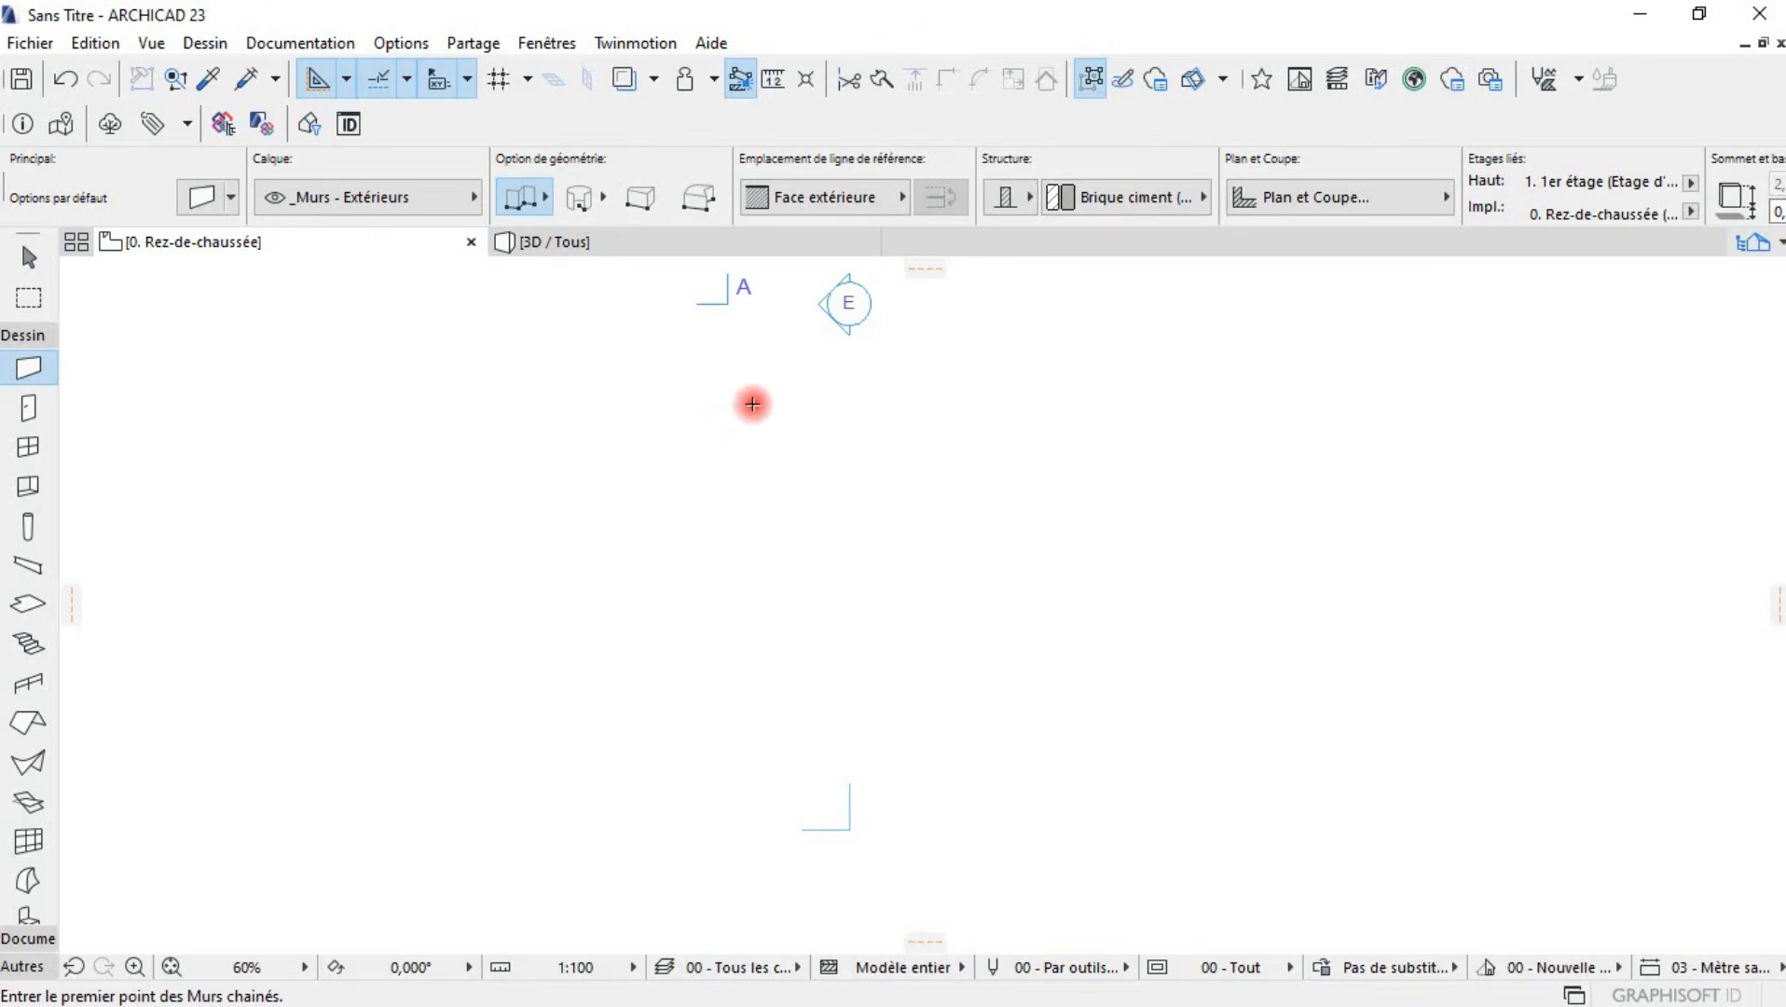
# - Set the storey height of Rez-de-chaussée to 3,000 in the storey settings
pyautogui.click(207, 44)
pyautogui.click(244, 115)
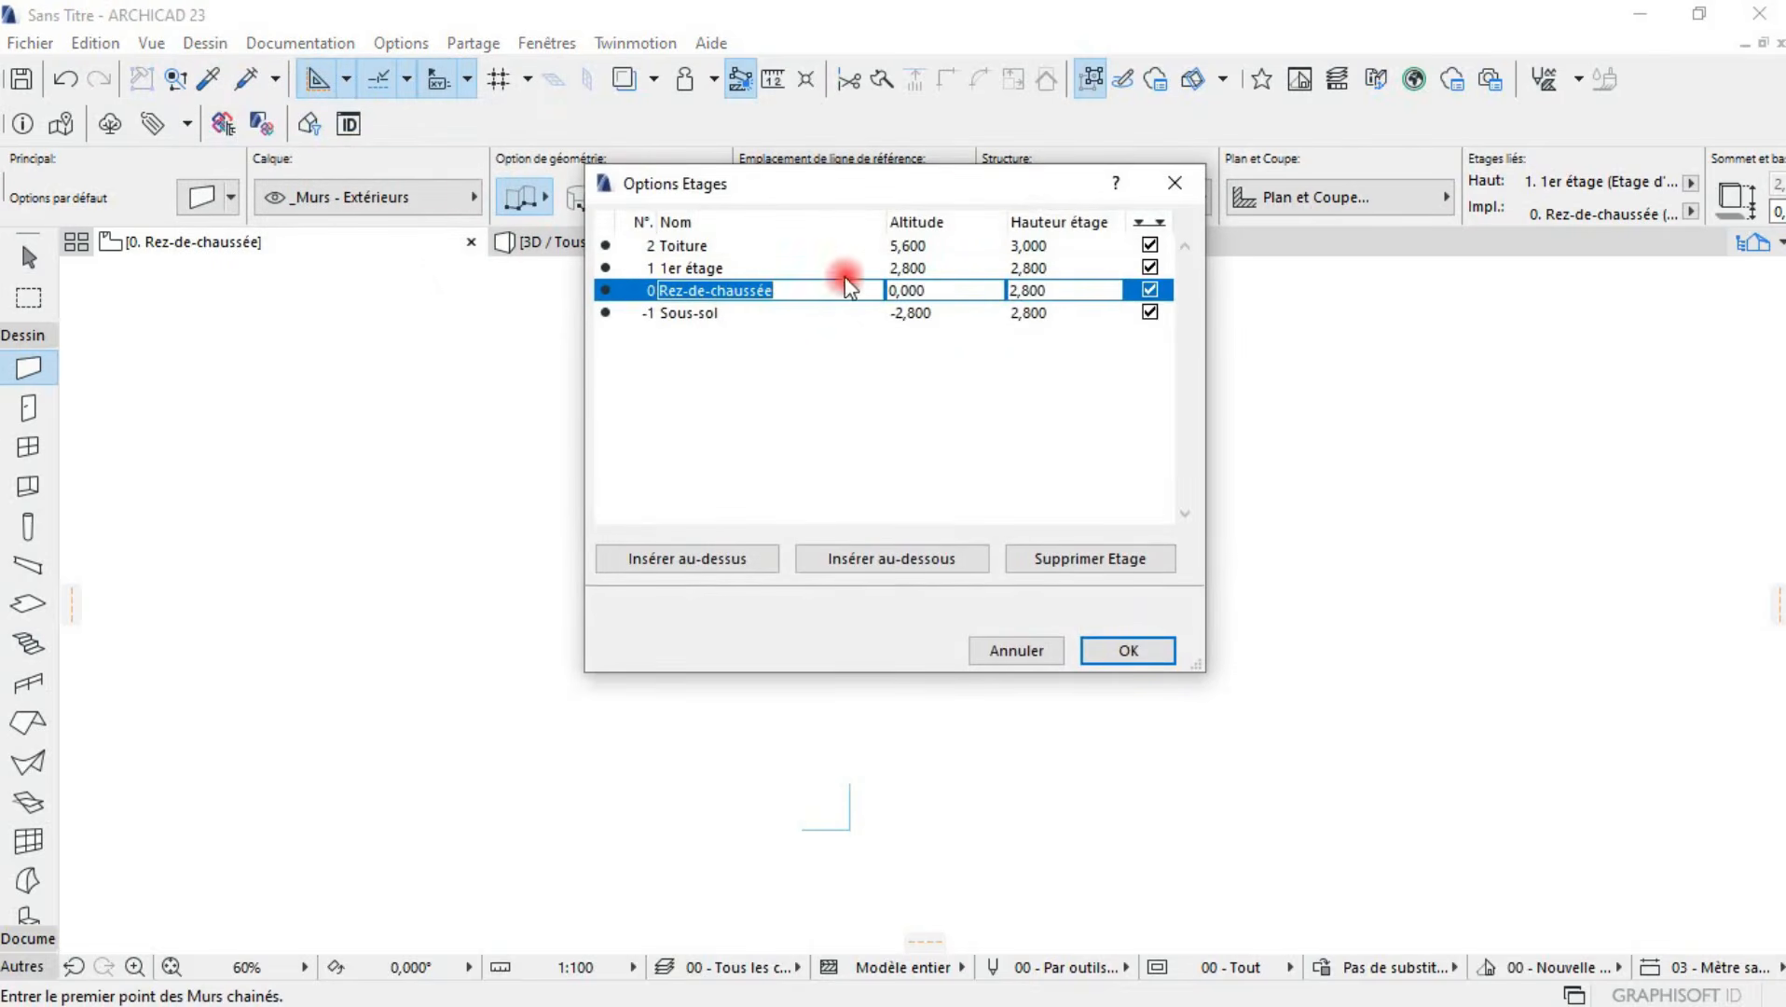
pyautogui.click(1071, 287)
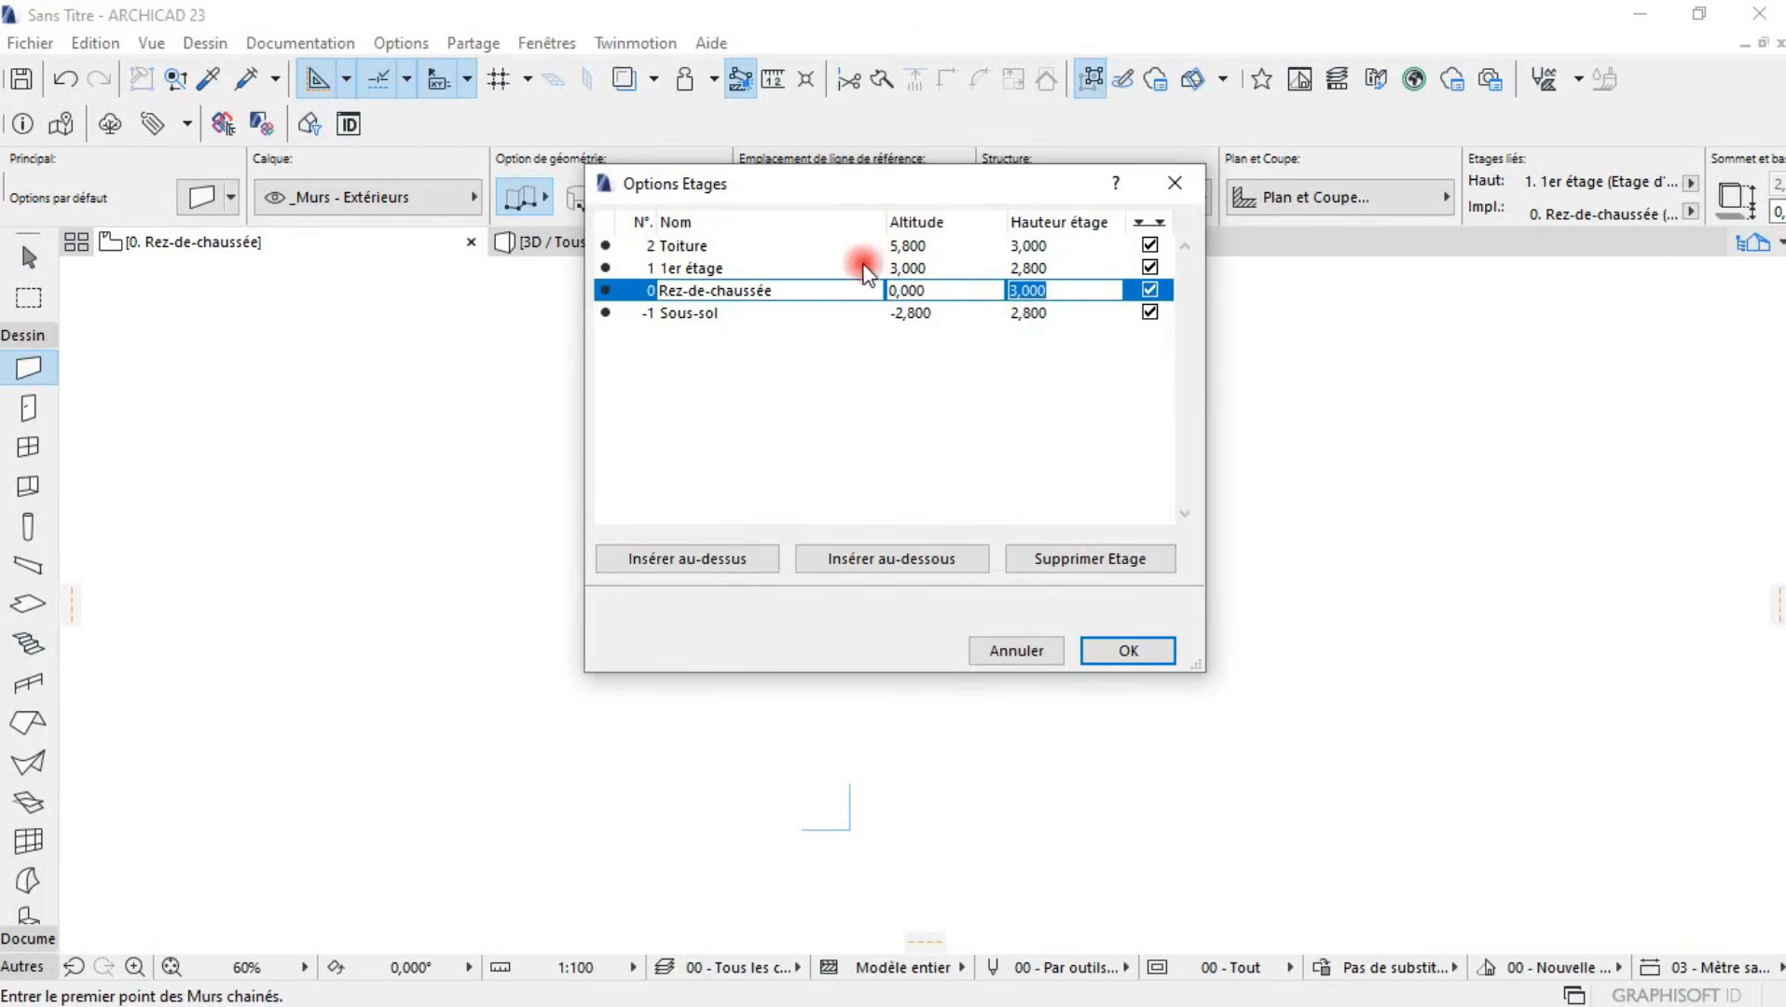
# - Delete the Sous-sol storey from the storey list
pyautogui.click(664, 317)
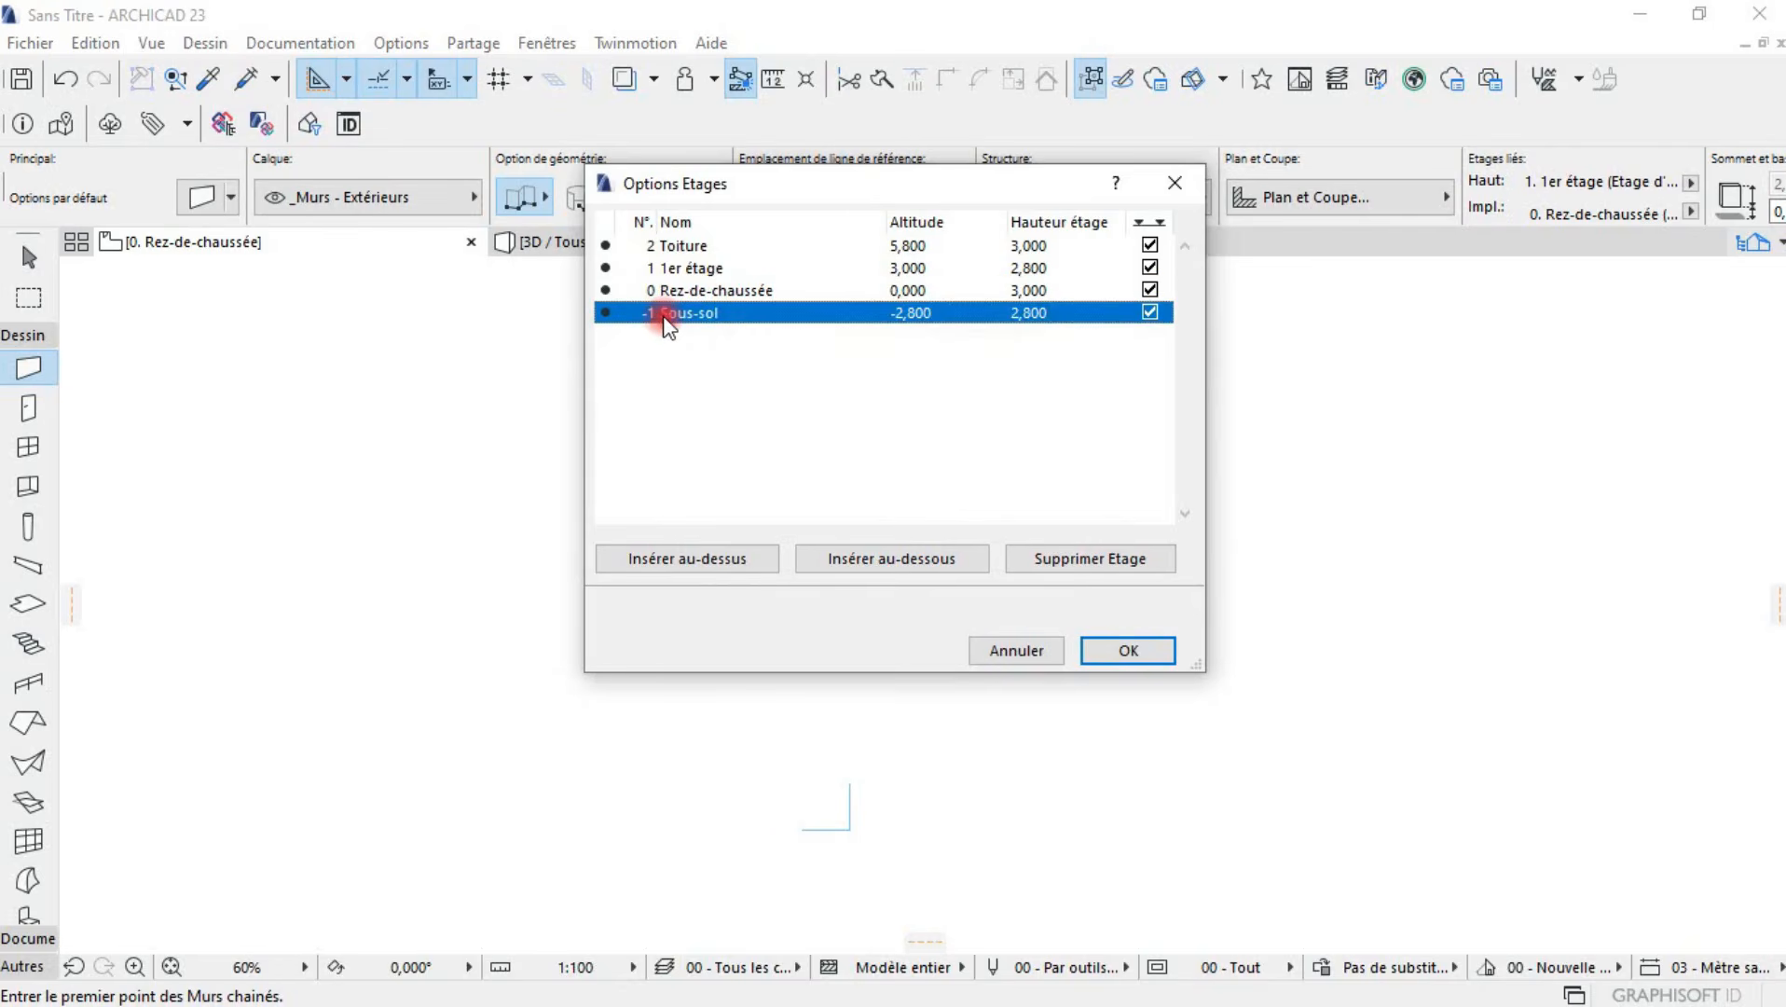
pyautogui.click(666, 322)
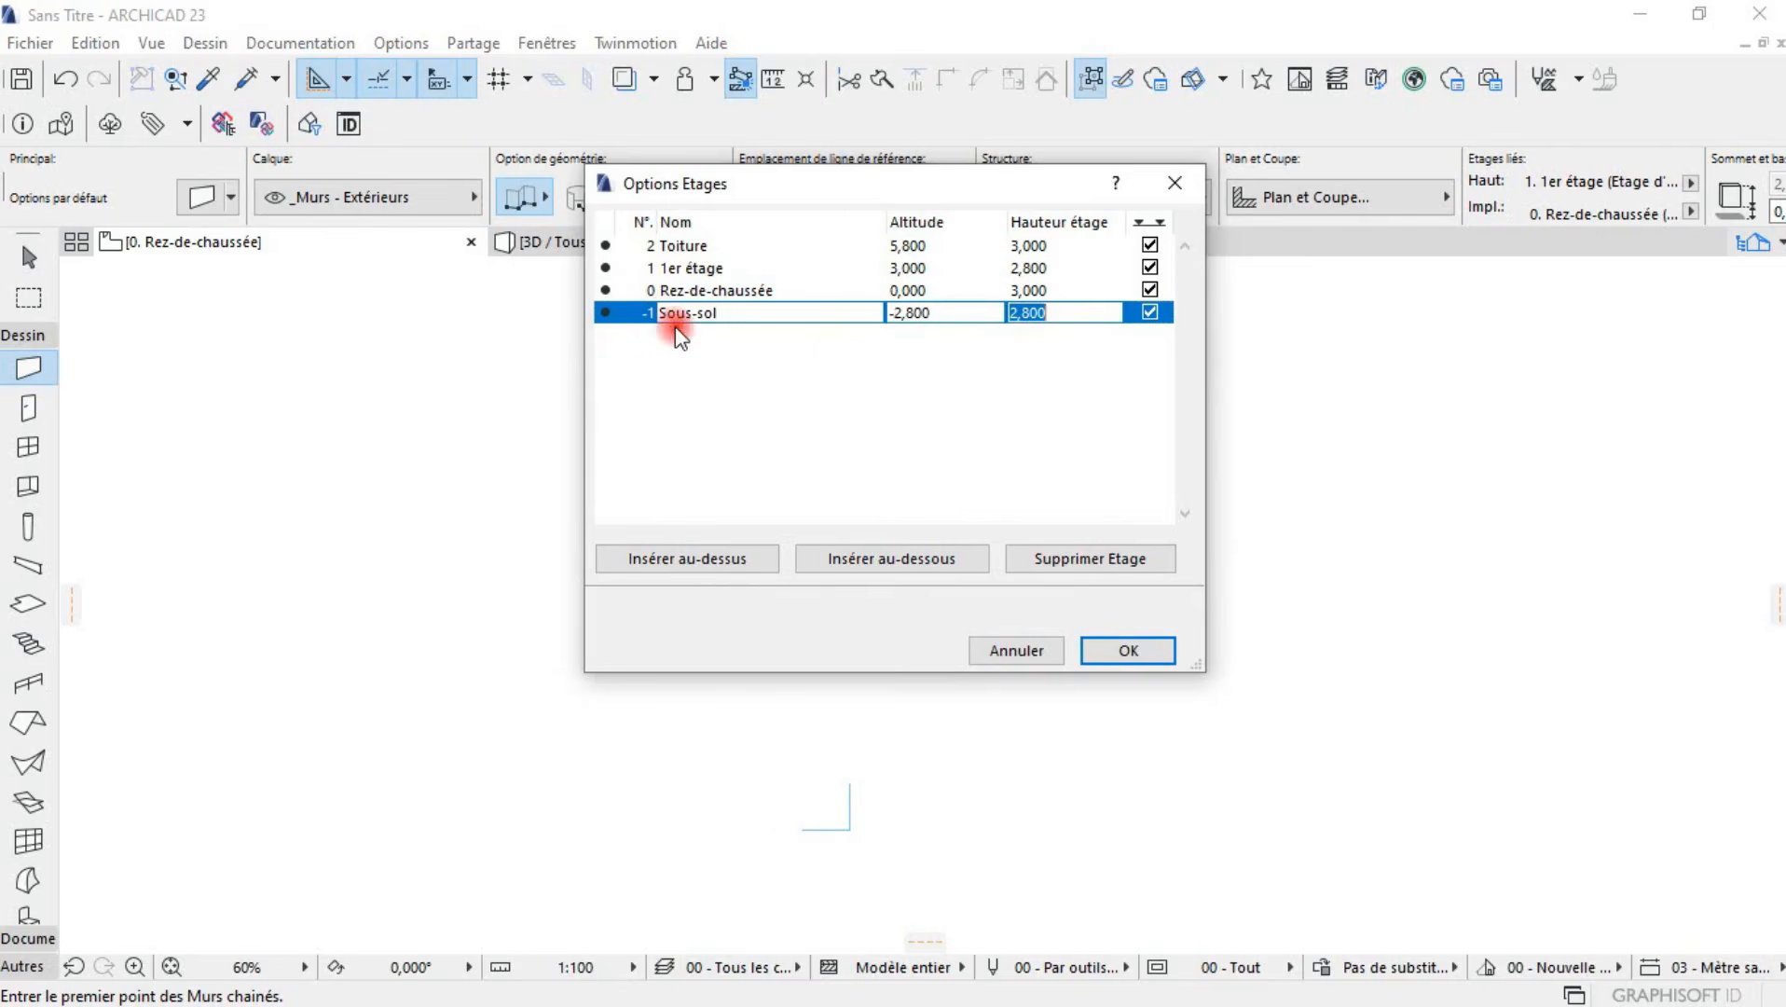
pyautogui.click(1038, 569)
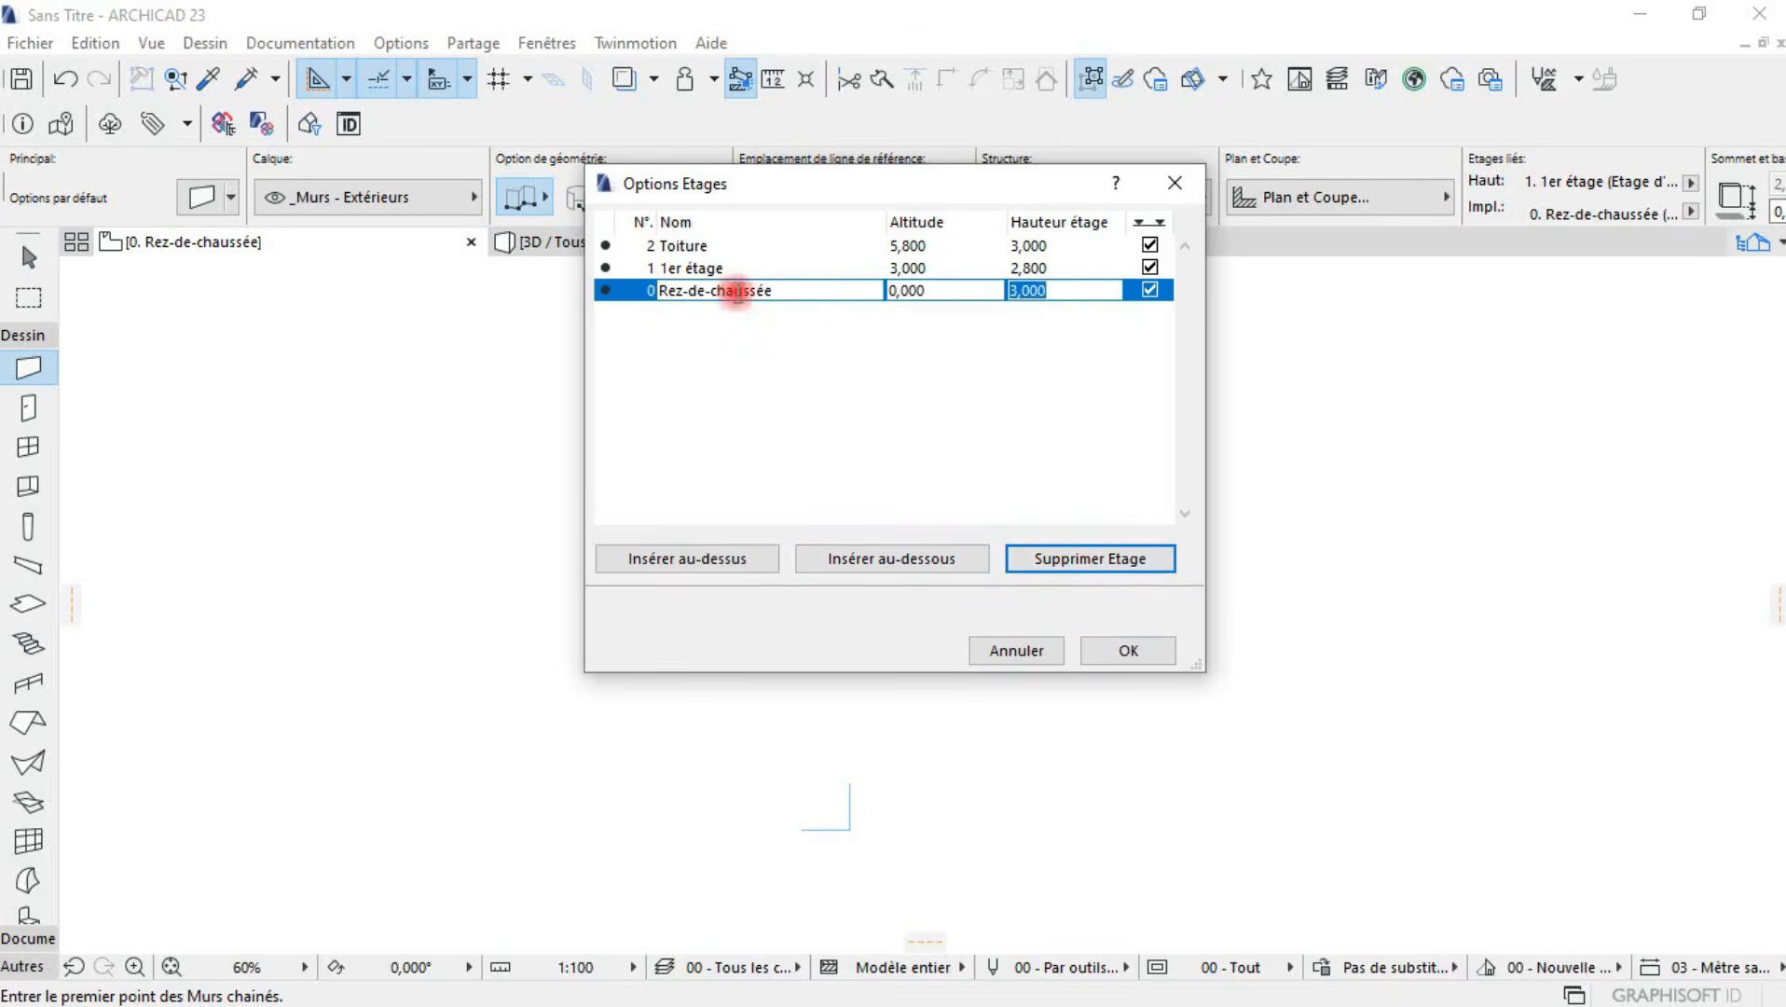
# - Insert a storey above 1er étage and apply the storey settings
pyautogui.click(668, 291)
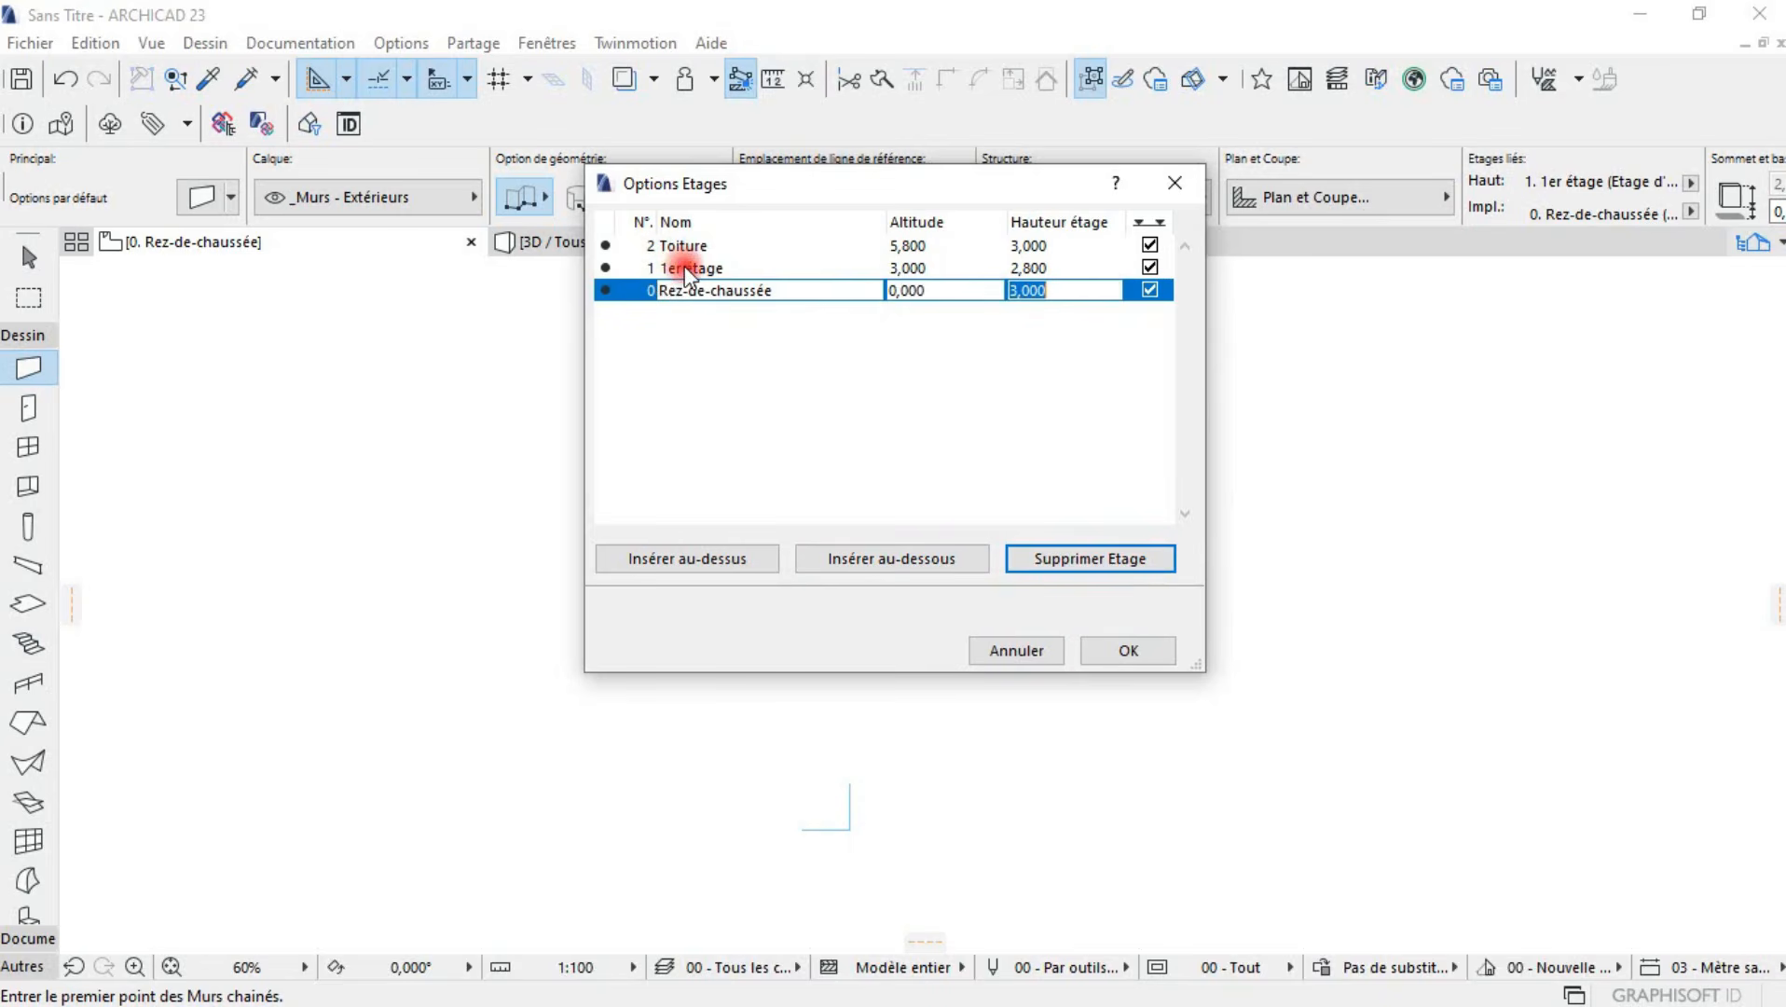
pyautogui.click(687, 272)
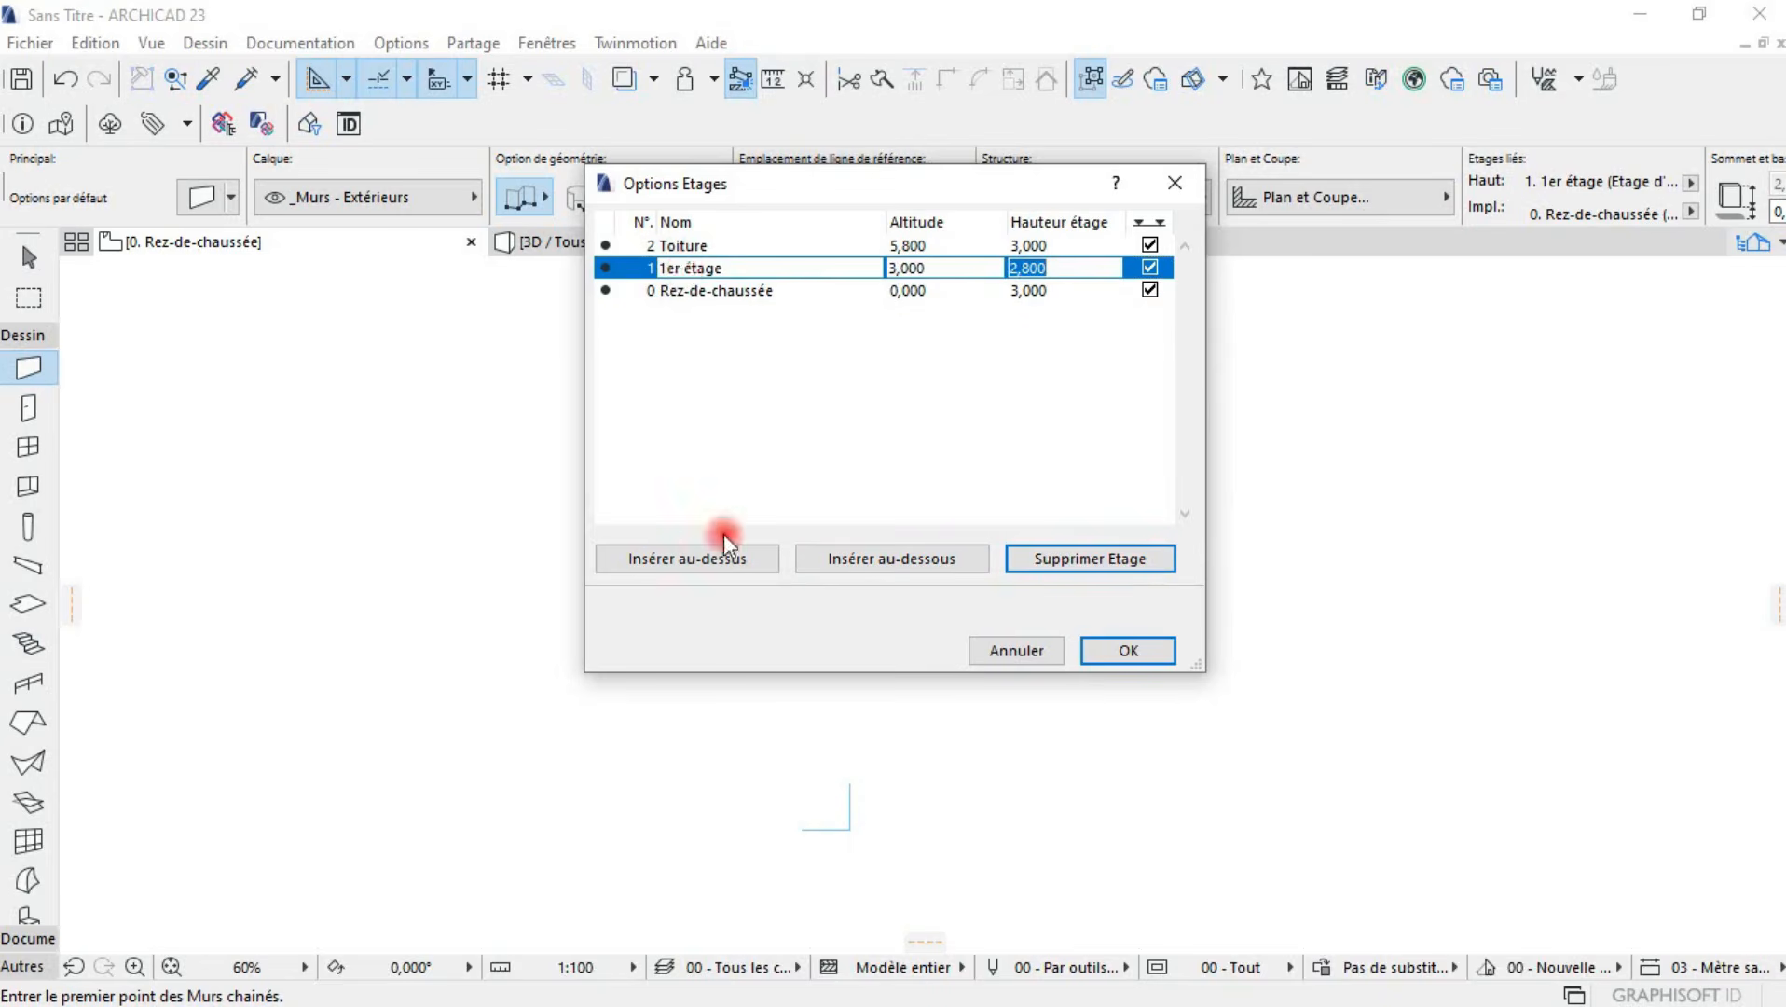
pyautogui.click(723, 557)
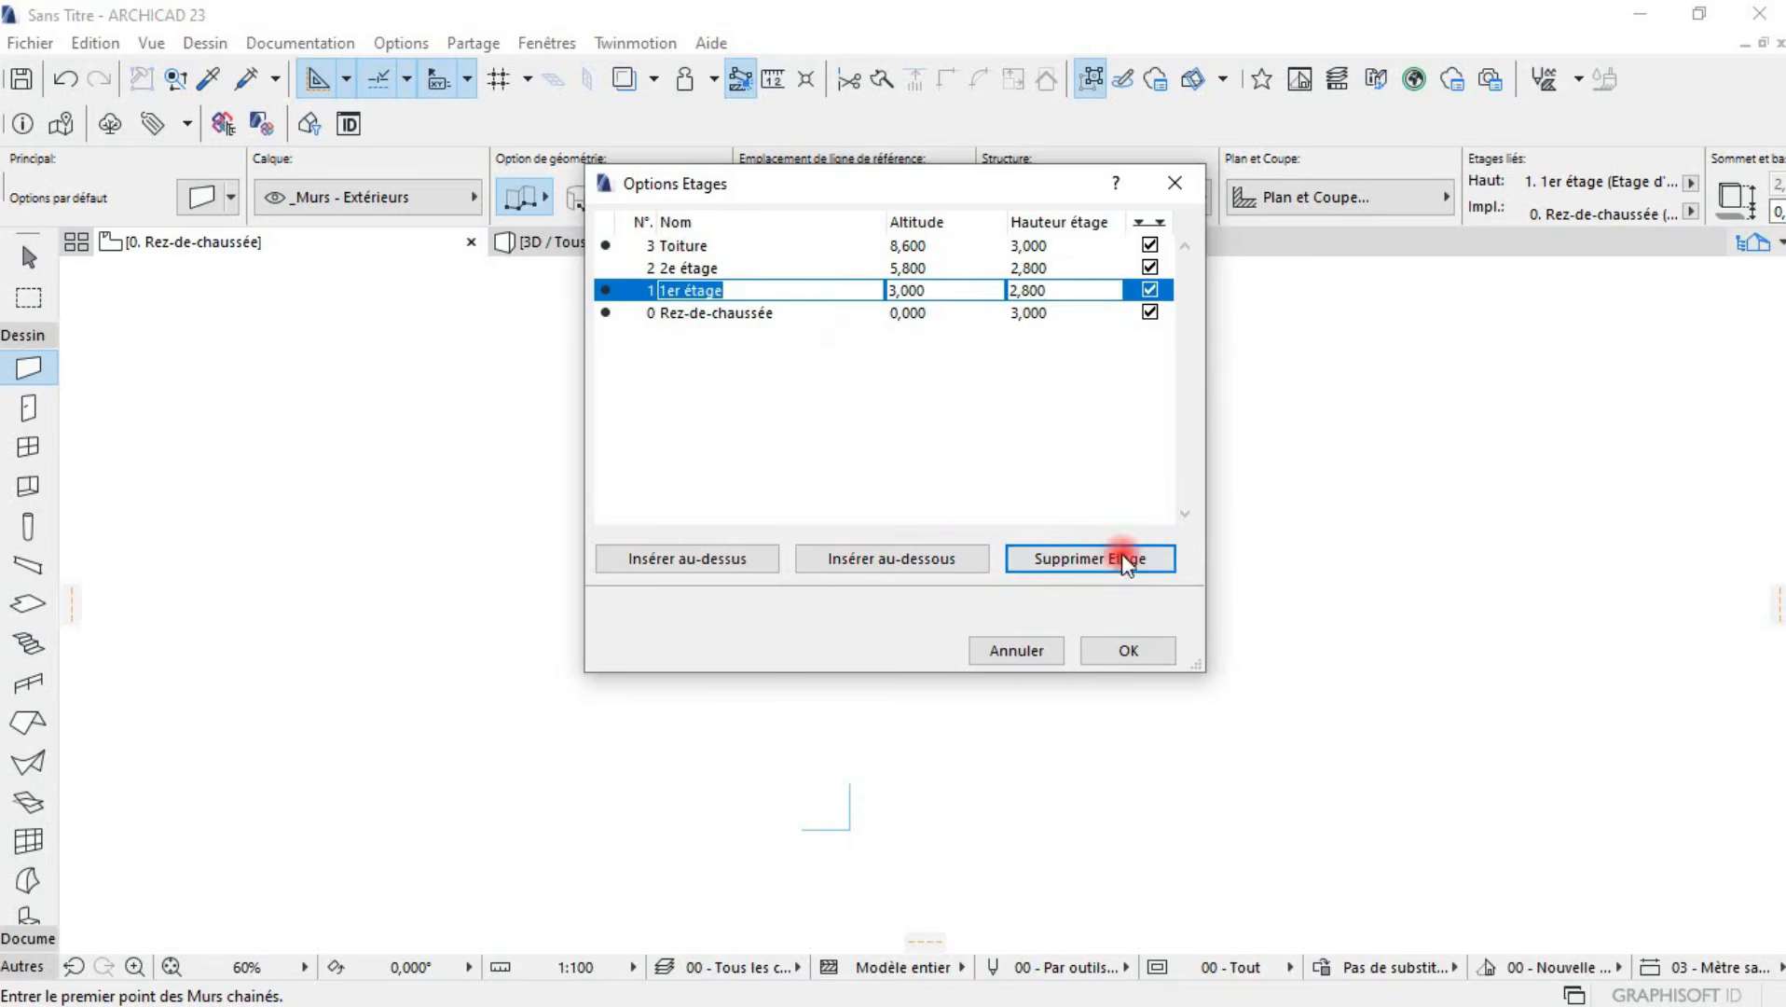
pyautogui.click(1130, 653)
pyautogui.click(1190, 455)
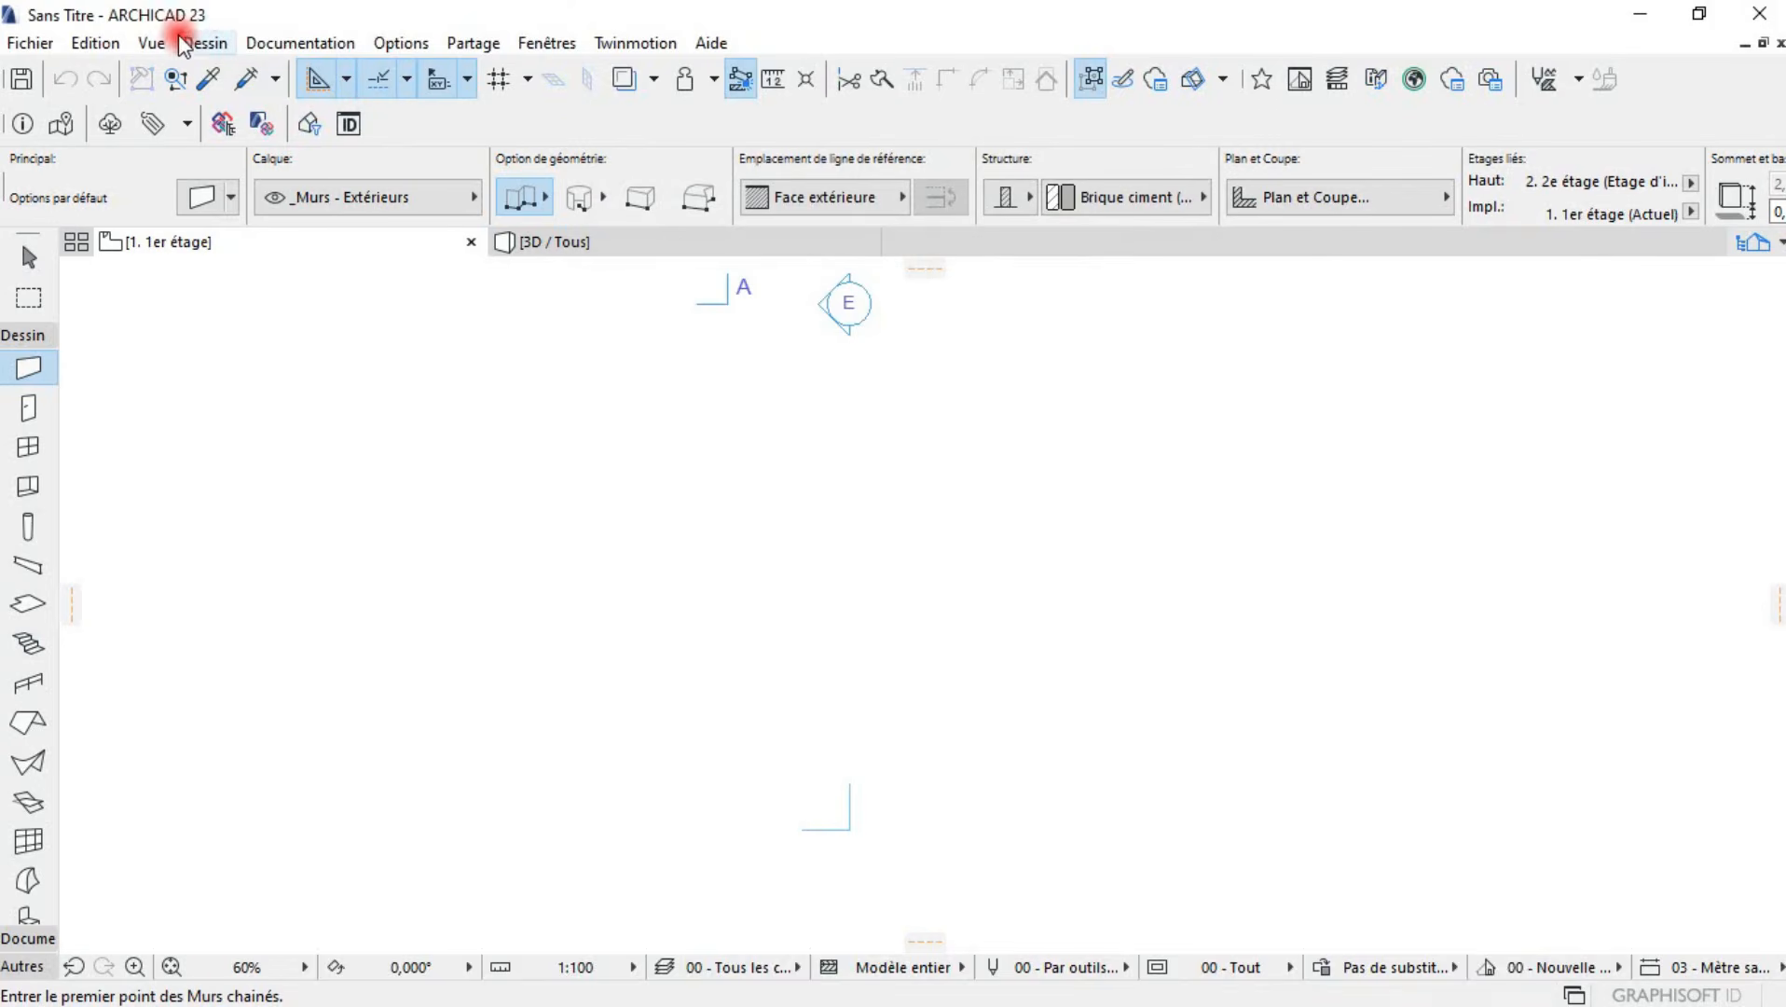
# - Review the storey settings through the Rez-de-chaussée entry of the project map and close them without changes
pyautogui.click(1762, 244)
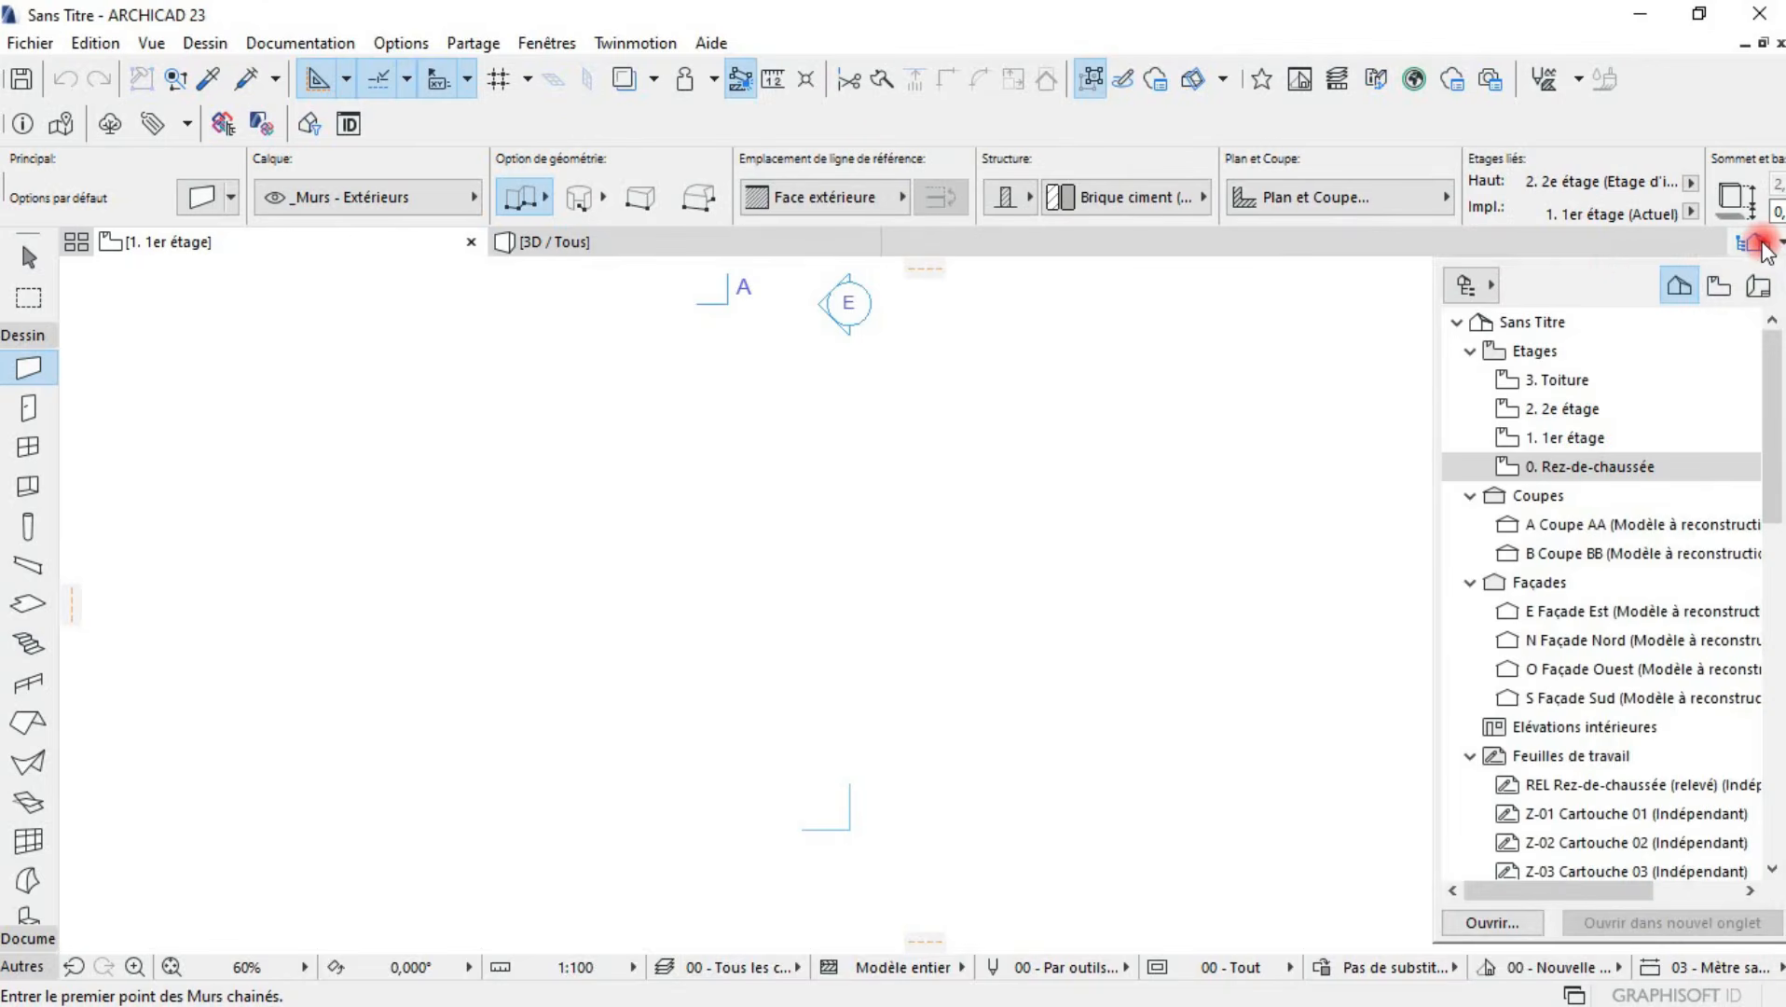
pyautogui.rightClick(1614, 469)
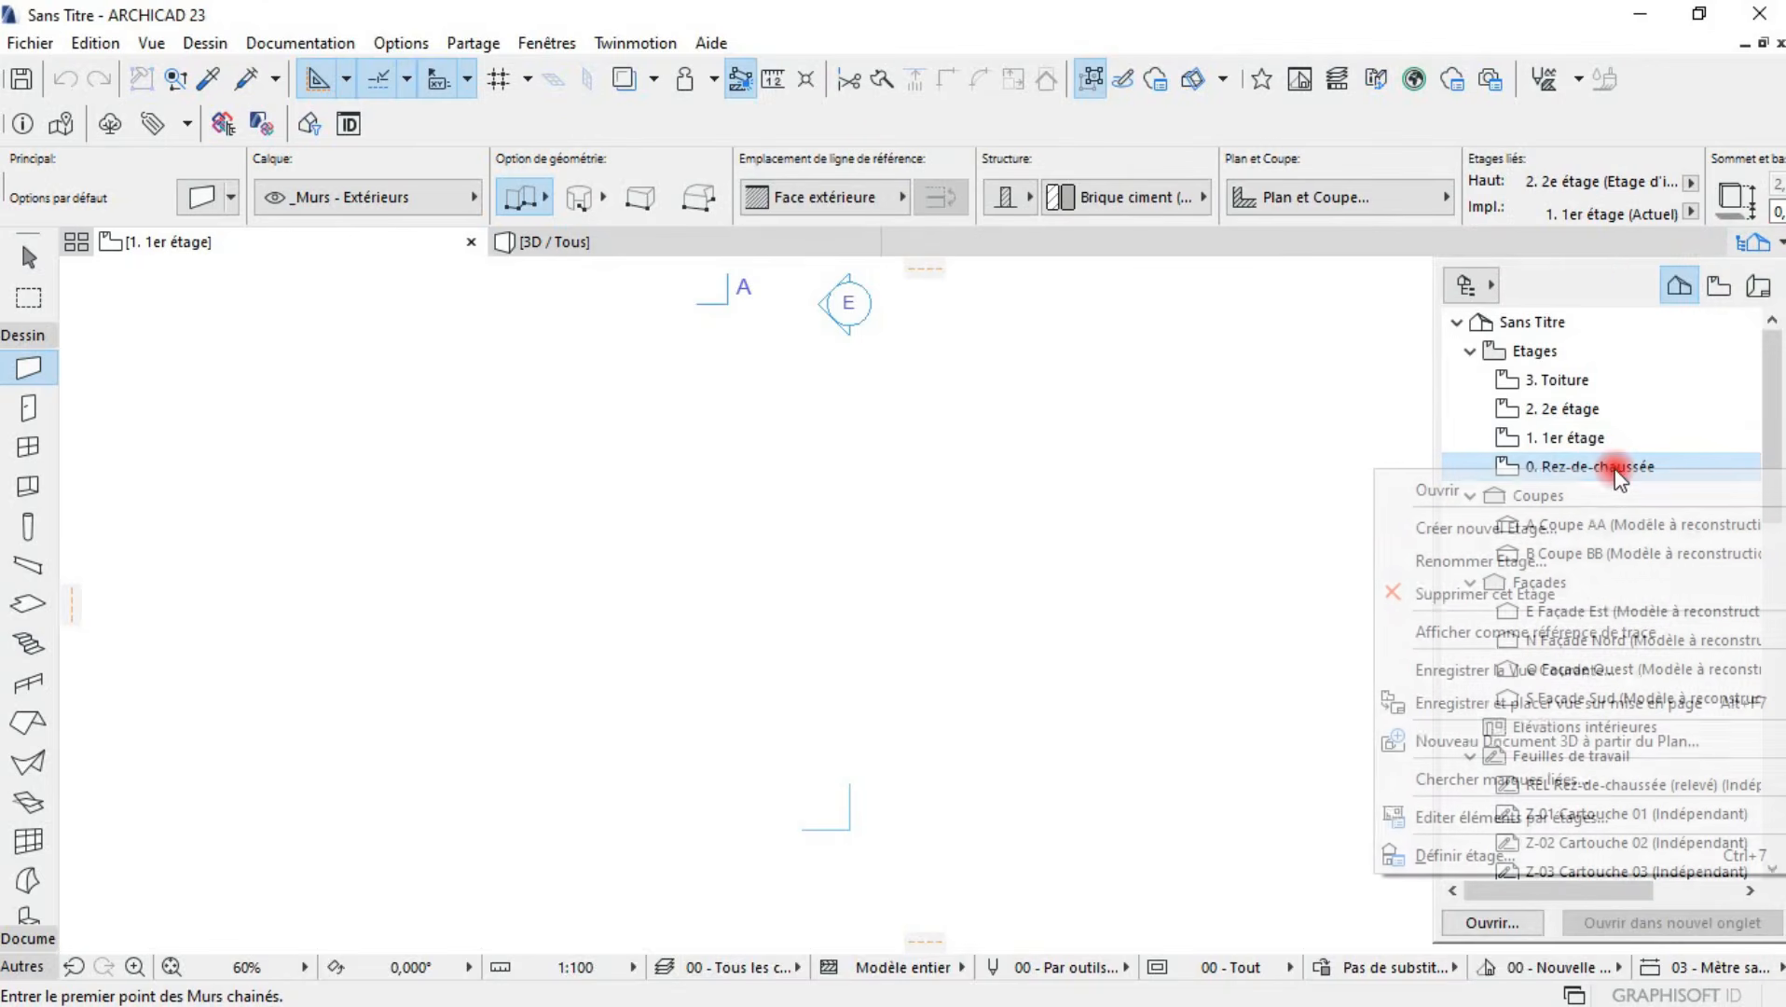
pyautogui.click(1458, 854)
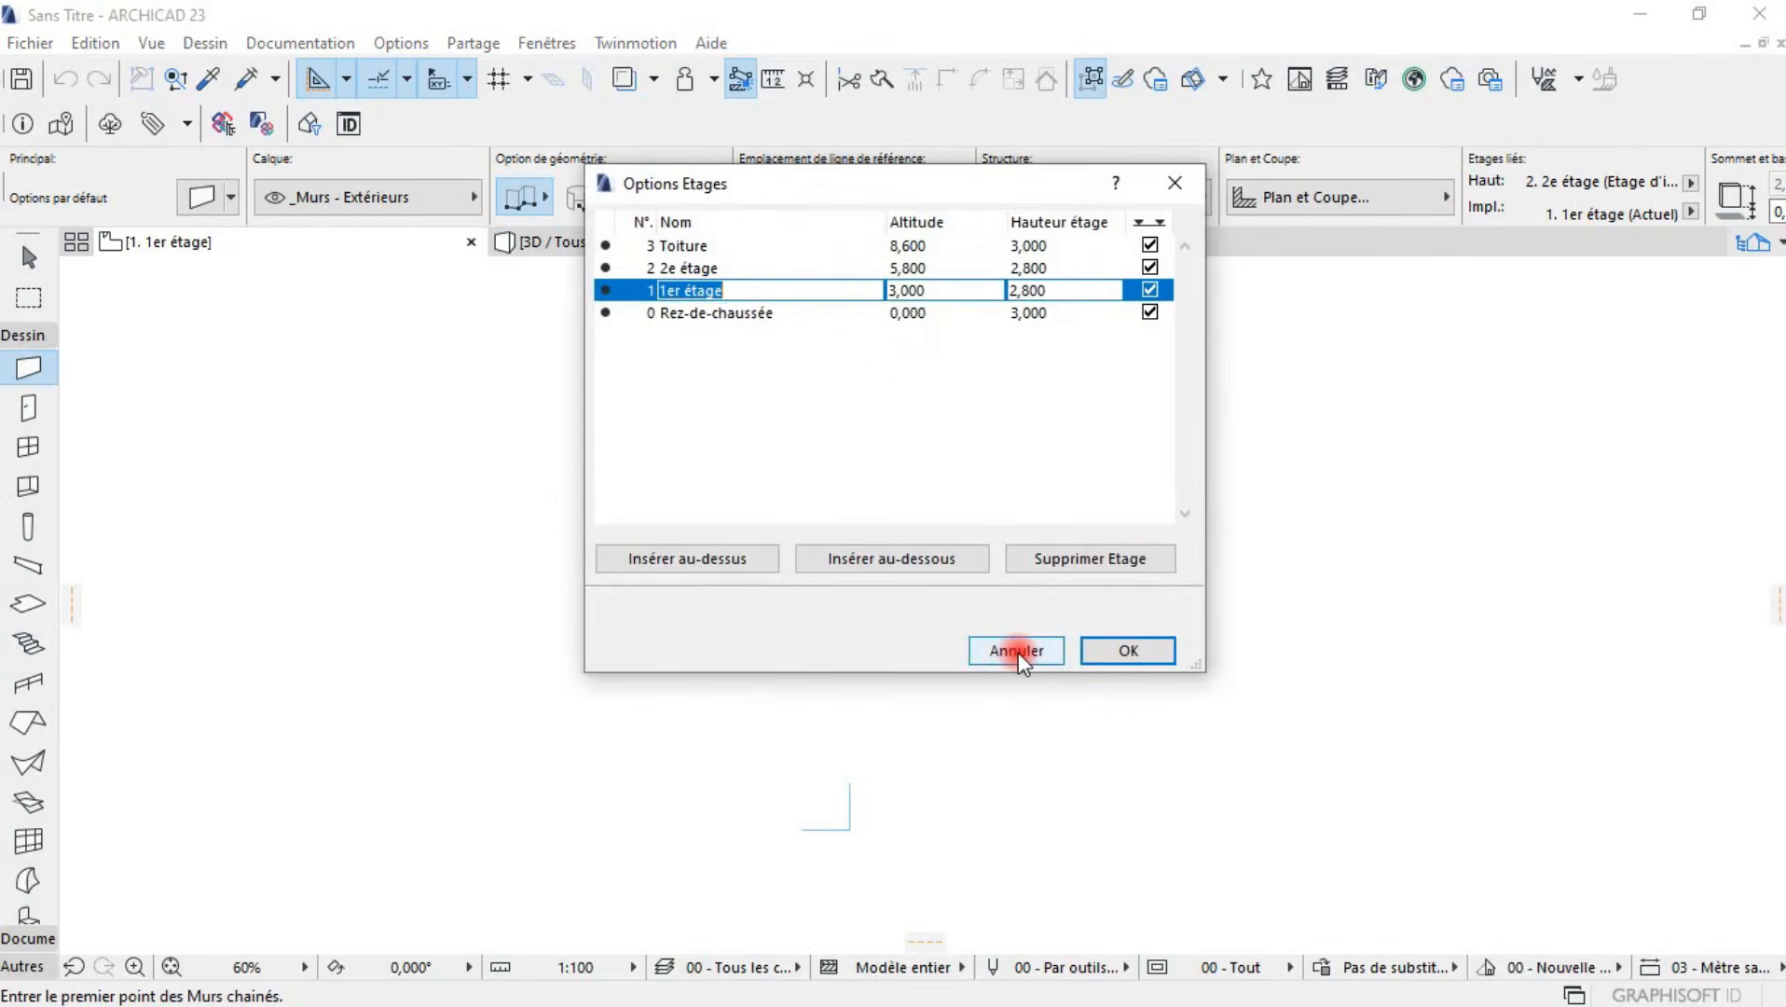
pyautogui.click(1016, 649)
pyautogui.scroll(-5, 838, 451)
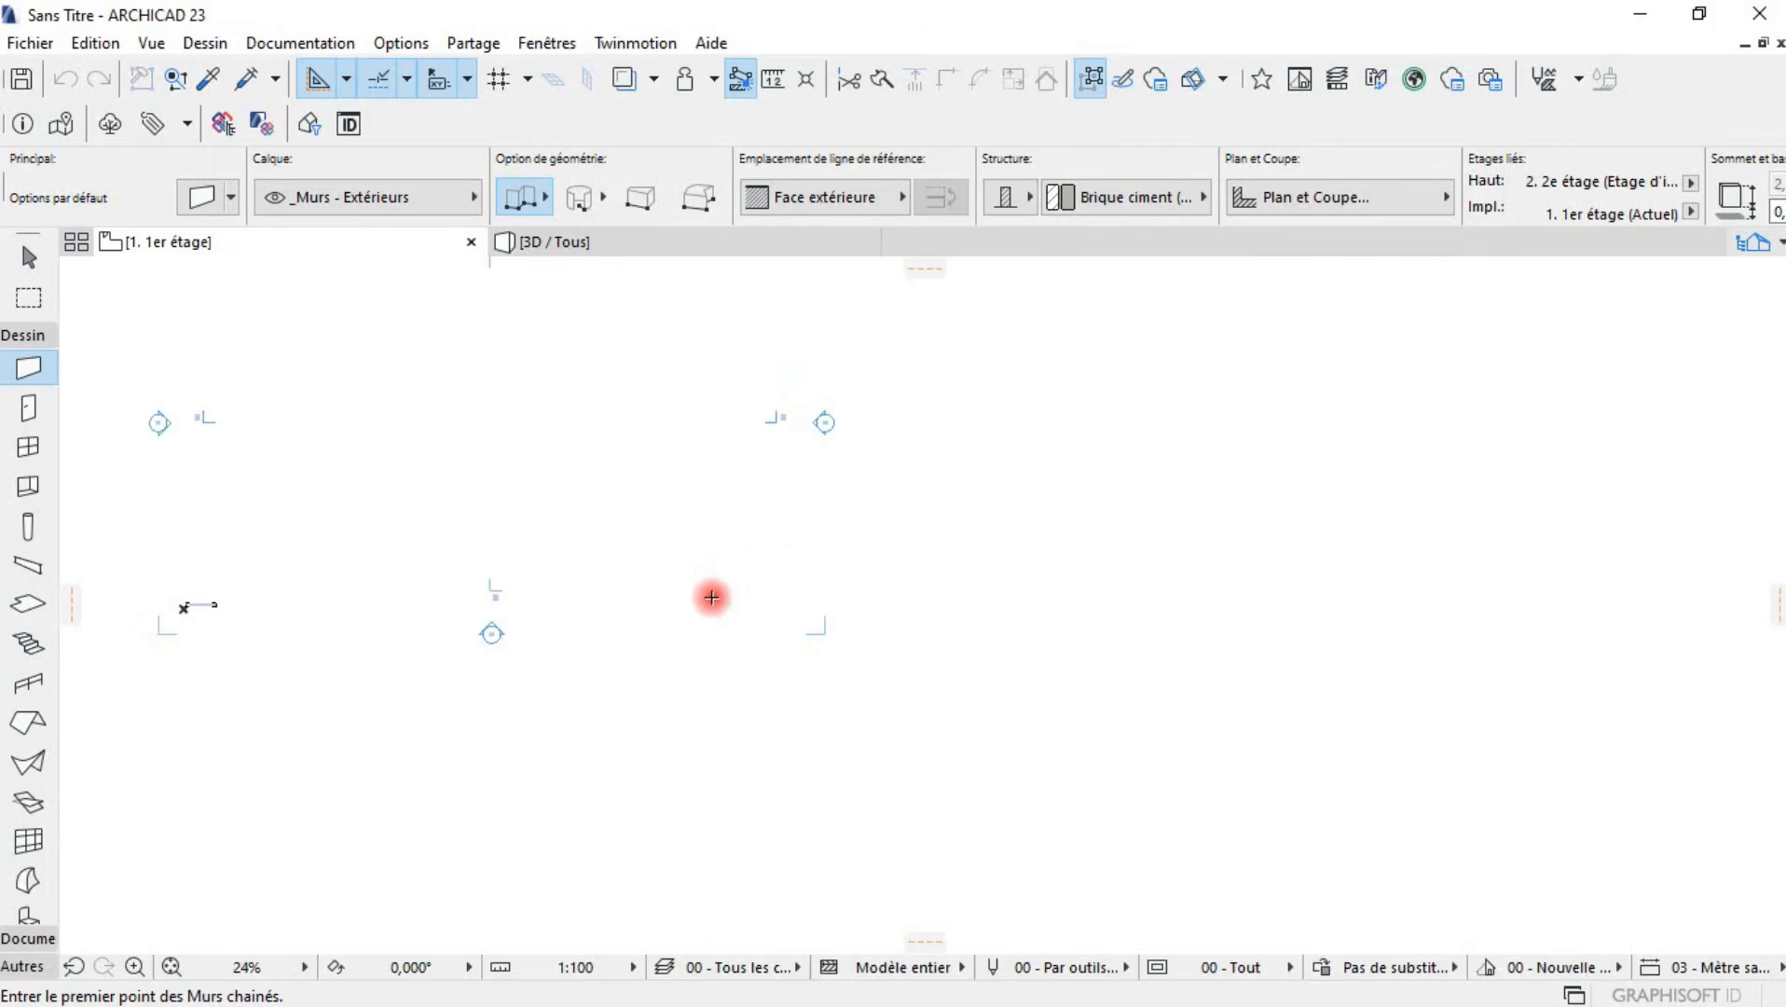
pyautogui.scroll(3, 718, 658)
pyautogui.scroll(-4, 623, 486)
pyautogui.scroll(5, 853, 355)
pyautogui.moveTo(751, 319); pyautogui.dragTo(806, 384, button='middle')
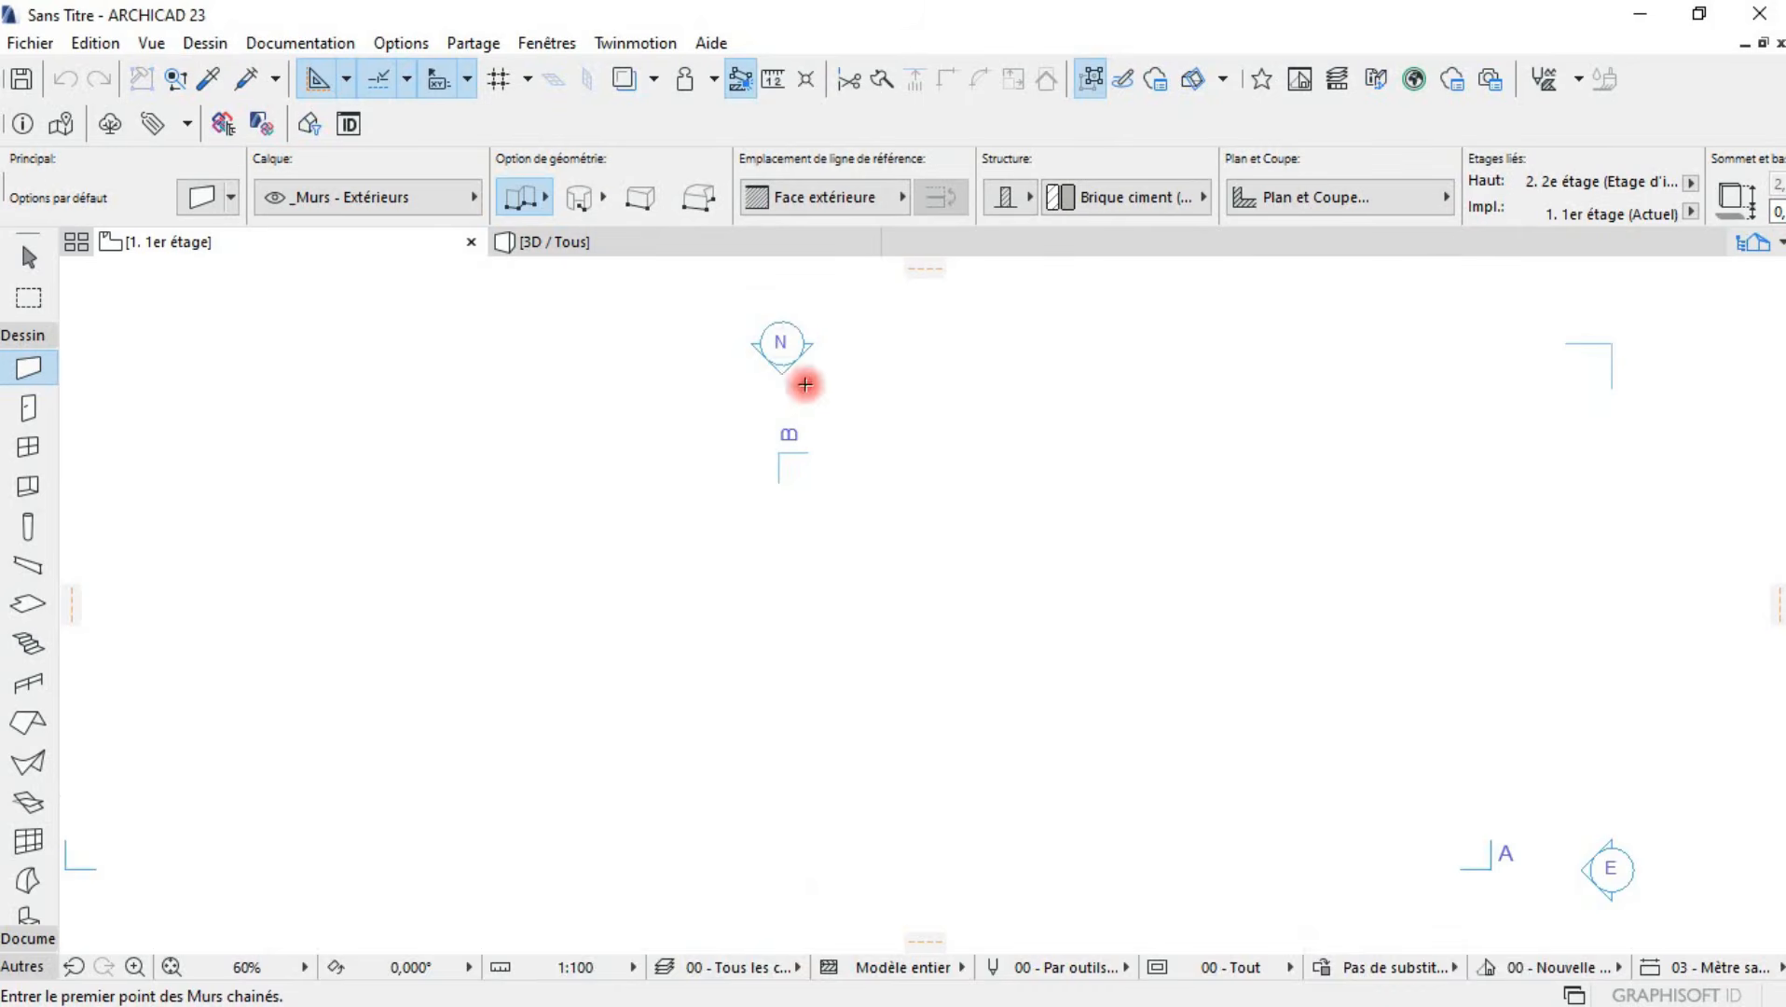
pyautogui.scroll(-4, 792, 447)
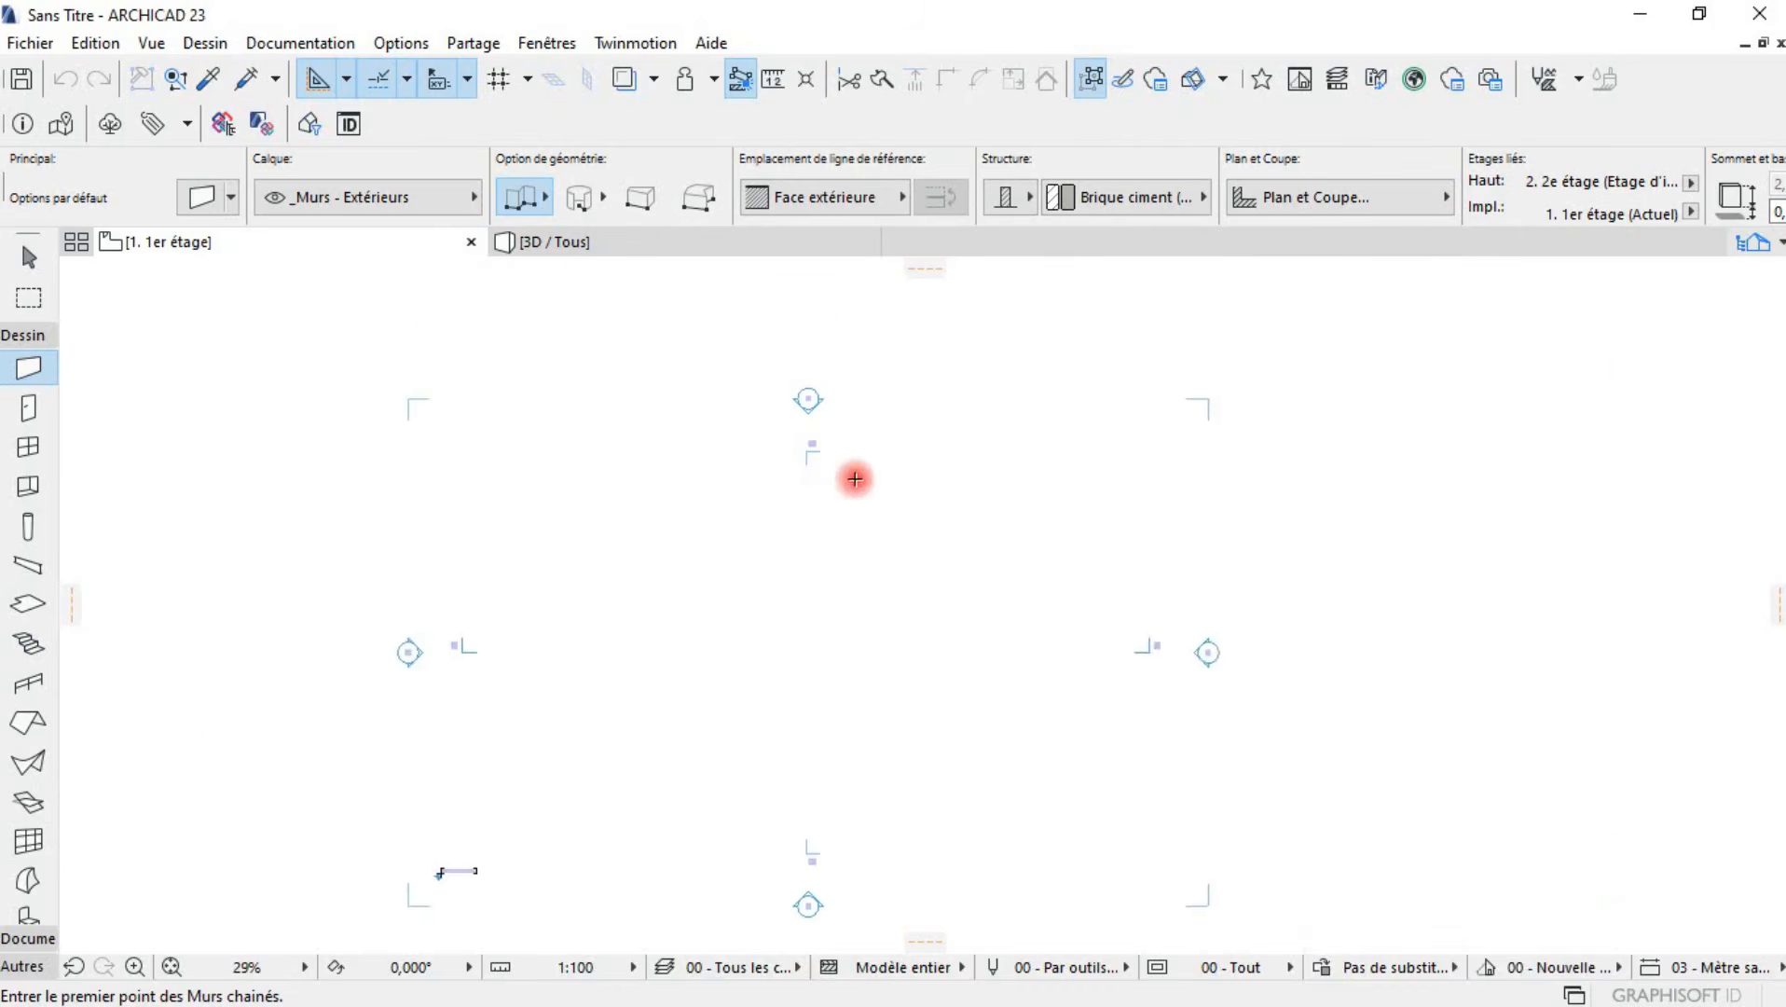
pyautogui.moveTo(857, 514); pyautogui.dragTo(872, 434, button='middle')
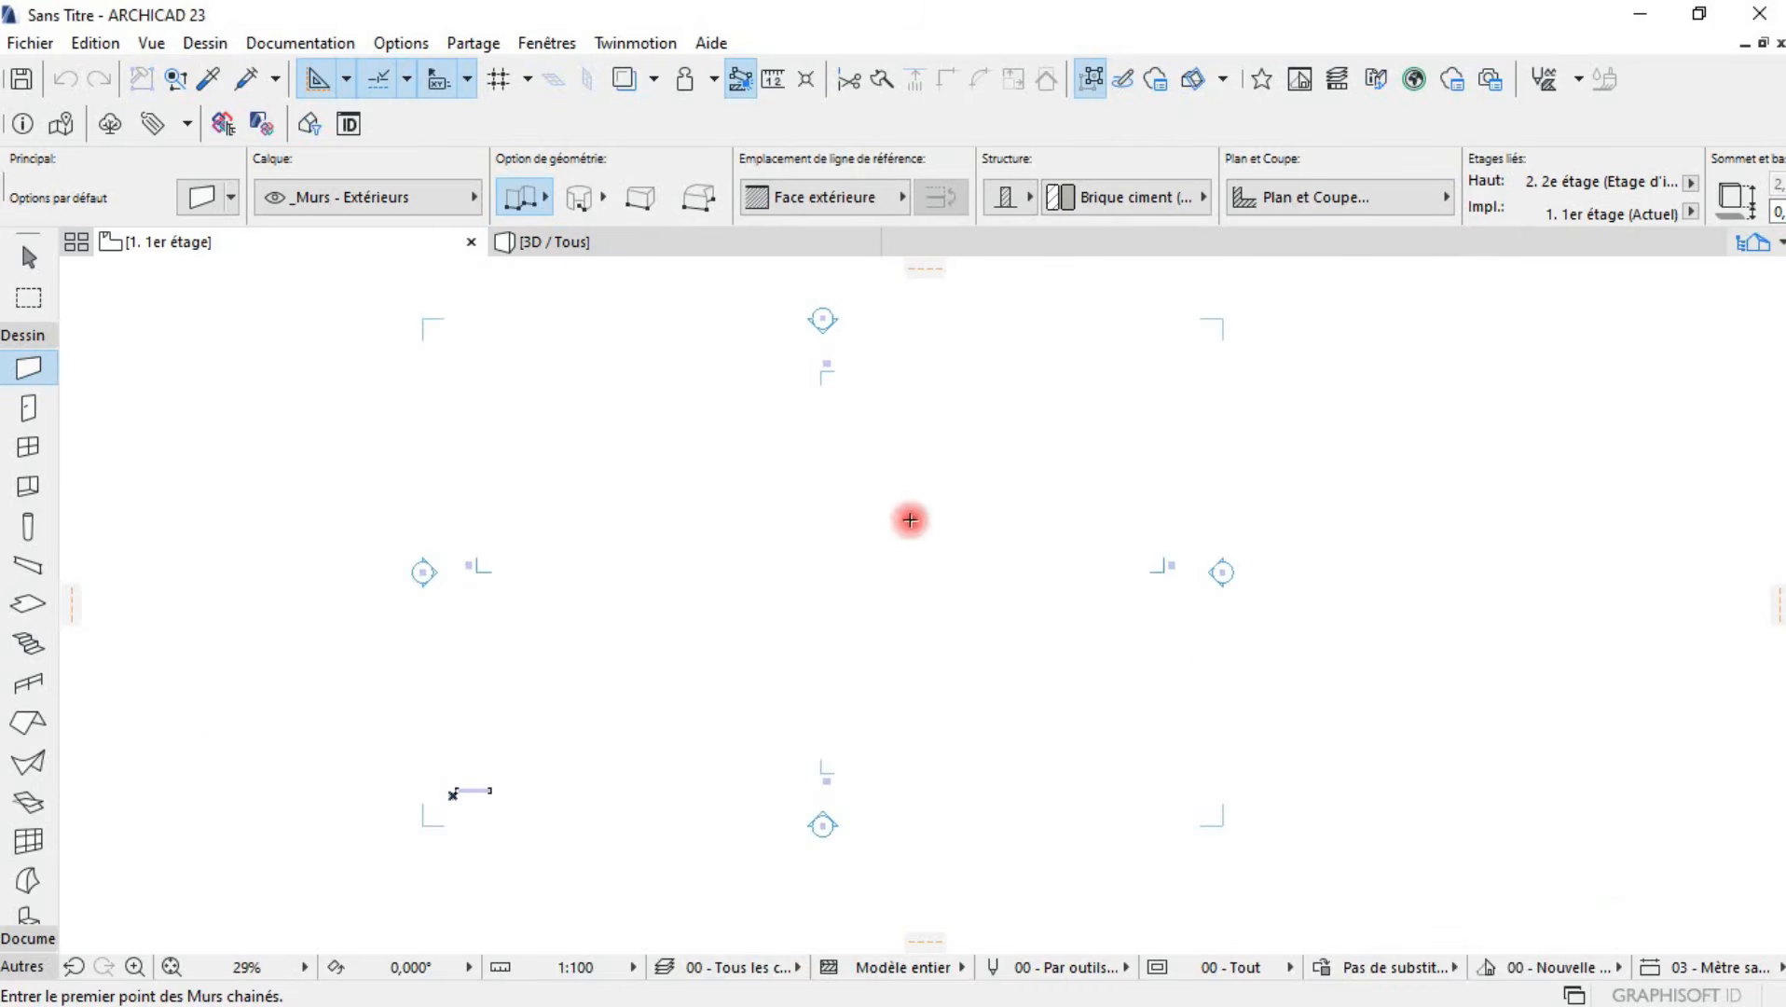
pyautogui.scroll(7, 1209, 569)
pyautogui.scroll(-8, 1224, 570)
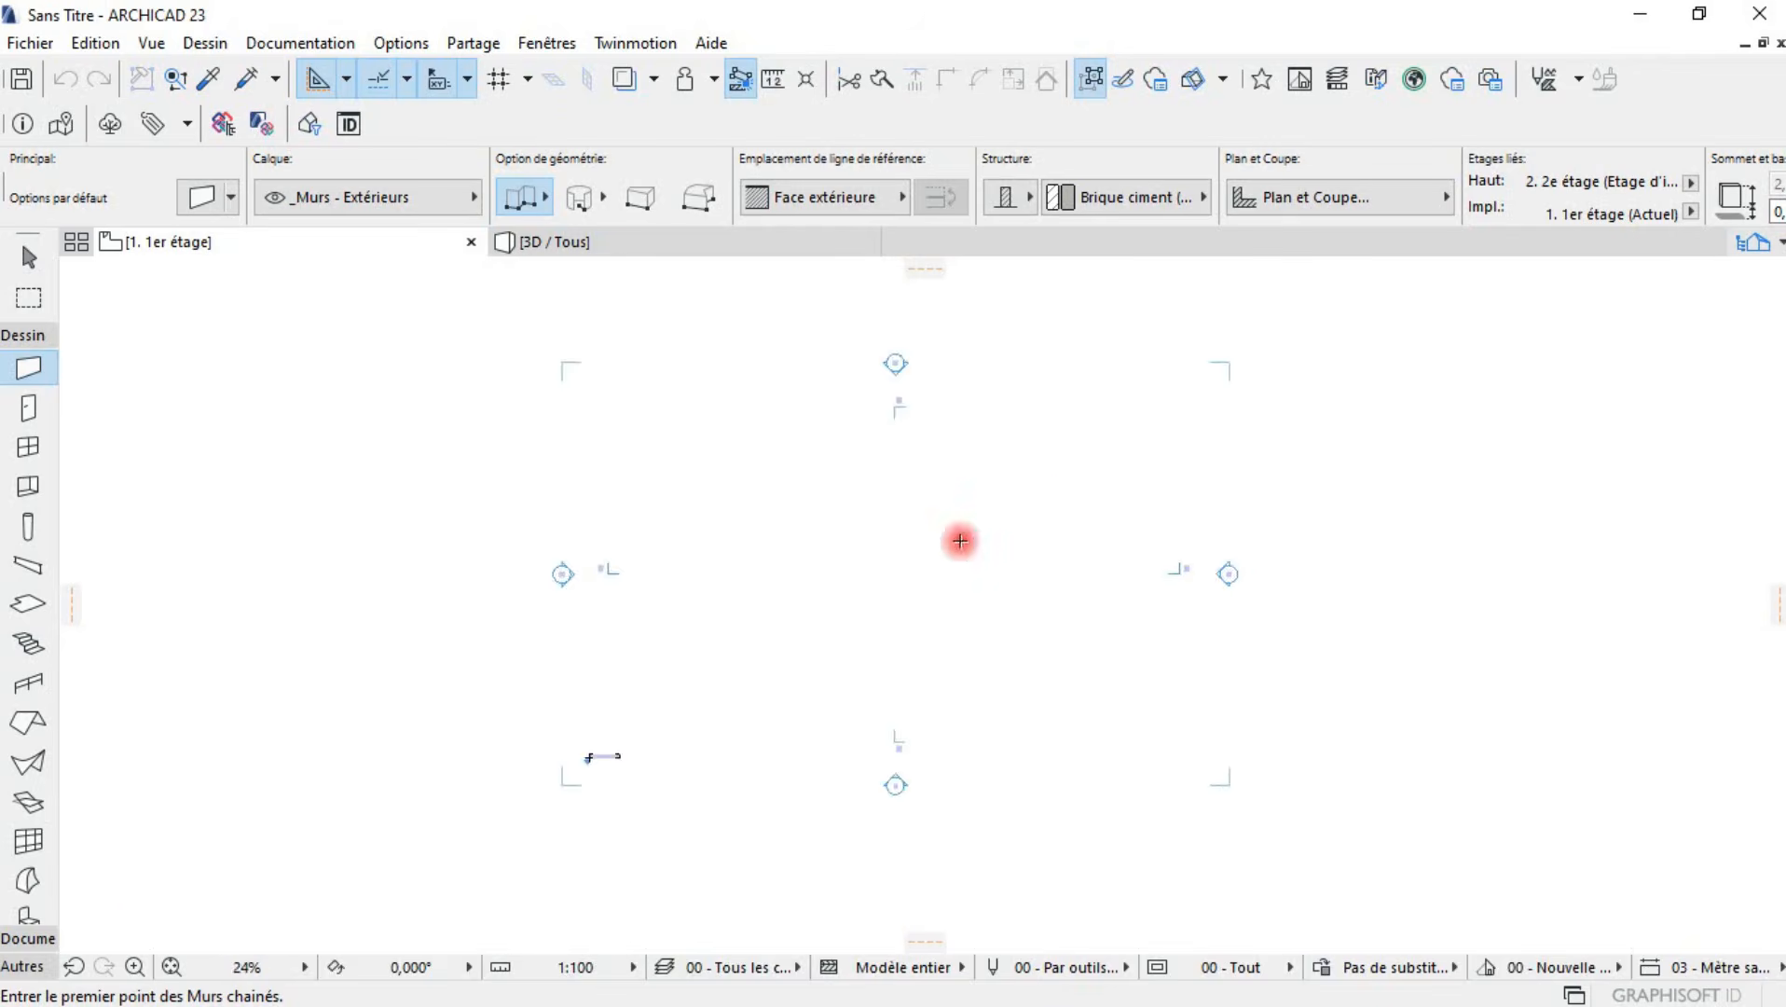
pyautogui.scroll(3, 638, 709)
pyautogui.scroll(-3, 653, 701)
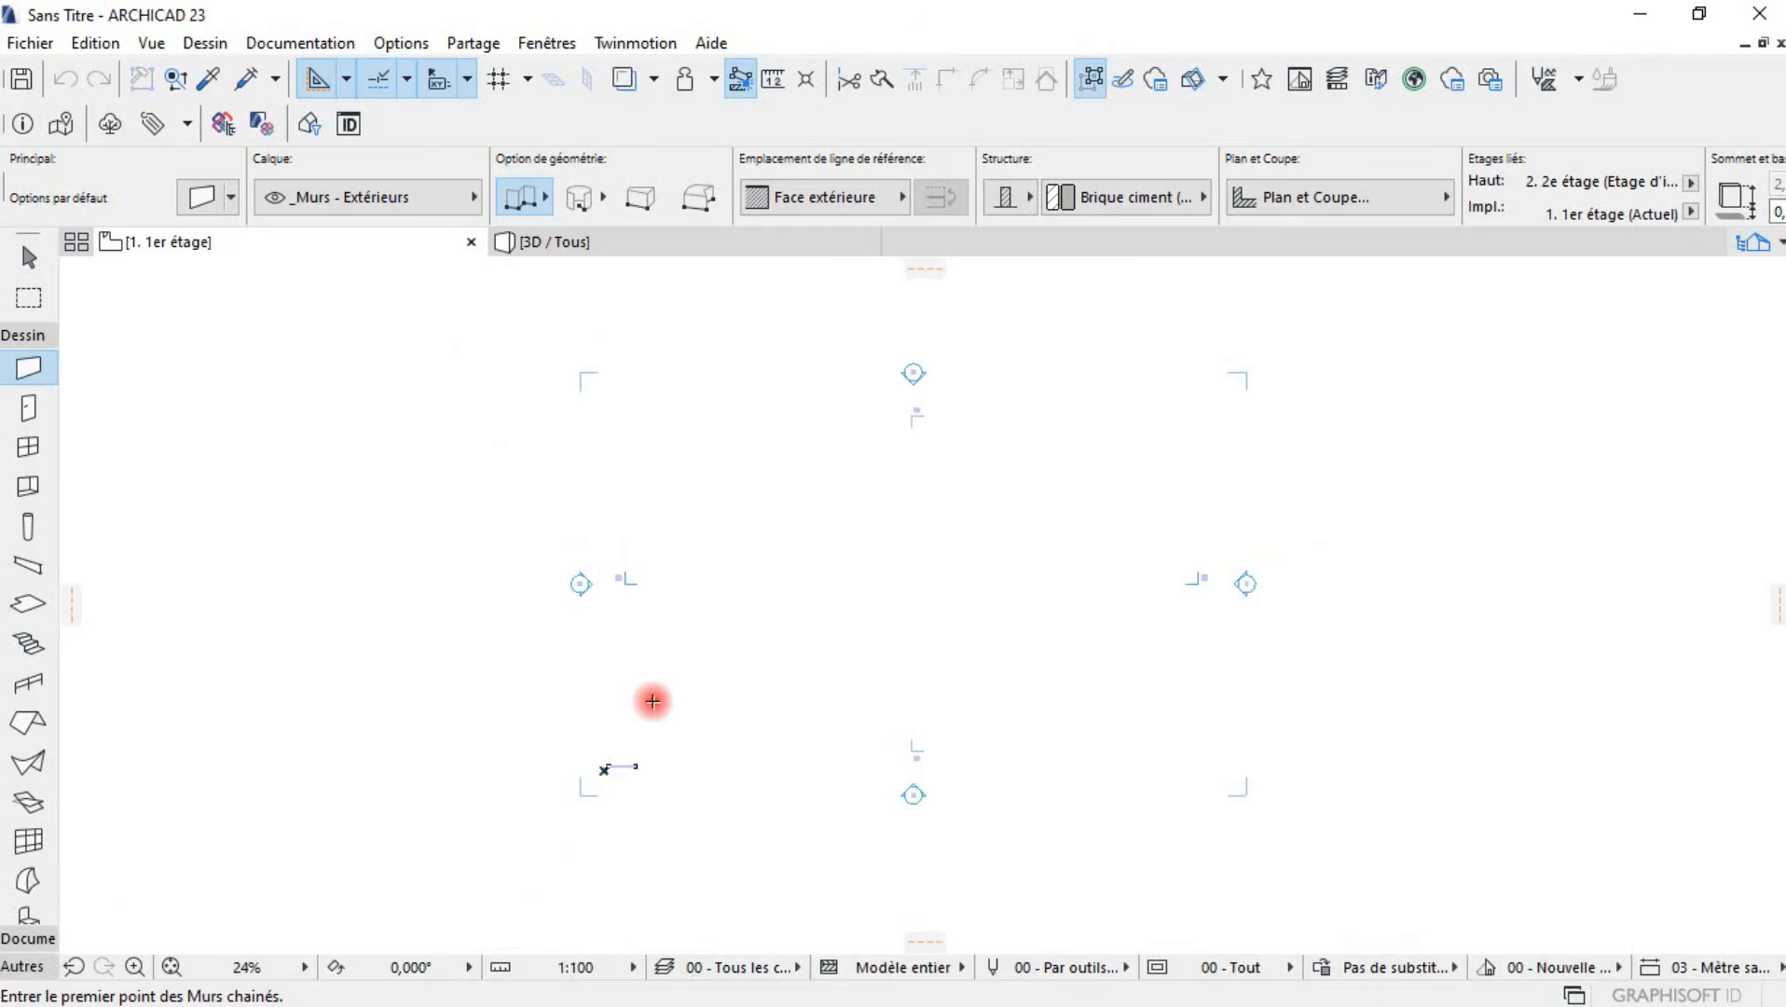
pyautogui.scroll(3, 881, 375)
pyautogui.scroll(-4, 881, 383)
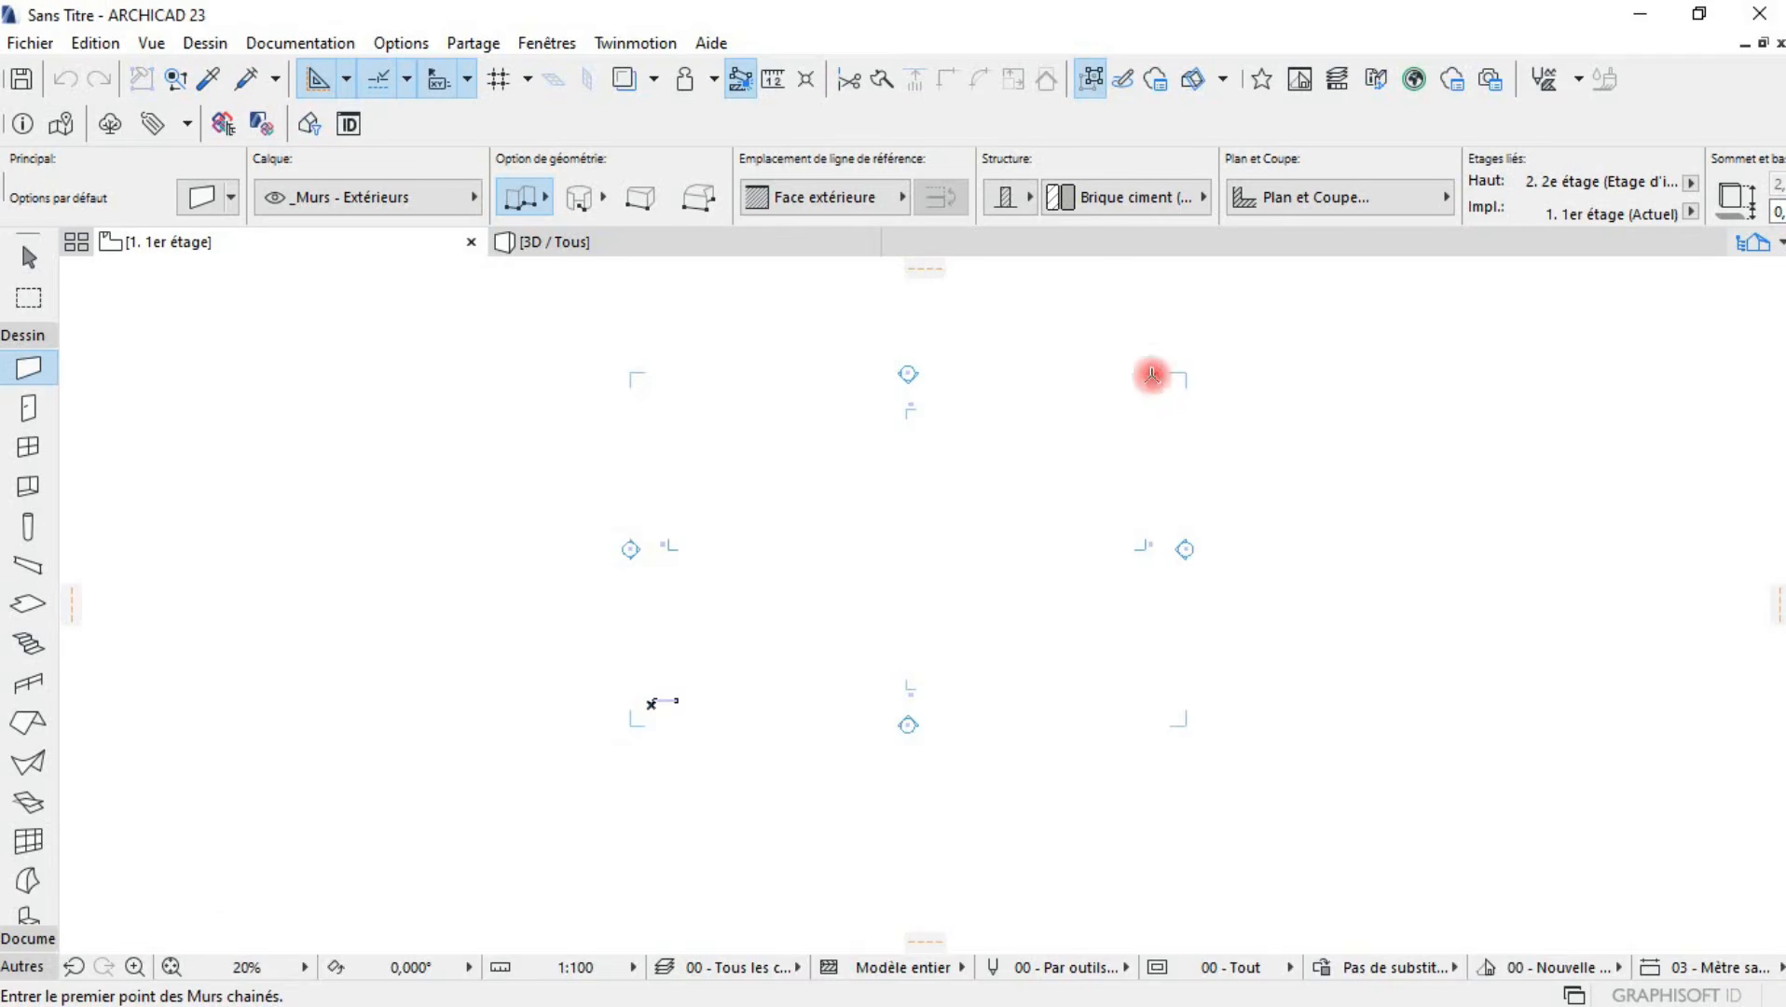
pyautogui.click(46, 964)
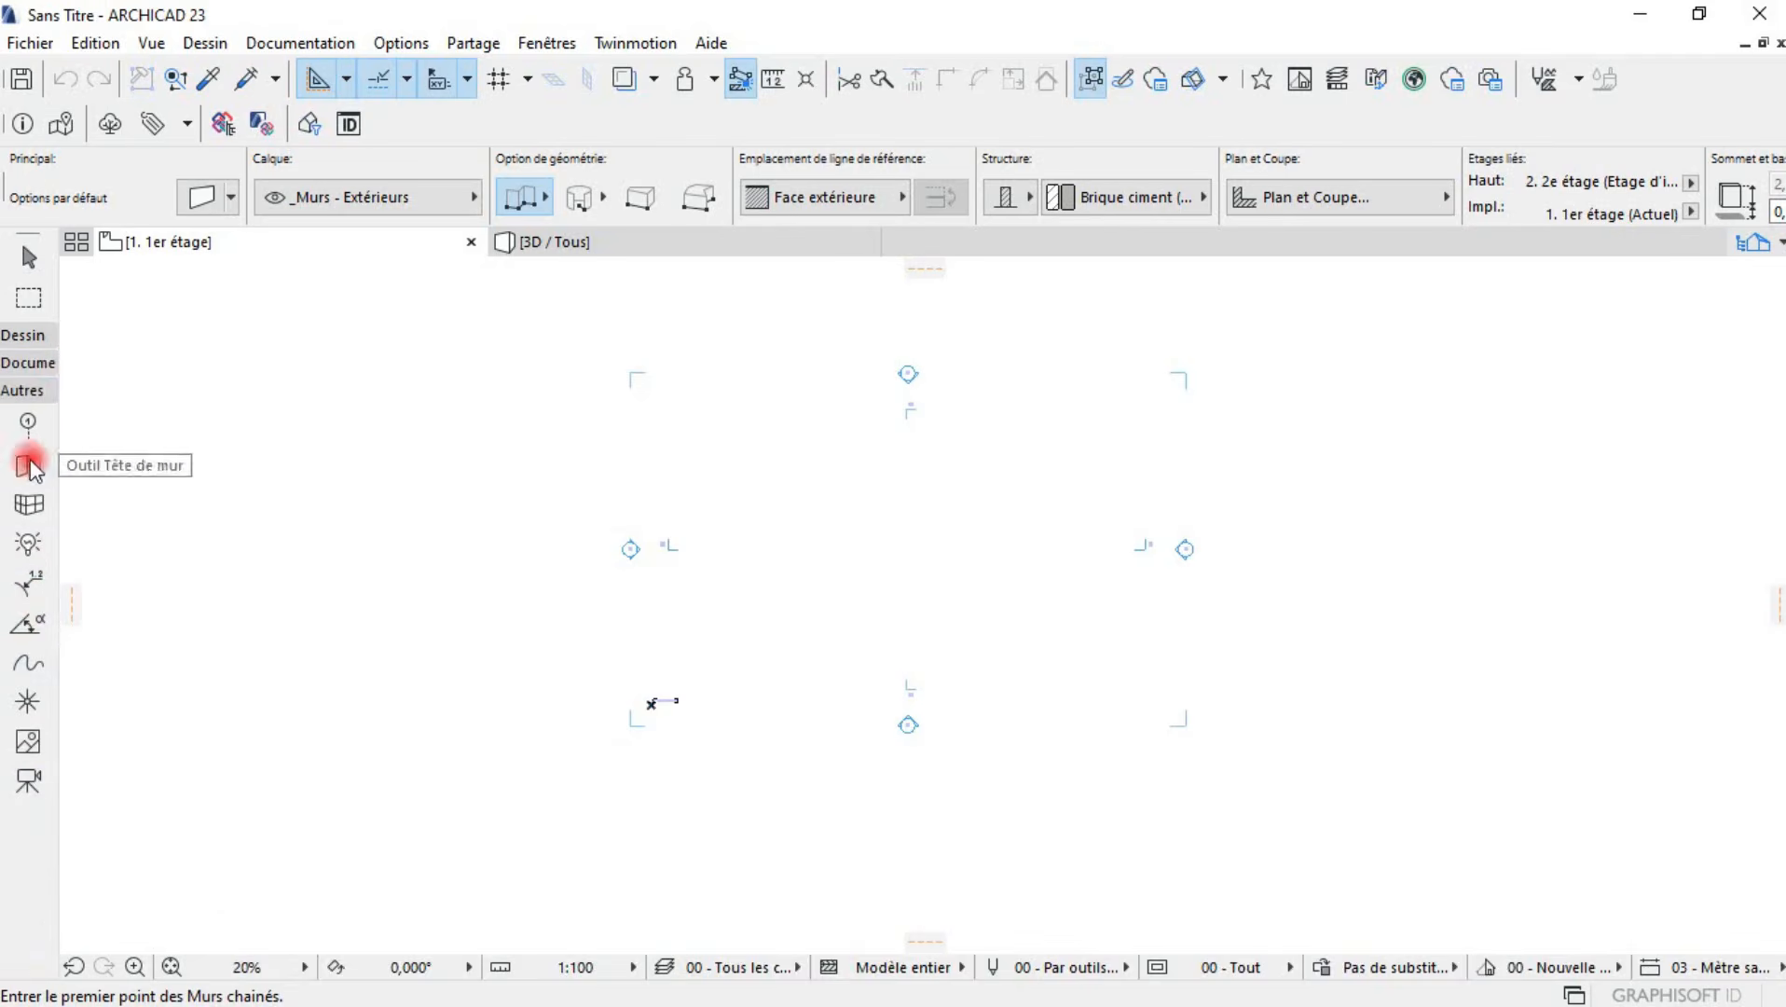
pyautogui.click(24, 363)
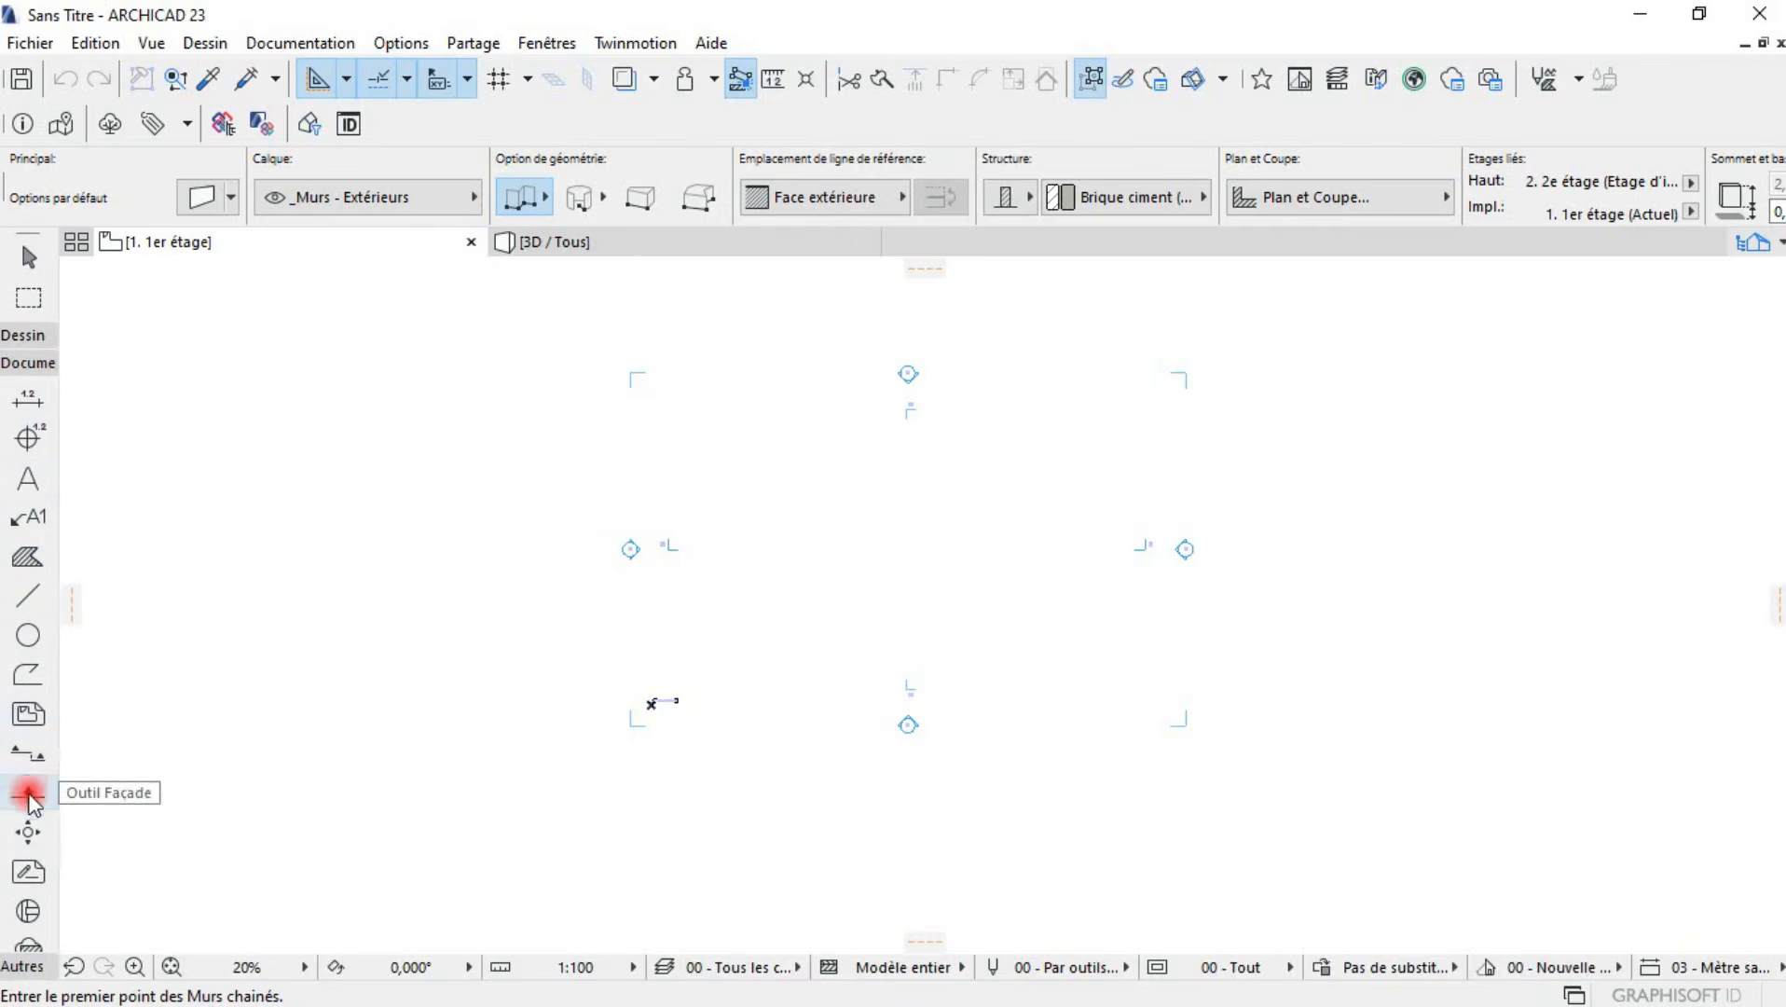
pyautogui.scroll(-1, 30, 921)
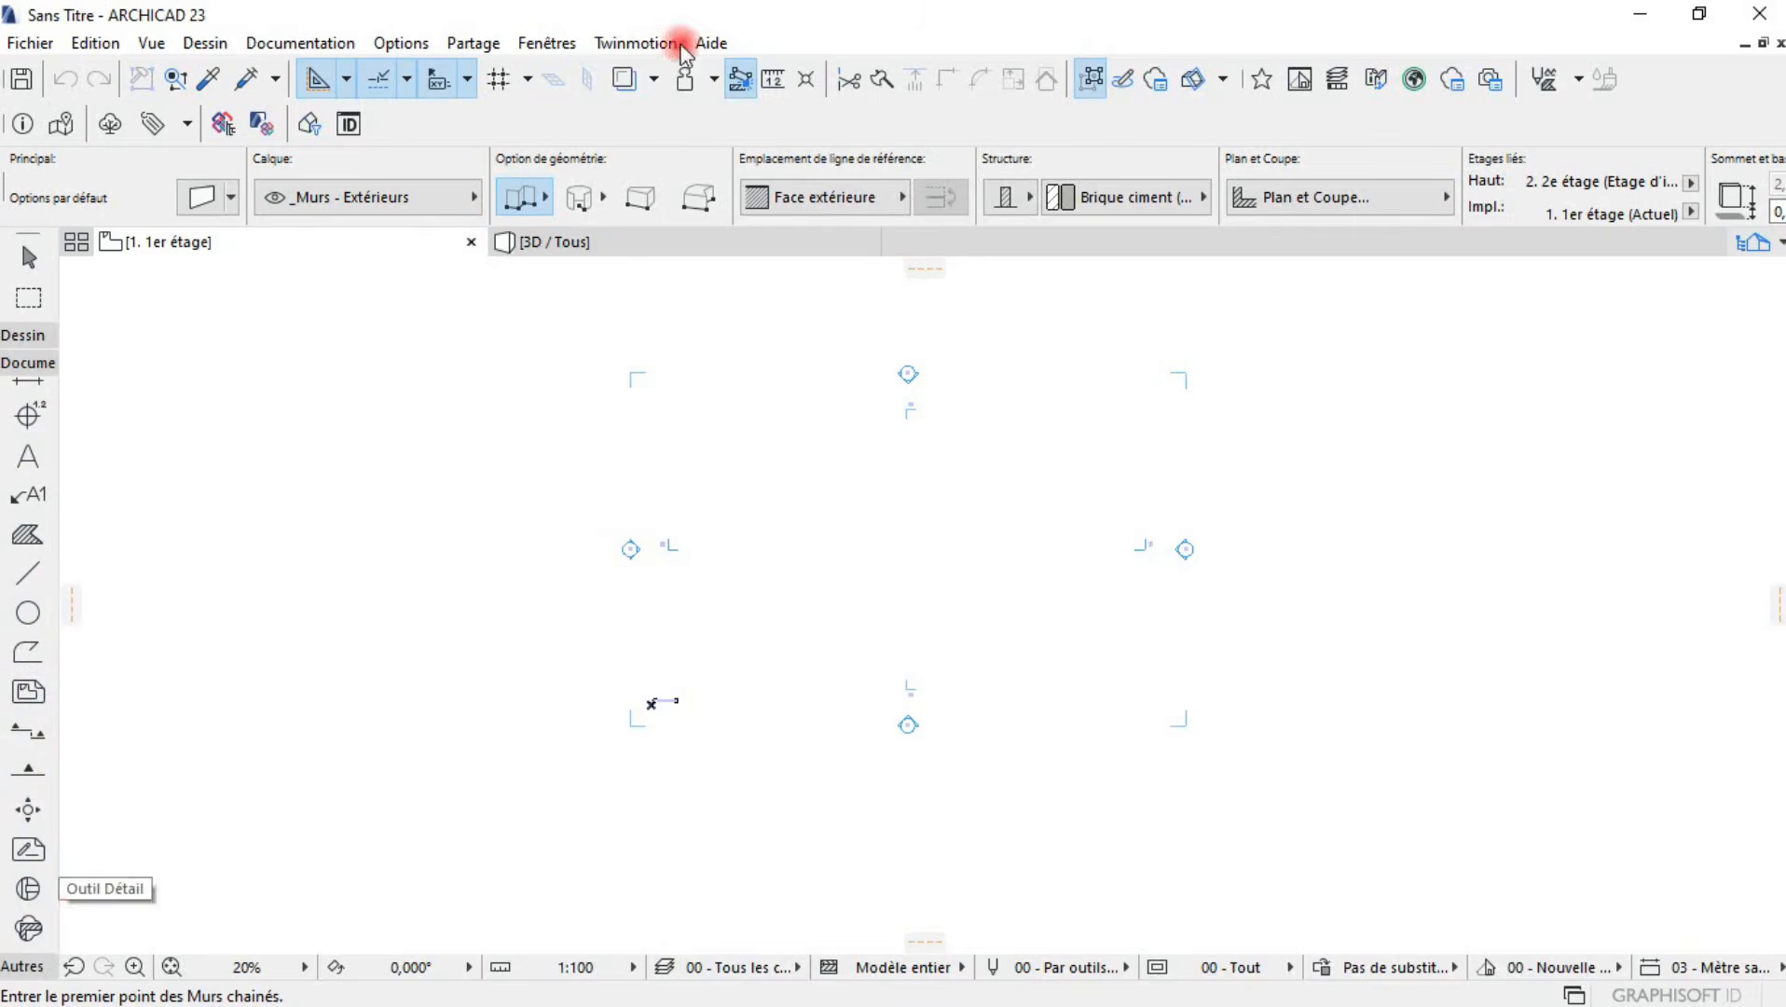
pyautogui.click(24, 364)
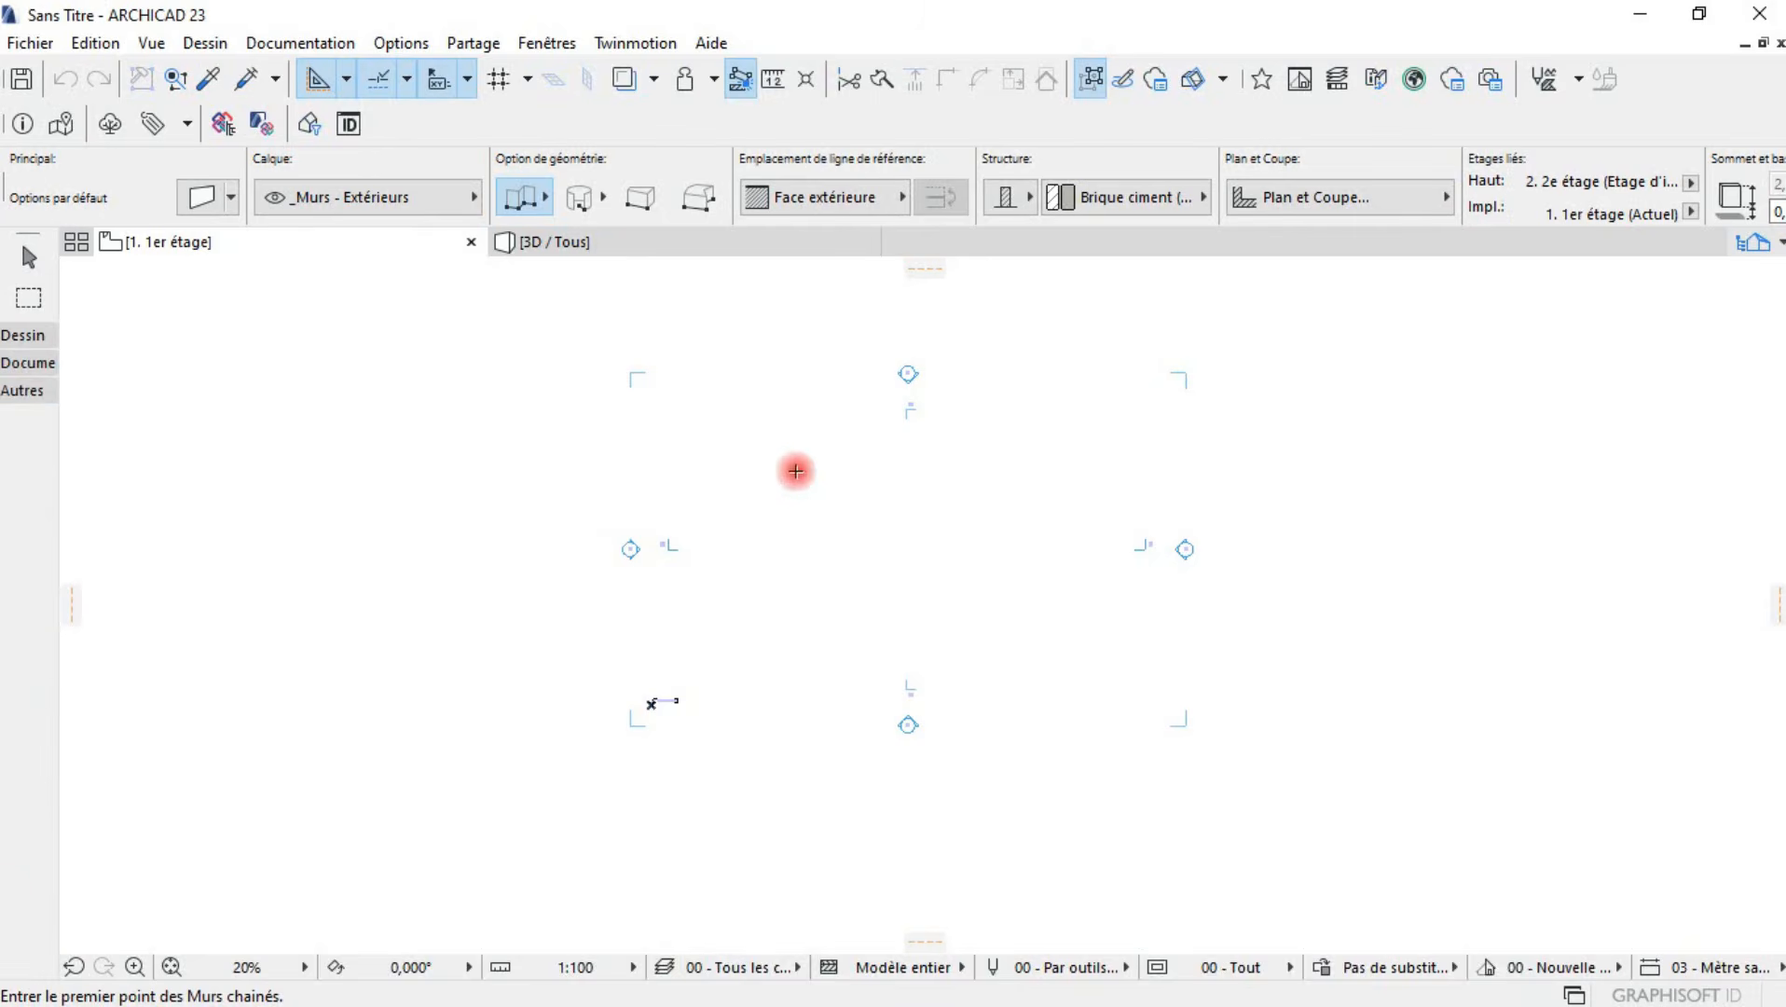
pyautogui.click(33, 338)
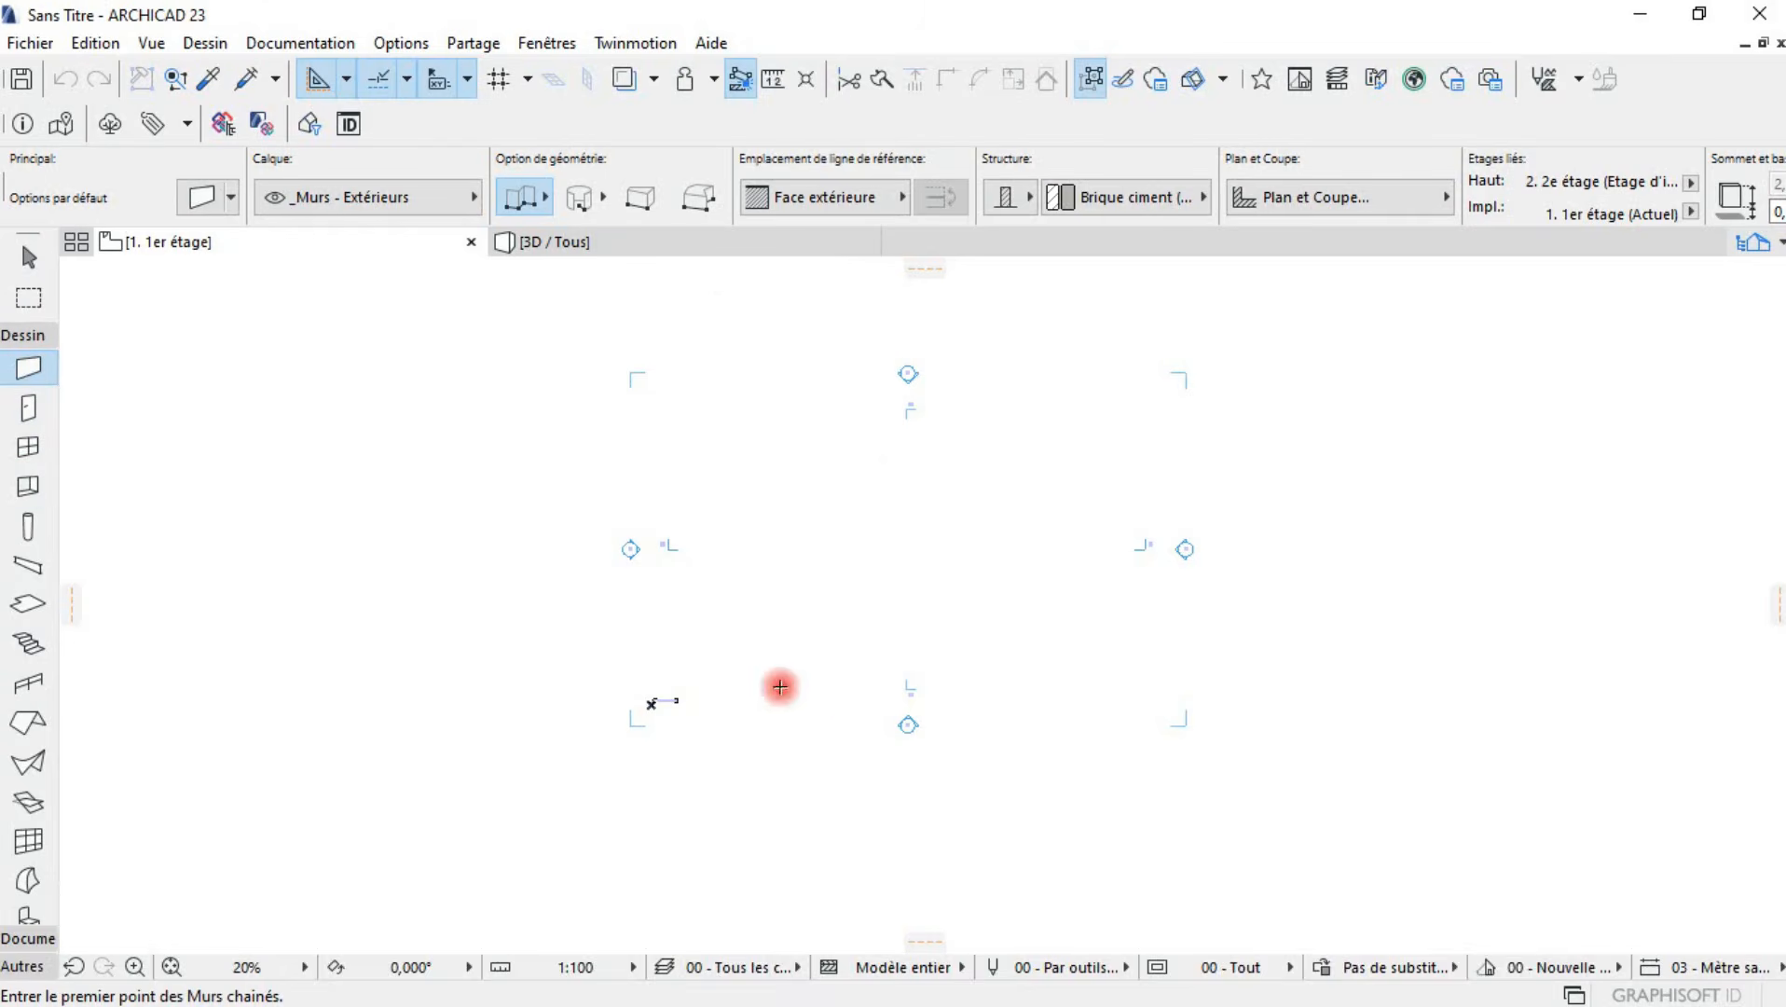
pyautogui.scroll(2, 1035, 464)
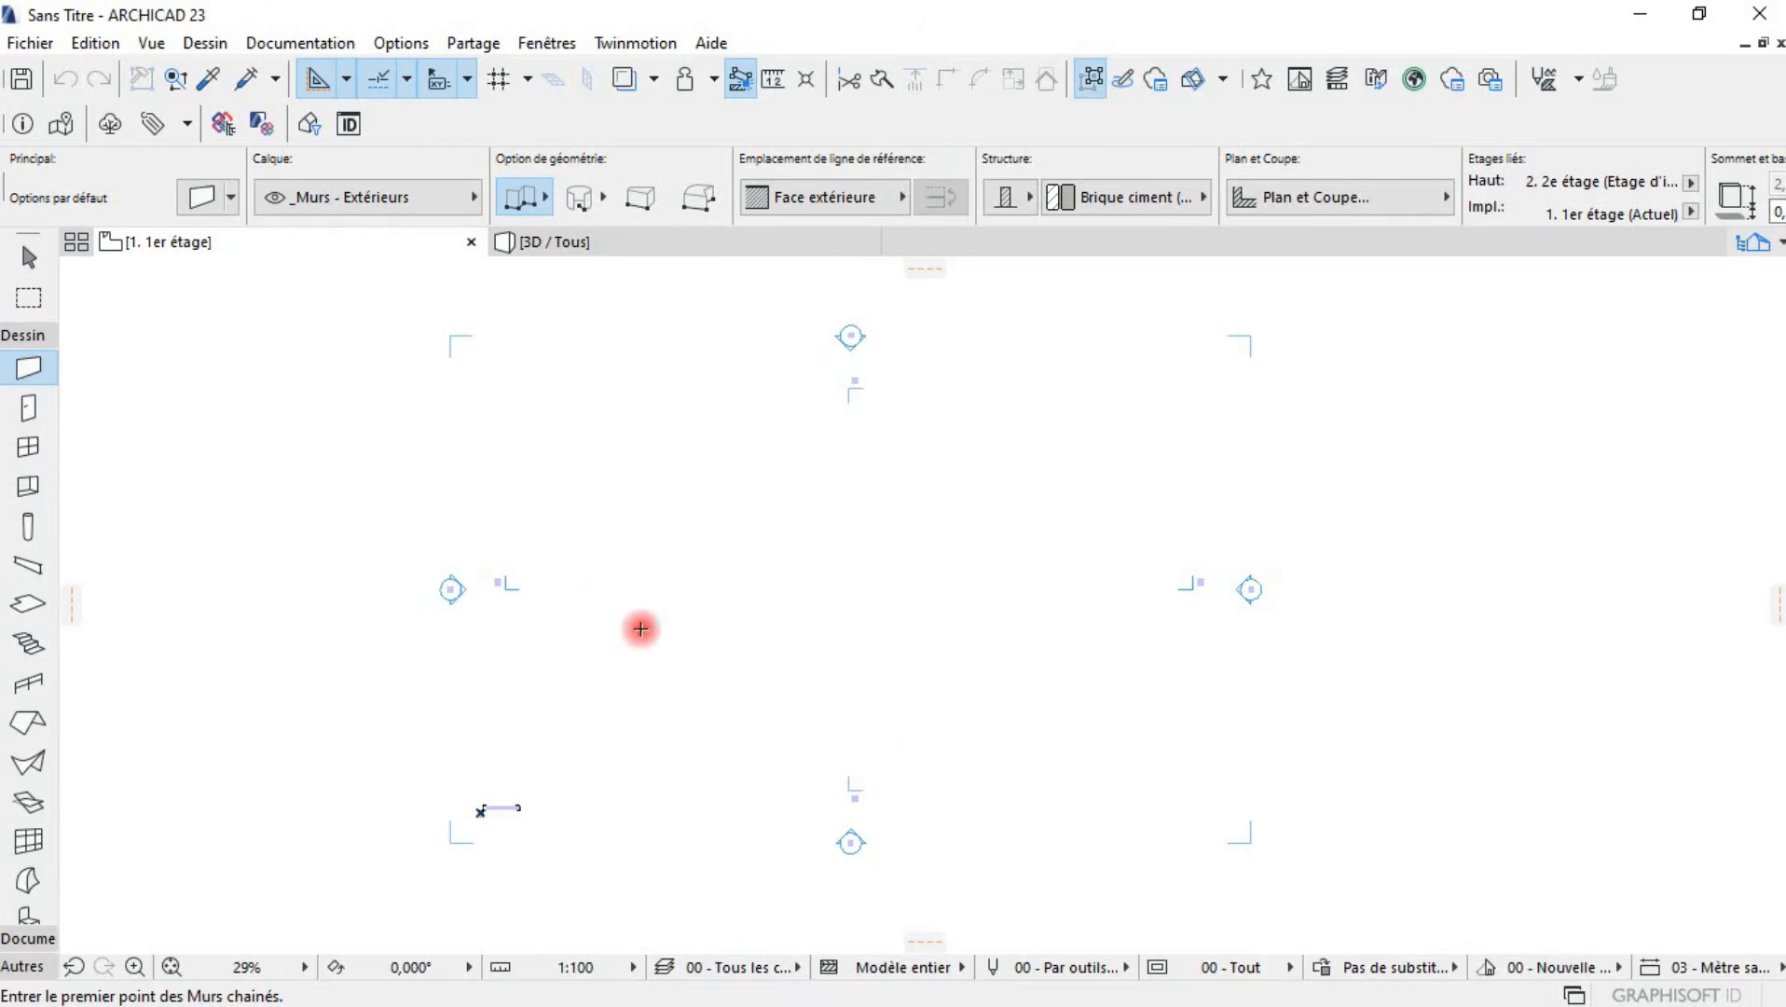
pyautogui.scroll(5, 495, 591)
pyautogui.scroll(-5, 1116, 622)
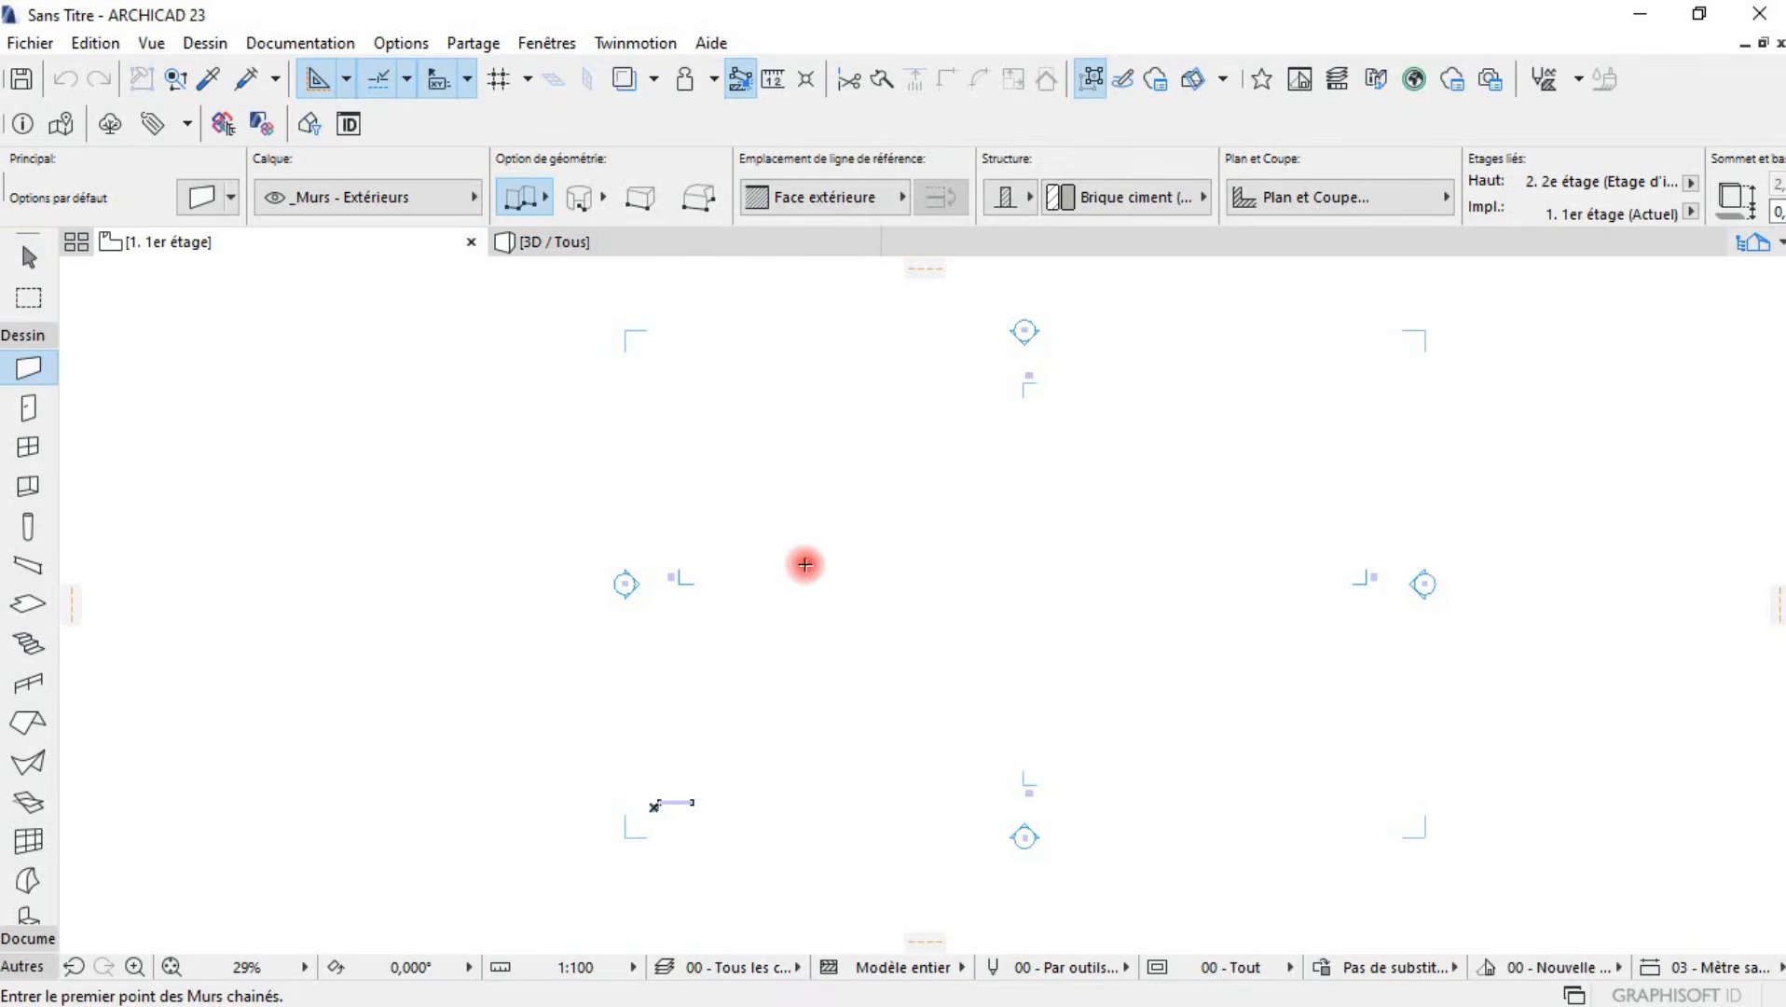
pyautogui.scroll(-1, 769, 562)
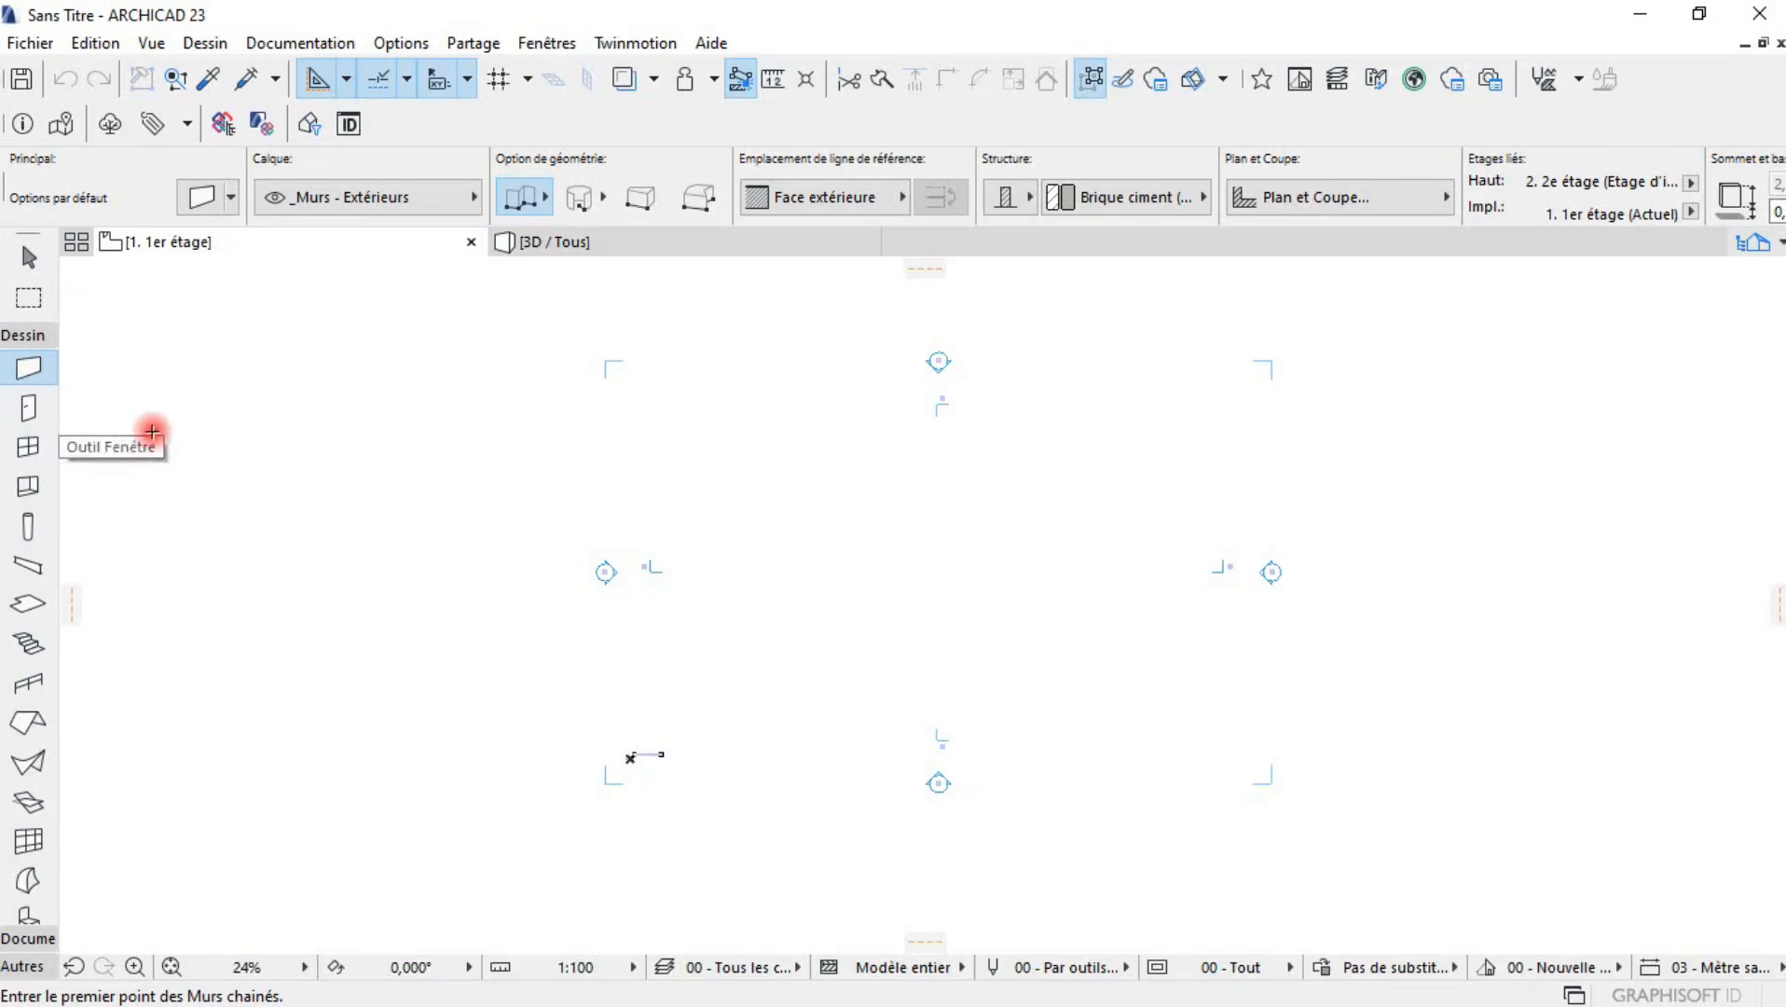
# - Examine the Wall tool's default geometry, basic and composite structure, and upper storey link options, and cancel the settings
pyautogui.doubleClick(27, 372)
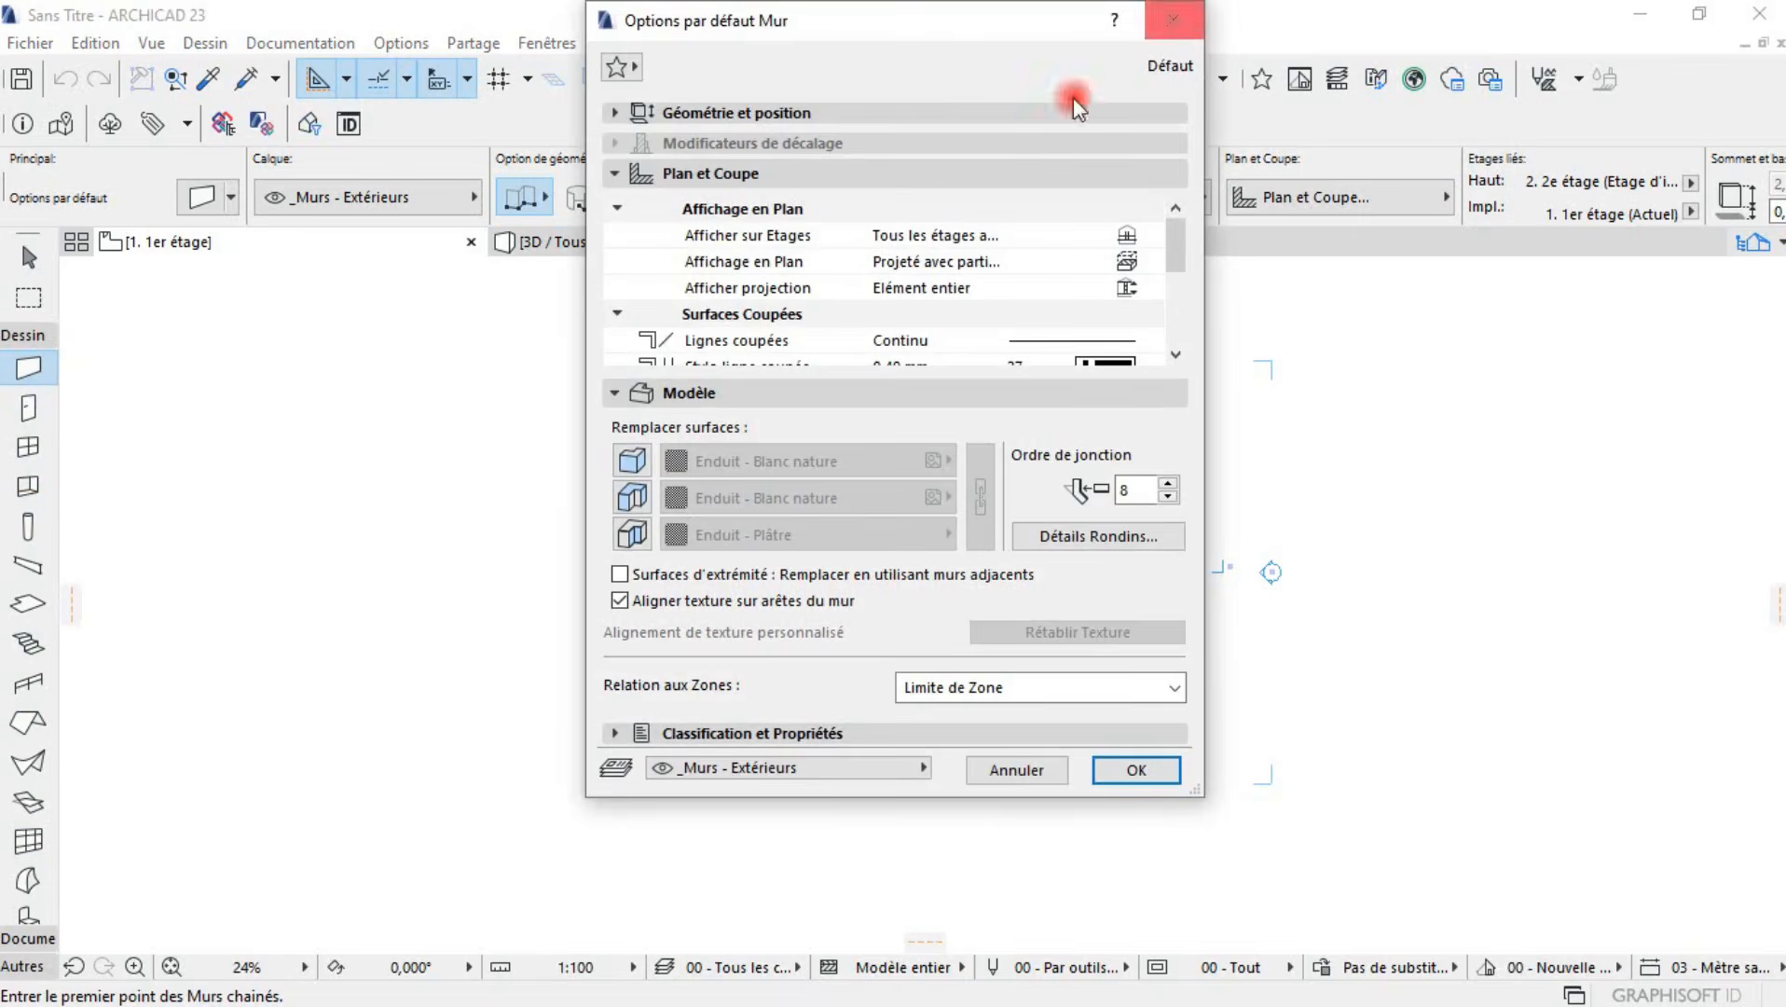
pyautogui.click(675, 112)
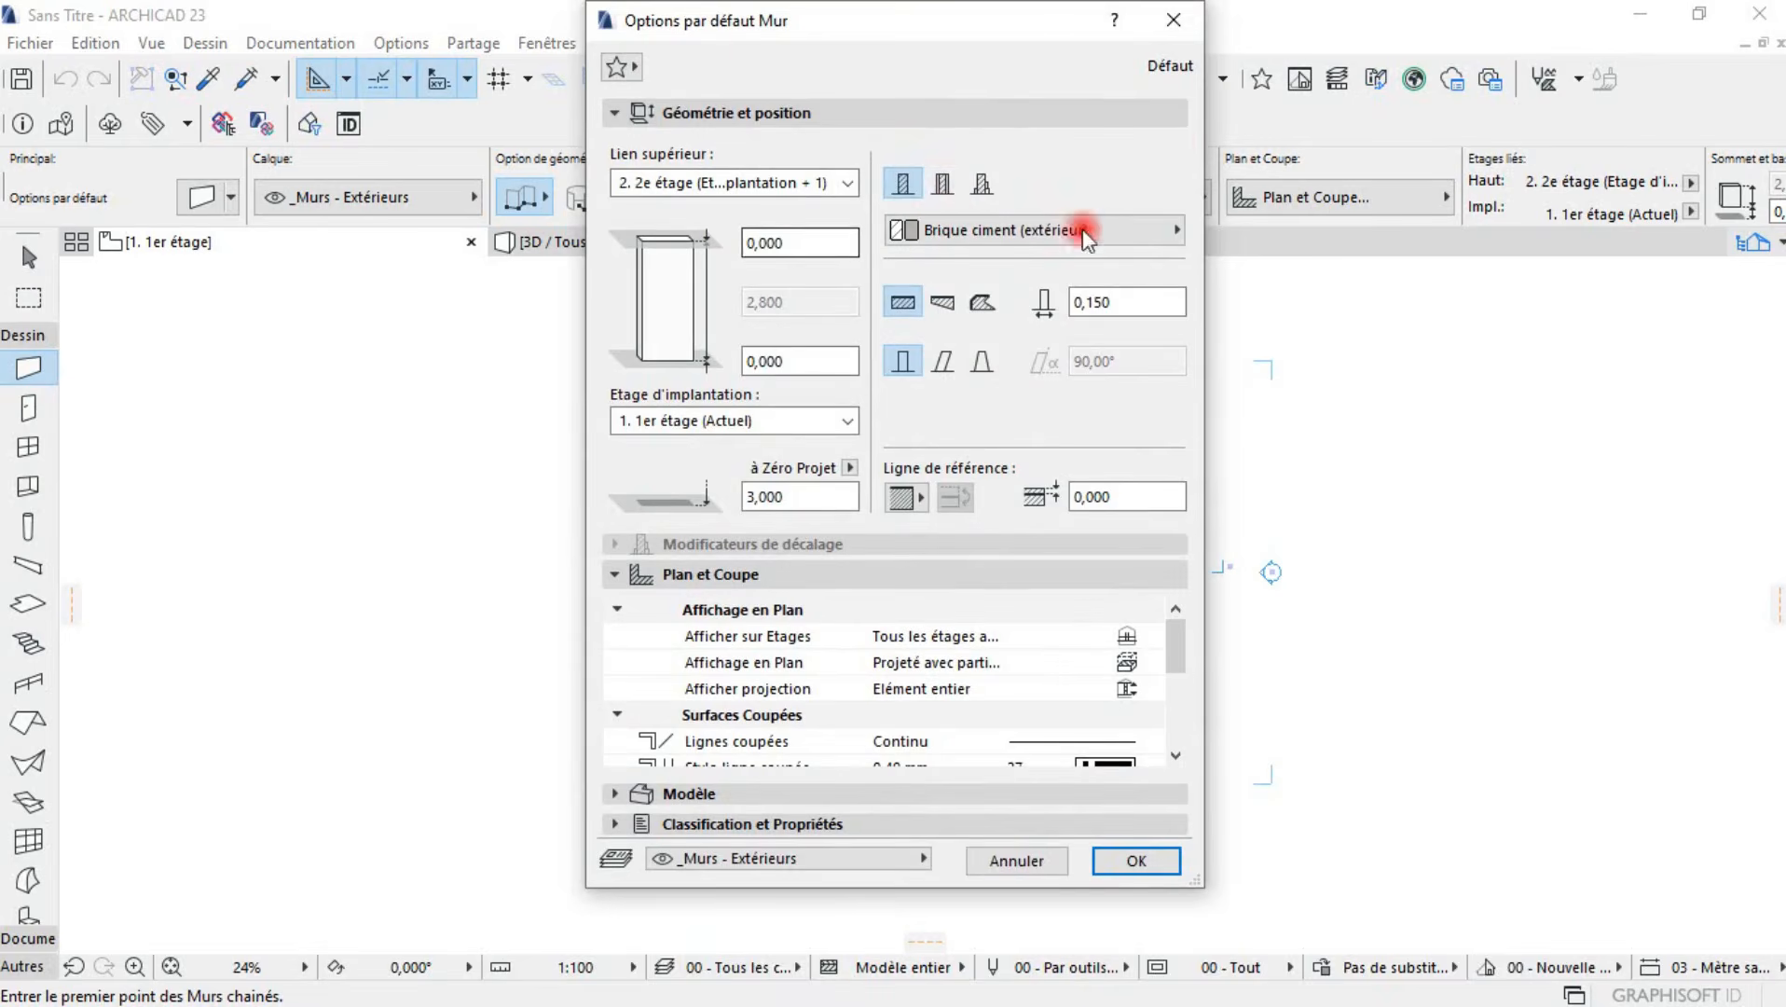
pyautogui.click(942, 189)
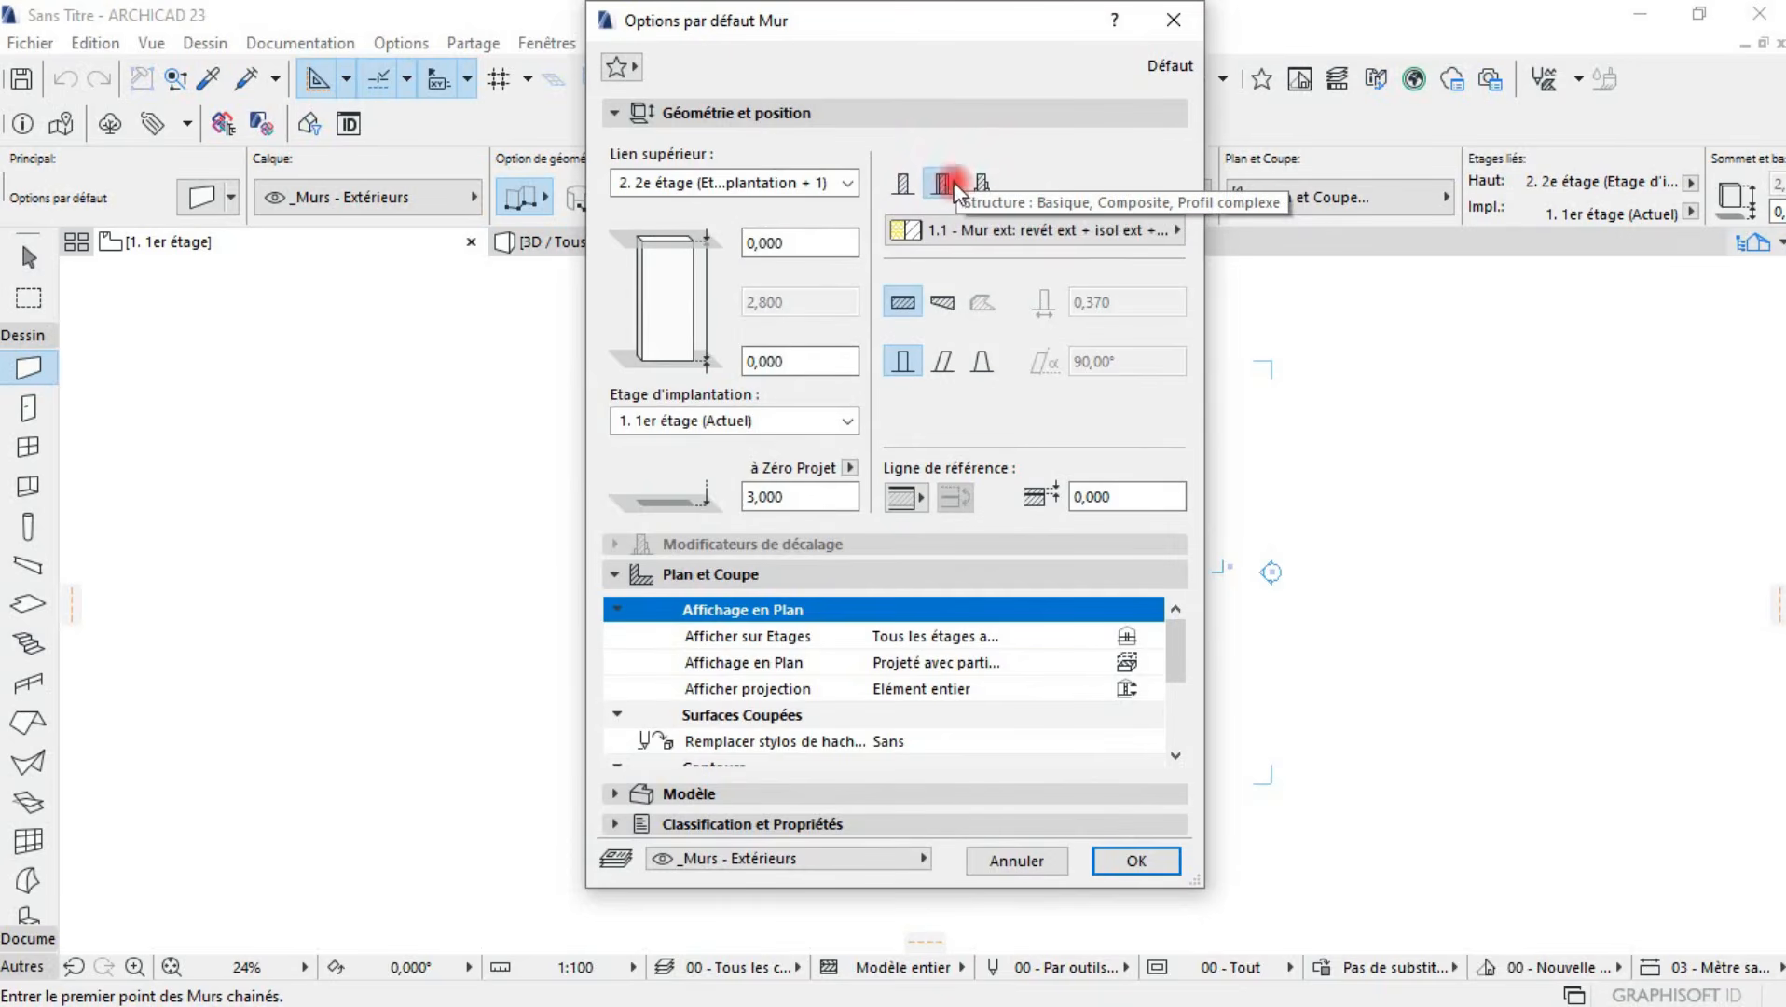
pyautogui.click(903, 186)
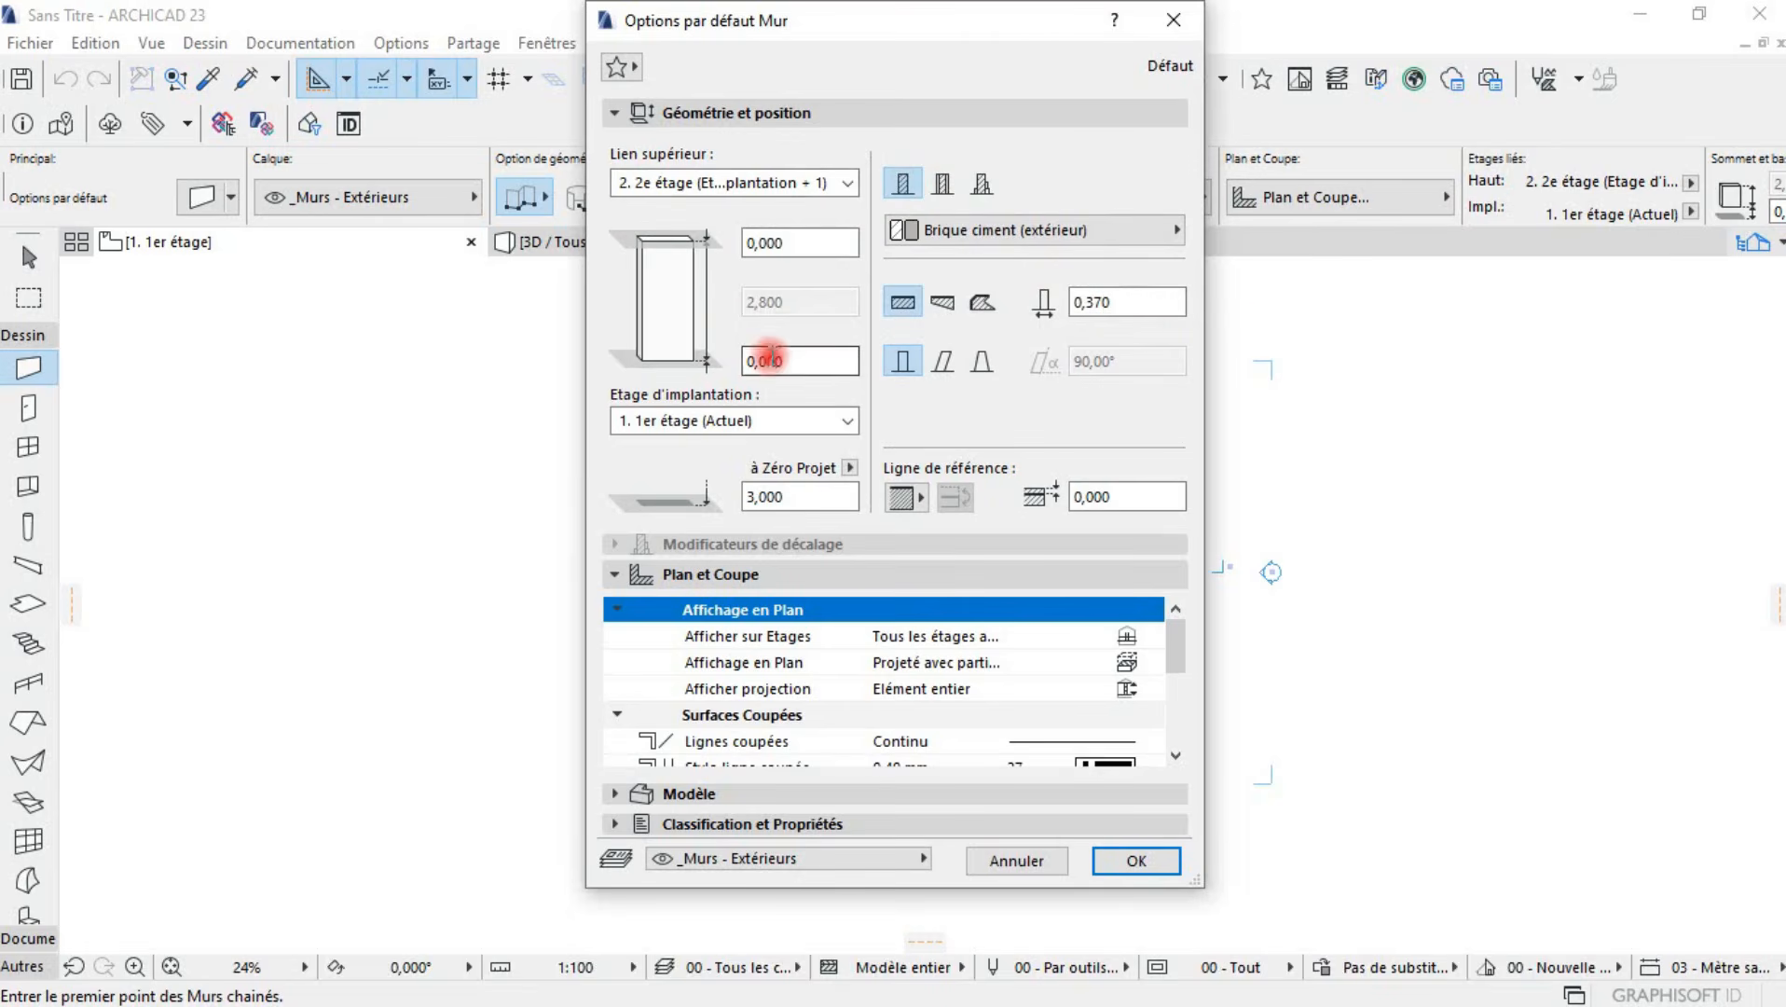
pyautogui.click(814, 177)
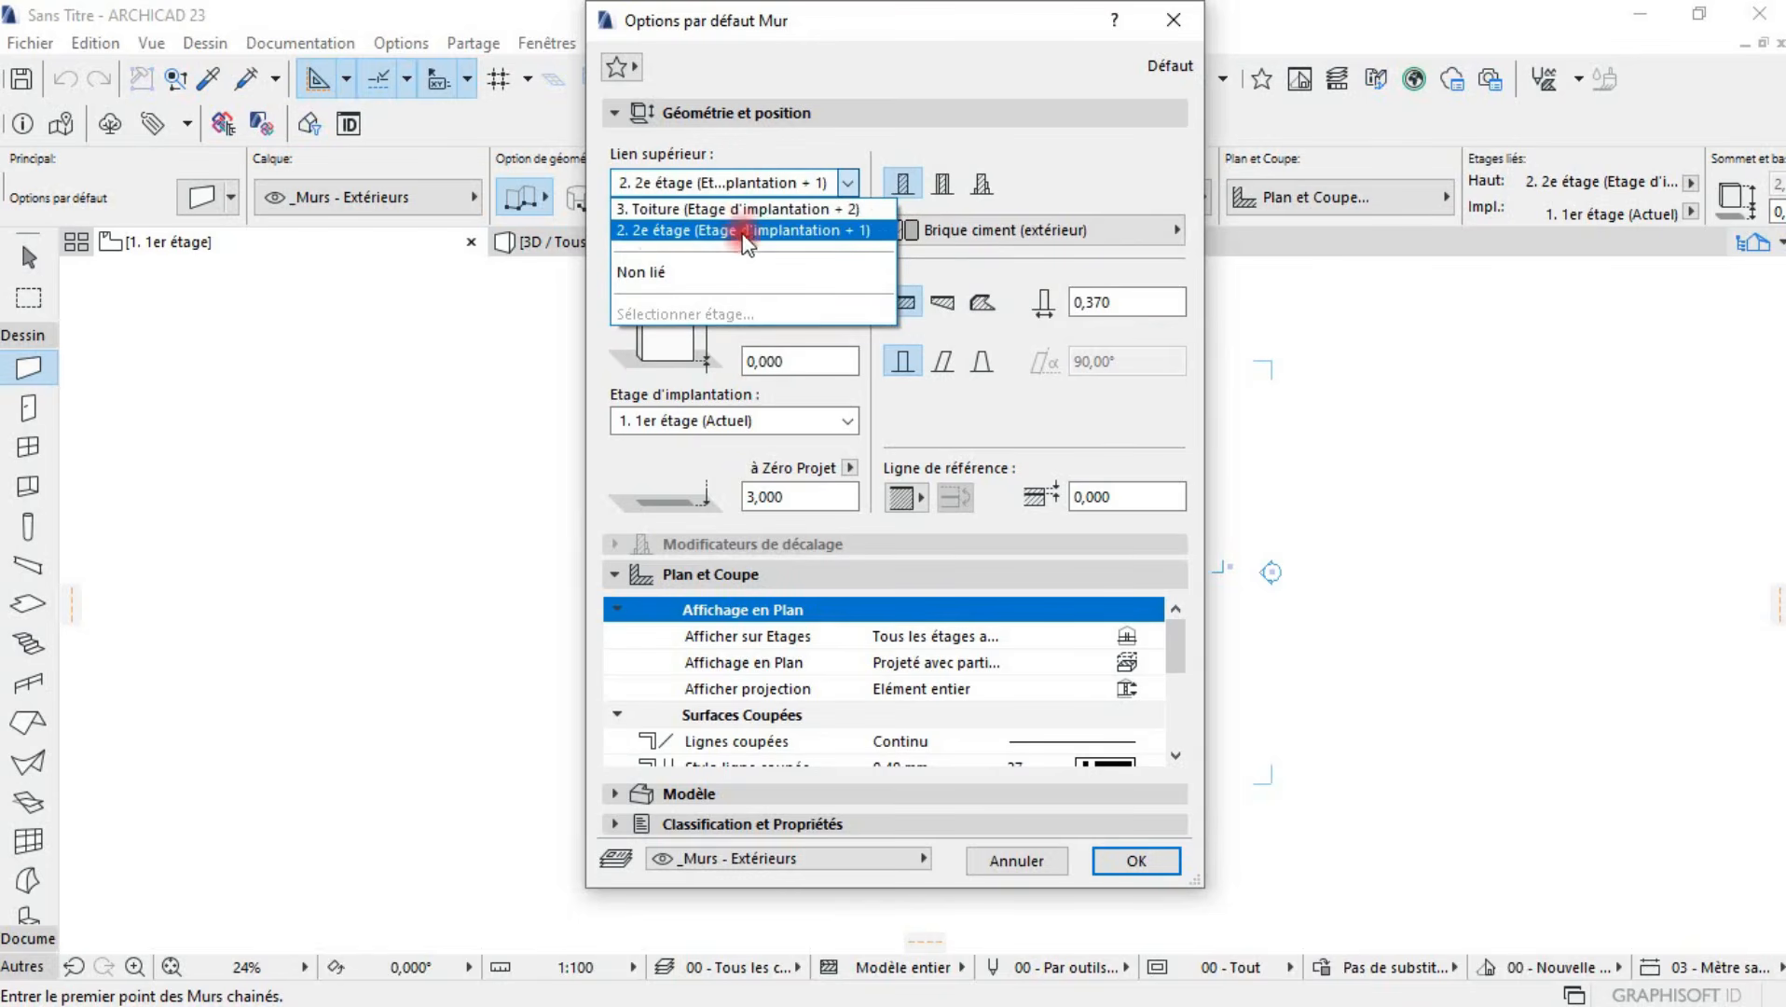
pyautogui.click(802, 231)
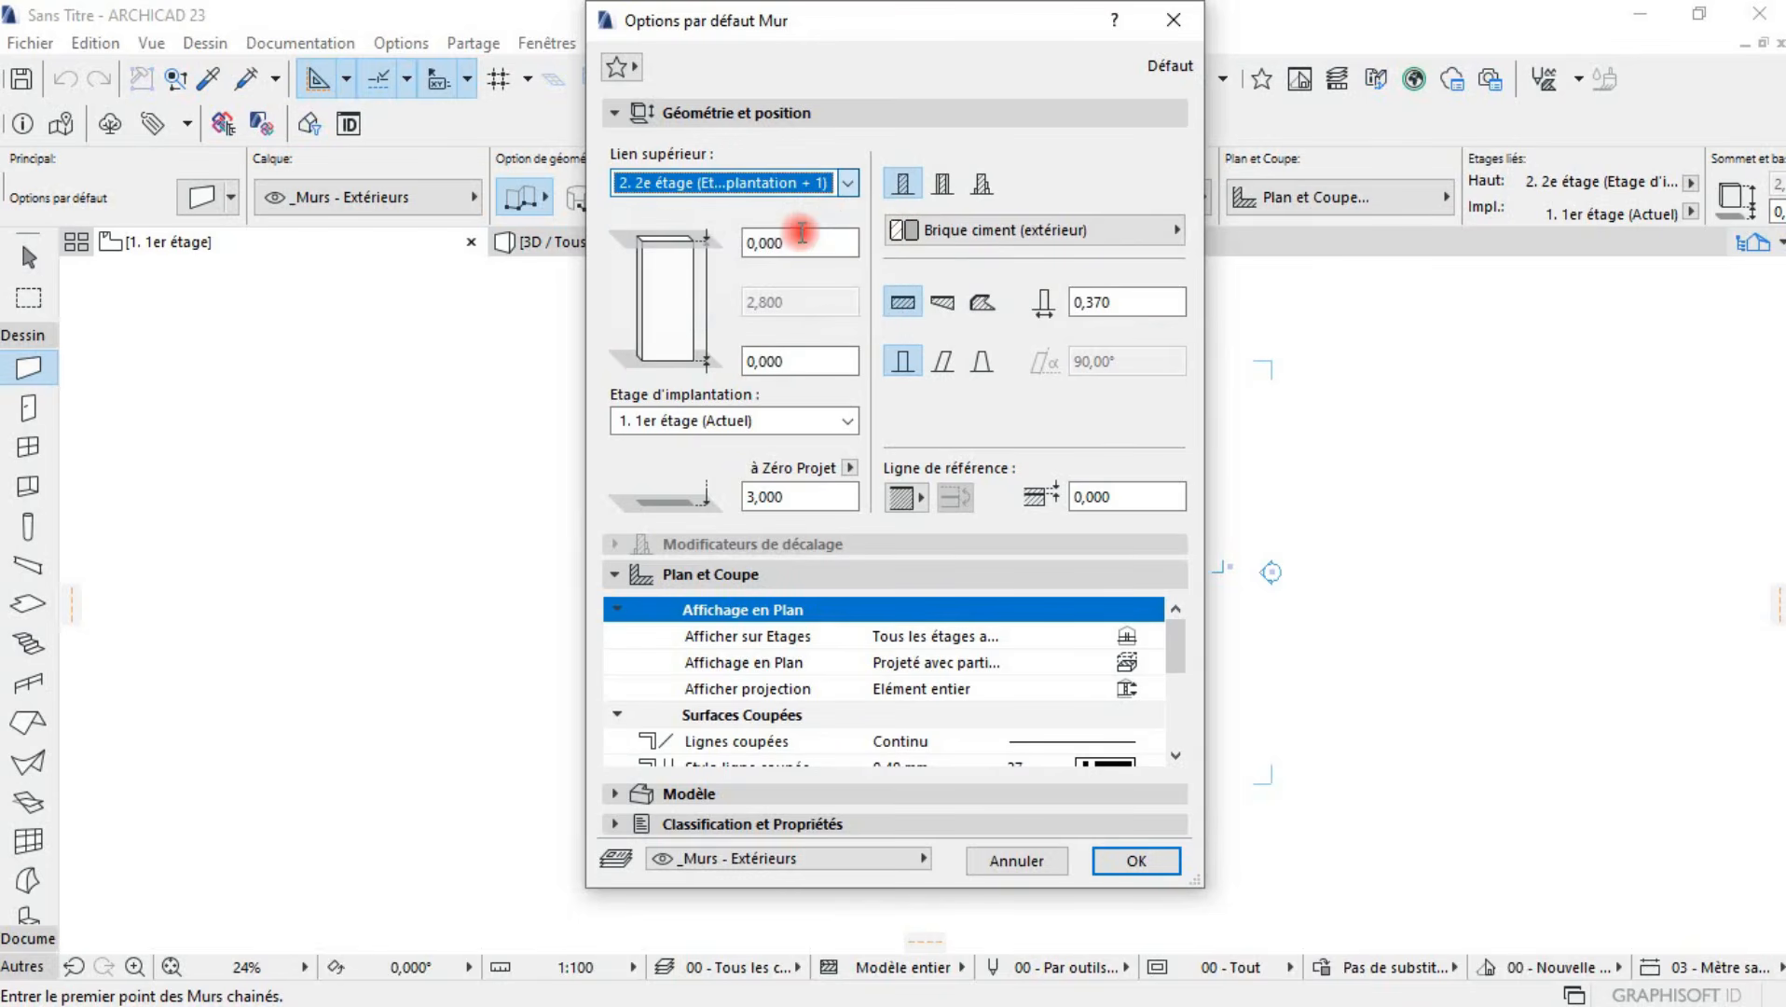
pyautogui.click(1014, 859)
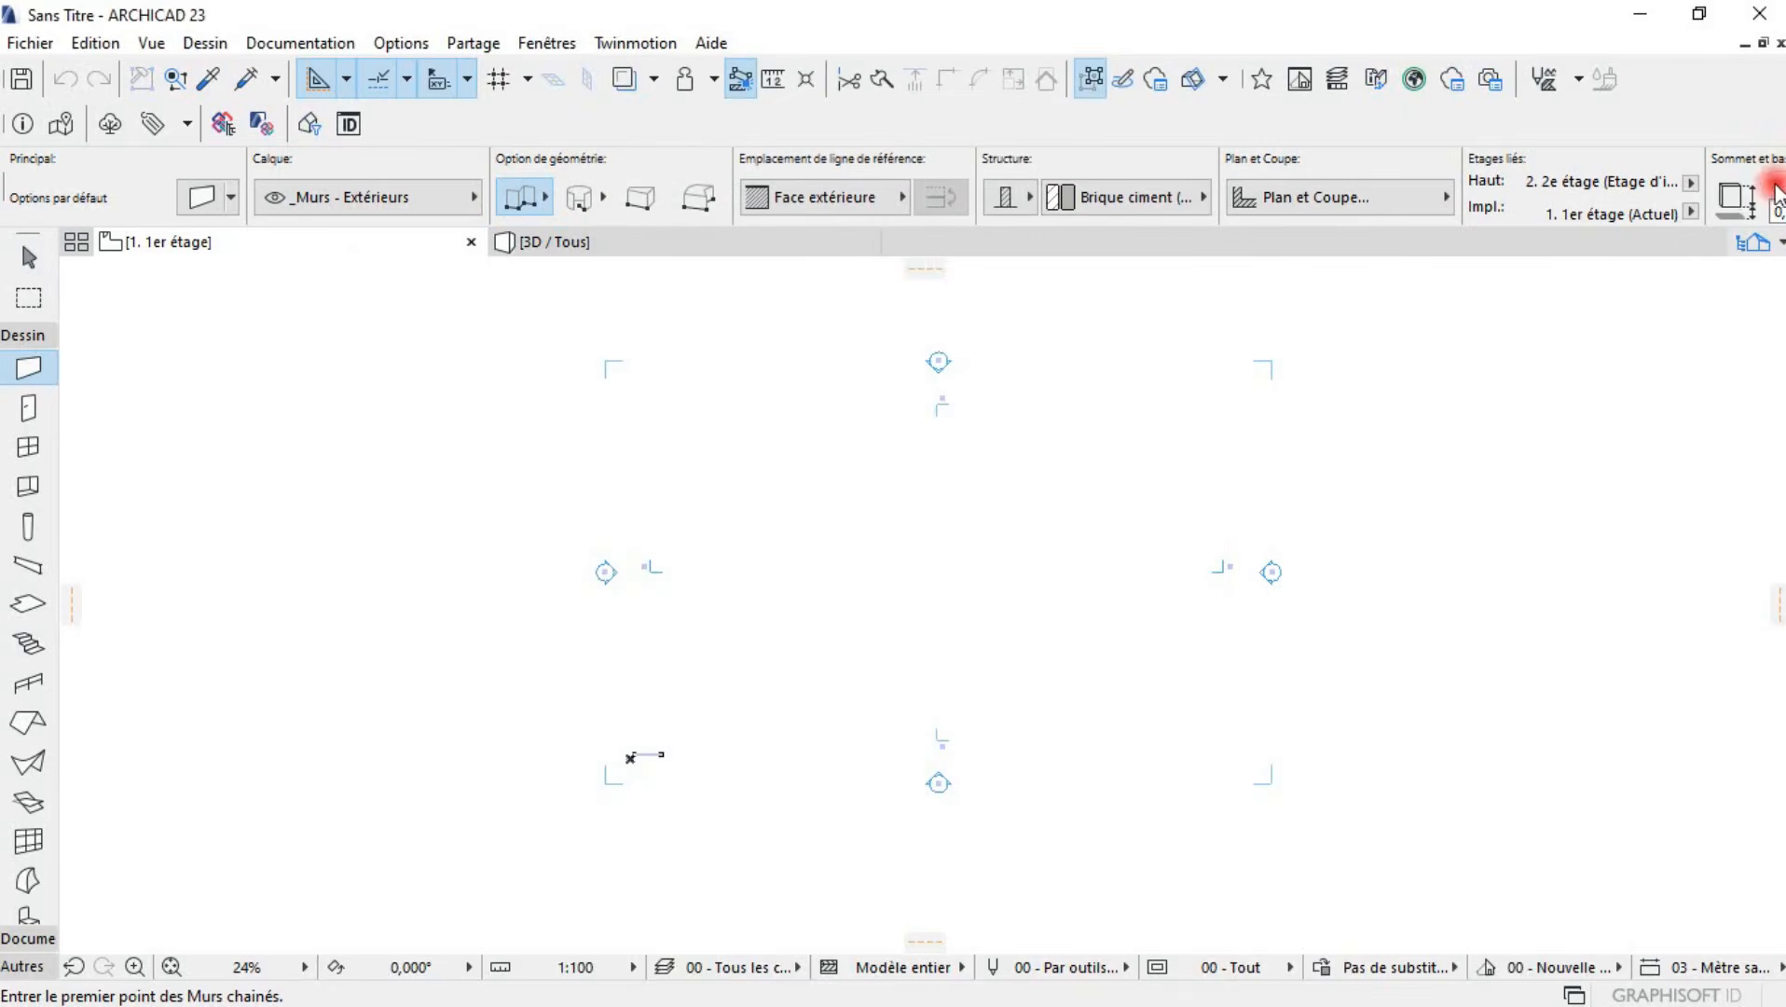
# - Open the 0. Rez-de-chaussée floor plan from the project map
pyautogui.click(1774, 245)
pyautogui.click(1608, 437)
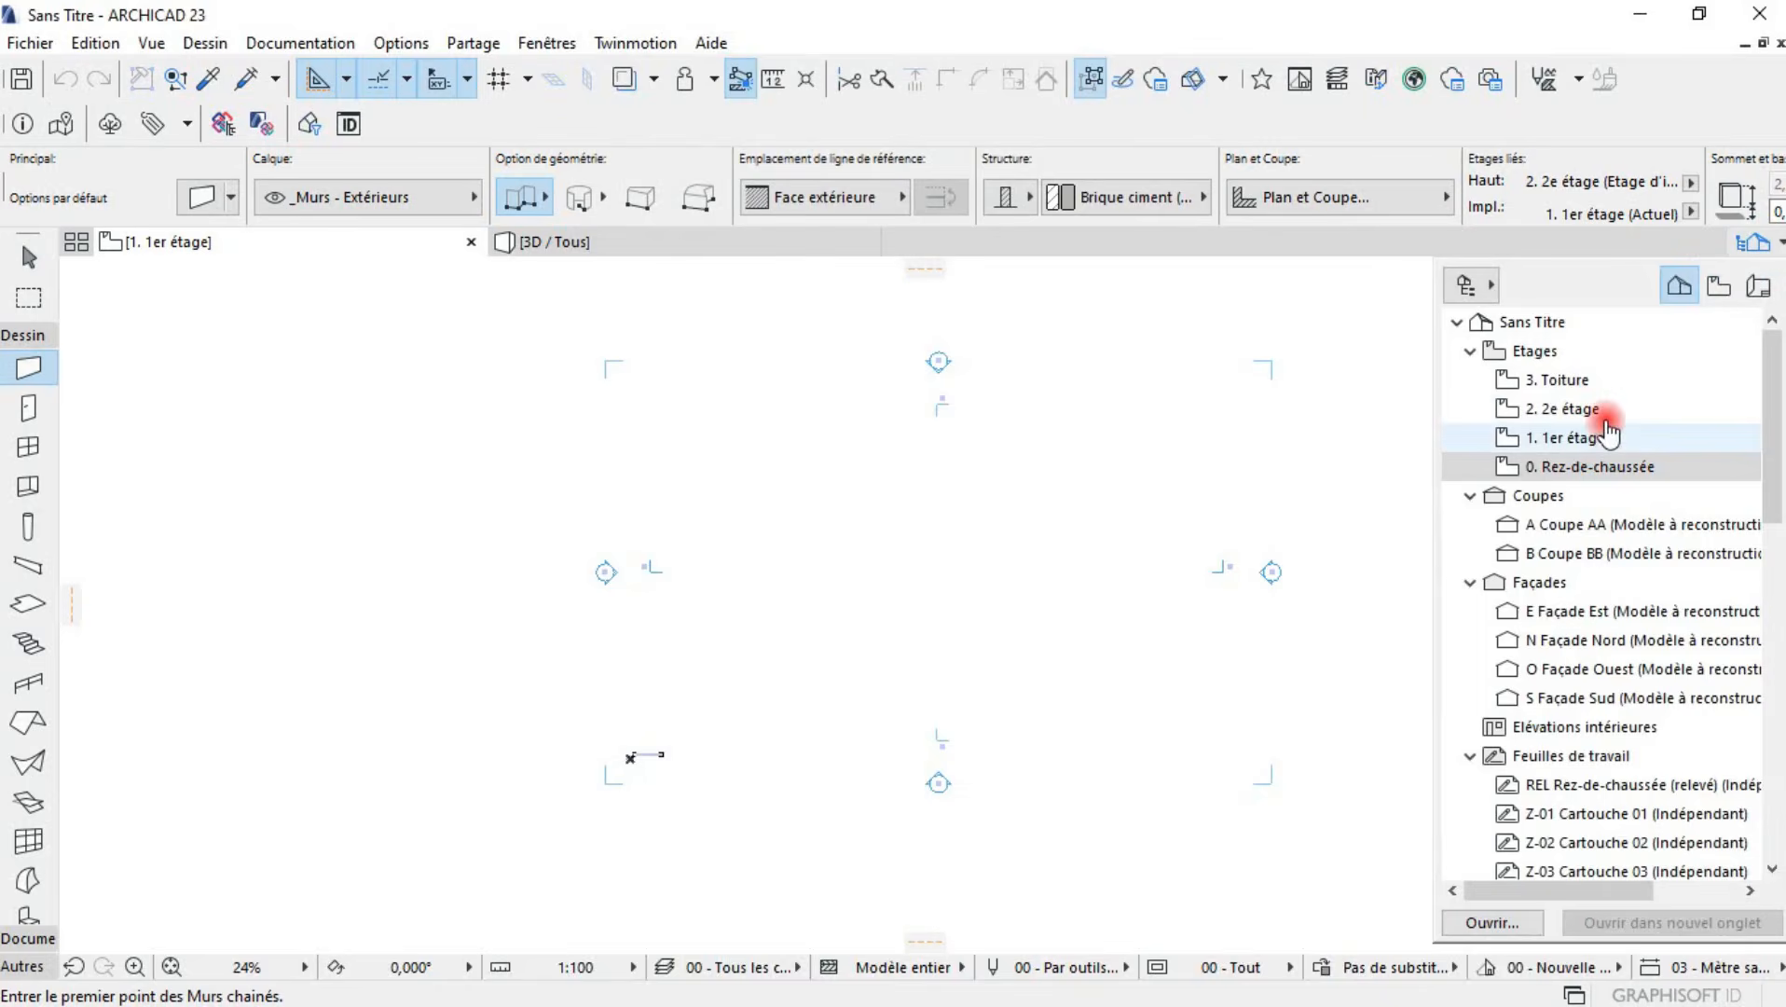
pyautogui.doubleClick(1634, 466)
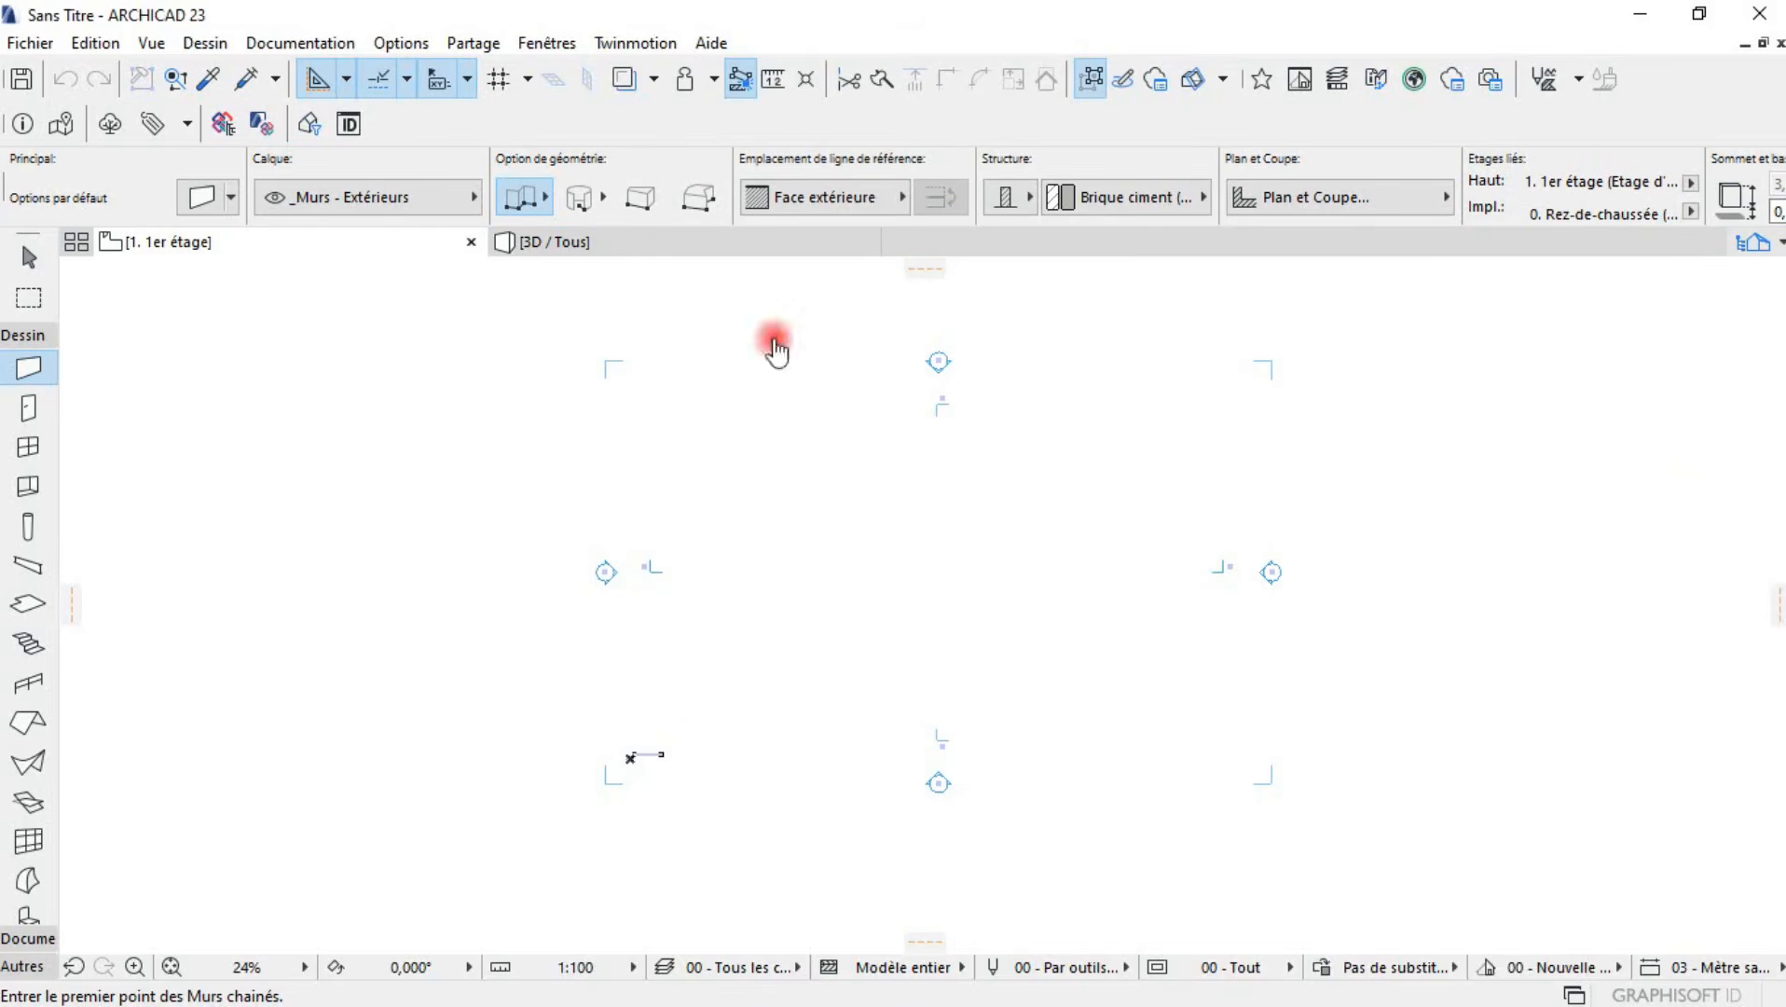
# - Examine the Wall tool's upper storey link, top and bottom offsets for the ground floor, and accept the settings without changes
pyautogui.rightClick(28, 367)
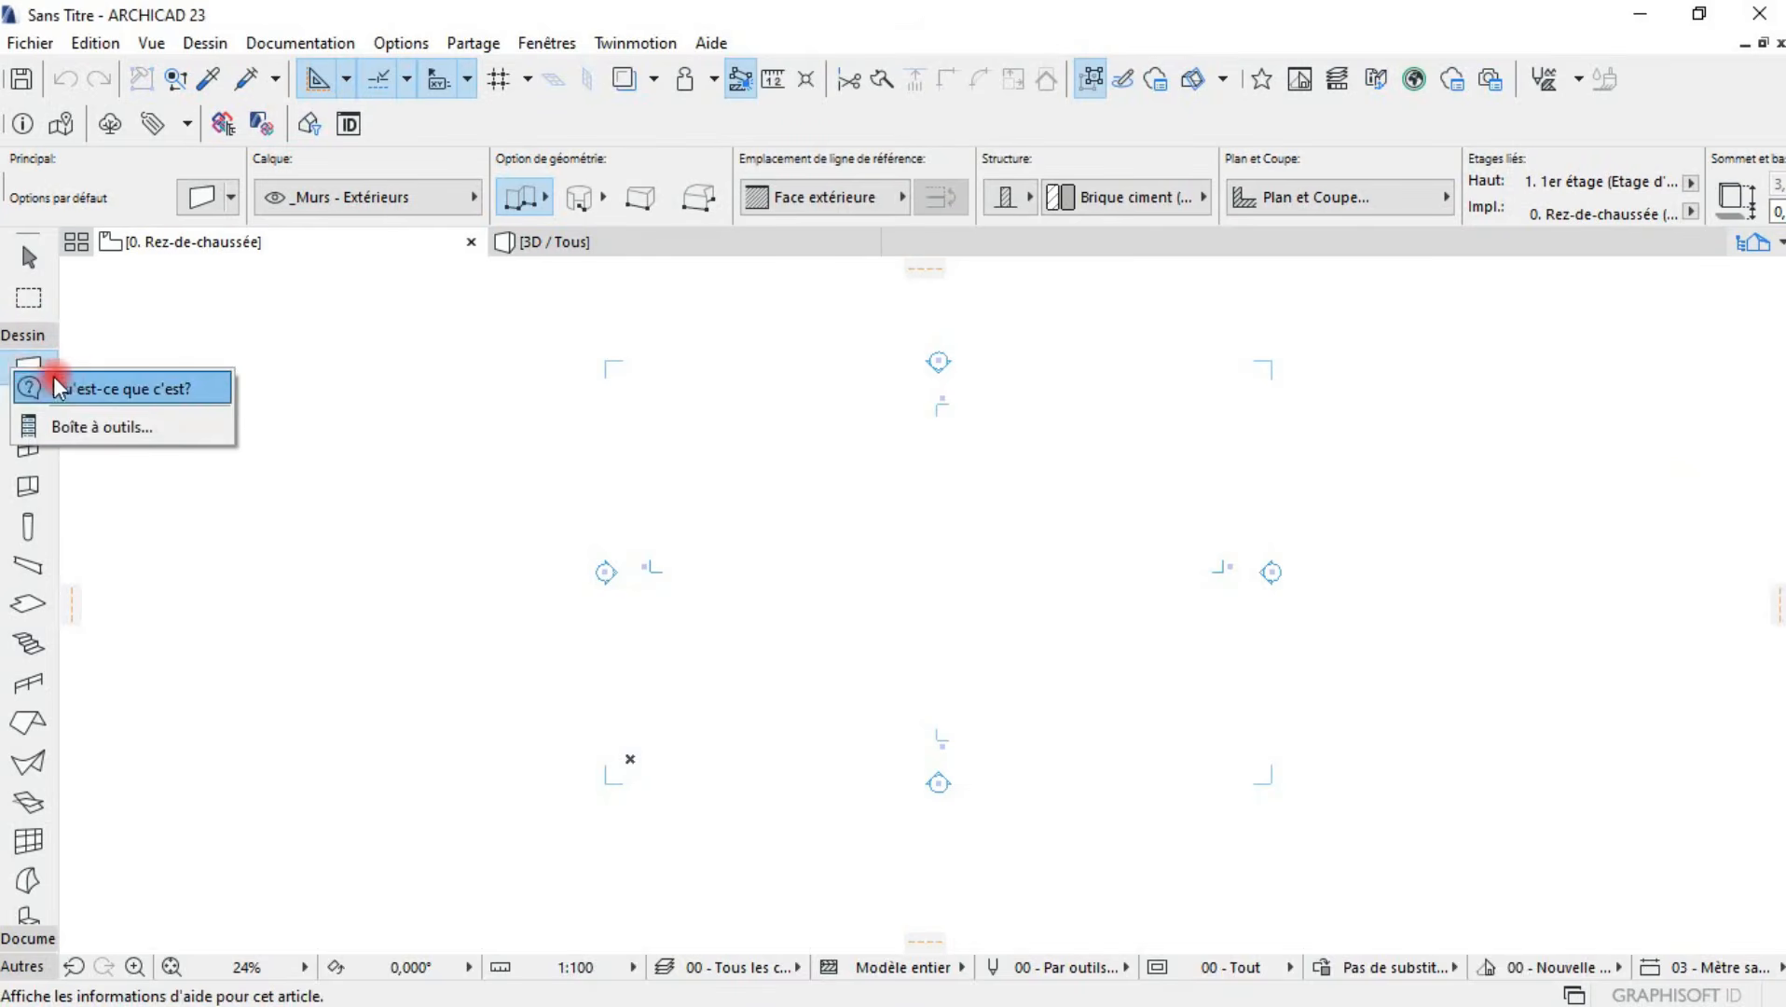
pyautogui.doubleClick(10, 365)
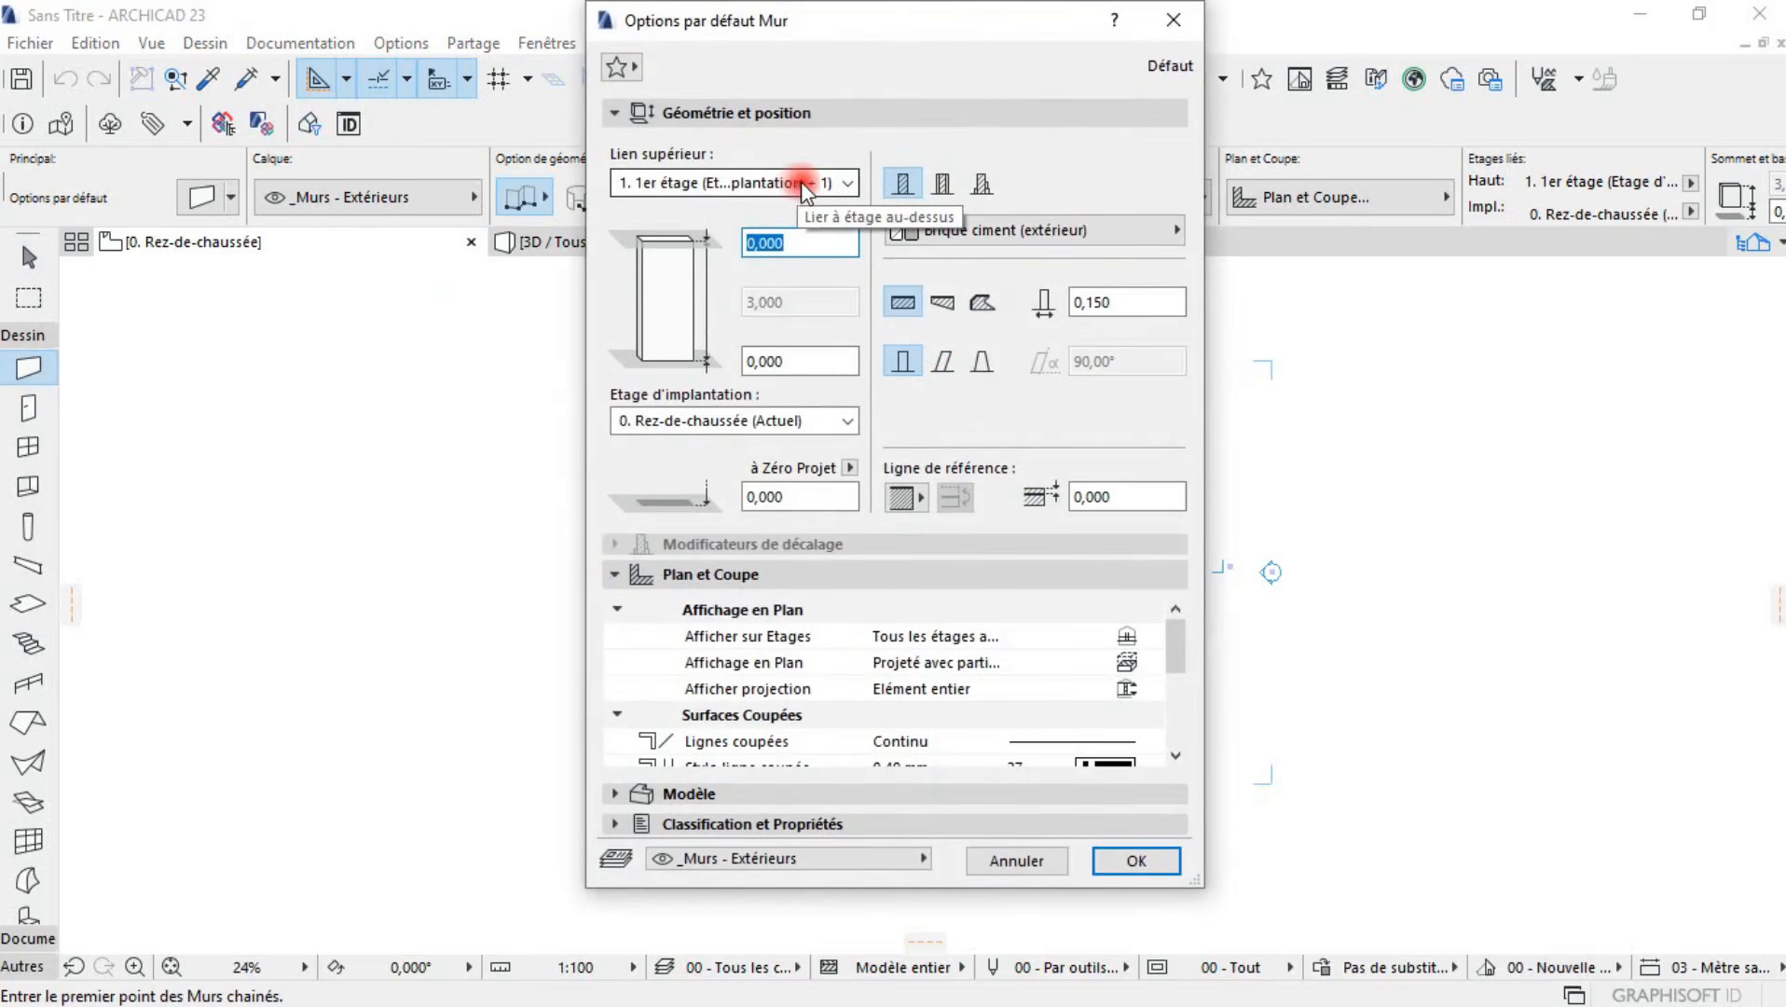
pyautogui.click(847, 186)
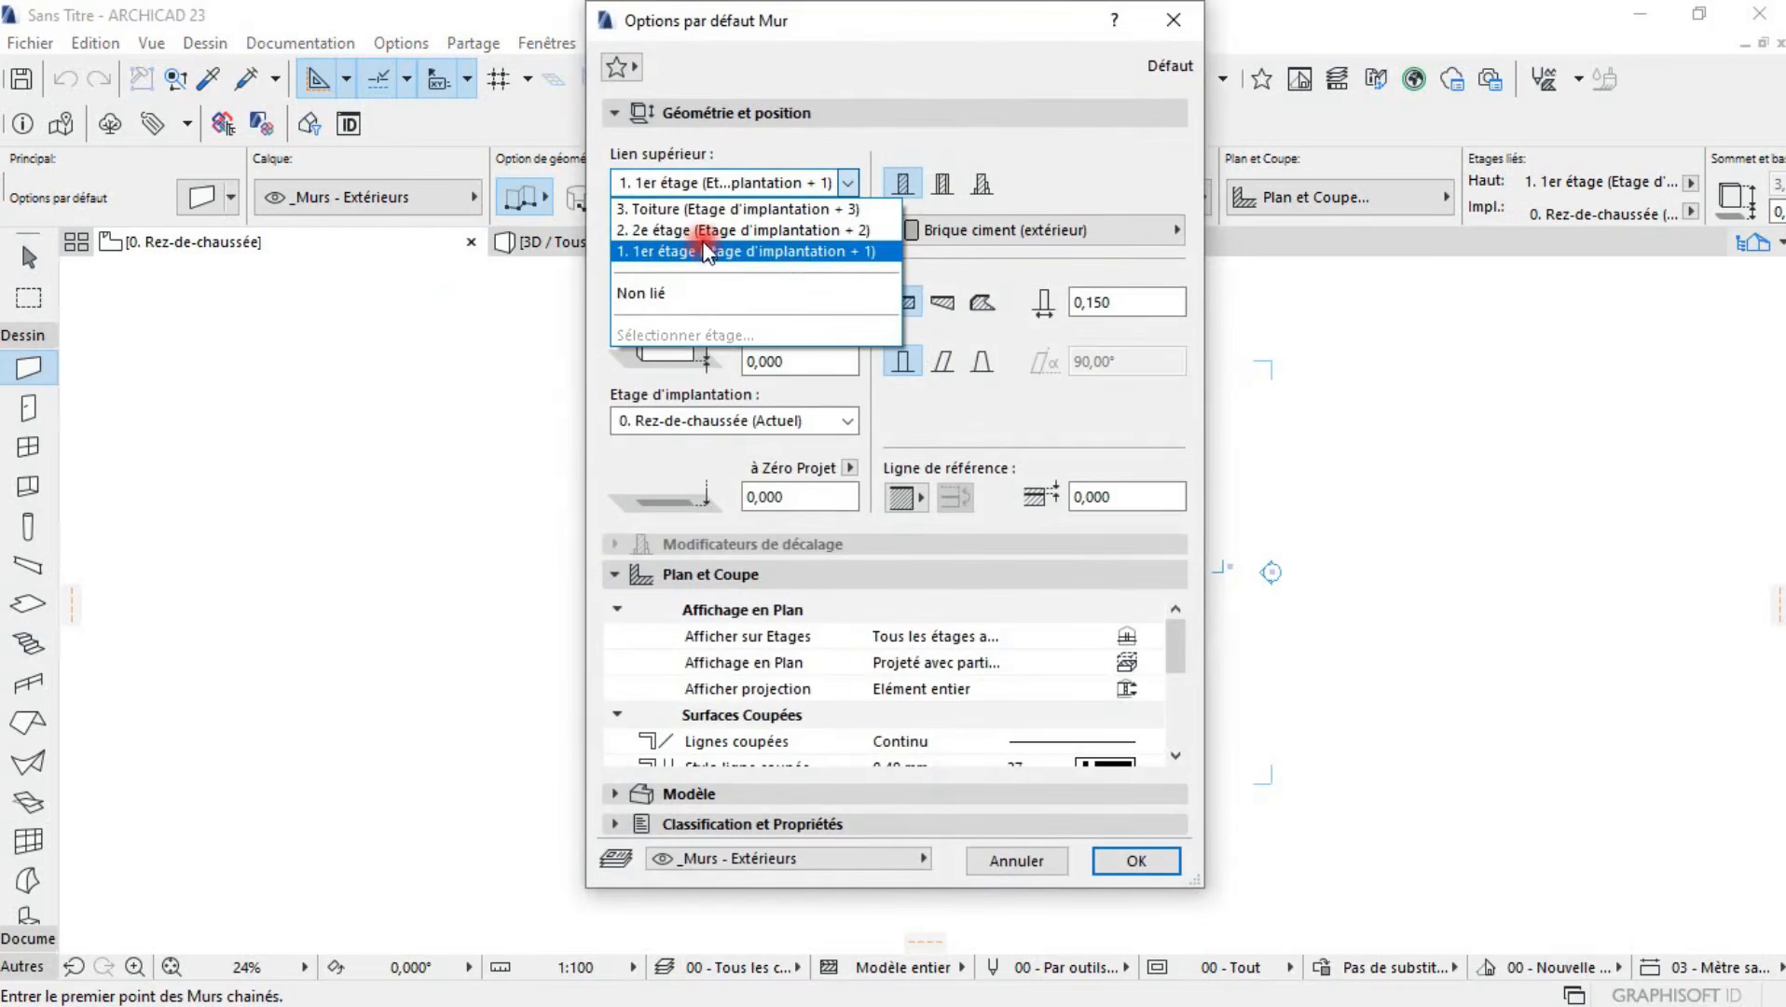
pyautogui.click(932, 392)
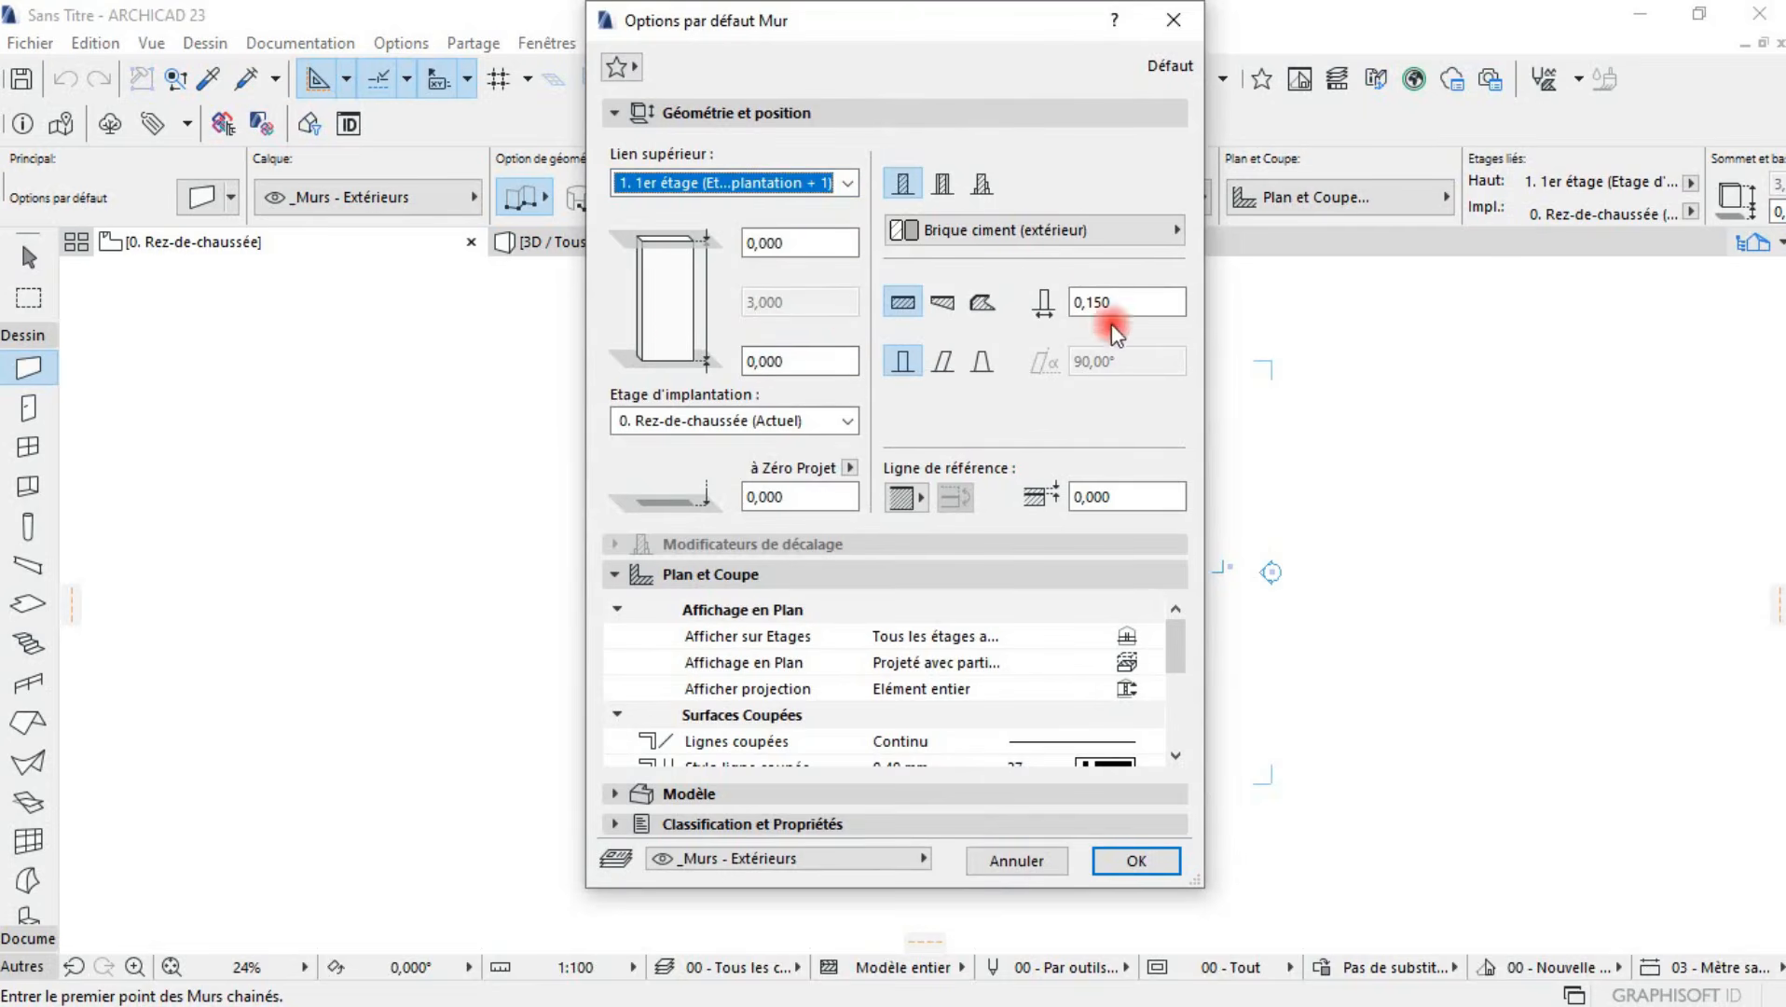
pyautogui.click(801, 365)
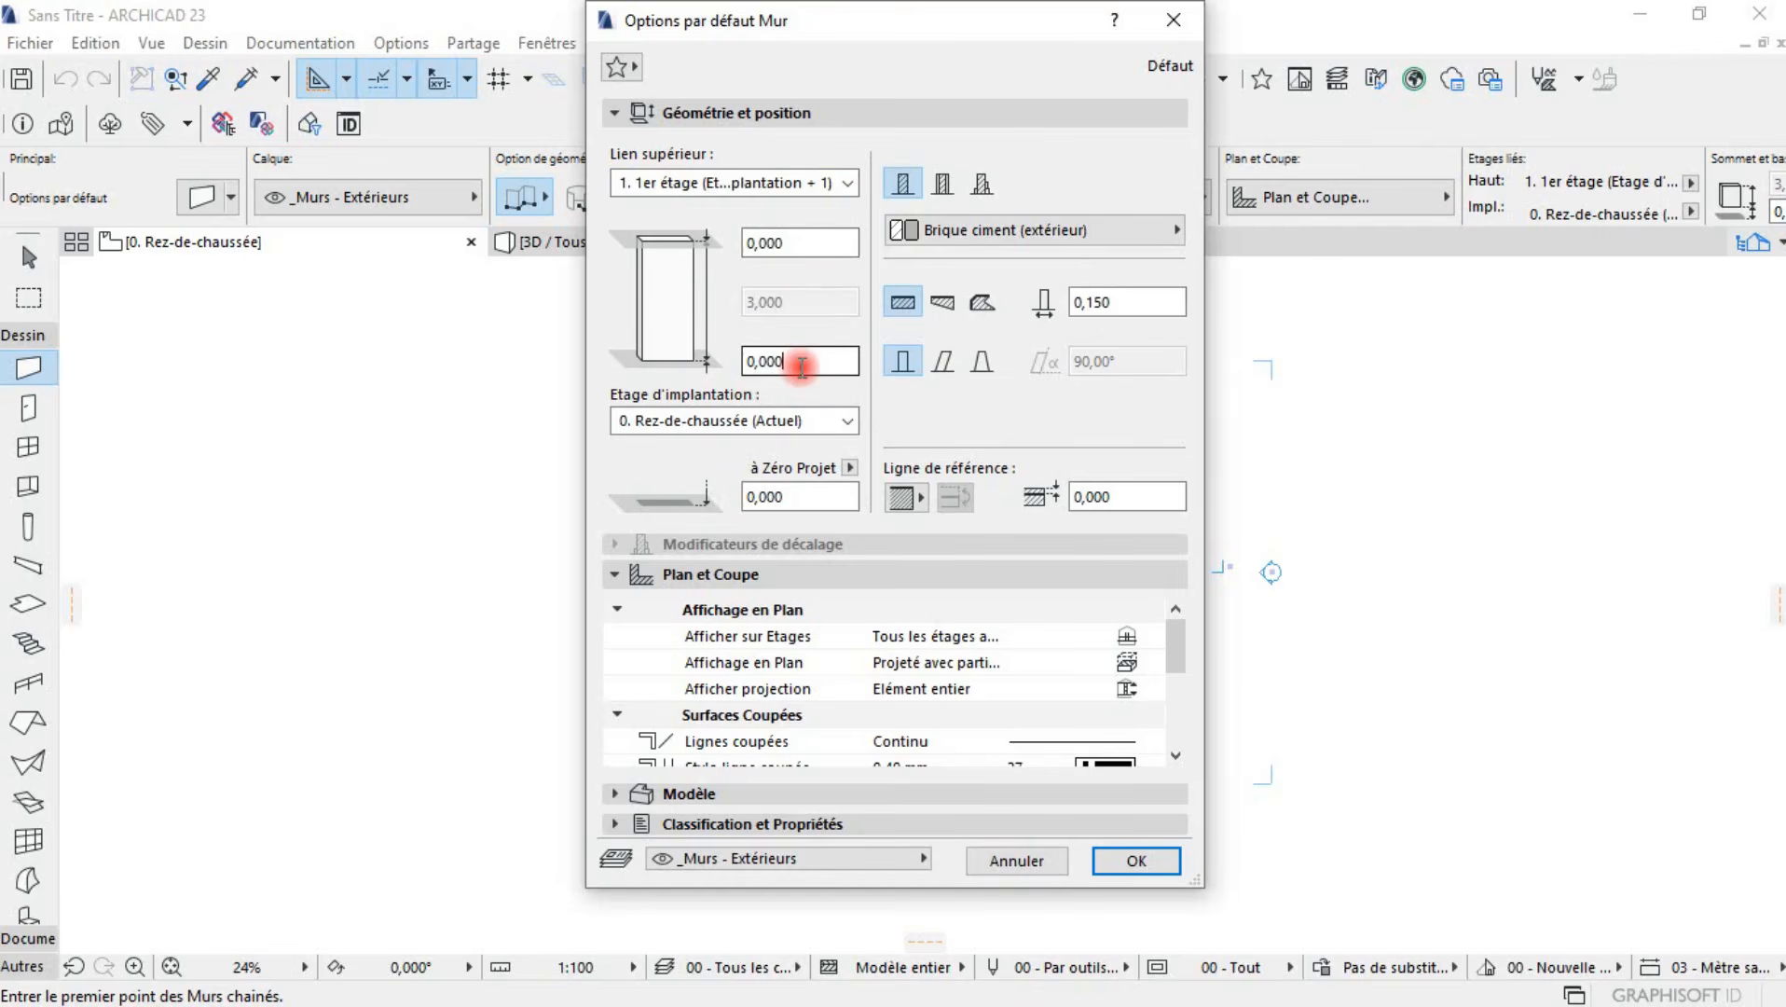
pyautogui.click(801, 241)
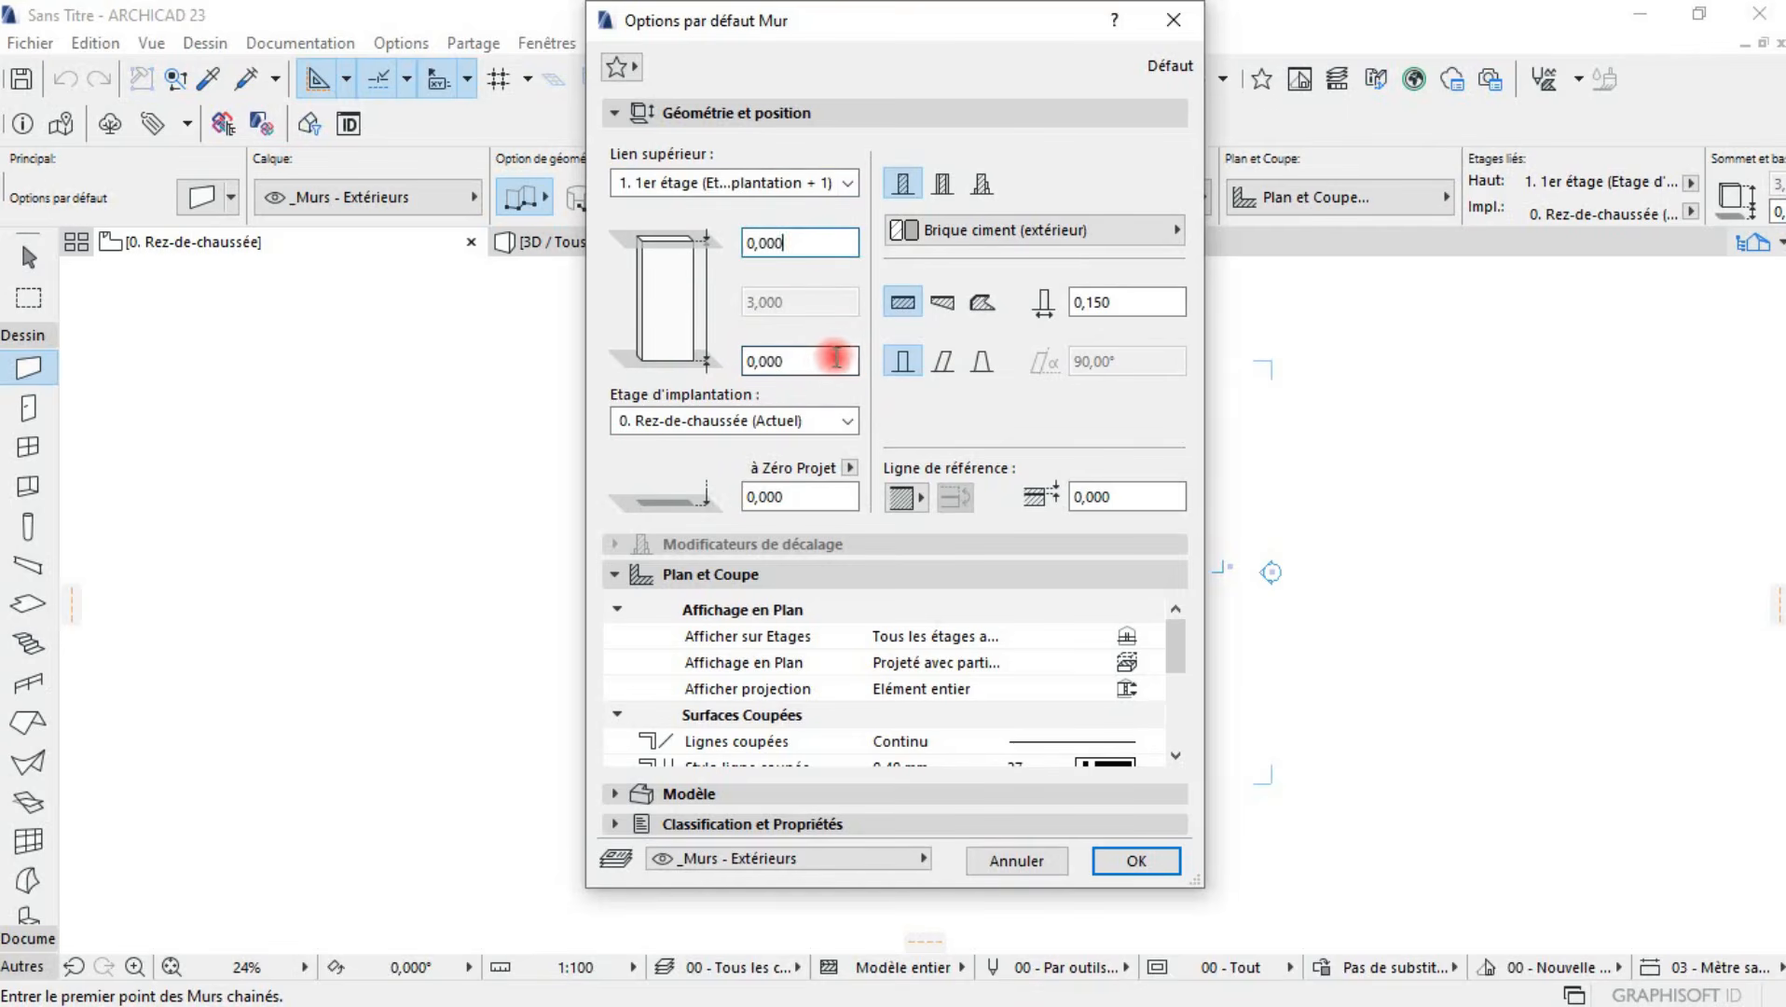
pyautogui.moveTo(815, 360); pyautogui.dragTo(733, 372)
pyautogui.moveTo(817, 247); pyautogui.dragTo(762, 250)
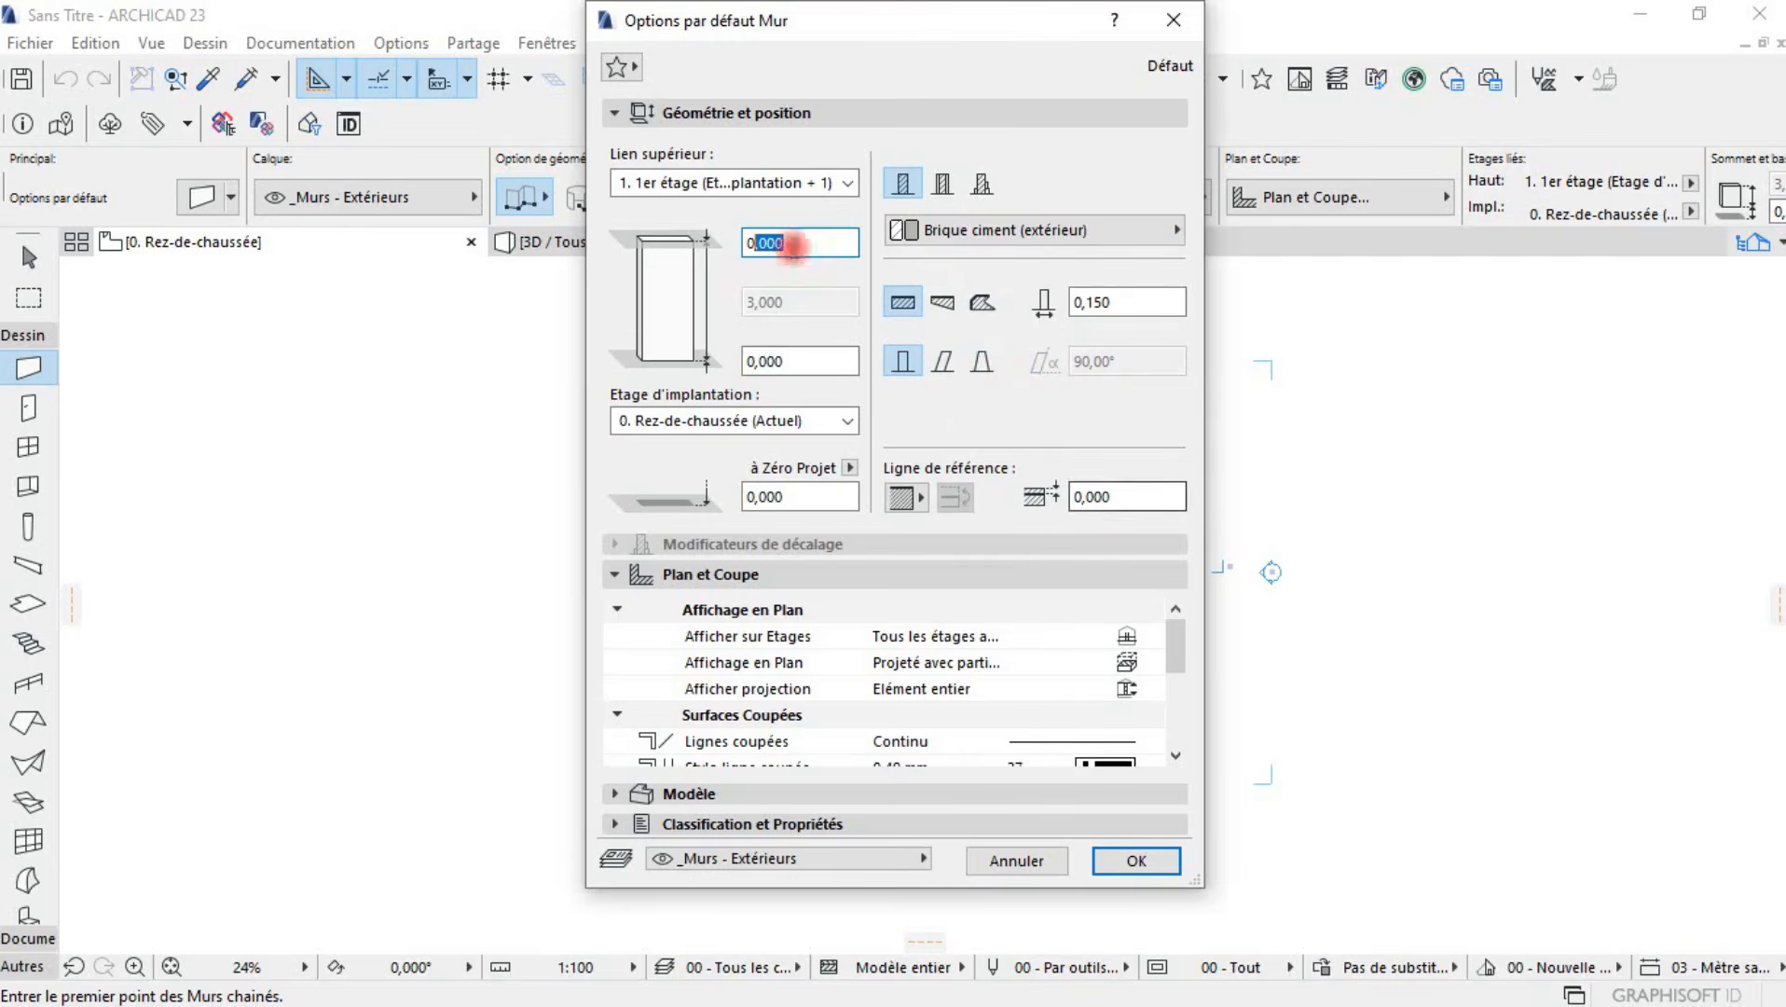
pyautogui.click(1122, 863)
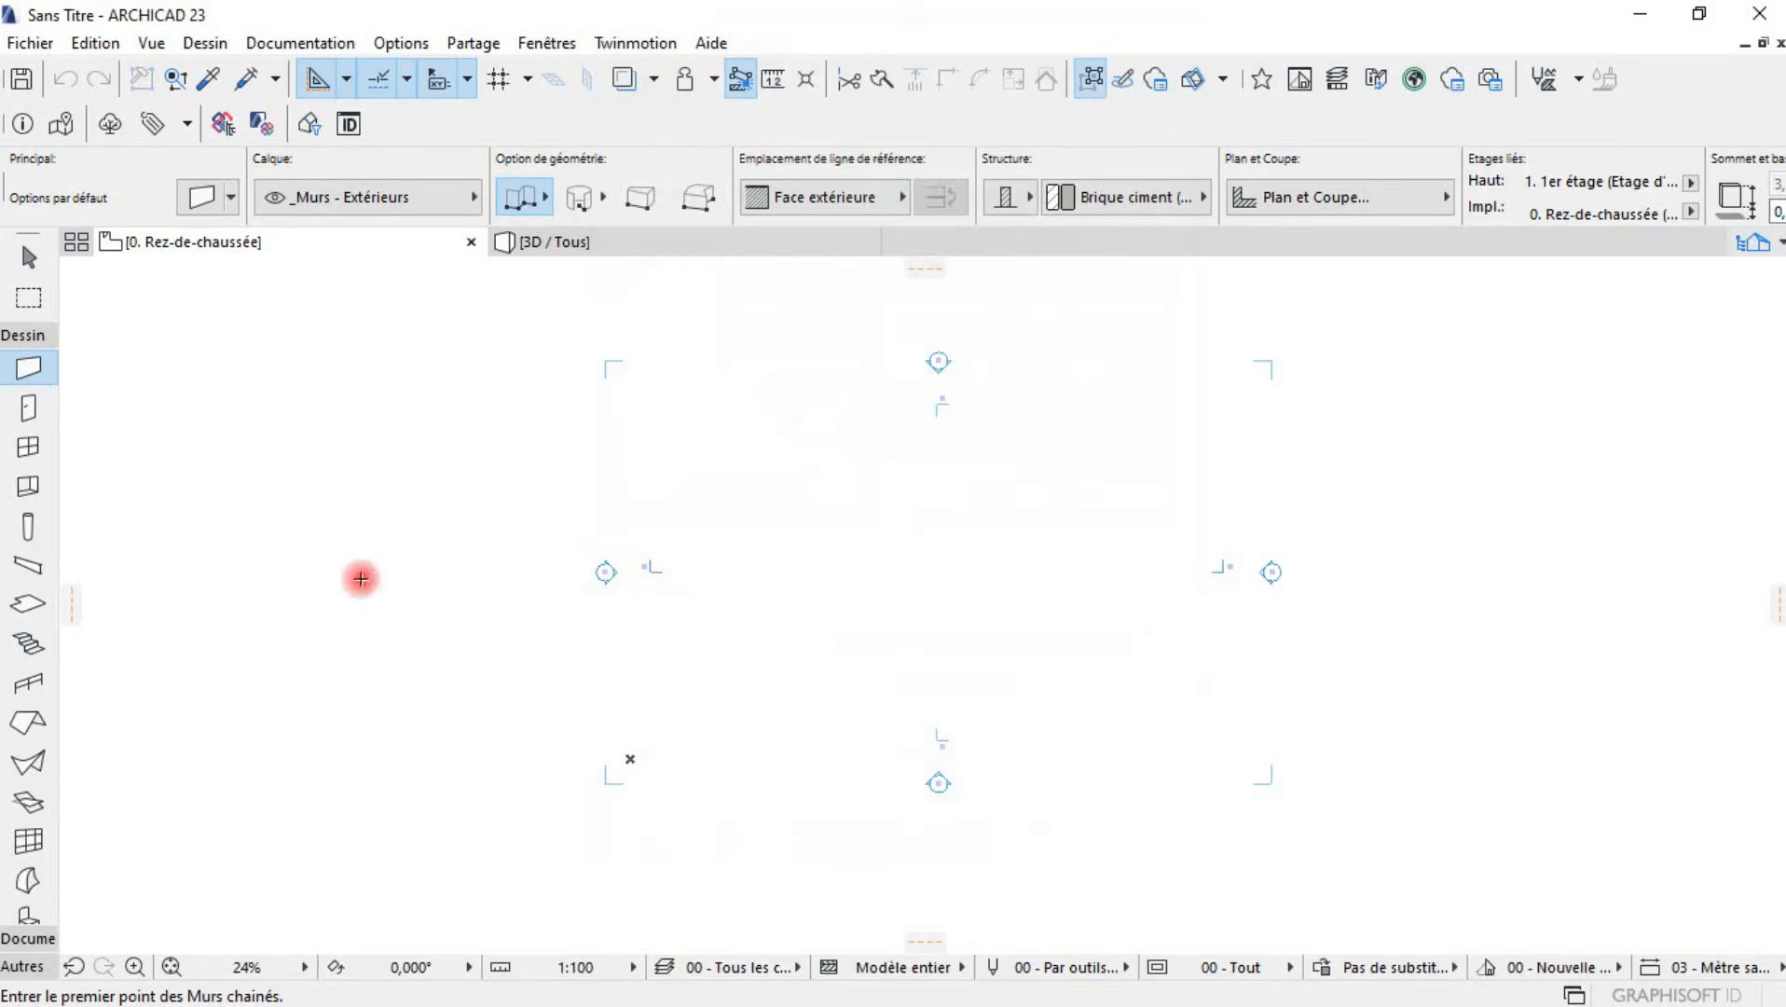
# - Review the wall defaults for floor plan display, cut surfaces and contours under Plan et Coupe, and close the settings
pyautogui.doubleClick(26, 367)
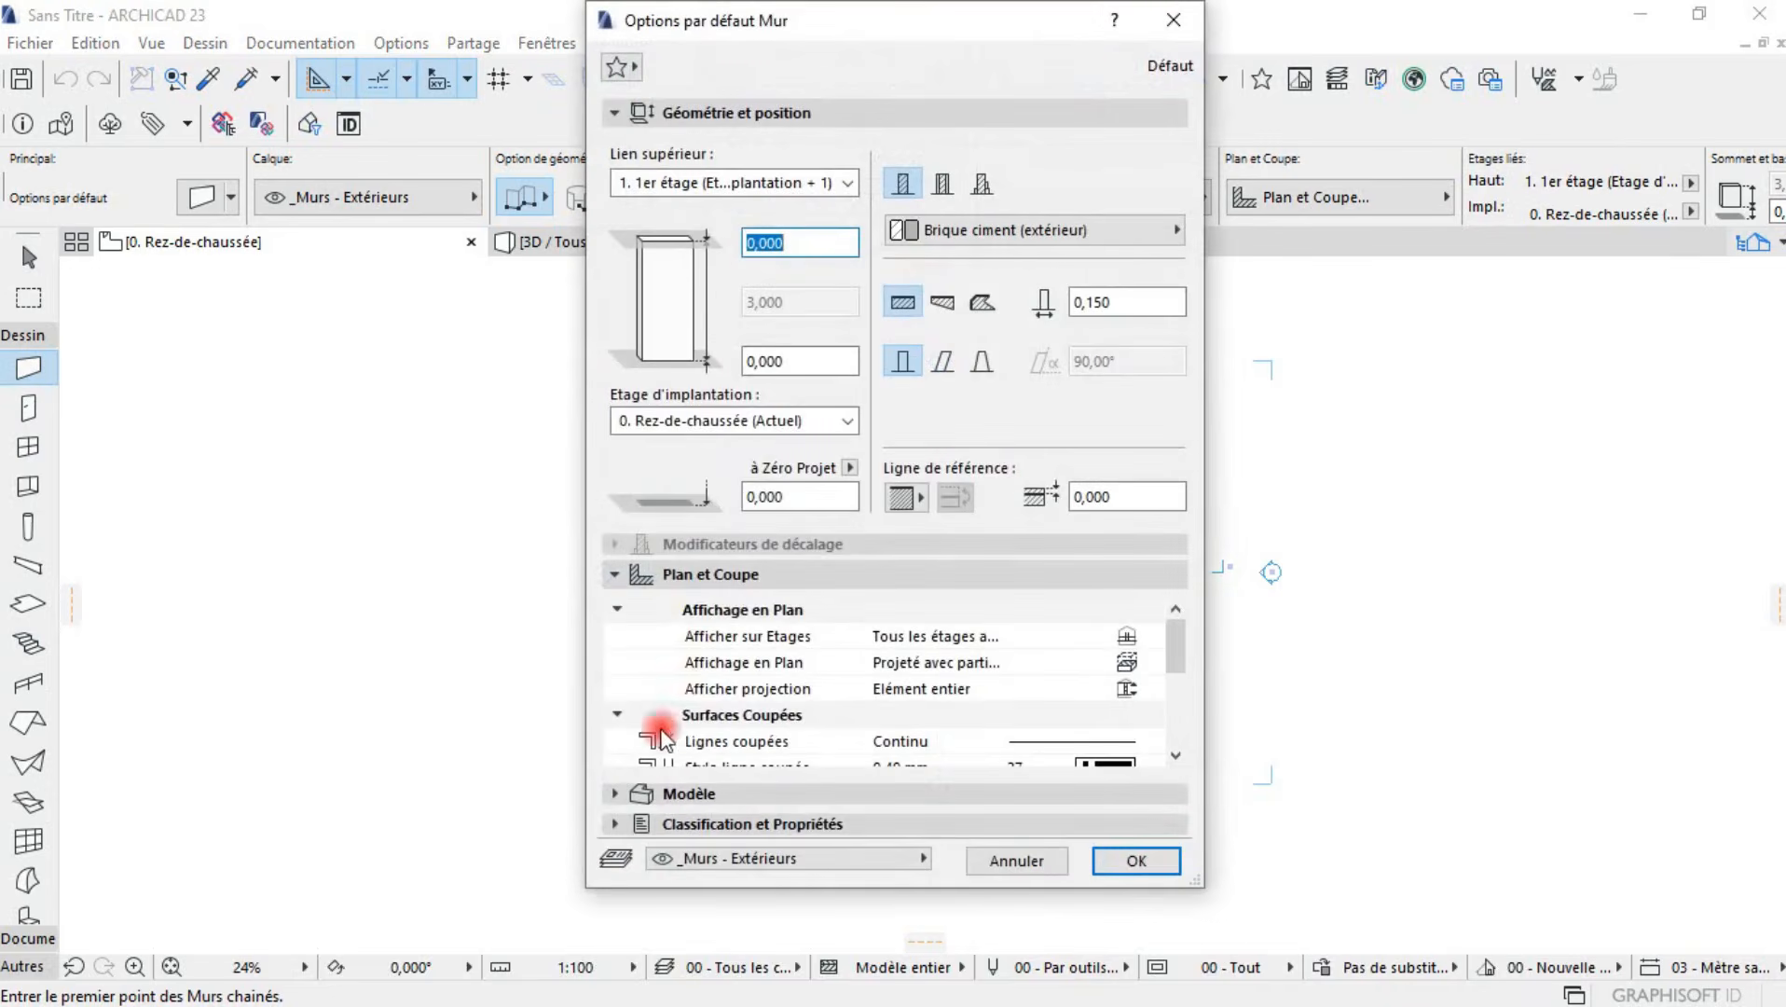
pyautogui.scroll(-3, 645, 615)
pyautogui.scroll(3, 653, 610)
pyautogui.scroll(-4, 933, 699)
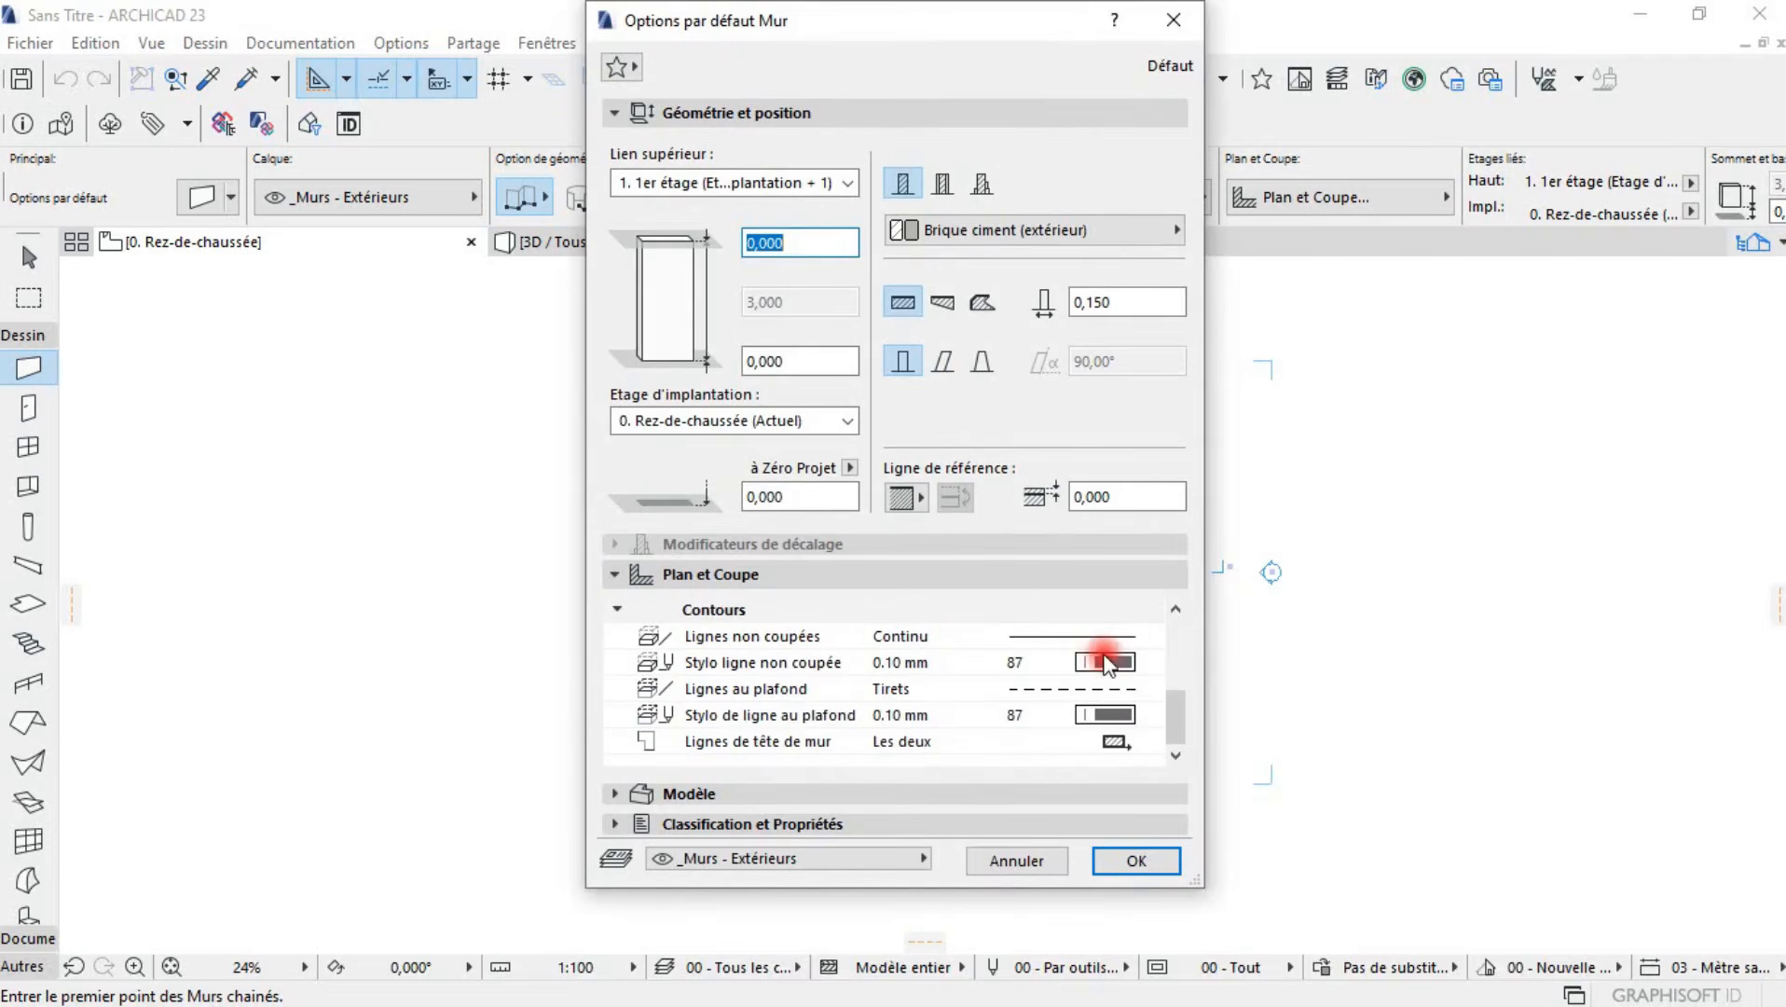
pyautogui.scroll(4, 993, 671)
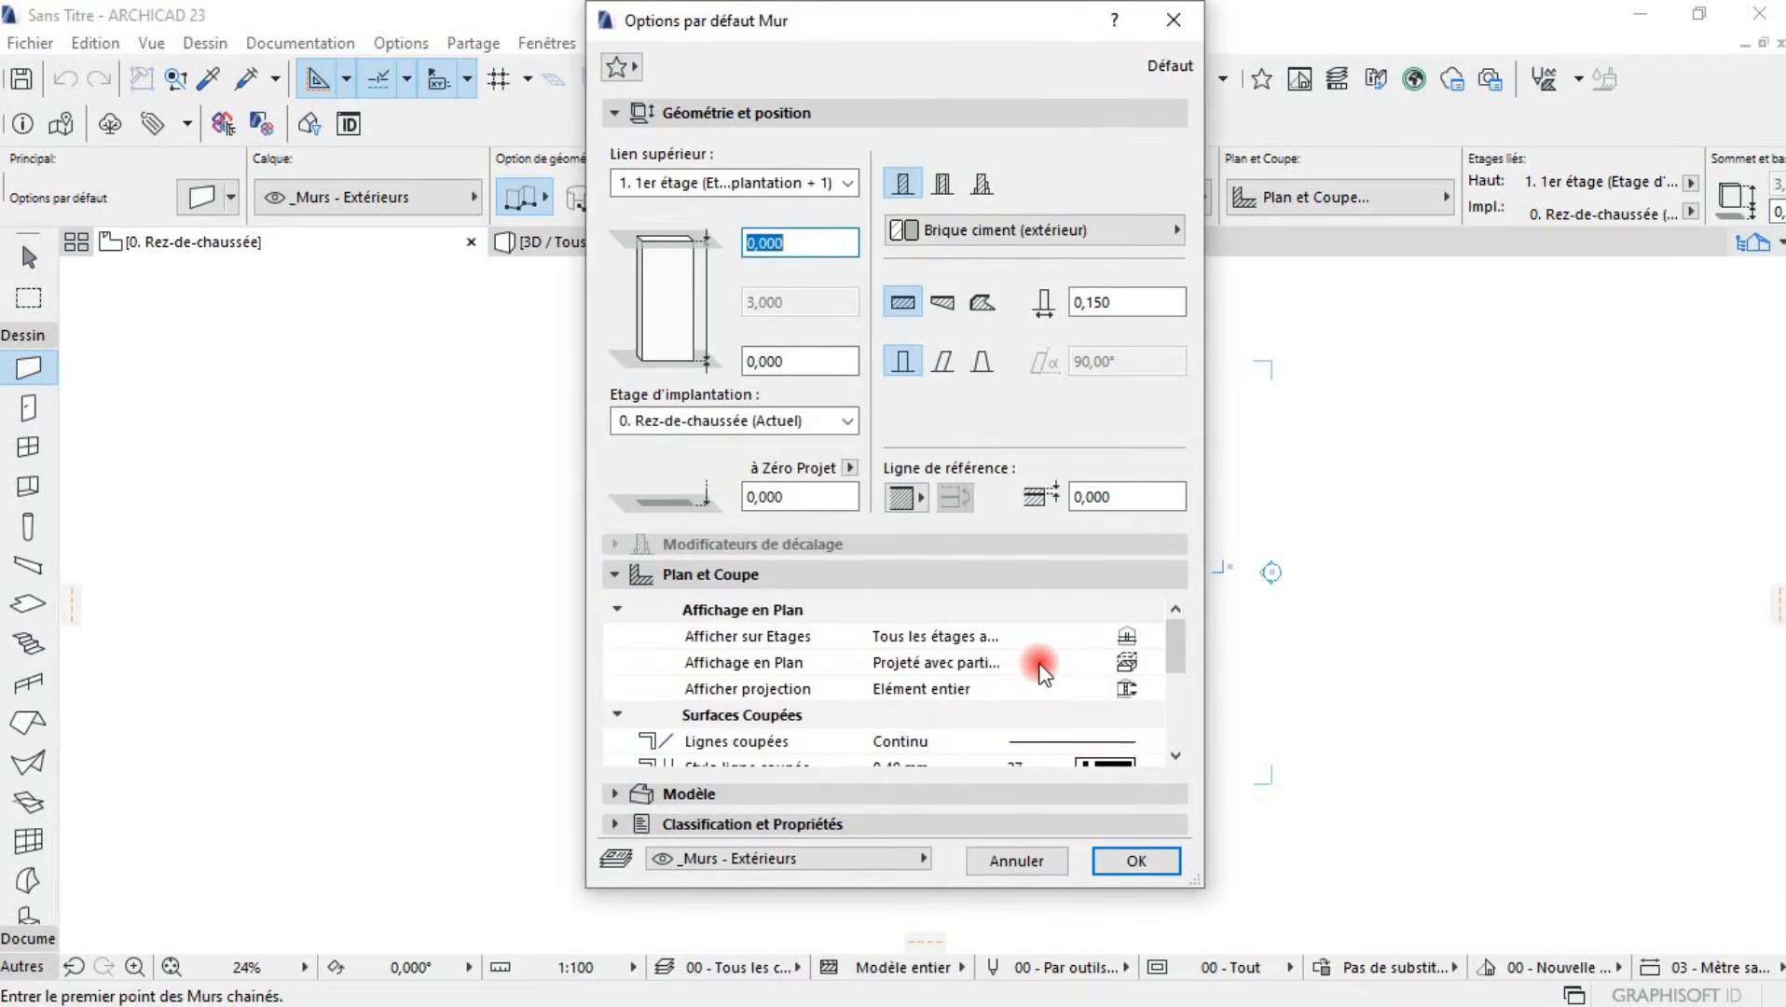
pyautogui.scroll(-4, 1039, 673)
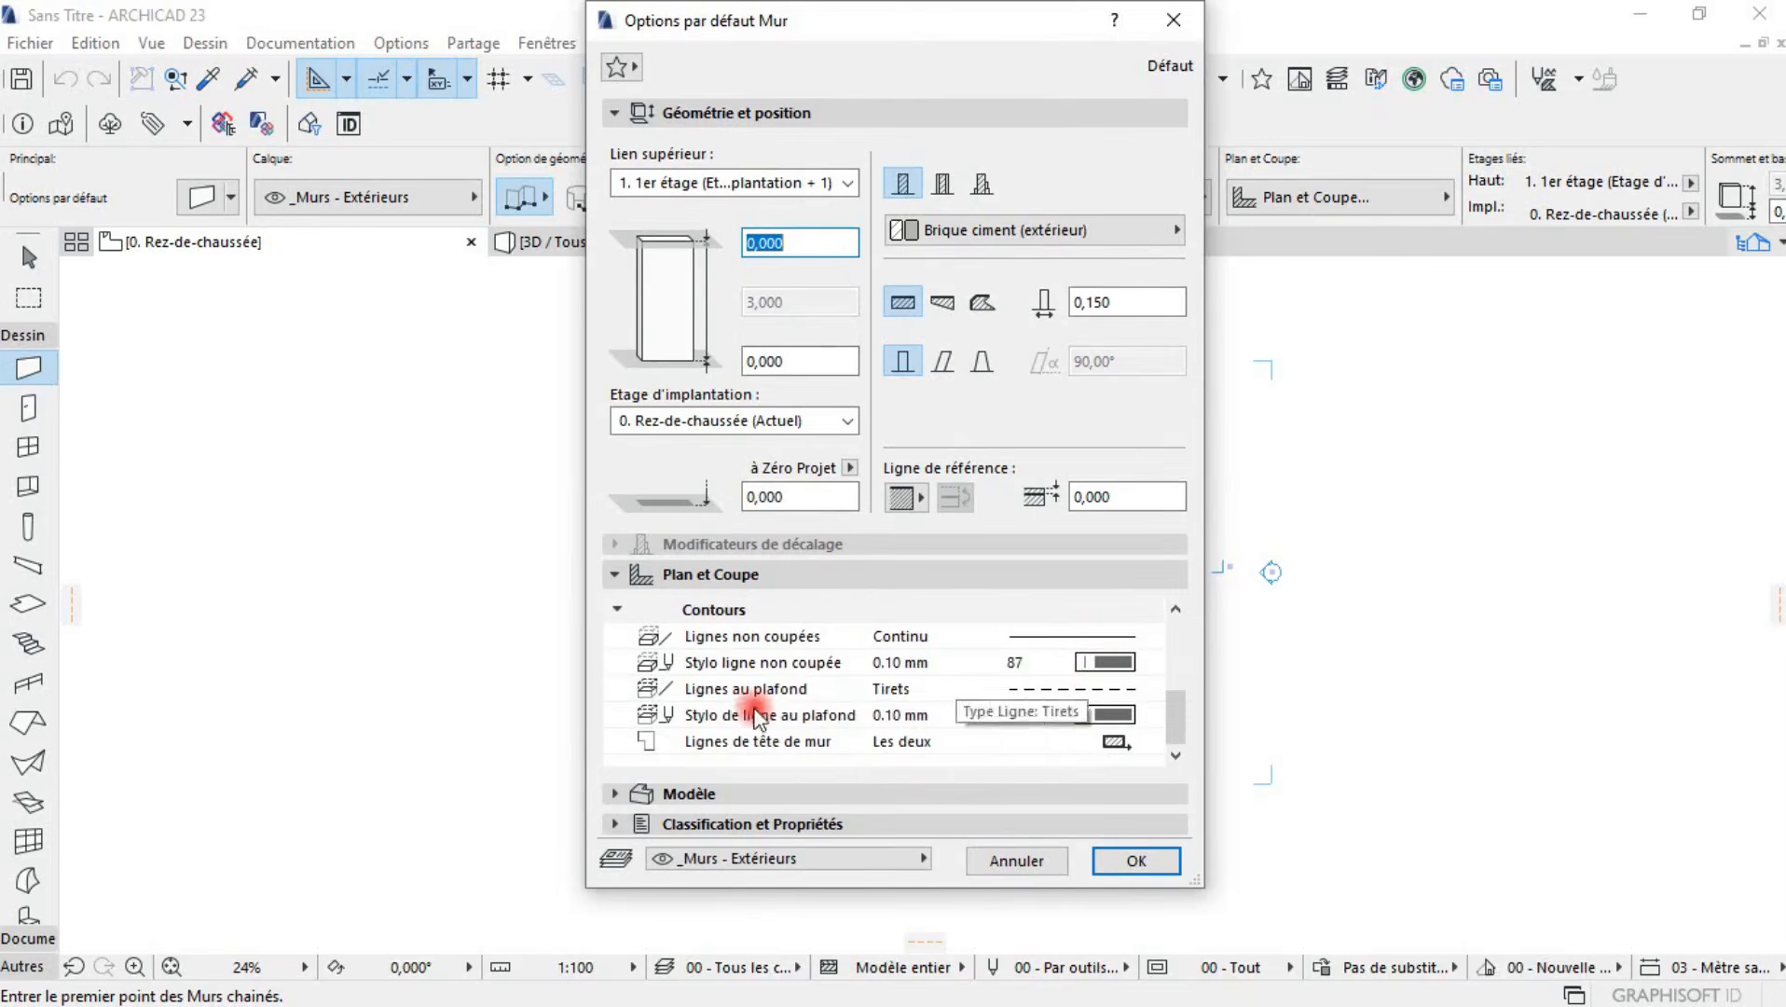
pyautogui.scroll(4, 1034, 708)
pyautogui.scroll(-1, 1100, 726)
pyautogui.scroll(-3, 1128, 671)
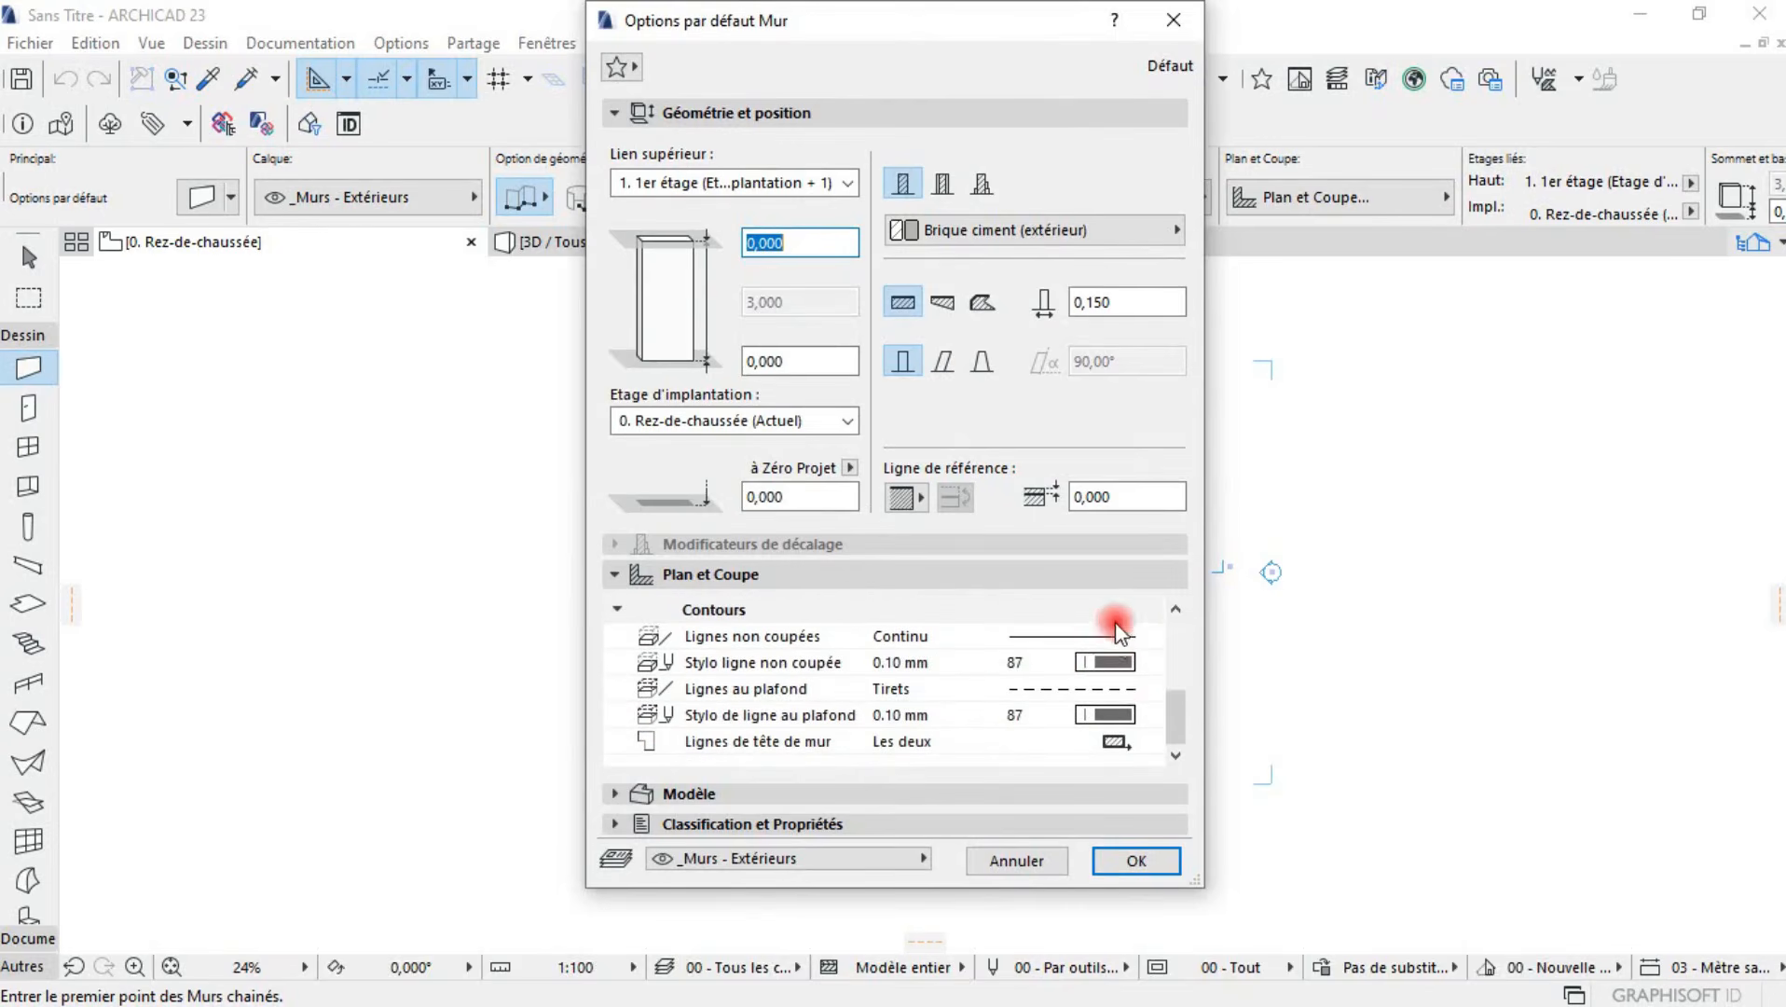
pyautogui.scroll(5, 1114, 709)
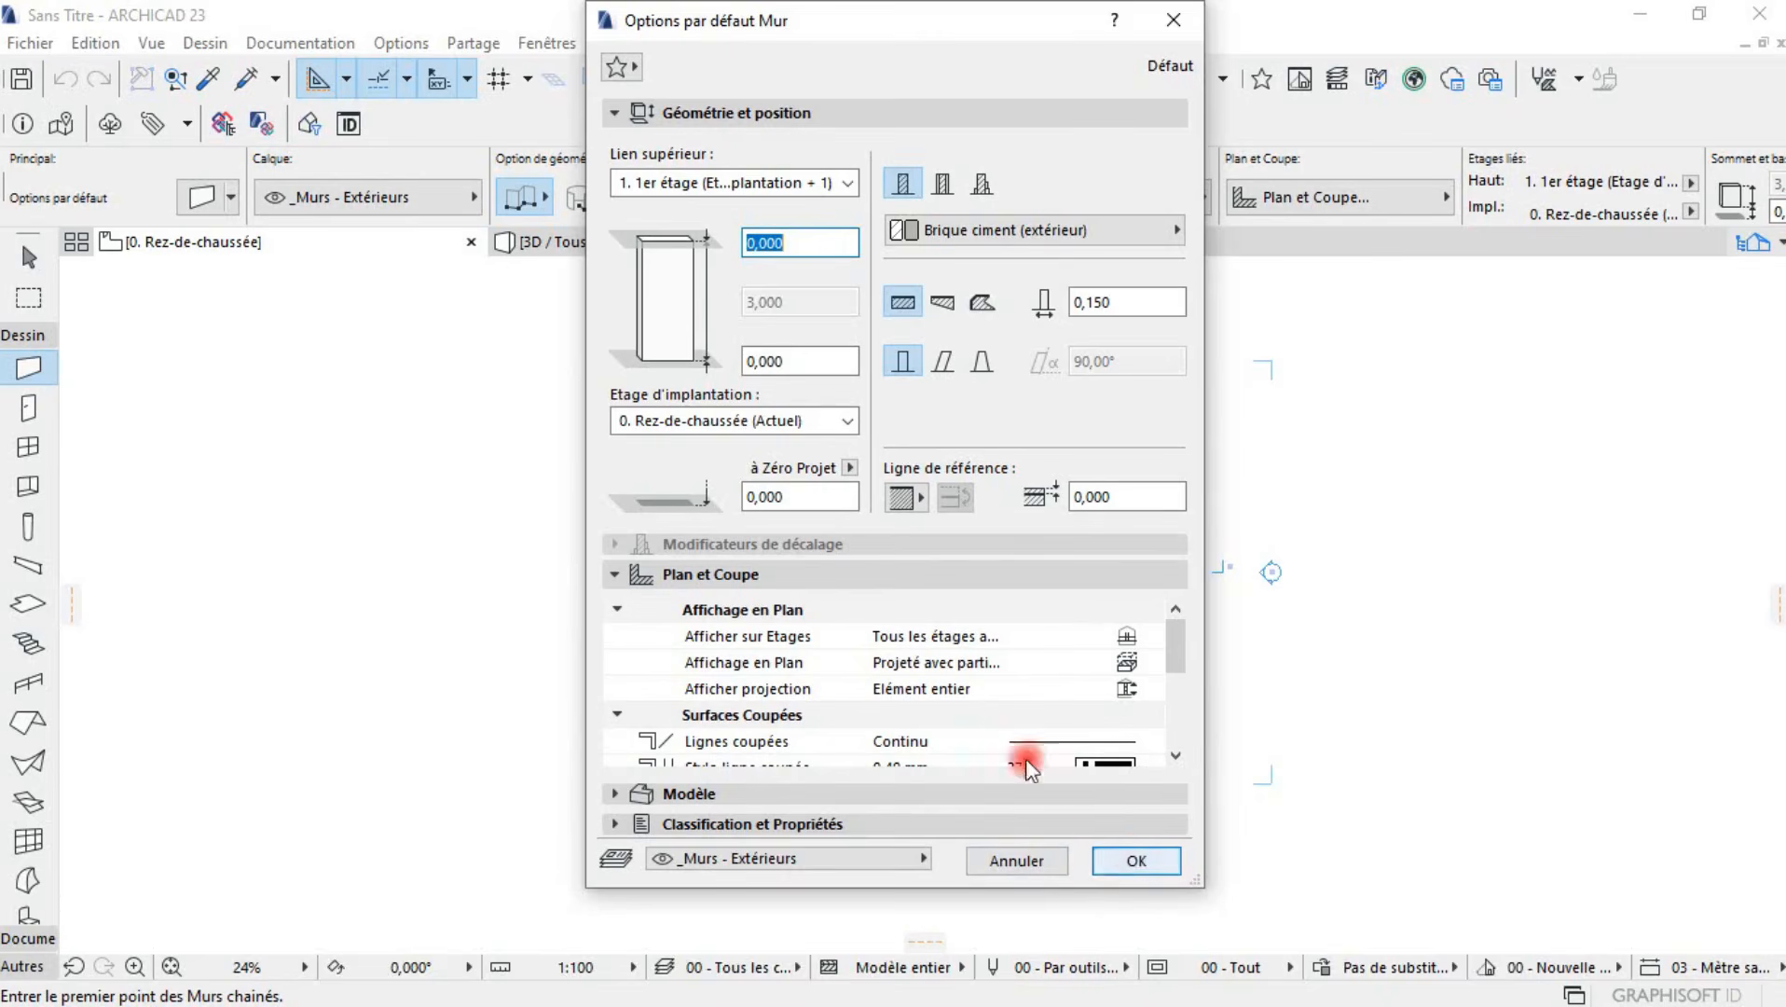
pyautogui.click(1138, 857)
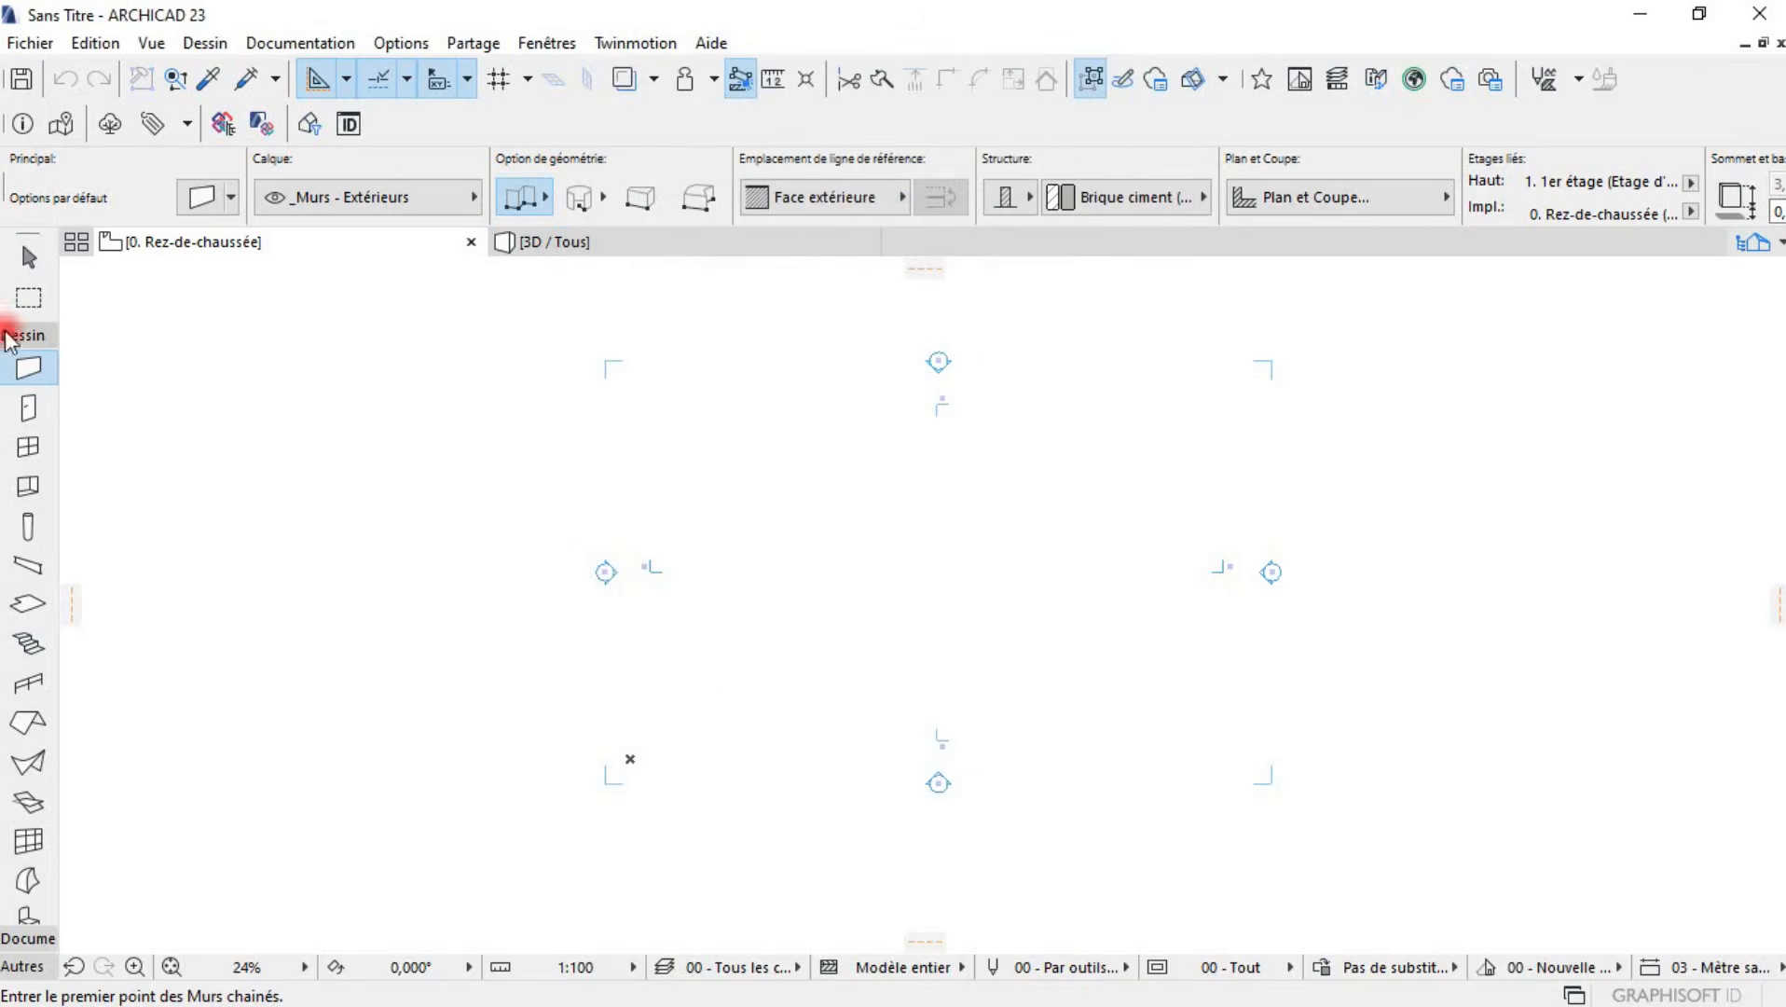
# - Draw a horizontal exterior wall 10 m long on the ground floor plan with the chained geometry method
pyautogui.click(748, 583)
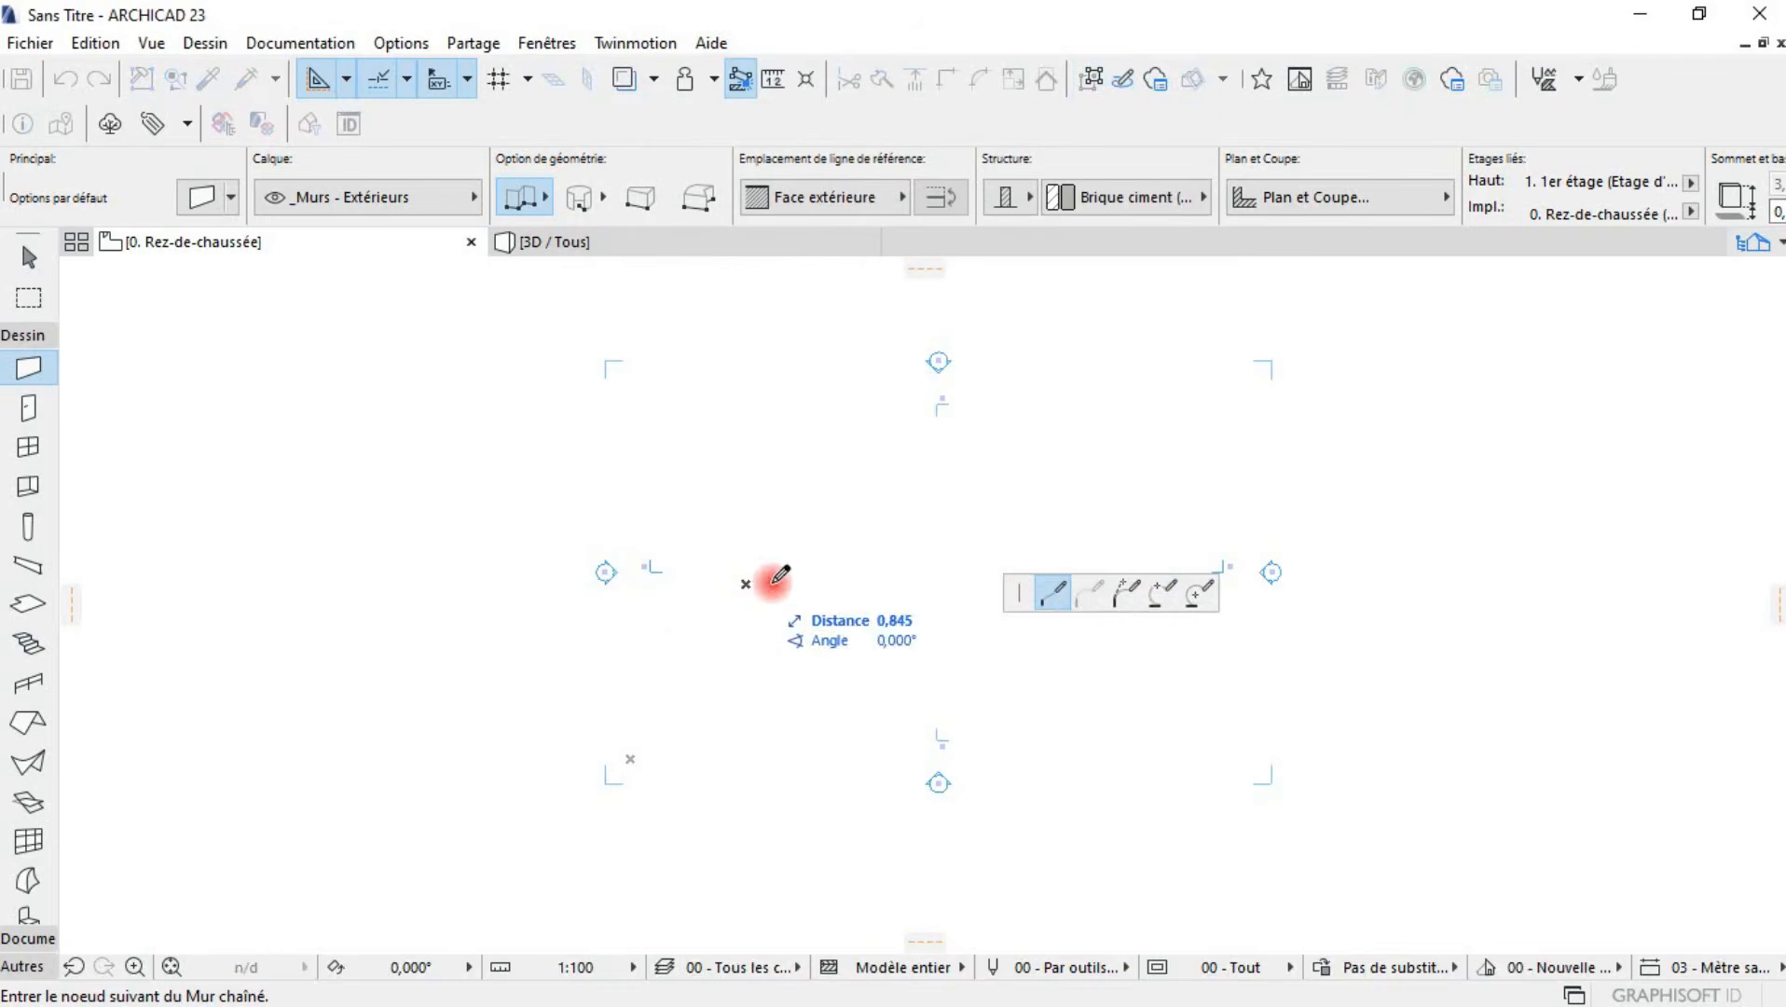
pyautogui.scroll(5, 832, 558)
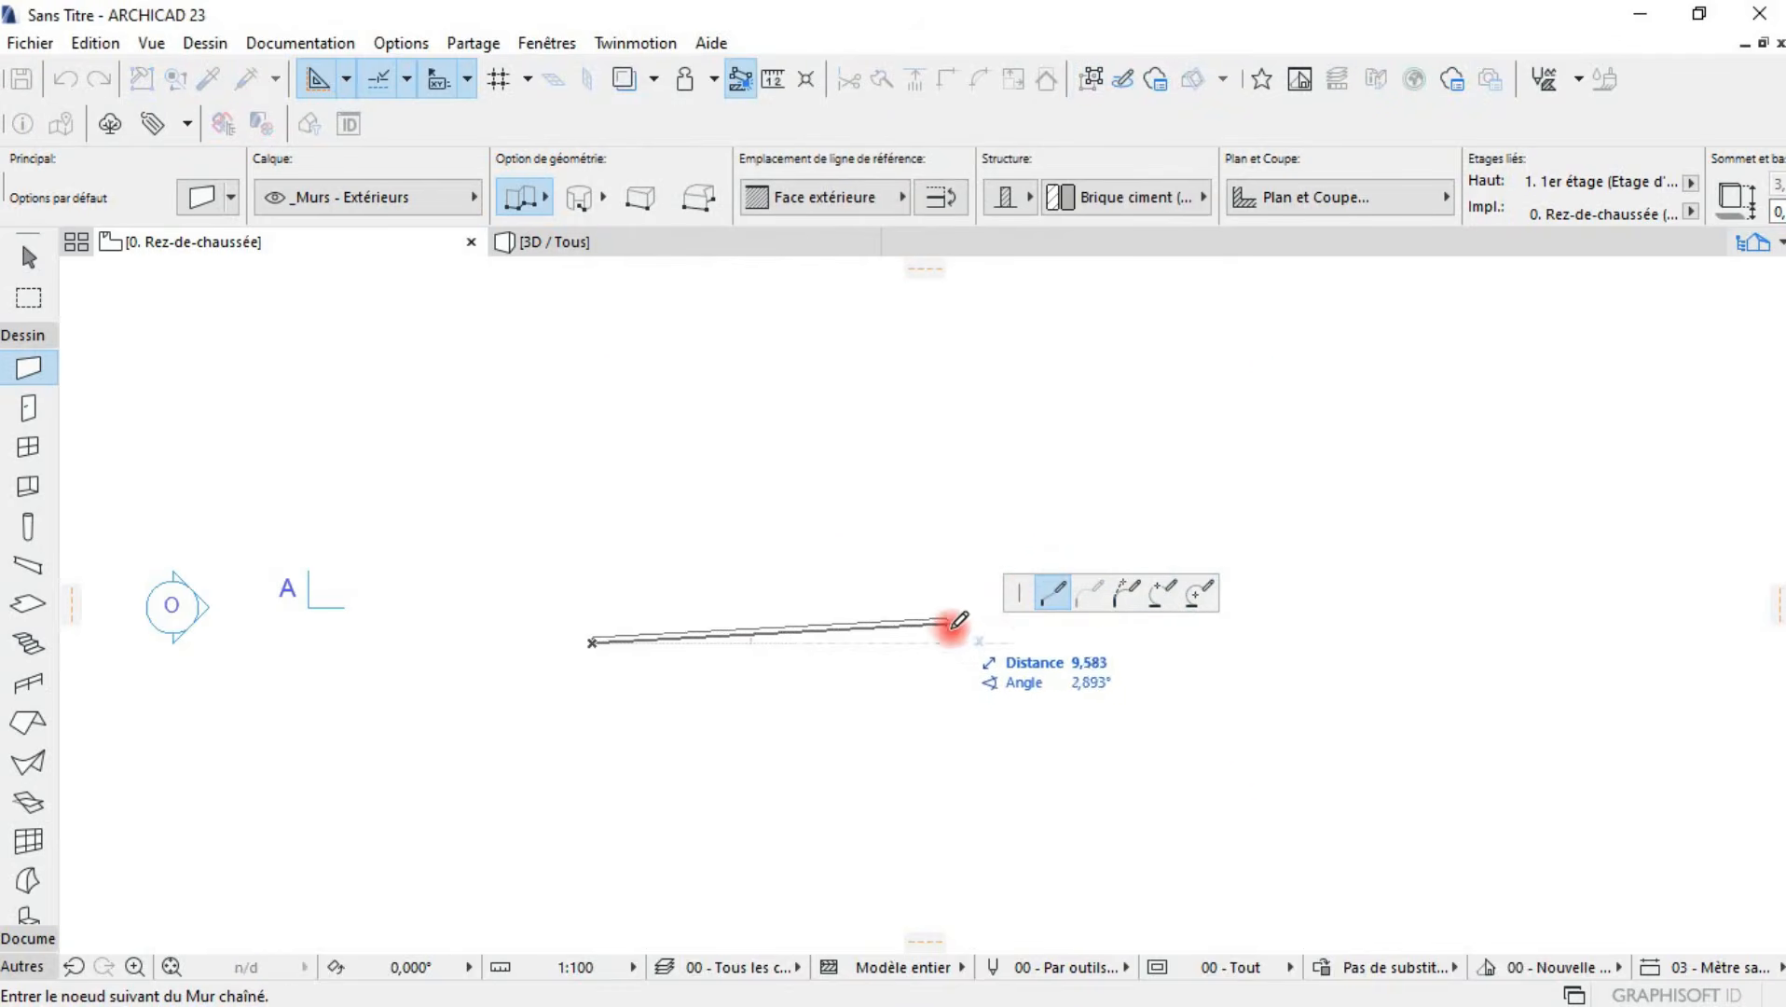
pyautogui.scroll(1, 967, 636)
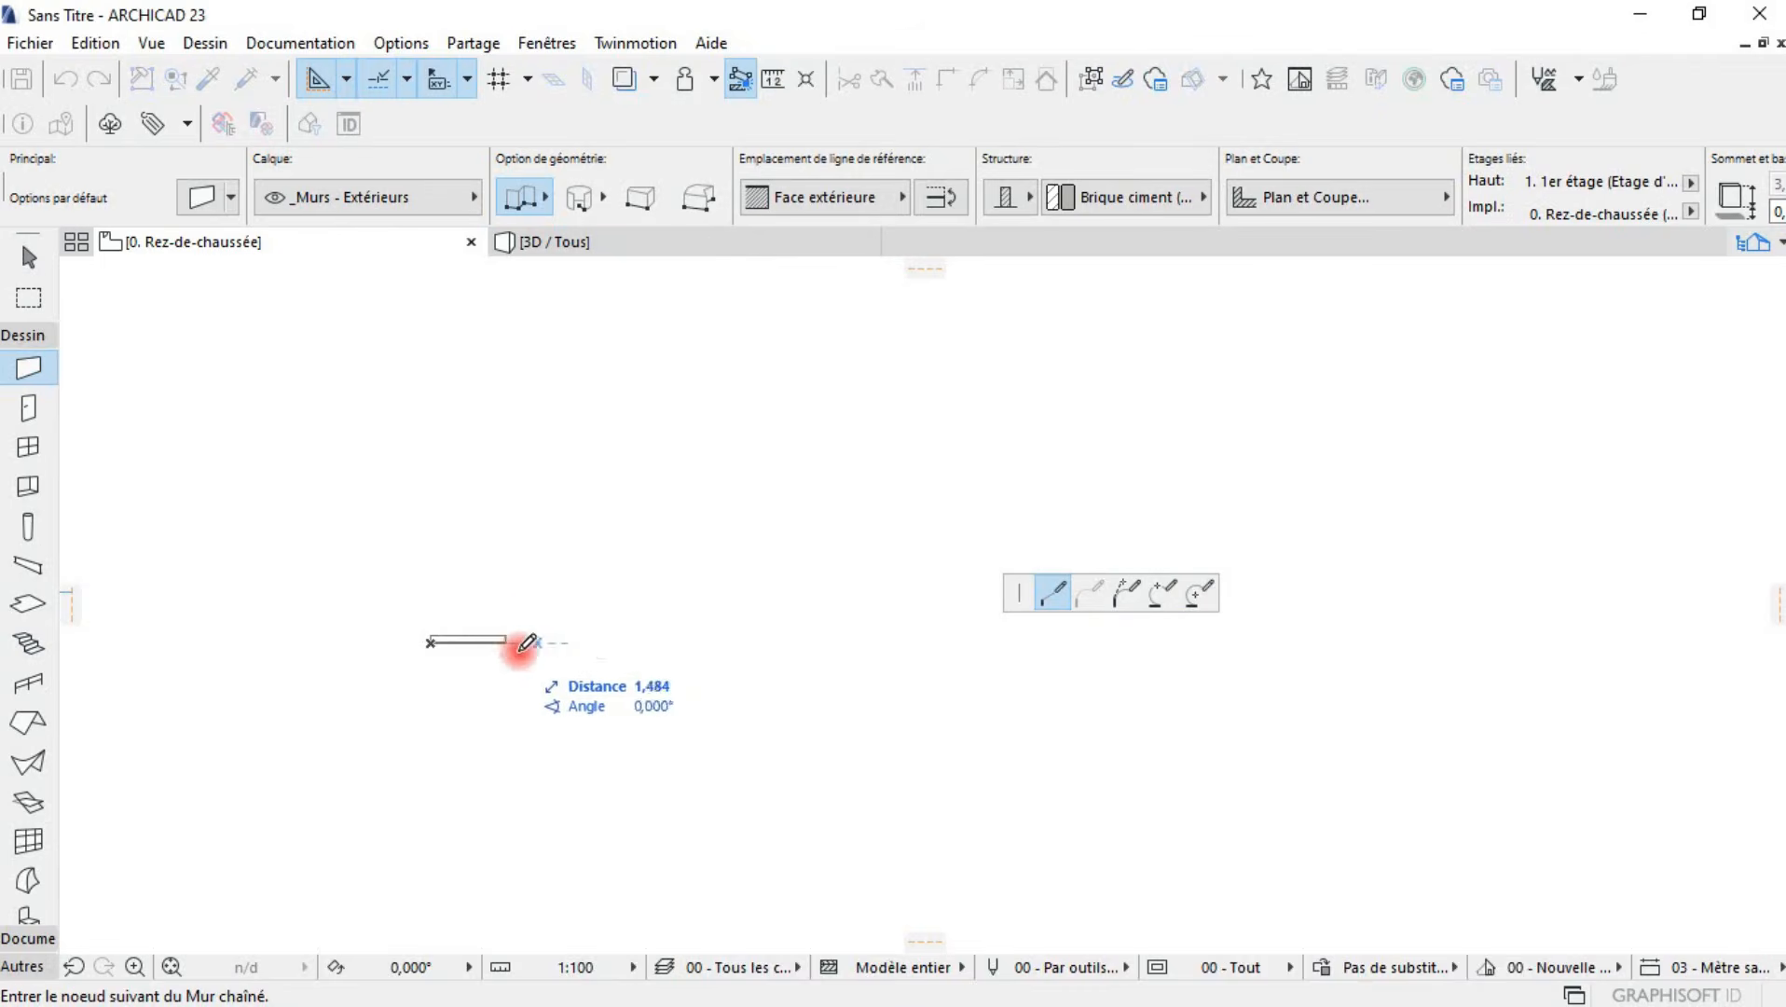
pyautogui.write('1')
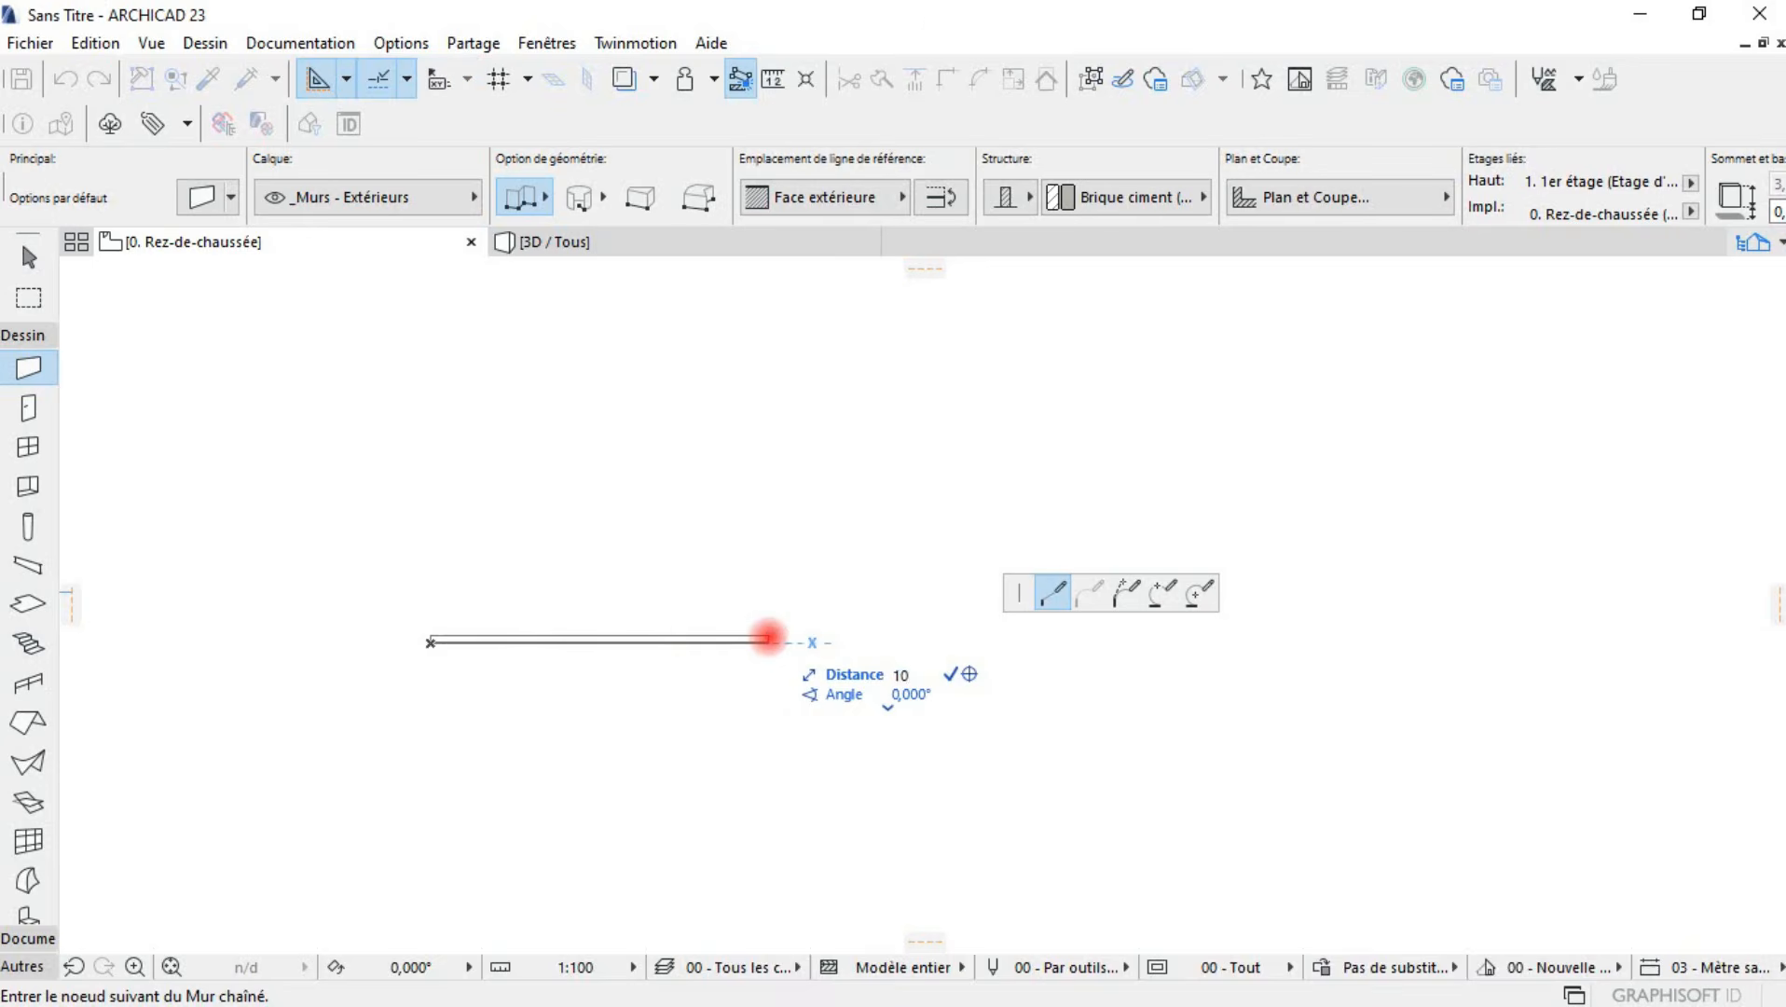
pyautogui.write('0')
pyautogui.press('Return')
pyautogui.click(967, 642)
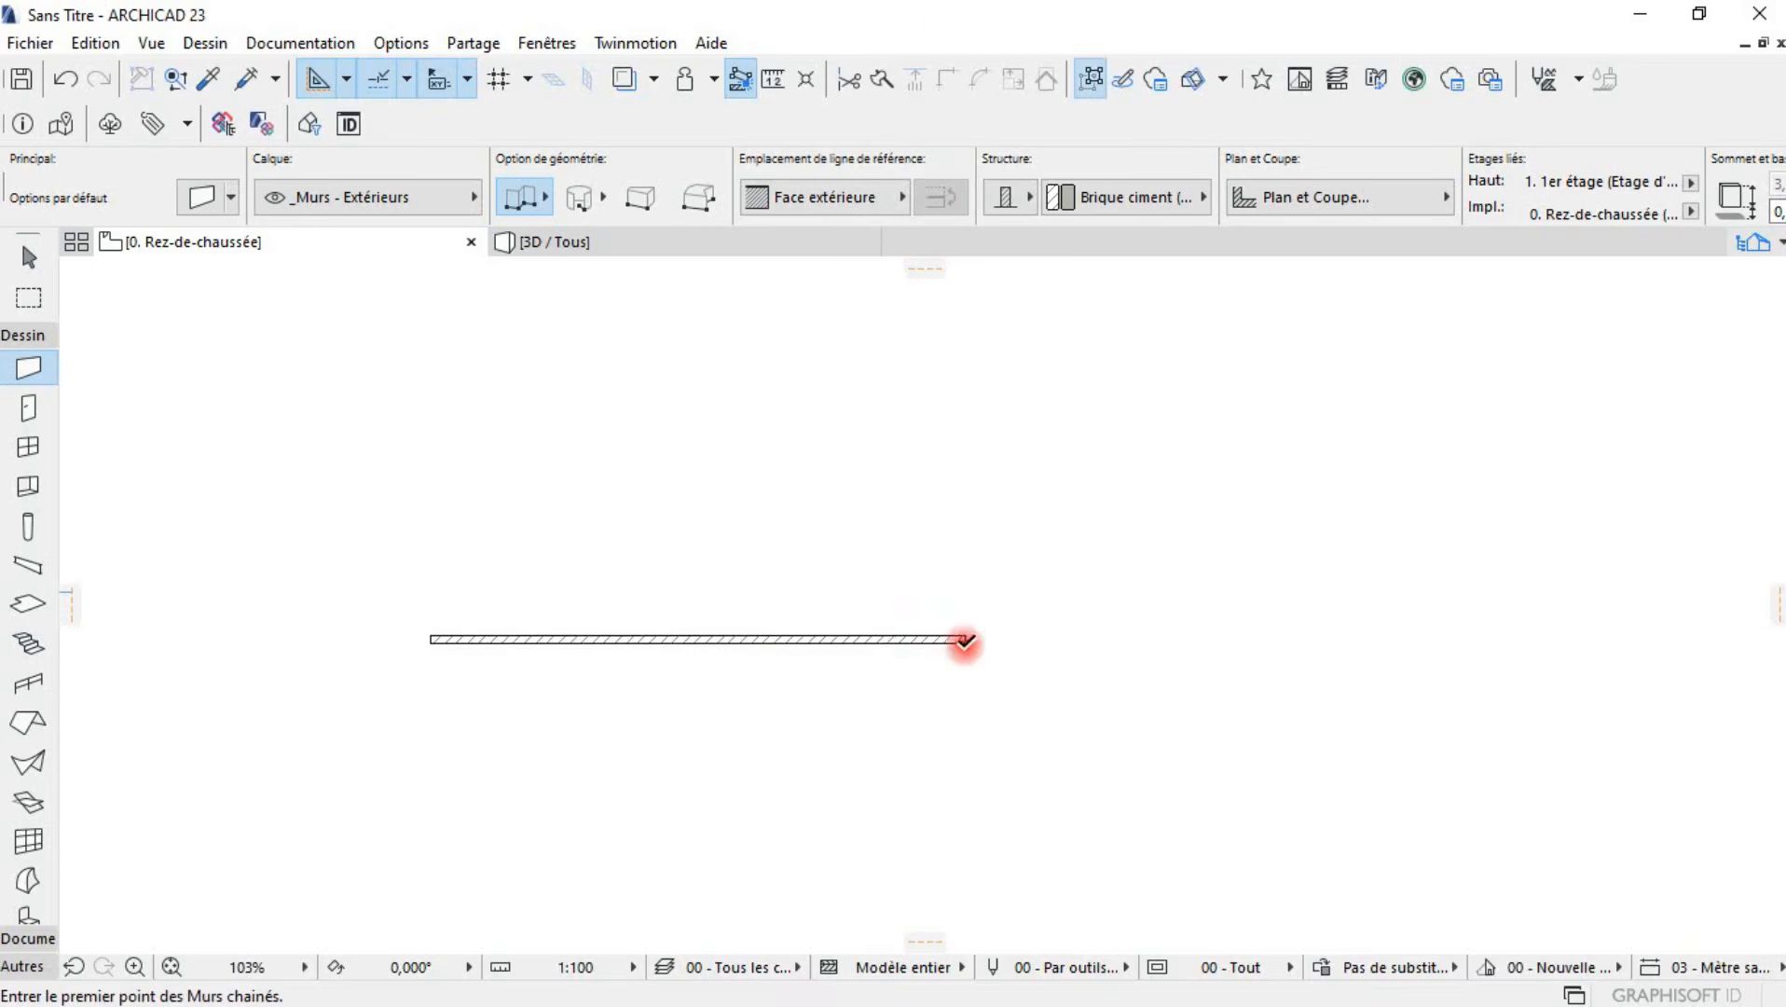
# - Inspect the new wall in plan and examine it from several sides in the 3D view
pyautogui.scroll(5, 498, 643)
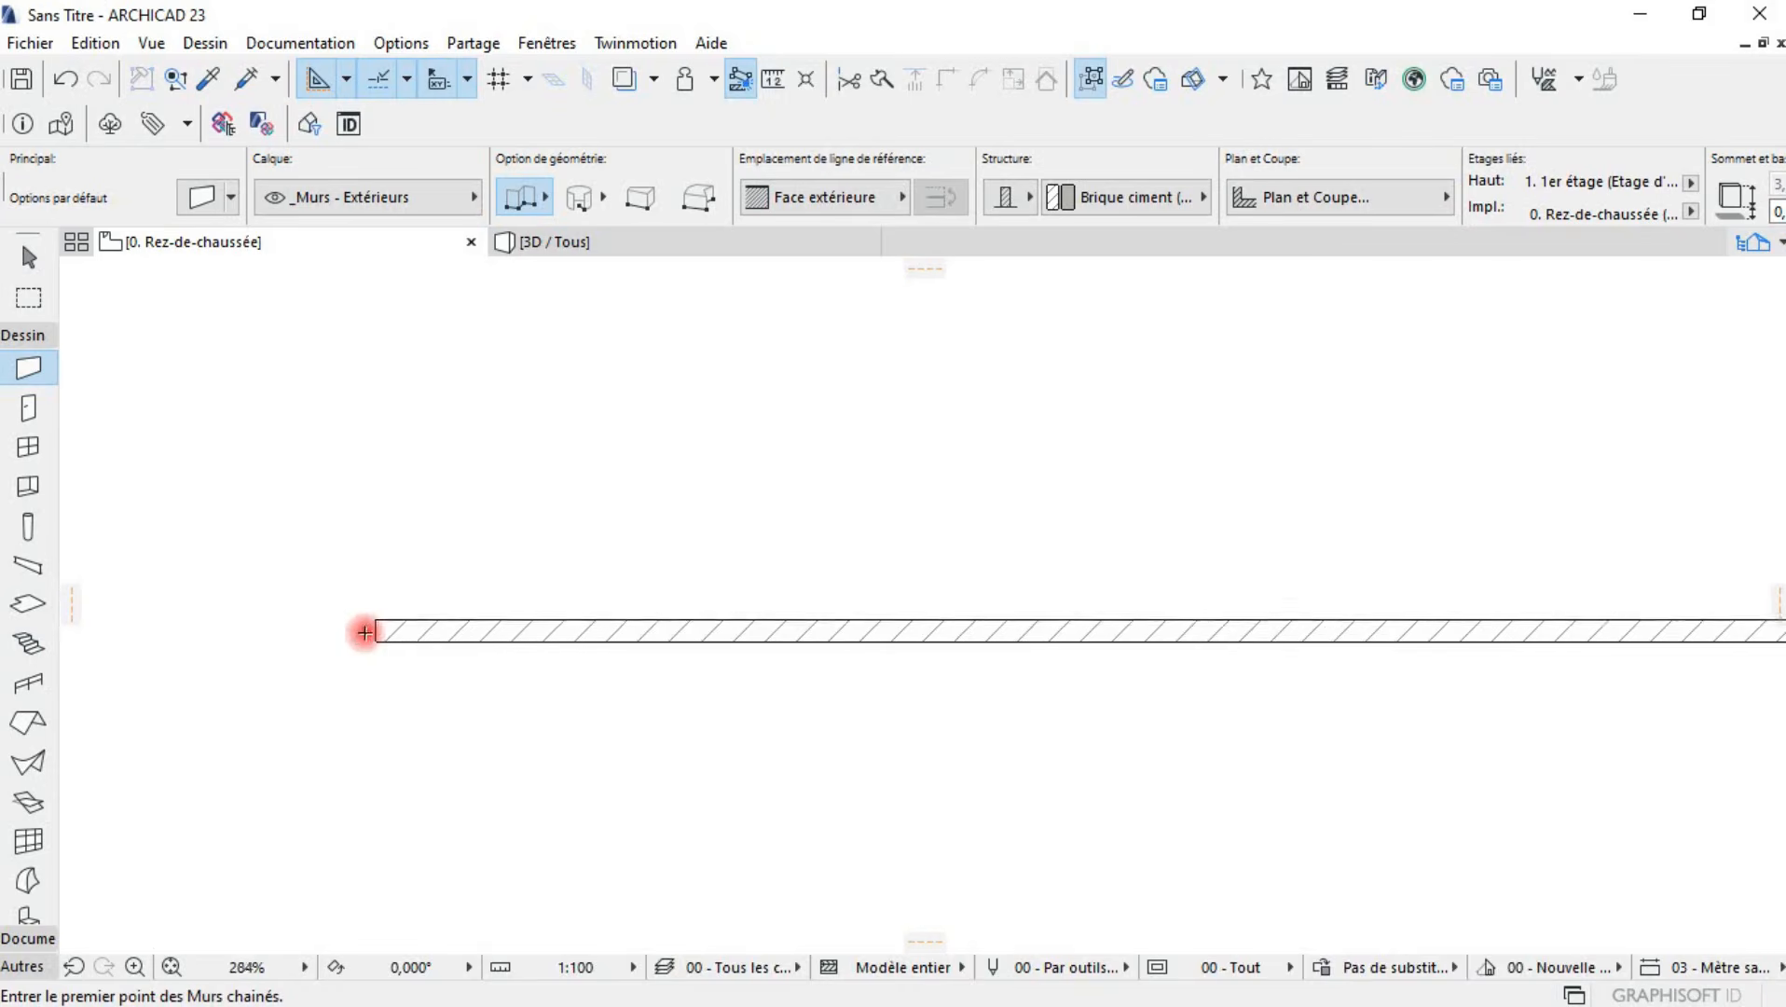
pyautogui.scroll(-6, 614, 637)
pyautogui.scroll(5, 761, 642)
pyautogui.scroll(-3, 1144, 506)
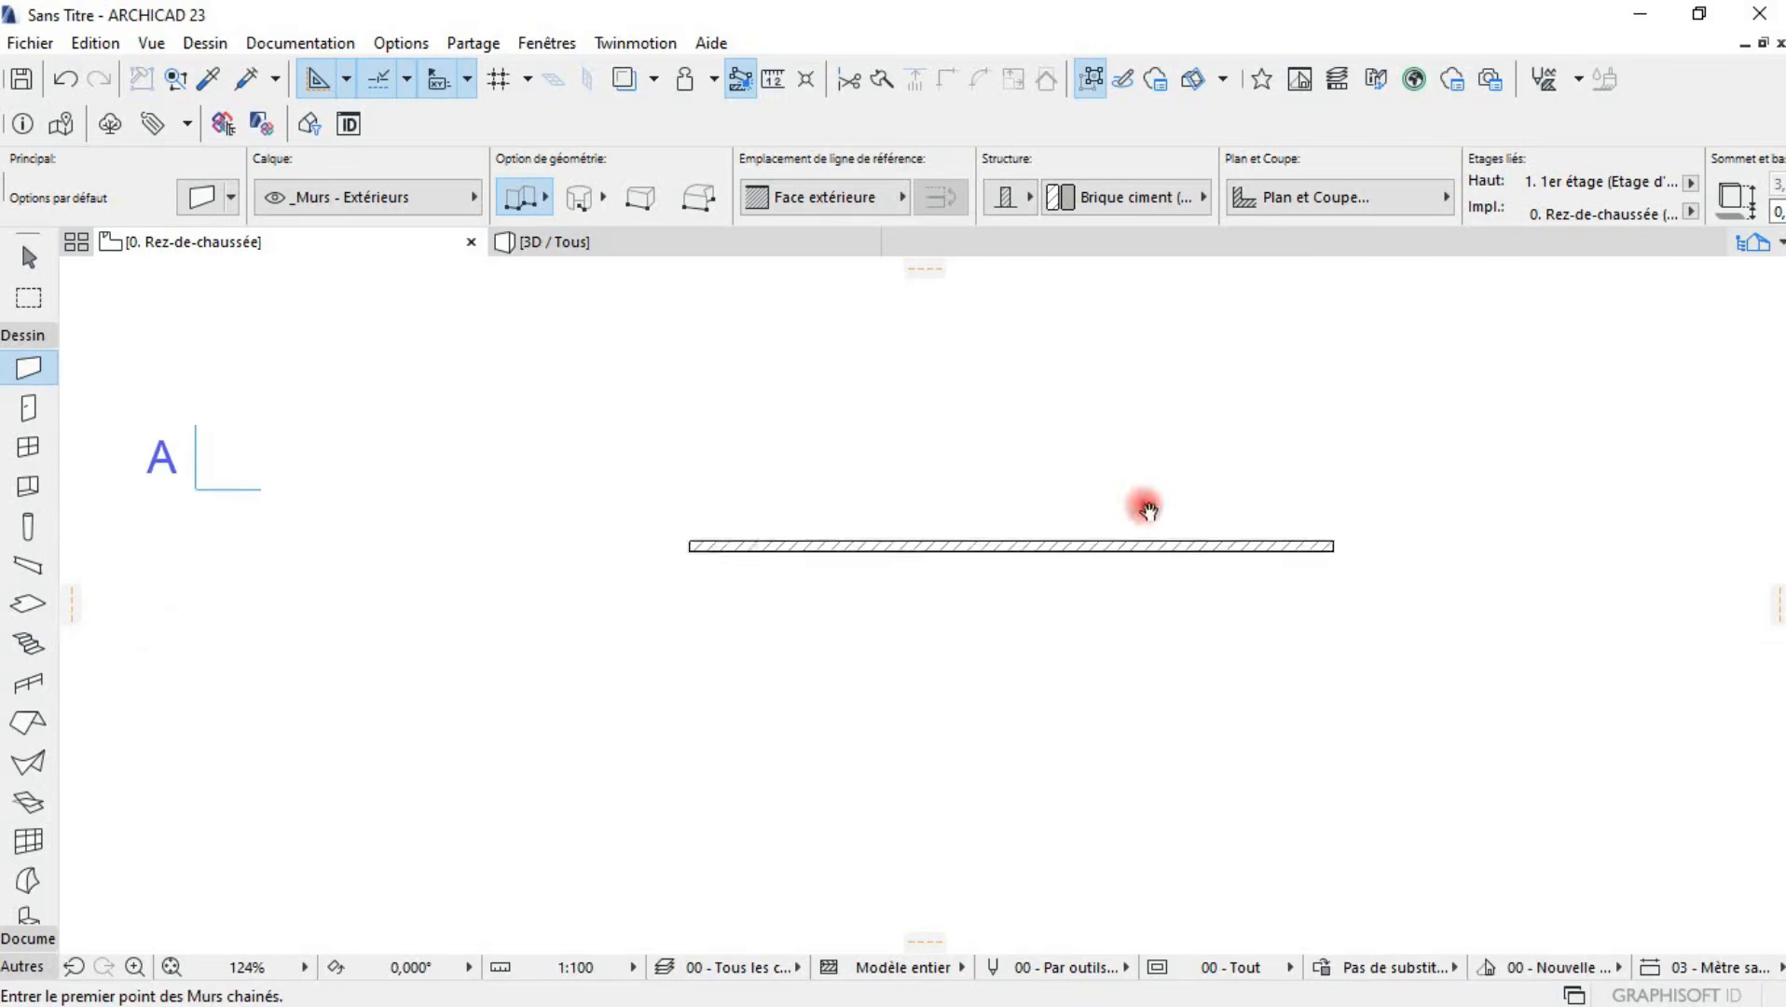
pyautogui.click(688, 245)
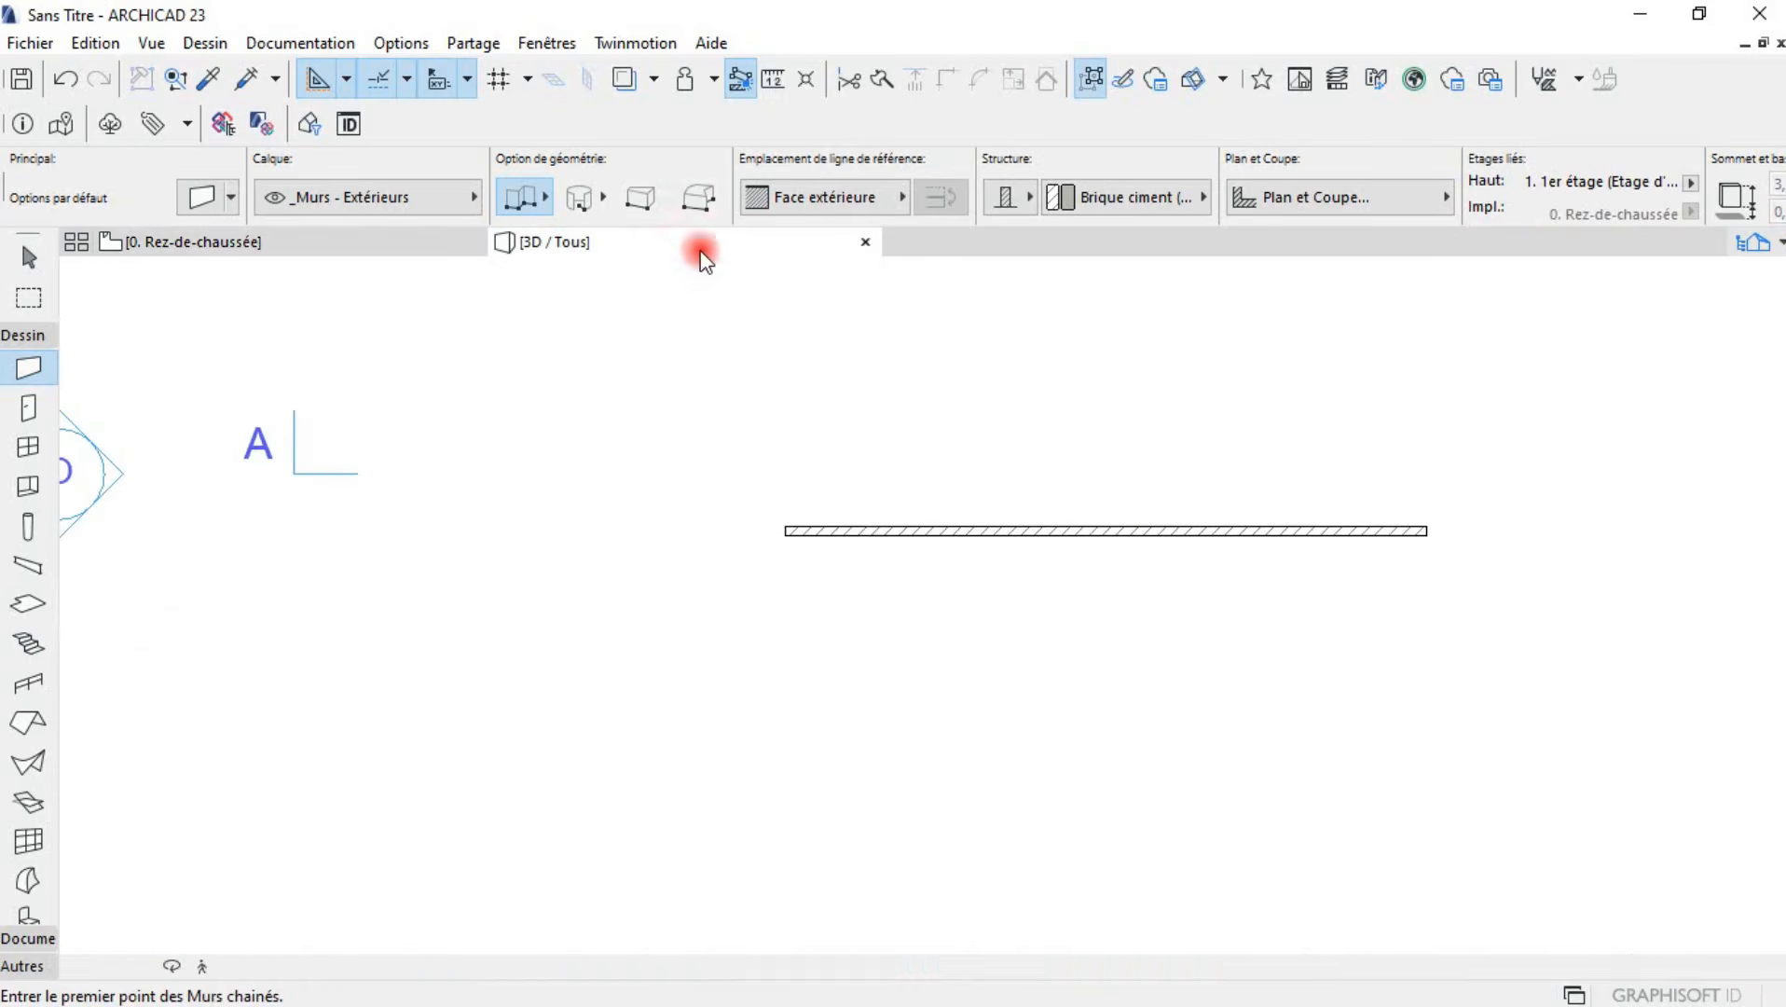
pyautogui.scroll(4, 949, 571)
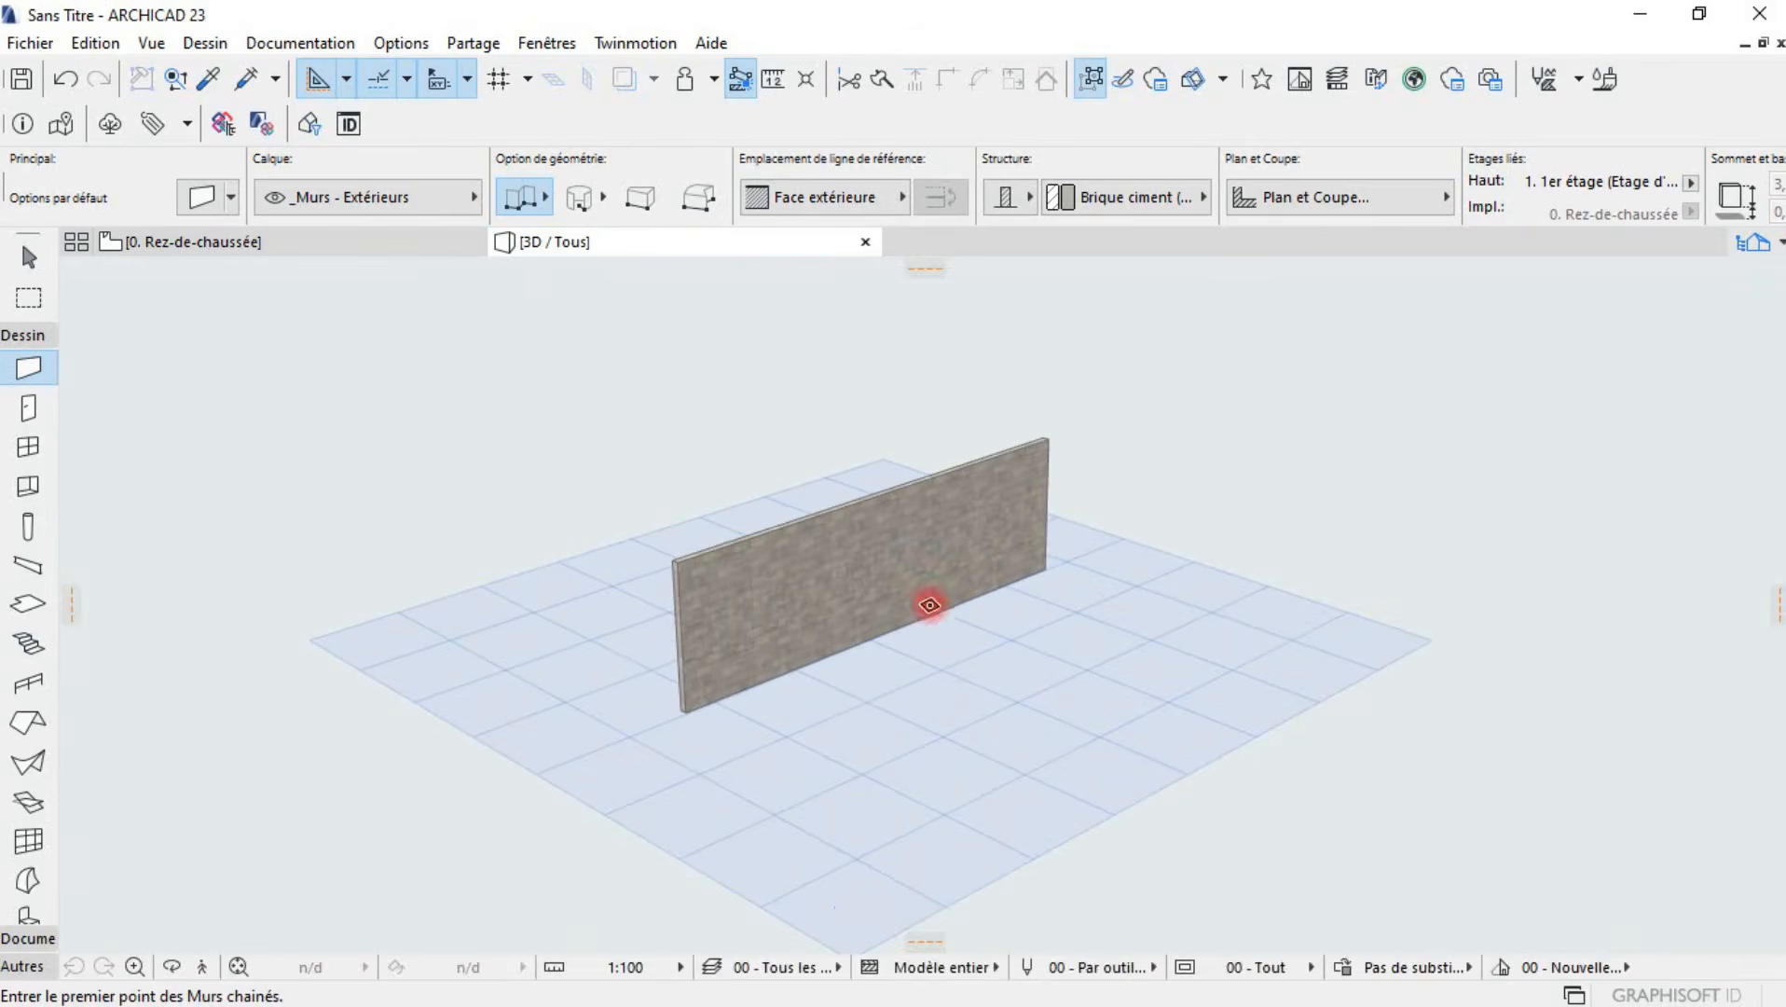
pyautogui.keyDown('shift'); pyautogui.moveTo(626, 645); pyautogui.dragTo(943, 633, button='middle'); pyautogui.keyUp('shift')
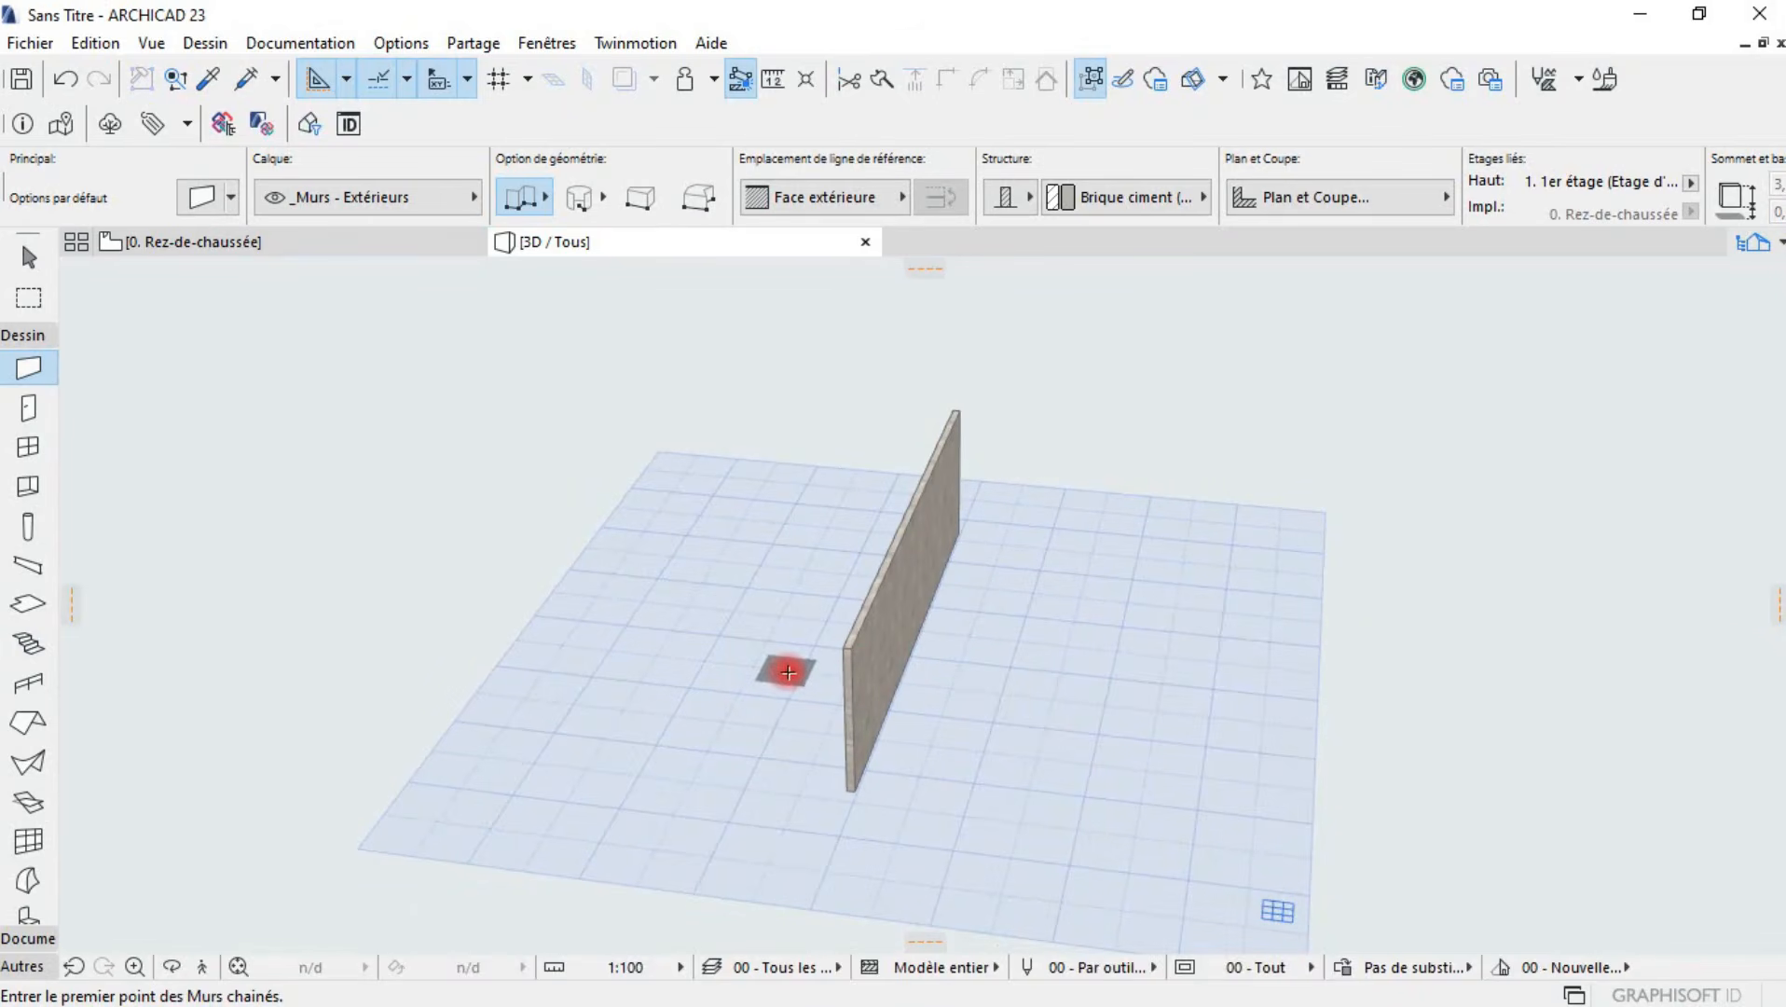
pyautogui.keyDown('shift'); pyautogui.moveTo(372, 589); pyautogui.dragTo(1005, 538, button='middle'); pyautogui.keyUp('shift')
pyautogui.keyDown('shift'); pyautogui.moveTo(809, 515); pyautogui.dragTo(1715, 677, button='middle'); pyautogui.keyUp('shift')
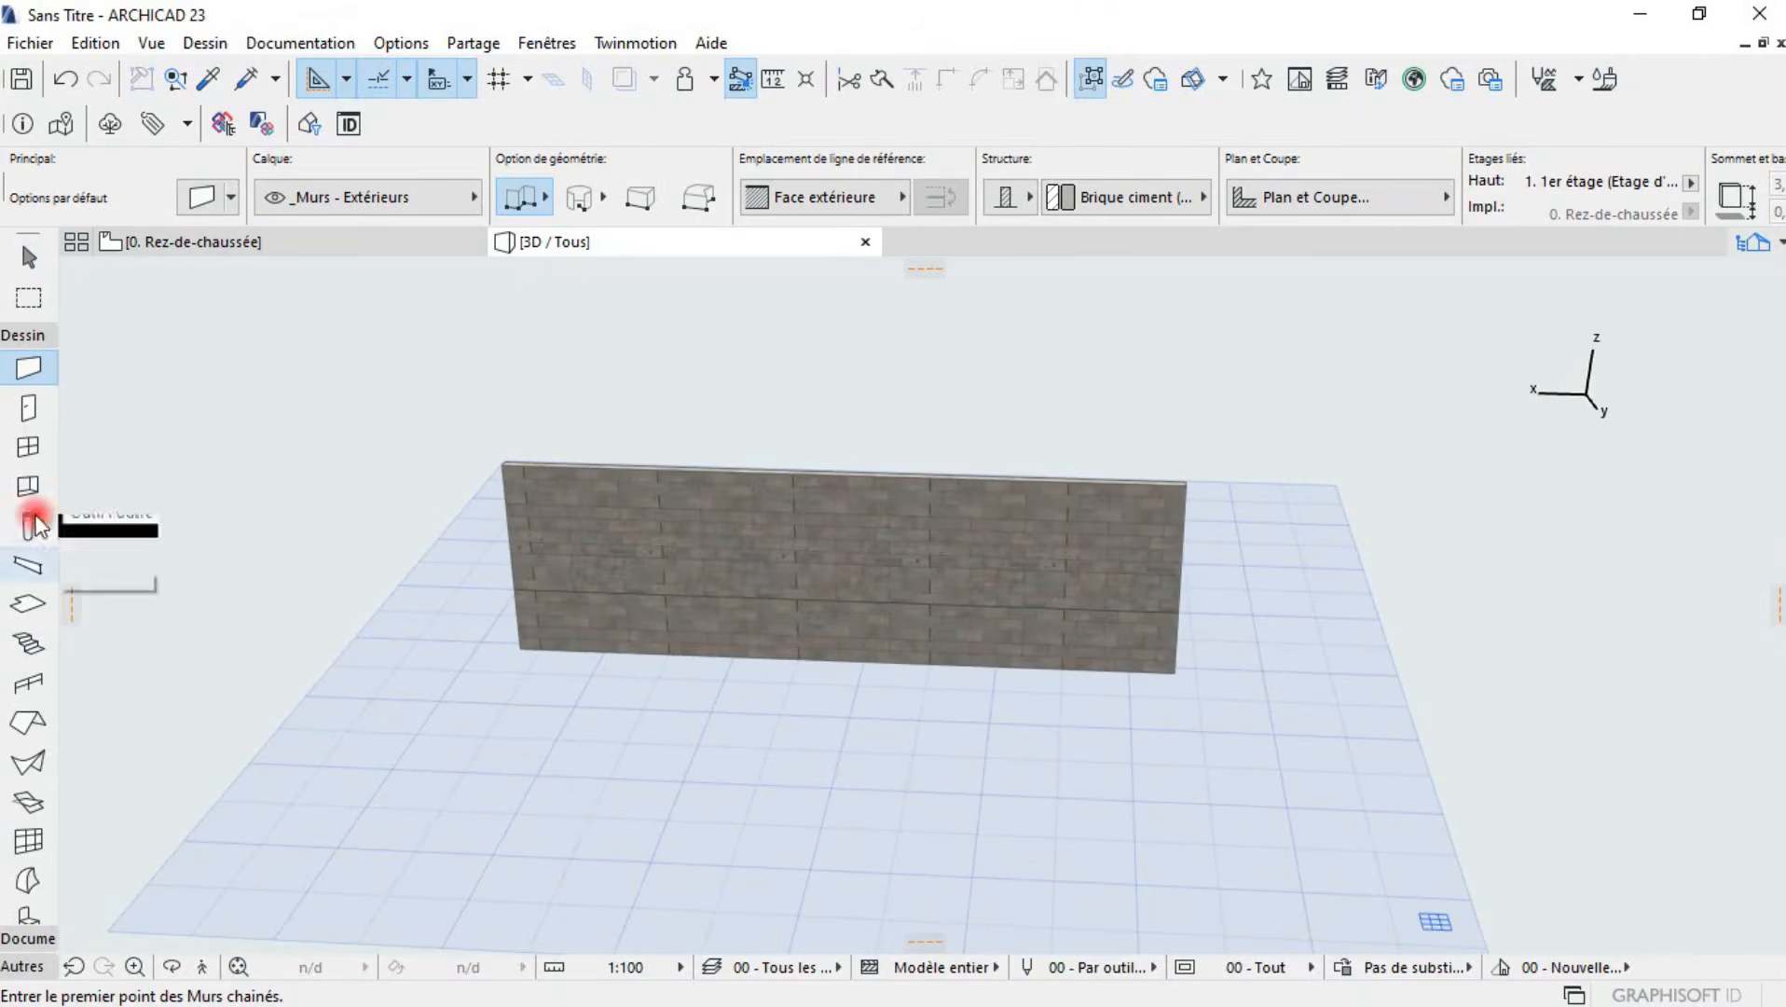
# - Return to the ground floor plan and draw a perpendicular wall about 15 m long upward from the first wall's right end
pyautogui.click(371, 244)
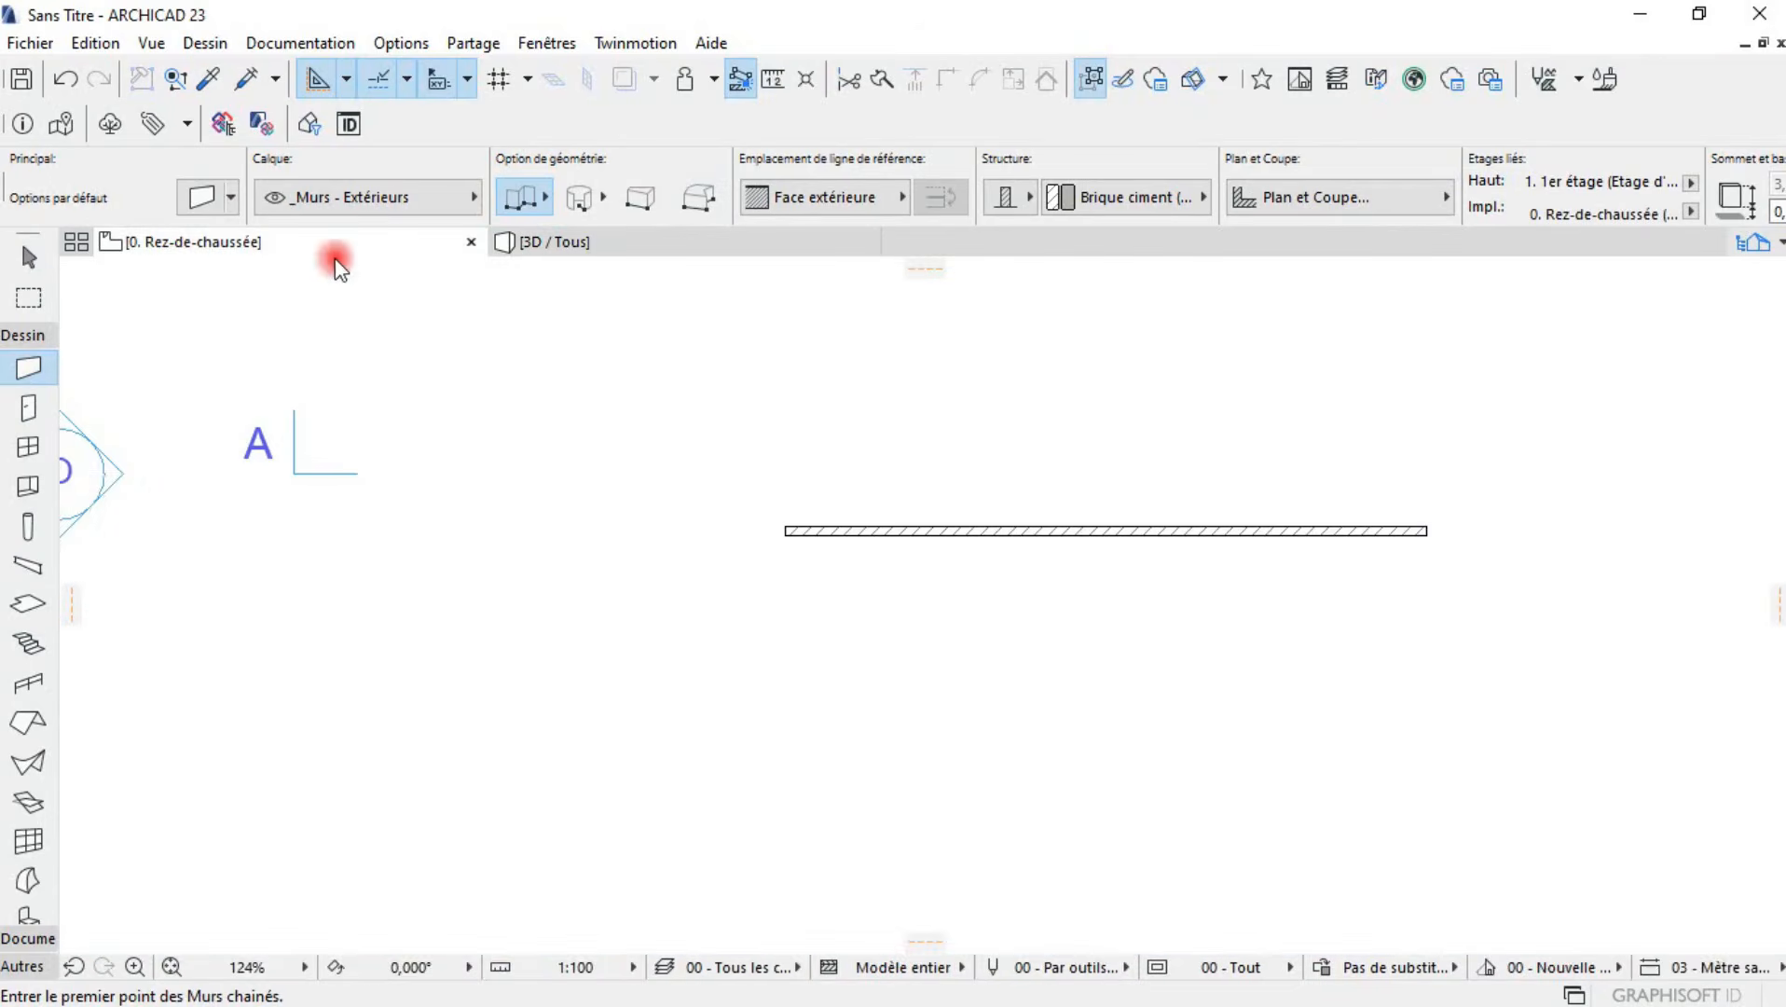
pyautogui.scroll(3, 1280, 682)
pyautogui.scroll(-4, 1053, 615)
pyautogui.scroll(3, 1044, 681)
pyautogui.scroll(2, 1280, 683)
pyautogui.scroll(-2, 331, 666)
pyautogui.moveTo(331, 666); pyautogui.dragTo(535, 724, button='middle')
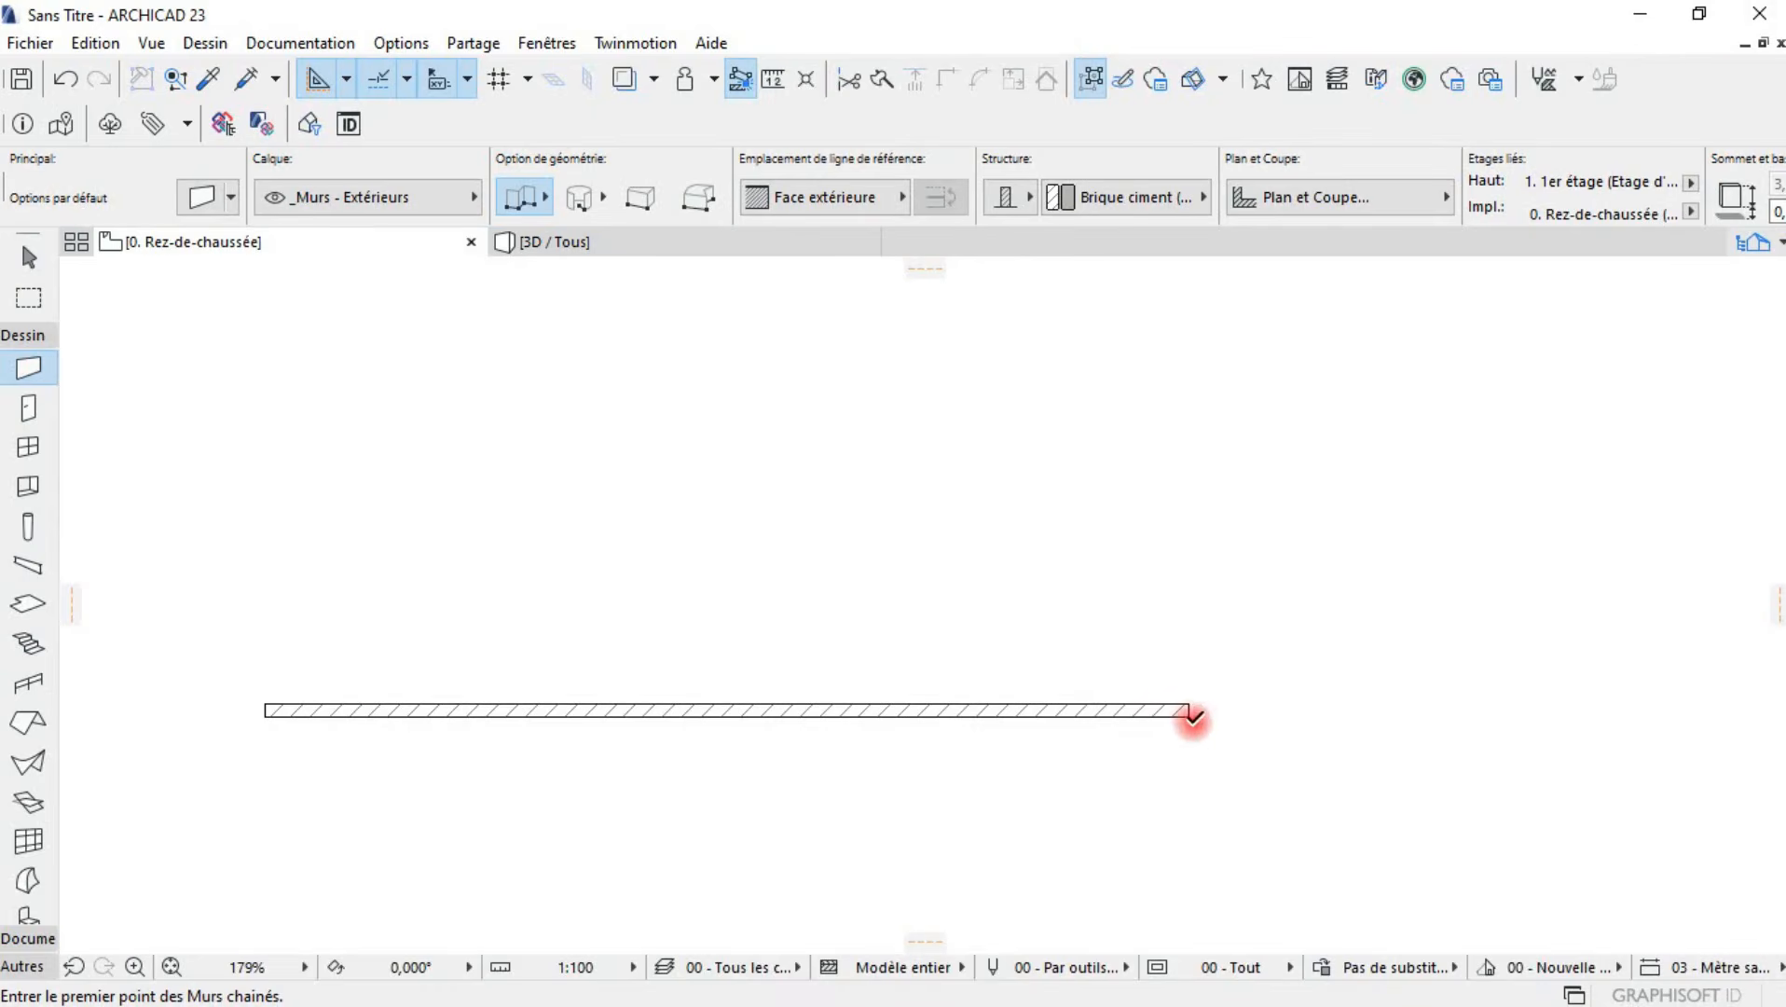
pyautogui.click(1192, 714)
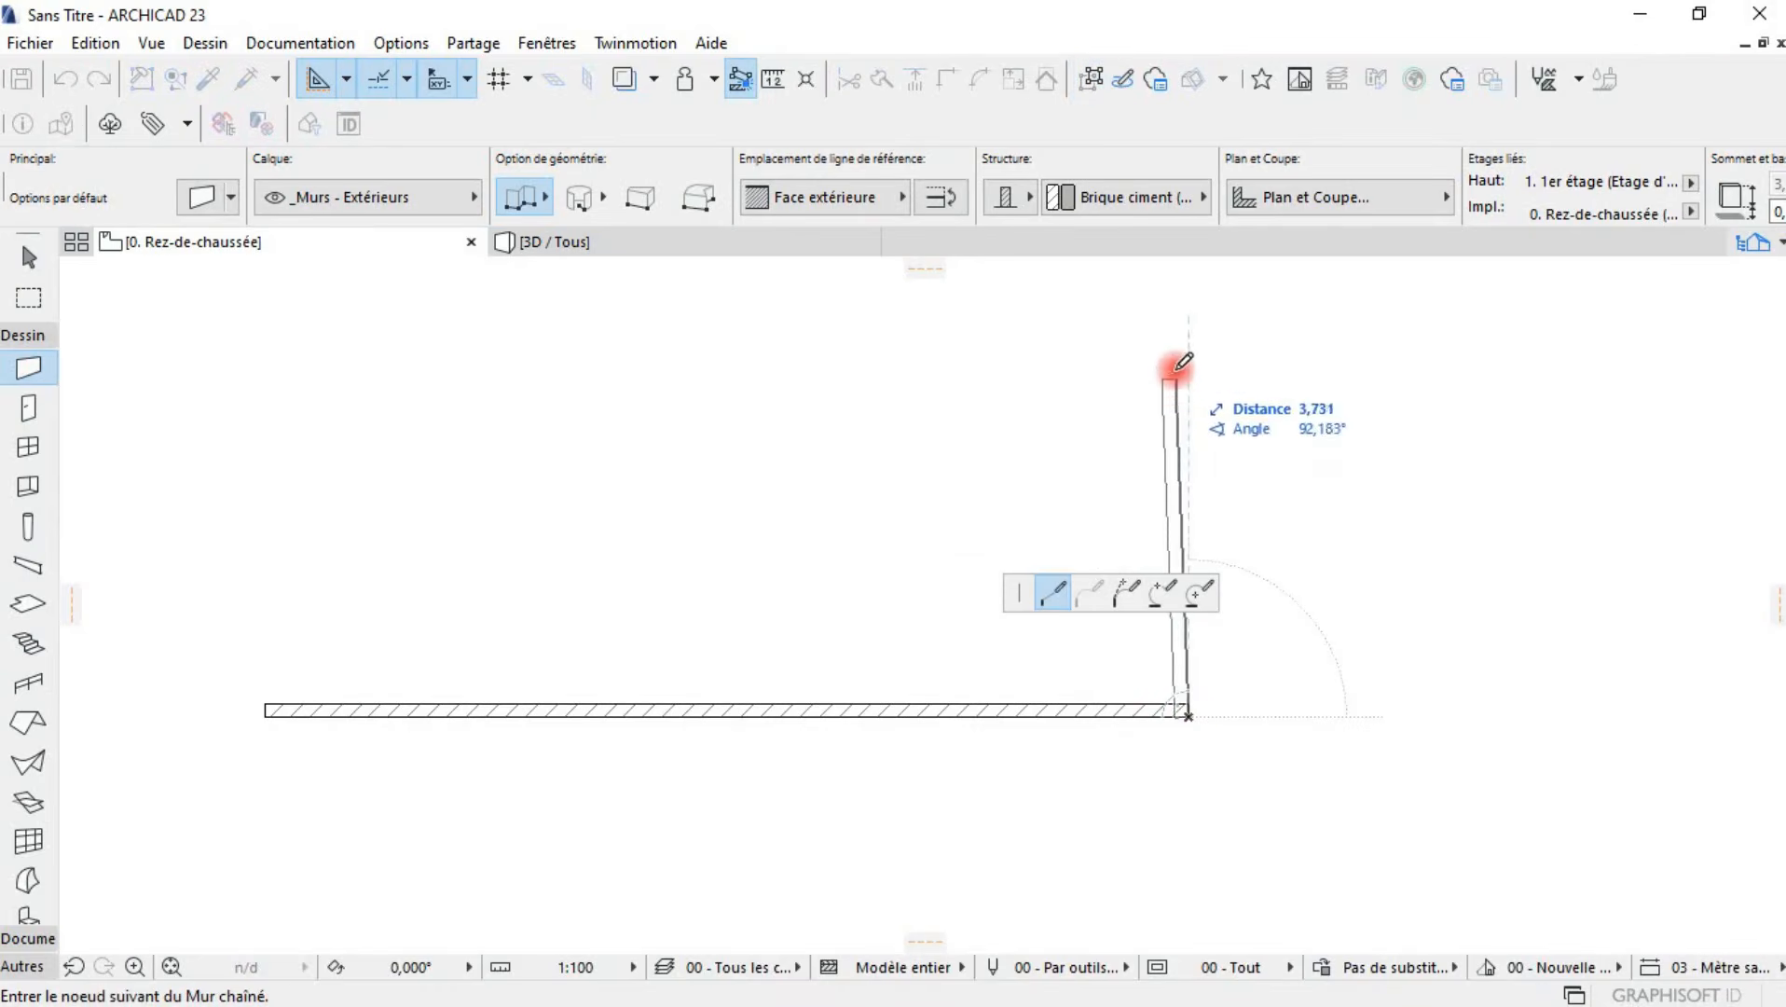
pyautogui.moveTo(1172, 370); pyautogui.dragTo(1223, 510, button='middle')
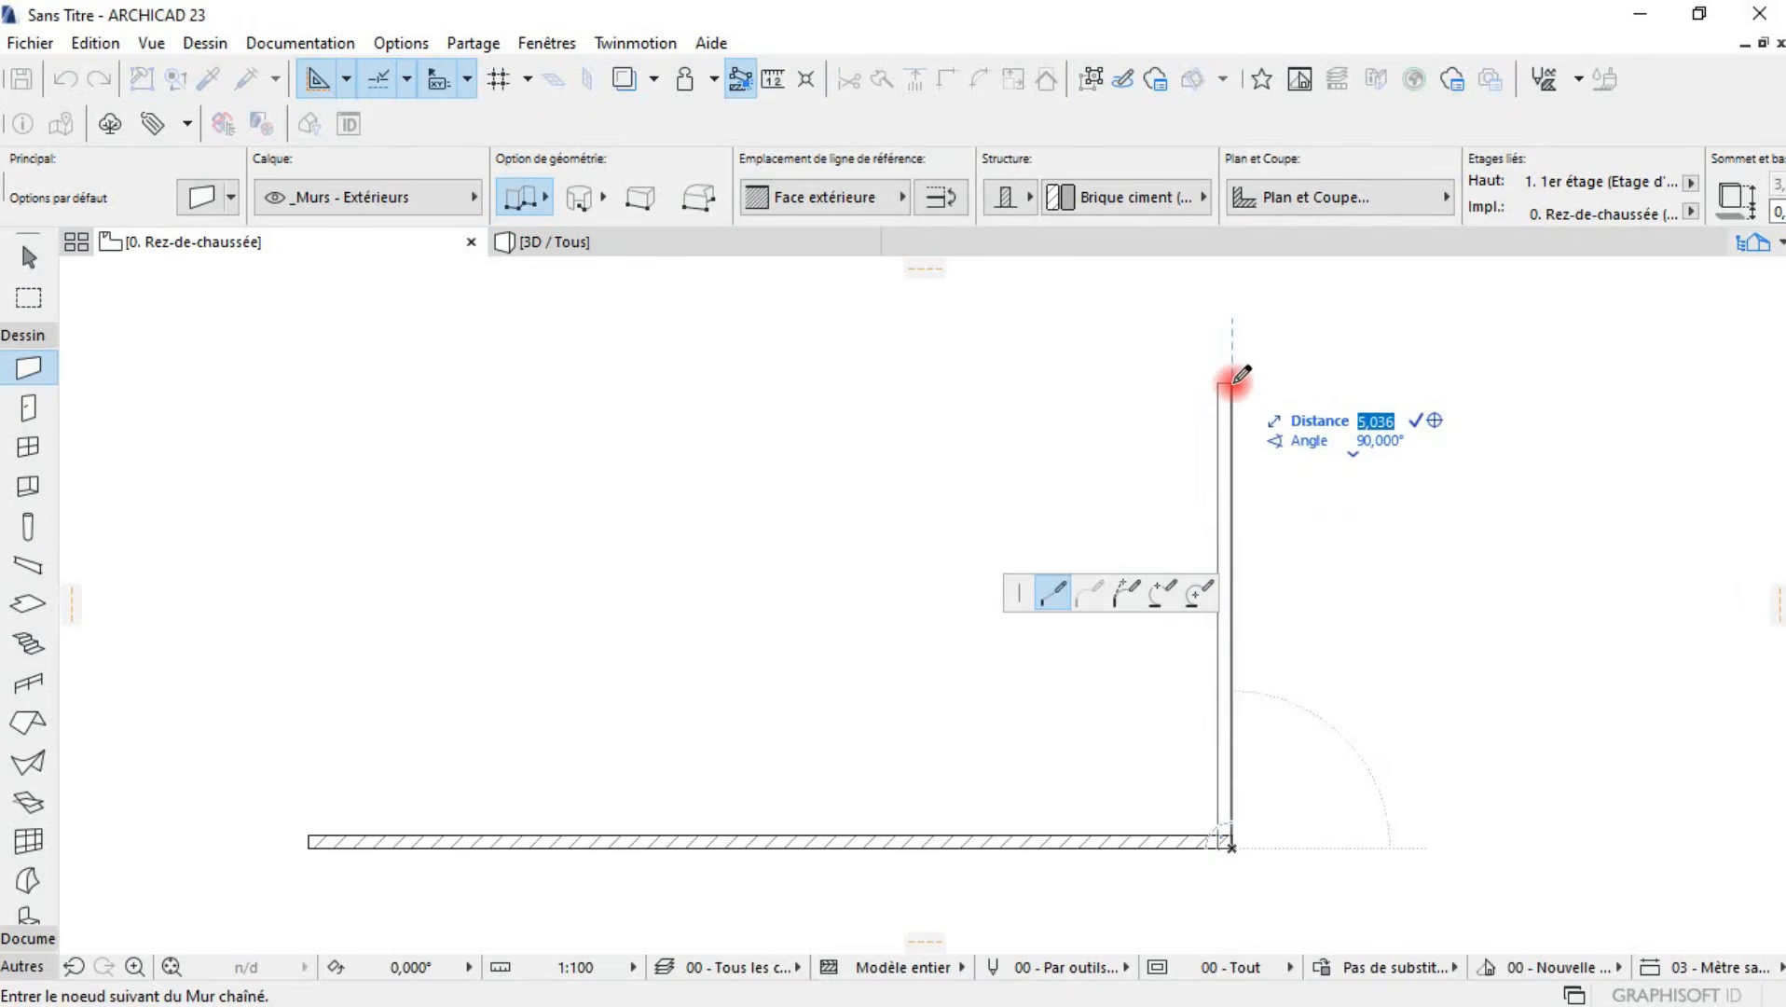
pyautogui.click(1228, 262)
# - Close the chained exterior walls into a rectangle with a wall leftward along the top and another down to the first wall's left end
pyautogui.scroll(-3, 1028, 374)
pyautogui.moveTo(843, 393); pyautogui.dragTo(938, 512, button='middle')
pyautogui.scroll(-3, 871, 440)
pyautogui.moveTo(913, 650); pyautogui.dragTo(943, 783, button='middle')
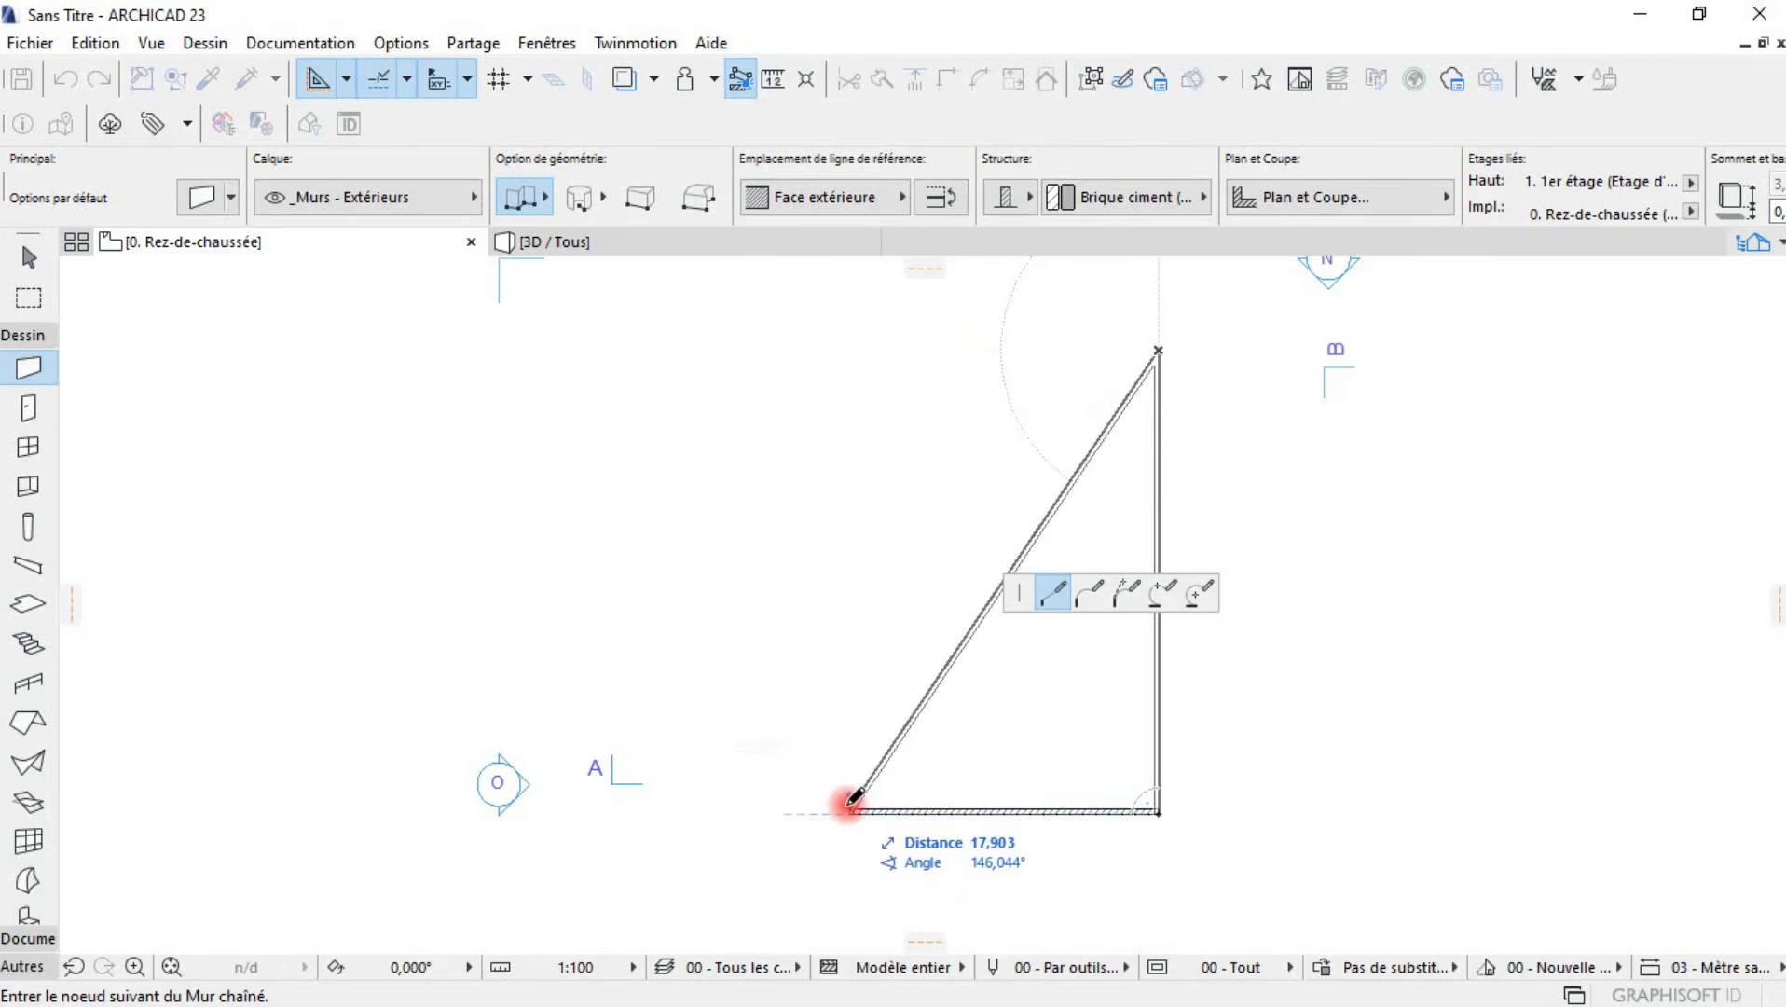
pyautogui.click(850, 350)
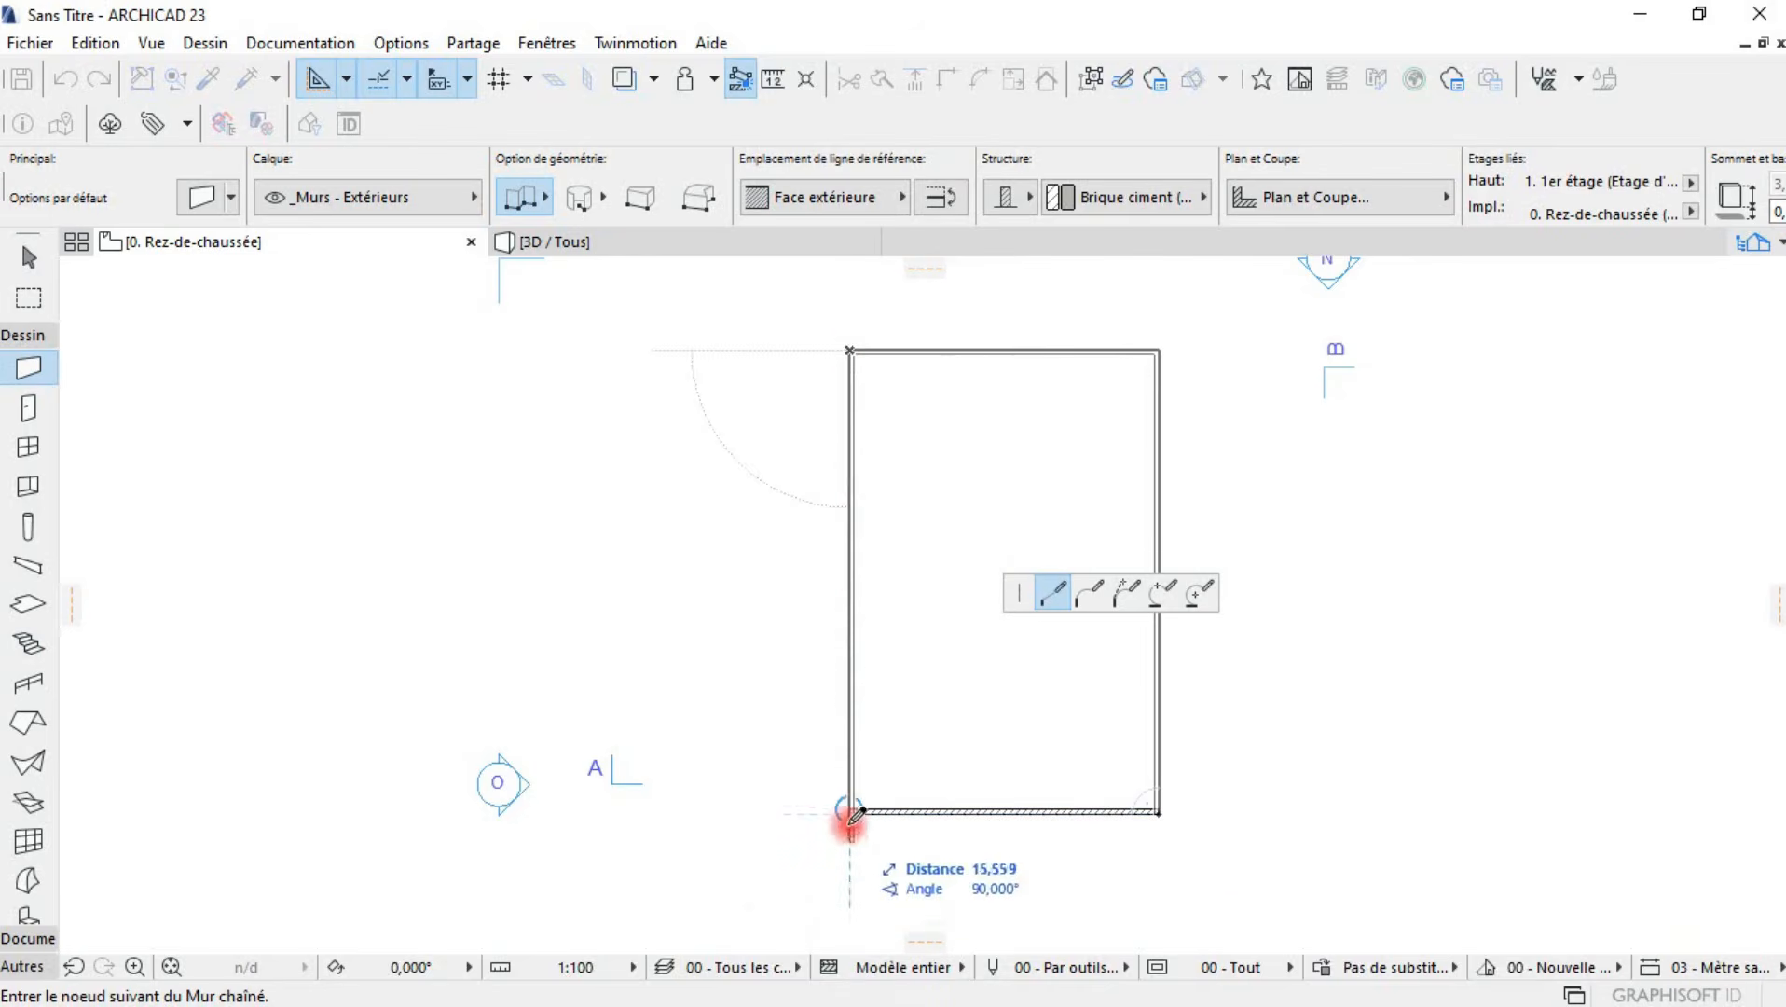
pyautogui.scroll(3, 849, 811)
pyautogui.scroll(1, 852, 809)
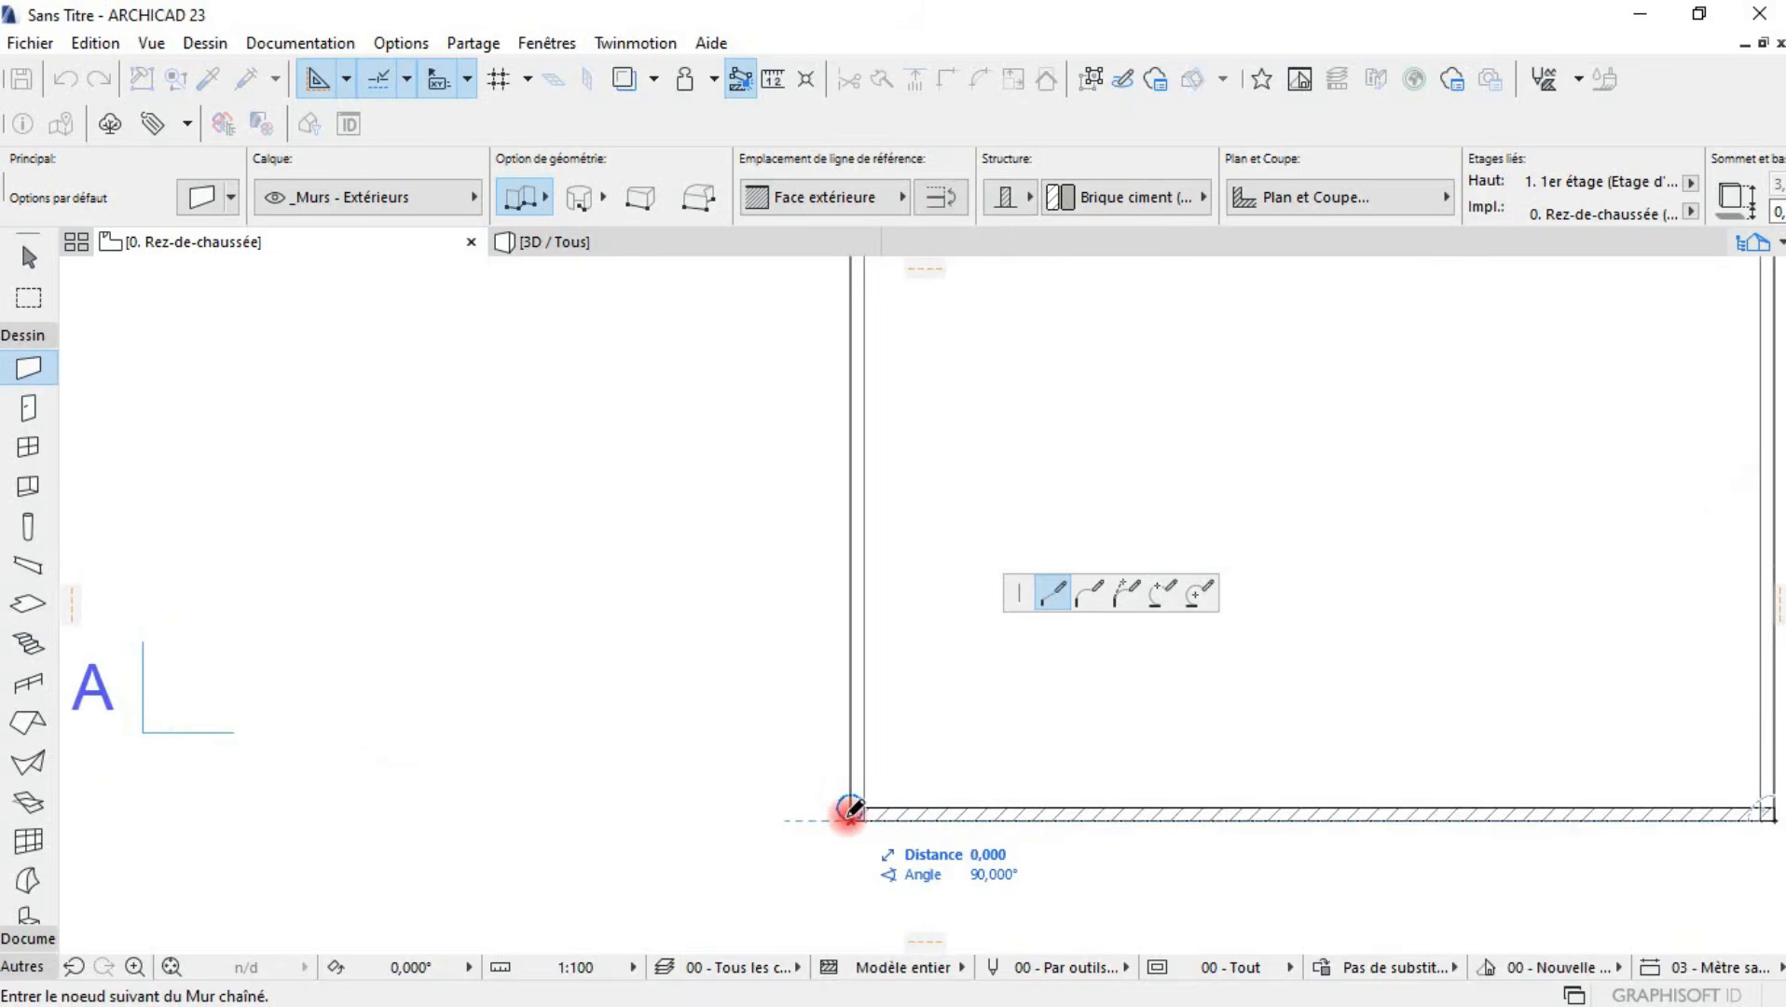
pyautogui.click(850, 810)
# - Inspect the closed rectangle of exterior walls in the 3D view and return to the ground floor plan
pyautogui.scroll(-4, 848, 816)
pyautogui.moveTo(1170, 803); pyautogui.dragTo(1137, 813, button='middle')
pyautogui.scroll(-2, 1132, 816)
pyautogui.click(734, 241)
pyautogui.keyDown('shift'); pyautogui.moveTo(783, 372); pyautogui.dragTo(1005, 594, button='middle'); pyautogui.keyUp('shift')
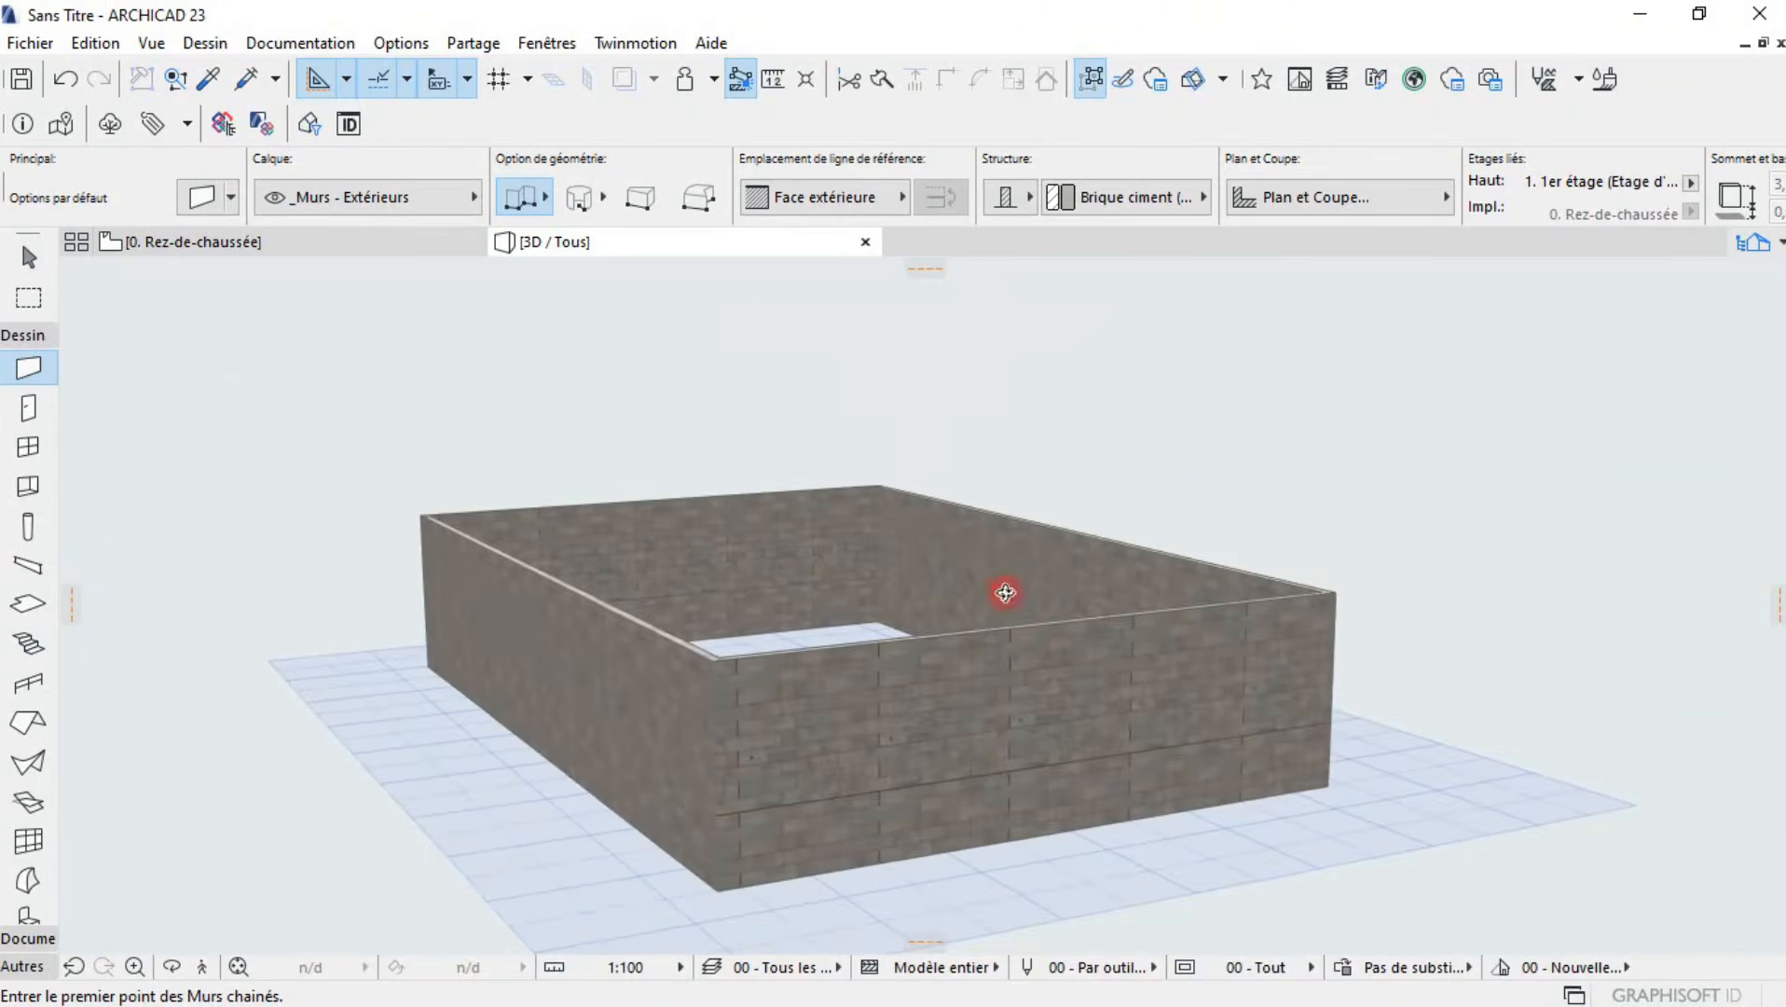
pyautogui.click(307, 246)
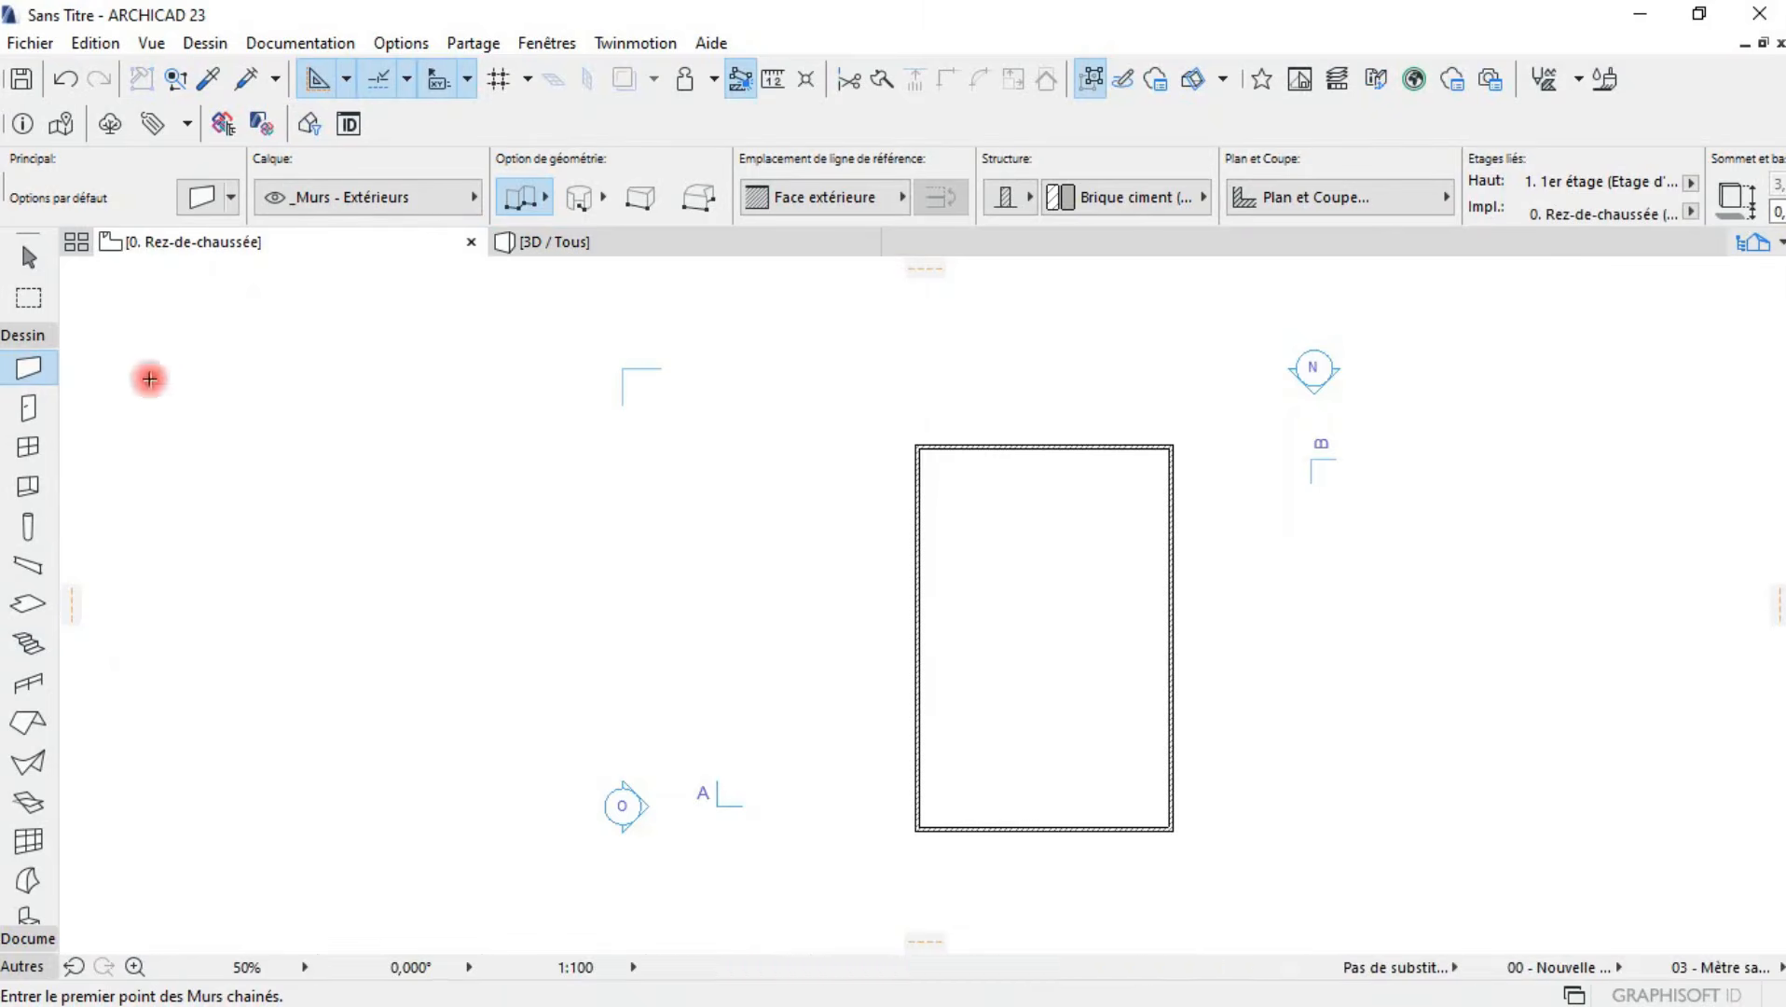
# - Open the Door tool's default settings and browse the library's door categories from Devantures 23 to Portes pivot et tambour 23
pyautogui.scroll(-3, 1081, 765)
pyautogui.scroll(5, 1082, 765)
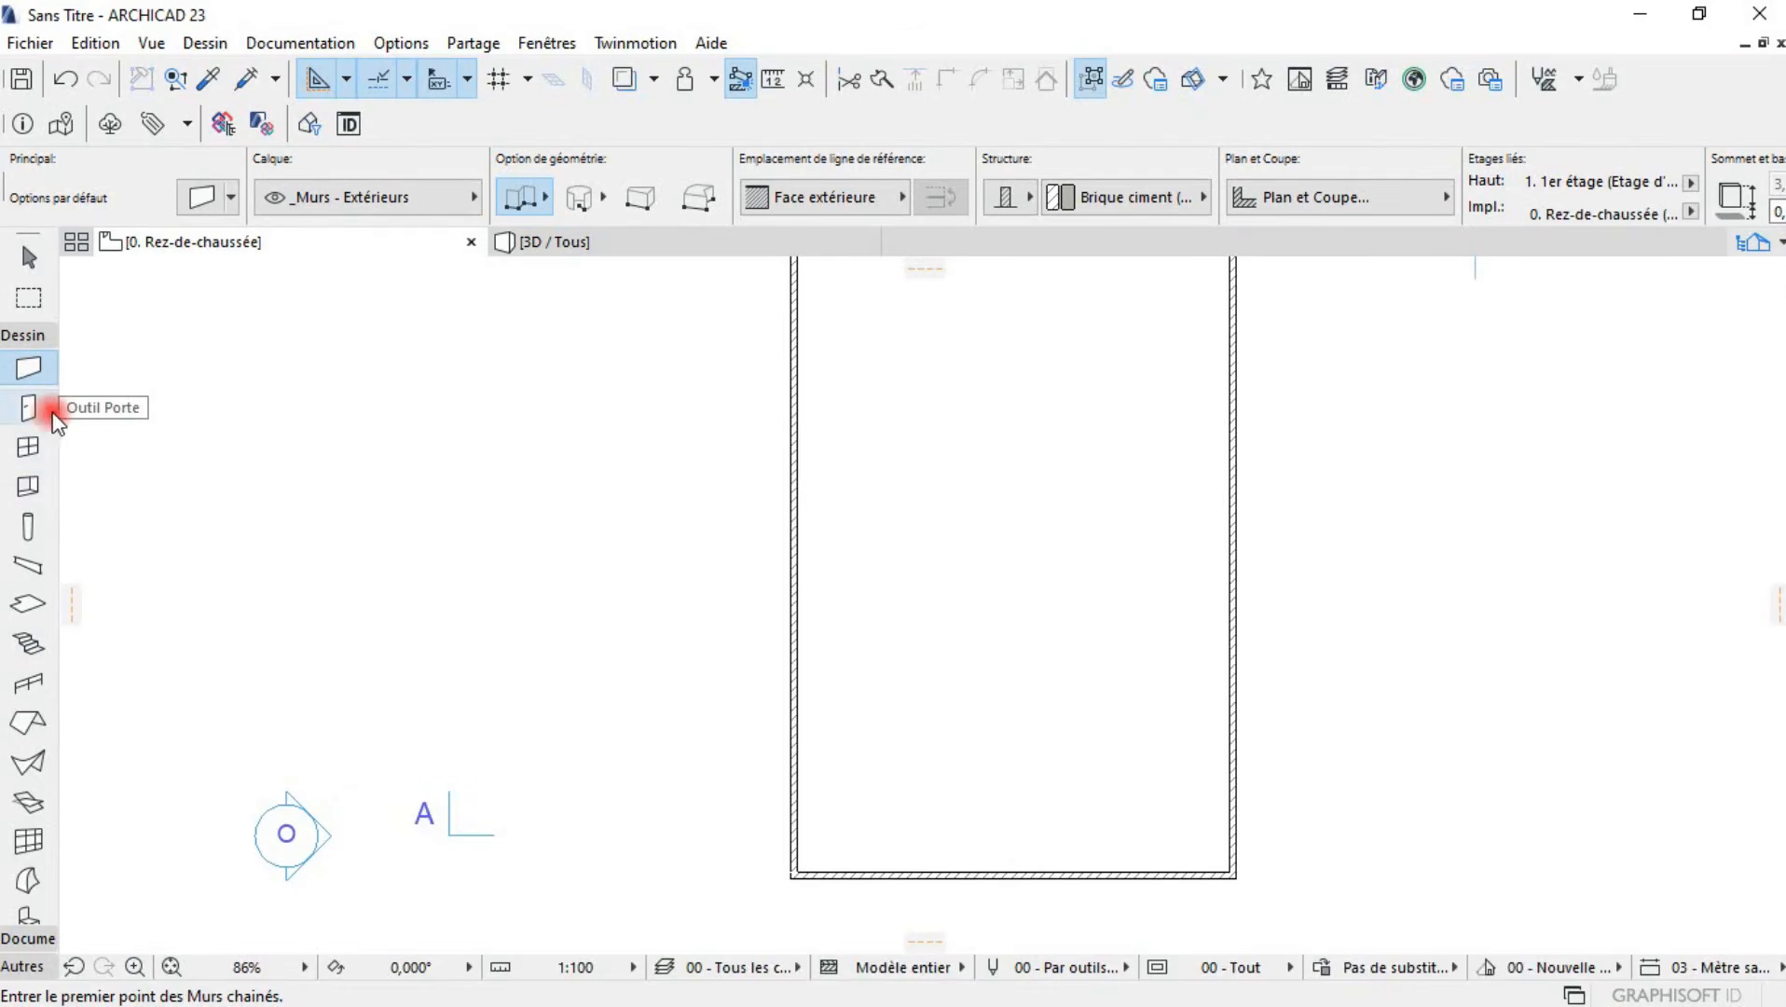
pyautogui.click(25, 408)
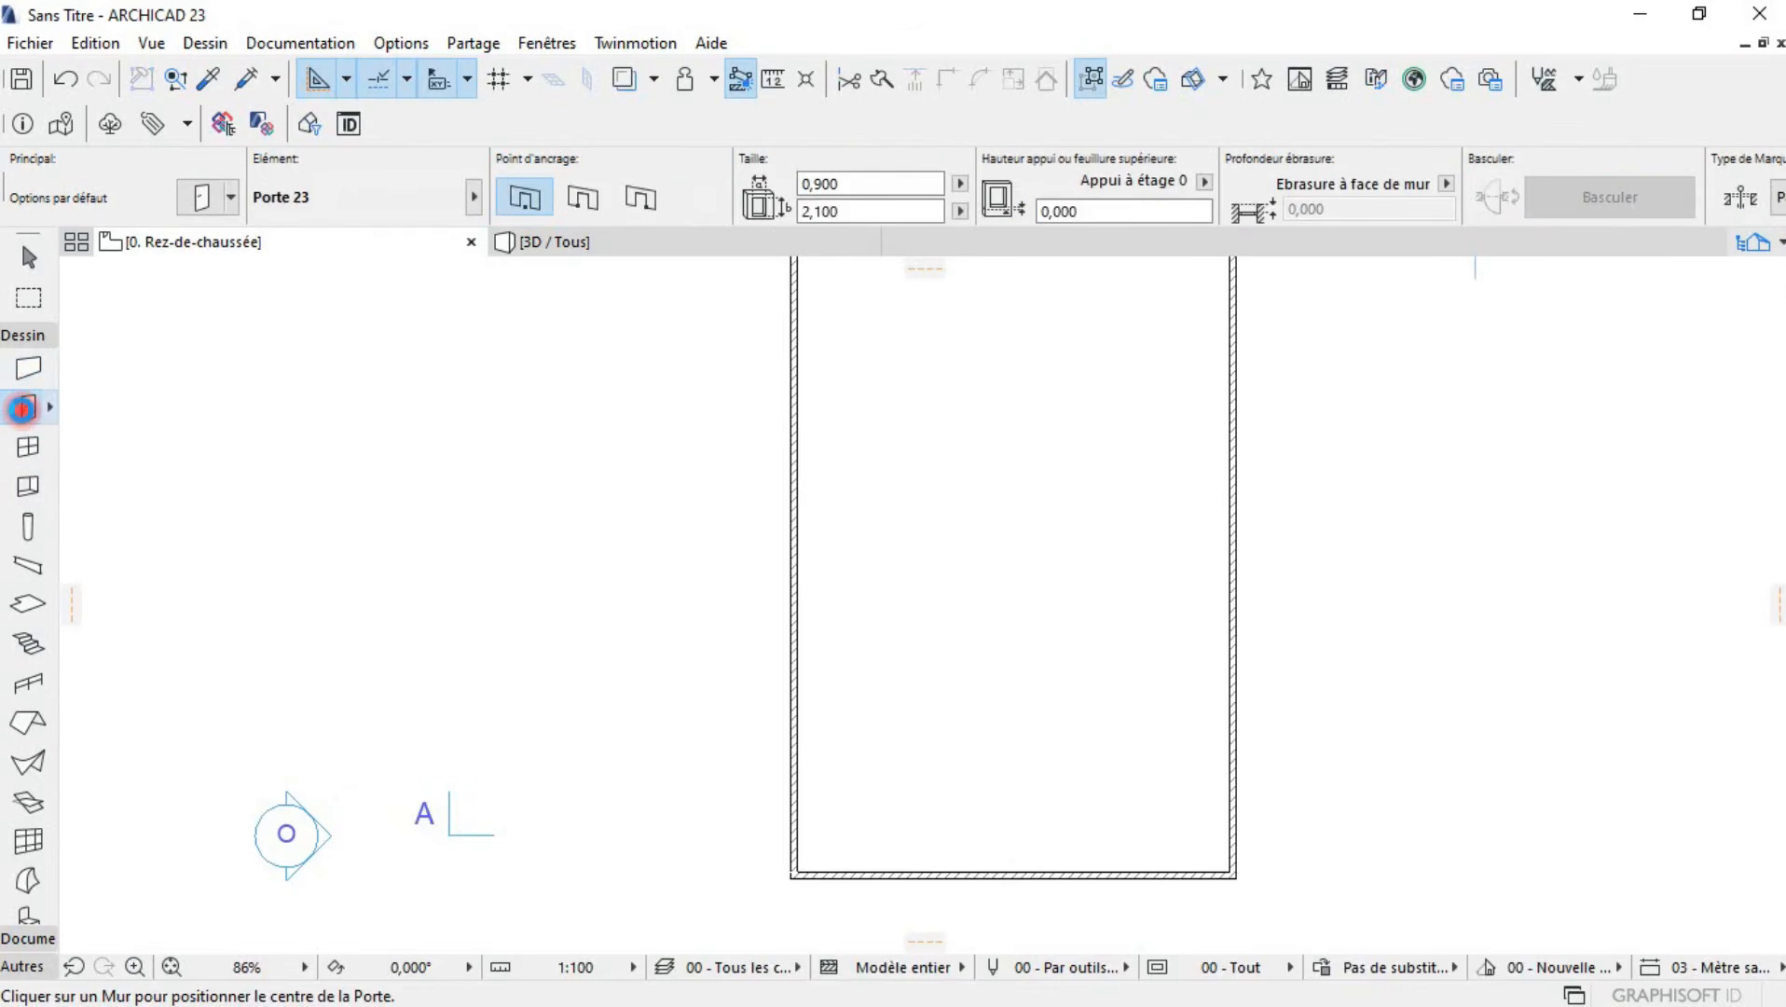
pyautogui.hotkey('ctrl', 't')
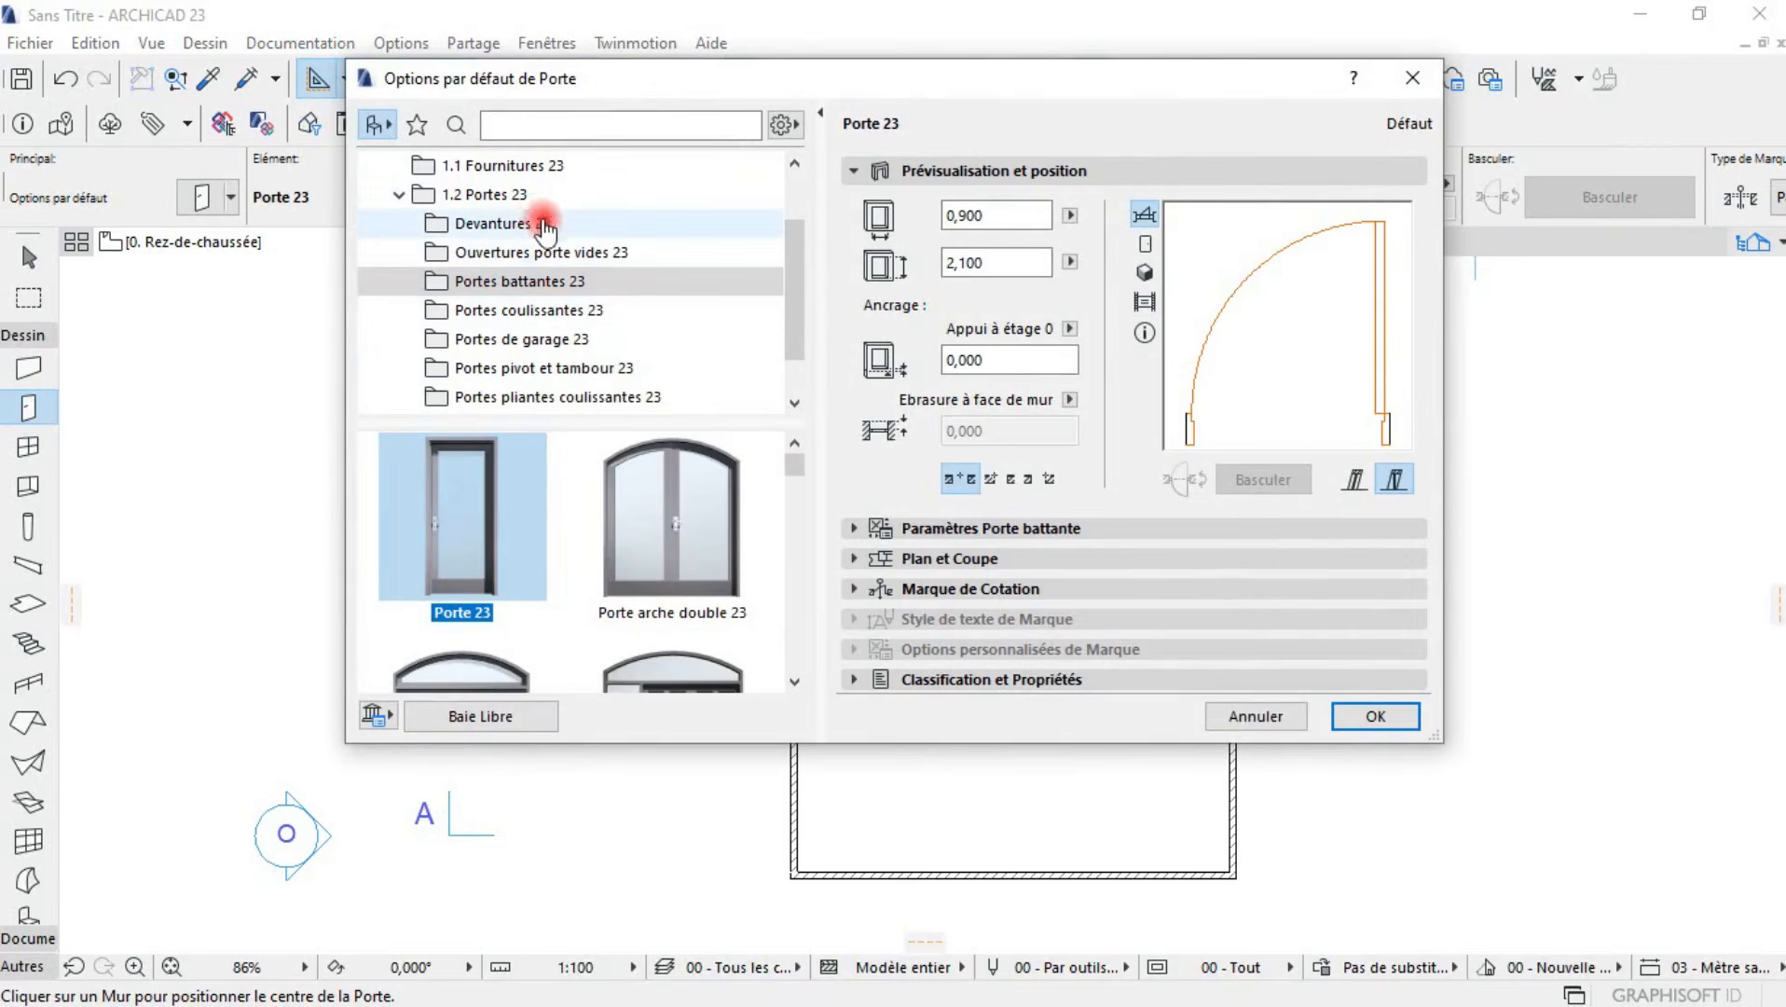
pyautogui.click(539, 224)
pyautogui.scroll(-3, 558, 518)
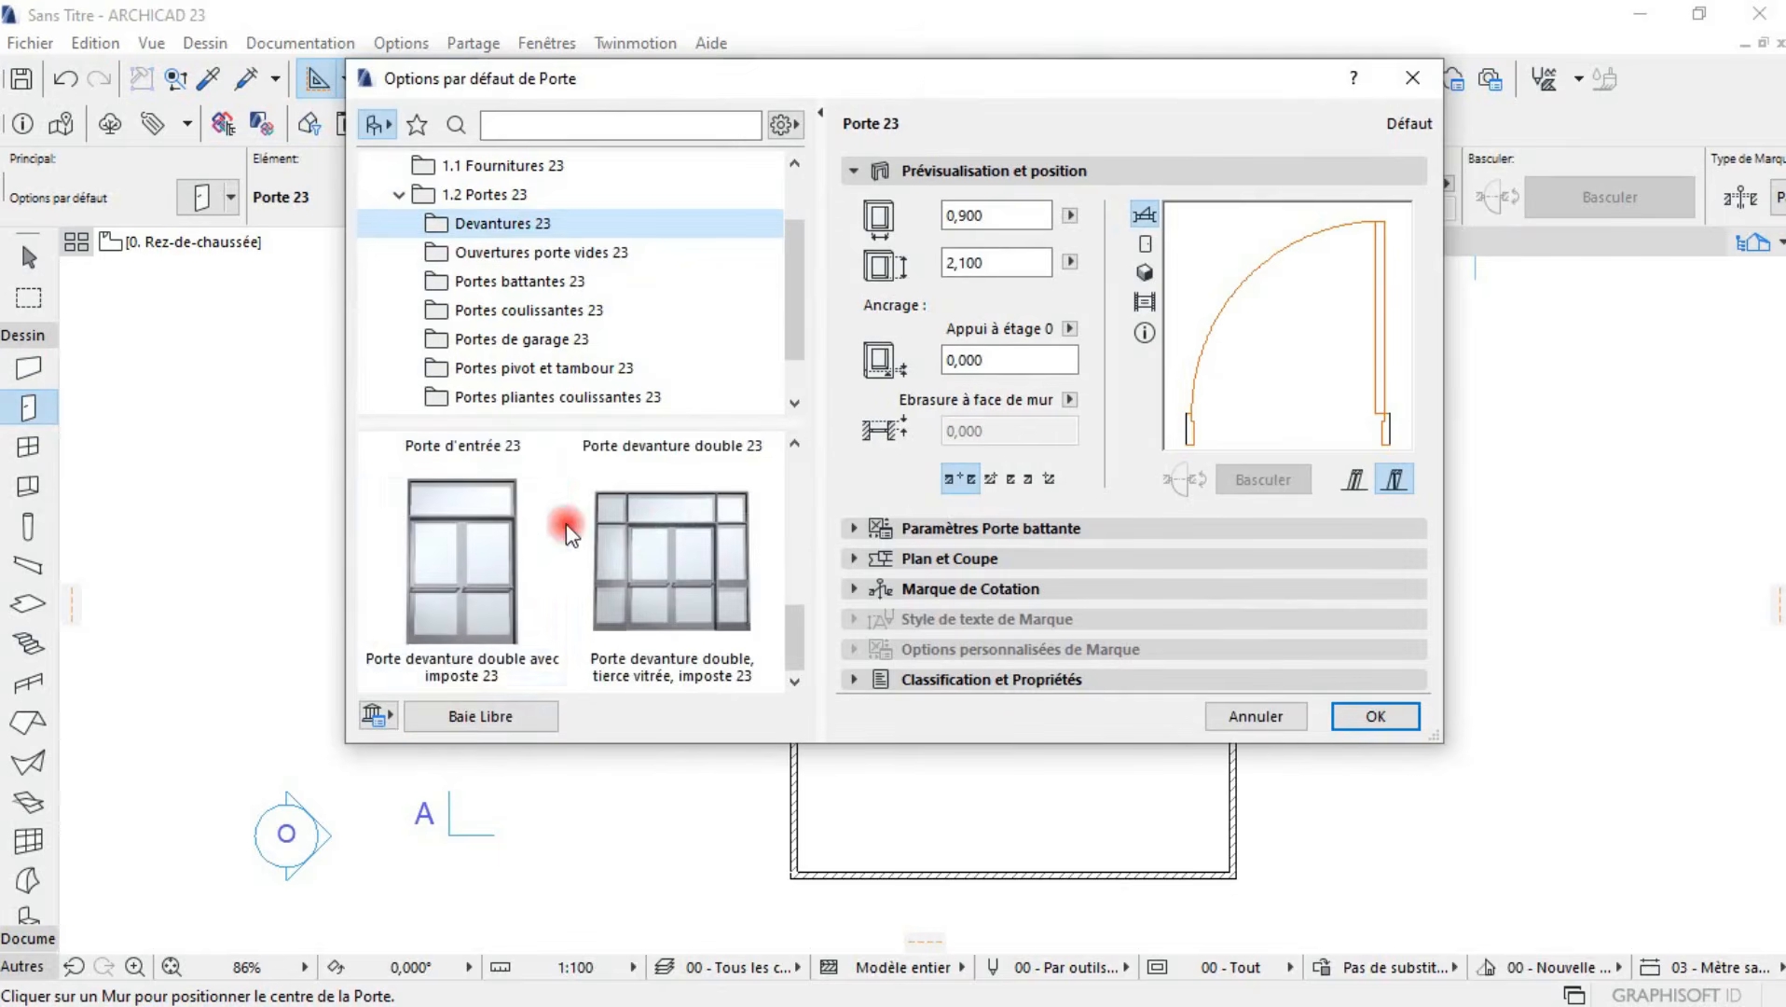
pyautogui.click(558, 253)
pyautogui.click(570, 280)
pyautogui.click(587, 311)
pyautogui.click(590, 343)
pyautogui.click(591, 367)
pyautogui.scroll(-1, 590, 365)
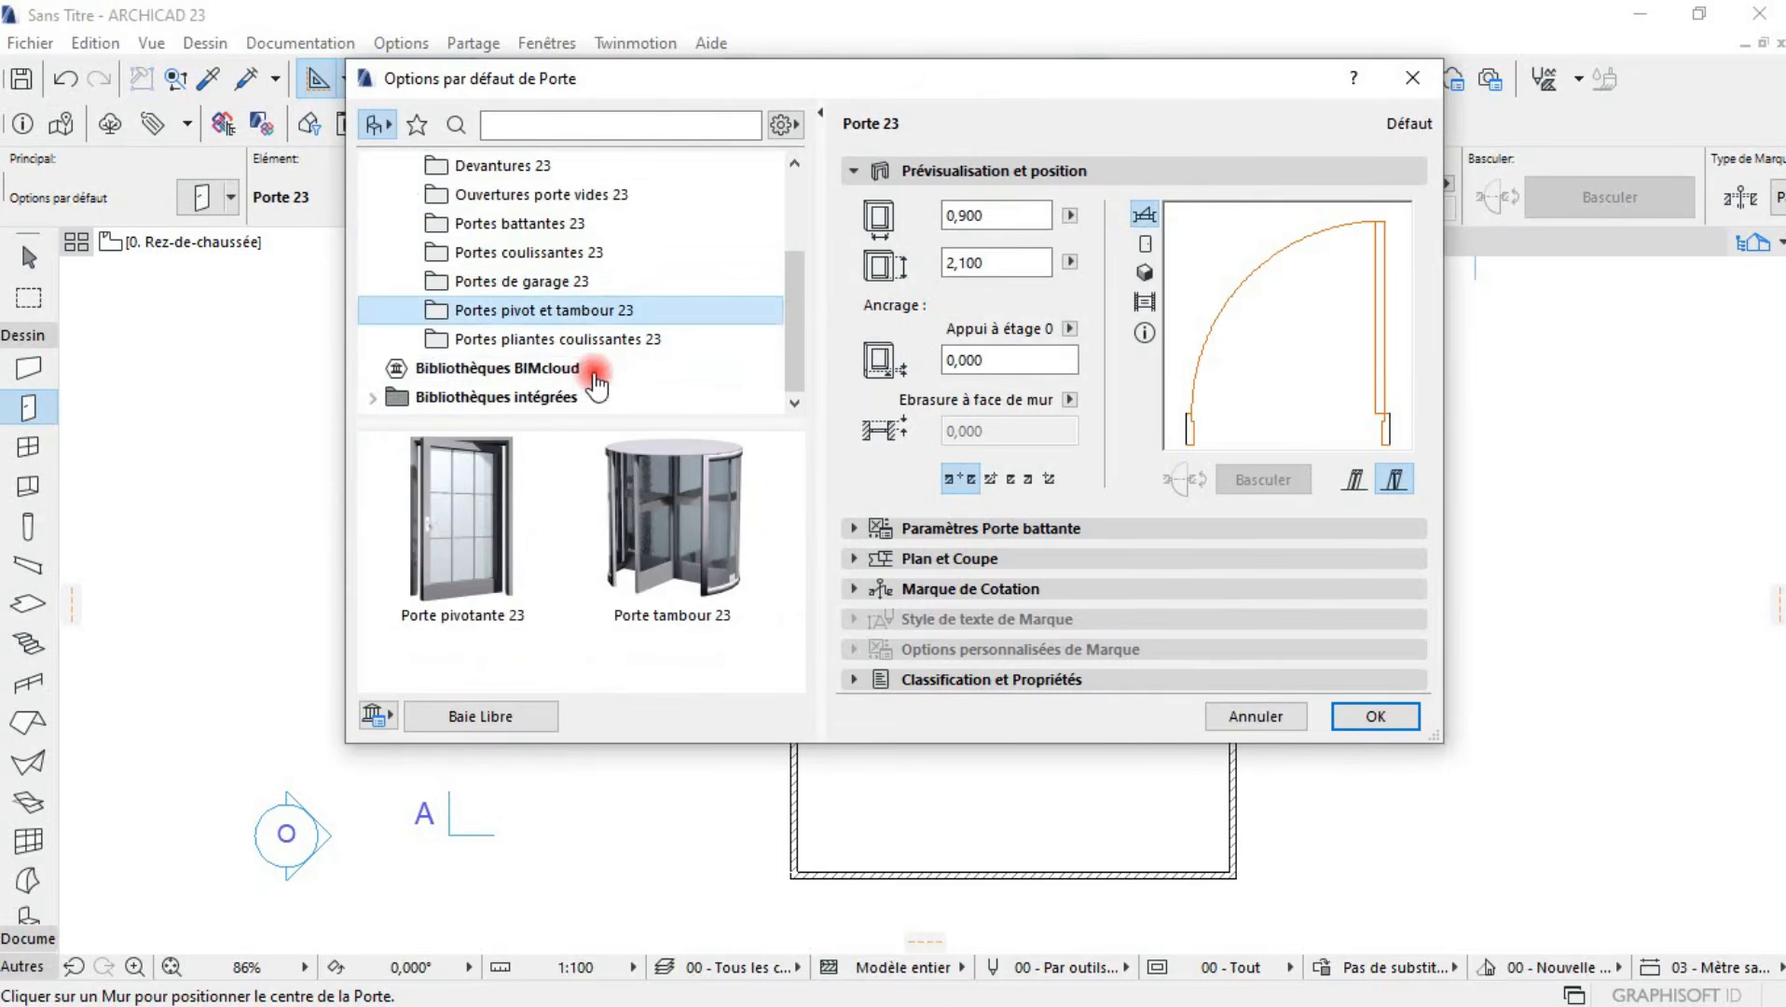
pyautogui.scroll(3, 594, 322)
pyautogui.click(593, 313)
pyautogui.click(499, 280)
pyautogui.click(639, 315)
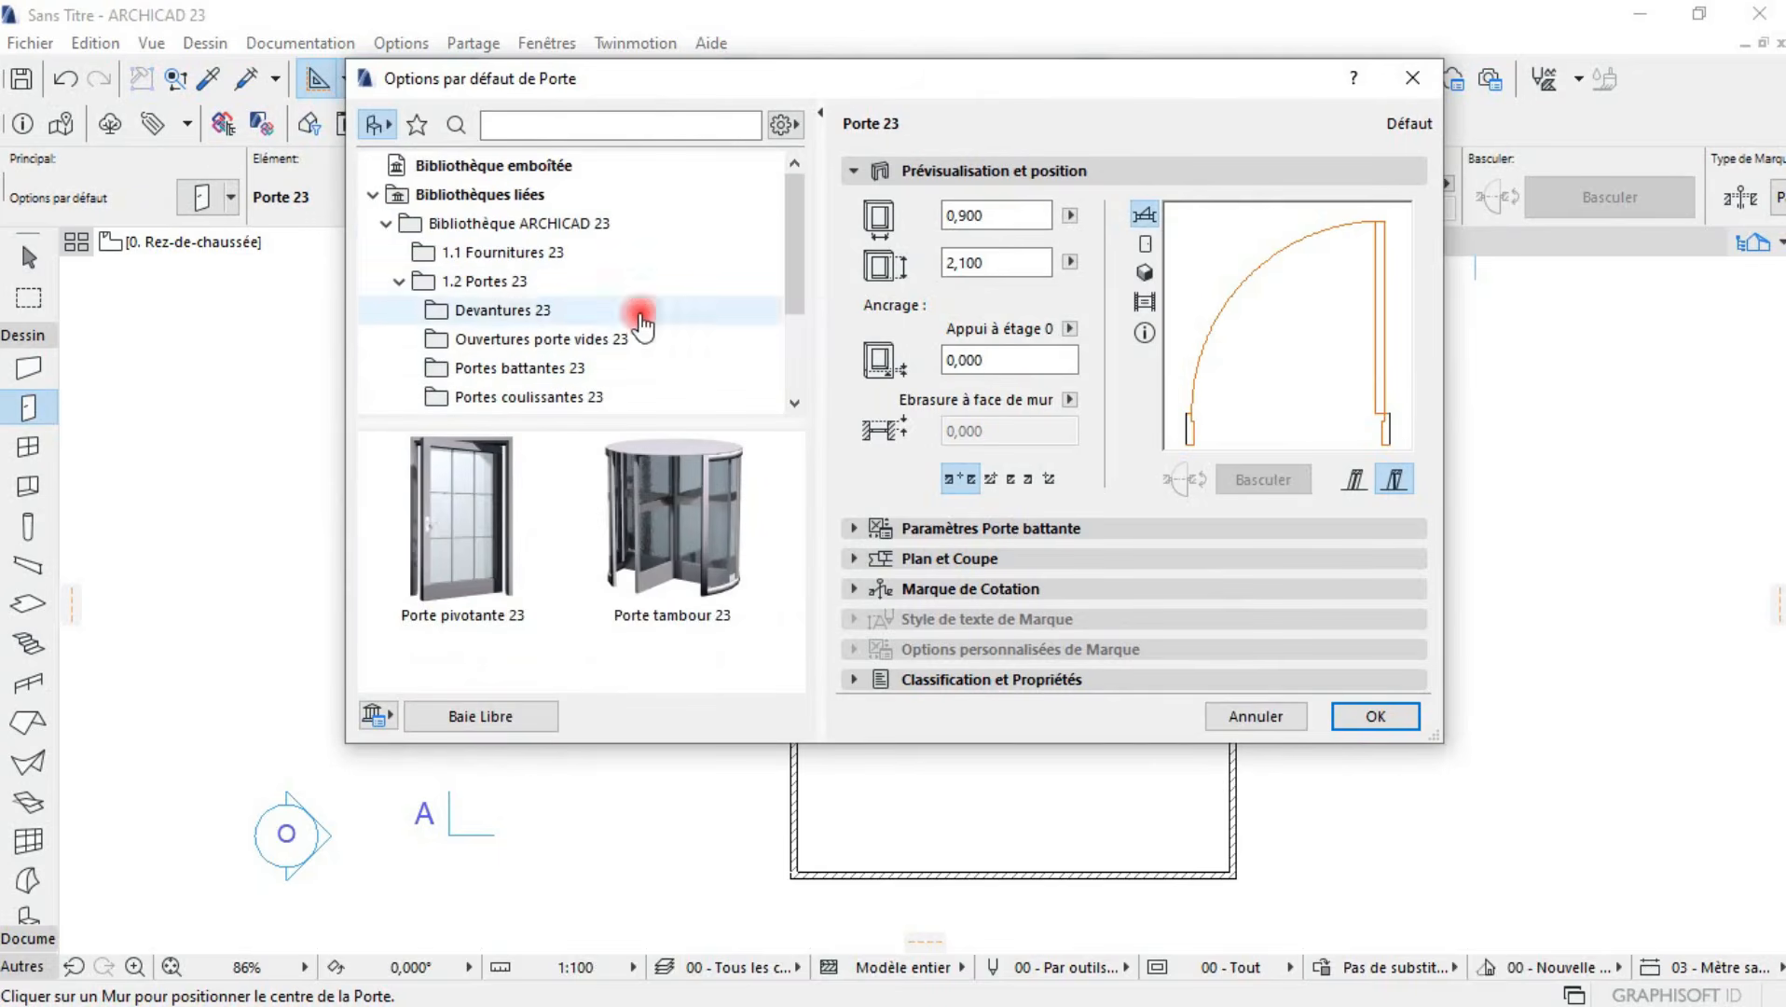
# - Show the Portes battantes 23 category and set the default height of Porte 23 to 2,200
pyautogui.click(559, 367)
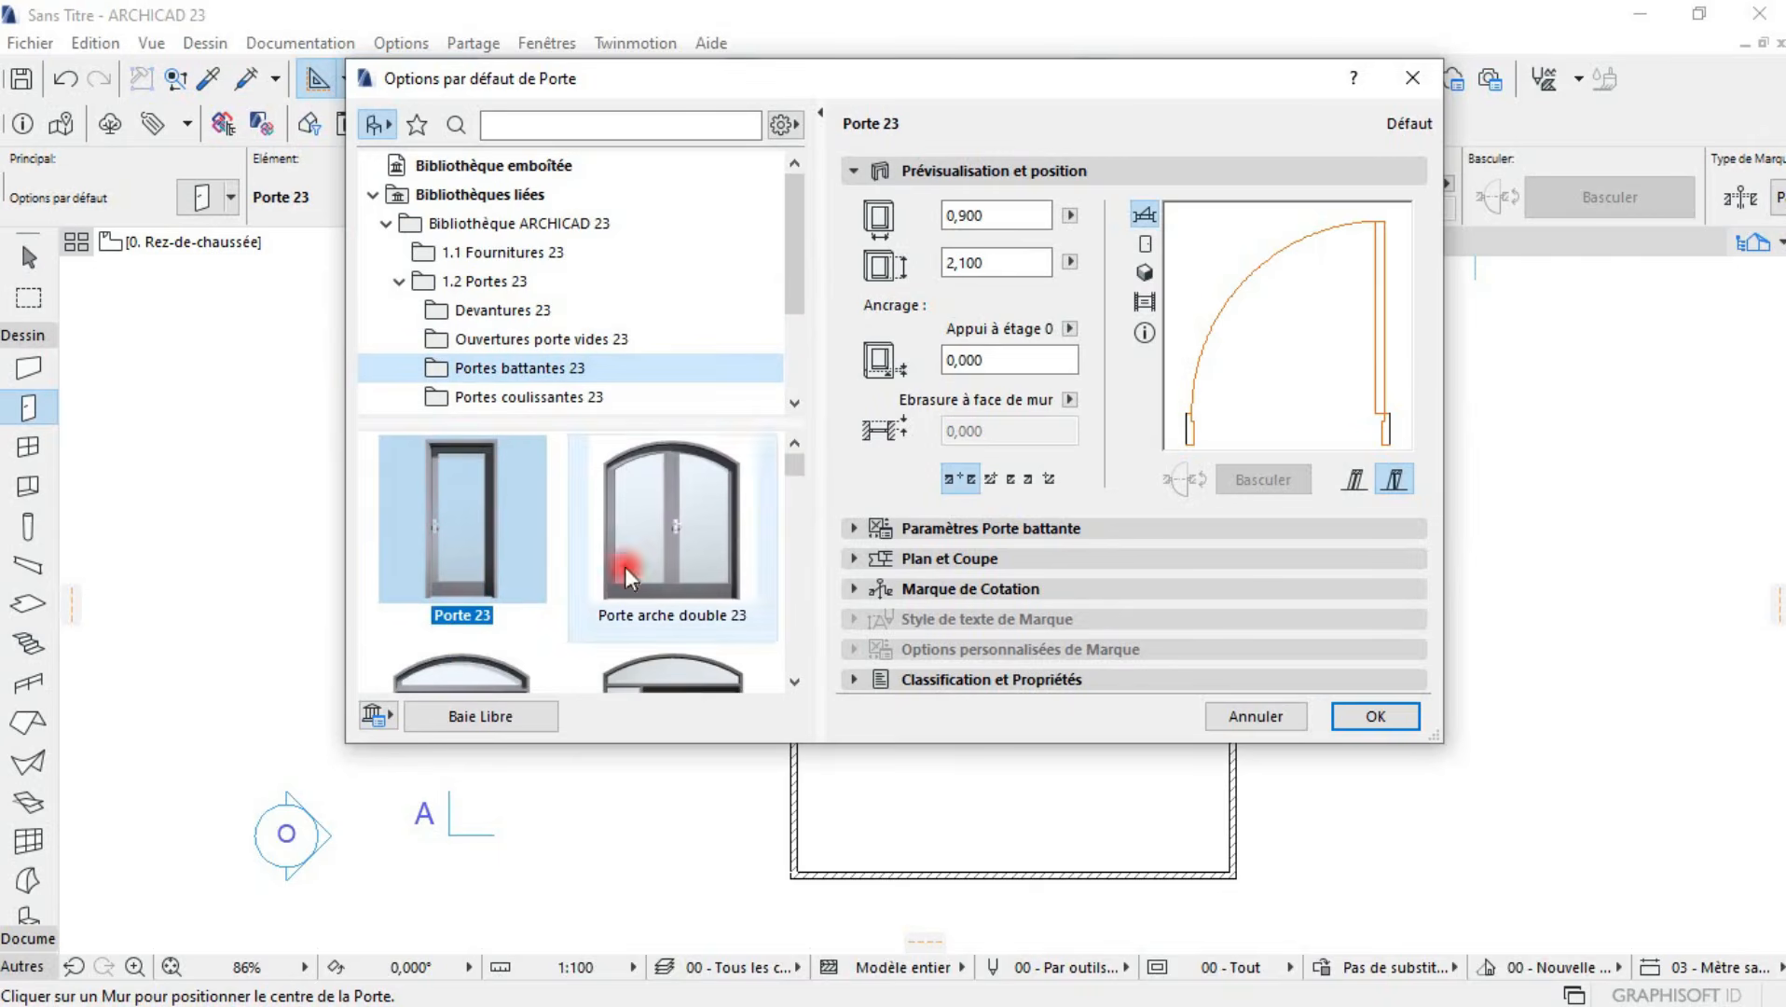
pyautogui.click(1001, 216)
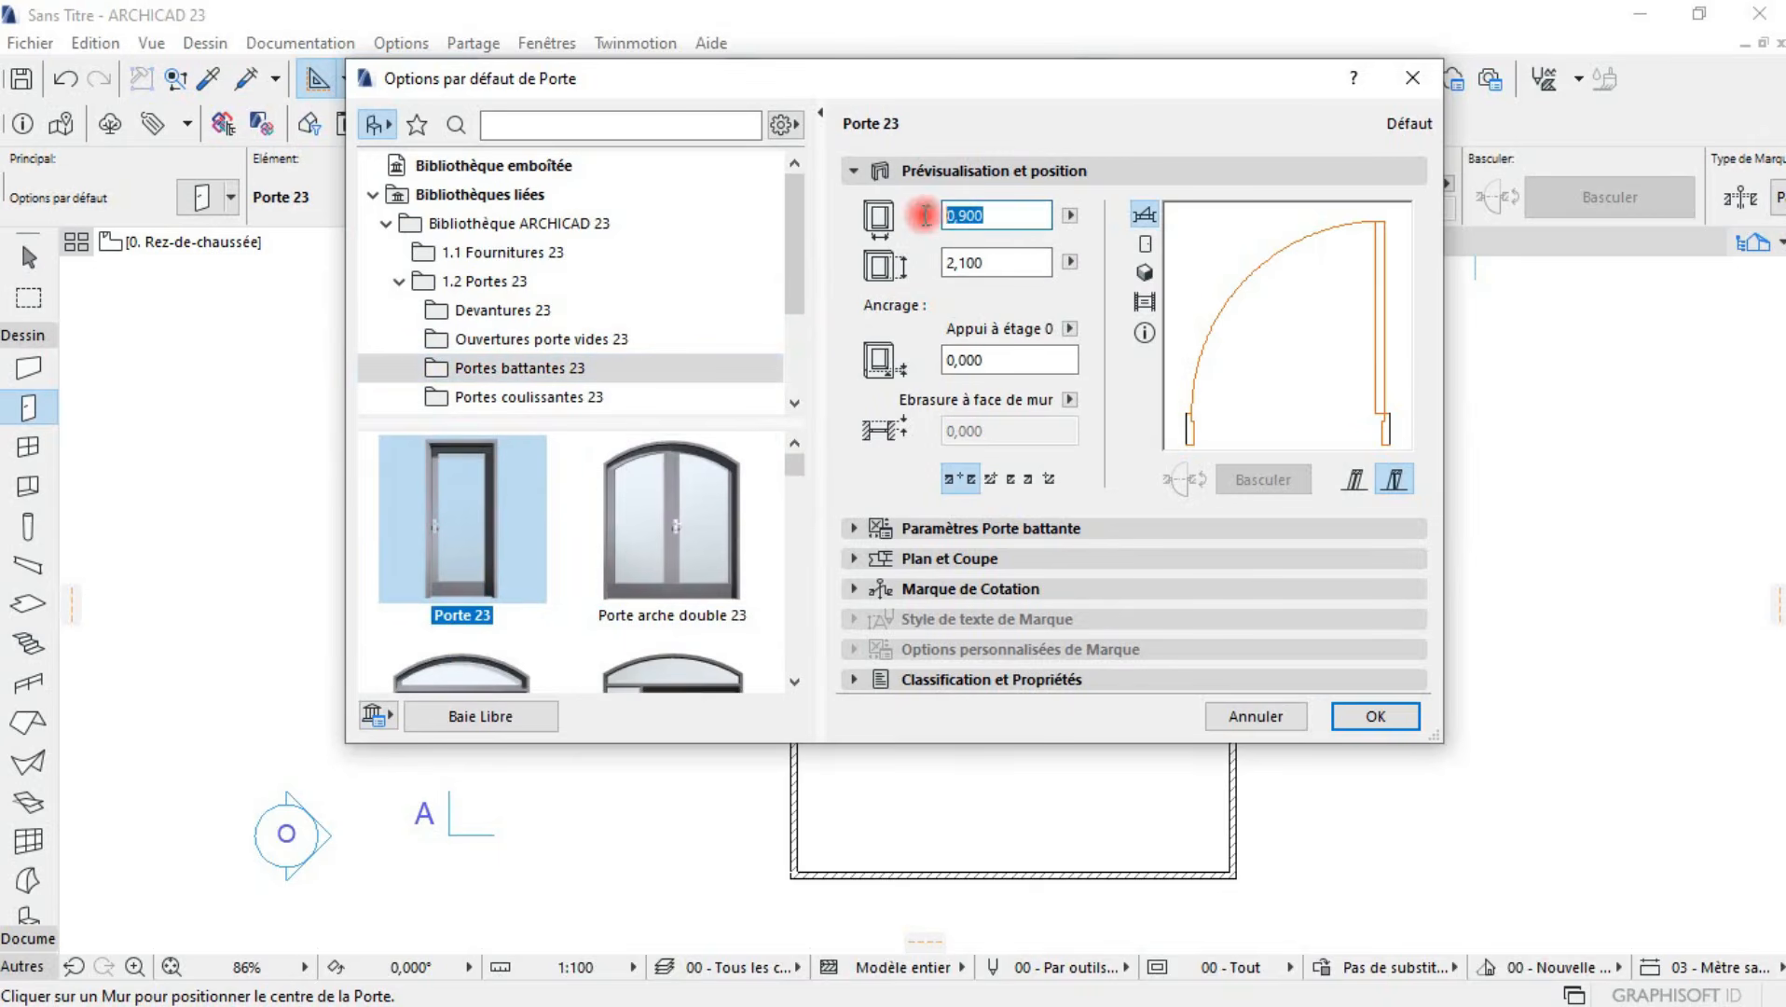
pyautogui.click(1001, 262)
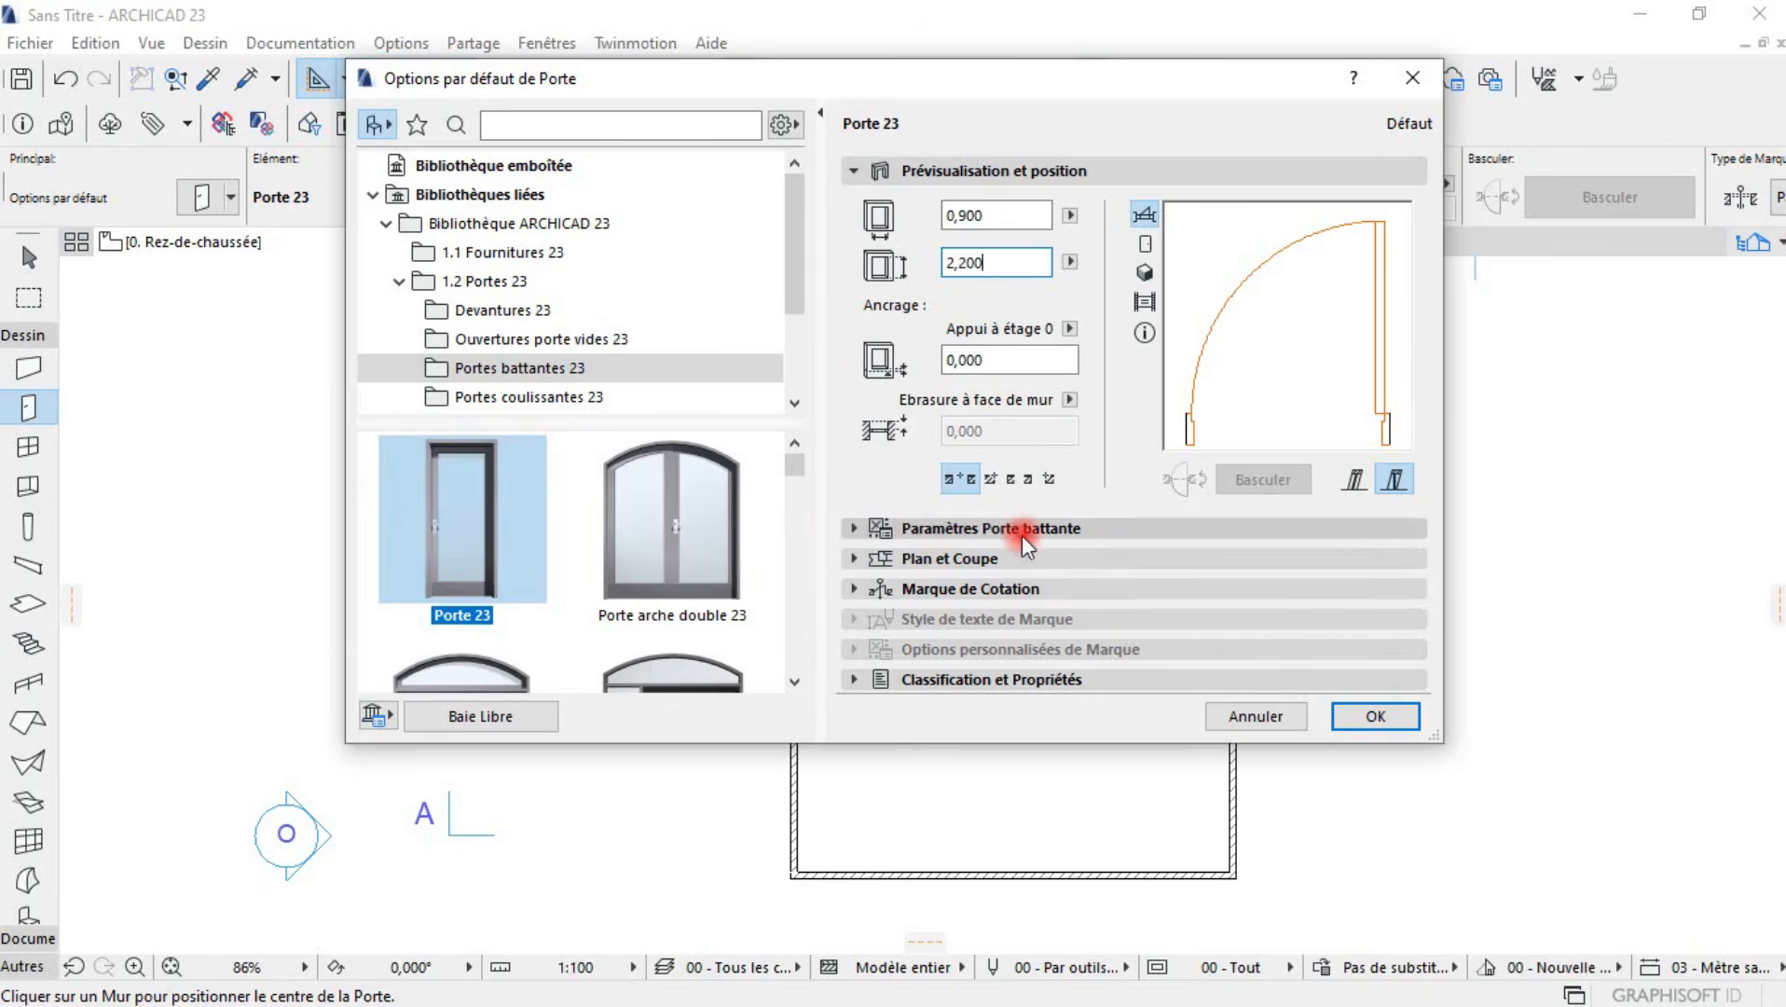
# - Browse the door leaf styles in the hinged door parameters and set the leaf to Style 15
pyautogui.click(856, 530)
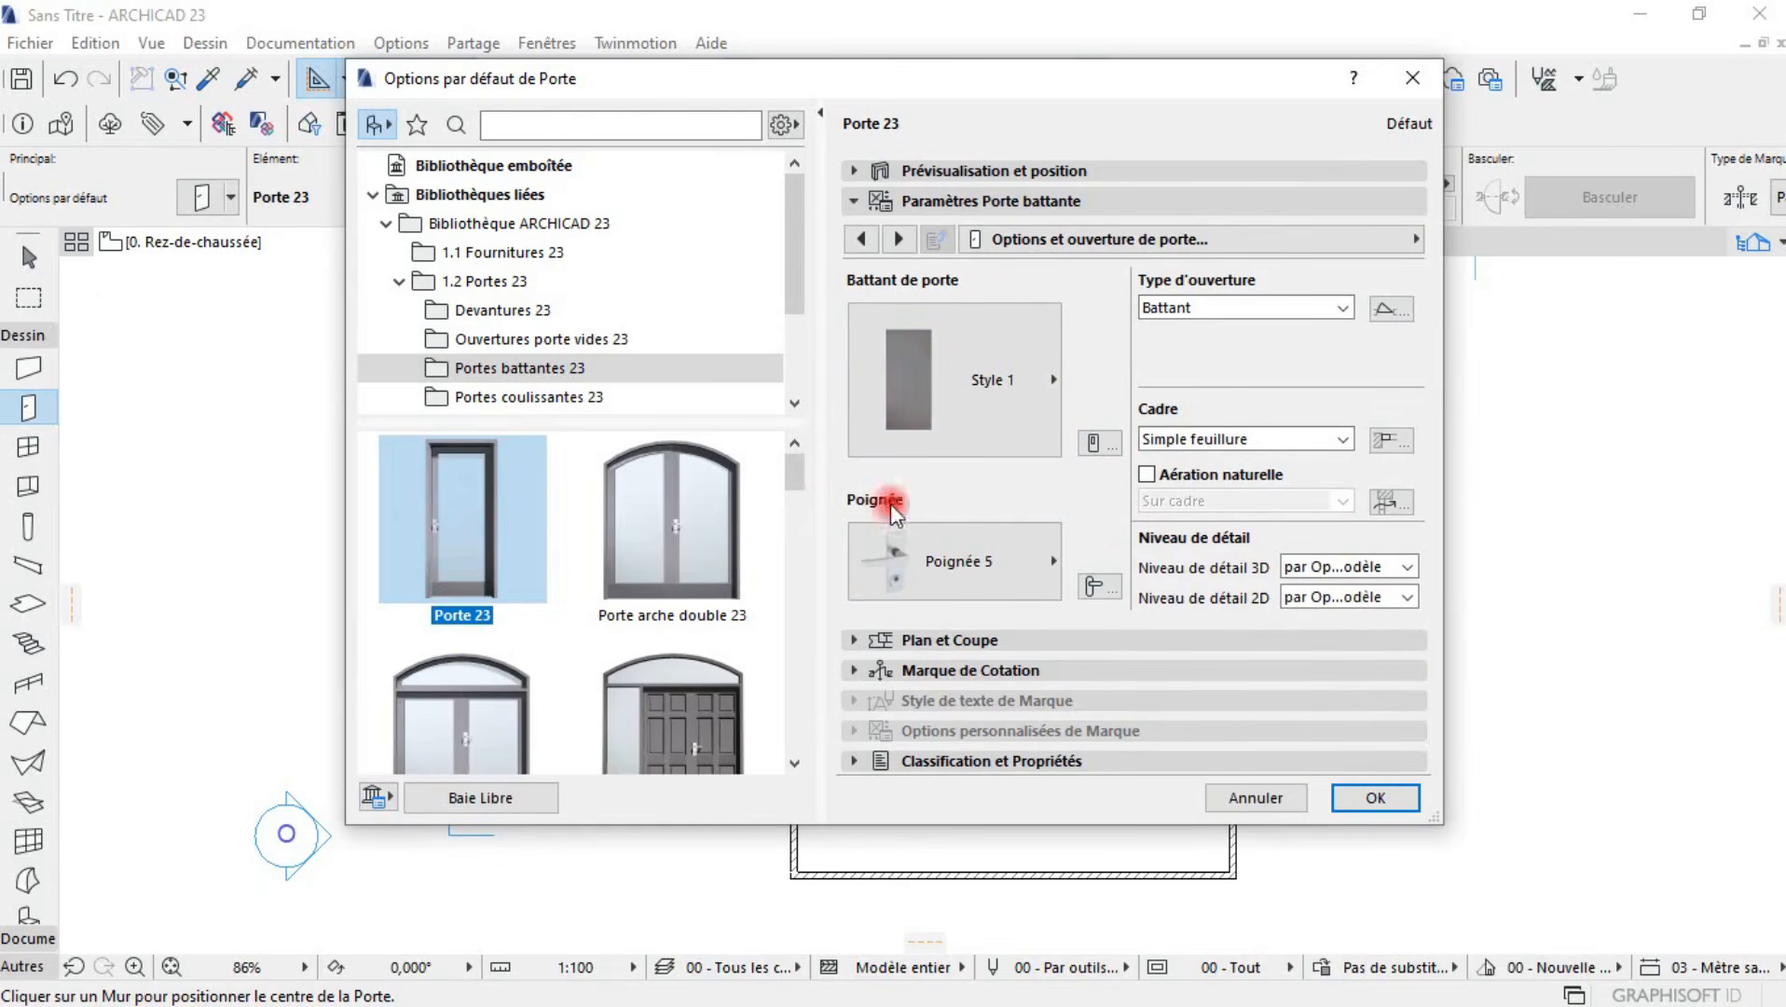
pyautogui.click(1007, 409)
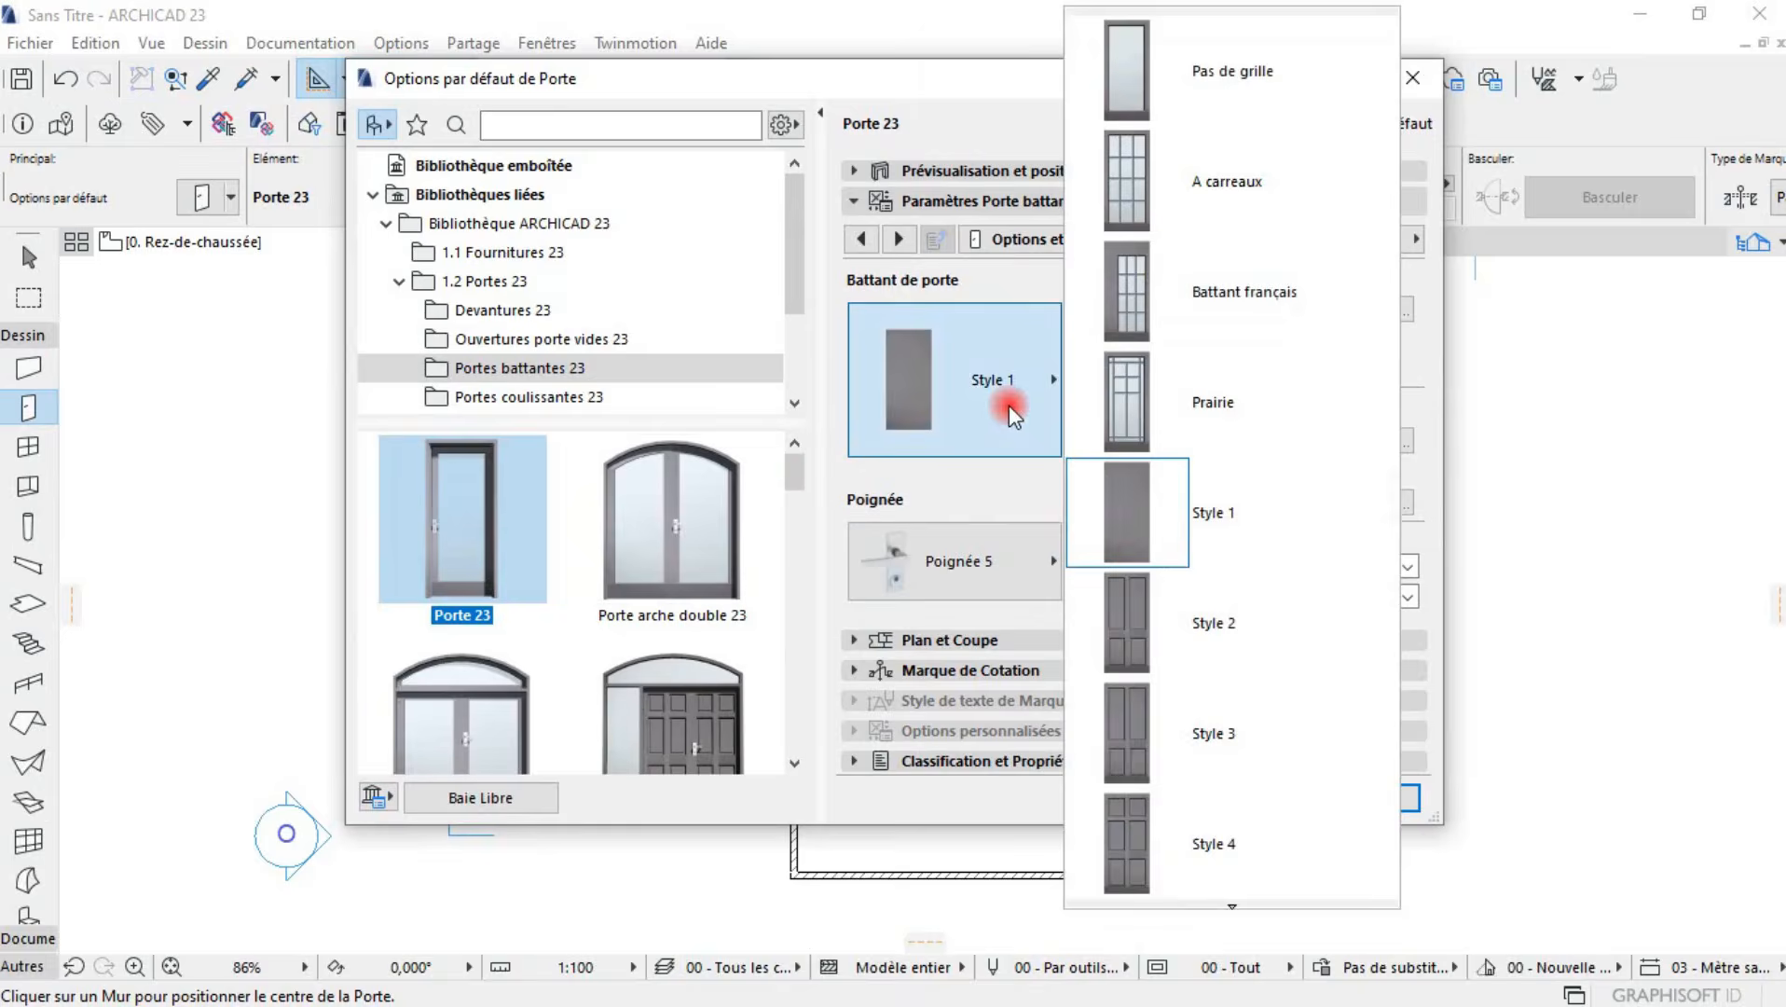
pyautogui.scroll(-3, 1202, 513)
pyautogui.scroll(-17, 1205, 515)
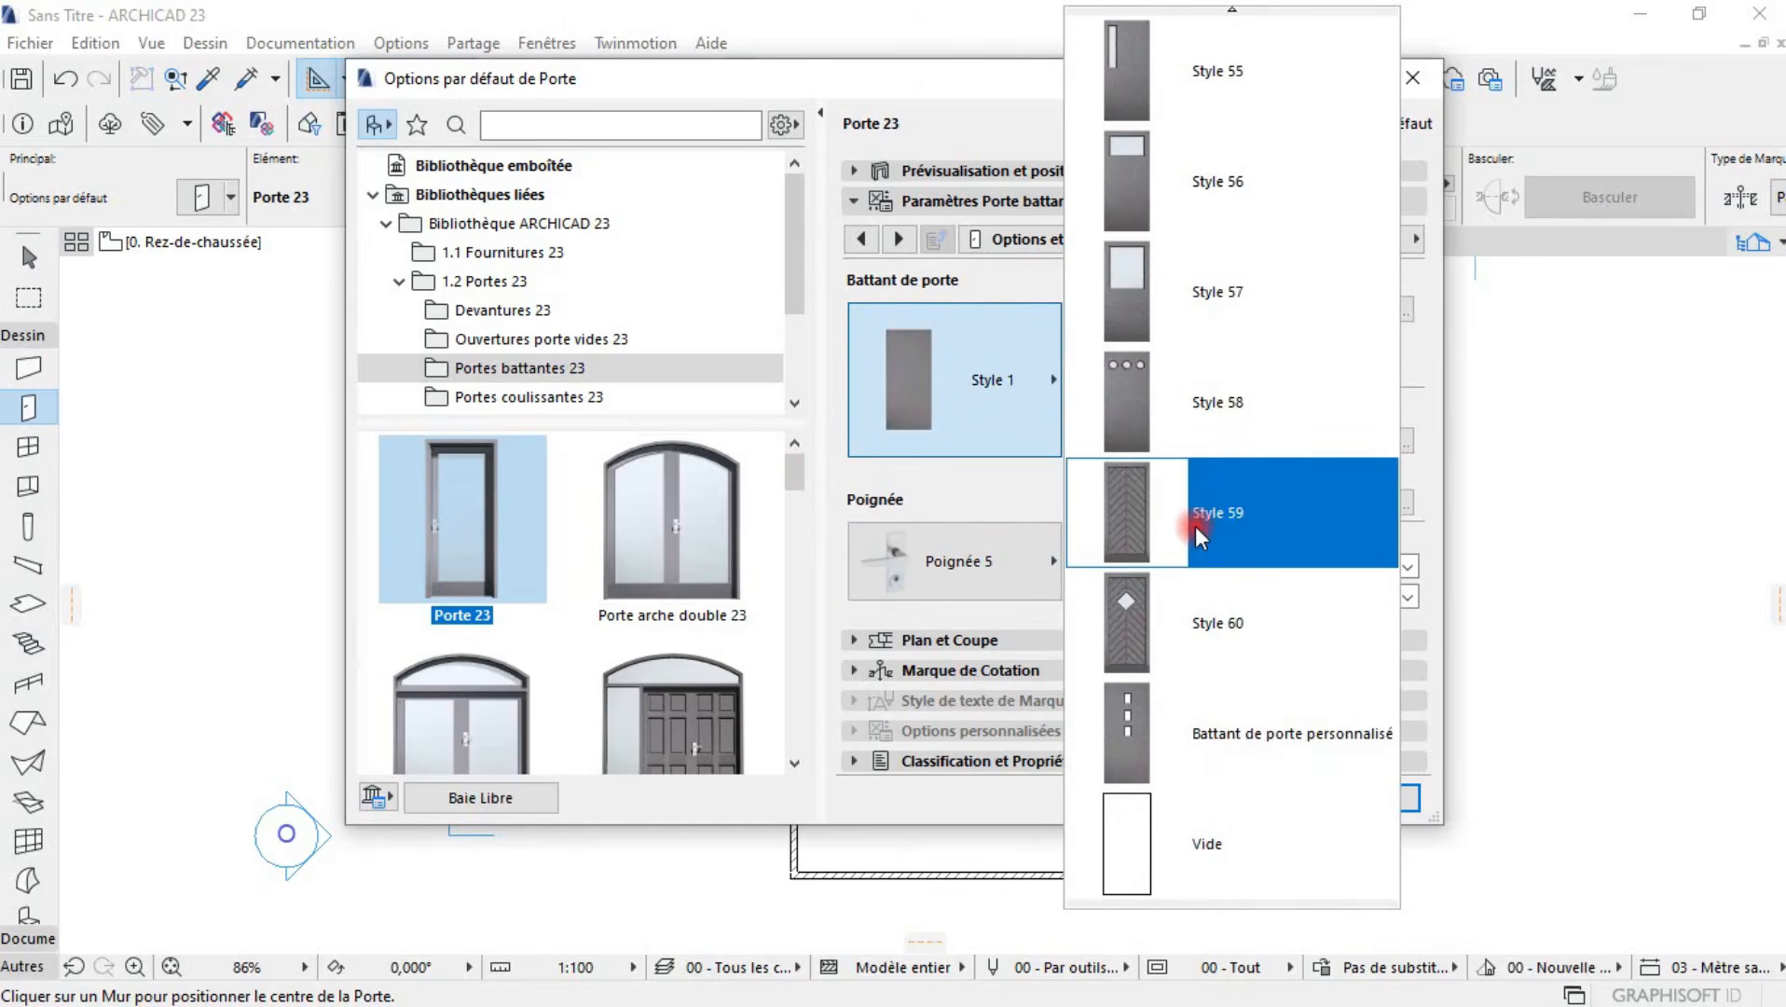
pyautogui.scroll(7, 1193, 541)
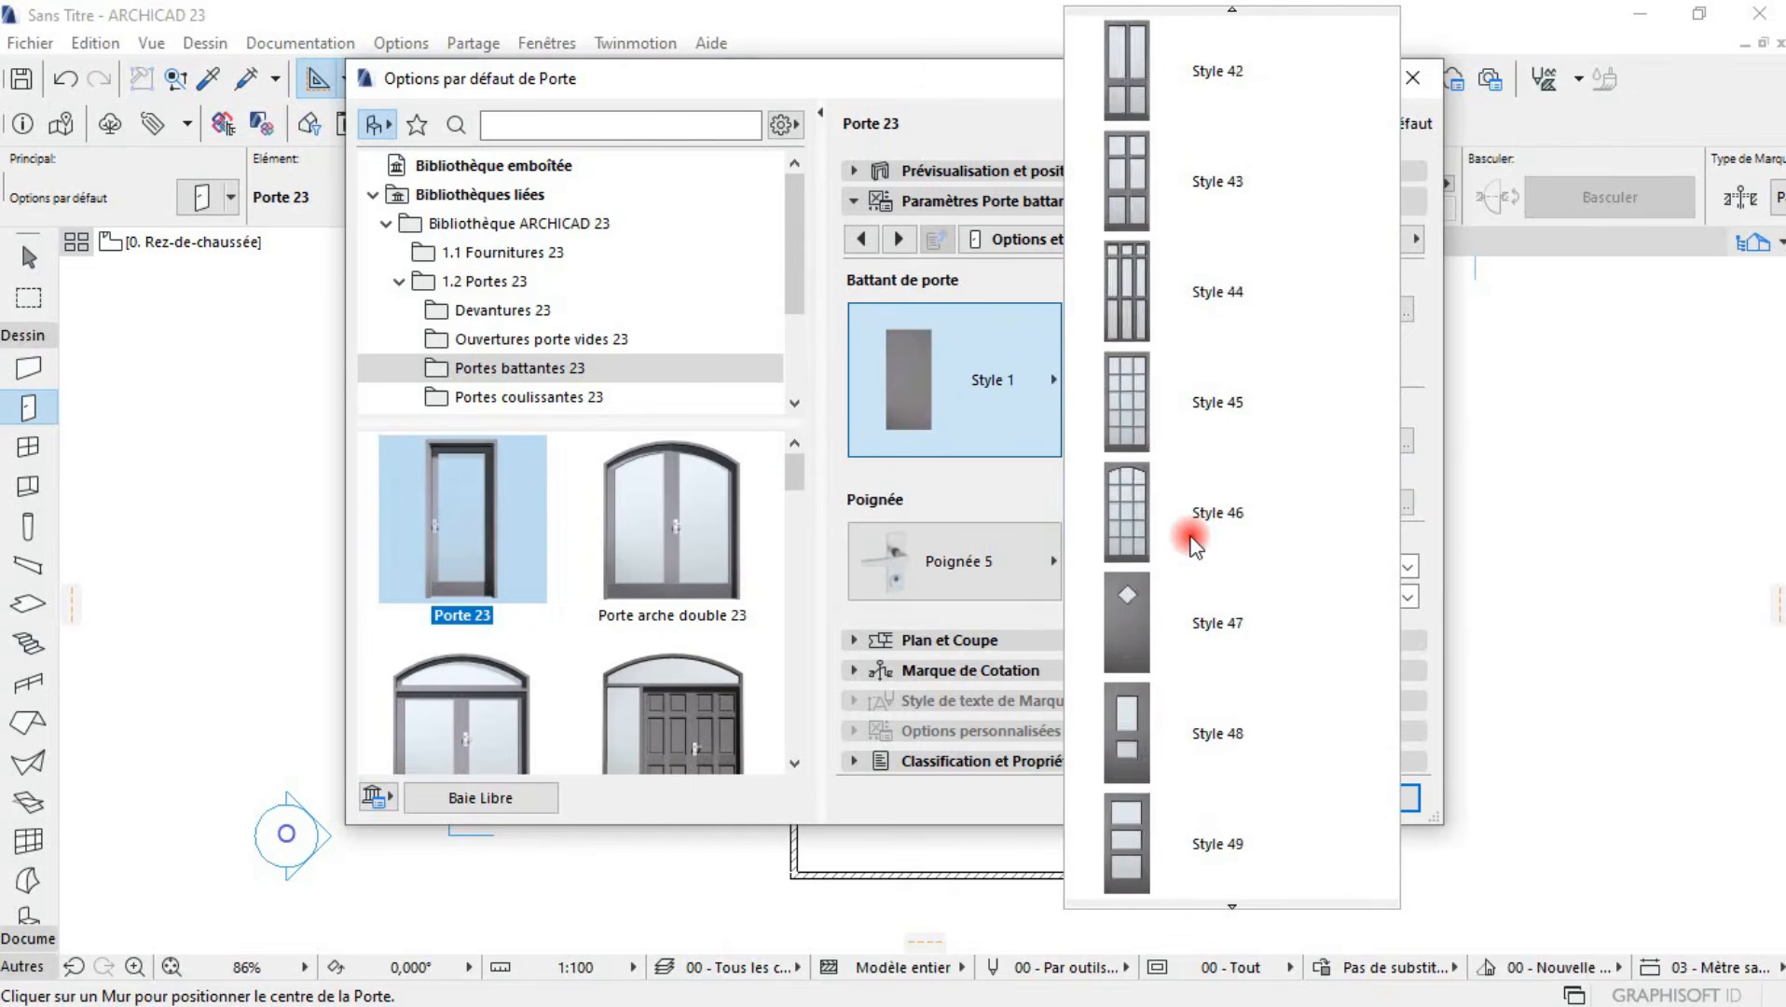
pyautogui.scroll(6, 1195, 548)
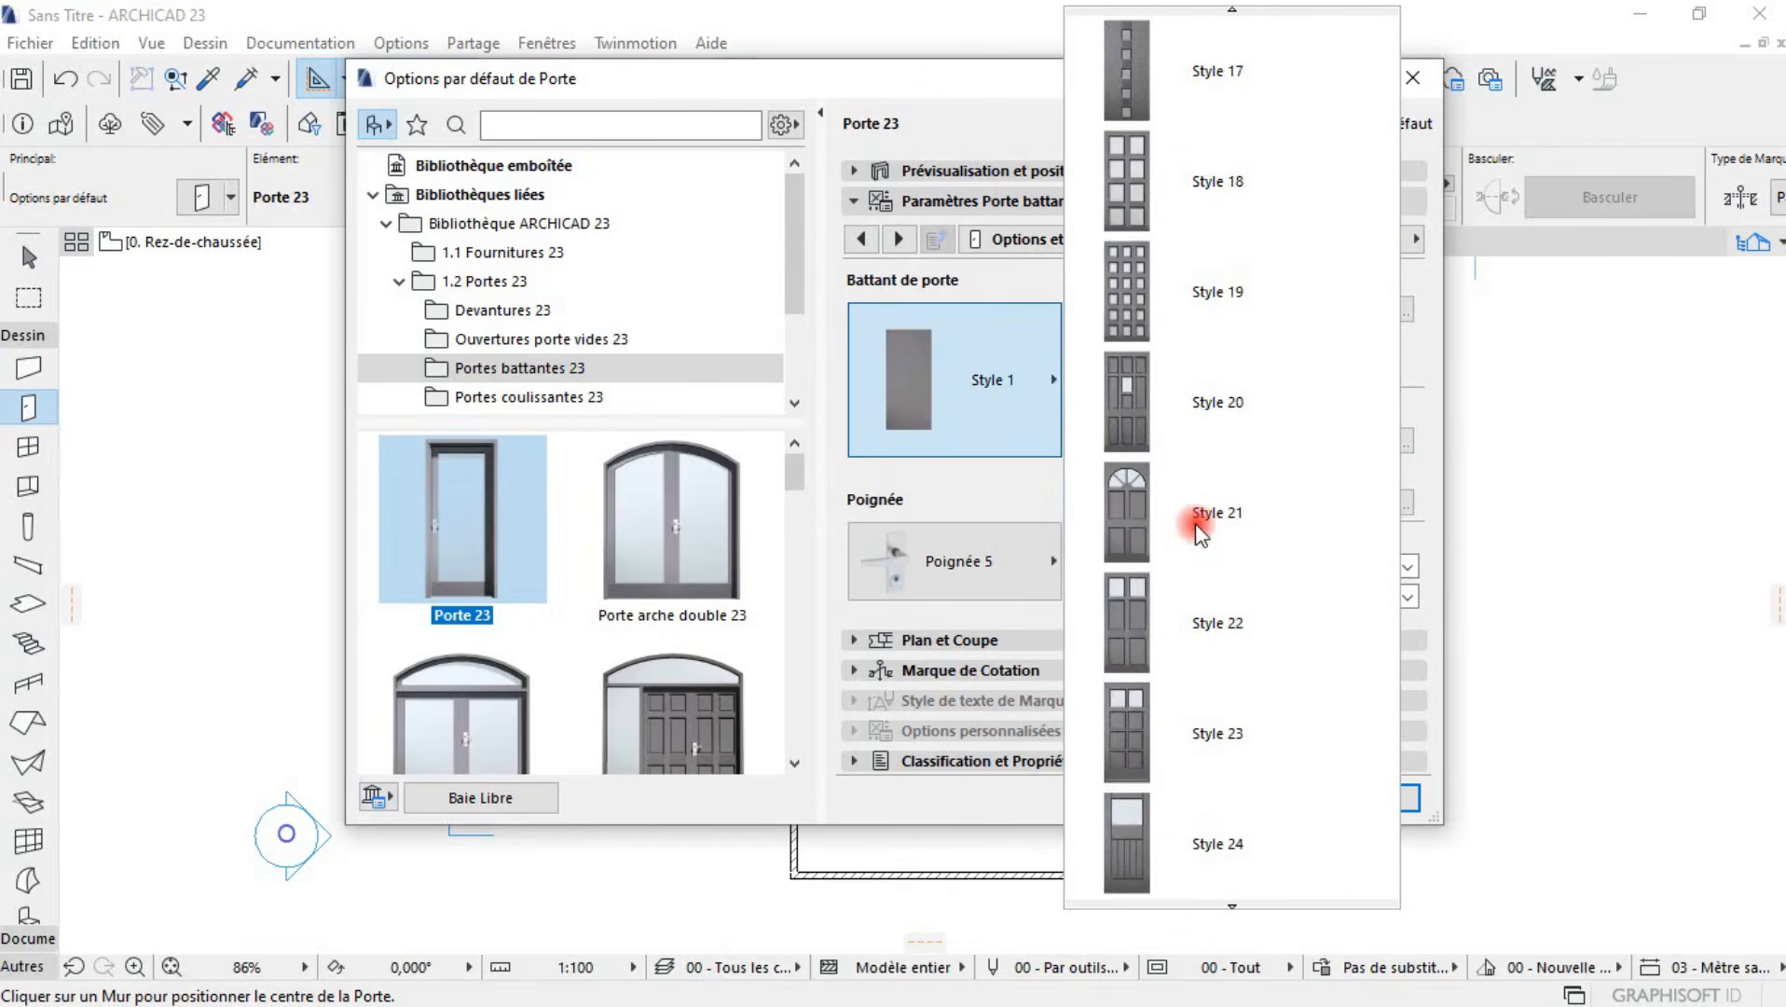
pyautogui.scroll(1, 1196, 522)
pyautogui.click(1170, 285)
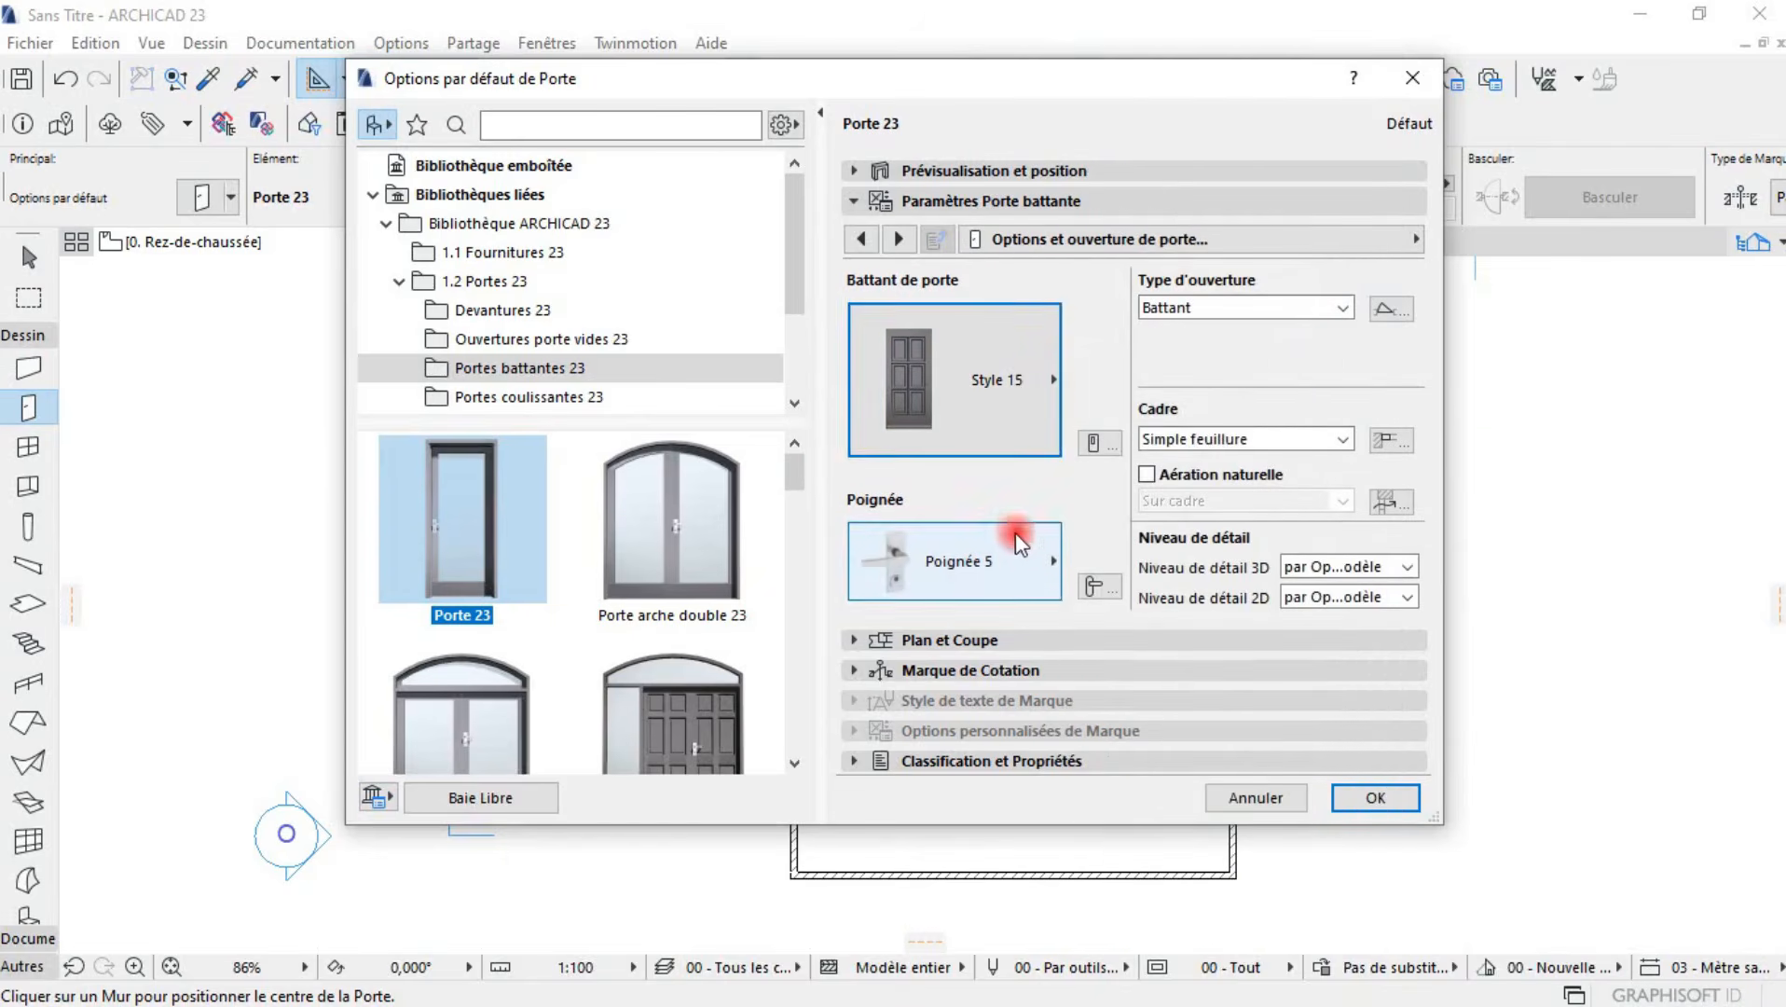
# - Set the door handle to Poignée 8
pyautogui.click(1030, 564)
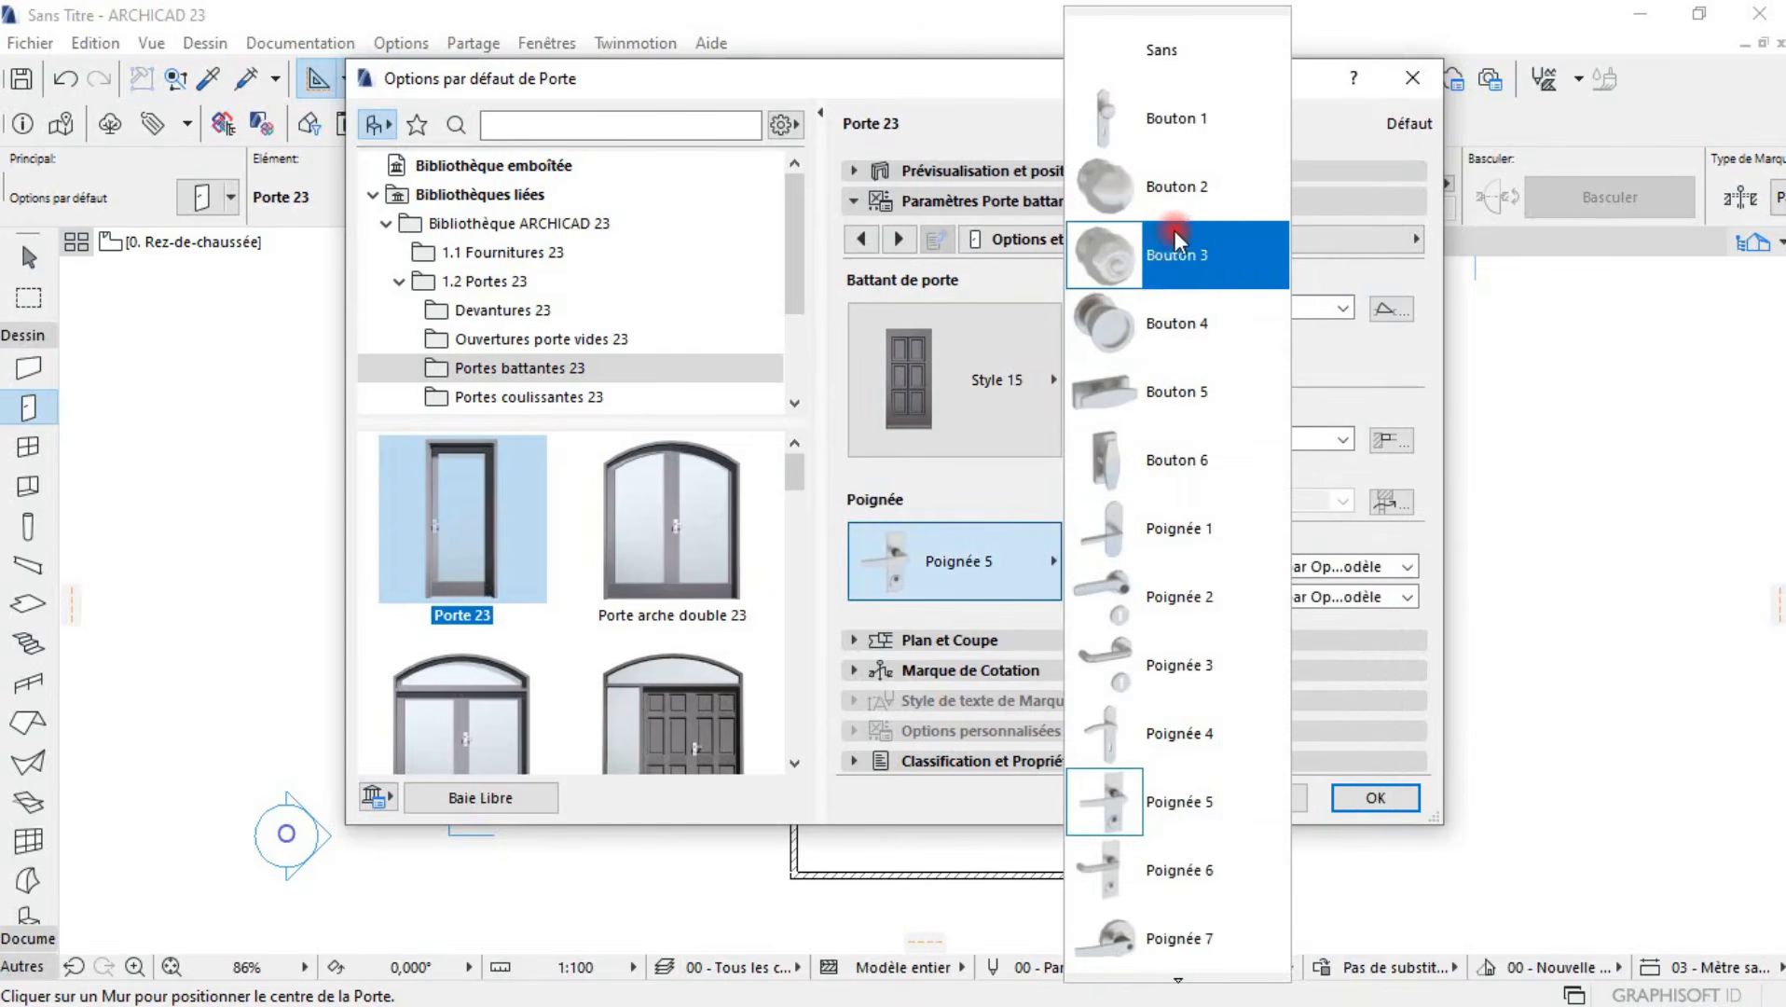
pyautogui.scroll(-1, 1231, 140)
pyautogui.scroll(-2, 1240, 149)
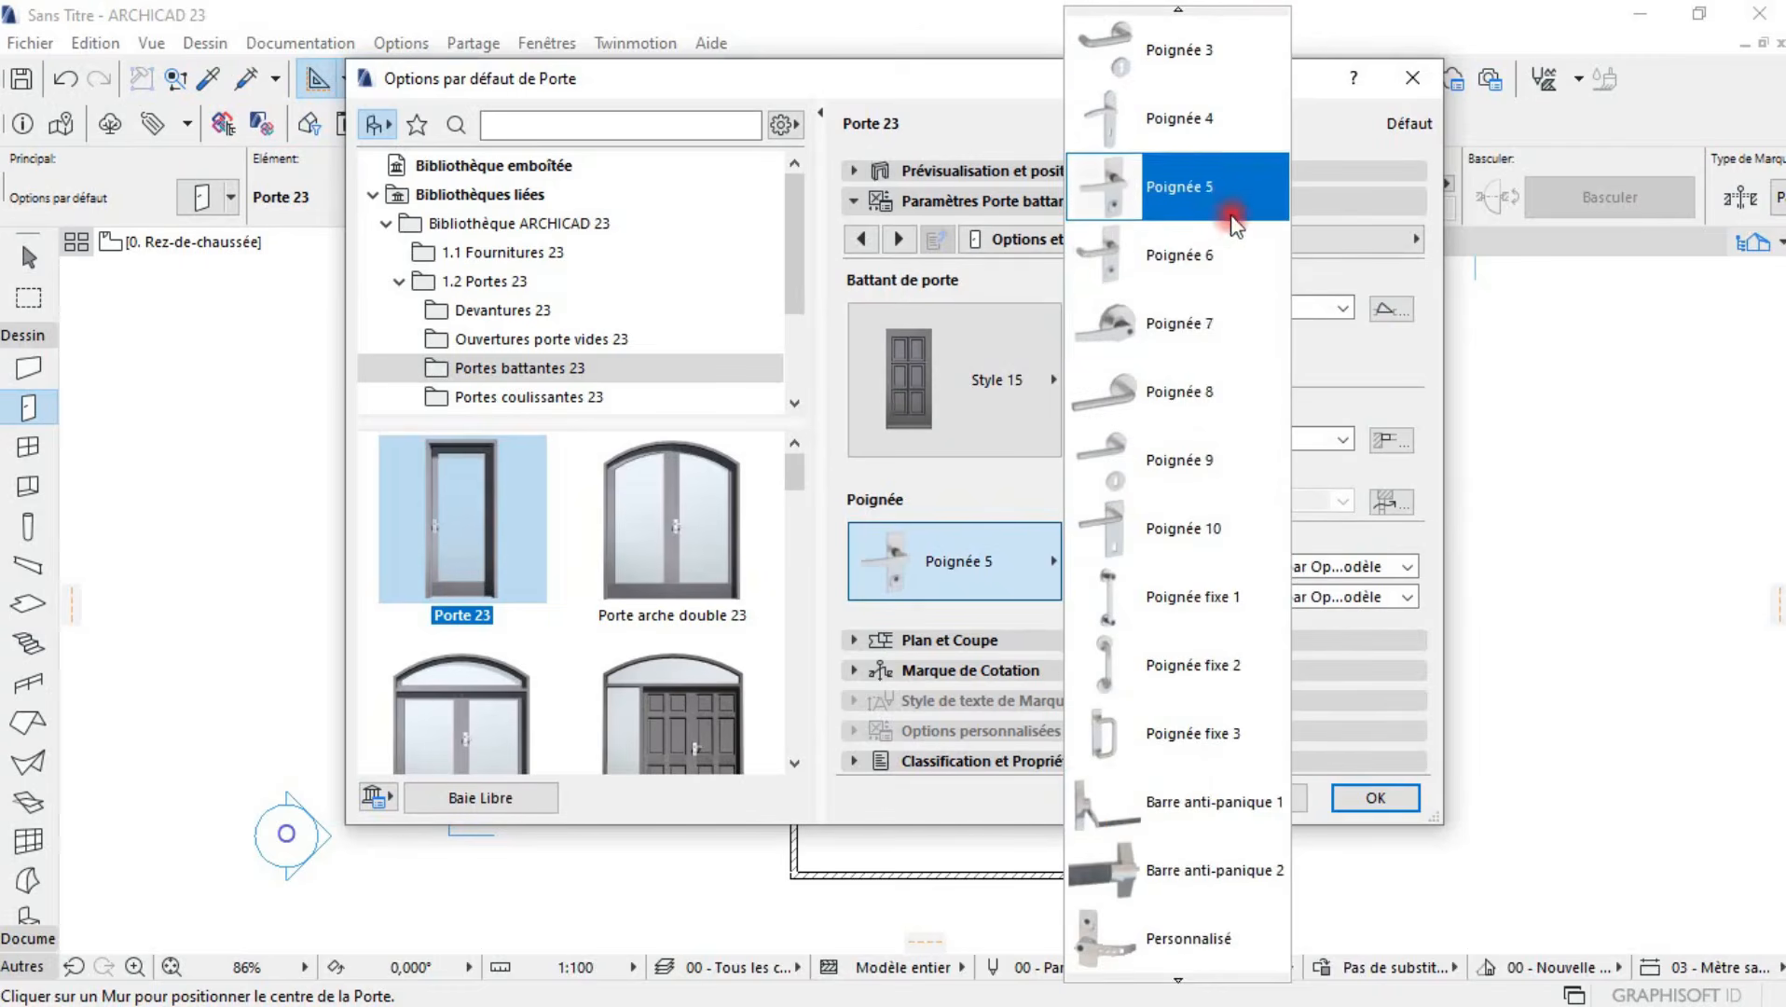
pyautogui.click(1148, 392)
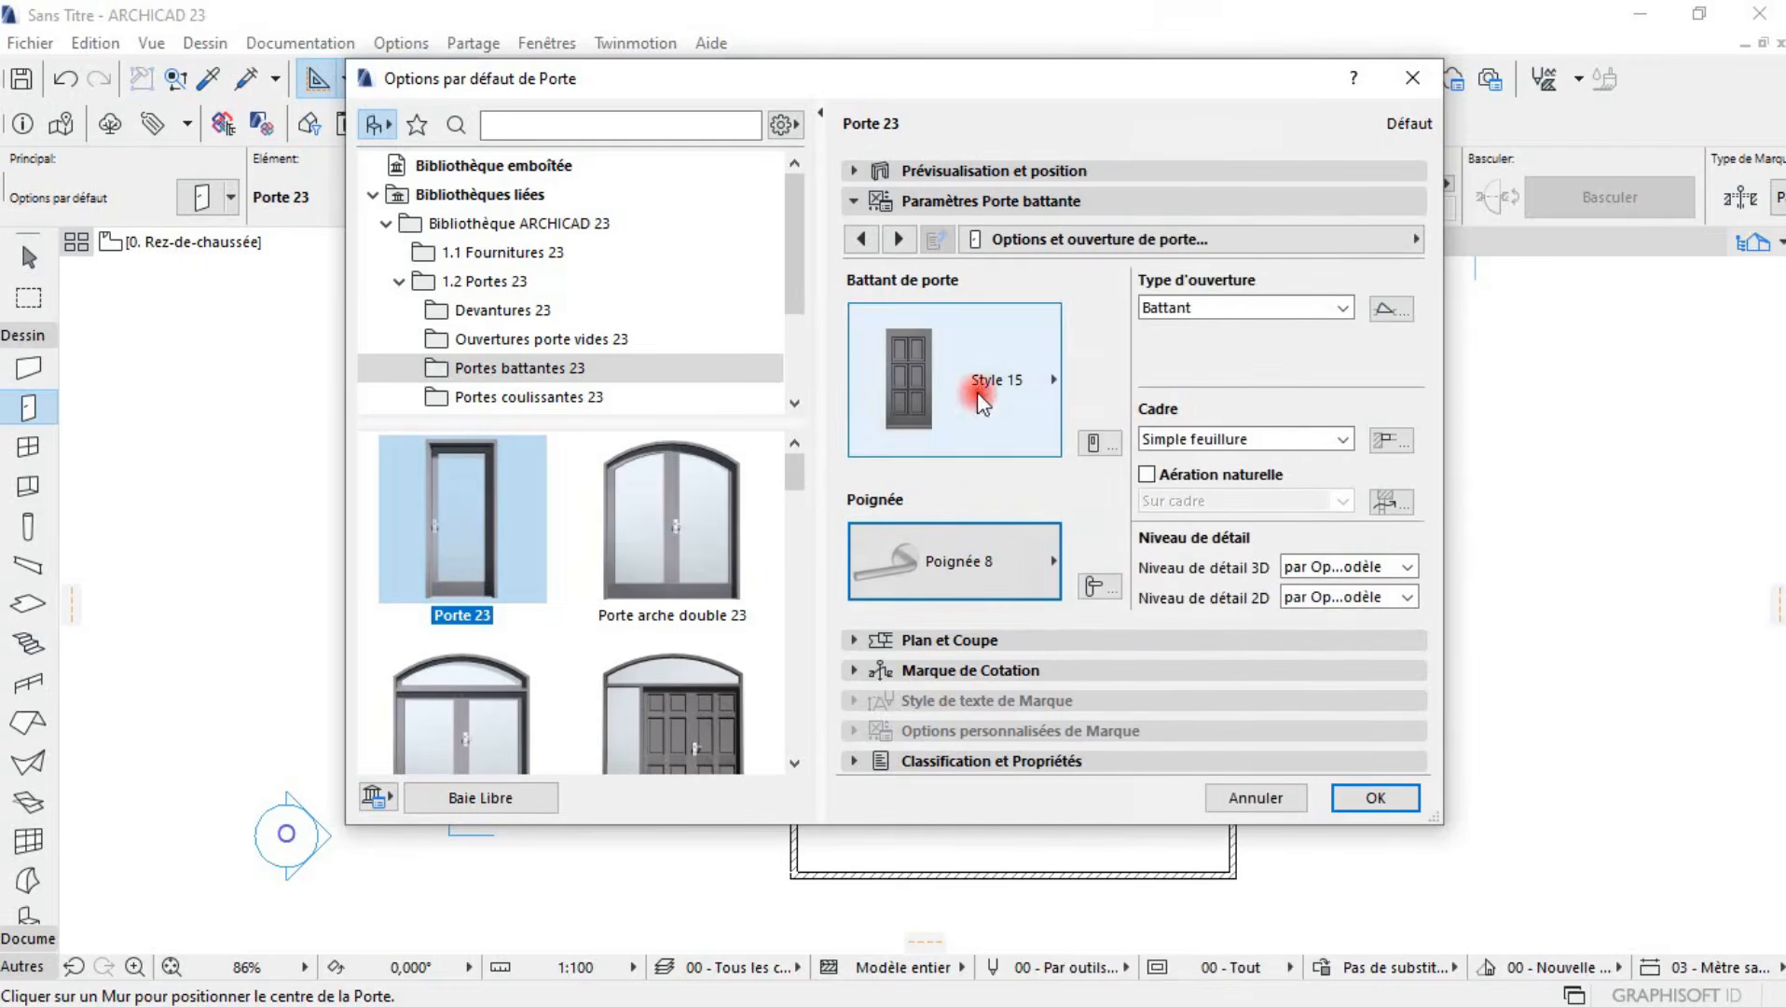
# - Review the remaining hinged door parameter pages, from frame and leaf through opening angle, wall opening and lintel to model attributes
pyautogui.click(898, 240)
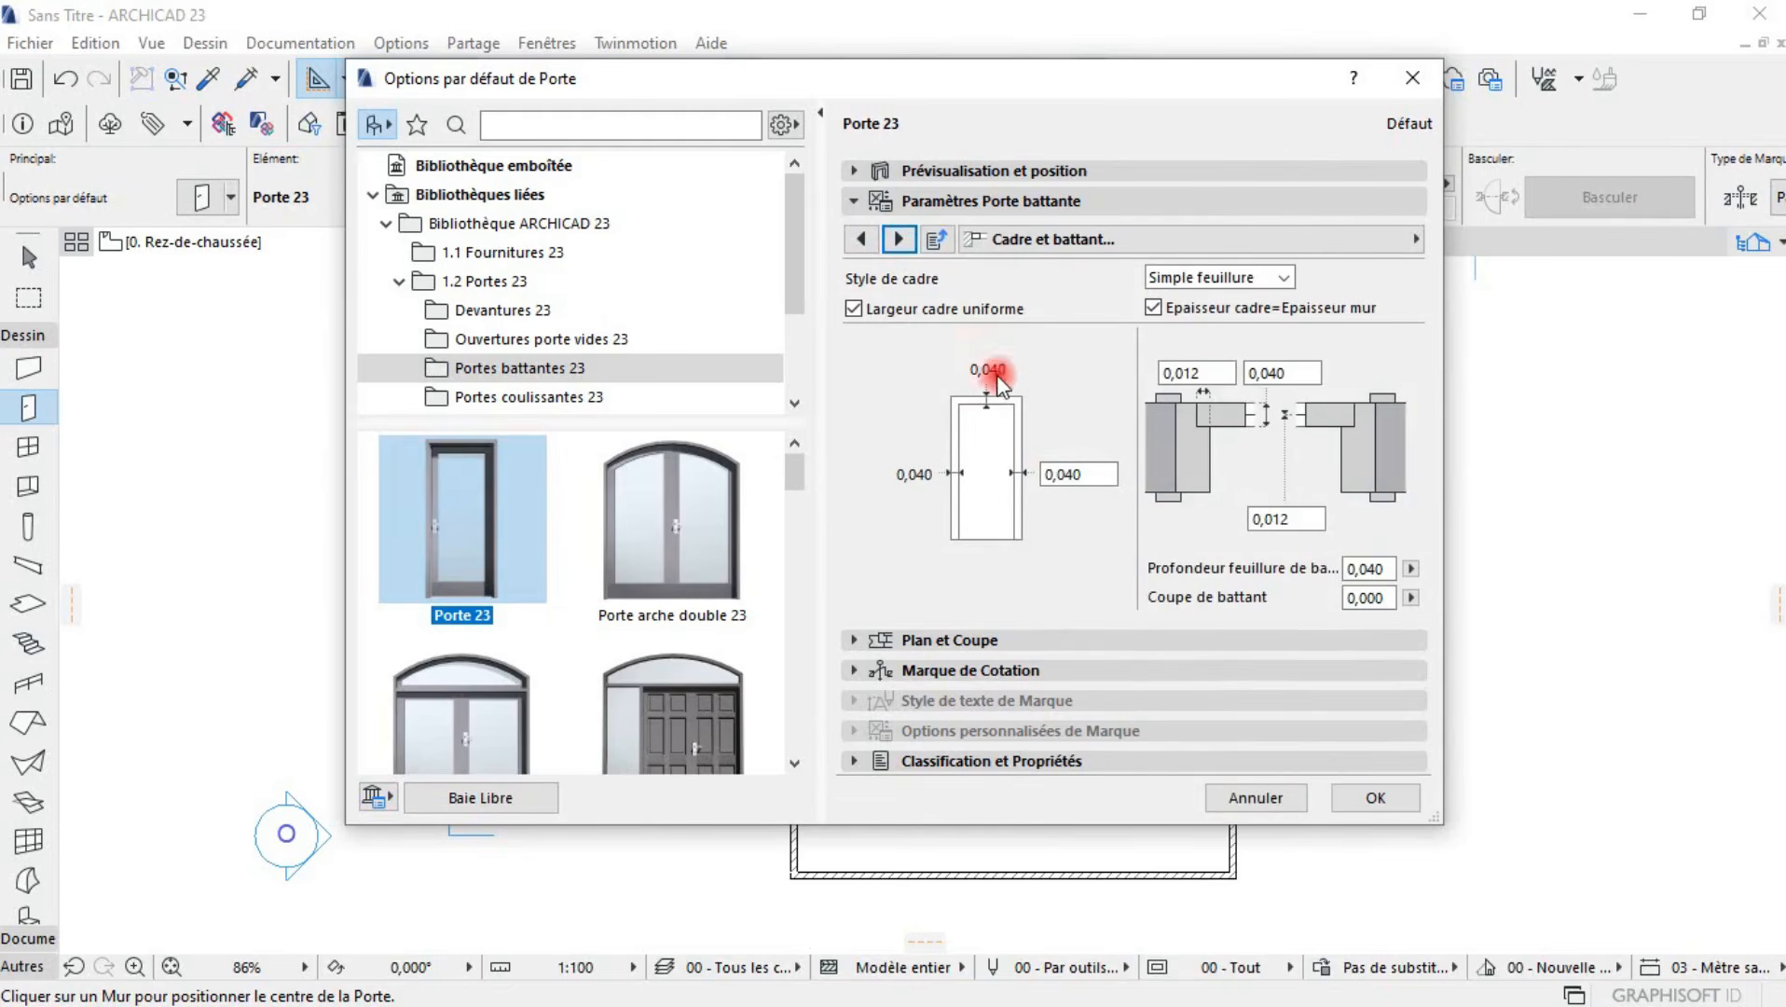
pyautogui.click(891, 234)
pyautogui.click(903, 234)
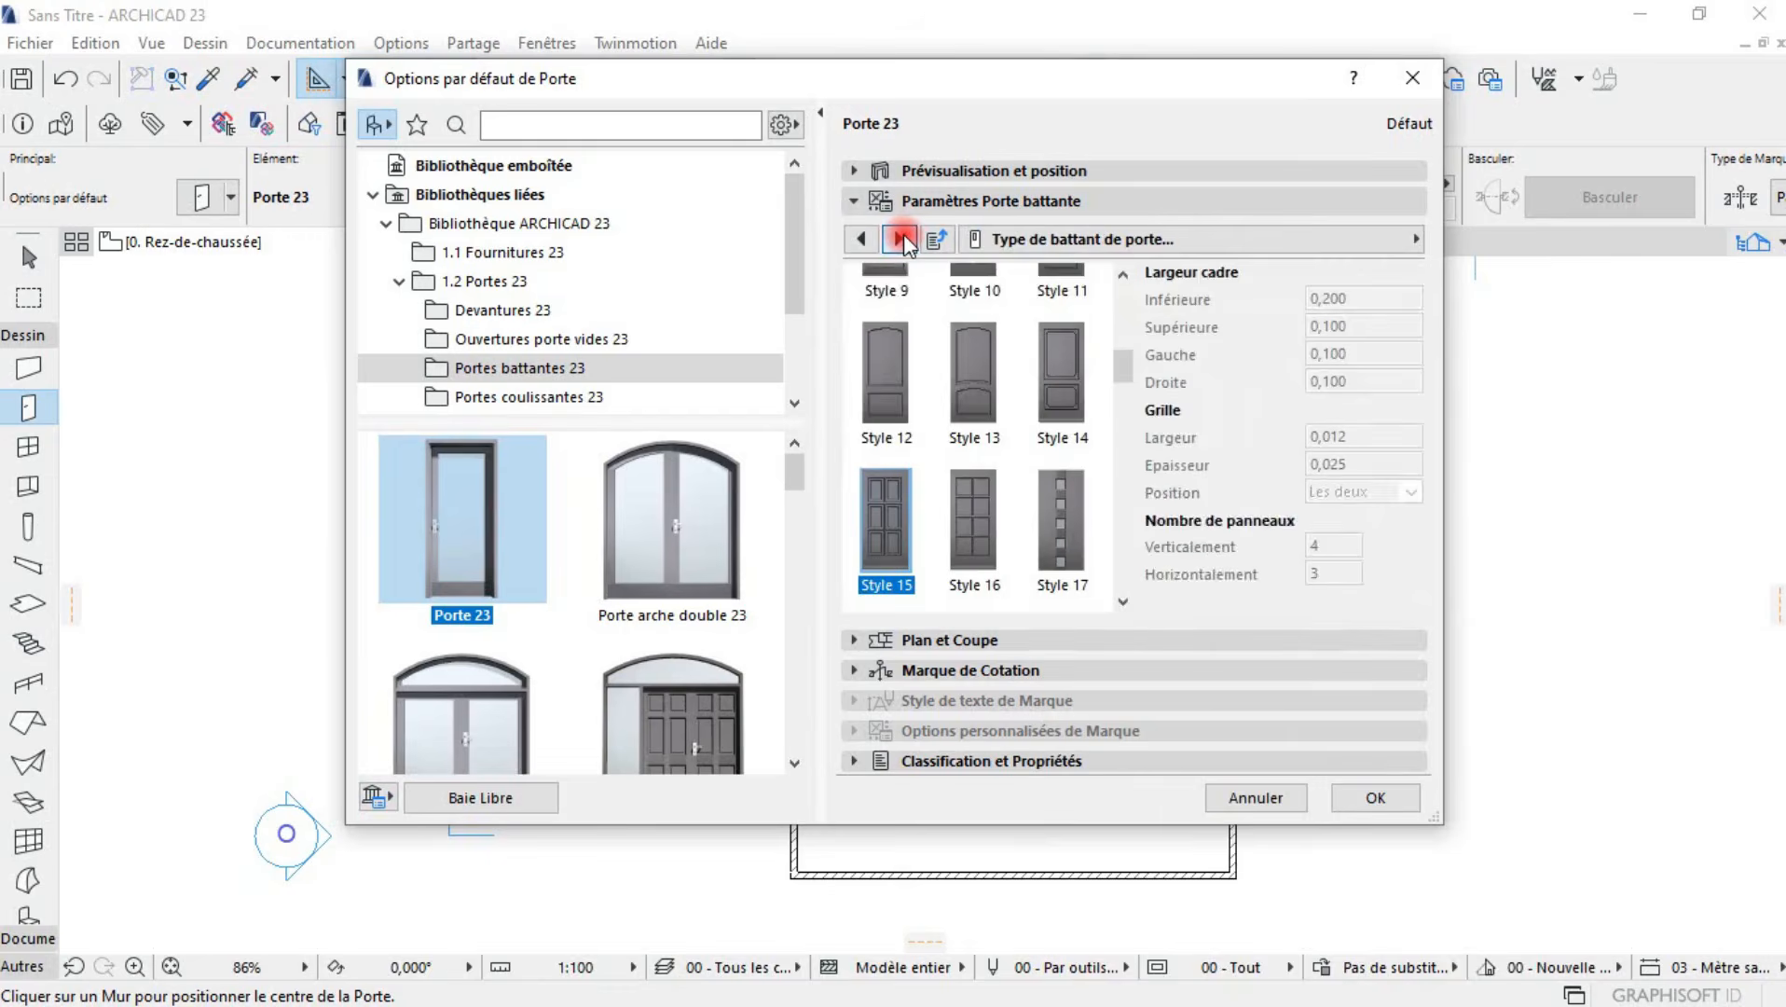
pyautogui.click(900, 238)
pyautogui.click(900, 240)
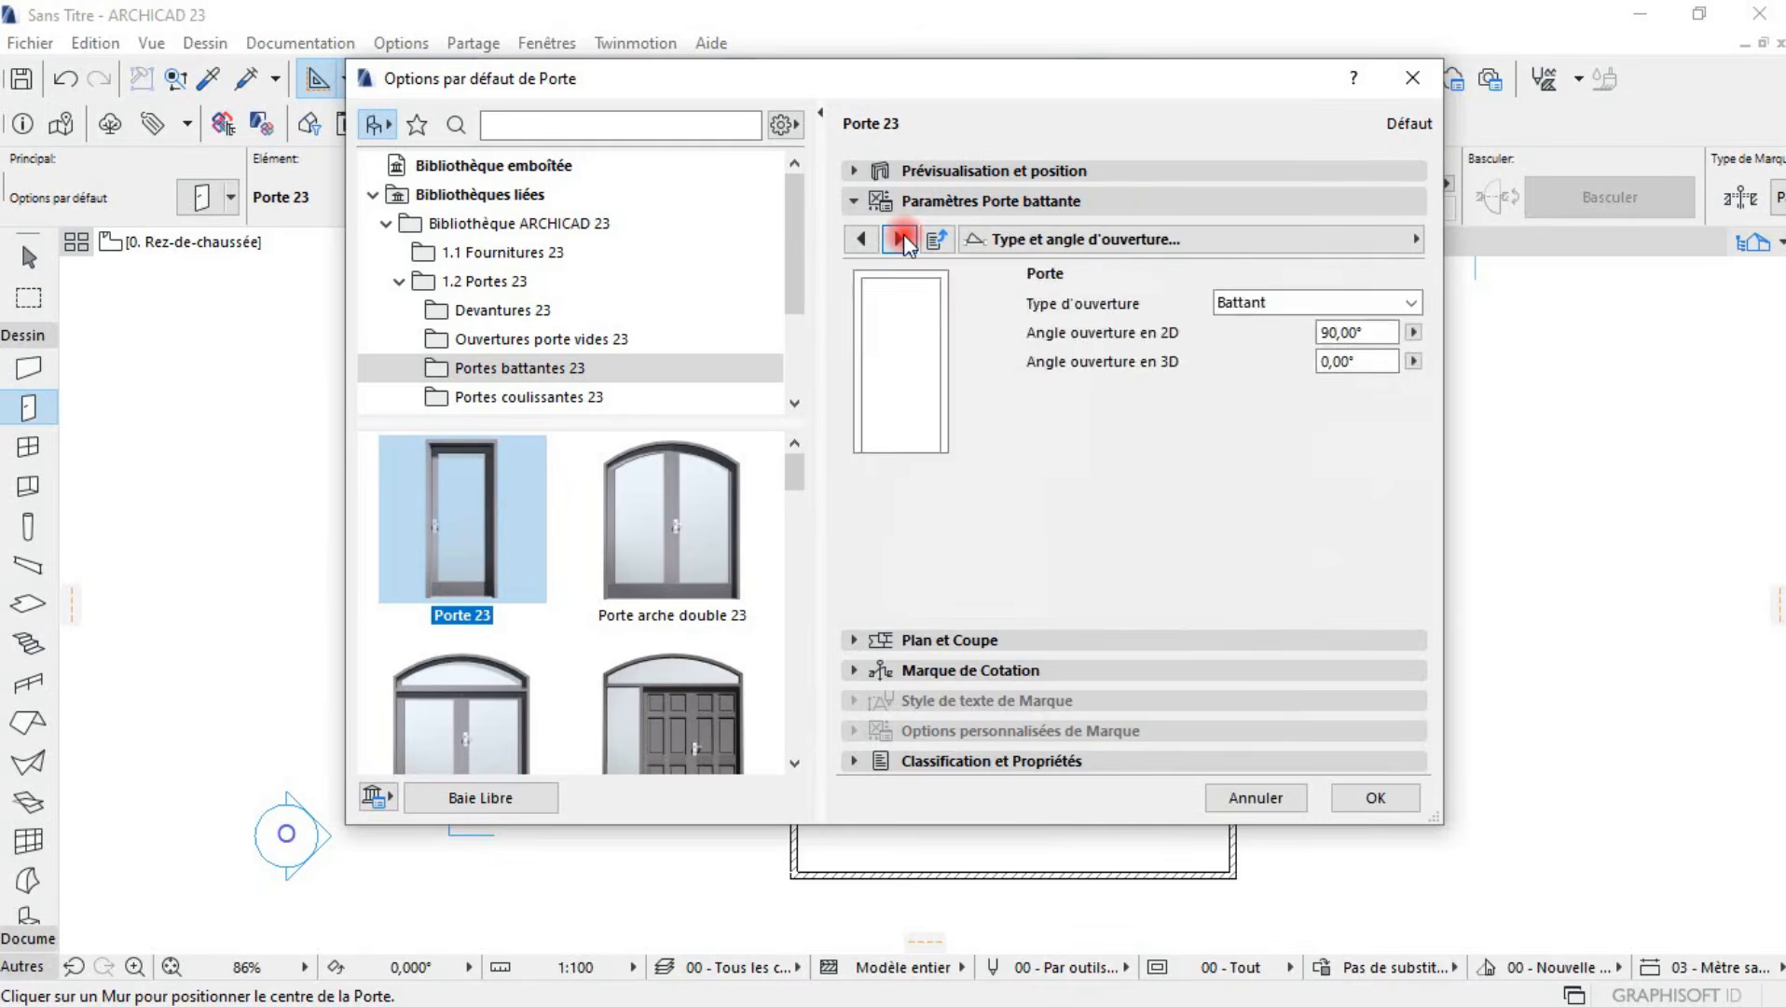
pyautogui.click(901, 236)
pyautogui.click(901, 236)
pyautogui.click(901, 236)
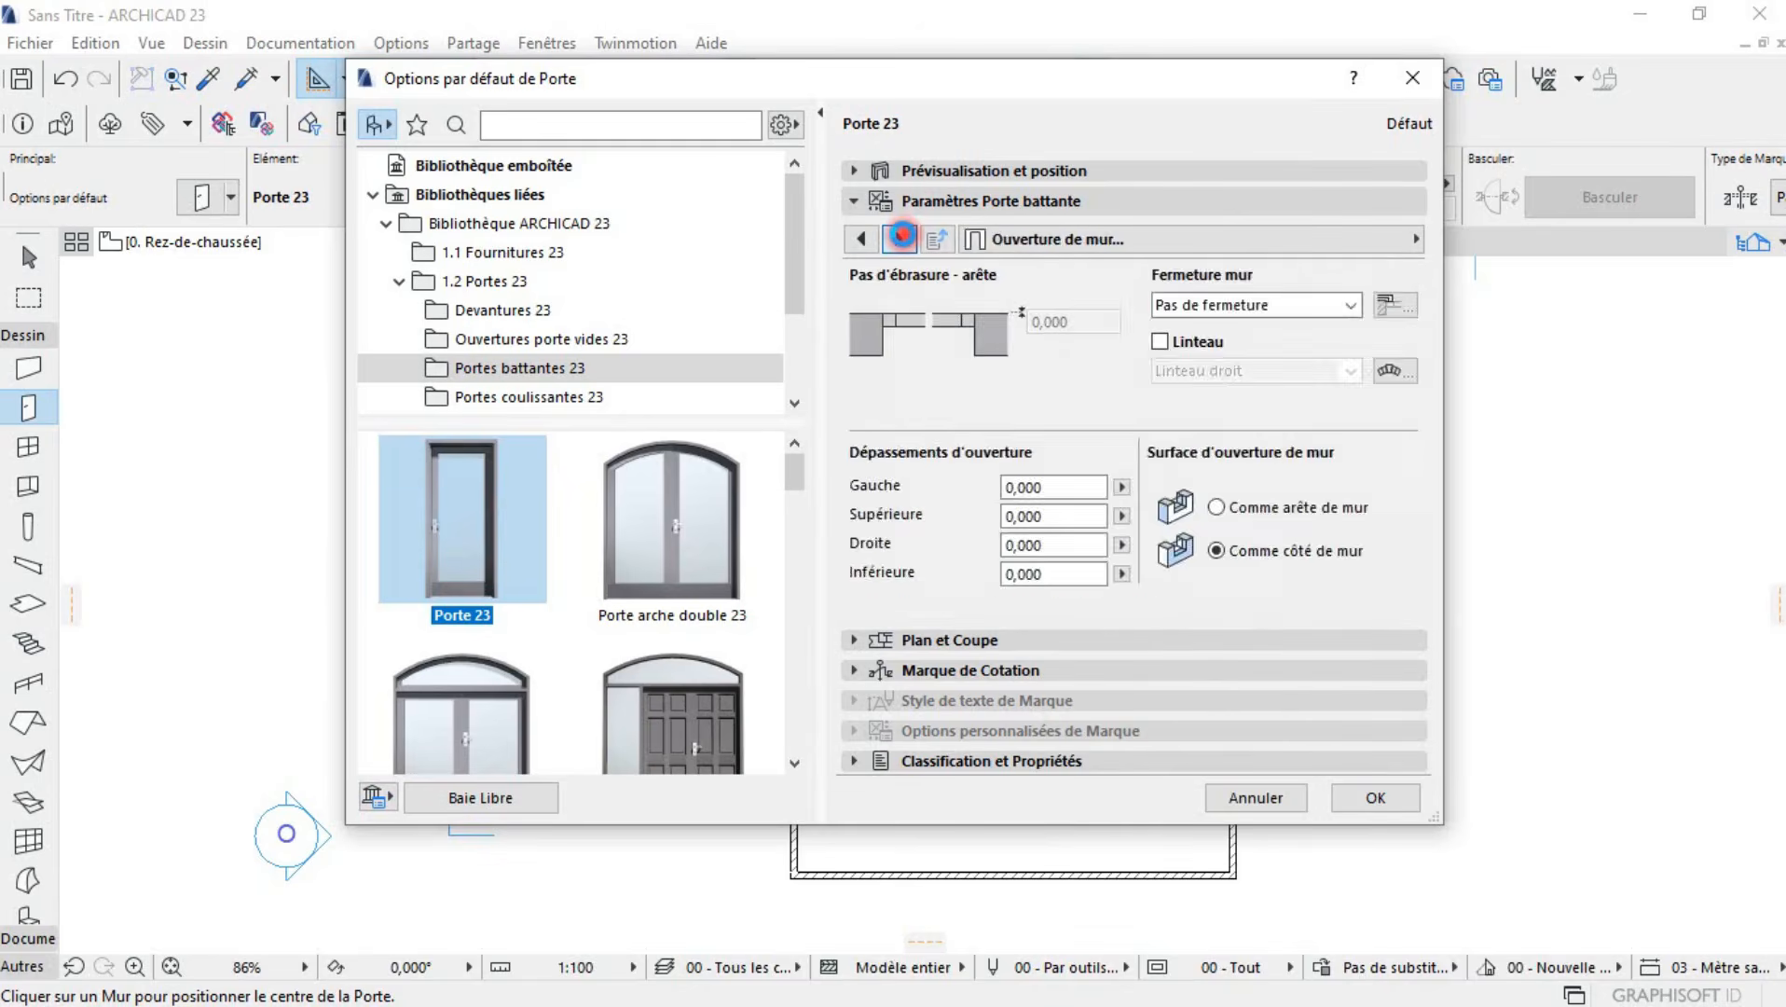
pyautogui.click(901, 236)
pyautogui.click(901, 236)
pyautogui.click(901, 235)
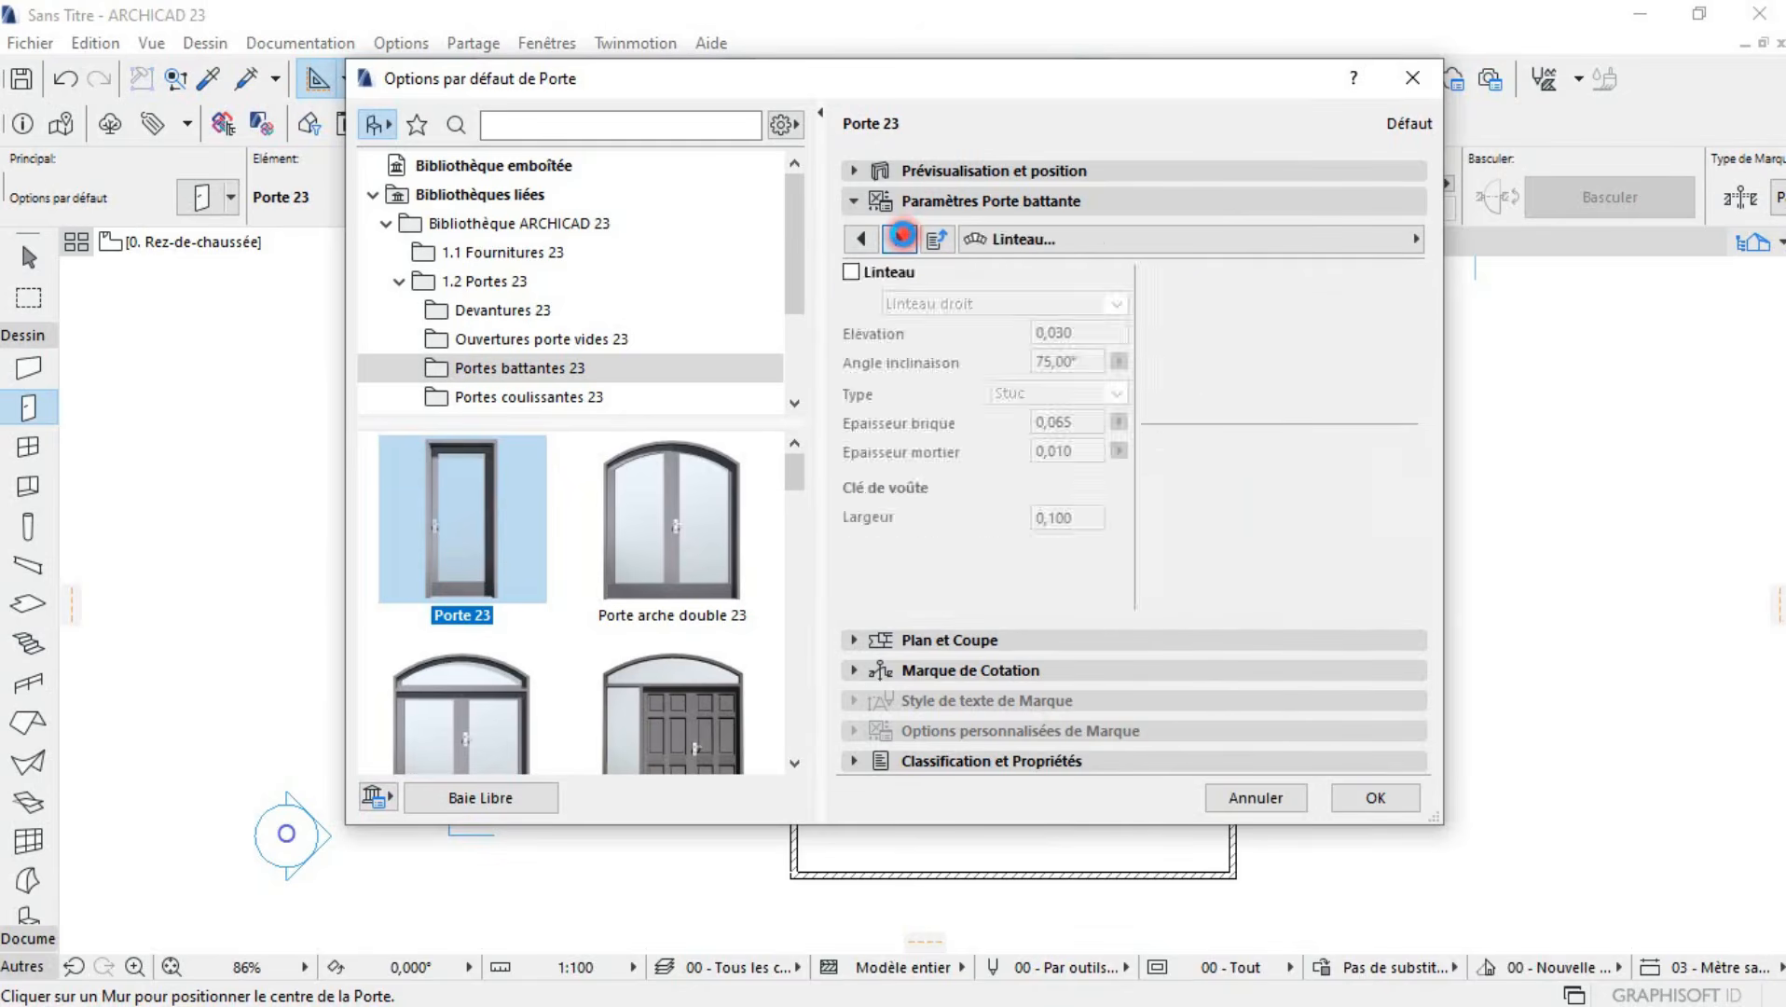
pyautogui.click(900, 236)
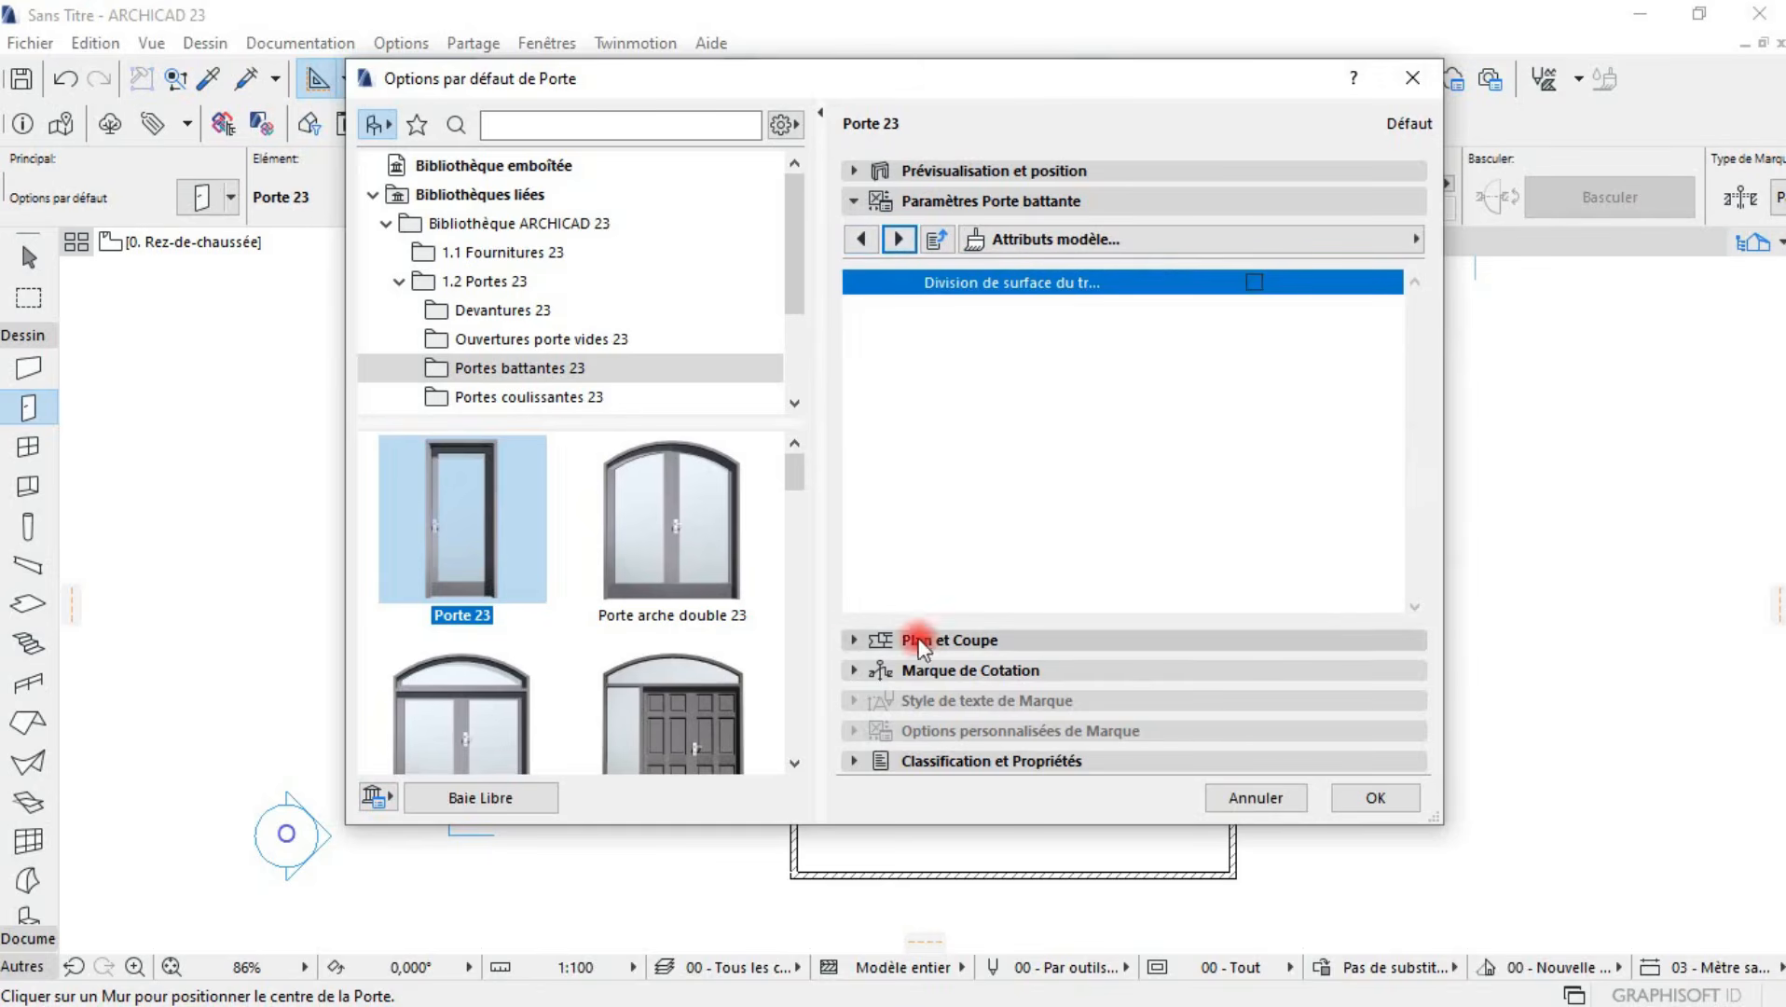
# - Review the door's Plan et Coupe and Marque de Cotation settings, and accept the door defaults
pyautogui.click(859, 640)
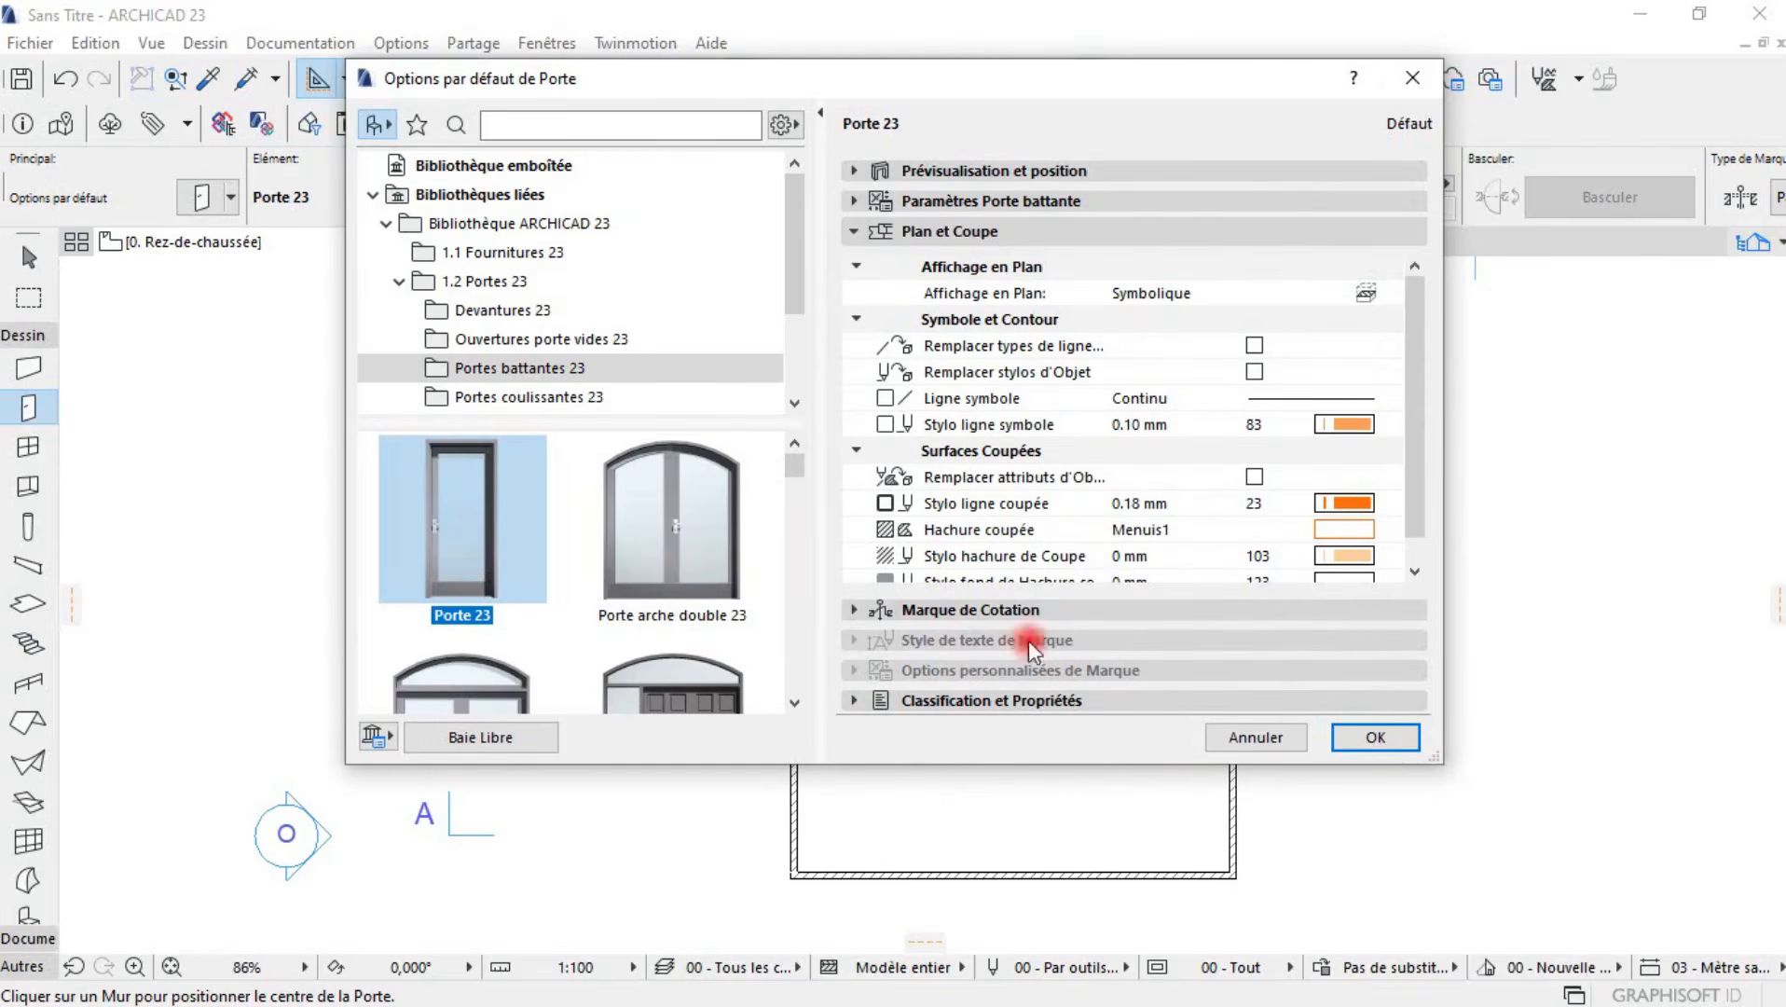
pyautogui.click(875, 611)
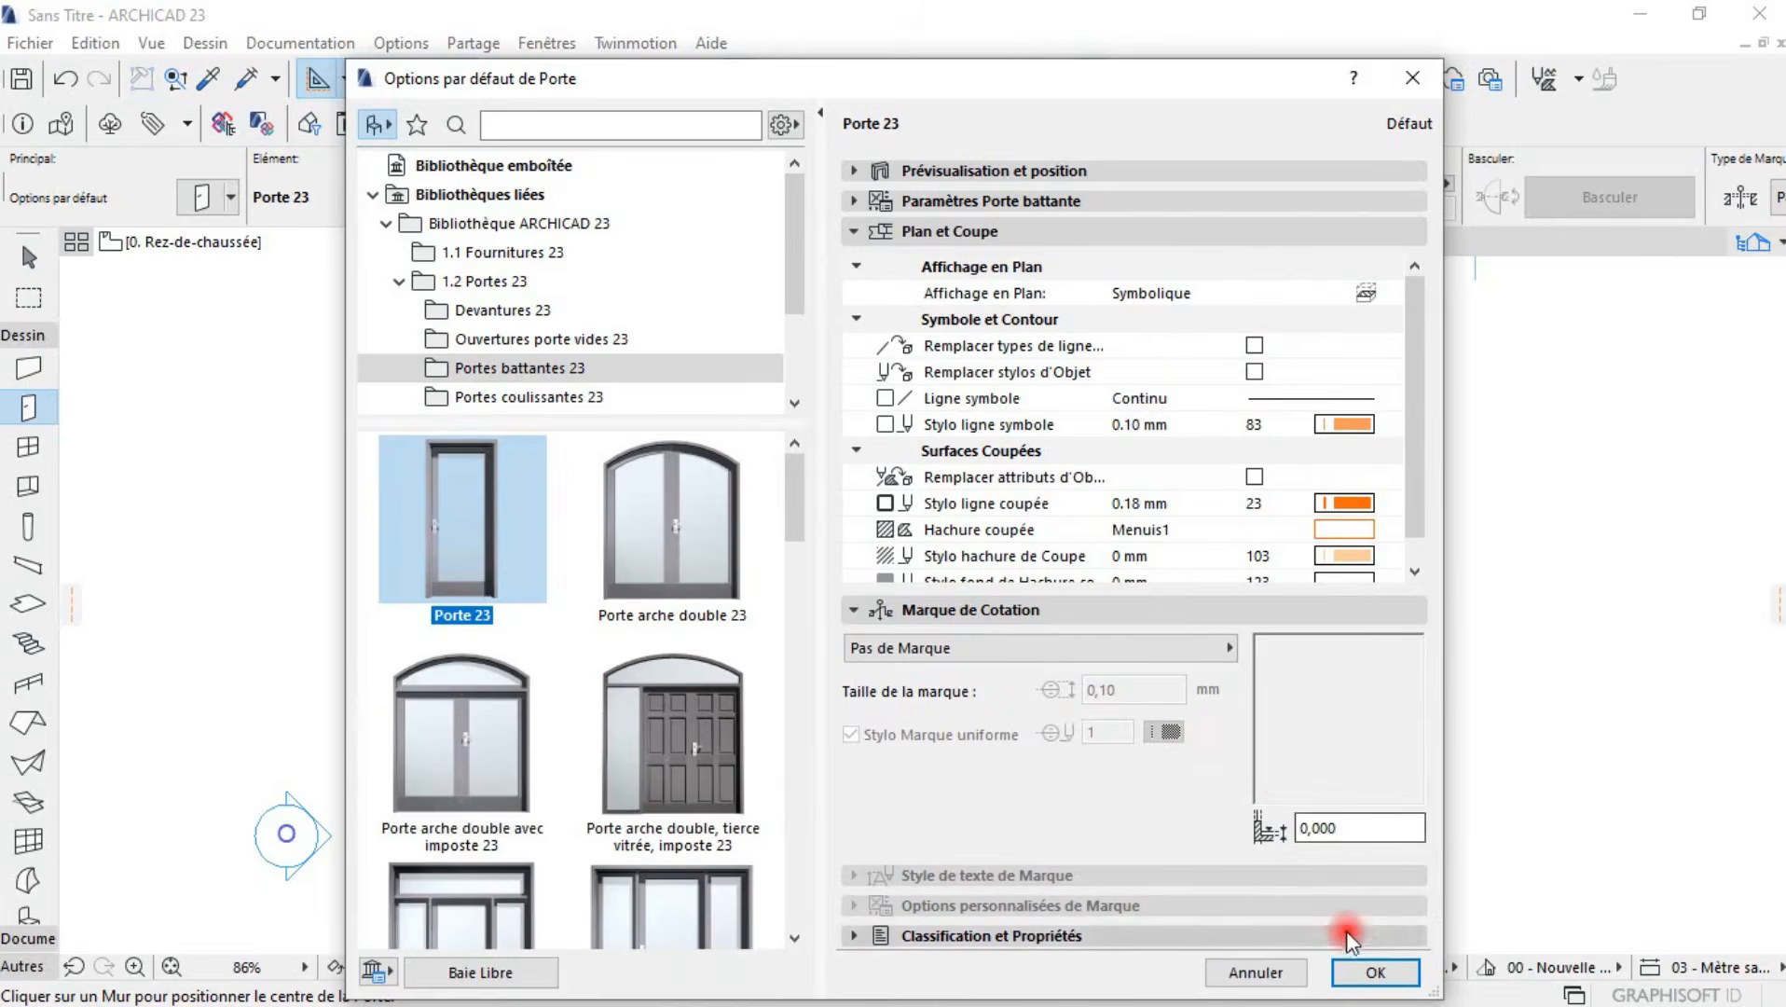
pyautogui.click(1375, 970)
# - Insert the 0.900 by 2.200 Porte 23 door by its centre in the plan's lower wall, opening into the building
pyautogui.scroll(-3, 653, 503)
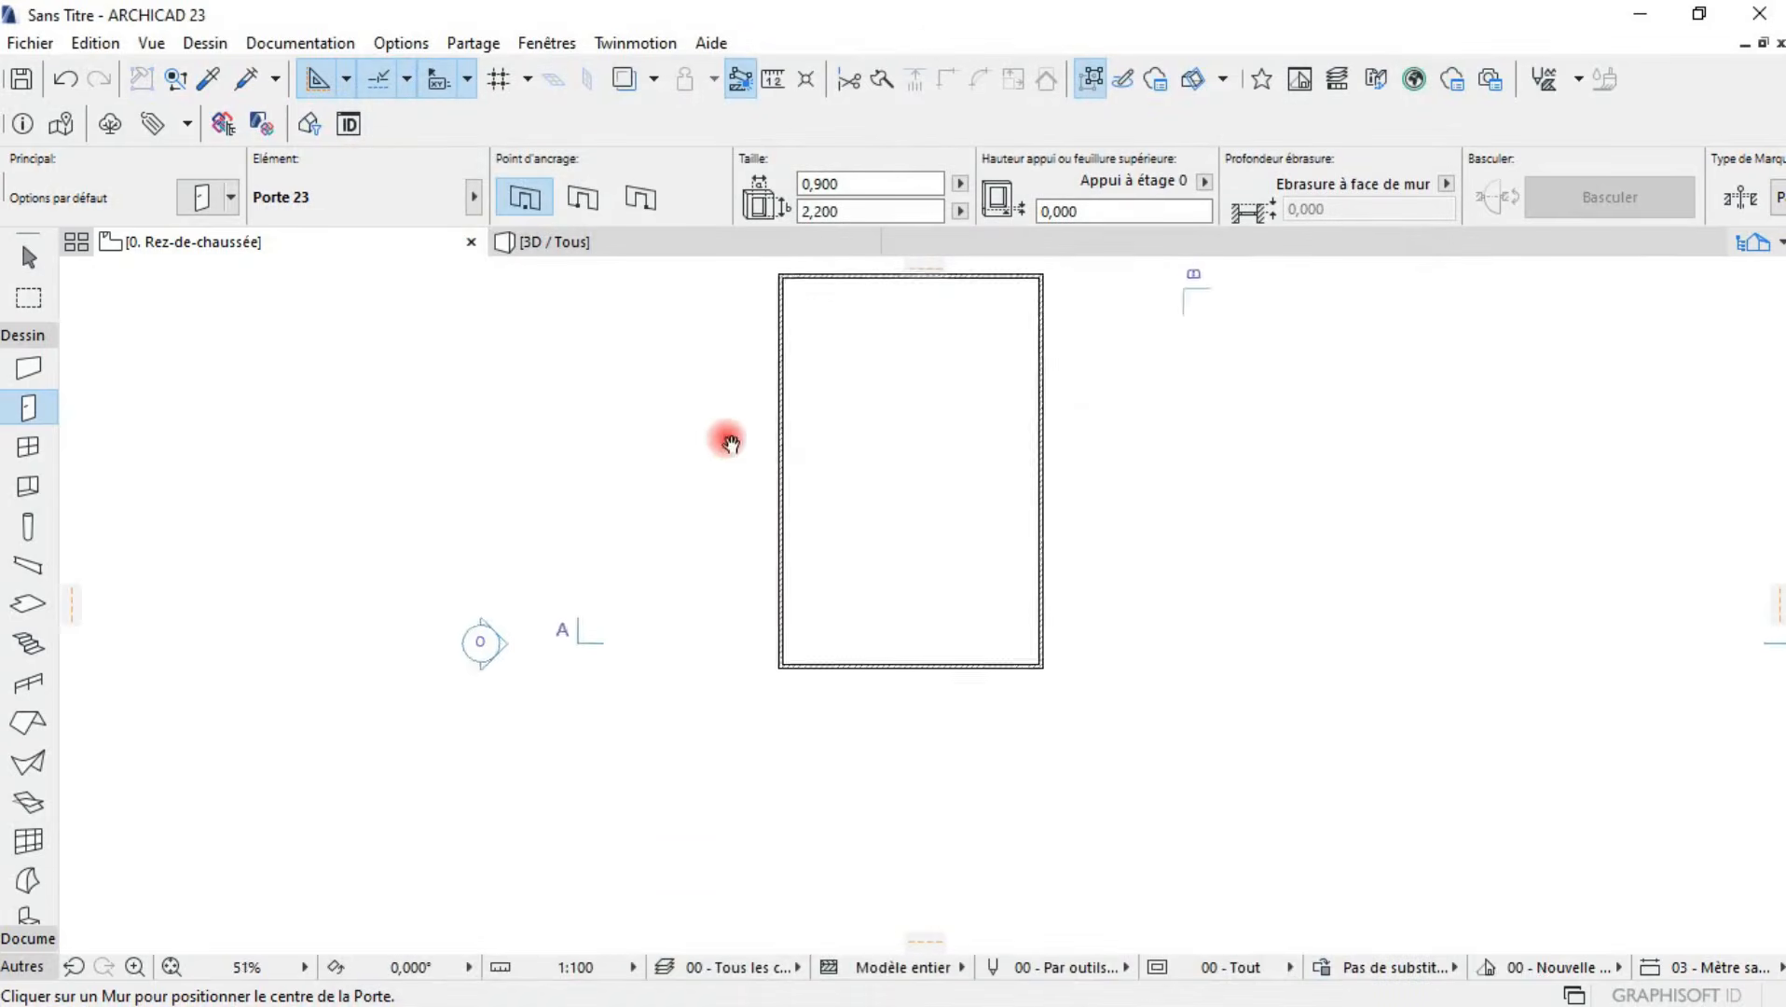
pyautogui.scroll(2, 988, 574)
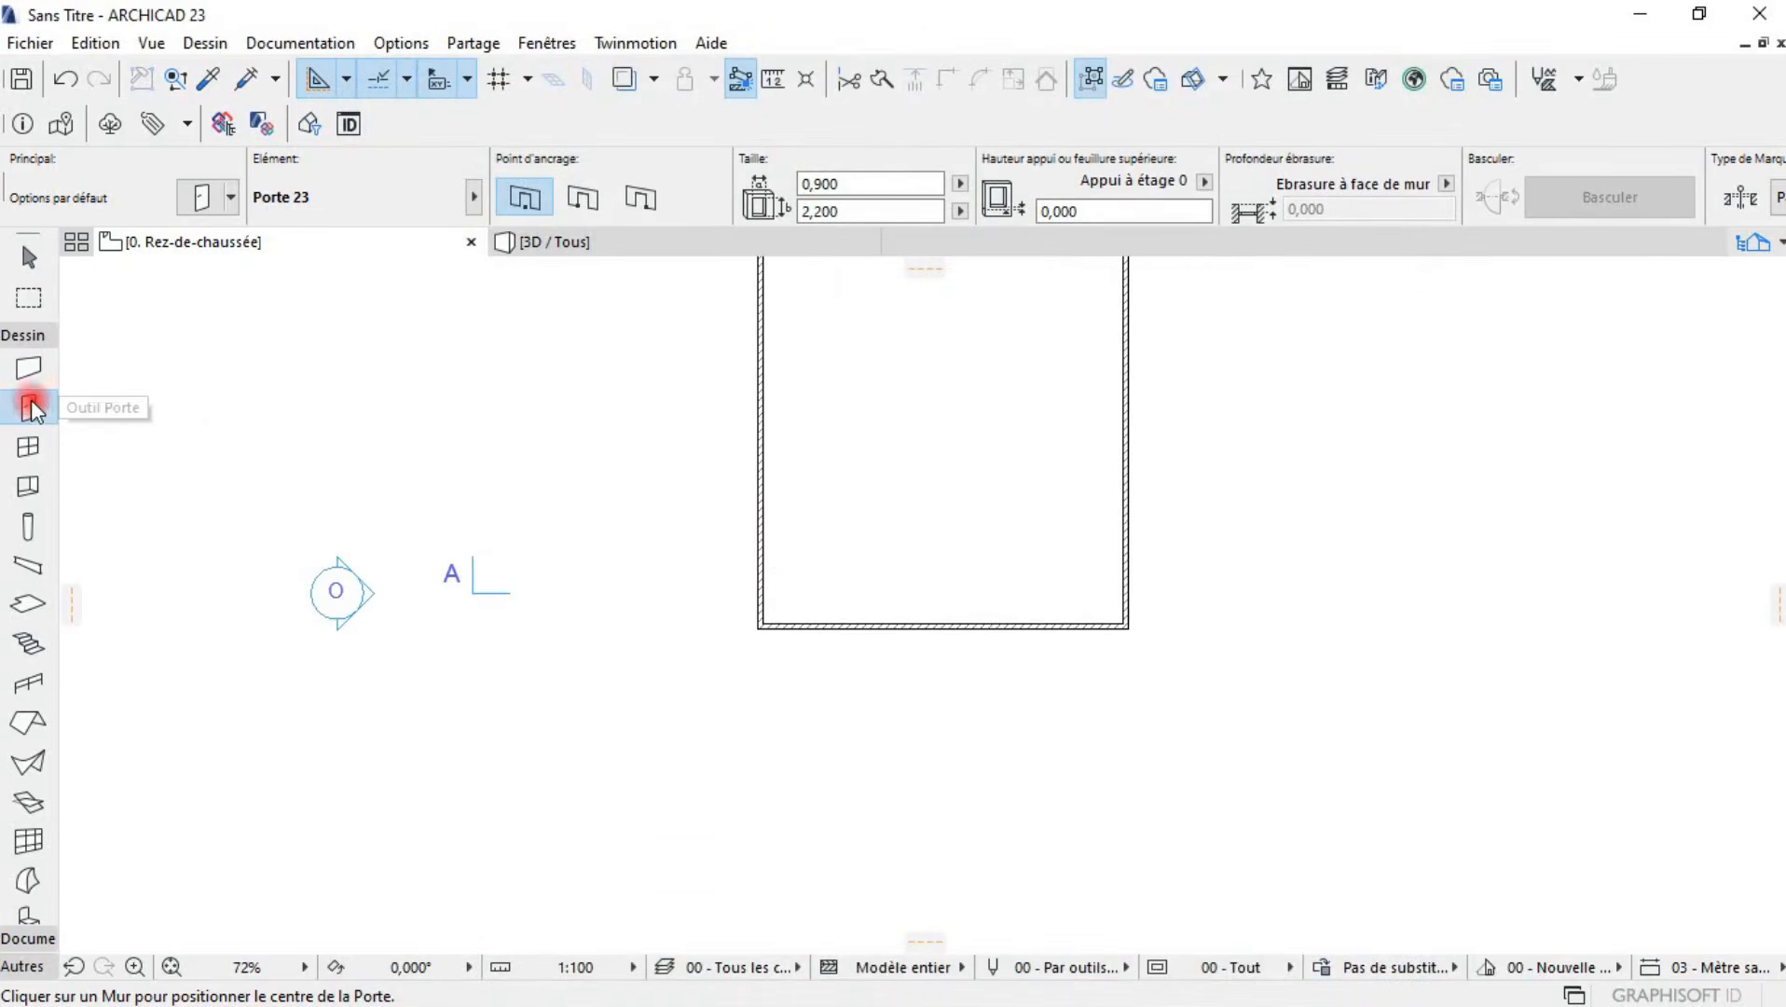
pyautogui.scroll(5, 923, 578)
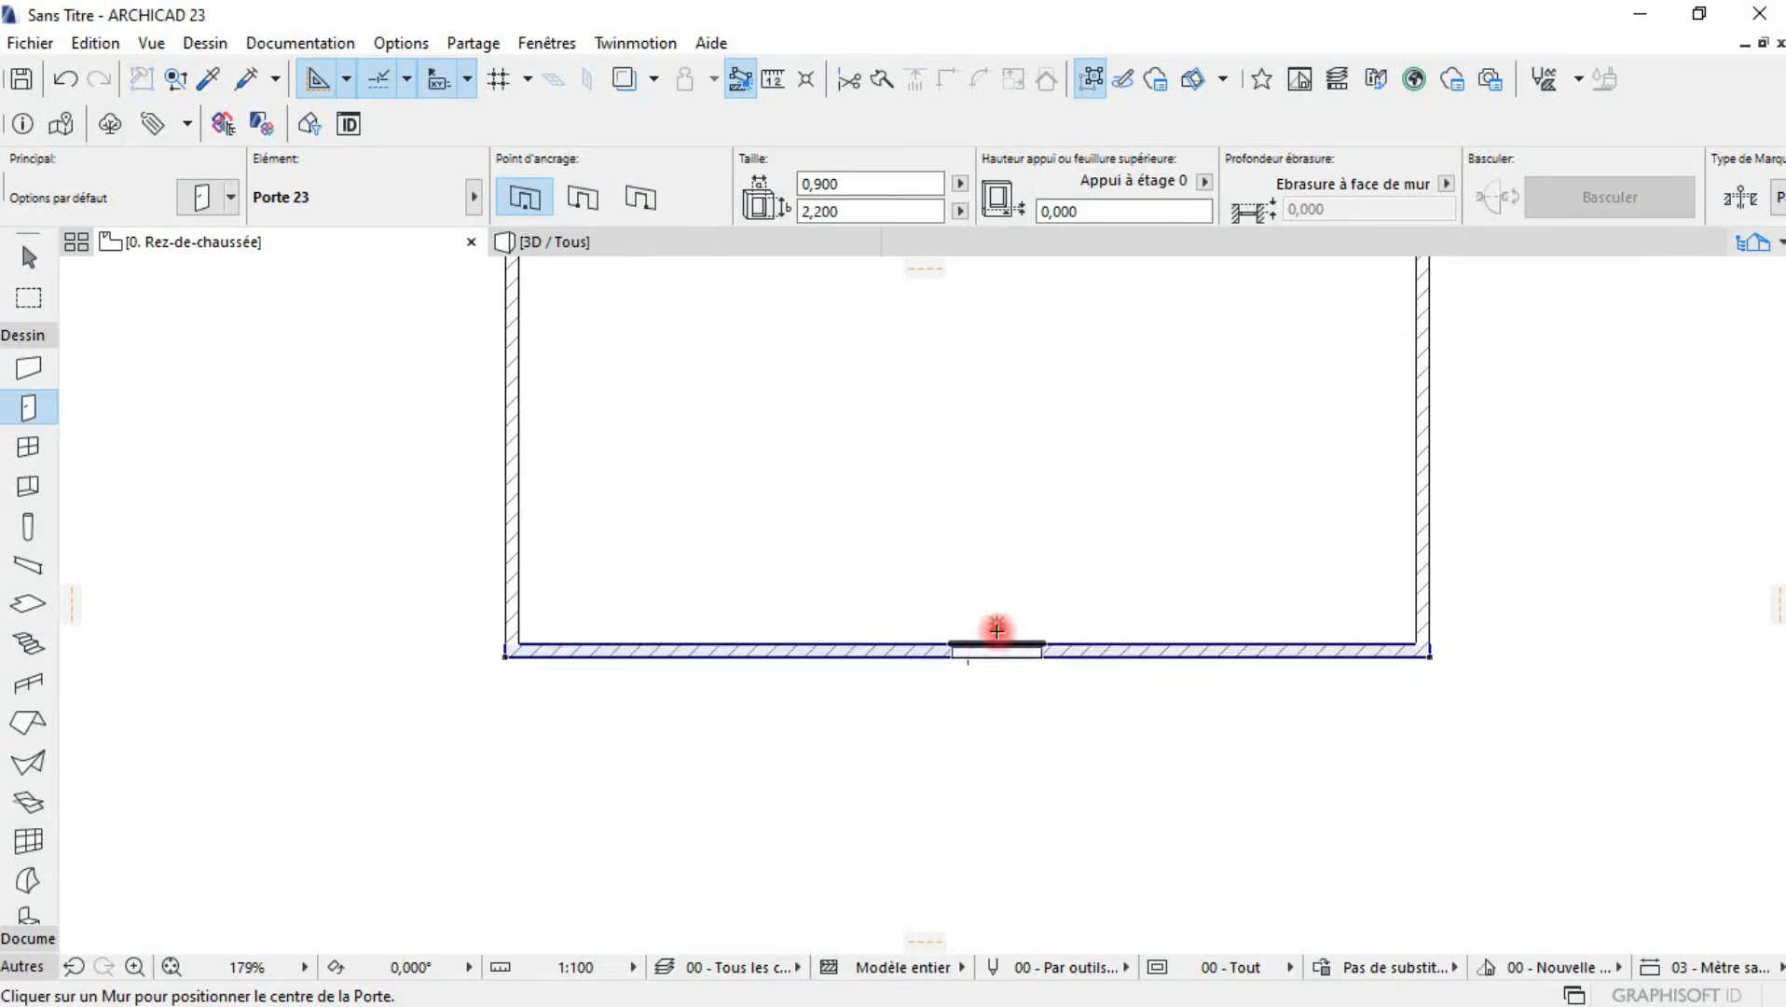
pyautogui.scroll(5, 997, 631)
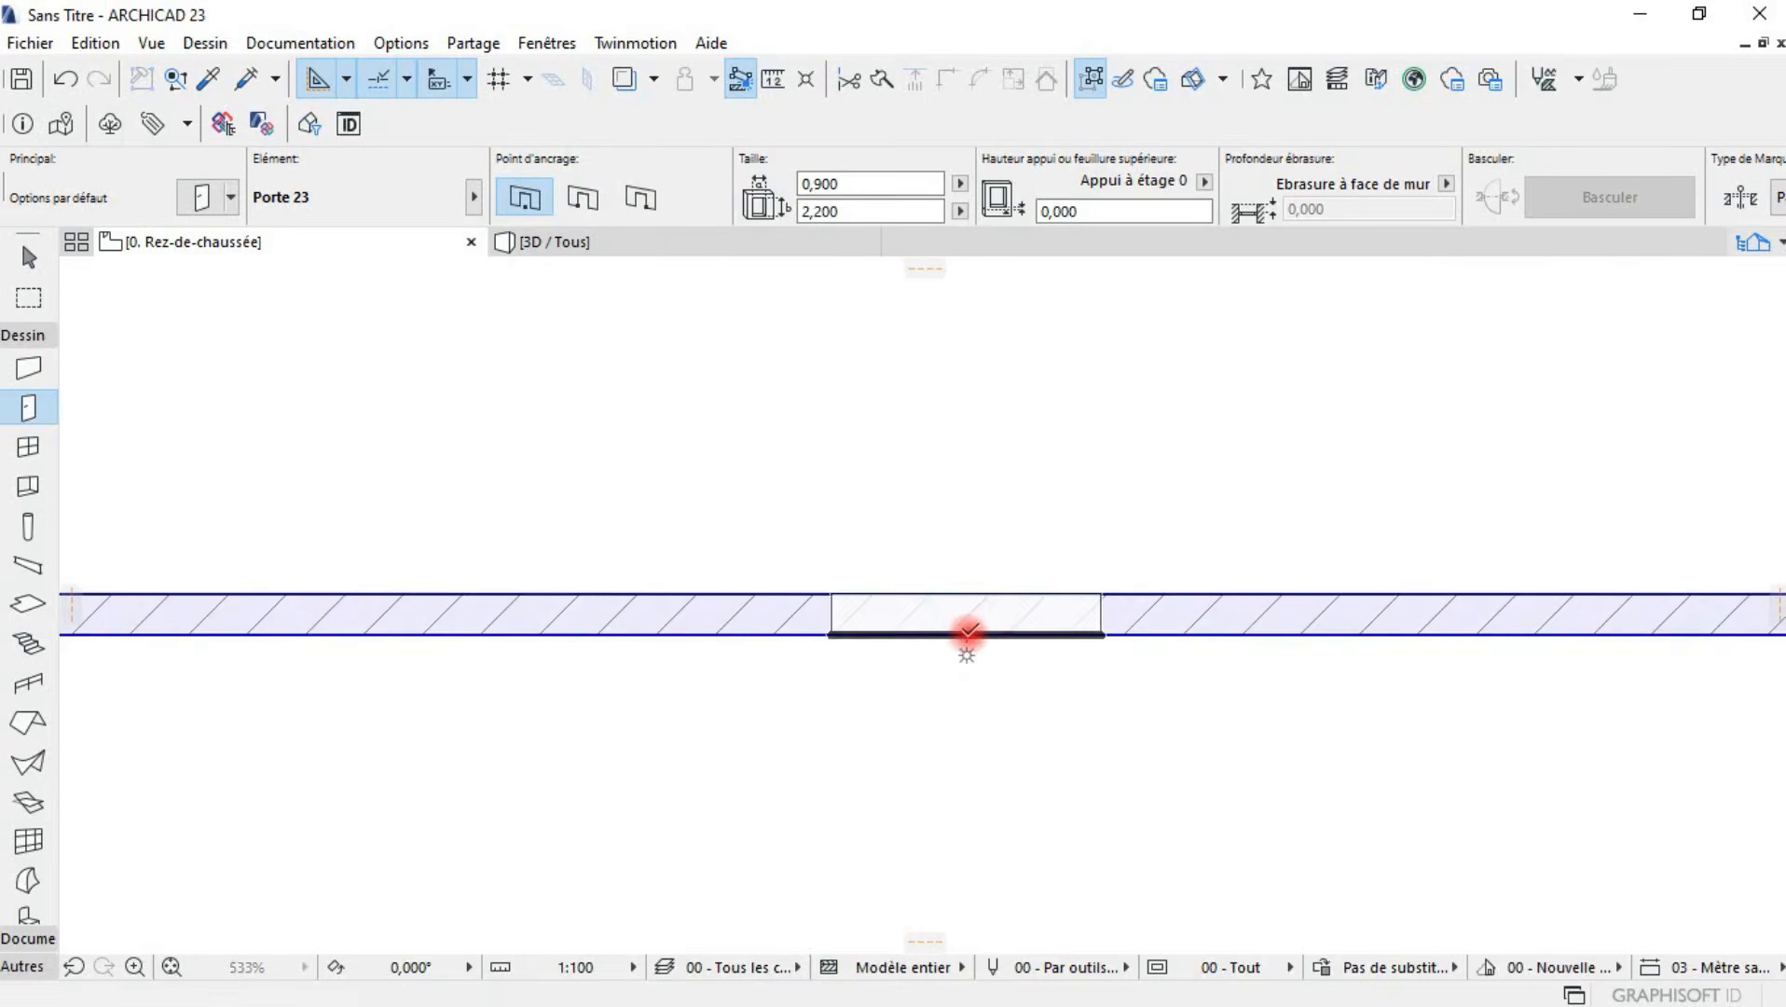
pyautogui.click(968, 633)
pyautogui.scroll(-4, 975, 528)
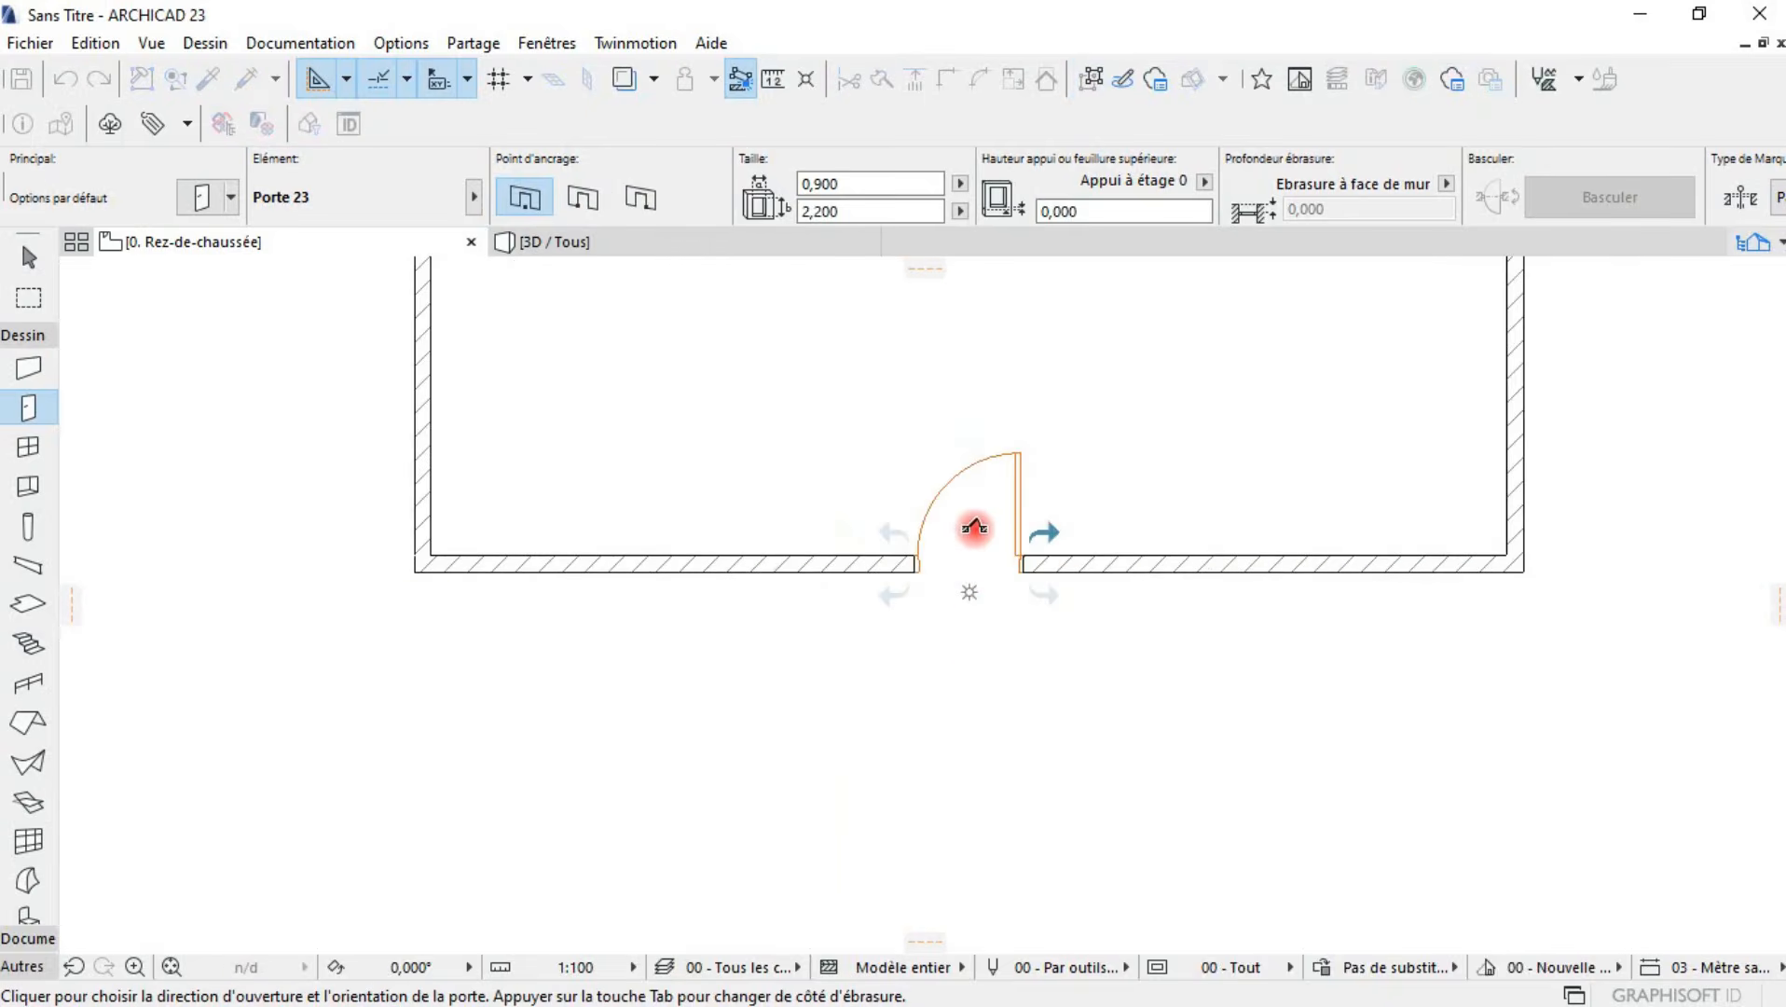
pyautogui.click(984, 520)
pyautogui.scroll(-3, 984, 543)
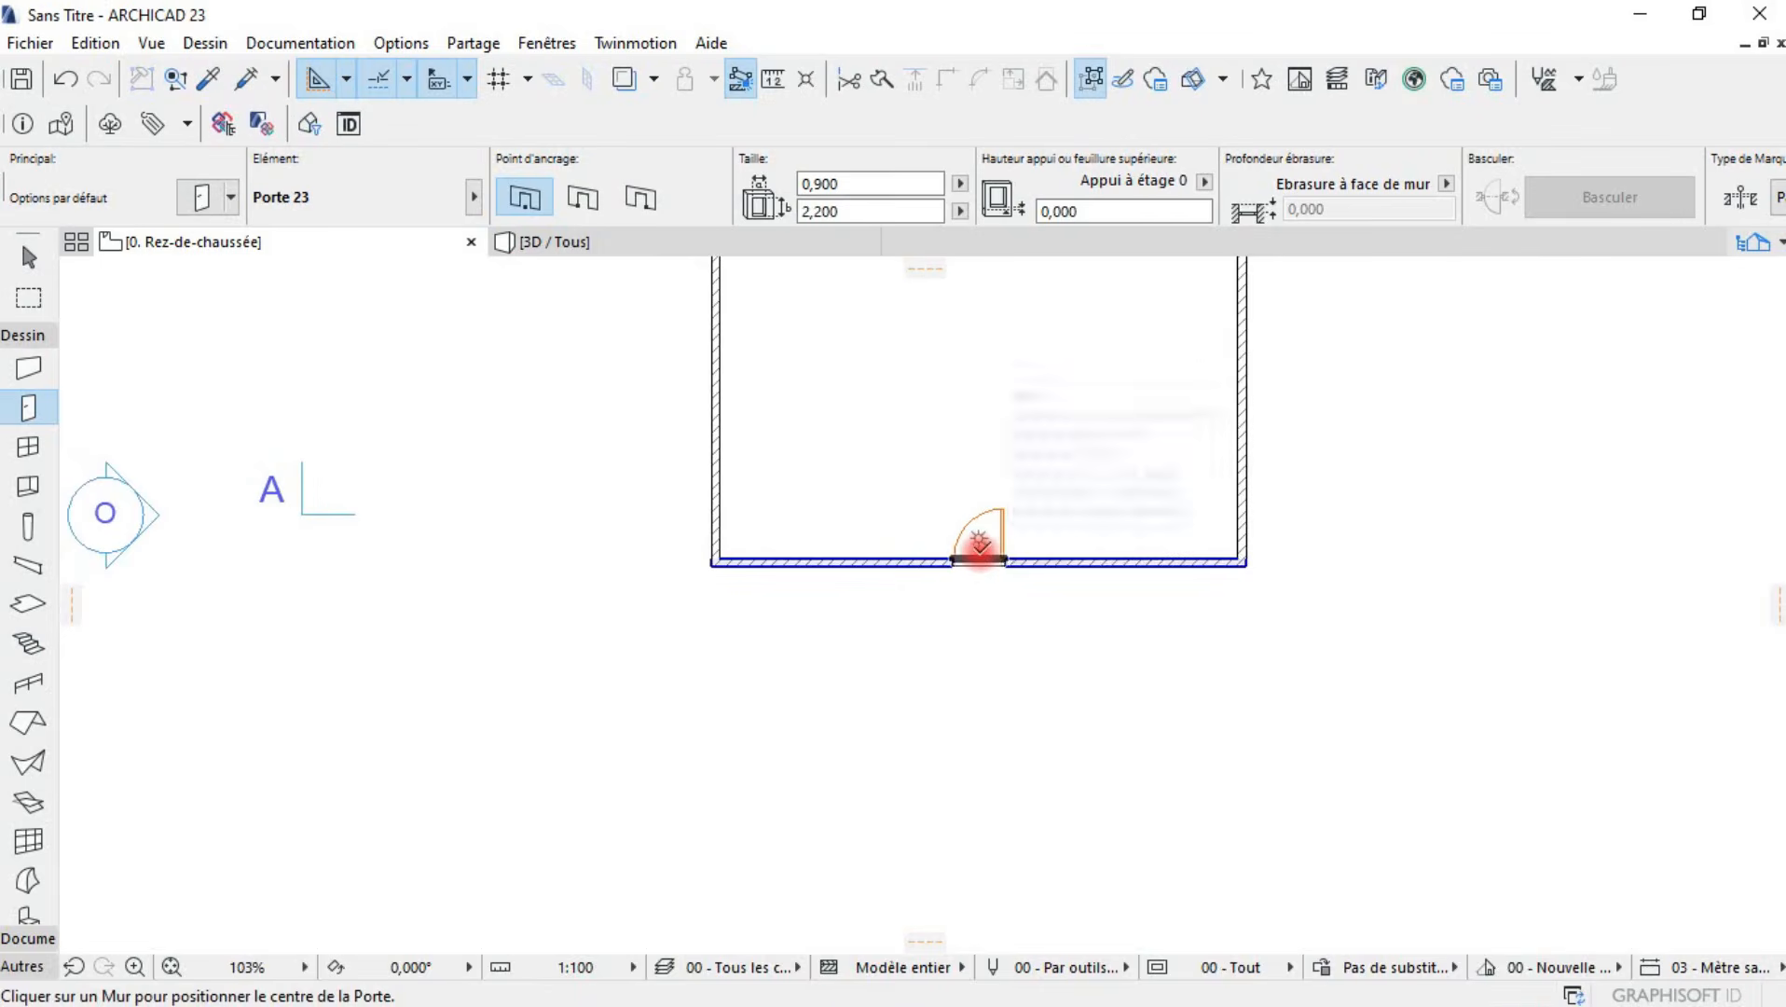
# - Preview door placement from one side of the opening, and set the anchor point to the opposite side
pyautogui.click(580, 200)
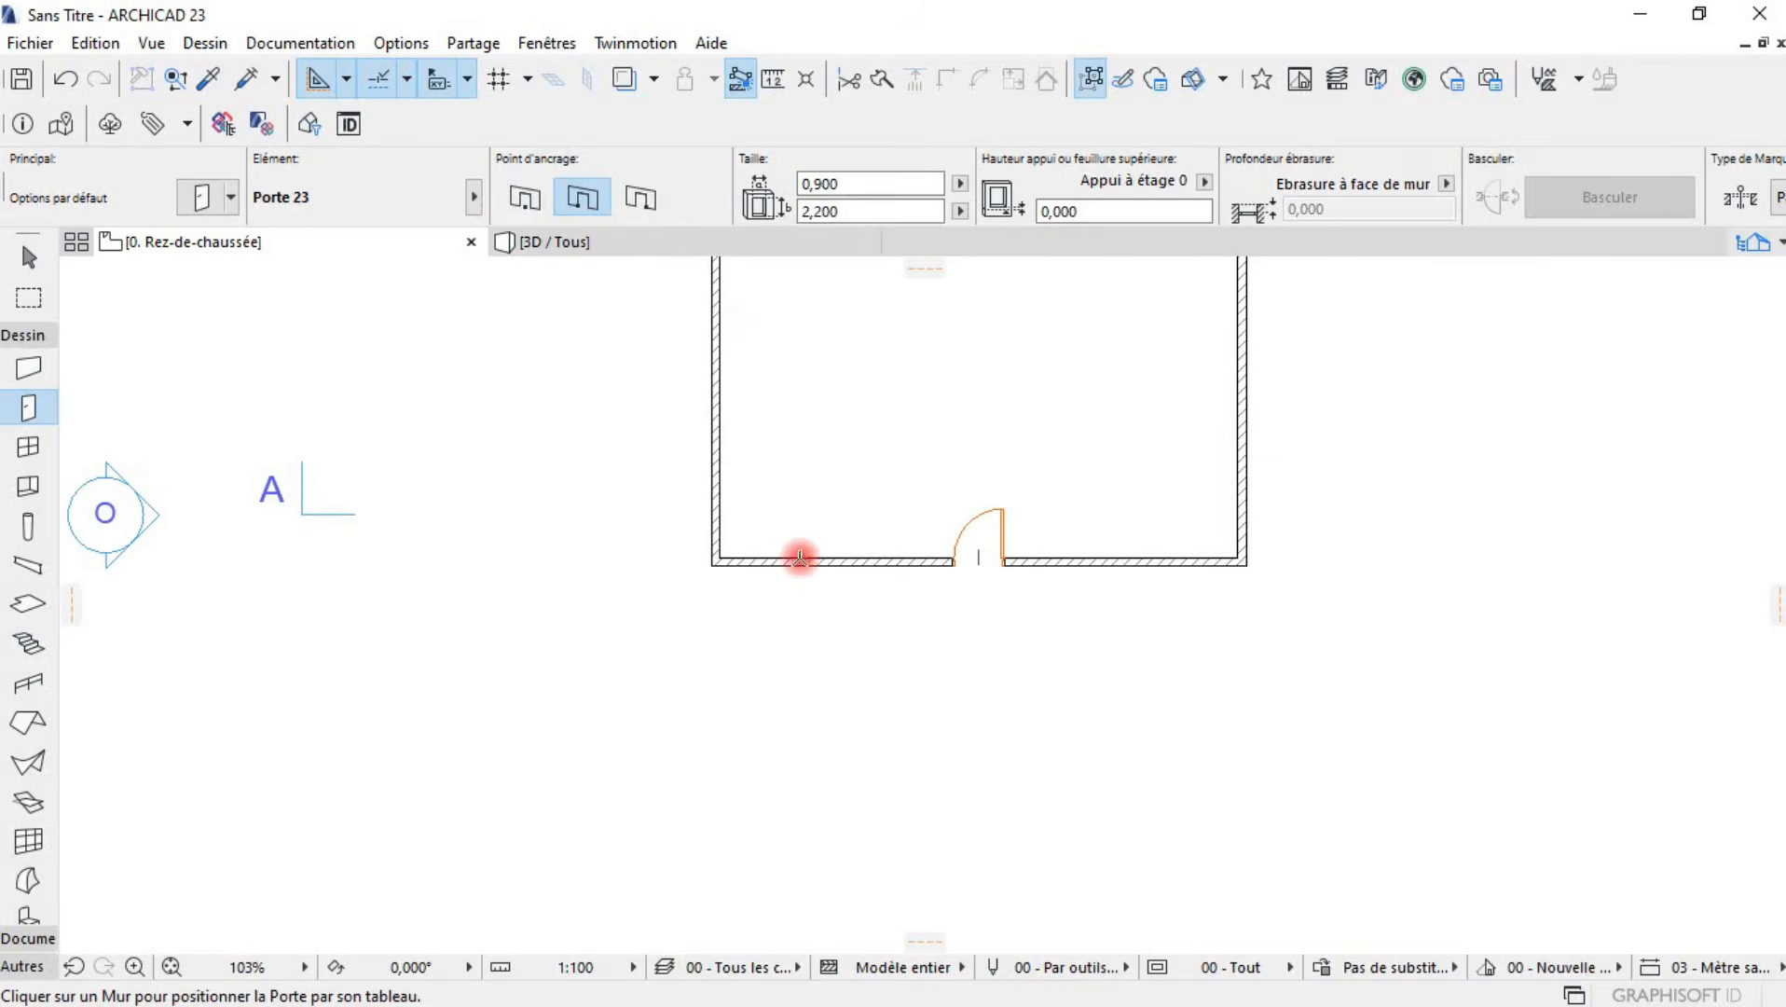
pyautogui.scroll(3, 779, 562)
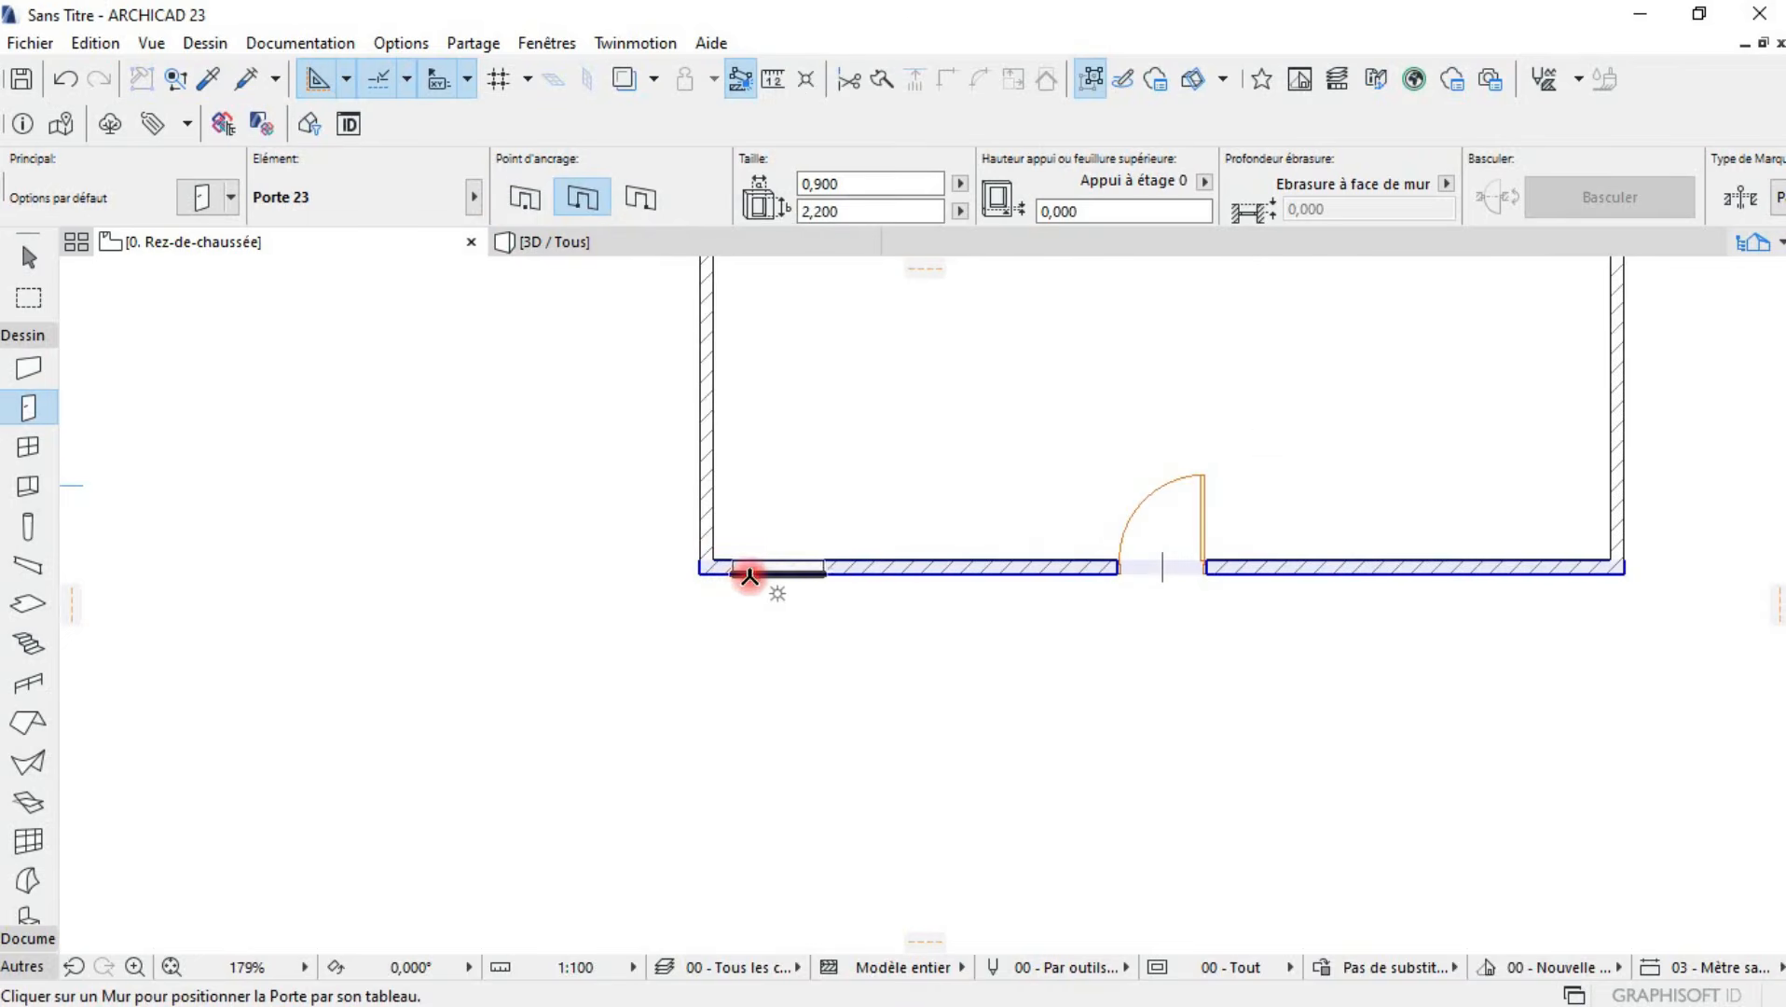
pyautogui.click(640, 199)
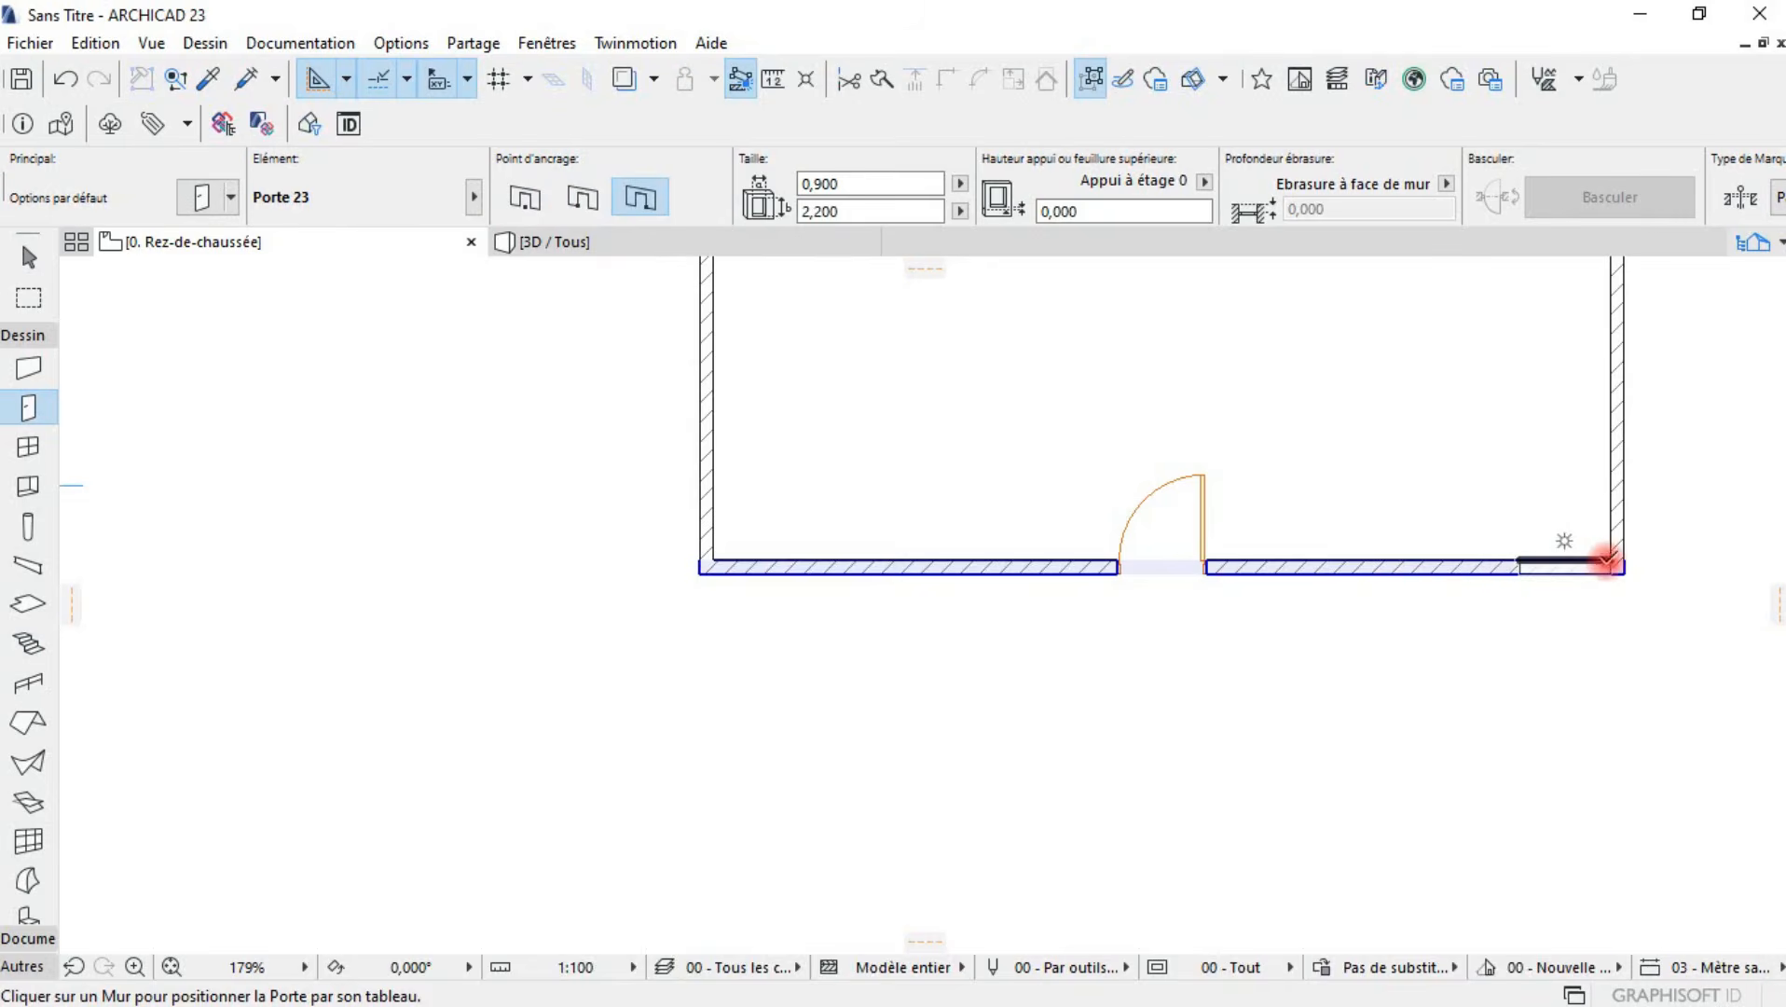
# - Examine the inserted door and the surrounding walls from outside and inside in the 3D view
pyautogui.click(582, 243)
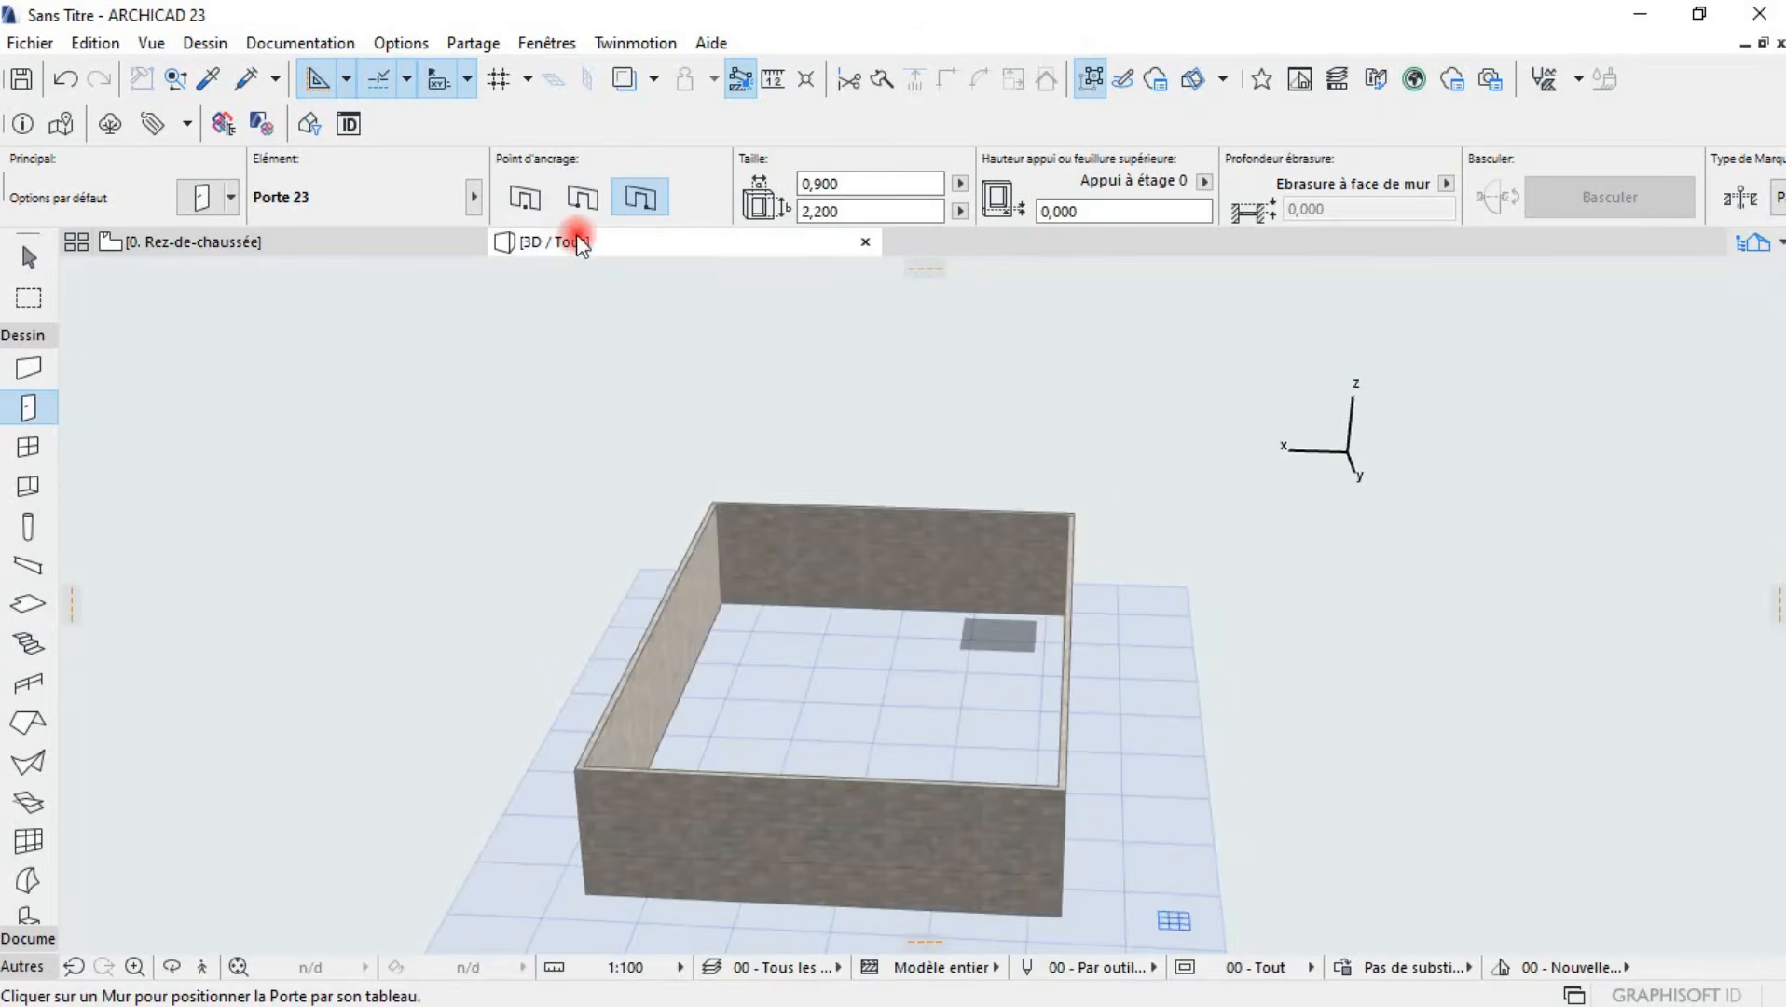
pyautogui.keyDown('shift'); pyautogui.moveTo(826, 480); pyautogui.dragTo(819, 620, button='middle'); pyautogui.keyUp('shift')
pyautogui.keyDown('shift'); pyautogui.moveTo(383, 624); pyautogui.dragTo(1248, 610, button='middle'); pyautogui.keyUp('shift')
pyautogui.scroll(2, 901, 595)
pyautogui.keyDown('shift'); pyautogui.moveTo(902, 597); pyautogui.dragTo(1264, 587, button='middle'); pyautogui.keyUp('shift')
pyautogui.scroll(4, 903, 671)
pyautogui.scroll(2, 920, 621)
pyautogui.scroll(-2, 919, 622)
pyautogui.keyDown('shift'); pyautogui.moveTo(919, 623); pyautogui.dragTo(1002, 660, button='middle'); pyautogui.keyUp('shift')
pyautogui.keyDown('shift'); pyautogui.moveTo(1326, 555); pyautogui.dragTo(558, 588, button='middle'); pyautogui.keyUp('shift')
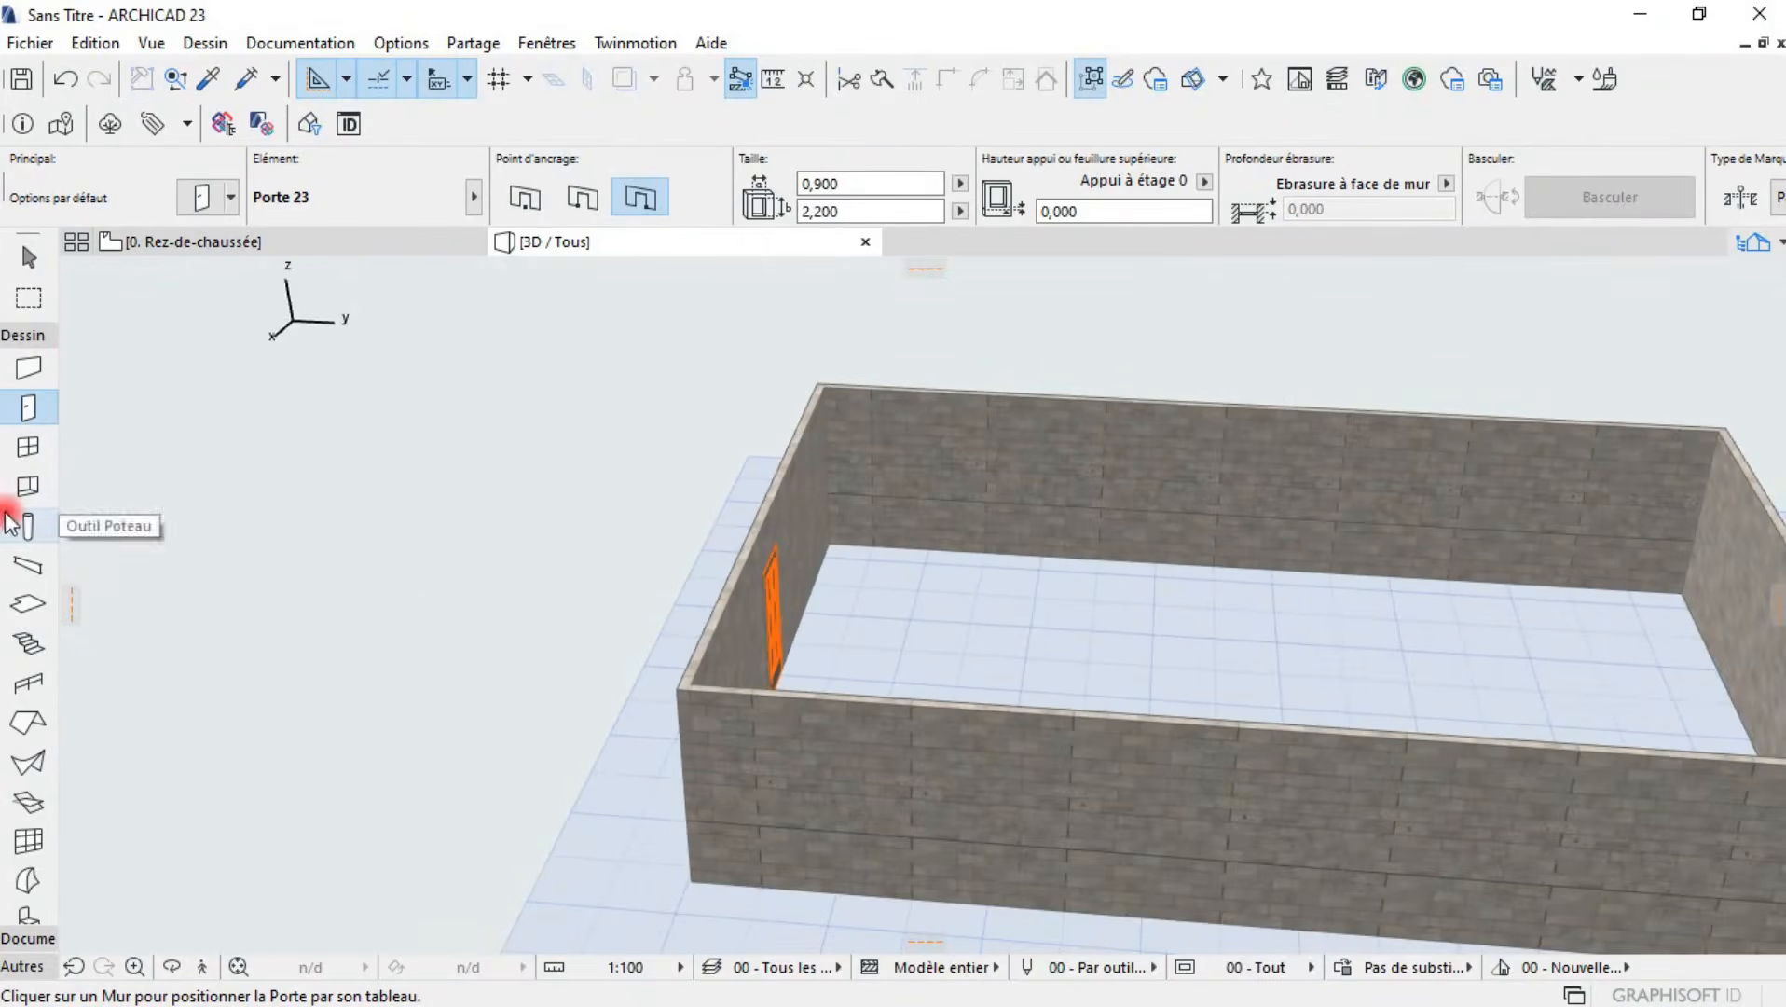
# - Start the Window tool and choose Fenêtre coulissante 2 vantaux 23 from Fenêtres coulissantes 23 as the default window
pyautogui.click(26, 447)
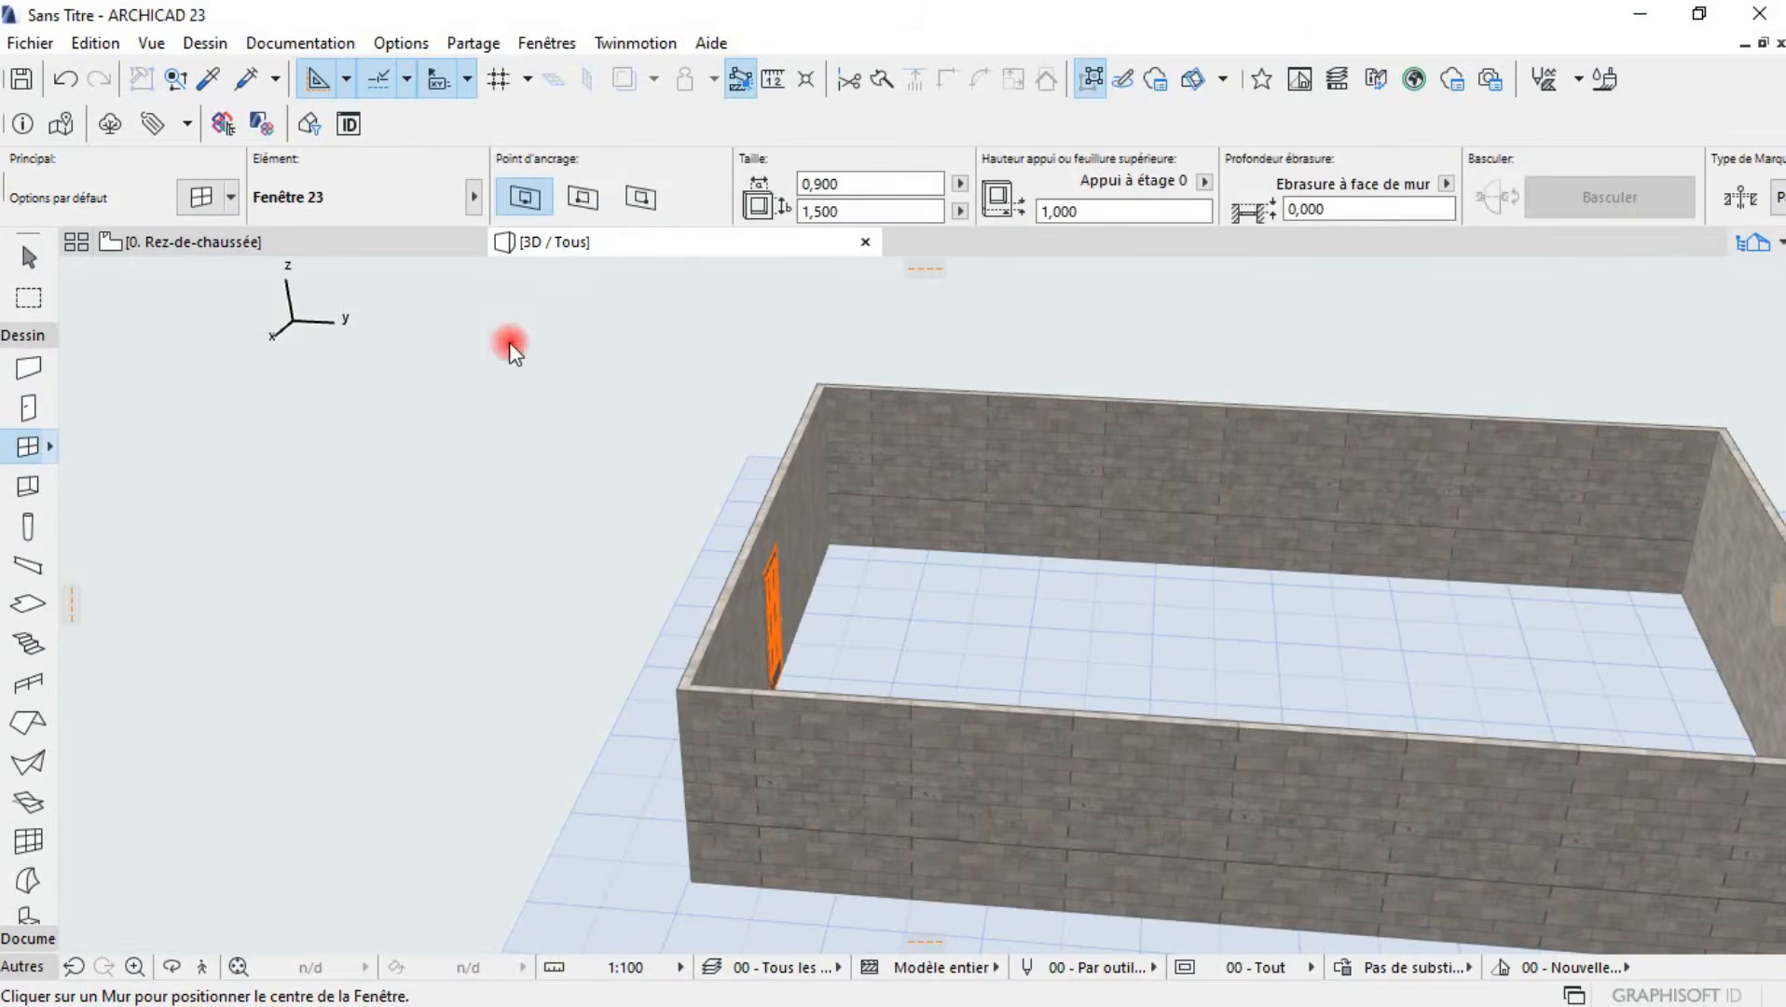
pyautogui.hotkey('ctrl', 't')
pyautogui.scroll(-4, 589, 584)
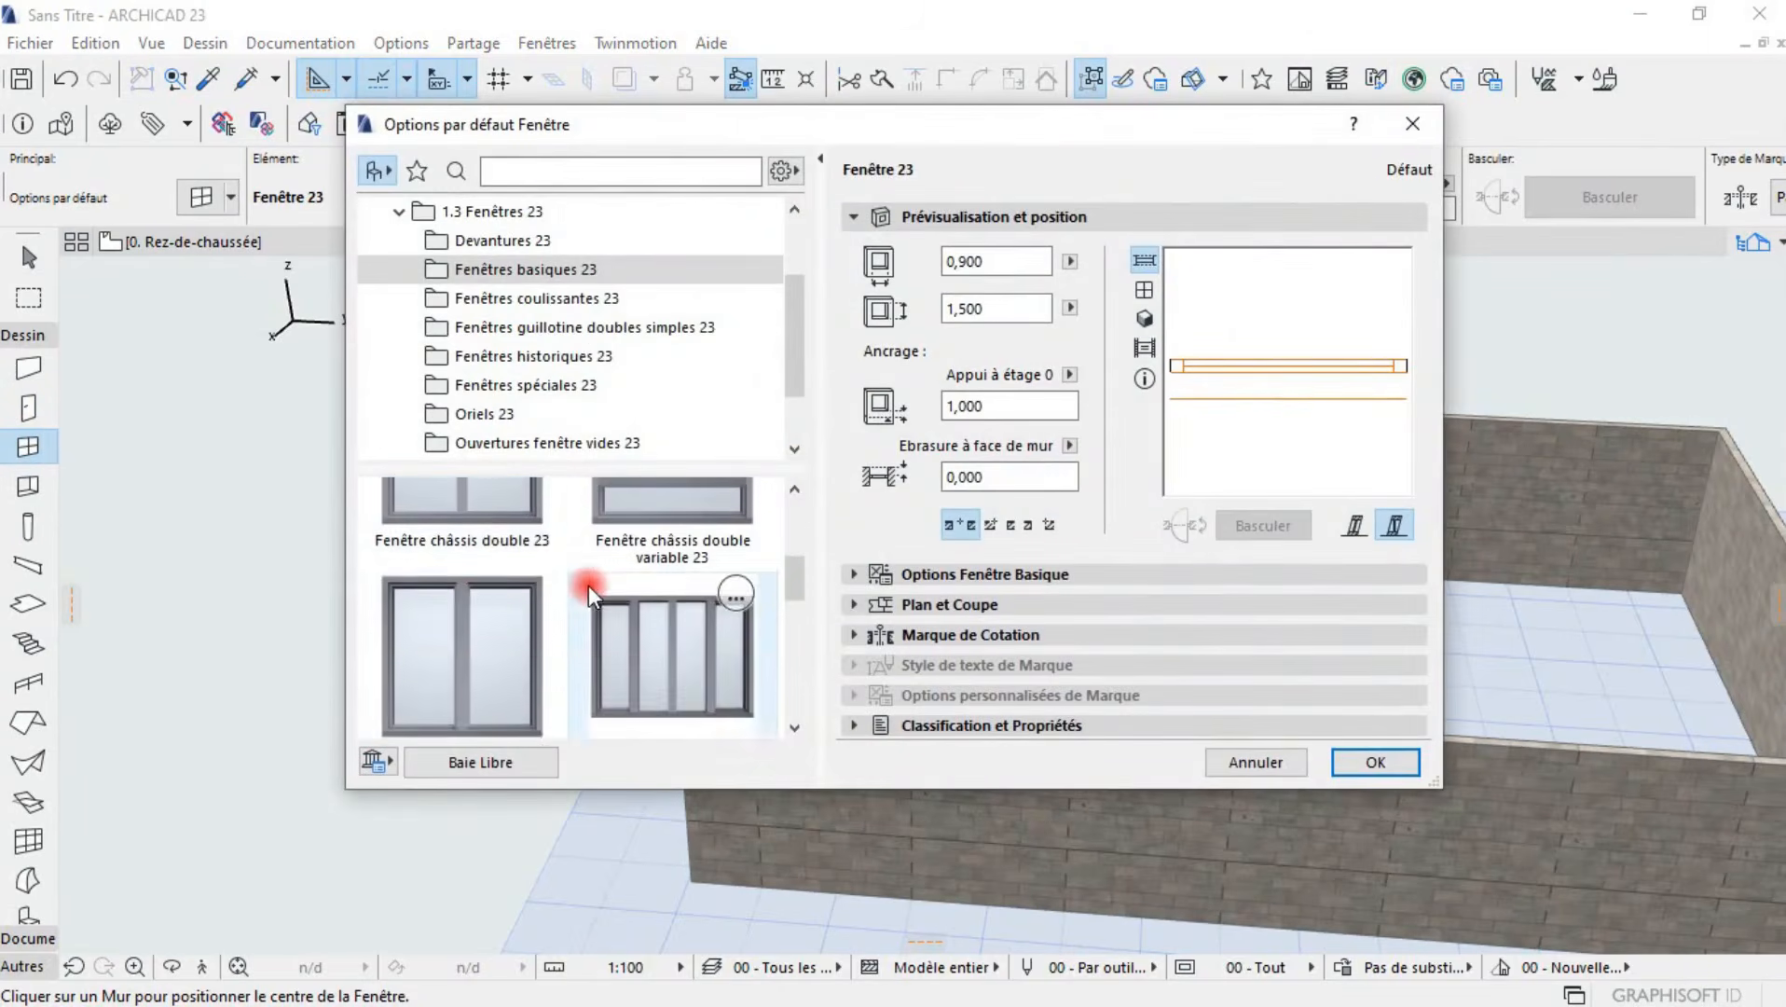
pyautogui.scroll(1, 587, 586)
pyautogui.scroll(-1, 447, 599)
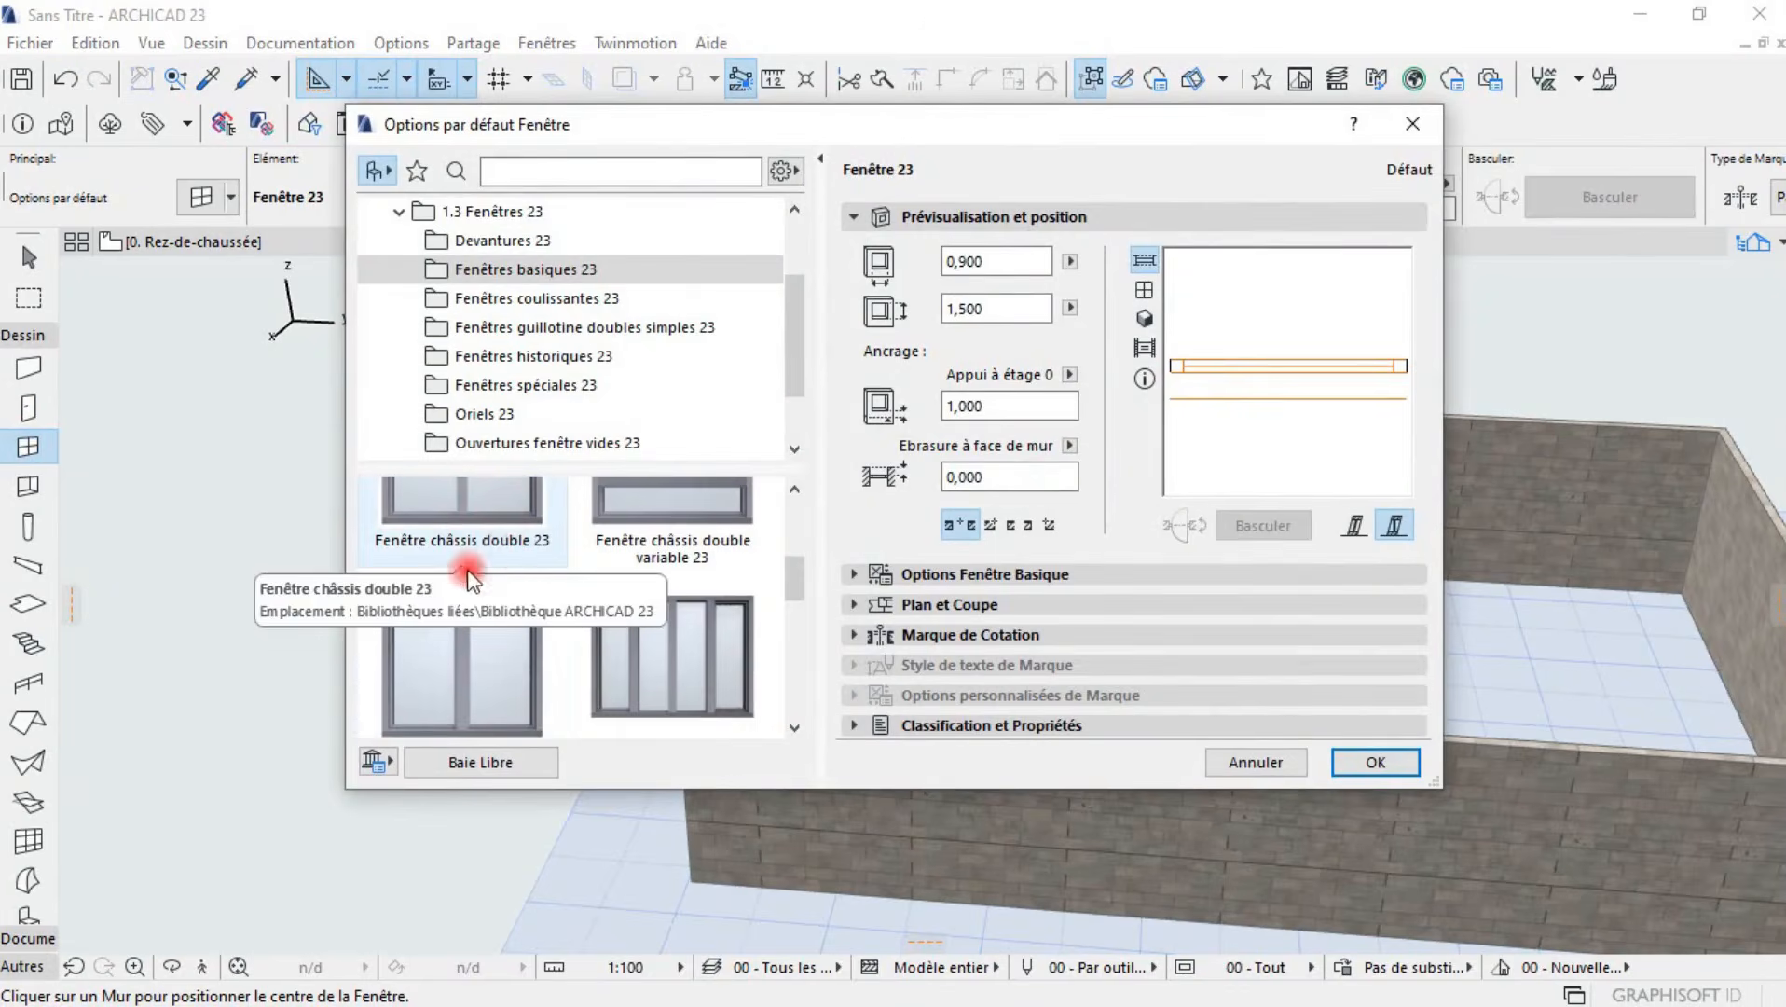
pyautogui.click(606, 298)
pyautogui.click(517, 589)
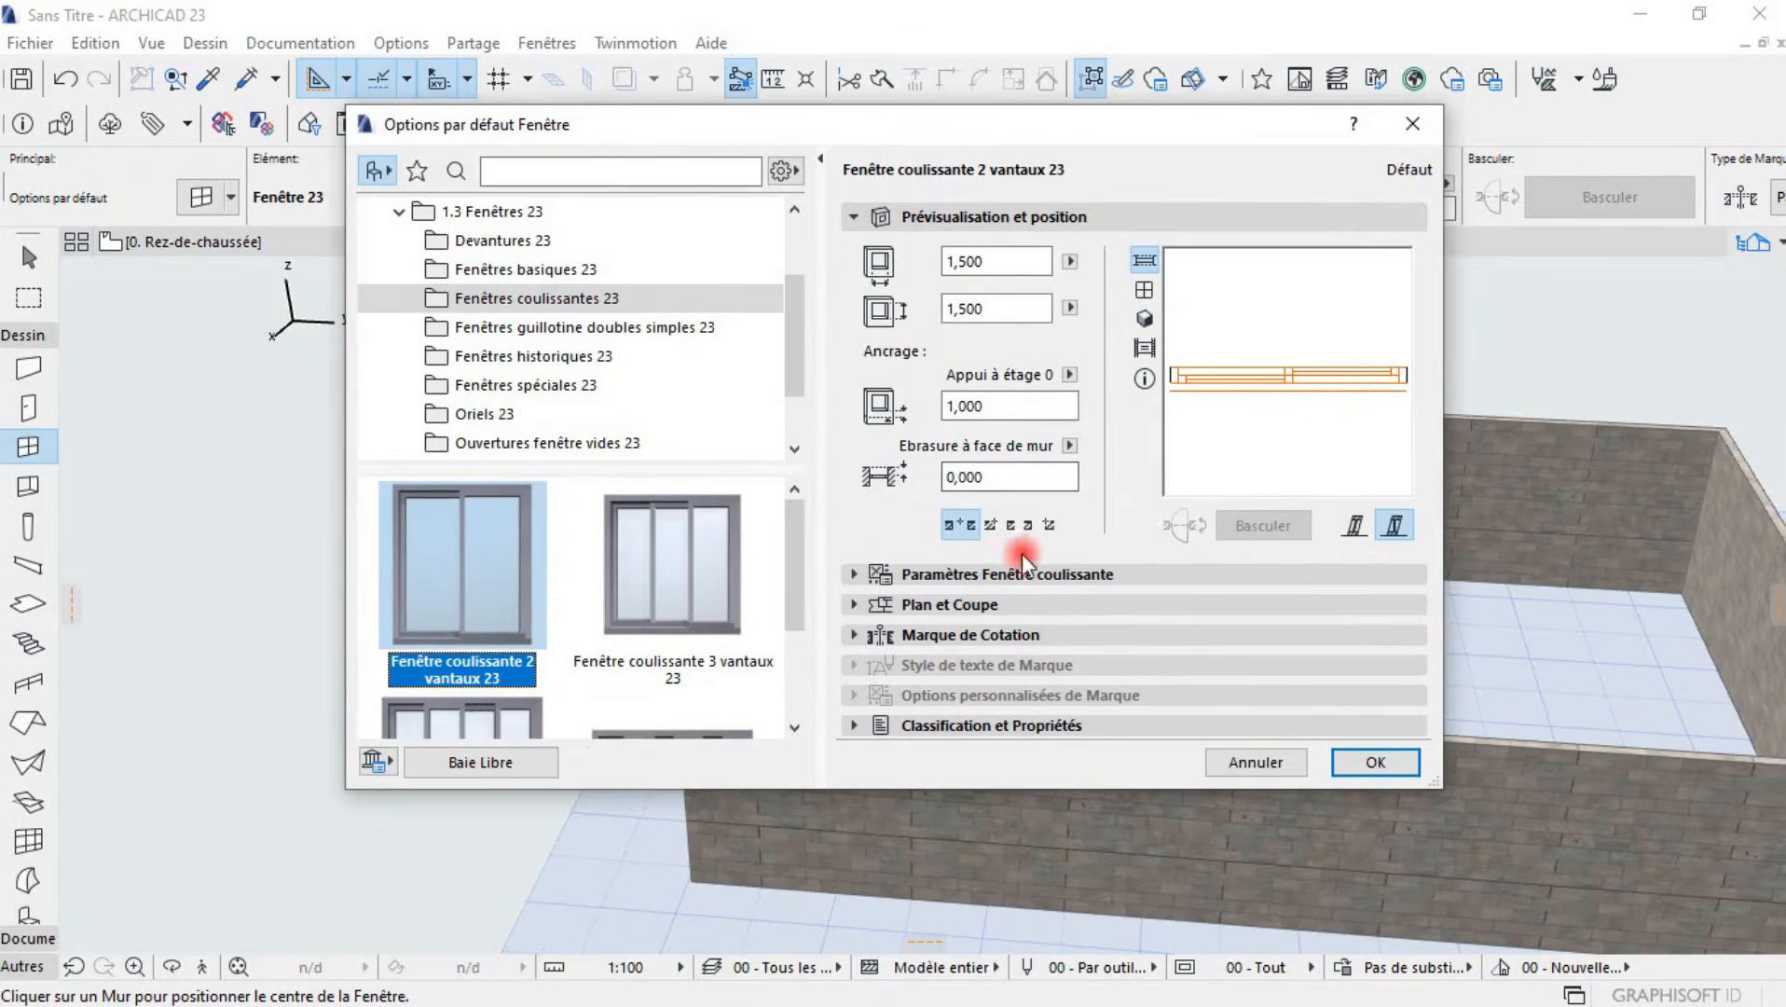
# - Review the sliding window's opening type and its size and position settings, and accept the window defaults
pyautogui.click(986, 576)
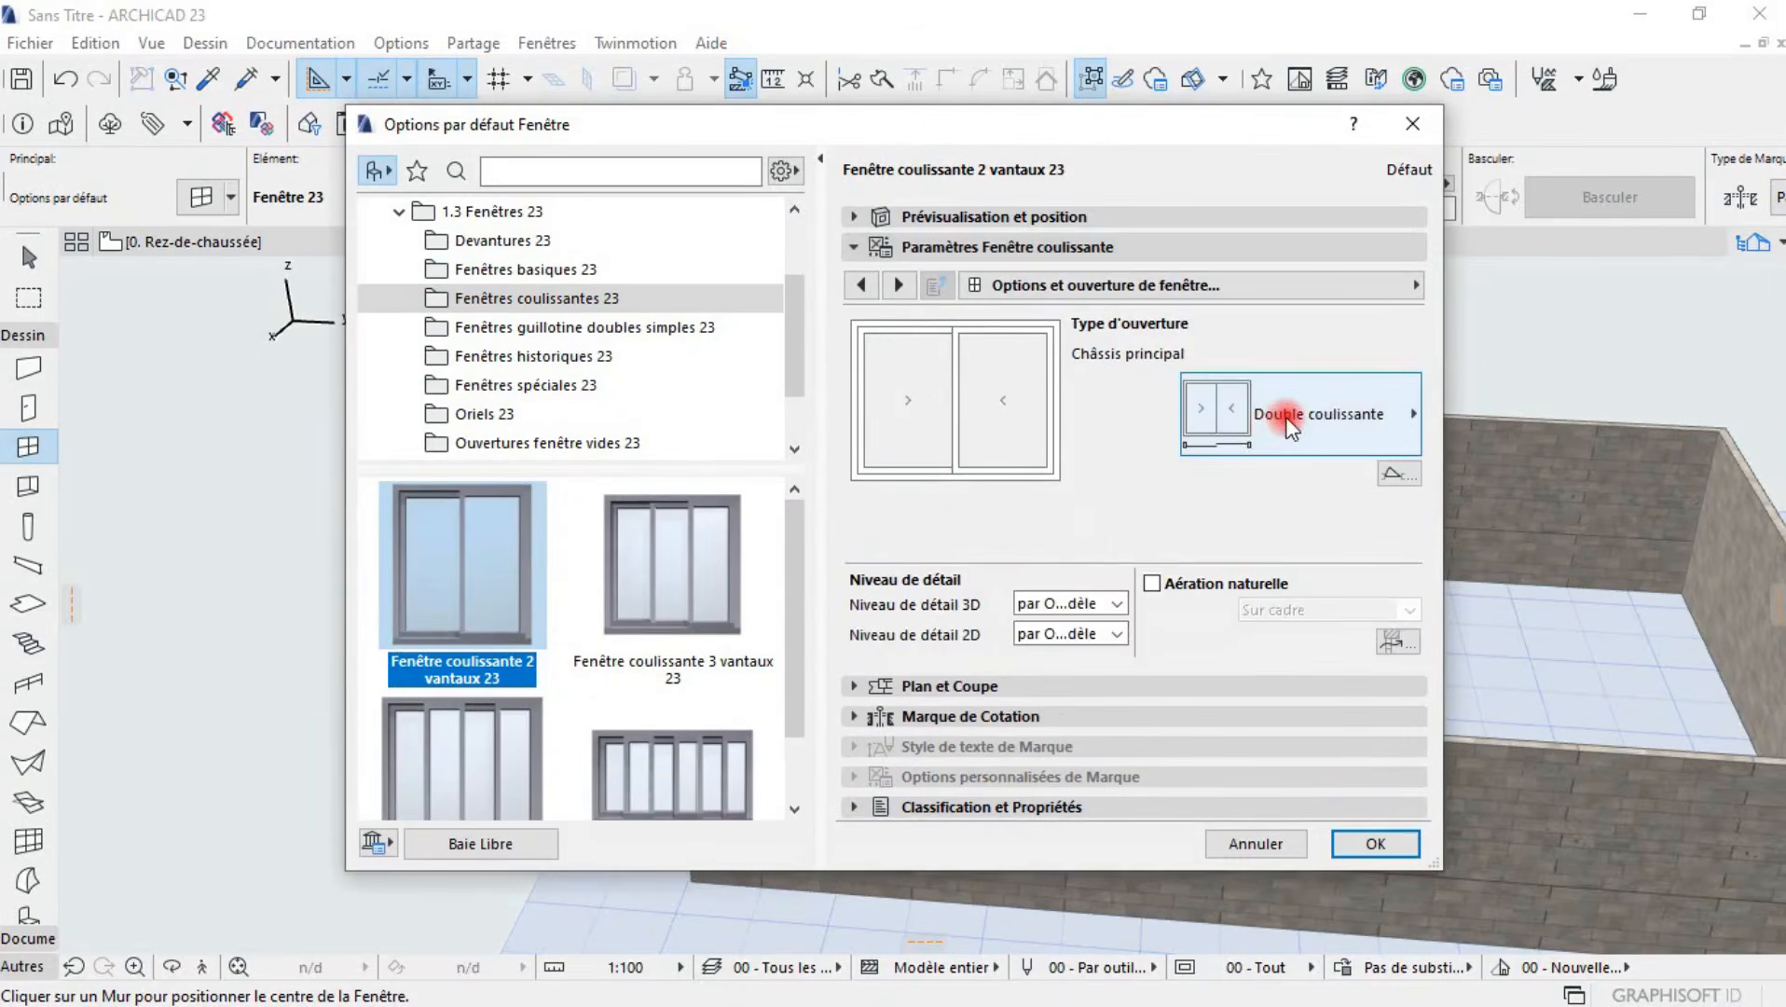
pyautogui.click(1290, 425)
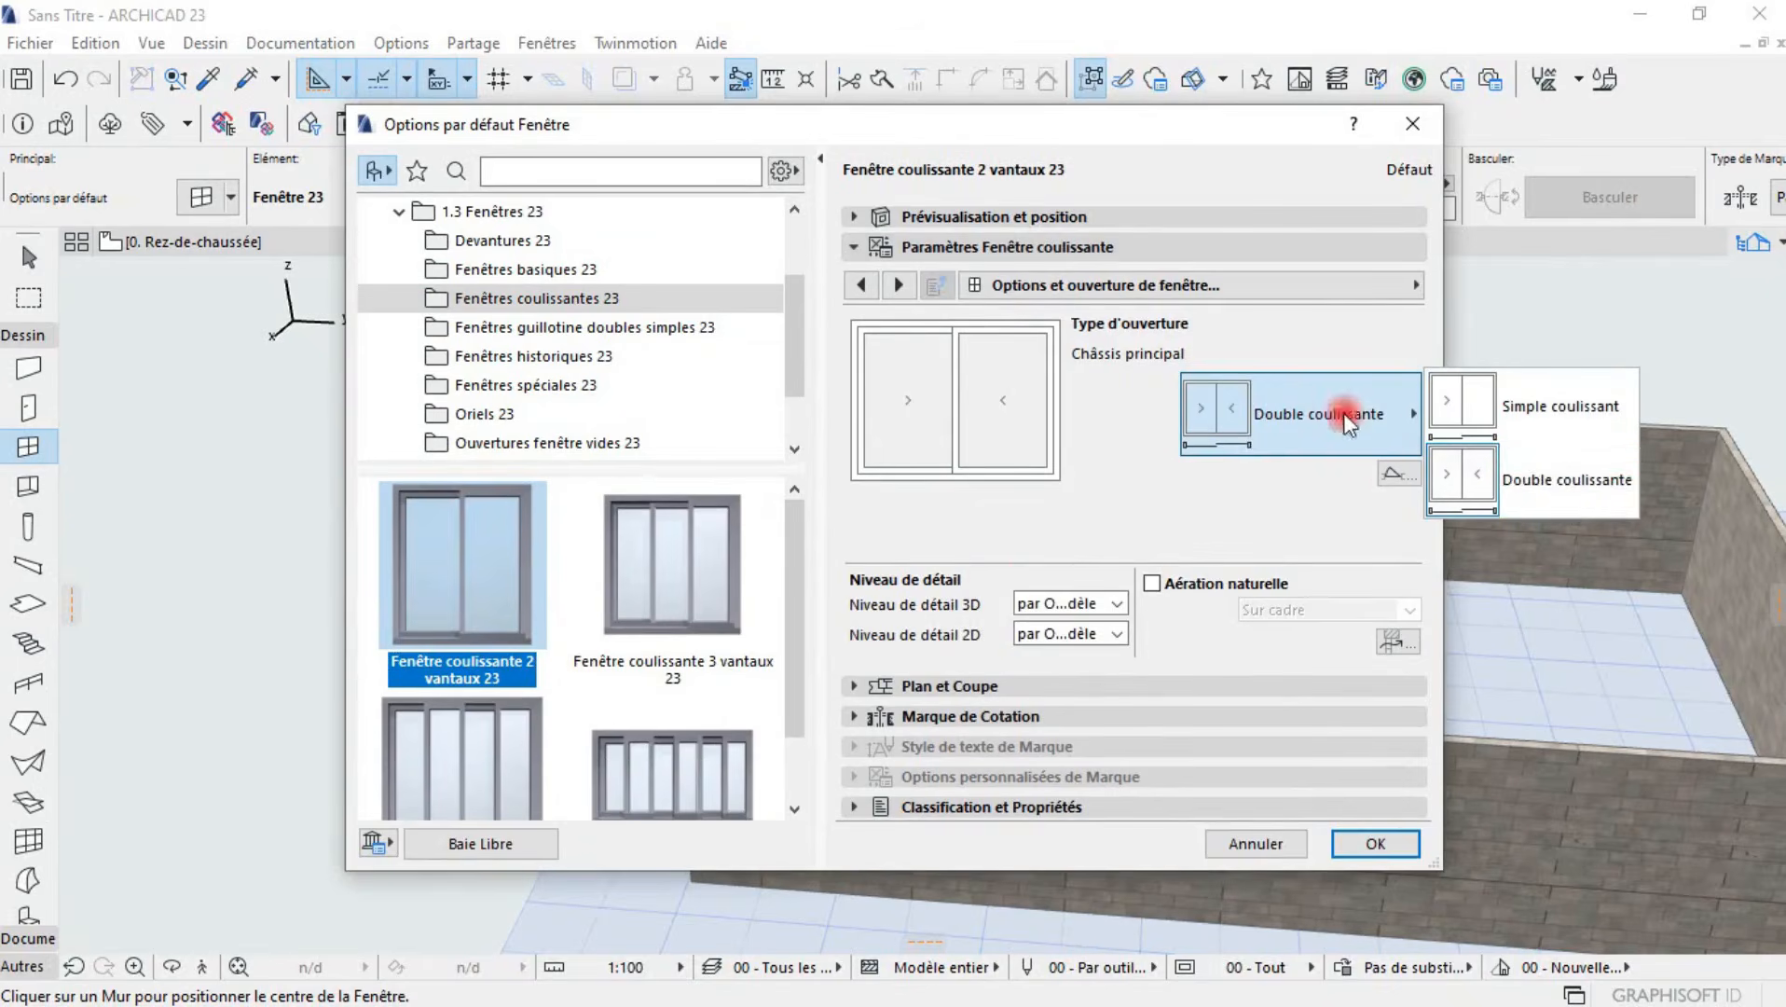
pyautogui.click(1067, 519)
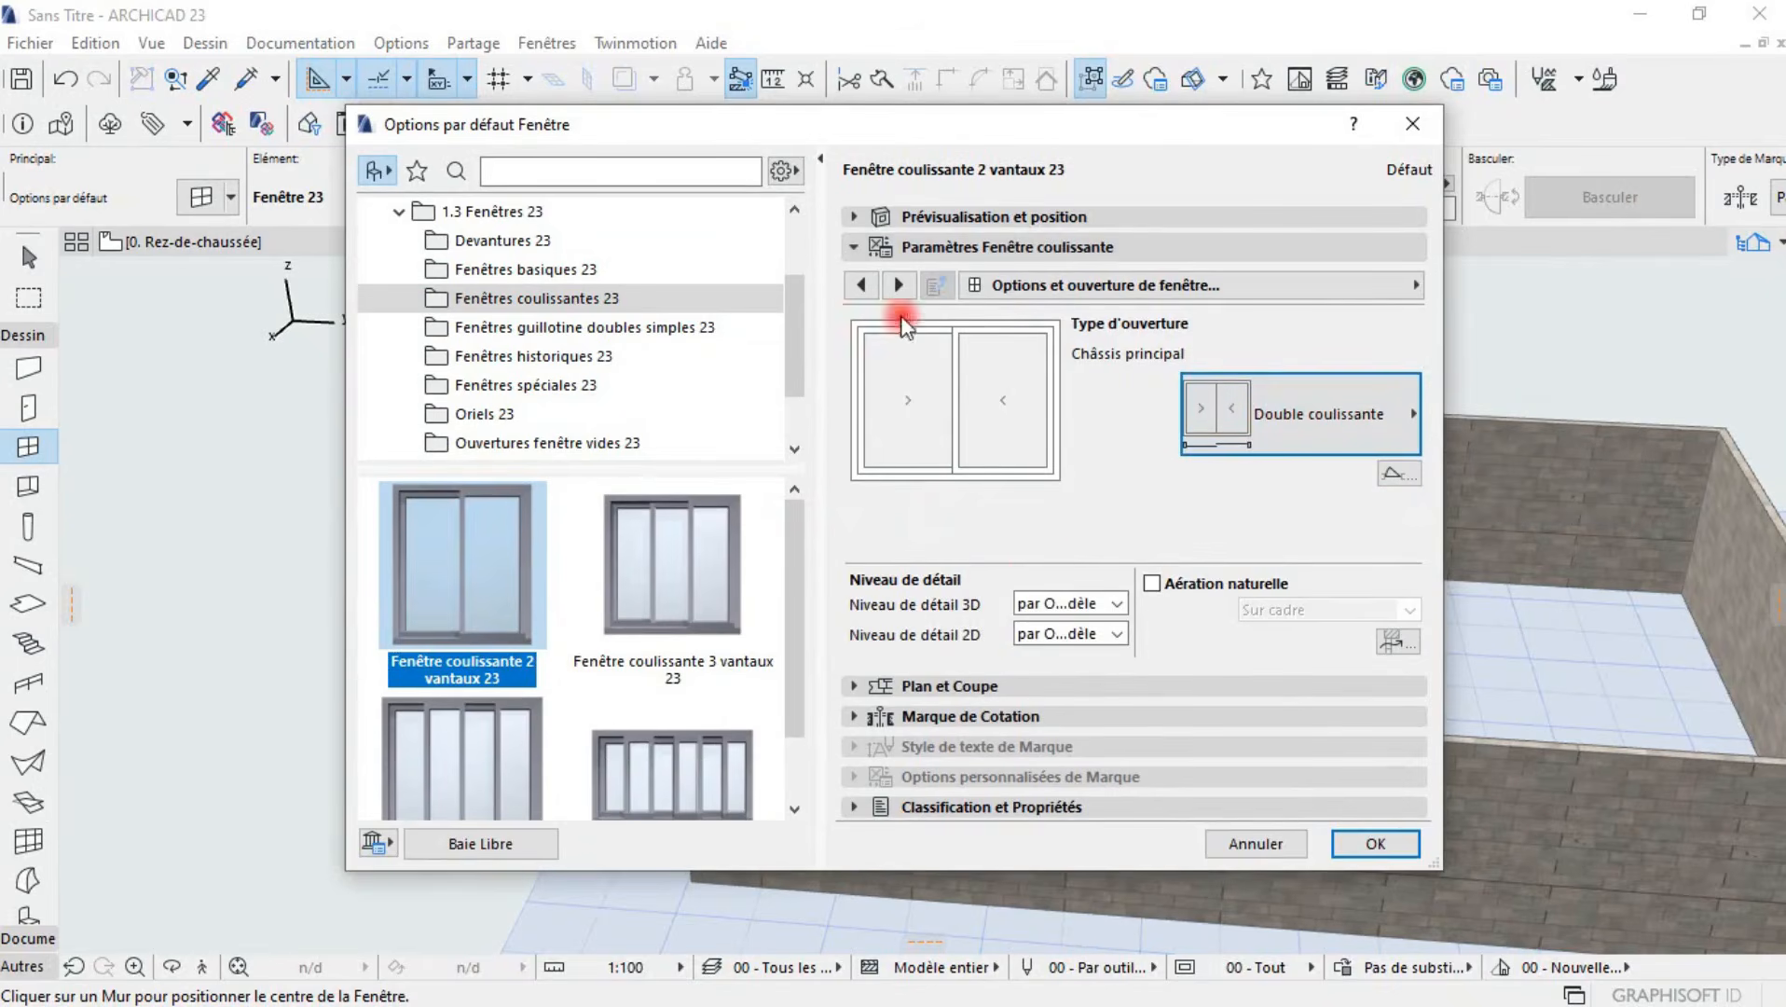
pyautogui.click(867, 220)
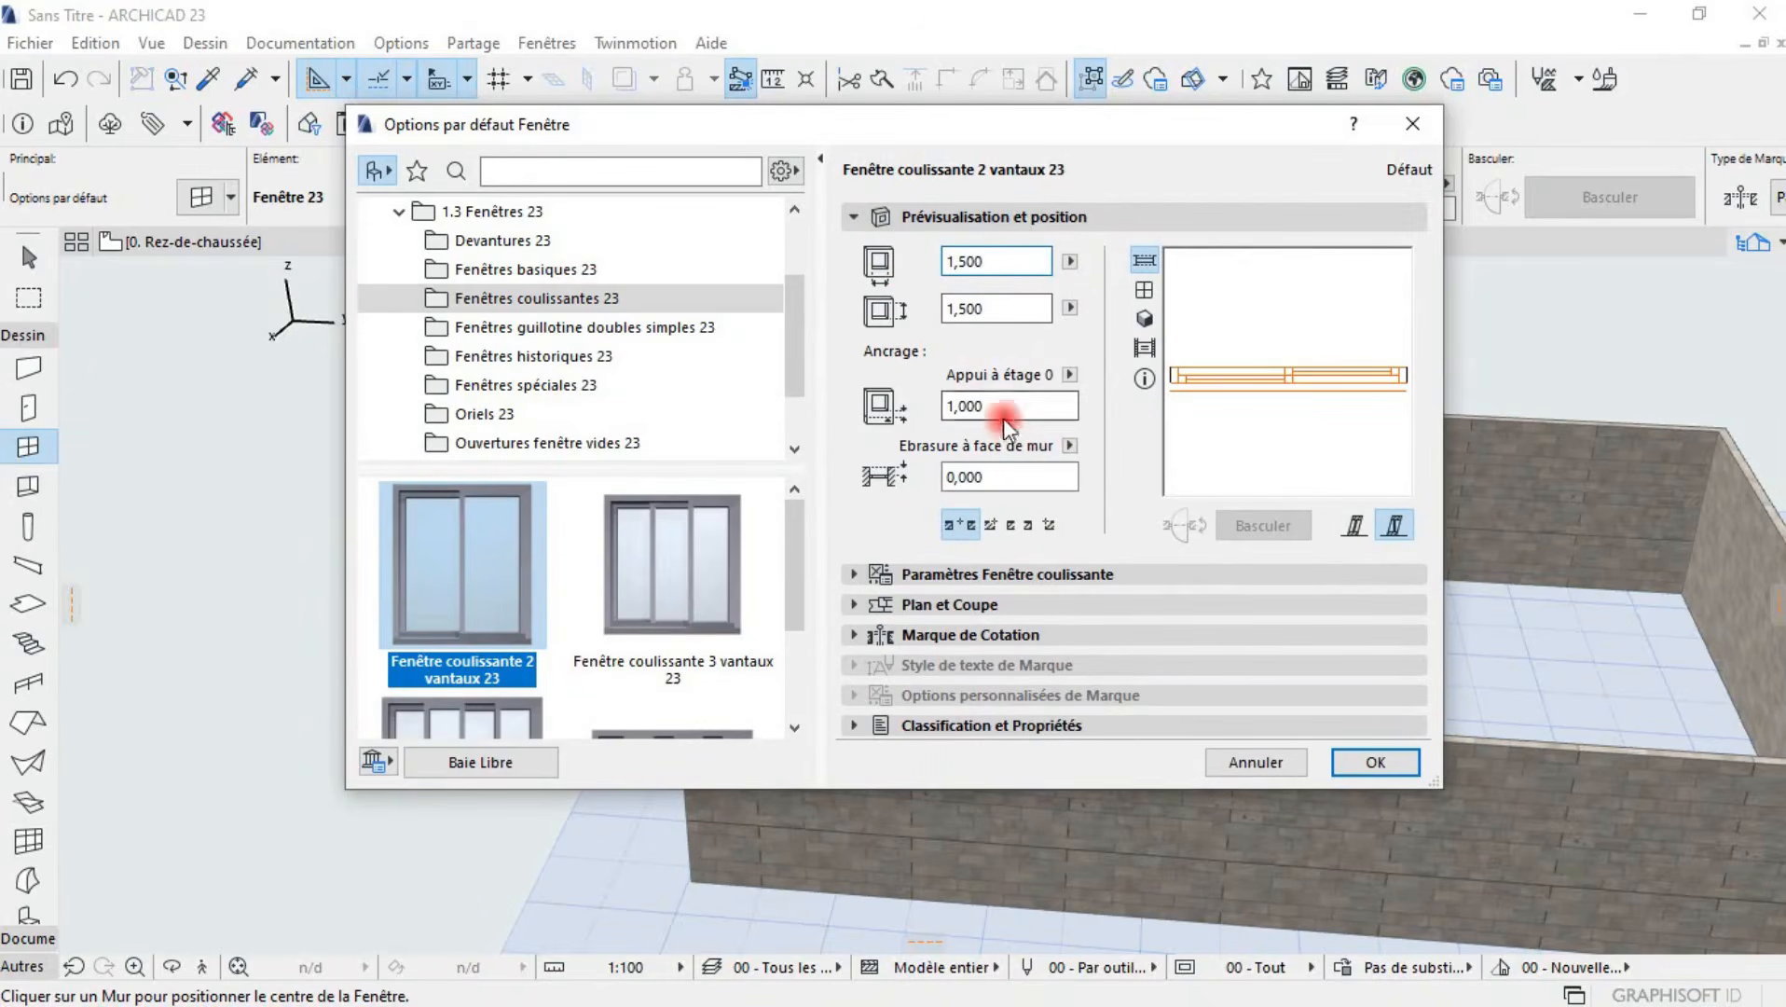
pyautogui.click(1372, 759)
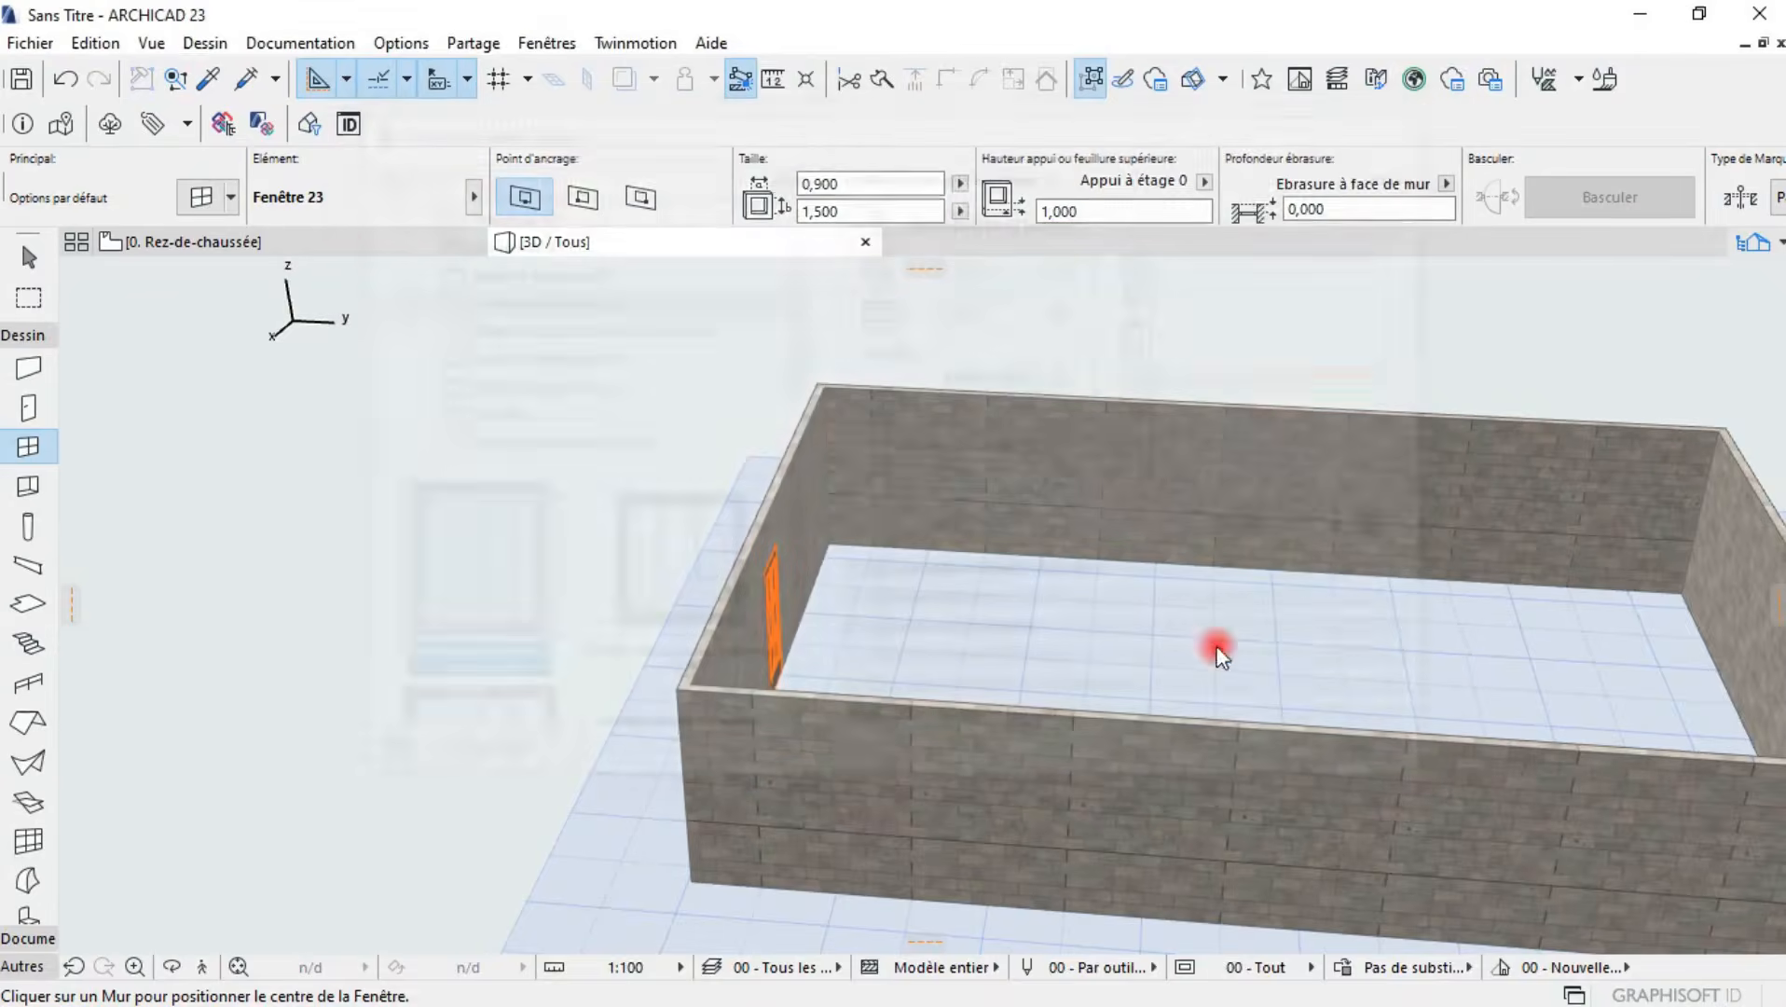
# - Insert the 1.500 by 1.500 sliding window in the ground-floor plan's lower wall, between the left corner and the door
pyautogui.click(343, 242)
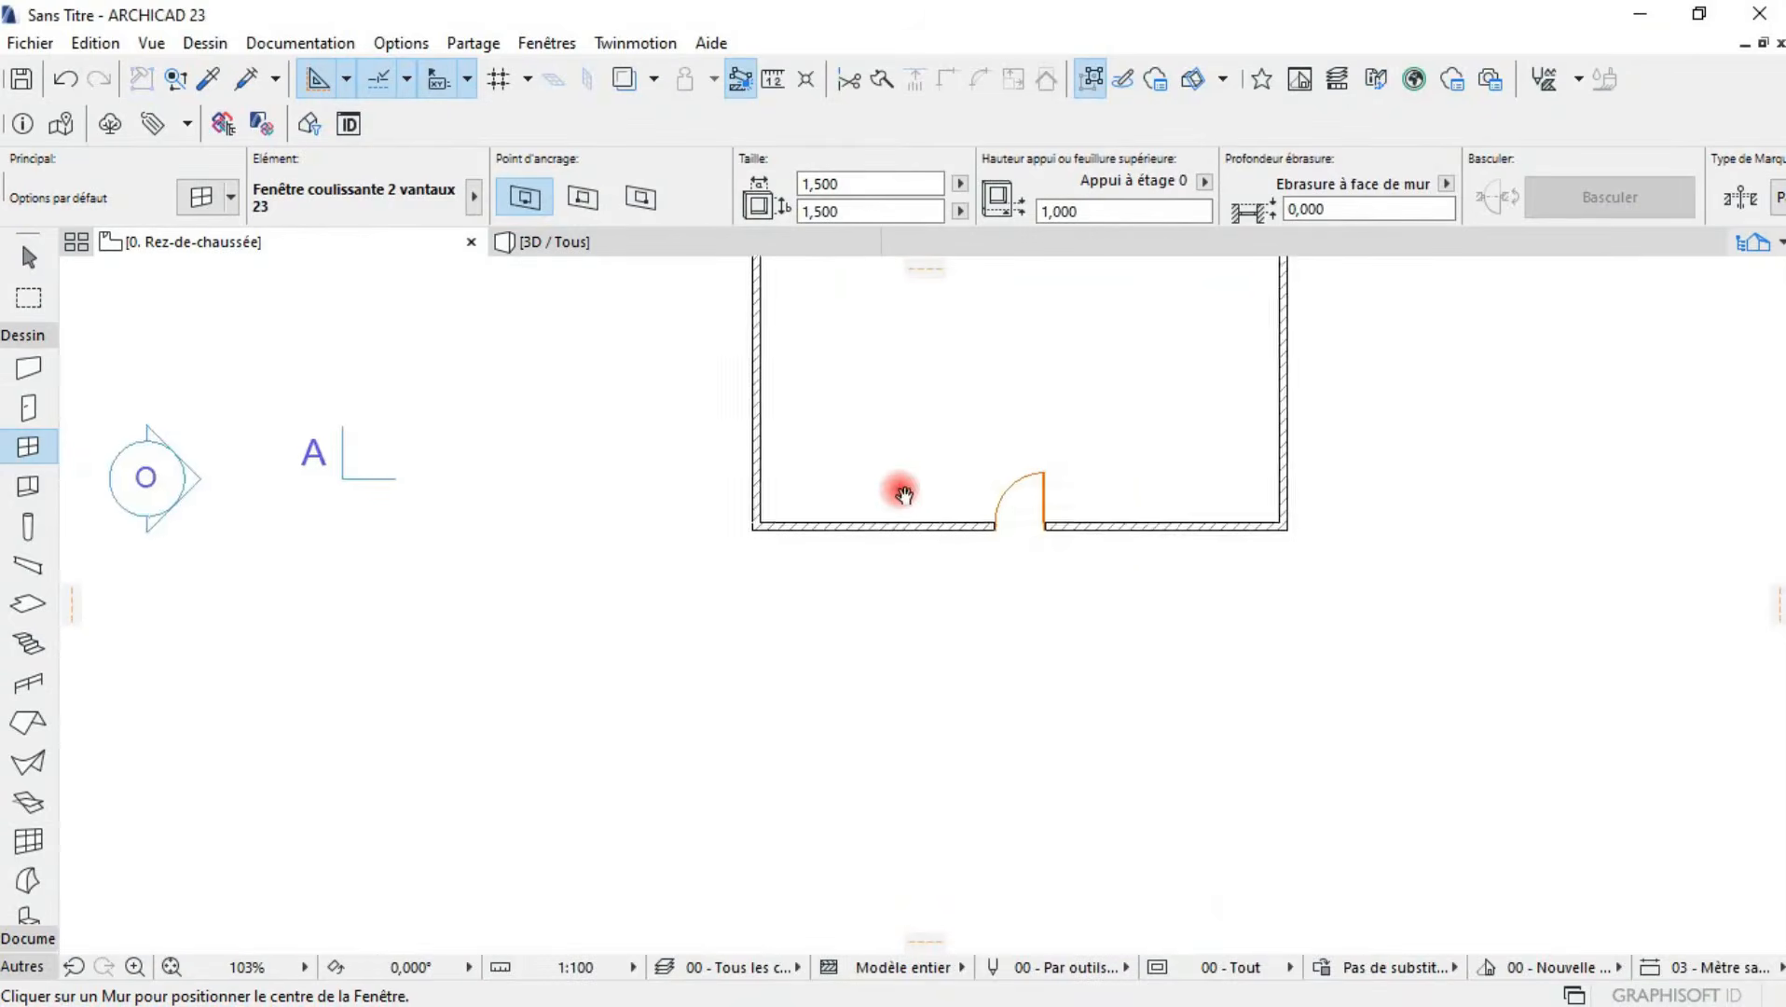
pyautogui.moveTo(903, 494); pyautogui.dragTo(754, 499, button='middle')
pyautogui.scroll(4, 739, 531)
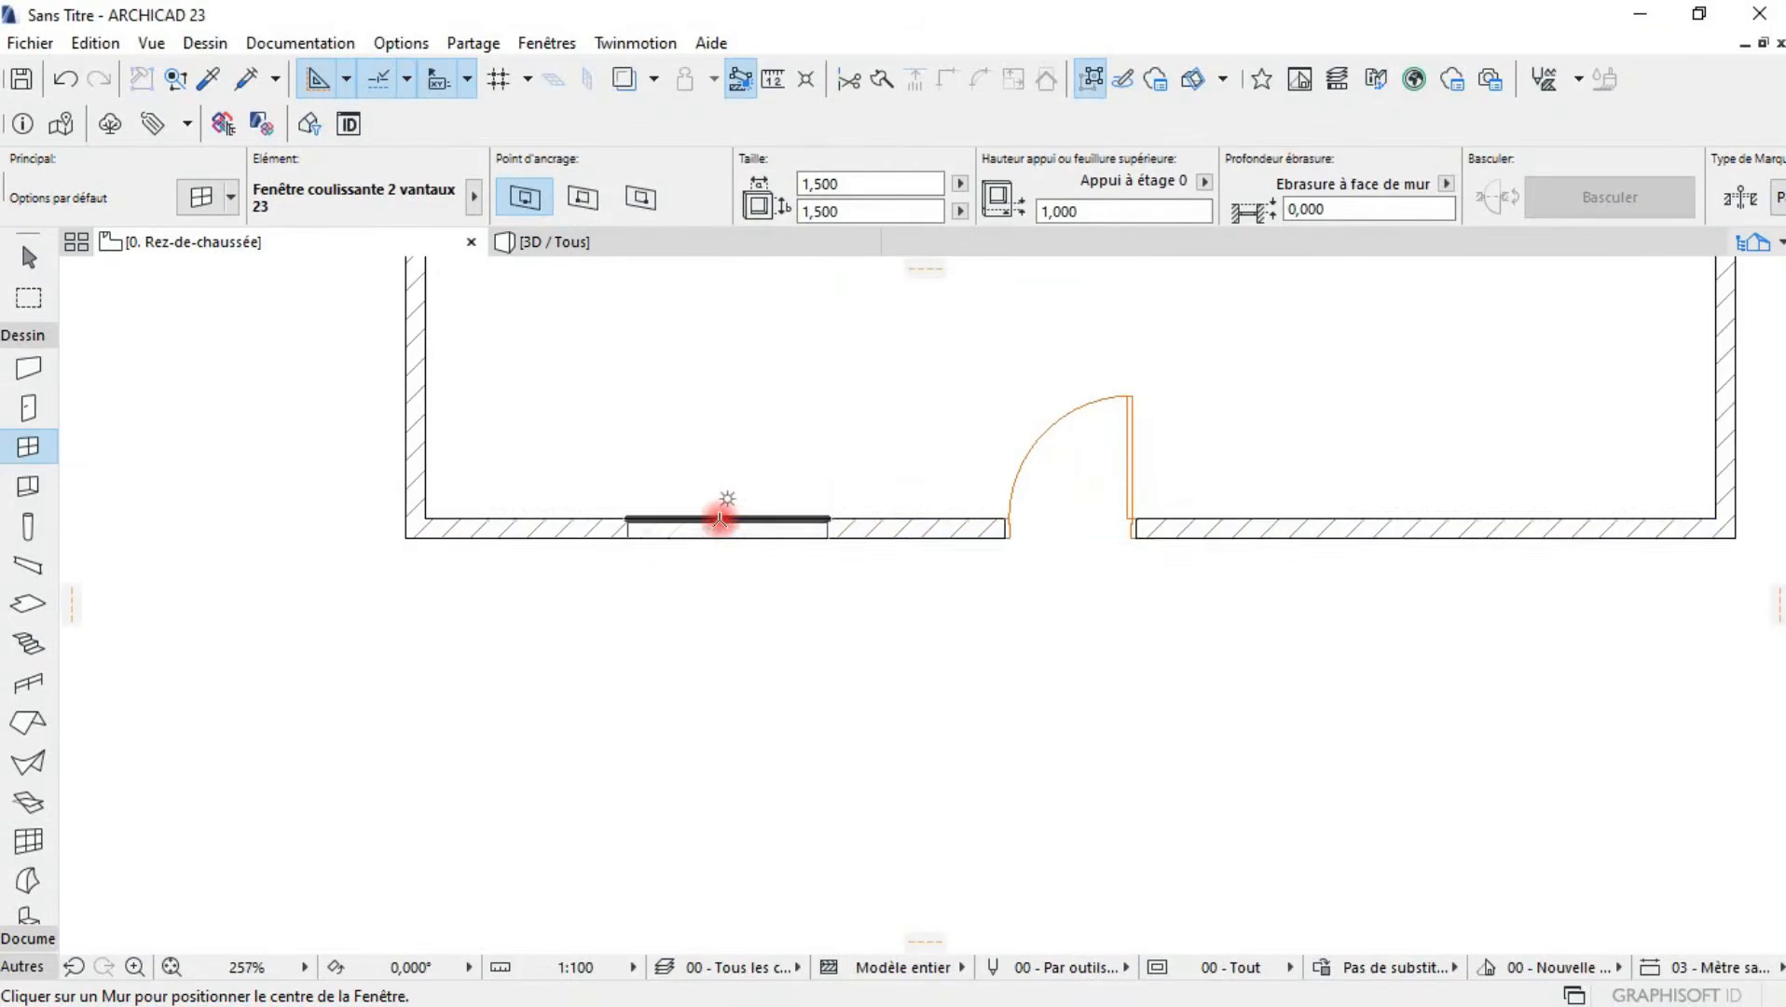
pyautogui.click(735, 531)
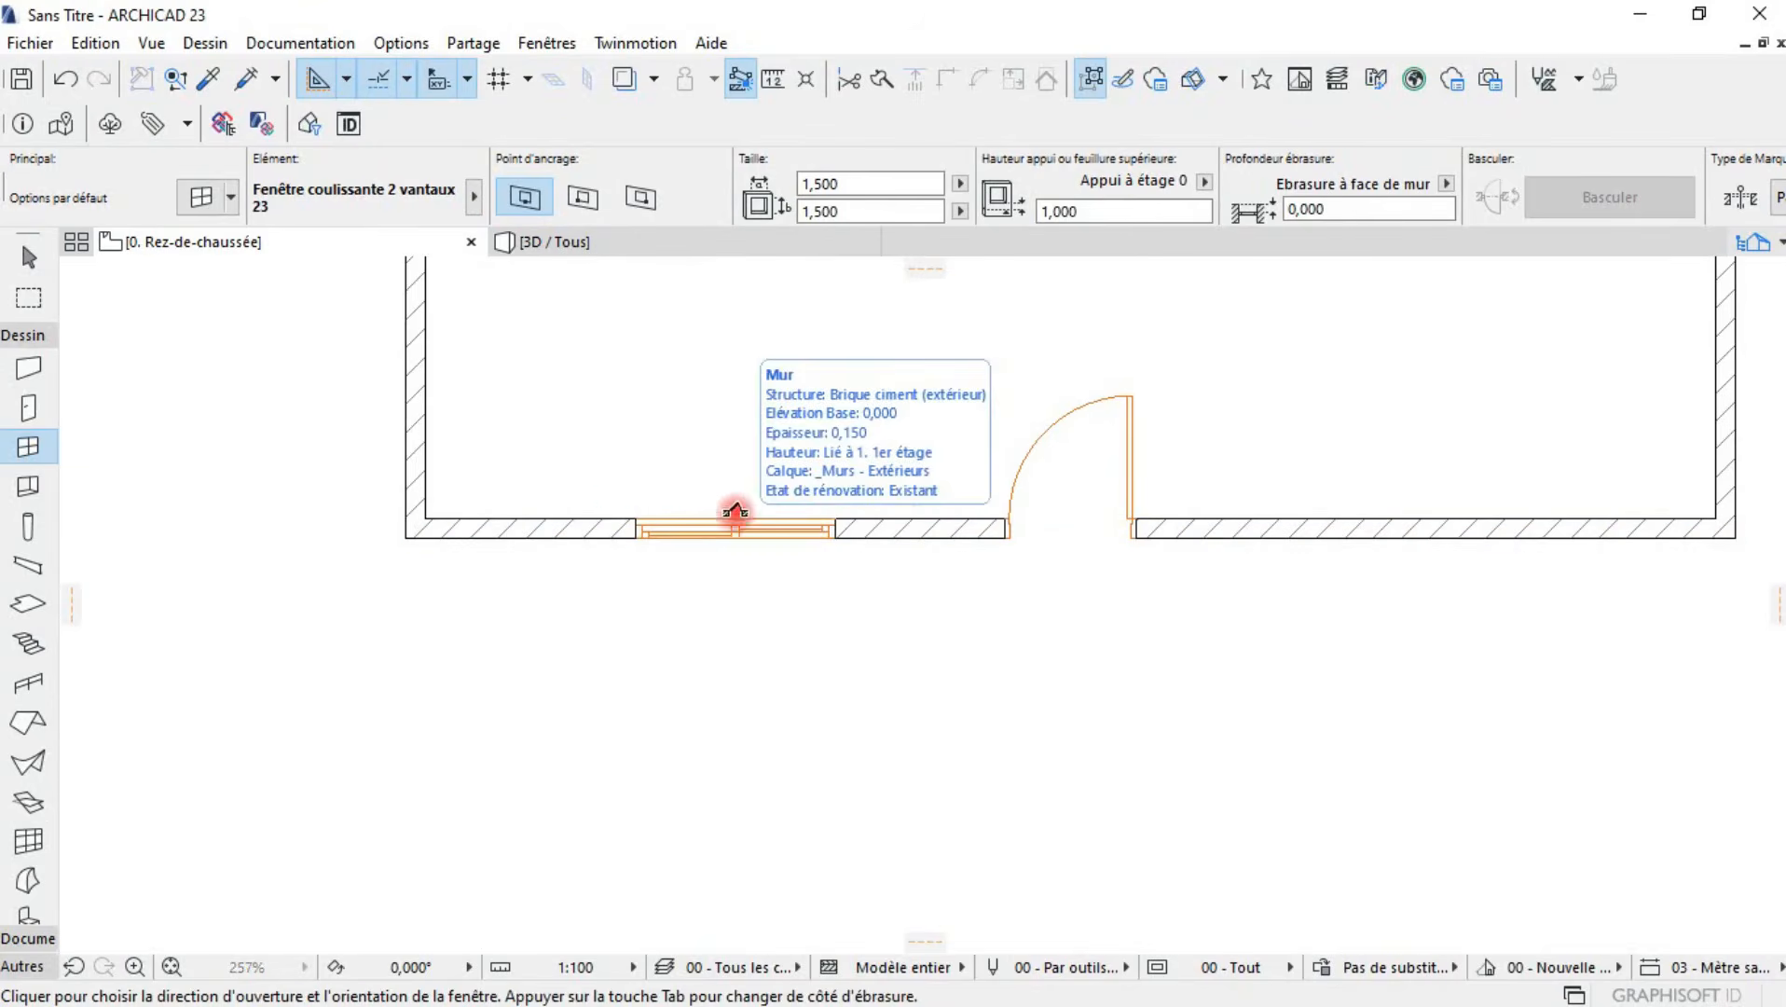
pyautogui.click(751, 395)
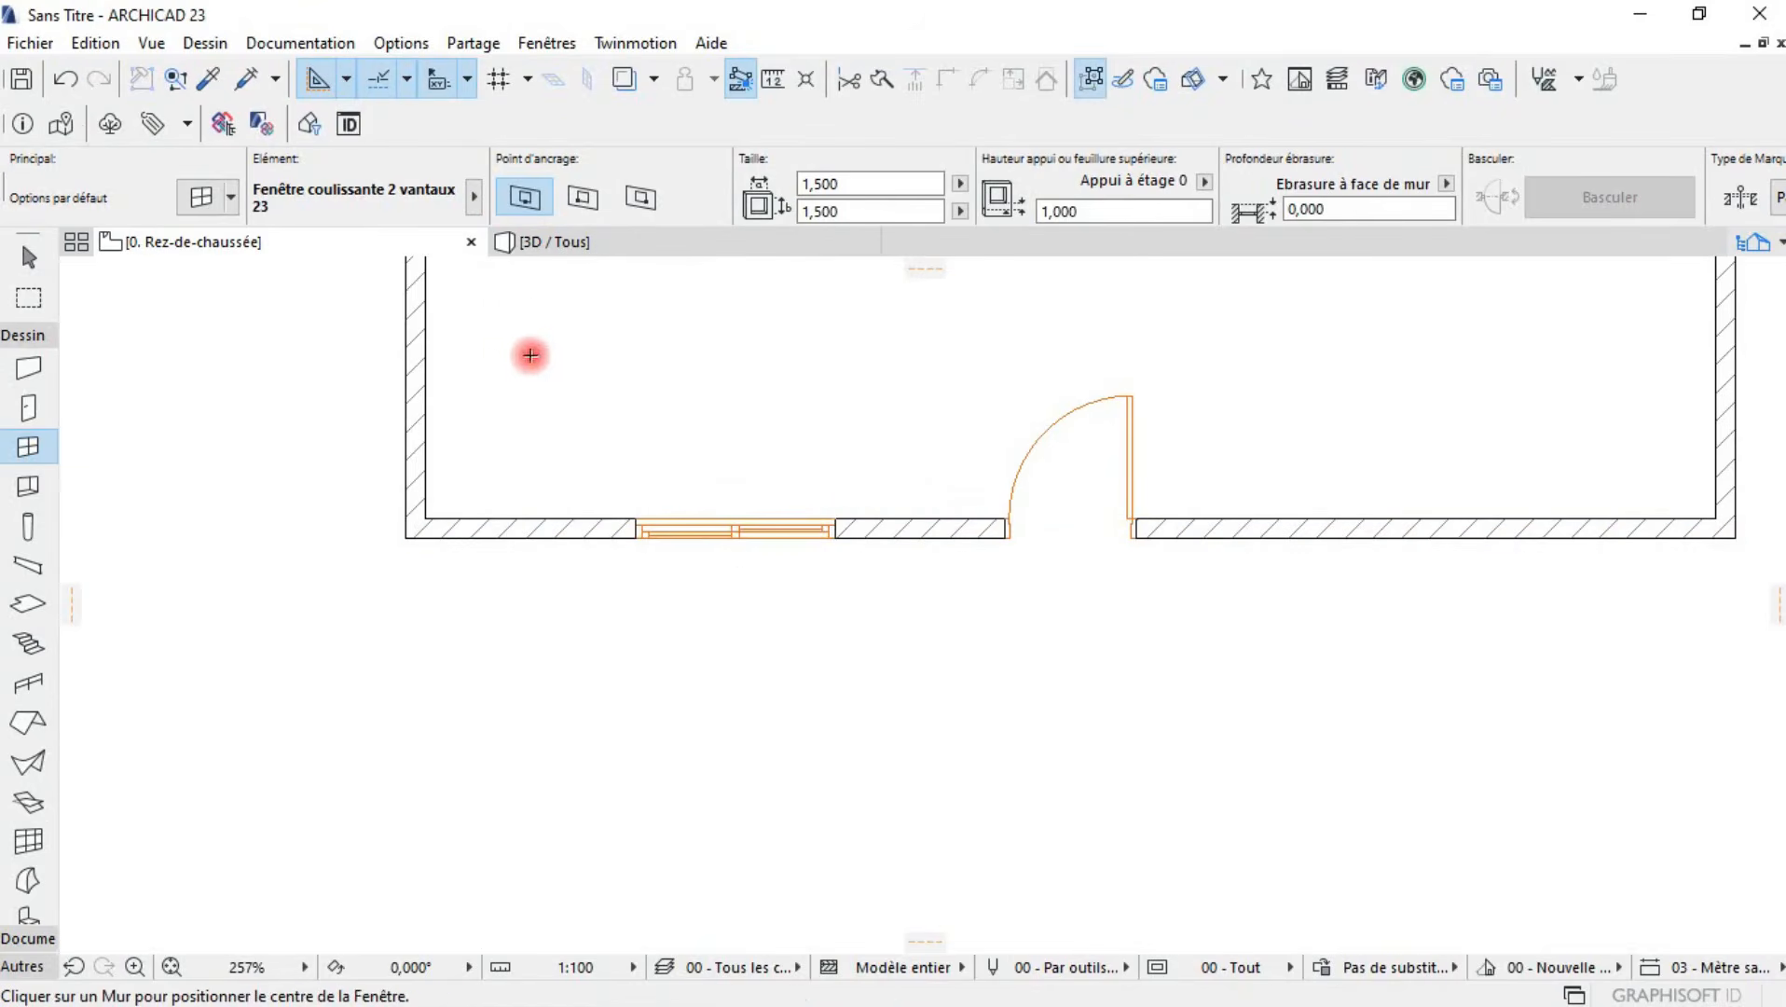
# - Insert a second two-leaf sliding window in the 3D view, in the same wall between the door and the other corner
pyautogui.click(571, 241)
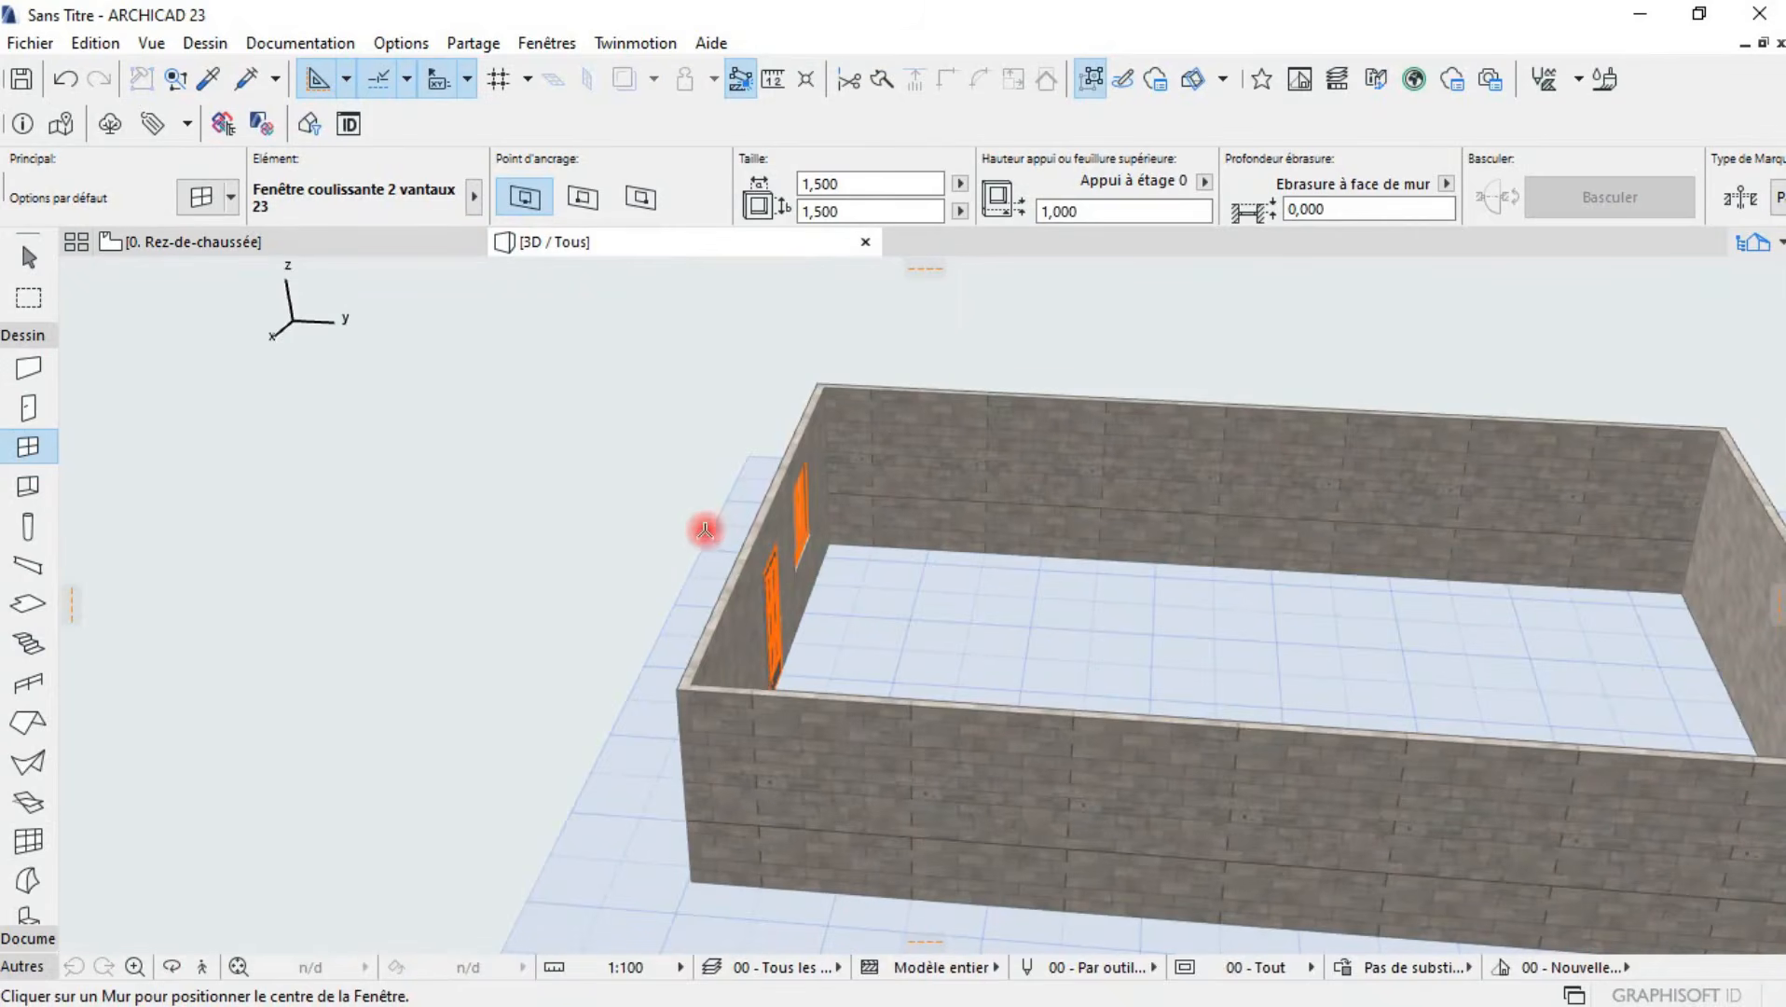
pyautogui.keyDown('shift'); pyautogui.moveTo(644, 491); pyautogui.dragTo(975, 668, button='middle'); pyautogui.keyUp('shift')
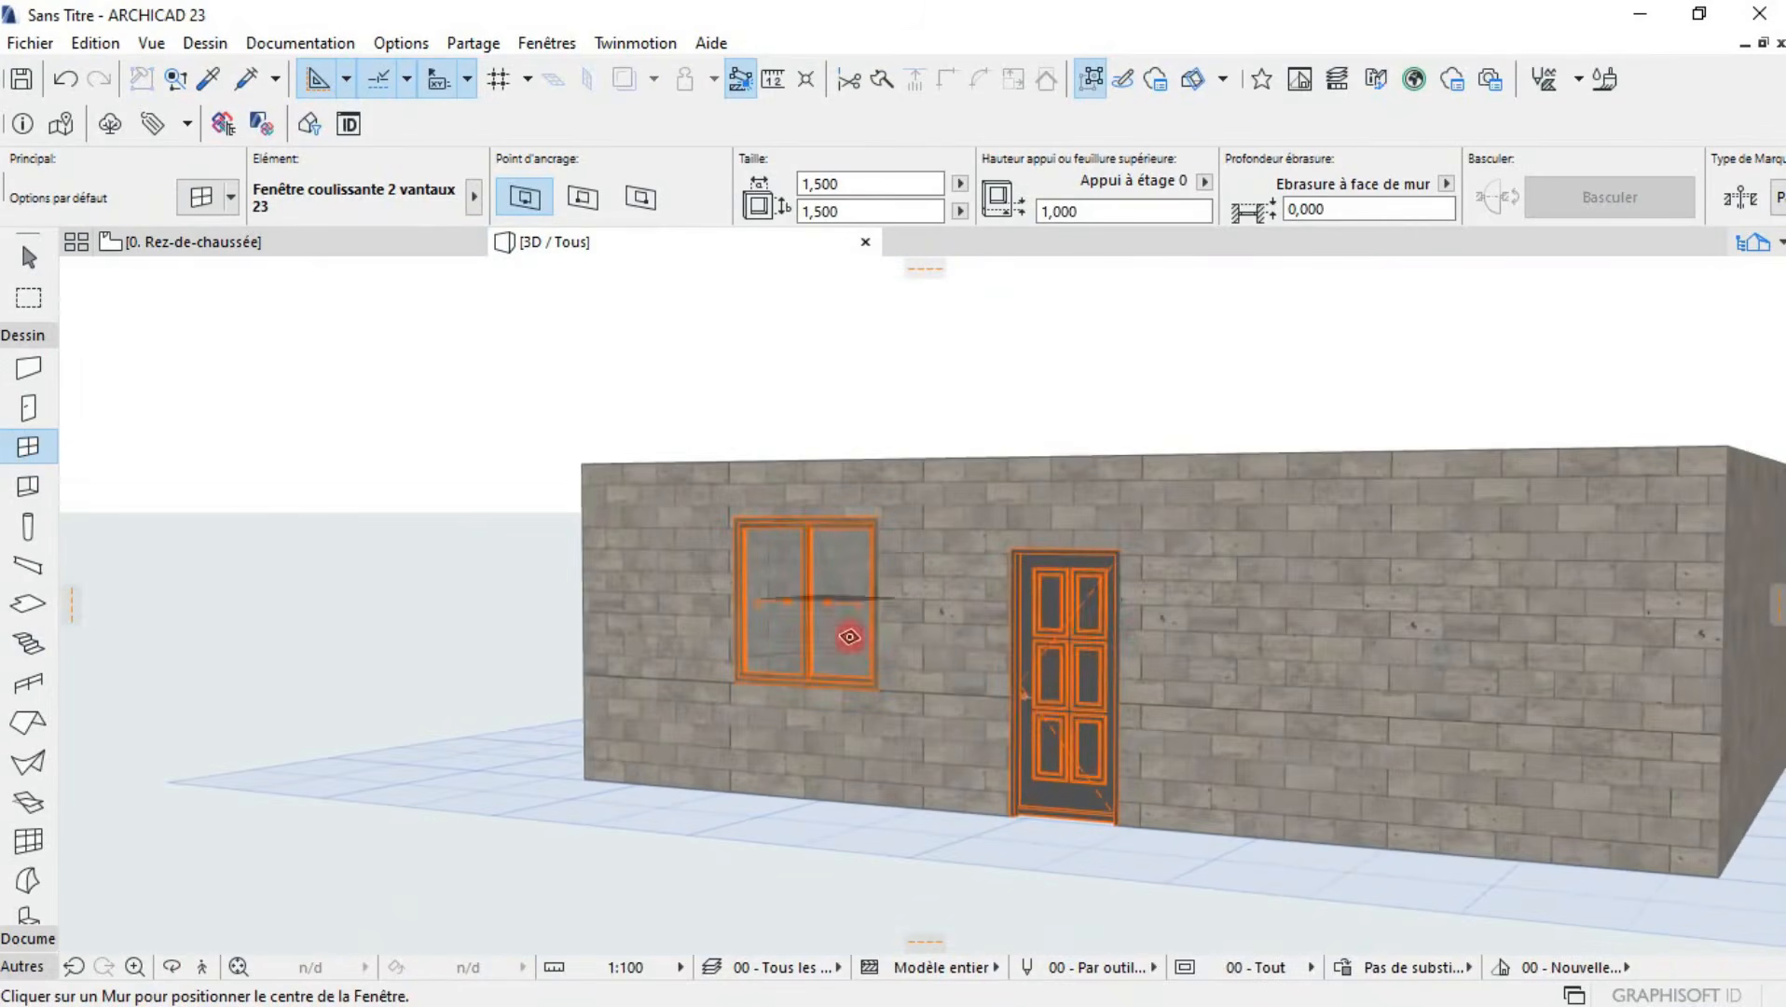
pyautogui.scroll(3, 839, 611)
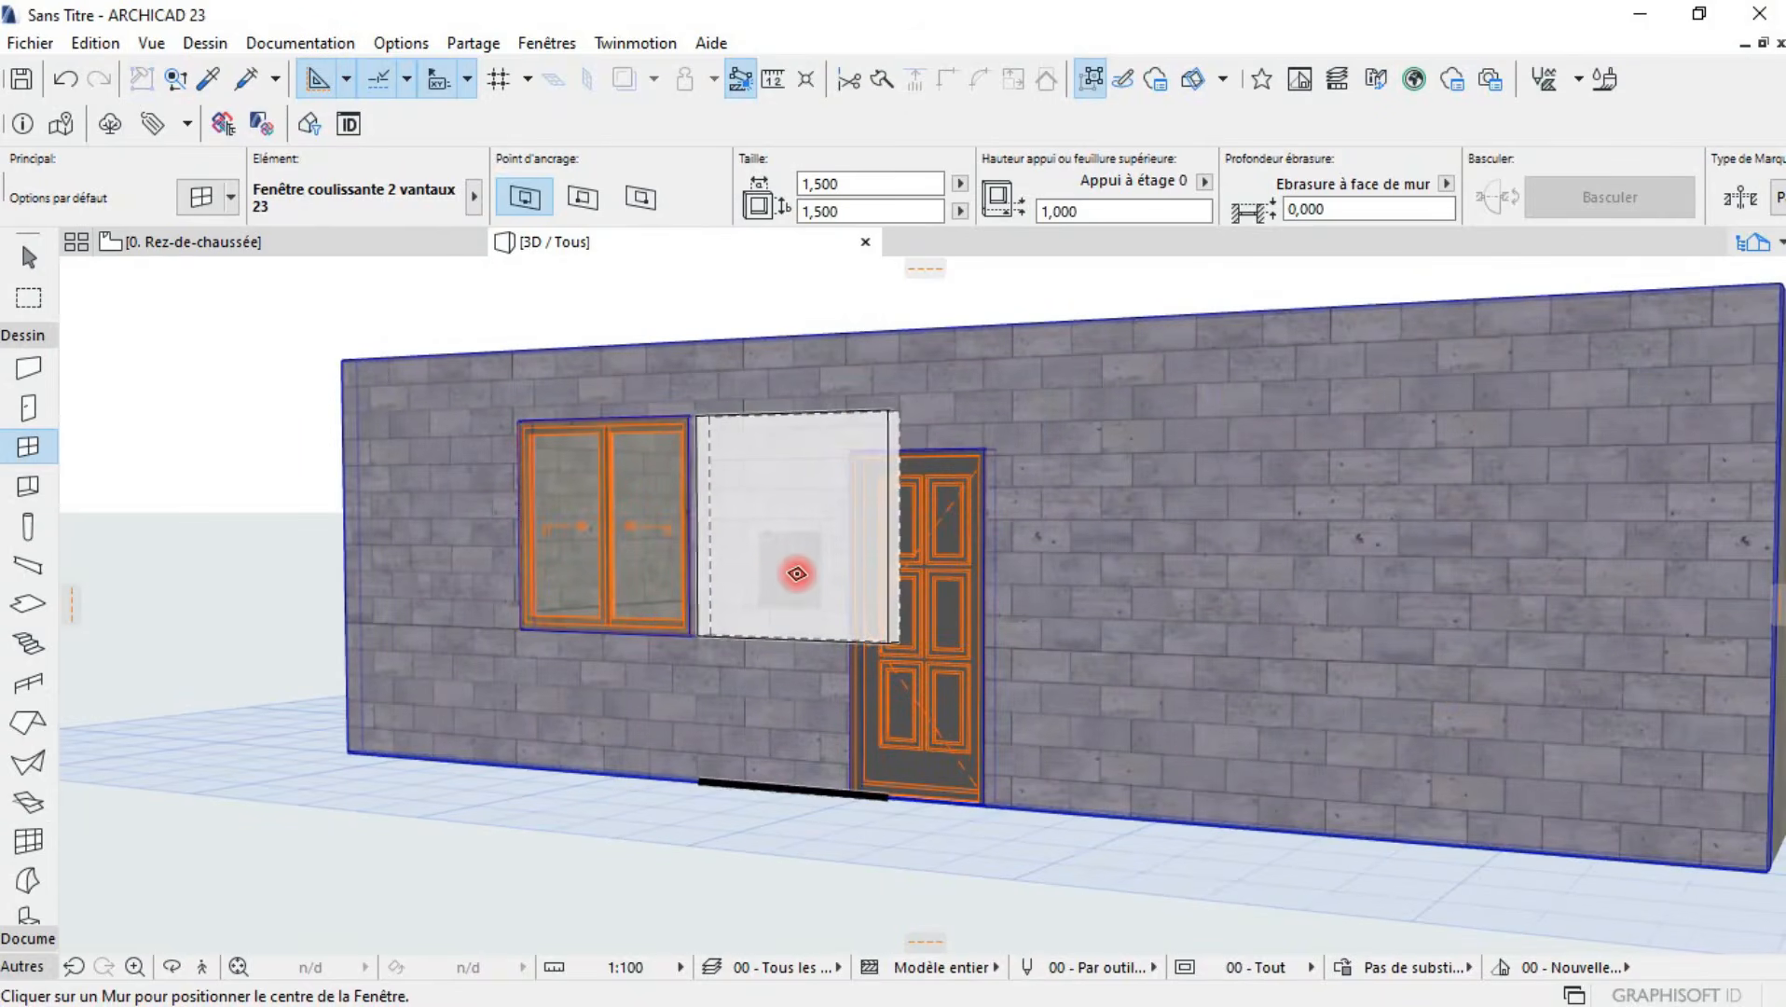
pyautogui.scroll(-2, 852, 582)
pyautogui.keyDown('shift'); pyautogui.moveTo(853, 583); pyautogui.dragTo(817, 581, button='middle'); pyautogui.keyUp('shift')
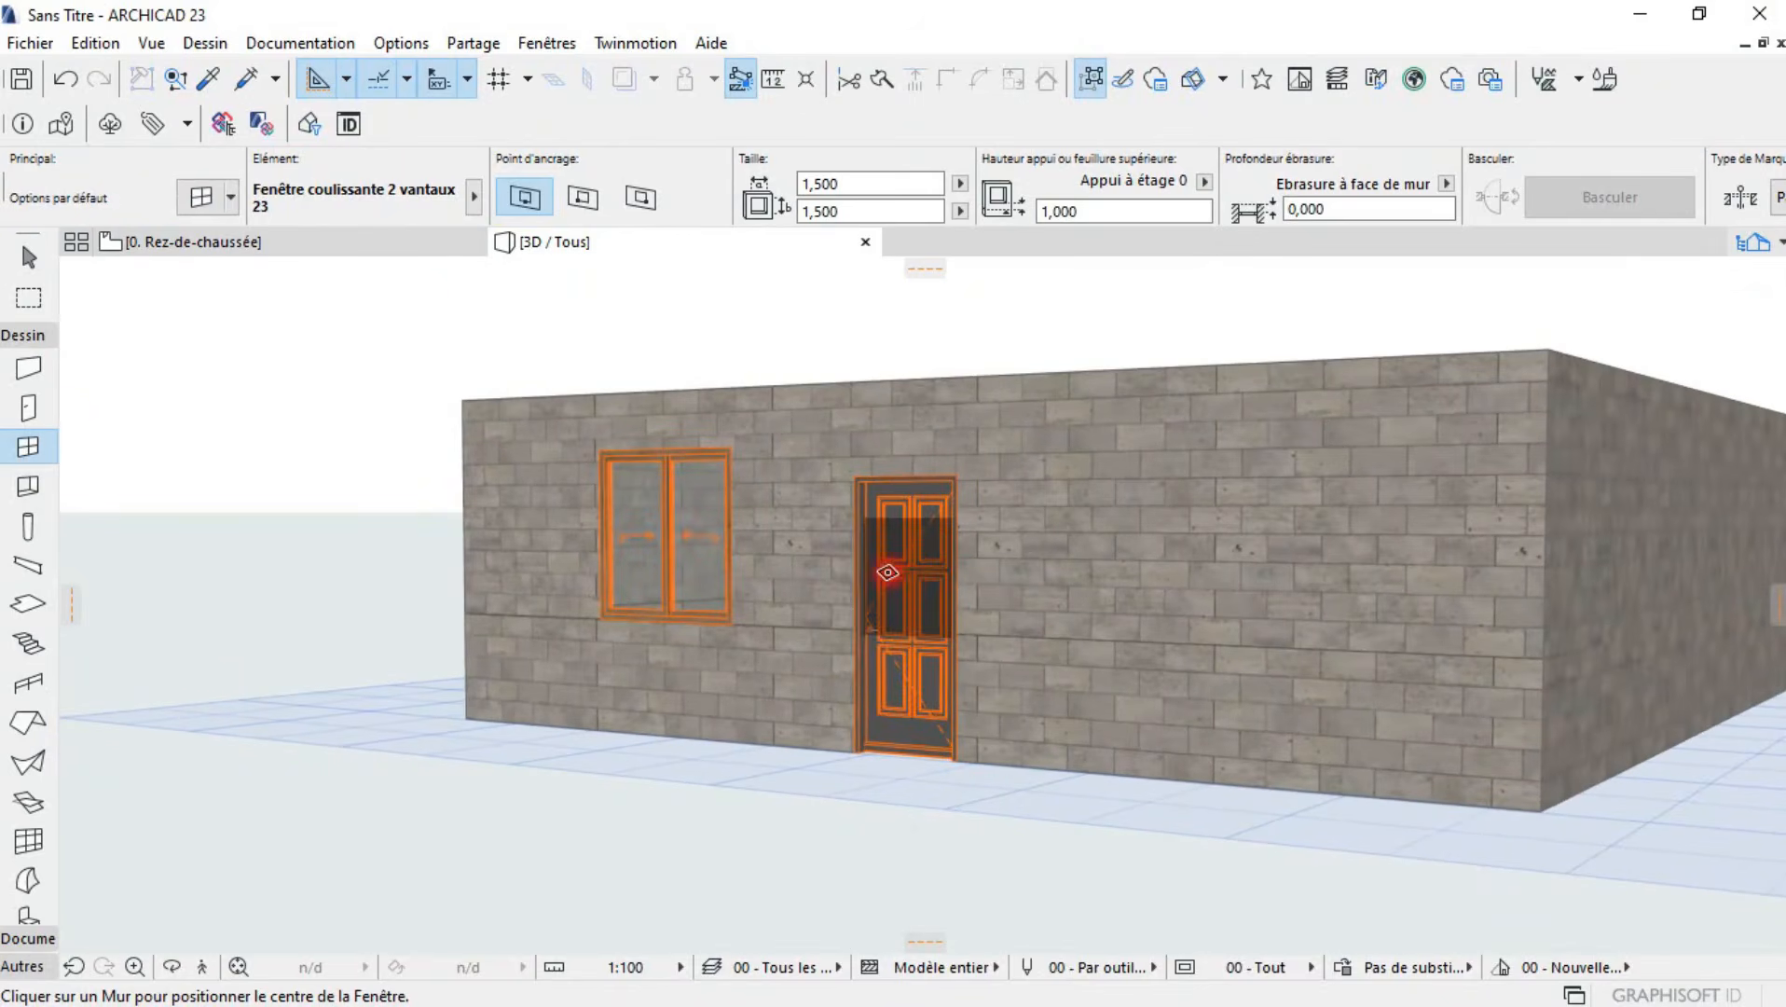
pyautogui.keyDown('shift'); pyautogui.moveTo(865, 566); pyautogui.dragTo(902, 636, button='middle'); pyautogui.keyUp('shift')
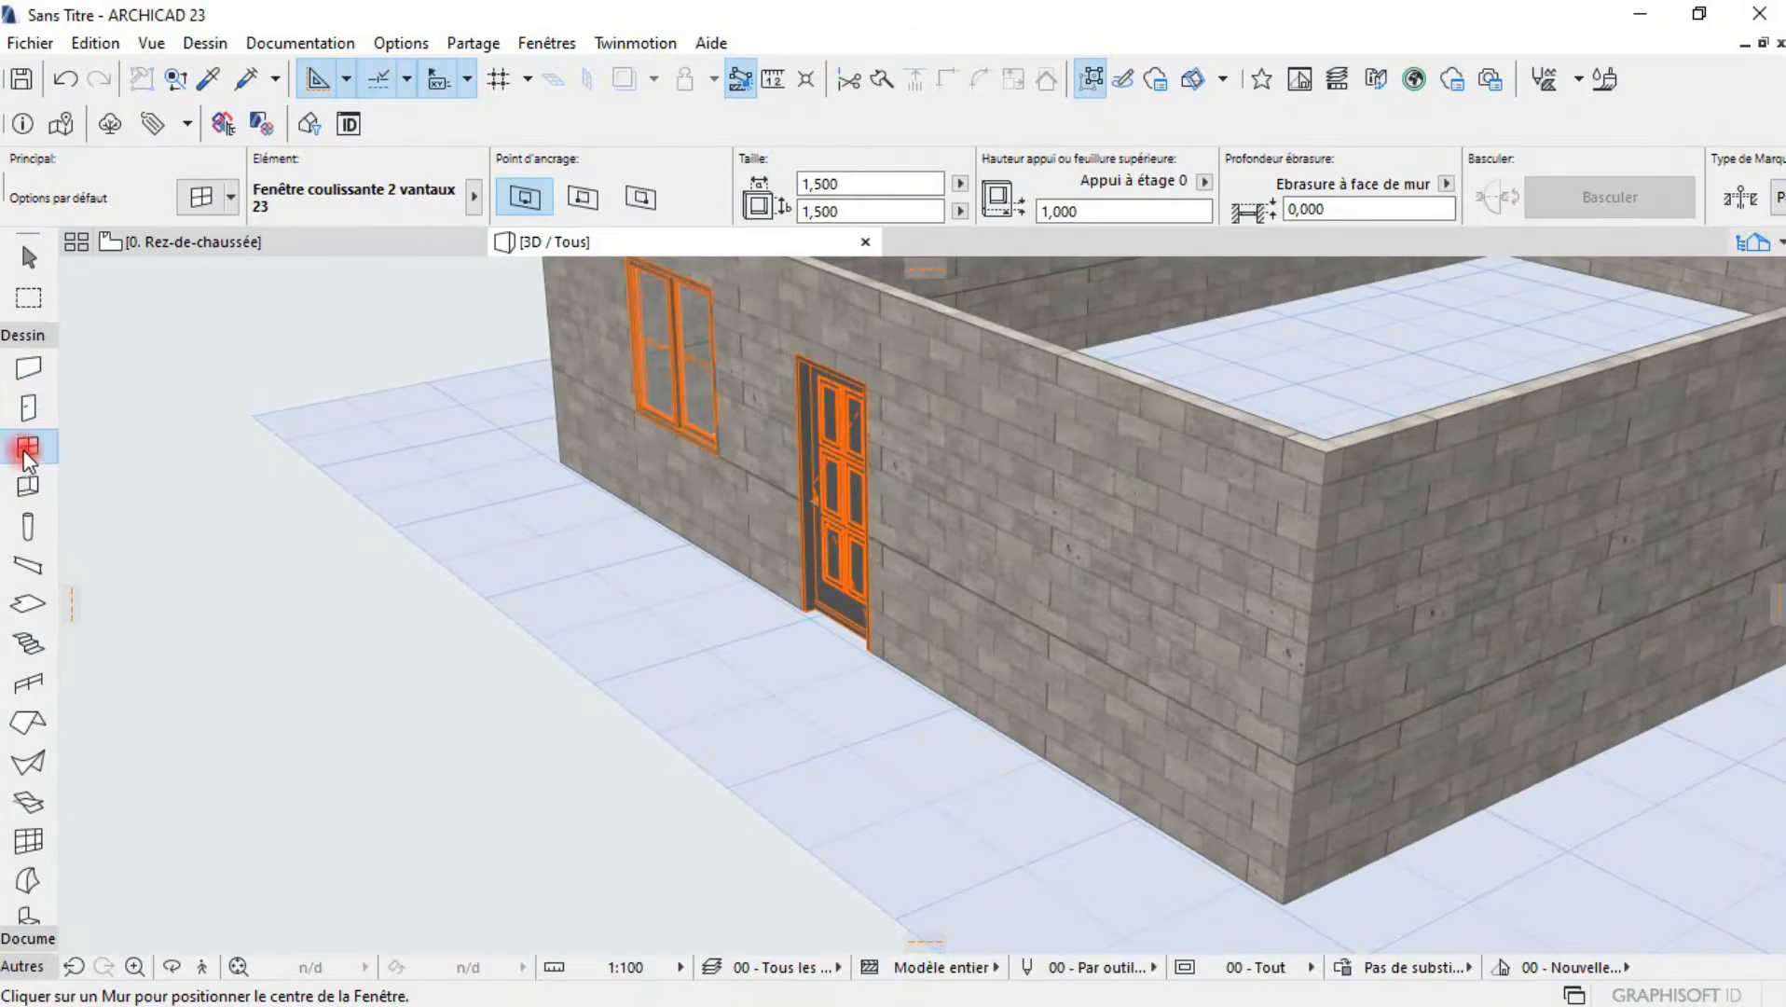
pyautogui.click(1158, 625)
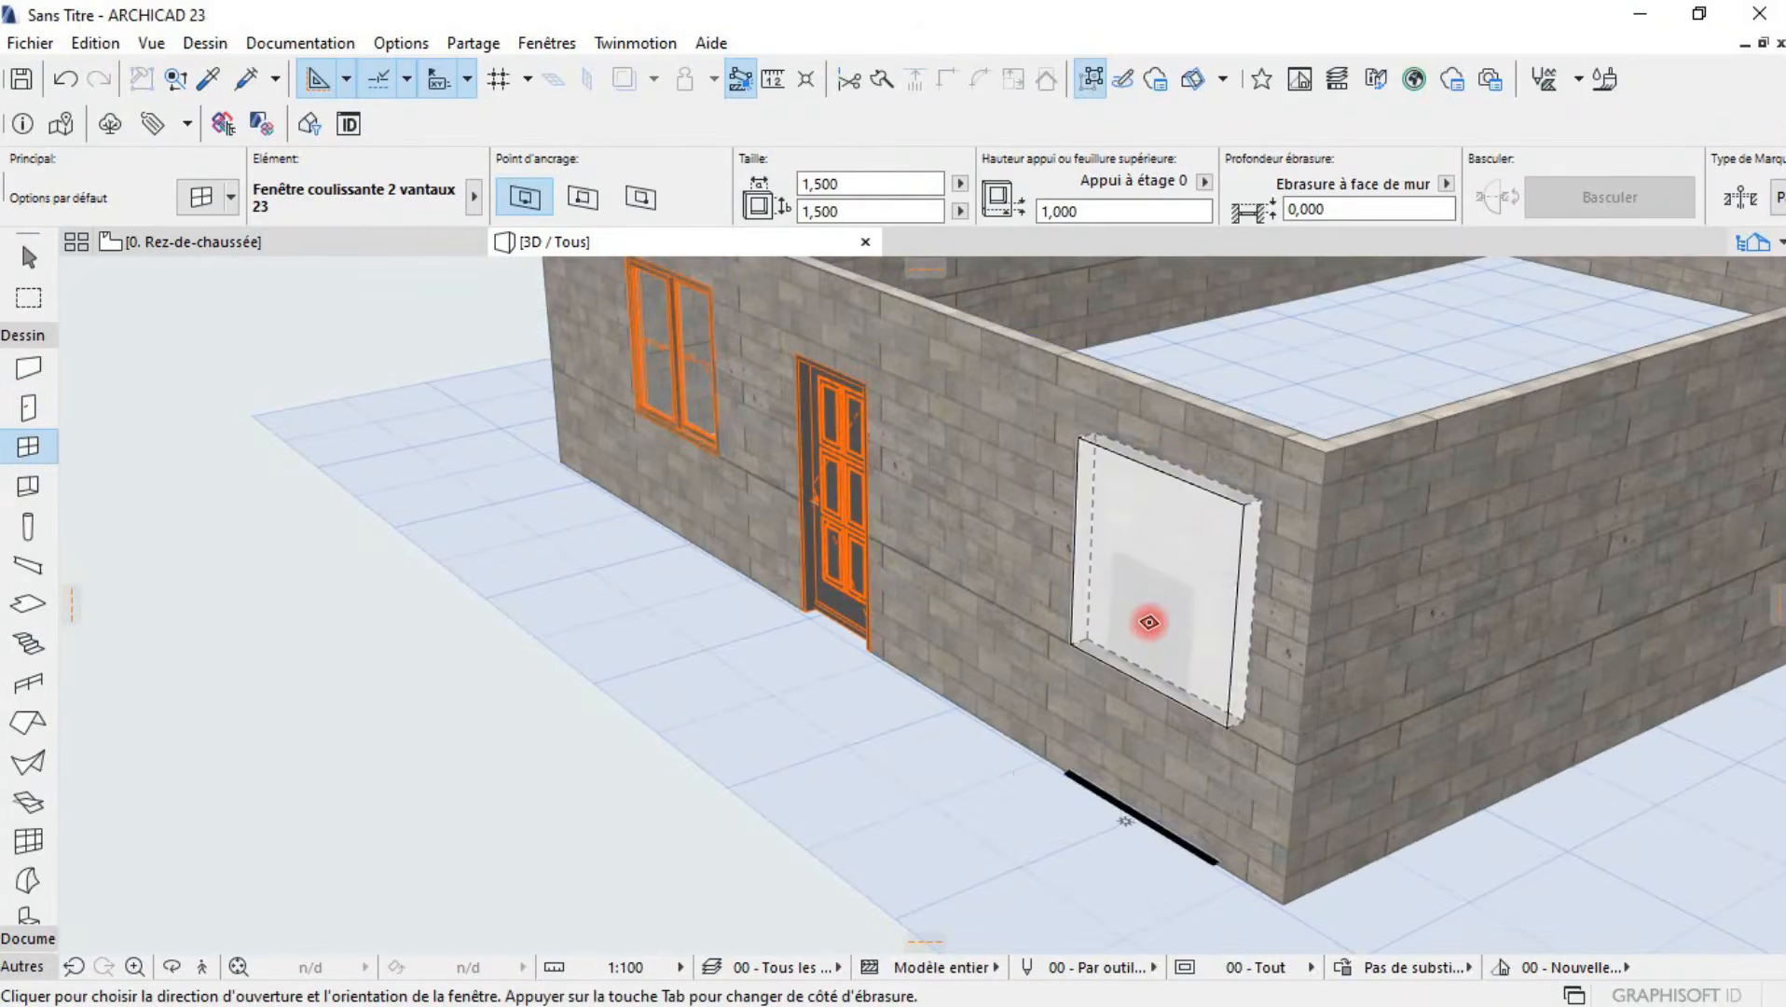
pyautogui.click(949, 720)
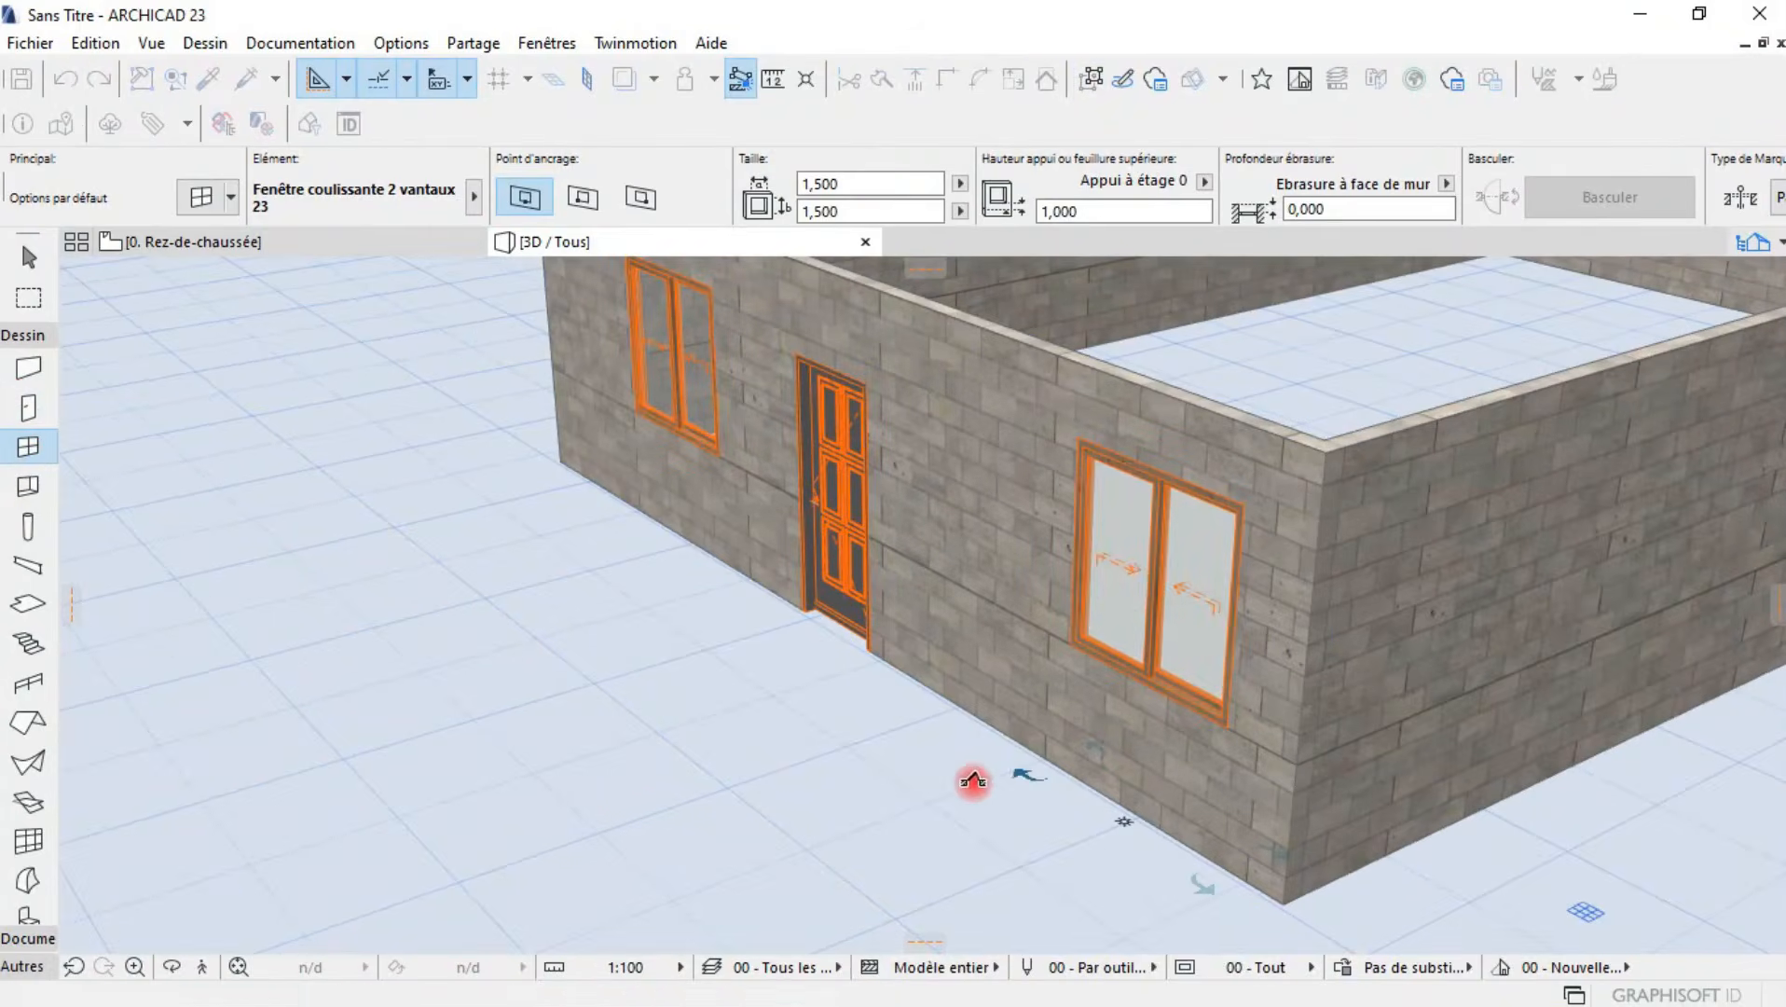
# - Insert a second Porte 23 door in the adjacent long wall, working in the 3D view
pyautogui.click(20, 416)
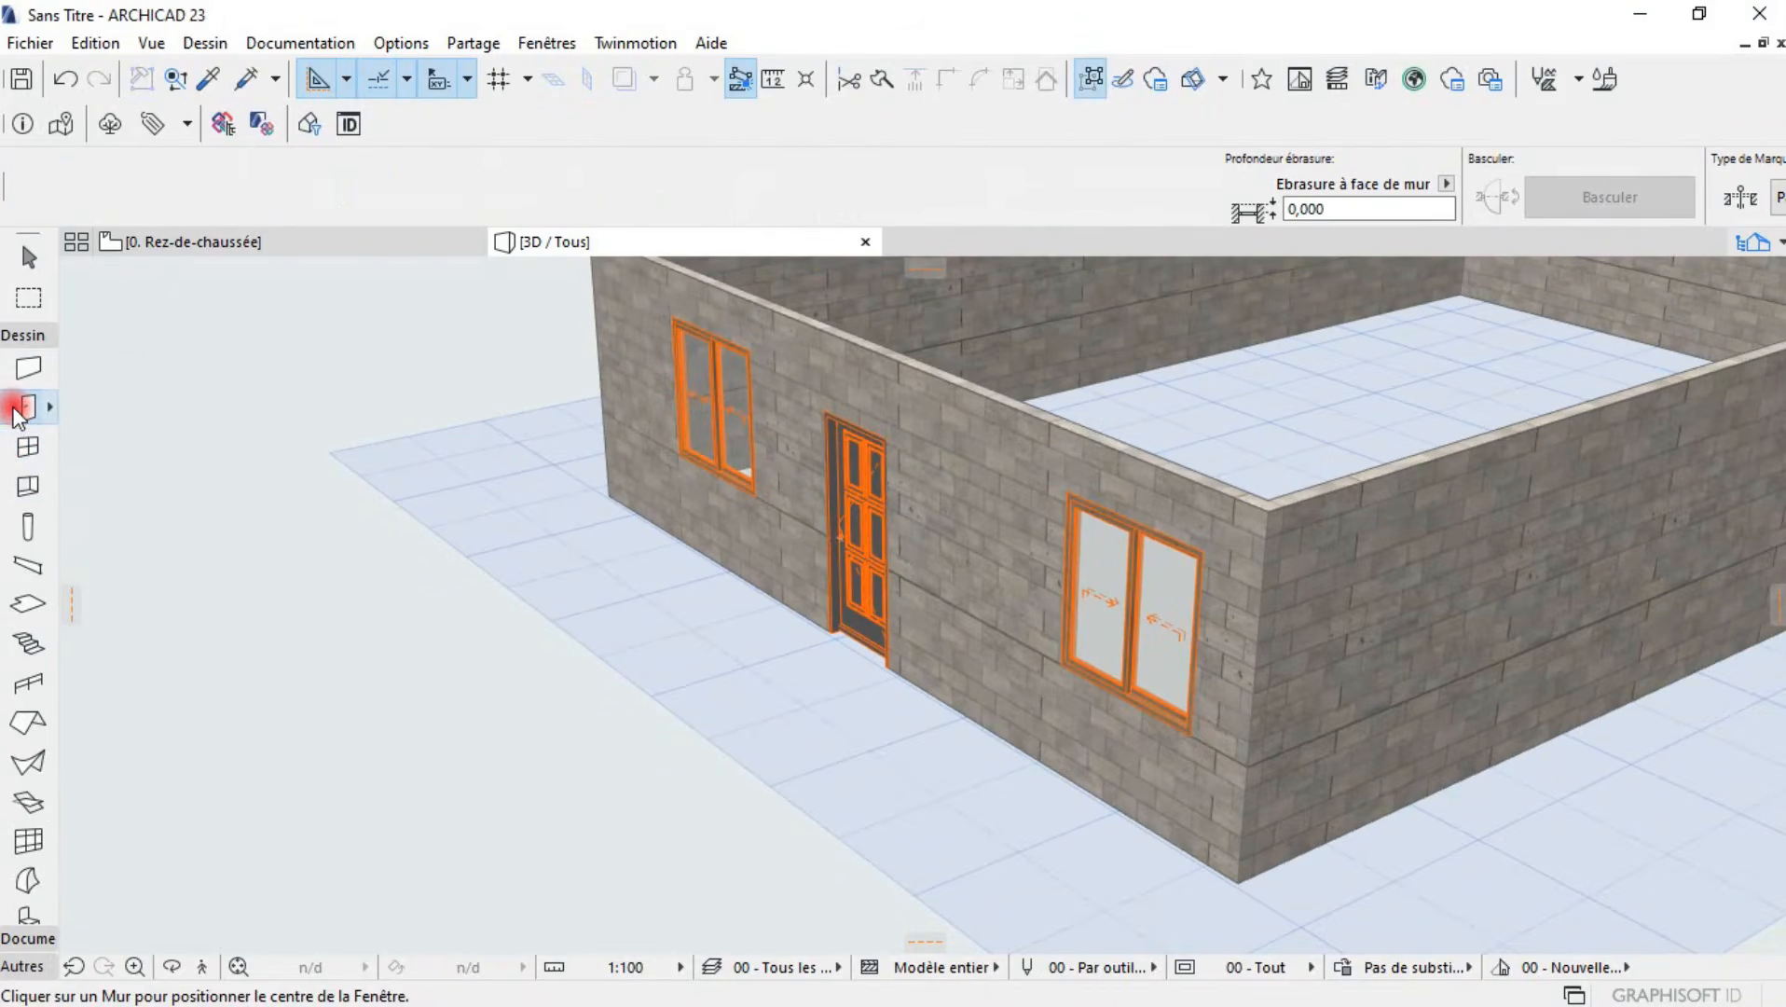
pyautogui.keyDown('shift'); pyautogui.moveTo(1398, 690); pyautogui.dragTo(1100, 681, button='middle'); pyautogui.keyUp('shift')
pyautogui.click(1100, 673)
pyautogui.click(1104, 742)
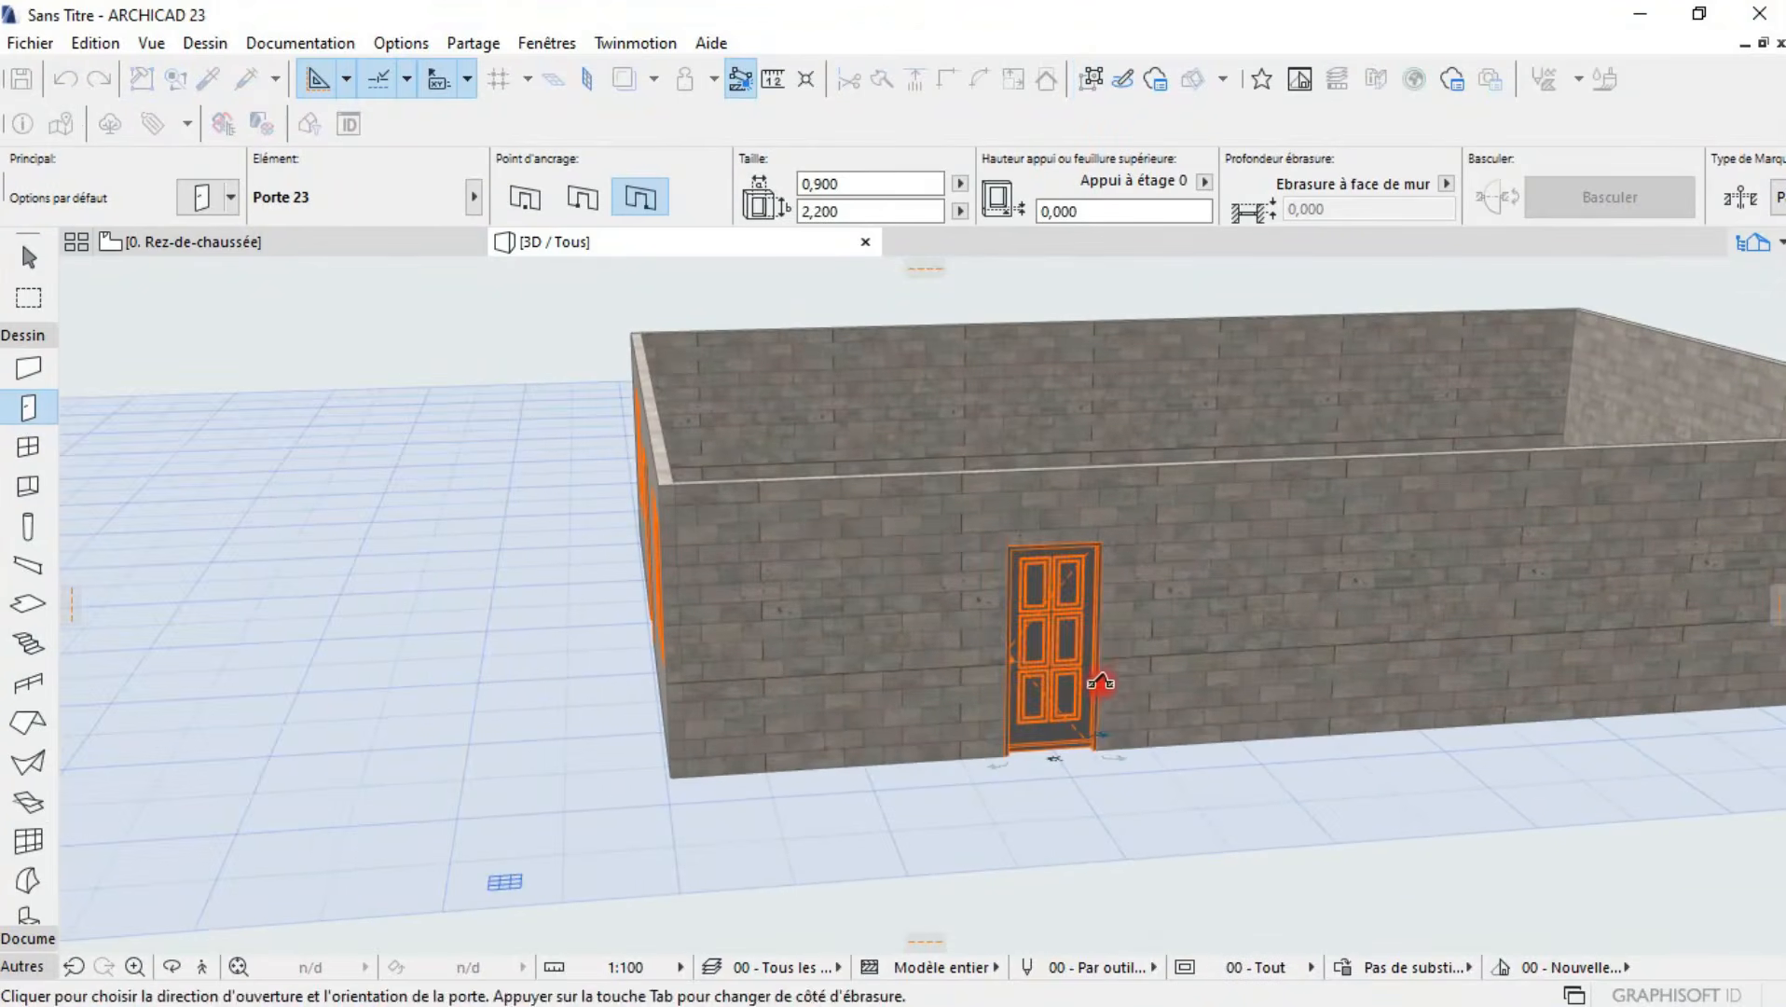
pyautogui.keyDown('shift'); pyautogui.moveTo(1100, 737); pyautogui.dragTo(984, 637, button='middle'); pyautogui.keyUp('shift')
# - Examine the first window and the door beside it at close range in the ground-floor plan
pyautogui.click(431, 240)
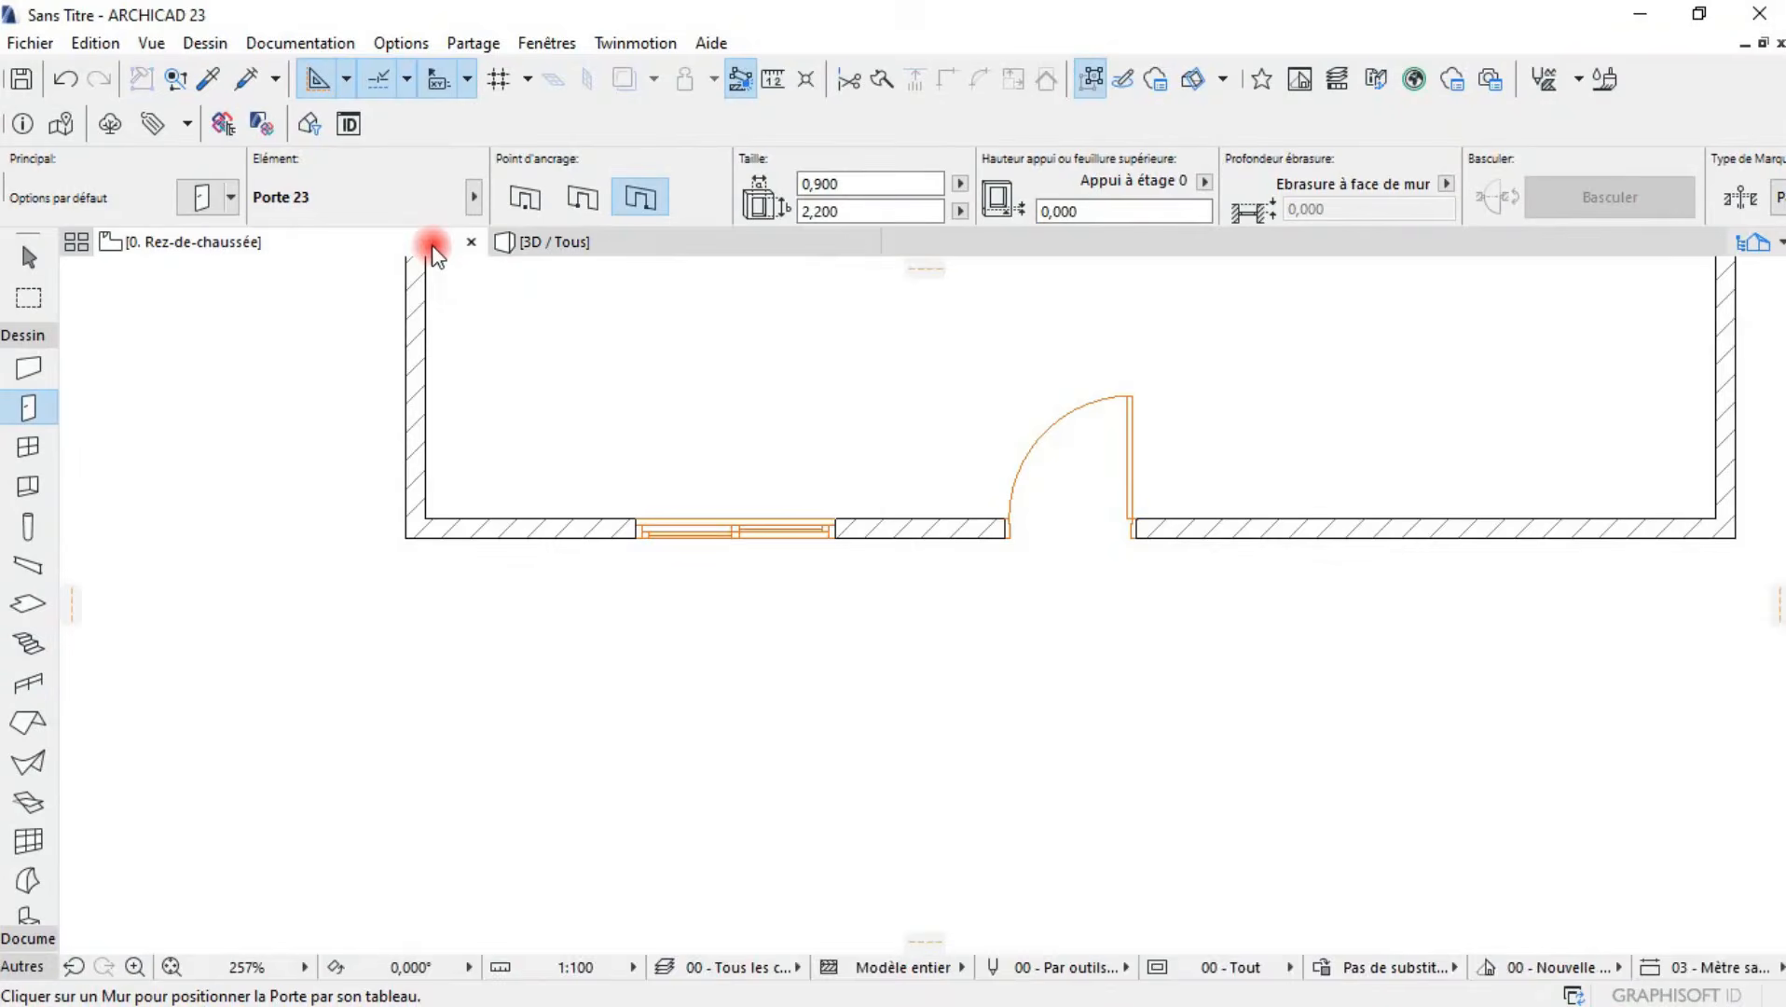
pyautogui.scroll(-3, 1083, 532)
pyautogui.moveTo(1084, 549); pyautogui.dragTo(897, 653, button='middle')
pyautogui.scroll(4, 937, 625)
pyautogui.scroll(5, 632, 604)
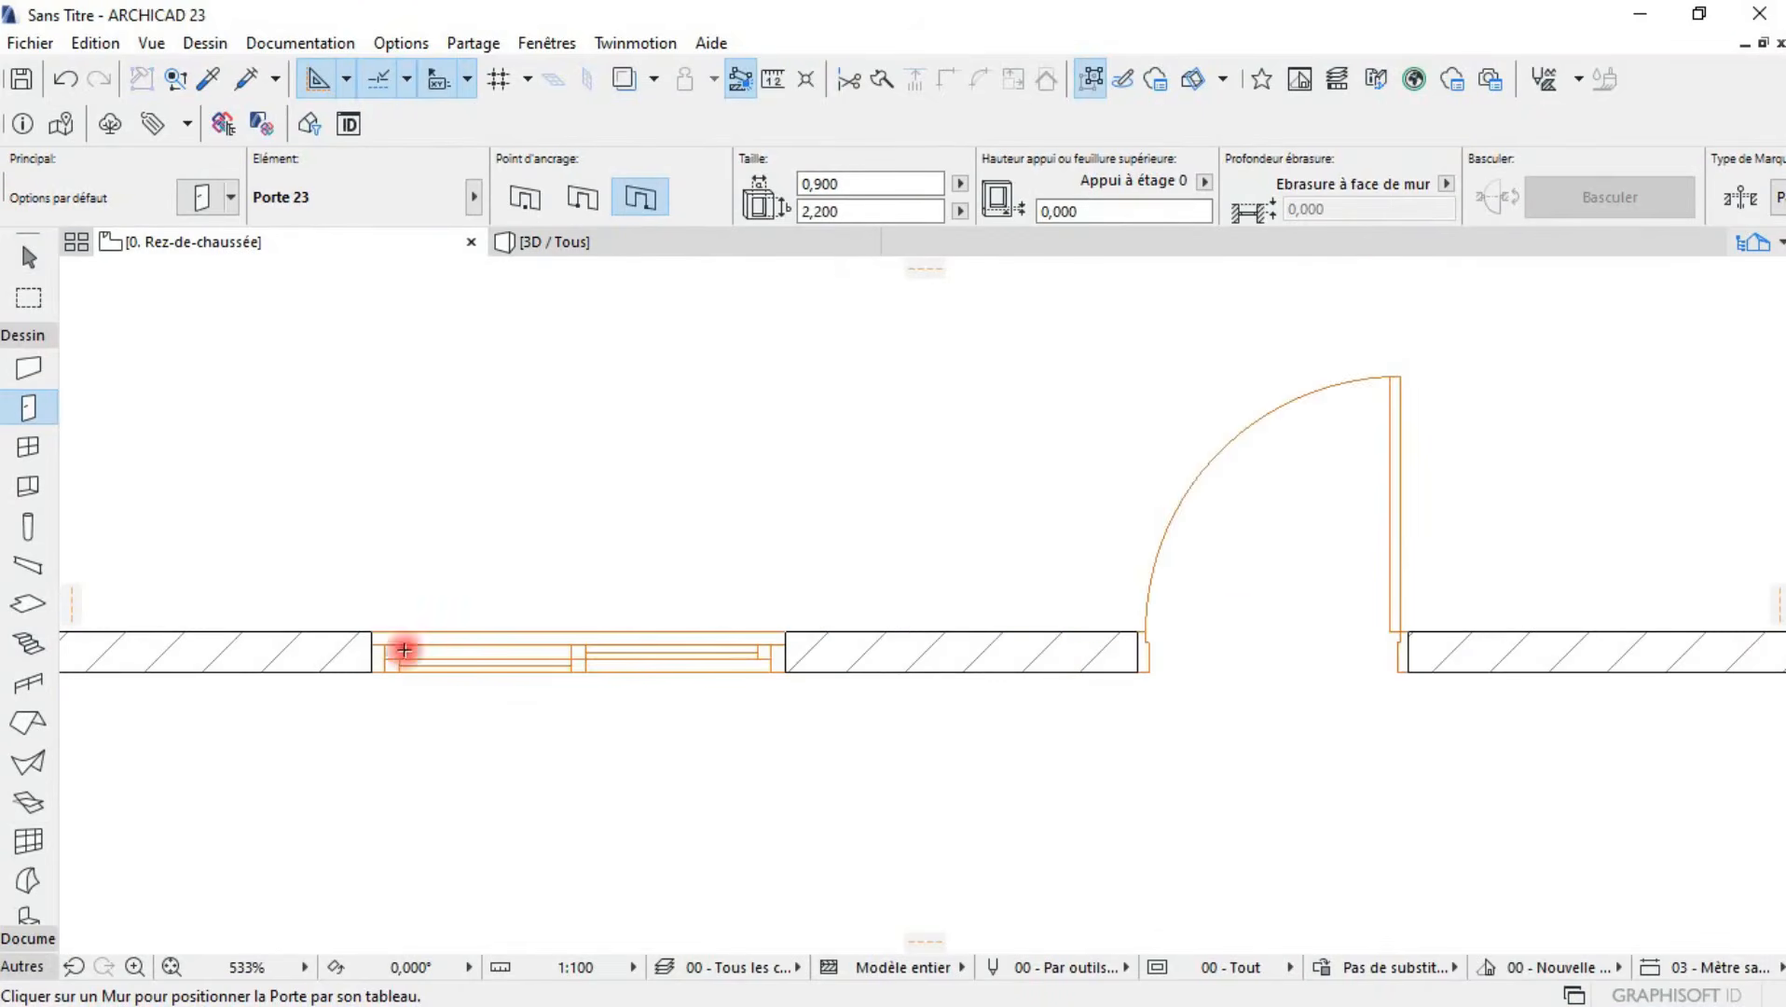
pyautogui.scroll(2, 404, 650)
pyautogui.scroll(-3, 420, 664)
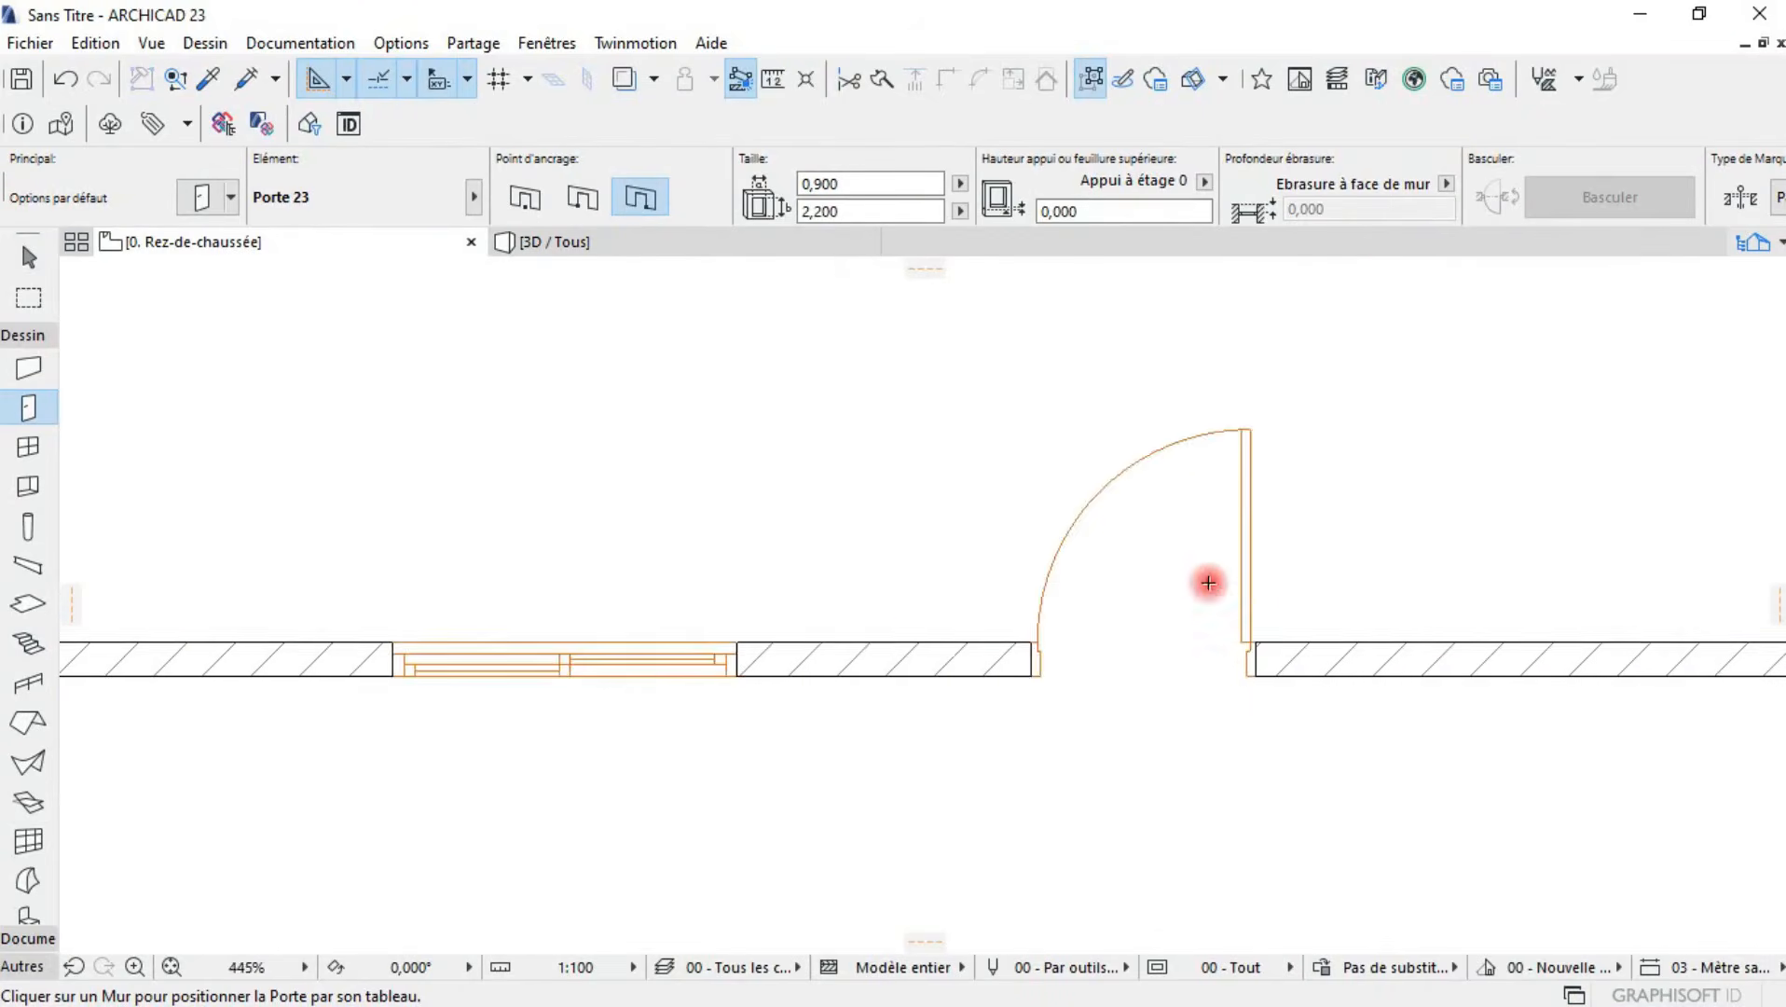
pyautogui.scroll(5, 1284, 656)
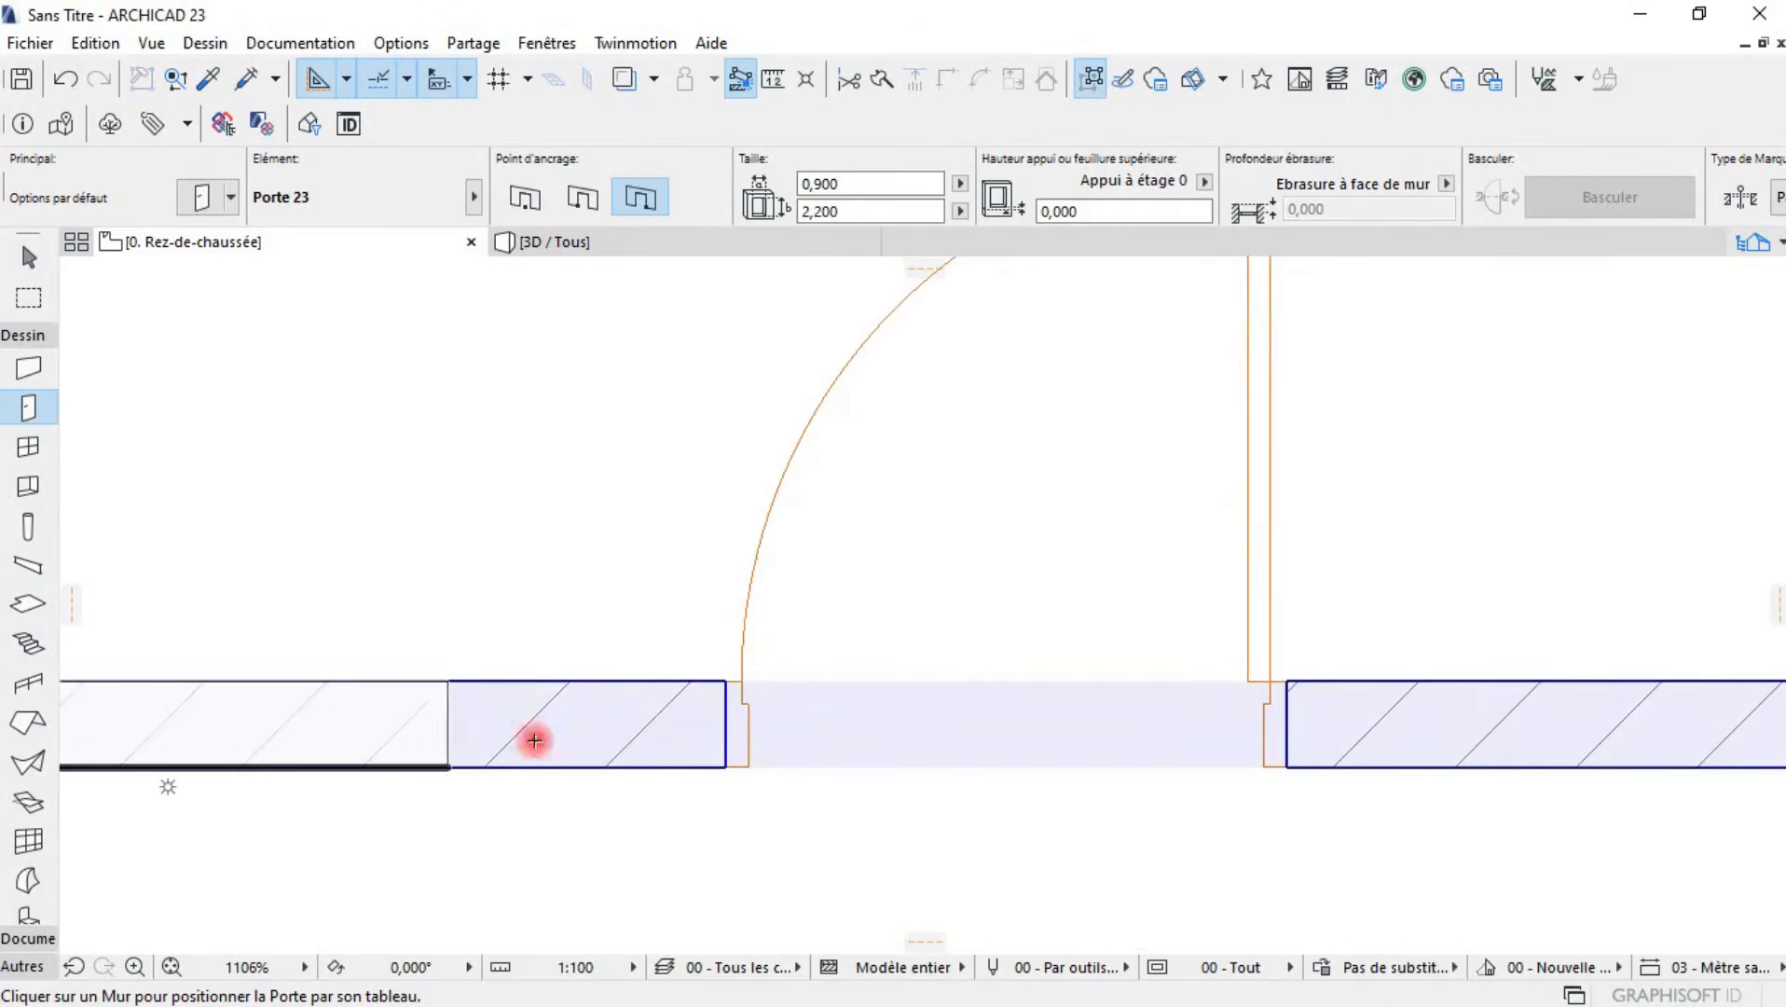
pyautogui.scroll(-8, 945, 706)
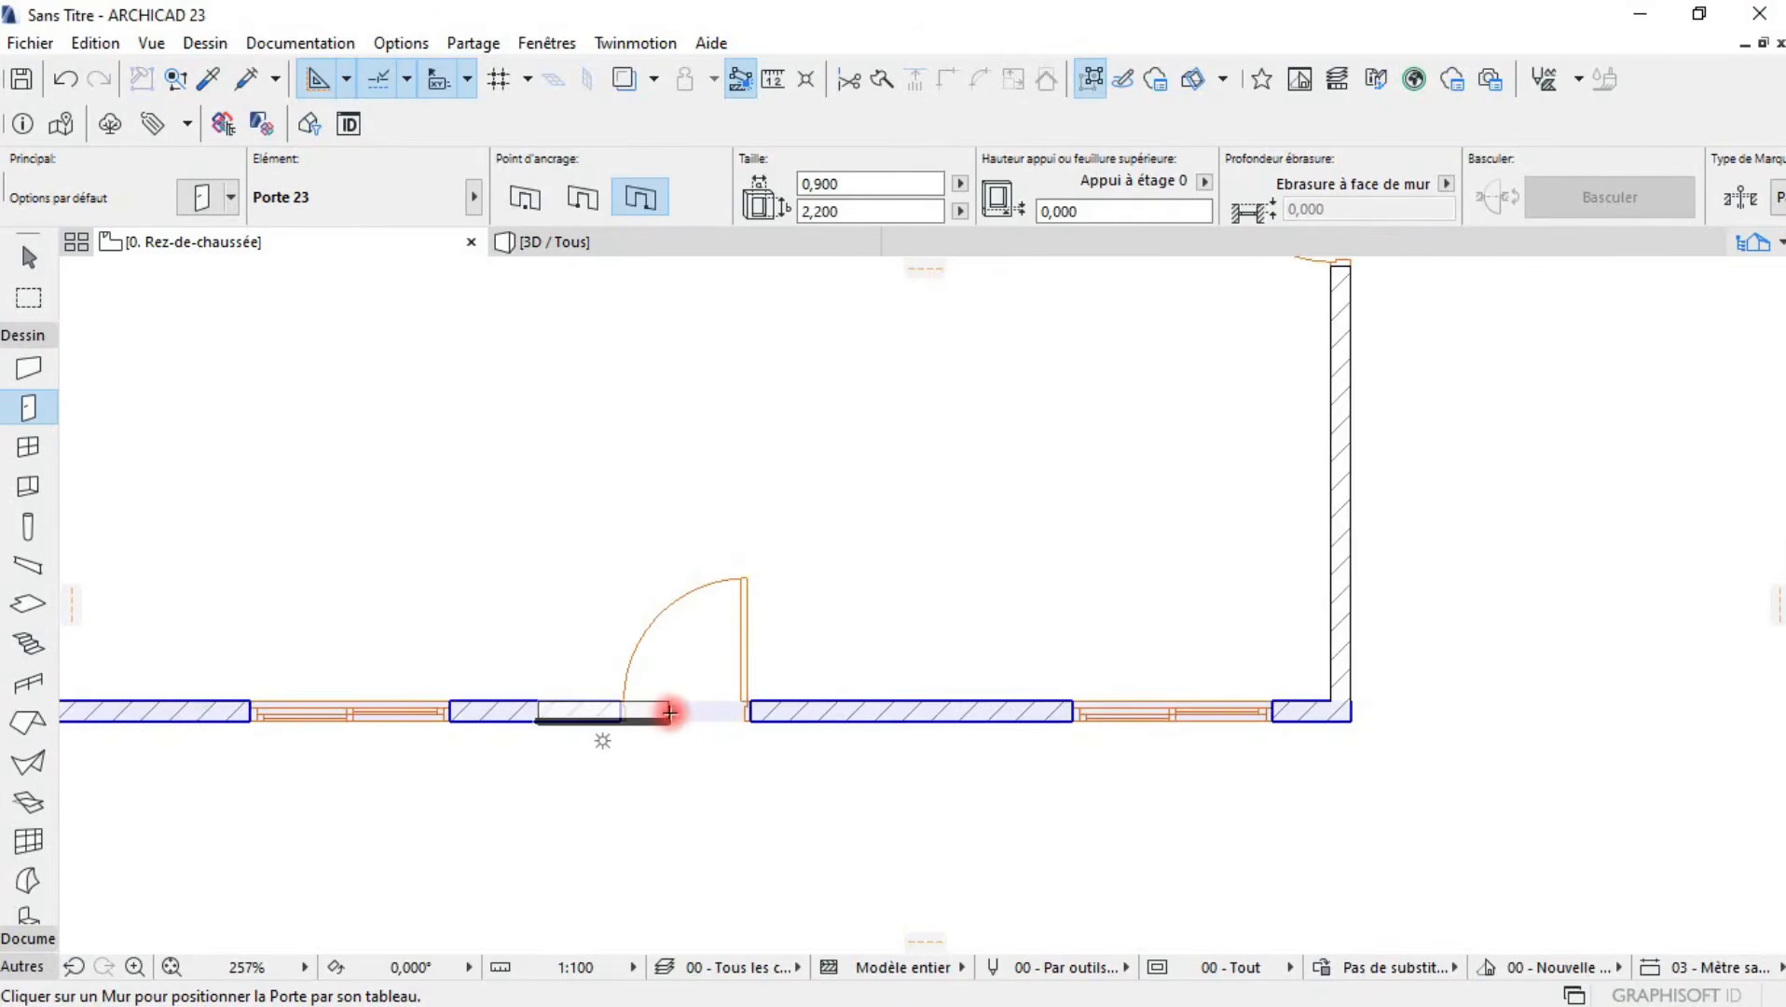
pyautogui.scroll(-5, 730, 726)
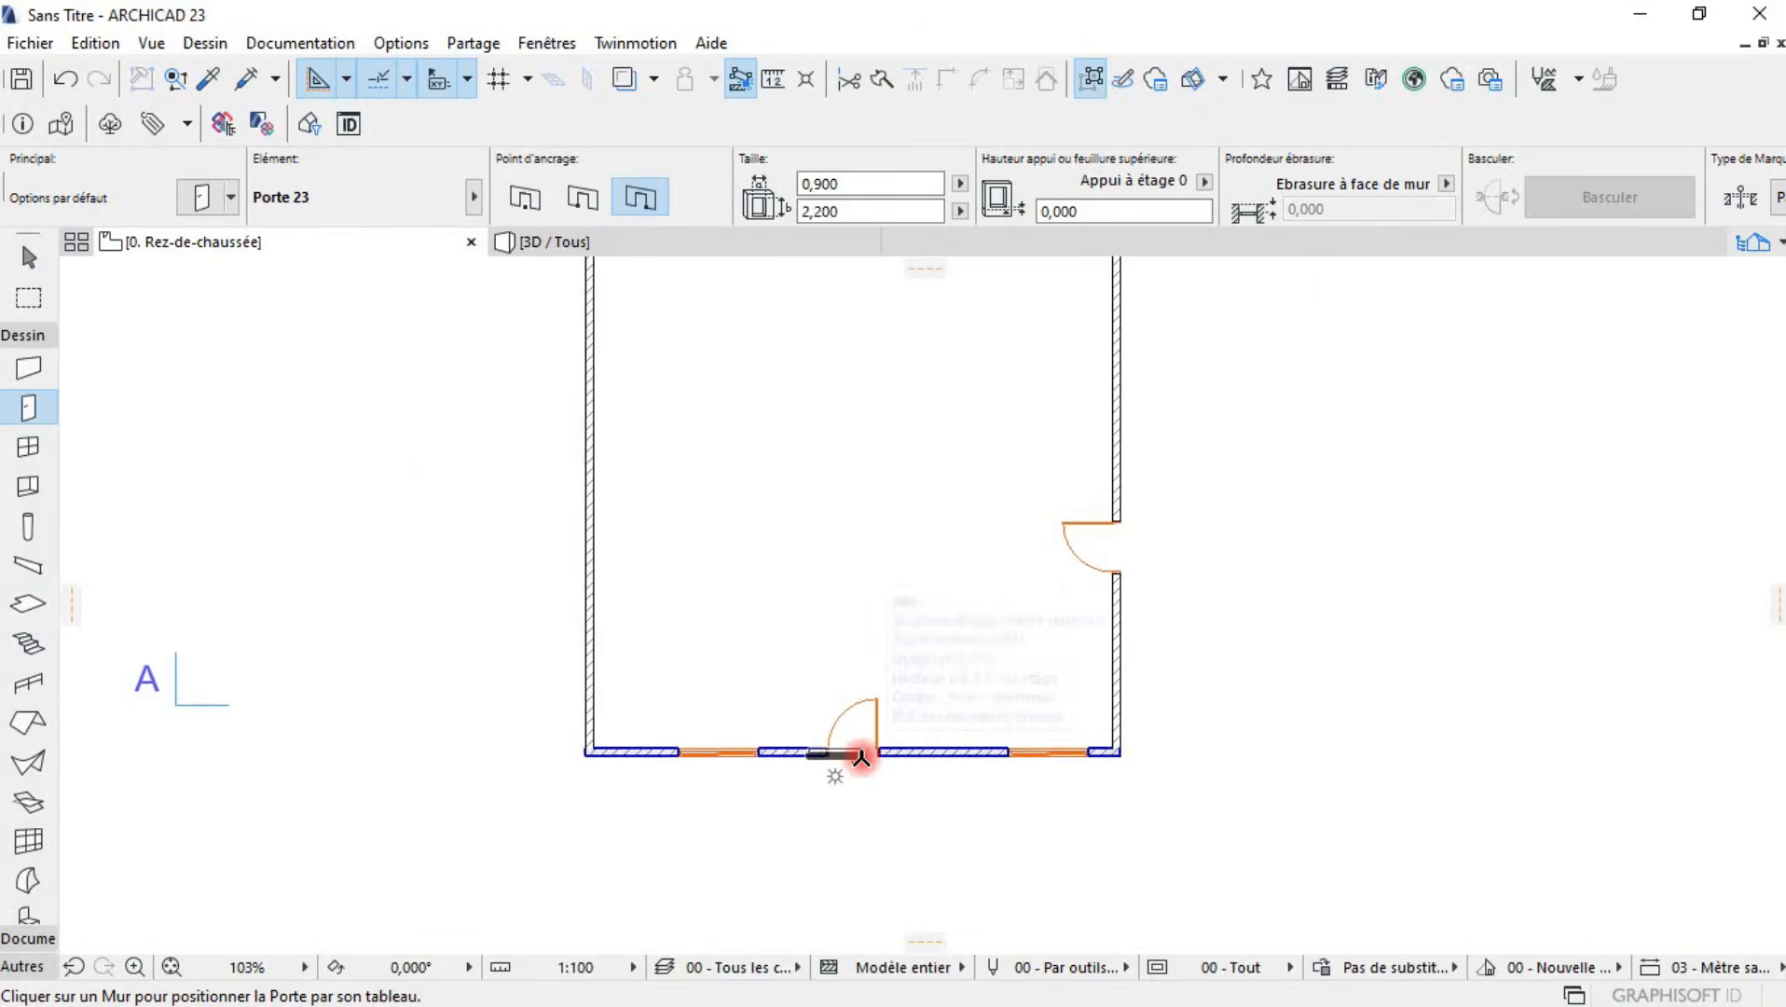
pyautogui.moveTo(917, 726); pyautogui.dragTo(1129, 654, button='middle')
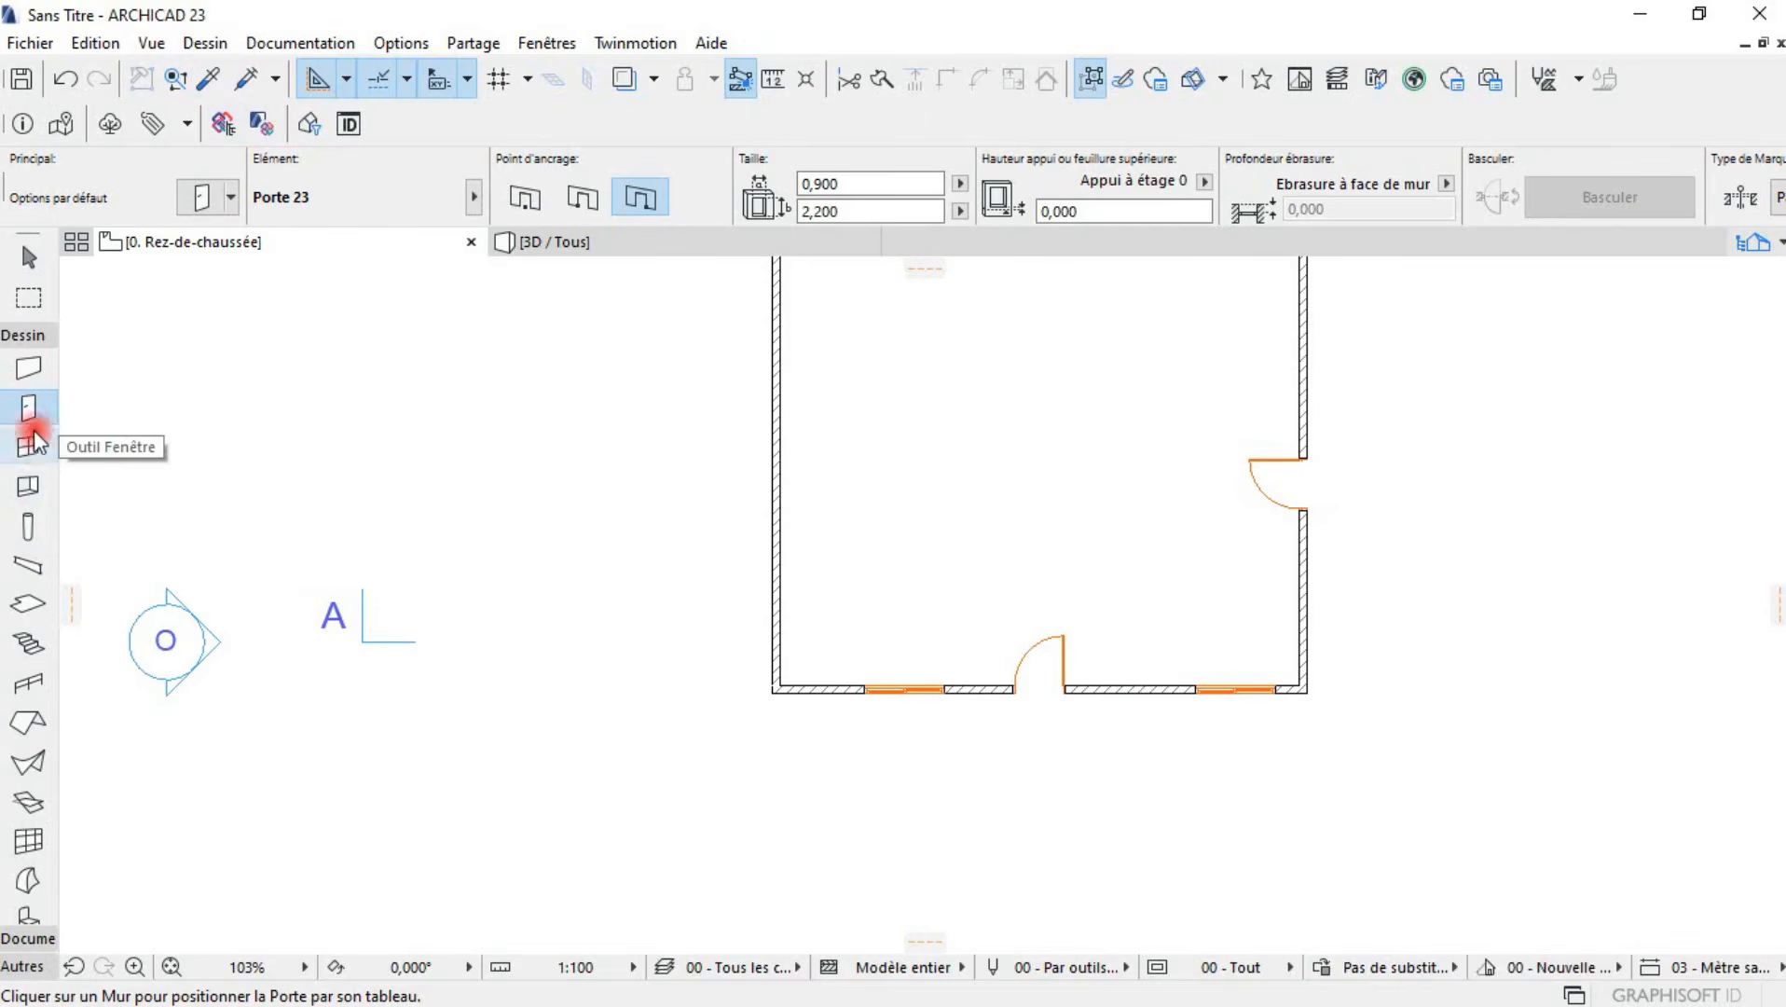
# - Place a rectangular 0,300 by 0,300 opening (Percement) in the 3D view, in the front wall between the door and the right-hand window
pyautogui.click(28, 485)
pyautogui.doubleClick(28, 486)
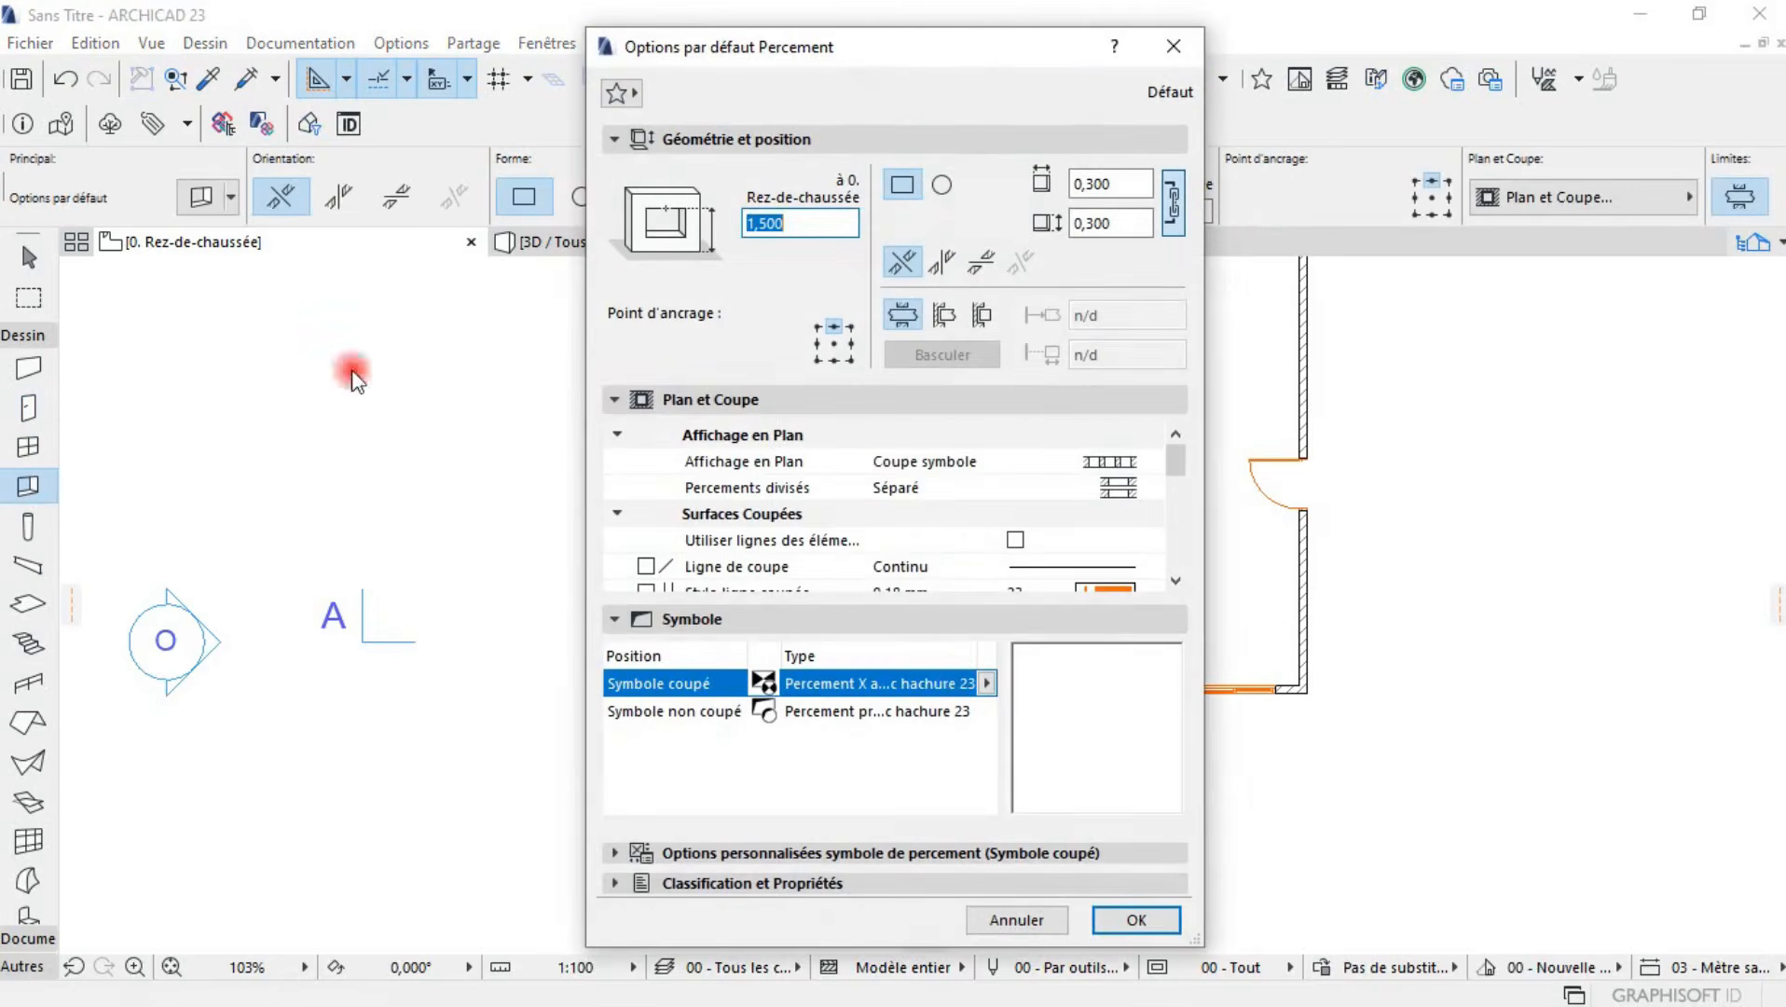
pyautogui.click(1128, 921)
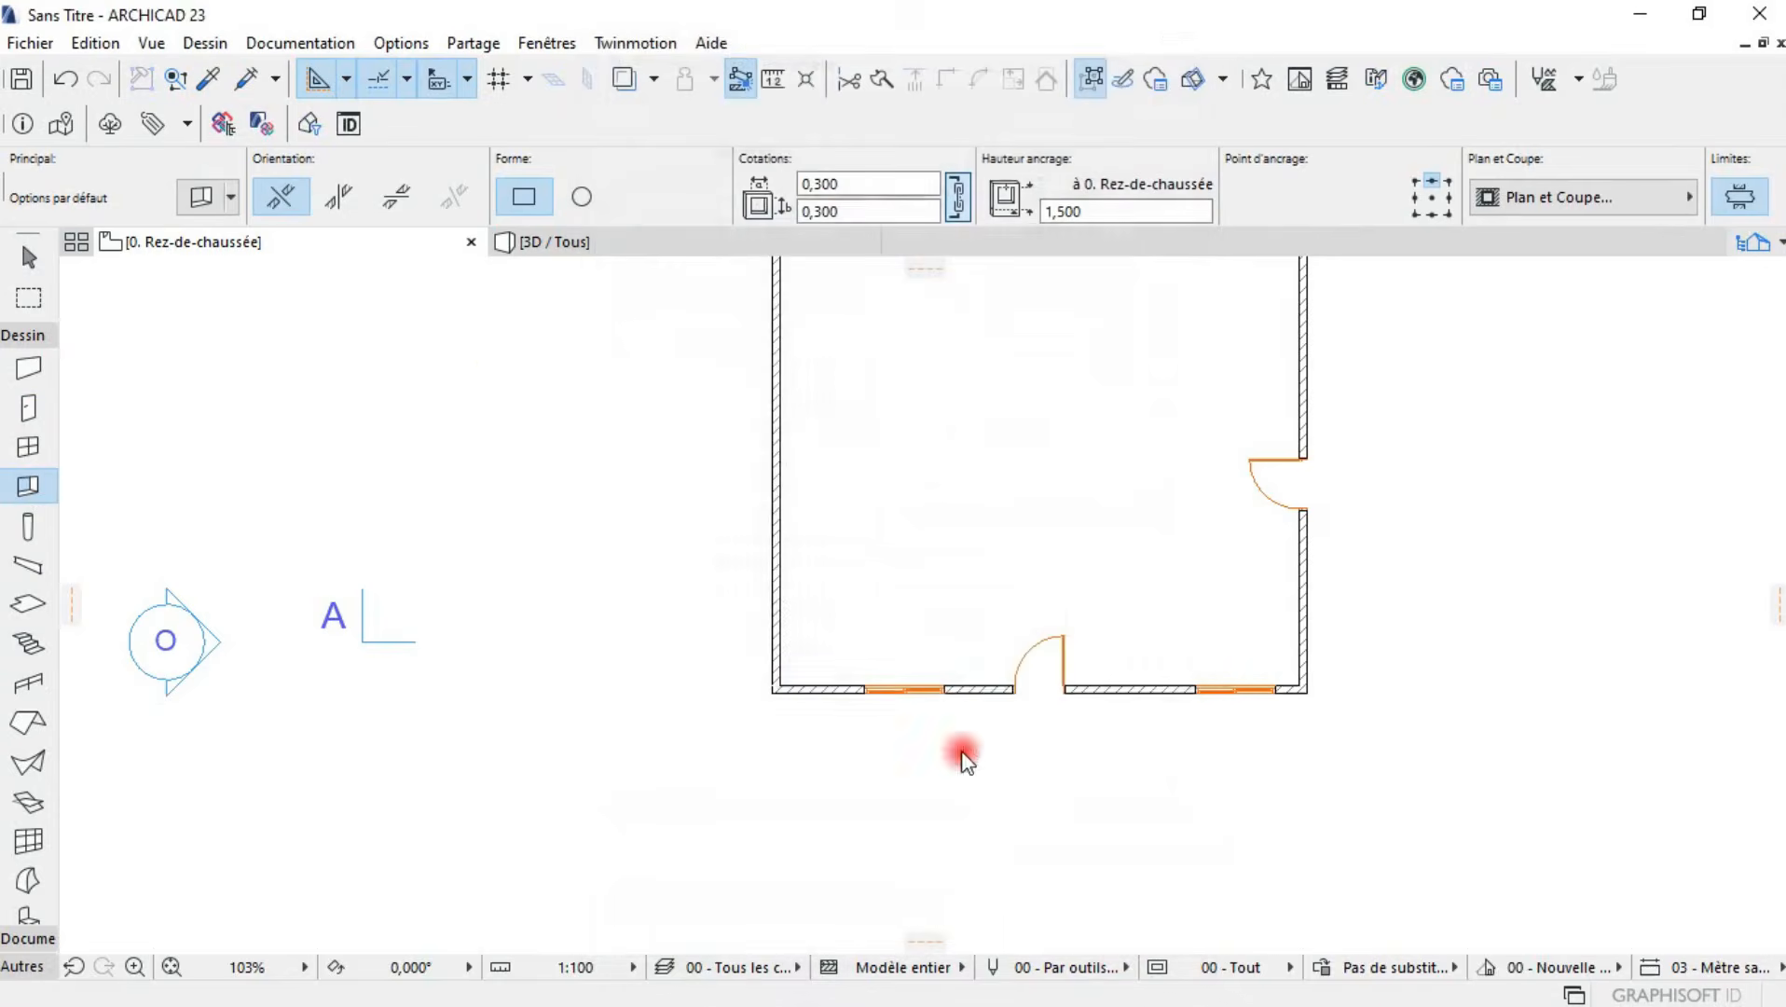
pyautogui.click(586, 245)
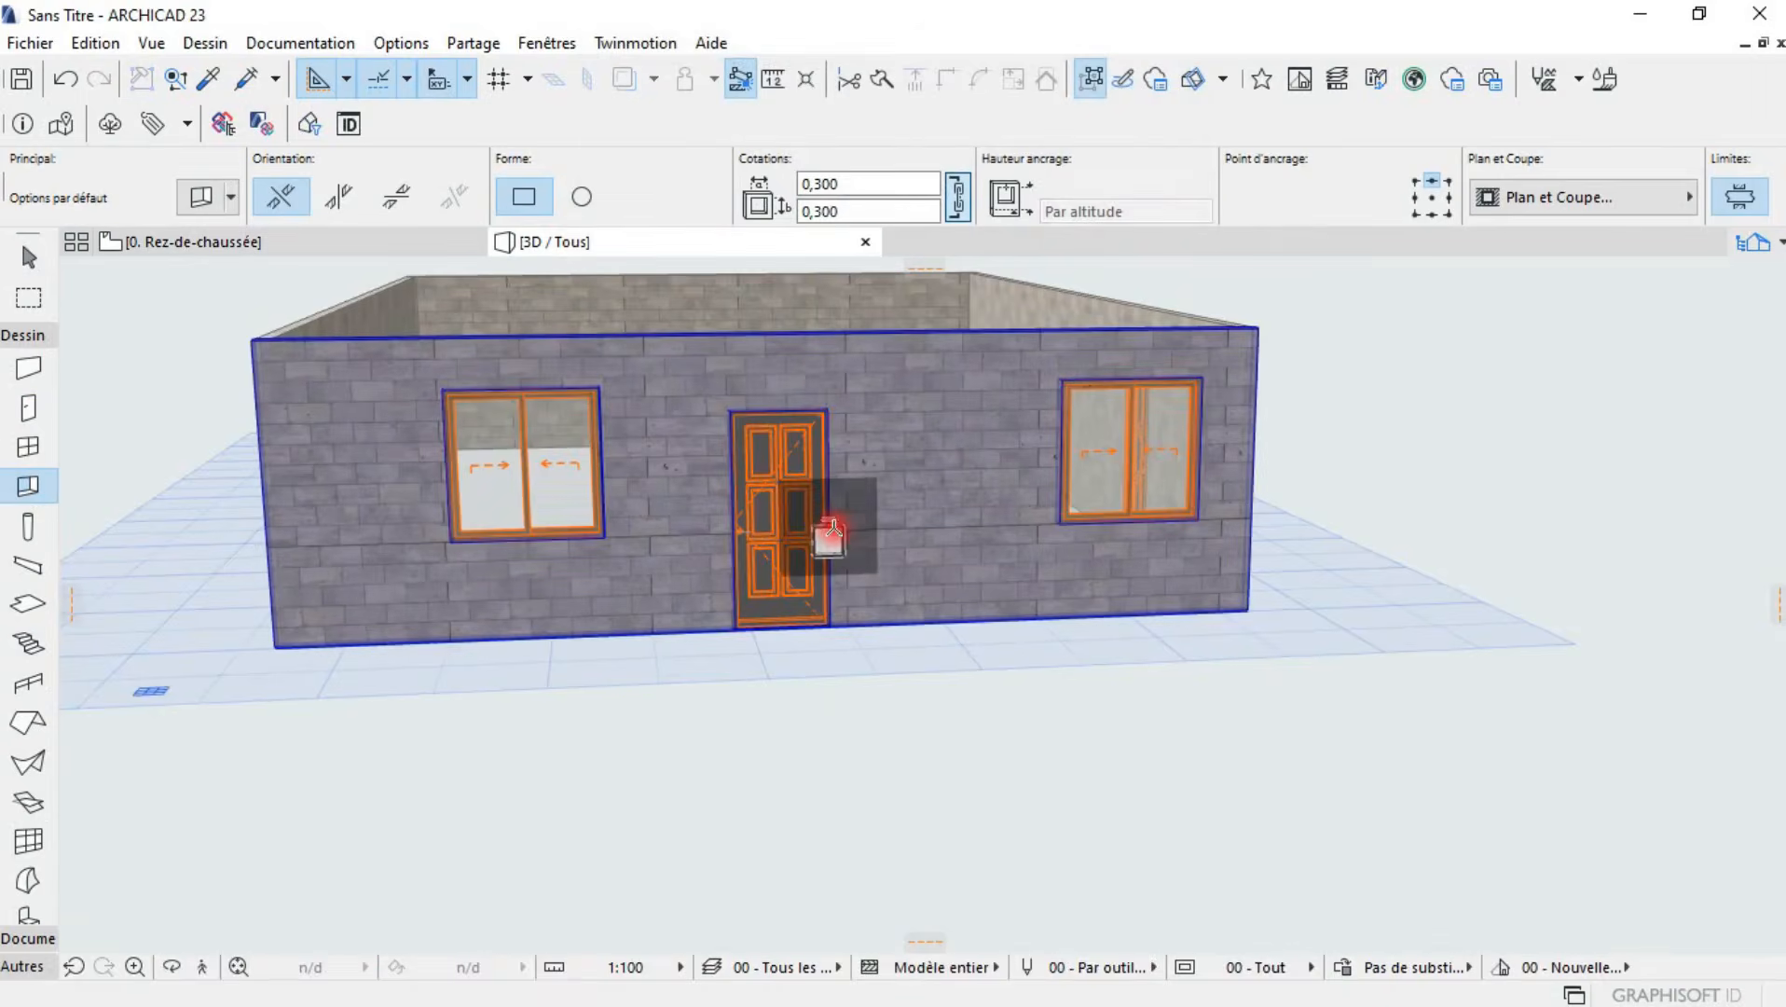
pyautogui.scroll(-2, 23, 881)
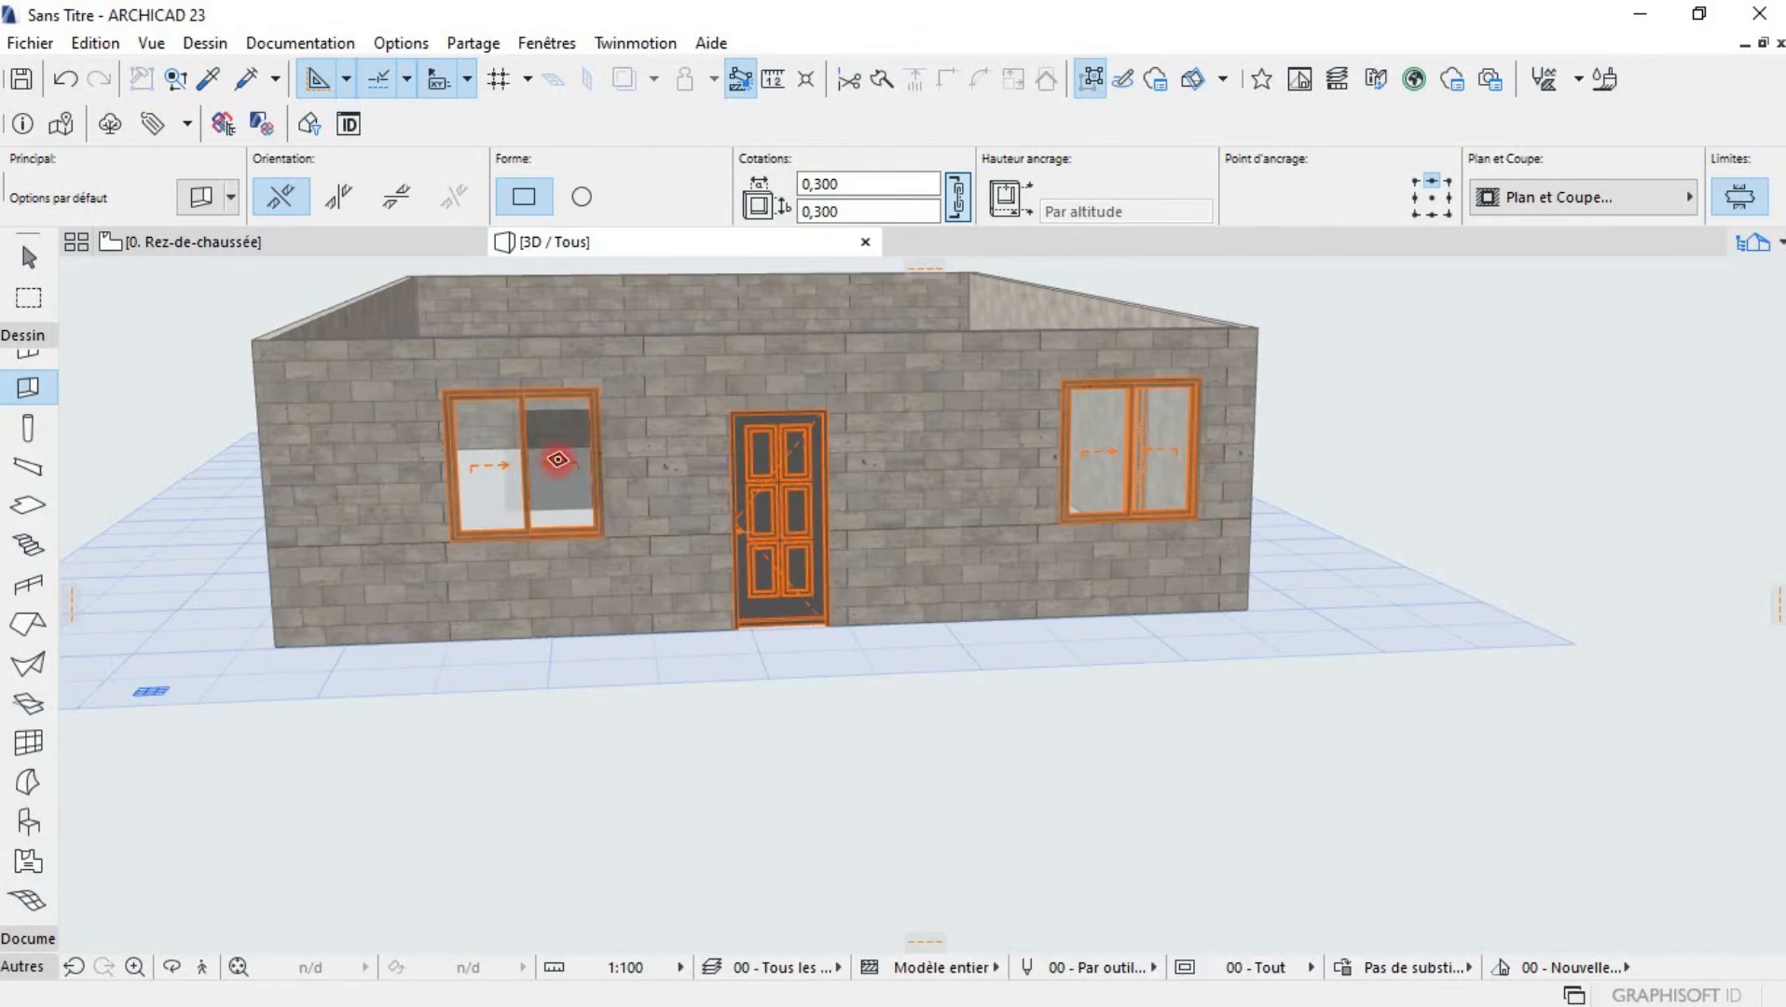
pyautogui.scroll(3, 772, 463)
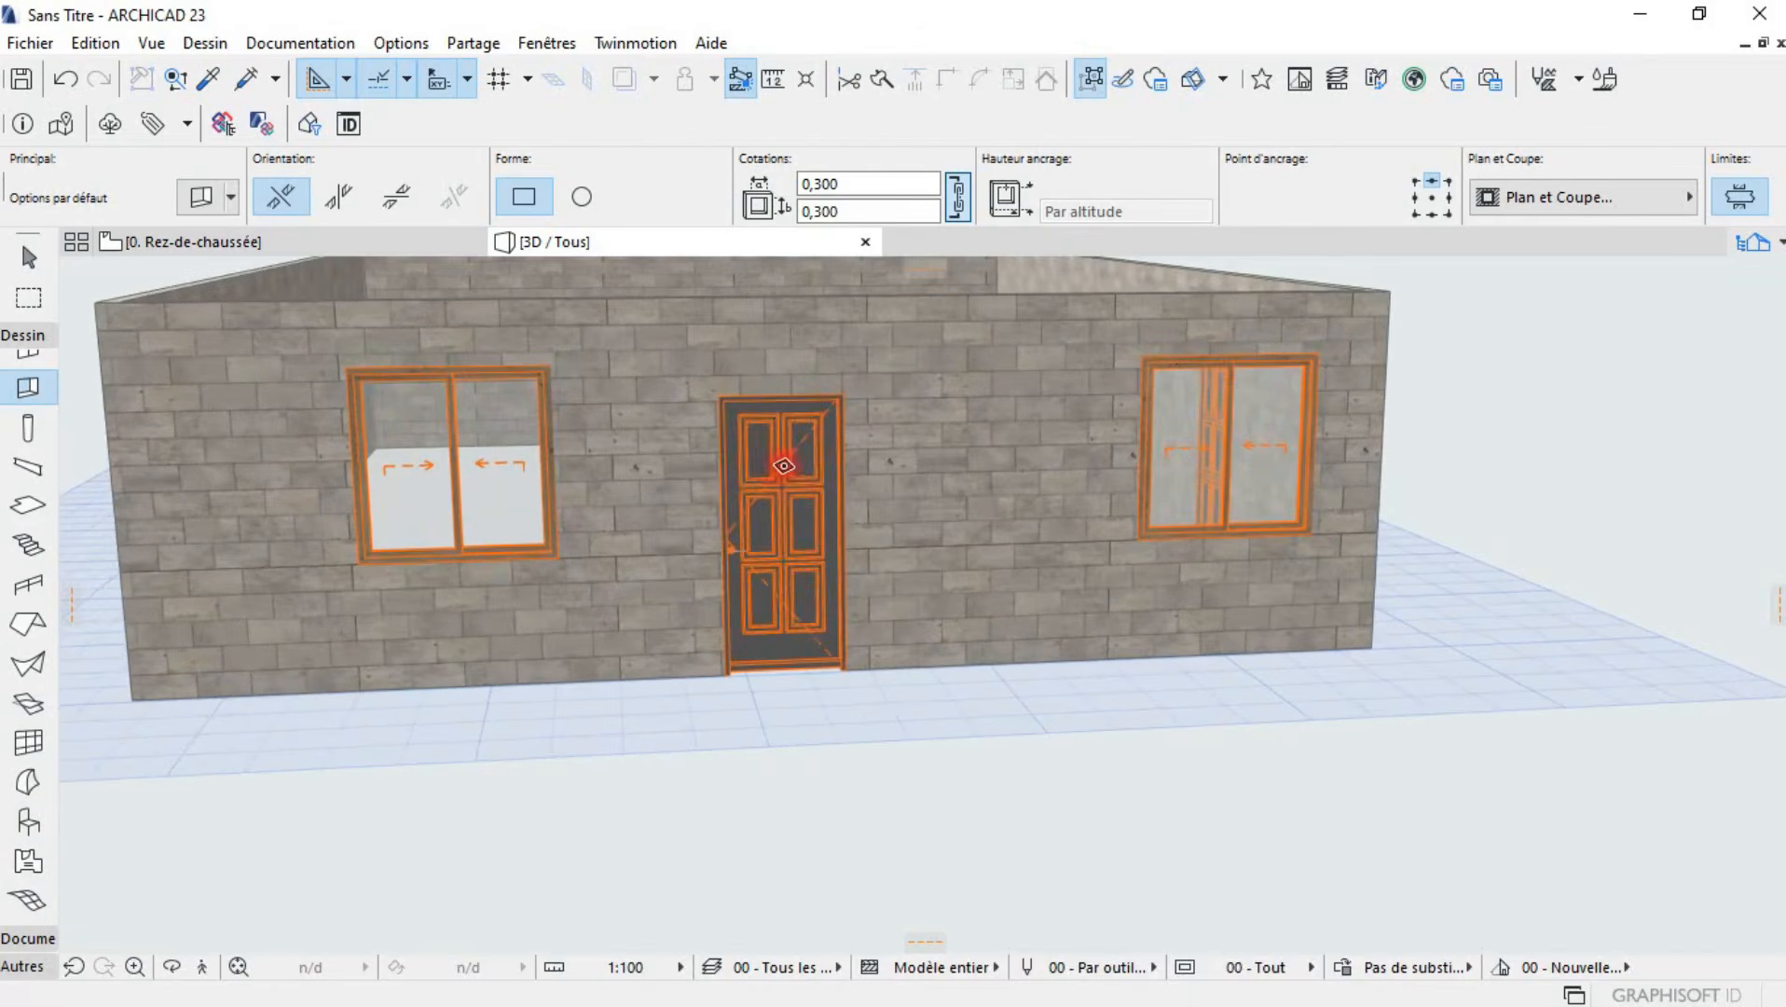
pyautogui.click(11, 345)
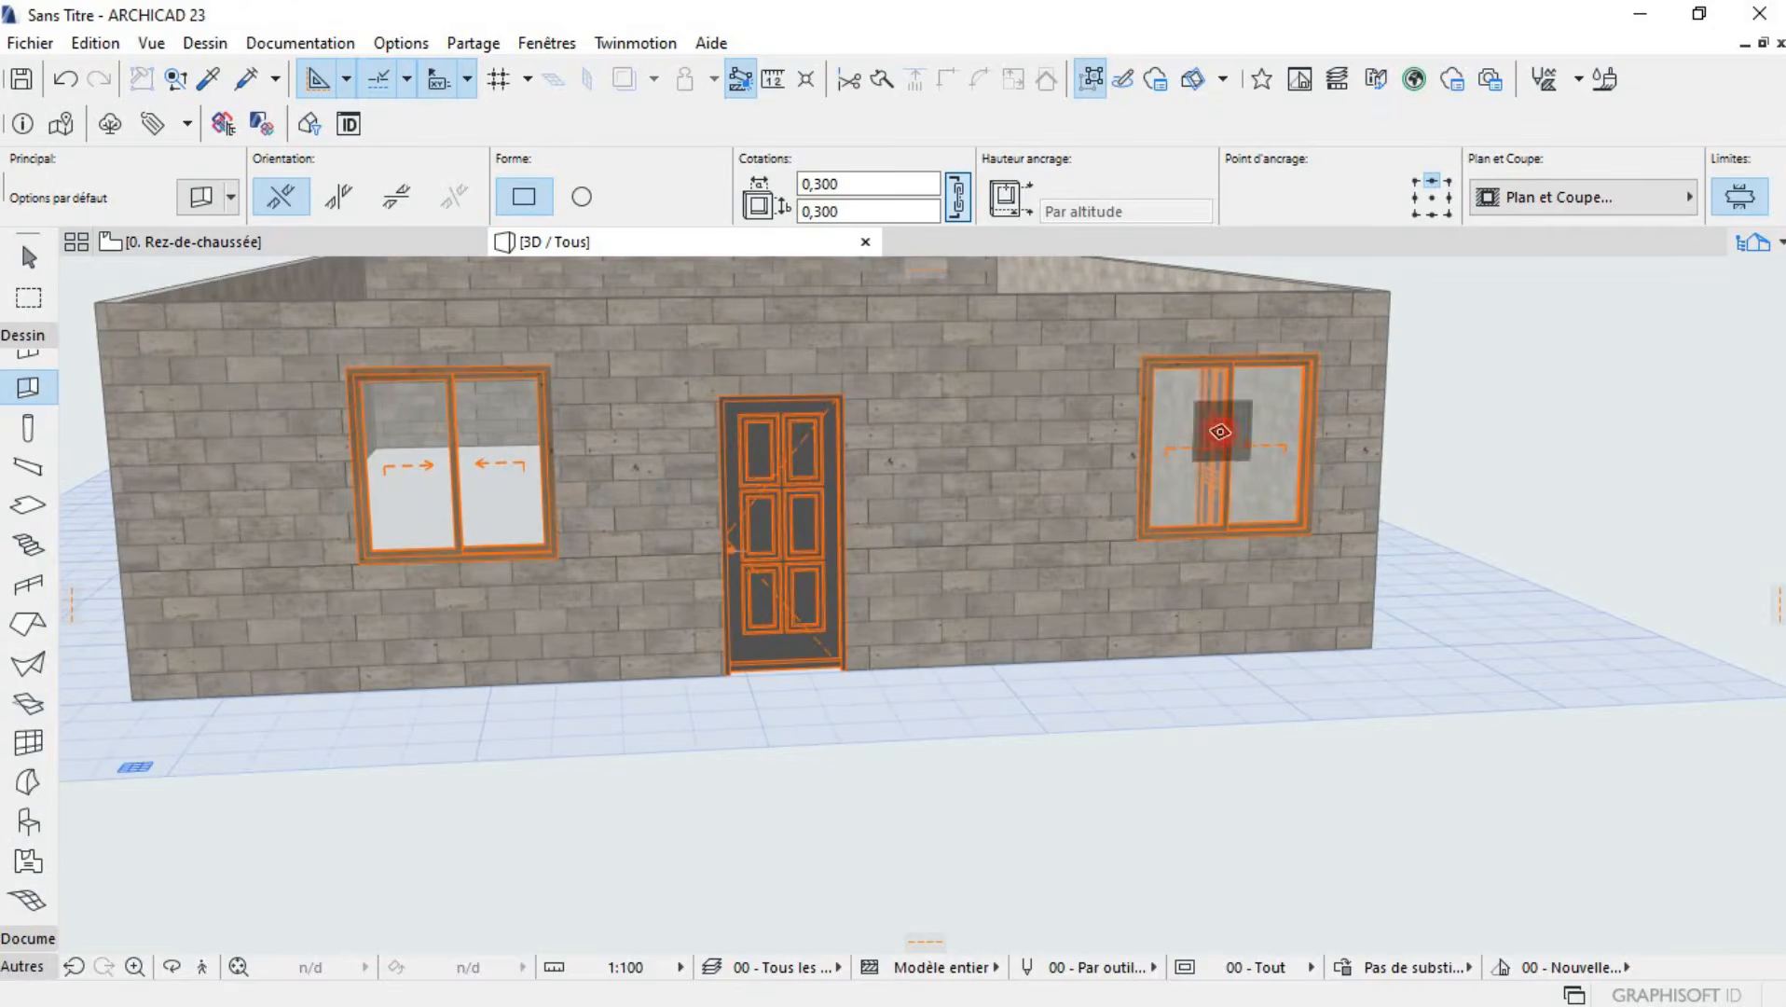
pyautogui.keyDown('shift'); pyautogui.moveTo(974, 449); pyautogui.dragTo(928, 444, button='middle'); pyautogui.keyUp('shift')
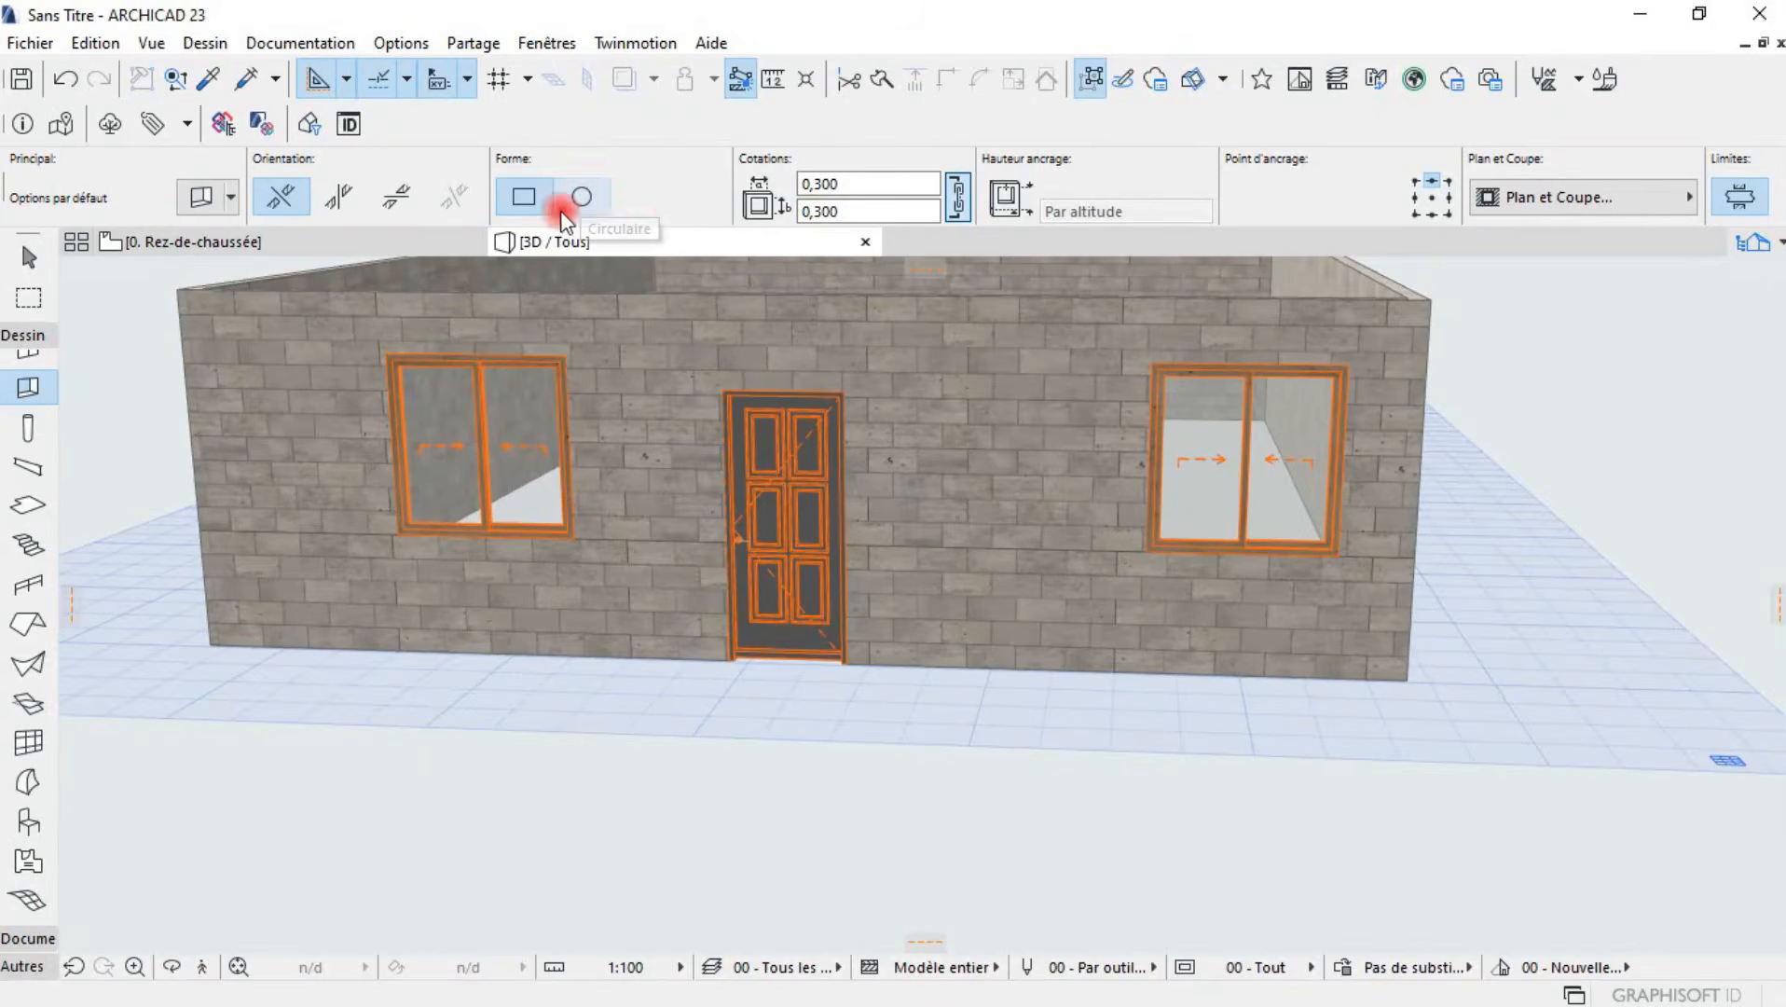
pyautogui.click(1004, 456)
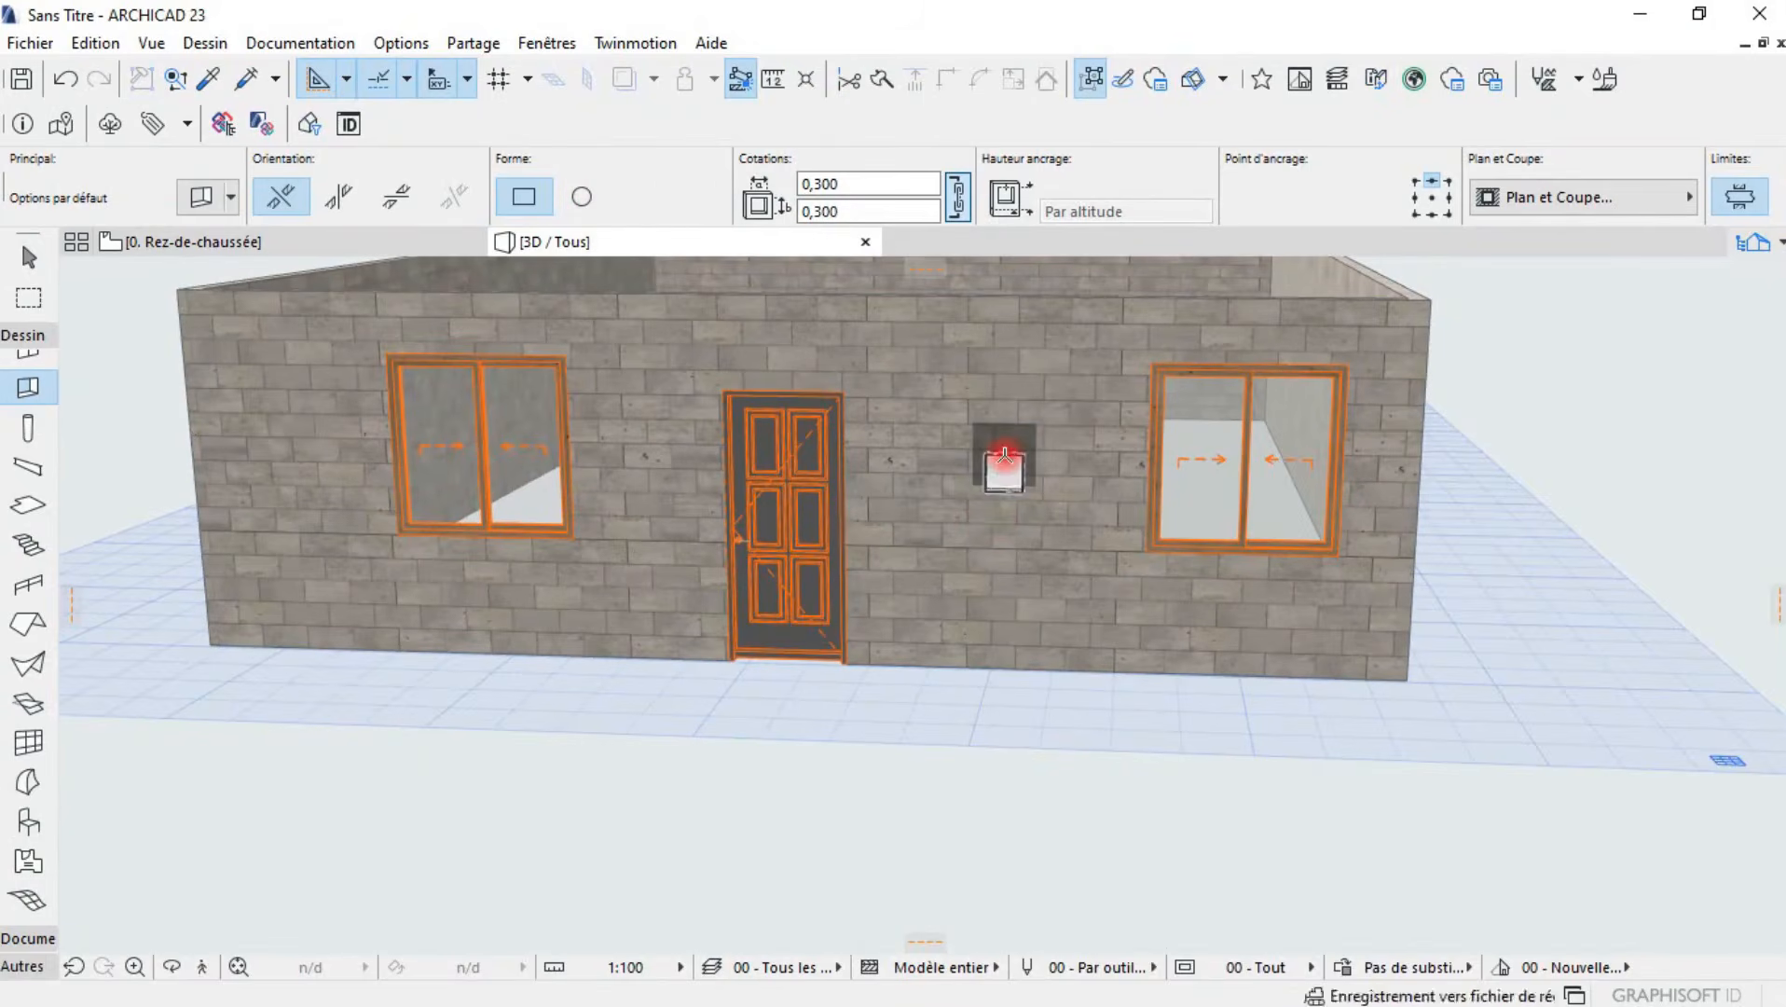
# - Examine the new square opening and its reveals up close in the 3D view
pyautogui.scroll(3, 991, 508)
pyautogui.scroll(3, 1028, 530)
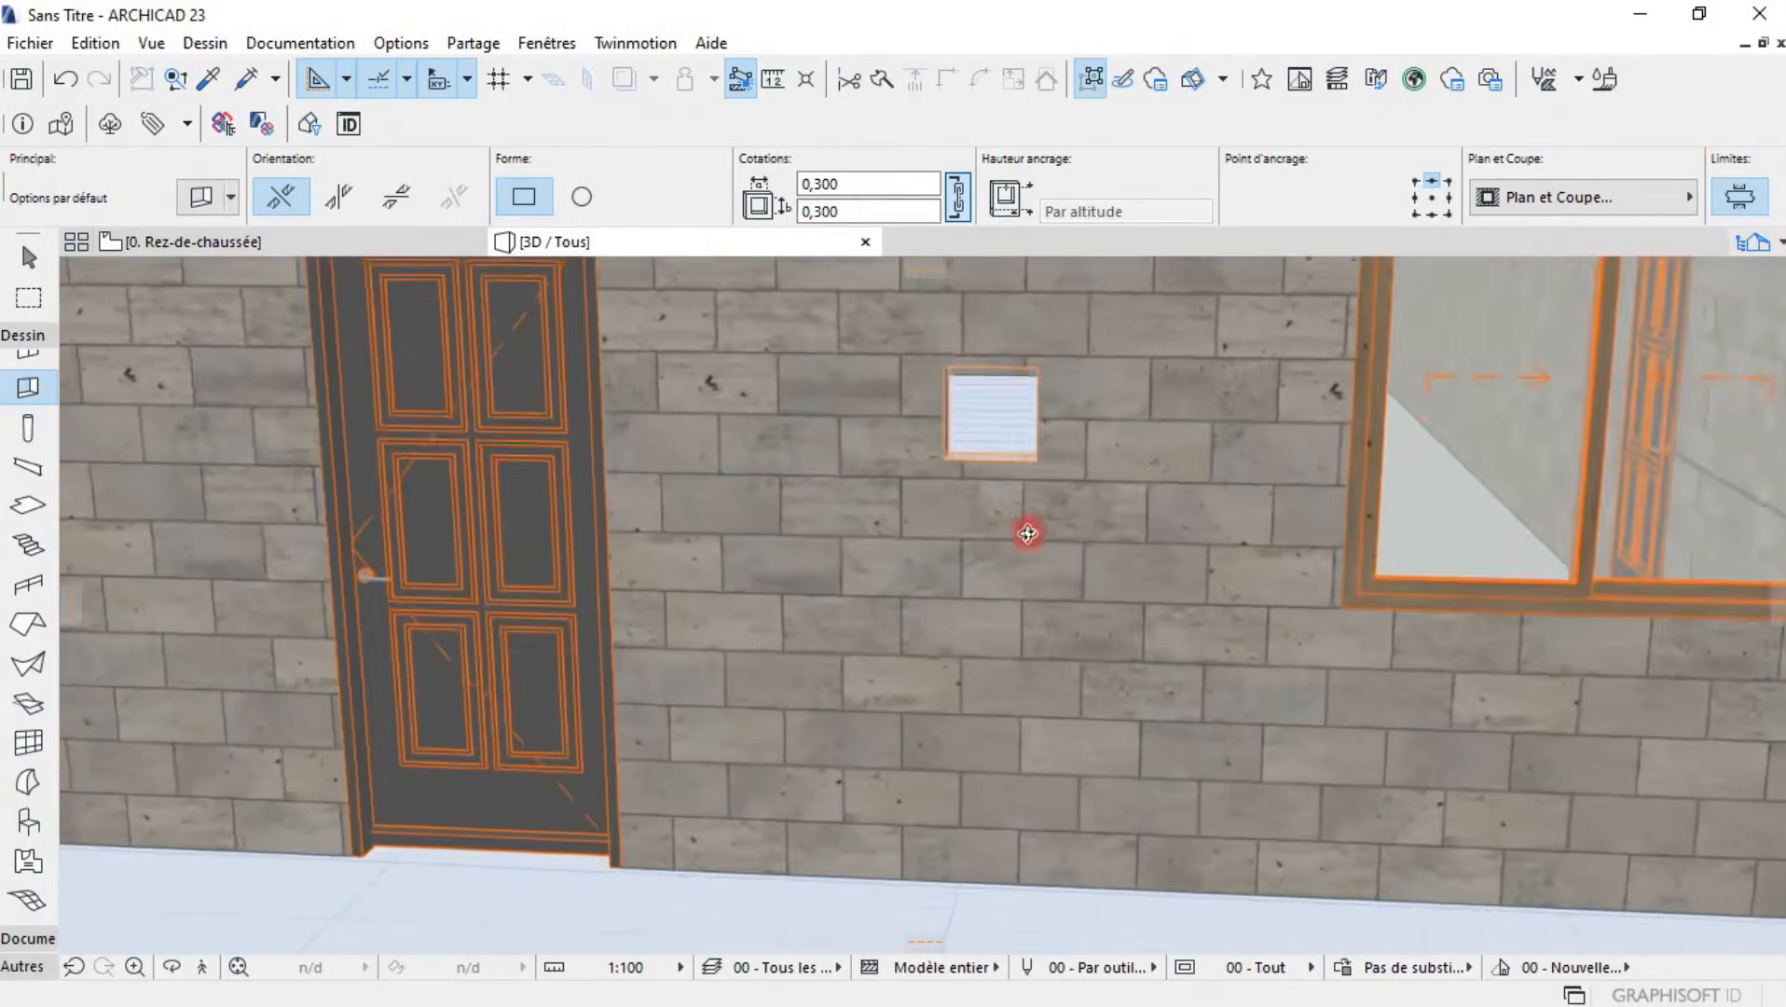
pyautogui.keyDown('shift'); pyautogui.moveTo(1009, 447); pyautogui.dragTo(1311, 434, button='middle'); pyautogui.keyUp('shift')
pyautogui.scroll(2, 1090, 415)
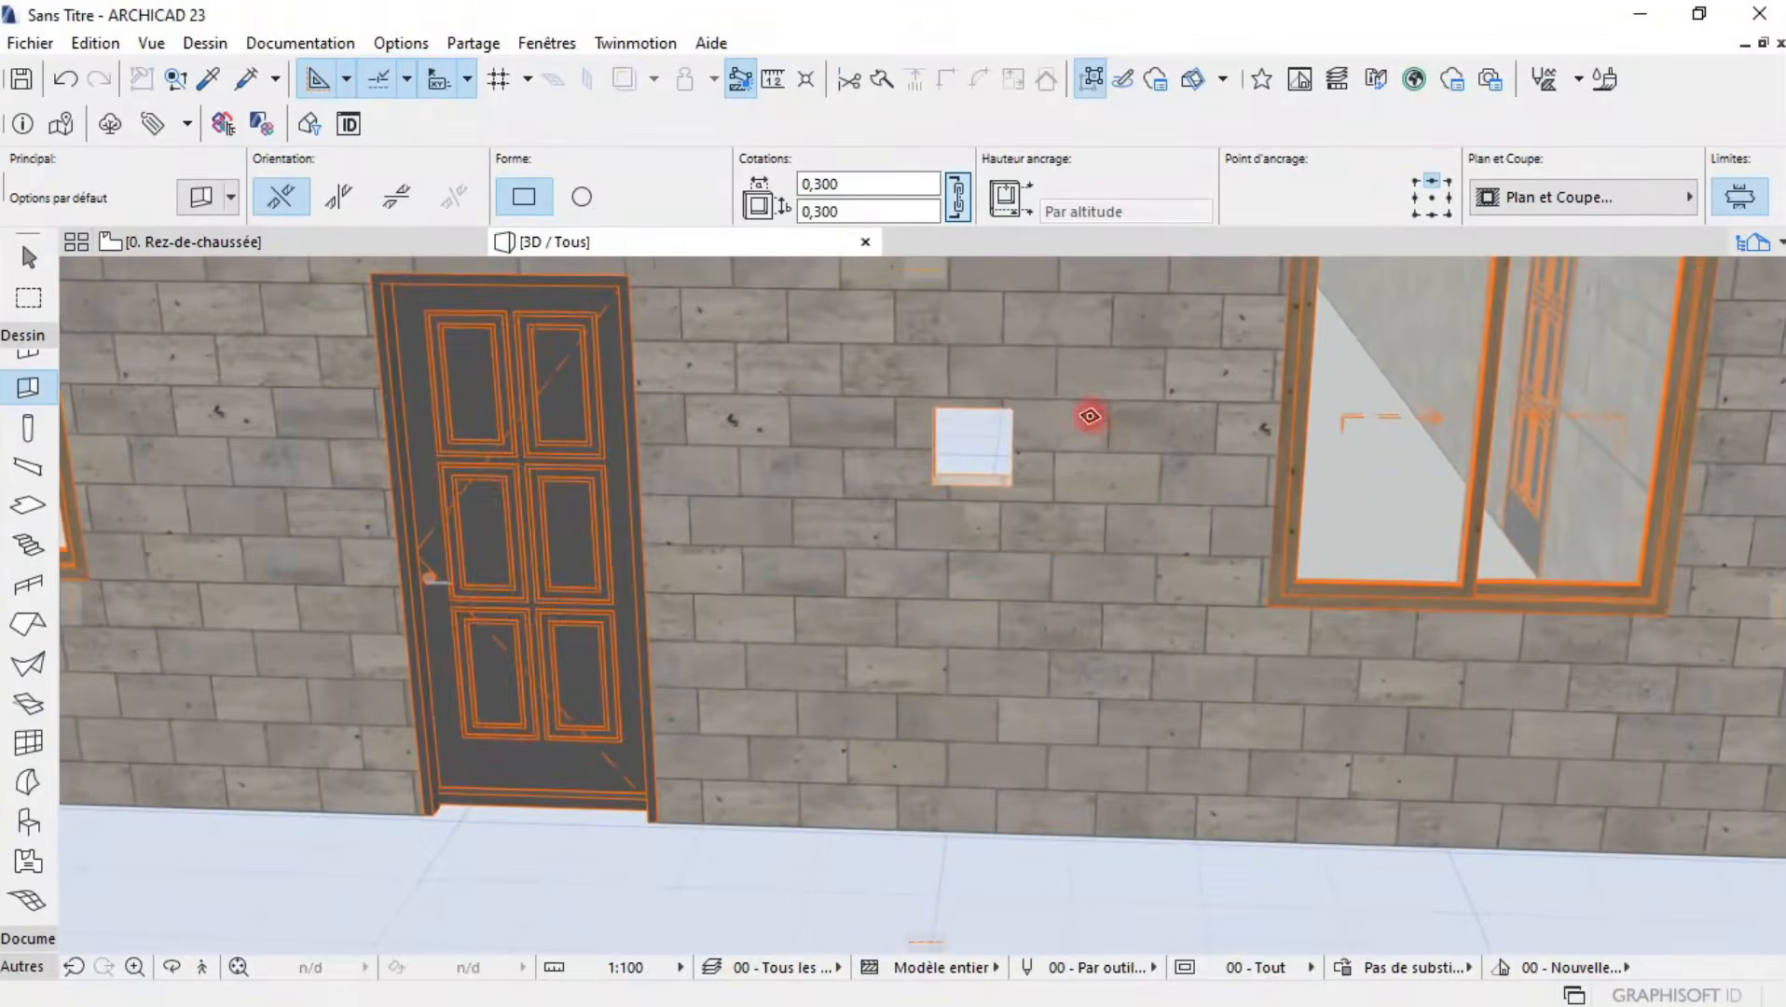
pyautogui.scroll(5, 962, 439)
pyautogui.scroll(-3, 965, 470)
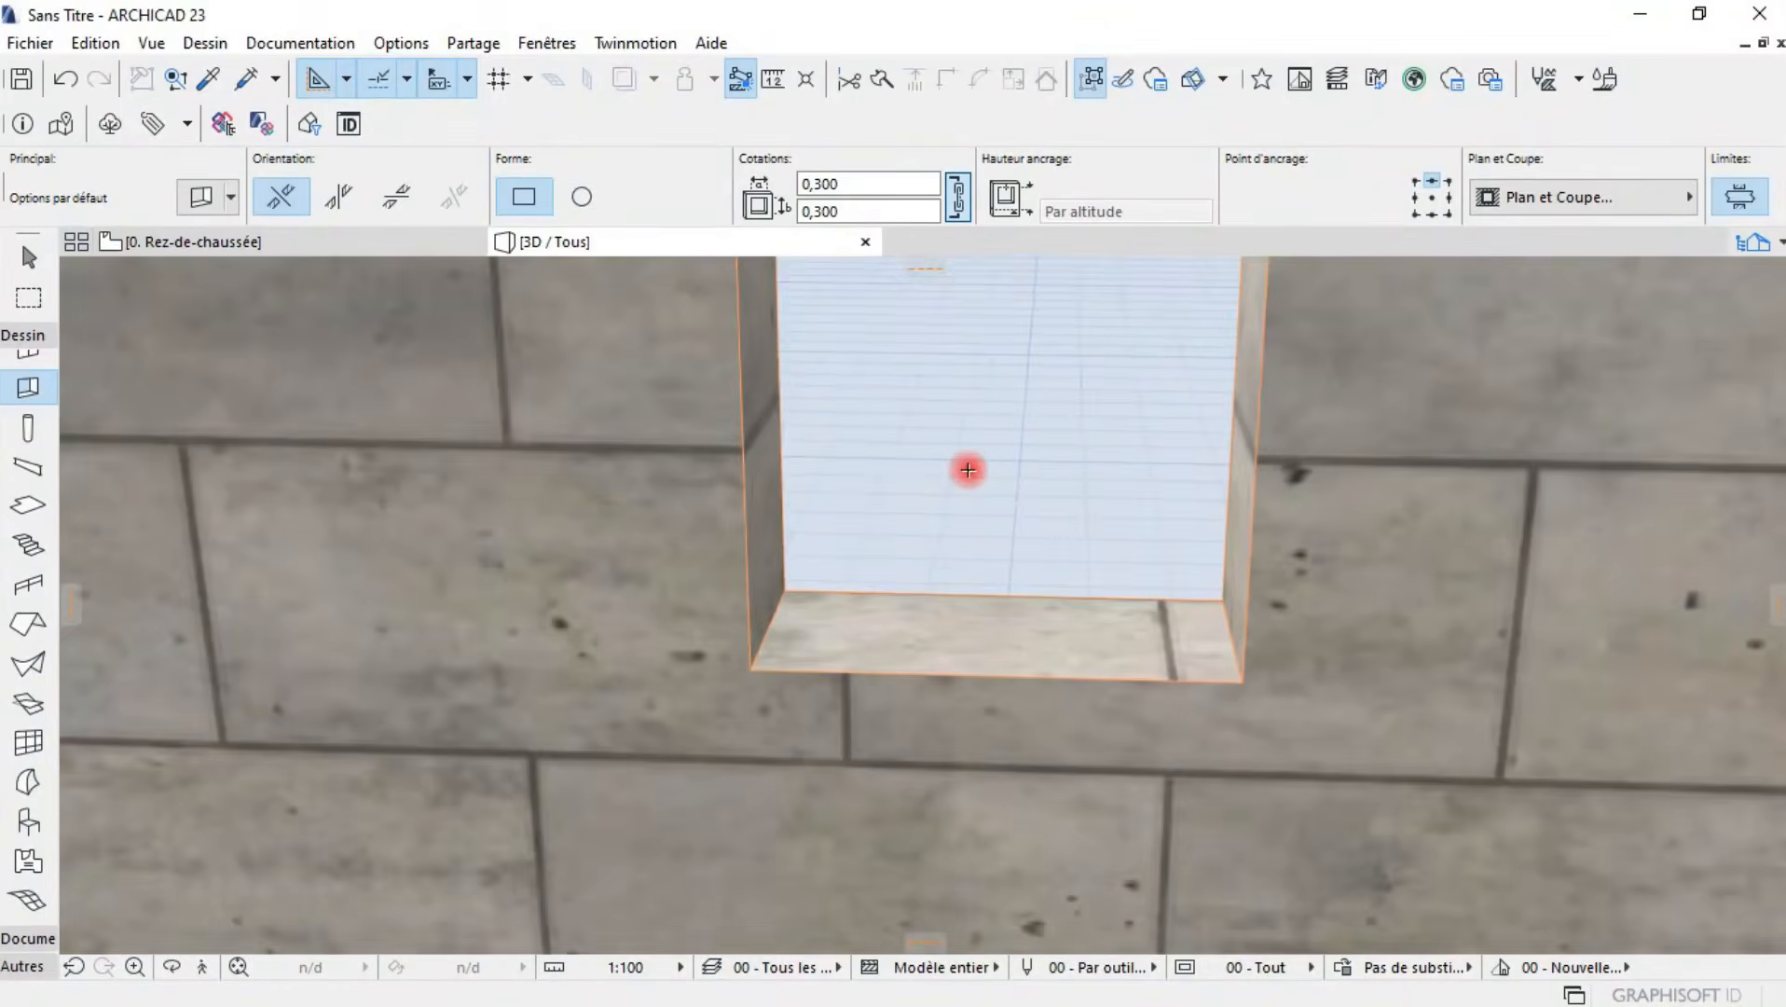
pyautogui.scroll(-2, 968, 470)
pyautogui.scroll(-4, 974, 634)
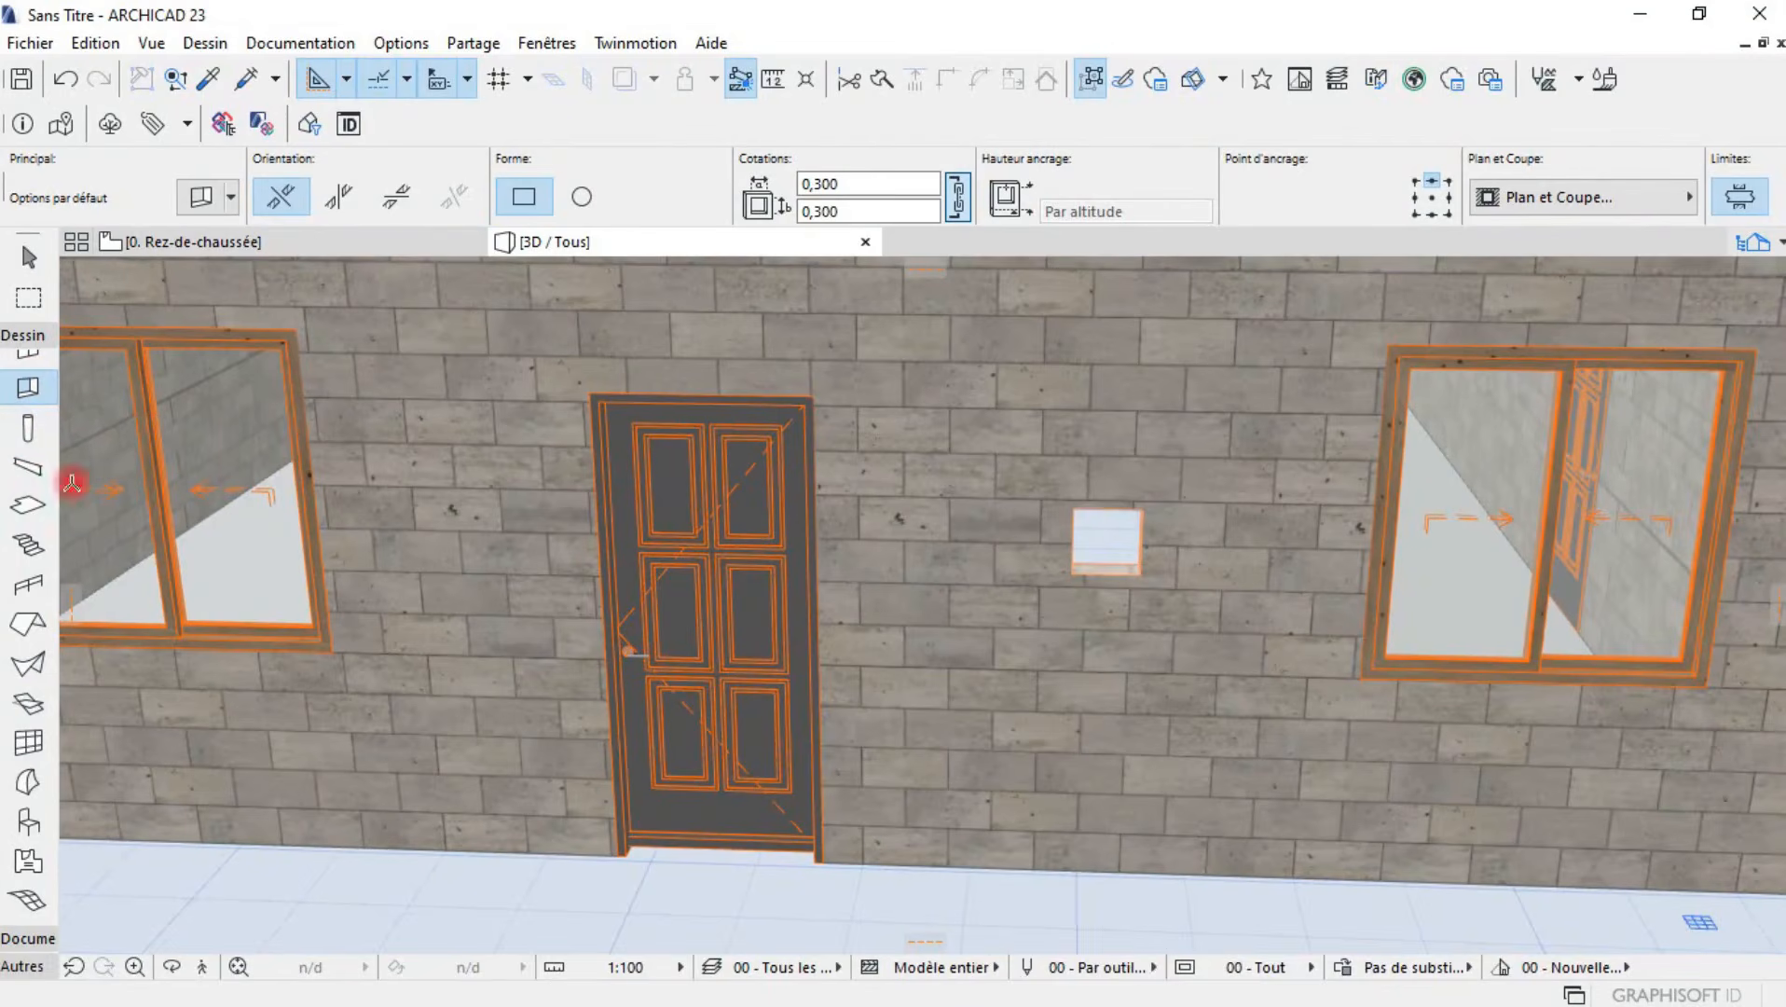
pyautogui.scroll(-5, 72, 482)
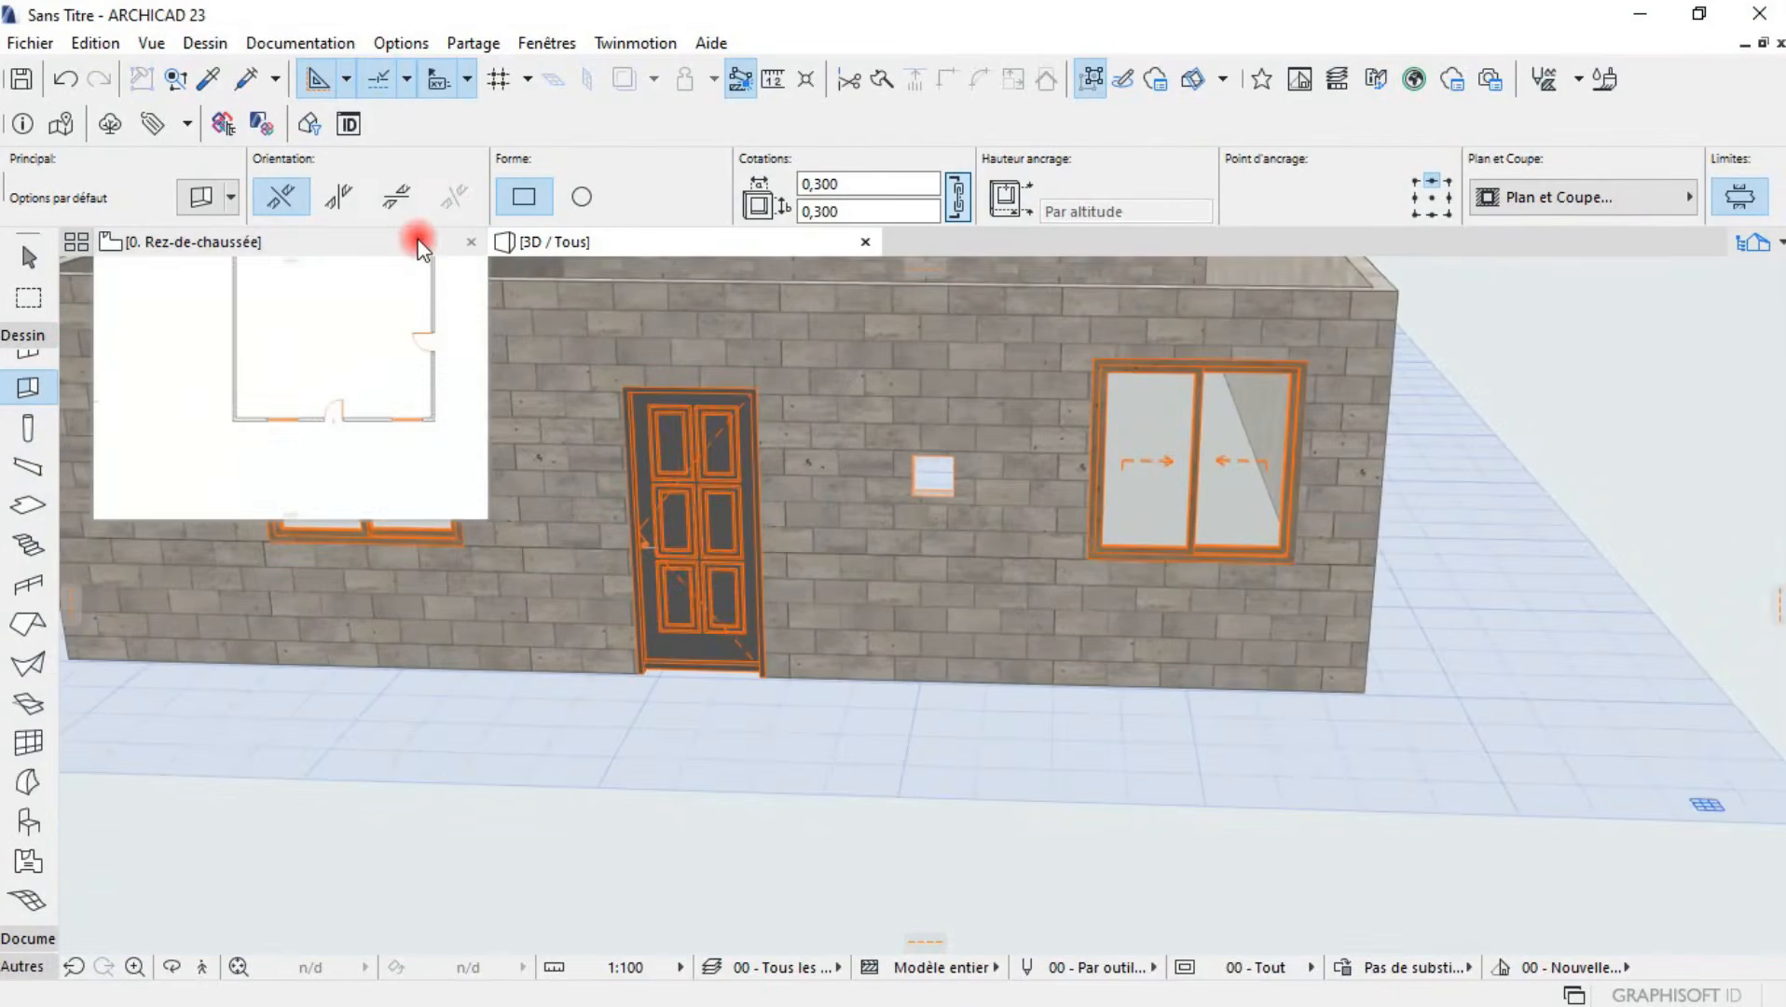
# - Check the opening's symbol in the ground-floor plan and view the building in 3D around to its windowless long wall
pyautogui.click(419, 247)
pyautogui.scroll(-3, 578, 499)
pyautogui.moveTo(769, 531); pyautogui.dragTo(763, 708, button='middle')
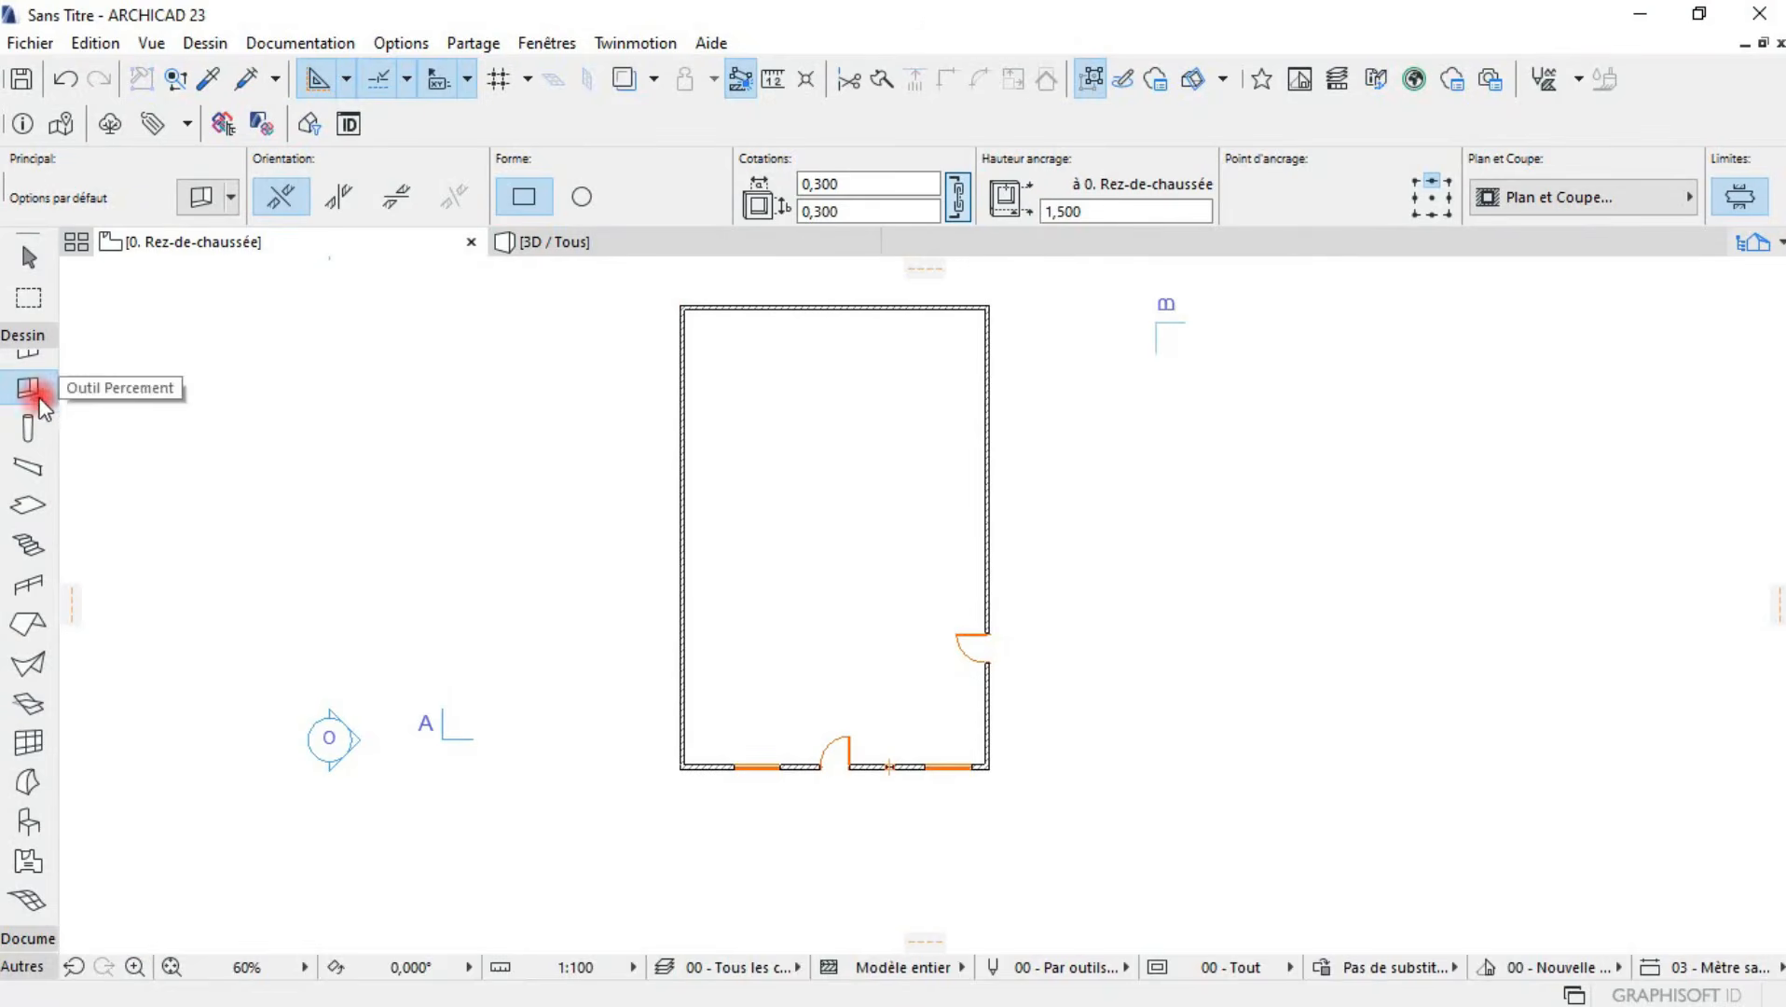
pyautogui.click(602, 247)
pyautogui.keyDown('shift'); pyautogui.moveTo(630, 291); pyautogui.dragTo(929, 463, button='middle'); pyautogui.keyUp('shift')
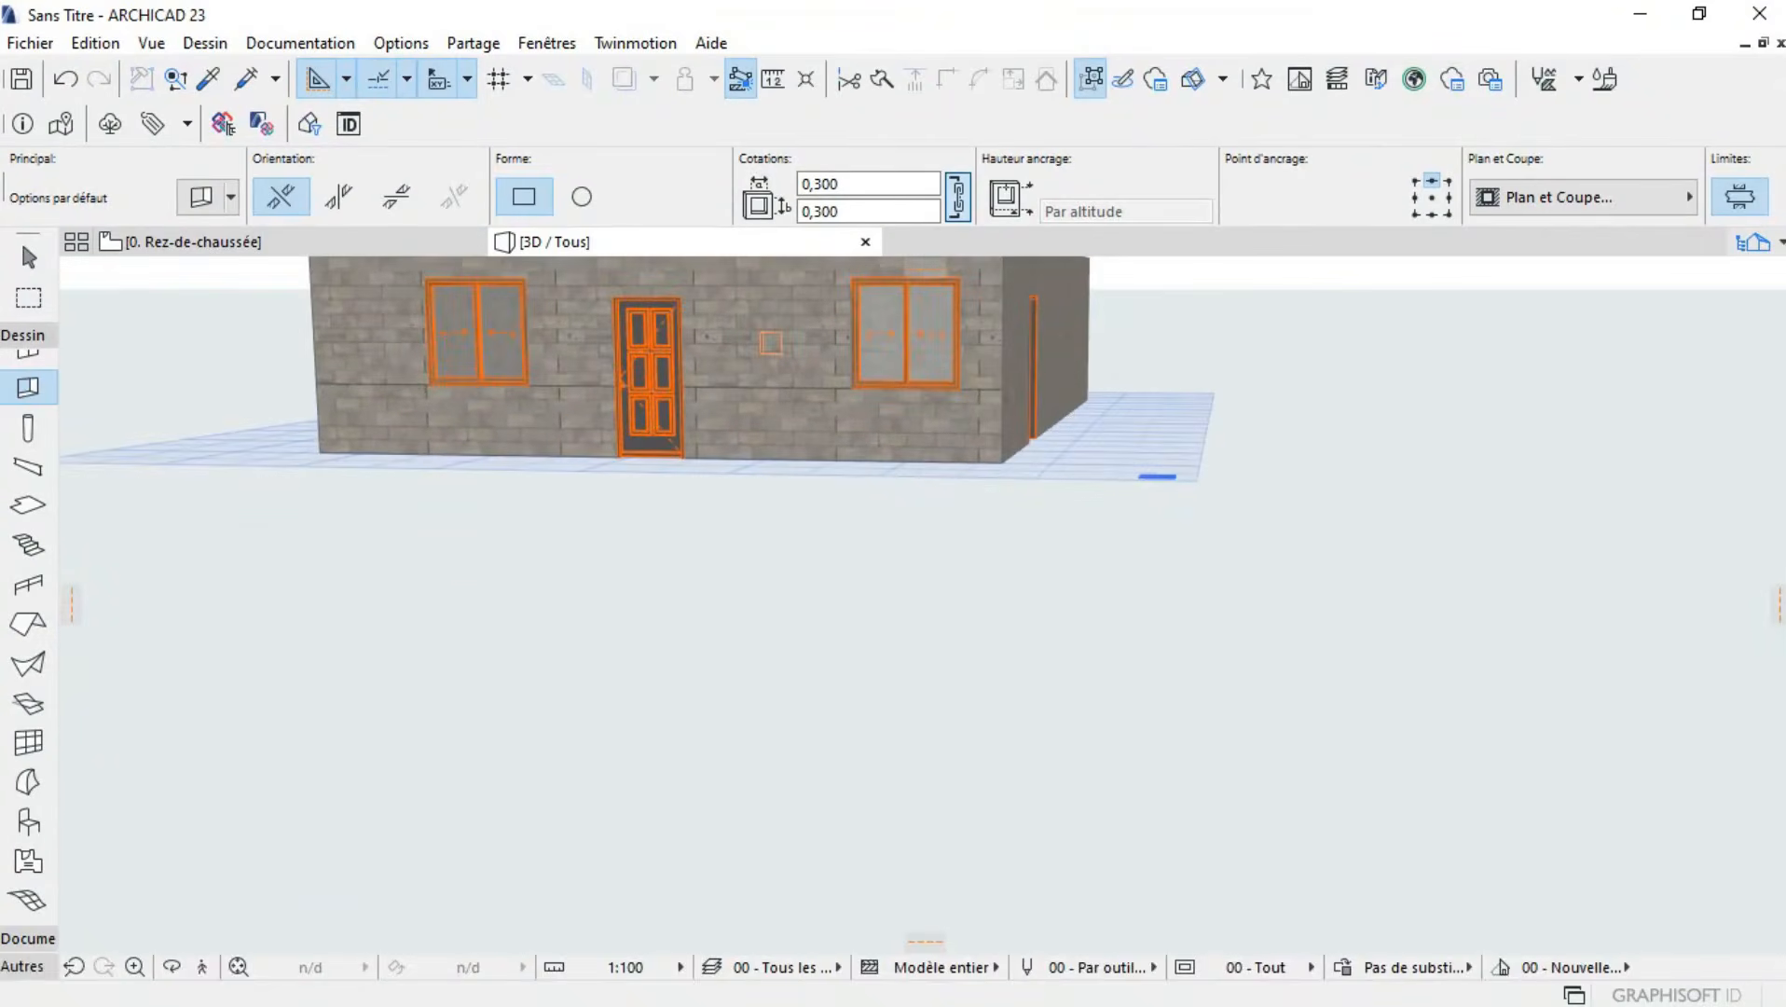
pyautogui.keyDown('shift'); pyautogui.moveTo(531, 487); pyautogui.dragTo(653, 411, button='middle'); pyautogui.keyUp('shift')
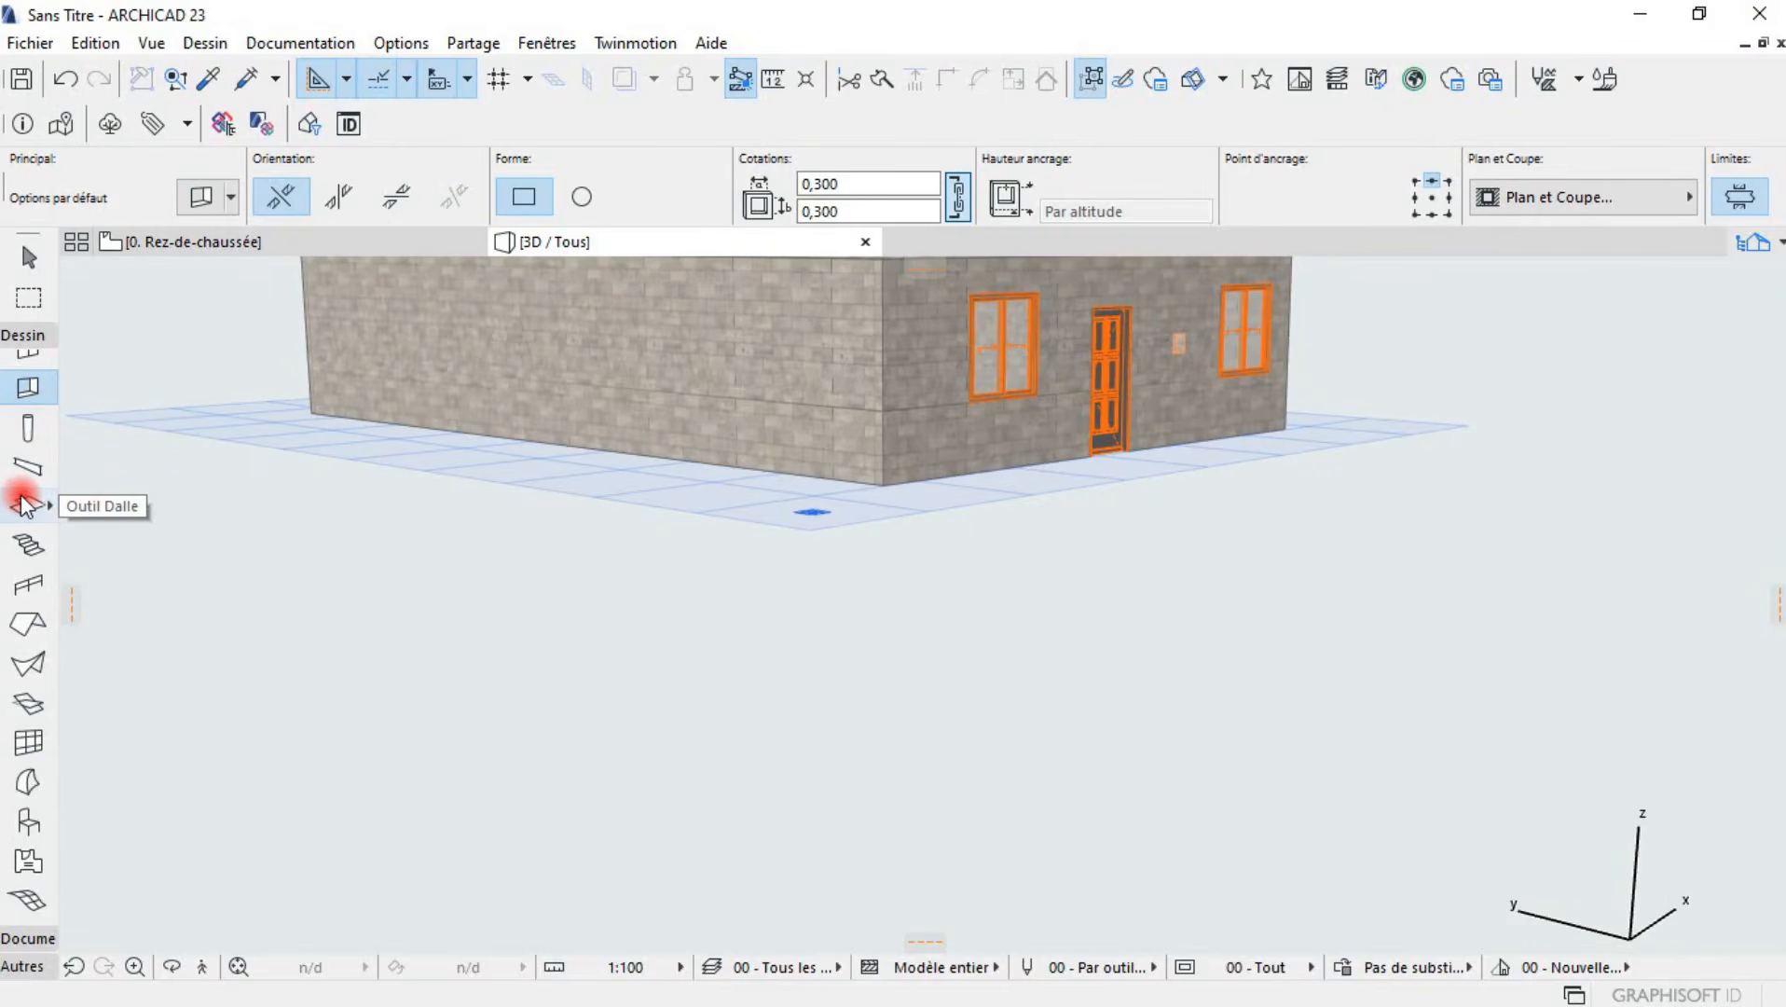
# - Set the default slab in the ground-floor plan to a basic structure with a thickness of 0,200
pyautogui.click(220, 258)
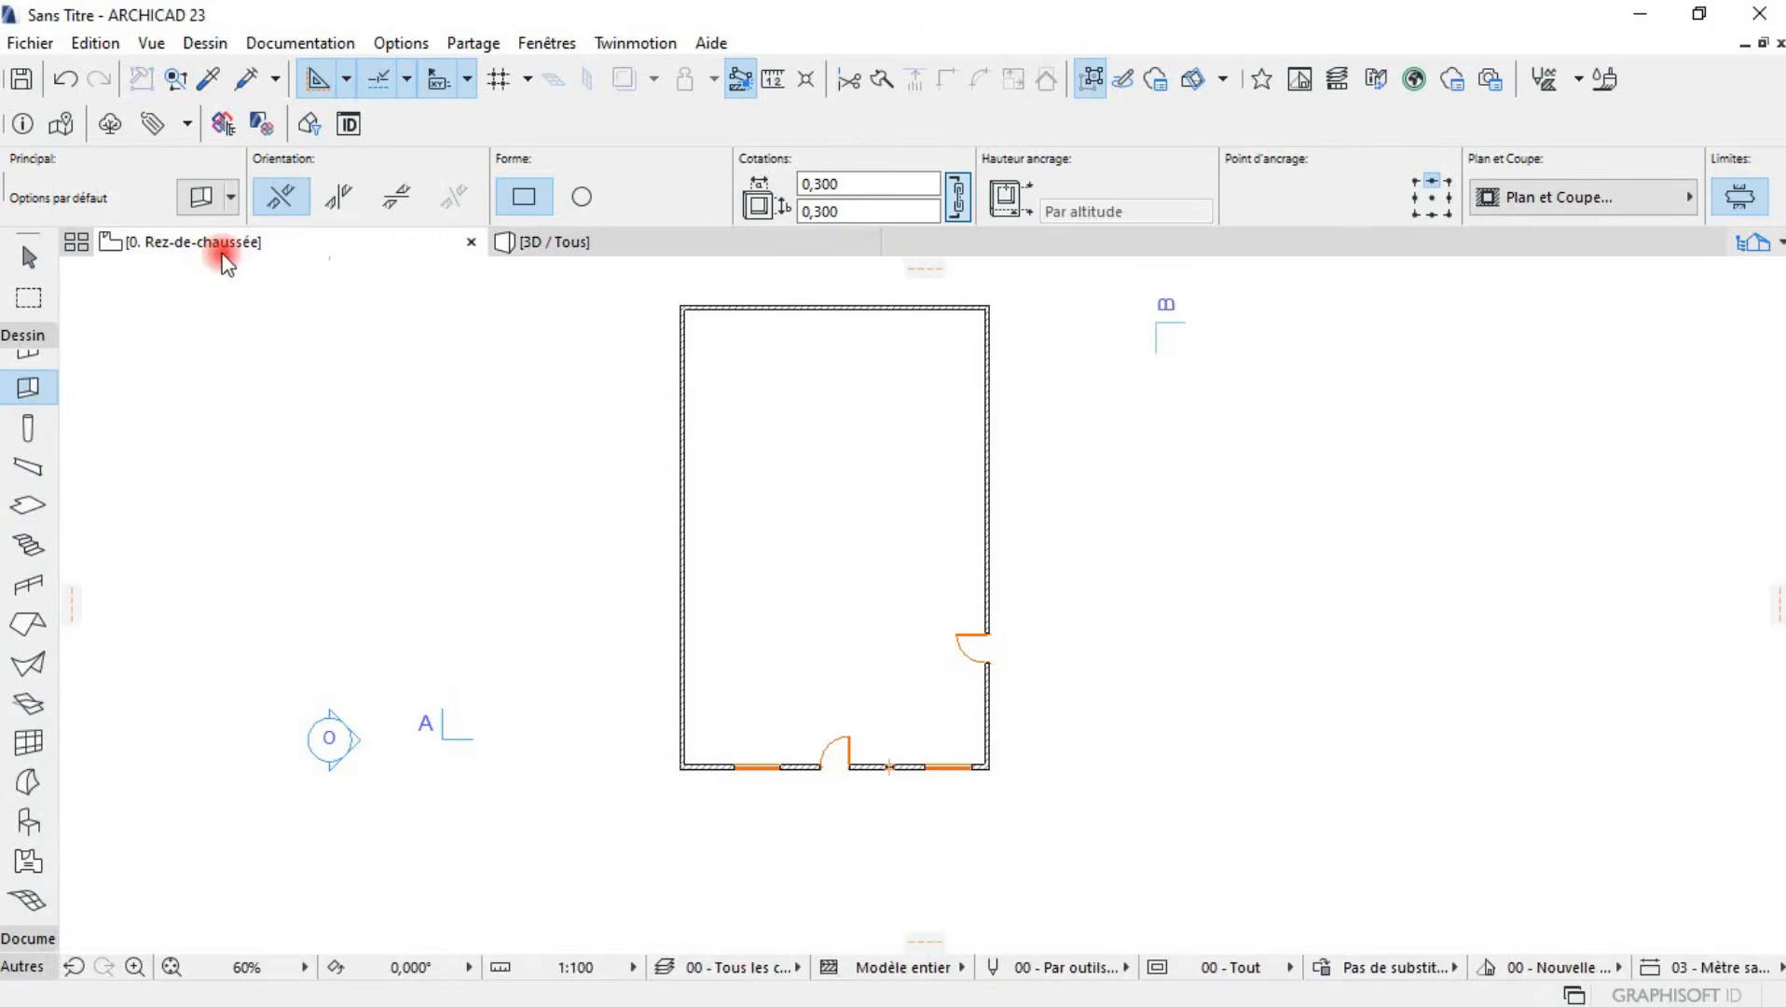
pyautogui.click(31, 505)
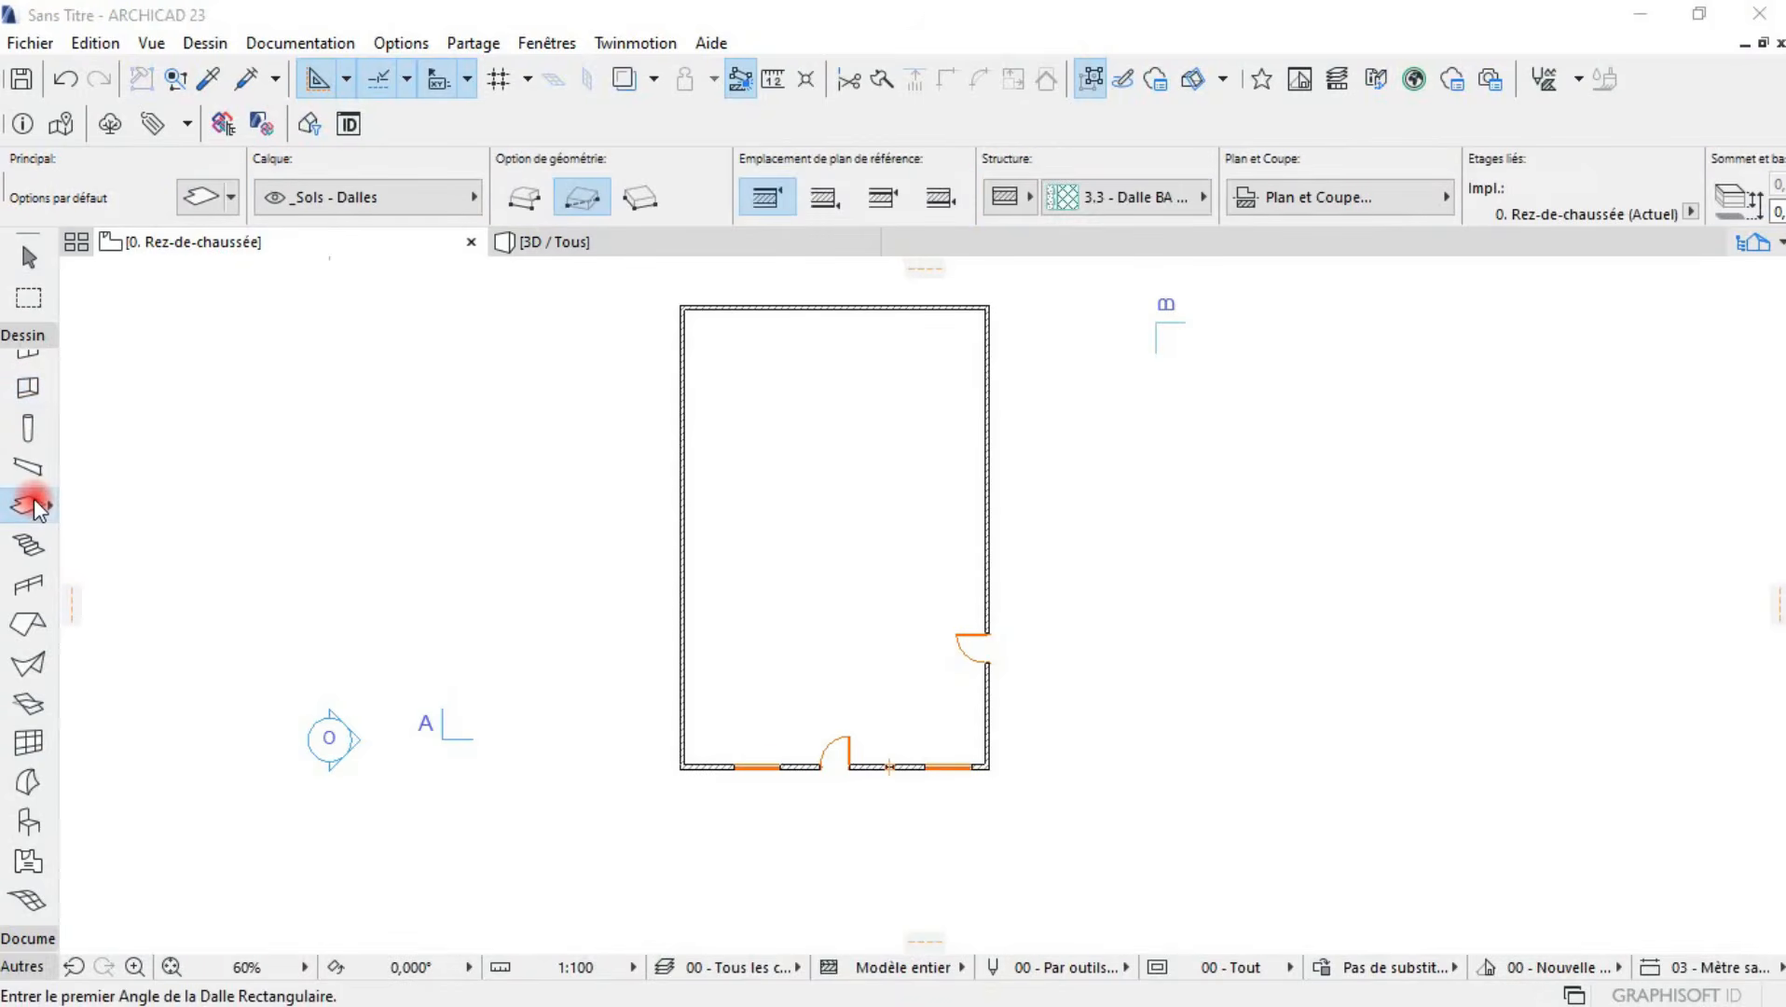
pyautogui.doubleClick(31, 504)
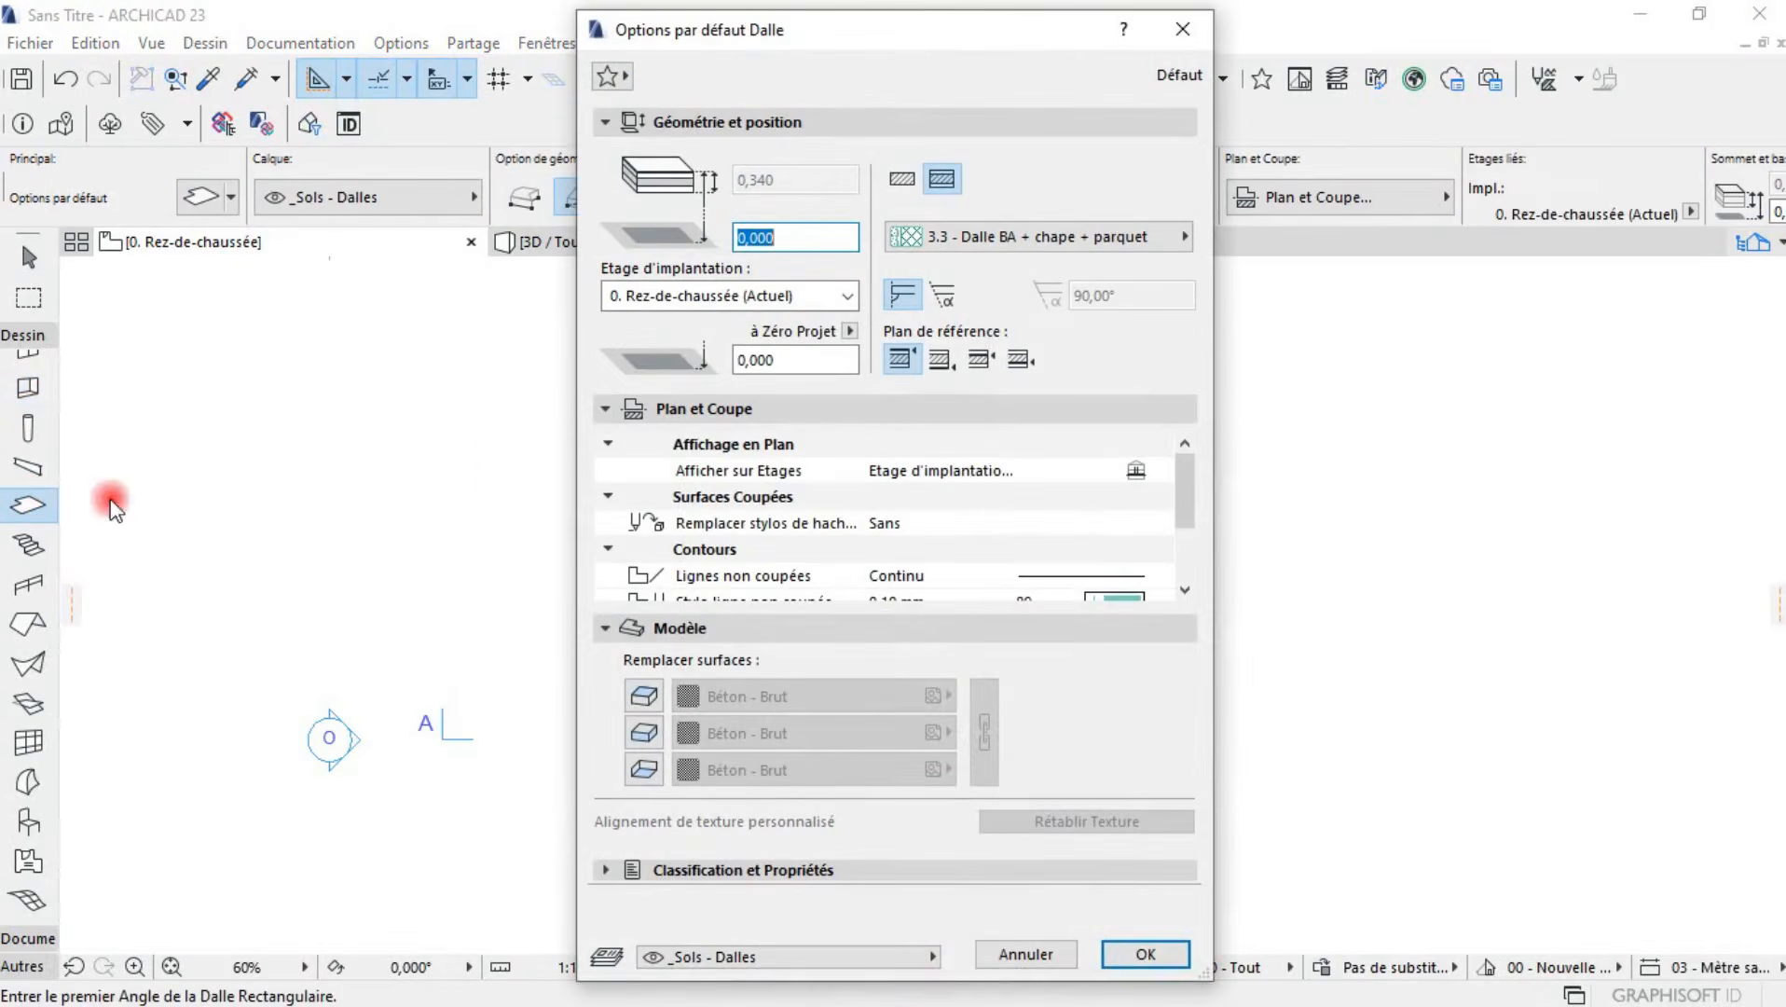
pyautogui.click(916, 170)
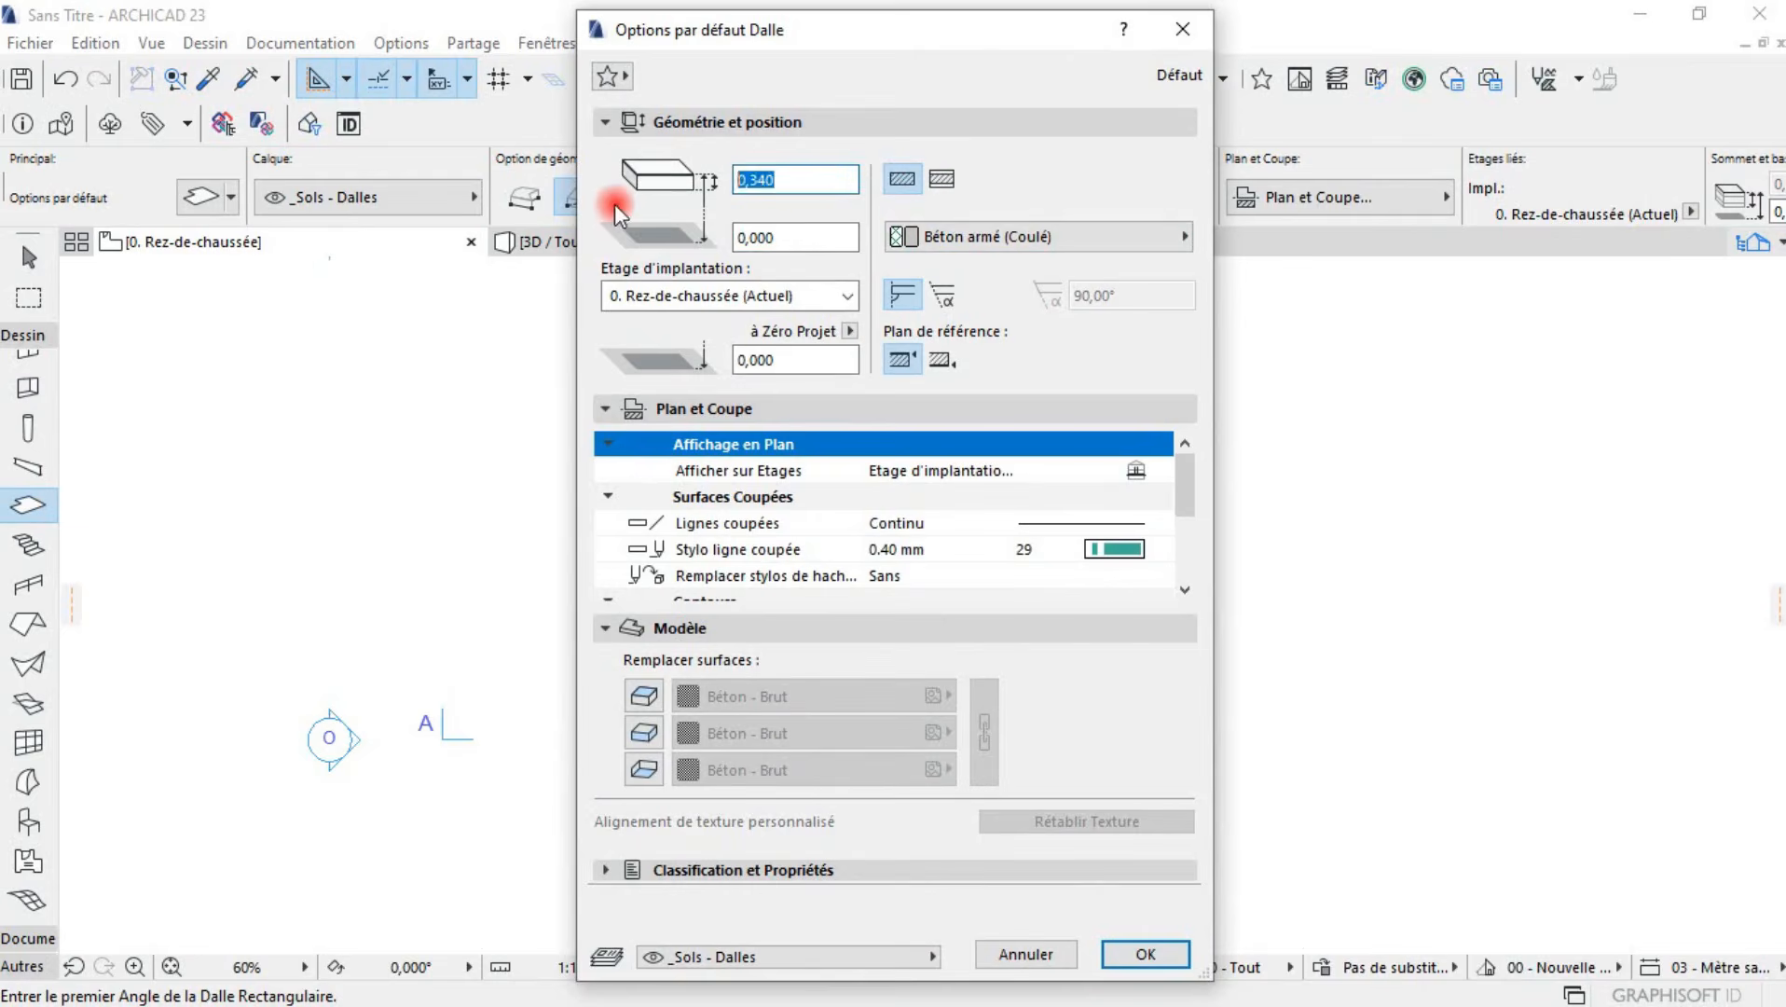
pyautogui.write('00')
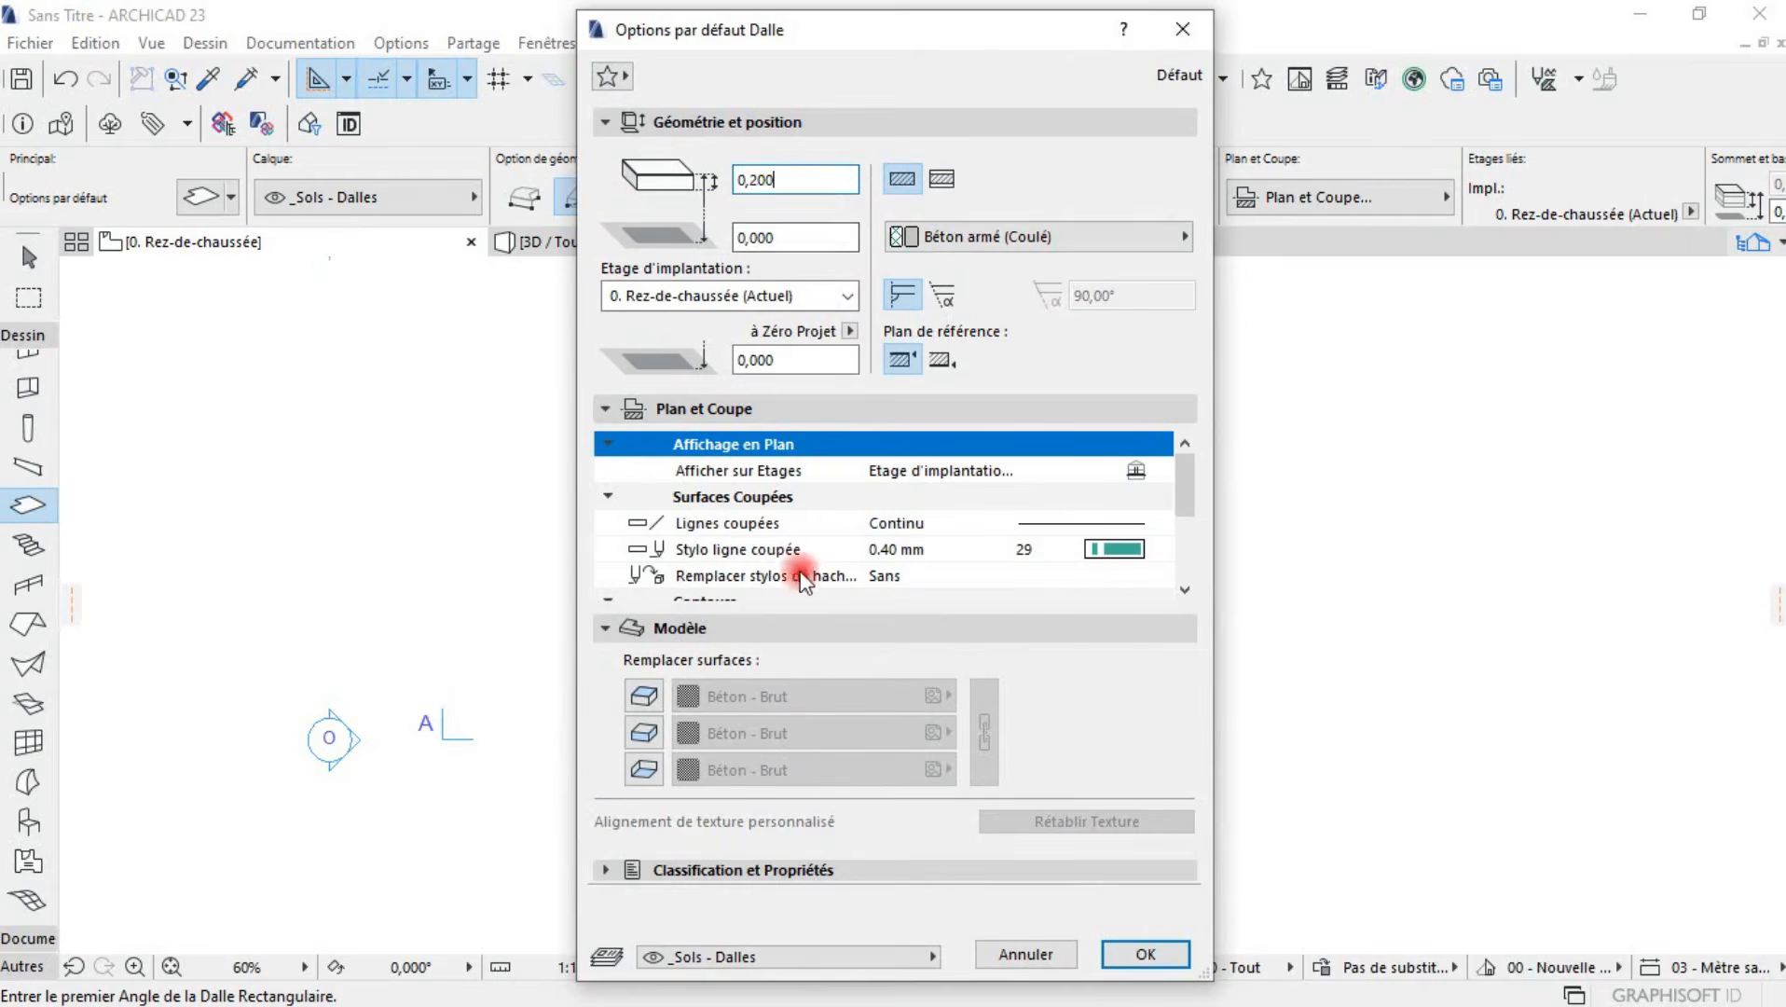
# - Override all three slab surfaces with Béton - Brut, review the plan and section line settings, and accept the slab defaults
pyautogui.scroll(-3, 804, 578)
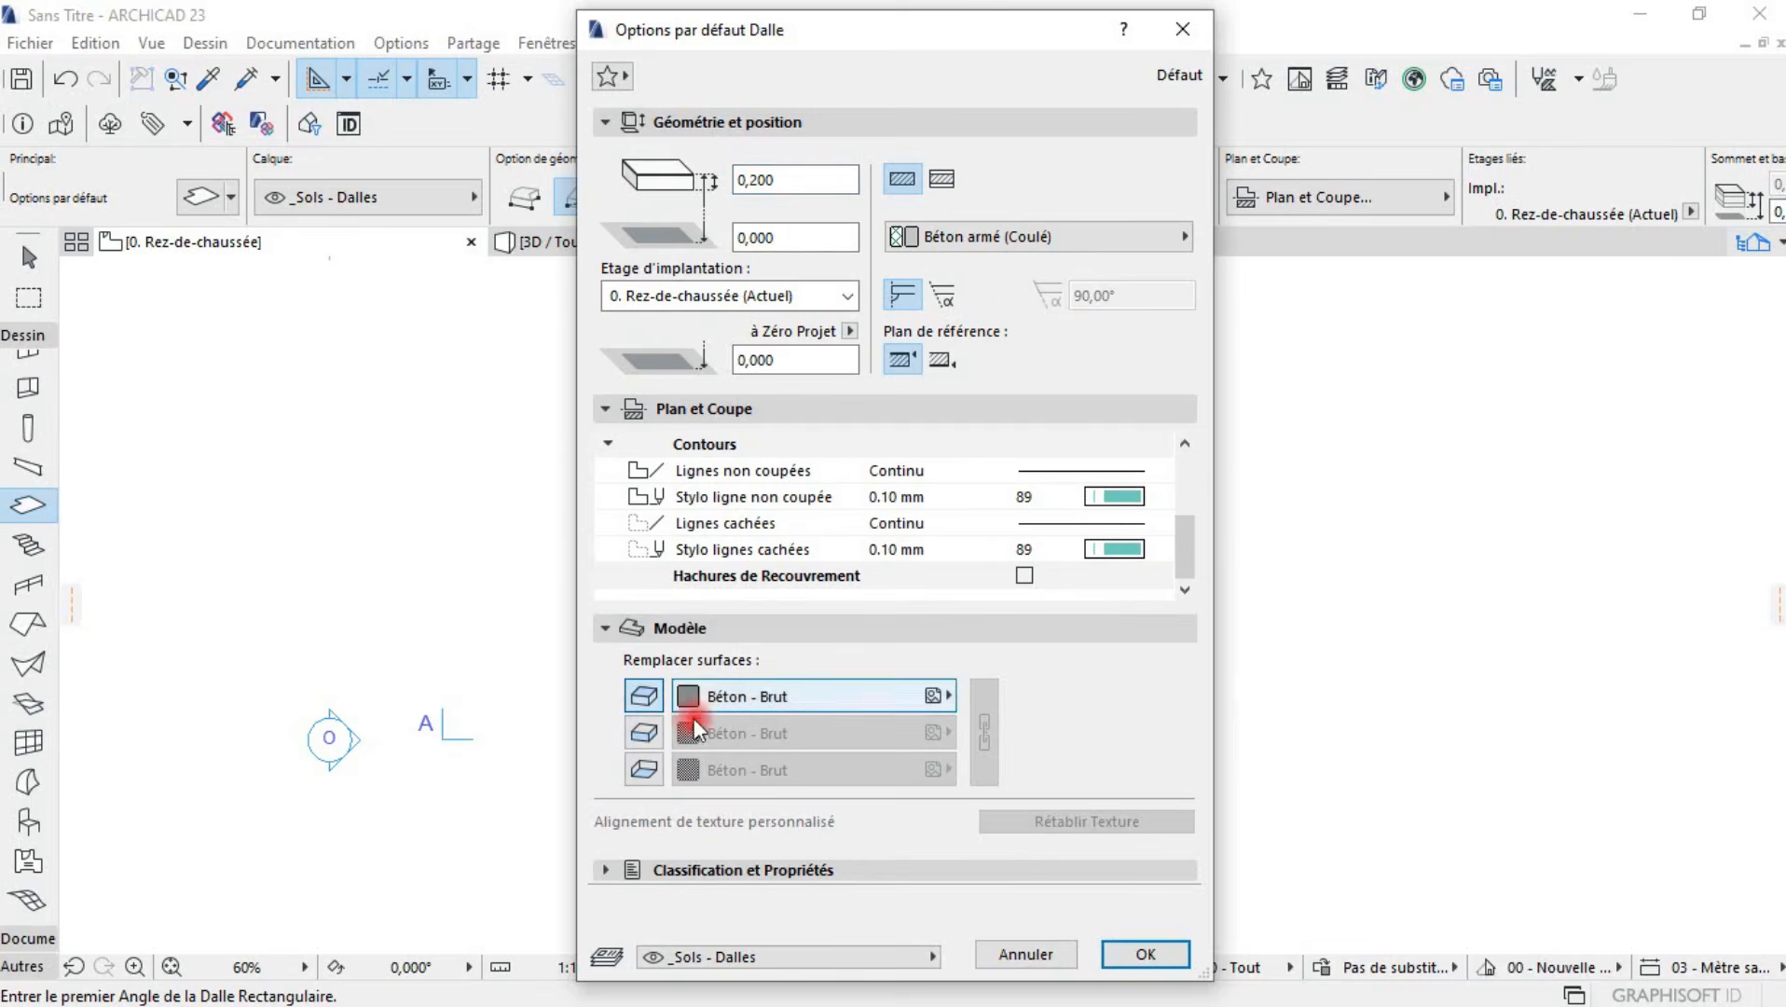
pyautogui.click(646, 733)
pyautogui.click(643, 770)
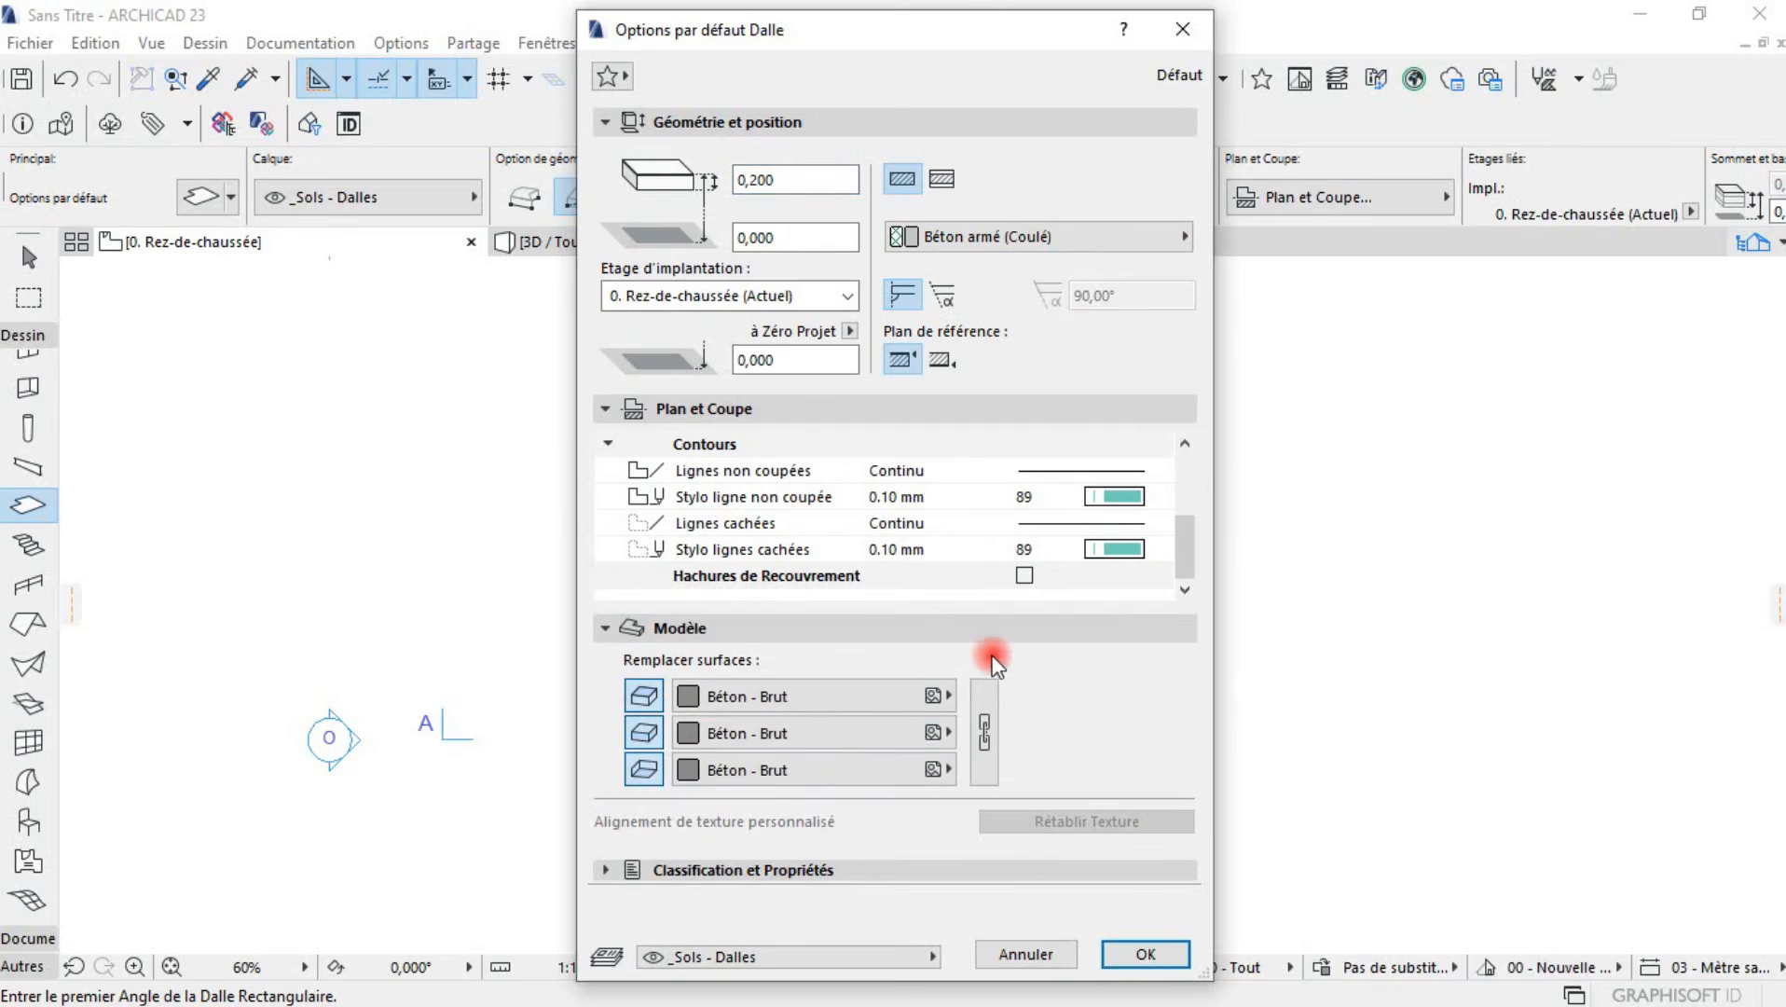
pyautogui.scroll(5, 948, 584)
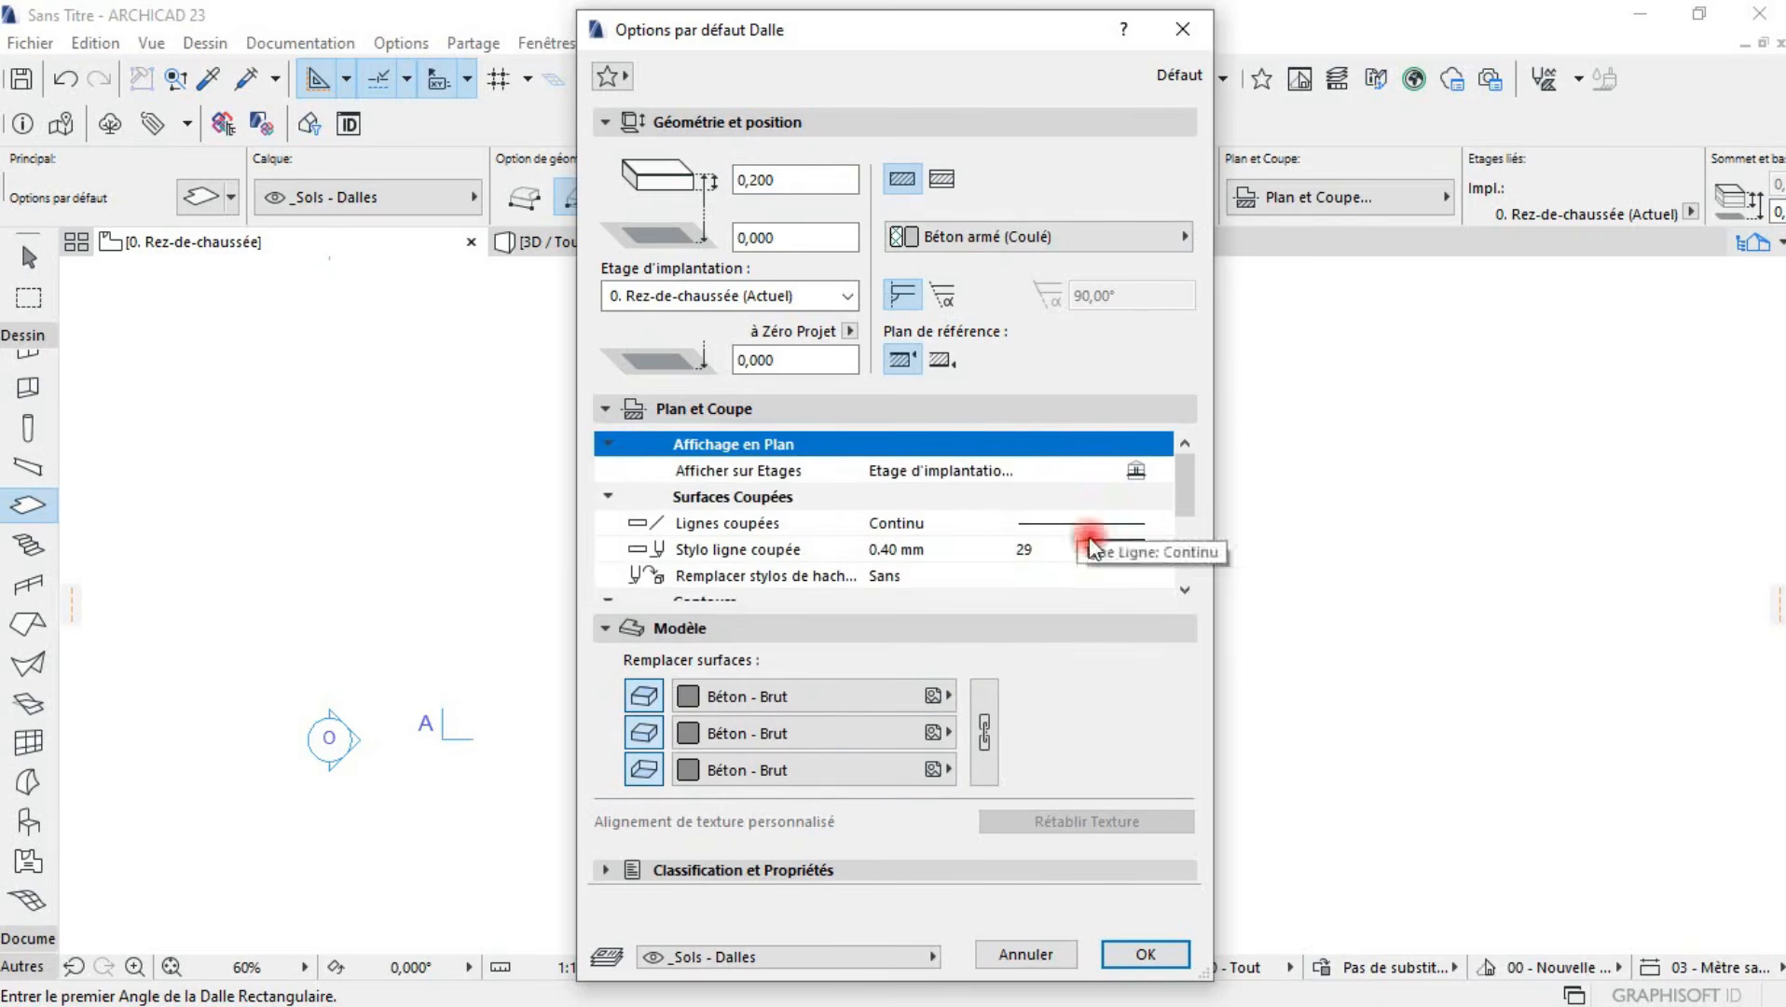
pyautogui.scroll(-1, 1087, 557)
pyautogui.scroll(-2, 1086, 563)
pyautogui.scroll(3, 1044, 527)
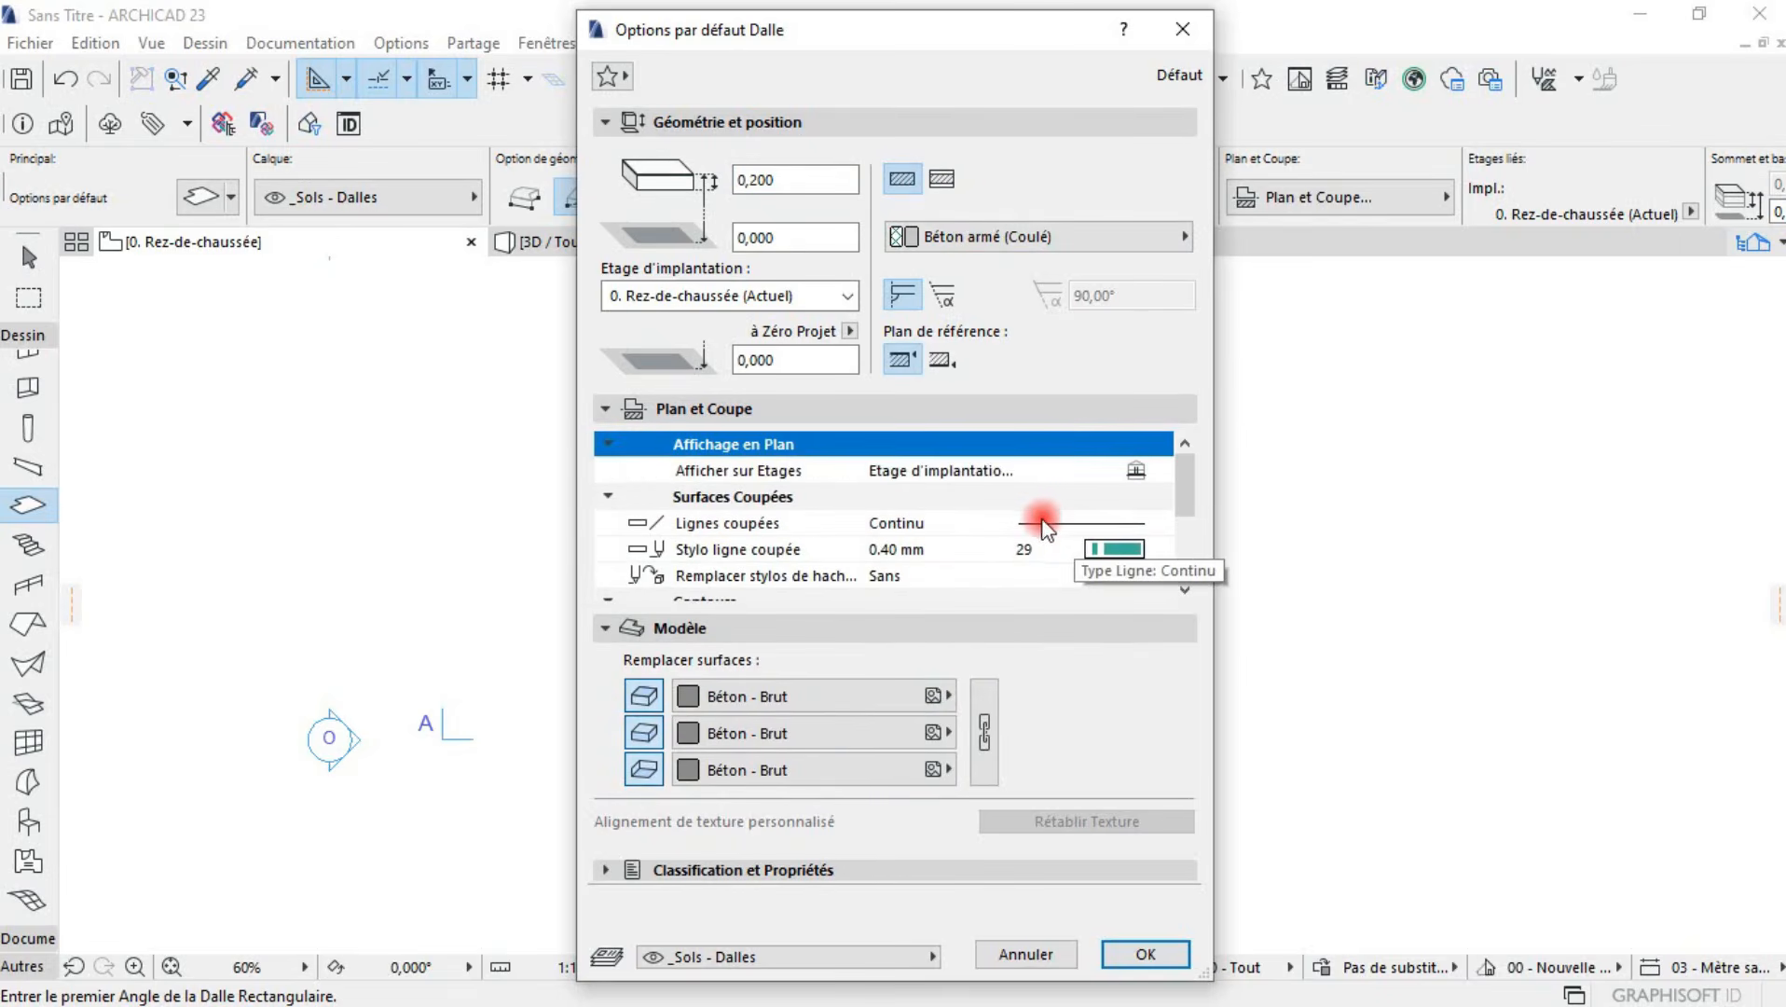
pyautogui.scroll(-3, 1044, 527)
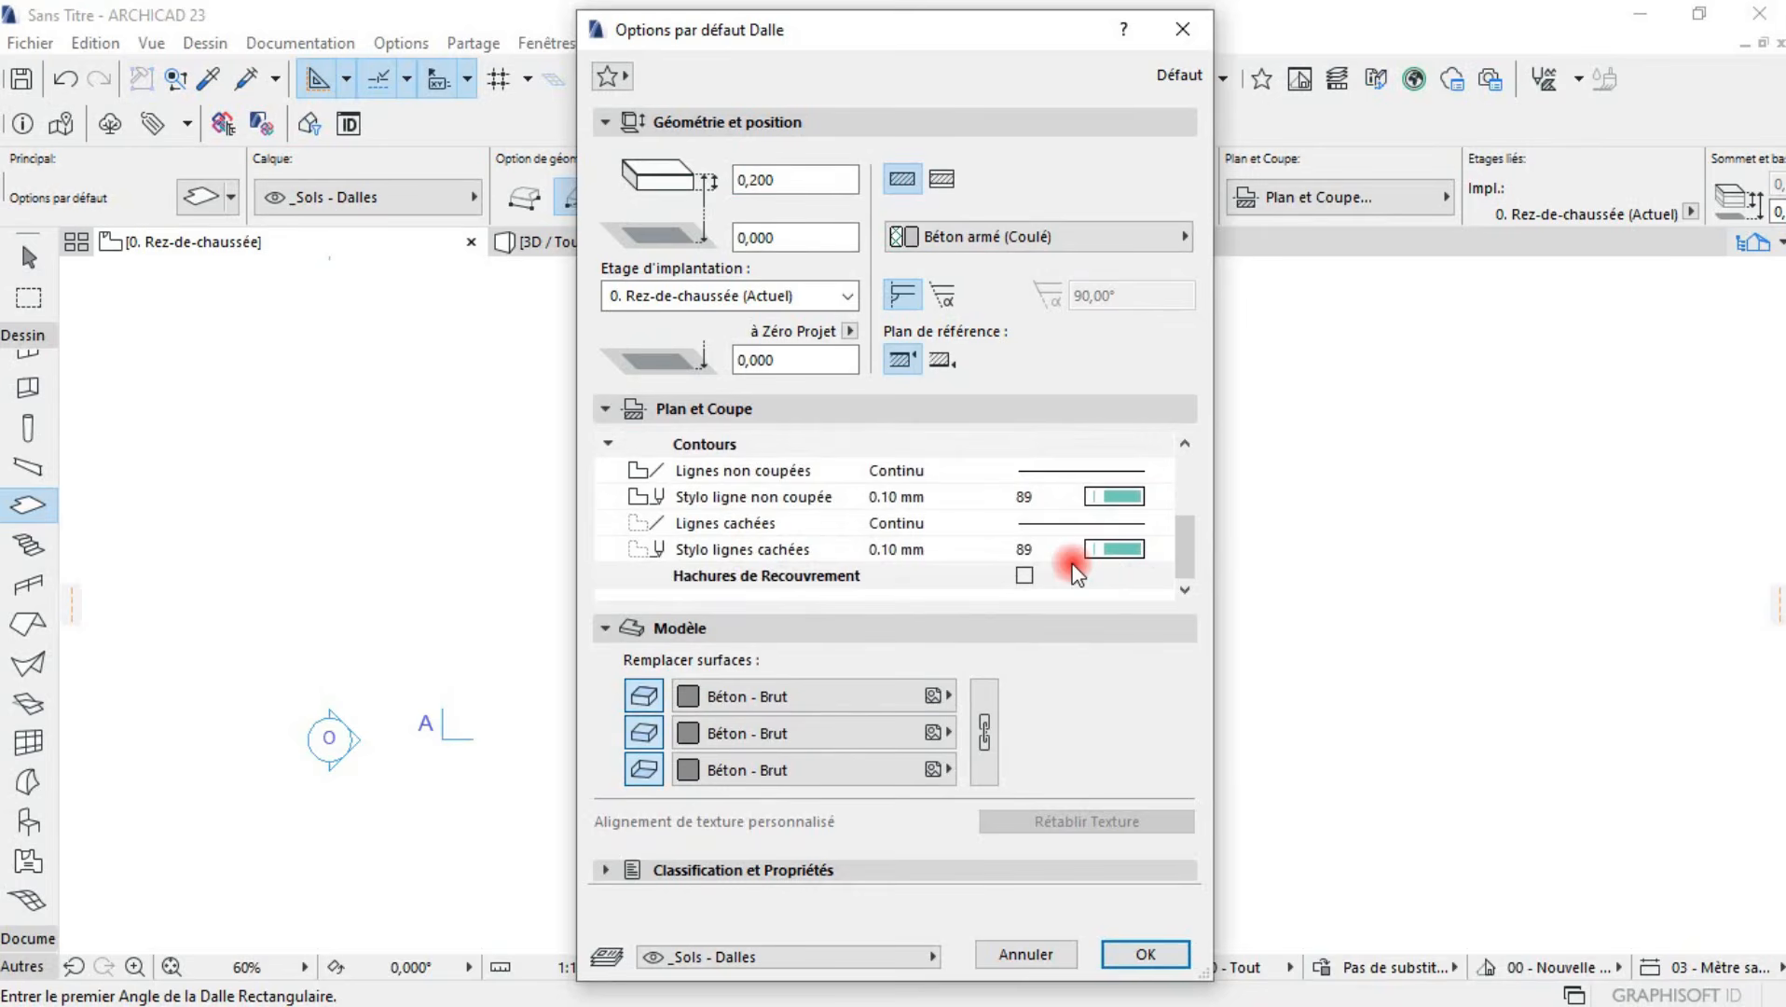
pyautogui.click(1145, 954)
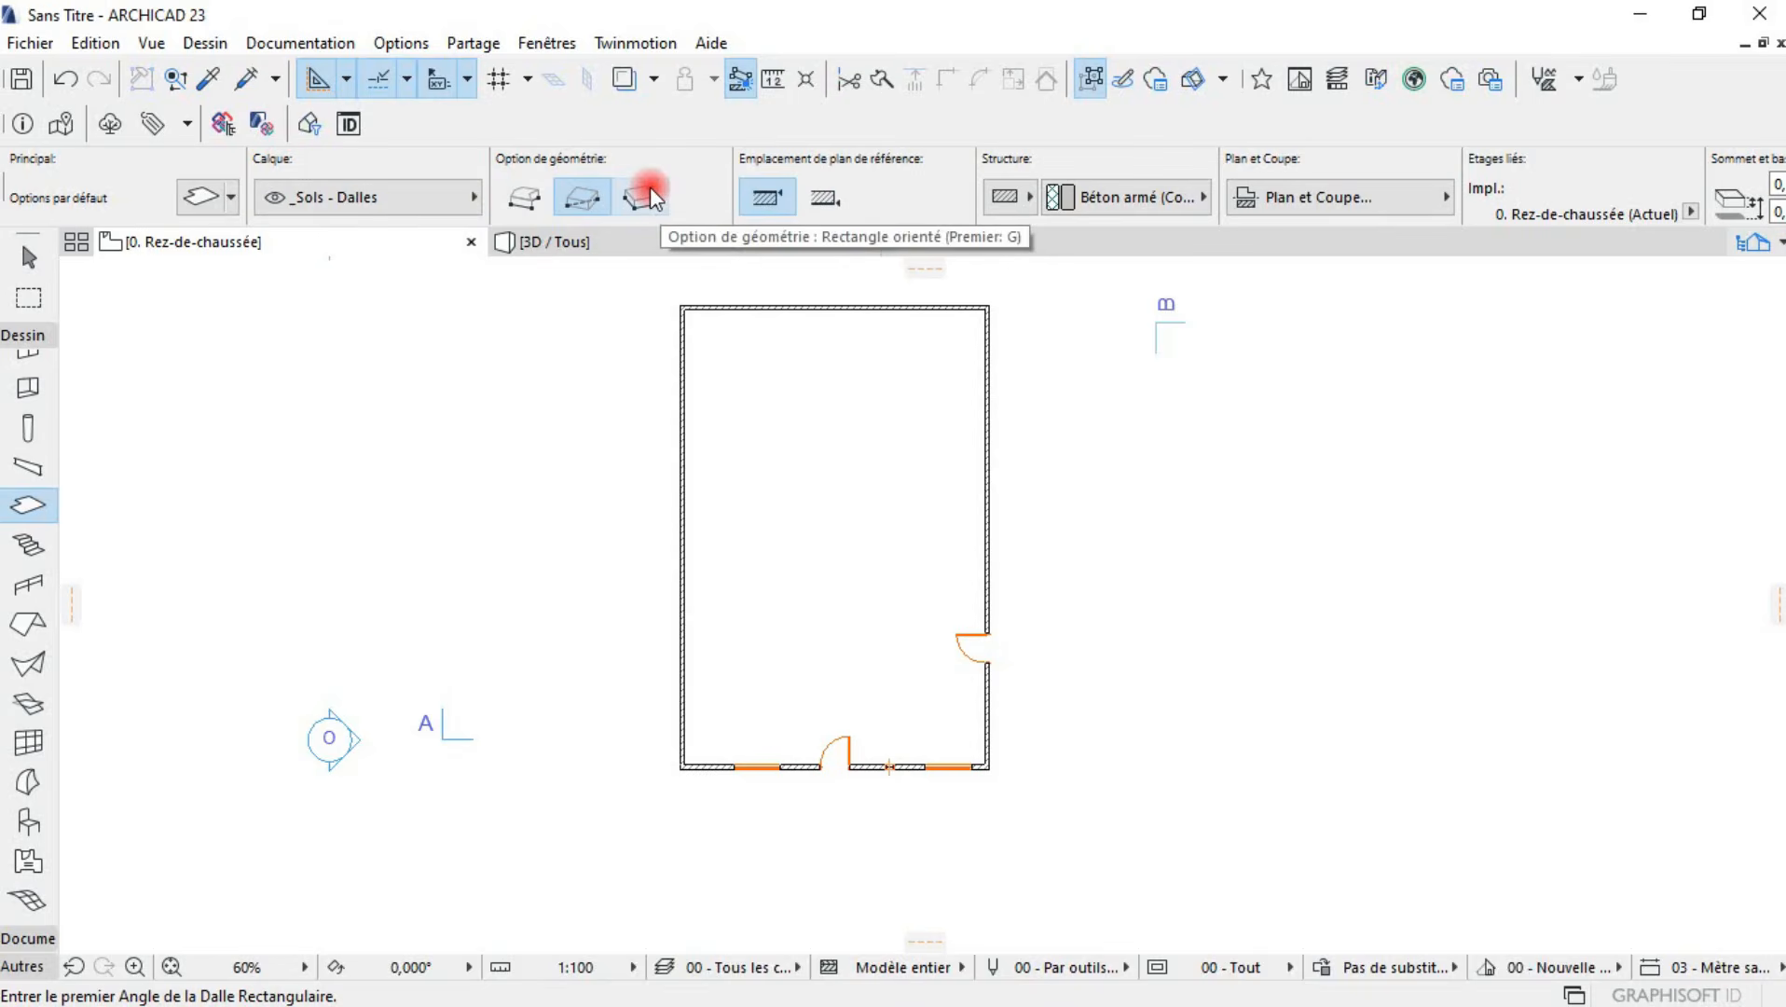
# - Draw a rectangular slab between the diagonally opposite inner wall corners and delete it
pyautogui.scroll(-3, 626, 454)
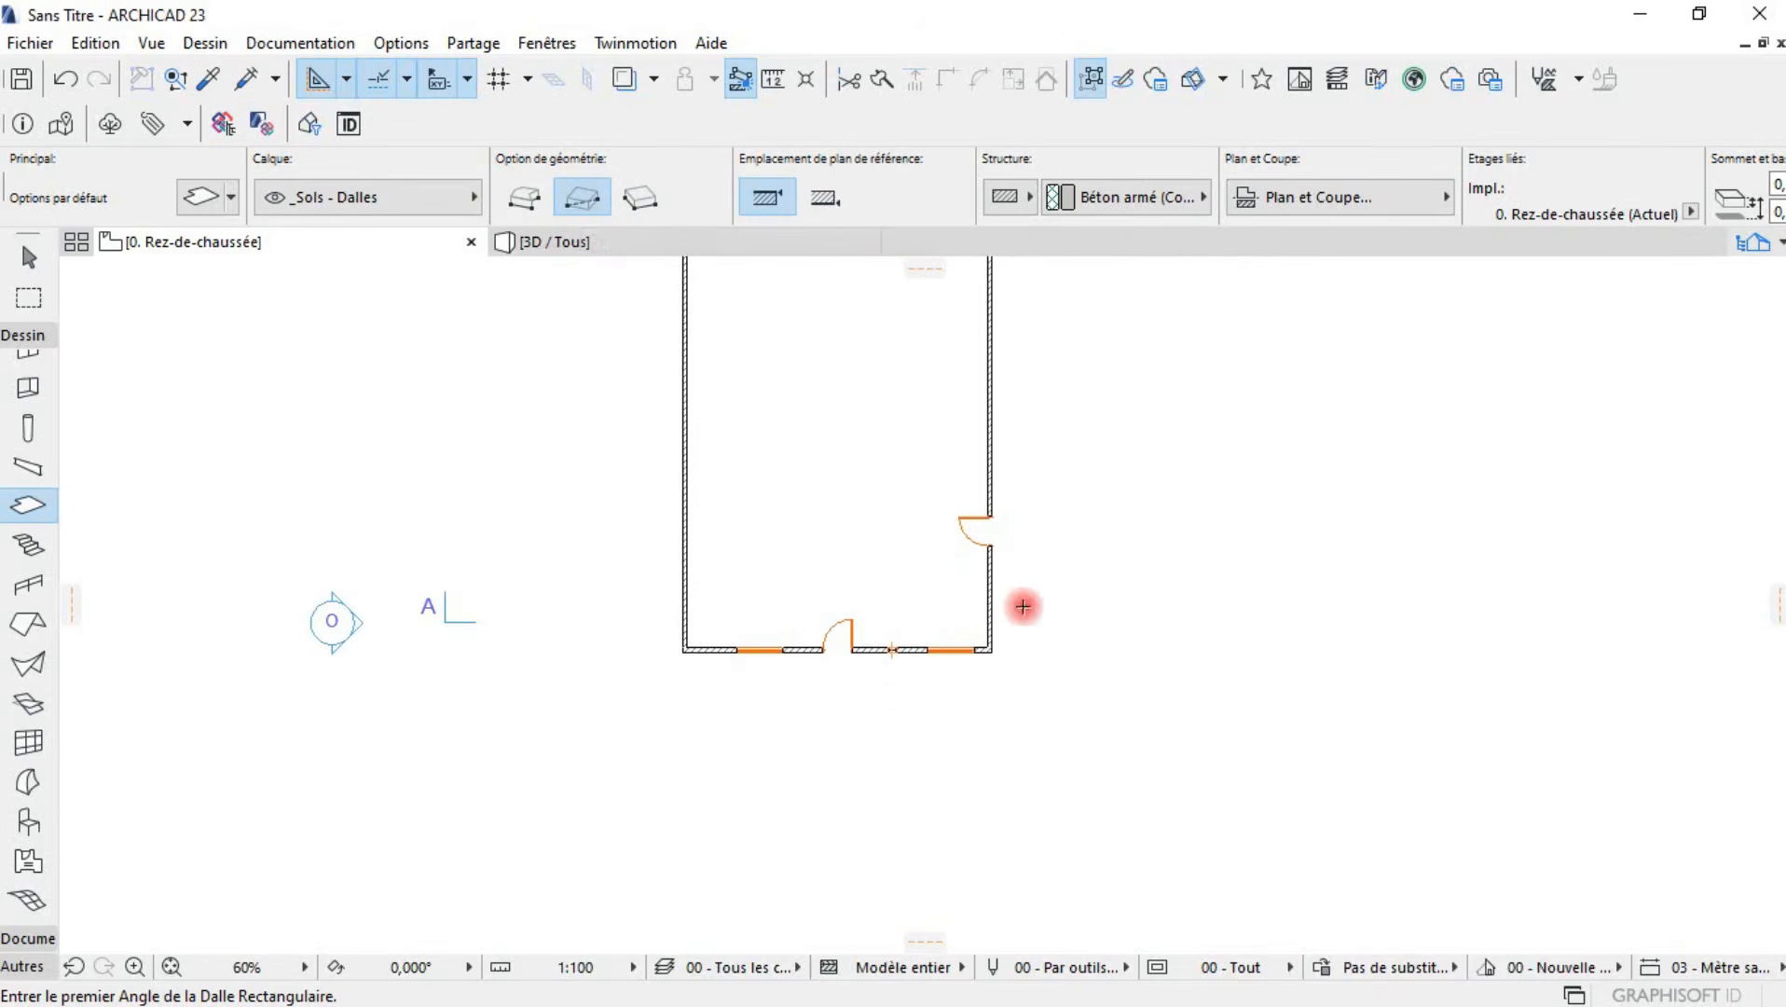
pyautogui.scroll(5, 996, 634)
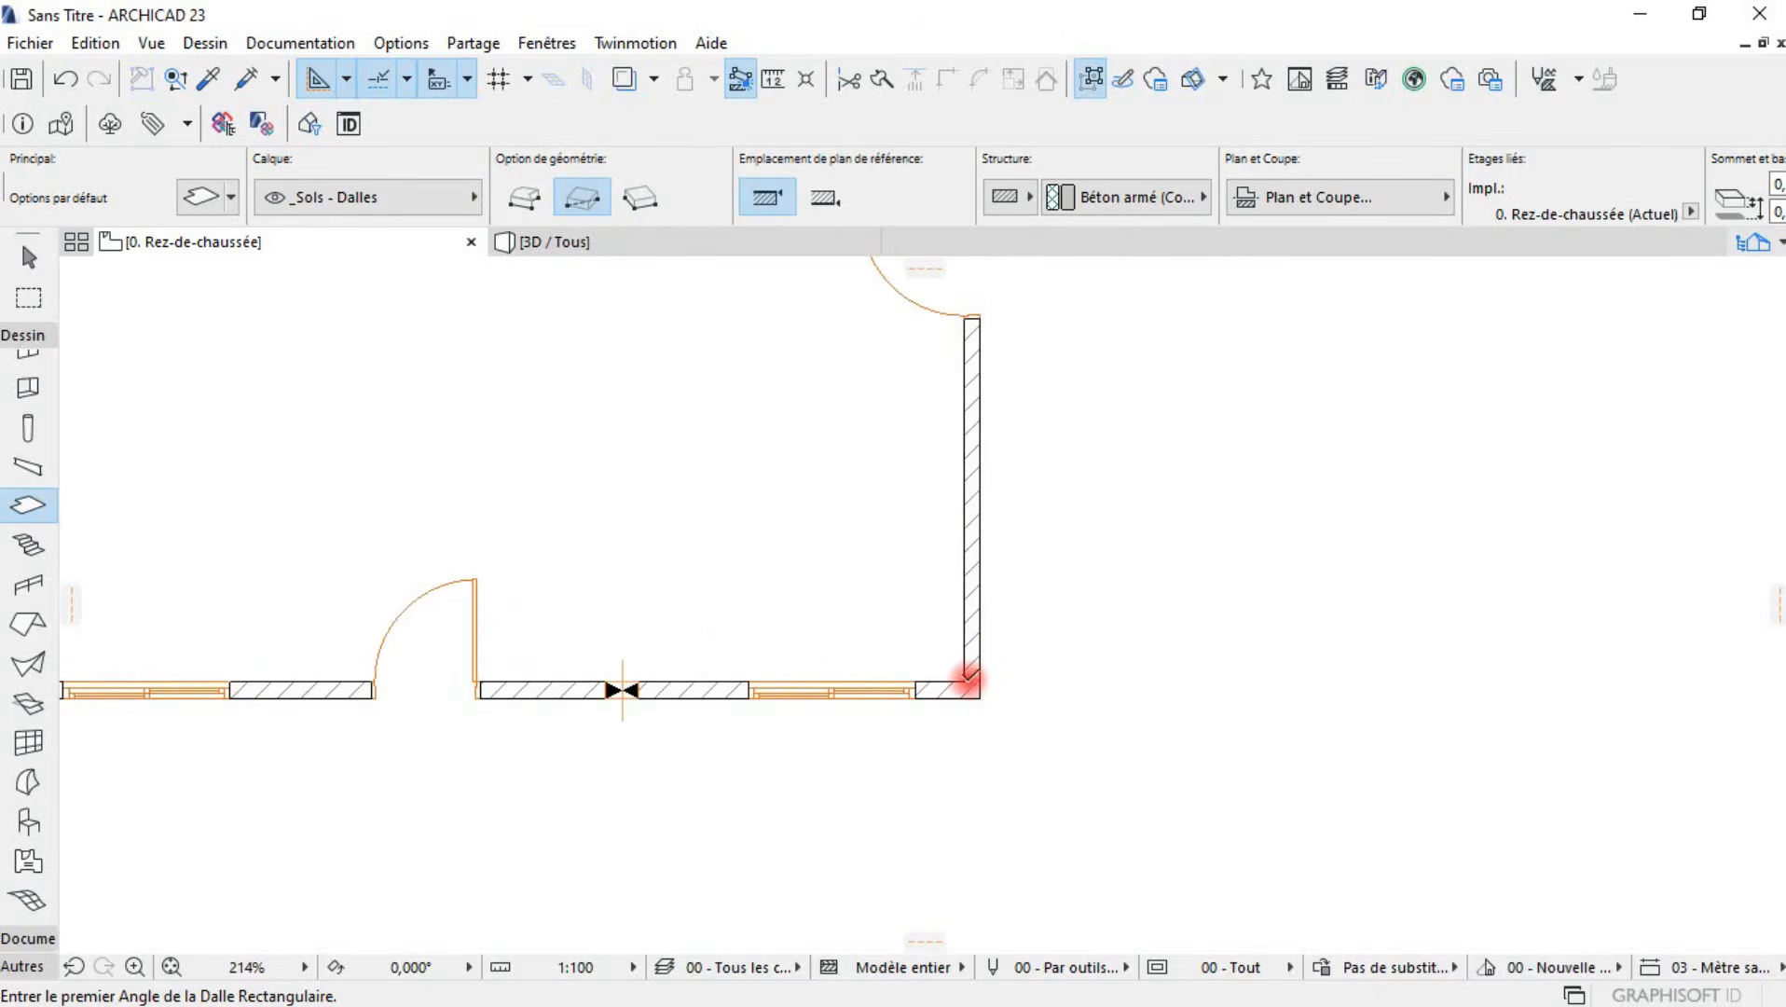
pyautogui.click(965, 681)
pyautogui.scroll(-5, 862, 523)
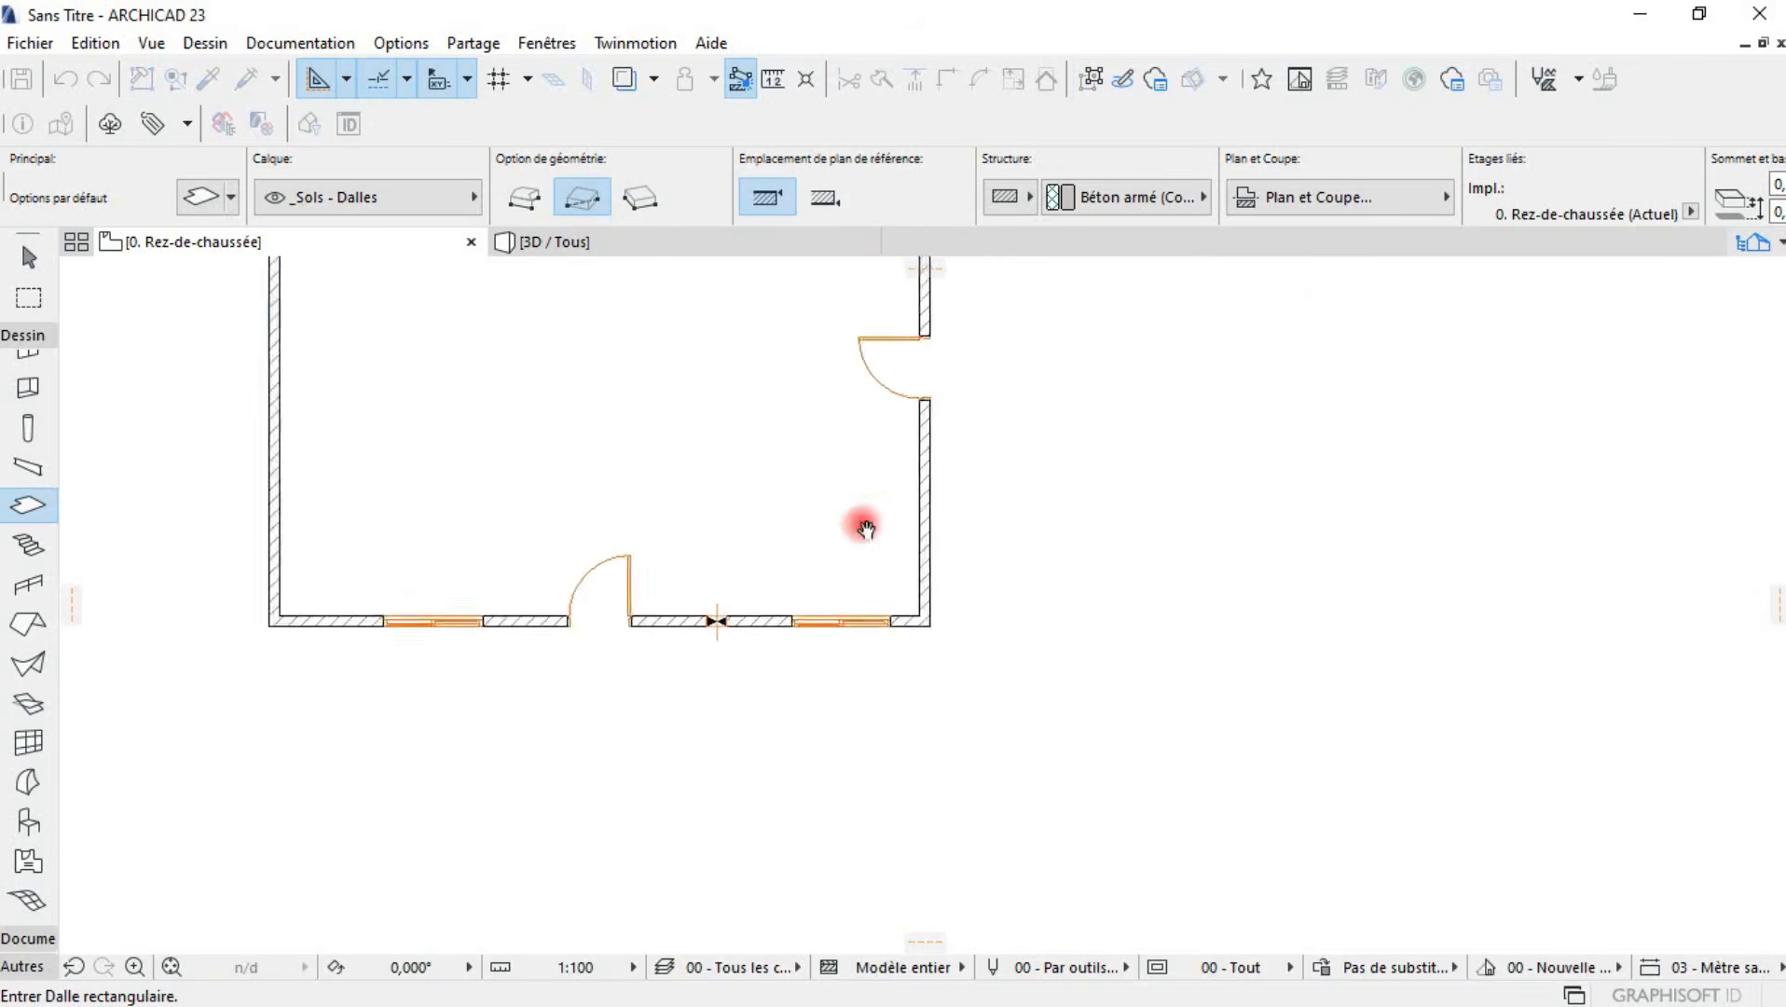
pyautogui.click(788, 425)
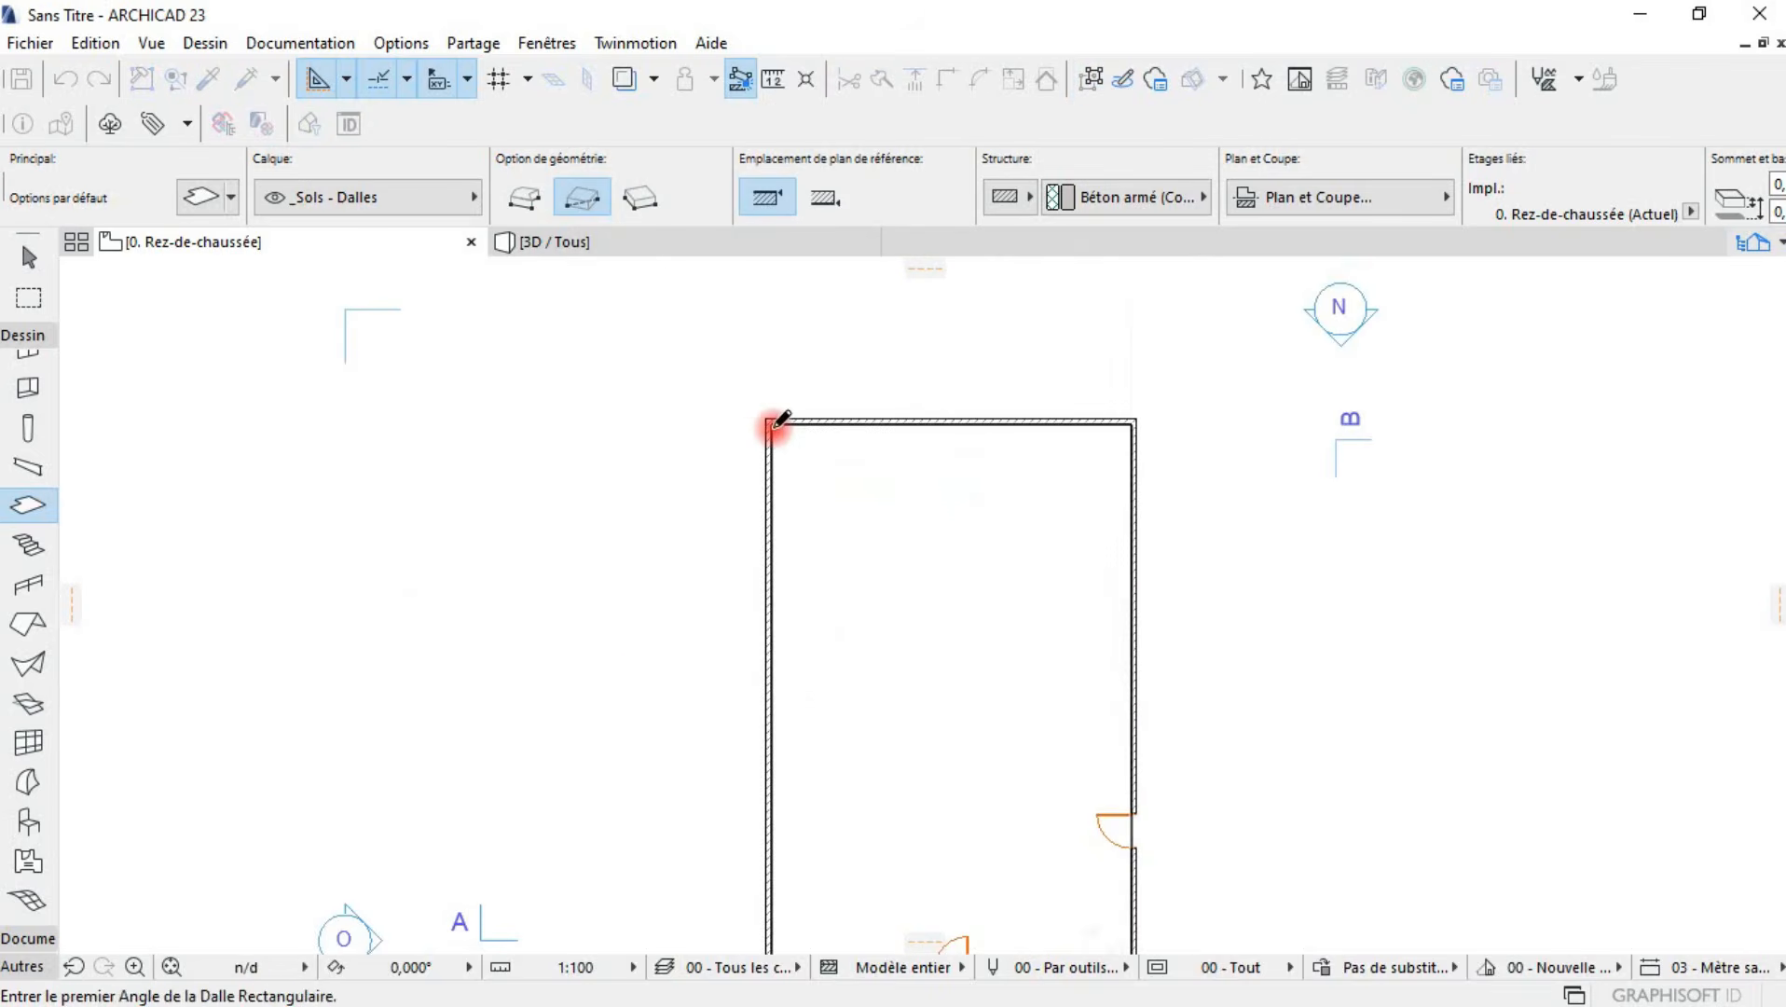
pyautogui.scroll(-3, 828, 543)
pyautogui.scroll(6, 828, 543)
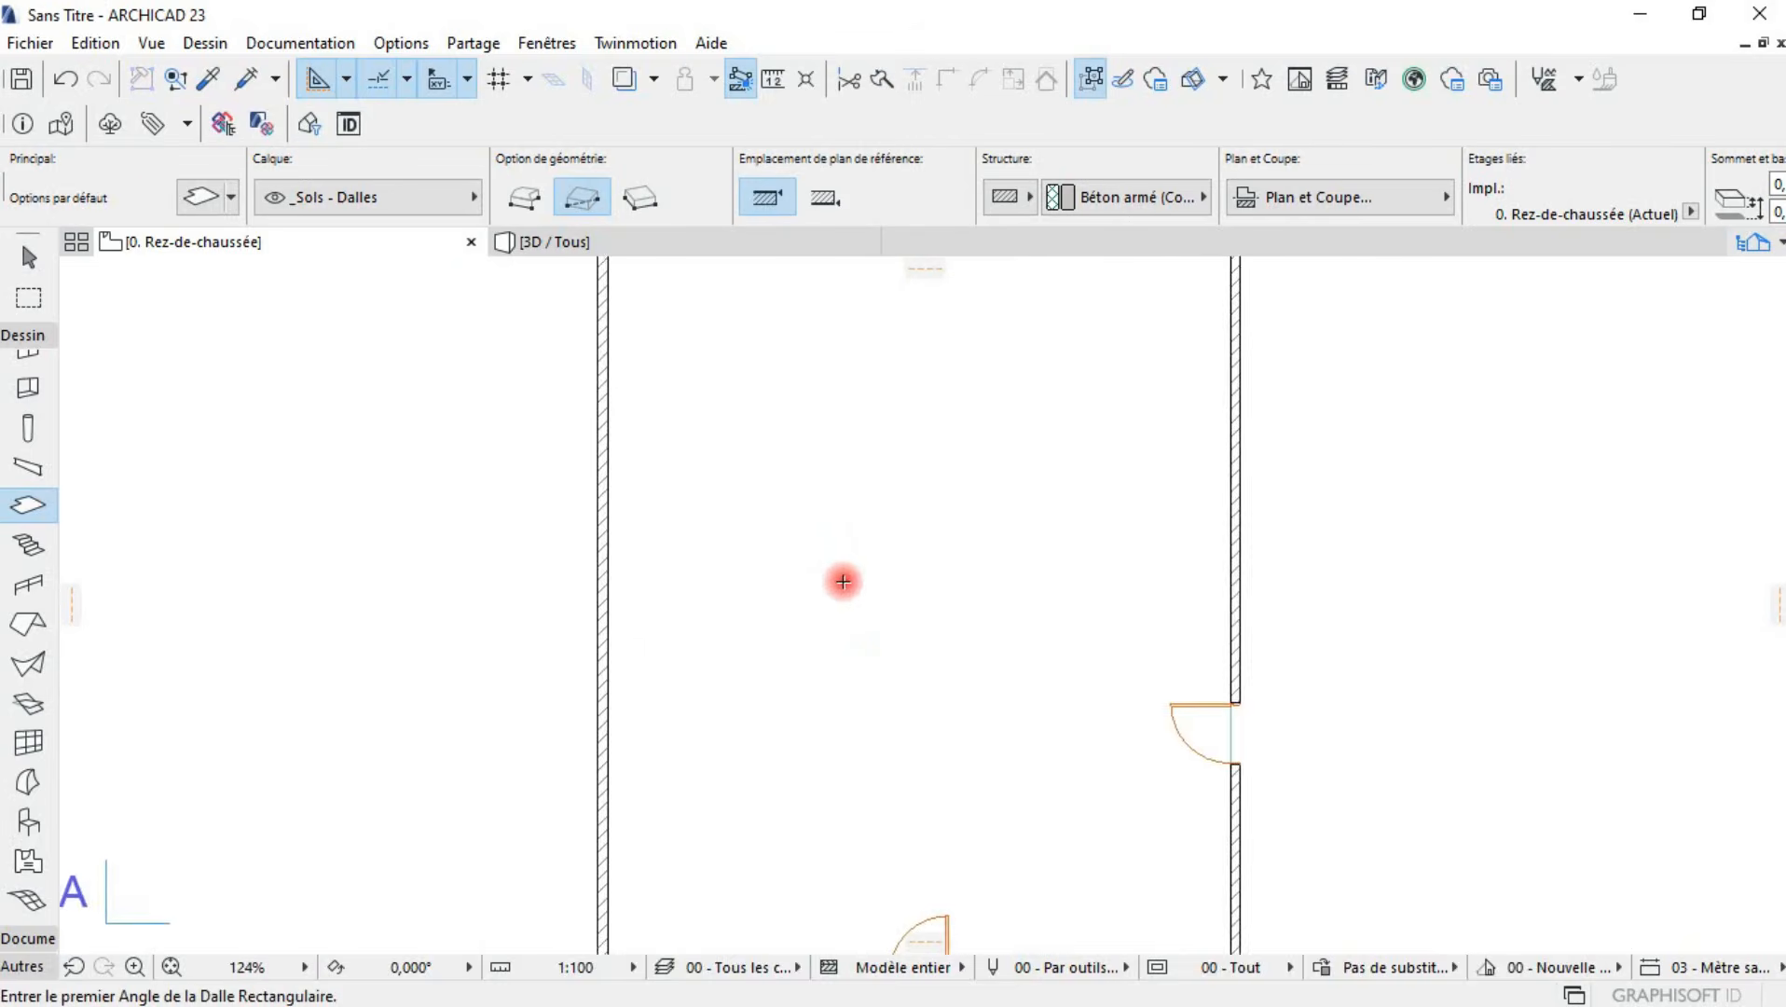
pyautogui.scroll(-3, 833, 553)
pyautogui.scroll(-1, 833, 551)
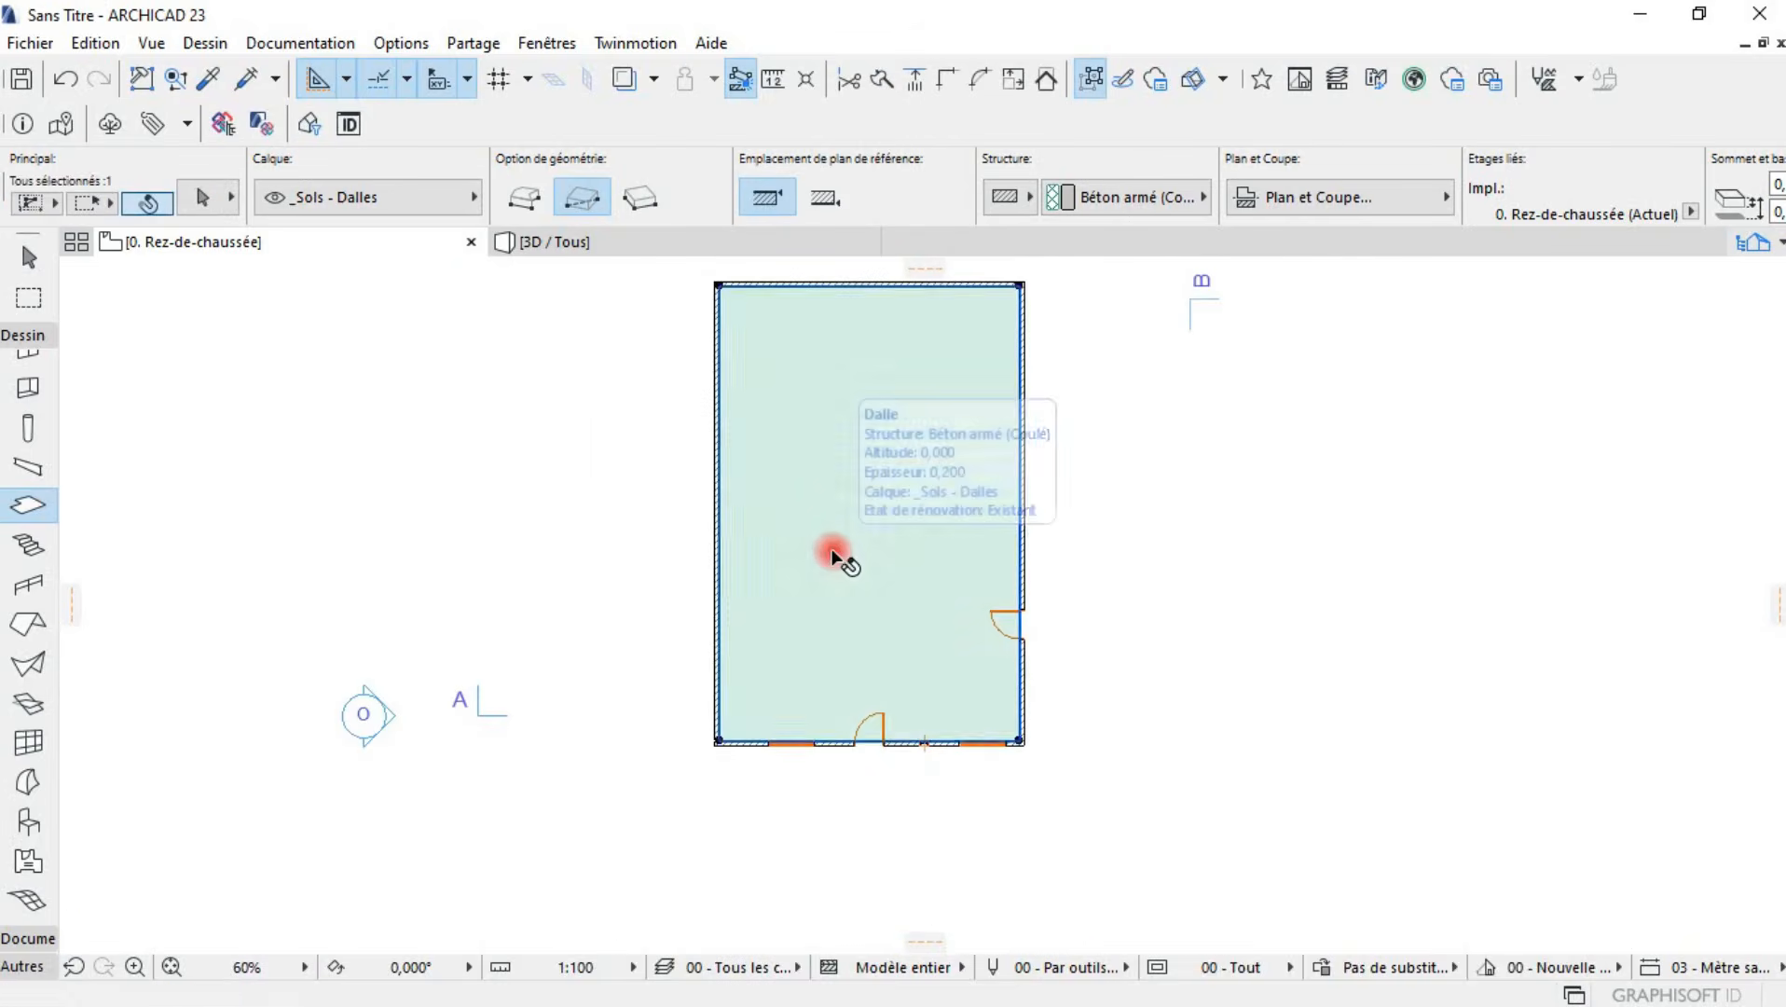
pyautogui.keyDown('shift'); pyautogui.click(833, 551); pyautogui.keyUp('shift')
pyautogui.press('Escape')
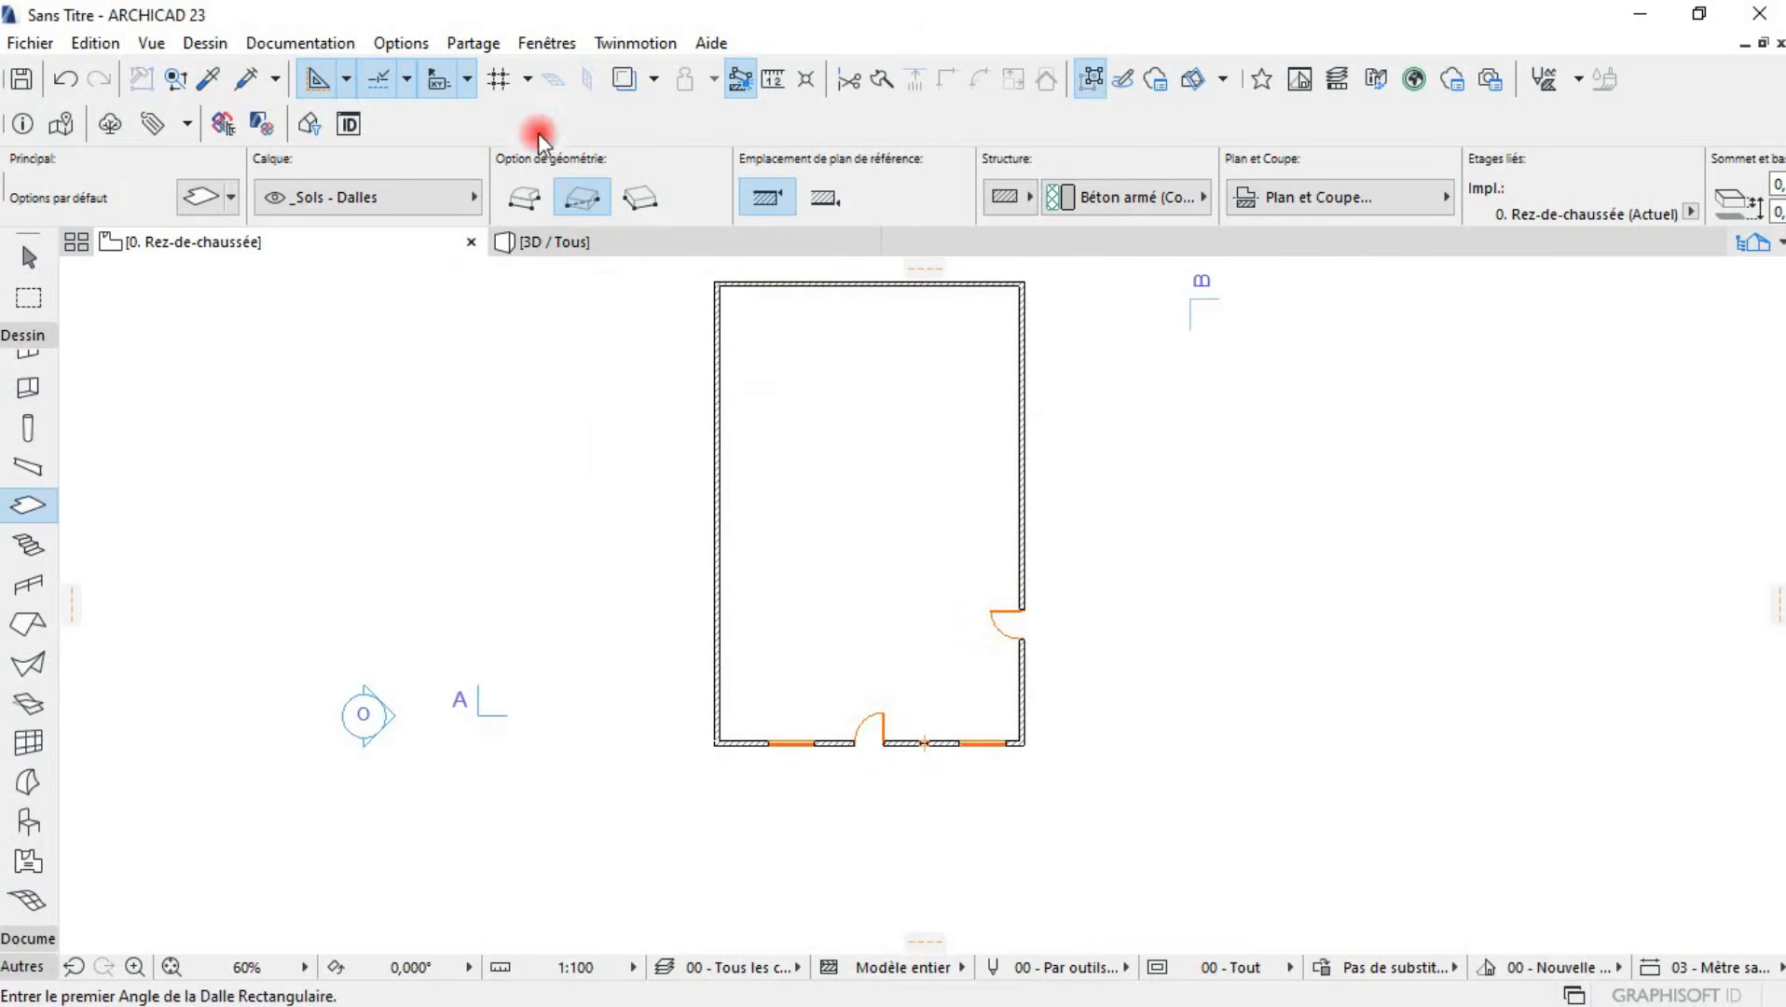
# - Outline a polygonal slab from the plan's upper-left inner wall corner, stepping inward around a rectangular recess beside the side door
pyautogui.click(520, 194)
pyautogui.scroll(3, 734, 298)
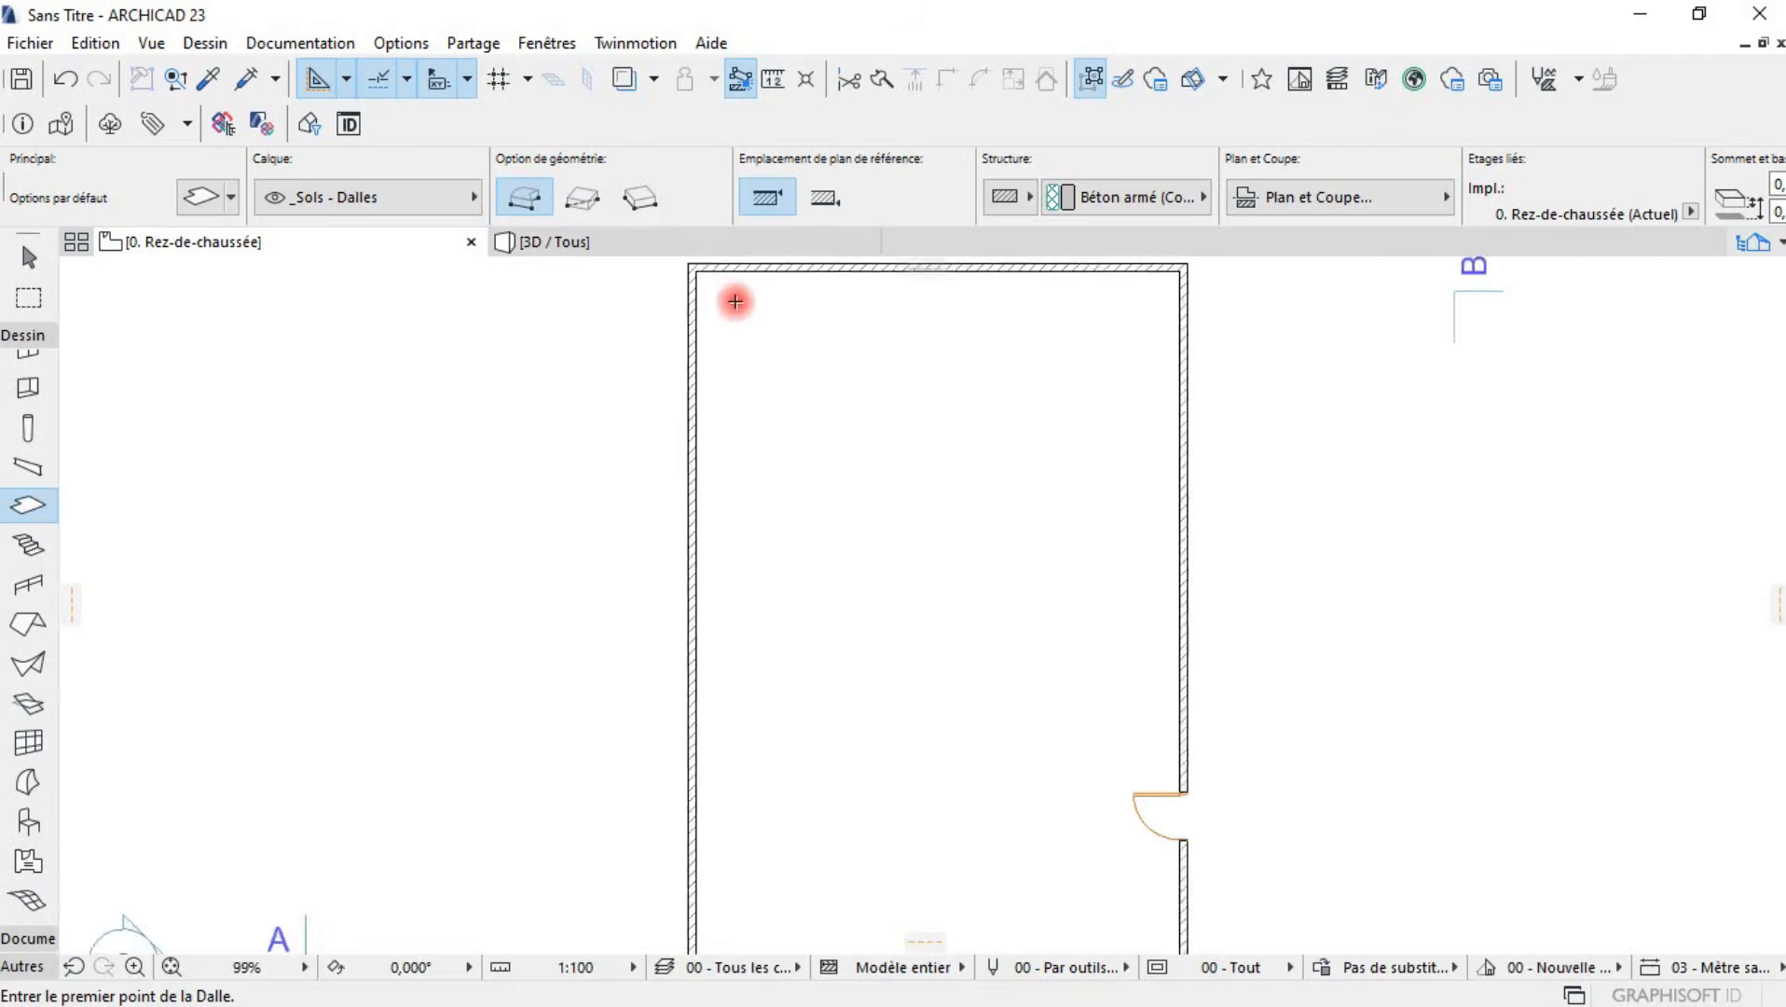
pyautogui.click(690, 267)
pyautogui.click(1212, 263)
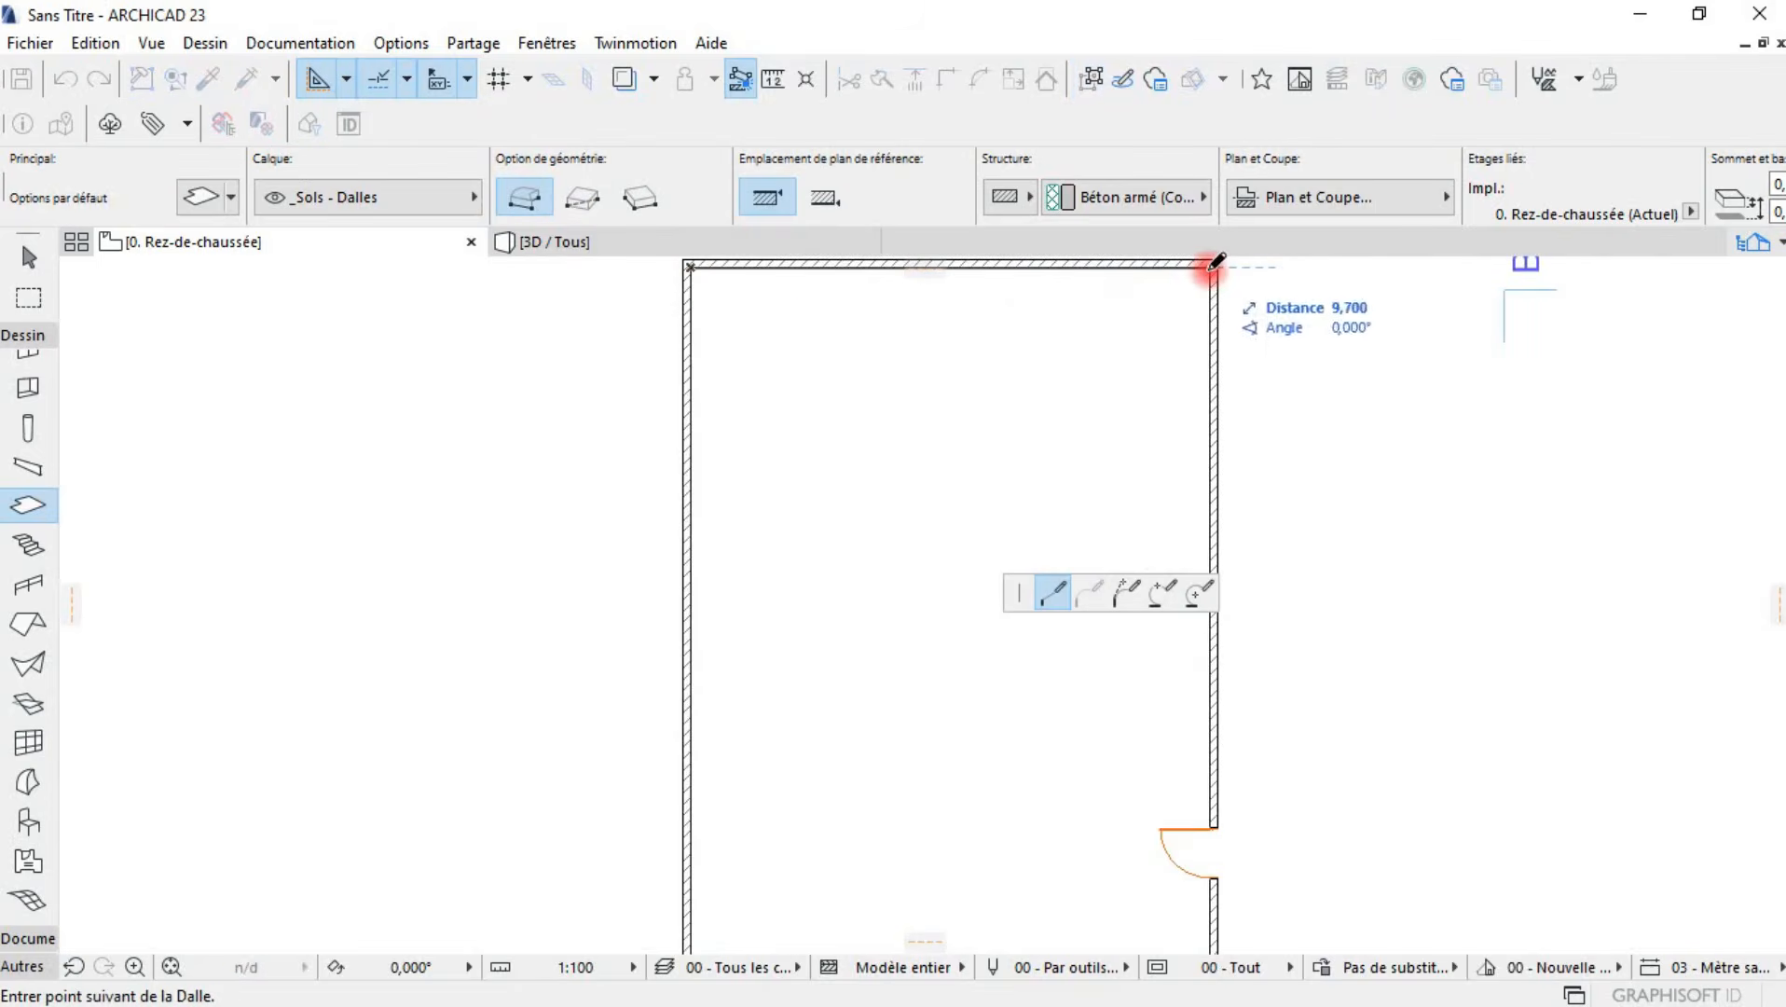
pyautogui.moveTo(1180, 552); pyautogui.dragTo(1060, 277, button='middle')
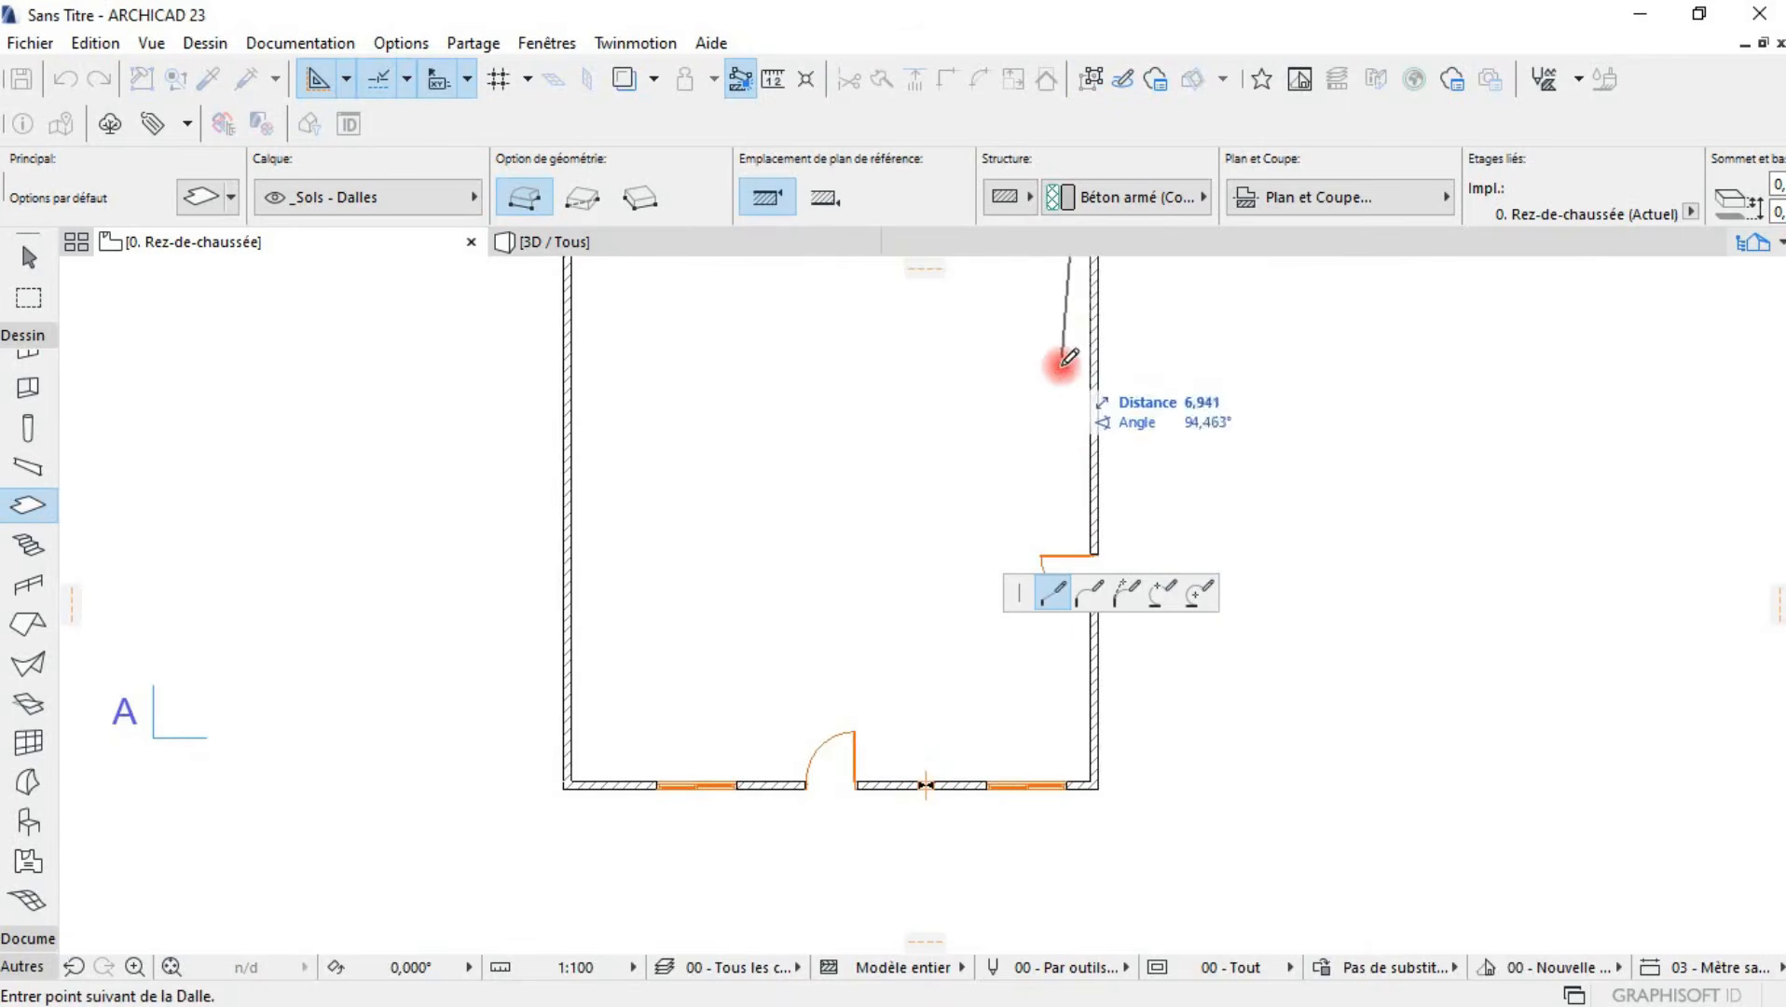
pyautogui.click(1092, 387)
pyautogui.click(865, 387)
pyautogui.click(866, 617)
pyautogui.moveTo(946, 605); pyautogui.dragTo(531, 358, button='middle')
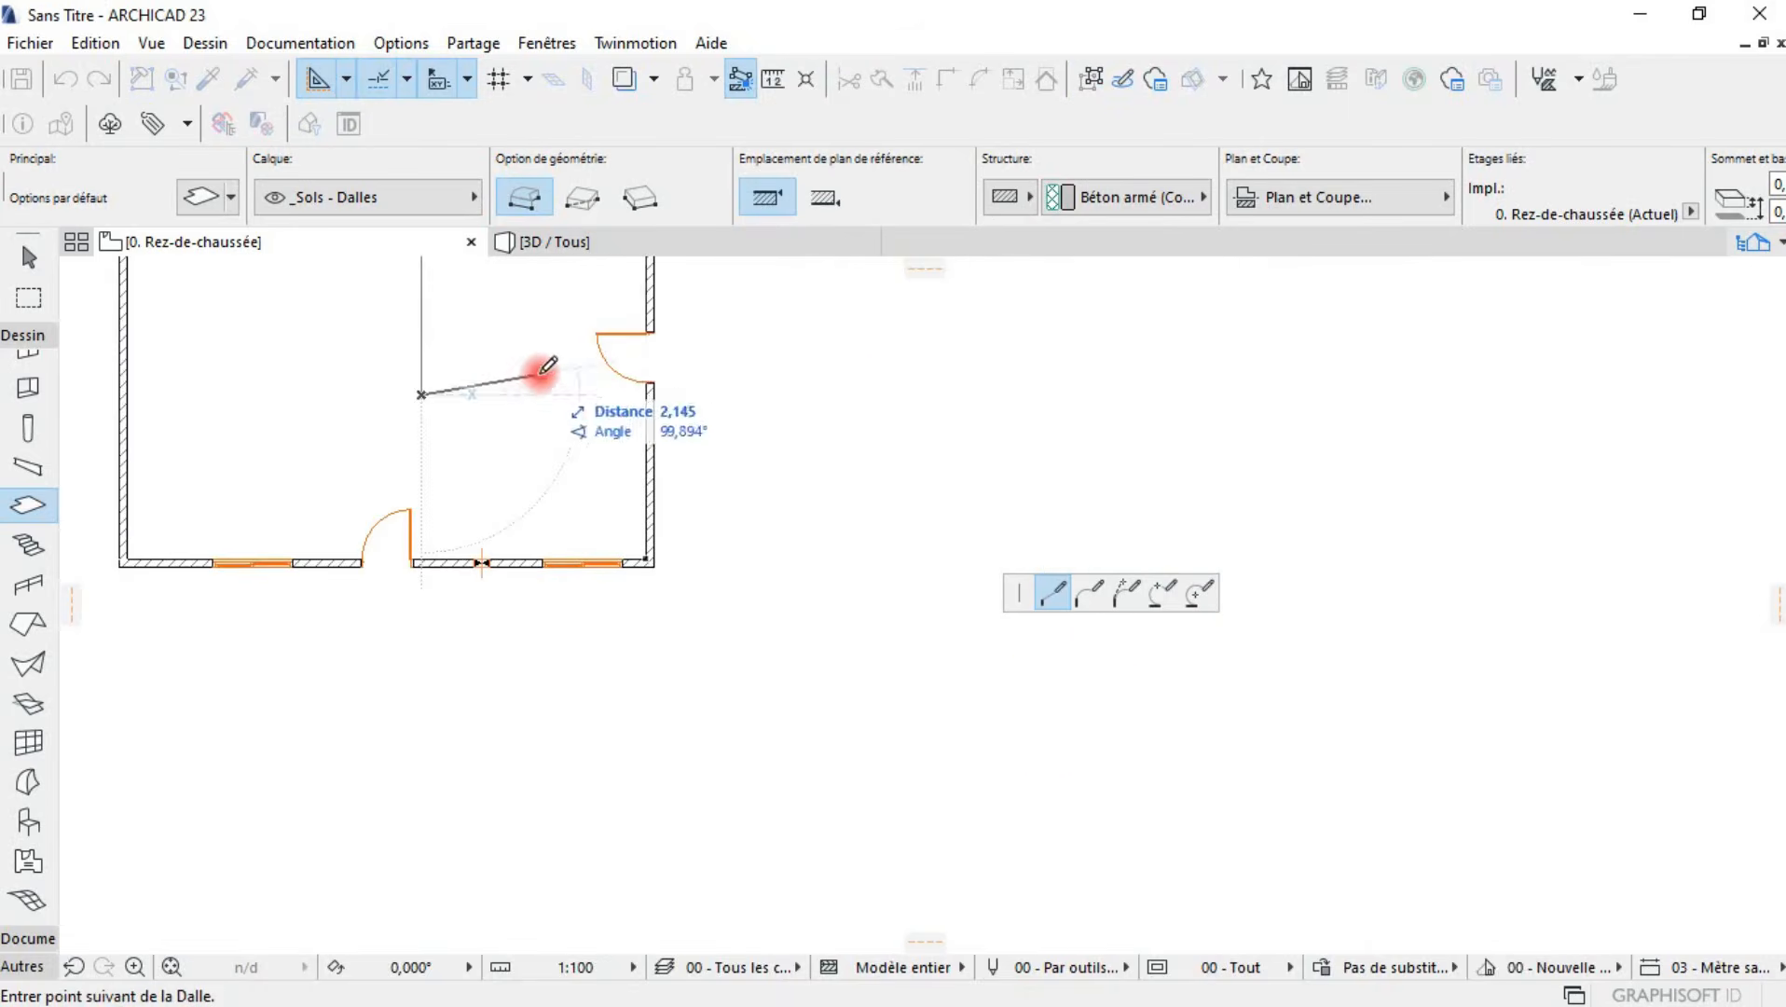
pyautogui.click(643, 393)
# - Trace the slab outline along the inside of the front wall and close it at the starting corner
pyautogui.click(645, 558)
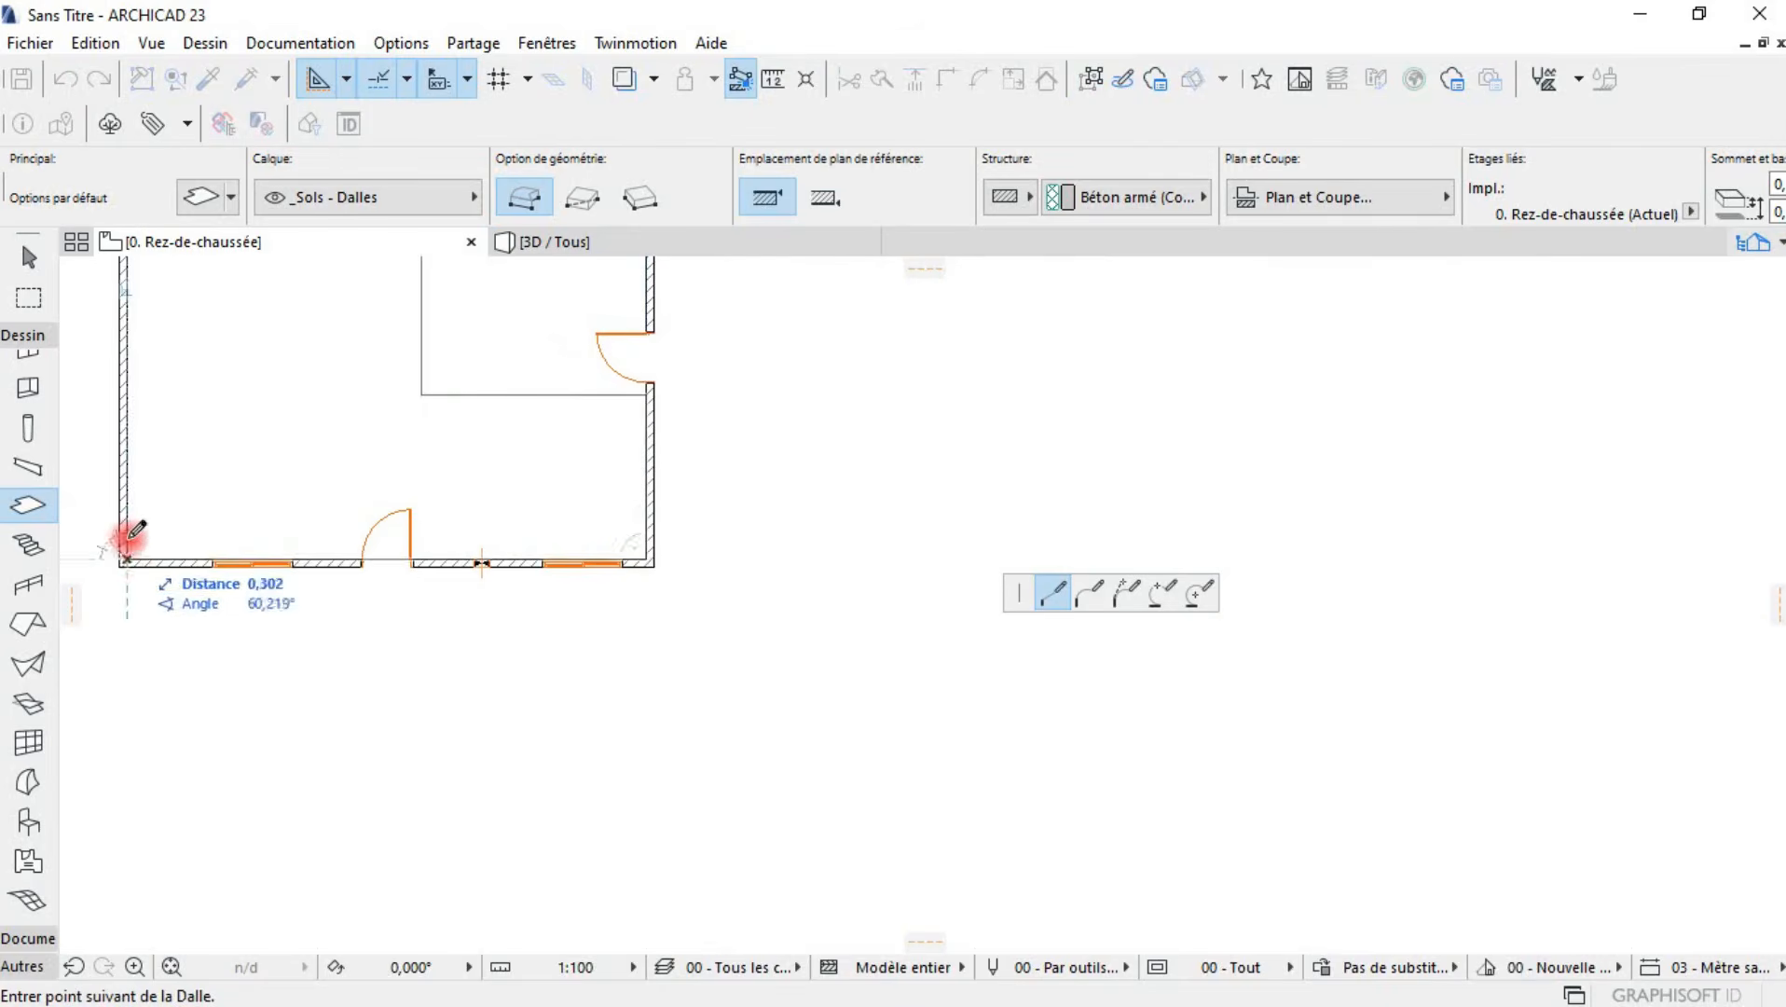
pyautogui.moveTo(121, 539); pyautogui.dragTo(306, 772, button='middle')
pyautogui.scroll(-2, 303, 470)
pyautogui.scroll(5, 291, 478)
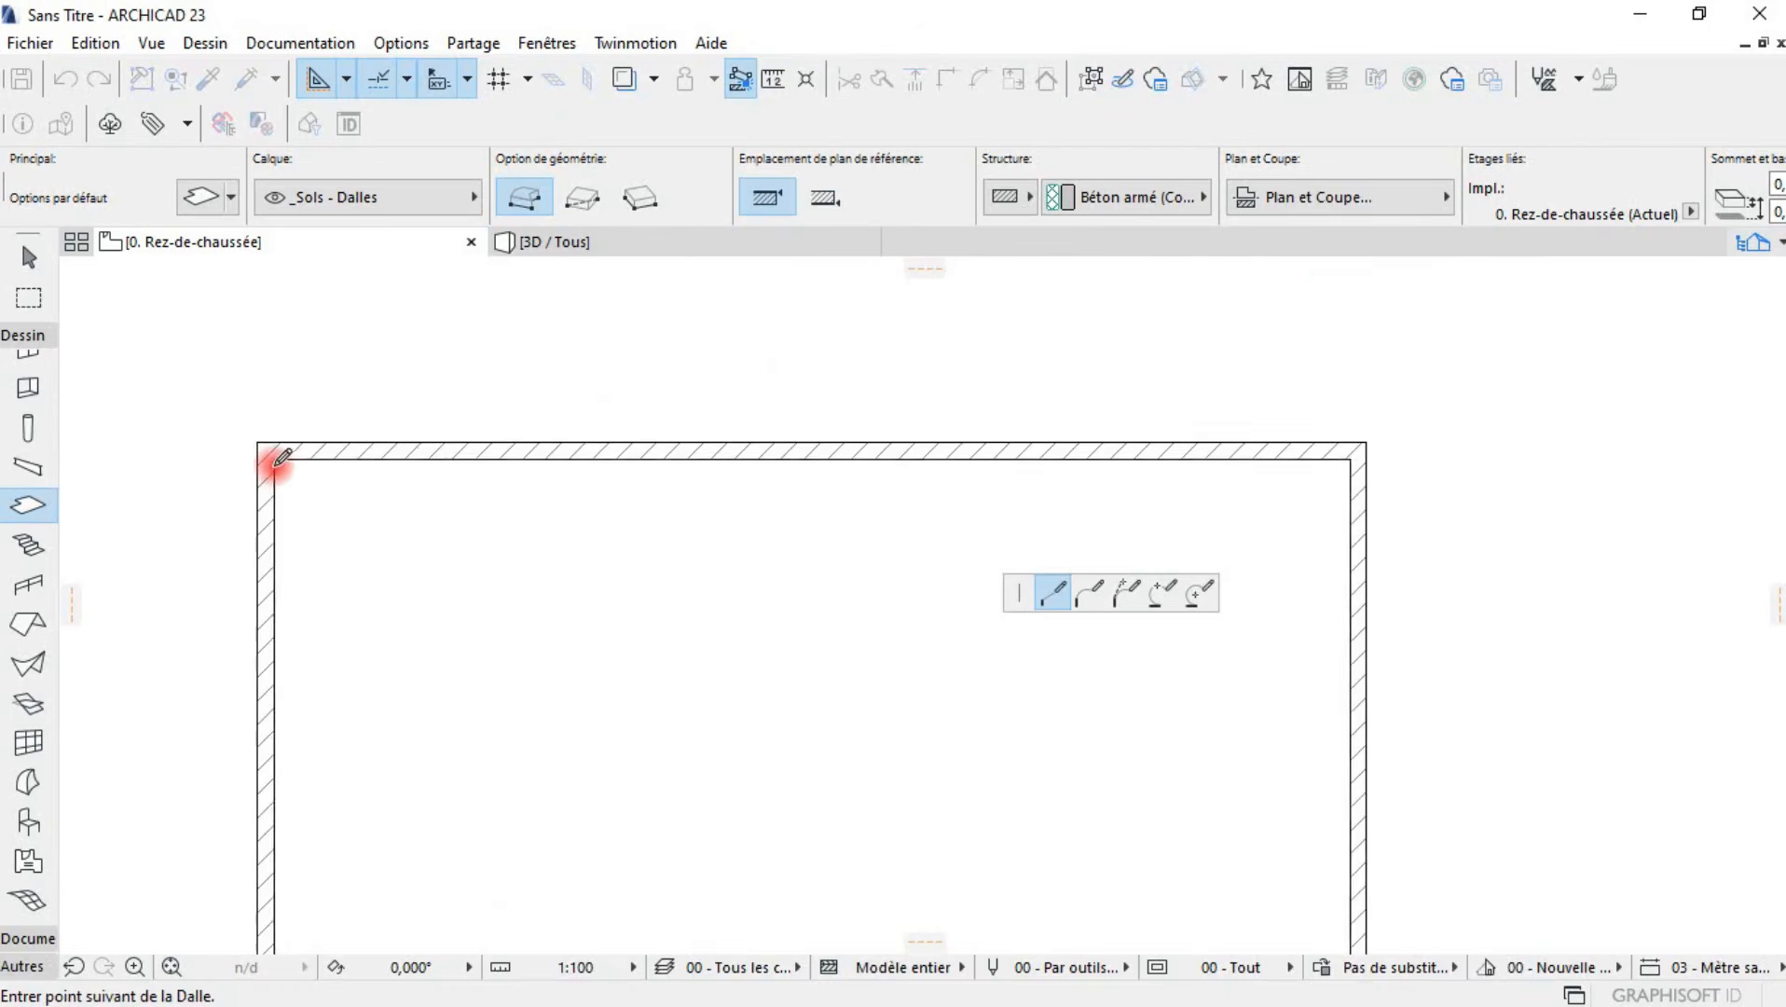
pyautogui.click(275, 457)
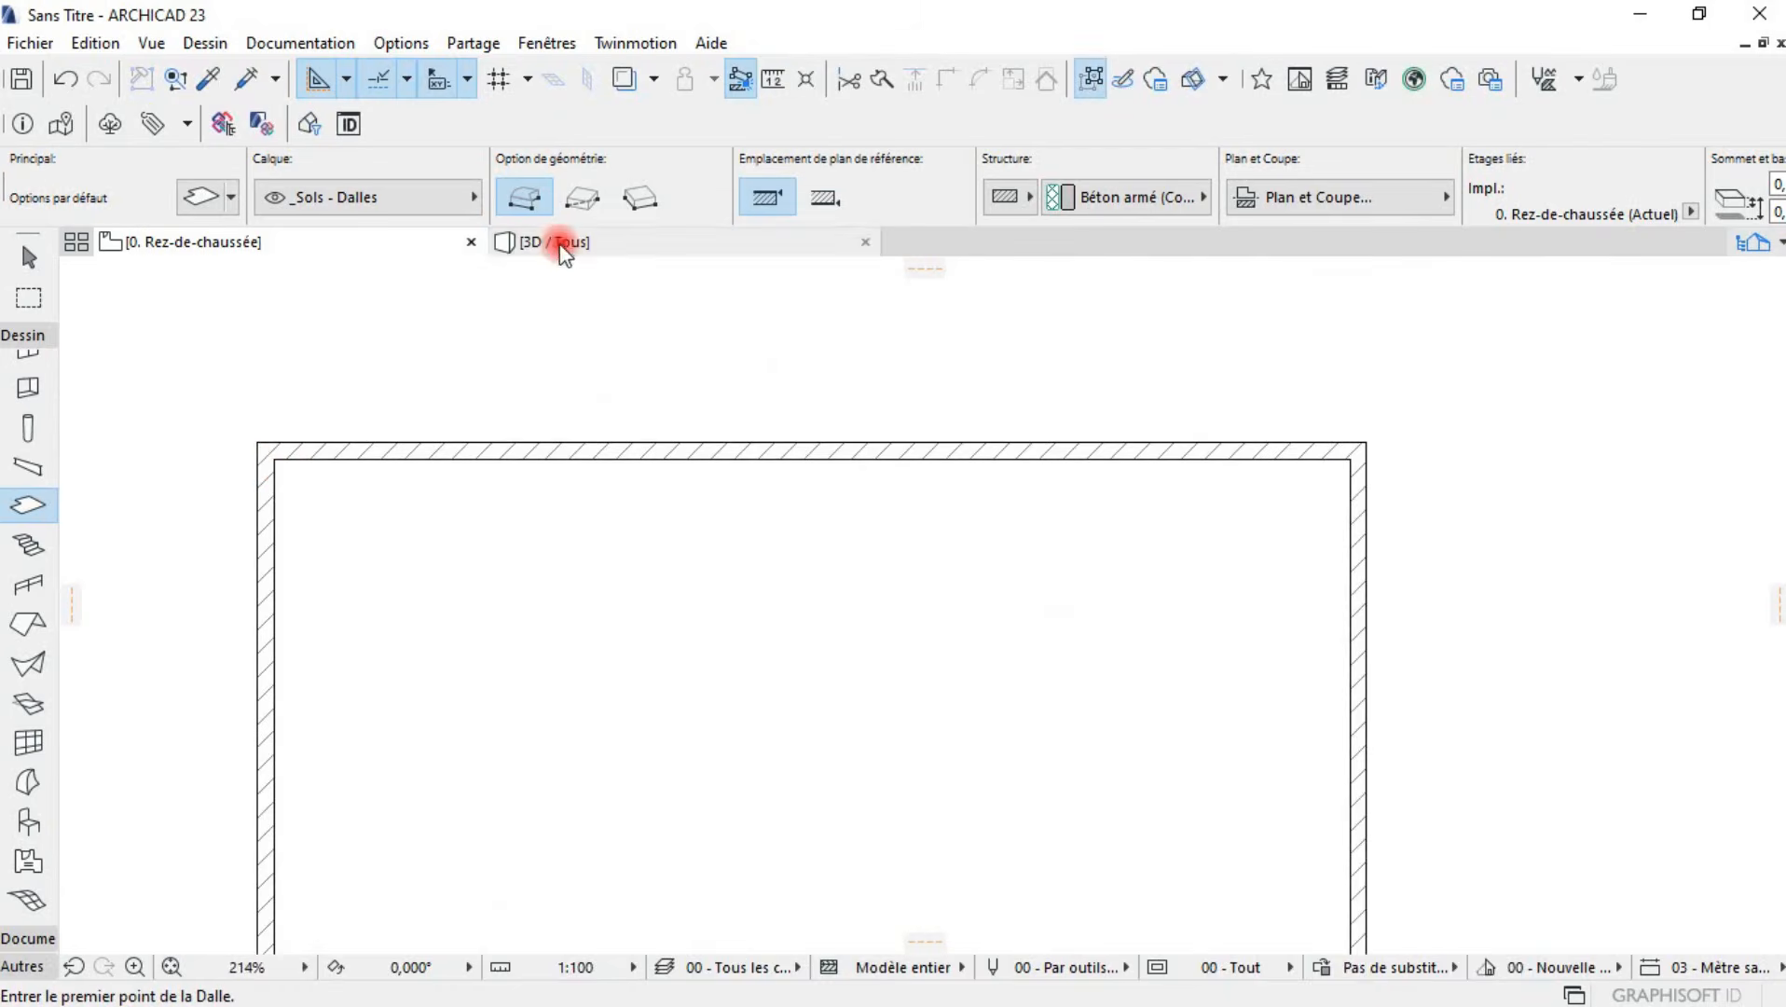
# - Examine the slab's rectangular cut-out up close in the 3D view and review the slab's reference plane options
pyautogui.click(559, 242)
pyautogui.keyDown('shift'); pyautogui.moveTo(949, 471); pyautogui.dragTo(462, 630, button='middle'); pyautogui.keyUp('shift')
pyautogui.scroll(3, 560, 558)
pyautogui.keyDown('shift'); pyautogui.moveTo(610, 530); pyautogui.dragTo(373, 569, button='middle'); pyautogui.keyUp('shift')
pyautogui.moveTo(802, 513); pyautogui.dragTo(718, 590, button='middle')
pyautogui.scroll(1, 857, 626)
pyautogui.scroll(4, 713, 601)
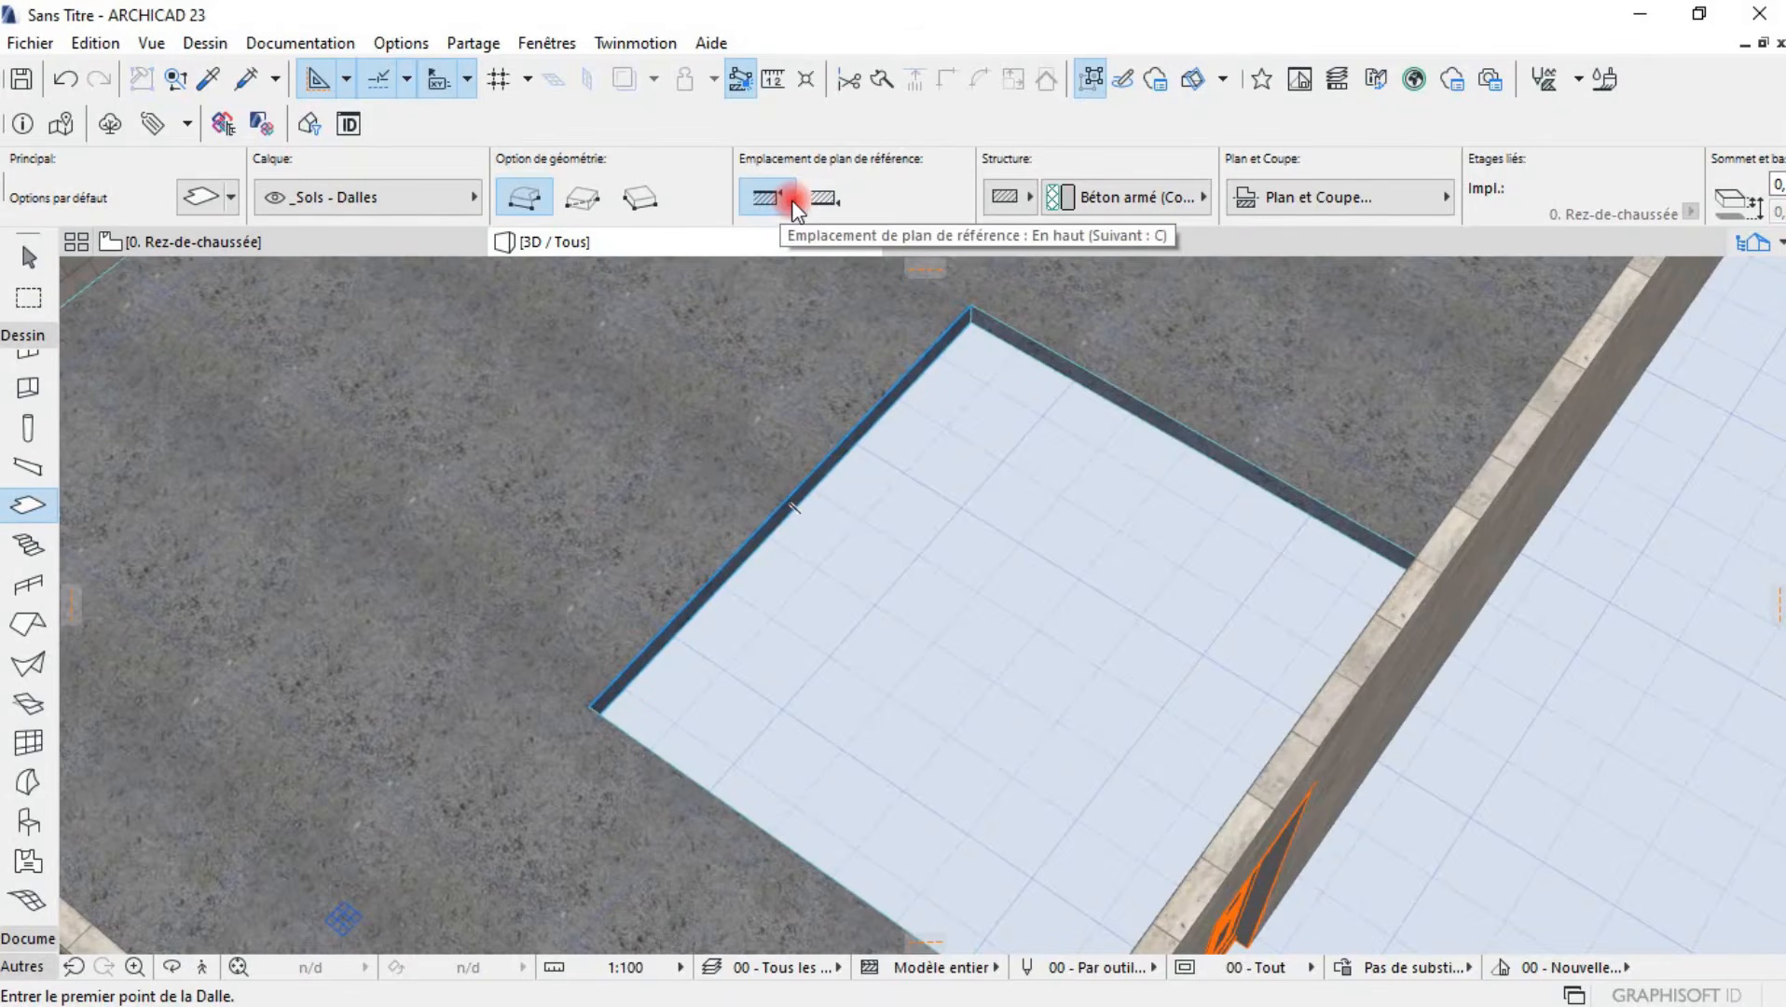
pyautogui.click(826, 200)
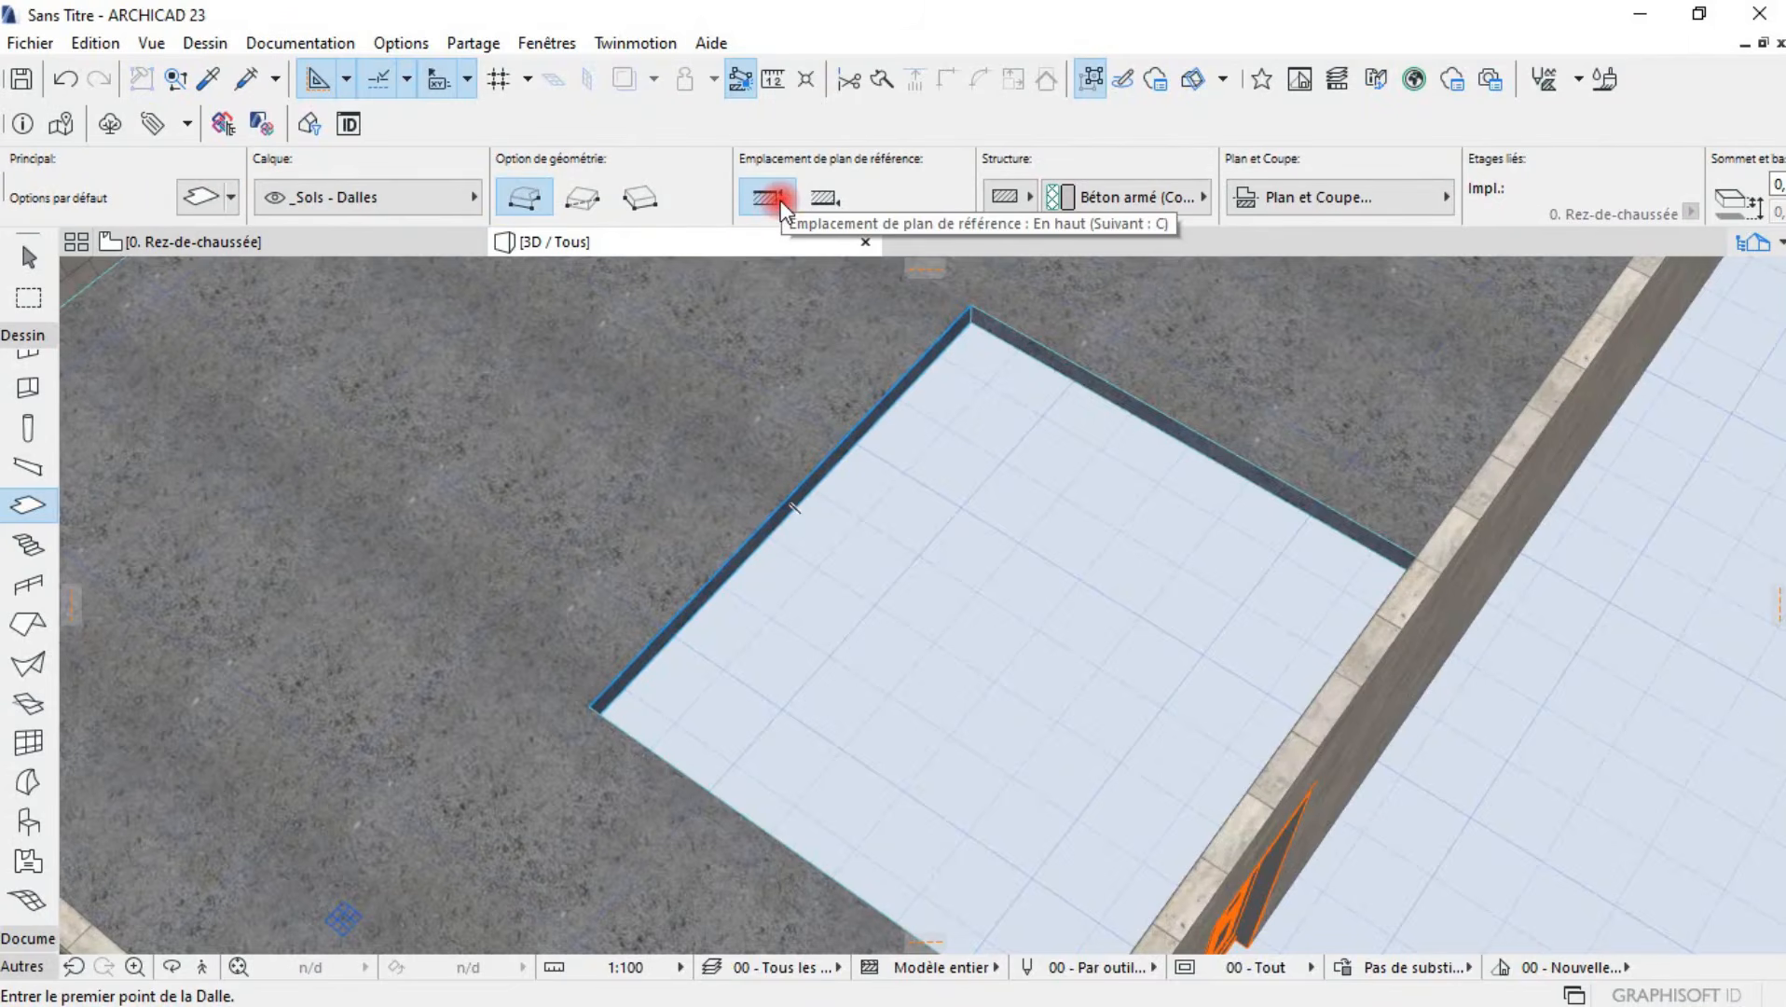
# - View the slab and its cut-out in 3D from several angles, ending above the building's front facade
pyautogui.scroll(-5, 777, 571)
pyautogui.scroll(-1, 748, 616)
pyautogui.keyDown('shift'); pyautogui.moveTo(769, 606); pyautogui.dragTo(879, 393, button='middle'); pyautogui.keyUp('shift')
pyautogui.scroll(2, 1072, 454)
pyautogui.scroll(-3, 1074, 452)
pyautogui.keyDown('shift'); pyautogui.moveTo(1074, 452); pyautogui.dragTo(702, 638, button='middle'); pyautogui.keyUp('shift')
pyautogui.moveTo(163, 240)
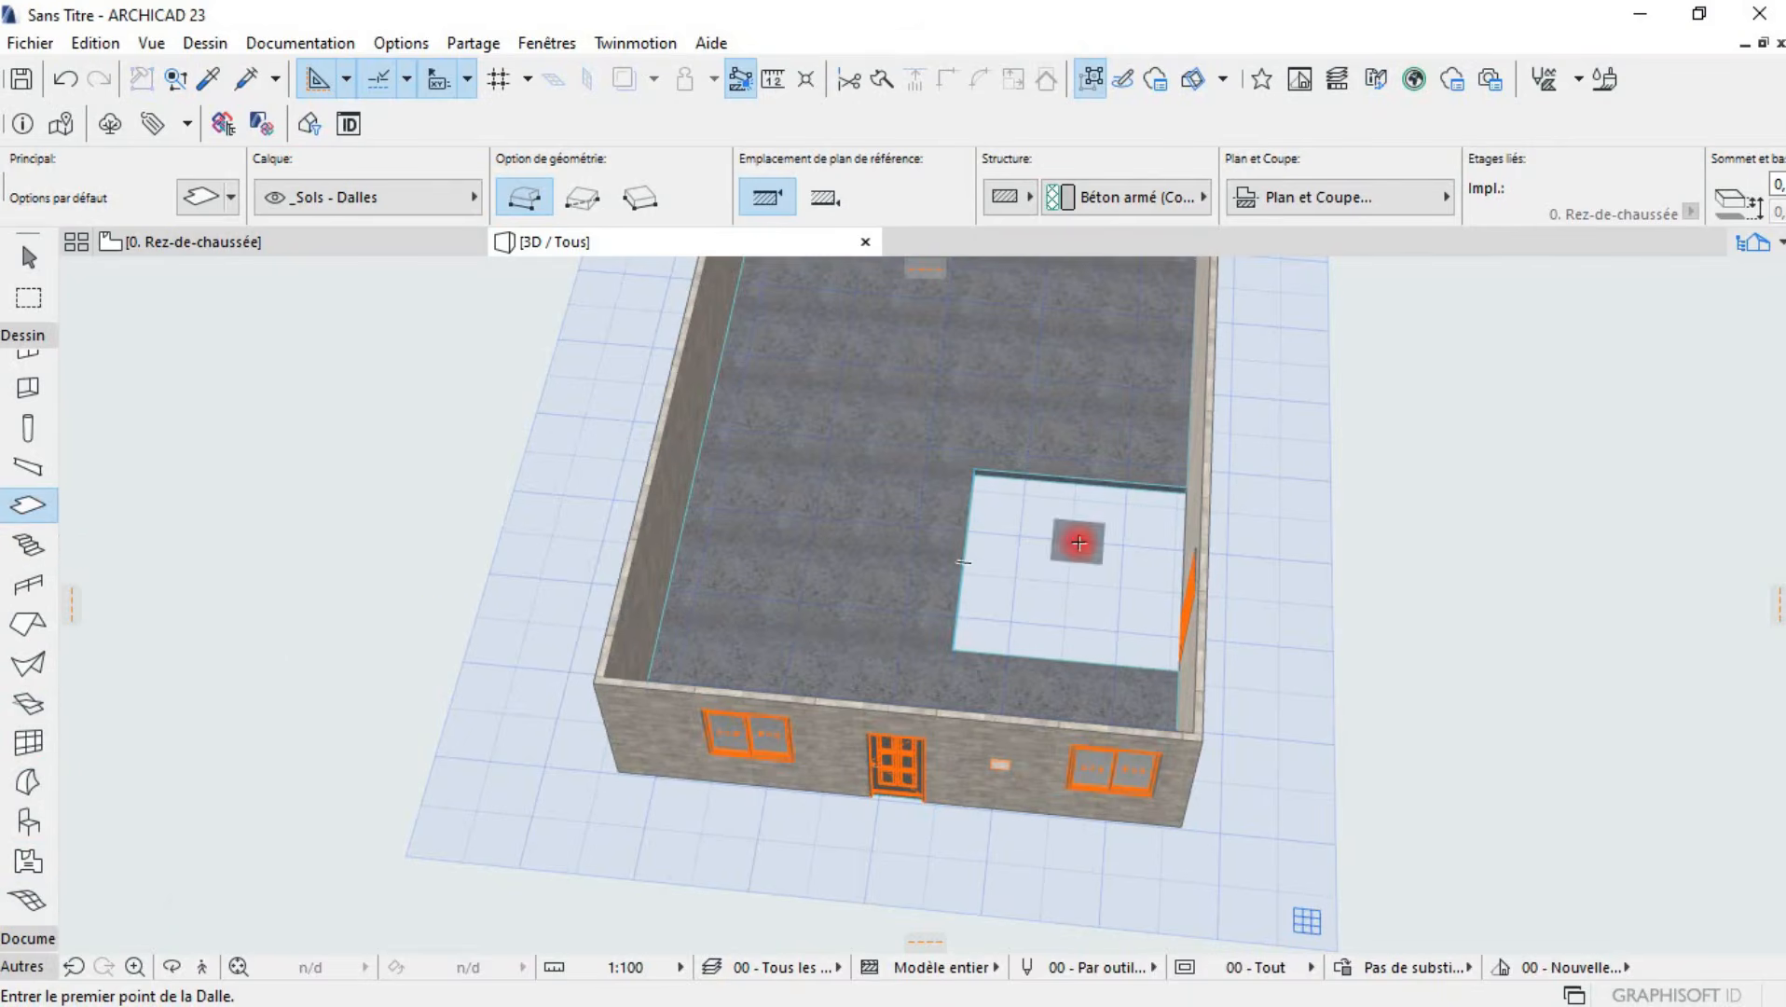
# - Compare the structure types of the default stair's monolithic flight and choose the one with a stepped underside
pyautogui.click(29, 546)
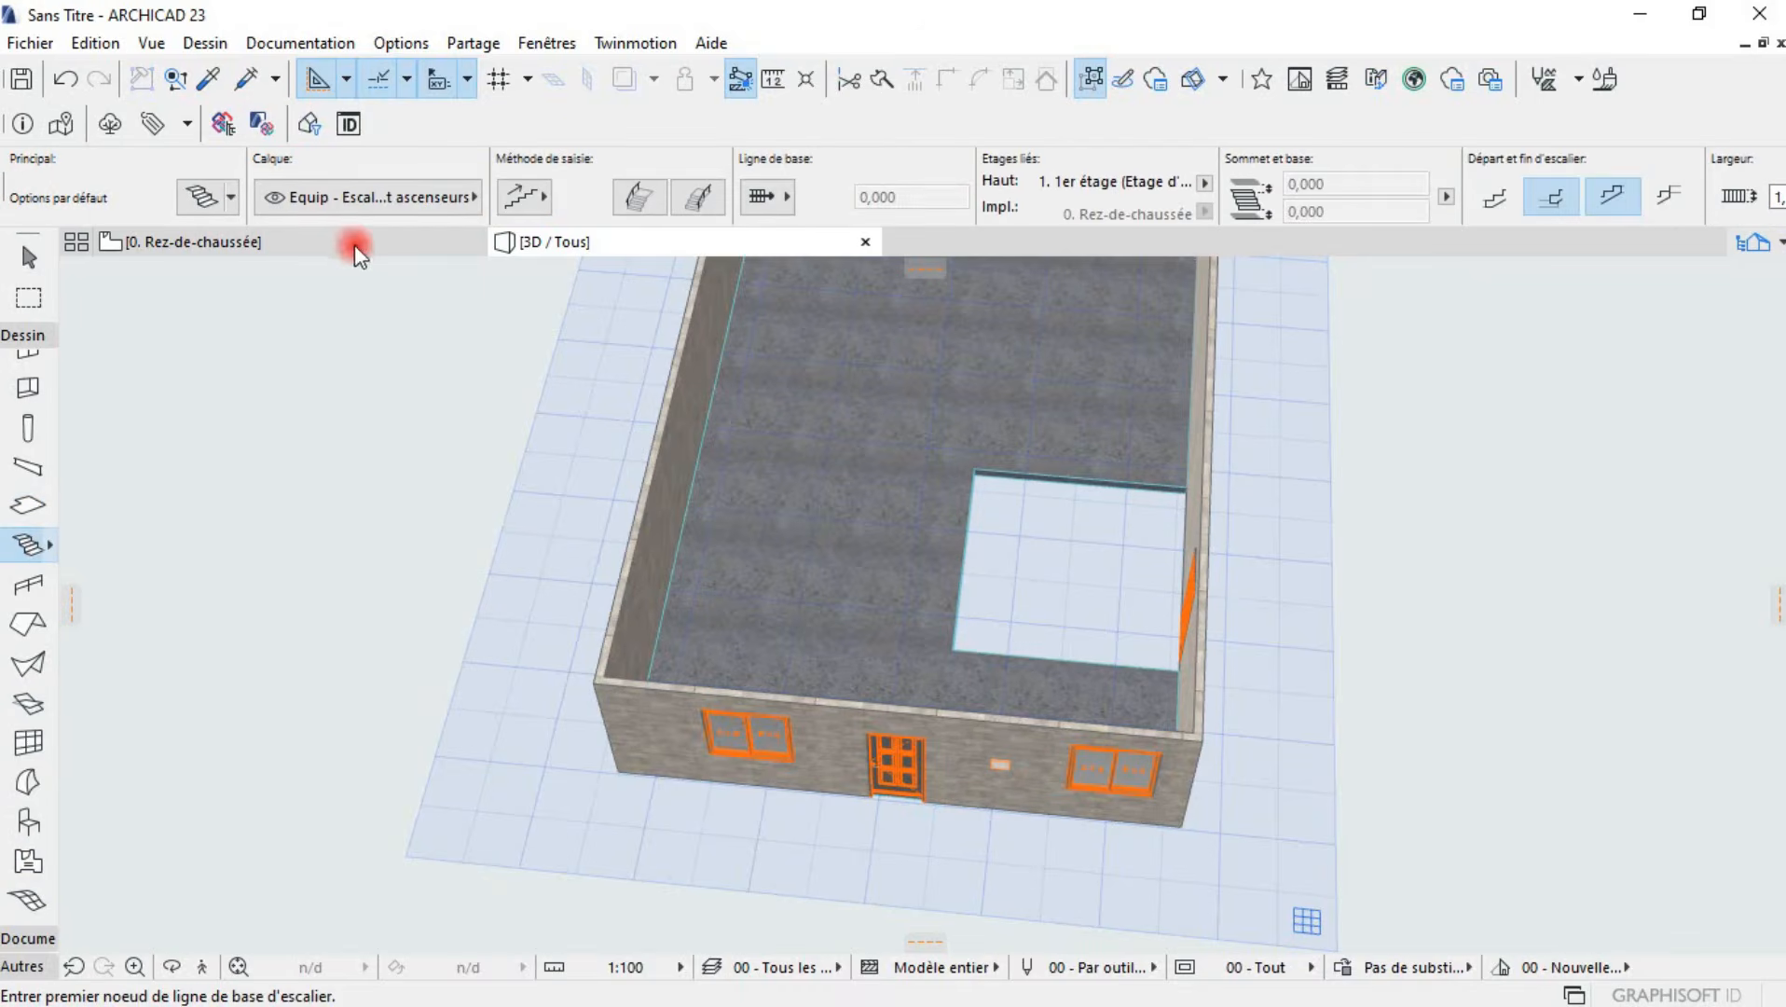
pyautogui.hotkey('ctrl', 't')
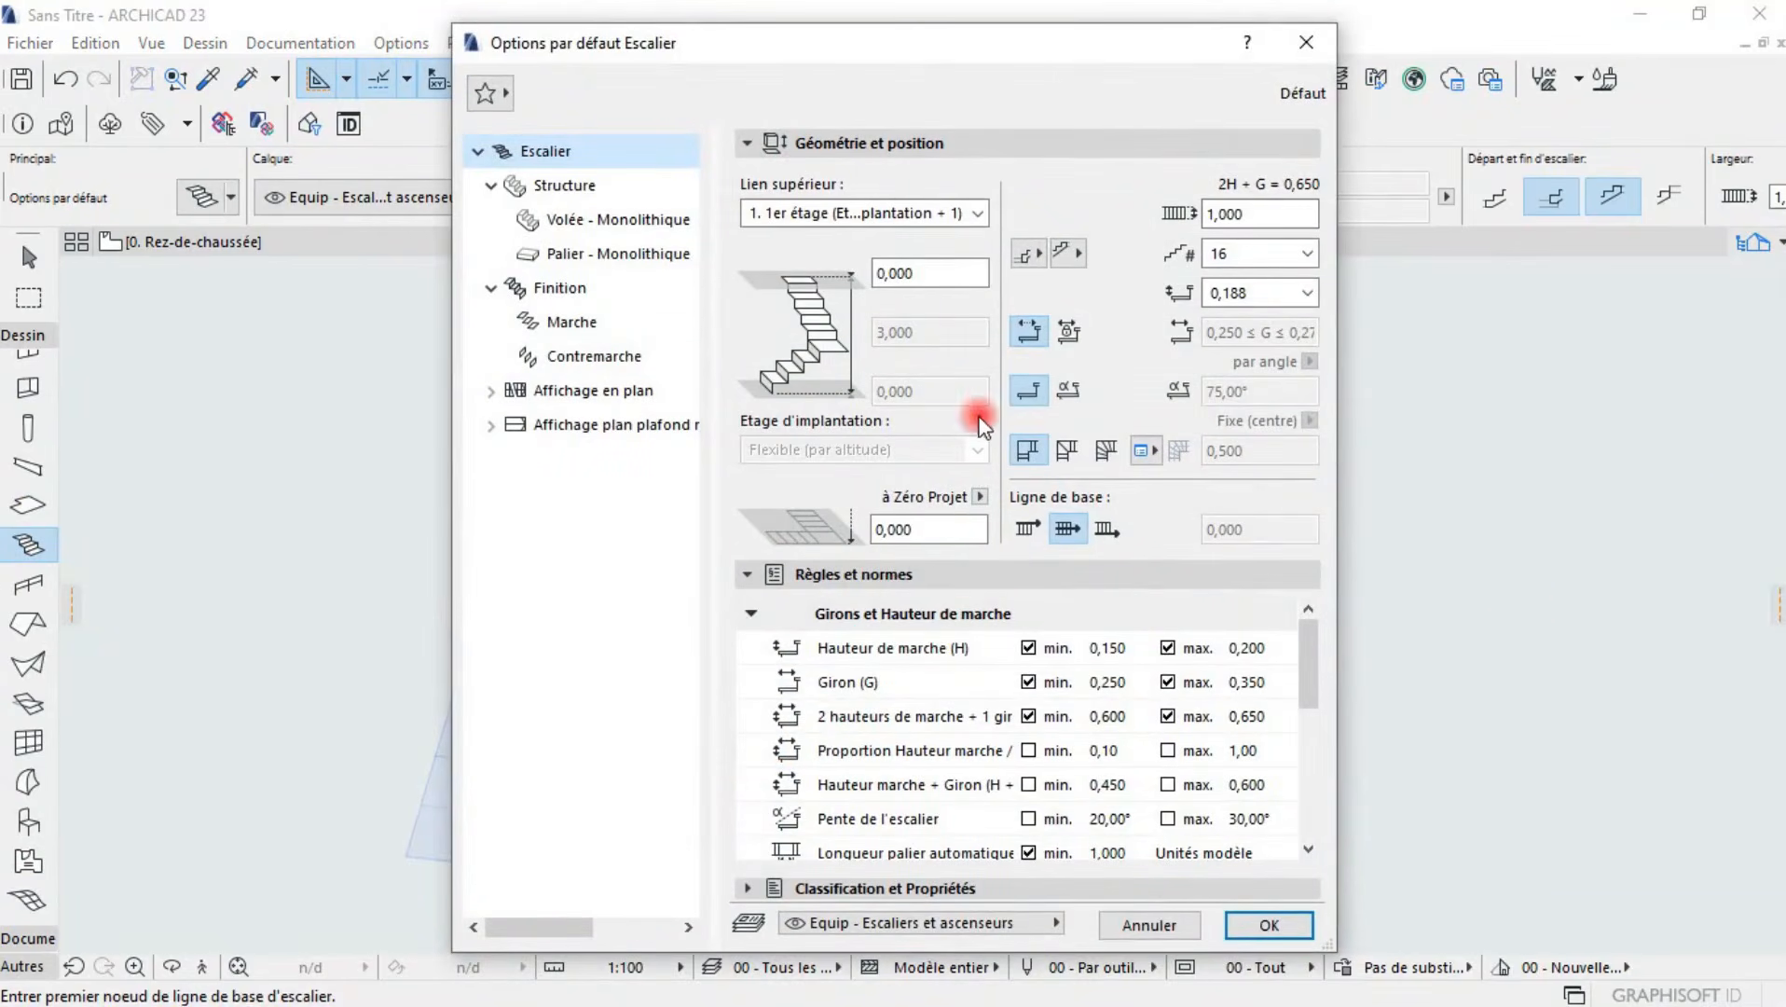
pyautogui.click(634, 225)
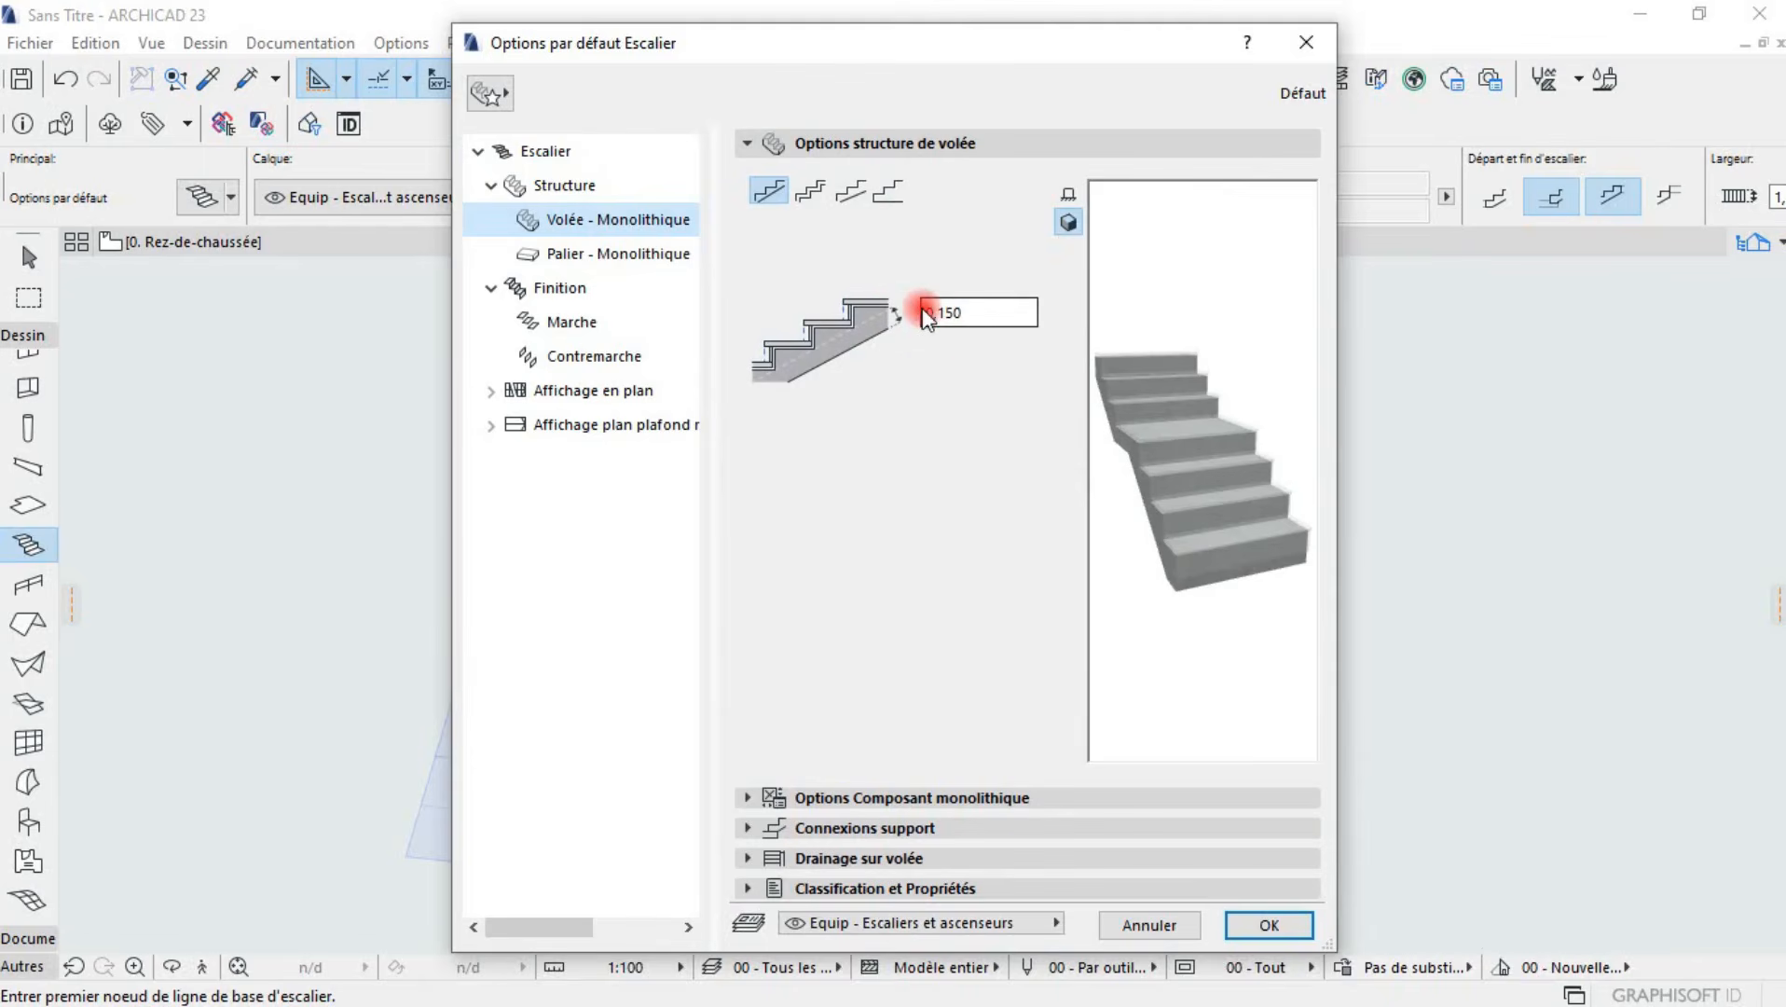
pyautogui.click(820, 202)
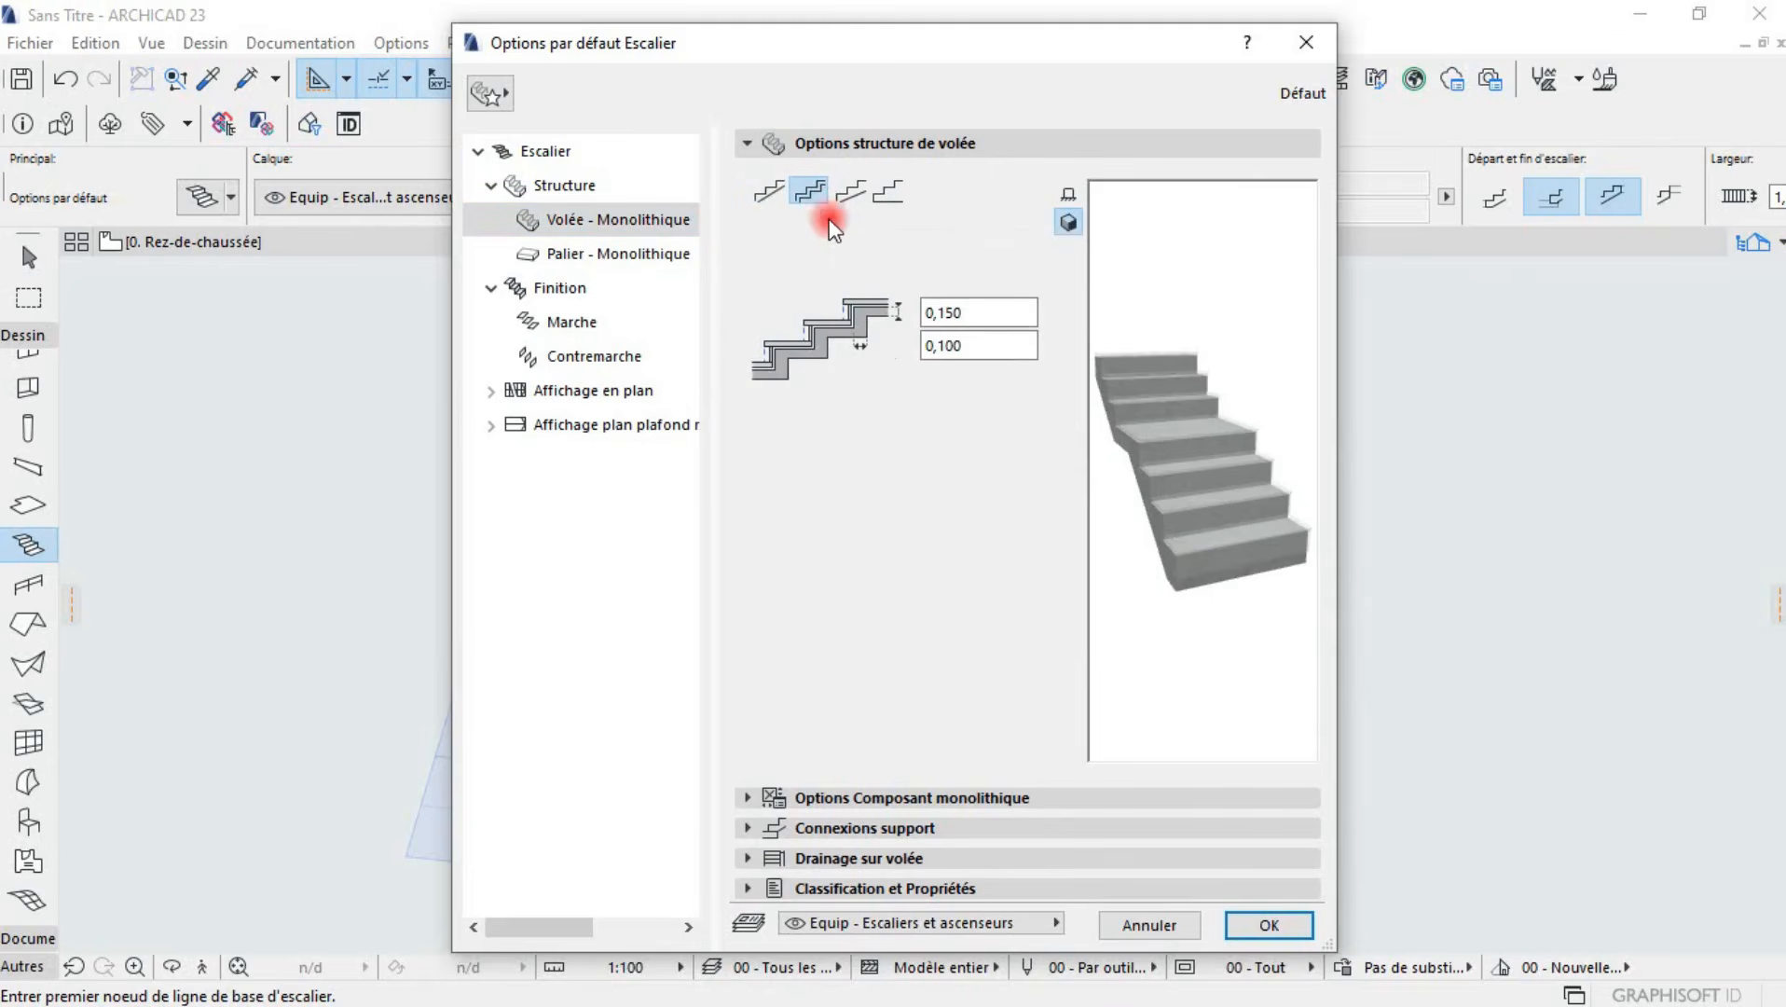
pyautogui.moveTo(1188, 586); pyautogui.dragTo(1166, 605)
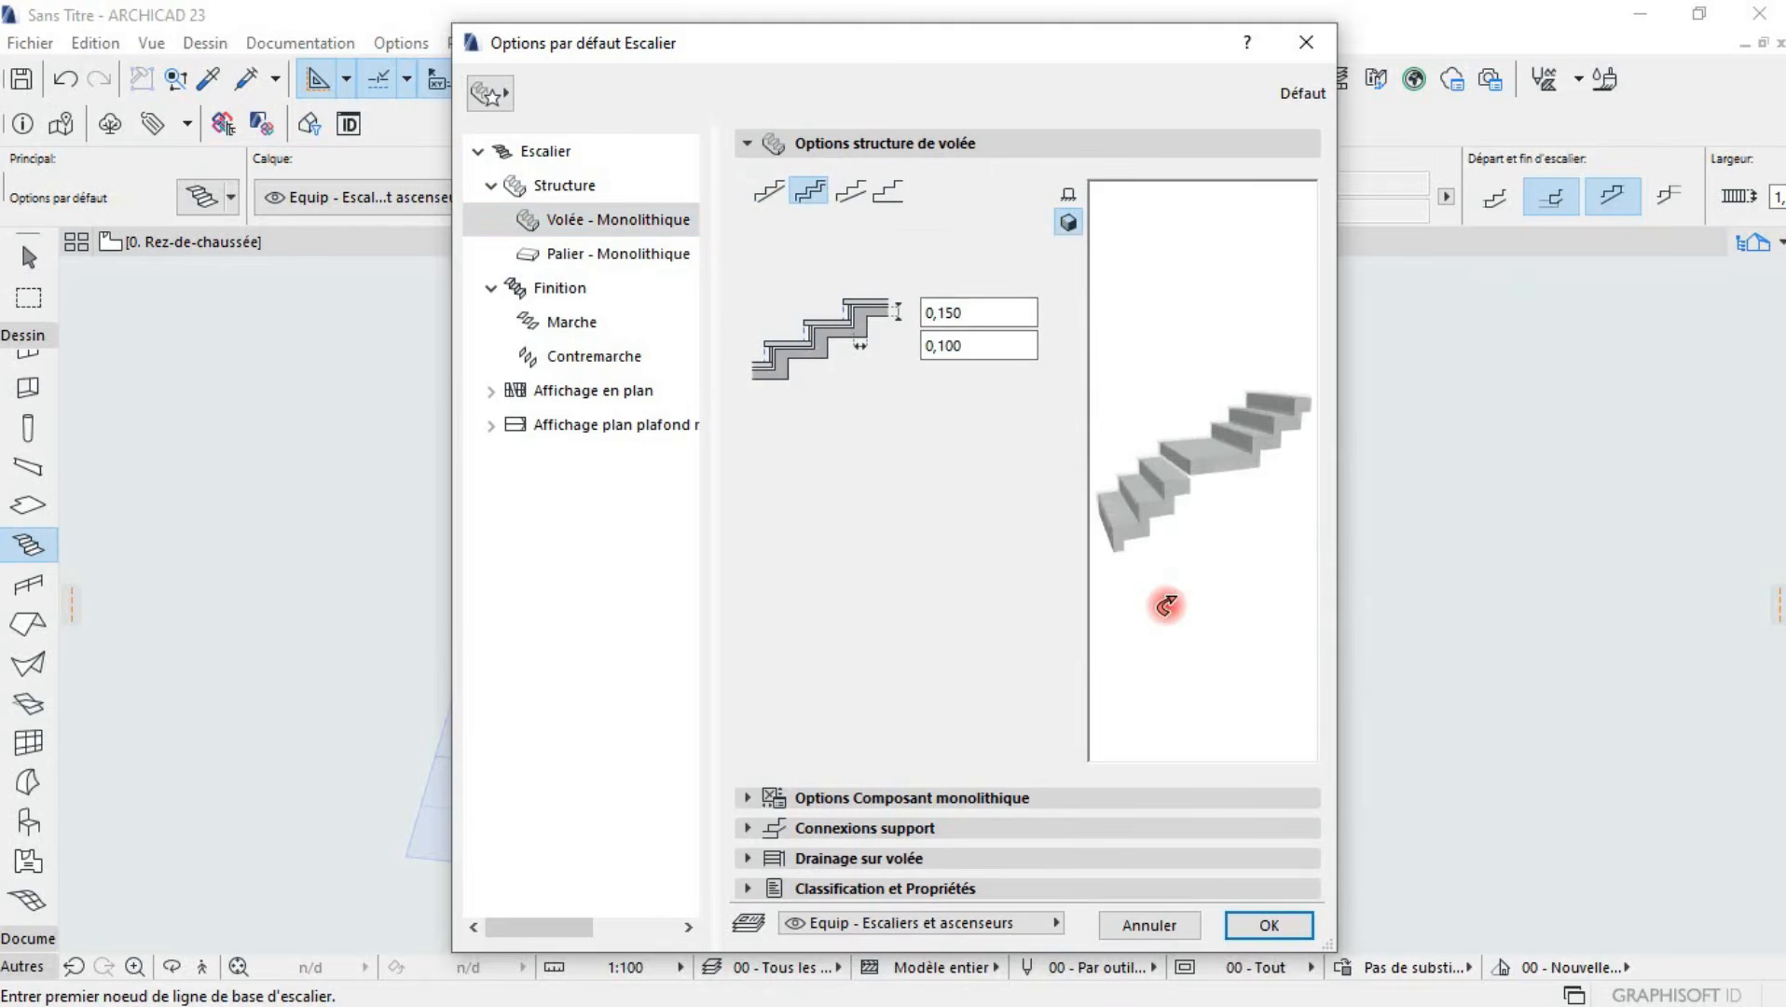
pyautogui.click(848, 194)
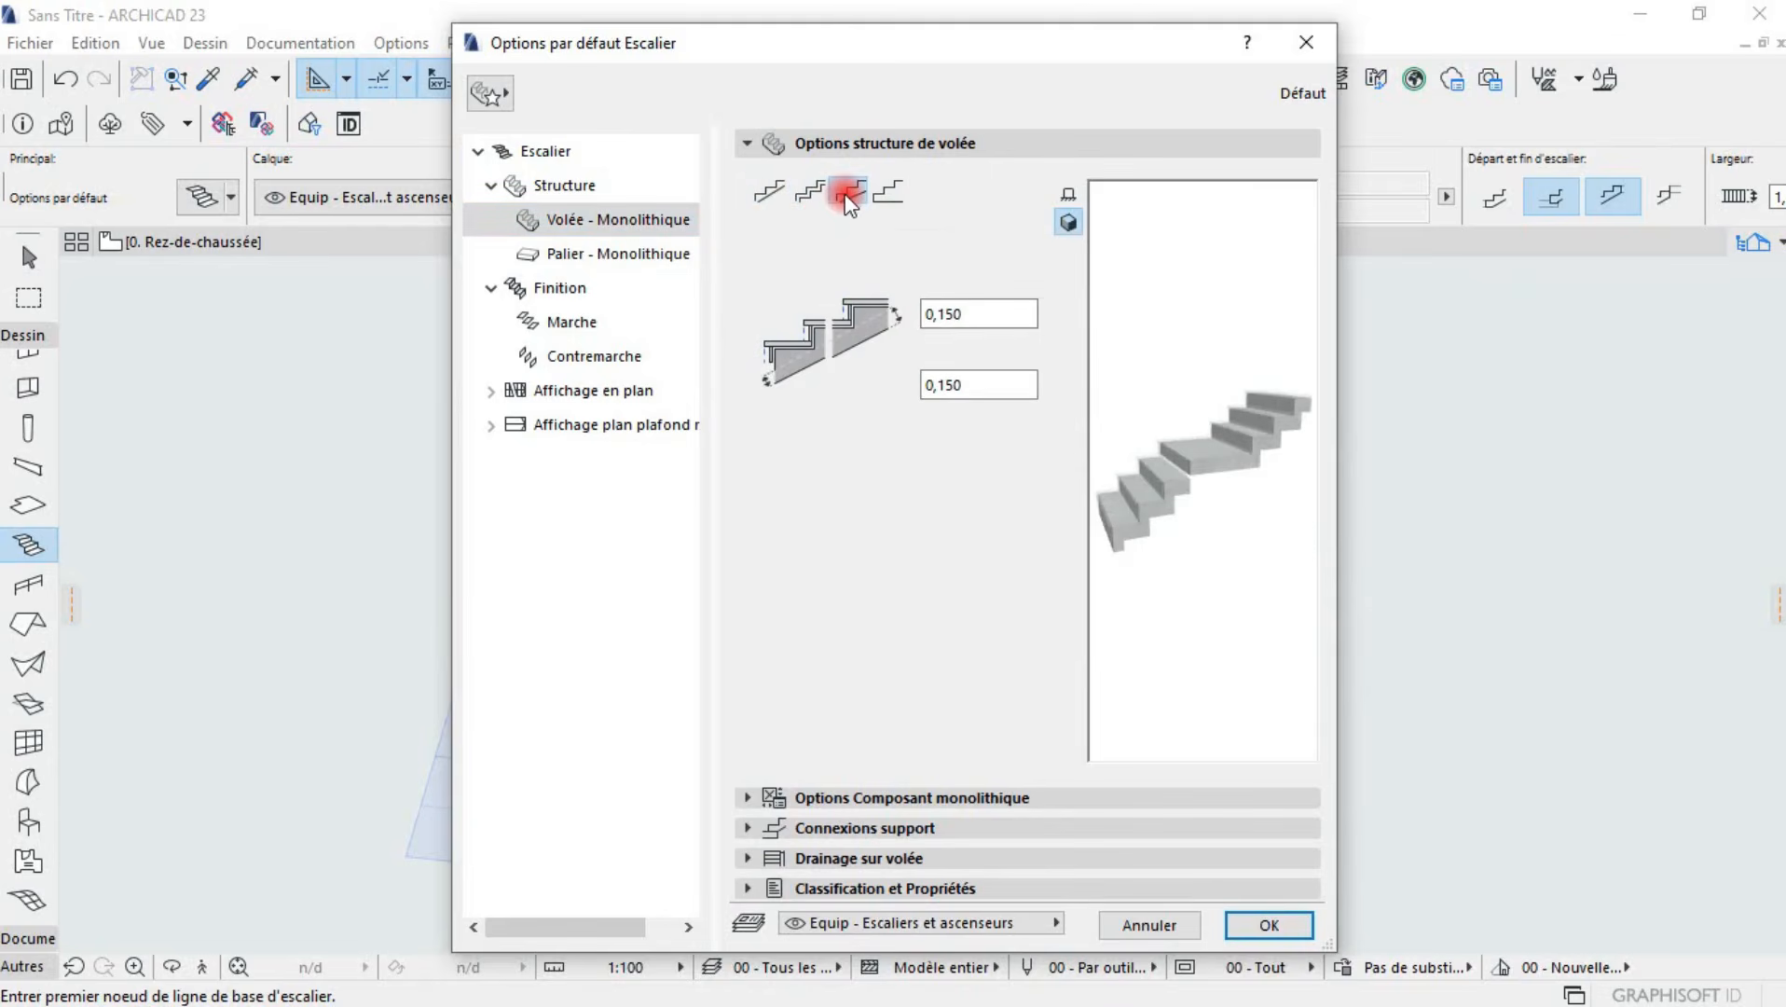
pyautogui.click(880, 203)
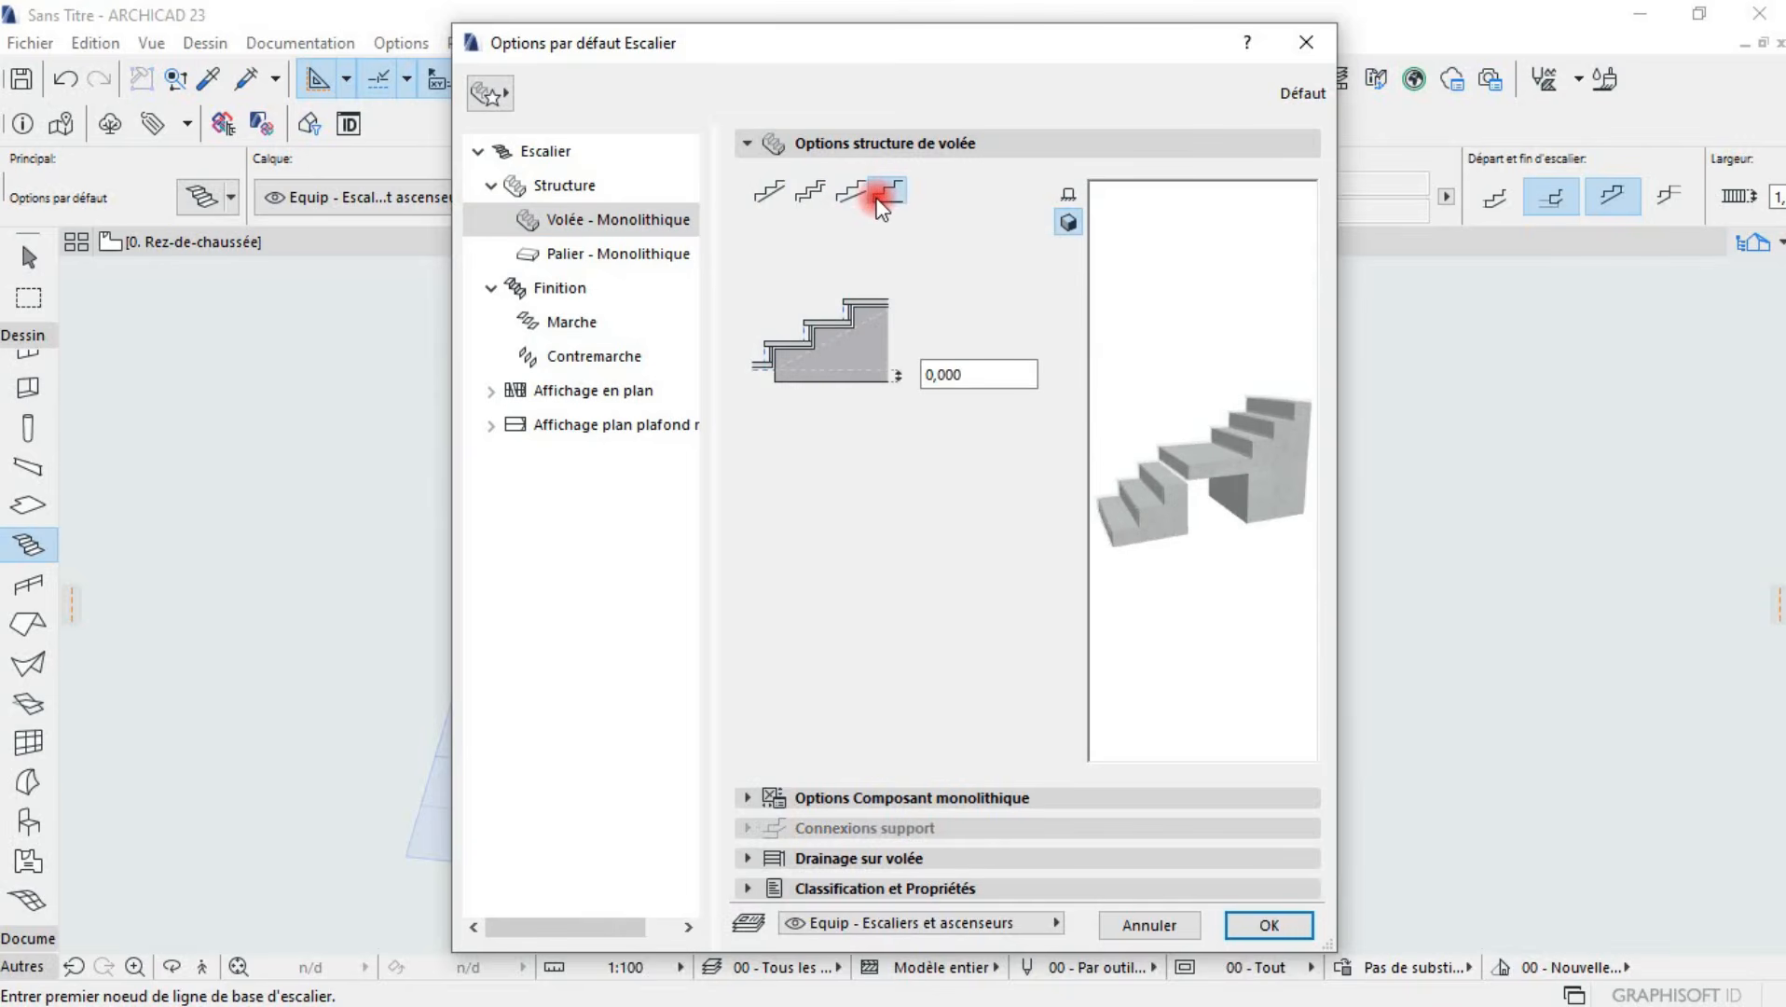
pyautogui.click(856, 195)
pyautogui.click(824, 193)
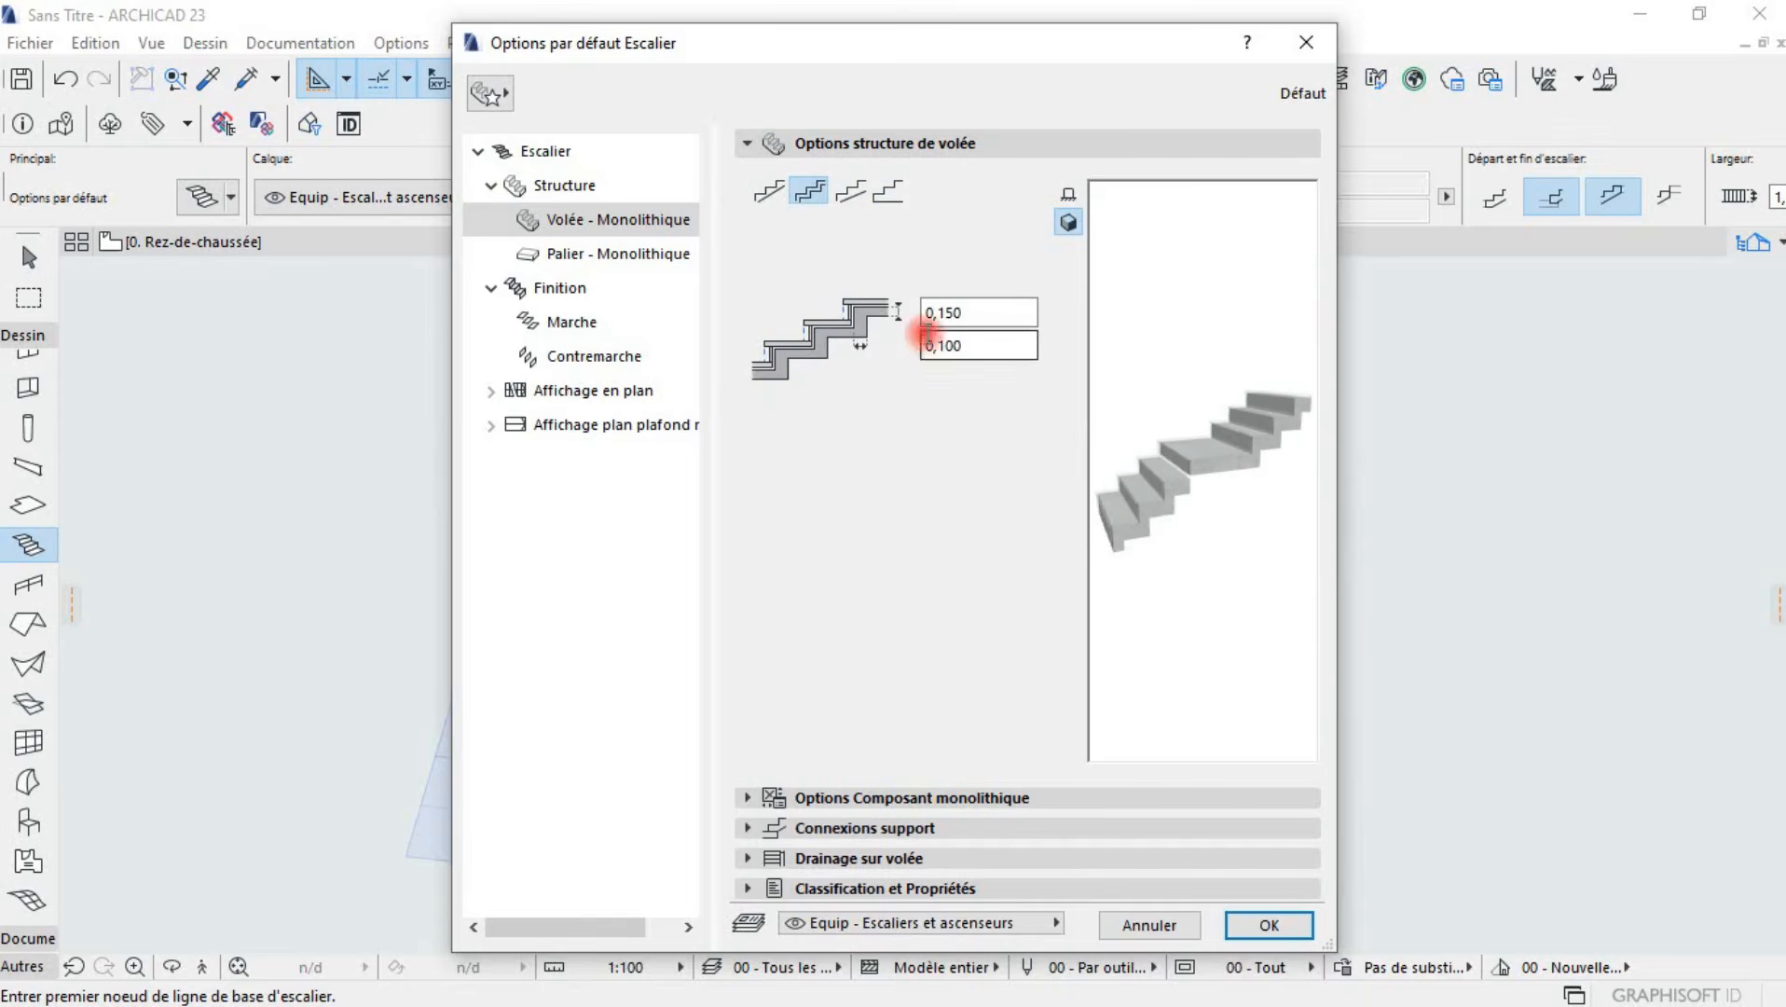
# - Review the stair's monolithic landing settings and set the tread's nose shape to inclined only
pyautogui.click(582, 261)
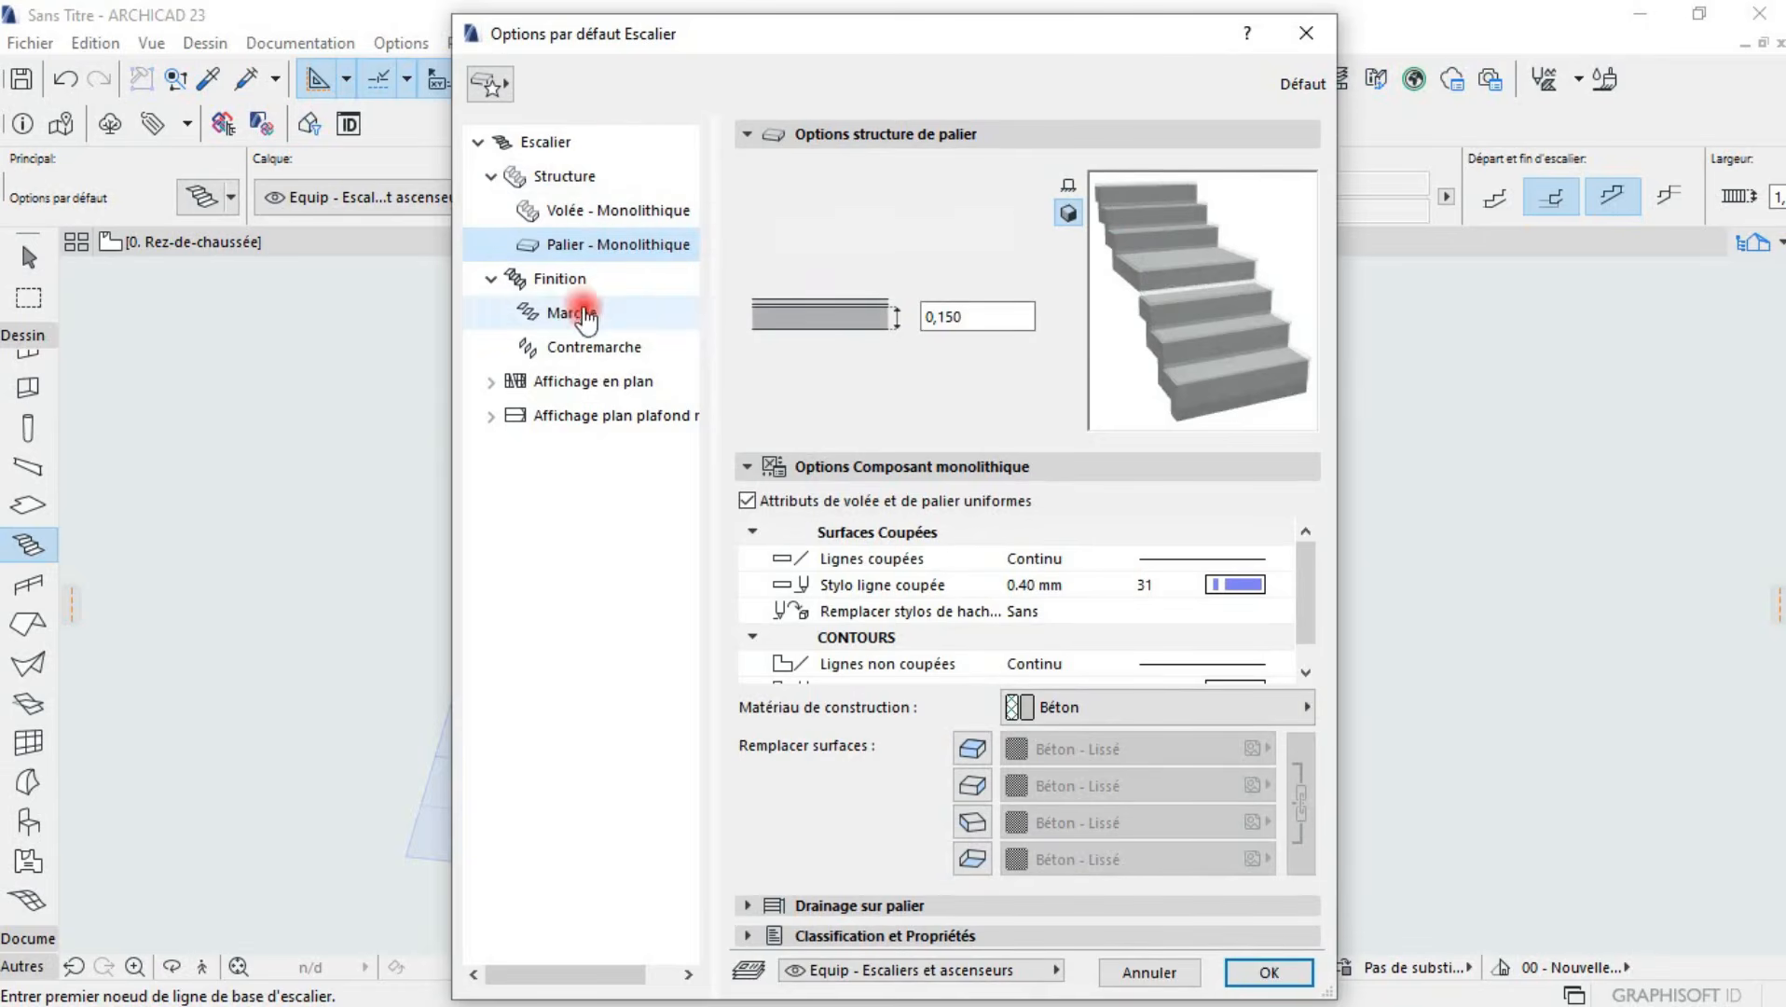
pyautogui.click(638, 317)
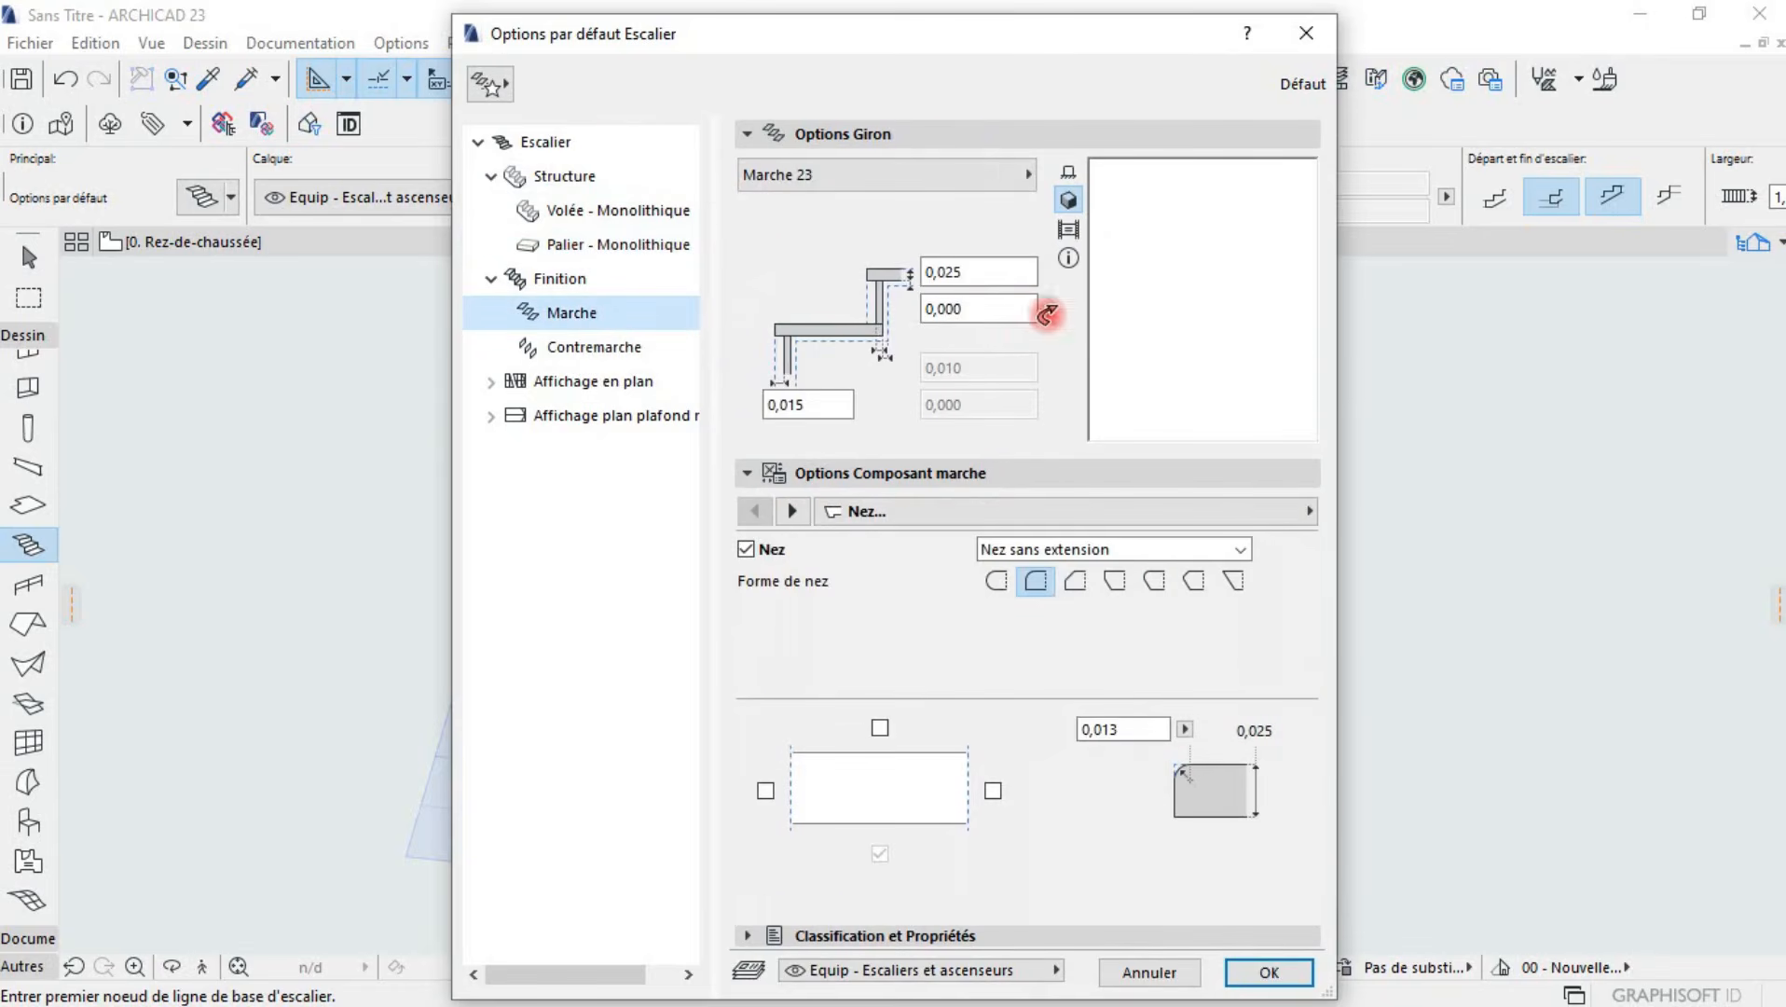
pyautogui.click(780, 404)
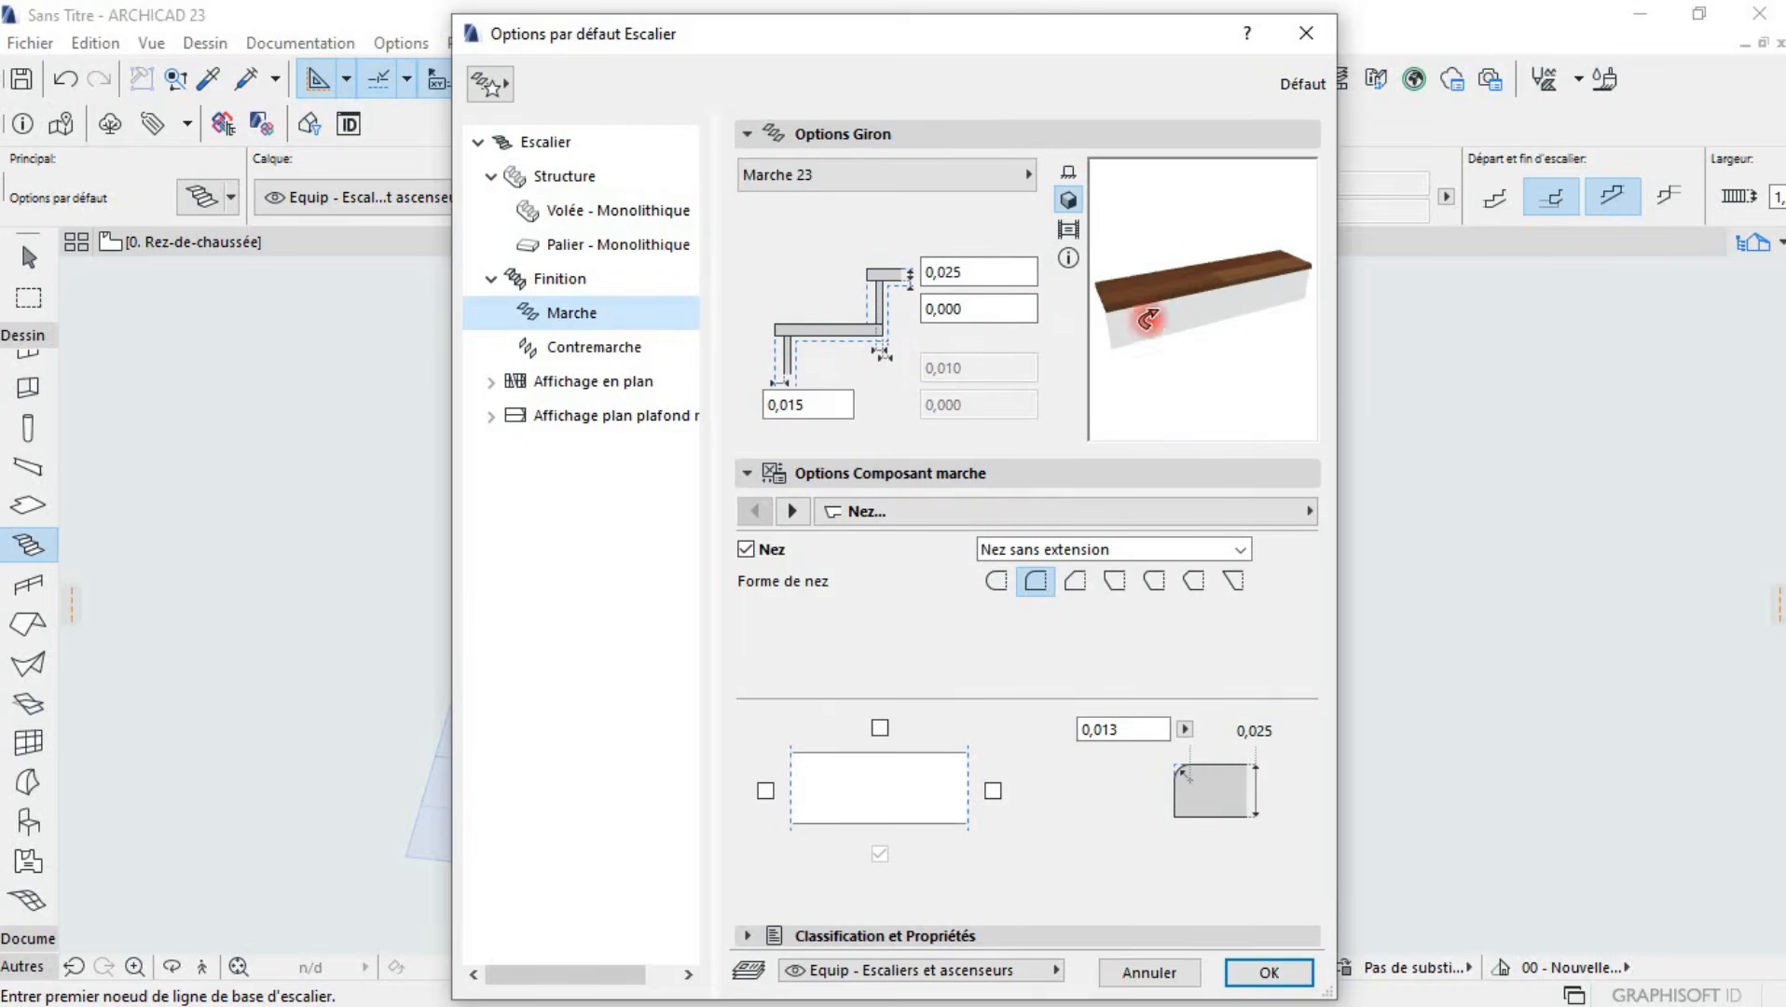
pyautogui.click(1089, 586)
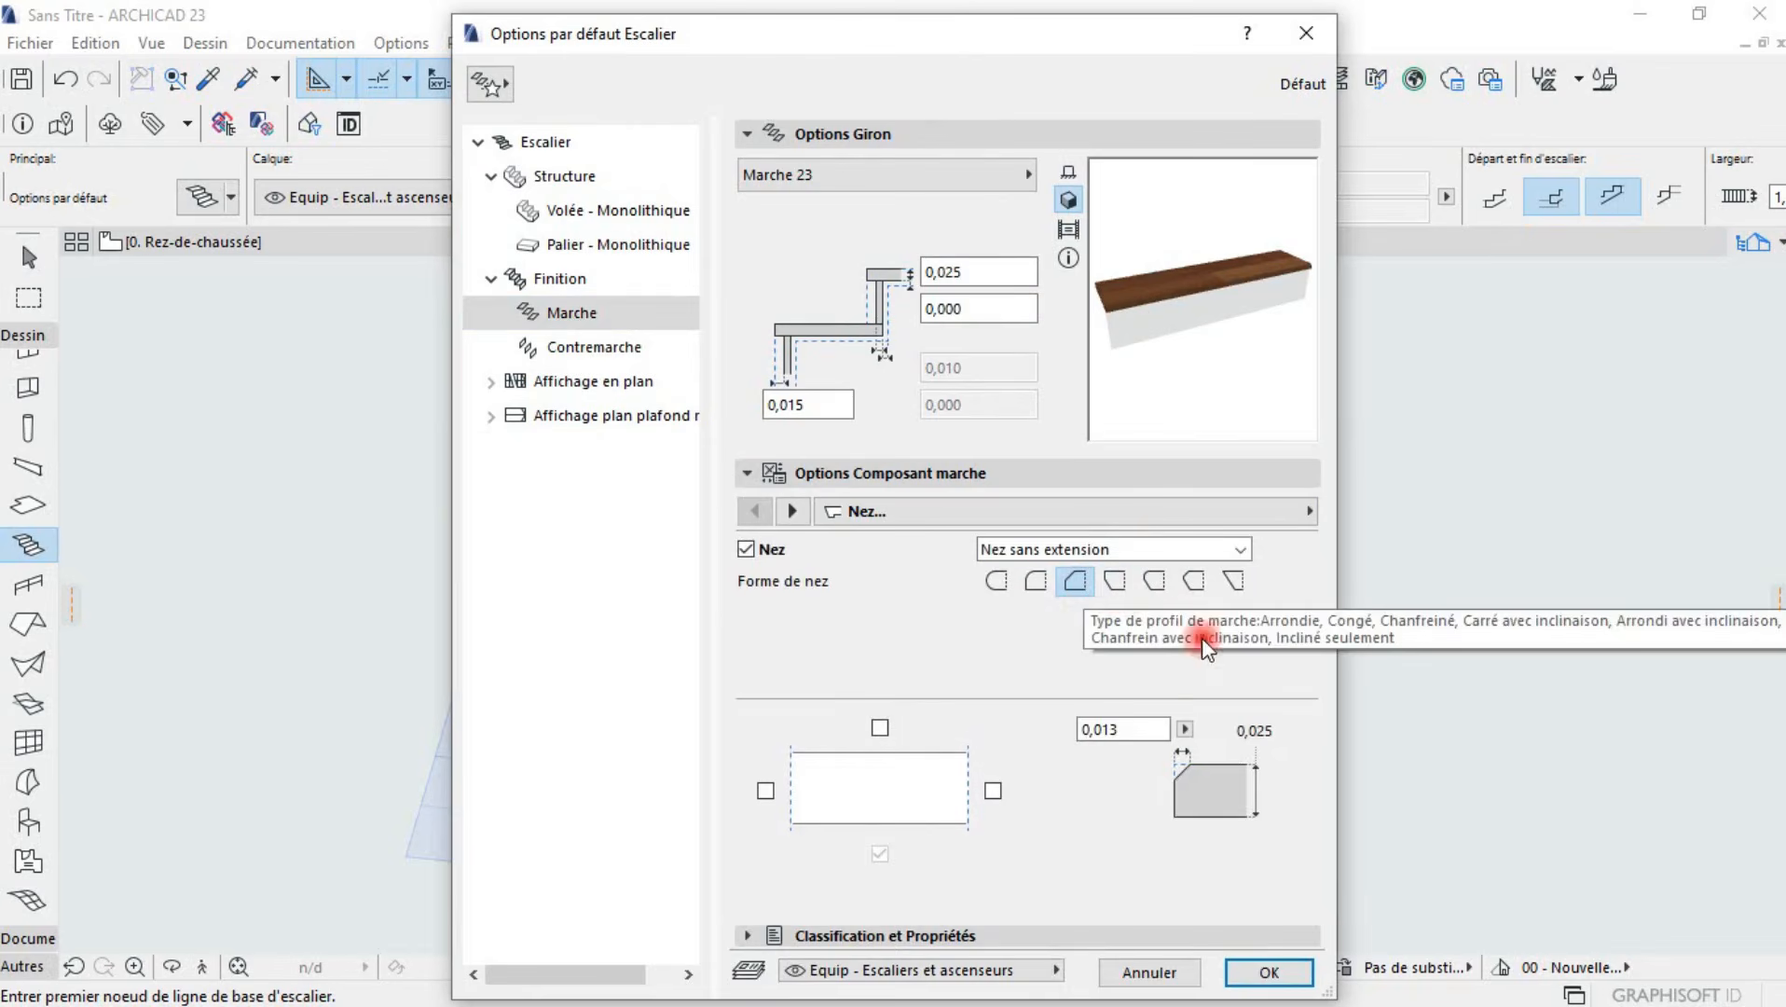
pyautogui.click(1232, 581)
pyautogui.moveTo(1122, 375); pyautogui.dragTo(1145, 353)
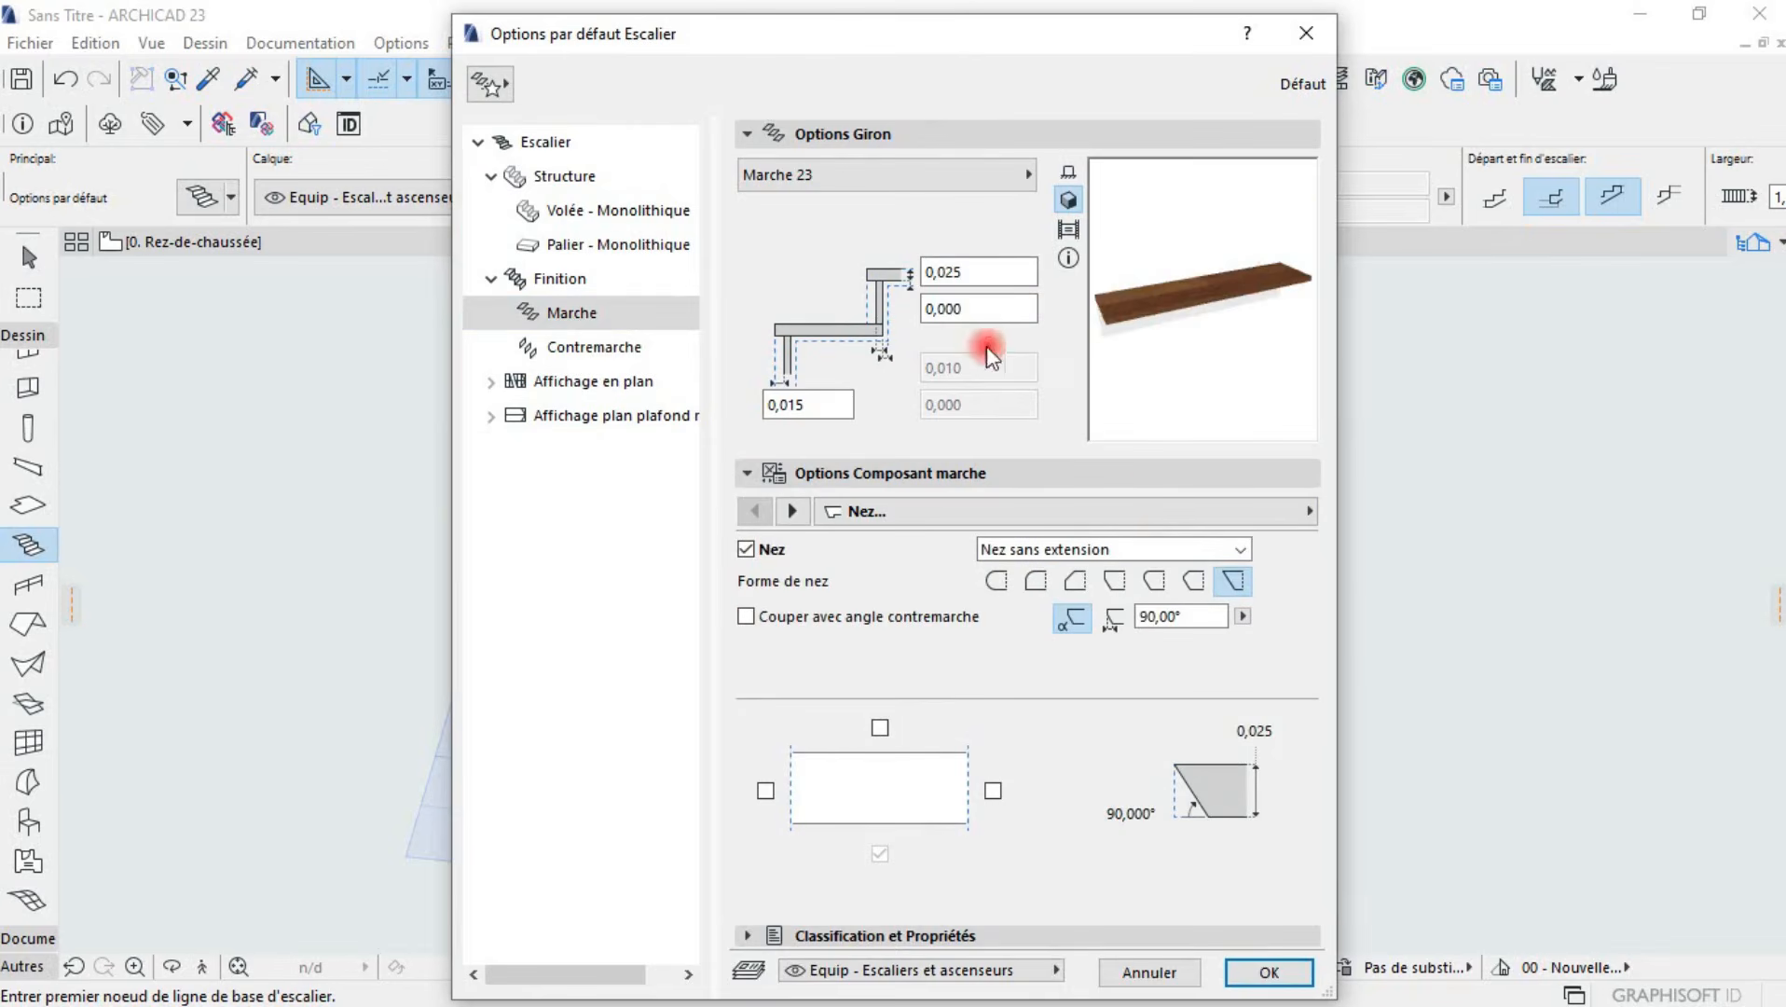
# - Review the stair's riser finish settings, the components of its reflected ceiling plan display and its structure category
pyautogui.click(508, 349)
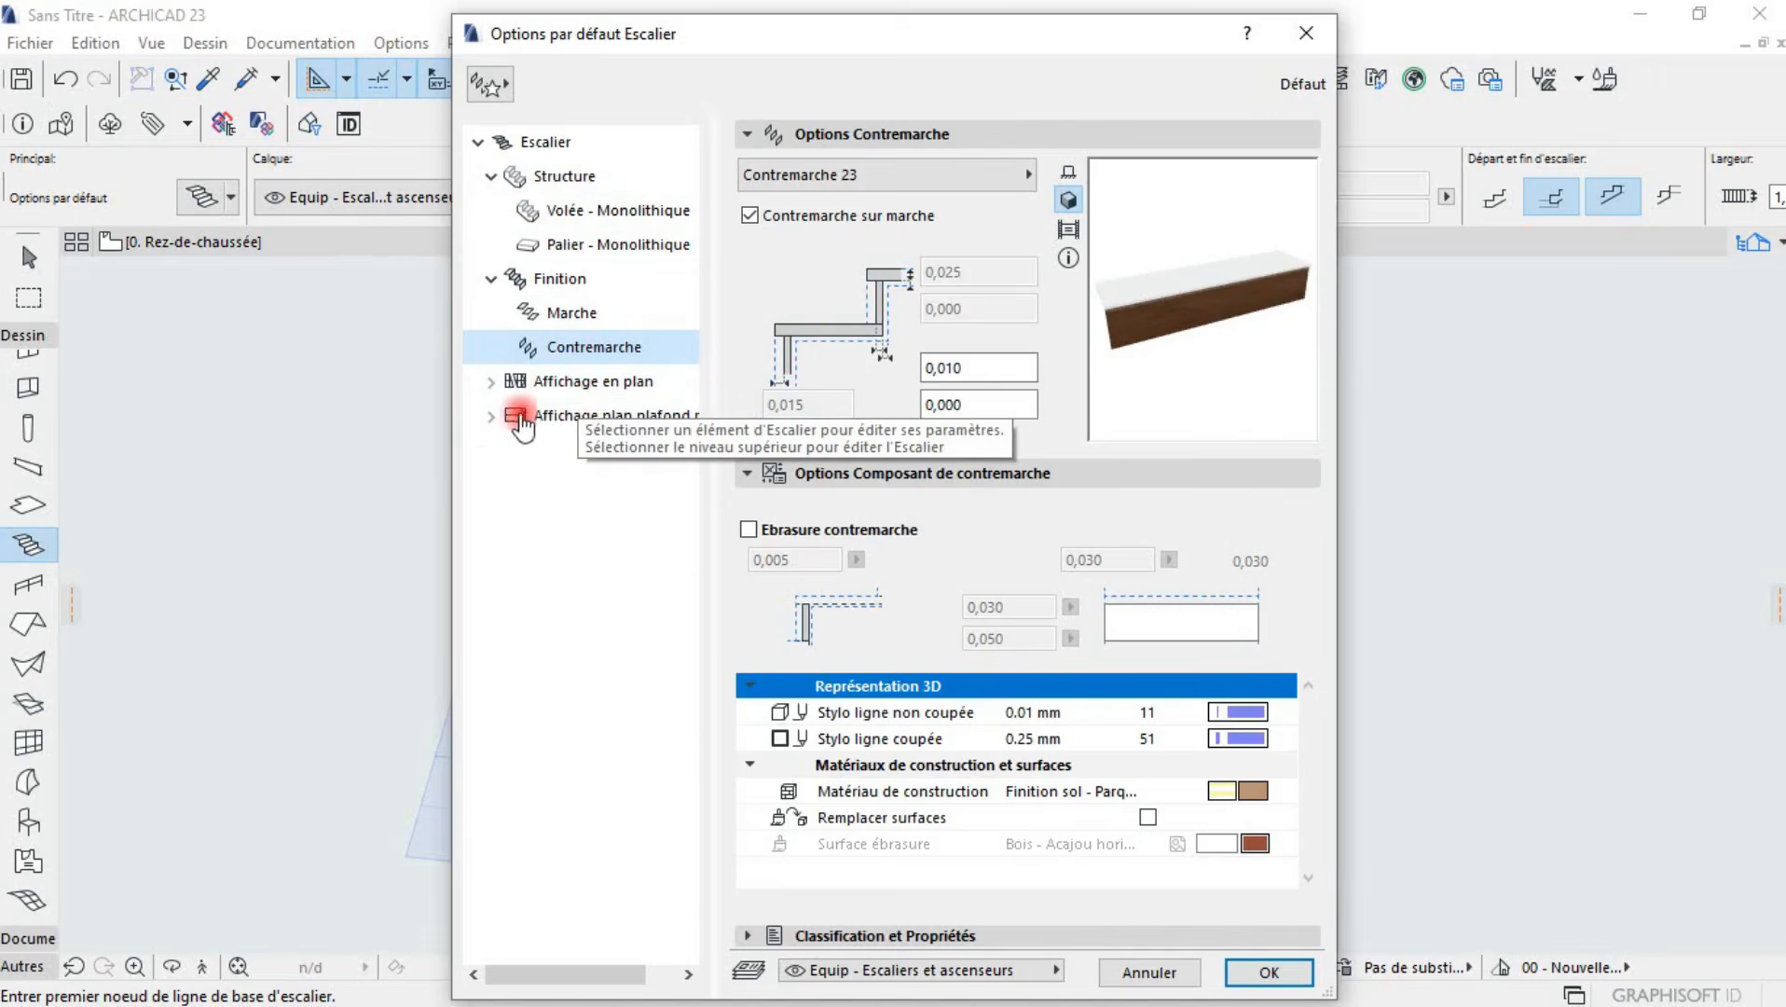
pyautogui.click(491, 418)
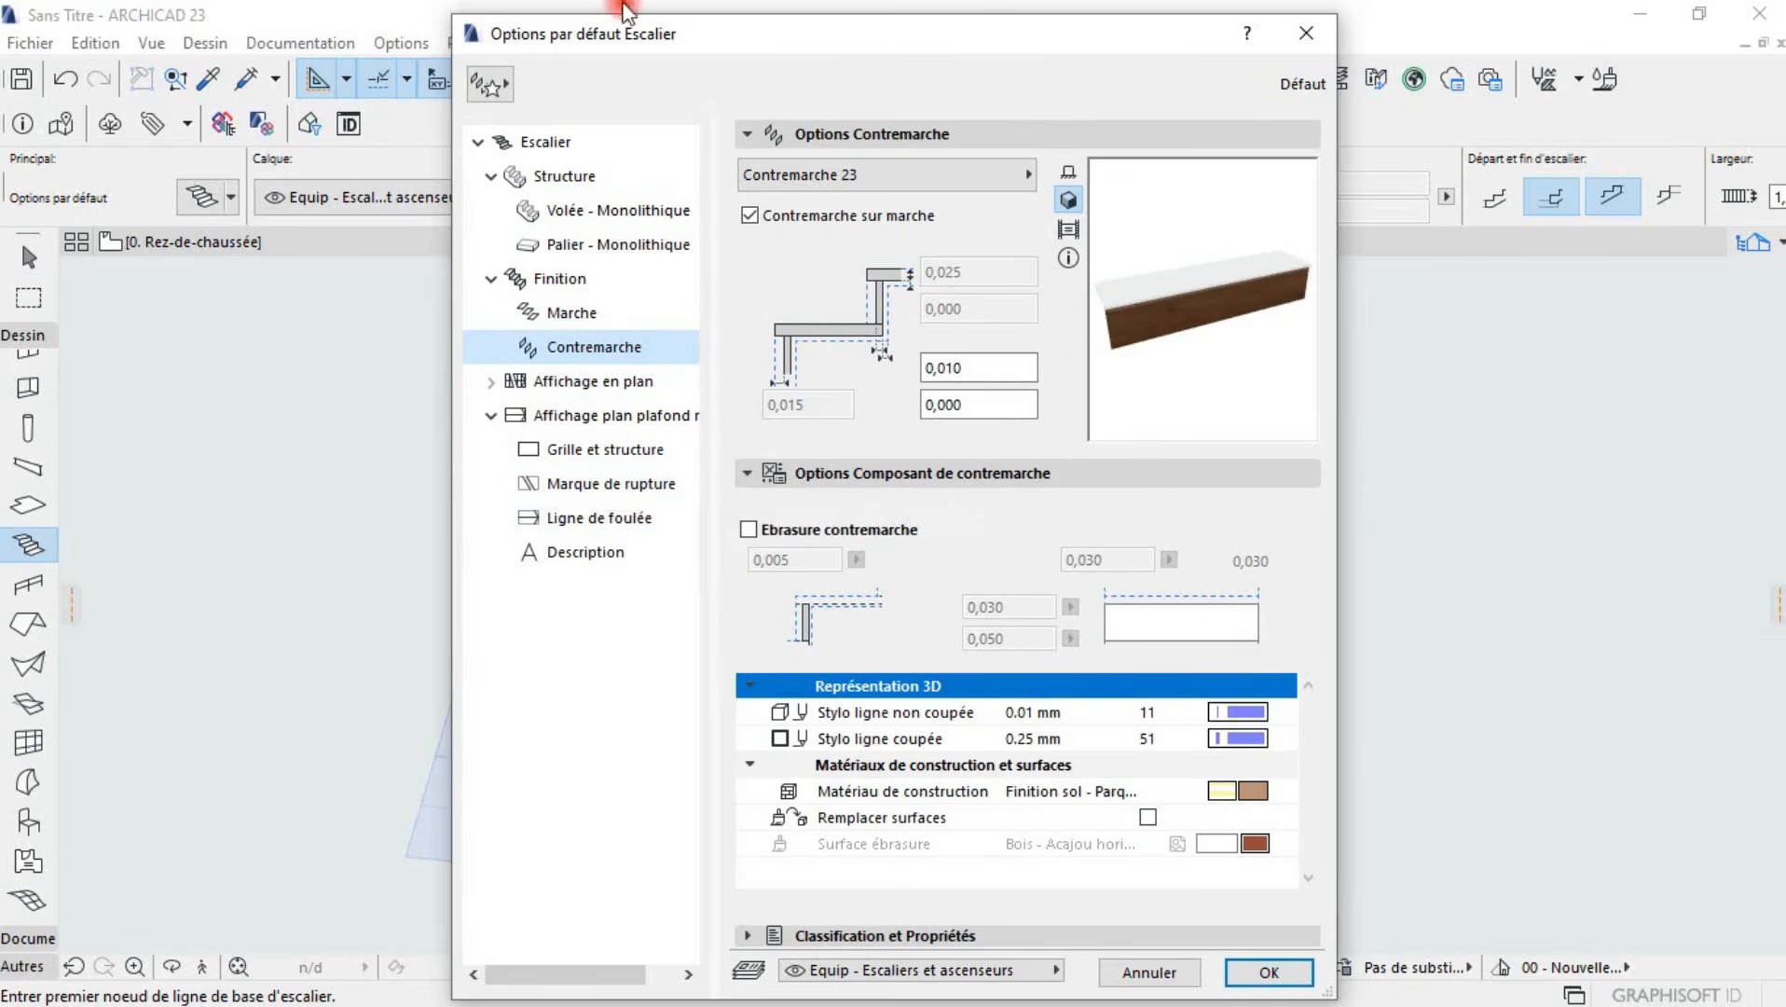
pyautogui.click(522, 177)
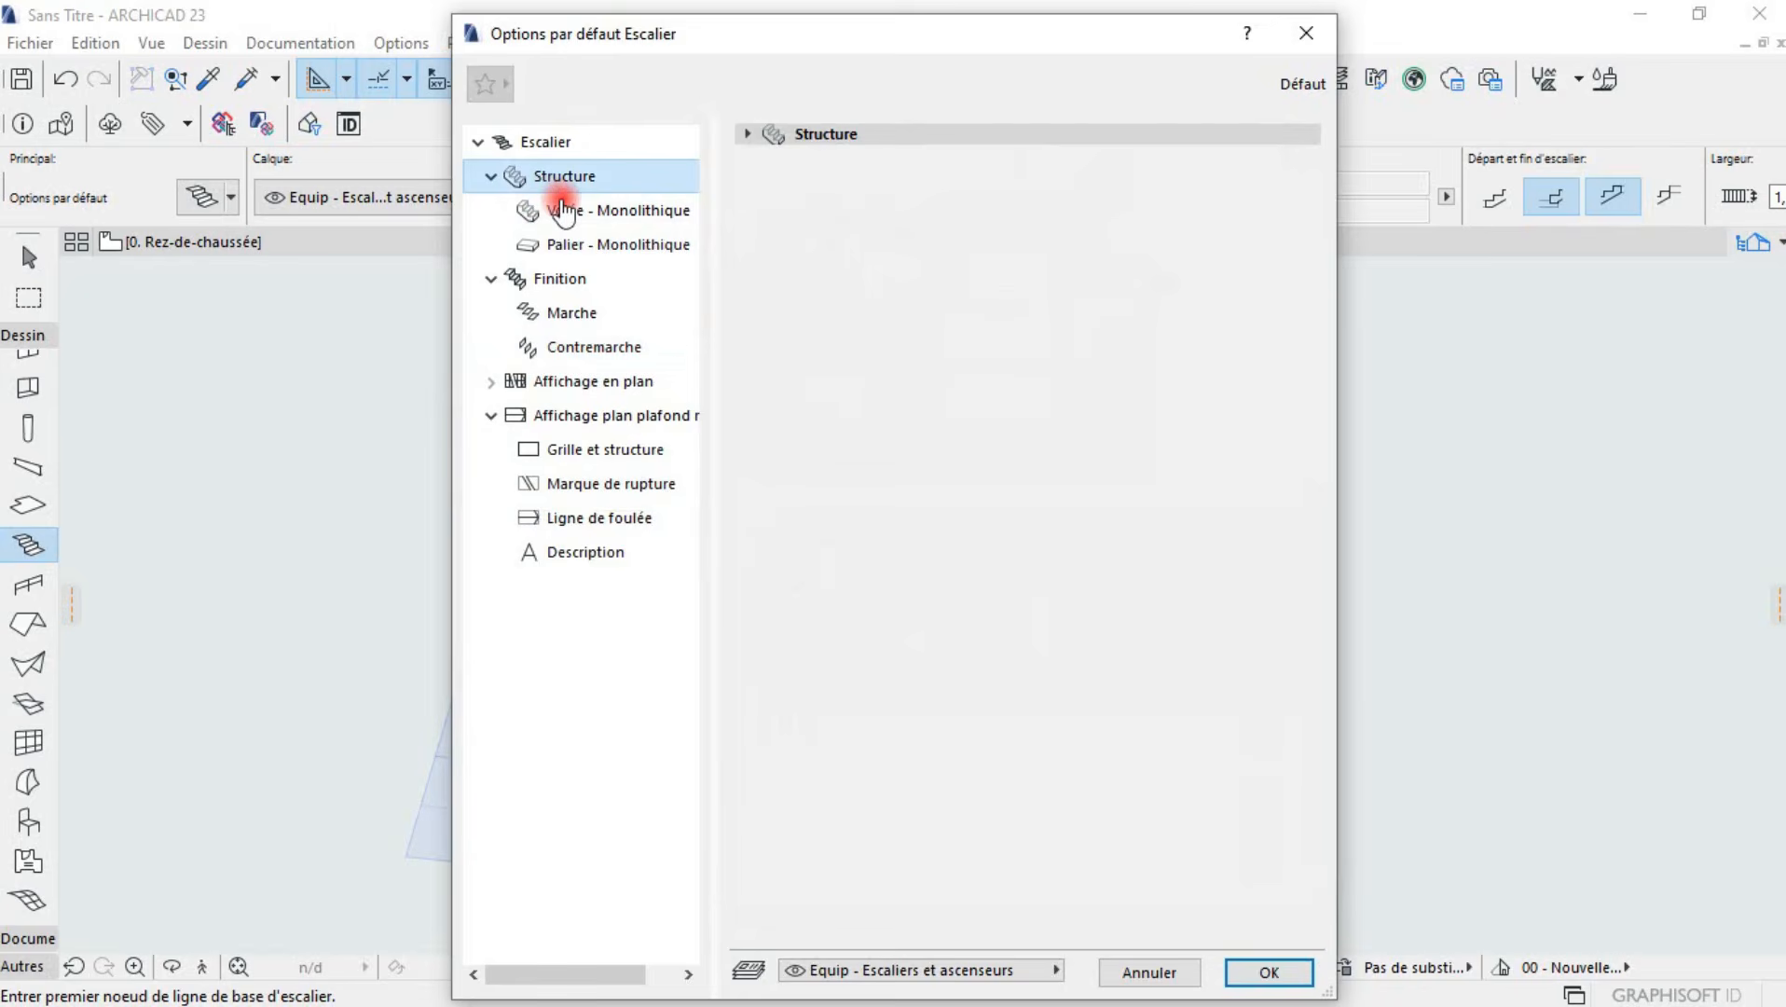
# - Review the default stair's geometry and position settings, including the riser count choices, turning types and baseline positions
pyautogui.click(552, 143)
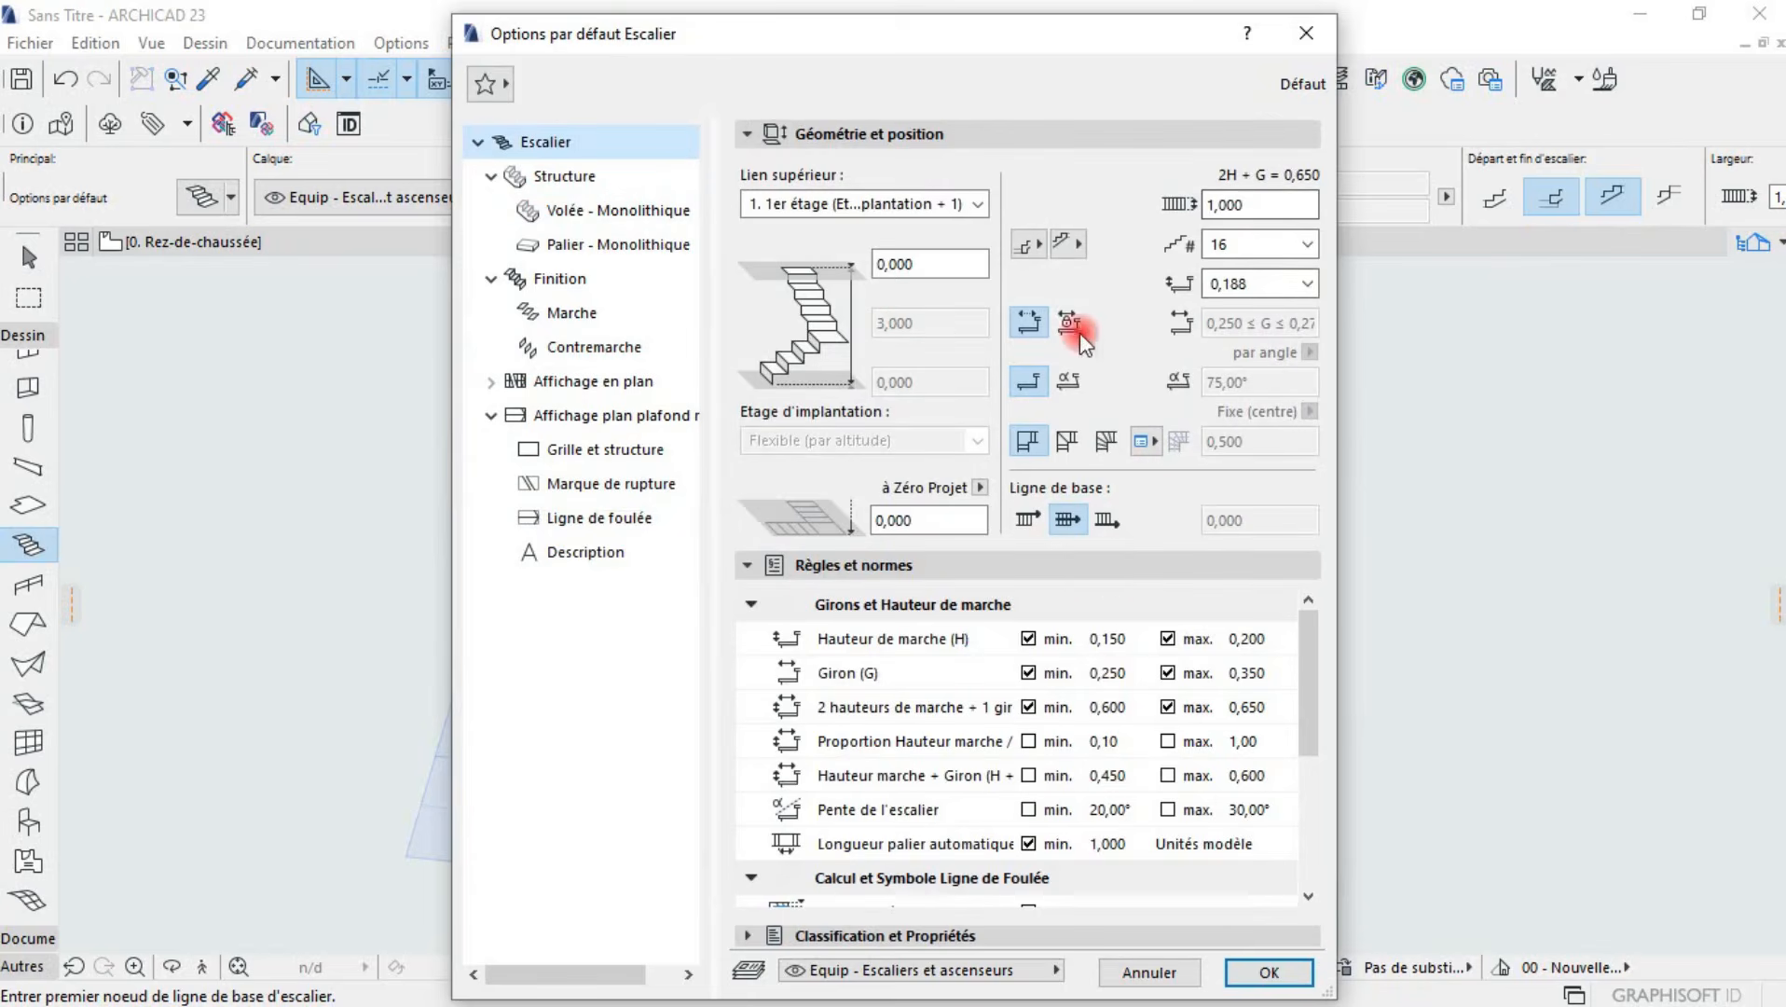
pyautogui.click(1301, 244)
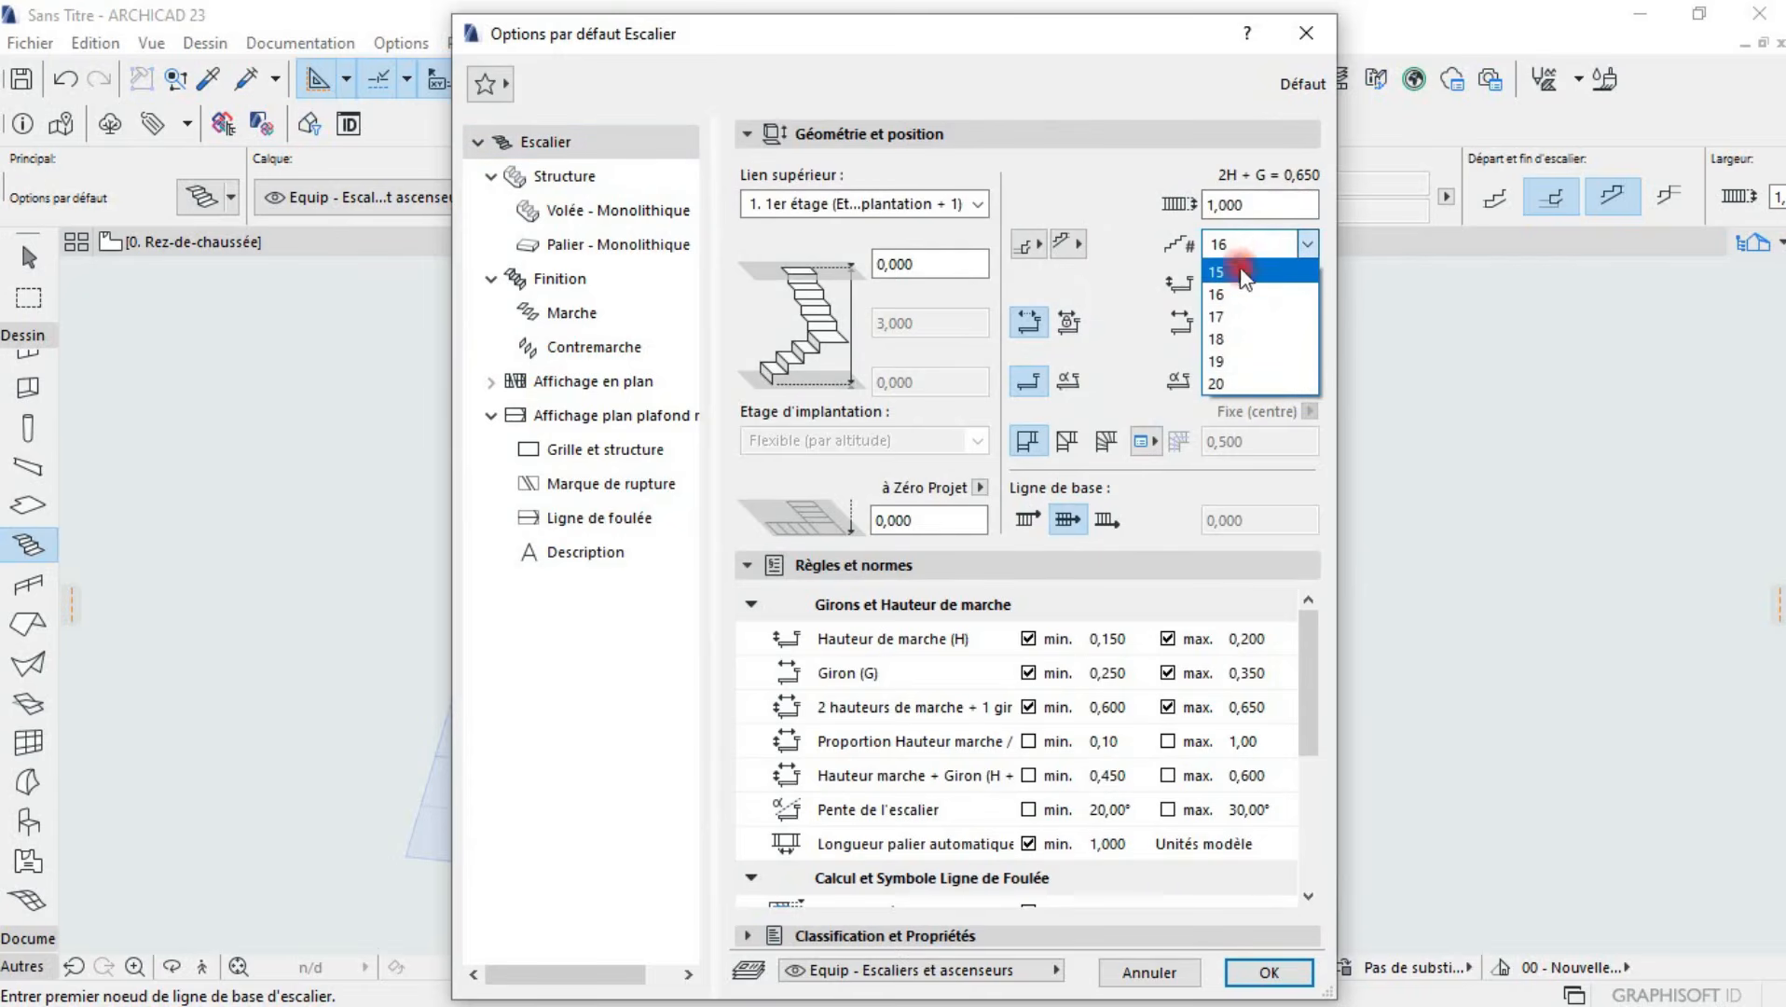
pyautogui.click(1258, 201)
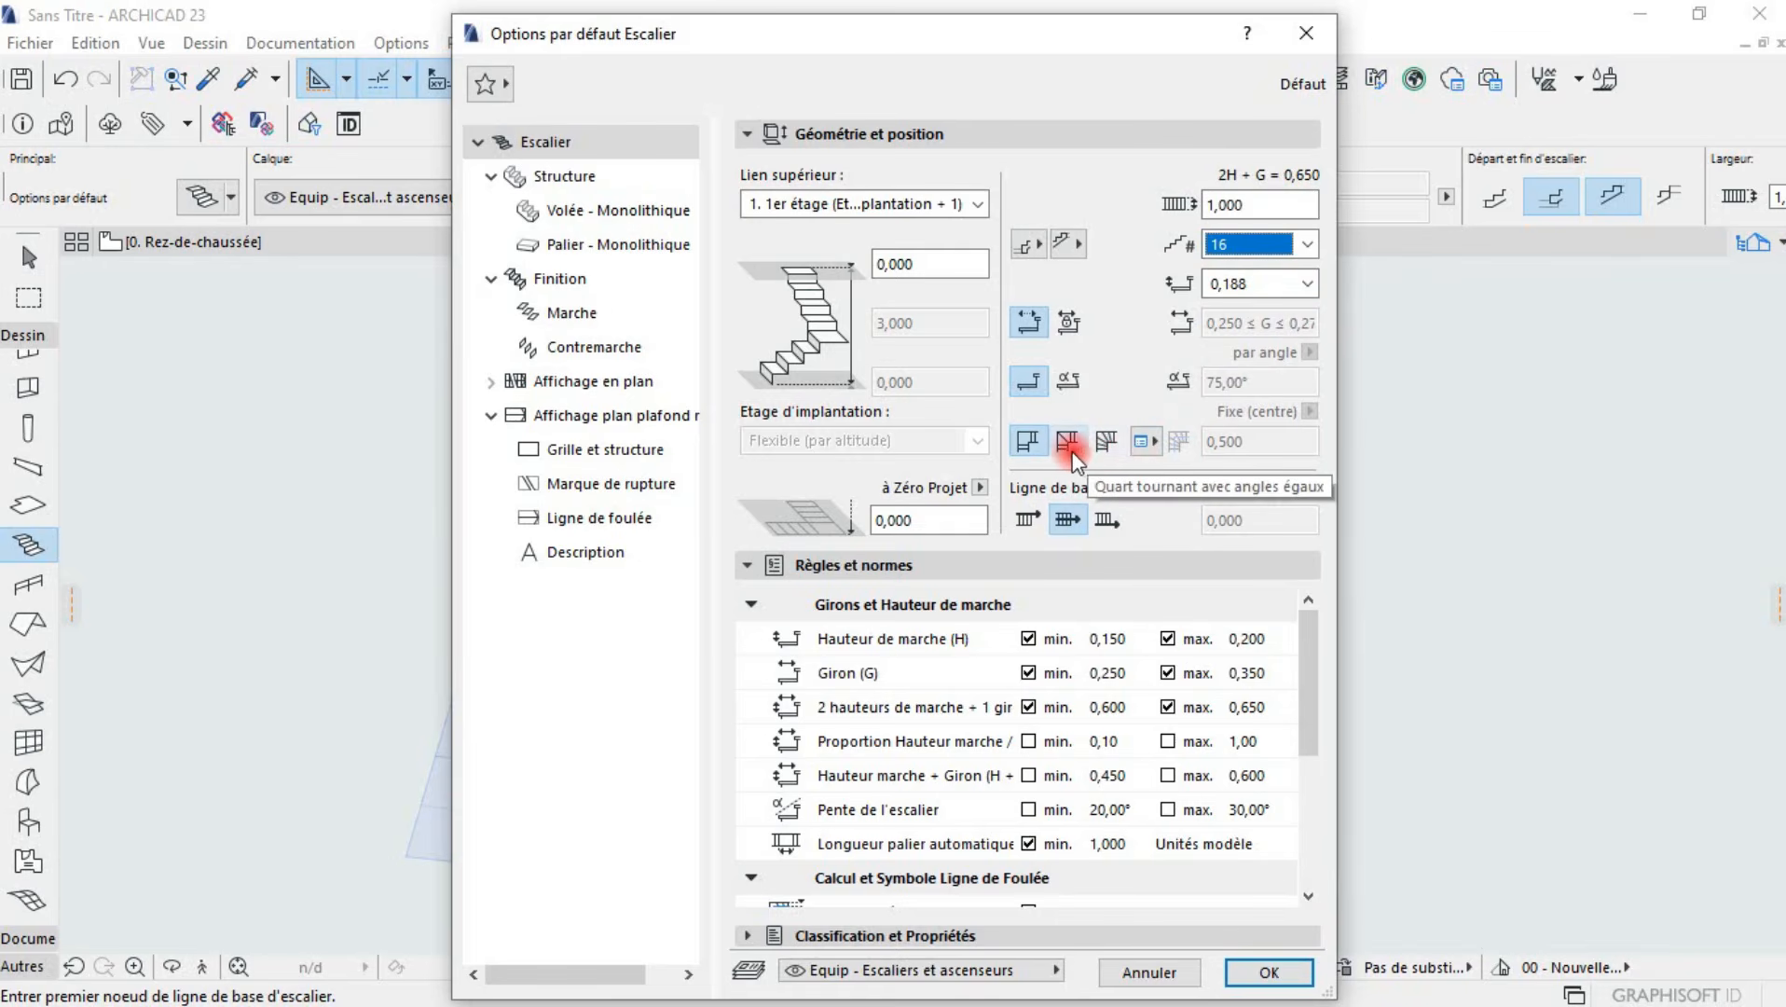
pyautogui.click(1065, 517)
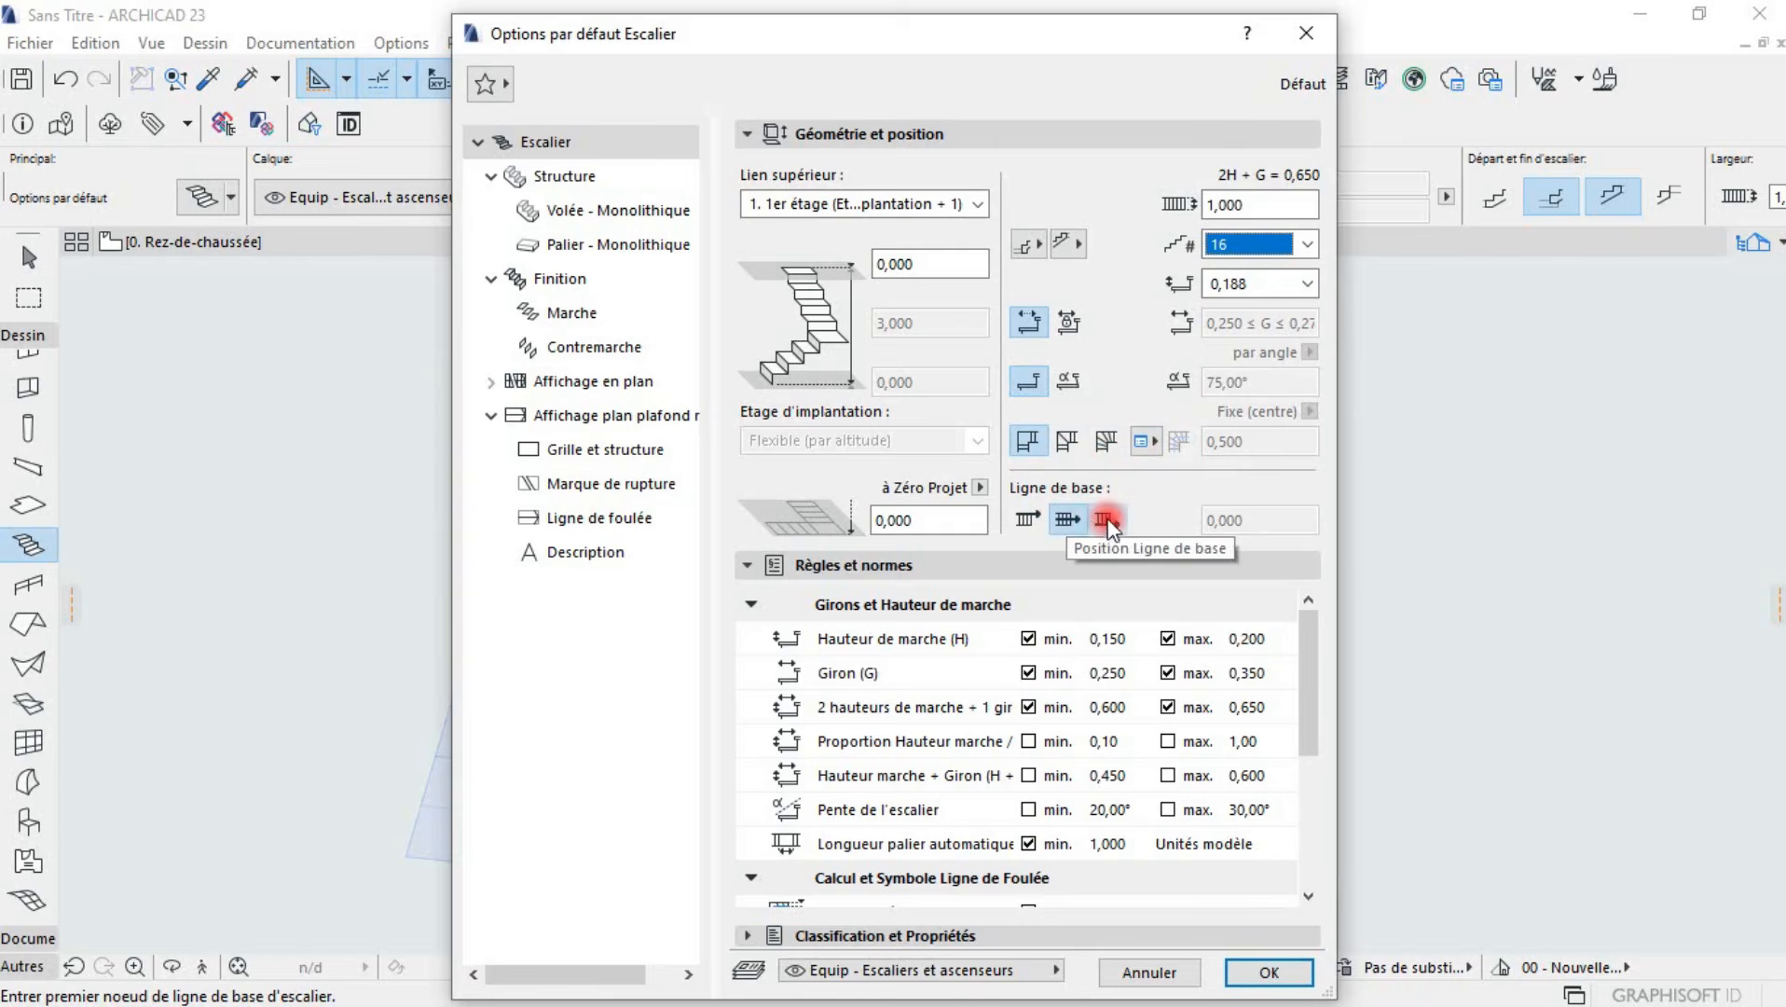
pyautogui.click(1037, 528)
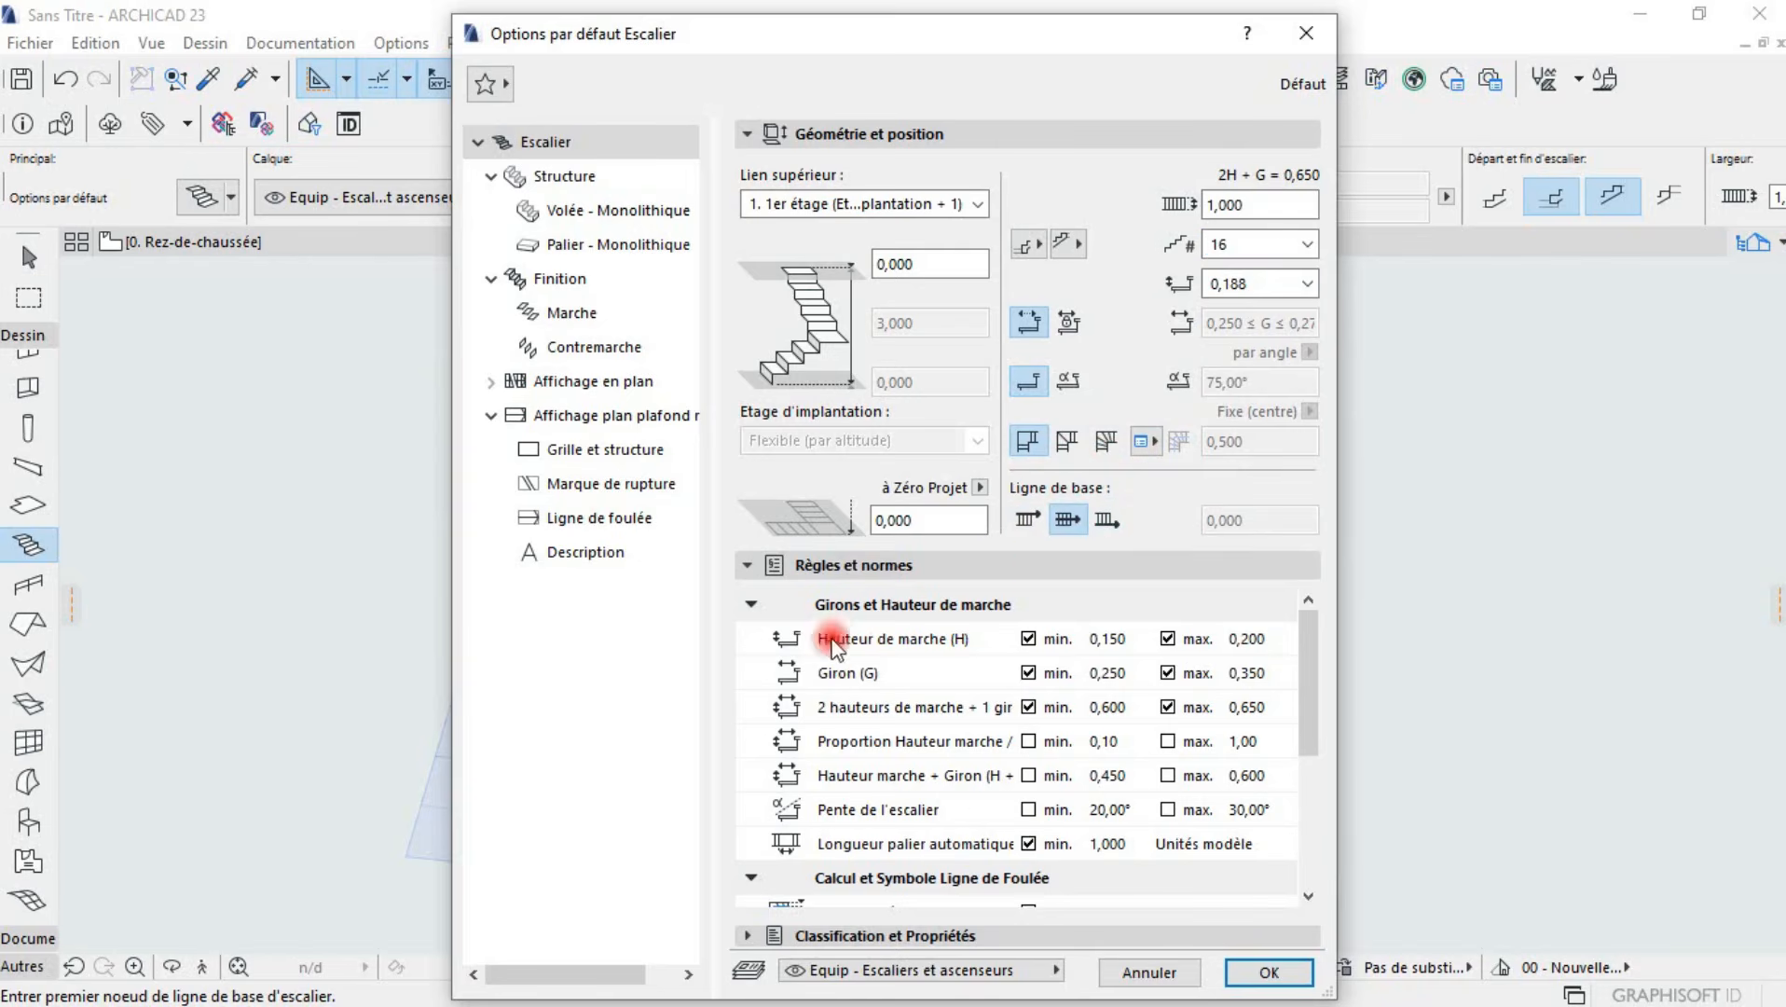
# - Review the stair's rules and standards and its classification and IFC properties, and accept the default stair settings
pyautogui.scroll(-3, 874, 673)
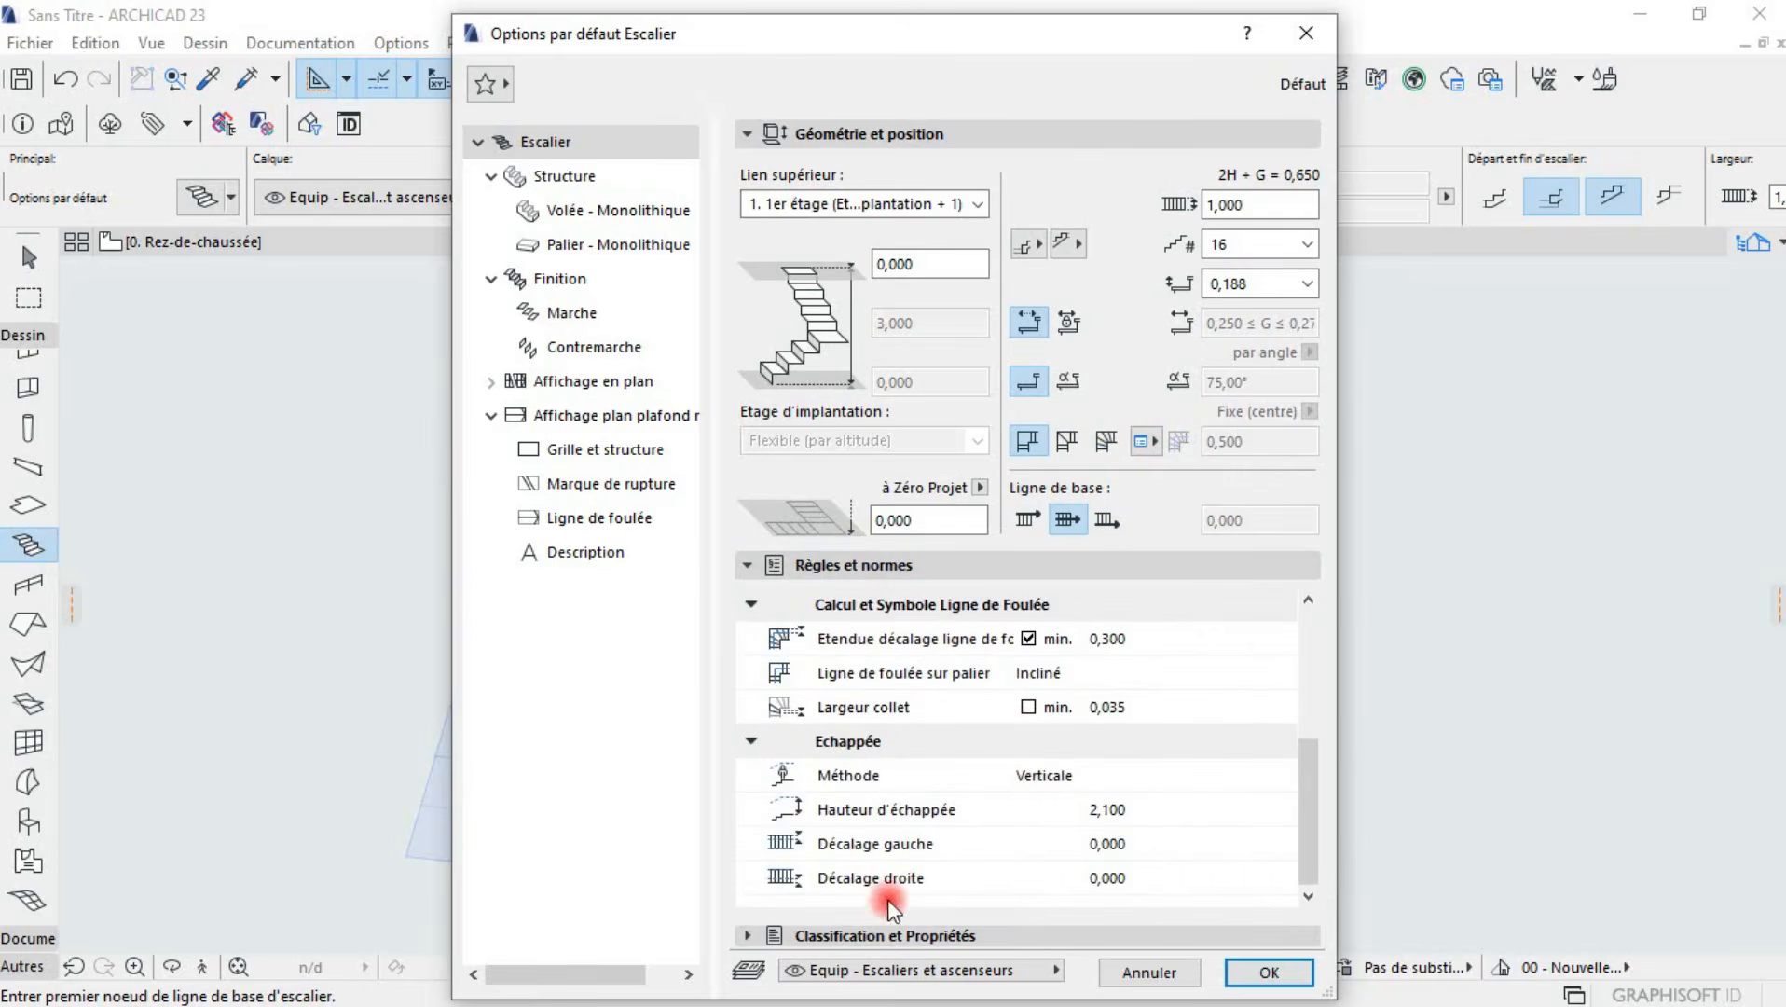
pyautogui.click(849, 935)
pyautogui.scroll(-10, 1300, 732)
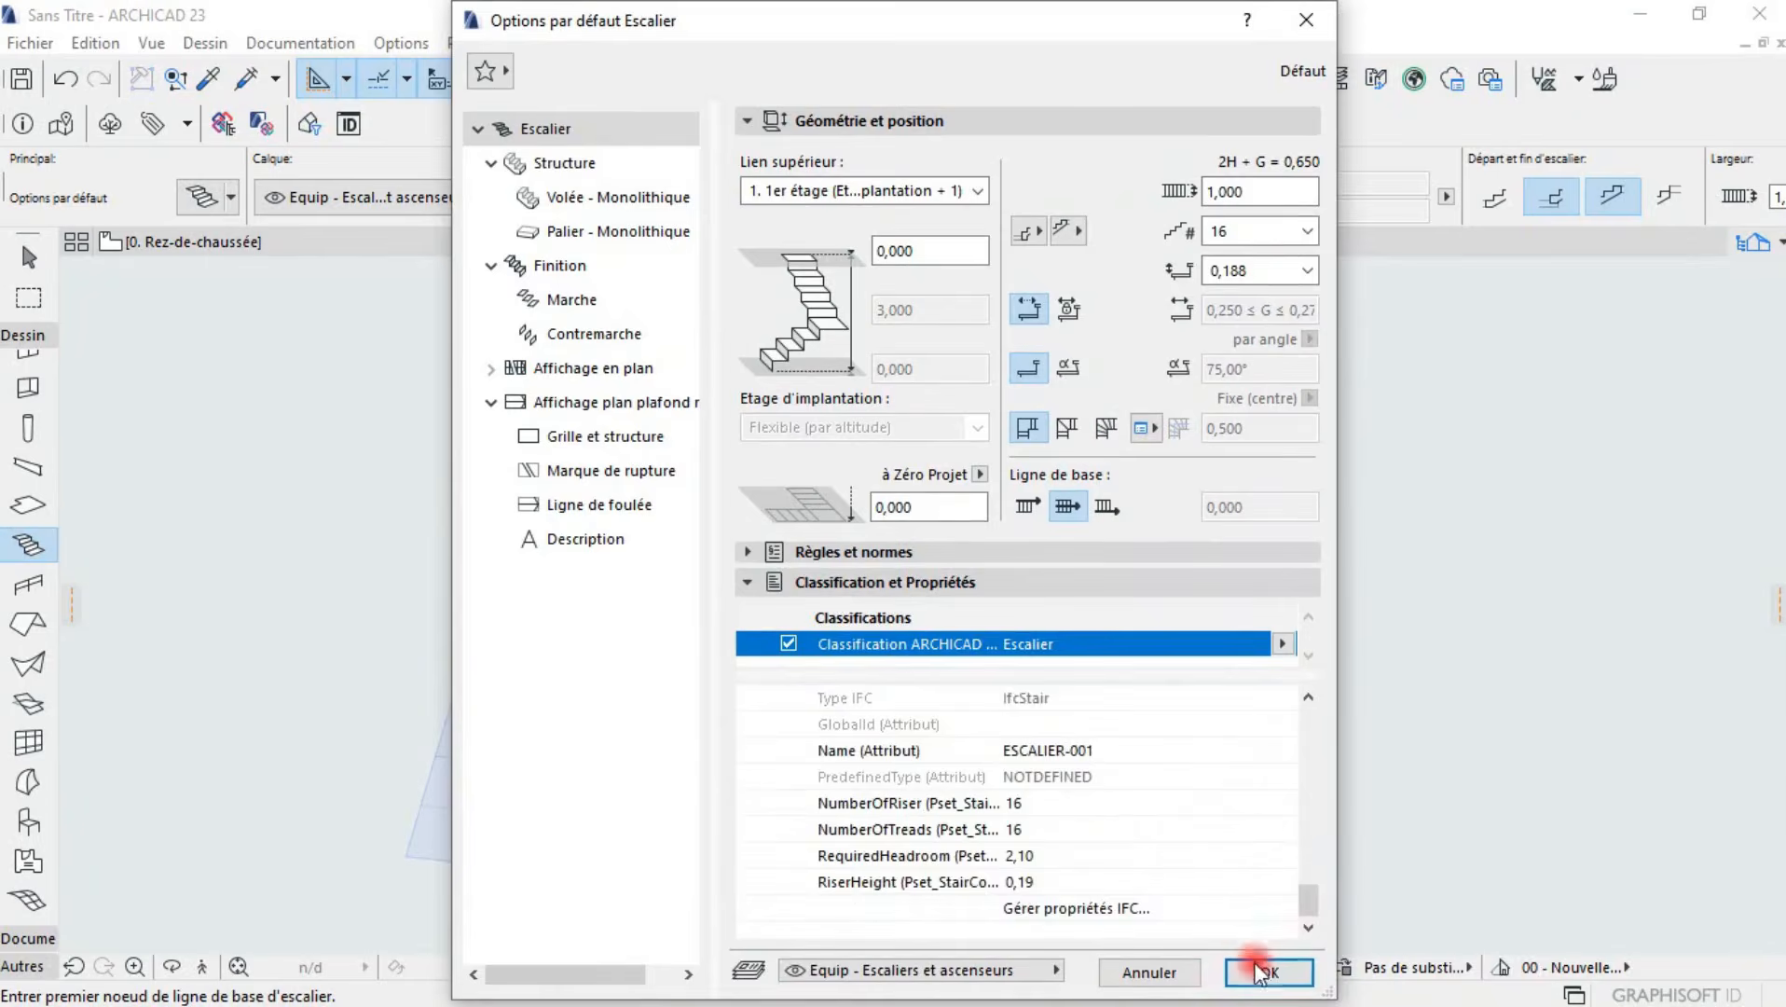
pyautogui.click(1261, 972)
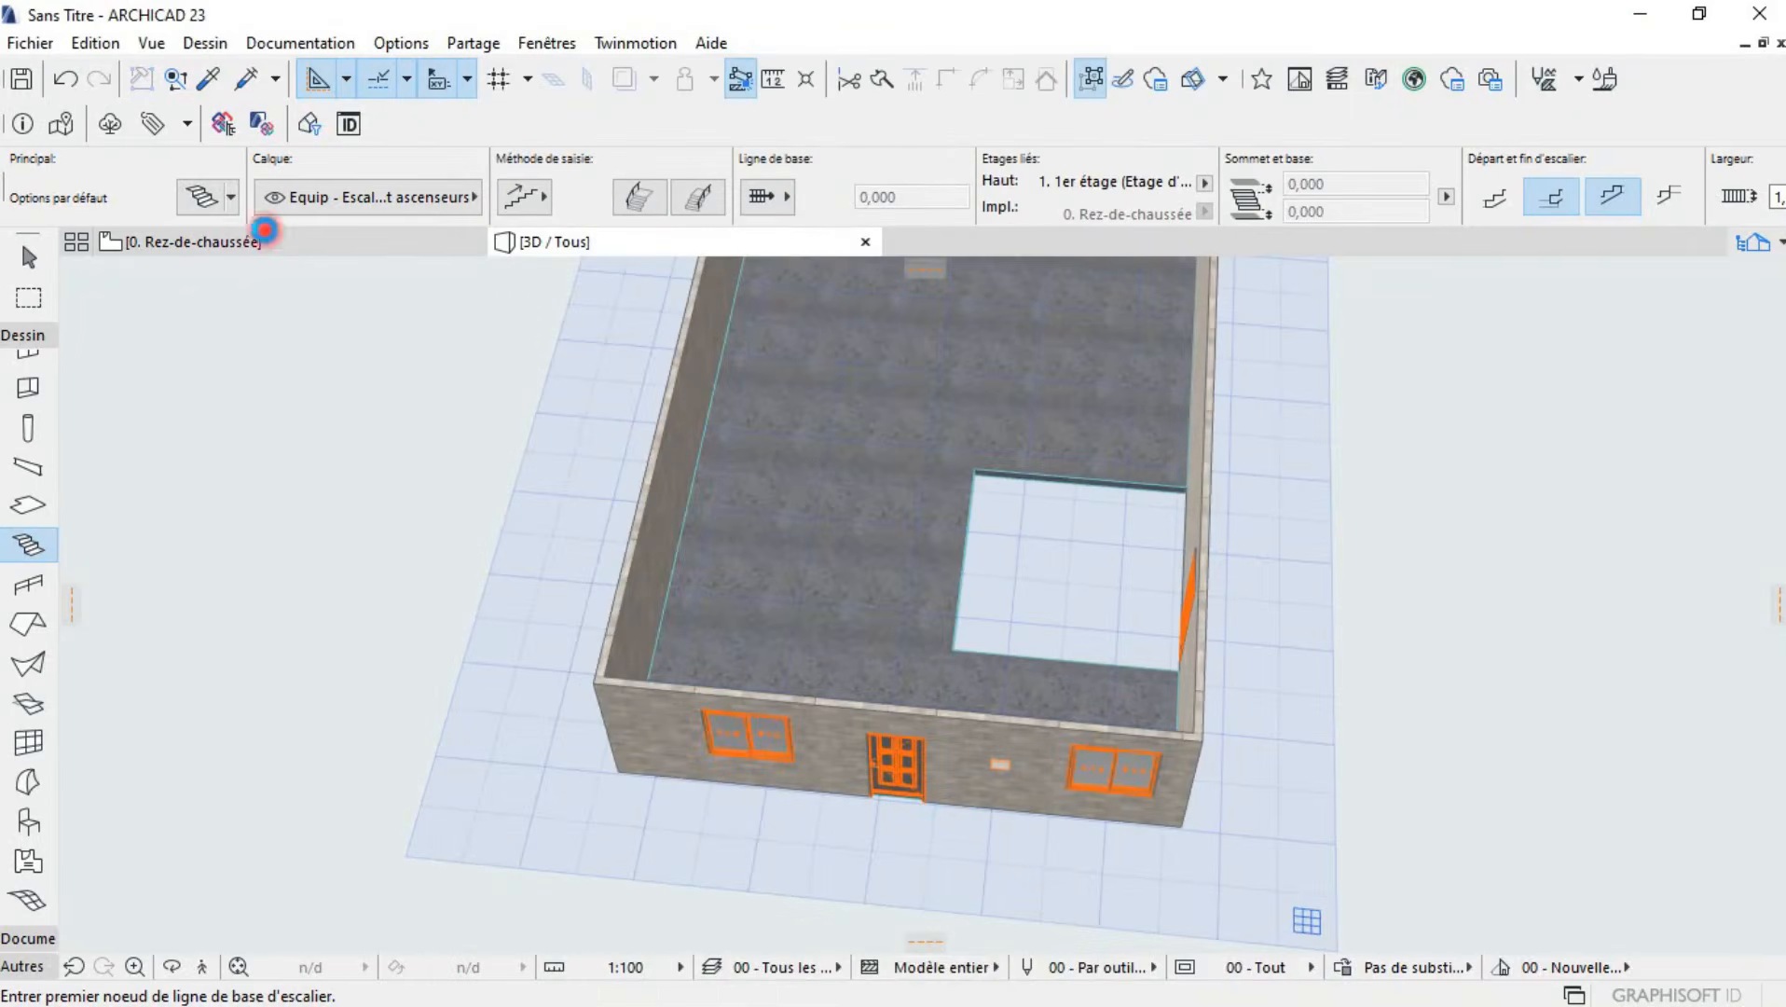
# - Return to the ground floor plan and set the stair's baseline position to its left edge
pyautogui.click(276, 240)
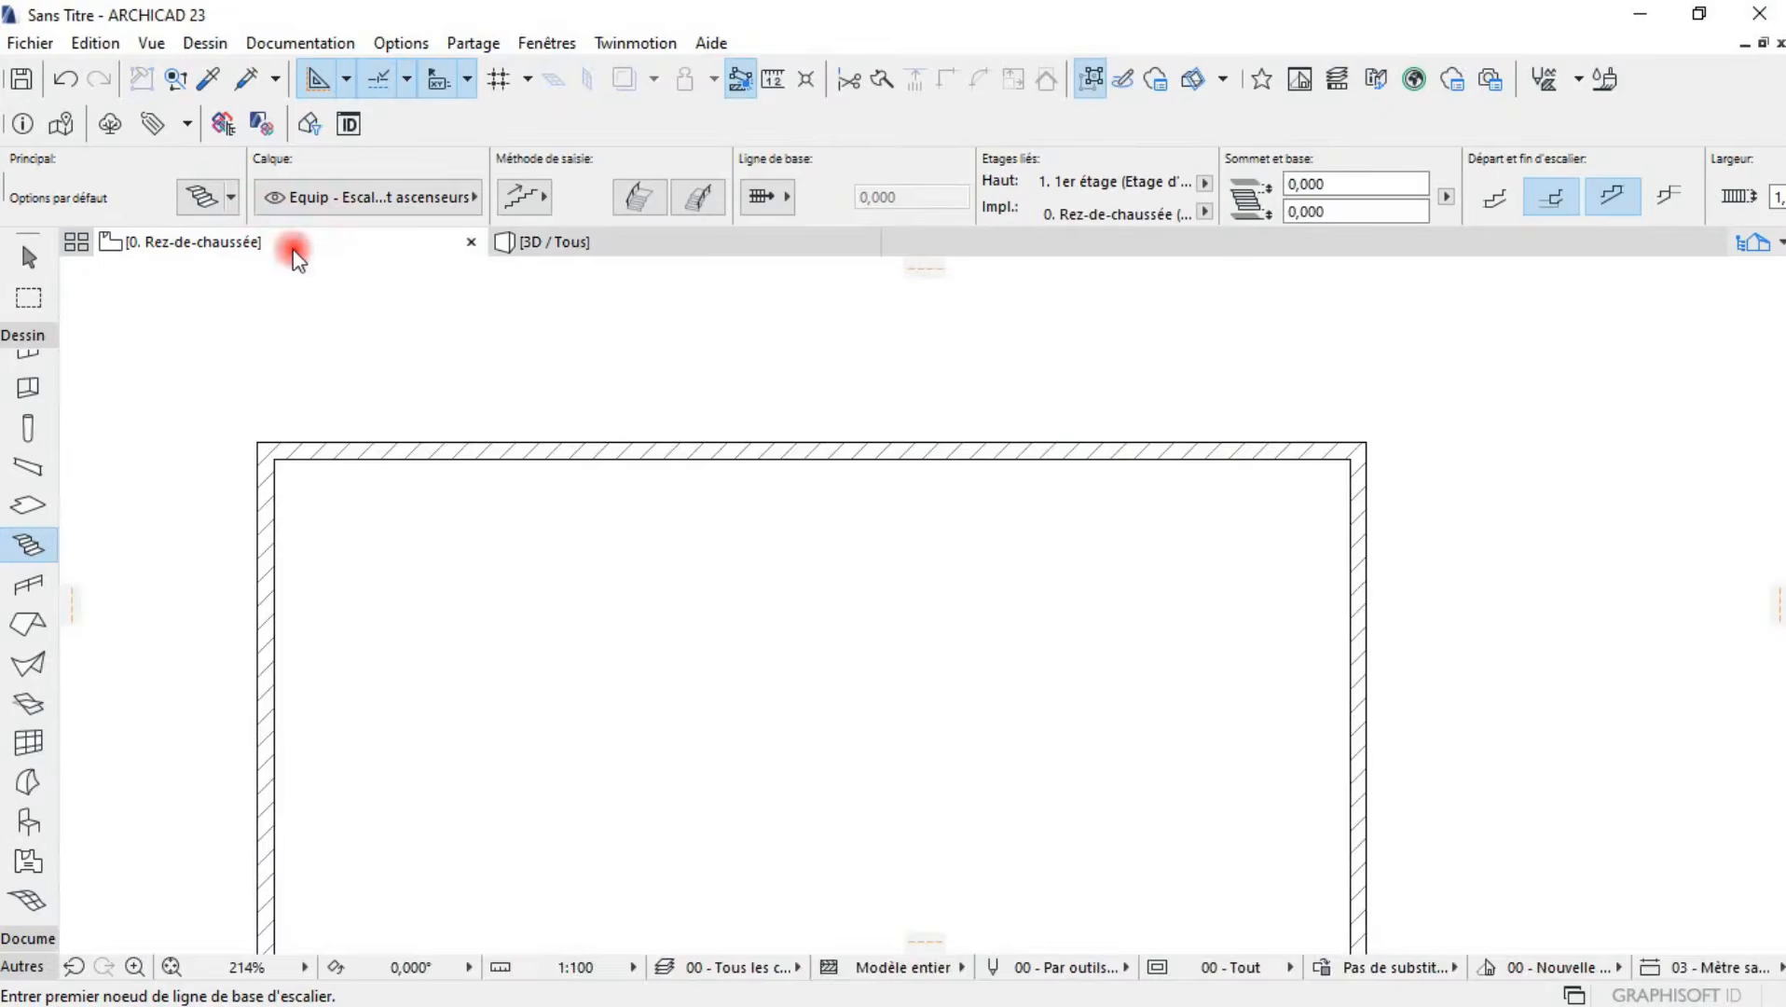
pyautogui.scroll(-3, 637, 358)
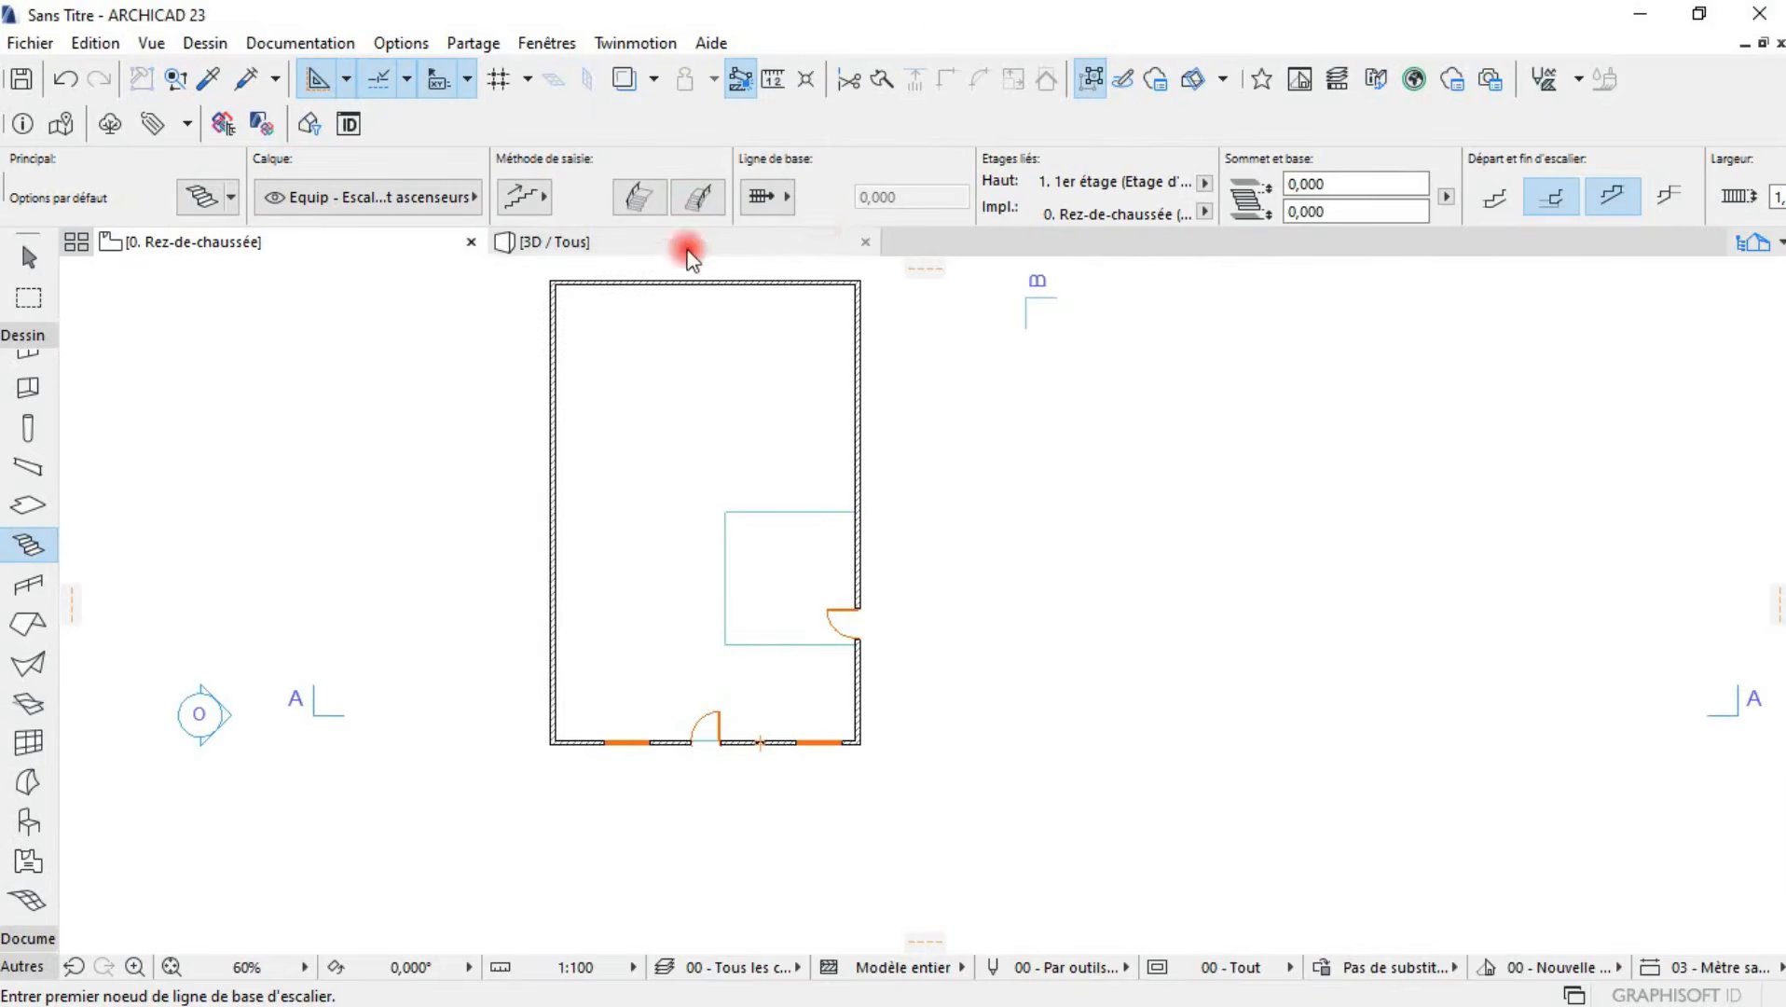
pyautogui.moveTo(686, 252); pyautogui.dragTo(874, 335, button='middle')
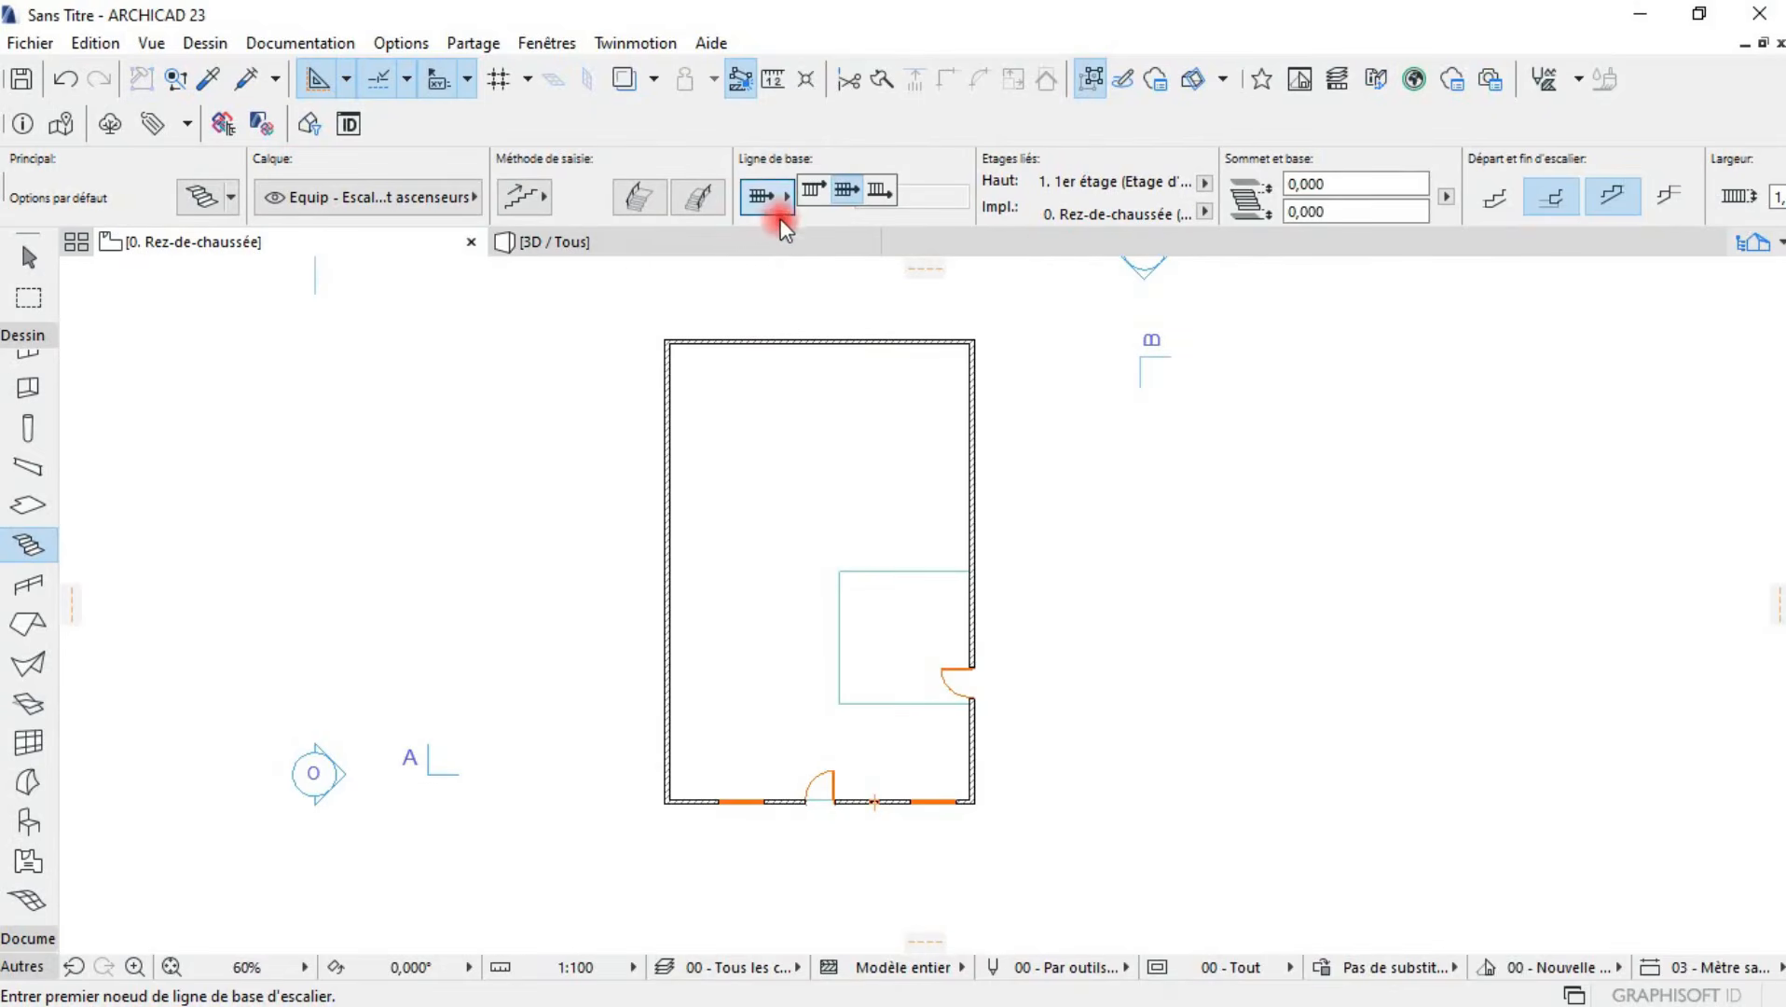
pyautogui.click(846, 199)
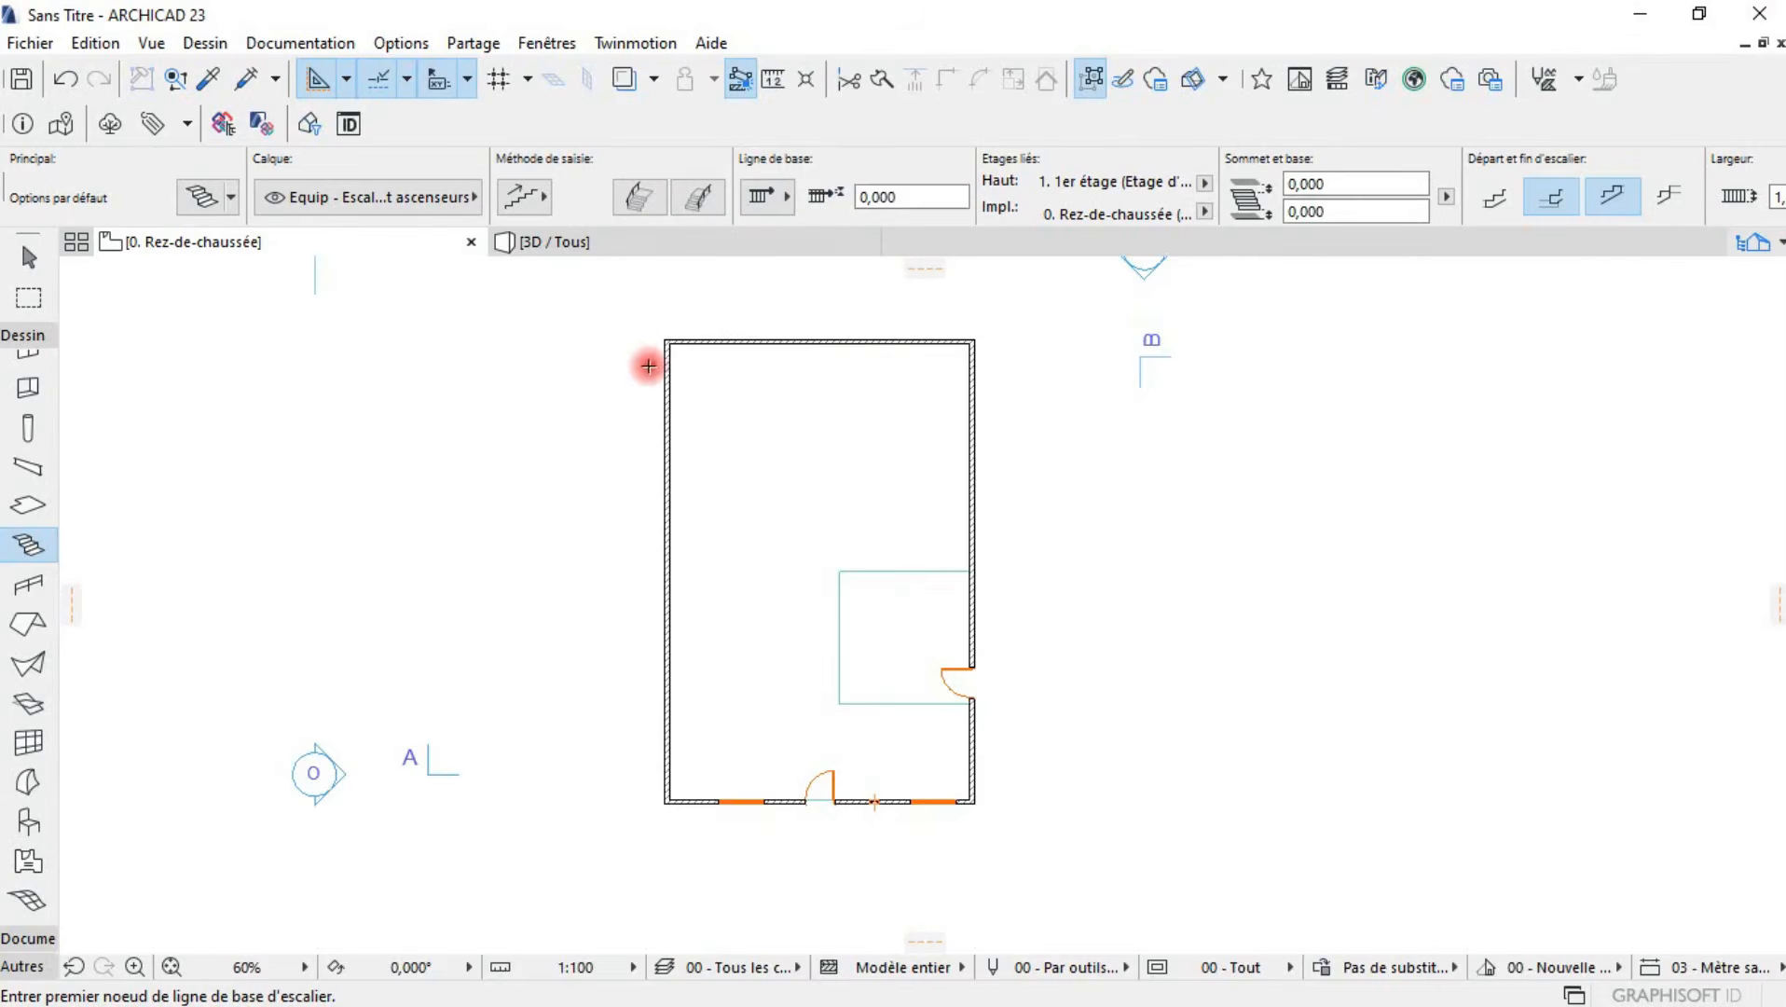
# - Draw the stair's first baseline segment along the left wall's inner face, ending at the building's upper-left inner corner
pyautogui.scroll(5, 653, 361)
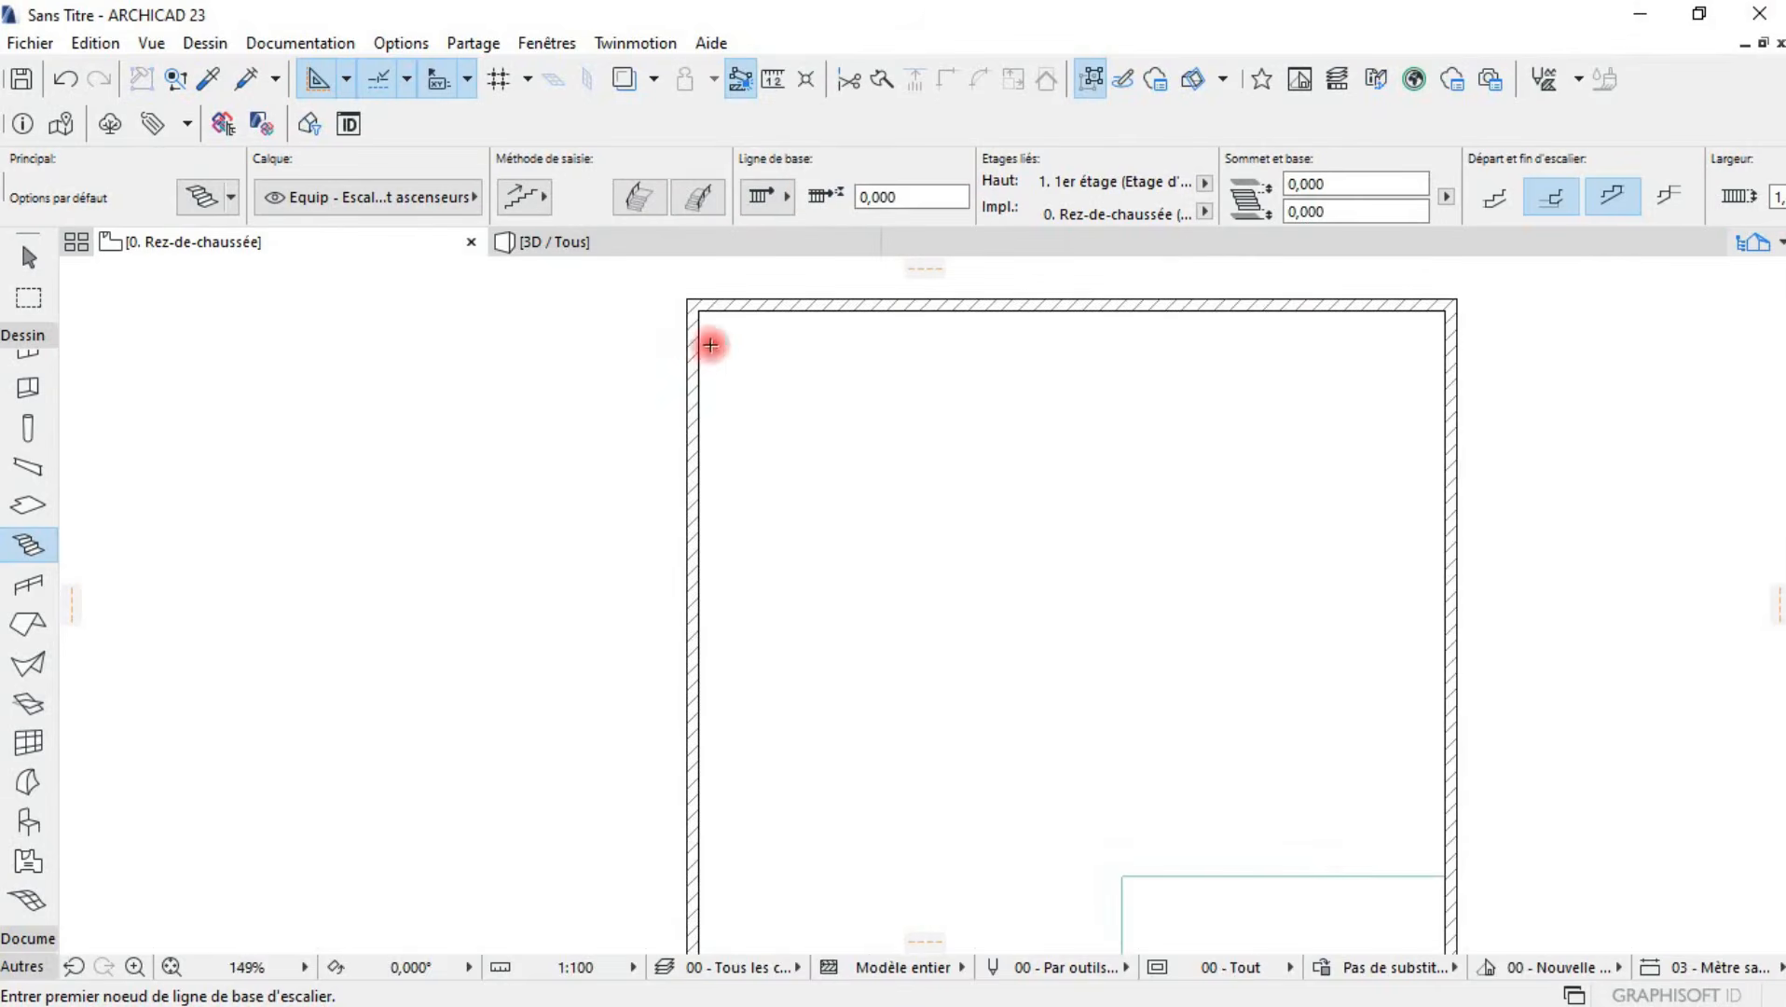
pyautogui.click(700, 613)
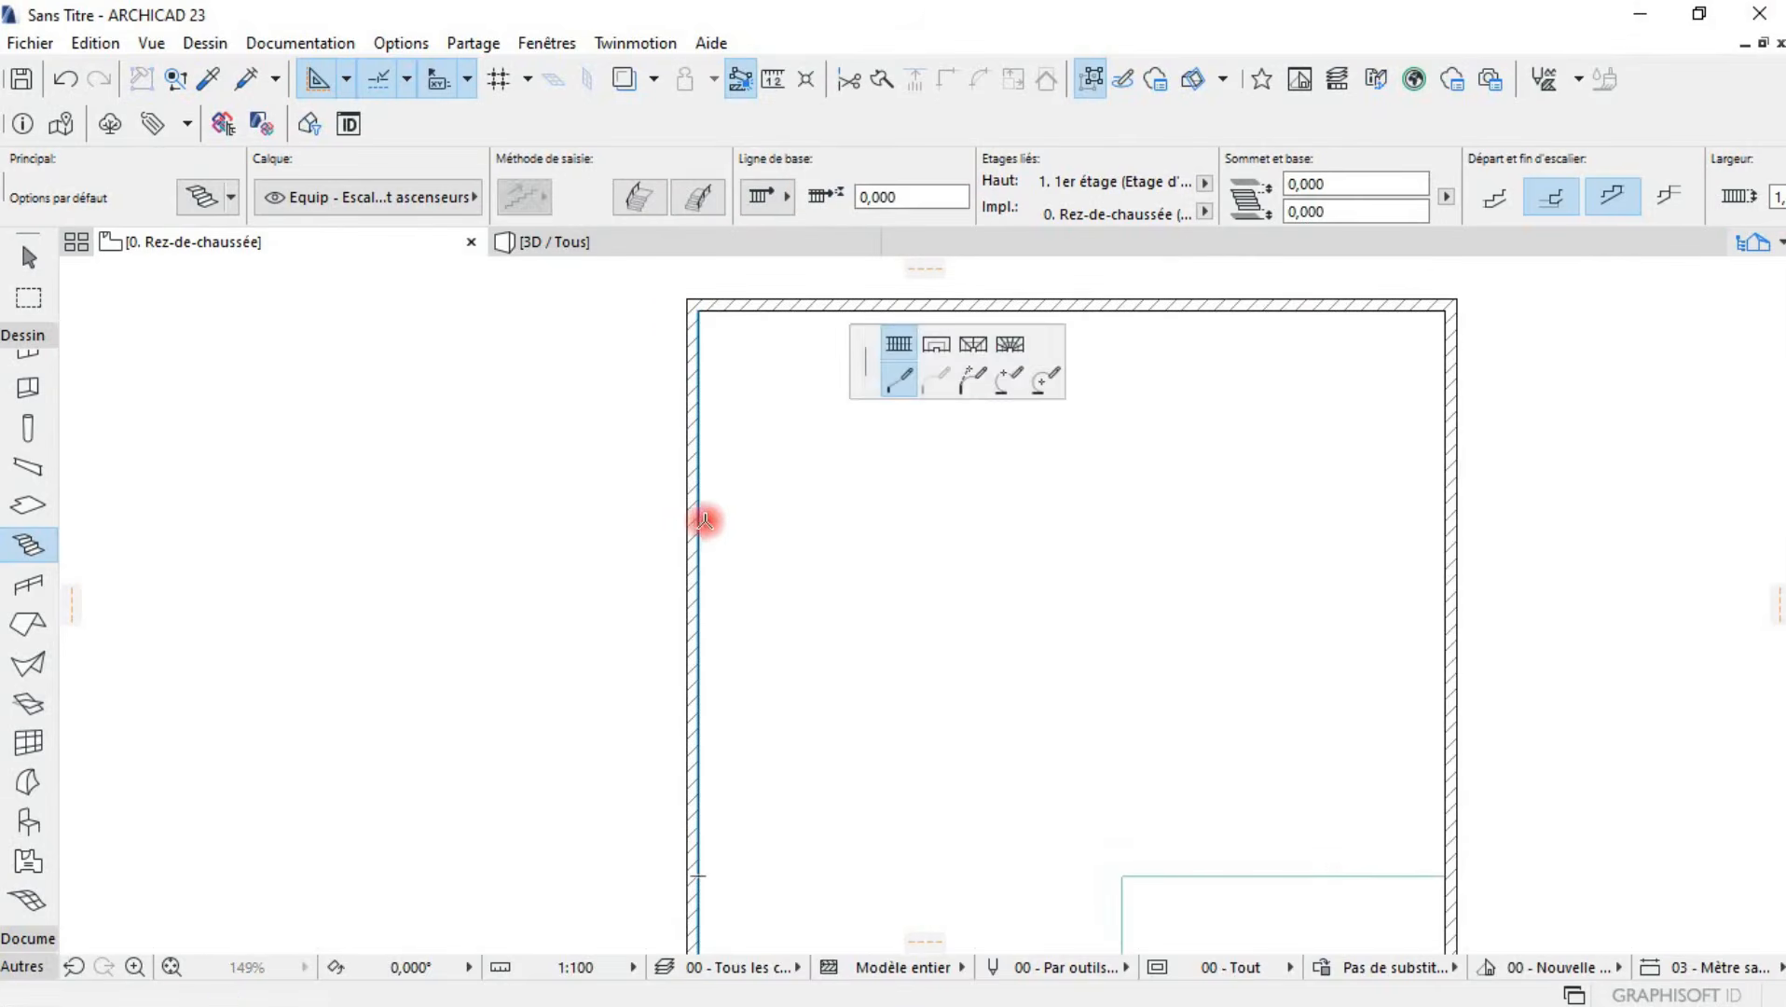
pyautogui.click(698, 311)
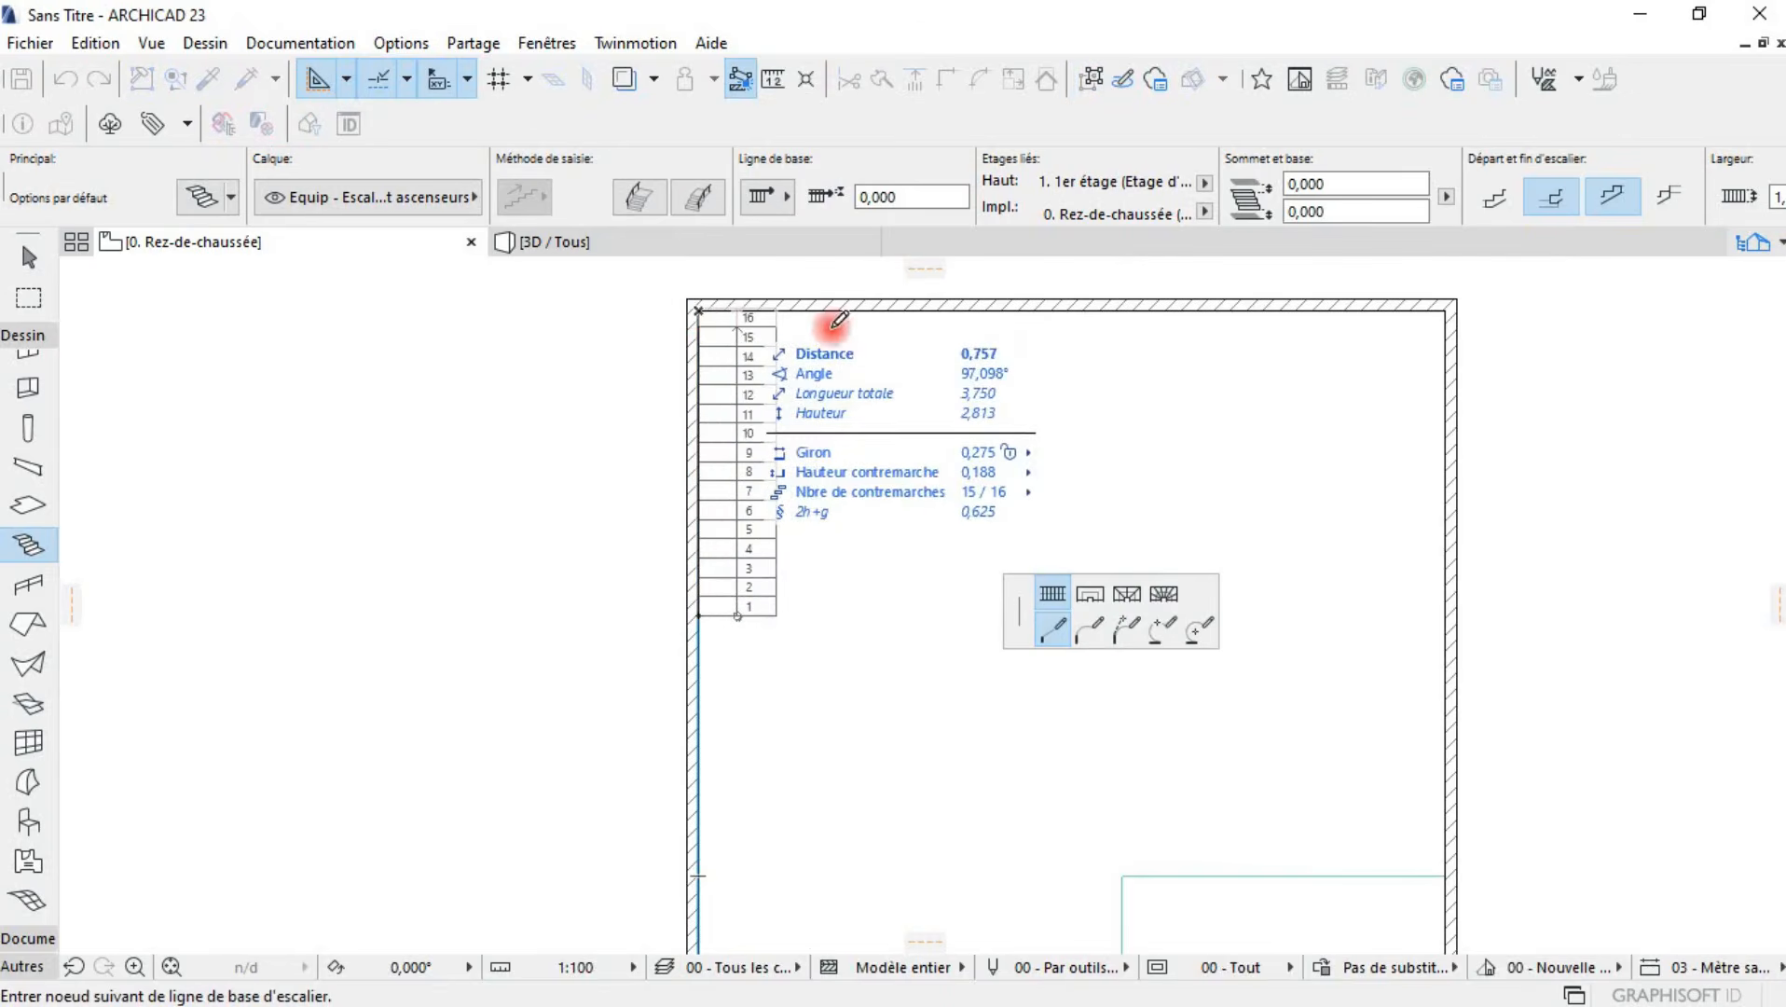
# - Finish the L-shaped staircase by running its second flight along the building's upper wall, and show it in 3D
pyautogui.doubleClick(1016, 303)
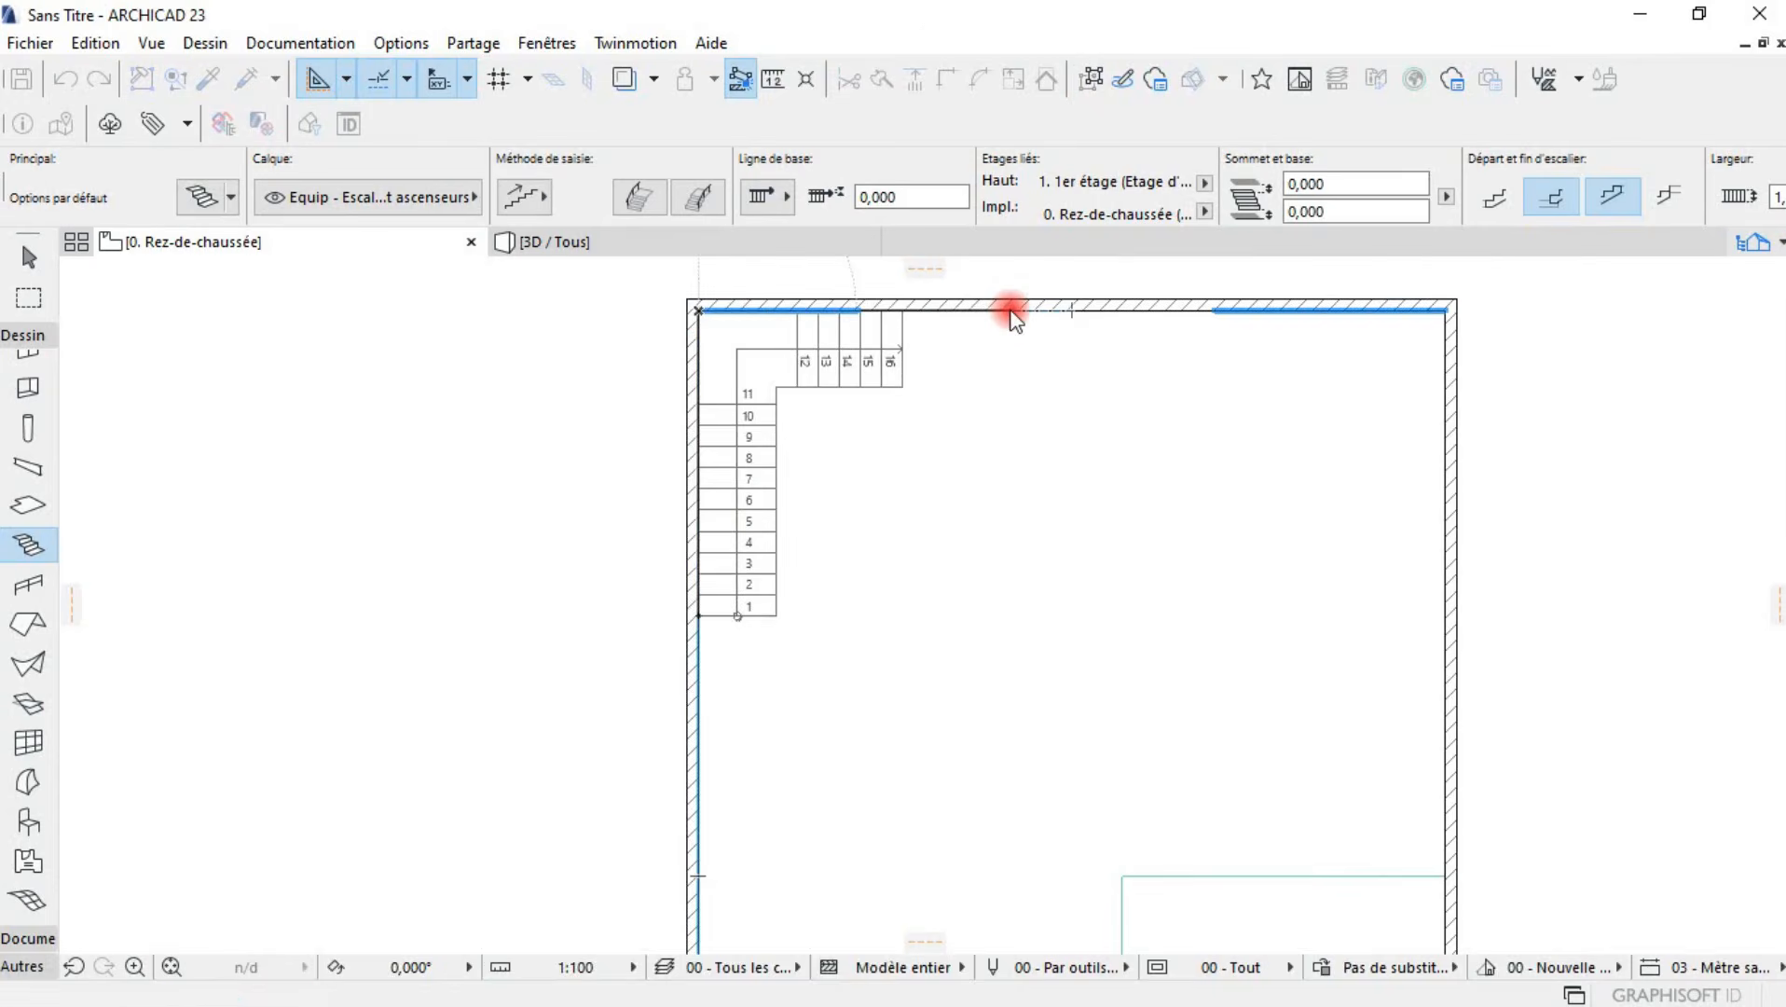
pyautogui.click(813, 245)
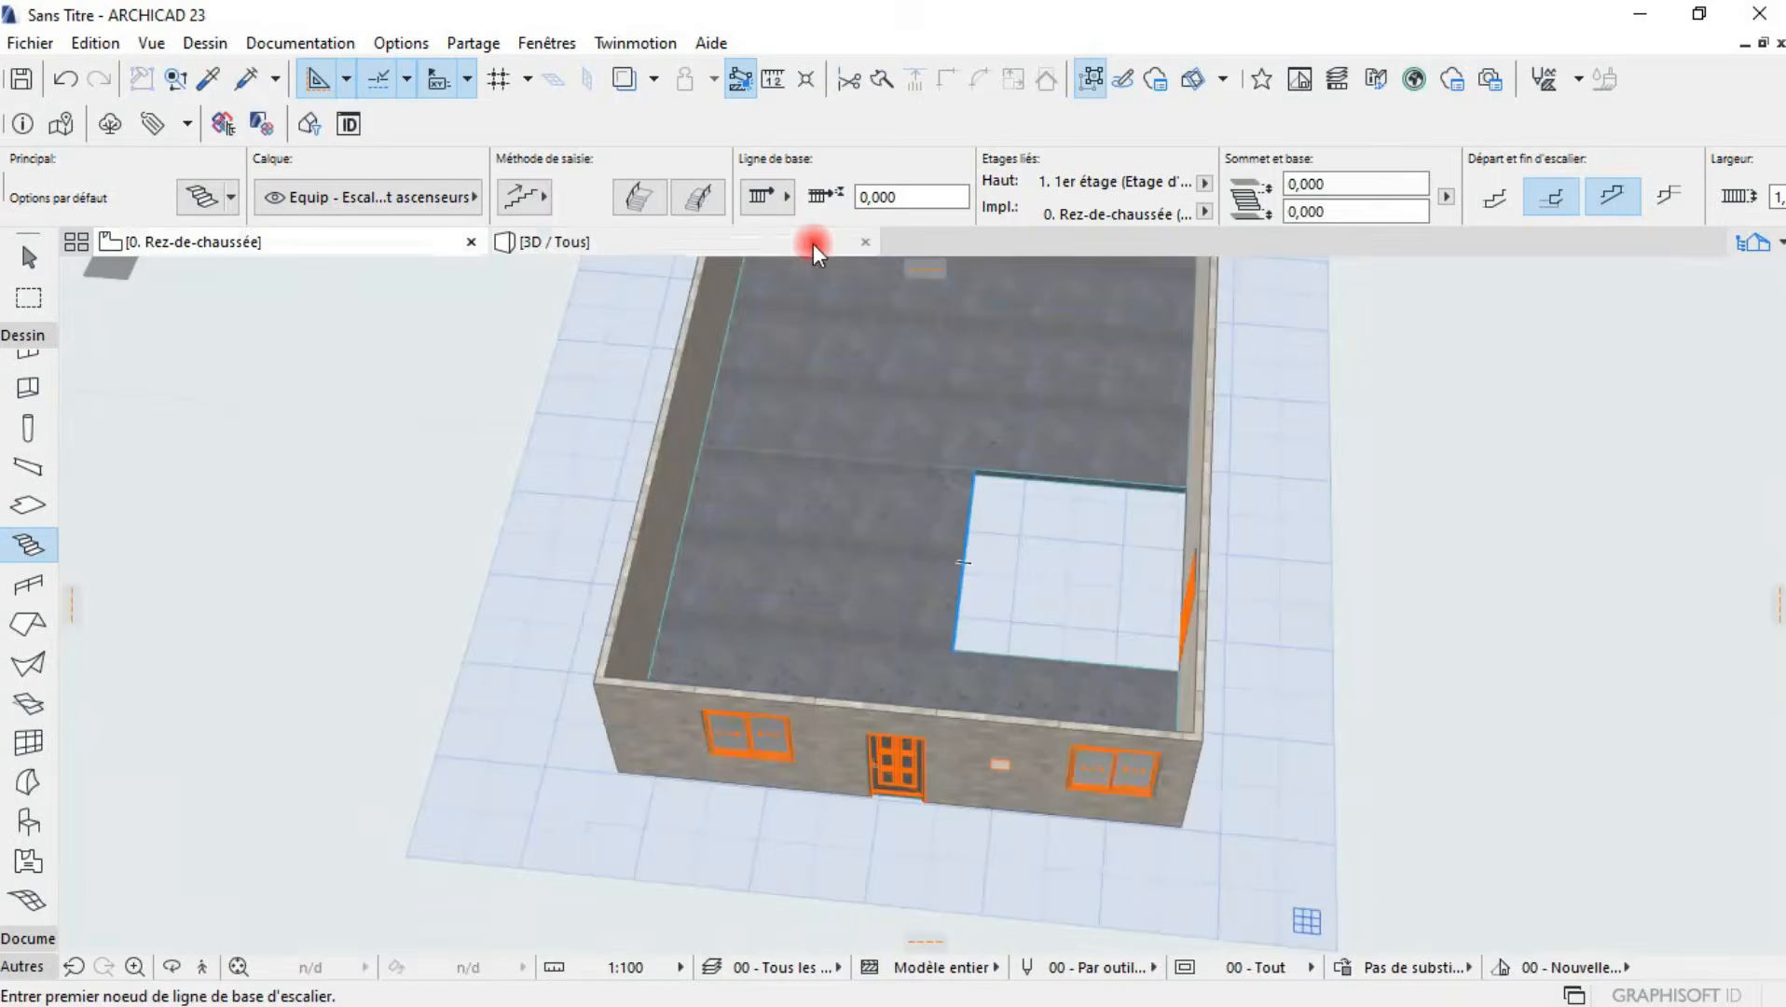
pyautogui.keyDown('shift'); pyautogui.moveTo(844, 359); pyautogui.dragTo(759, 499, button='middle'); pyautogui.keyUp('shift')
pyautogui.scroll(3, 818, 529)
# - Open the staircase in edit mode, examine its treads, landing and structure from several angles, and leave edit mode
pyautogui.keyDown('shift'); pyautogui.click(727, 443); pyautogui.keyUp('shift')
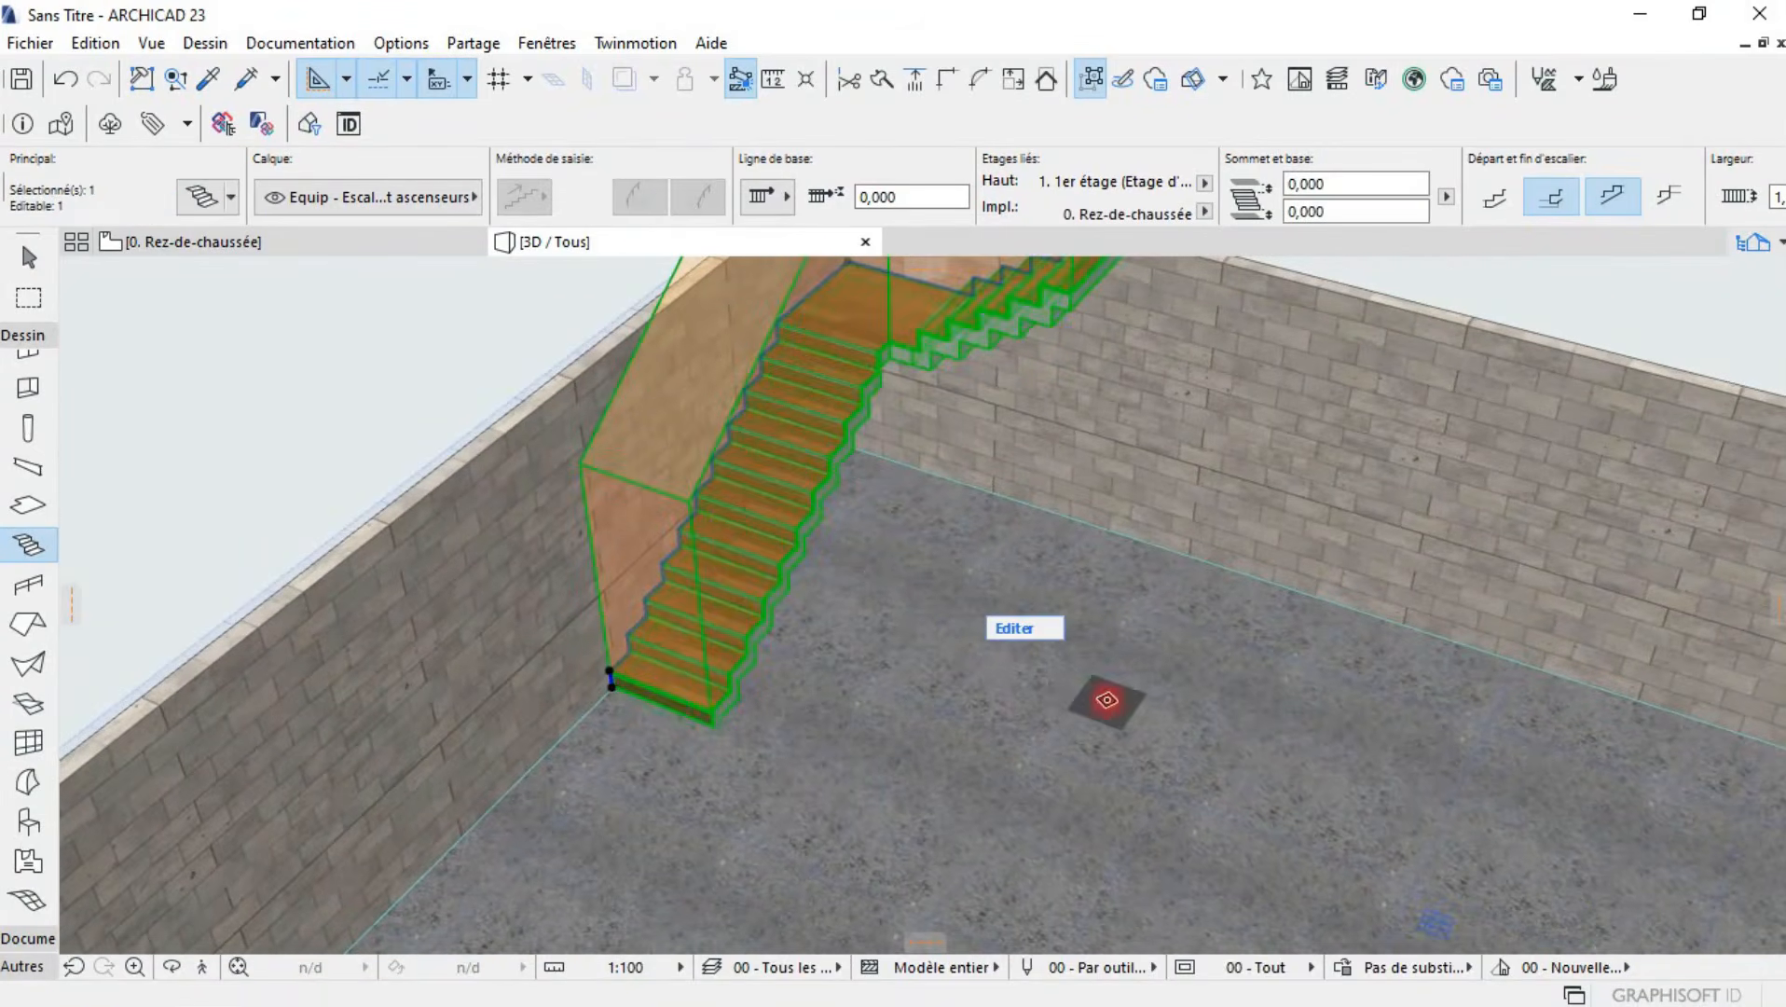
pyautogui.click(1010, 631)
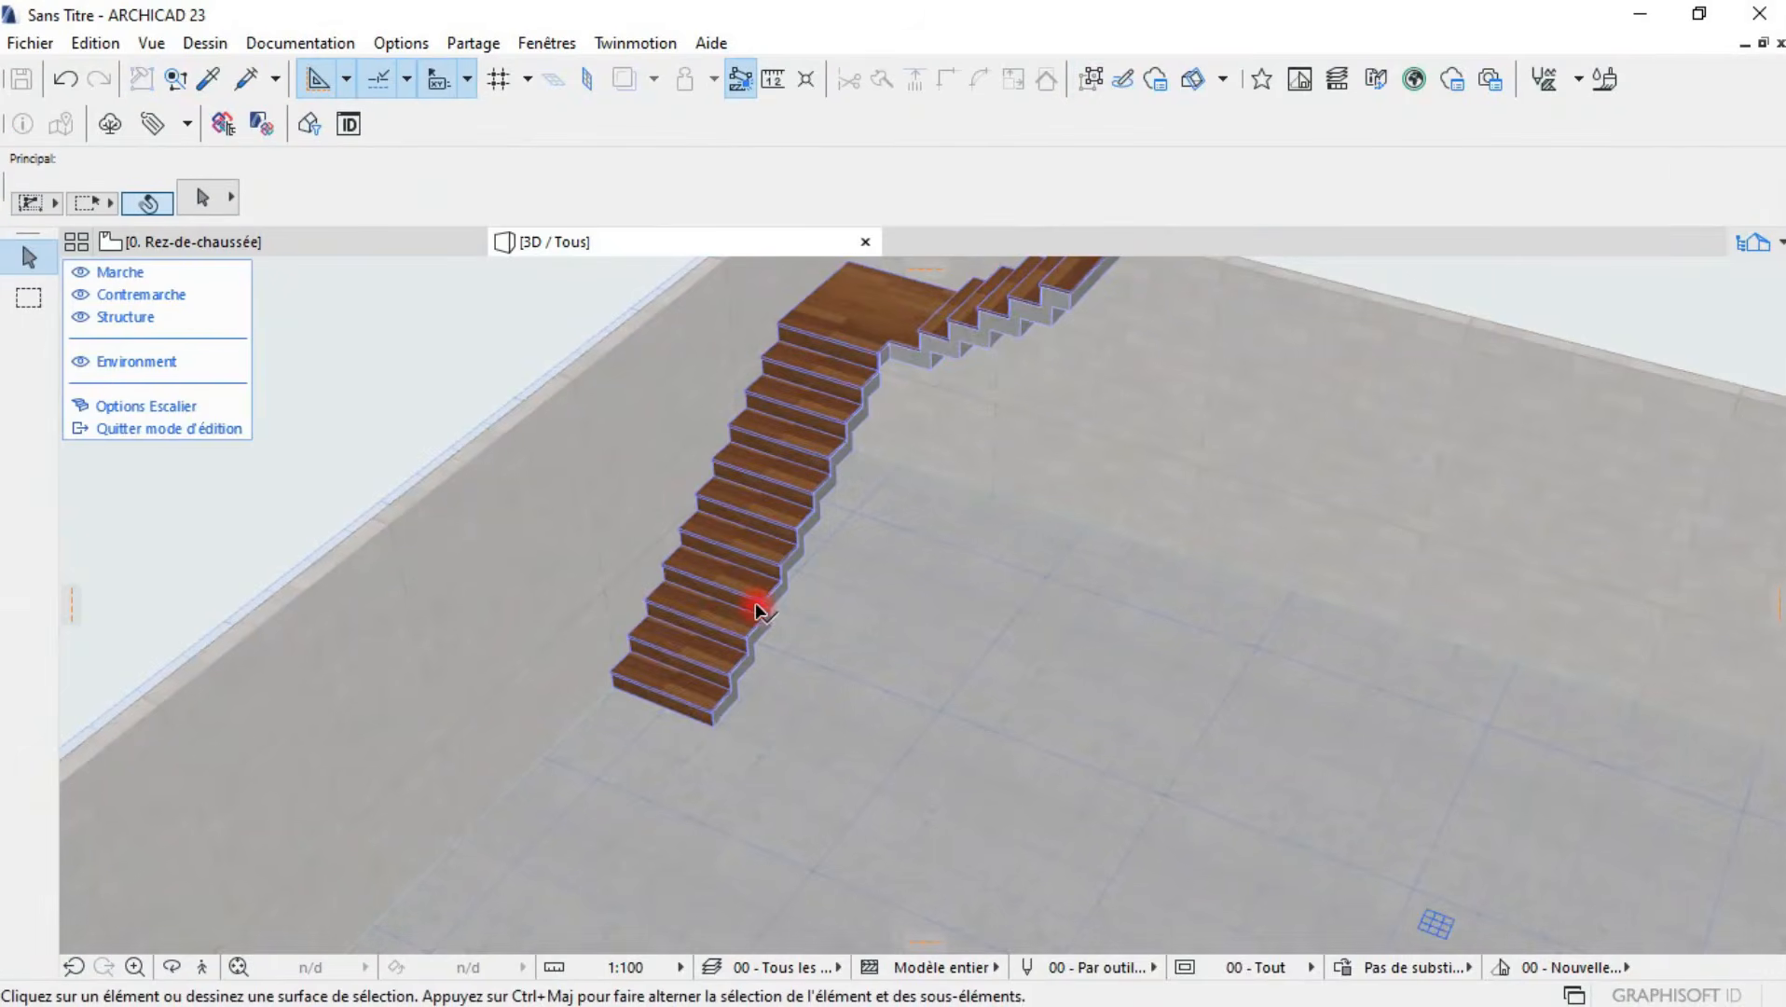
pyautogui.moveTo(755, 514); pyautogui.dragTo(928, 605, button='middle')
pyautogui.keyDown('shift'); pyautogui.moveTo(728, 657); pyautogui.dragTo(870, 586, button='middle'); pyautogui.keyUp('shift')
pyautogui.scroll(5, 1247, 601)
pyautogui.keyDown('shift'); pyautogui.moveTo(891, 706); pyautogui.dragTo(422, 645, button='middle'); pyautogui.keyUp('shift')
pyautogui.keyDown('shift'); pyautogui.moveTo(665, 664); pyautogui.dragTo(1475, 474, button='middle'); pyautogui.keyUp('shift')
pyautogui.keyDown('shift'); pyautogui.moveTo(1058, 581); pyautogui.dragTo(1741, 662, button='middle'); pyautogui.keyUp('shift')
pyautogui.scroll(10, 1248, 437)
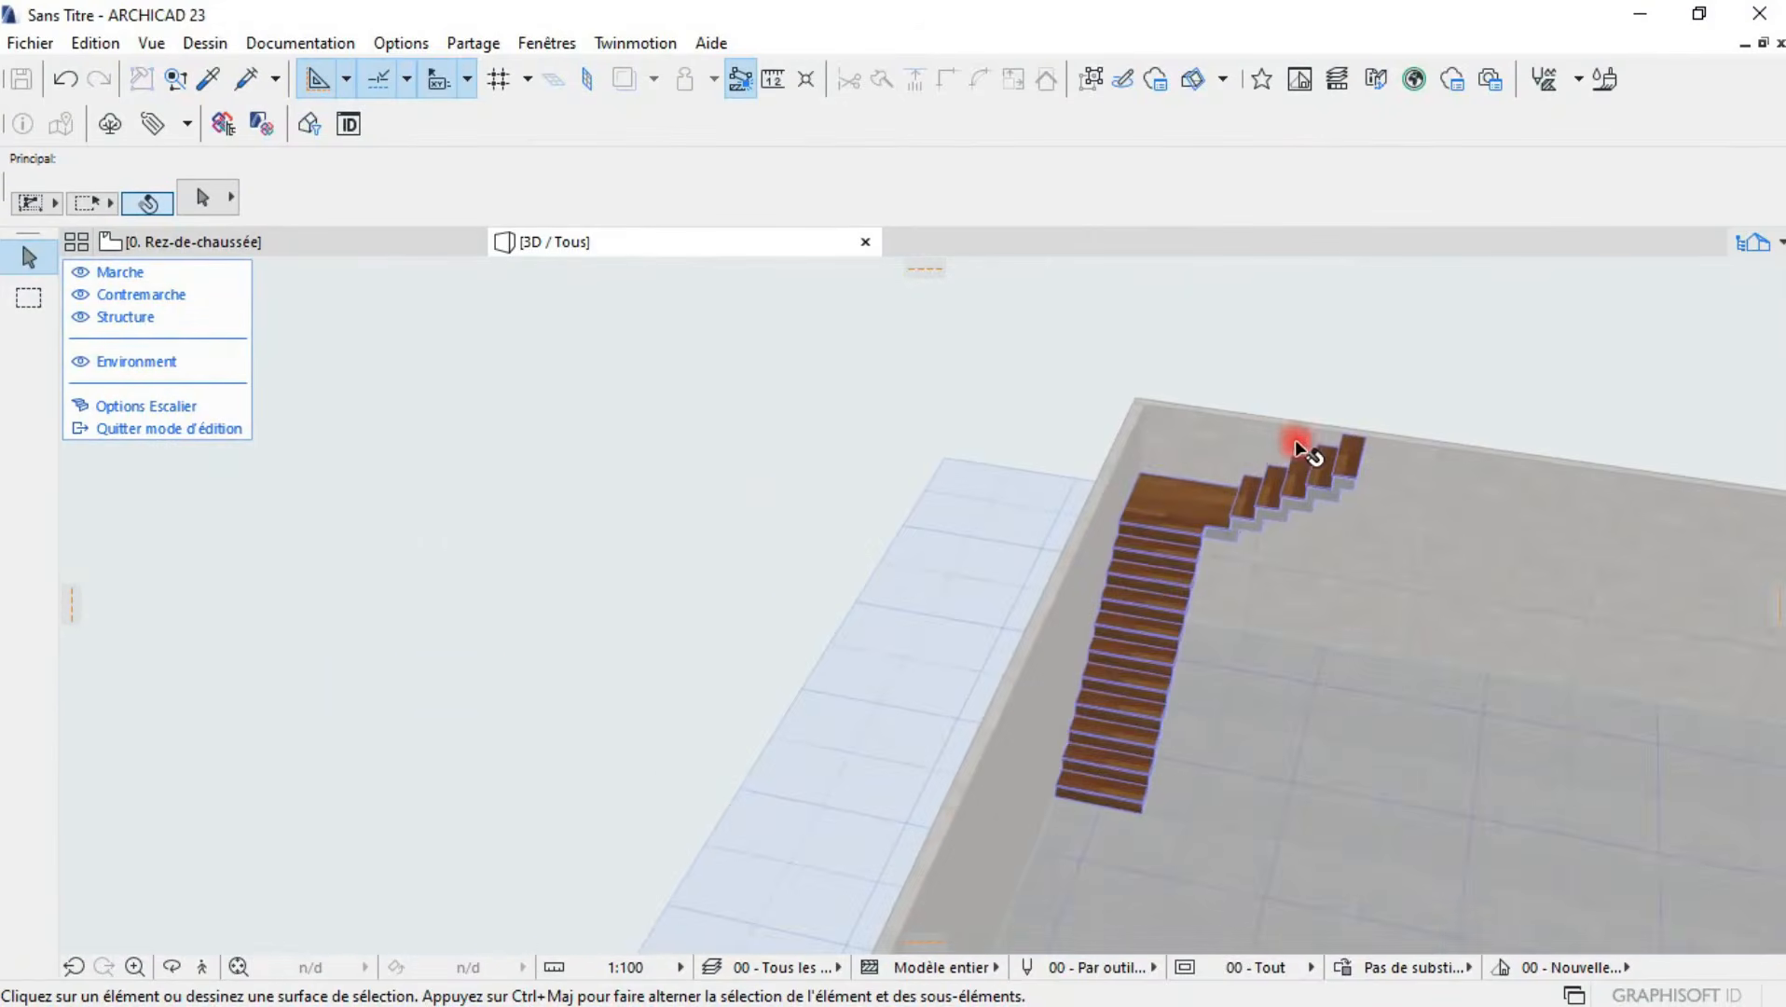
pyautogui.keyDown('shift'); pyautogui.moveTo(1410, 551); pyautogui.dragTo(1007, 490, button='middle'); pyautogui.keyUp('shift')
pyautogui.click(229, 425)
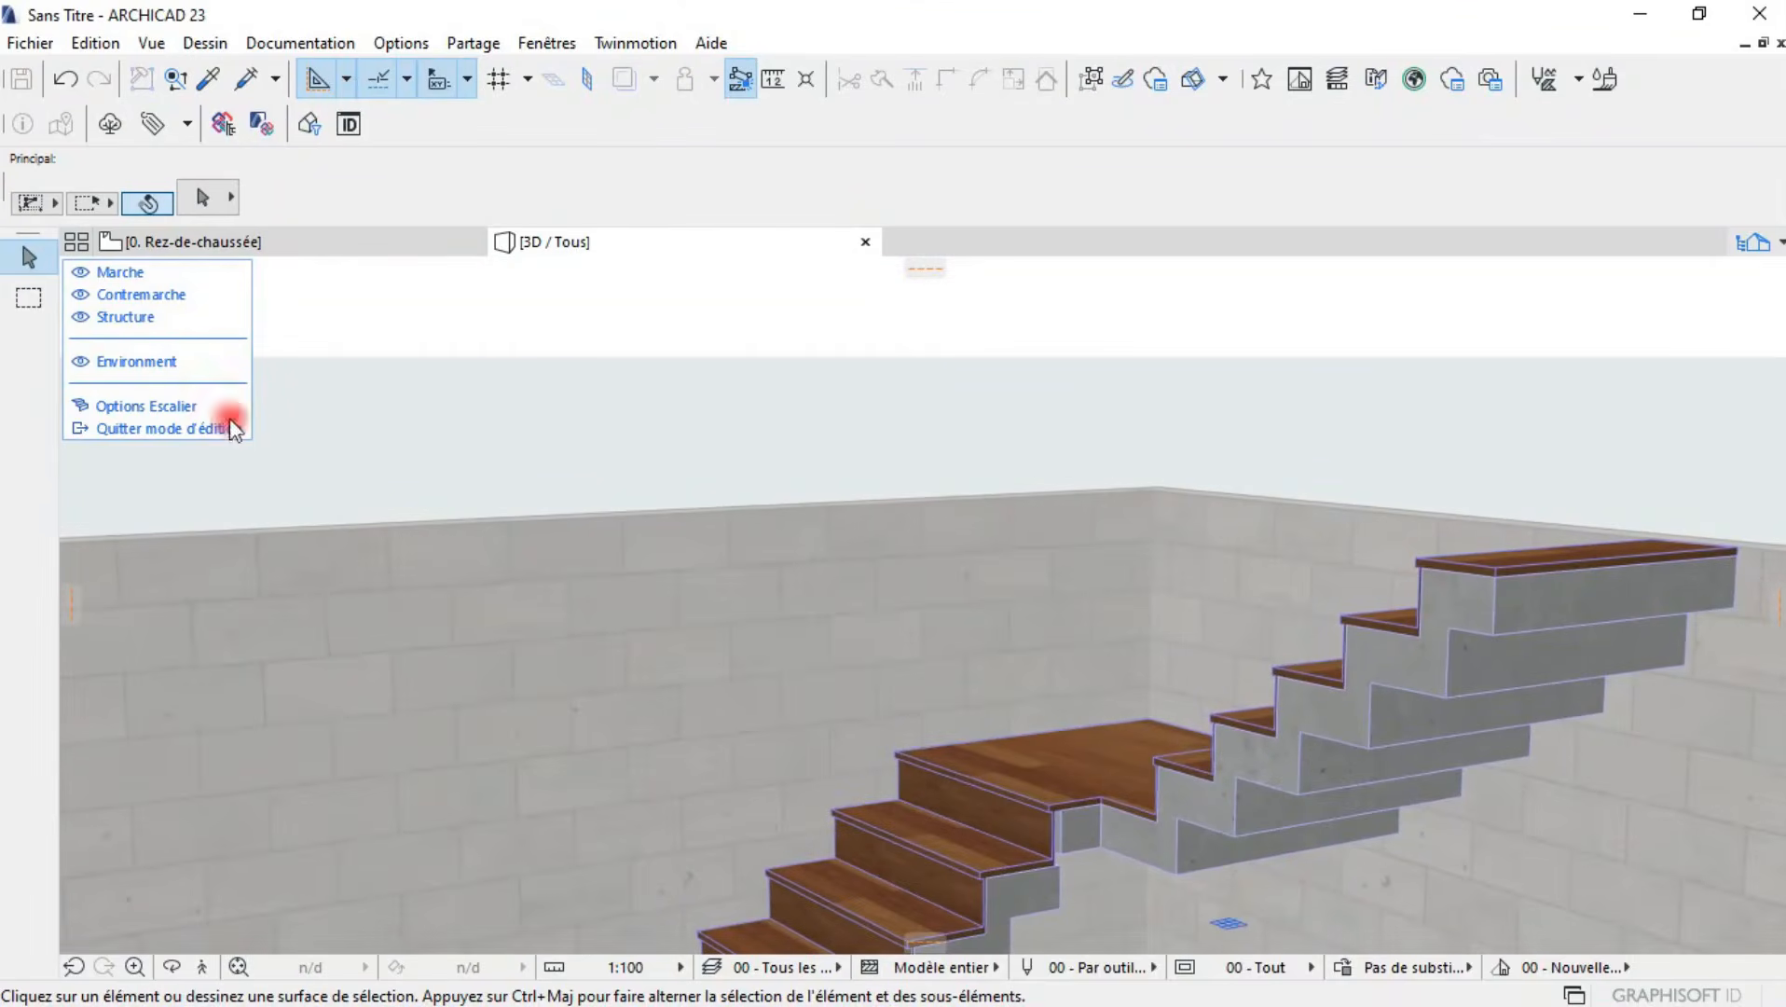
pyautogui.click(97, 428)
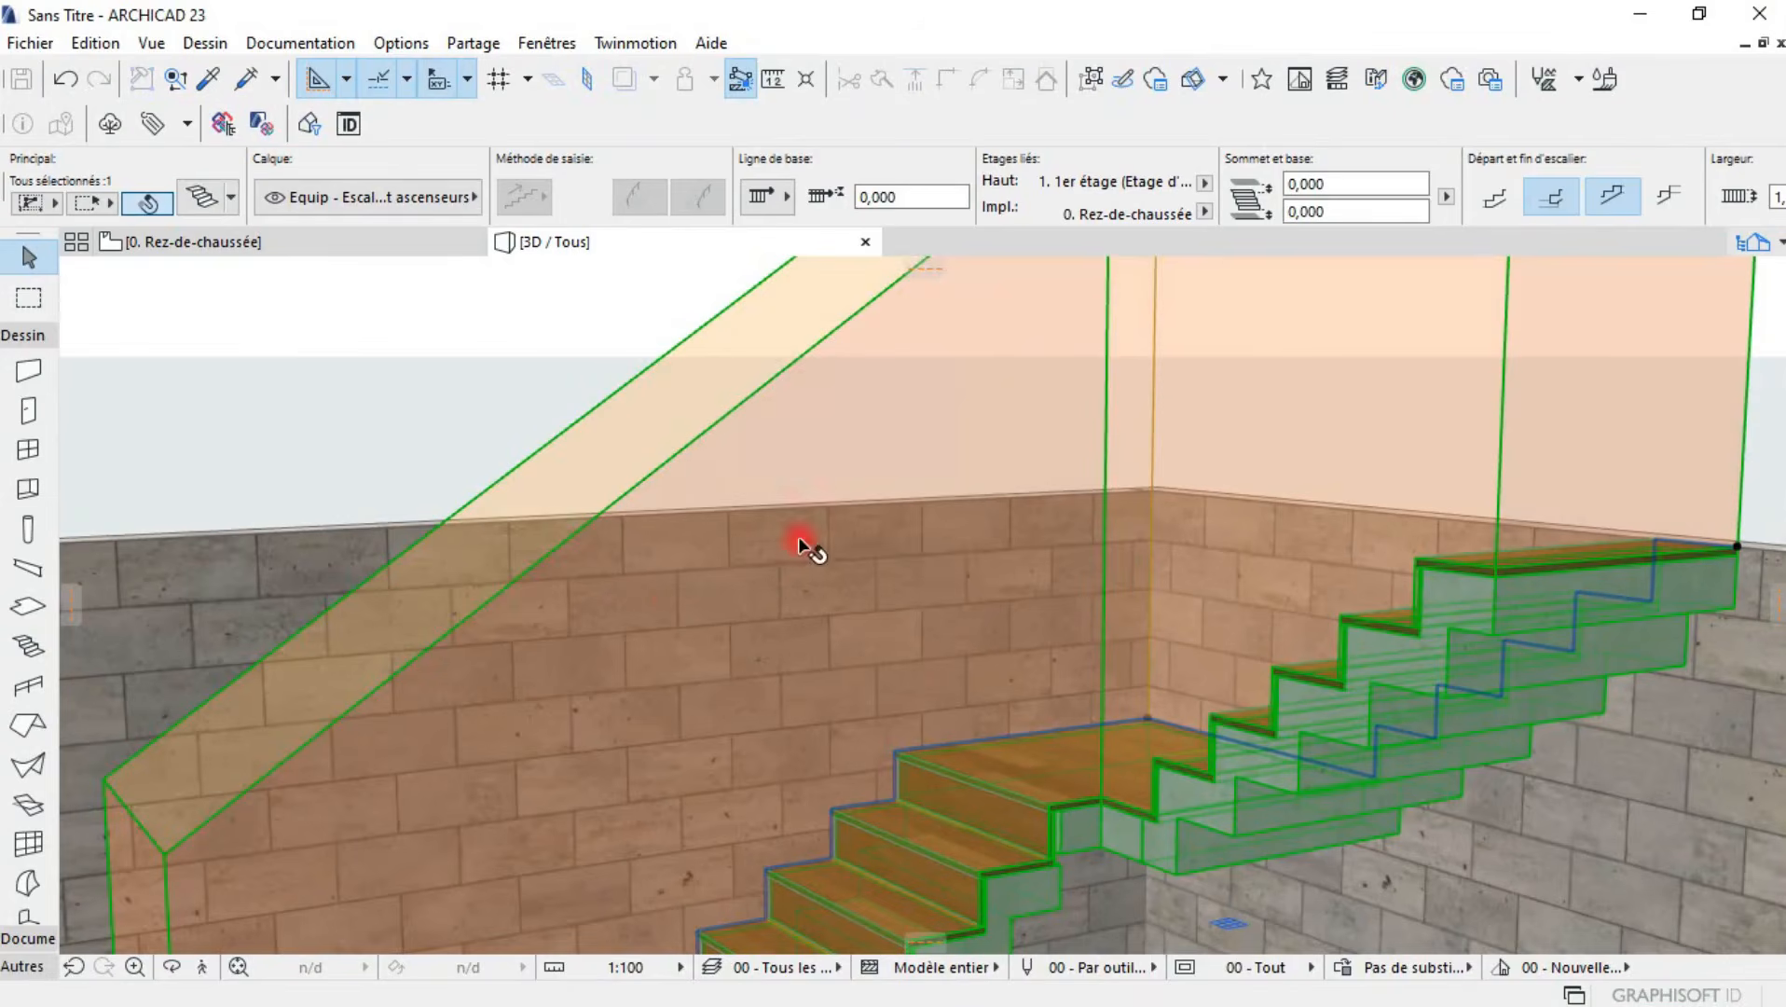
# - Examine how the staircase sits within the whole building in the 3D view
pyautogui.rightClick(692, 489)
pyautogui.click(481, 382)
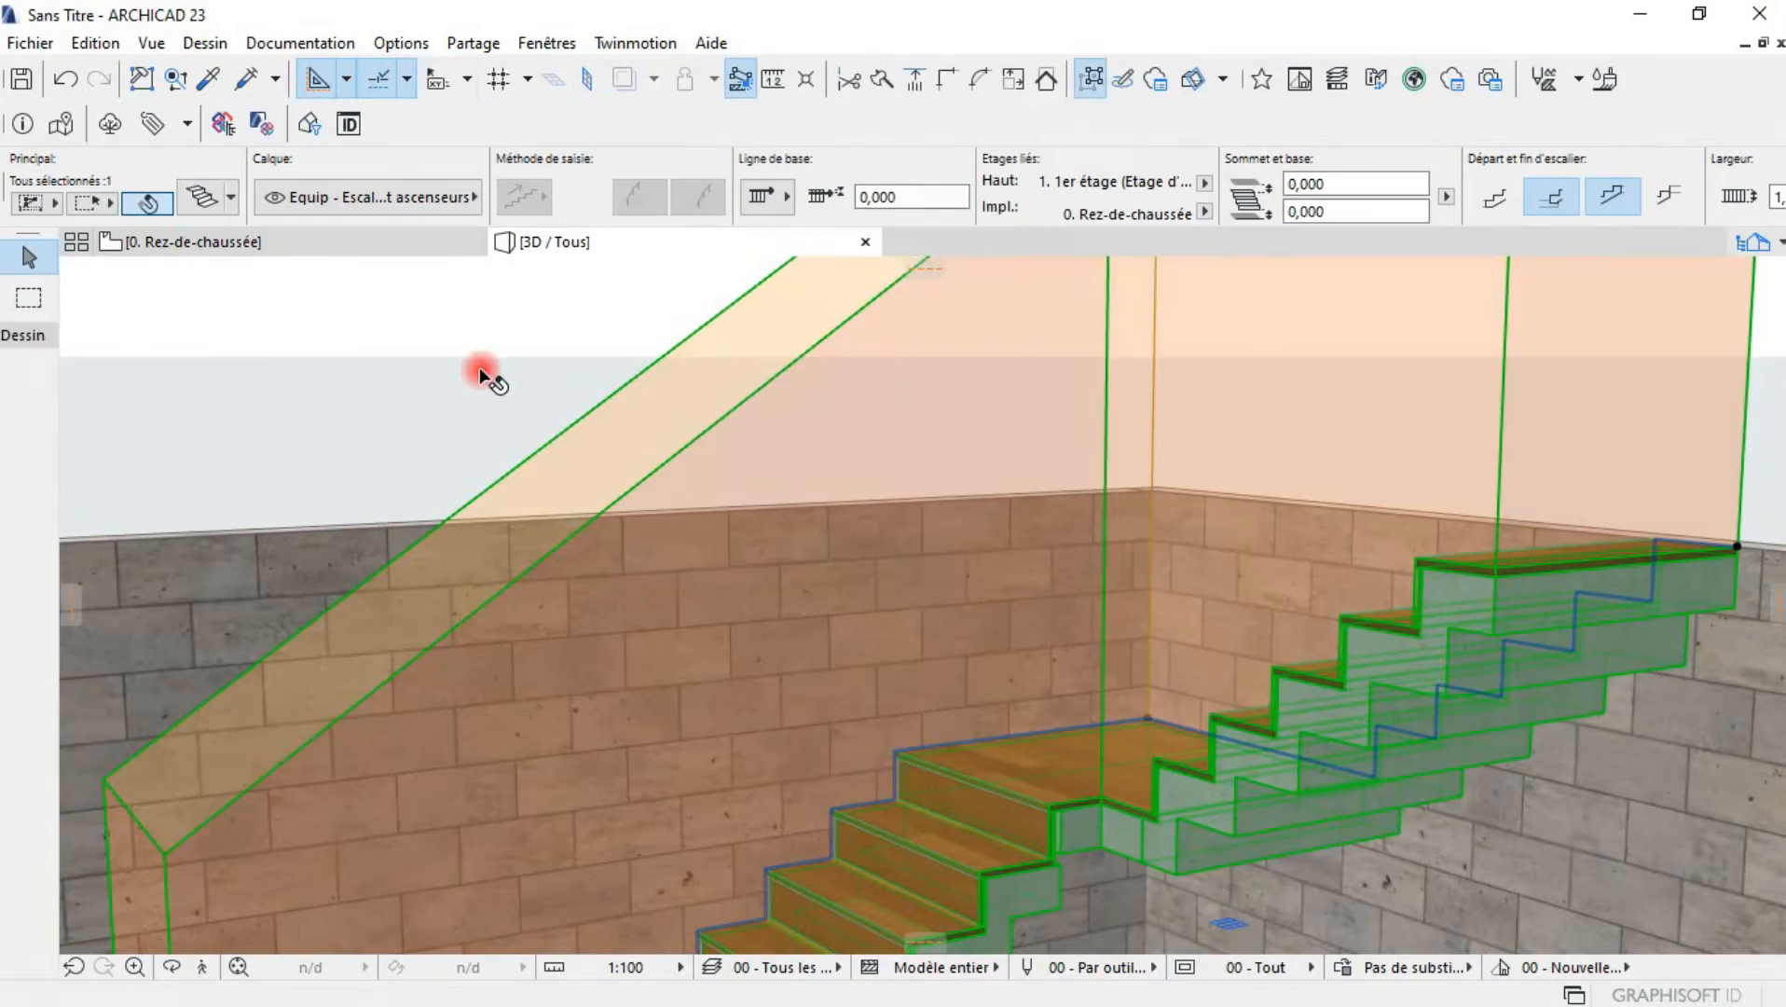
pyautogui.scroll(-5, 481, 383)
pyautogui.keyDown('shift'); pyautogui.moveTo(482, 384); pyautogui.dragTo(758, 428, button='middle'); pyautogui.keyUp('shift')
pyautogui.keyDown('shift'); pyautogui.moveTo(616, 595); pyautogui.dragTo(781, 618, button='middle'); pyautogui.keyUp('shift')
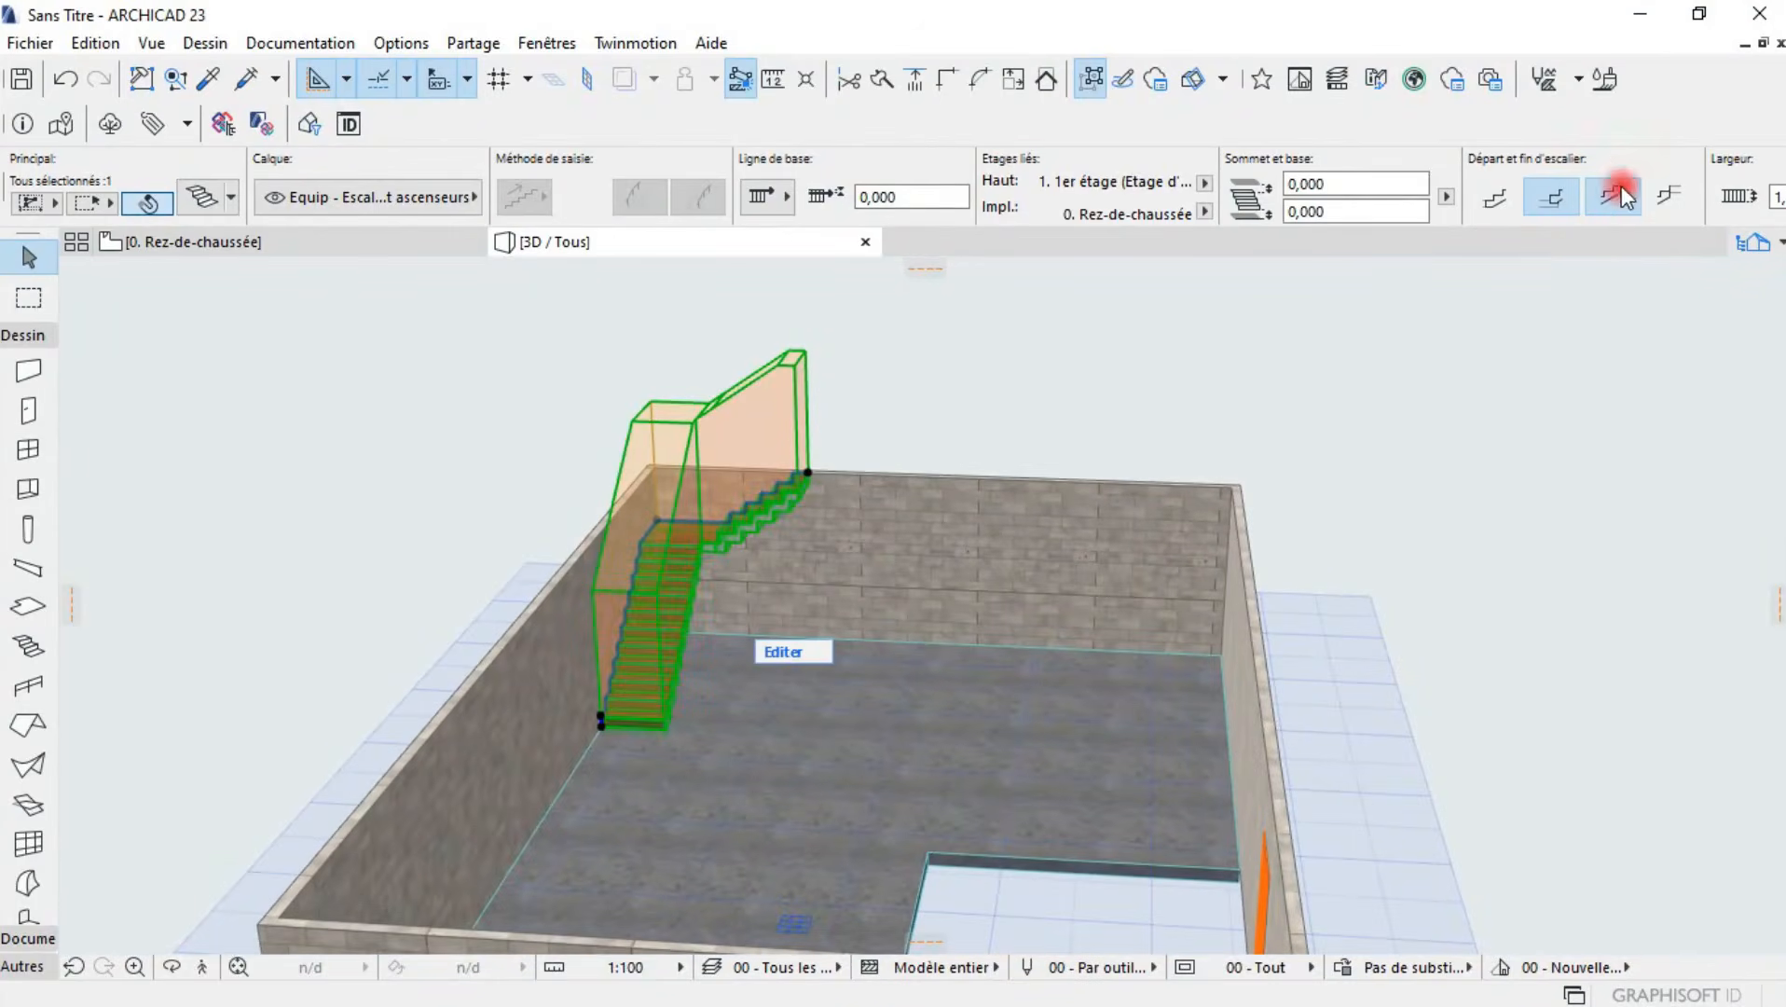
pyautogui.keyDown('shift'); pyautogui.moveTo(1172, 413); pyautogui.dragTo(429, 686, button='middle'); pyautogui.keyUp('shift')
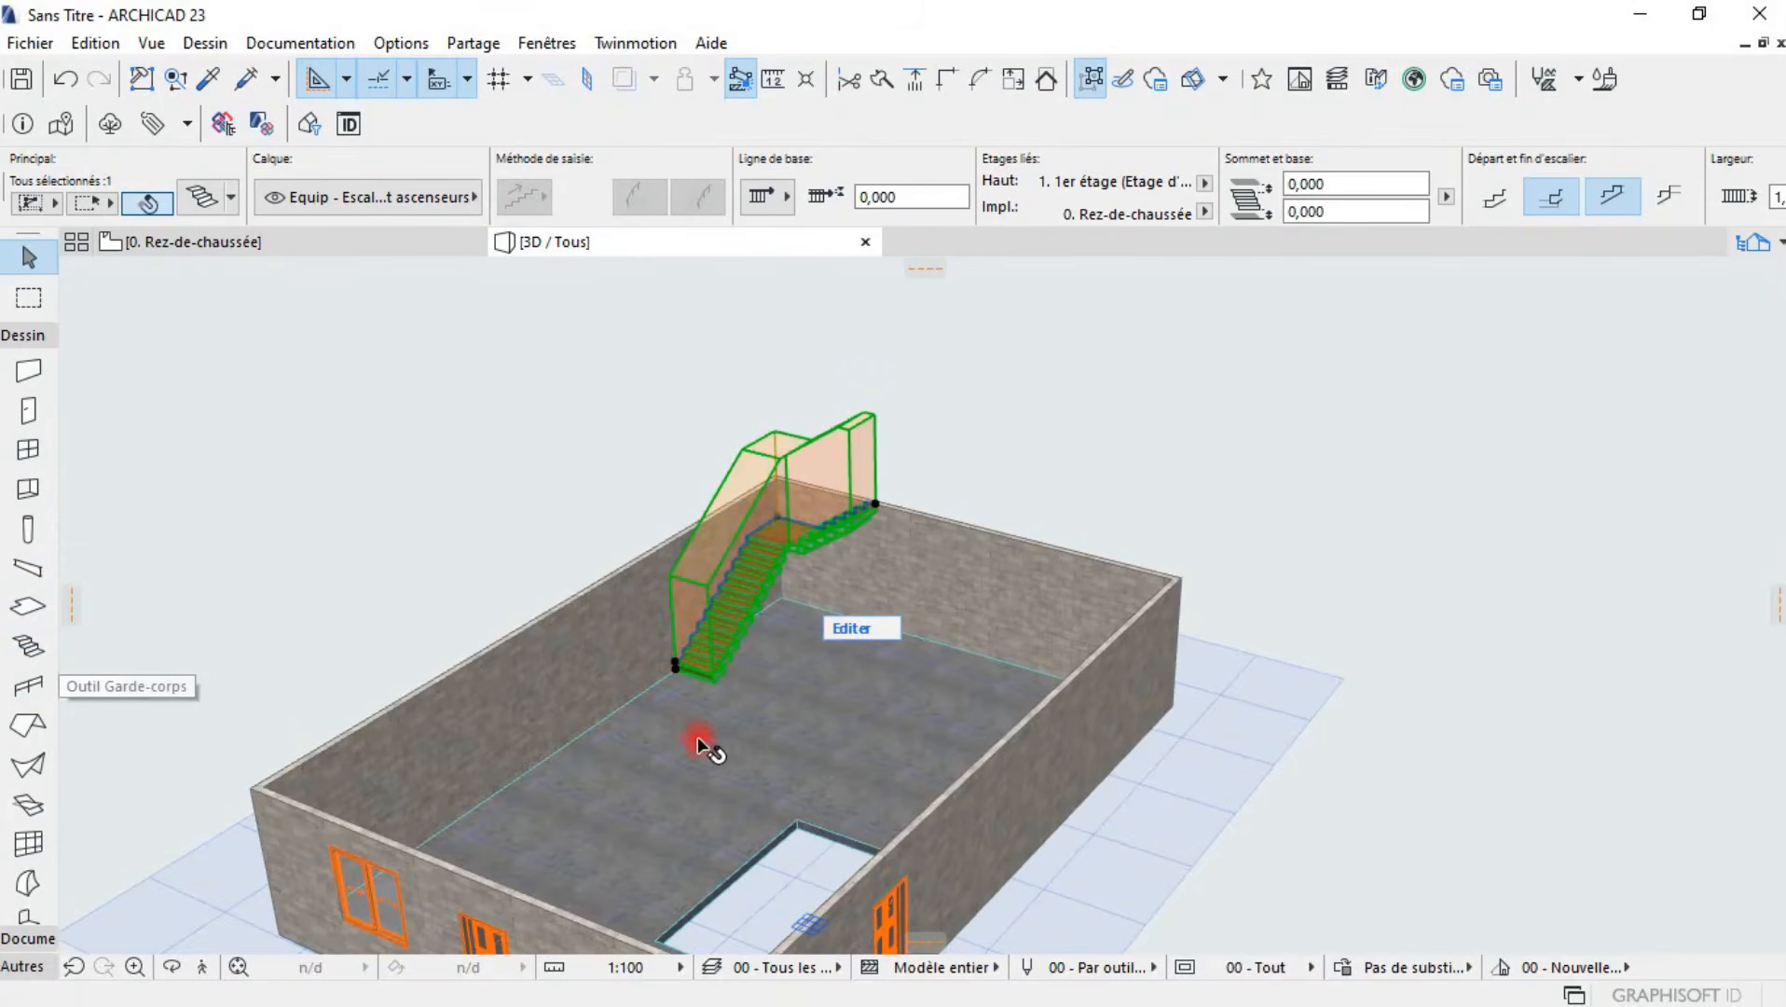
pyautogui.scroll(-3, 699, 746)
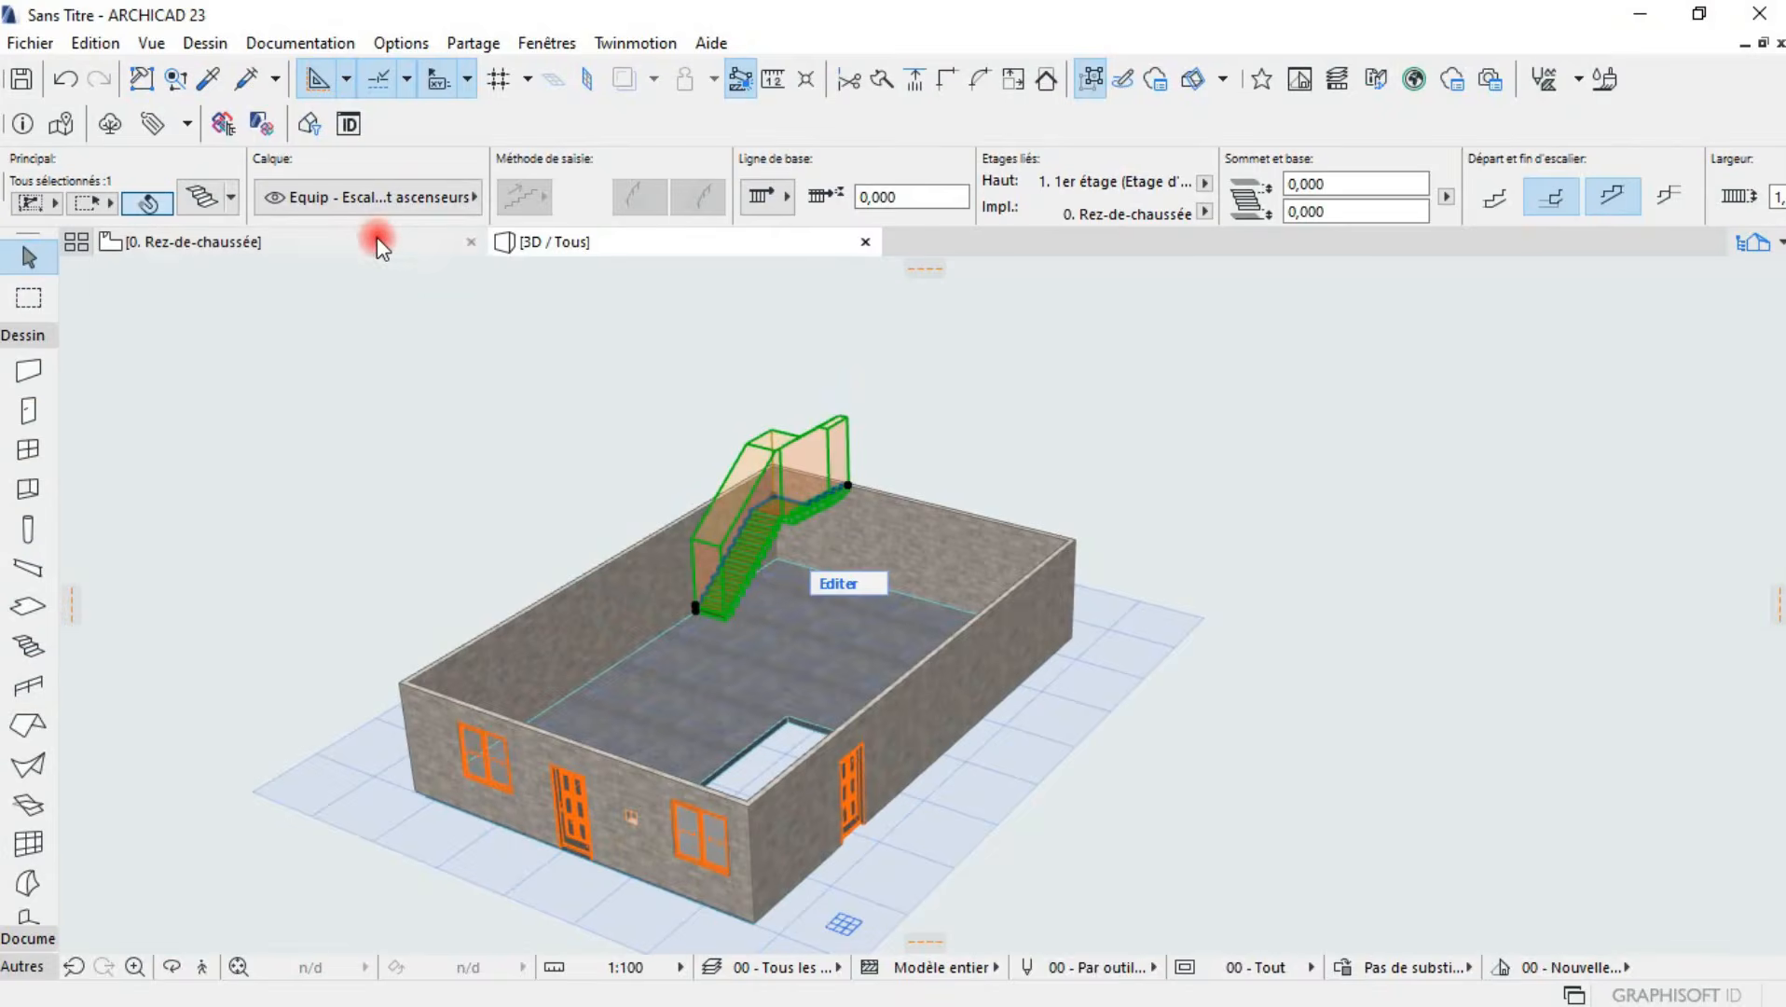
# - Return to the floor plan, deselect the staircase and open the 1. 1er étage storey
pyautogui.click(377, 237)
pyautogui.click(1226, 538)
pyautogui.scroll(-3, 1072, 387)
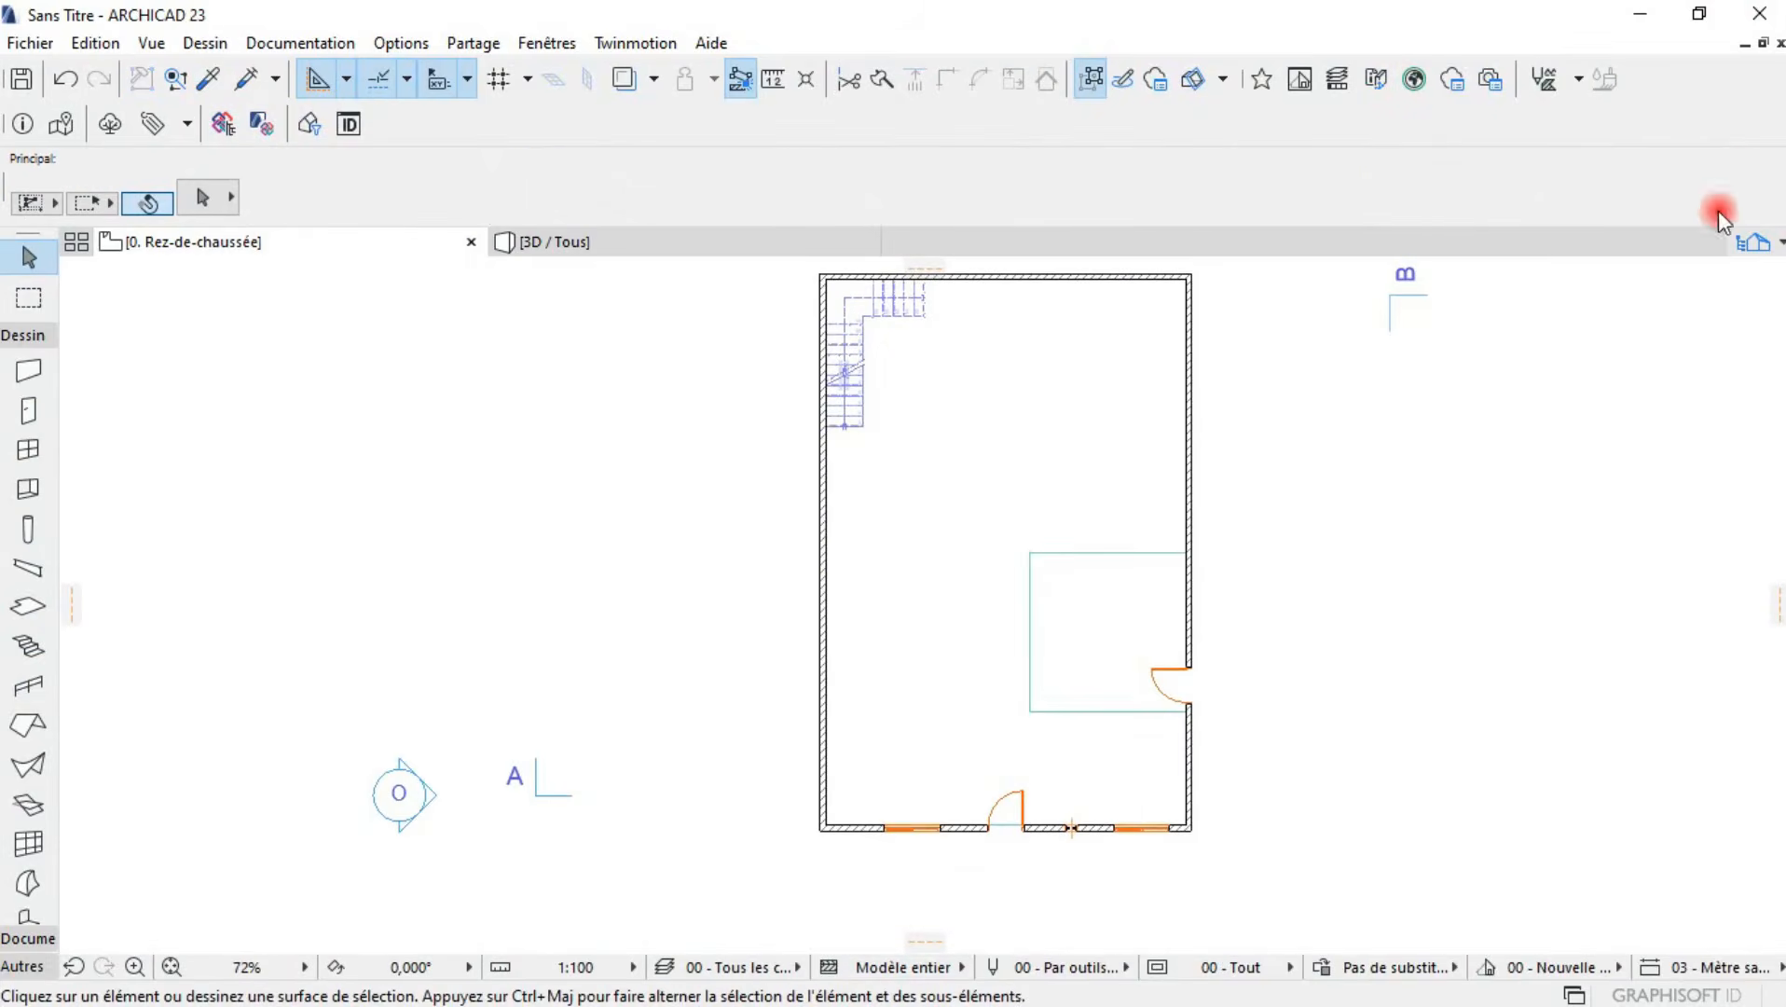
pyautogui.click(1762, 252)
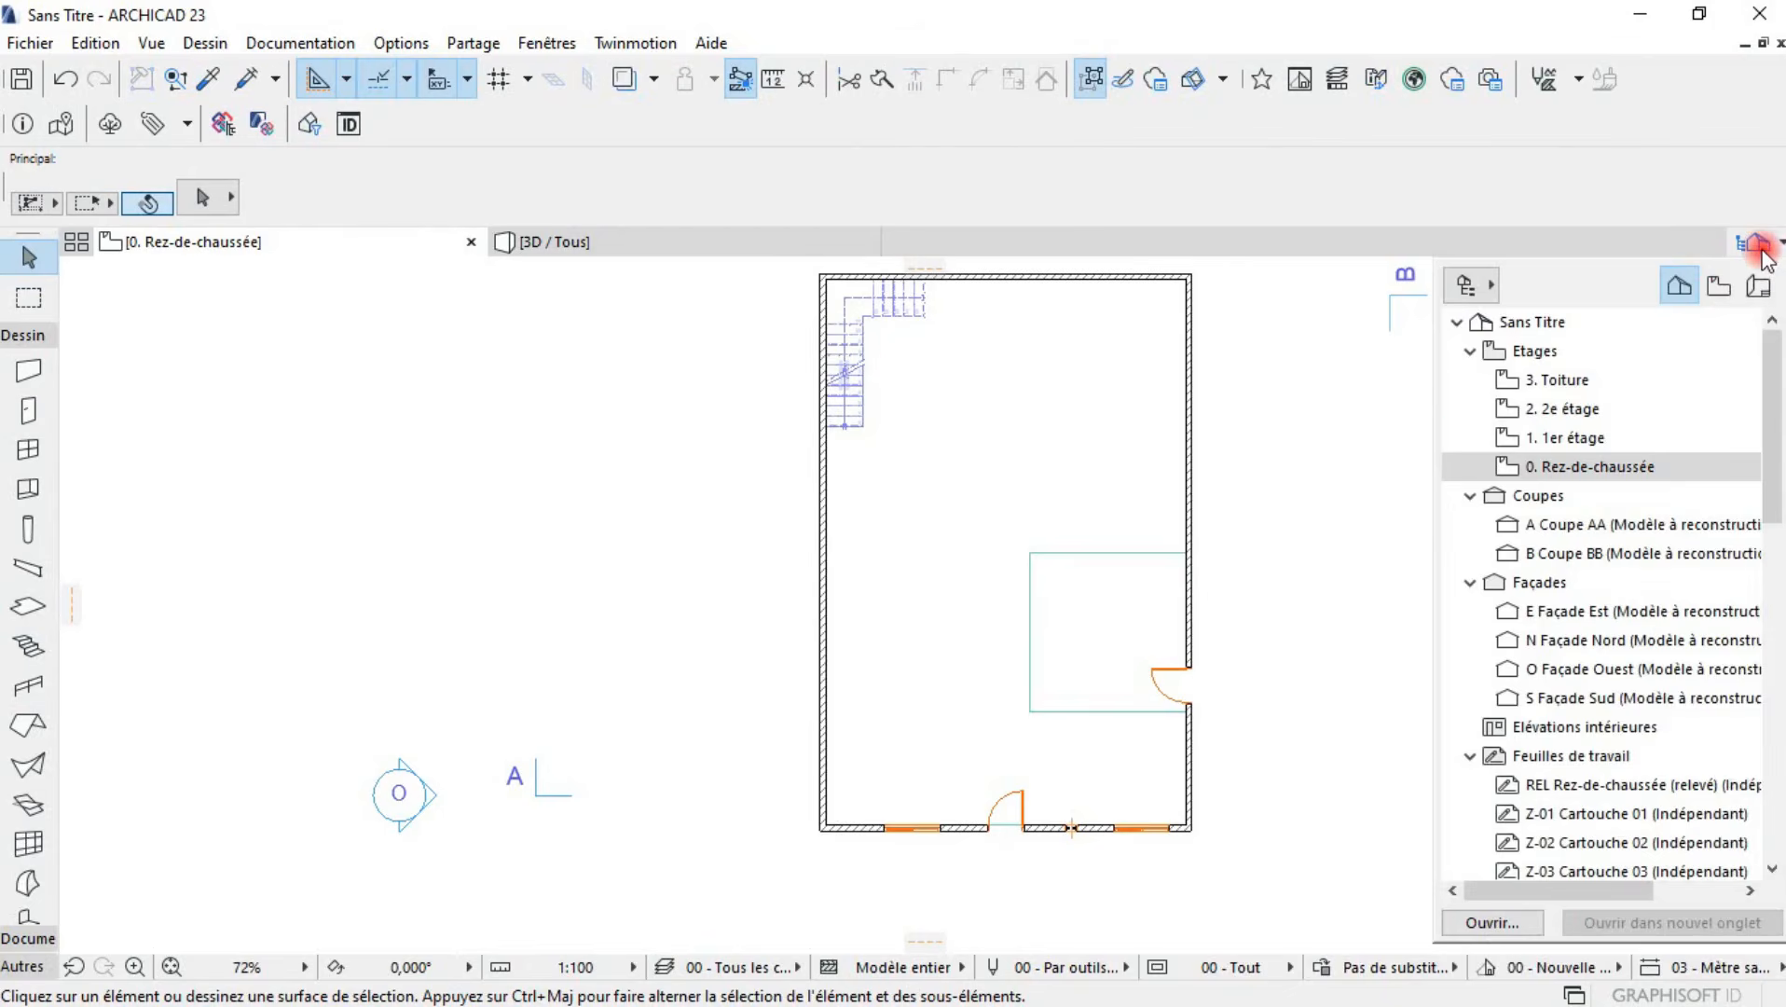
pyautogui.doubleClick(1620, 438)
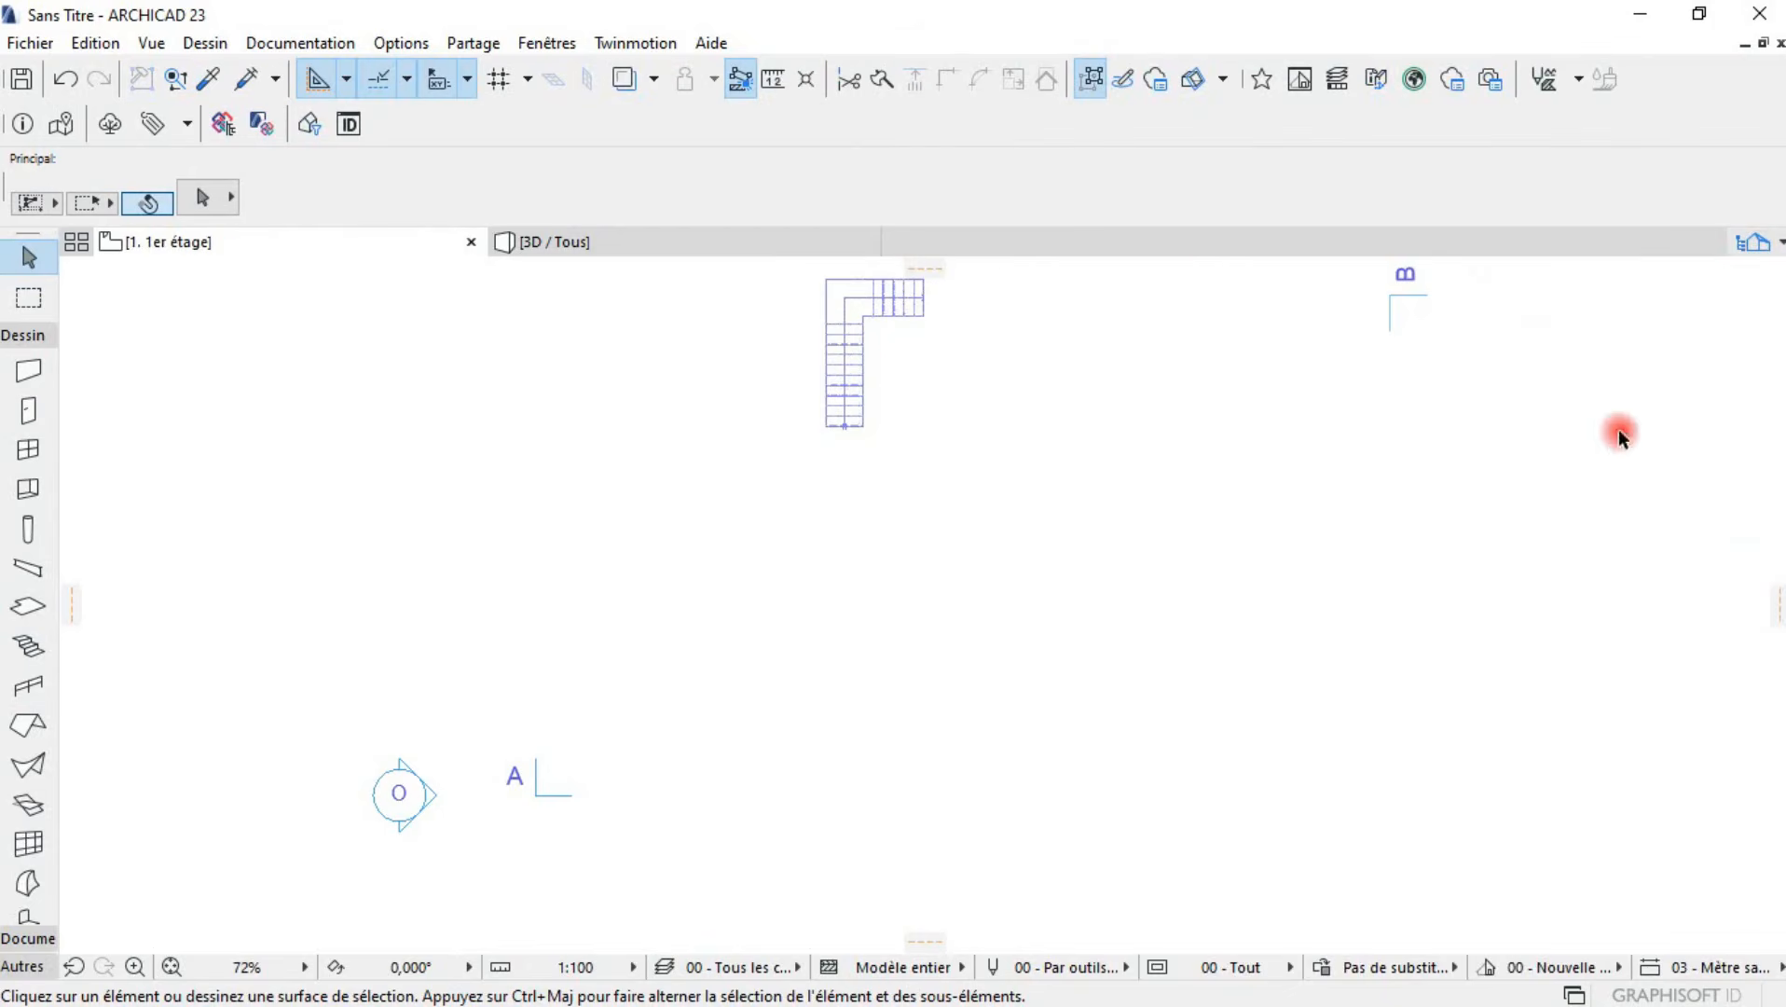
# - Set the 0. Rez-de-chaussée plan as the trace reference beneath the 1er étage plan
pyautogui.click(654, 79)
pyautogui.moveTo(716, 135)
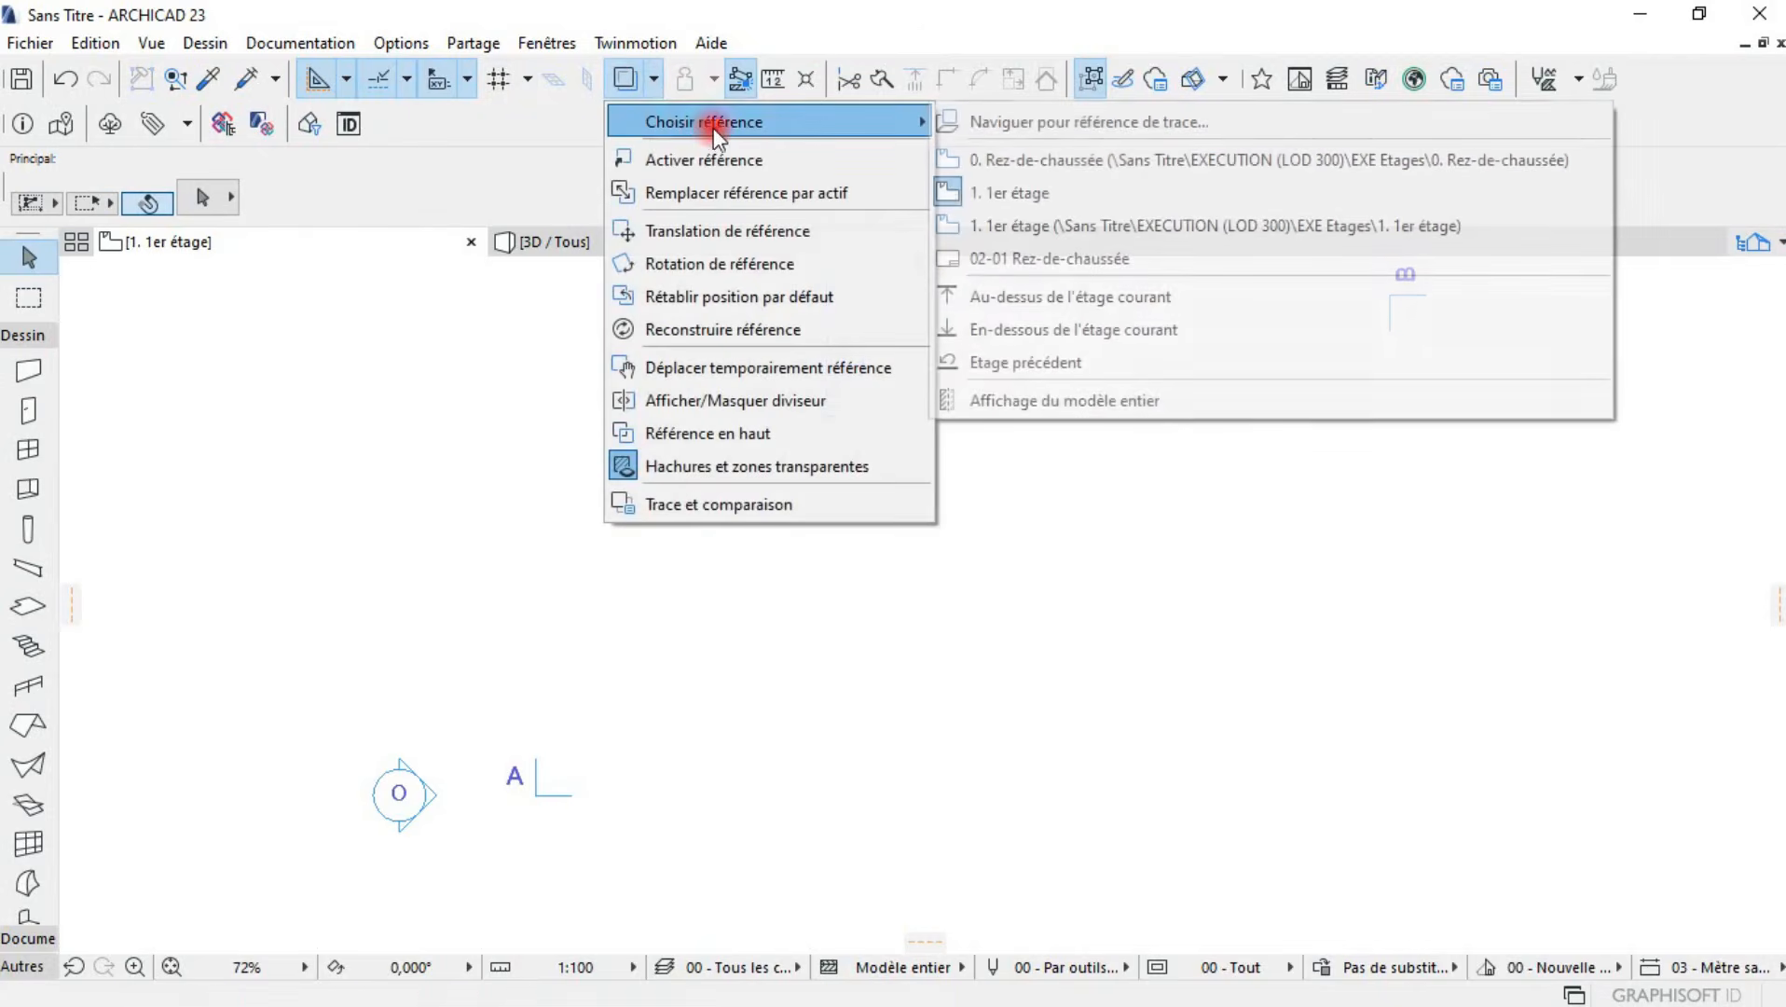
pyautogui.click(1048, 156)
pyautogui.scroll(-1, 987, 443)
pyautogui.scroll(-3, 986, 443)
pyautogui.scroll(2, 1212, 587)
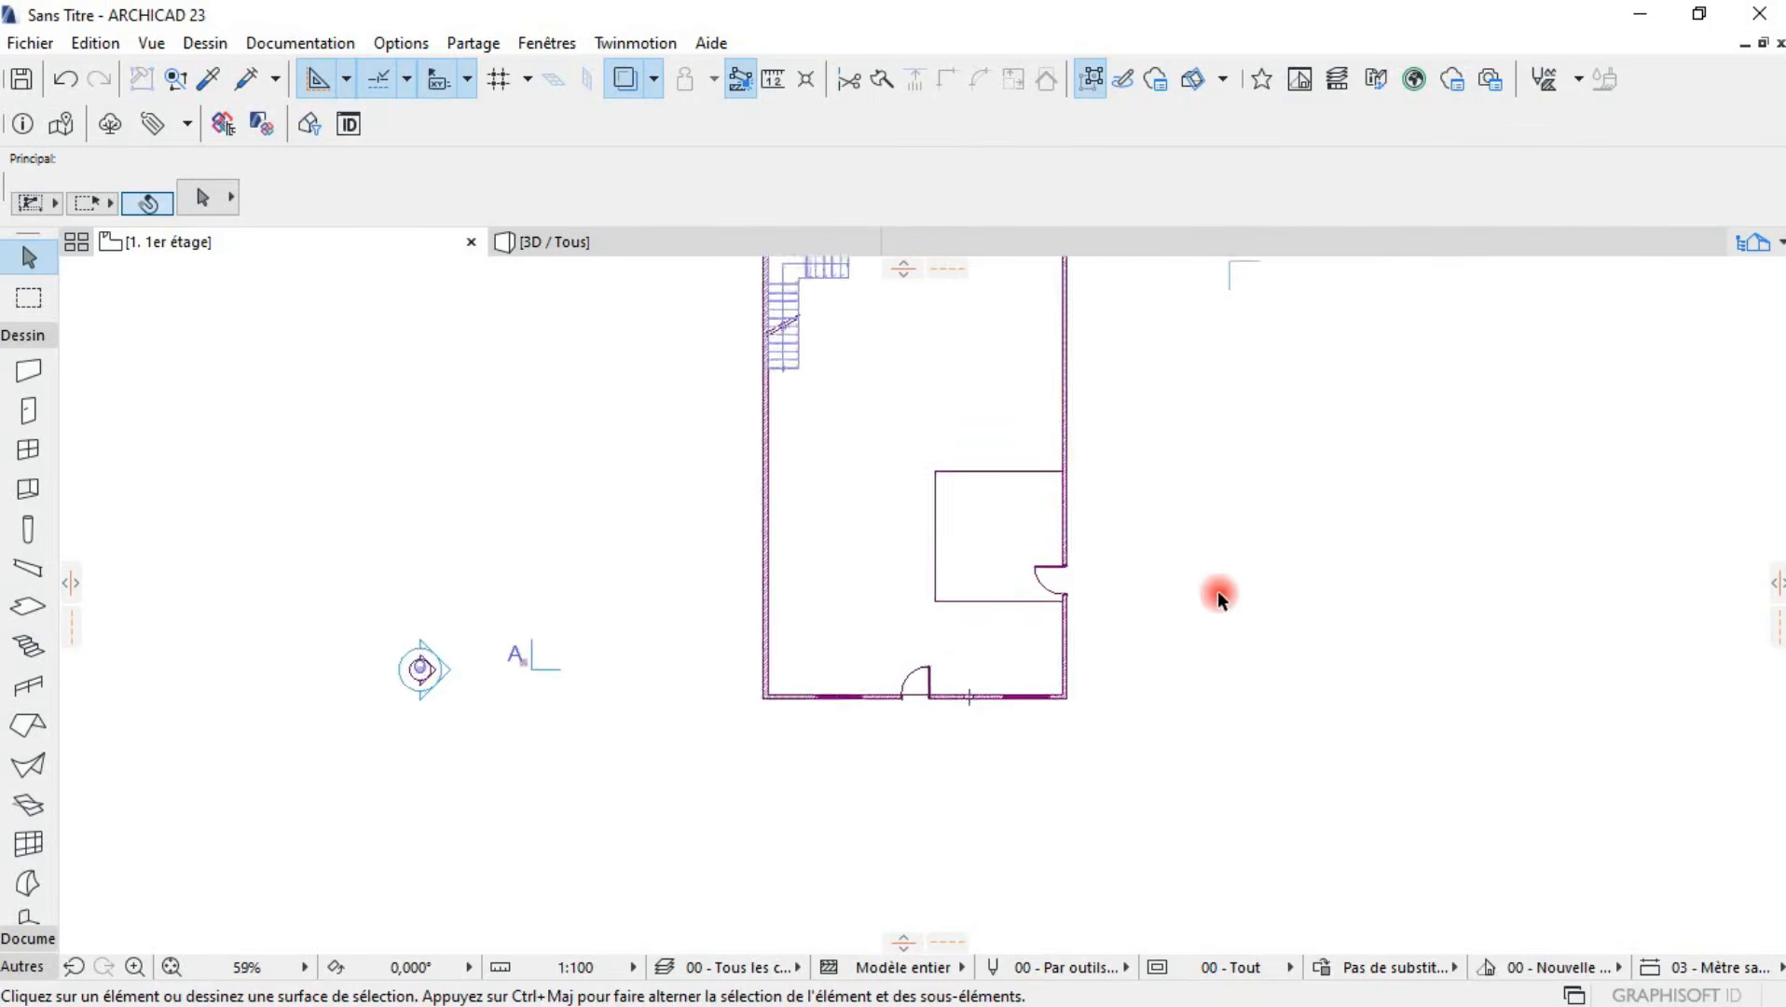
pyautogui.scroll(-15, 1158, 621)
pyautogui.scroll(15, 1161, 615)
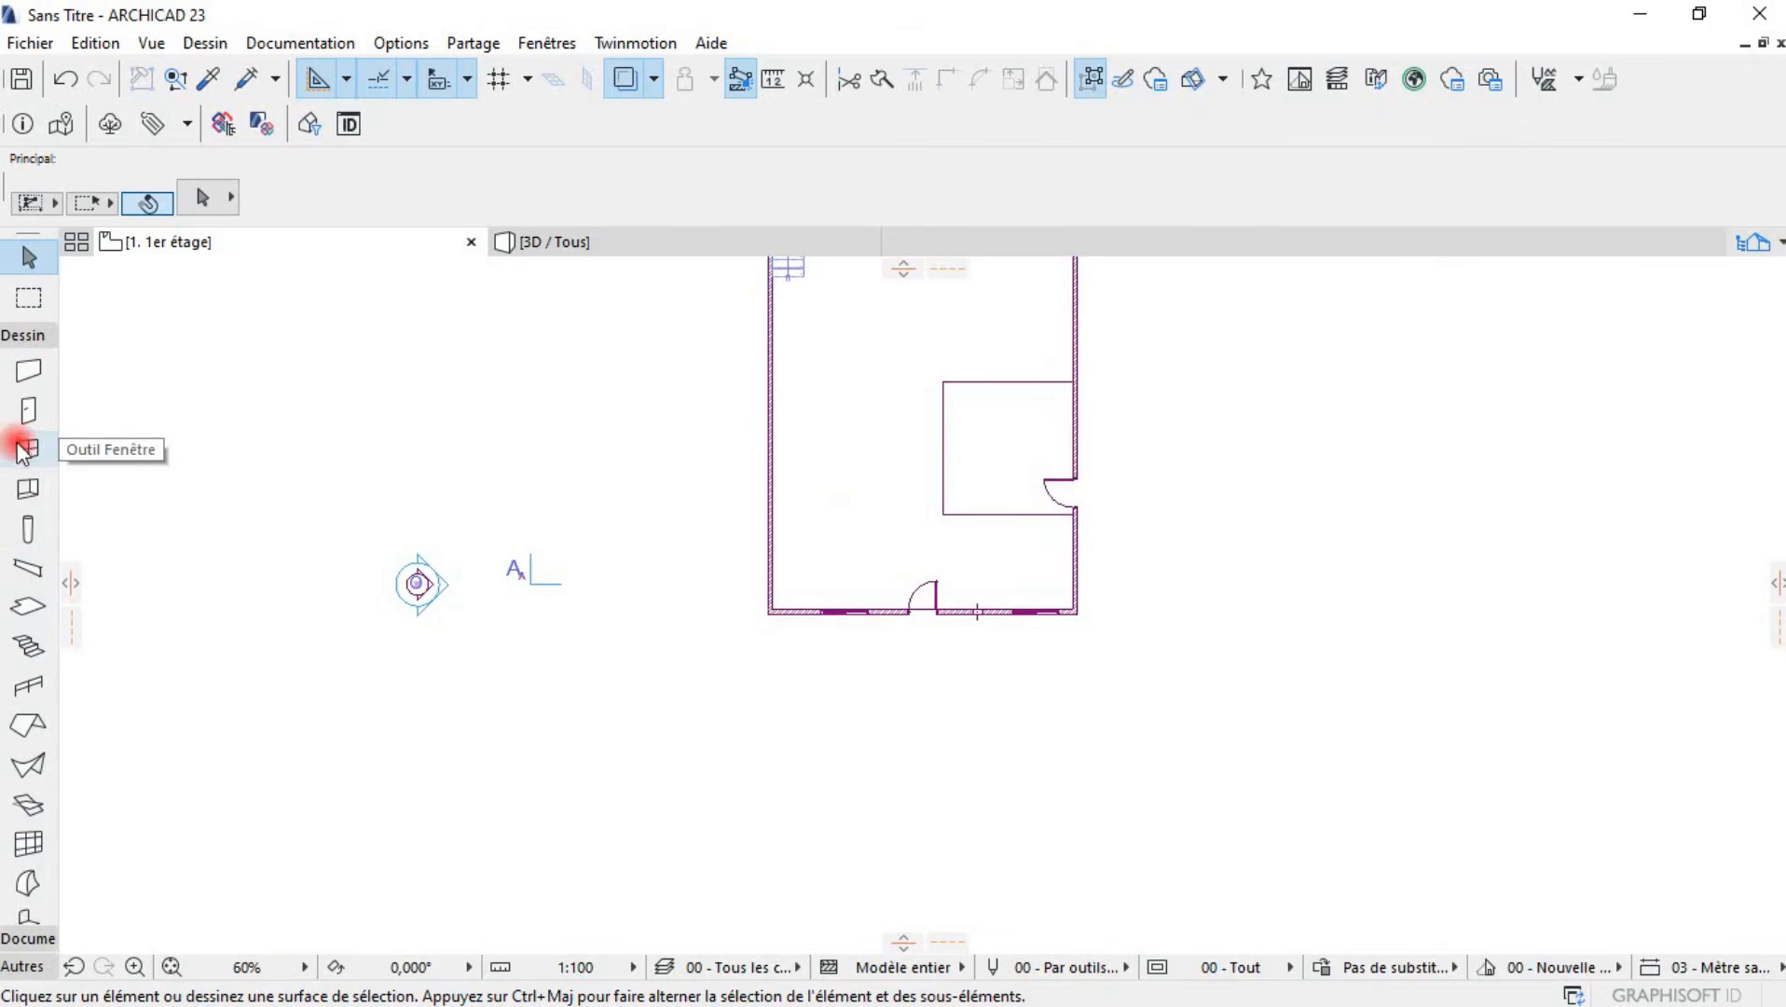
# - Draw a rectangular 10 by 15 m slab with default settings over the outer wall corners on the 1er étage
pyautogui.click(26, 606)
pyautogui.doubleClick(26, 606)
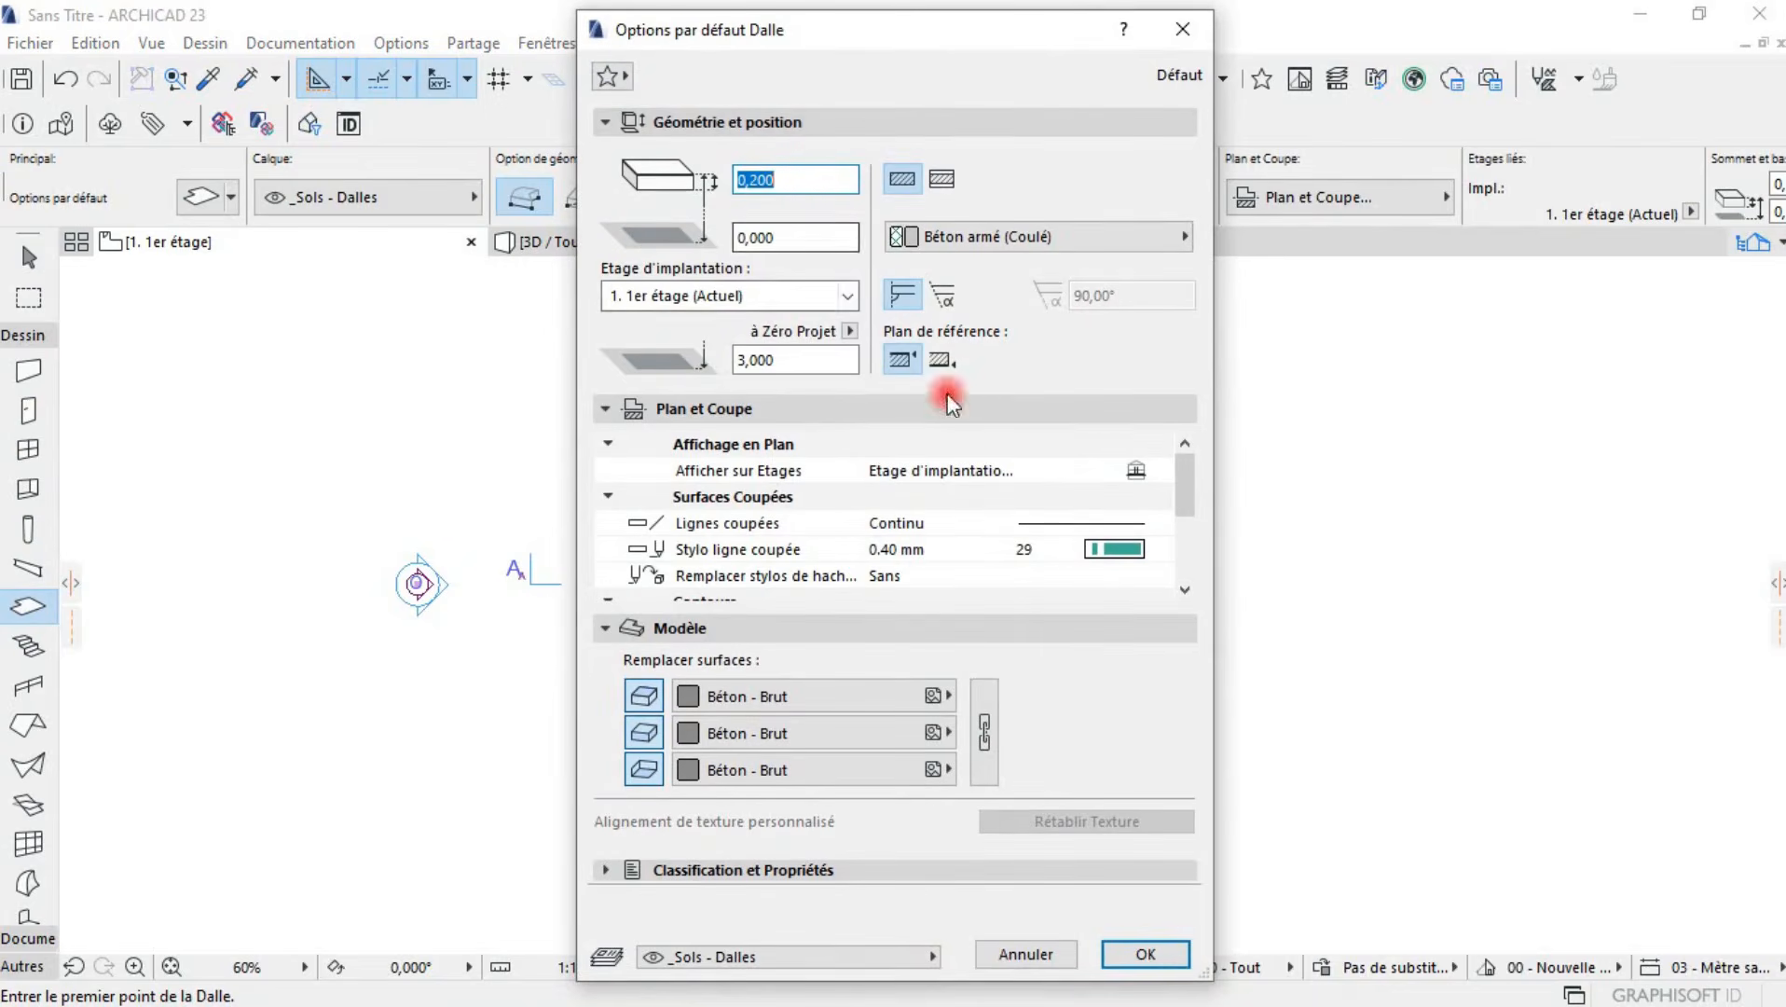
pyautogui.click(1154, 955)
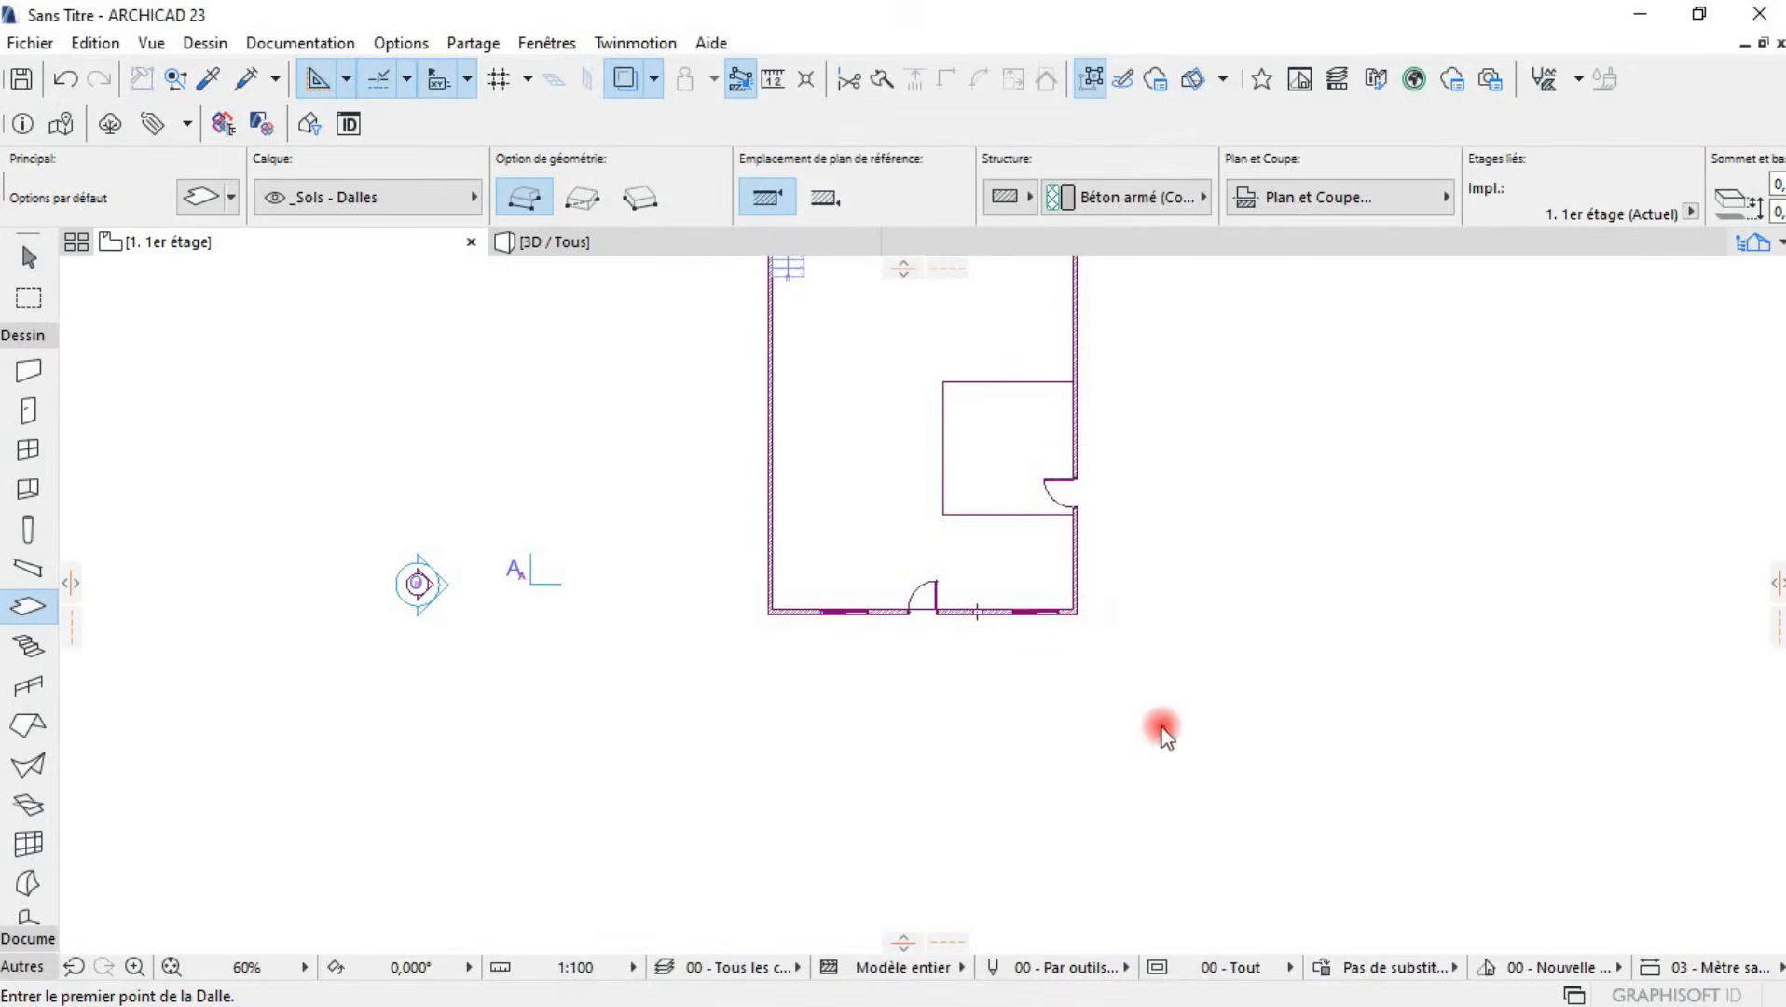
pyautogui.click(1077, 612)
pyautogui.moveTo(929, 447); pyautogui.dragTo(1014, 673, button='middle')
pyautogui.click(583, 196)
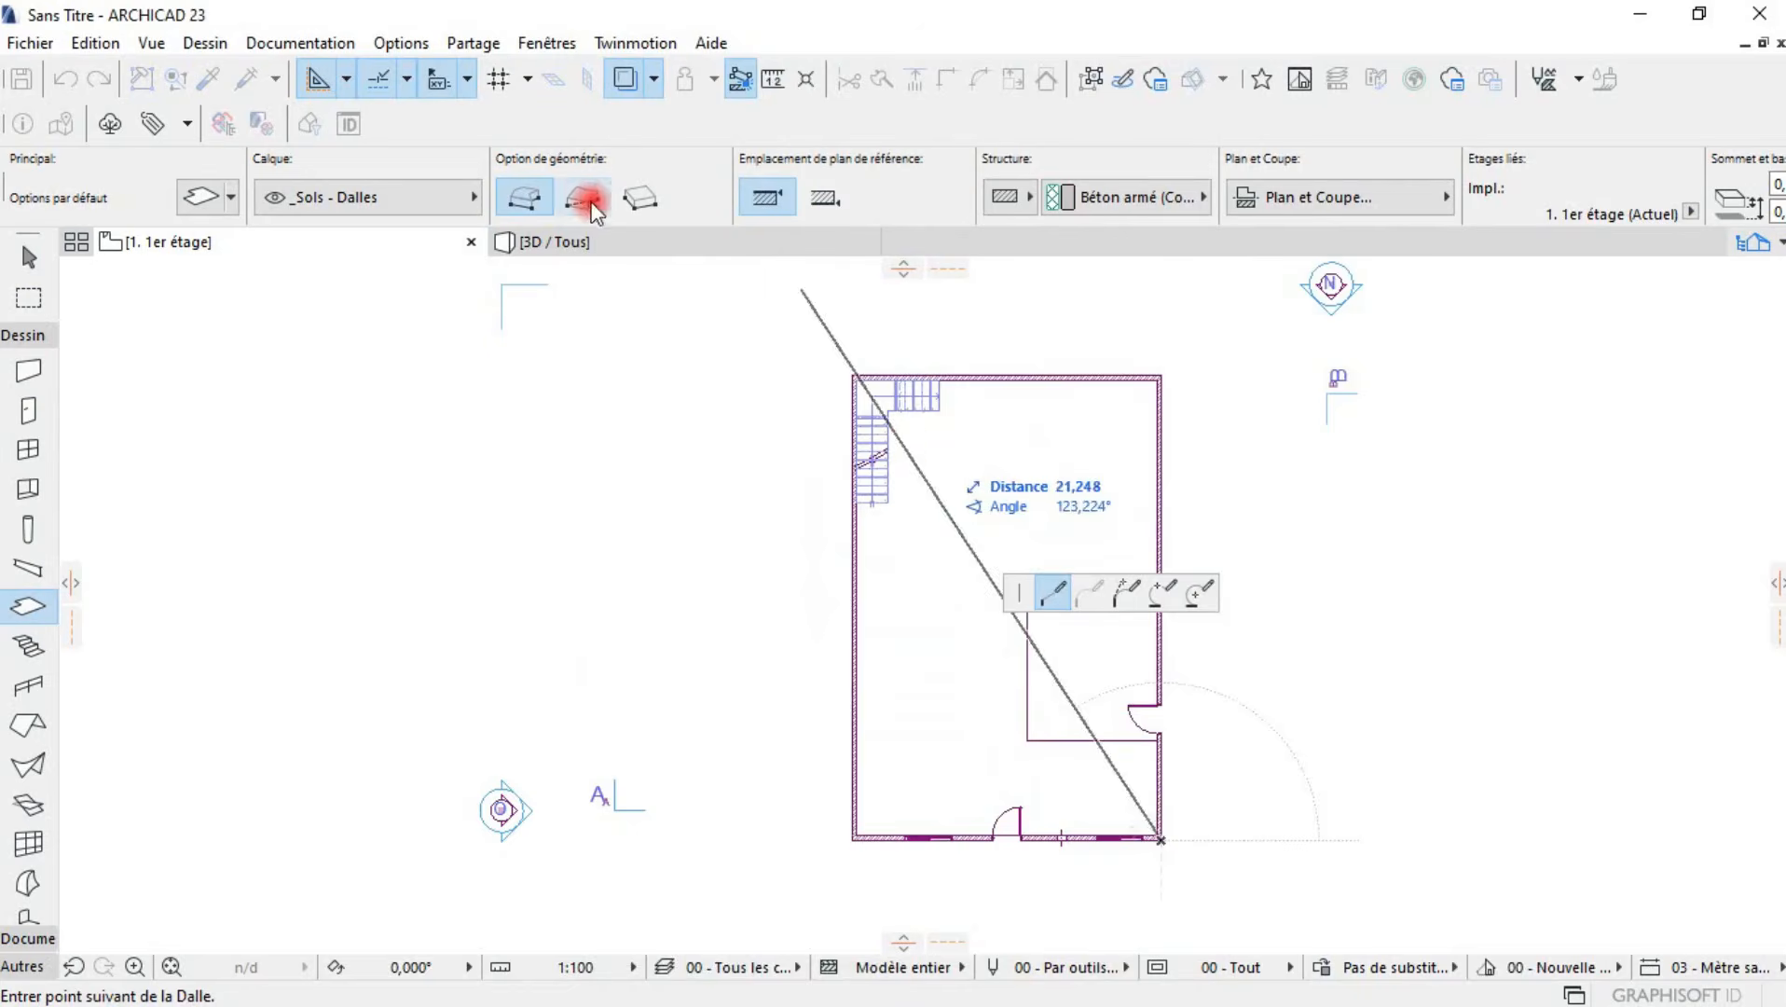
pyautogui.click(852, 371)
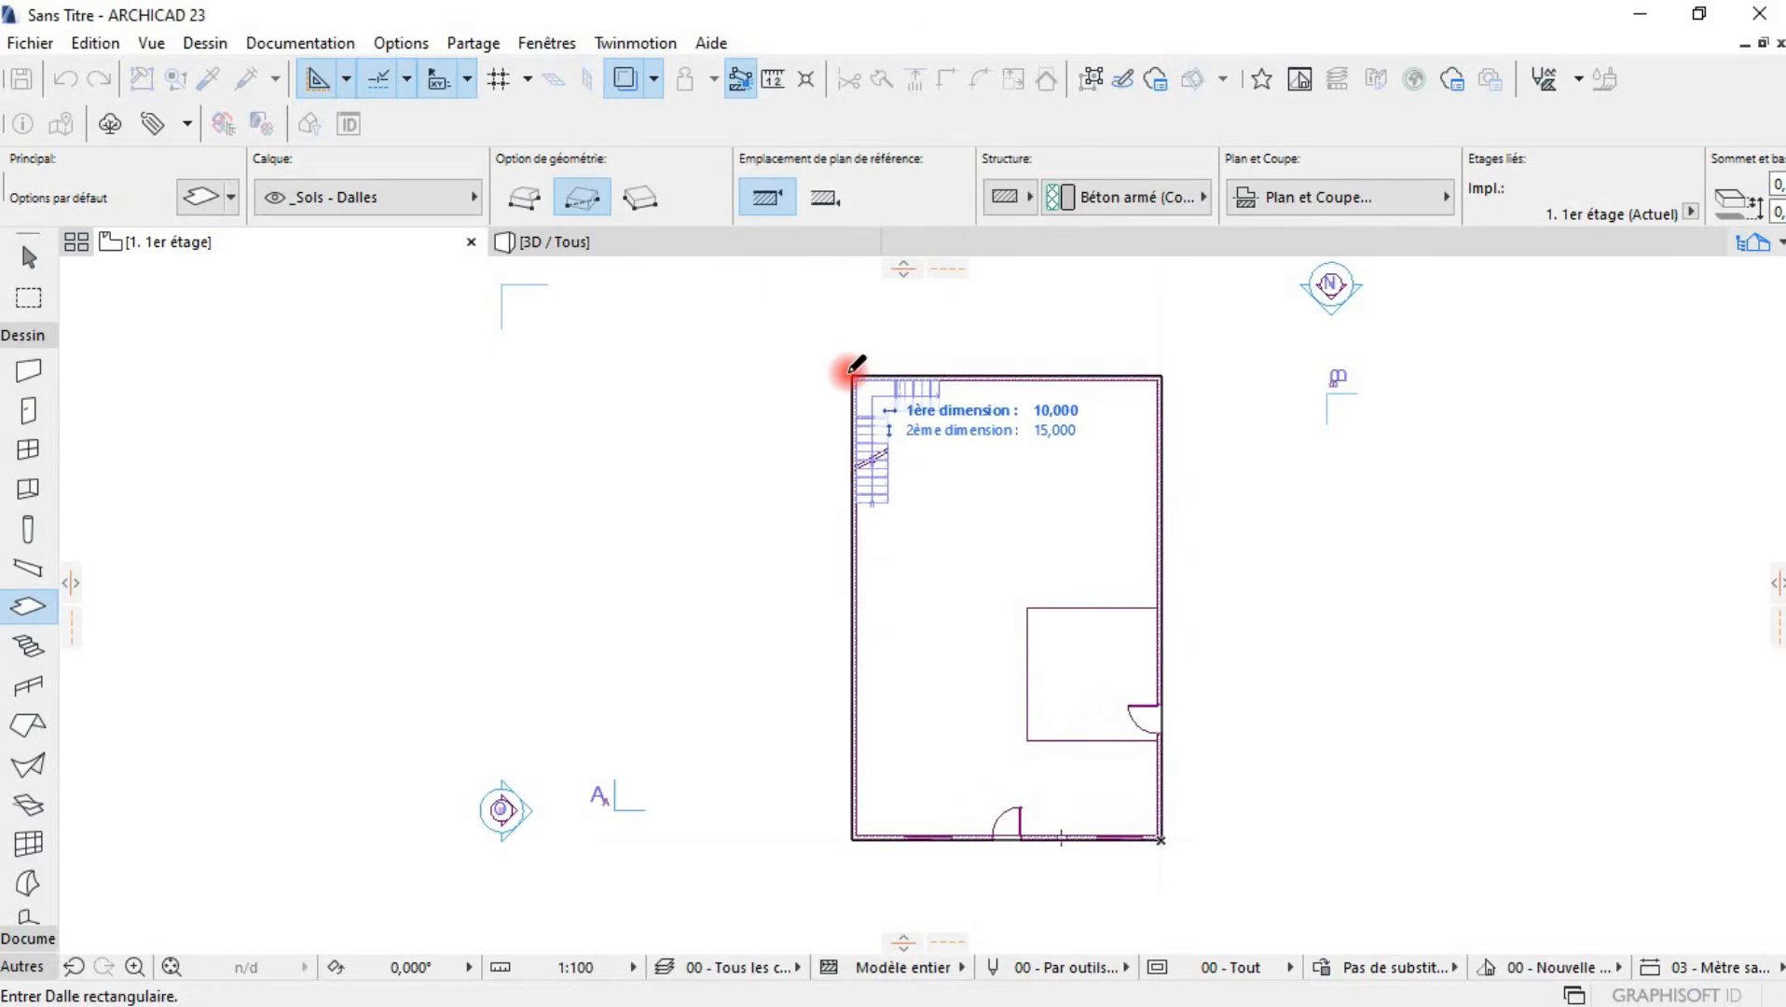
pyautogui.click(677, 240)
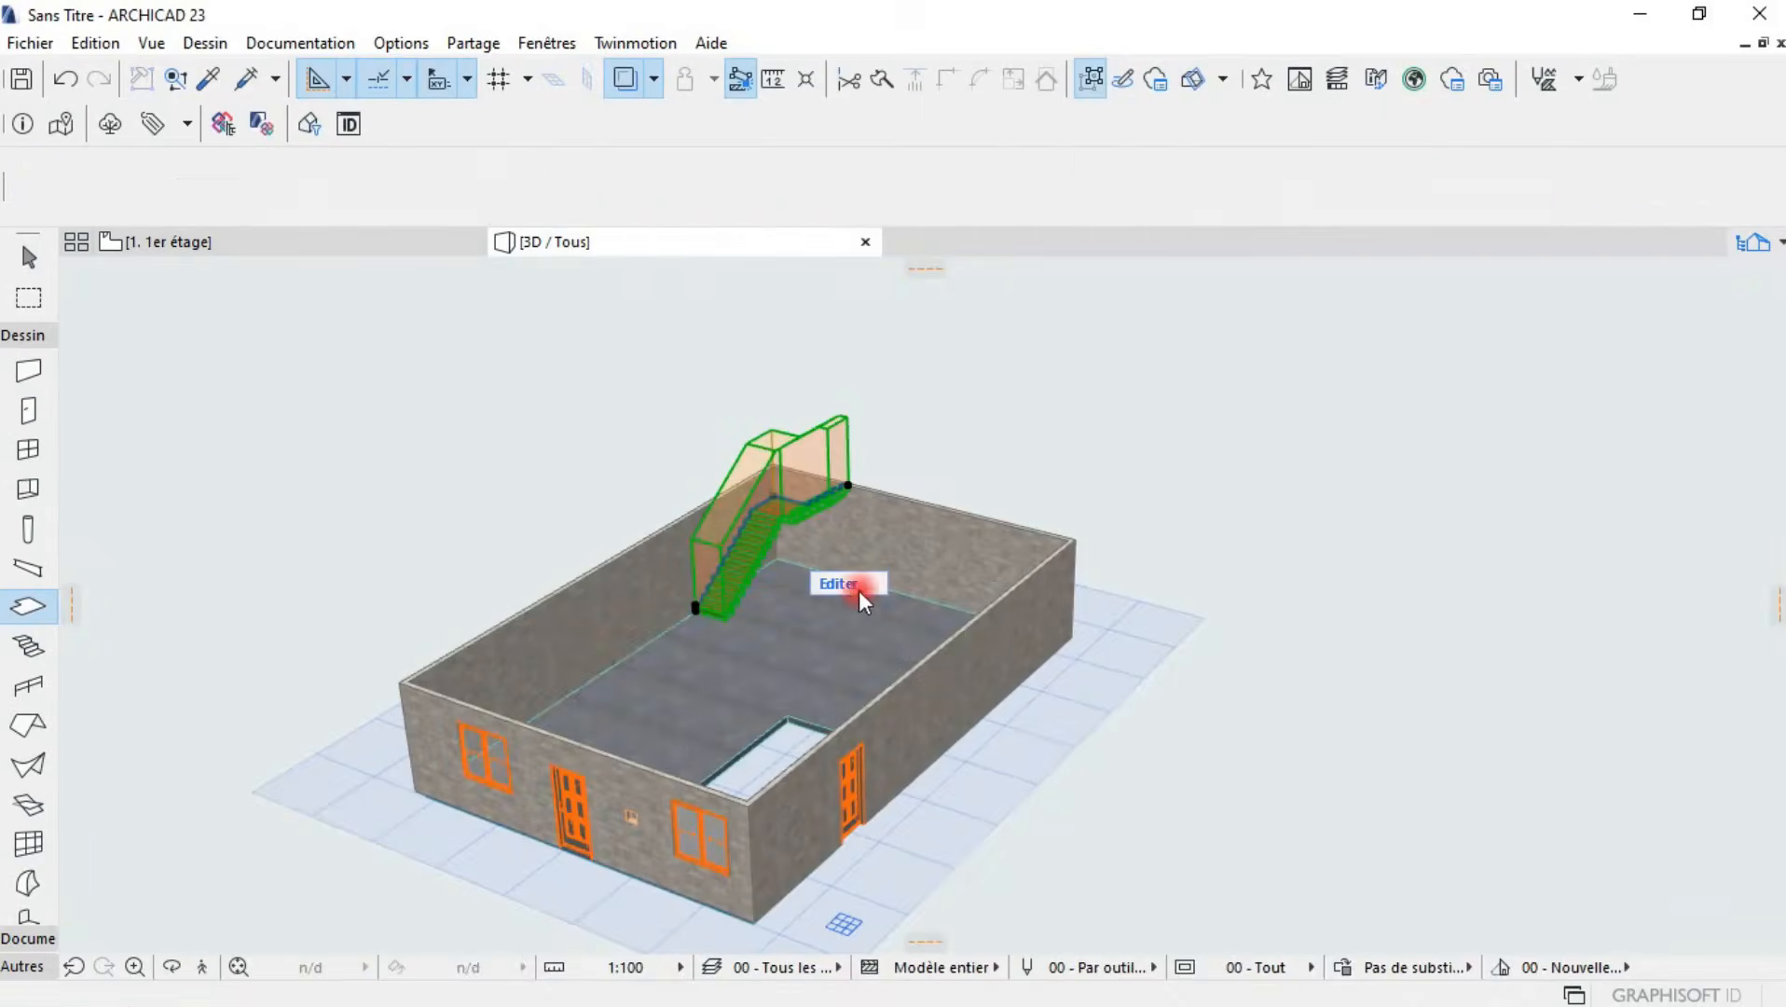
# - Cut a rectangular opening in the 1er étage slab, enclosing the L-shaped staircase from the upper flight's end to the first step
pyautogui.click(427, 244)
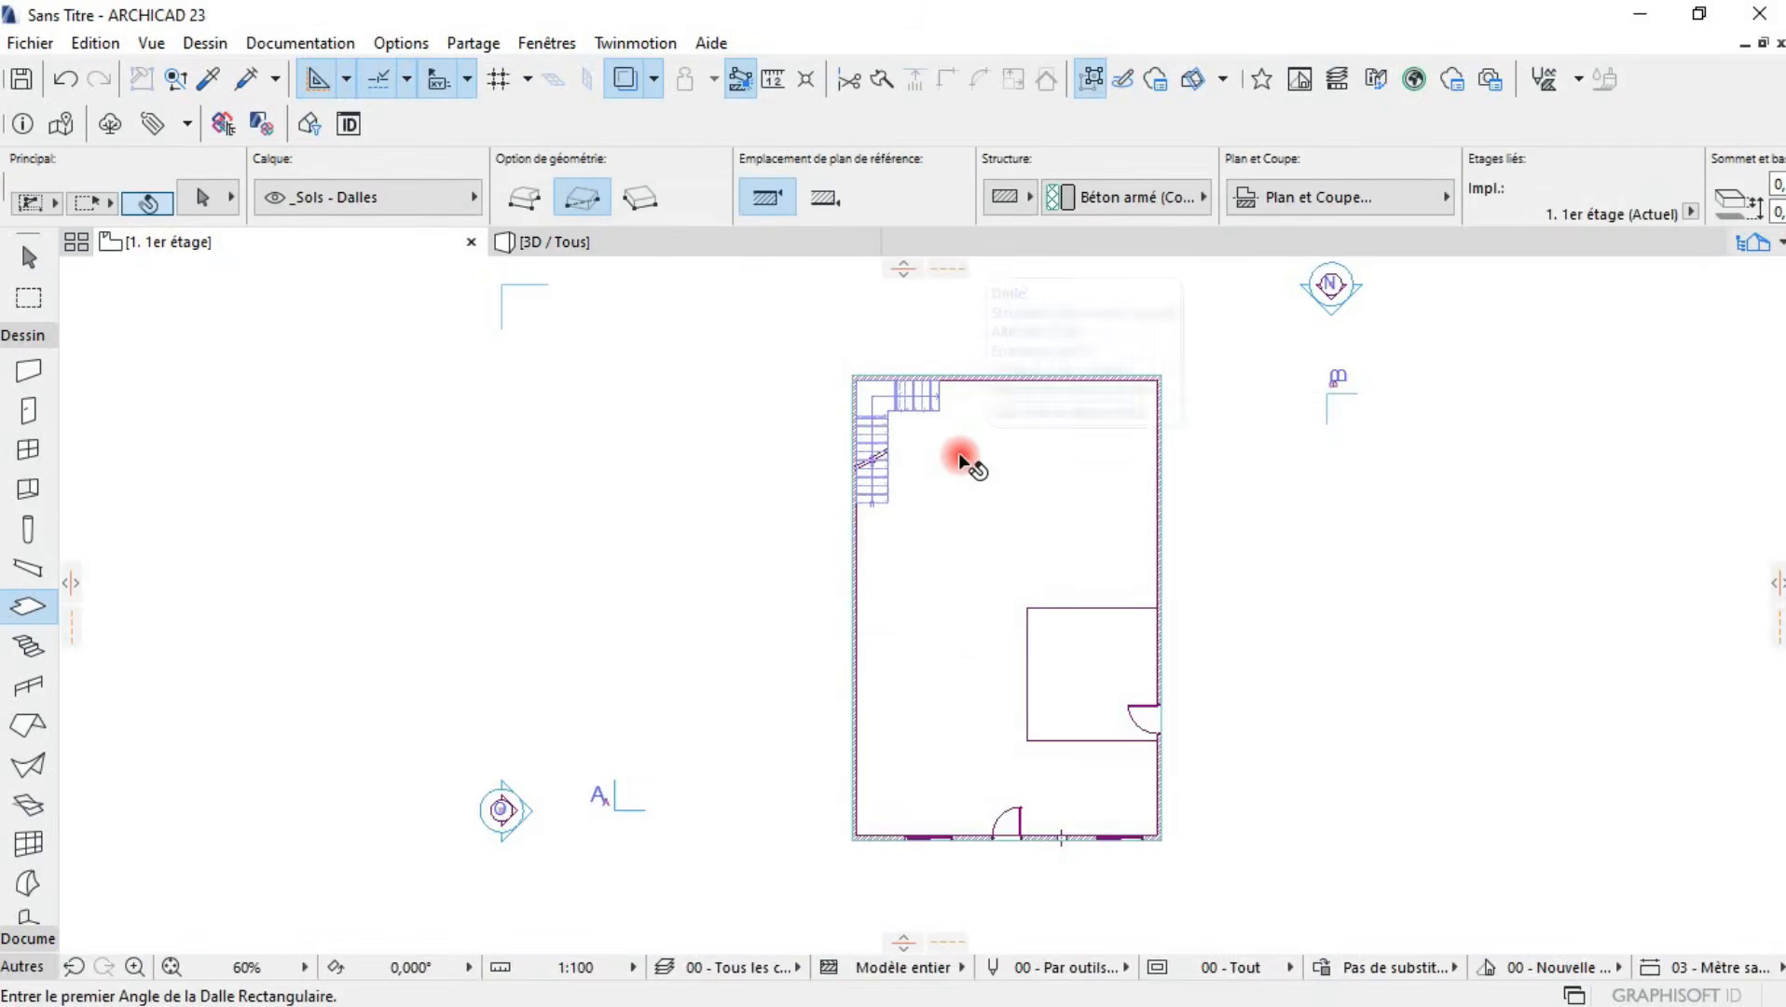
pyautogui.keyDown('shift'); pyautogui.click(959, 452); pyautogui.keyUp('shift')
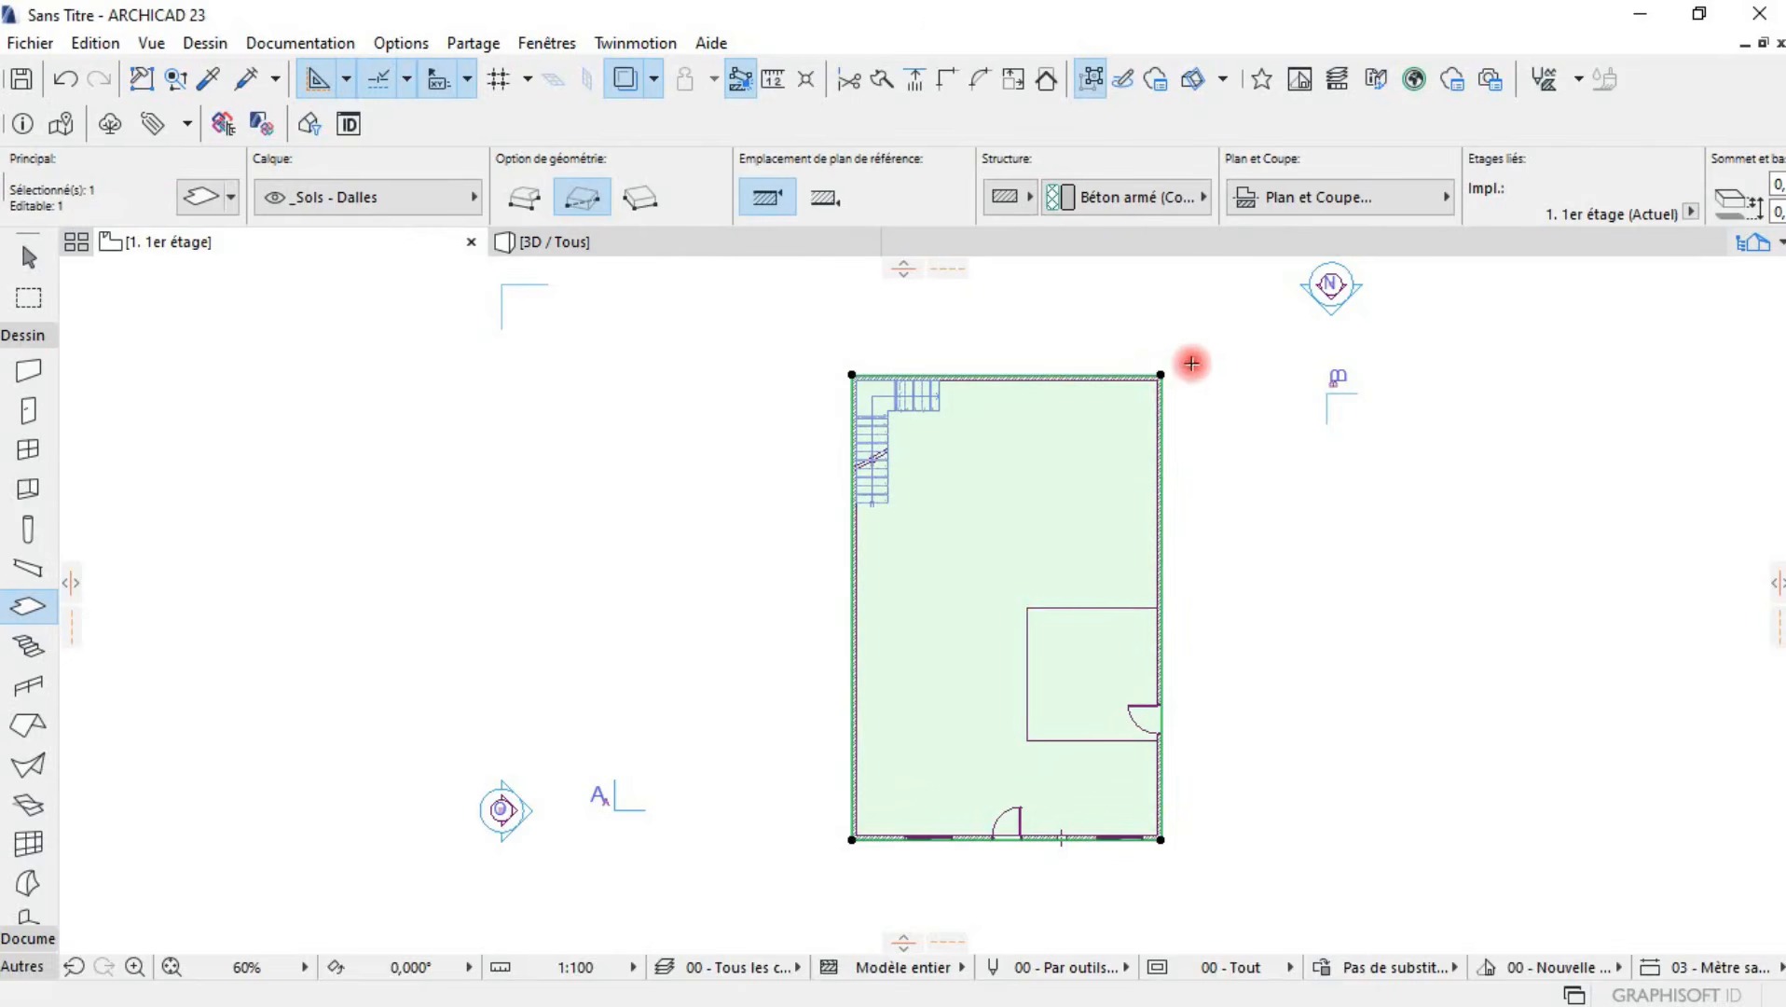
pyautogui.click(1161, 373)
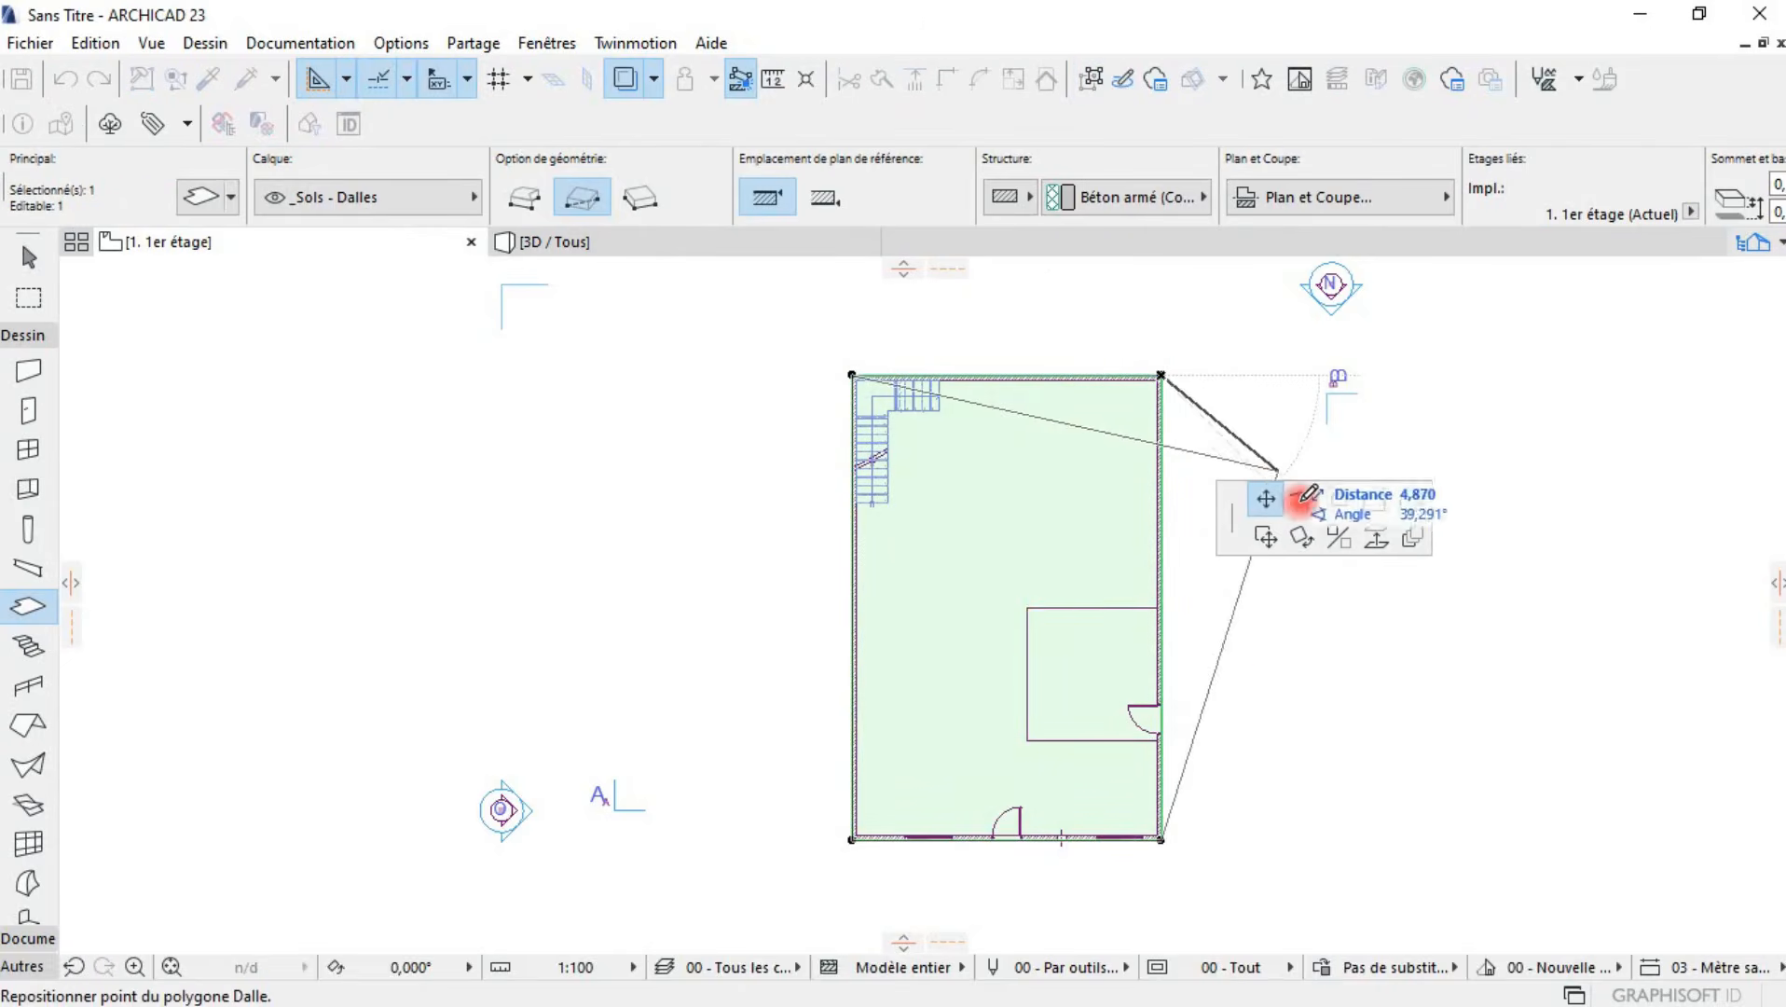
pyautogui.click(1199, 594)
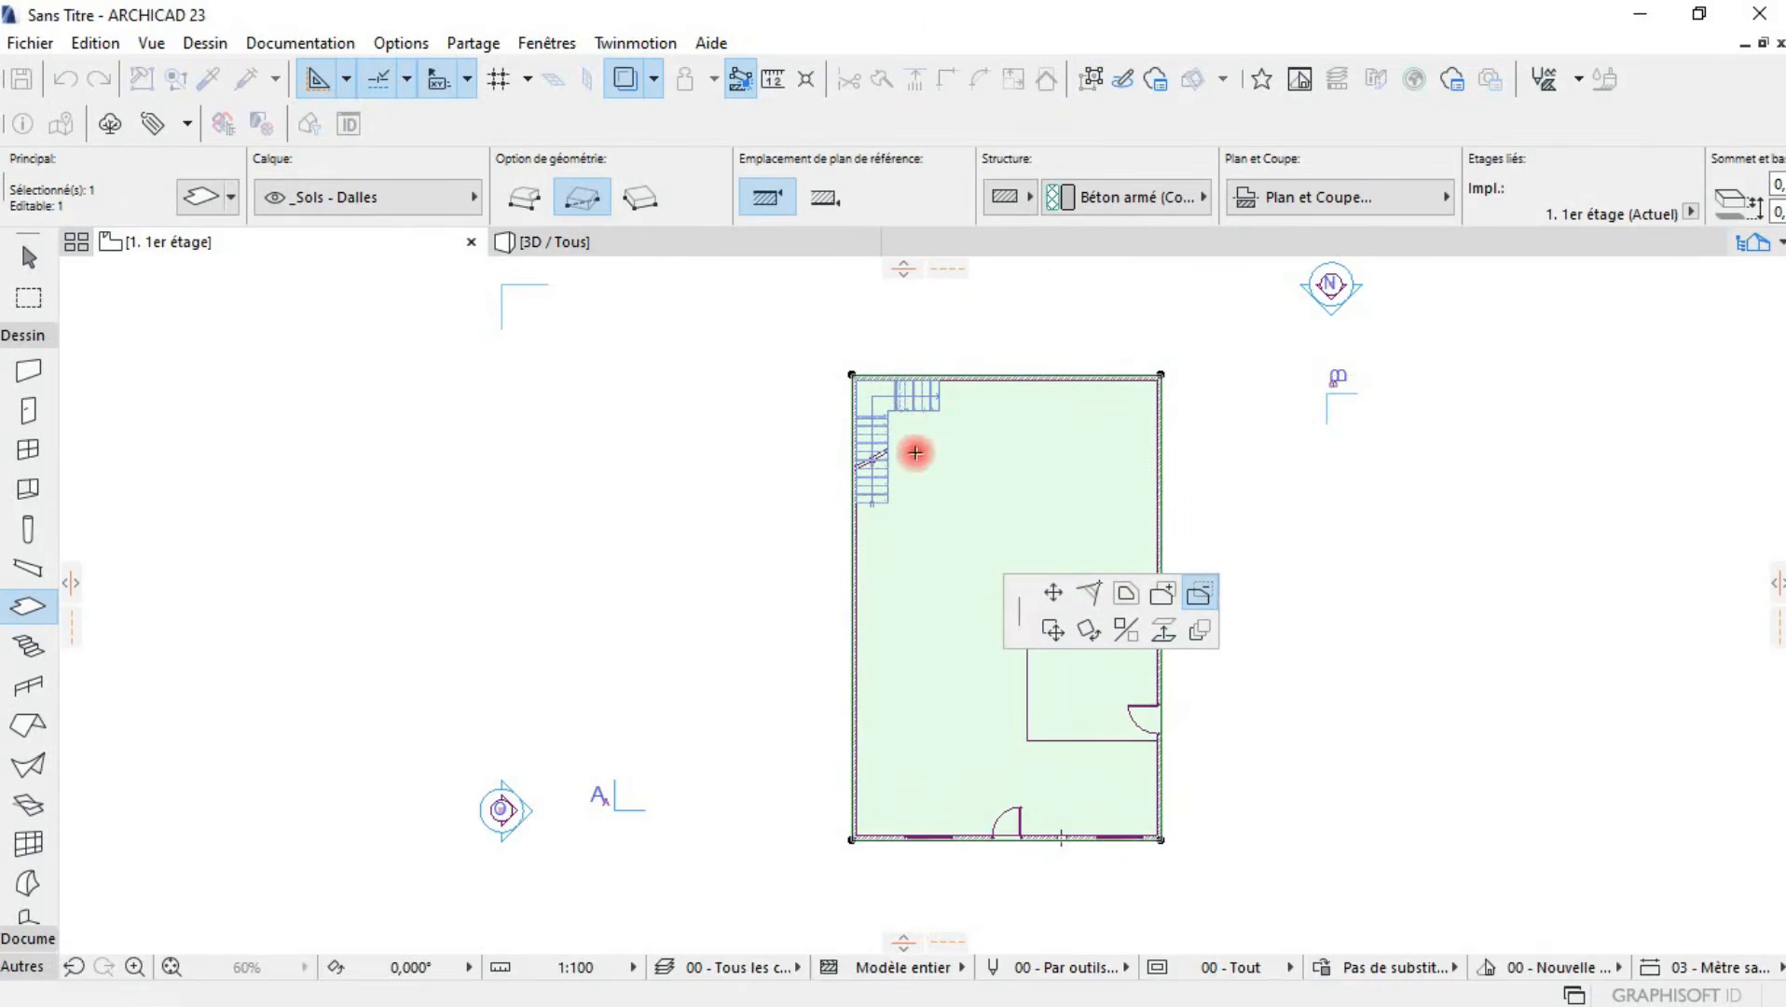
pyautogui.scroll(3, 932, 382)
pyautogui.scroll(1, 937, 382)
pyautogui.click(946, 377)
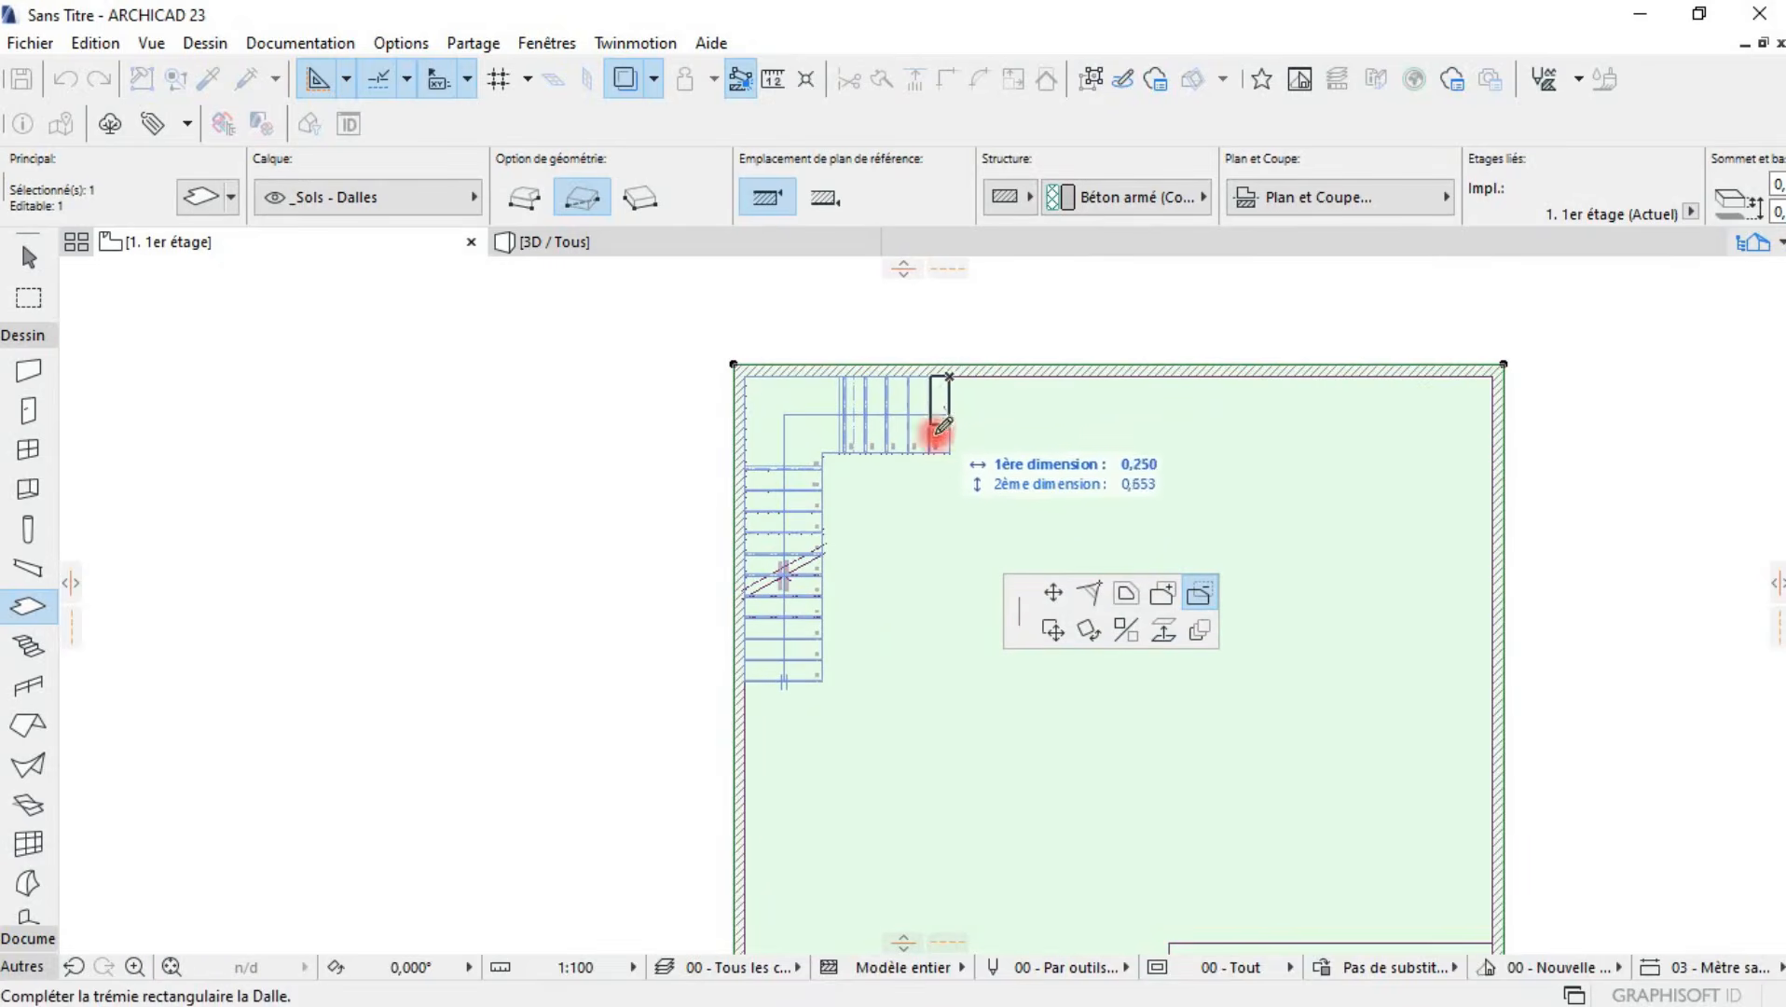
pyautogui.click(752, 684)
# - Inspect the slab's stair opening and the staircase from above and from the side in 3D
pyautogui.click(623, 245)
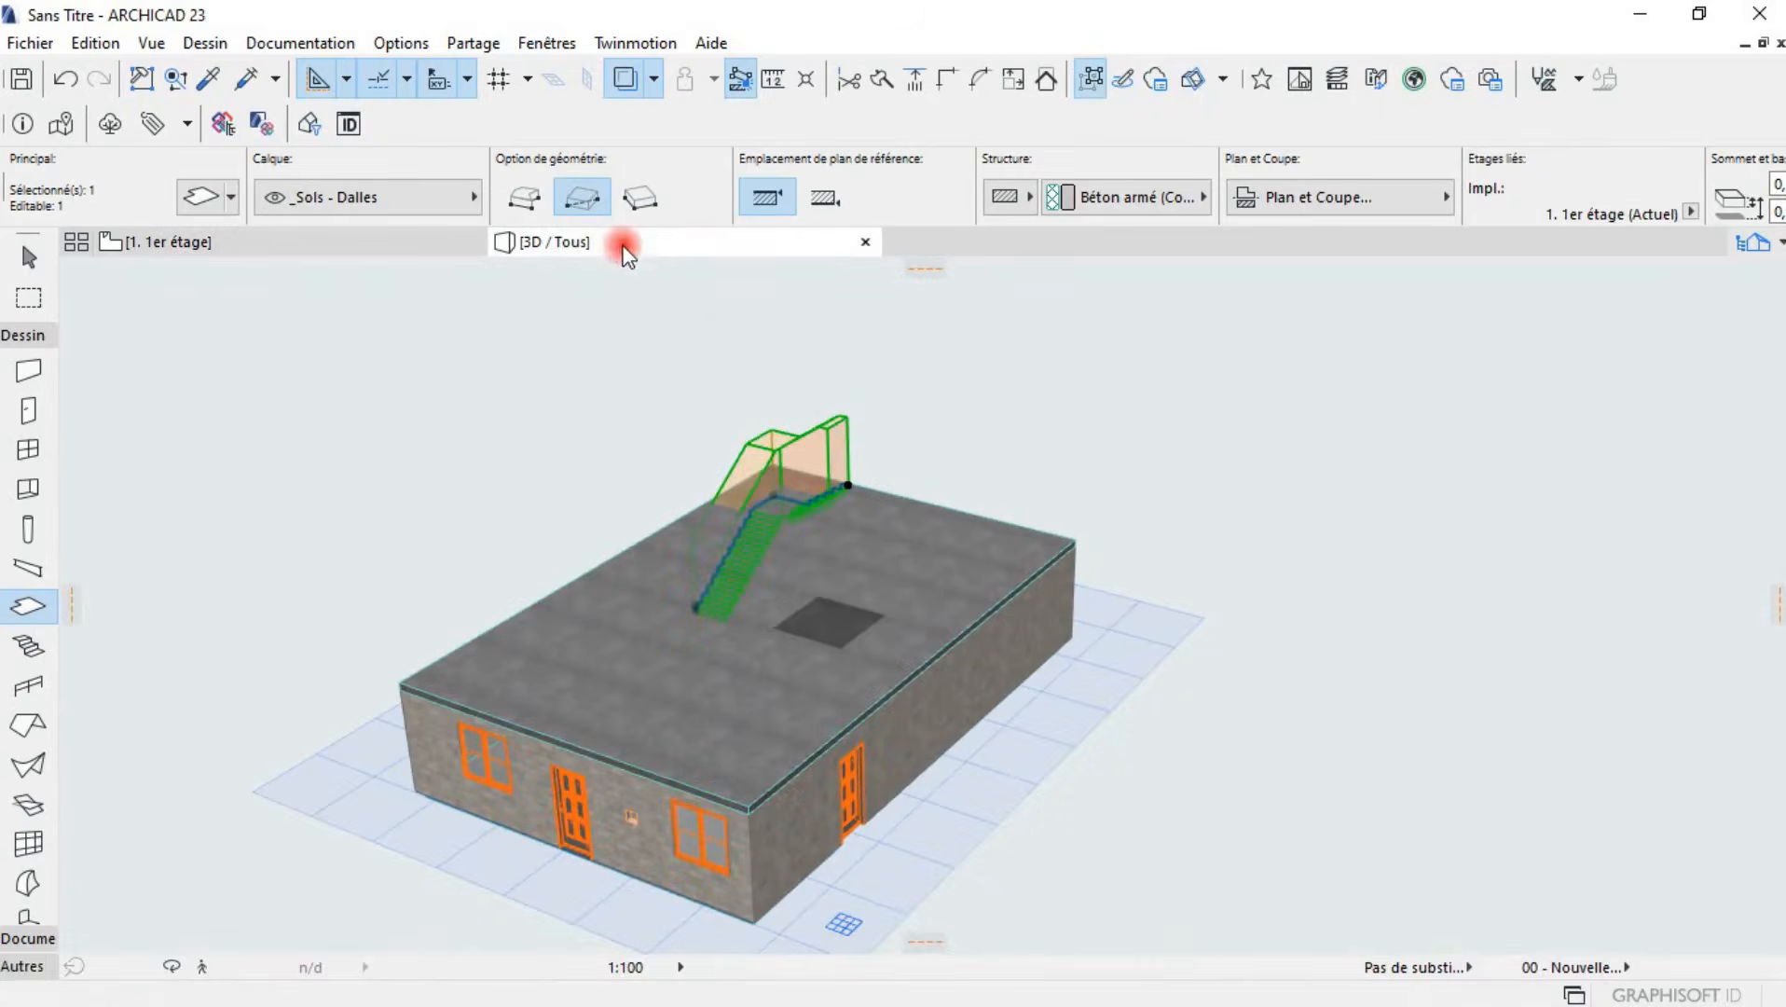
pyautogui.click(833, 420)
pyautogui.scroll(1, 833, 518)
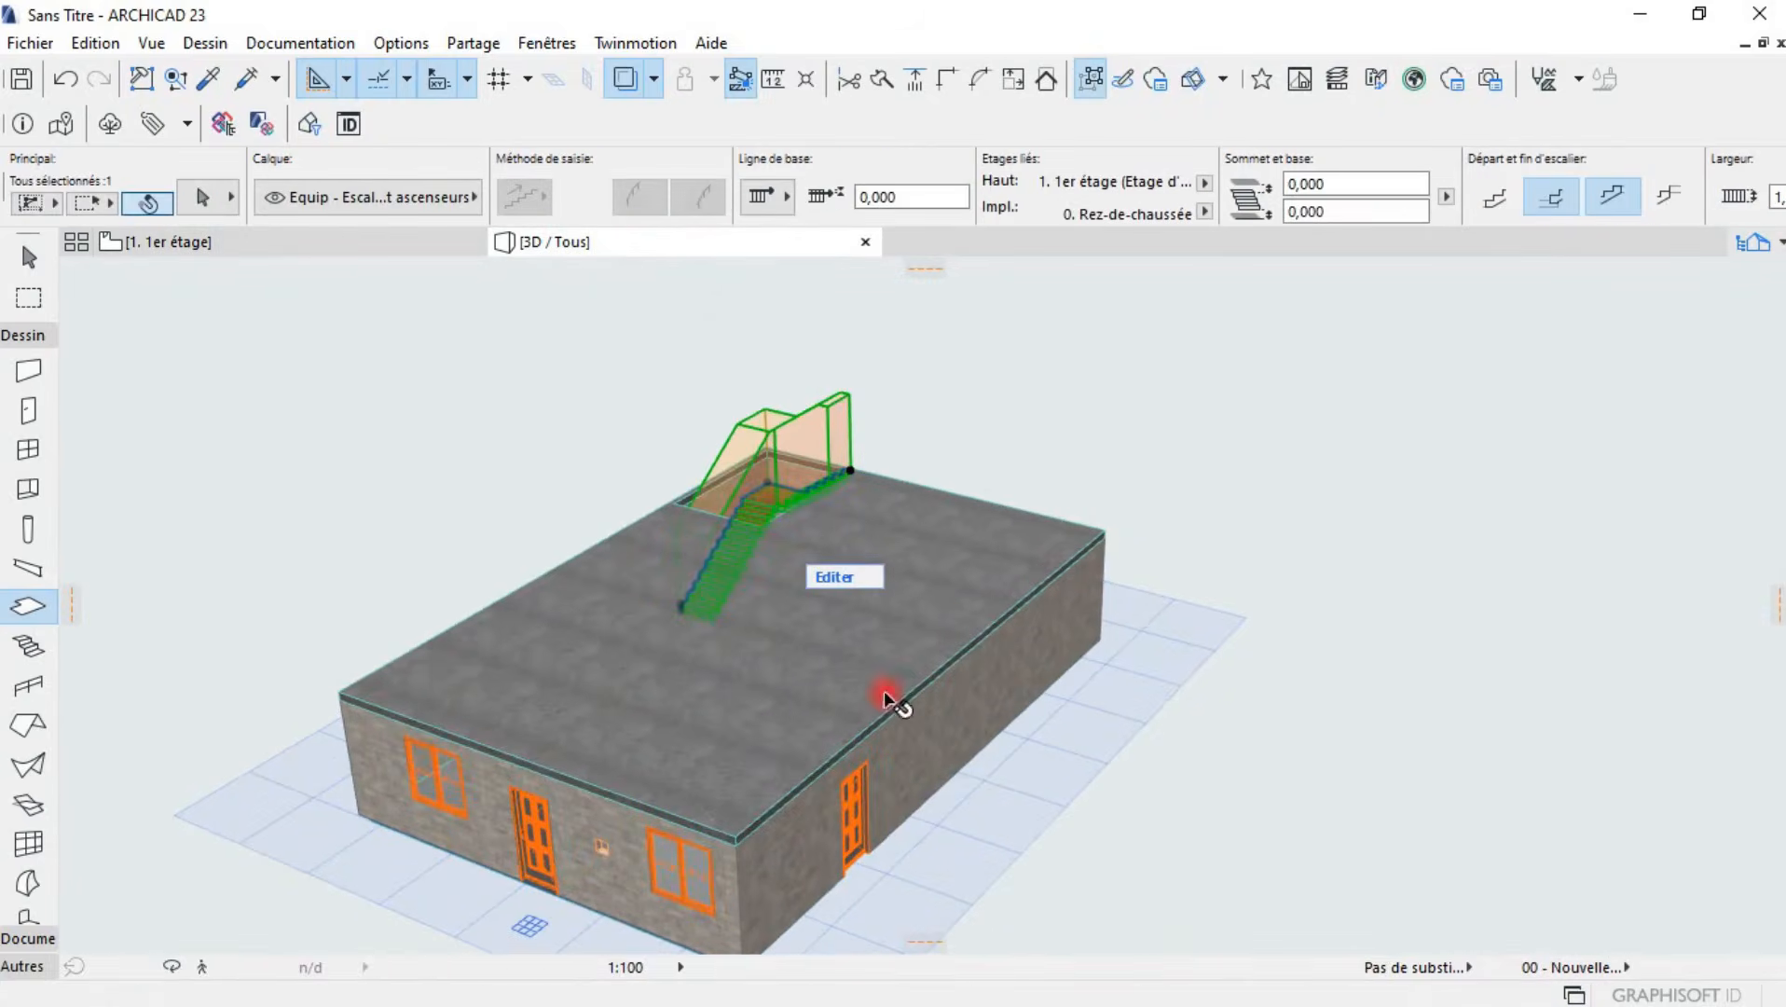
pyautogui.scroll(-3, 681, 521)
pyautogui.keyDown('shift'); pyautogui.moveTo(726, 506); pyautogui.dragTo(925, 697, button='middle'); pyautogui.keyUp('shift')
pyautogui.scroll(4, 791, 571)
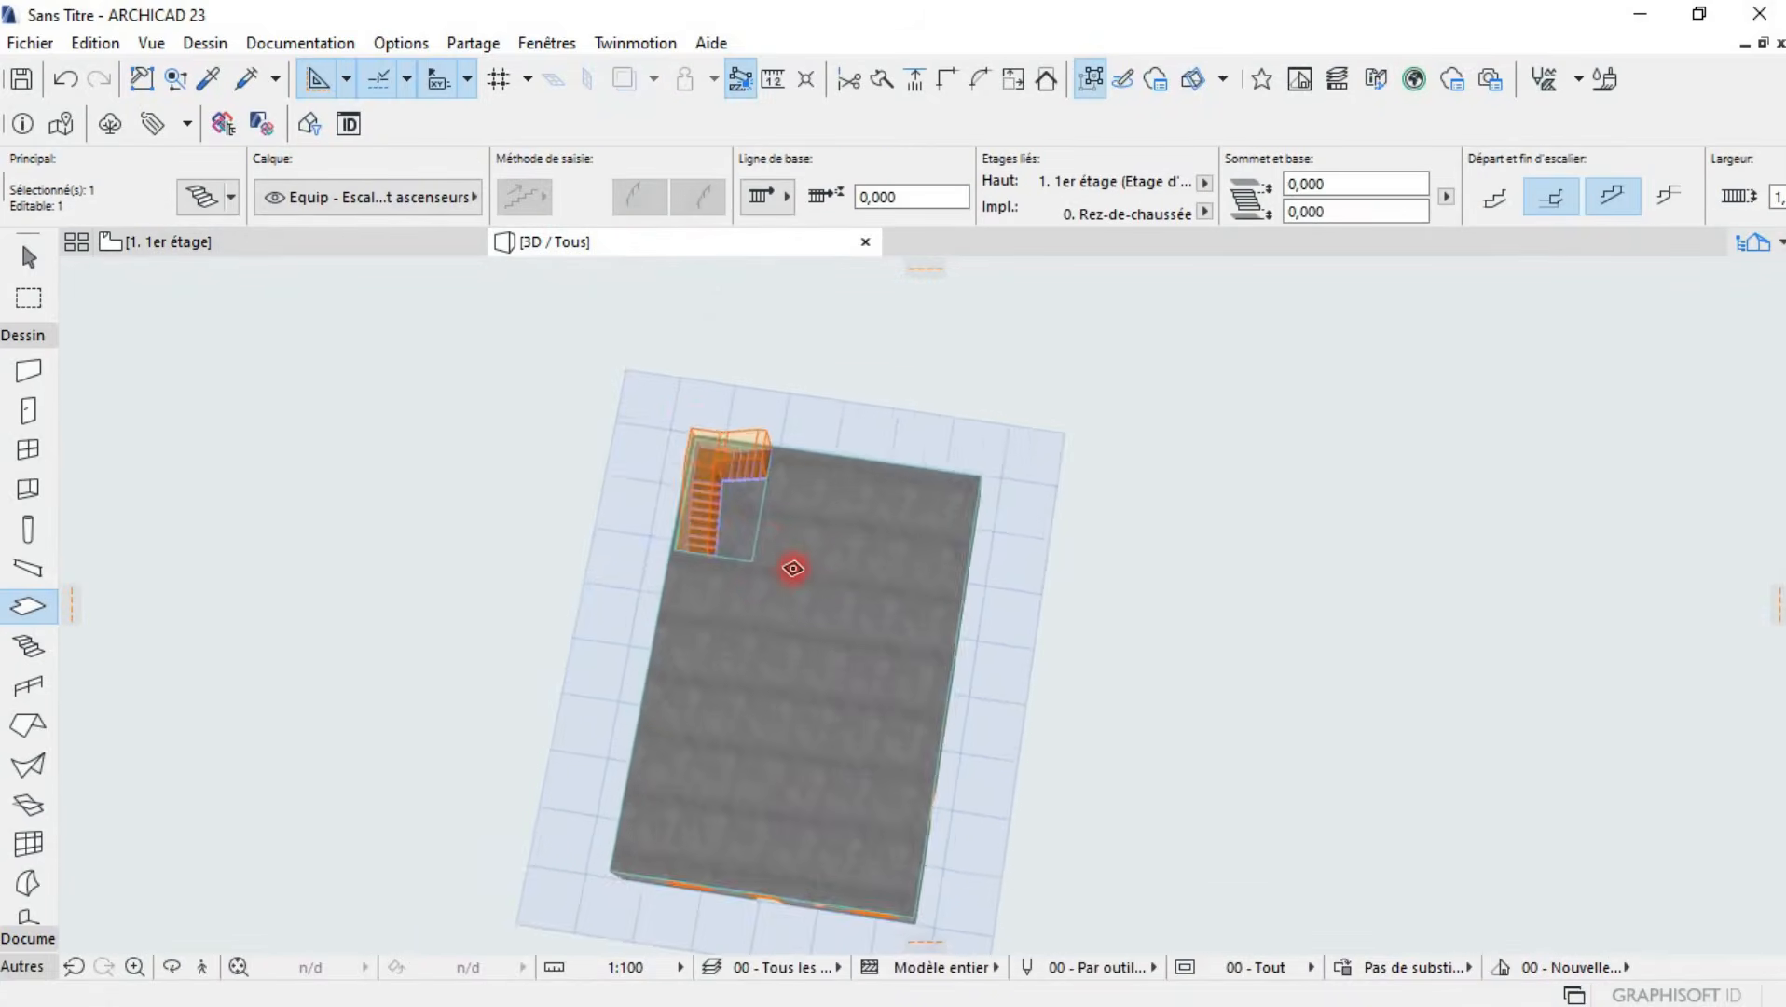
pyautogui.scroll(-2, 734, 557)
pyautogui.keyDown('shift'); pyautogui.moveTo(658, 487); pyautogui.dragTo(619, 350, button='middle'); pyautogui.keyUp('shift')
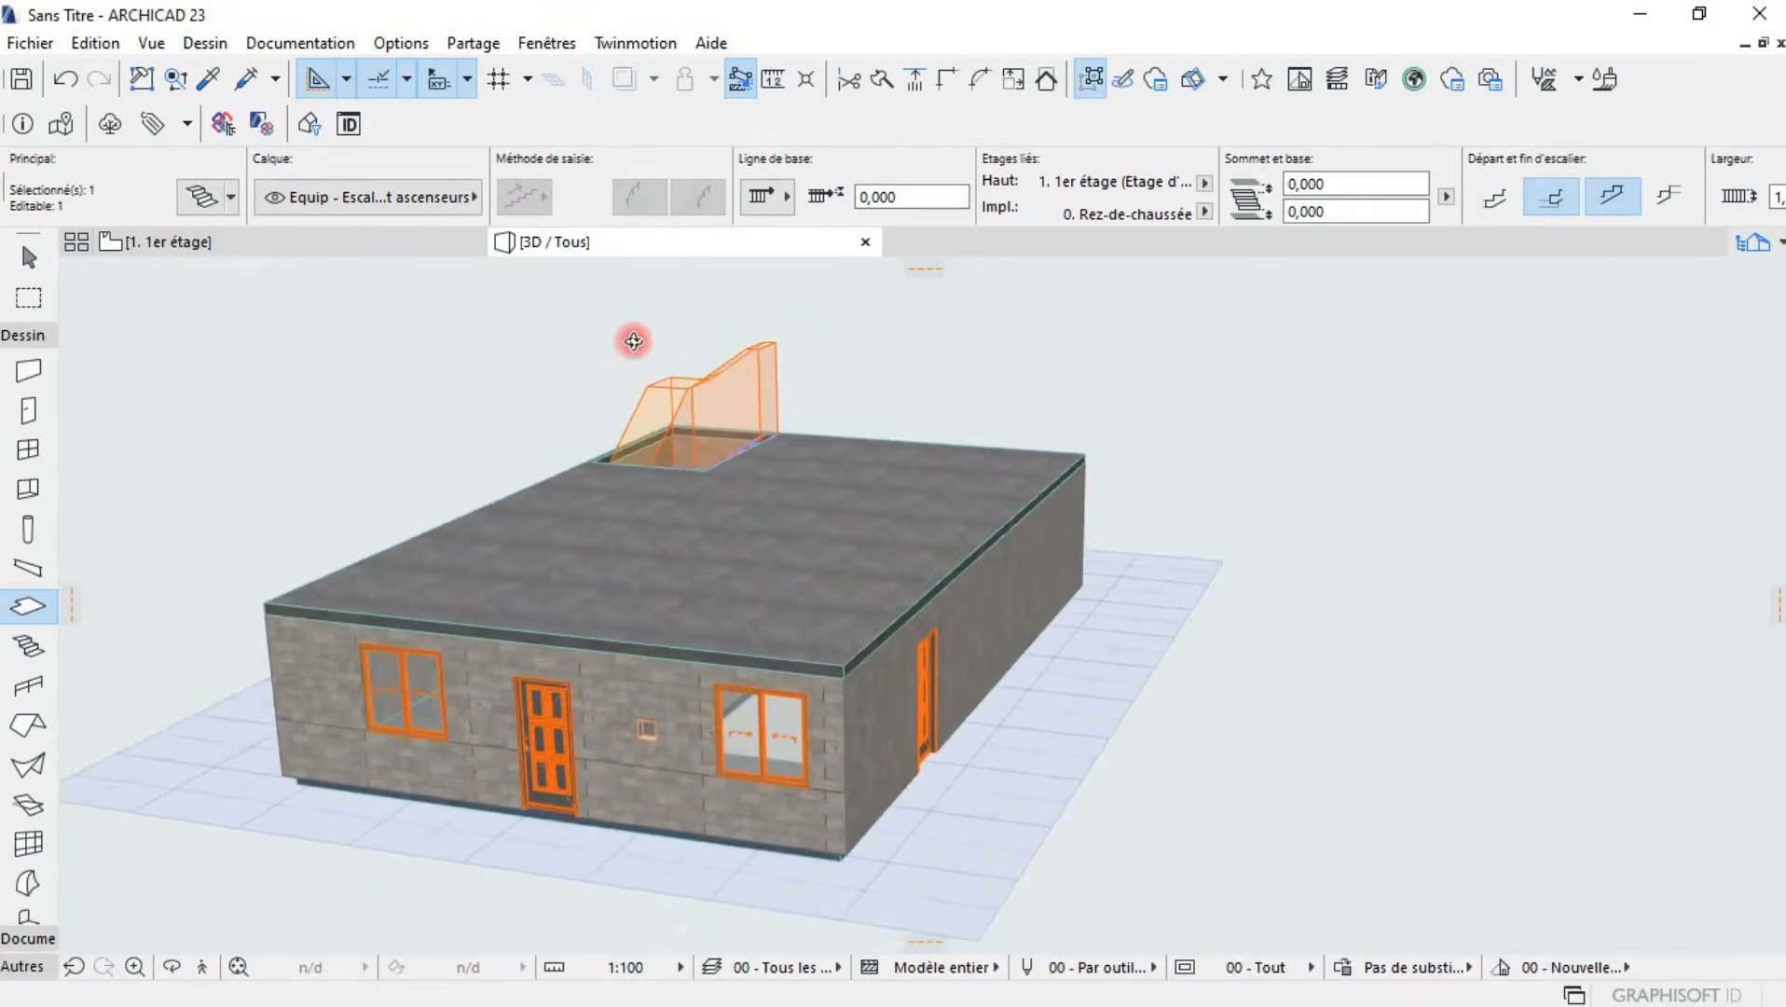
pyautogui.scroll(-1, 631, 339)
# - Remove the balusters from the default railing's segment pattern, working on the 1er étage plan
pyautogui.click(371, 241)
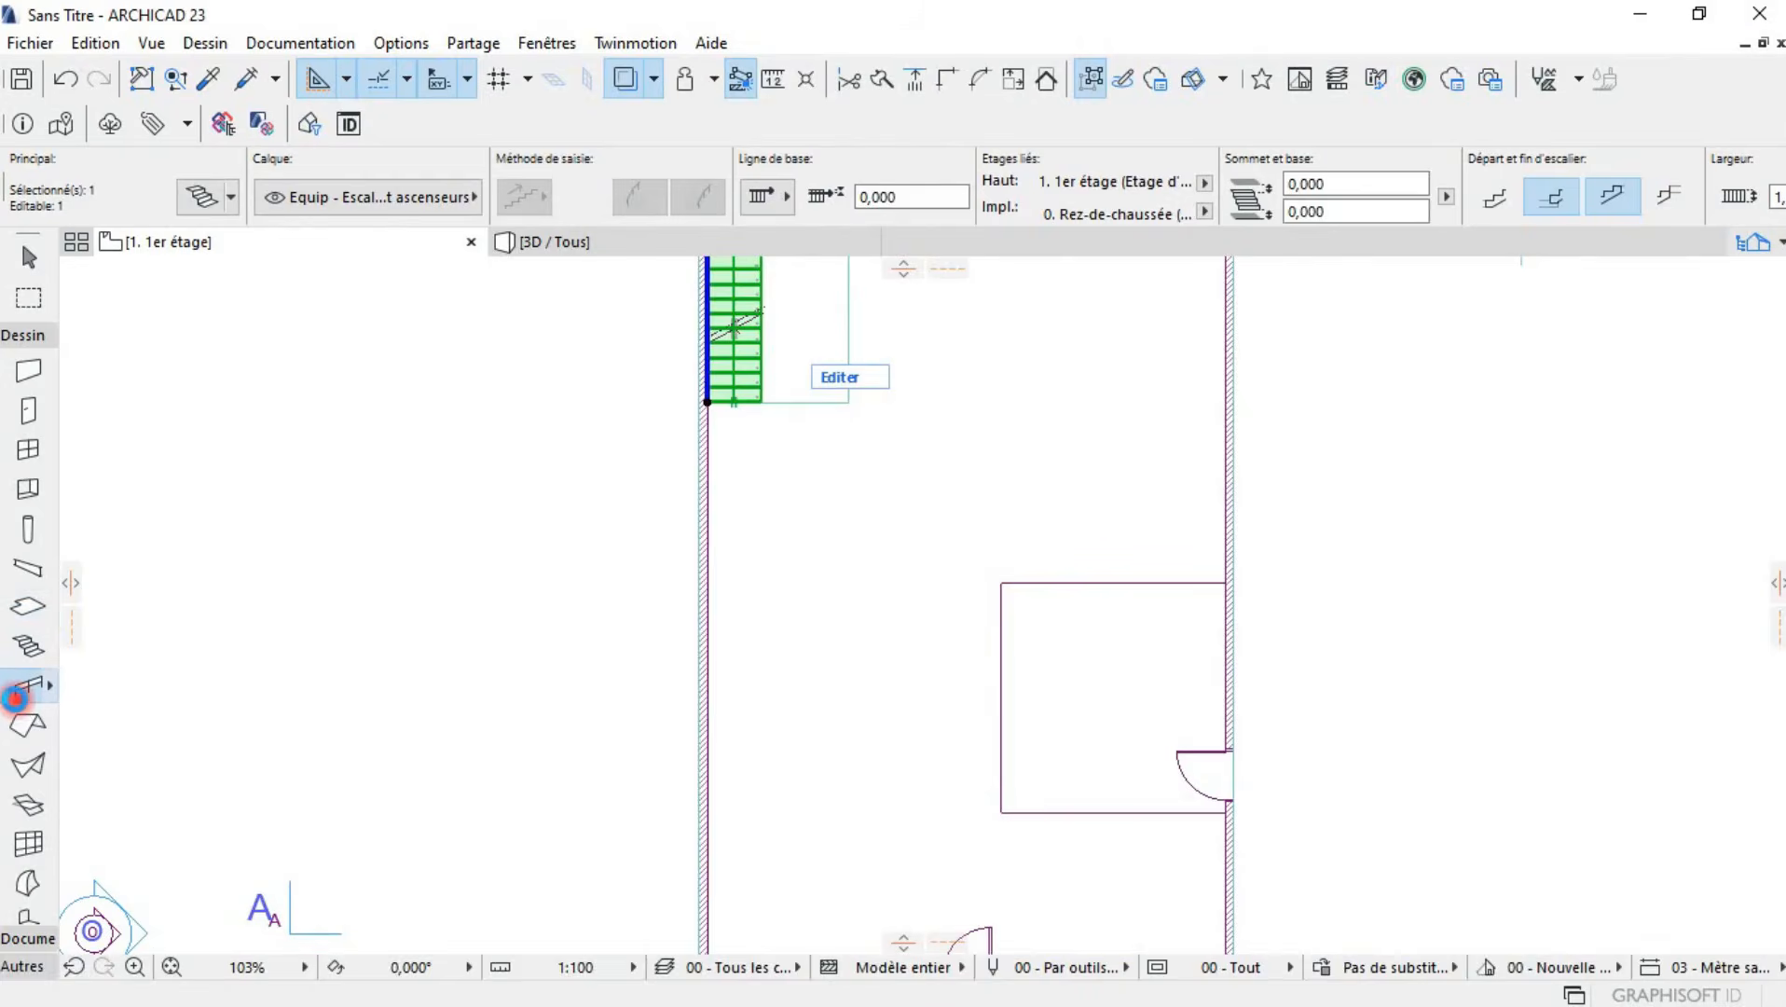
pyautogui.doubleClick(17, 699)
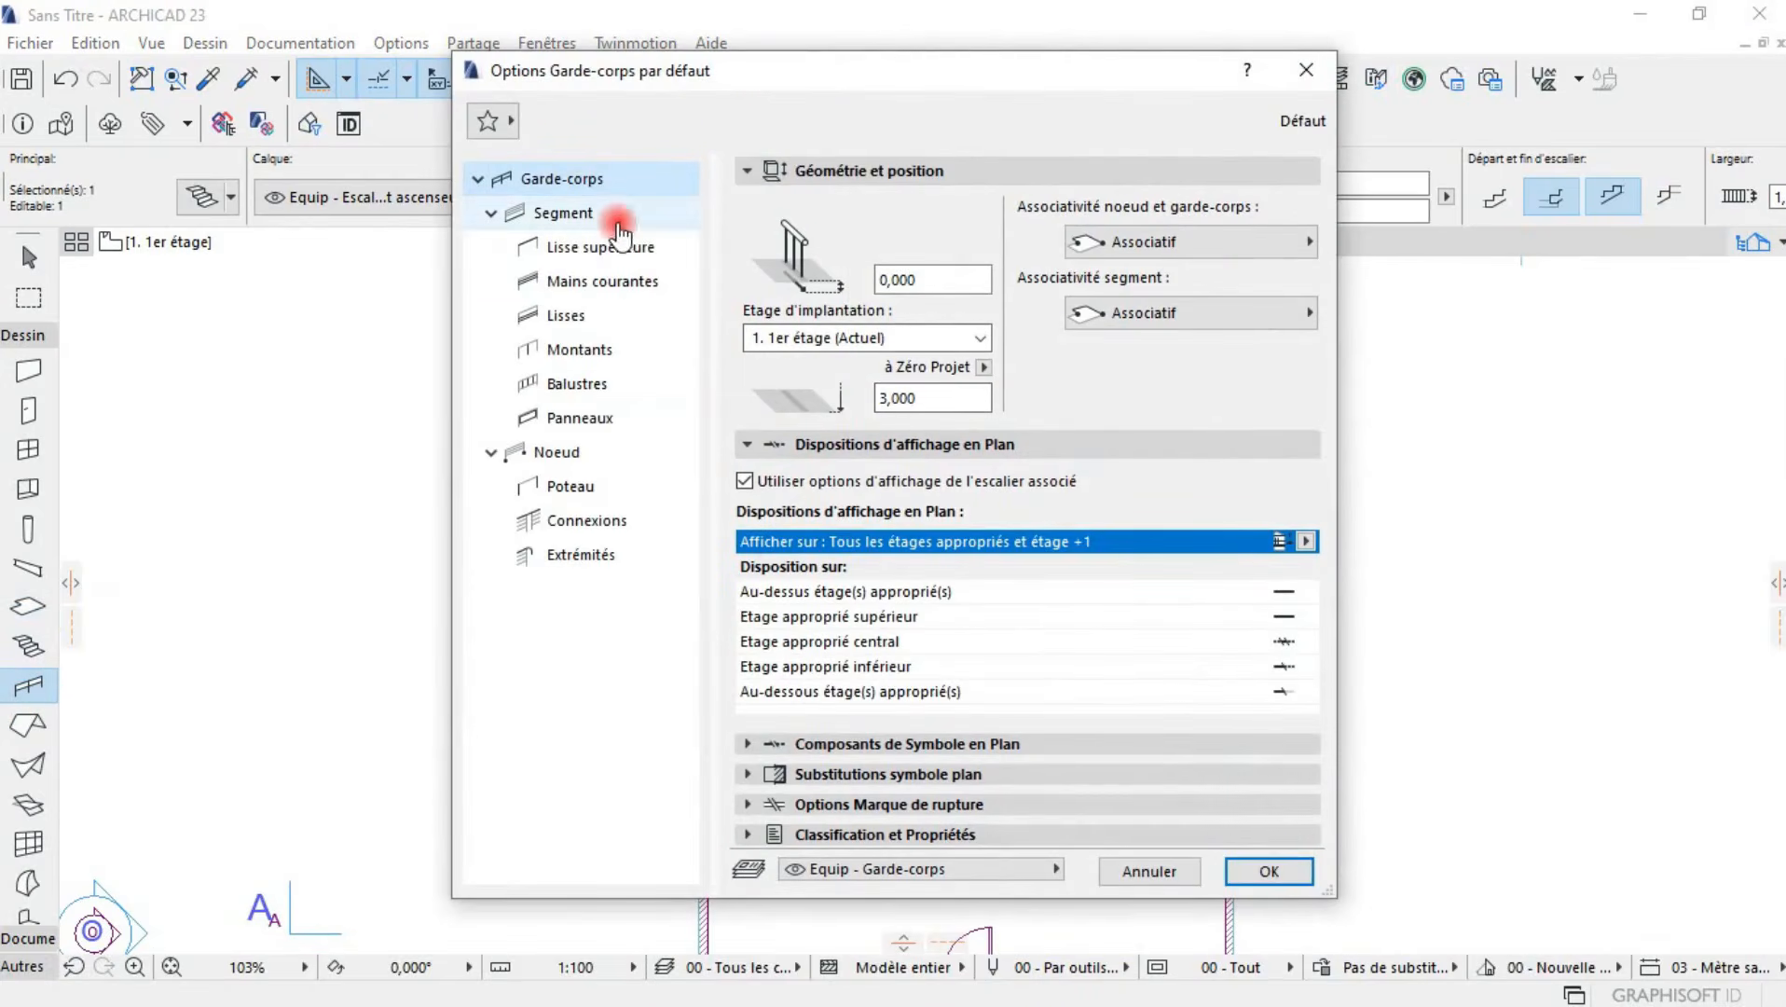
pyautogui.click(634, 247)
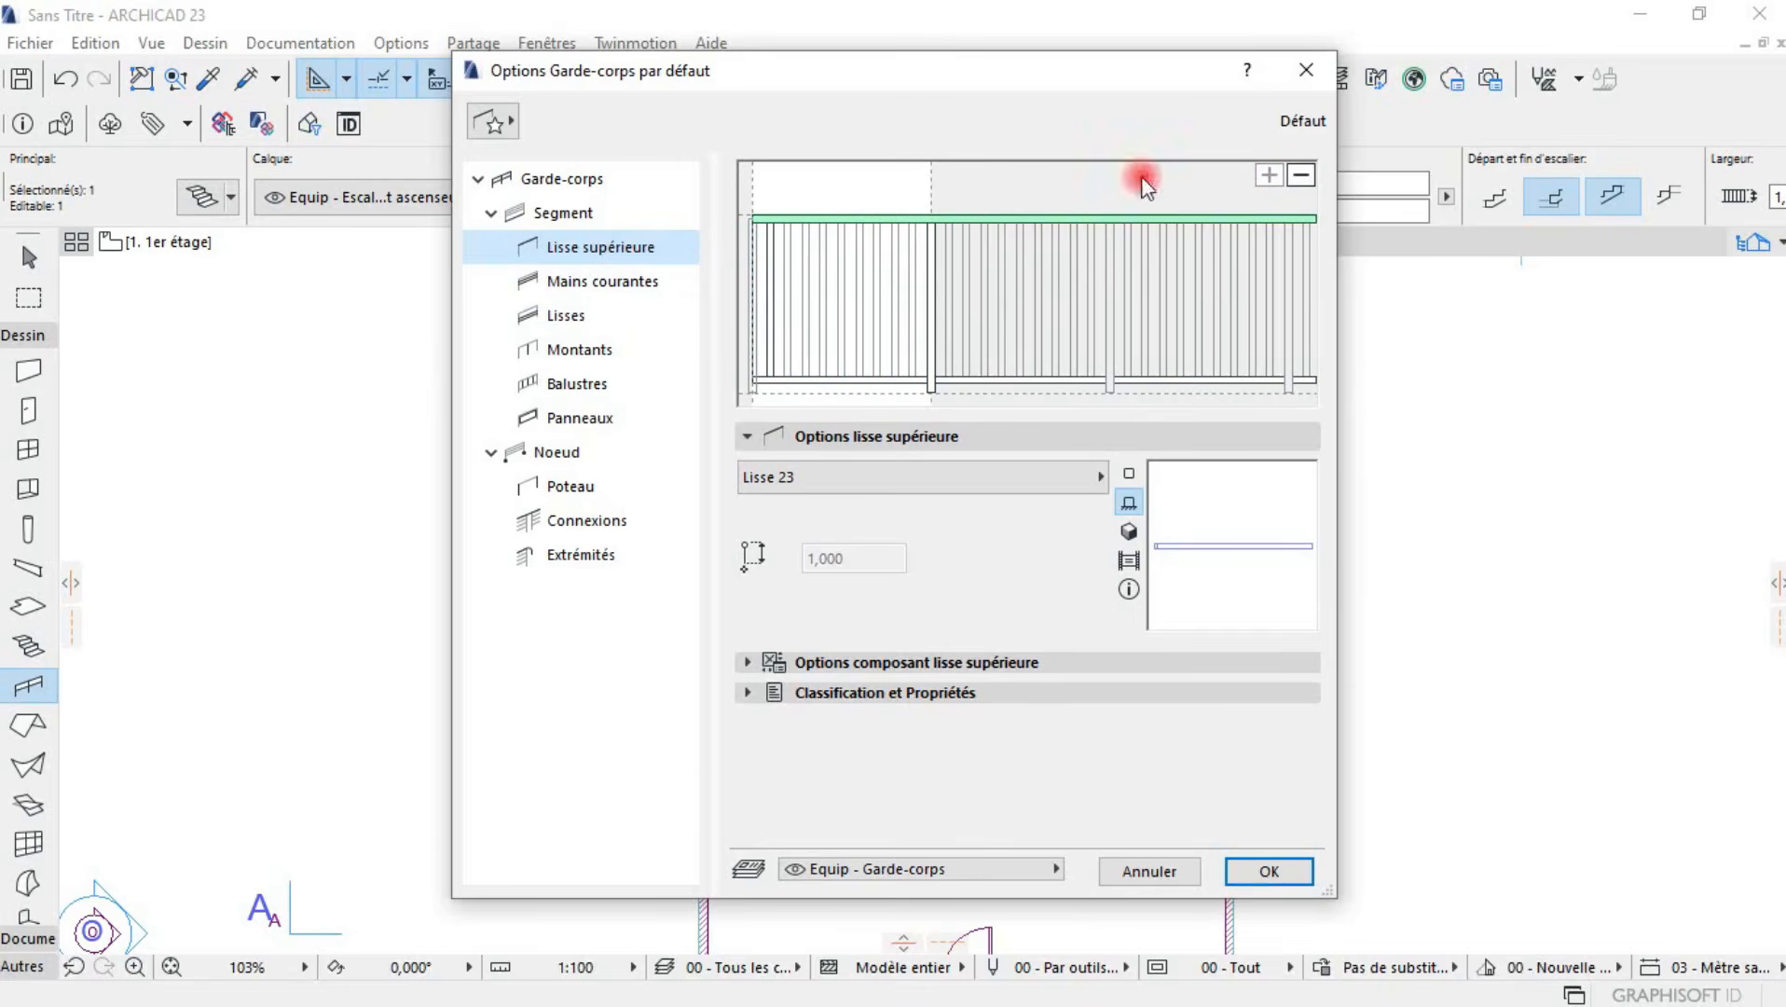
pyautogui.click(894, 280)
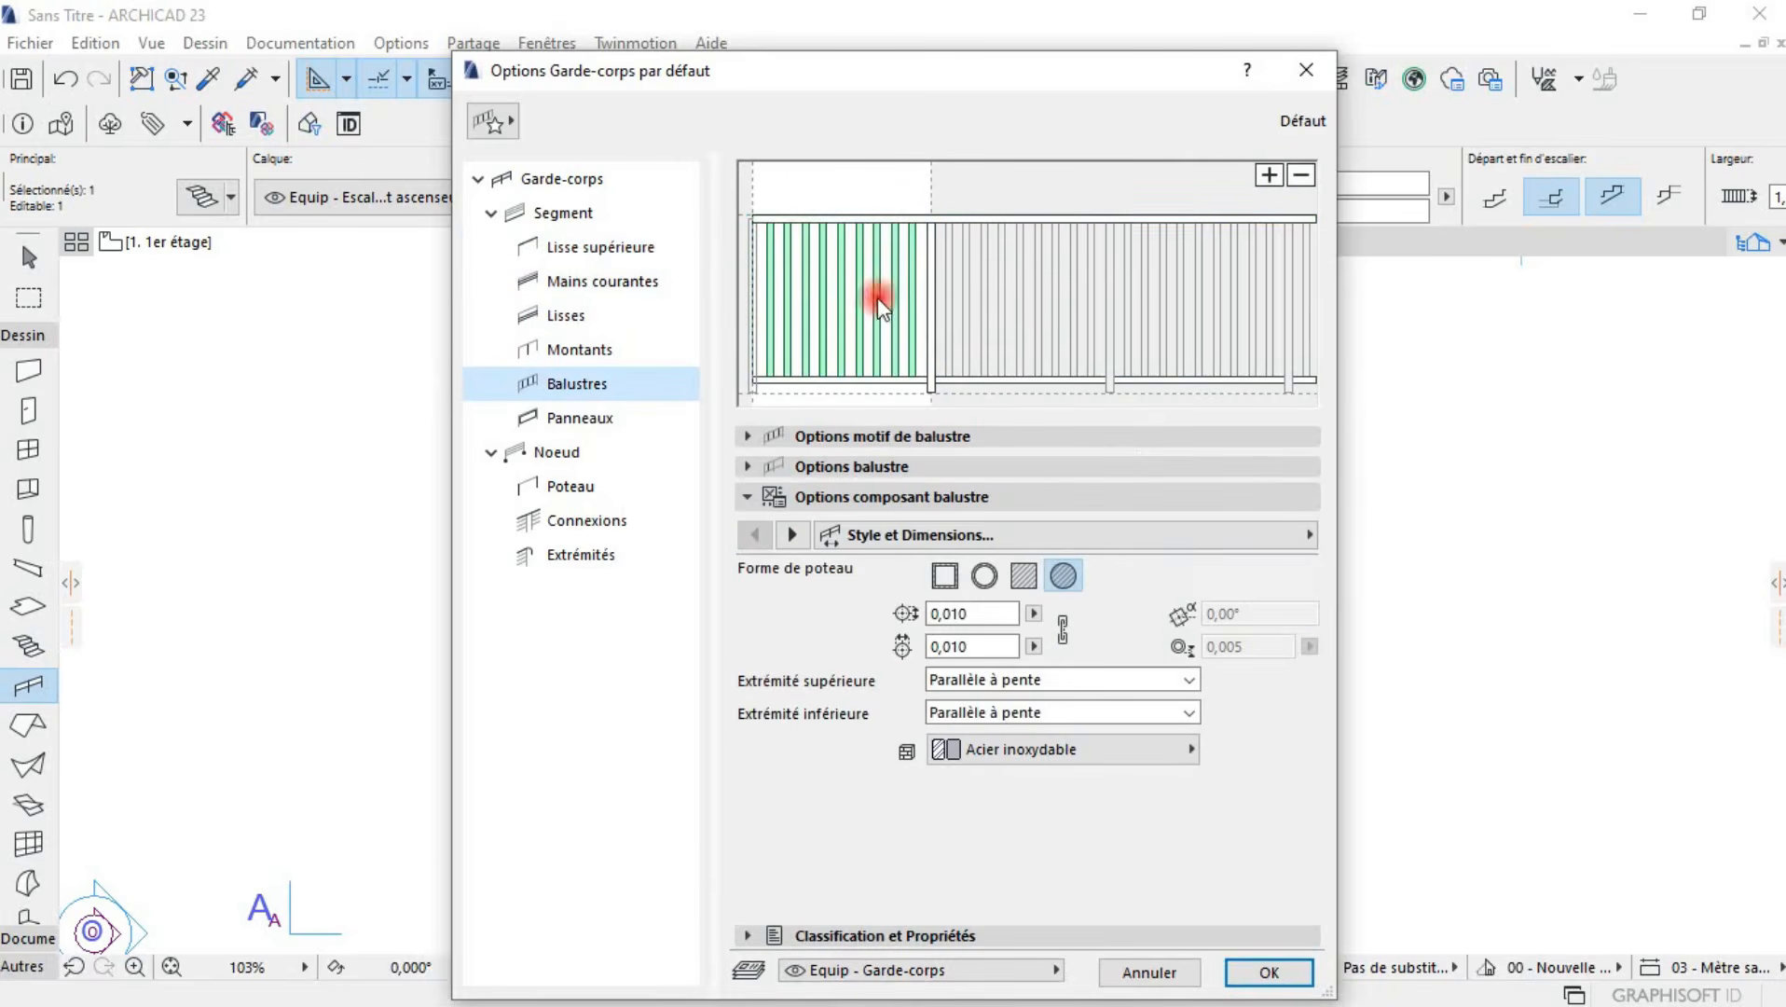
pyautogui.click(1303, 175)
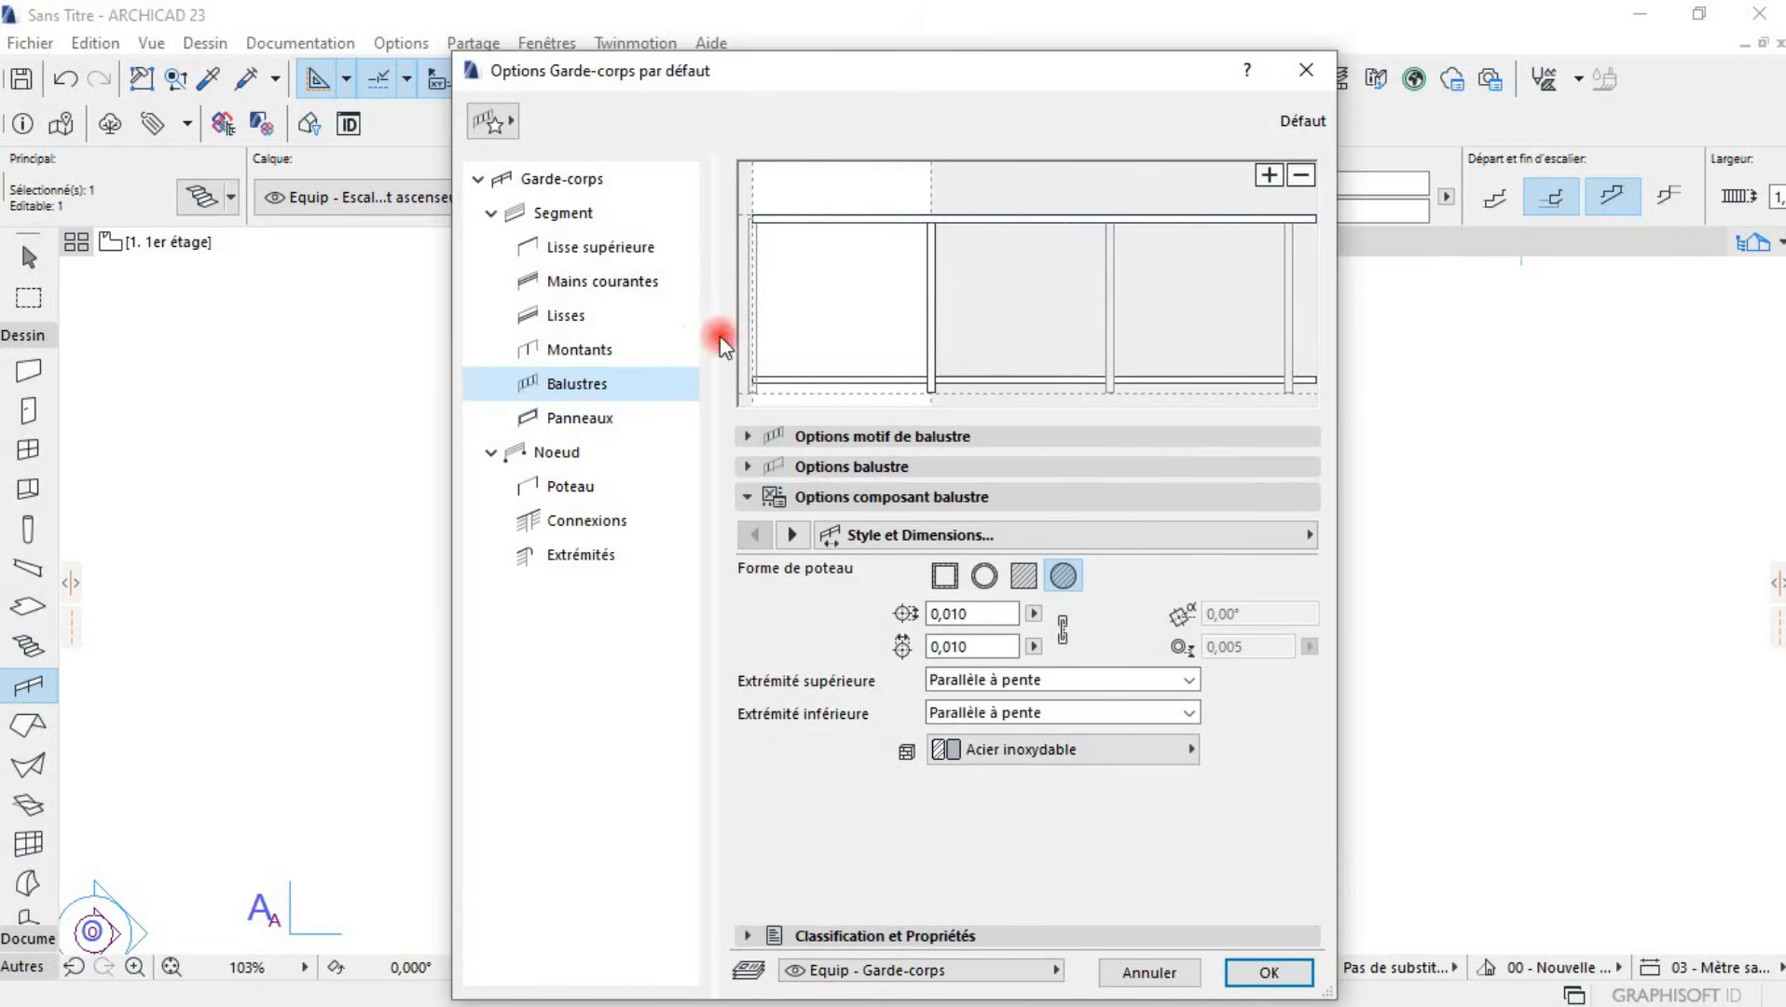
# - Try adding balusters back to the railing's segment pattern, and remove them again
pyautogui.click(935, 294)
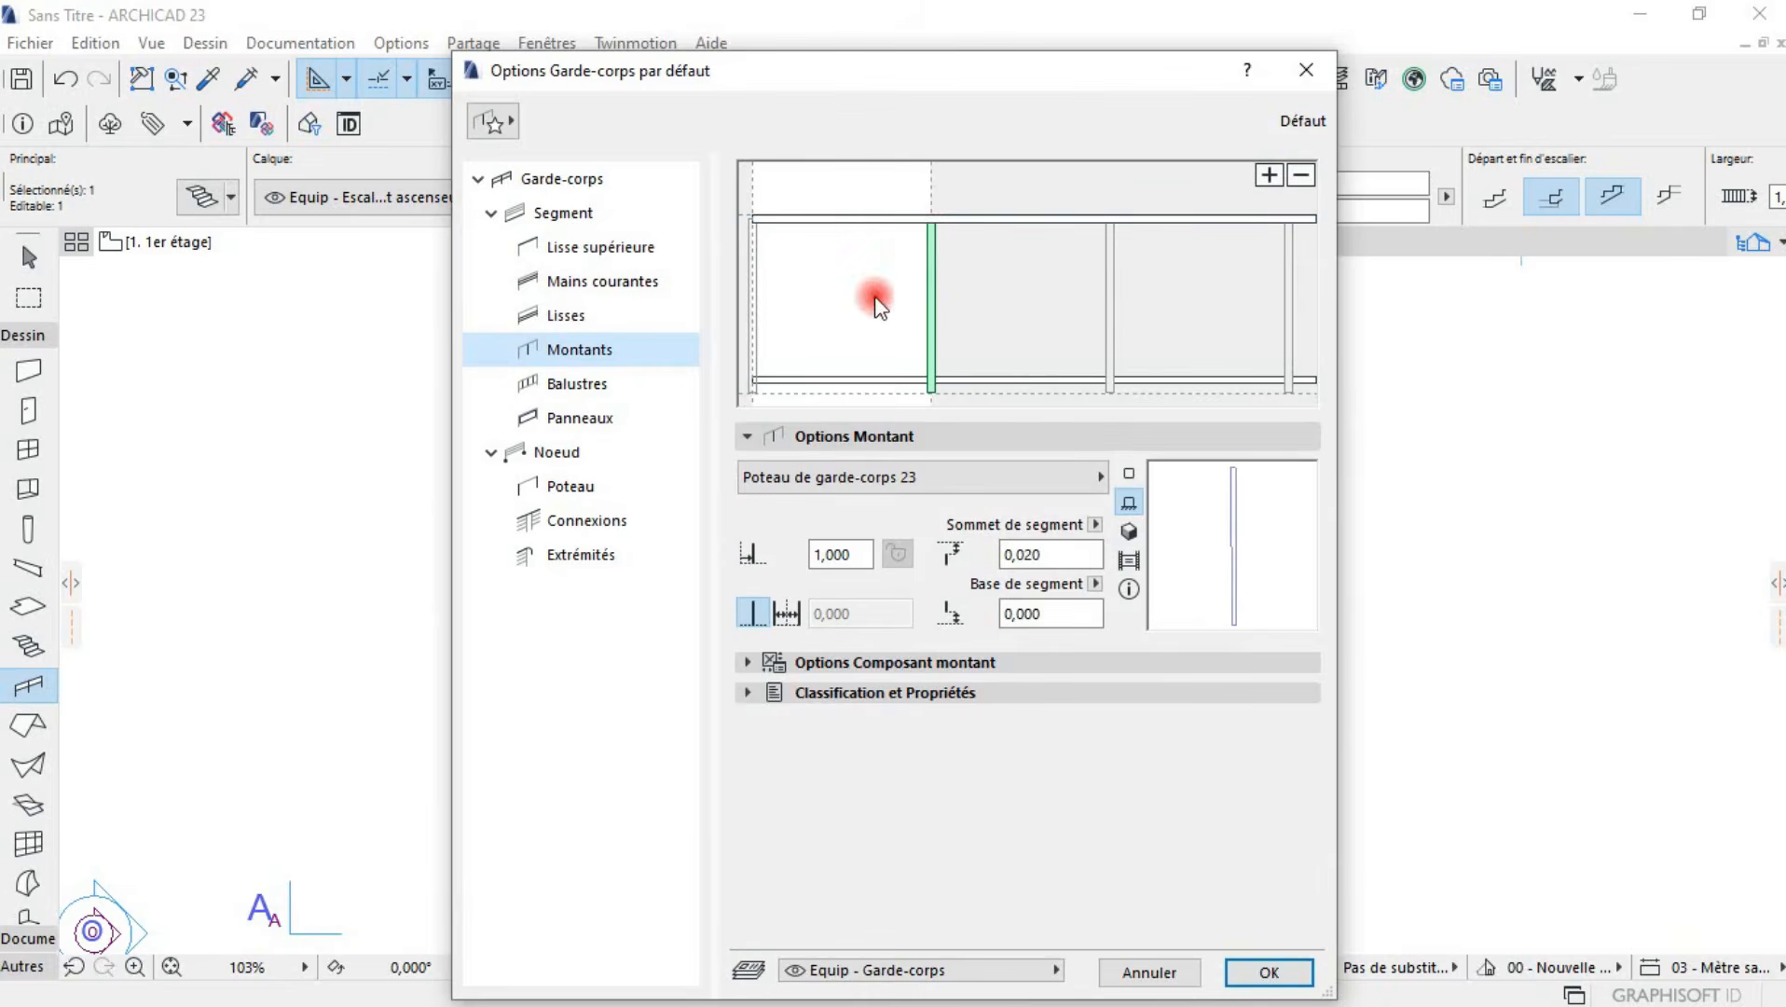
pyautogui.click(842, 337)
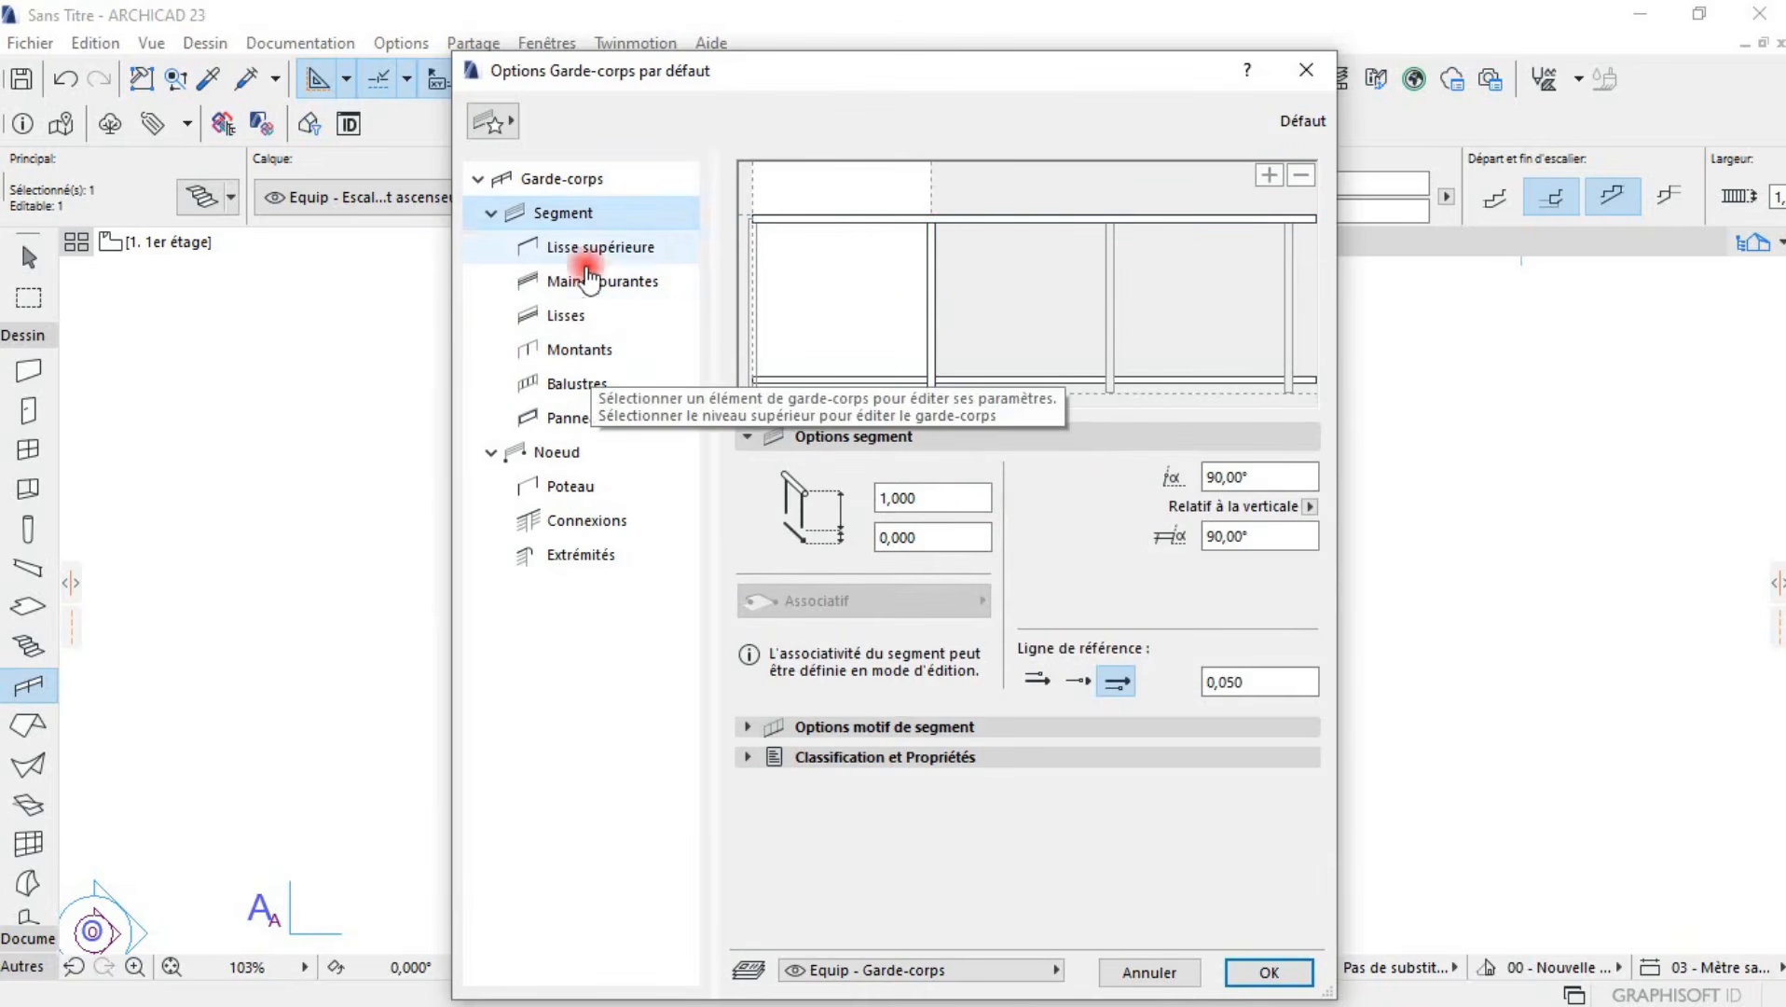
pyautogui.click(601, 385)
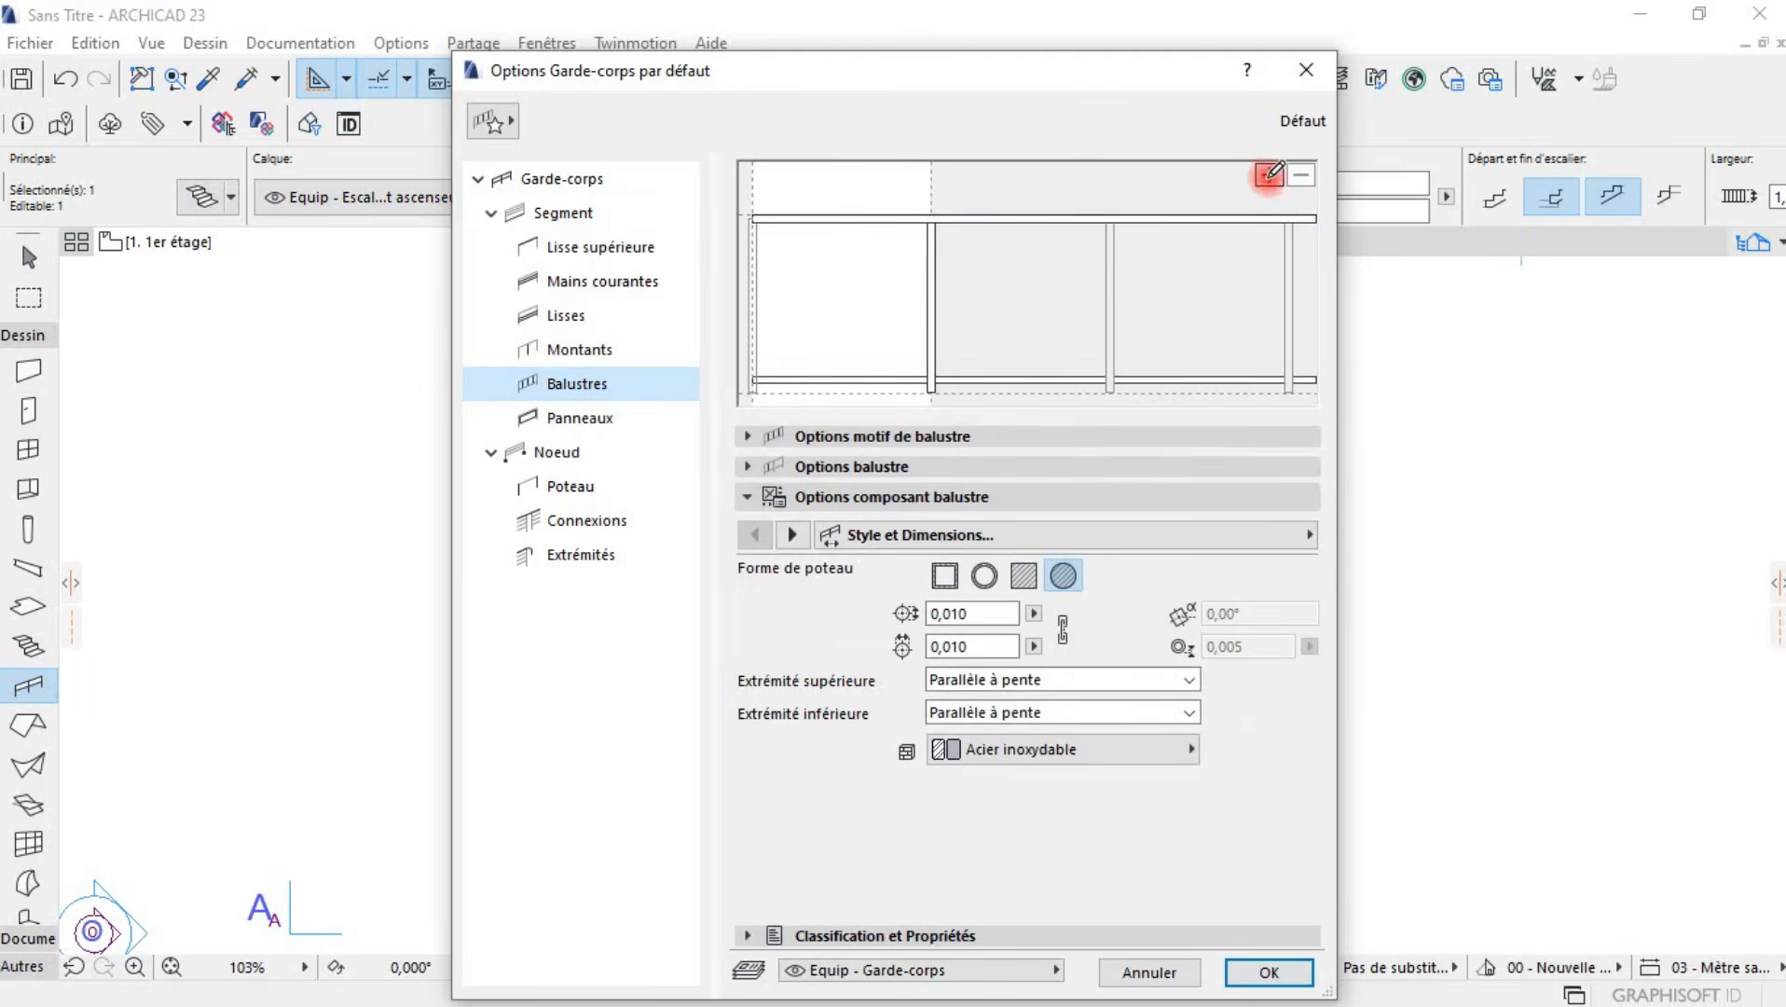
pyautogui.click(876, 282)
pyautogui.click(856, 299)
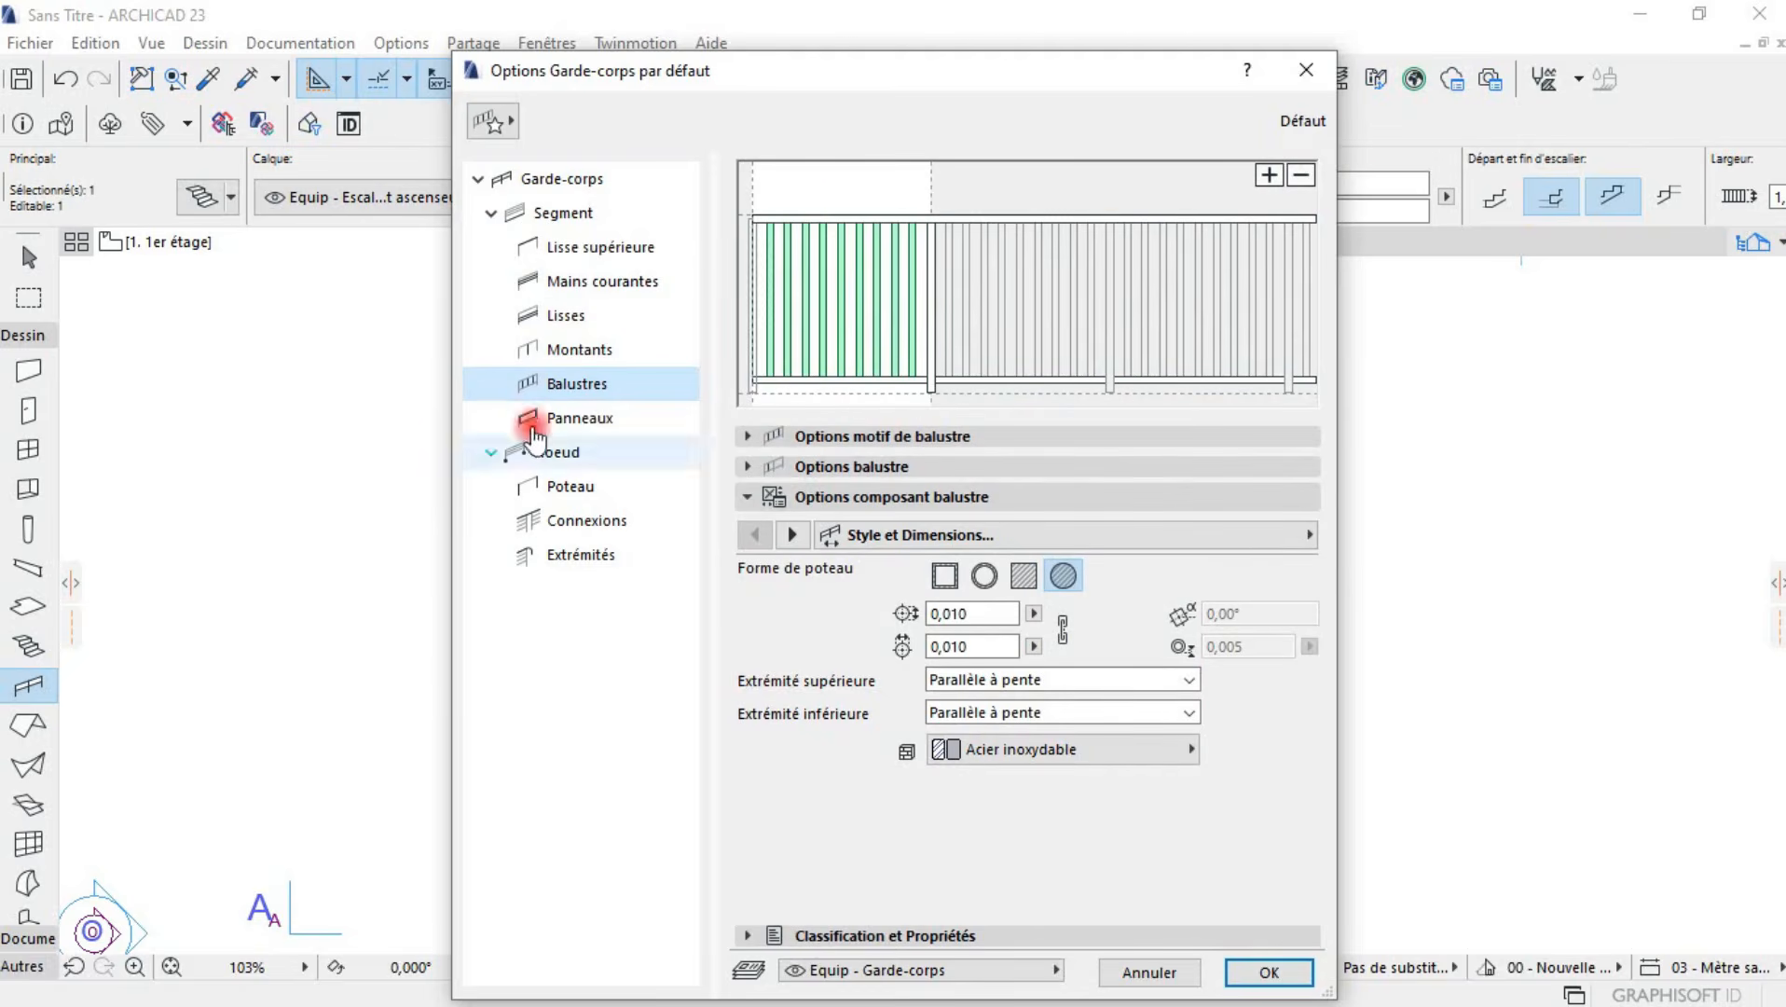
pyautogui.click(1301, 174)
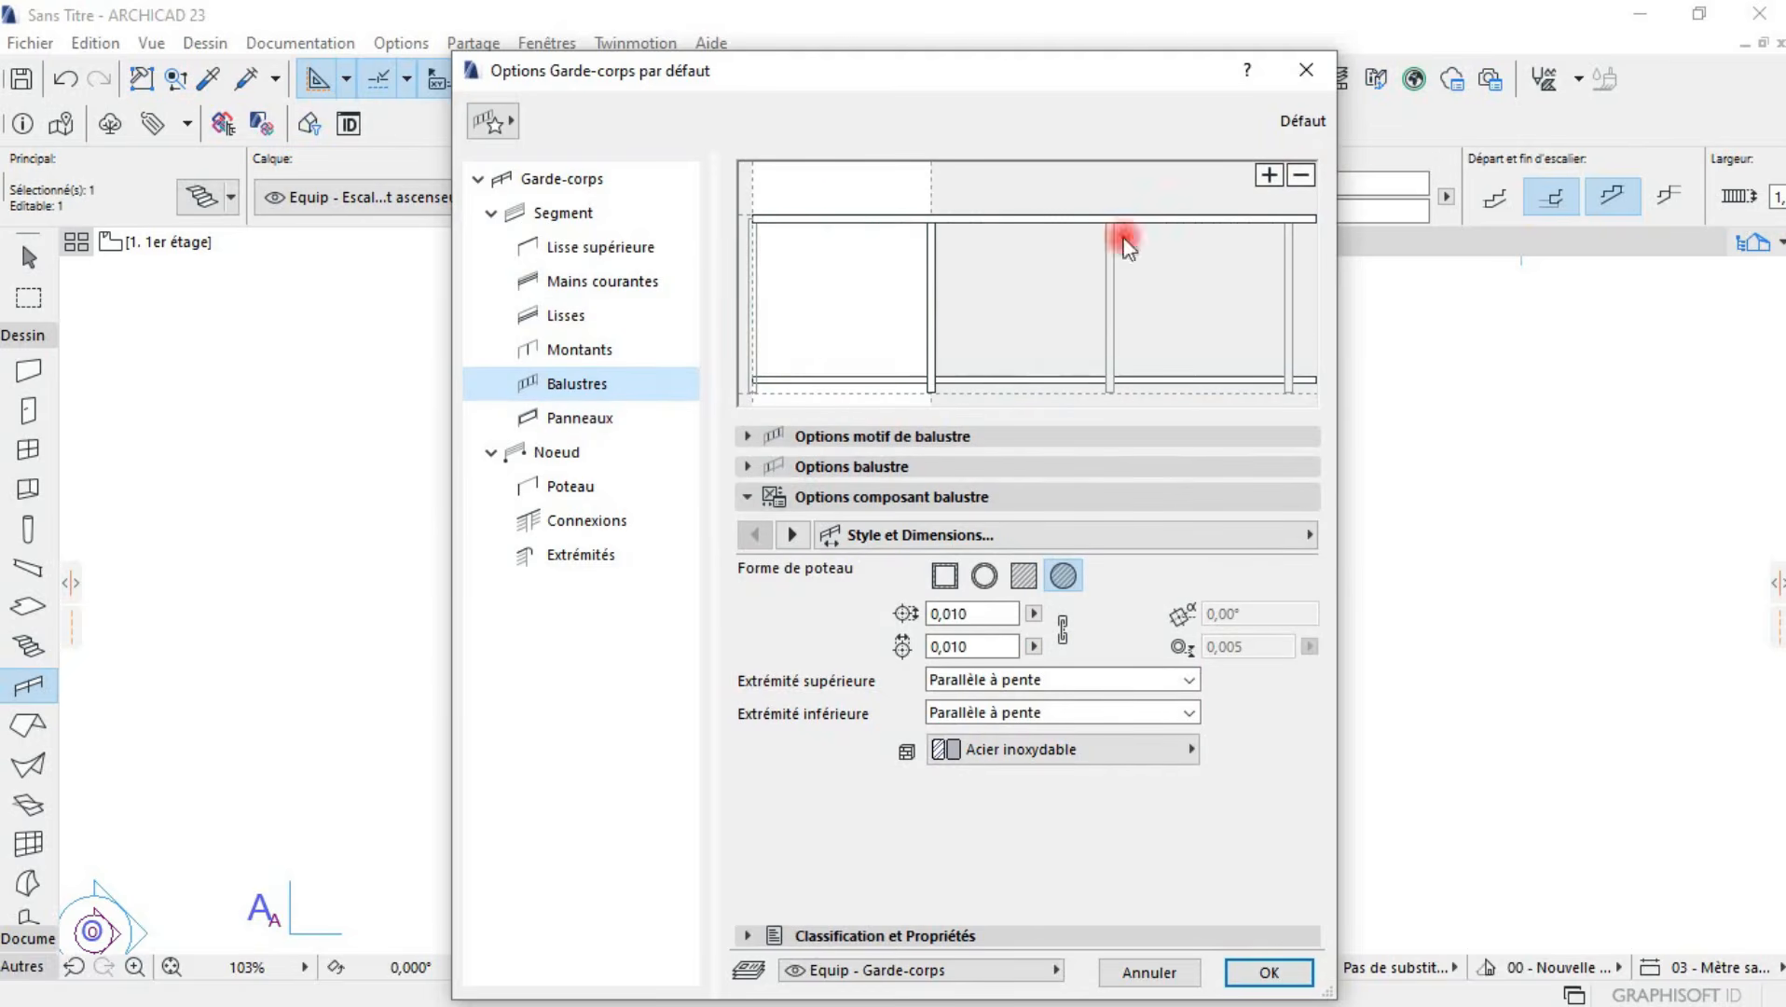
# - Add a framed panel to the default railing's segment, filling the bay between the posts
pyautogui.click(564, 419)
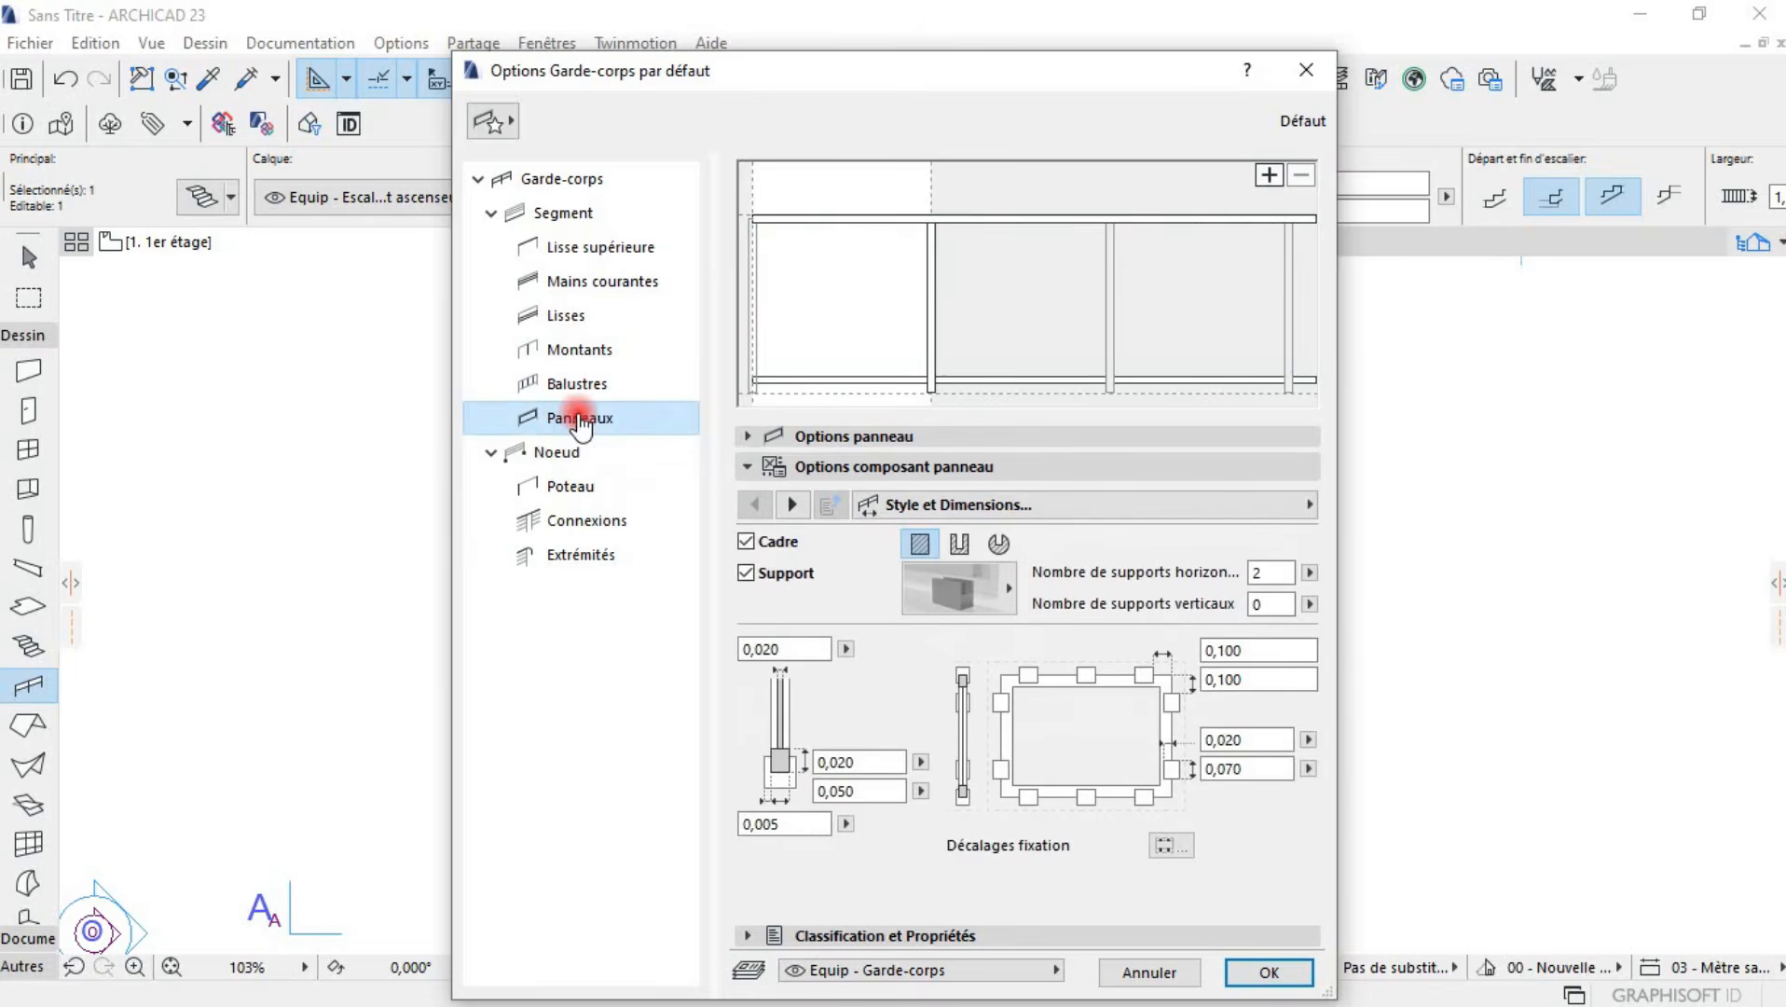
pyautogui.click(833, 306)
pyautogui.click(1302, 174)
pyautogui.click(1269, 175)
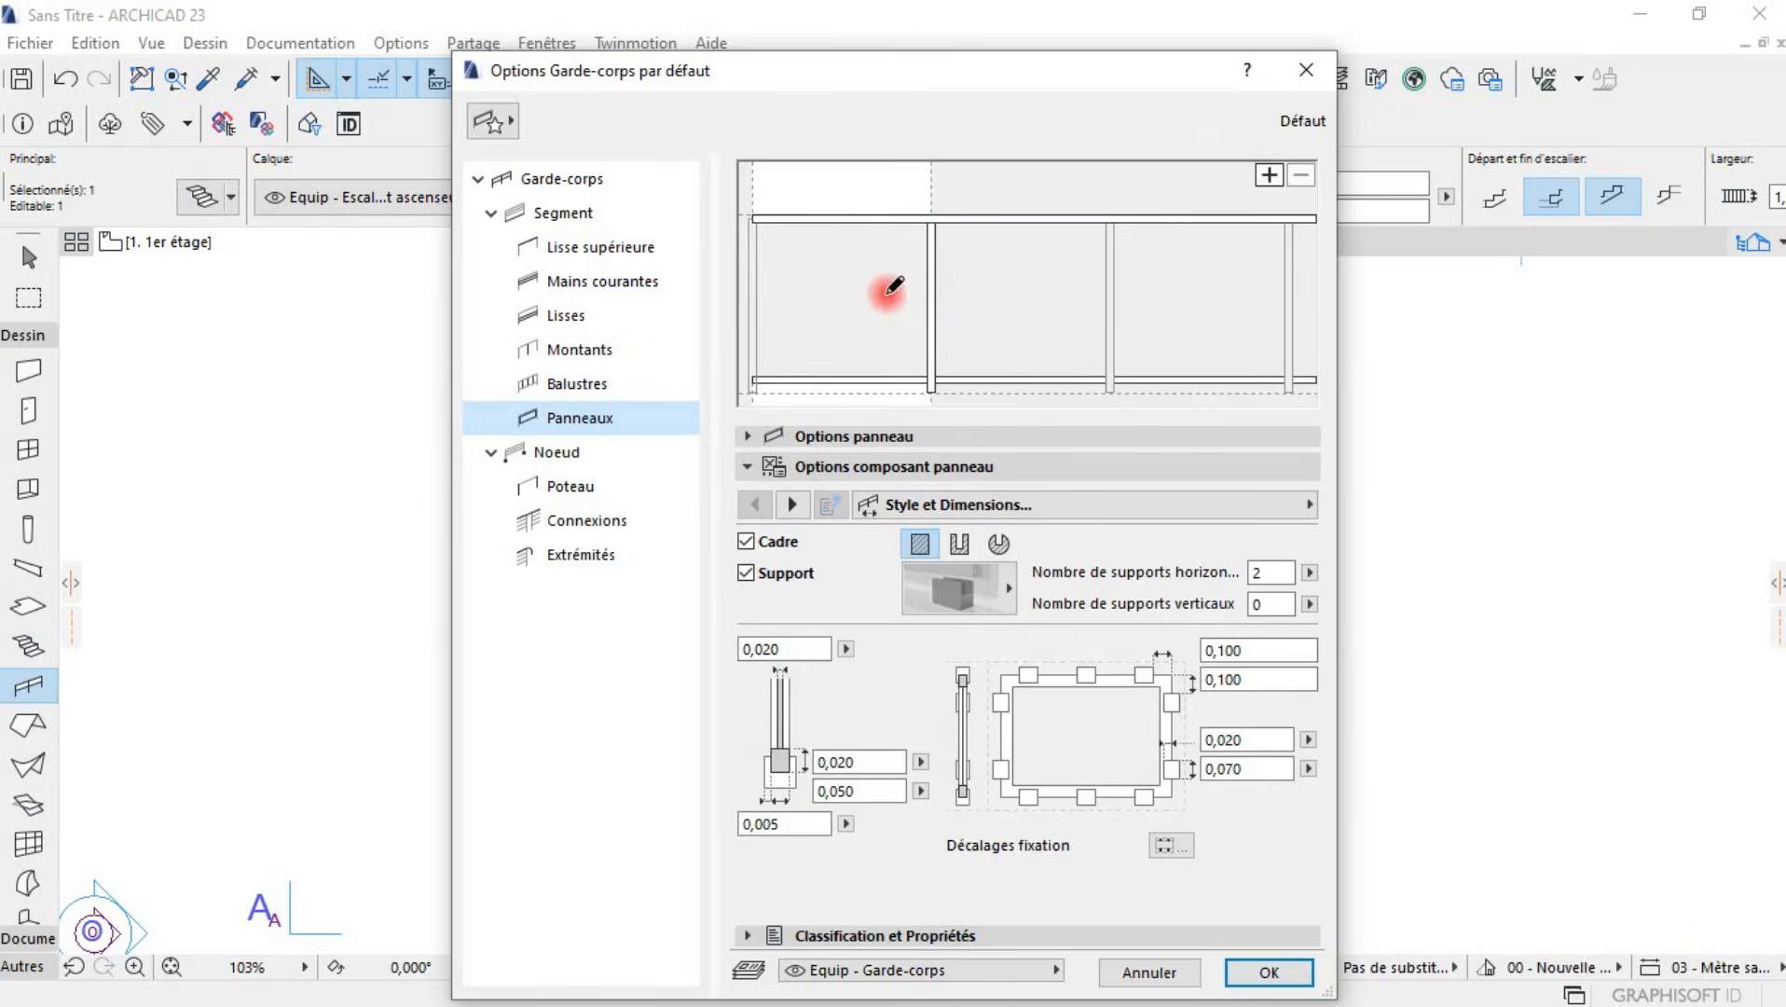
pyautogui.click(970, 598)
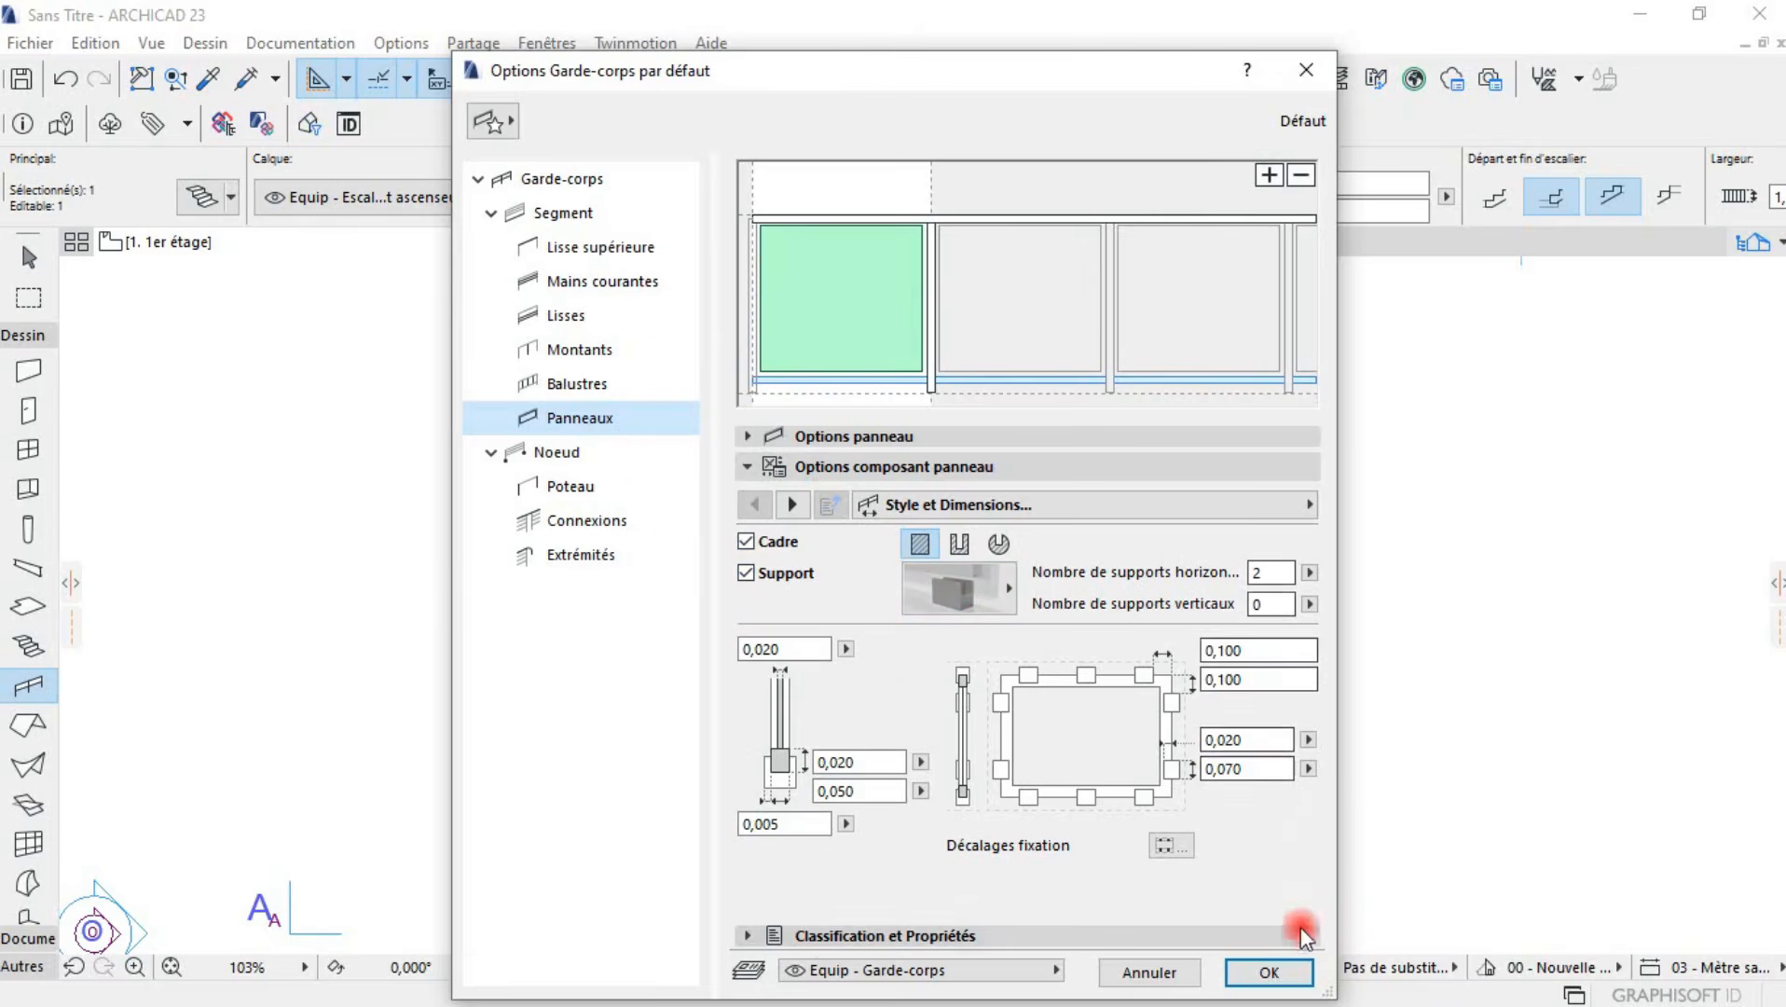
# - Review the railing panel's position and component options, and accept the default railing settings
pyautogui.click(797, 434)
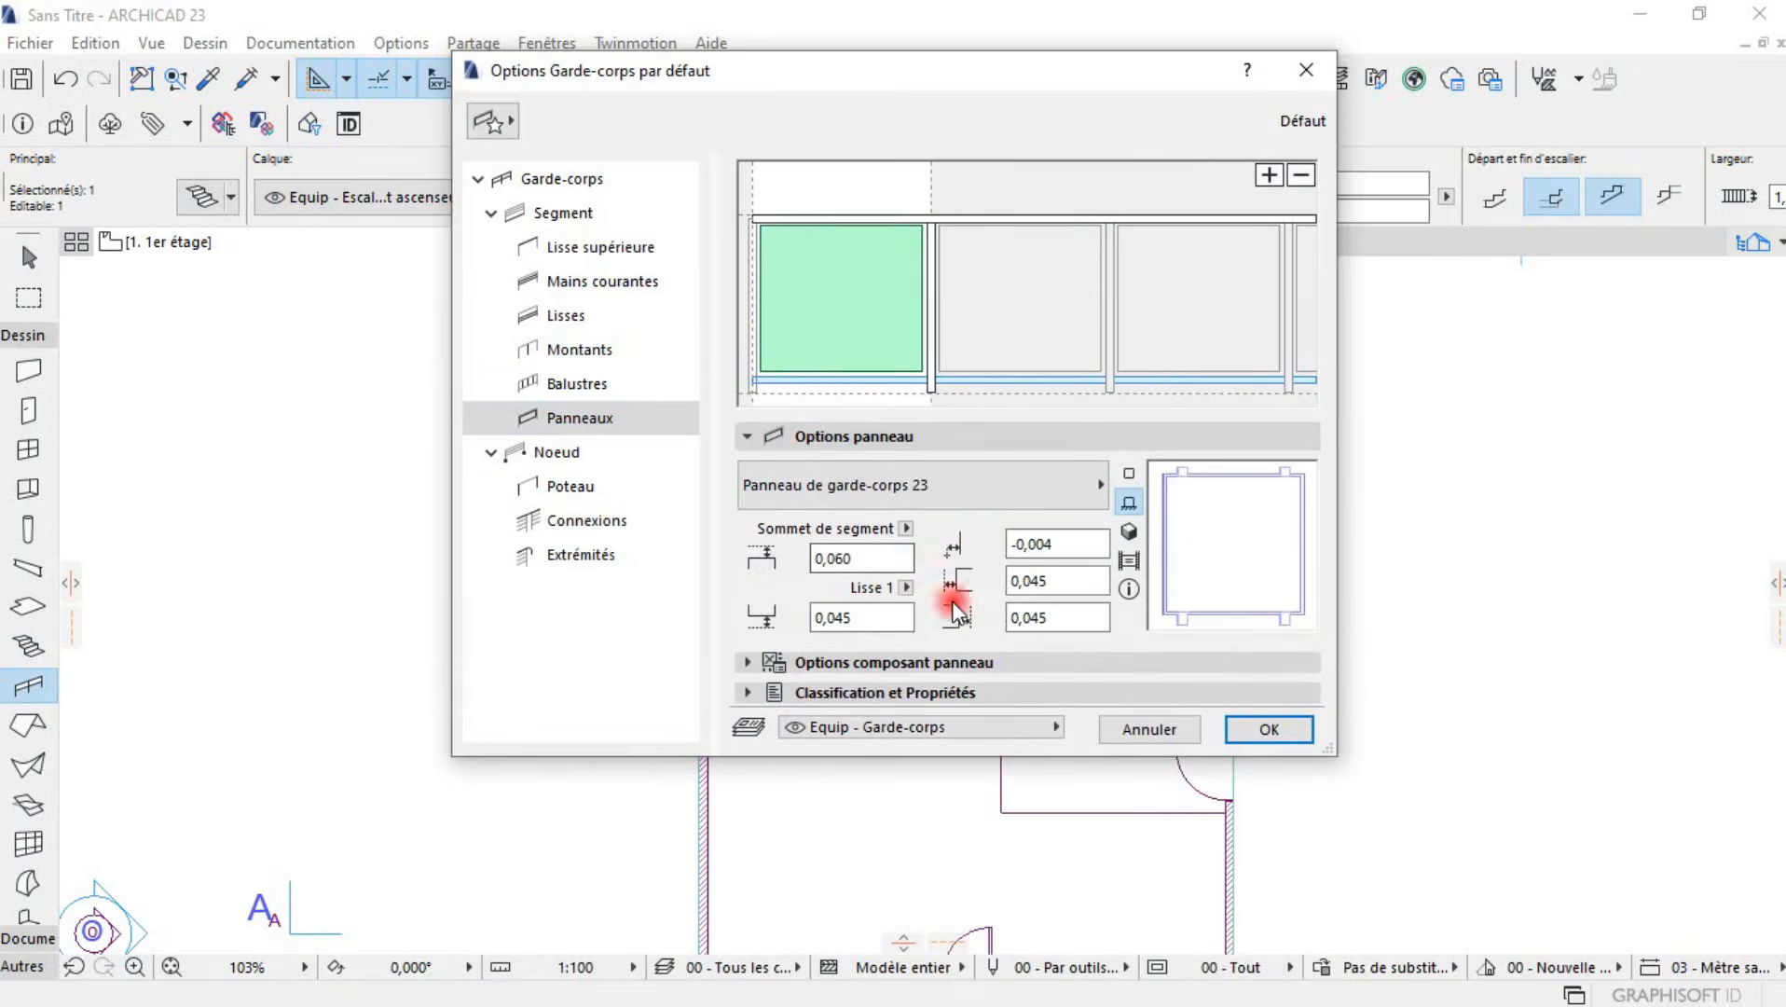
pyautogui.click(839, 662)
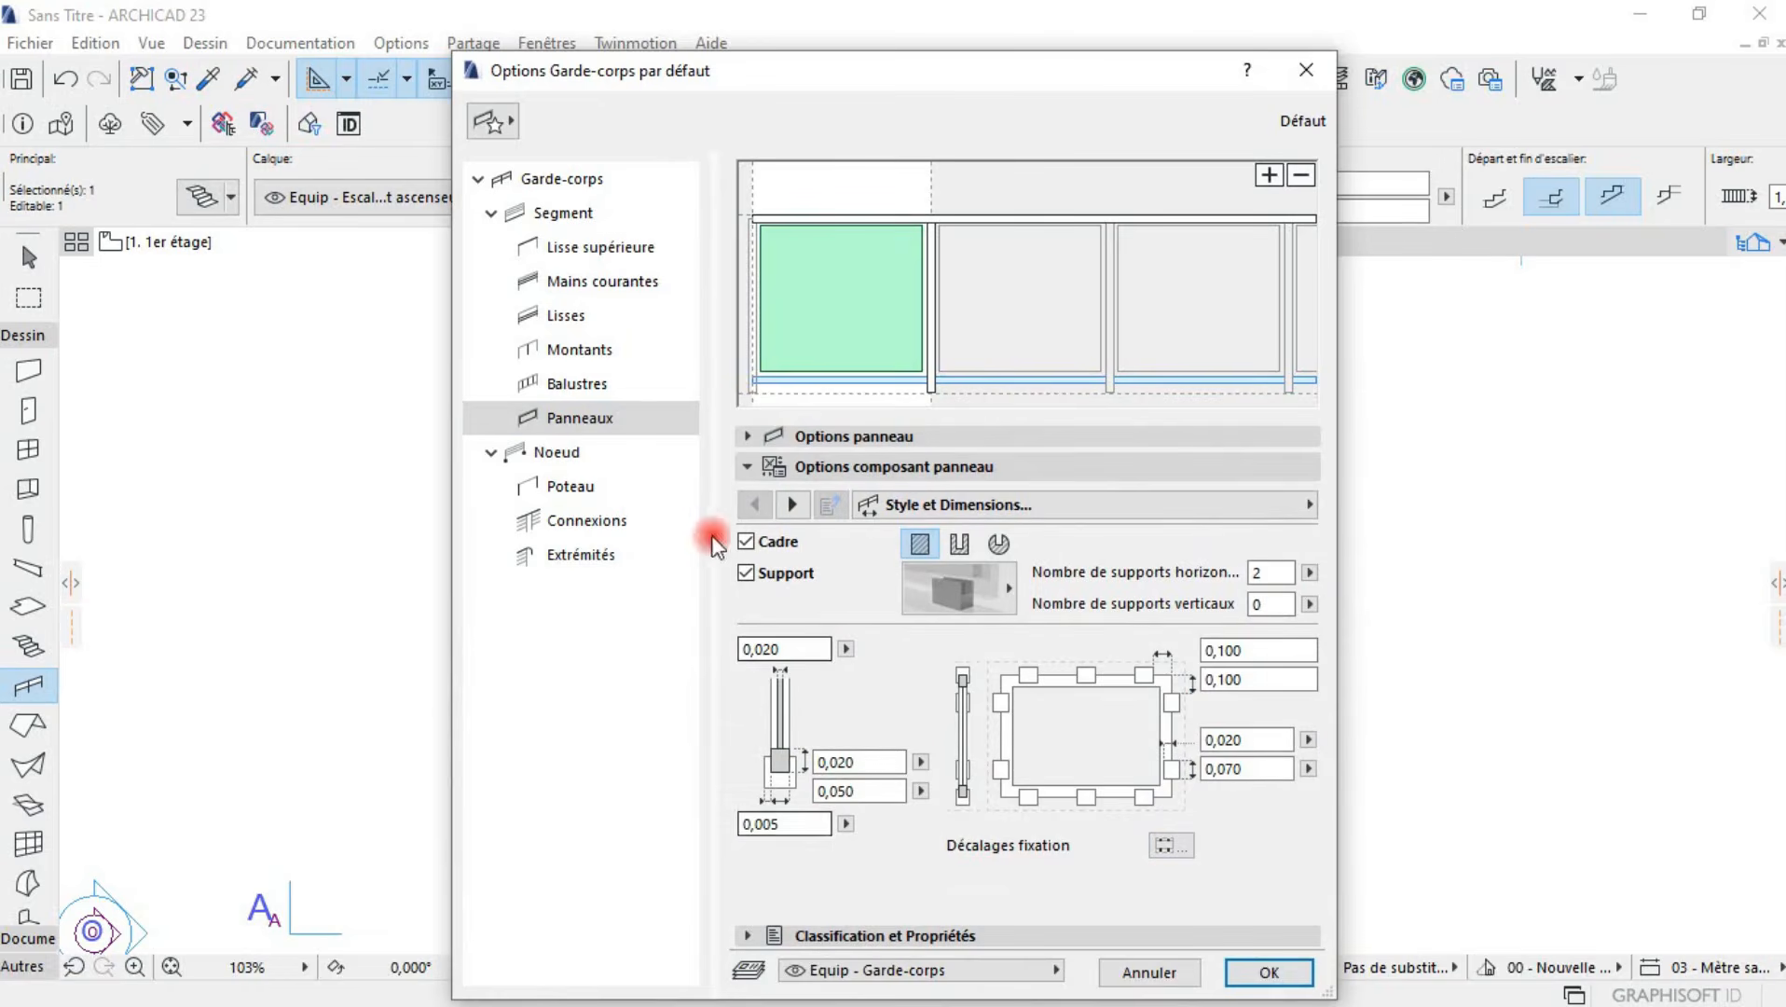
pyautogui.click(745, 464)
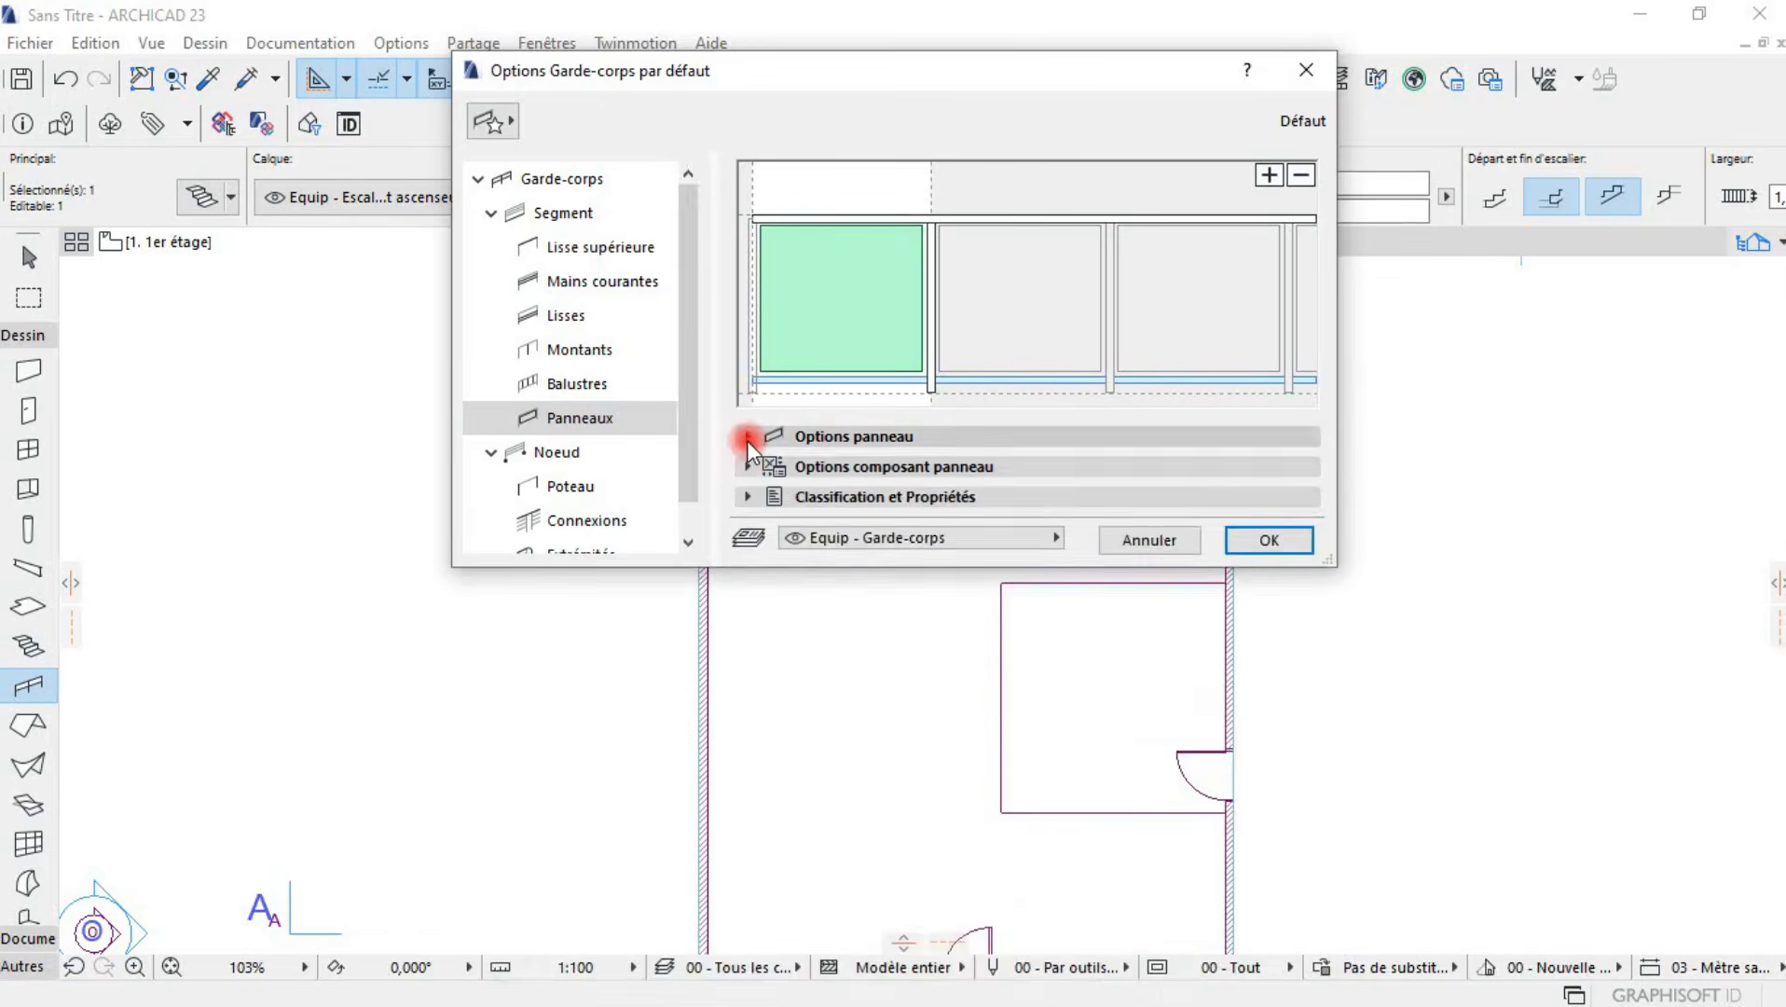
pyautogui.click(746, 436)
pyautogui.click(747, 438)
pyautogui.click(555, 518)
pyautogui.scroll(-1, 569, 494)
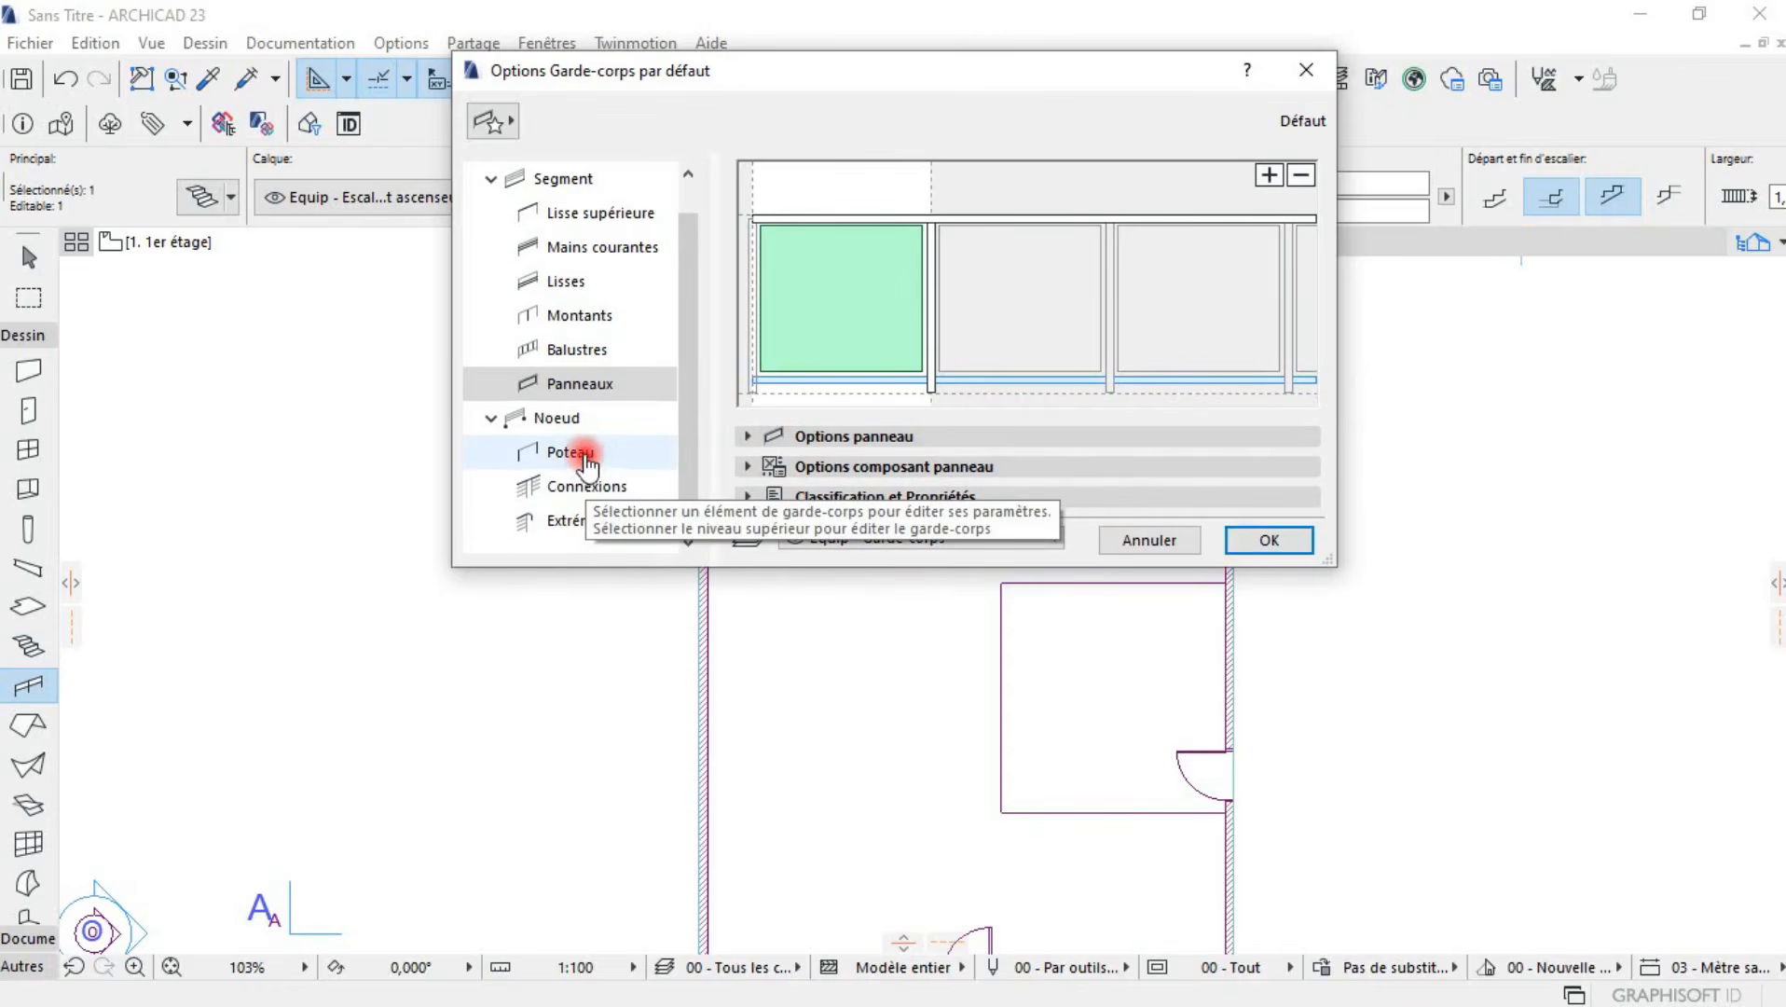
pyautogui.click(1265, 537)
# - Draw a straight railing along the front facade's outer edge on the 1er étage, from one outer wall corner to the other
pyautogui.scroll(-3, 1108, 584)
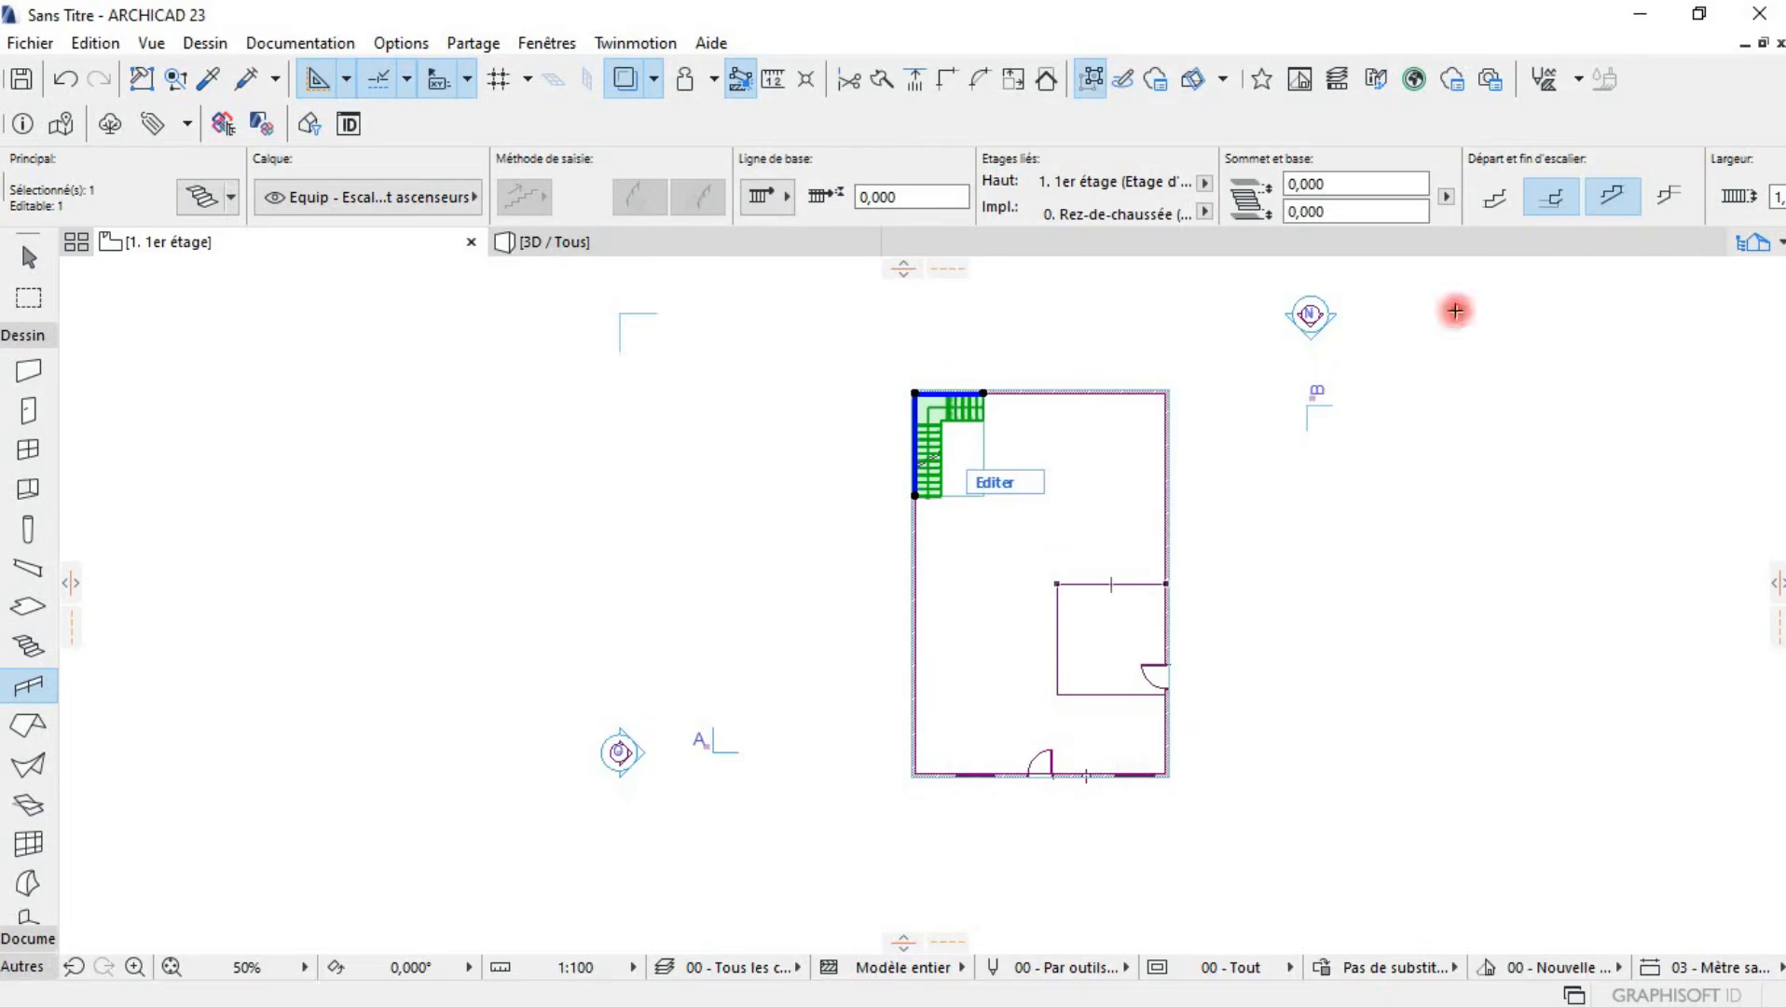
pyautogui.hscroll(5, 1457, 182)
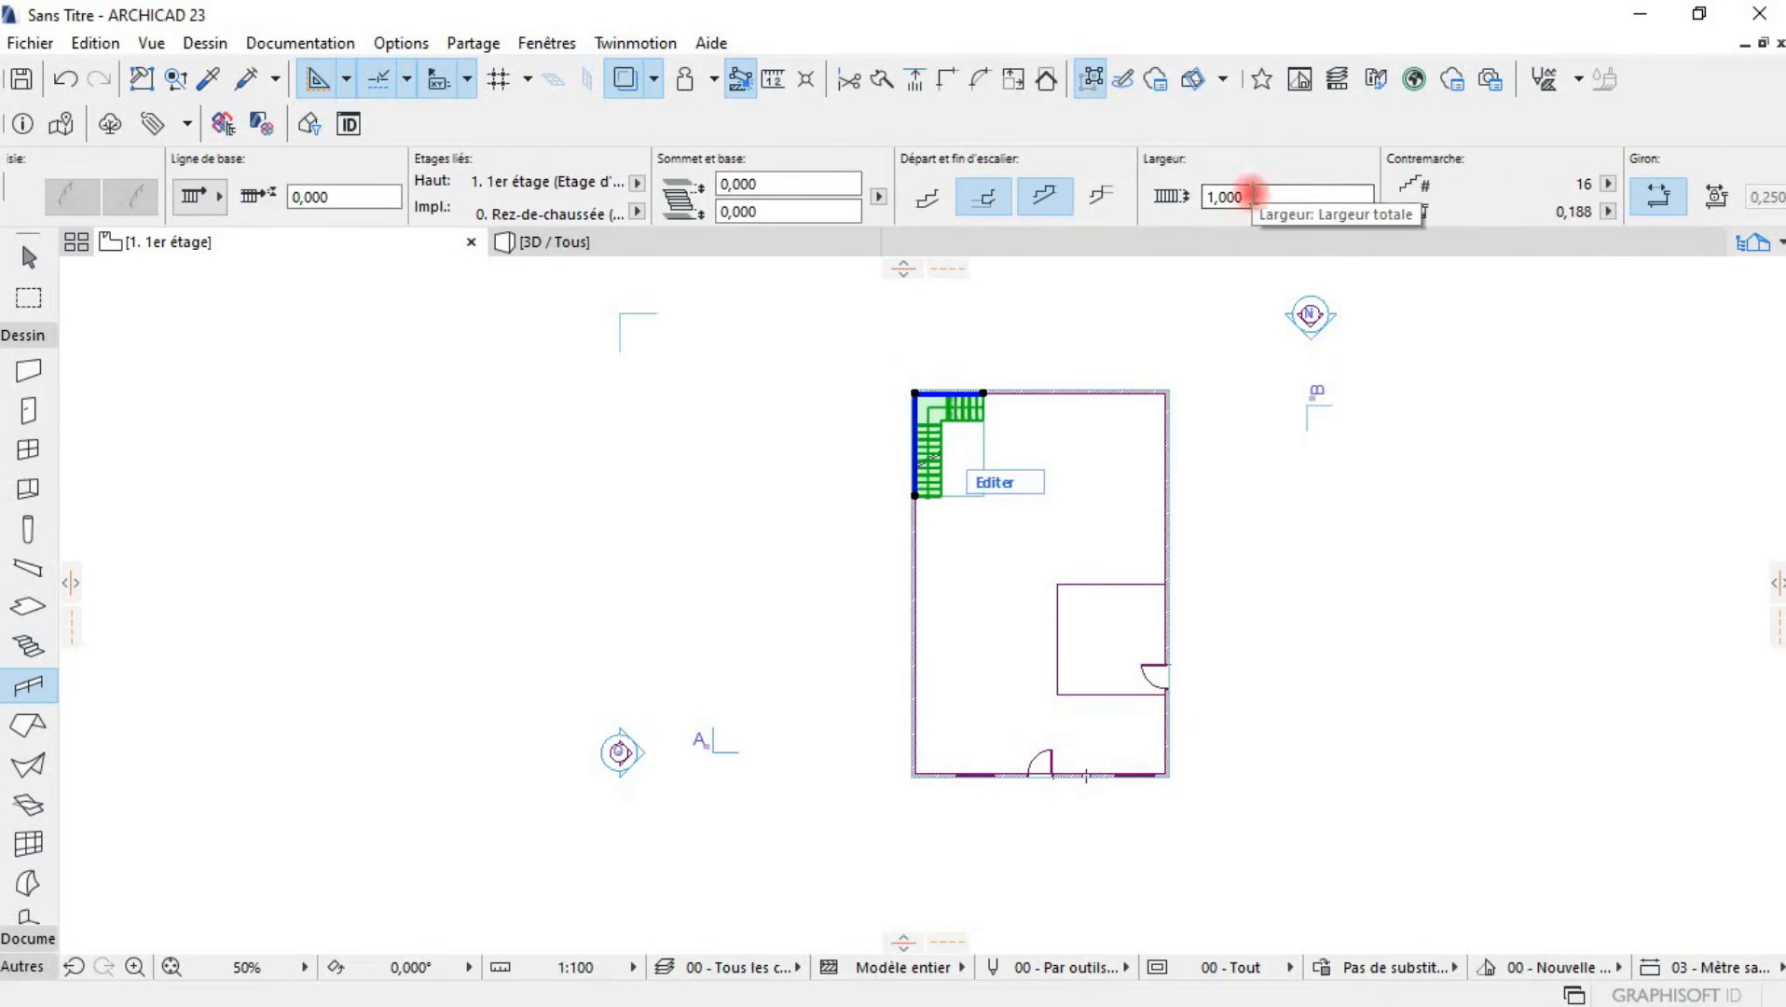
pyautogui.scroll(6, 1081, 762)
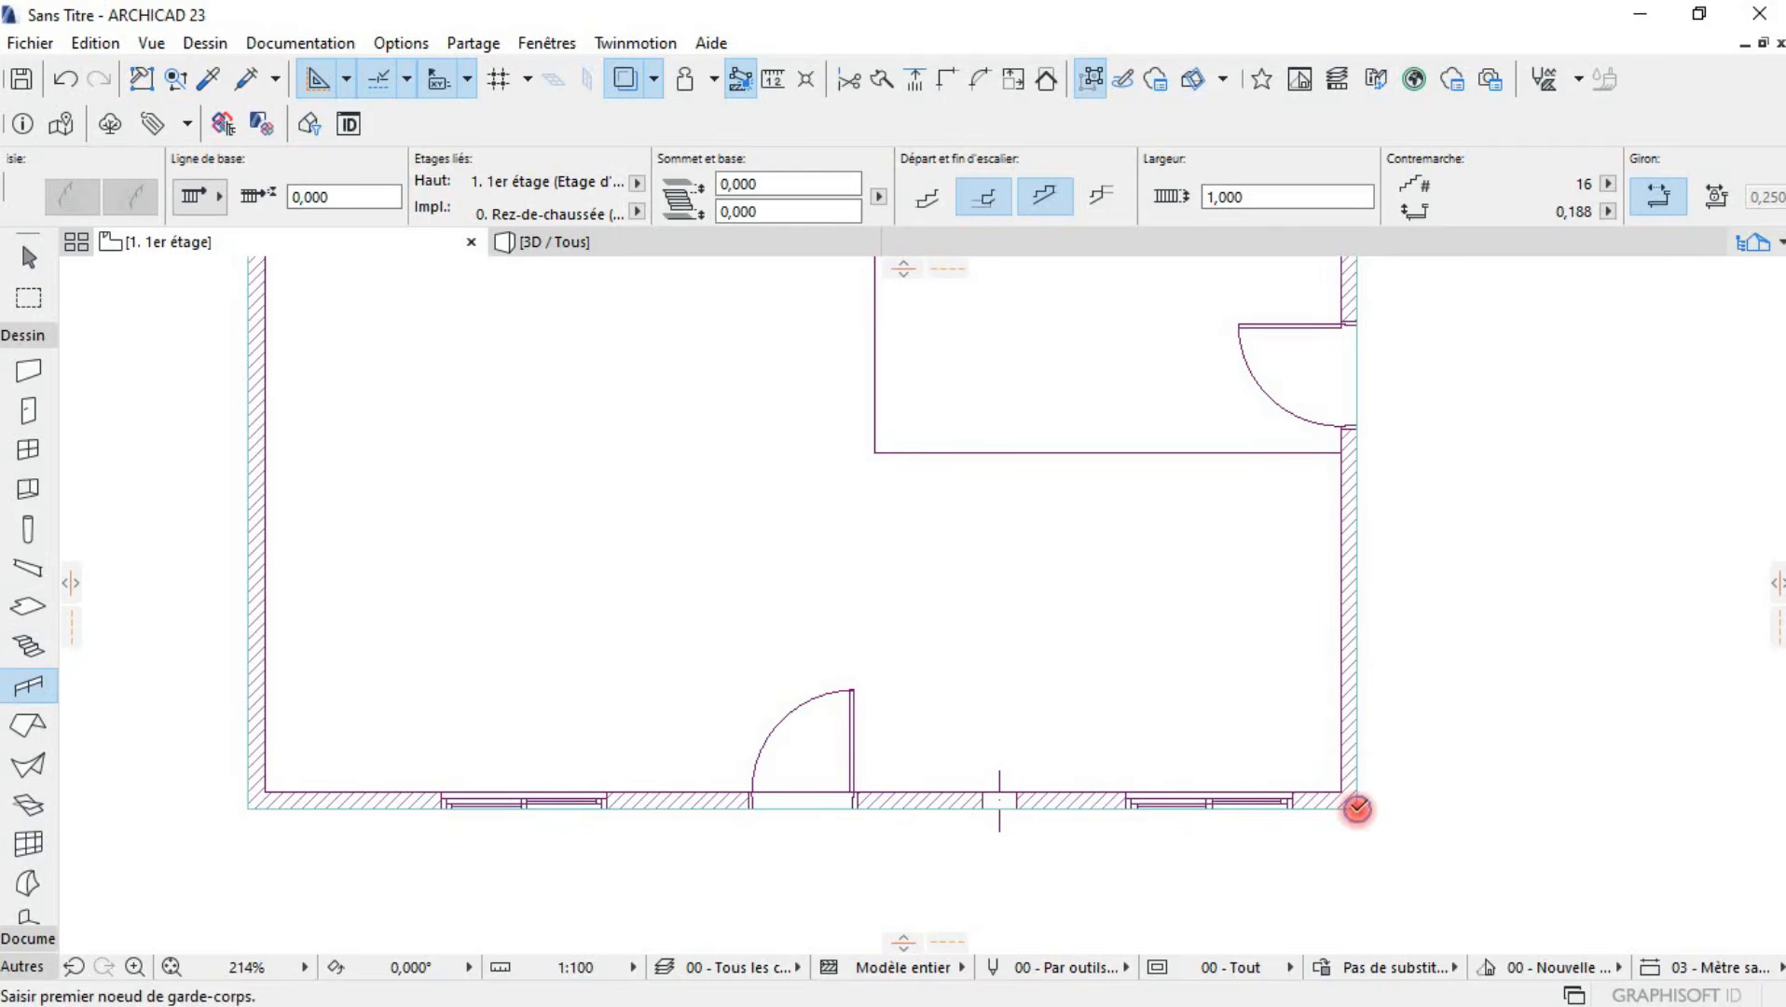
pyautogui.click(1357, 807)
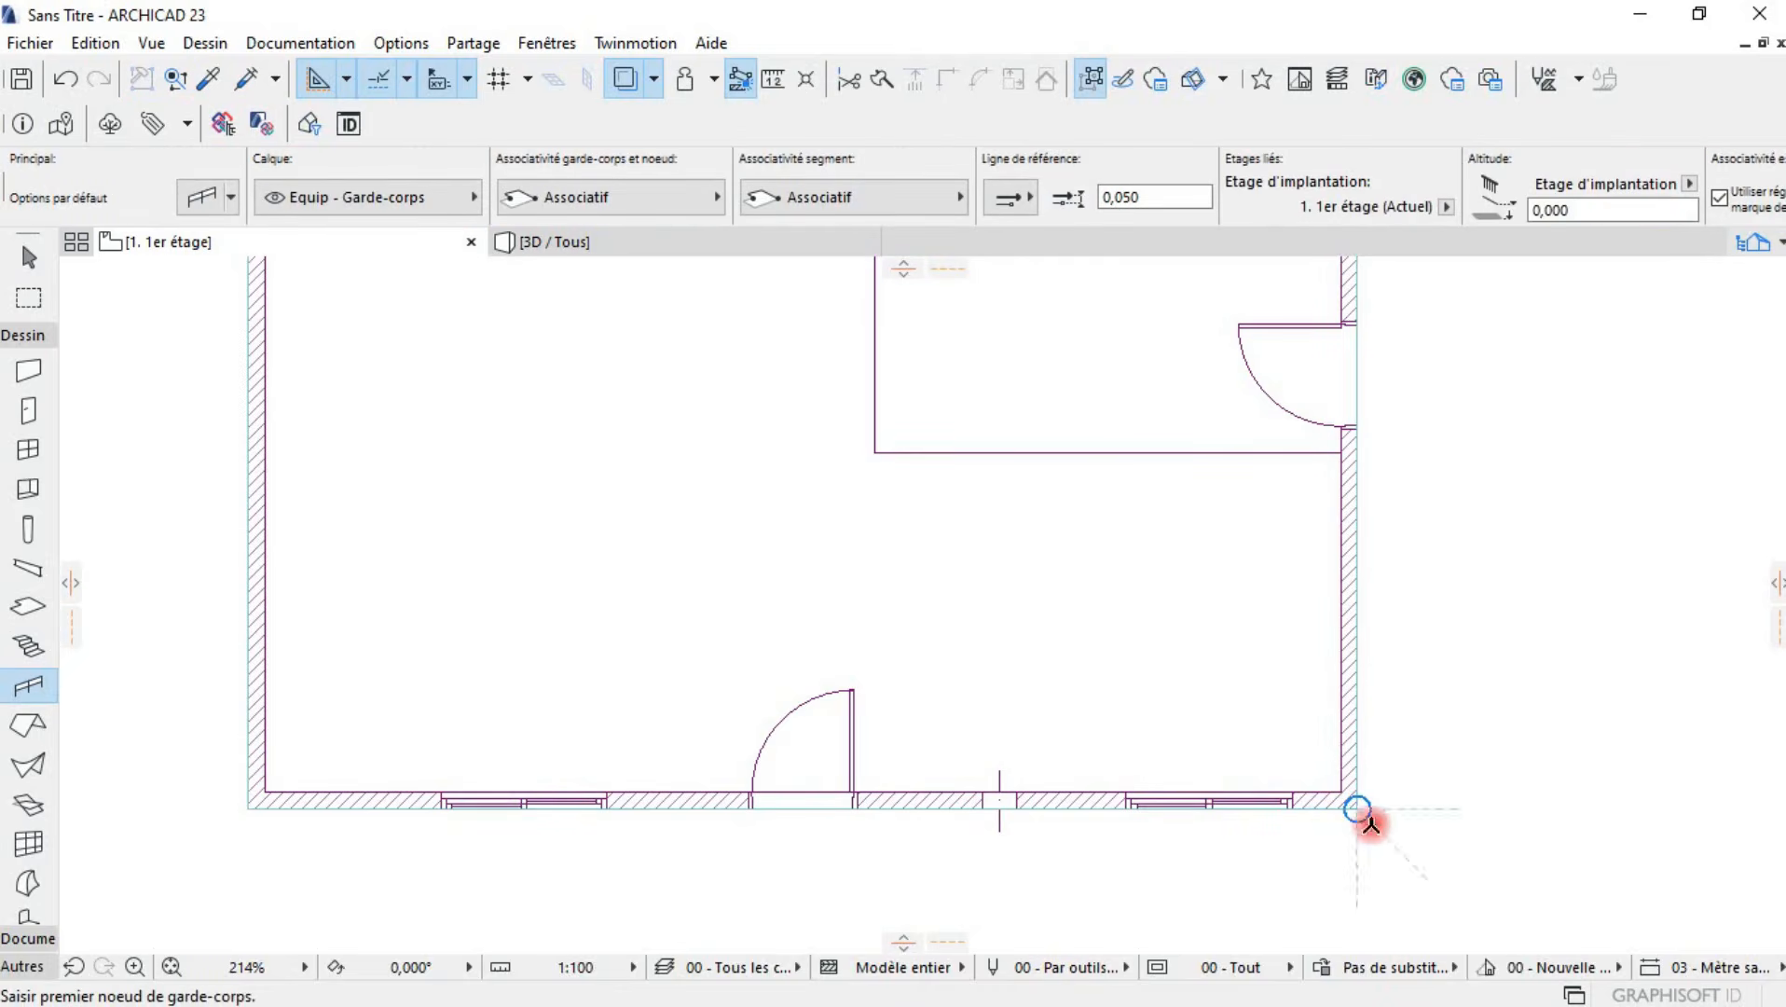
pyautogui.click(252, 807)
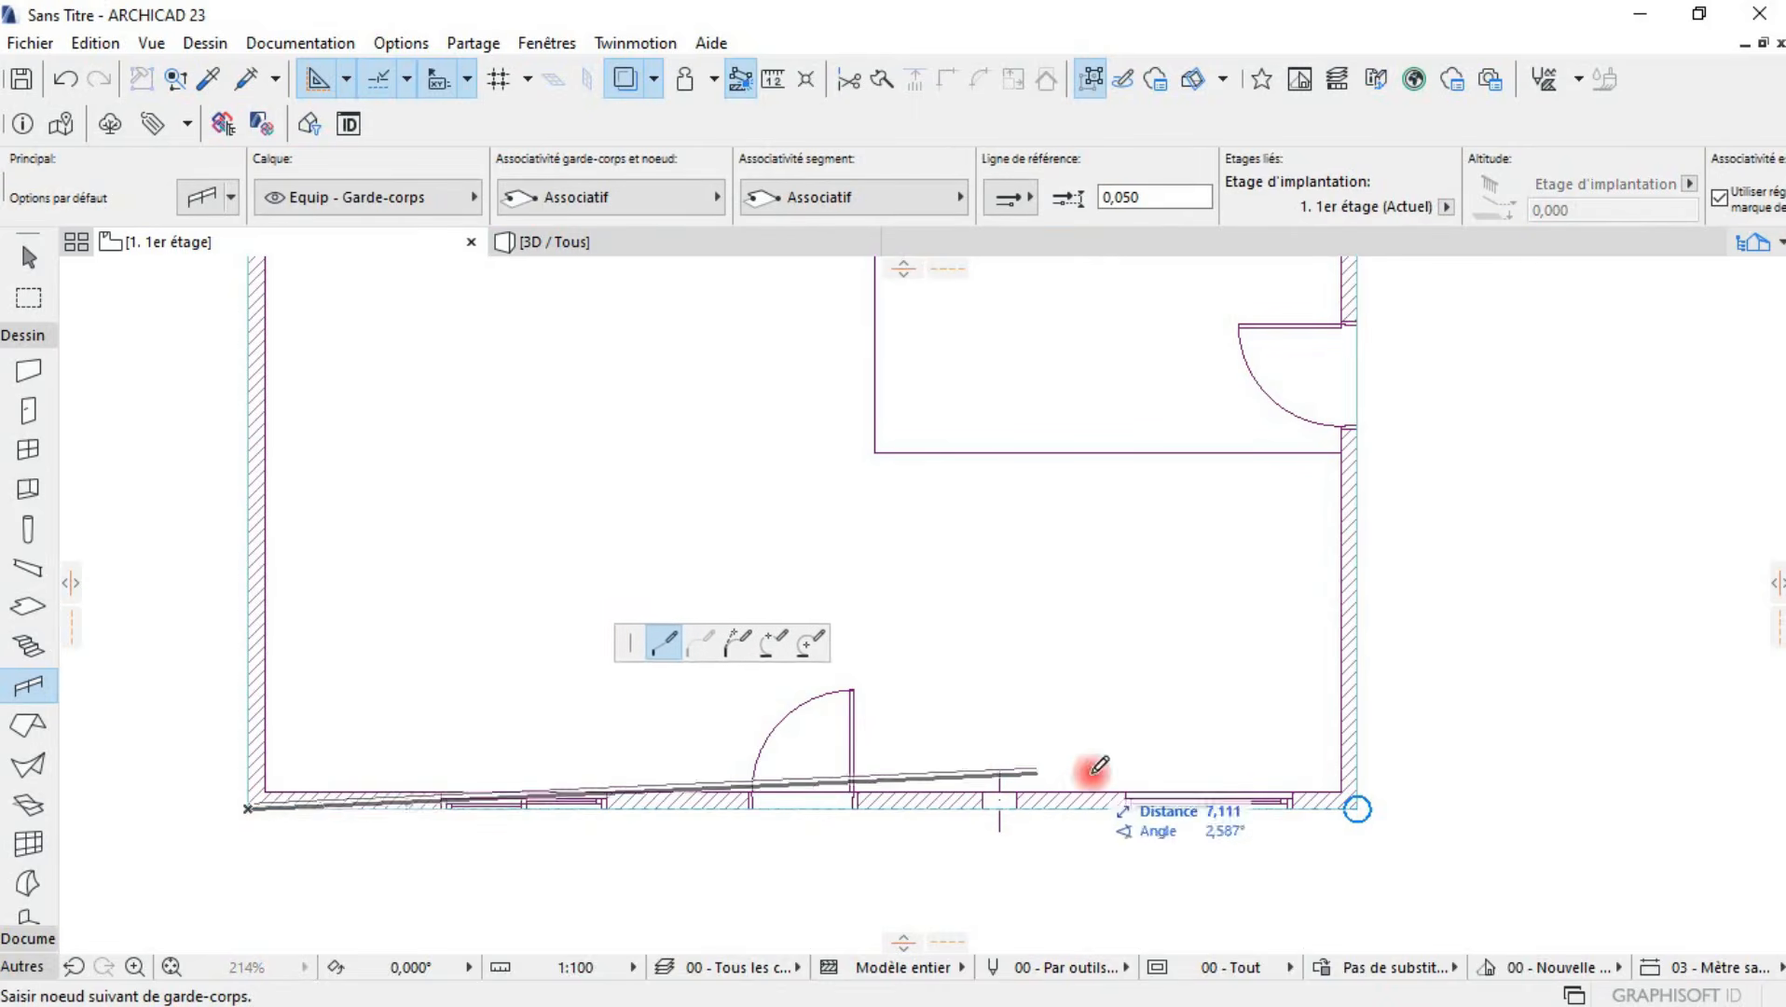
pyautogui.click(1357, 807)
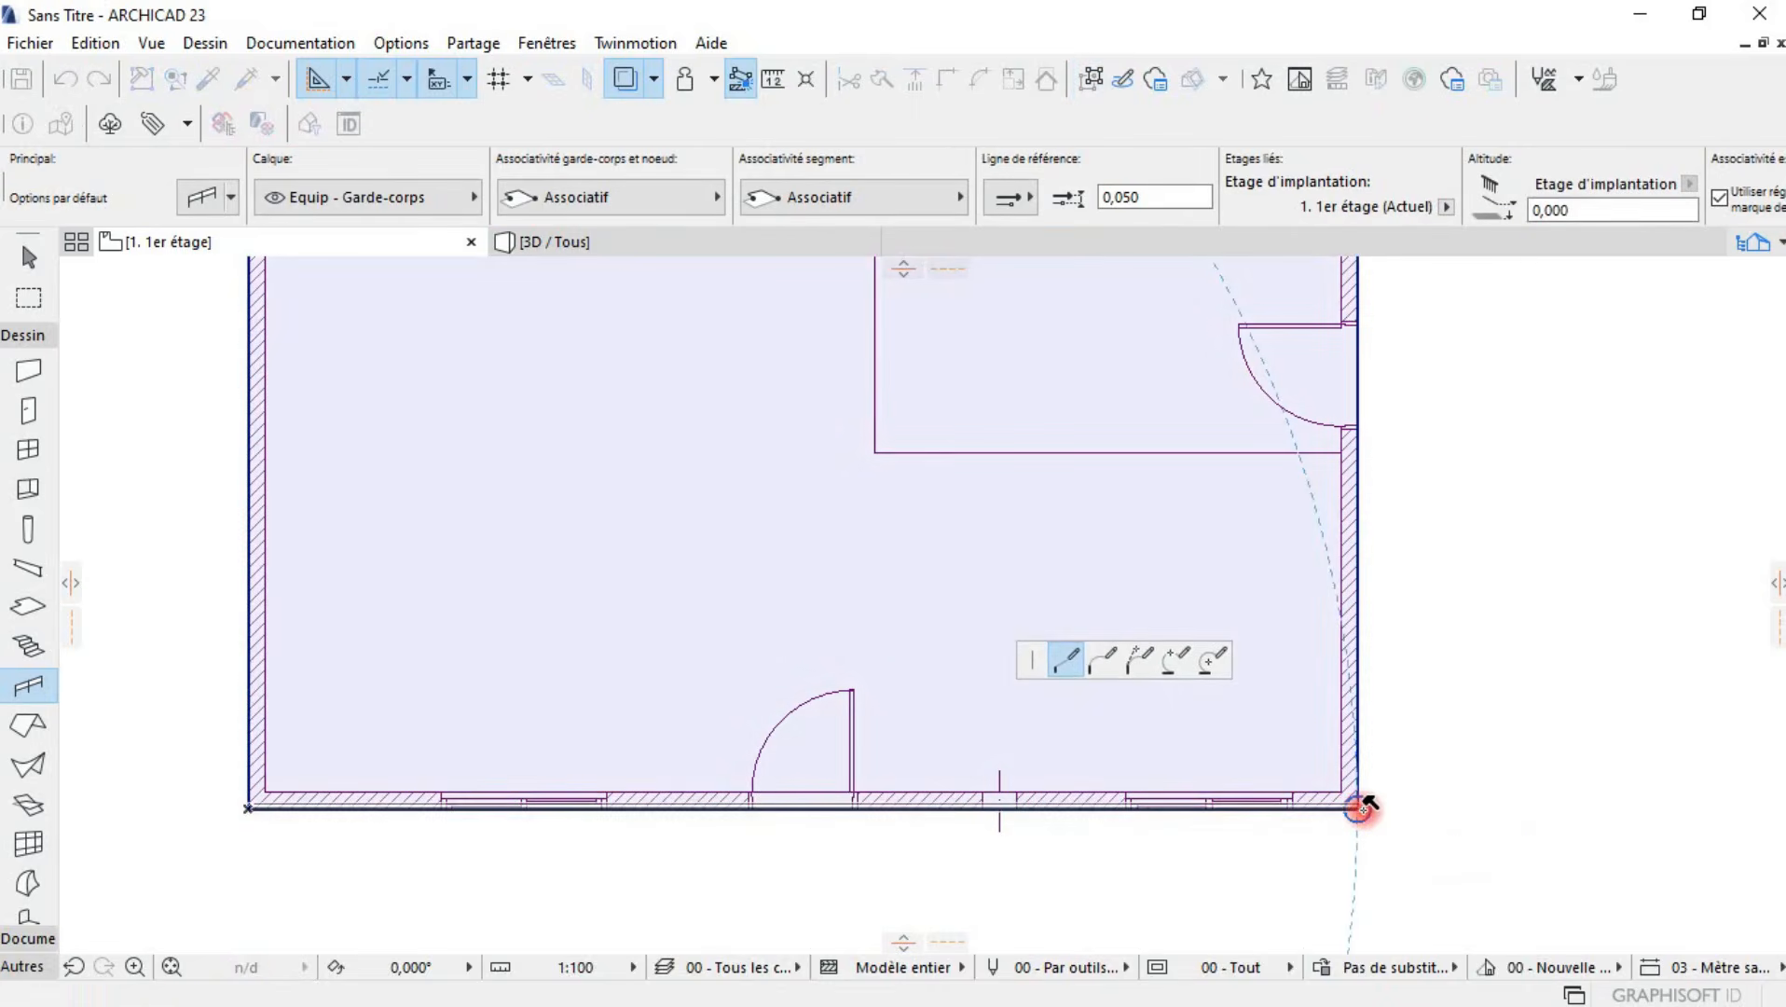
pyautogui.click(1360, 807)
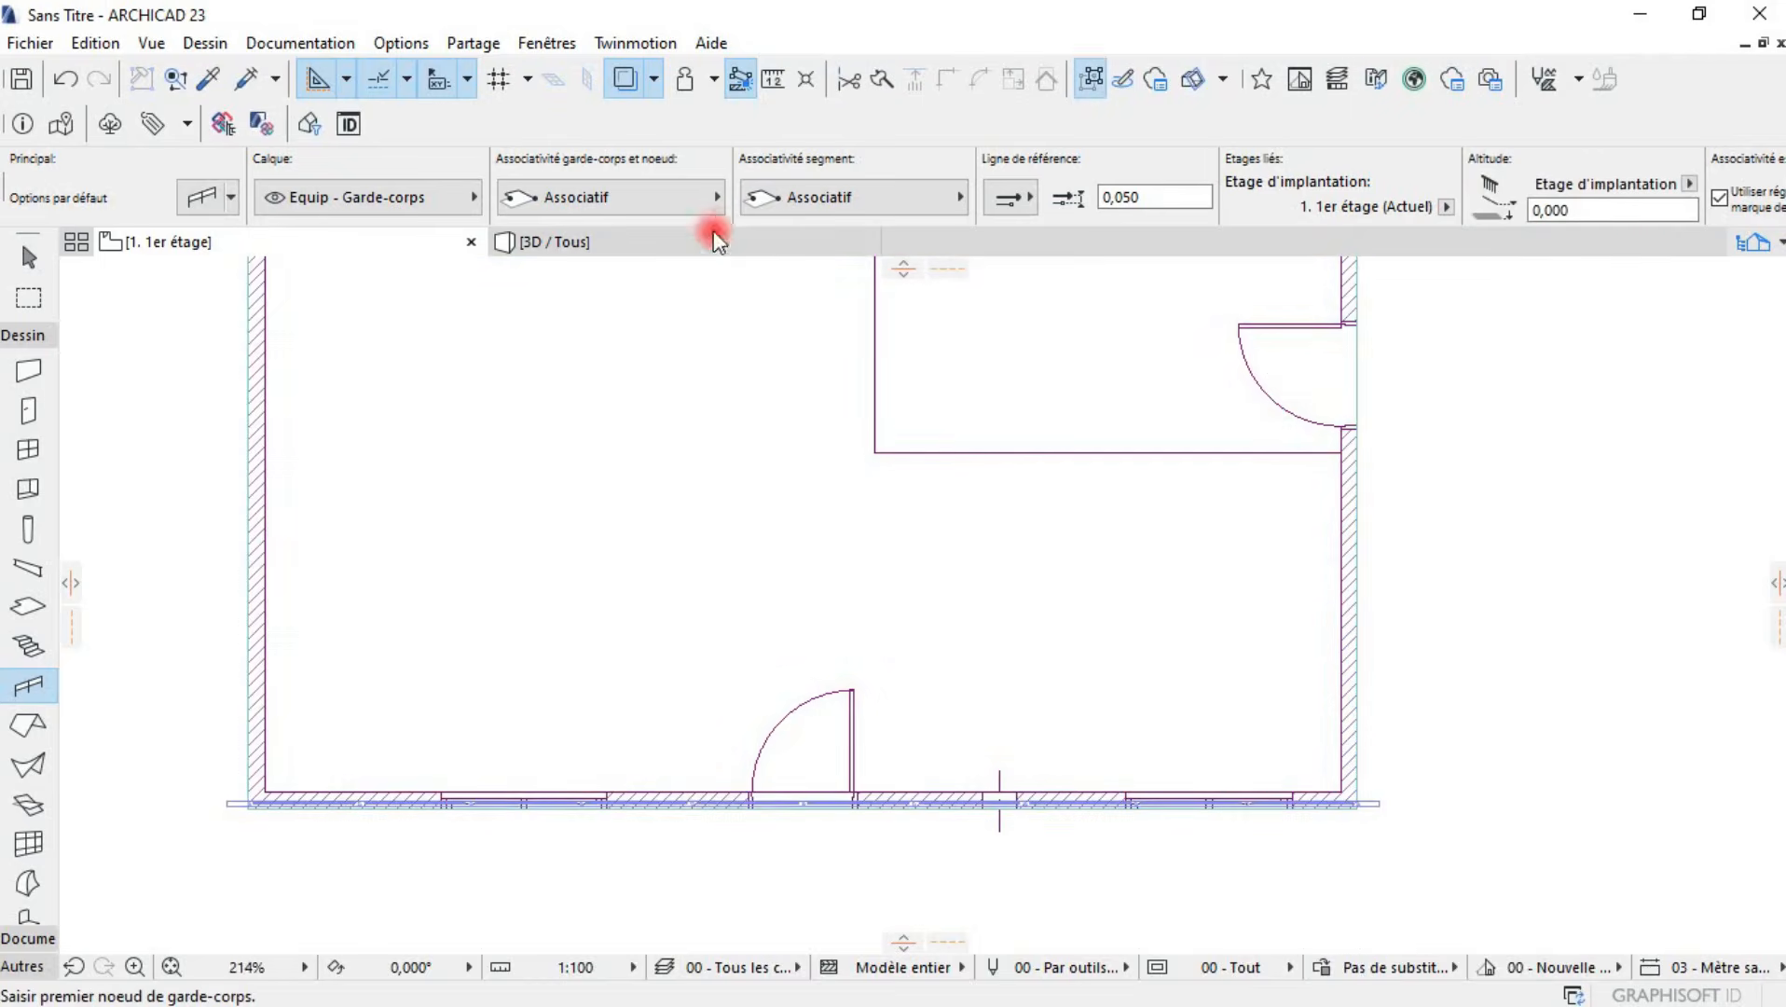
# - Inspect the front railing's panels, posts and overhanging rail end in 3D
pyautogui.click(714, 242)
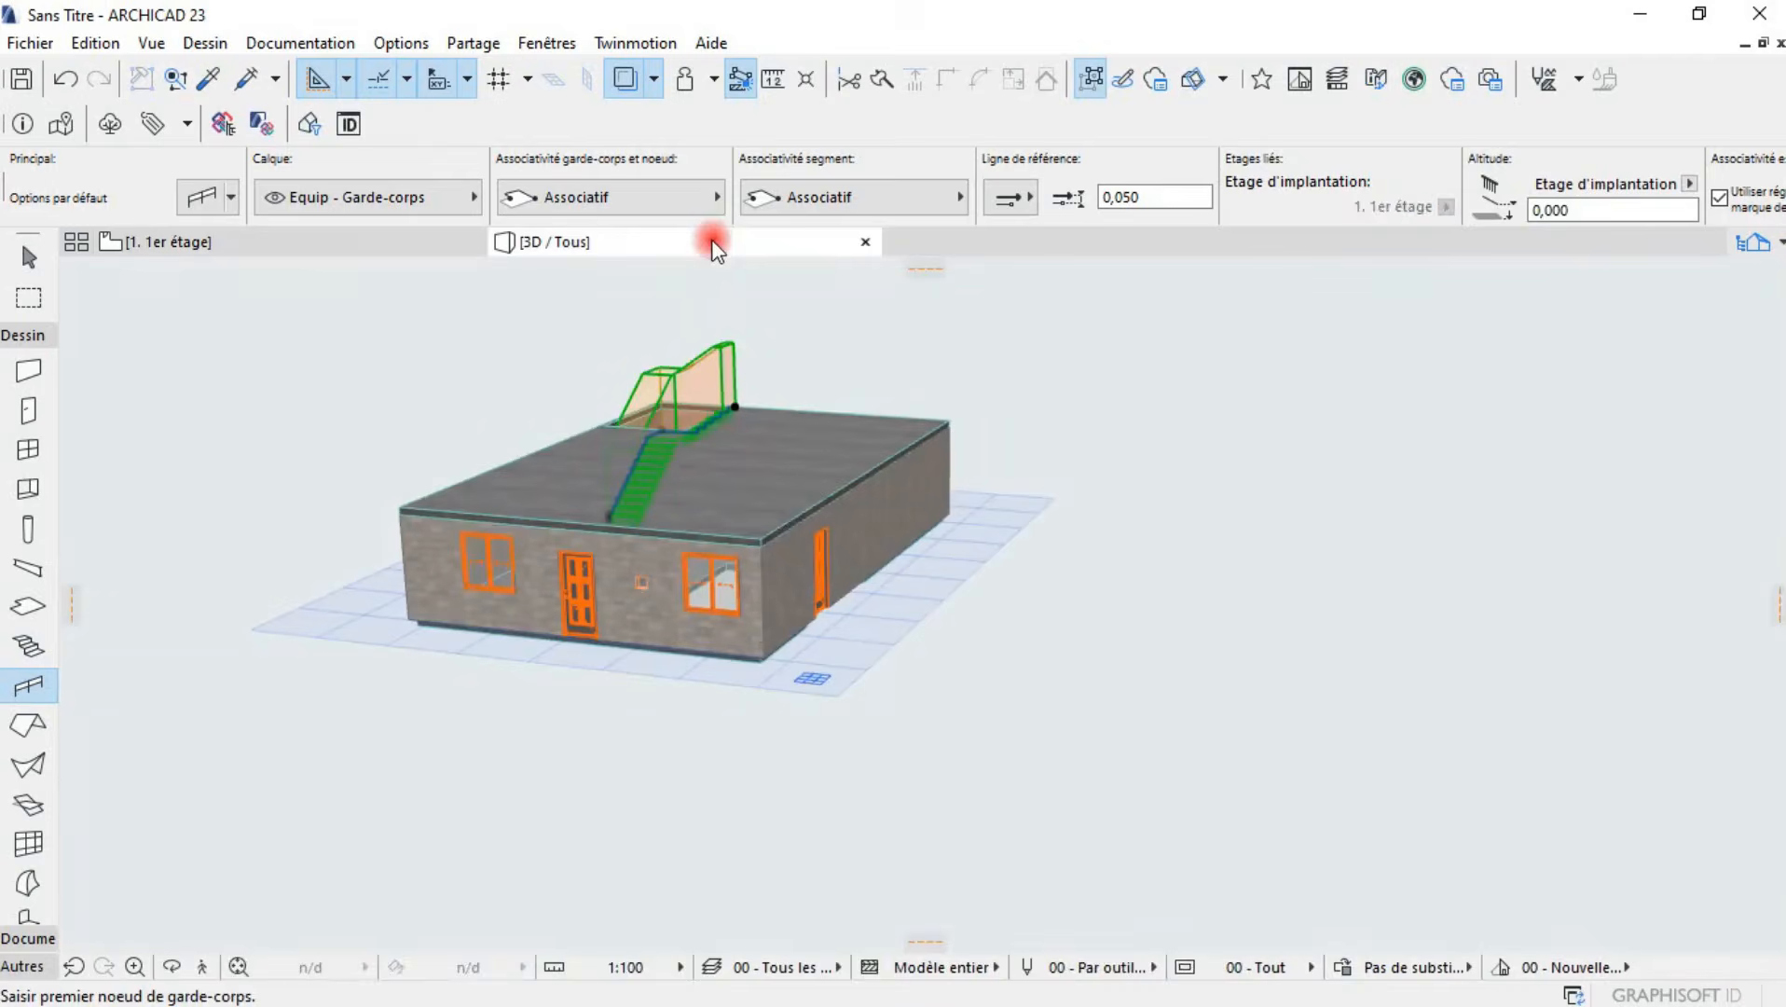
pyautogui.scroll(5, 604, 506)
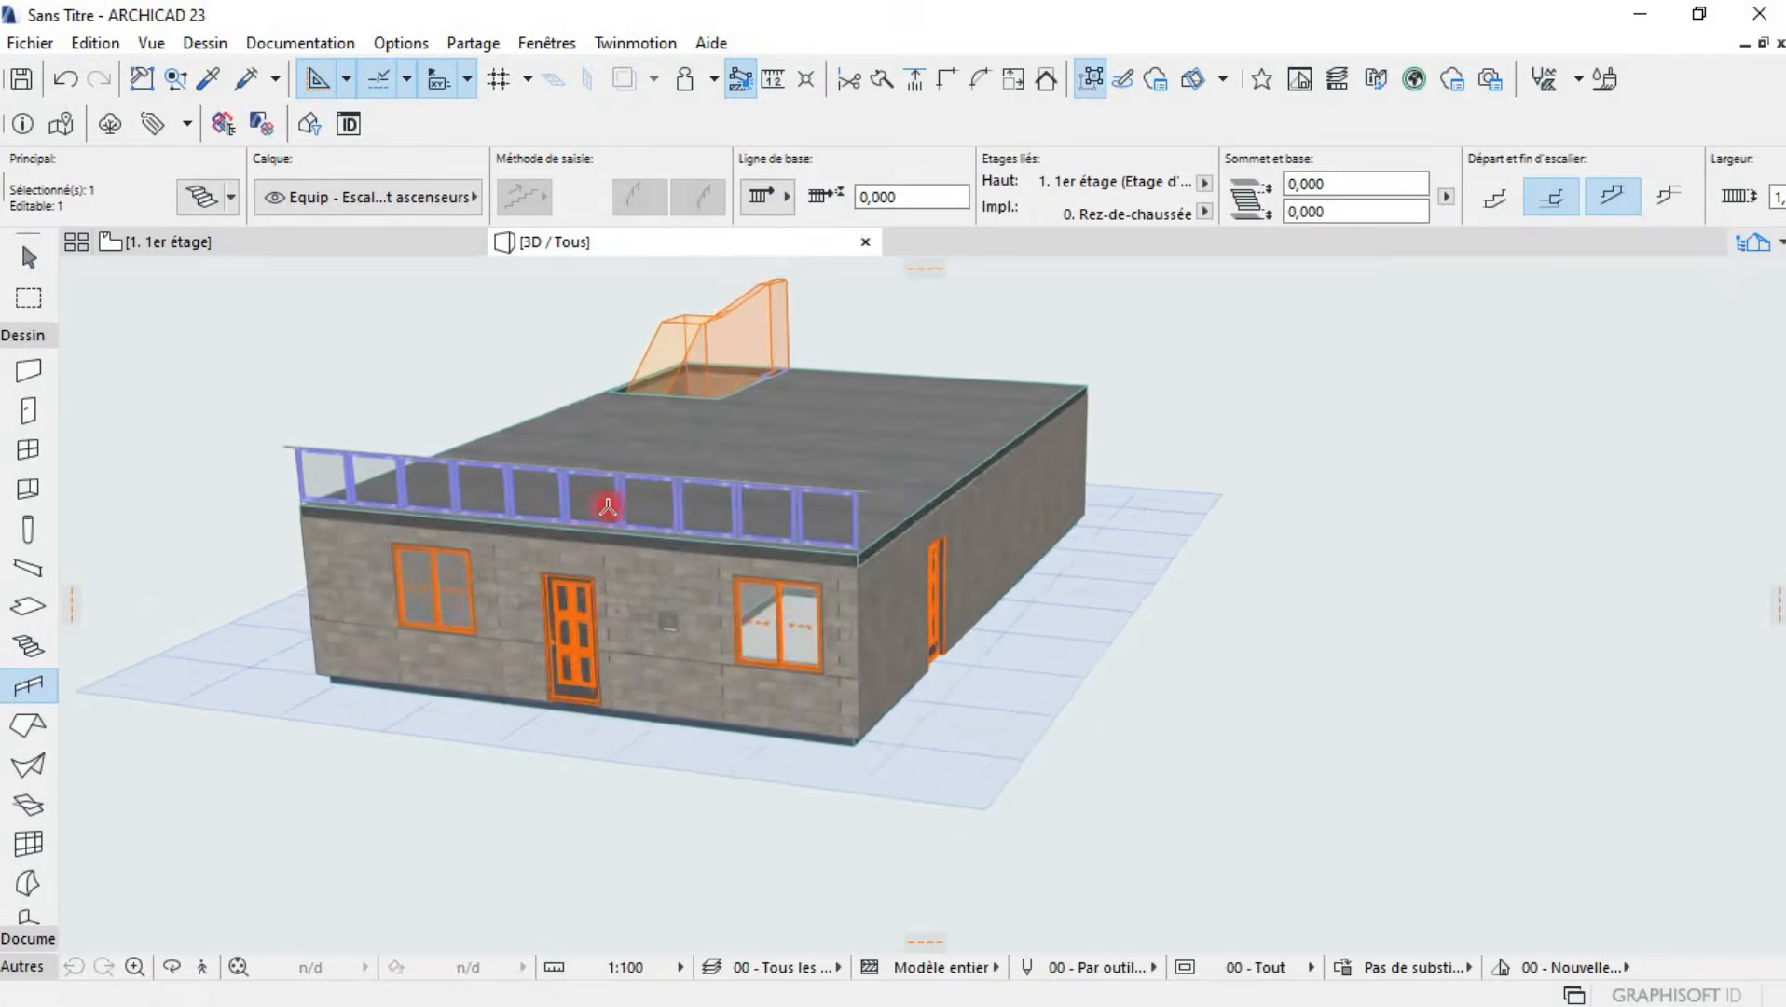
pyautogui.scroll(6, 741, 520)
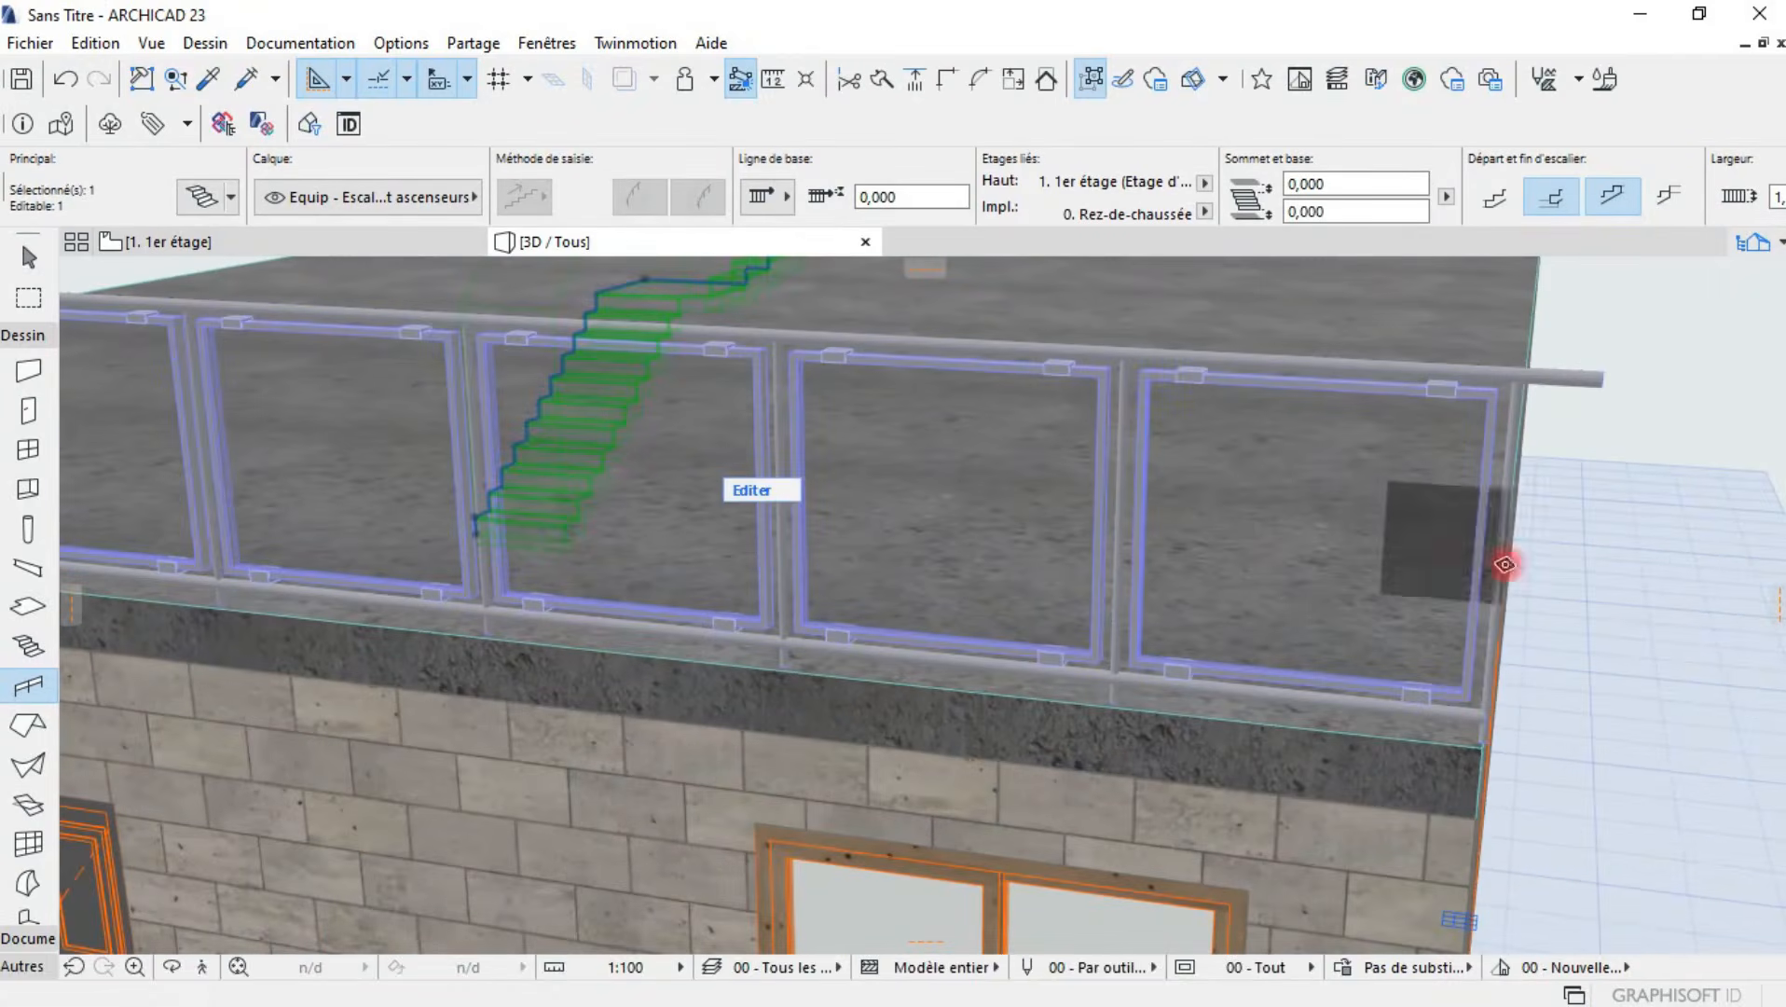
pyautogui.keyDown('shift'); pyautogui.moveTo(1523, 578); pyautogui.dragTo(1588, 528, button='middle'); pyautogui.keyUp('shift')
pyautogui.scroll(-2, 1588, 527)
pyautogui.moveTo(1249, 528); pyautogui.dragTo(981, 777, button='middle')
pyautogui.scroll(-1, 981, 776)
pyautogui.moveTo(810, 447); pyautogui.dragTo(797, 658, button='middle')
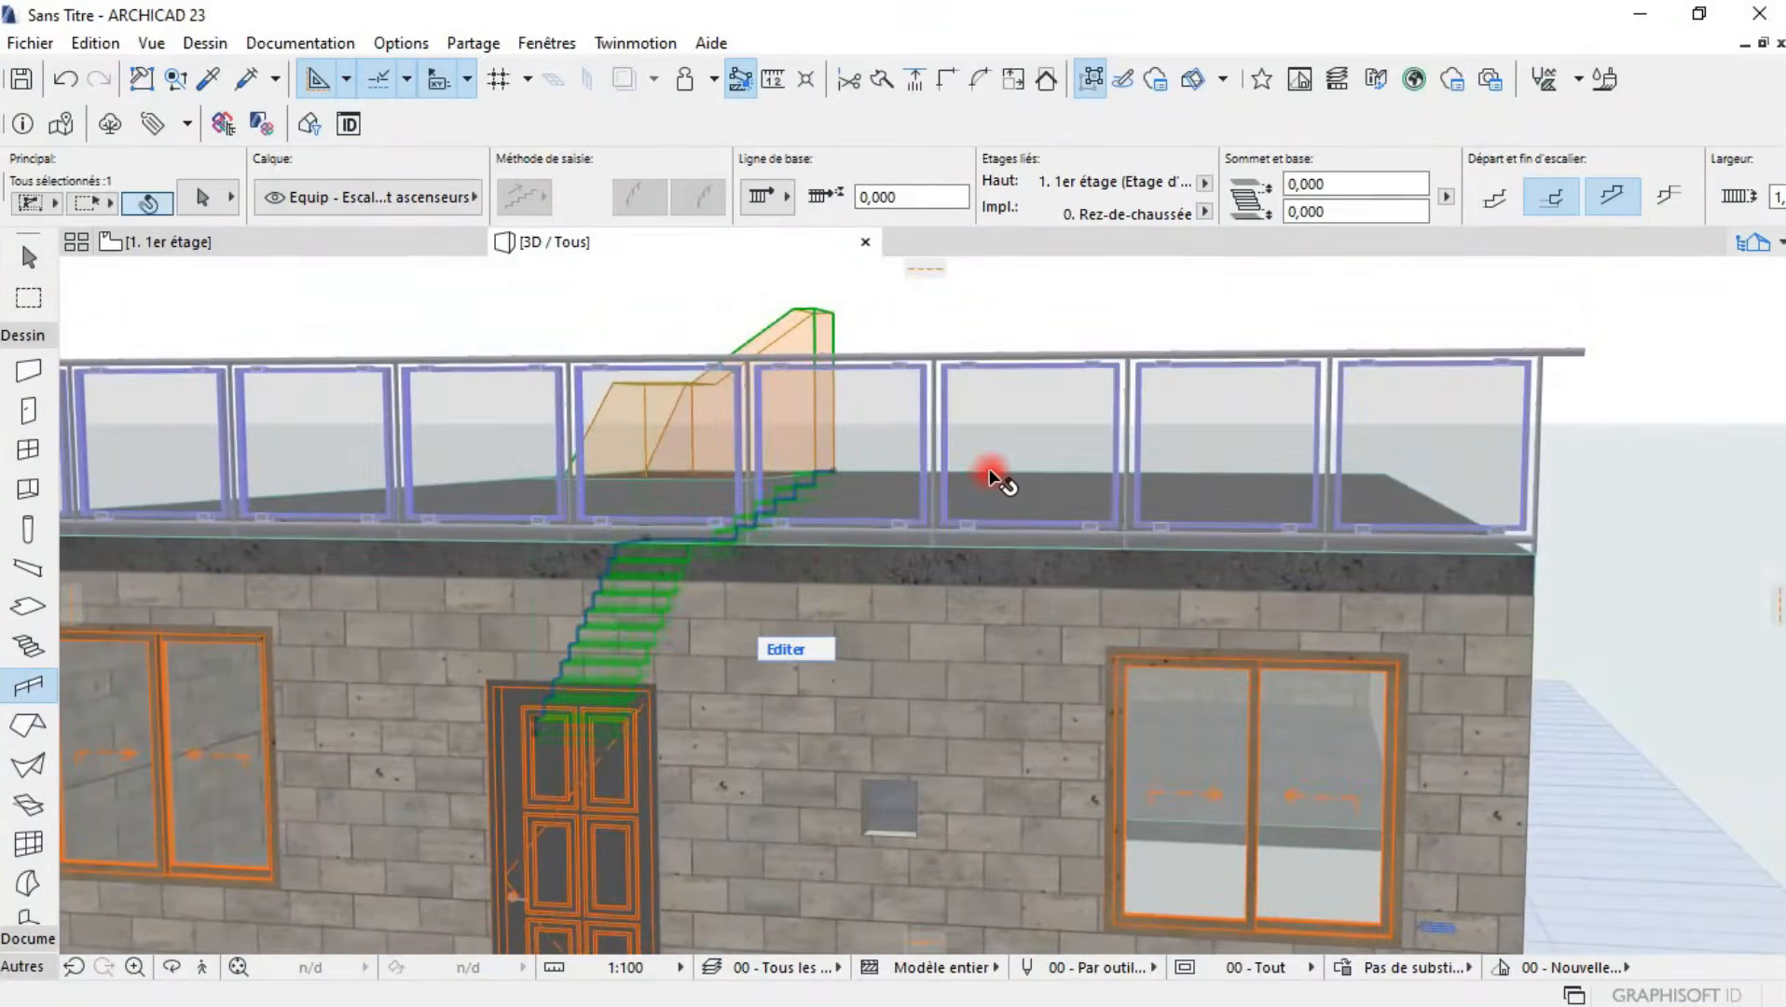
# - Select the front railing in 3D and enter its edit mode, framing its end at the building corner
pyautogui.keyDown('shift'); pyautogui.click(990, 469); pyautogui.keyUp('shift')
pyautogui.keyDown('shift'); pyautogui.click(990, 469); pyautogui.keyUp('shift')
pyautogui.moveTo(1085, 509); pyautogui.dragTo(1198, 611, button='middle')
pyautogui.keyDown('shift'); pyautogui.click(849, 410); pyautogui.keyUp('shift')
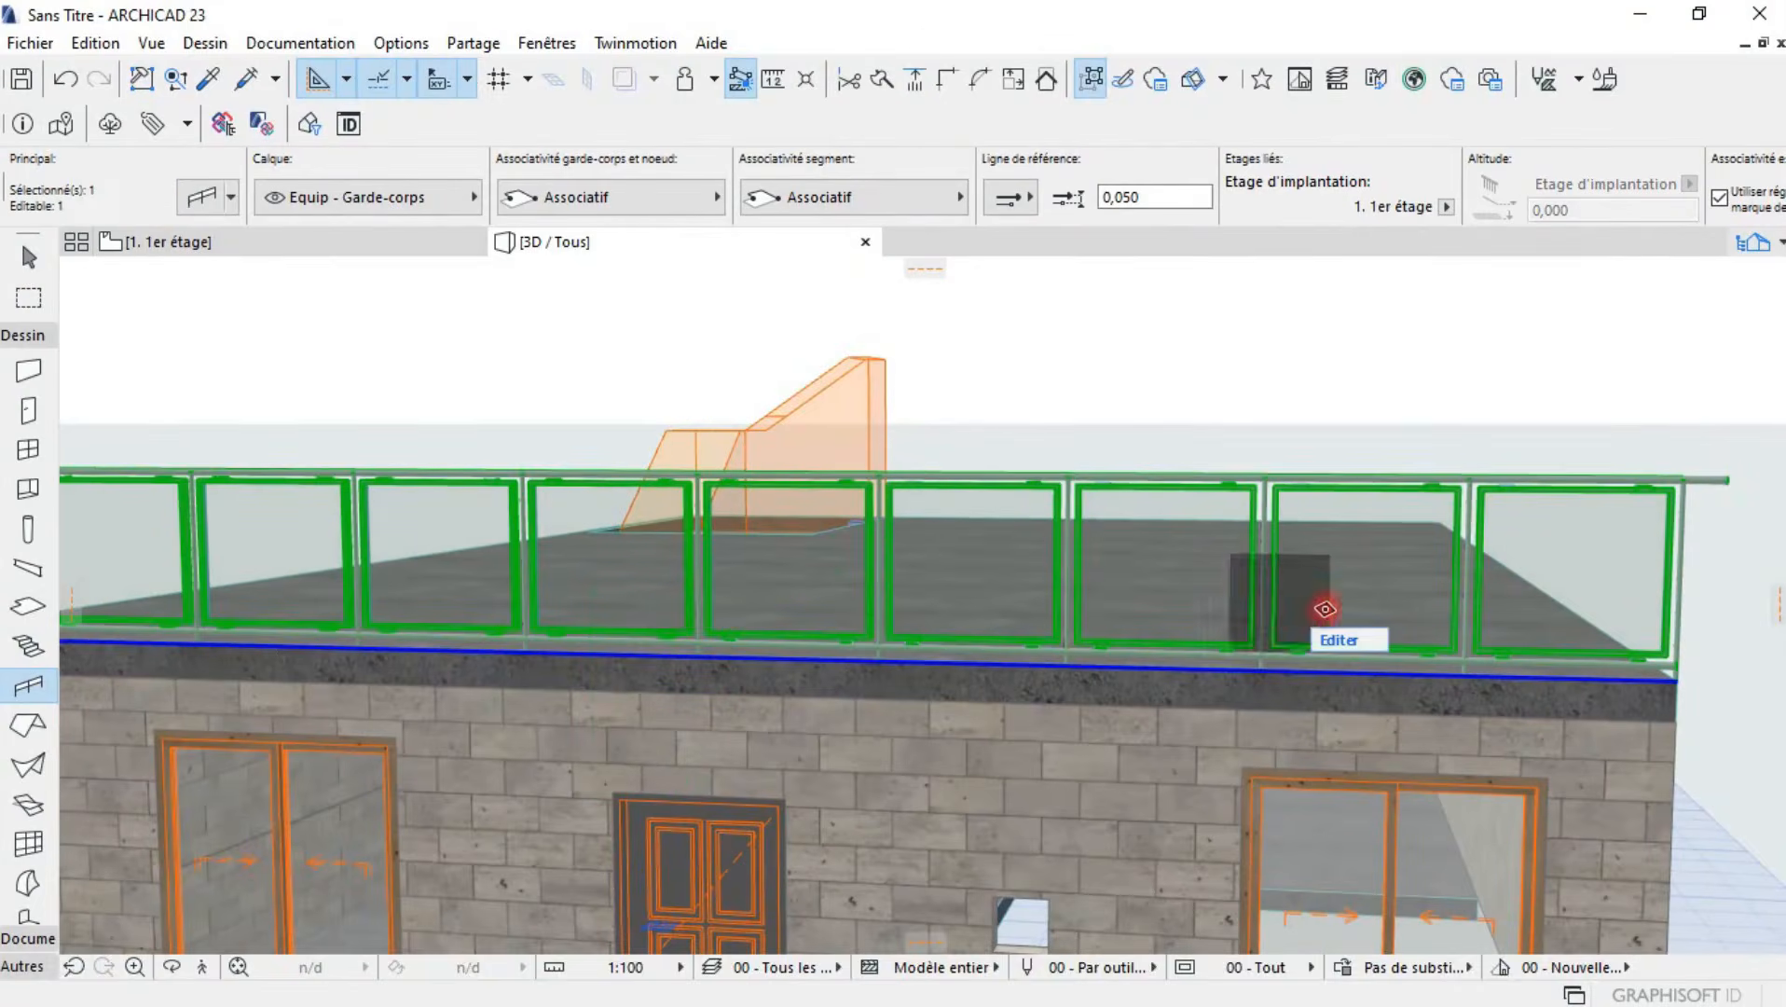
pyautogui.scroll(-1, 1292, 649)
pyautogui.moveTo(1292, 650); pyautogui.dragTo(1266, 658, button='middle')
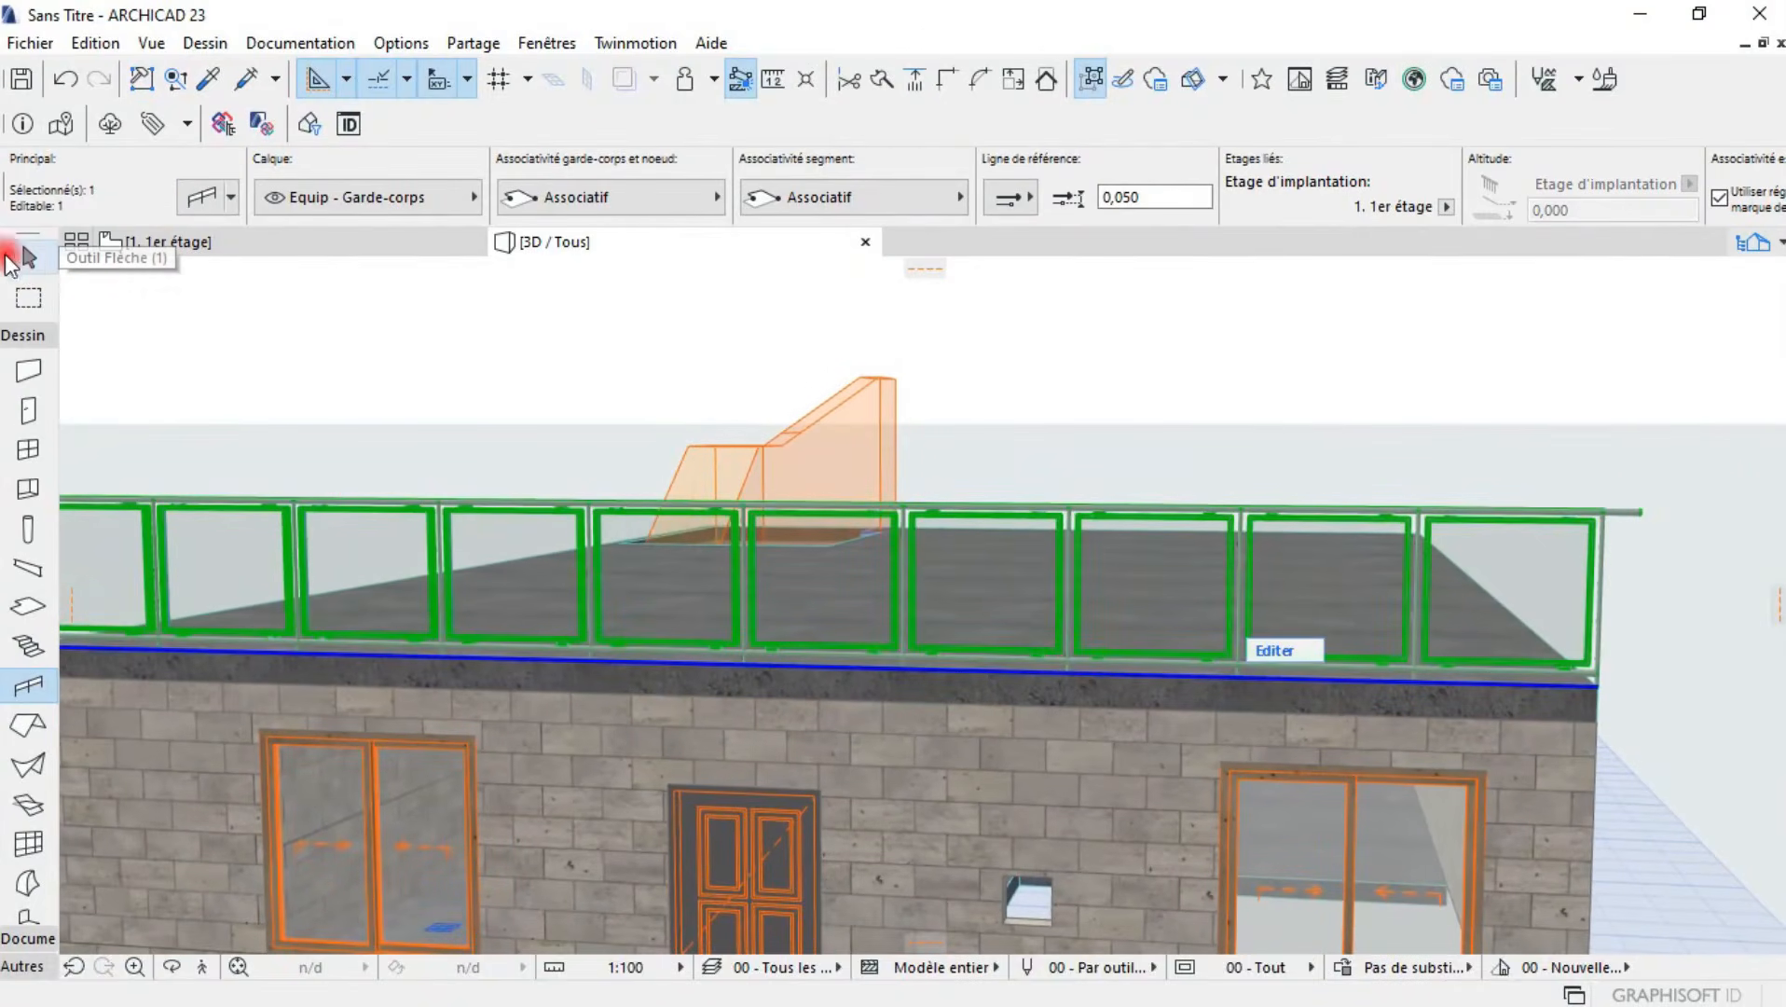
pyautogui.click(25, 265)
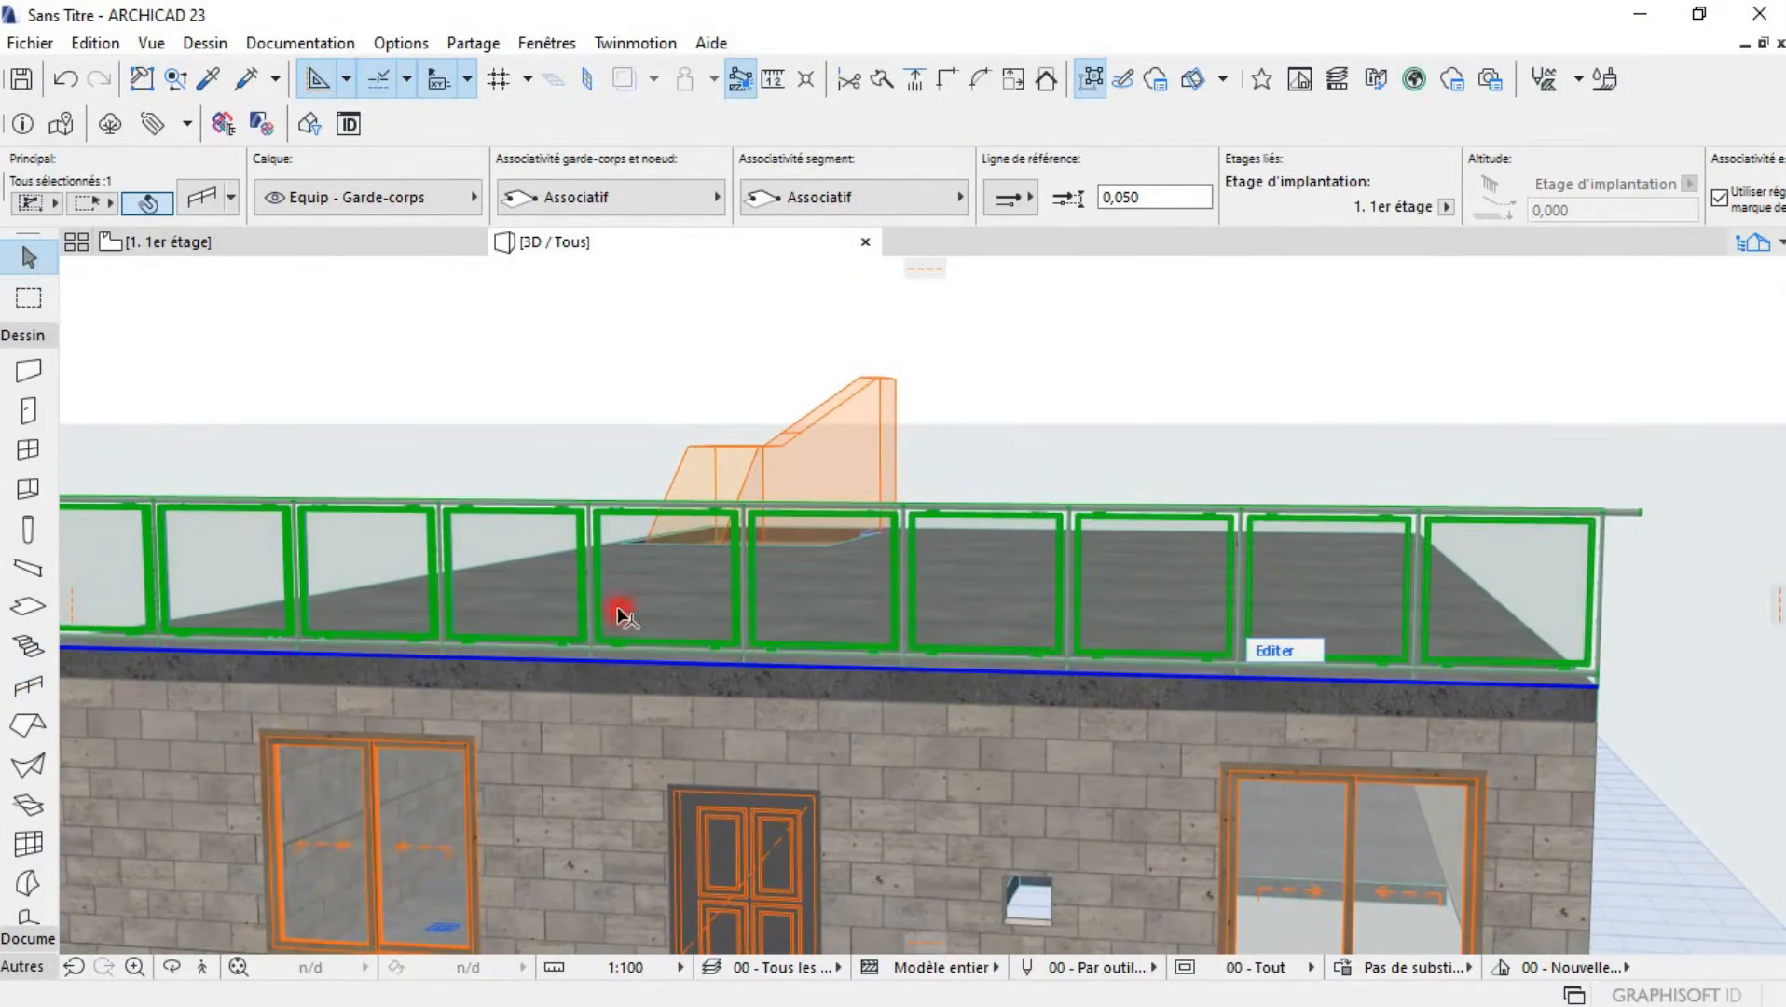
pyautogui.click(606, 578)
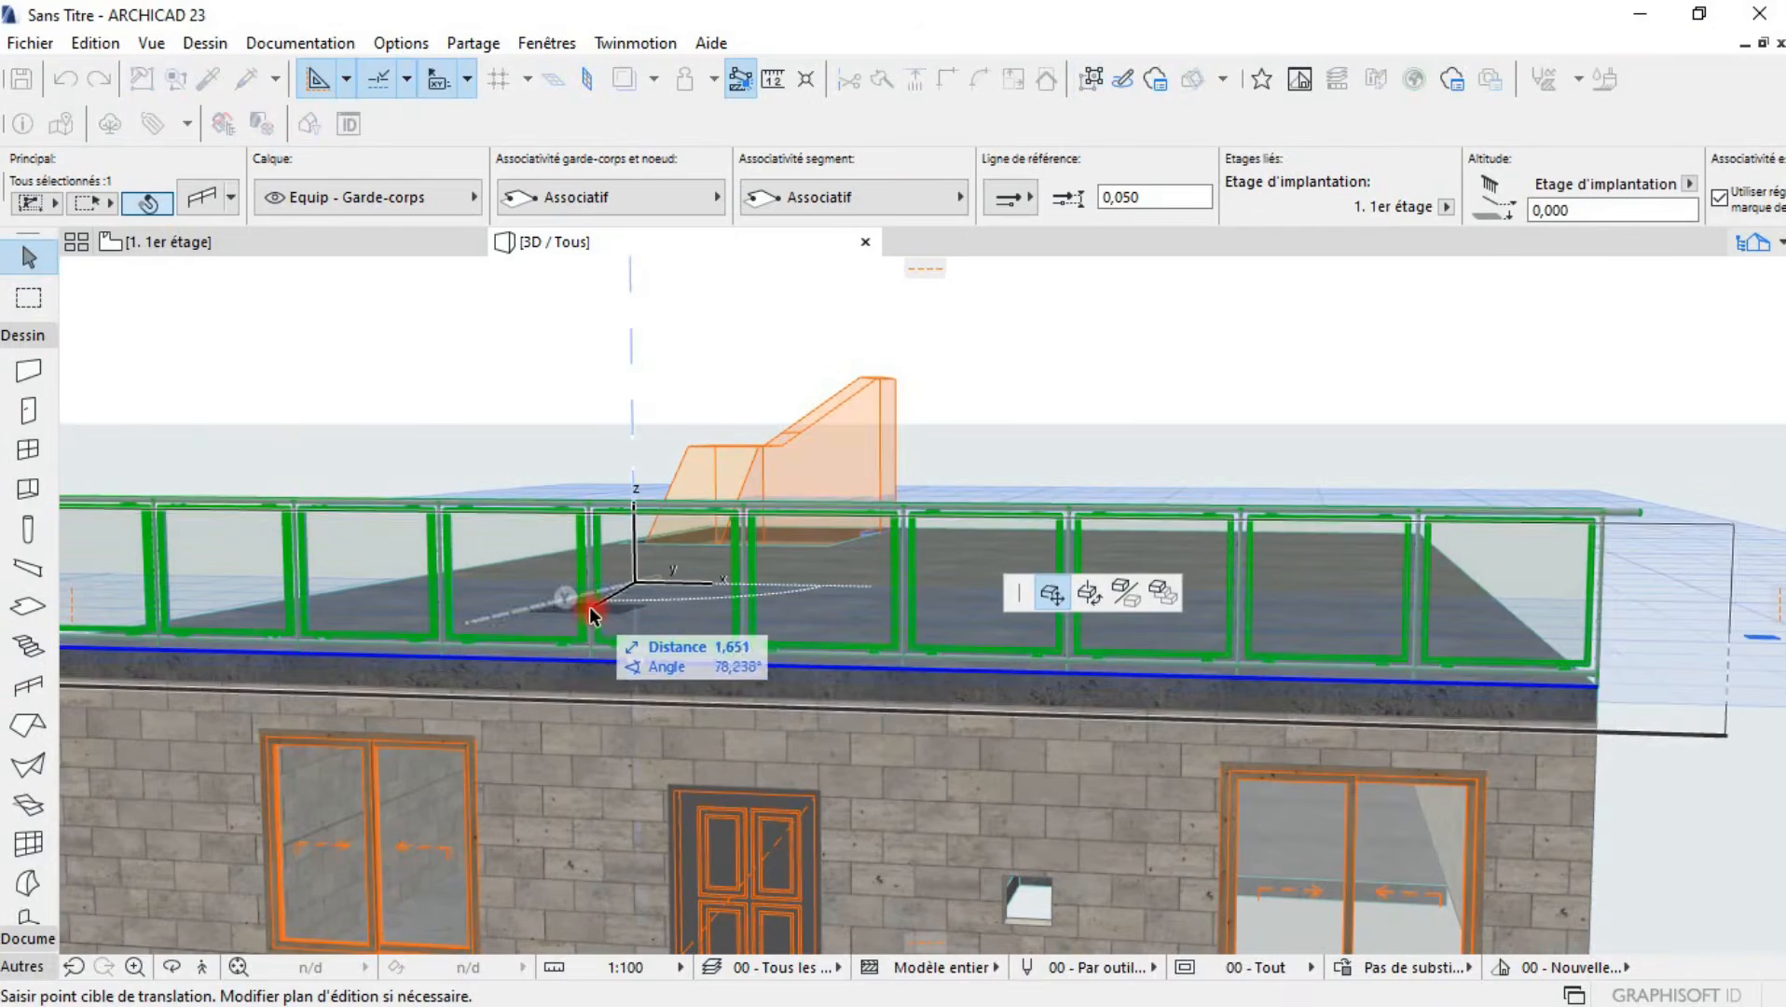
pyautogui.press('Escape')
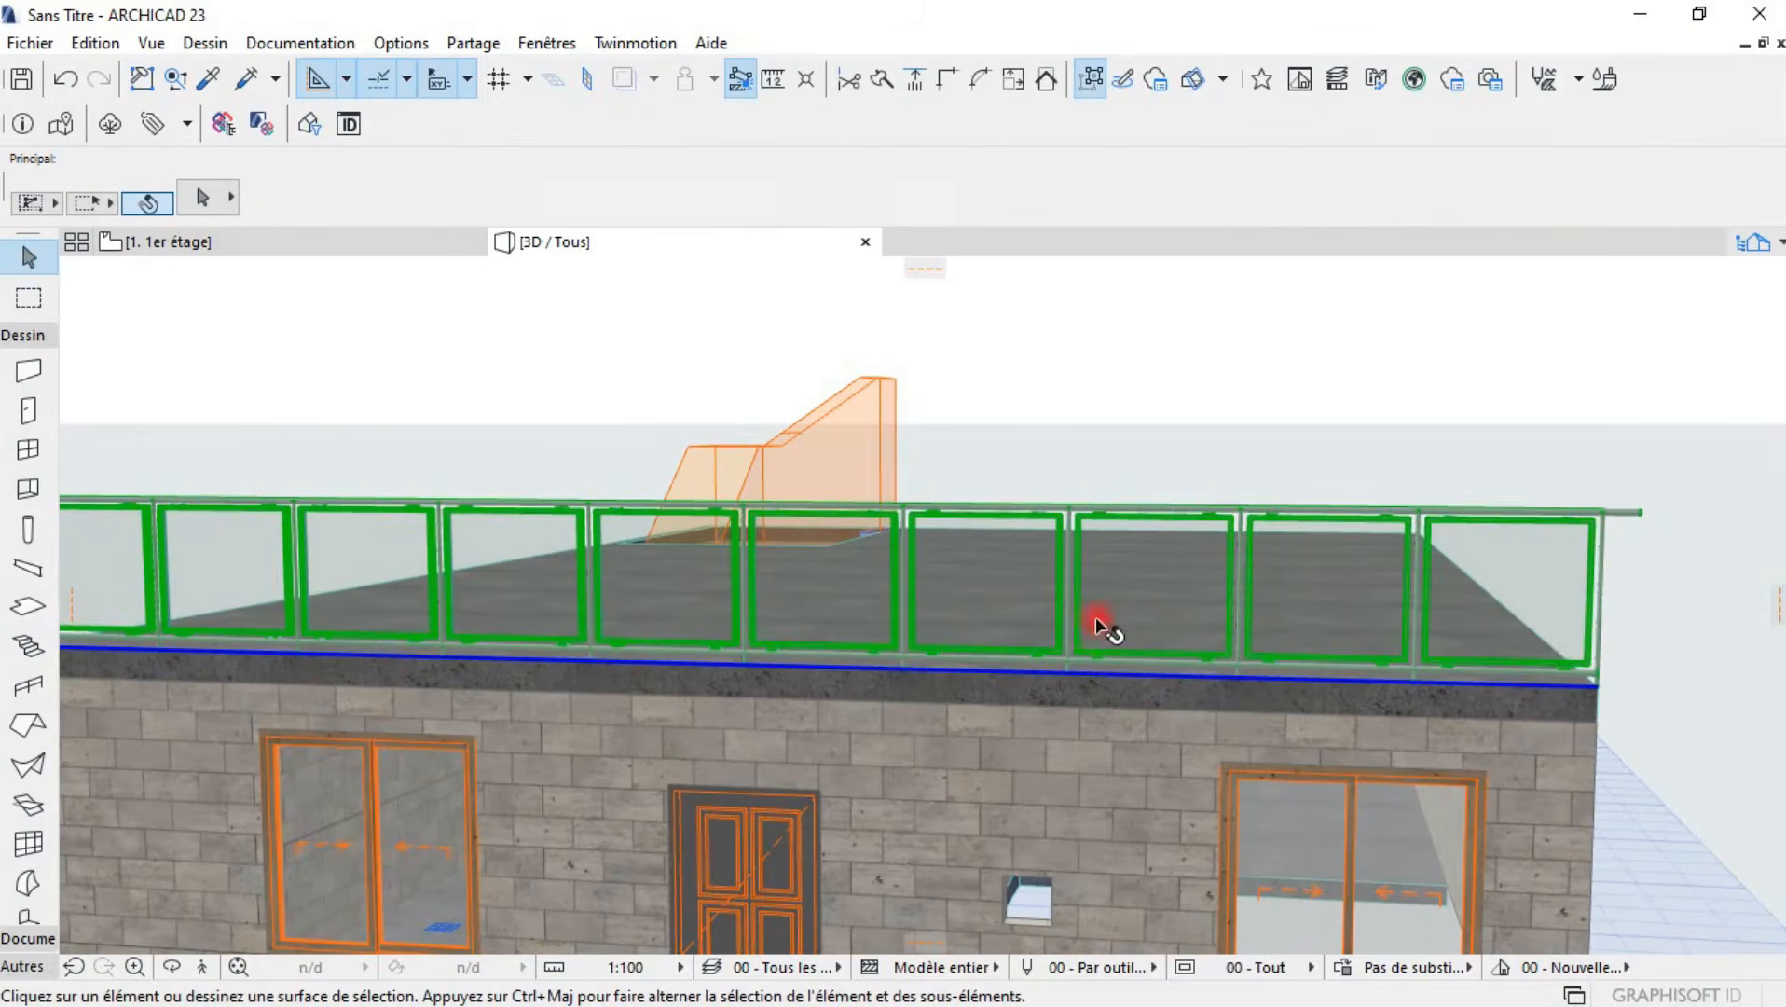
pyautogui.click(1270, 653)
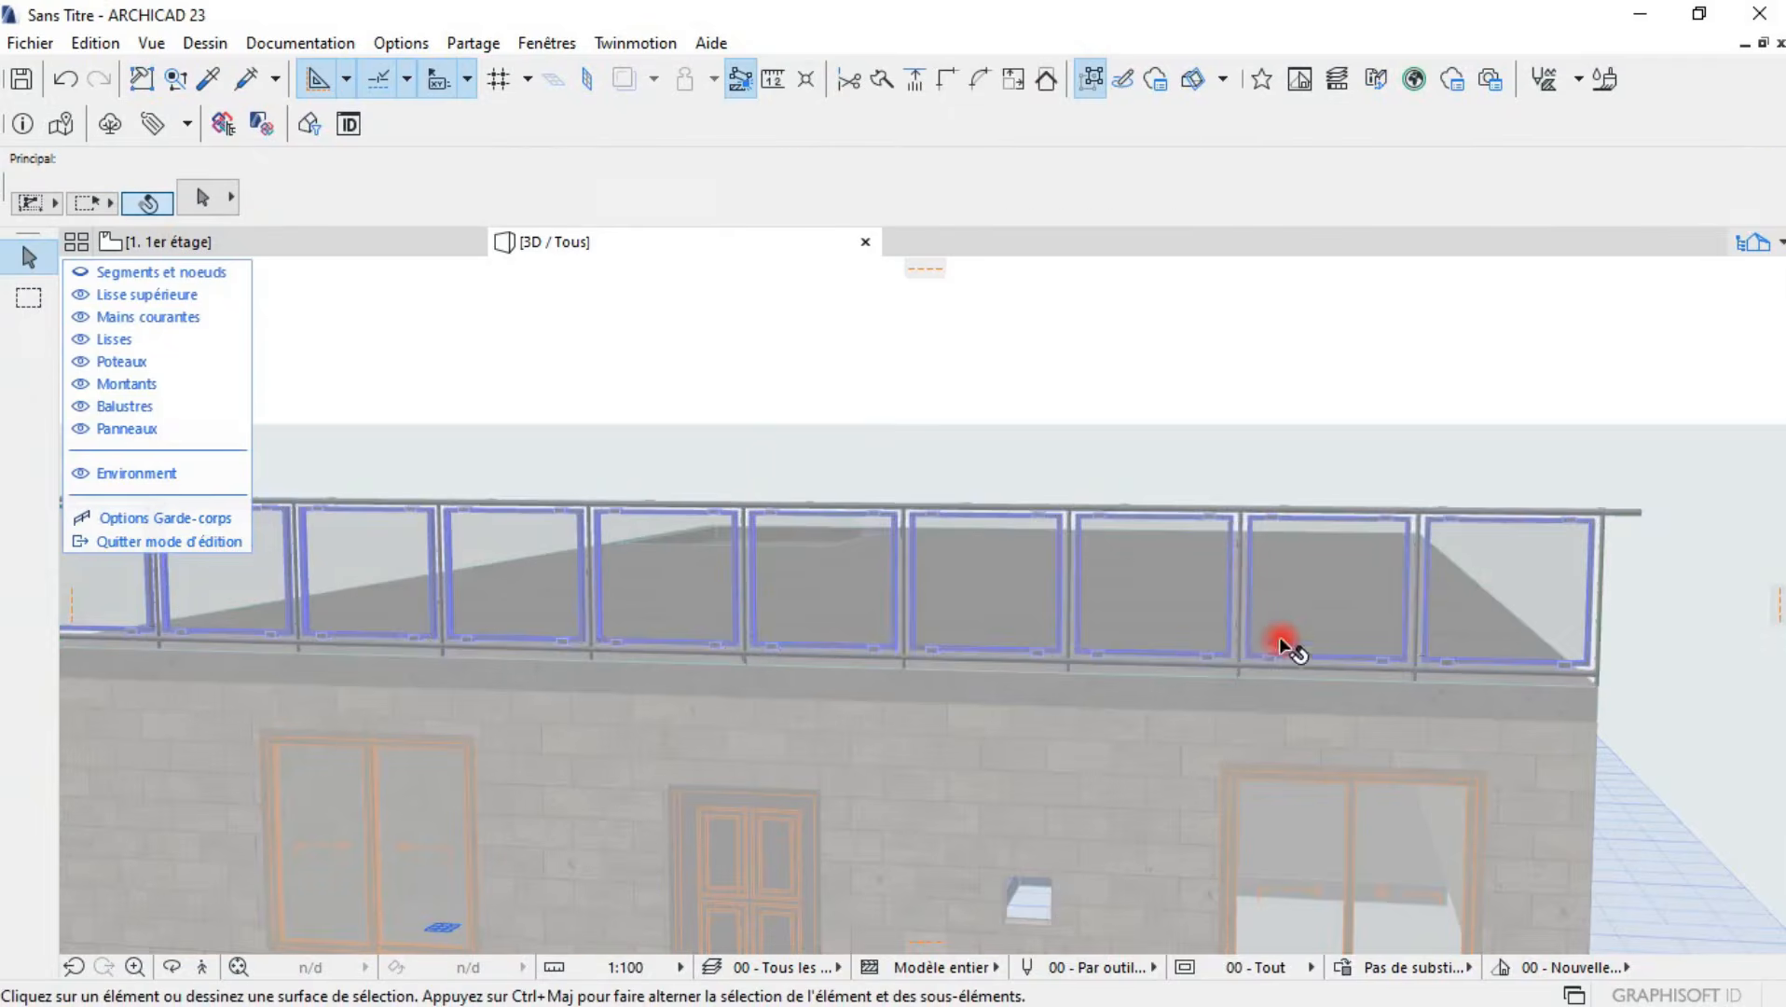
pyautogui.moveTo(1428, 589); pyautogui.dragTo(1077, 625, button='middle')
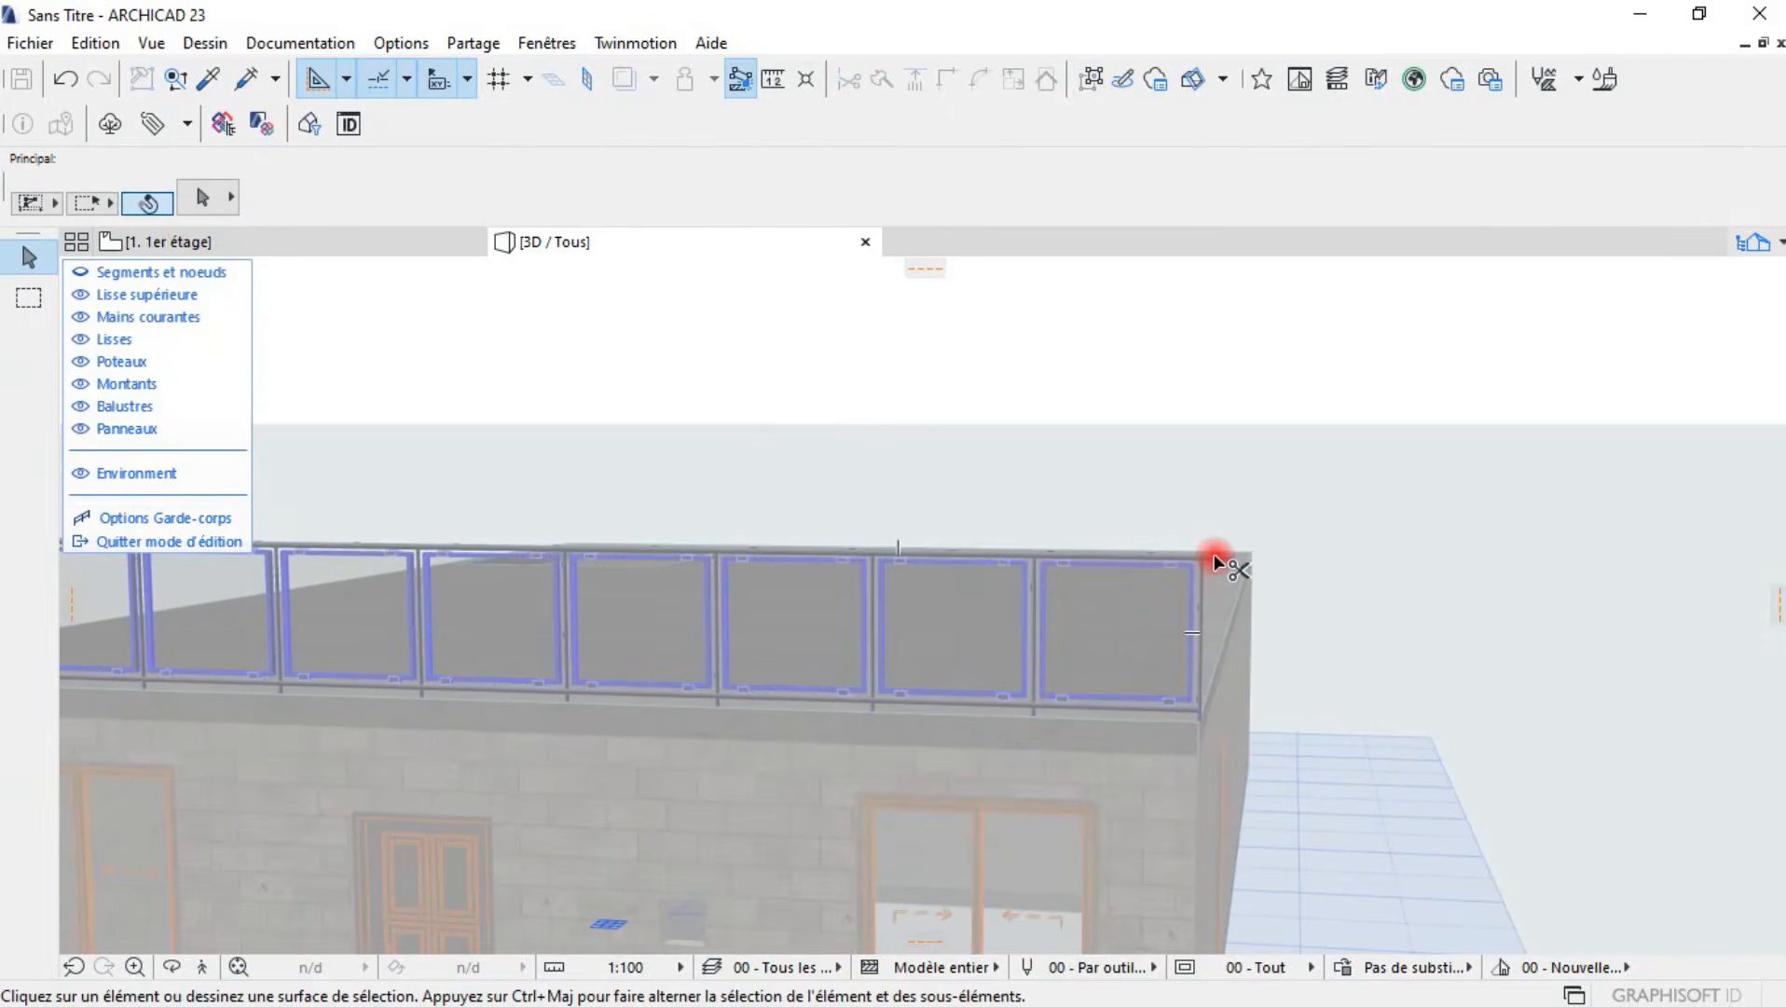
# - Leave the front railing's edit mode and examine the railing and first-floor slab from several angles in 3D
pyautogui.keyDown('shift'); pyautogui.moveTo(1221, 558); pyautogui.dragTo(1431, 597, button='middle'); pyautogui.keyUp('shift')
pyautogui.hotkey('ctrl', 'shift')
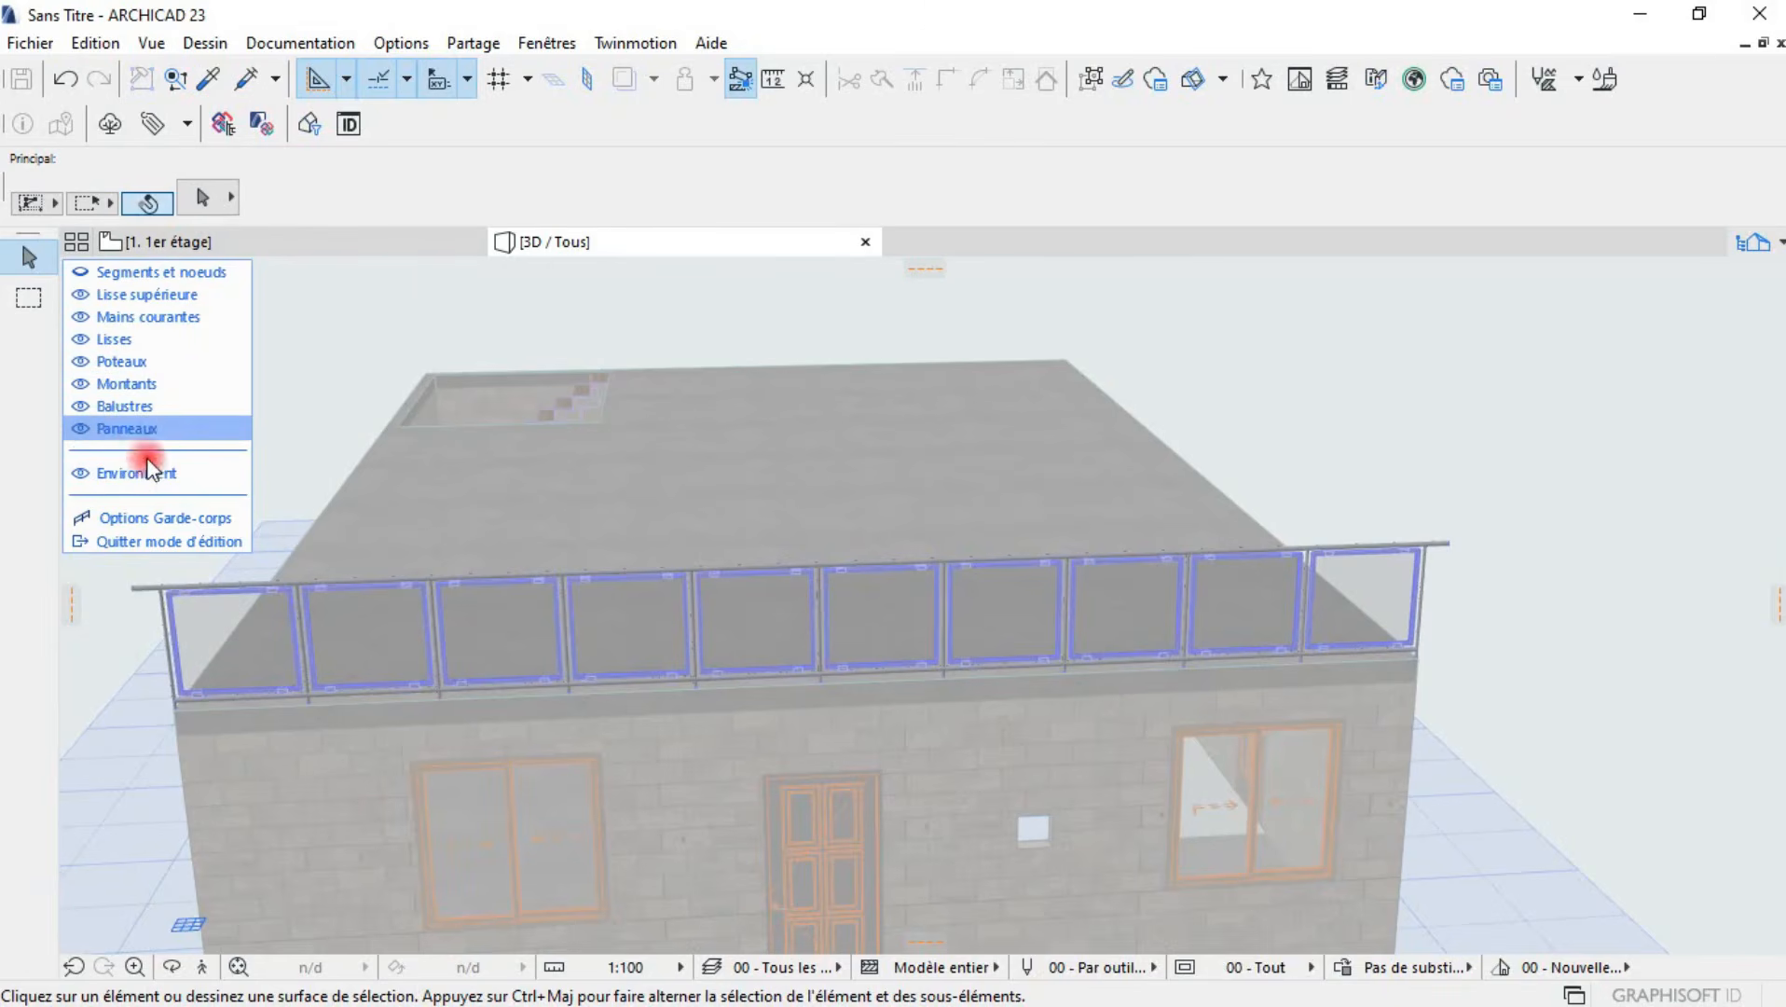
pyautogui.moveTo(365, 346)
pyautogui.mouseDown()
pyautogui.moveTo(131, 565)
pyautogui.moveTo(367, 380)
pyautogui.mouseUp()
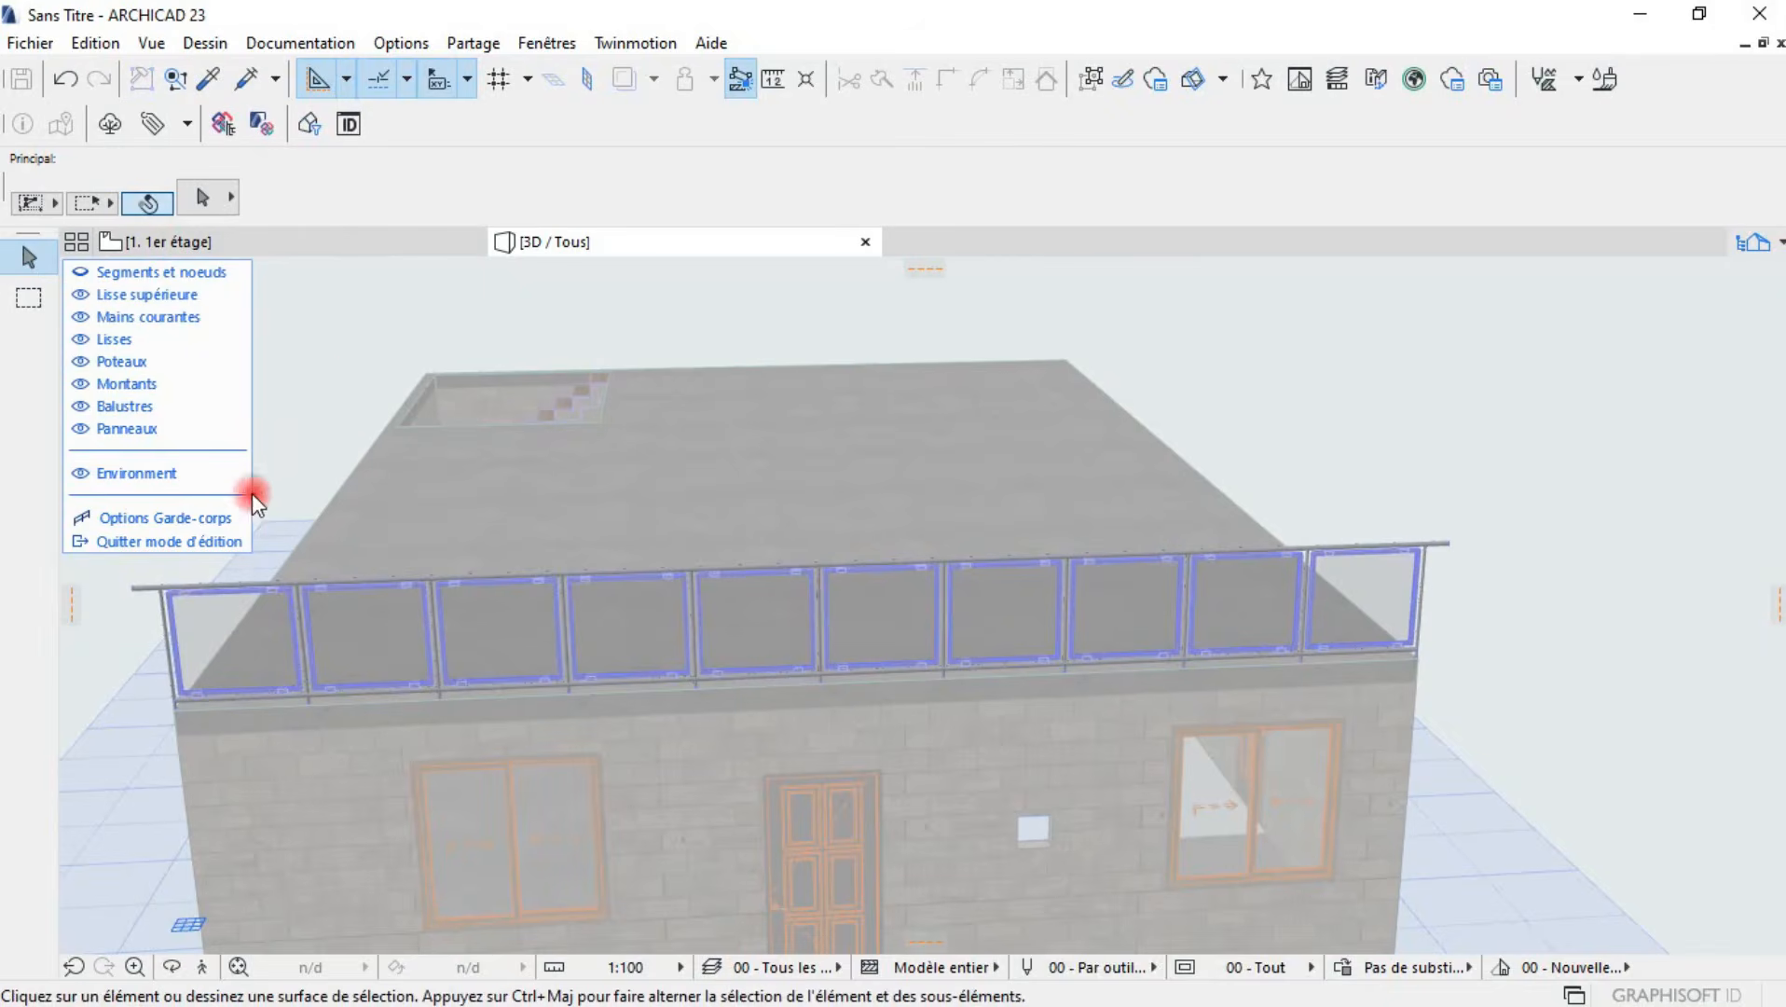
pyautogui.click(126, 546)
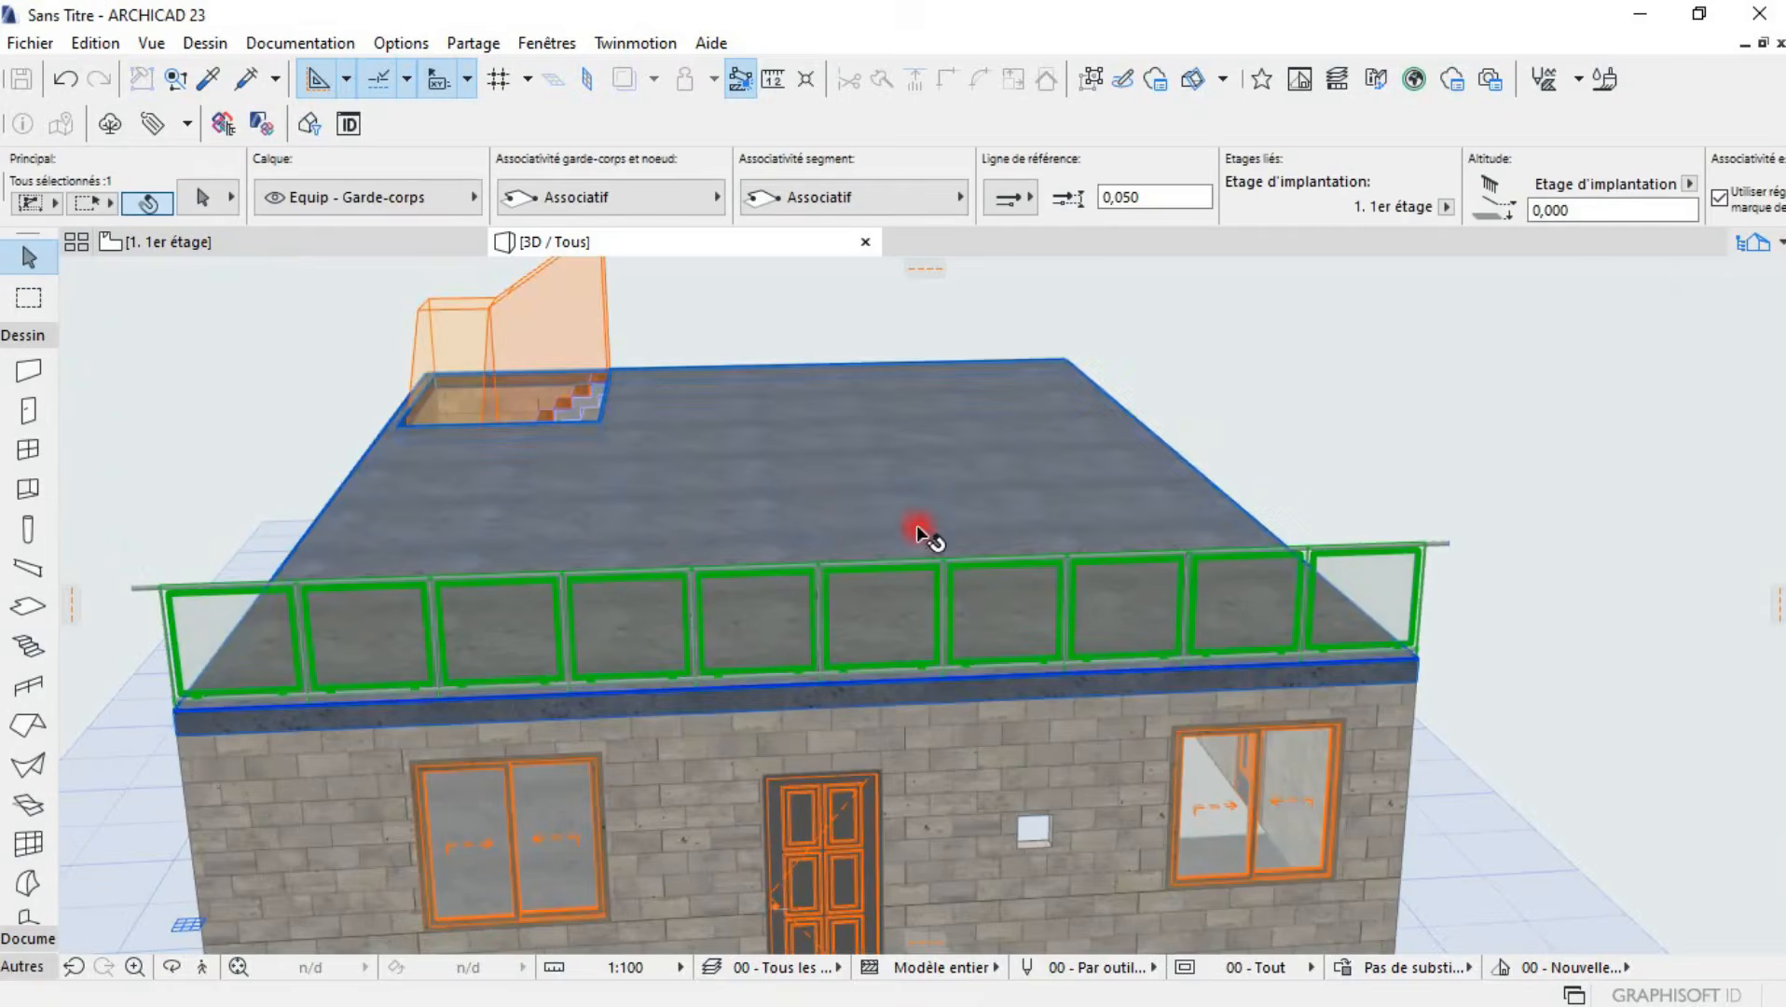
pyautogui.moveTo(918, 533); pyautogui.dragTo(1184, 646)
pyautogui.keyDown('shift'); pyautogui.moveTo(628, 617); pyautogui.dragTo(1274, 620, button='middle'); pyautogui.keyUp('shift')
pyautogui.scroll(1, 454, 645)
pyautogui.keyDown('shift'); pyautogui.moveTo(454, 645); pyautogui.dragTo(630, 626, button='middle'); pyautogui.keyUp('shift')
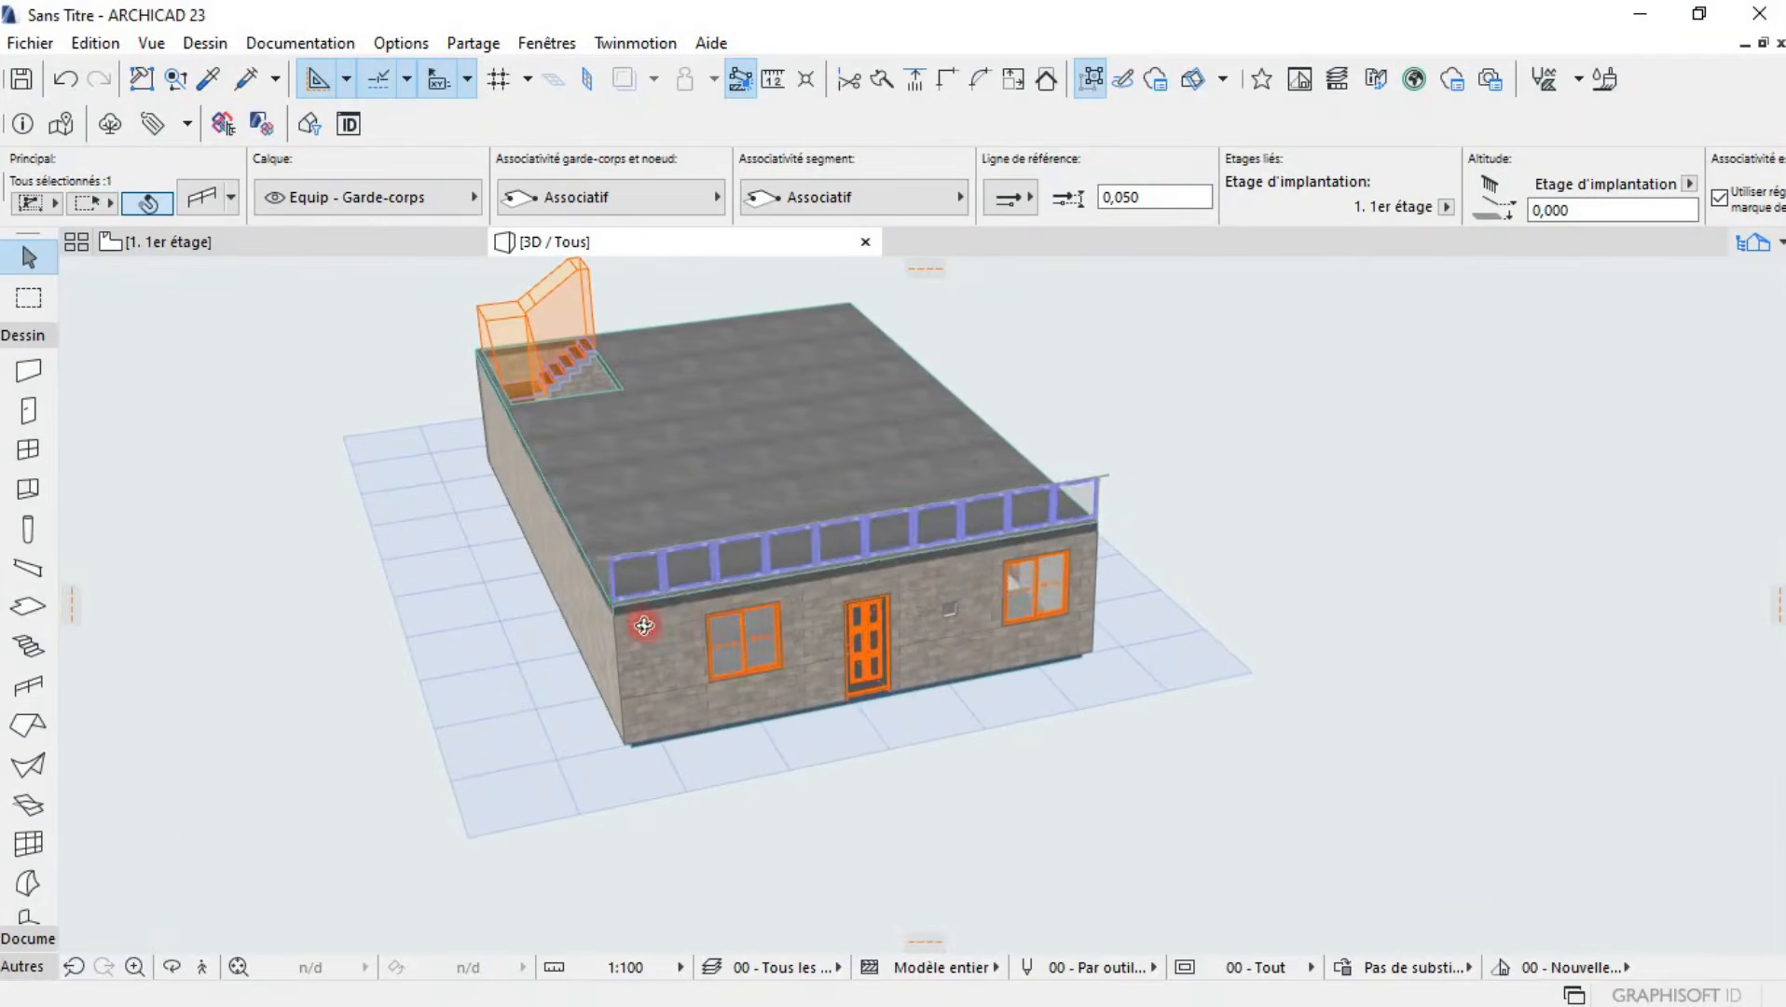
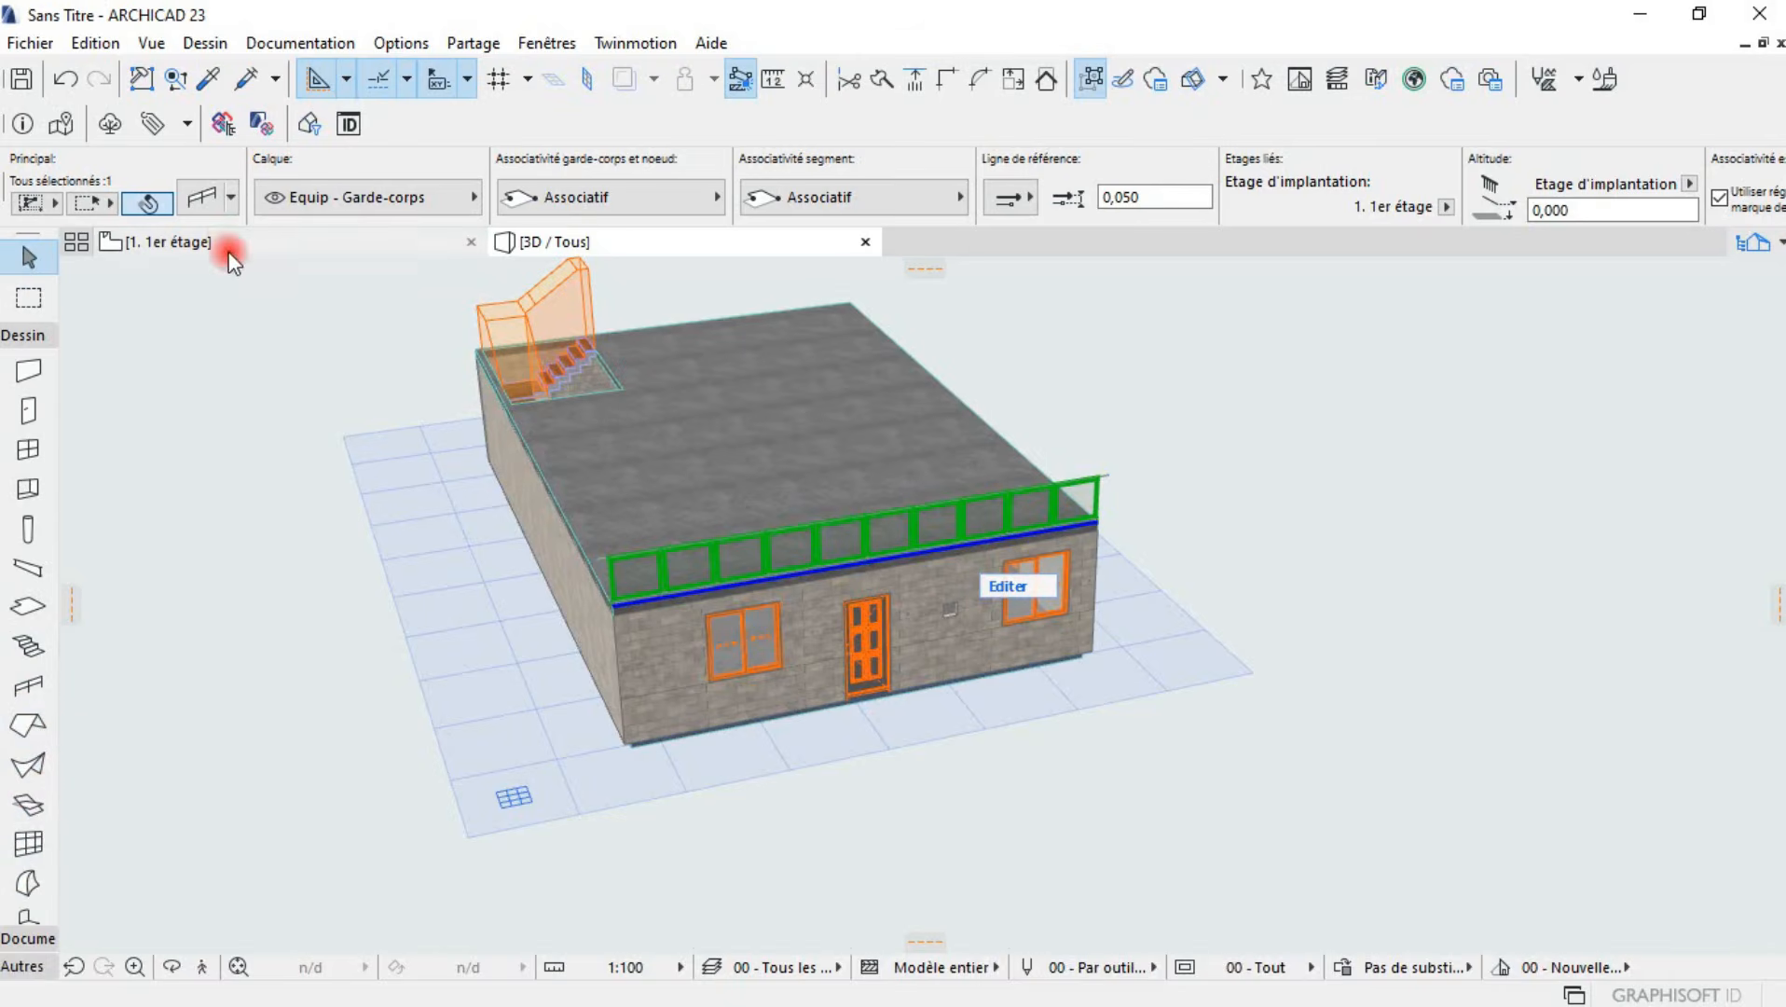
pyautogui.keyDown('shift'); pyautogui.moveTo(698, 450); pyautogui.dragTo(434, 528, button='middle'); pyautogui.keyUp('shift')
# - On the 1er étage plan, accept the default Wall settings: Brique ciment (extérieur), 0,150 thick, with its top linked to 2e étage
pyautogui.click(276, 250)
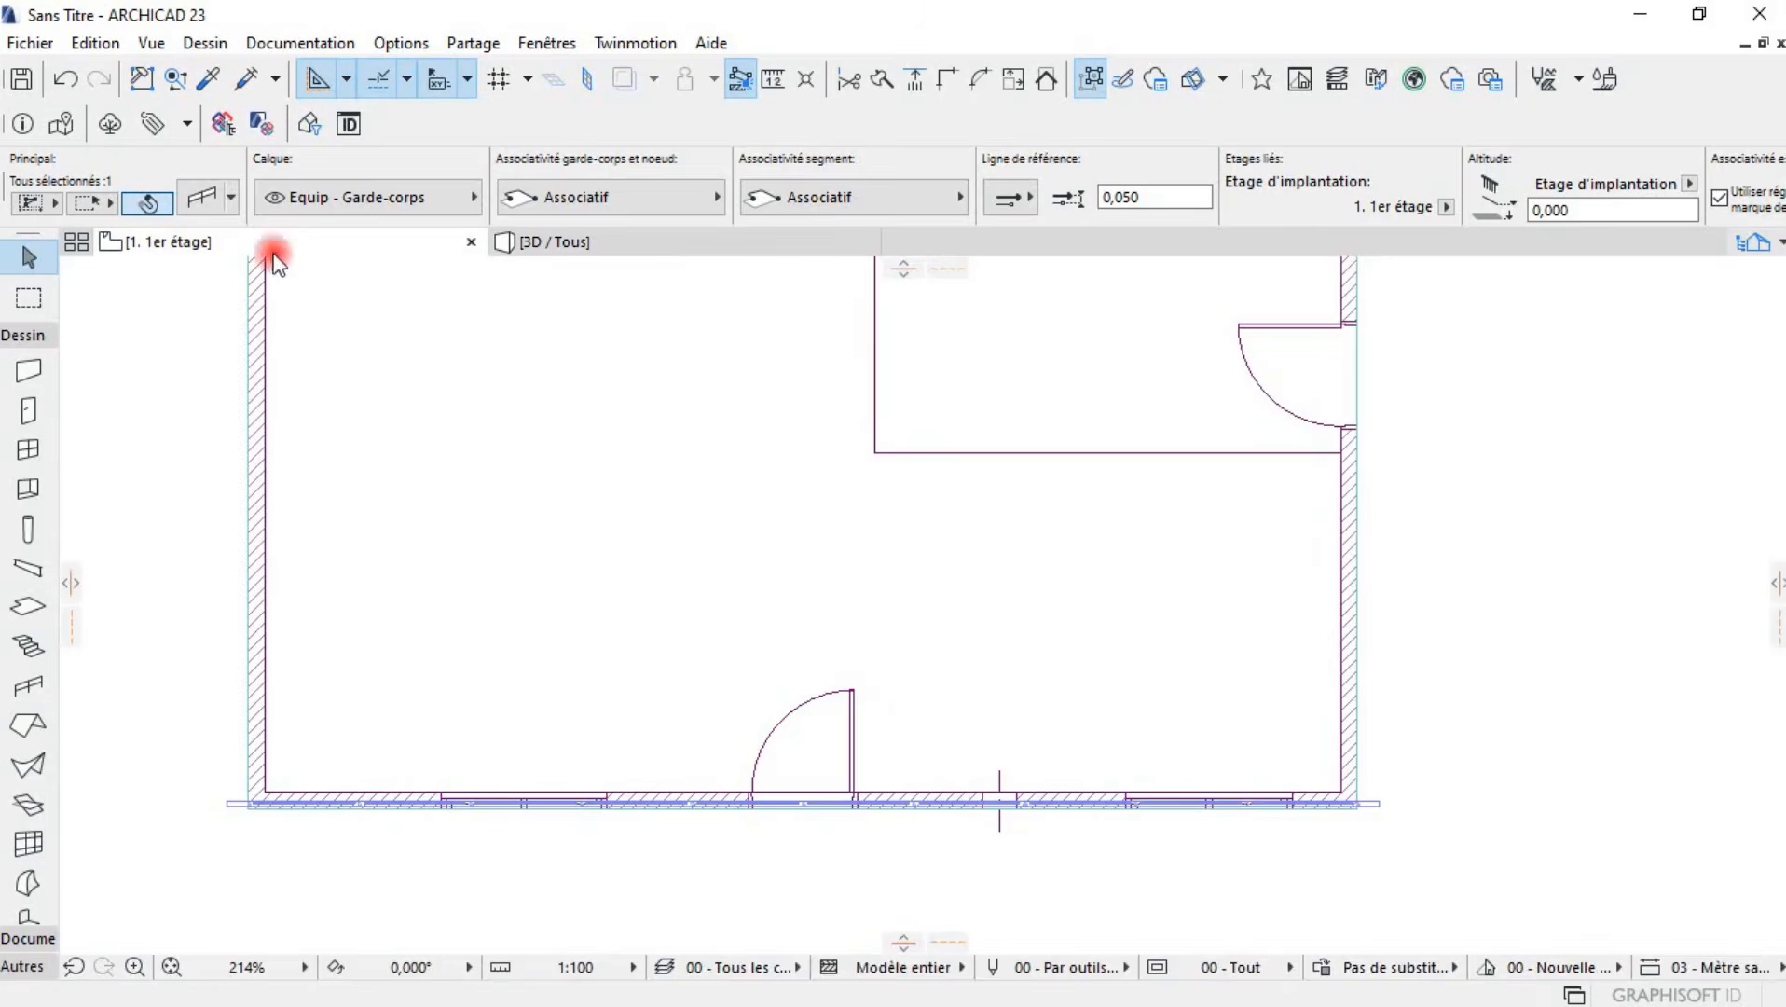
pyautogui.click(450, 578)
pyautogui.scroll(-5, 494, 590)
pyautogui.scroll(-1, 382, 443)
pyautogui.doubleClick(28, 371)
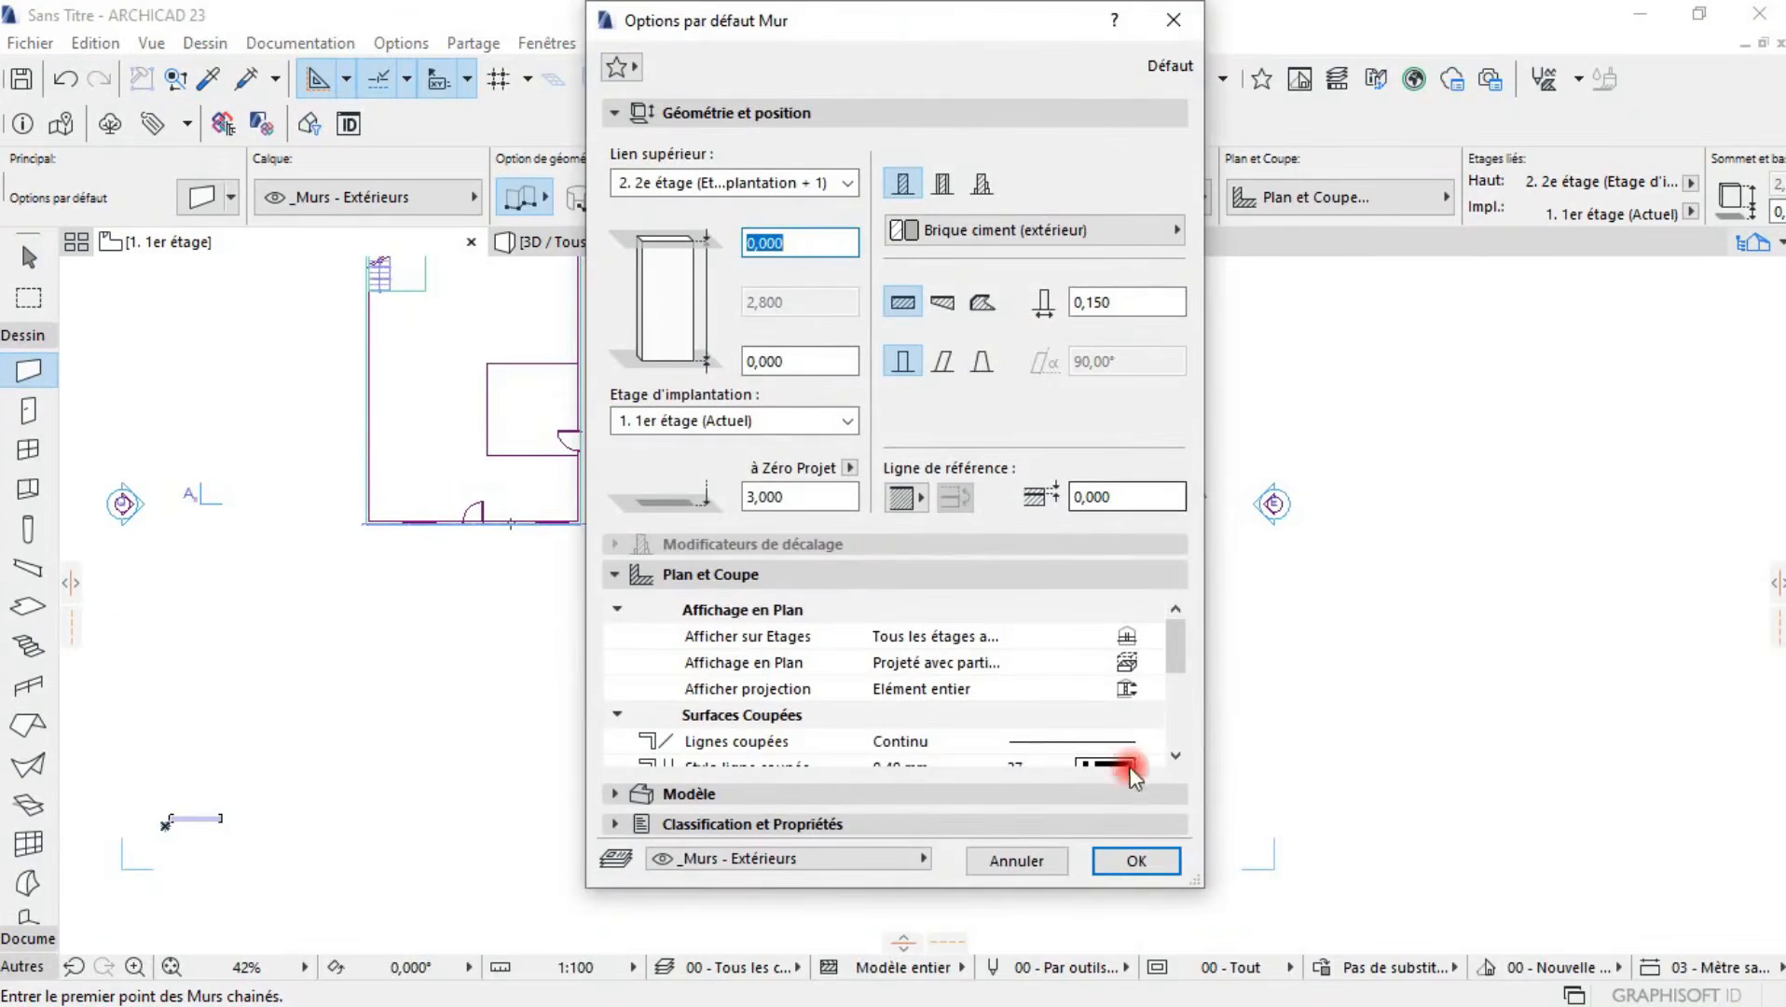
pyautogui.click(1139, 862)
# - Start a chained wall at the building's front-left outer corner, flip it to the inner side and run it to the rear-left outer corner
pyautogui.scroll(8, 329, 492)
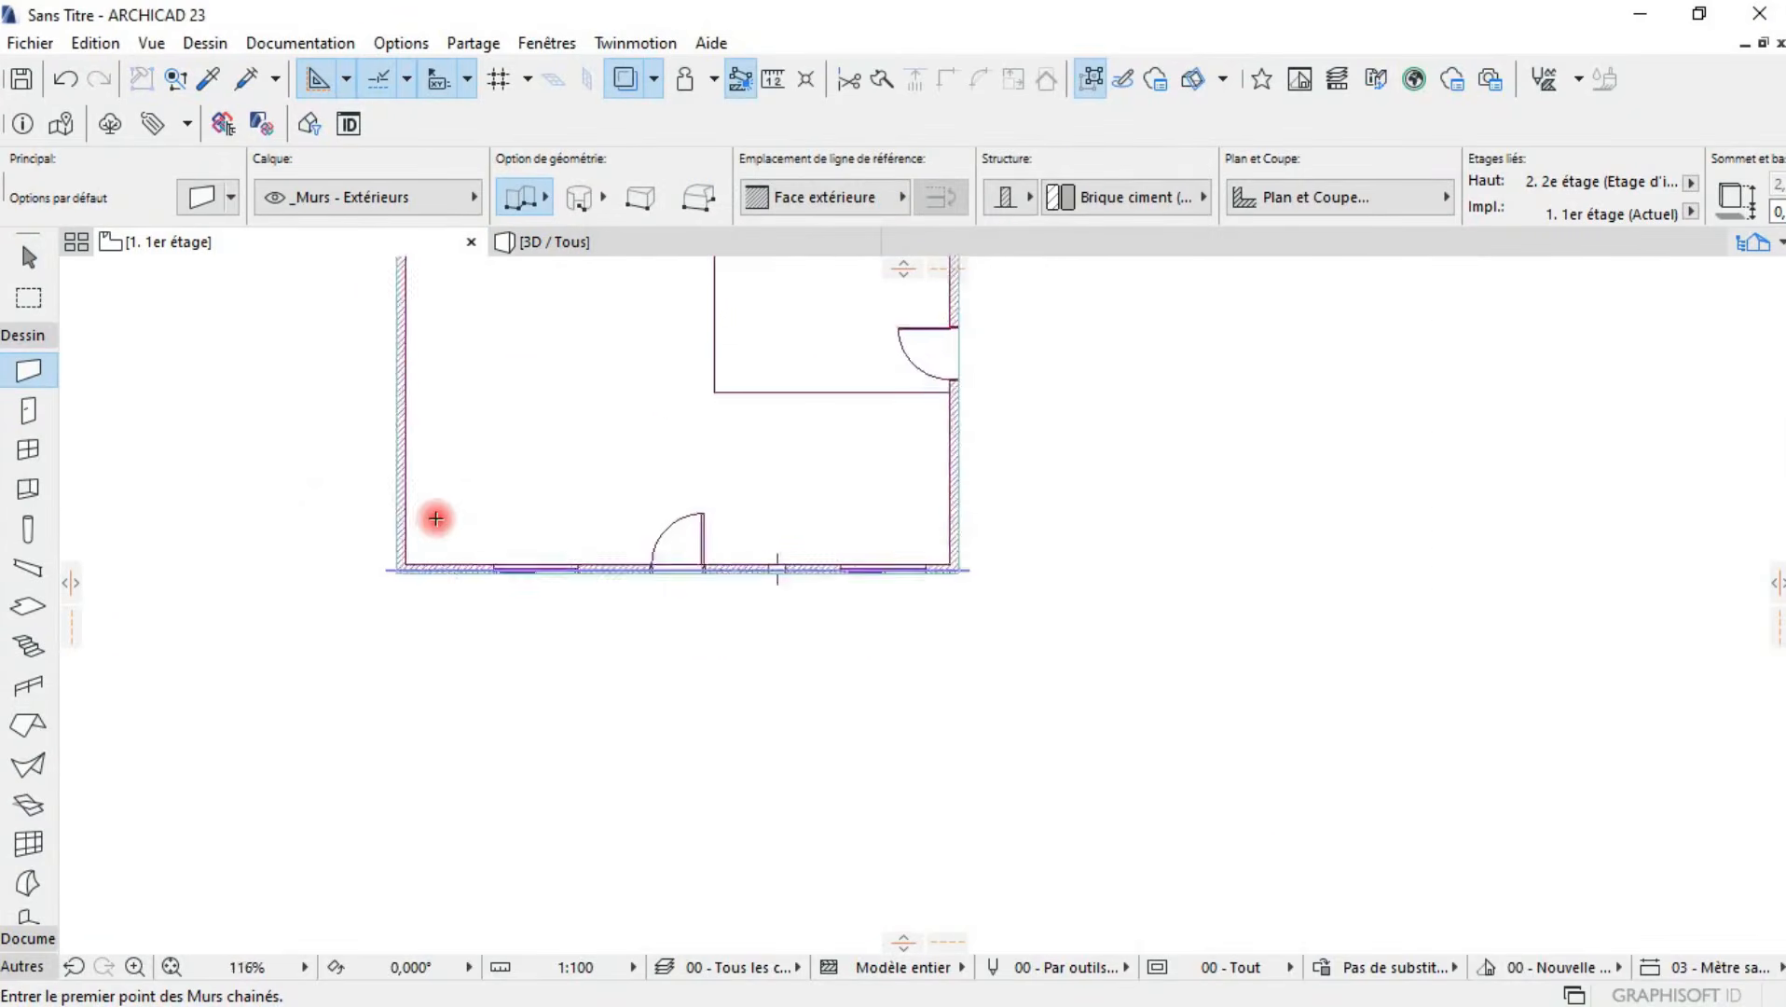
pyautogui.click(350, 643)
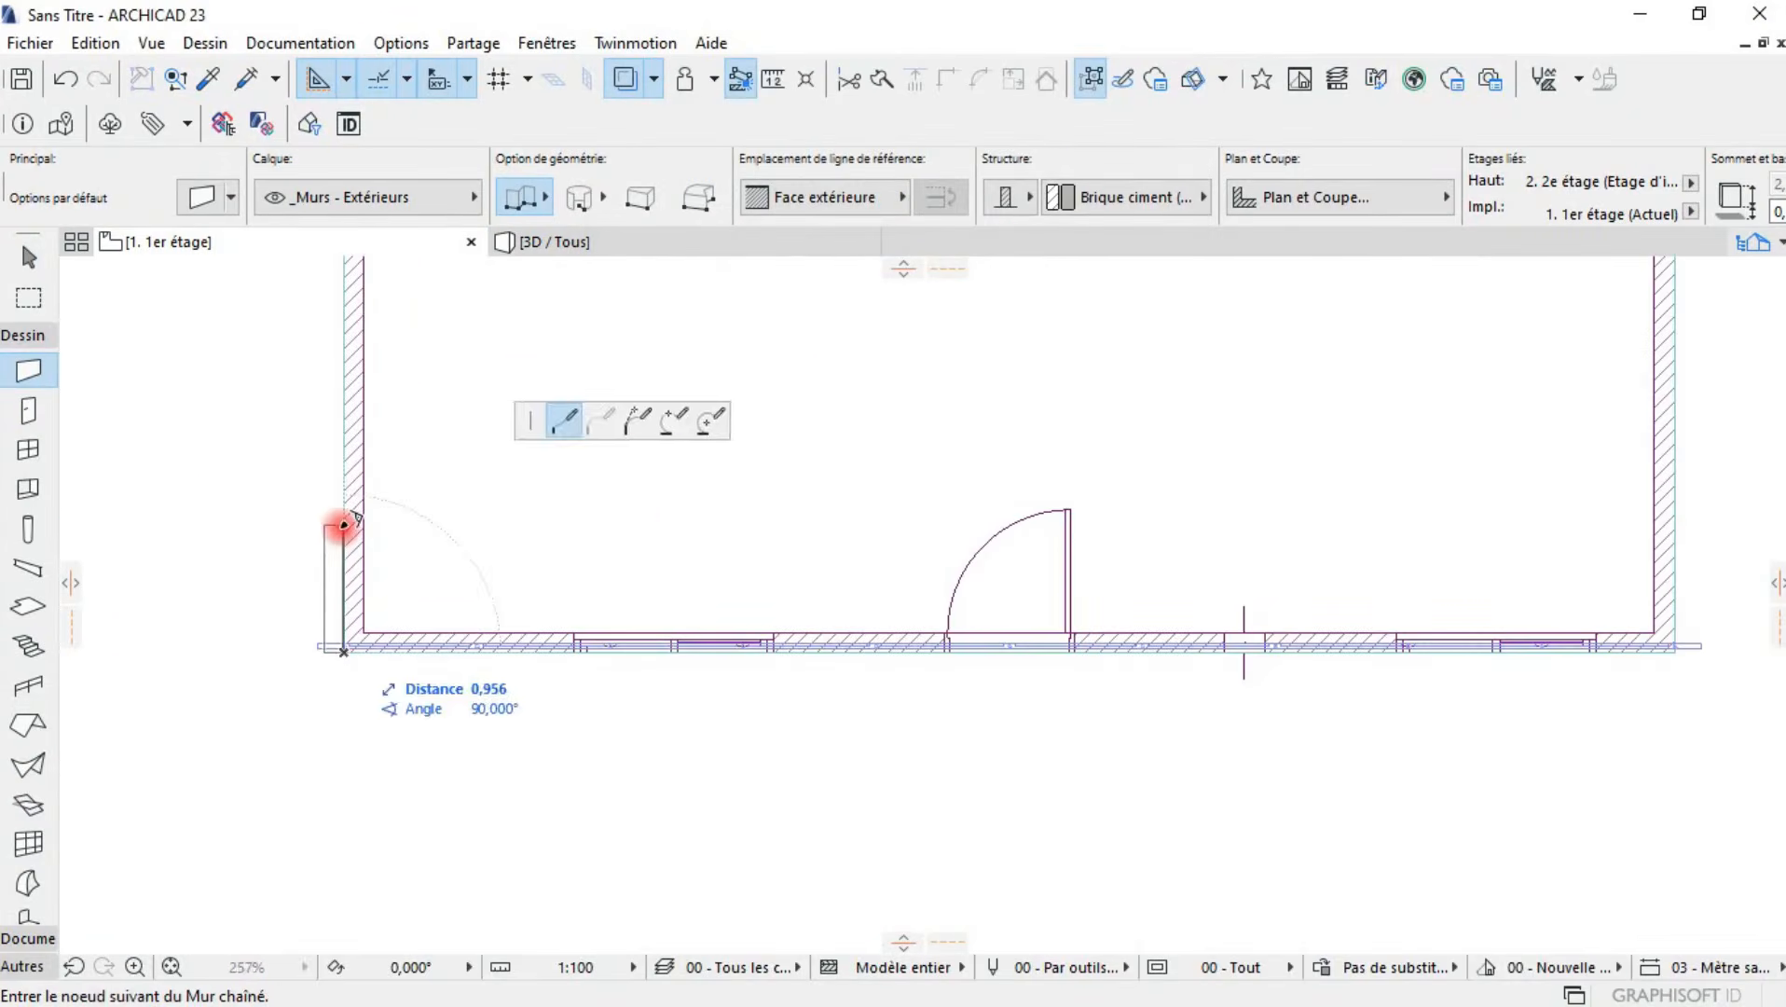
pyautogui.click(943, 199)
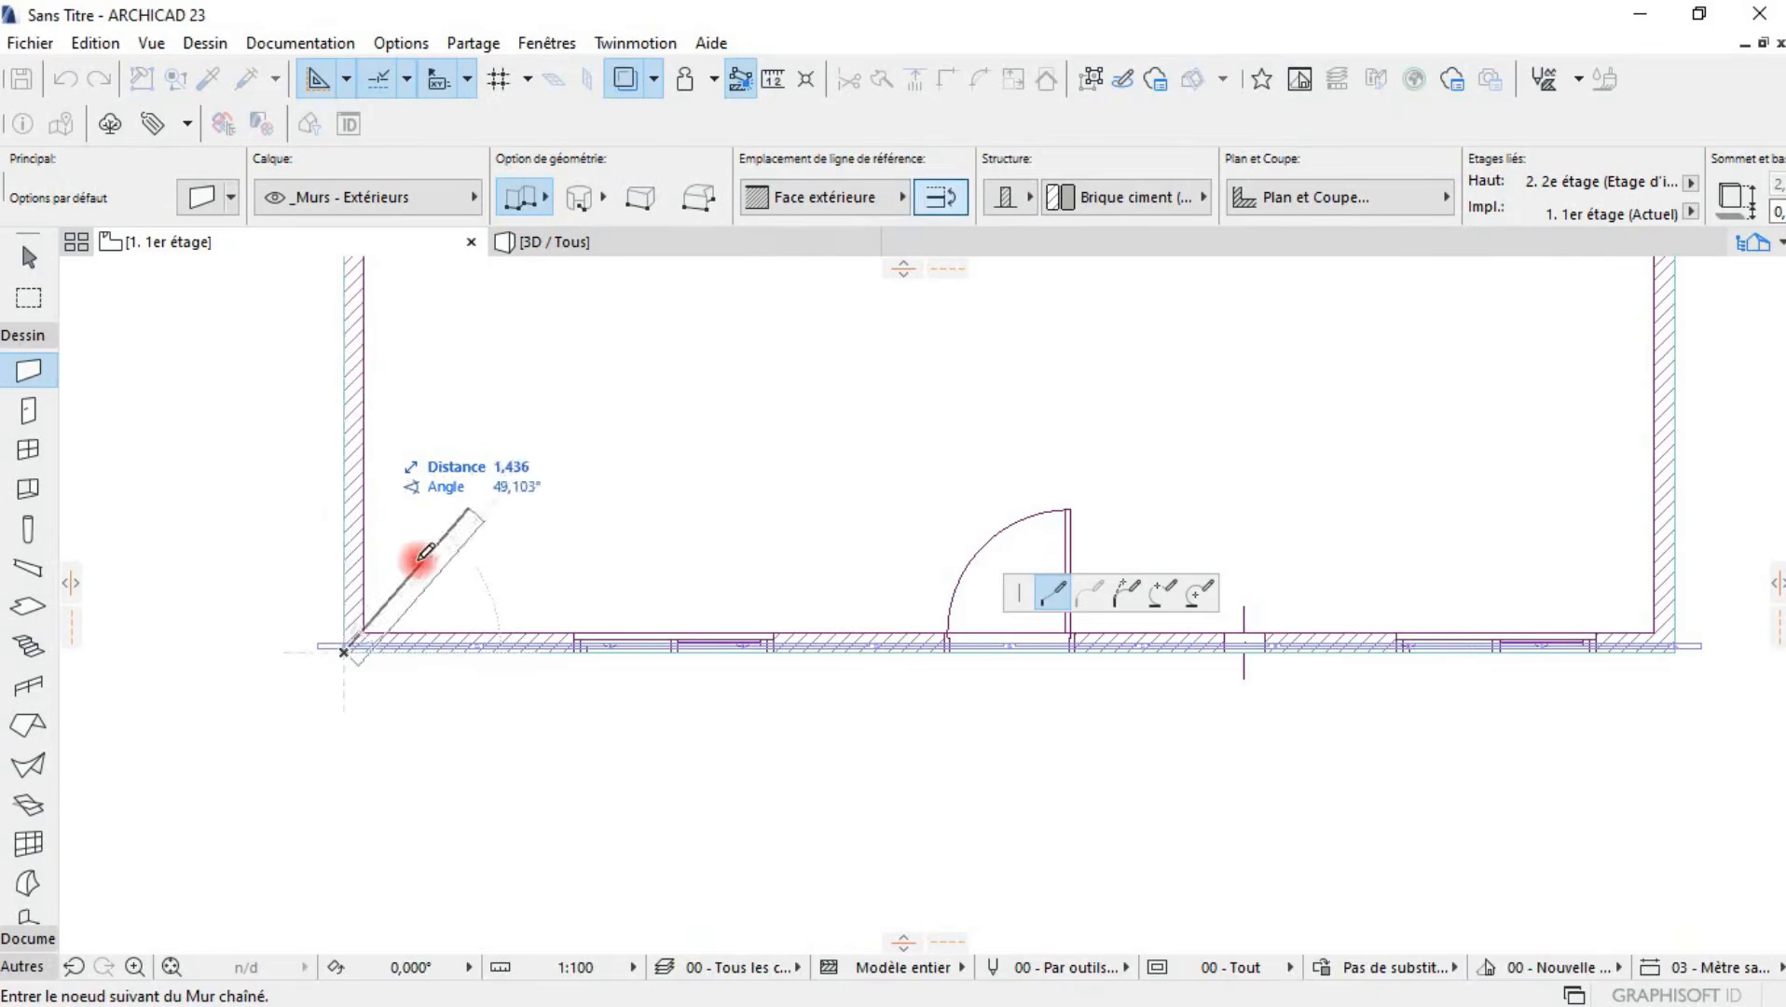
pyautogui.scroll(-1, 351, 604)
pyautogui.moveTo(351, 604); pyautogui.dragTo(475, 979, button='middle')
pyautogui.scroll(-4, 539, 436)
pyautogui.scroll(6, 546, 546)
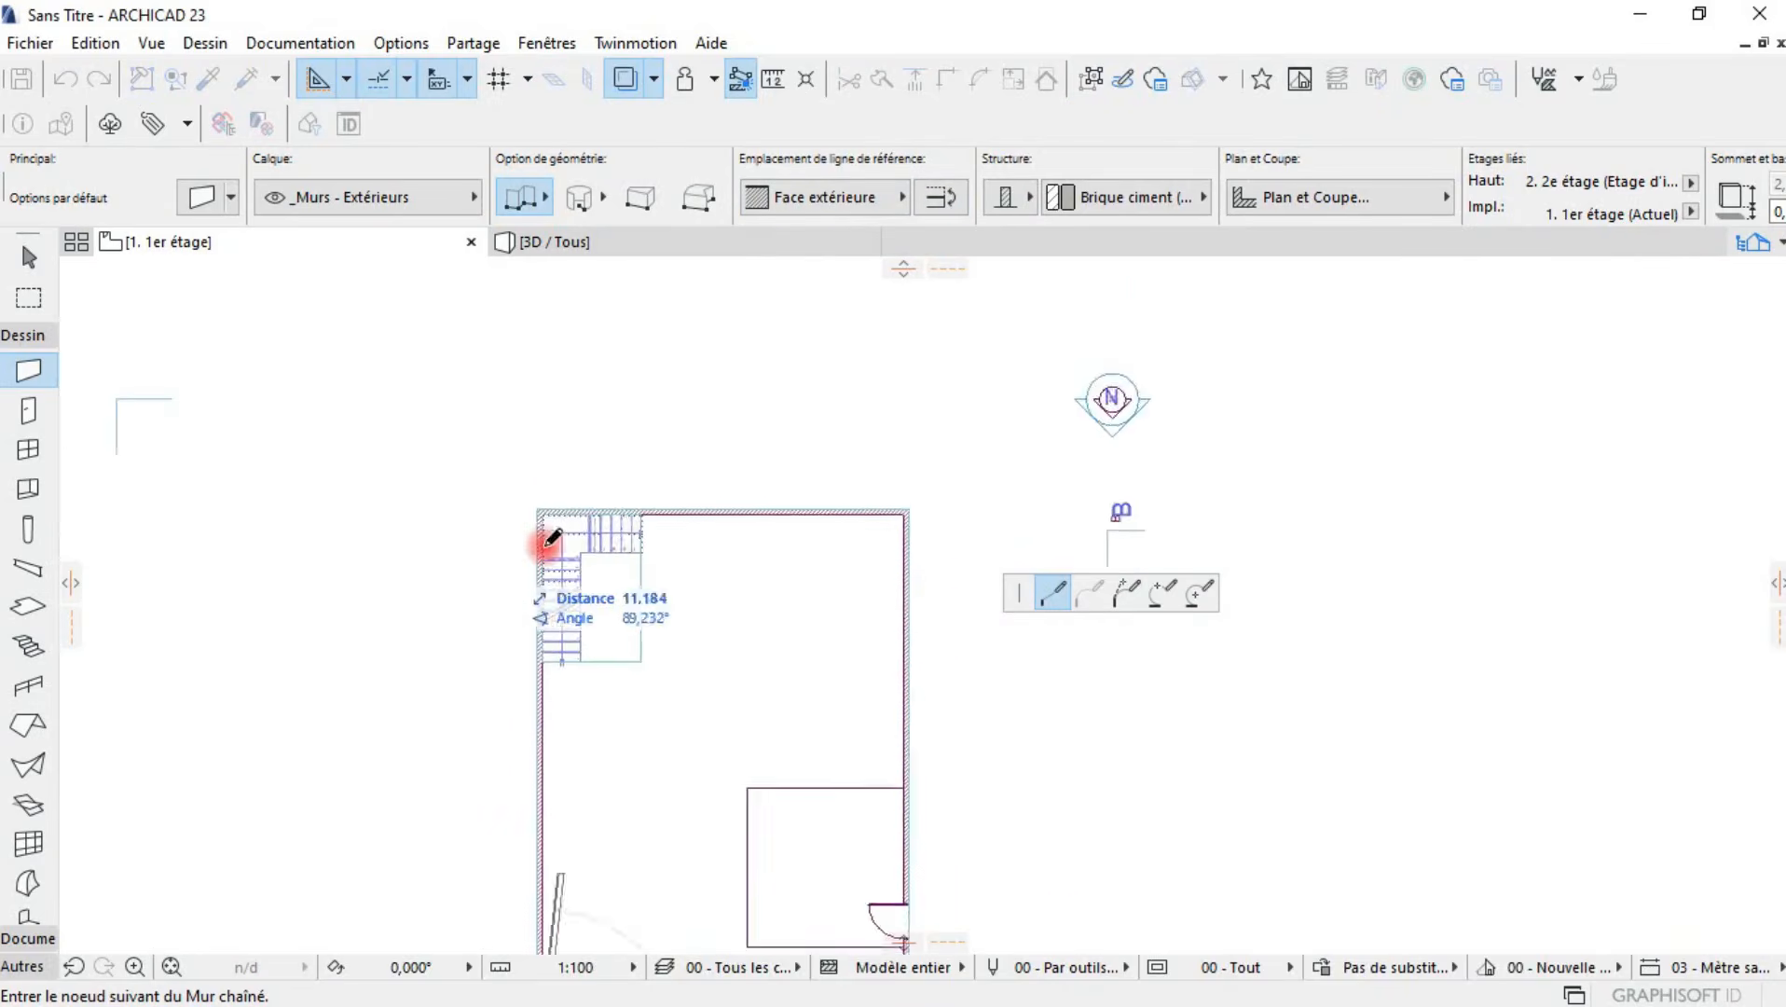
pyautogui.click(522, 455)
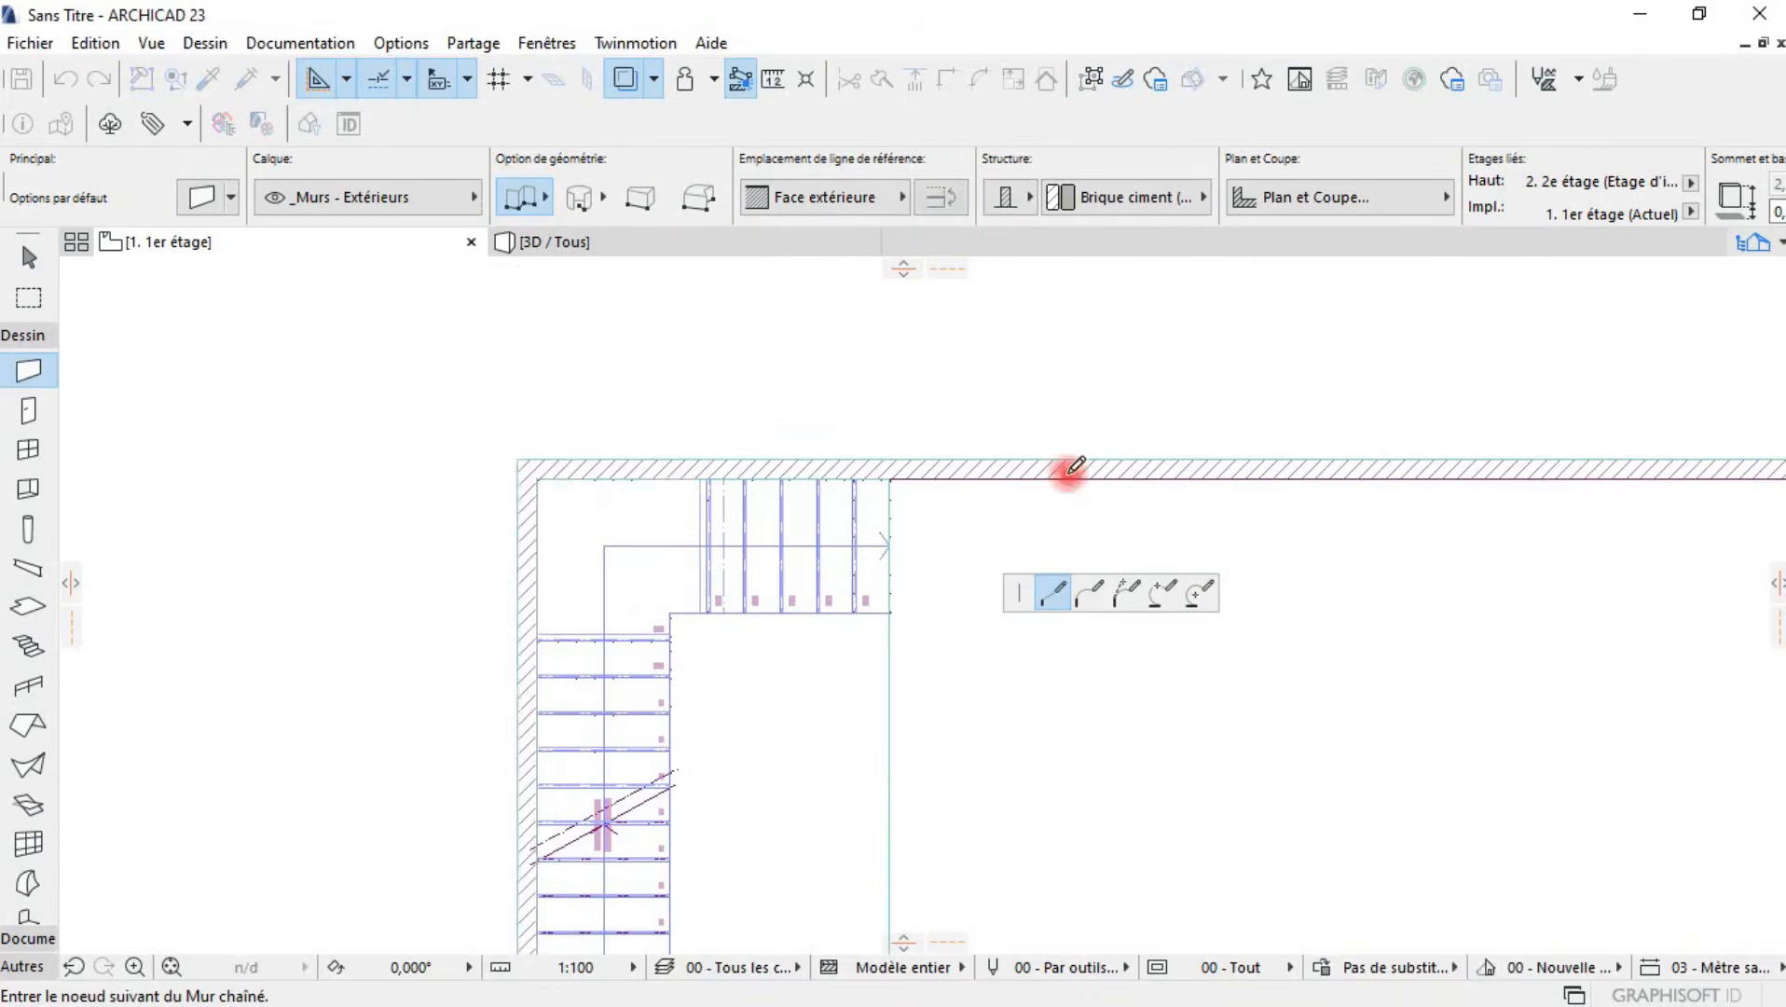
# - Continue the wall chain along the rear and right sides to the front-right outer corner, and check the walls in 3D
pyautogui.scroll(-2, 1065, 471)
pyautogui.click(965, 490)
pyautogui.scroll(-2, 969, 706)
pyautogui.moveTo(959, 632); pyautogui.dragTo(907, 264, button='middle')
pyautogui.scroll(5, 910, 618)
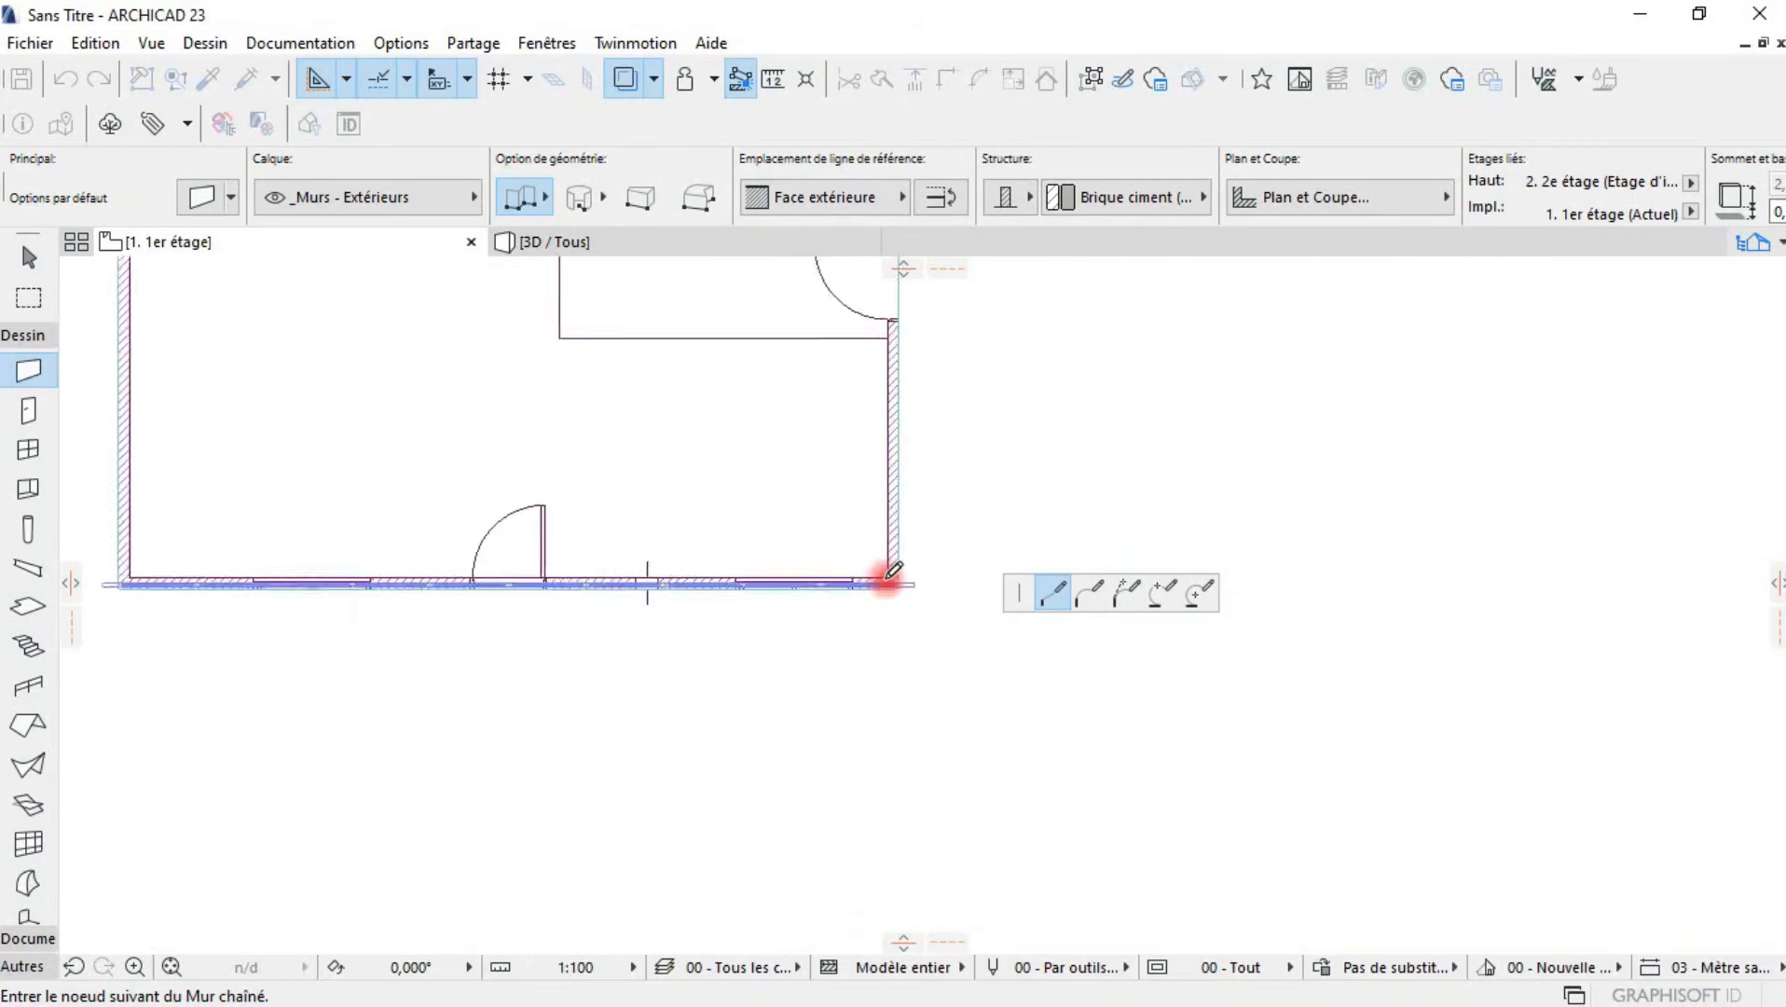
pyautogui.doubleClick(1013, 688)
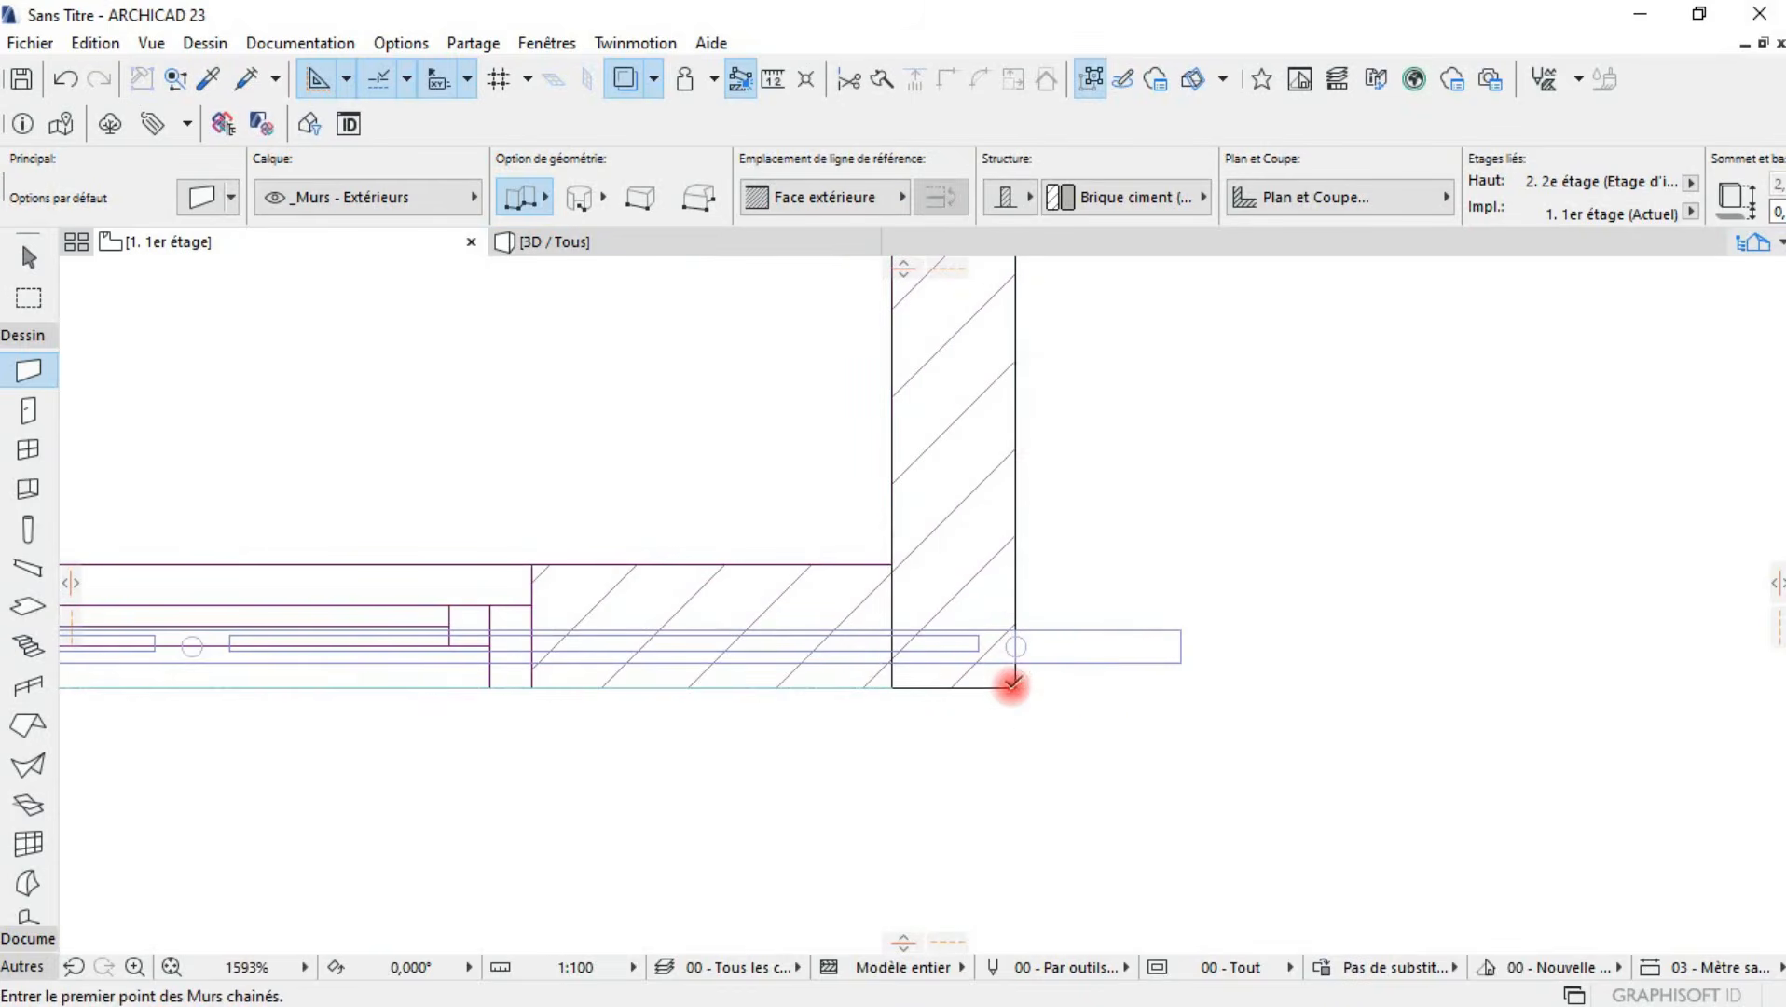
pyautogui.click(663, 242)
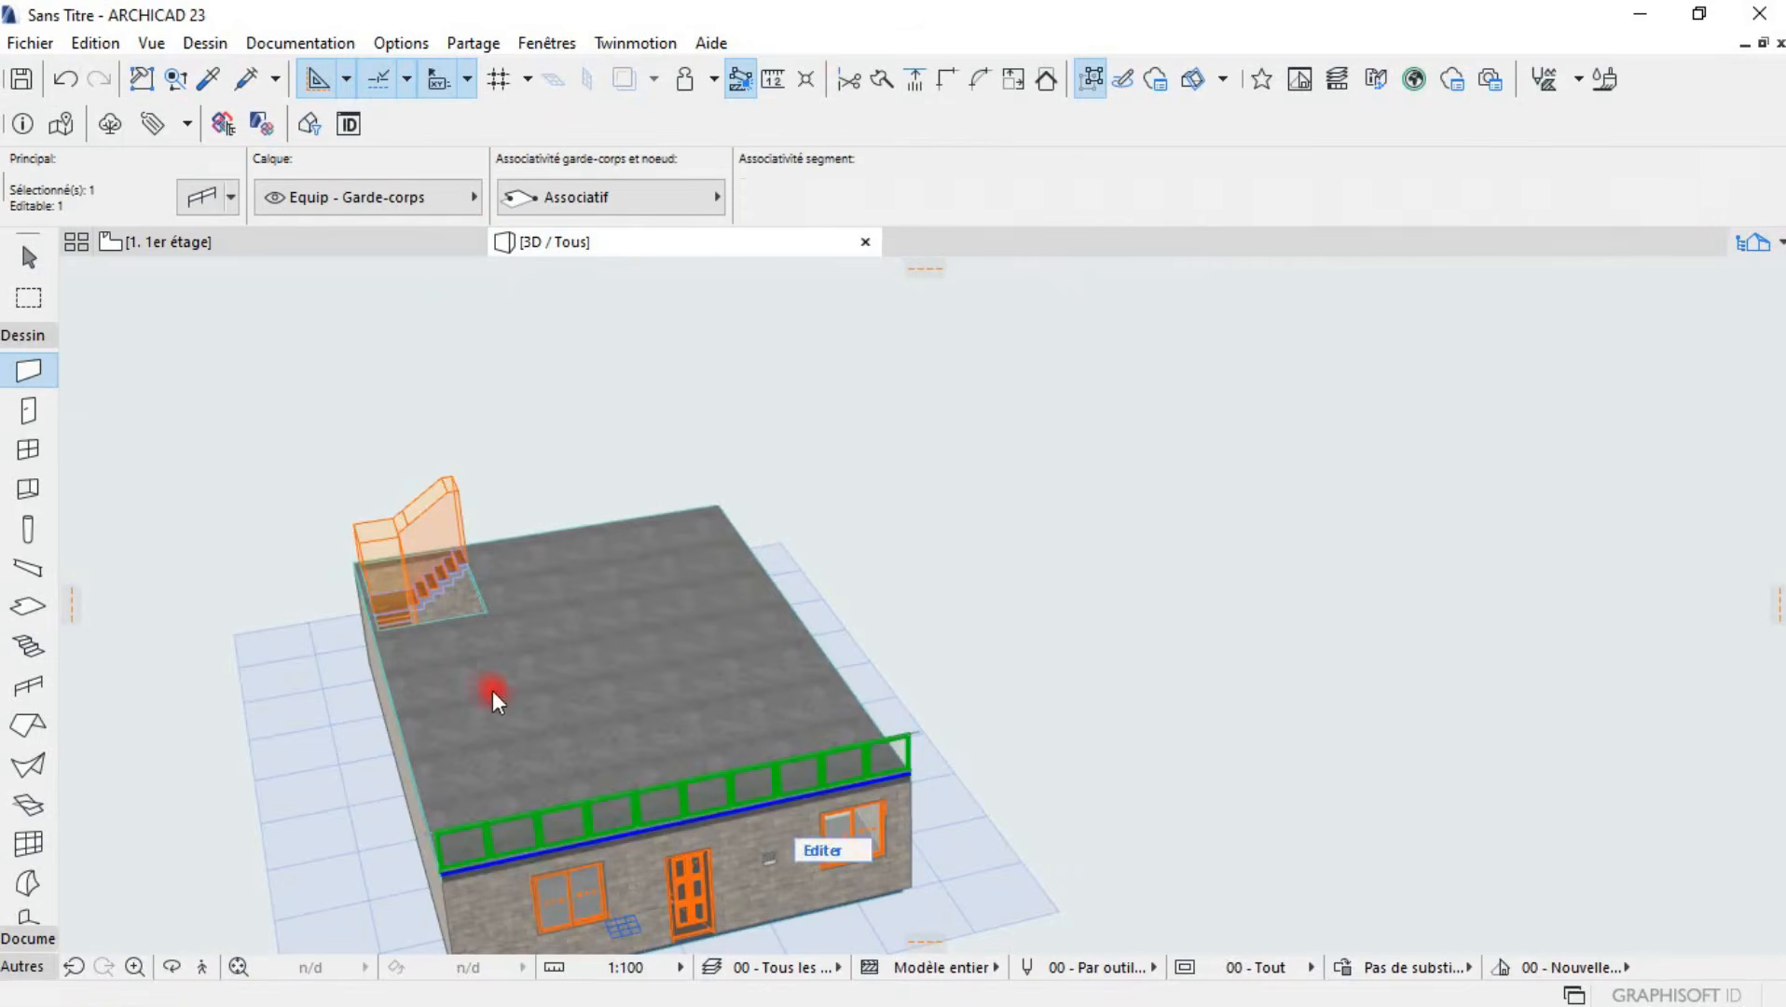
pyautogui.keyDown('shift'); pyautogui.moveTo(482, 701); pyautogui.dragTo(826, 584, button='middle'); pyautogui.keyUp('shift')
pyautogui.keyDown('shift'); pyautogui.moveTo(666, 694); pyautogui.dragTo(831, 683, button='middle'); pyautogui.keyUp('shift')
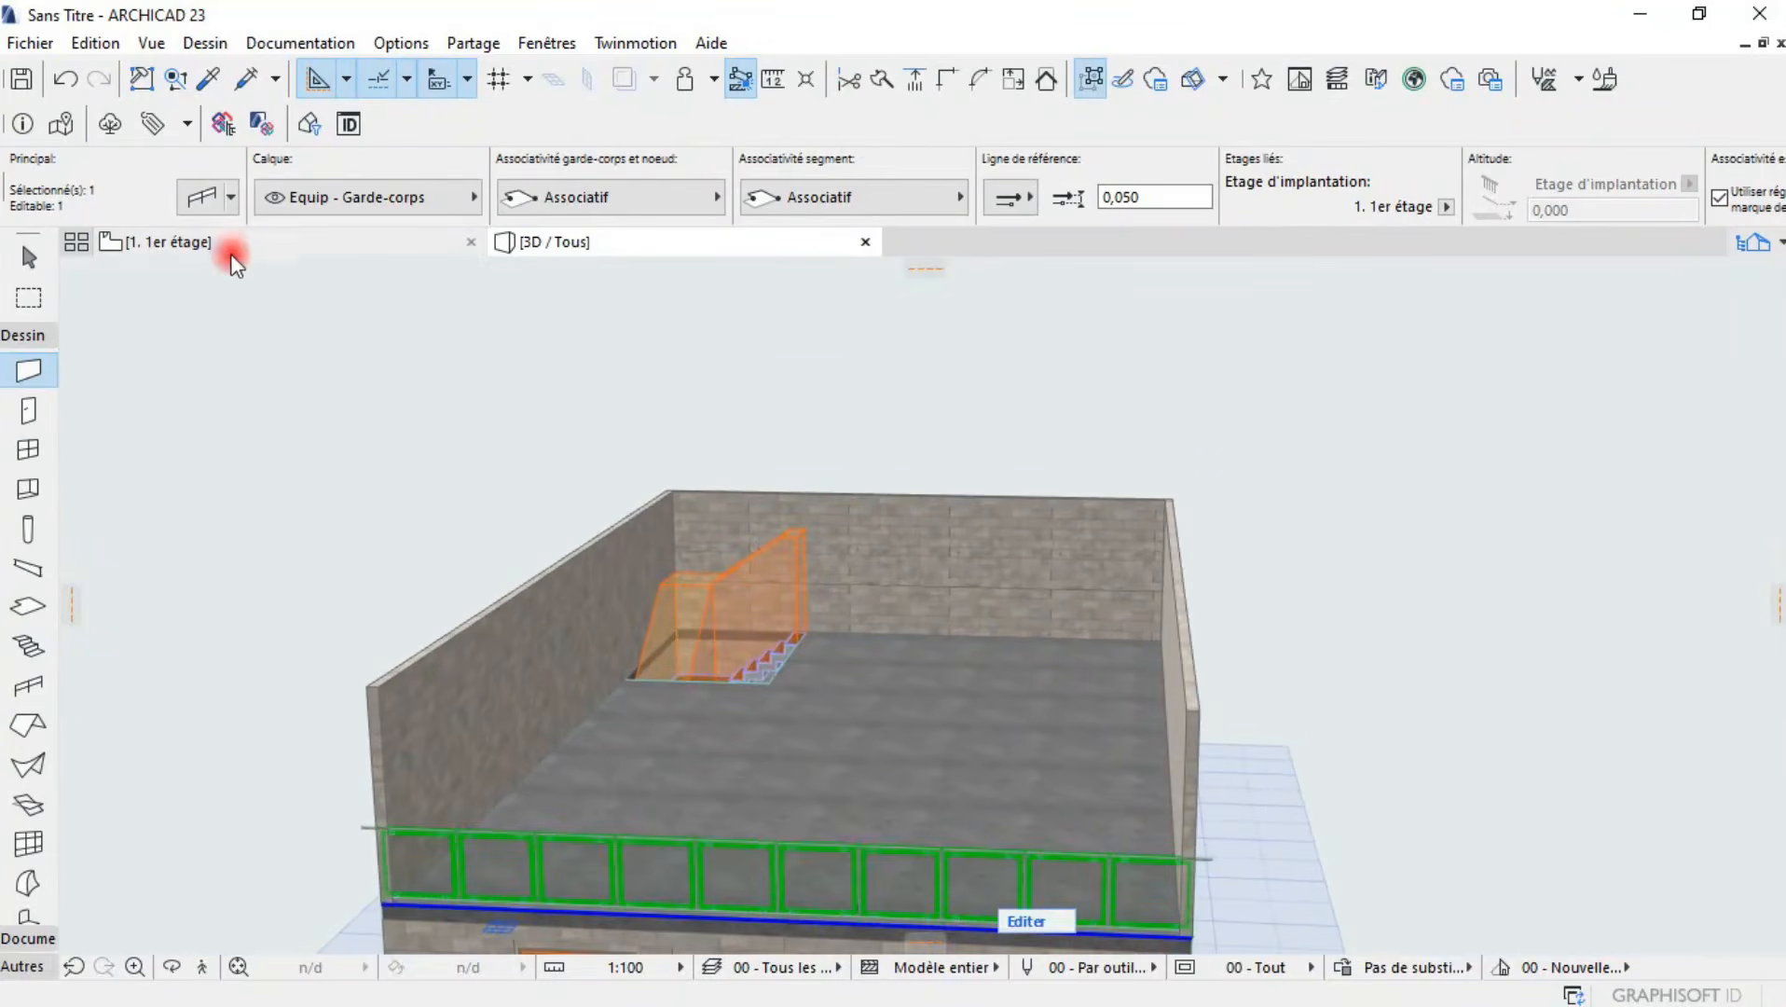
# - Draw a straight cross wall on the 1er étage between the two side walls, set back behind the front railing
pyautogui.click(231, 244)
pyautogui.scroll(5, 411, 447)
pyautogui.scroll(-6, 570, 565)
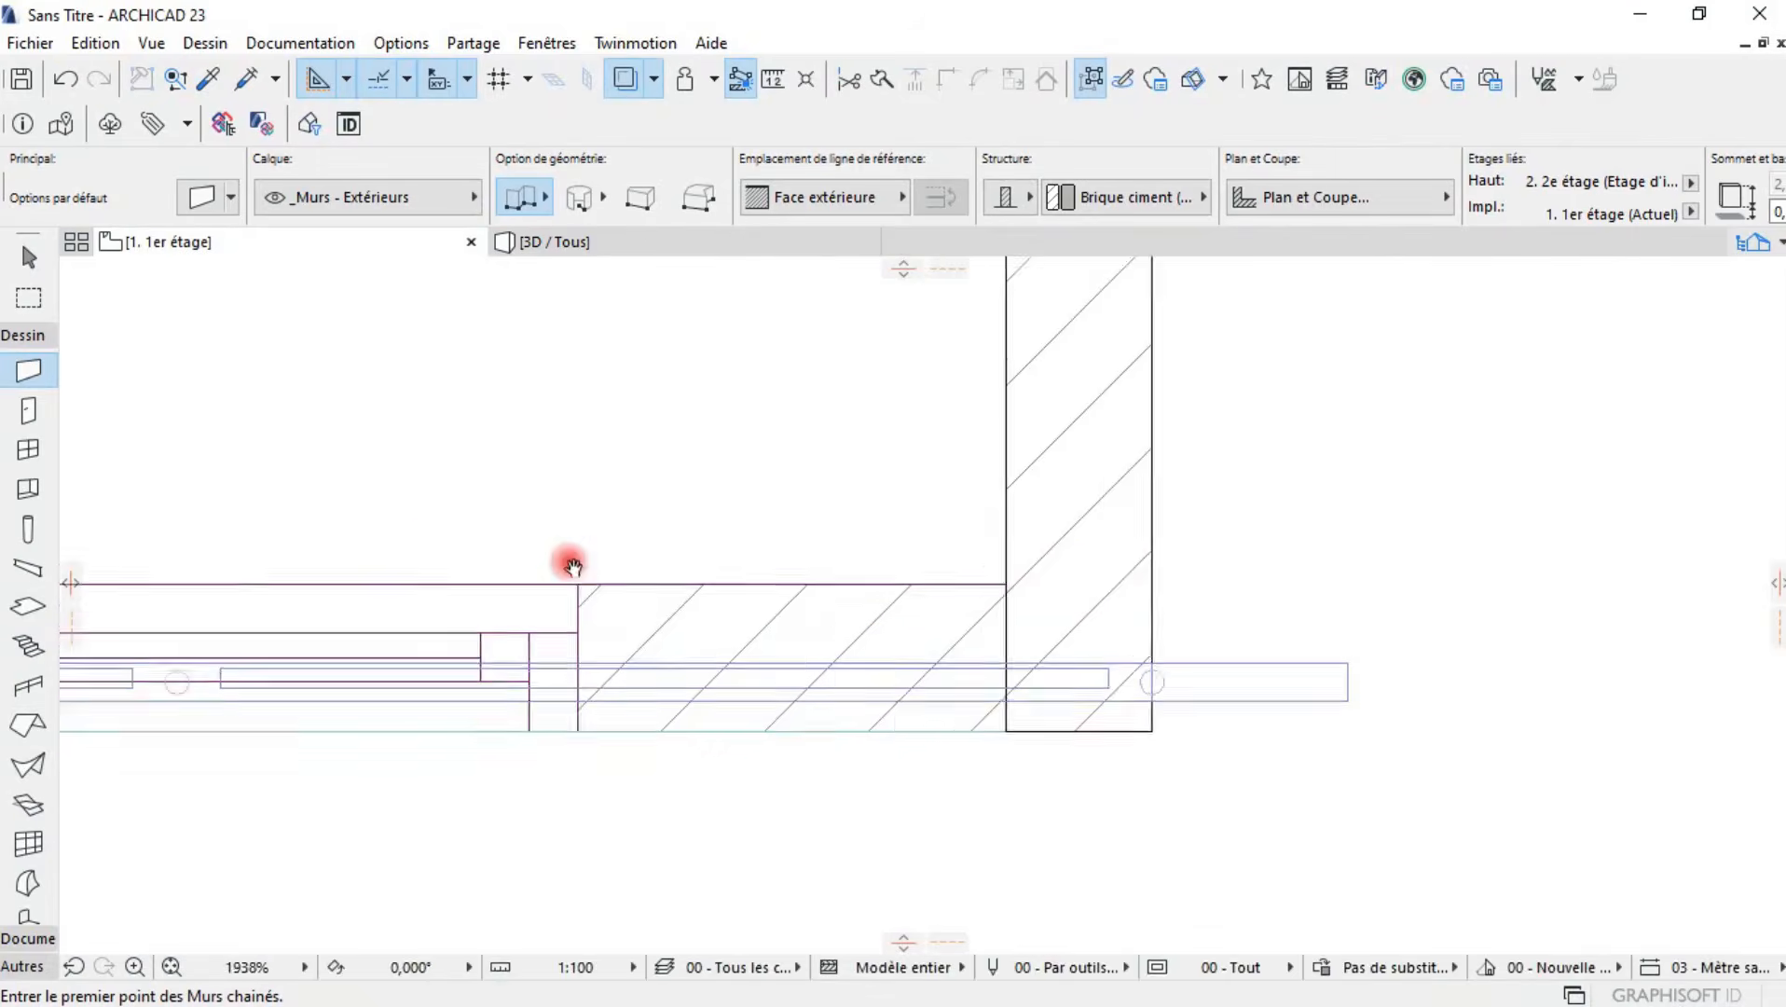
pyautogui.scroll(-3, 826, 582)
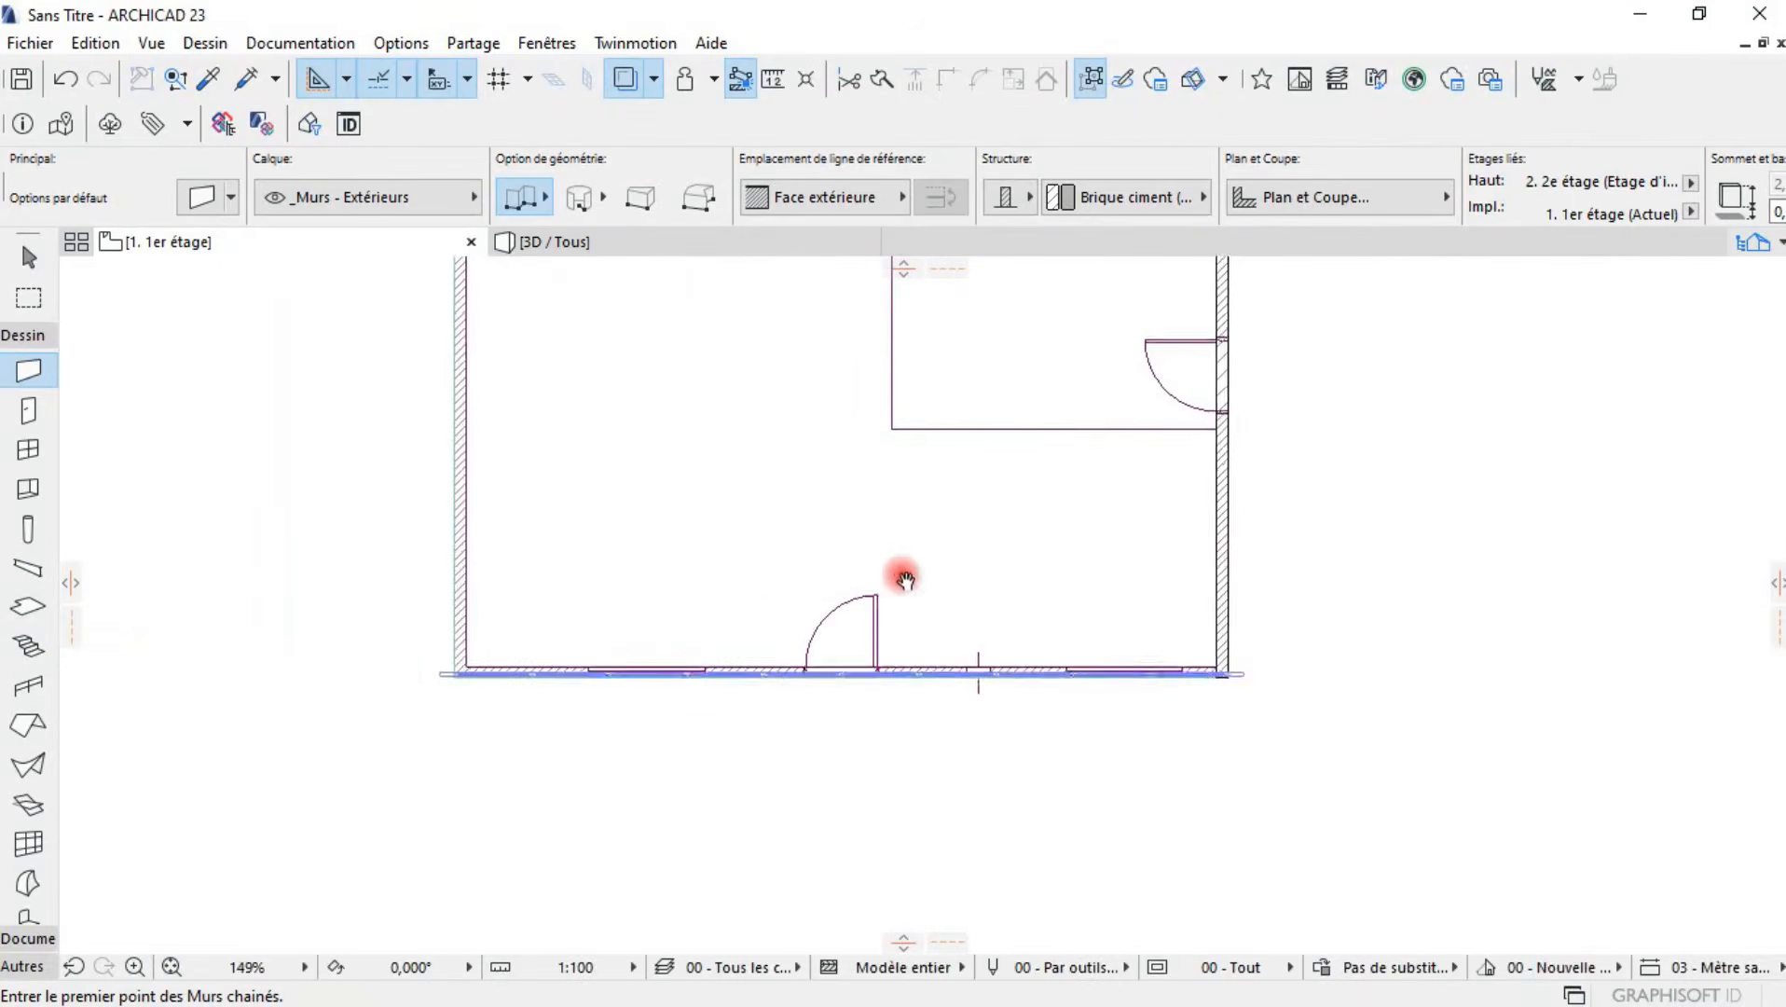
pyautogui.click(467, 575)
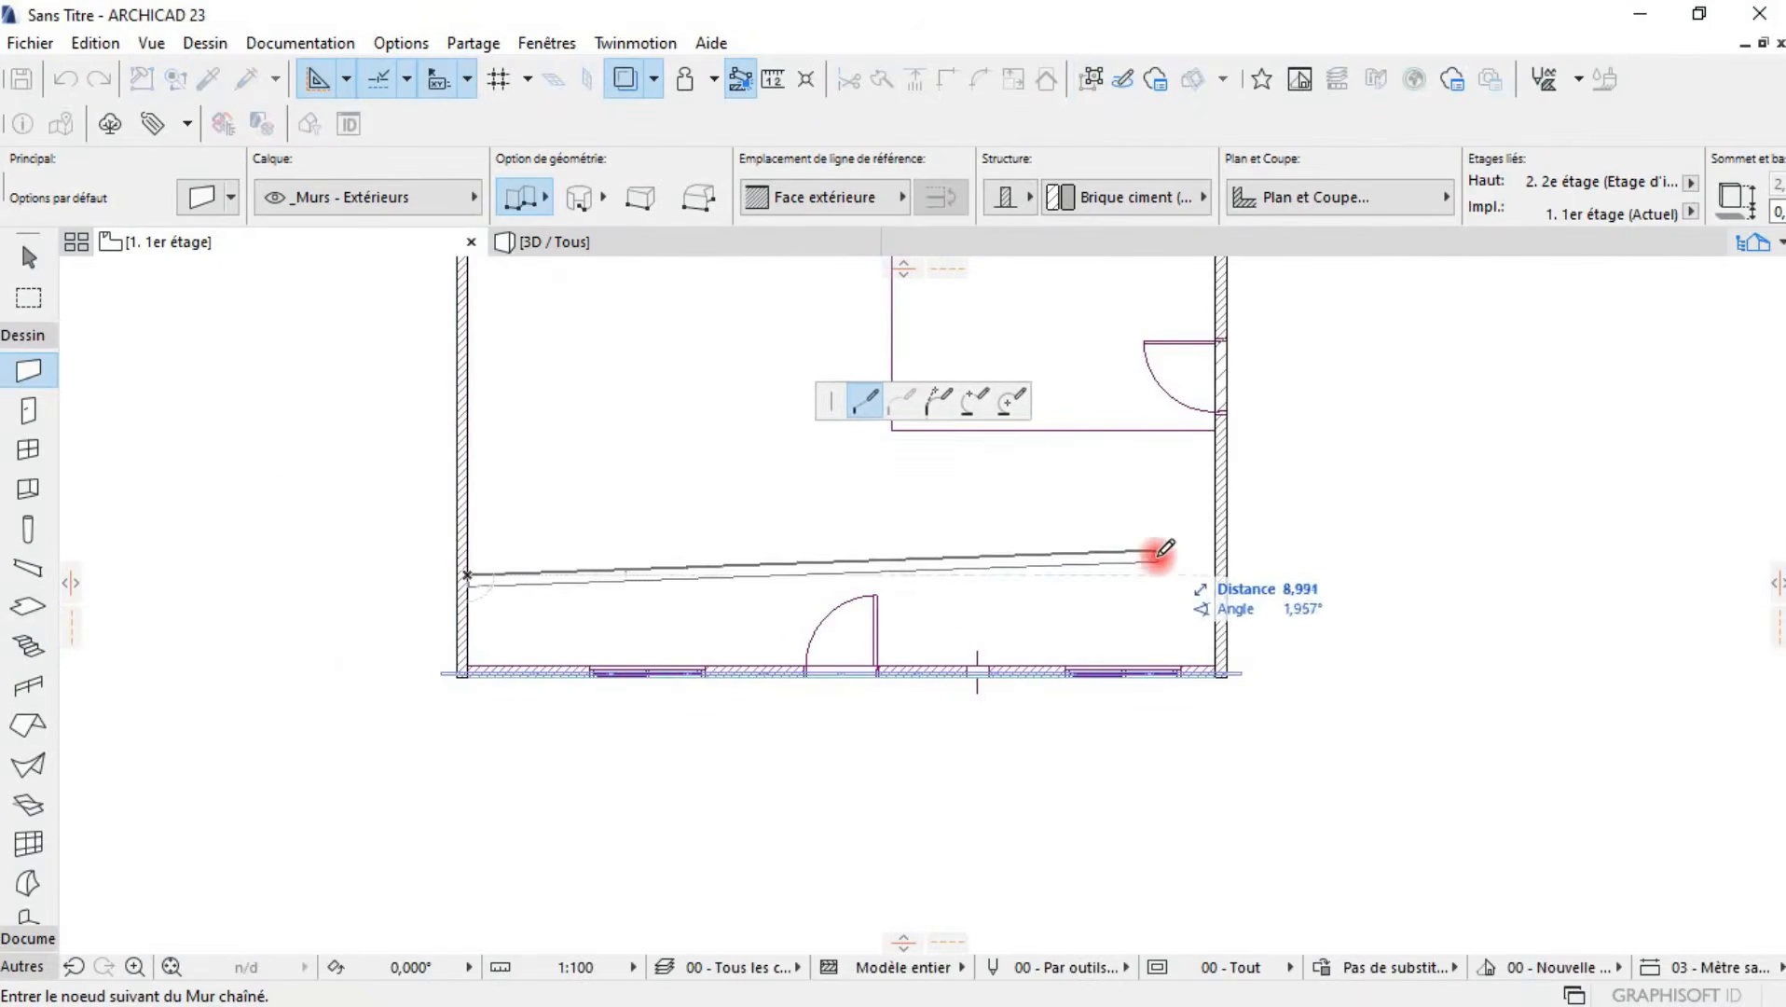
pyautogui.moveTo(1177, 527); pyautogui.dragTo(972, 486, button='middle')
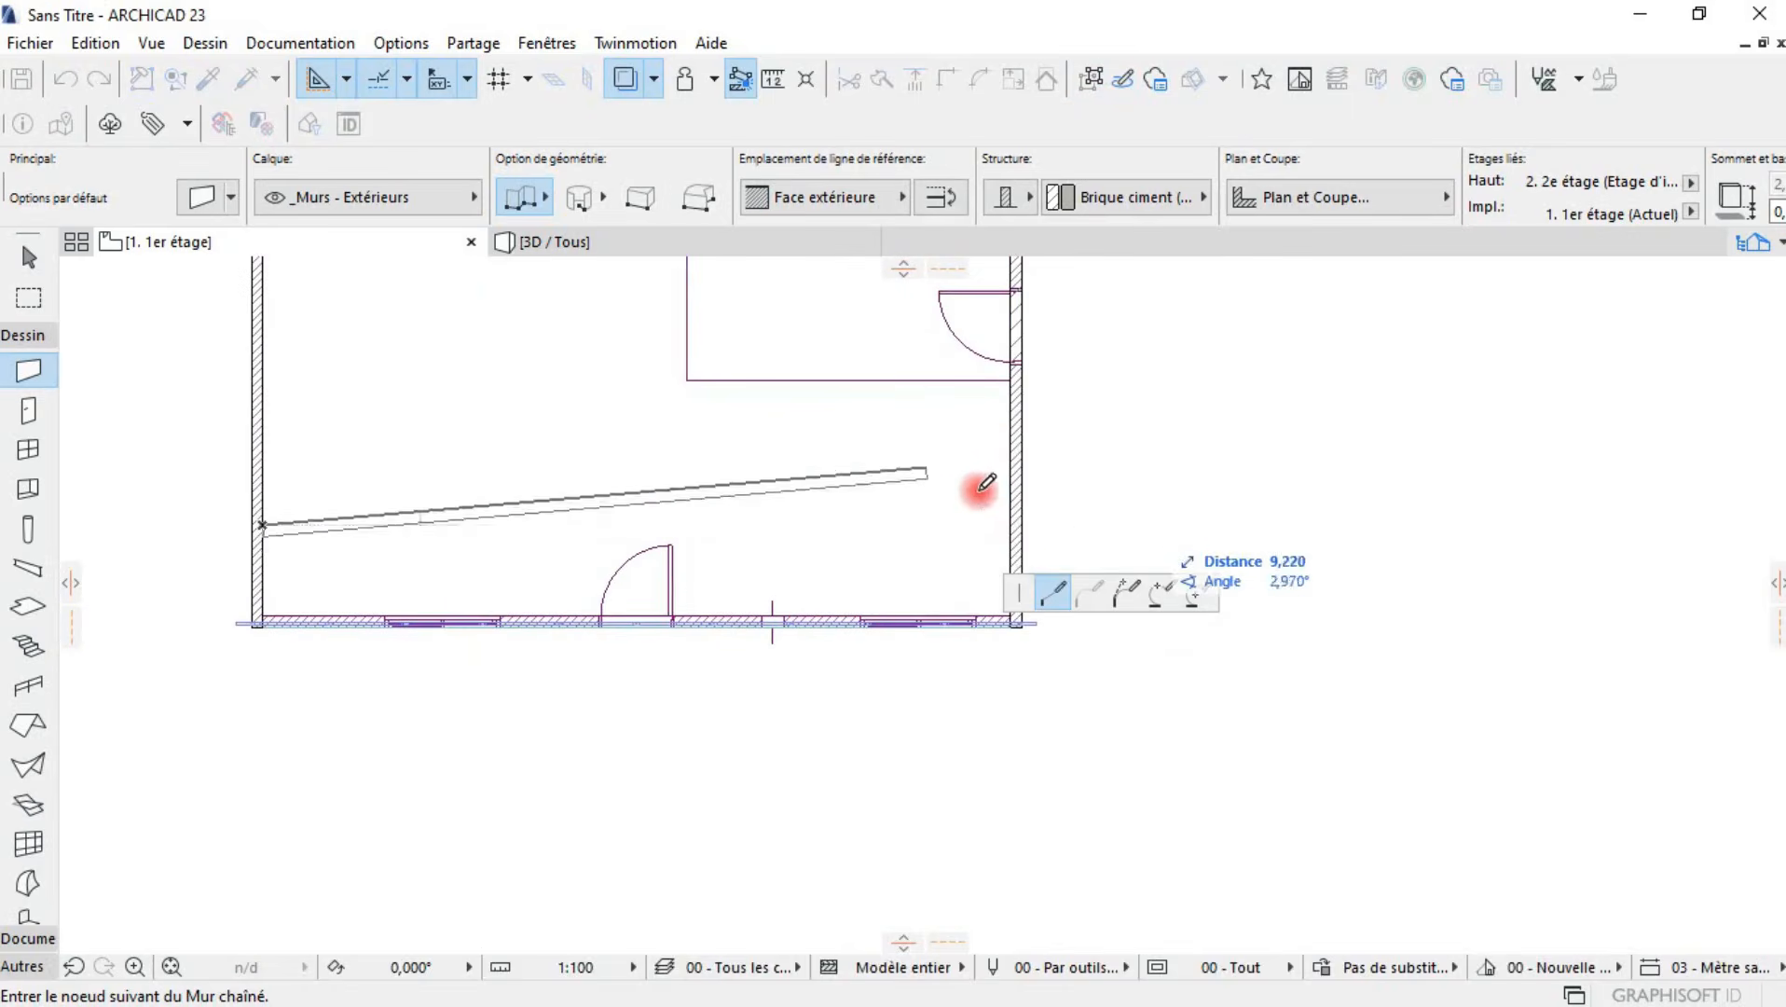
pyautogui.doubleClick(1009, 524)
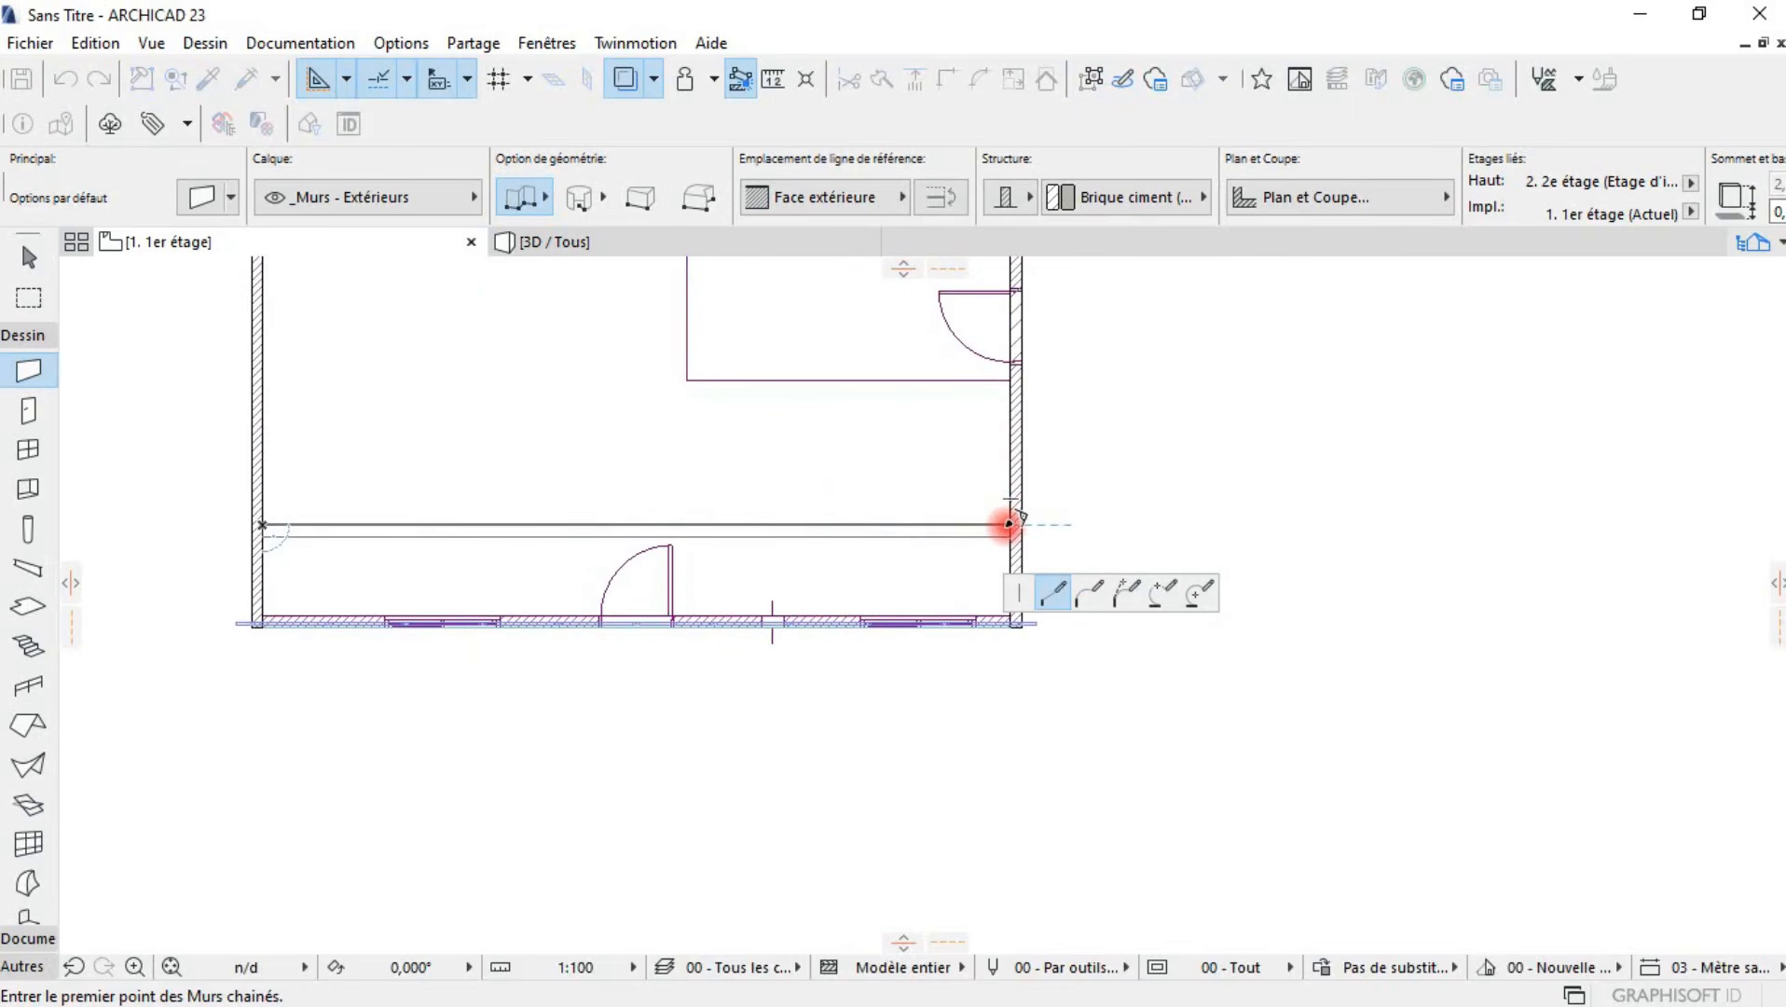
# - Set the default roof to a basic Bois massif structure and confirm the multiple-plane geometry
pyautogui.scroll(-3, 948, 652)
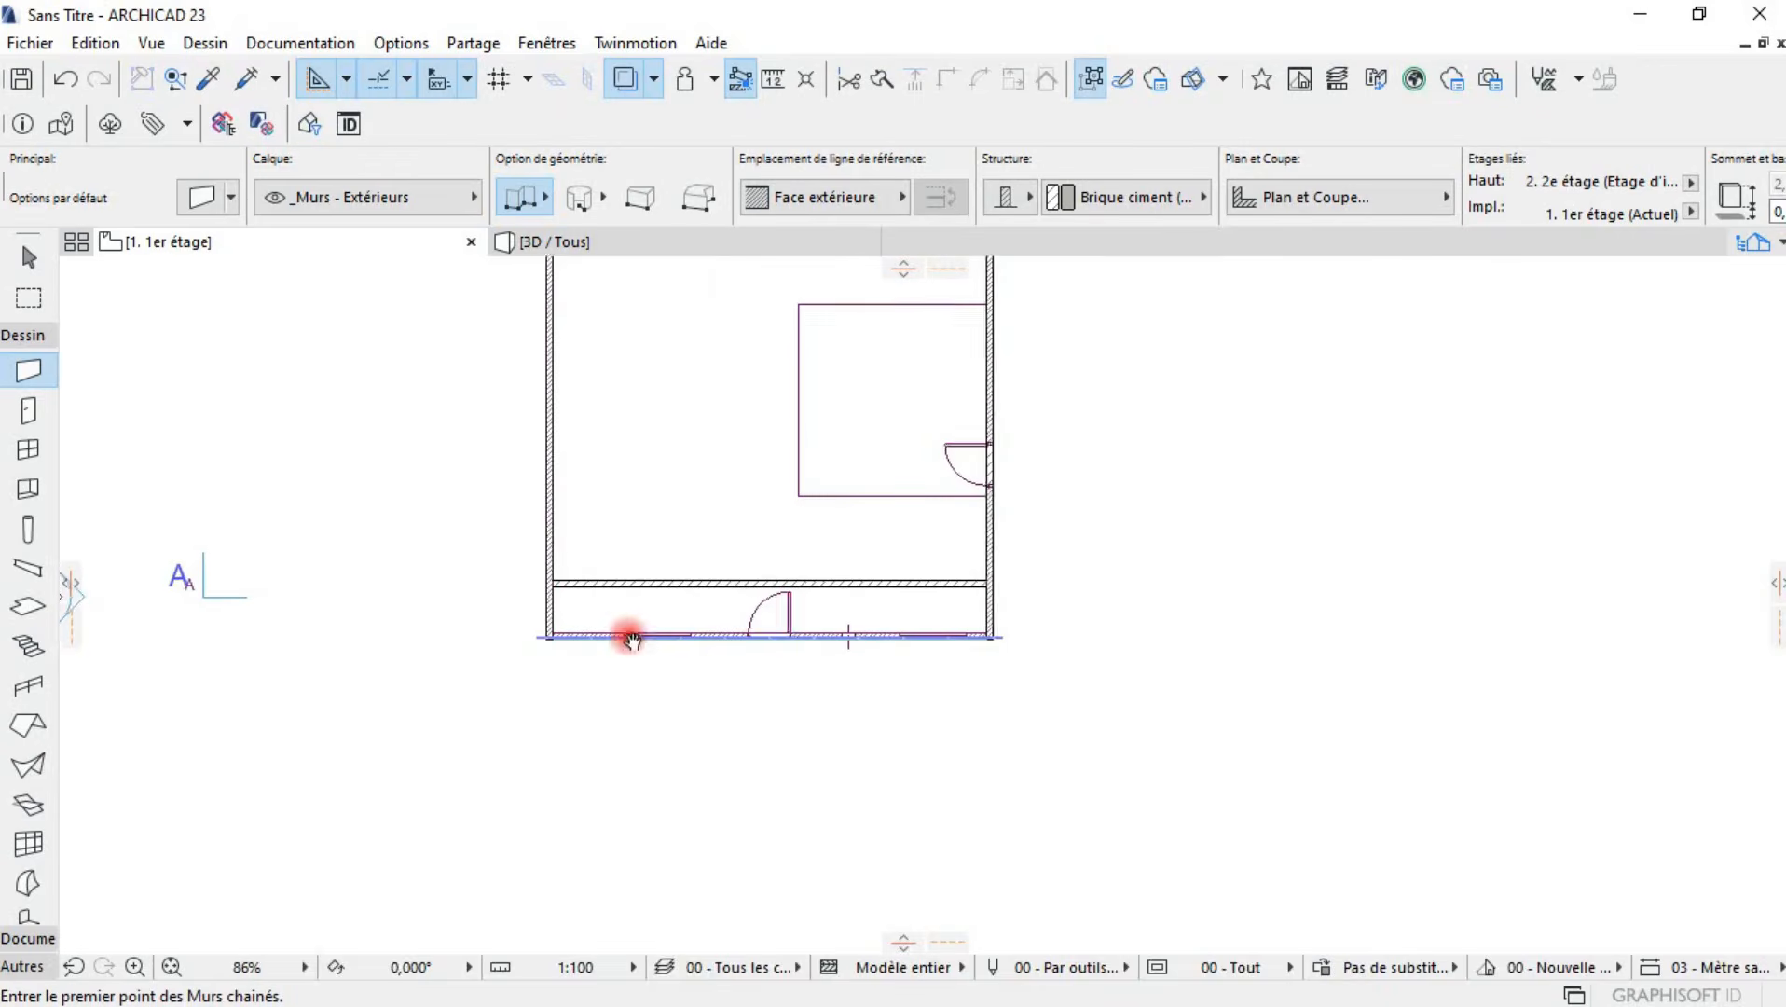
pyautogui.click(33, 728)
pyautogui.doubleClick(34, 729)
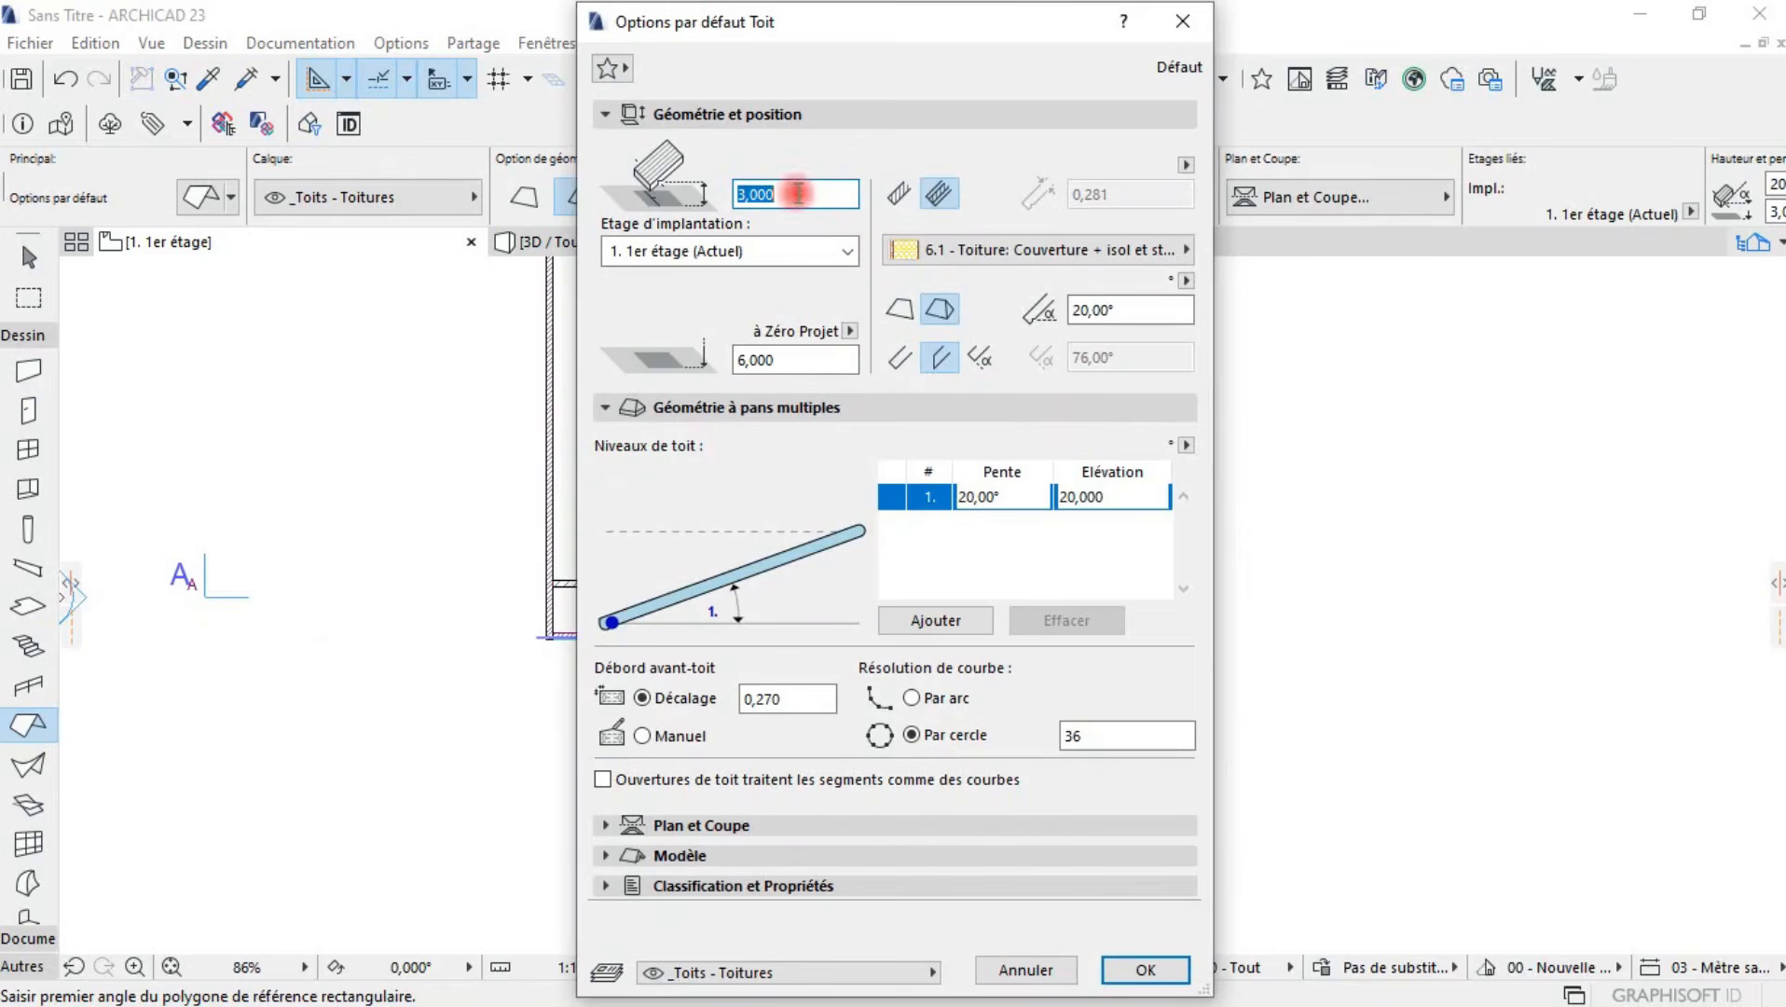
pyautogui.click(901, 195)
pyautogui.click(956, 308)
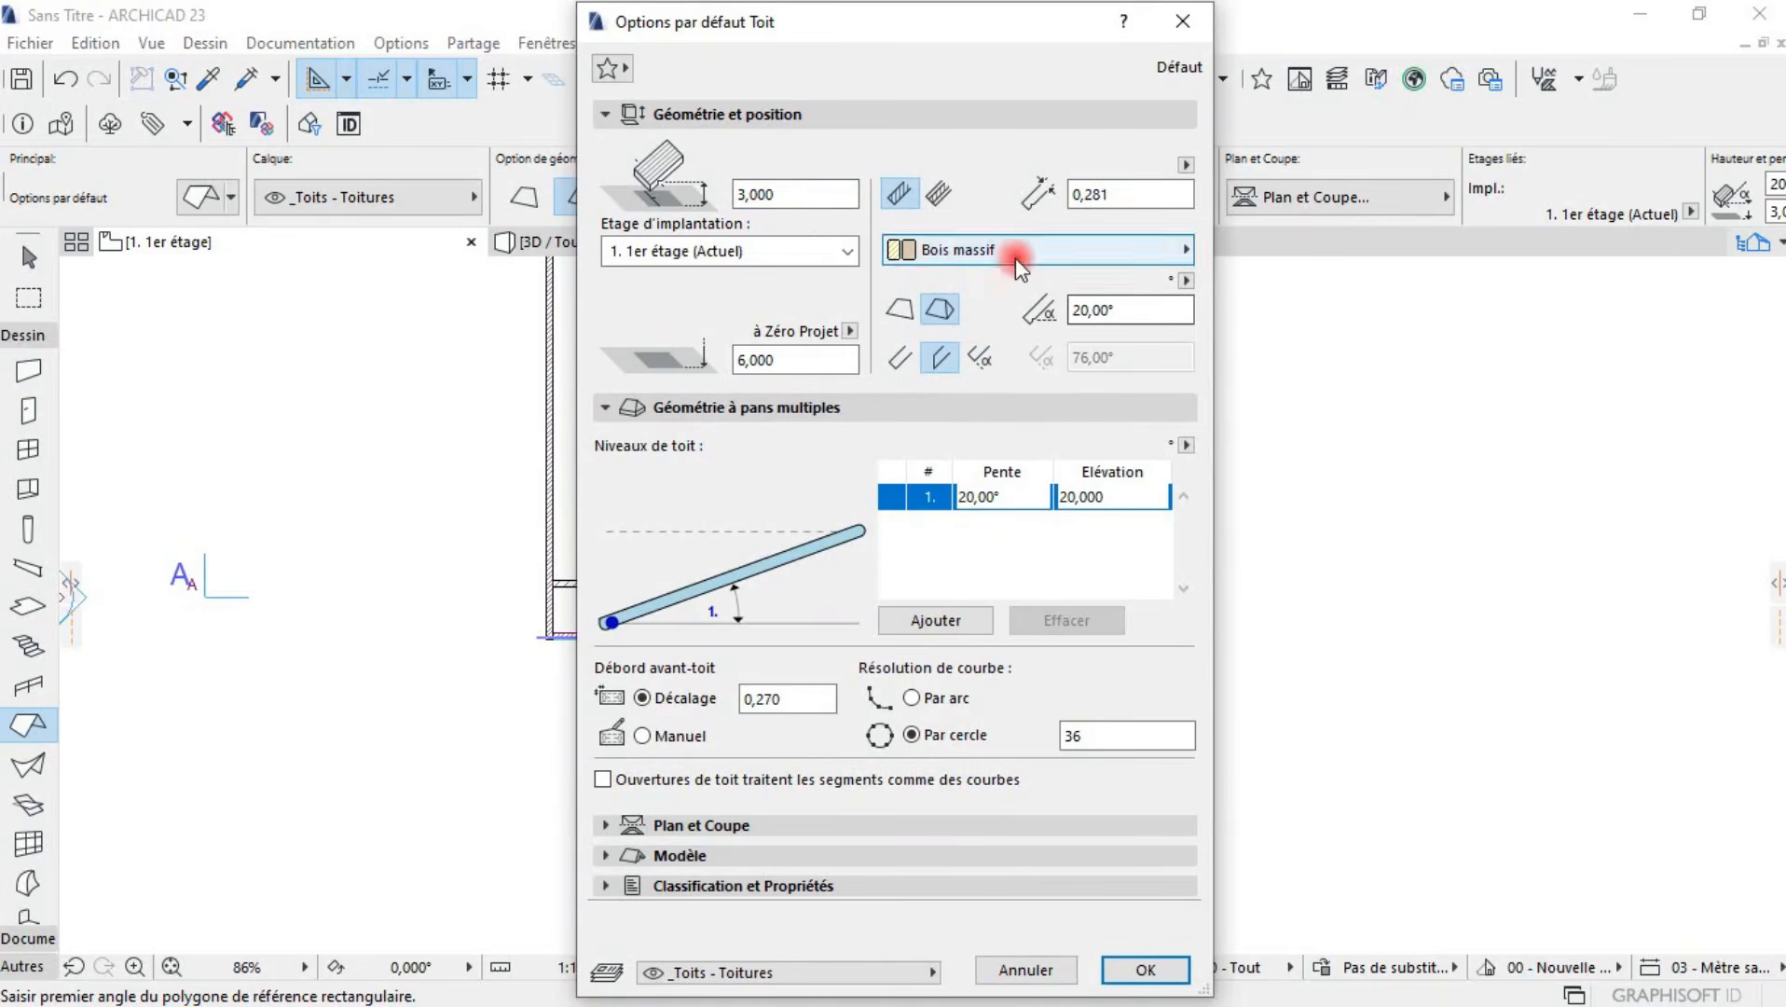
pyautogui.click(912, 313)
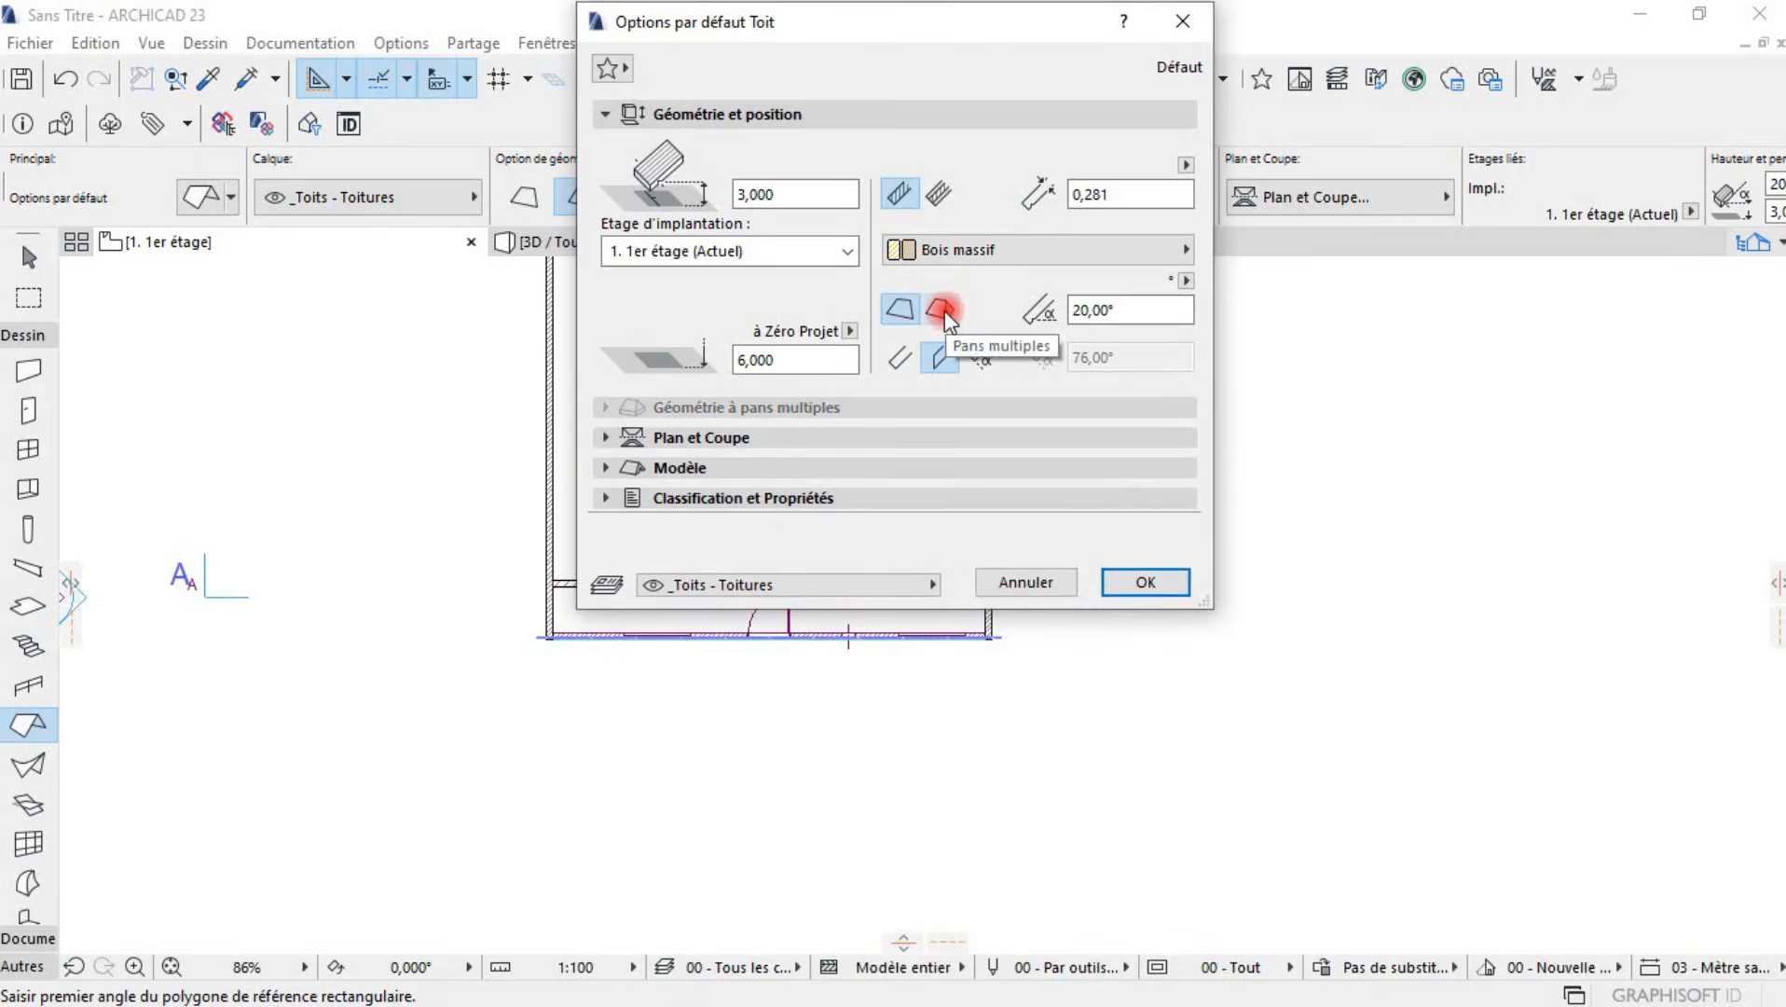
pyautogui.click(943, 309)
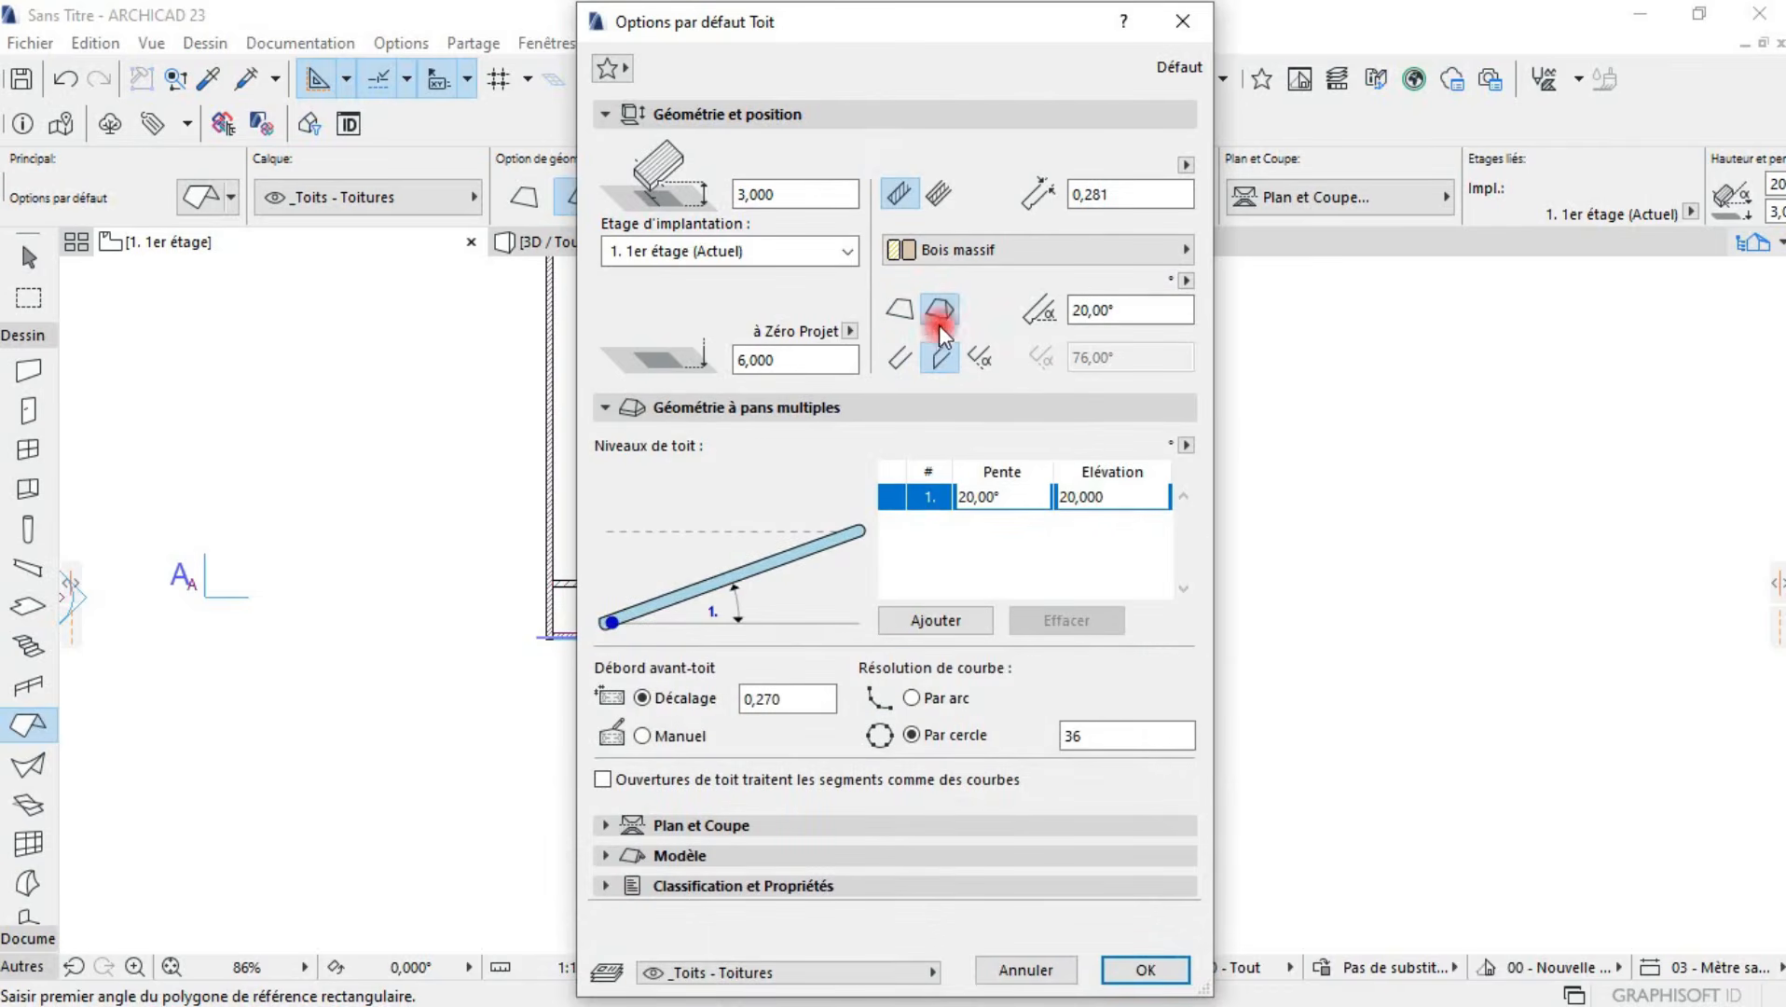
pyautogui.click(1110, 972)
# - Try to draw a rectangular multi-plane roof from the rear-left outer corner to the outer corner at the cross wall's right end
pyautogui.scroll(-3, 858, 639)
pyautogui.scroll(2, 750, 403)
pyautogui.moveTo(750, 402); pyautogui.dragTo(818, 653, button='middle')
pyautogui.scroll(-3, 814, 654)
pyautogui.click(755, 493)
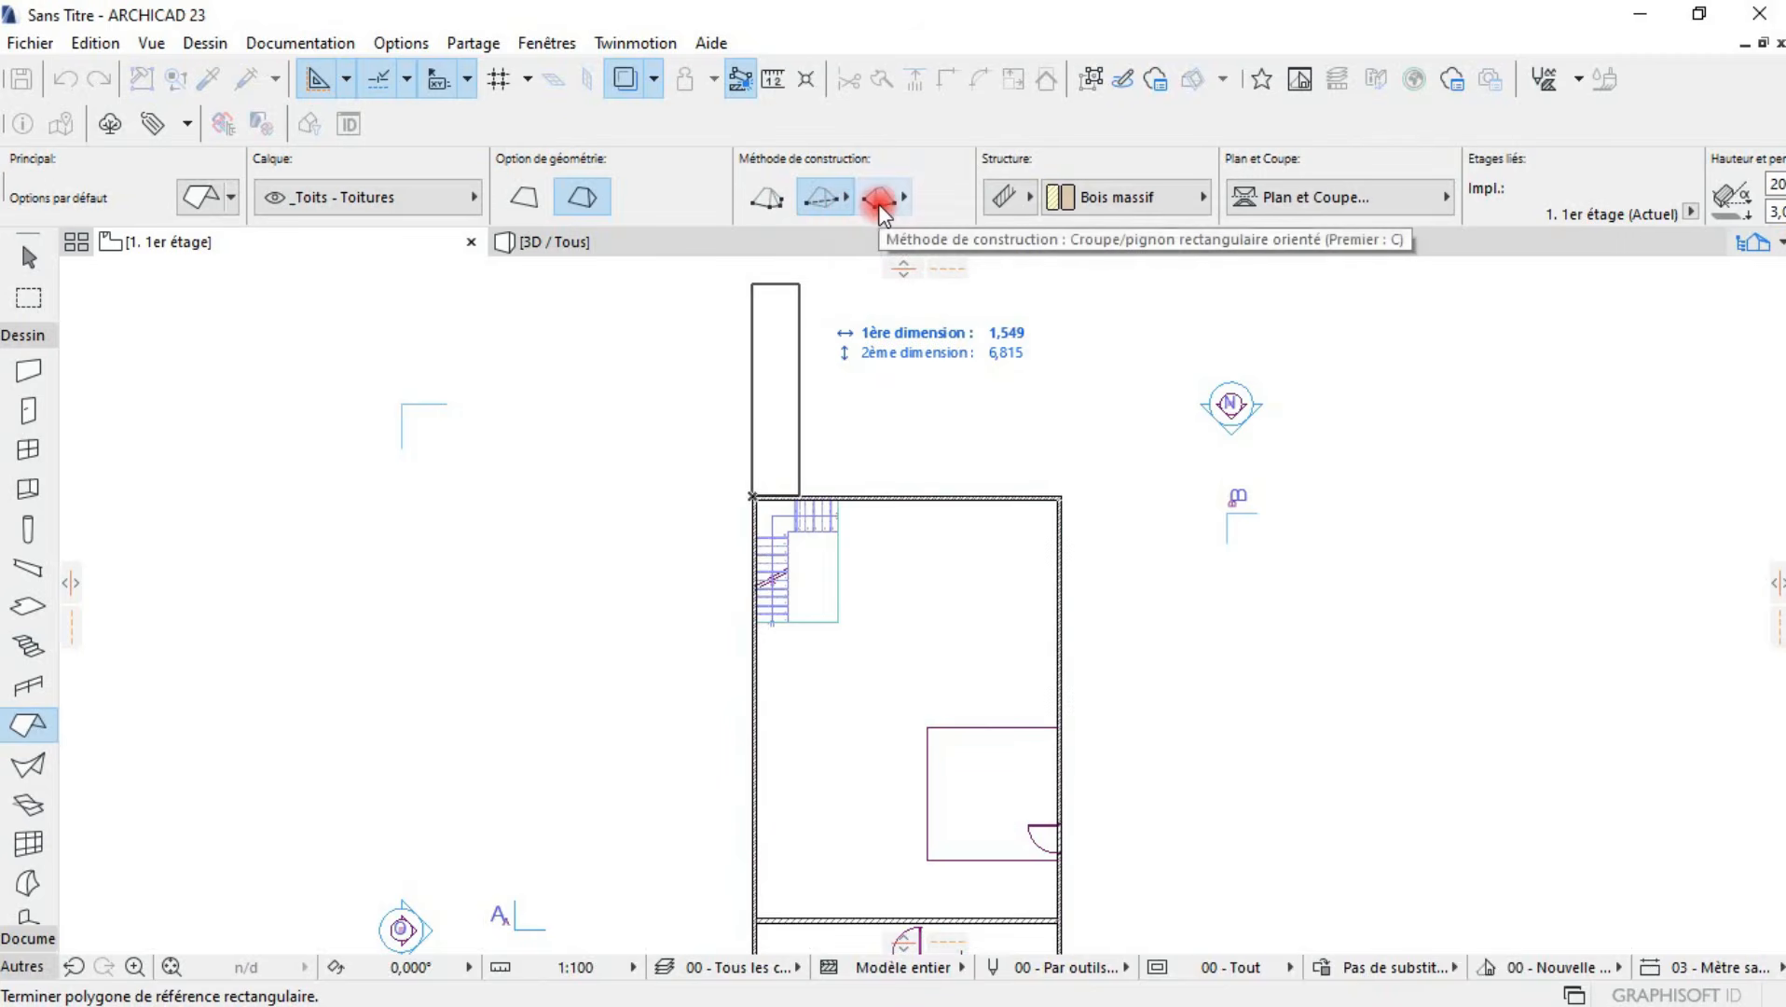
pyautogui.scroll(-1, 1012, 650)
pyautogui.moveTo(1001, 642); pyautogui.dragTo(958, 422, button='middle')
pyautogui.scroll(4, 1011, 671)
pyautogui.scroll(2, 1017, 660)
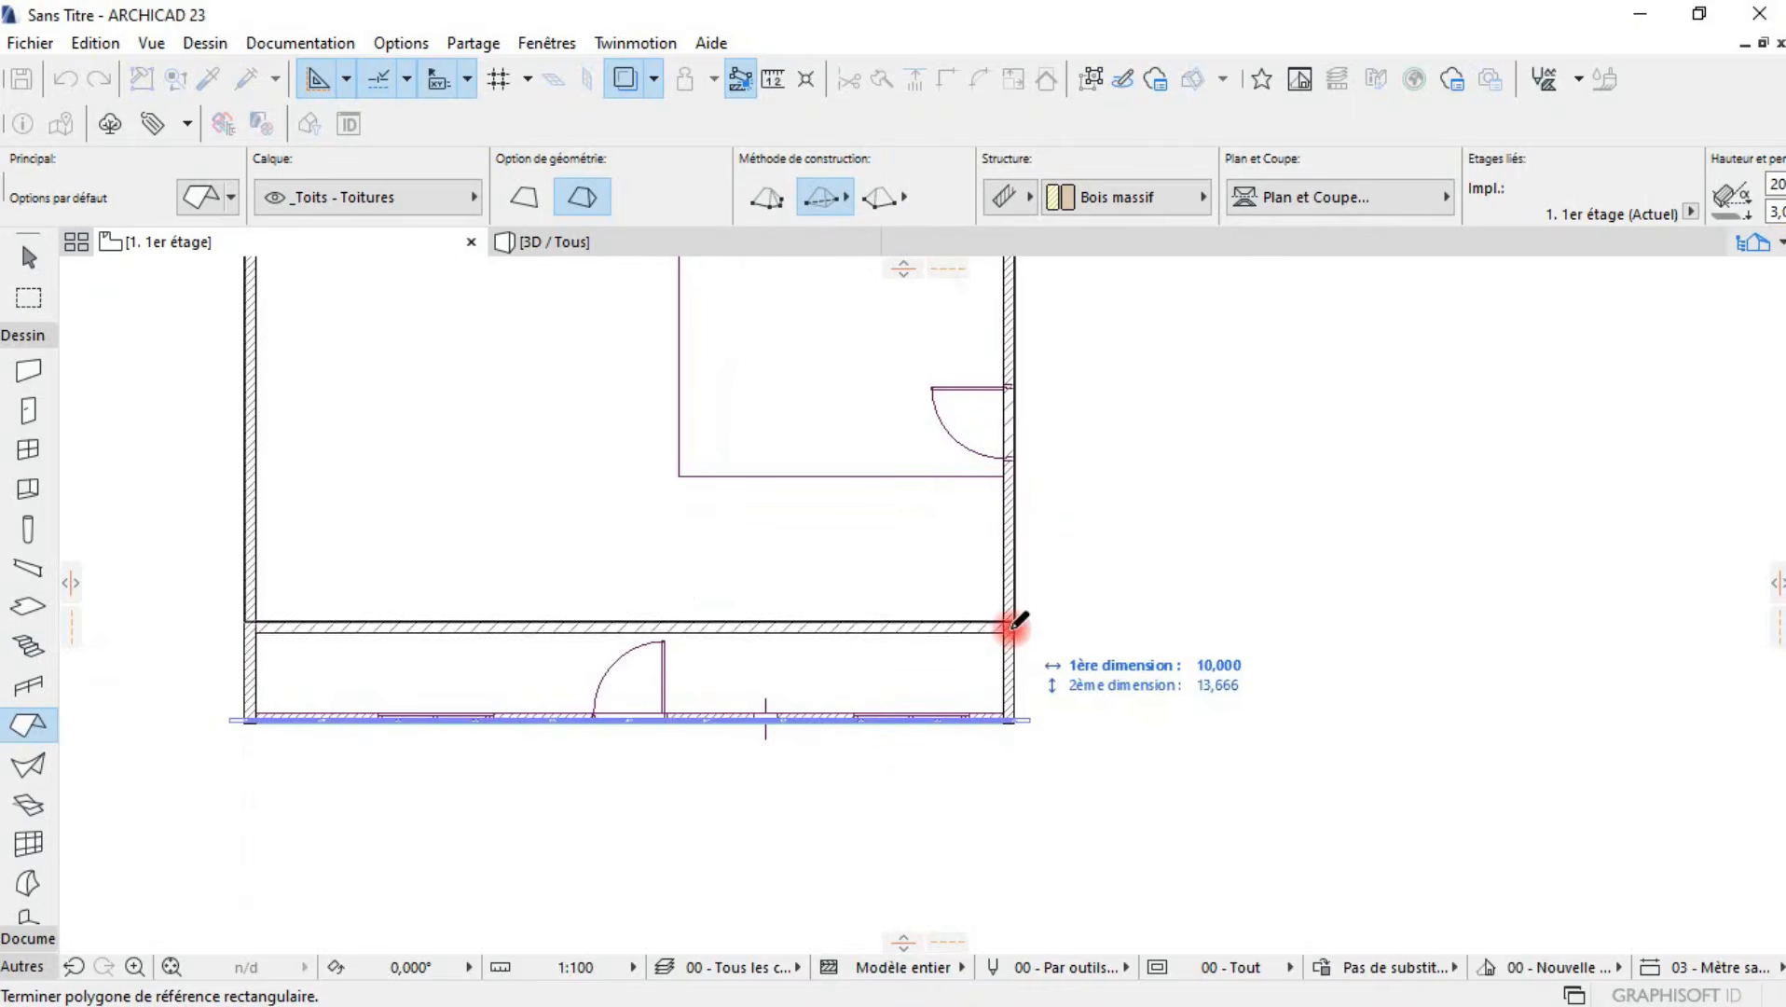
pyautogui.click(1014, 630)
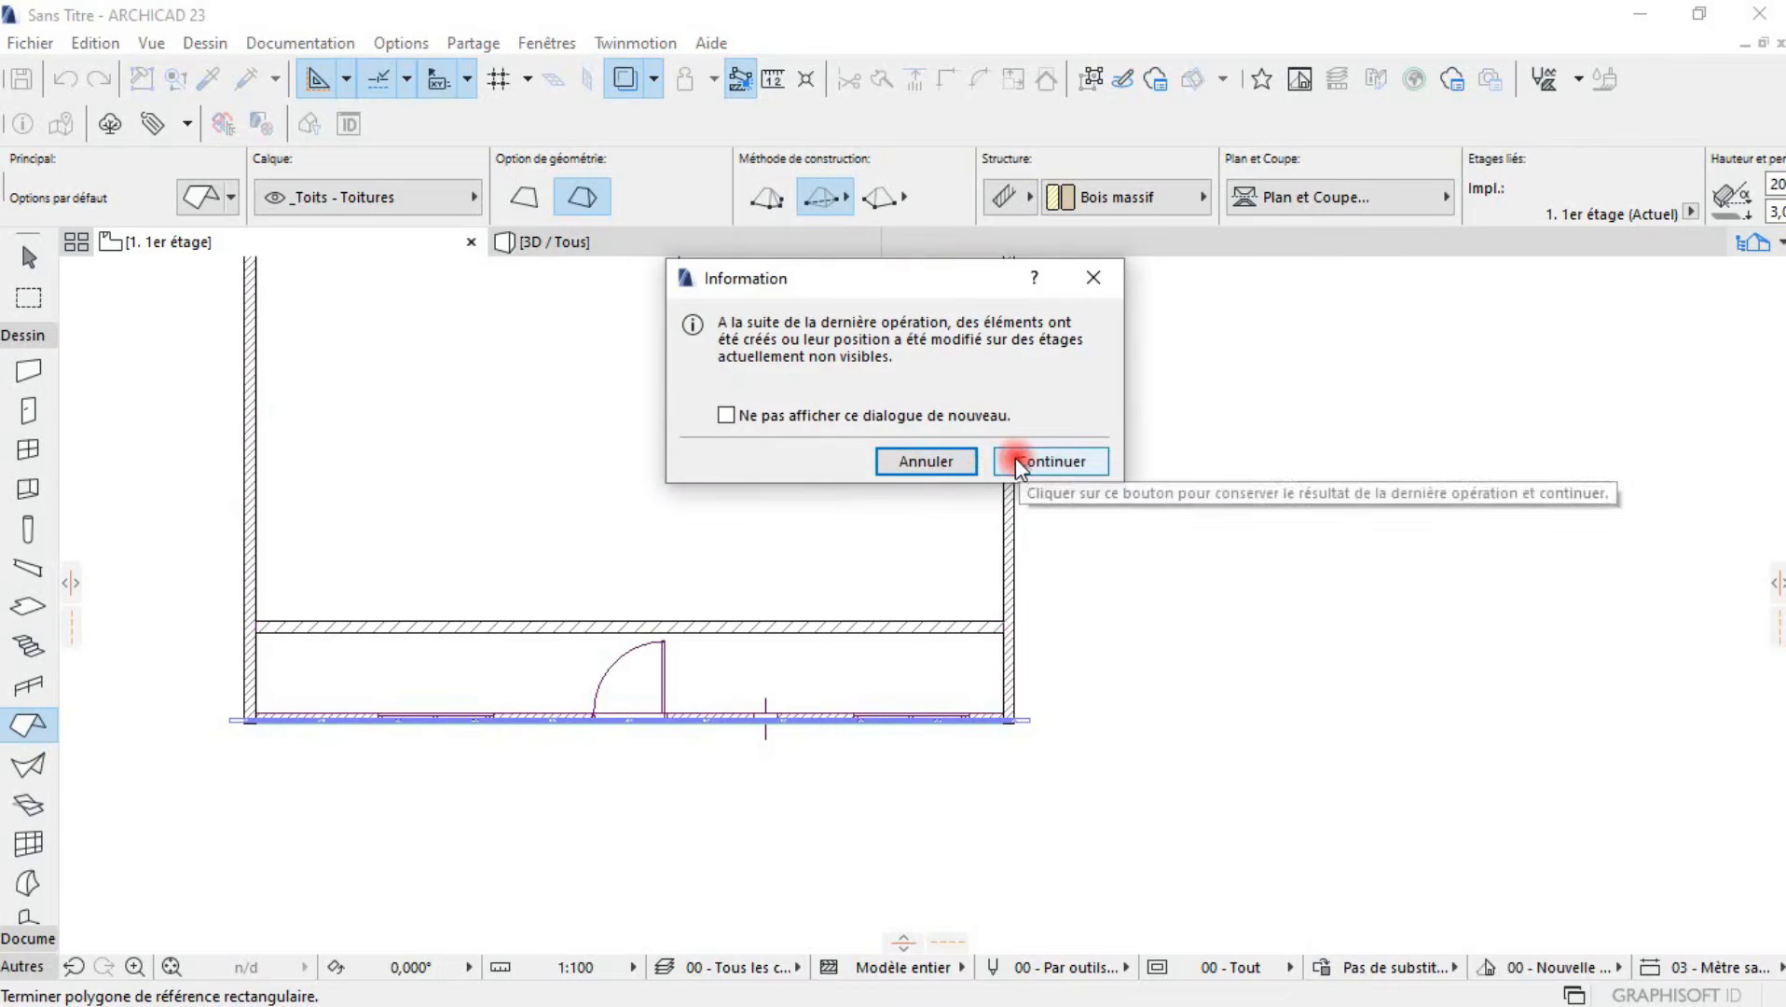
pyautogui.click(926, 458)
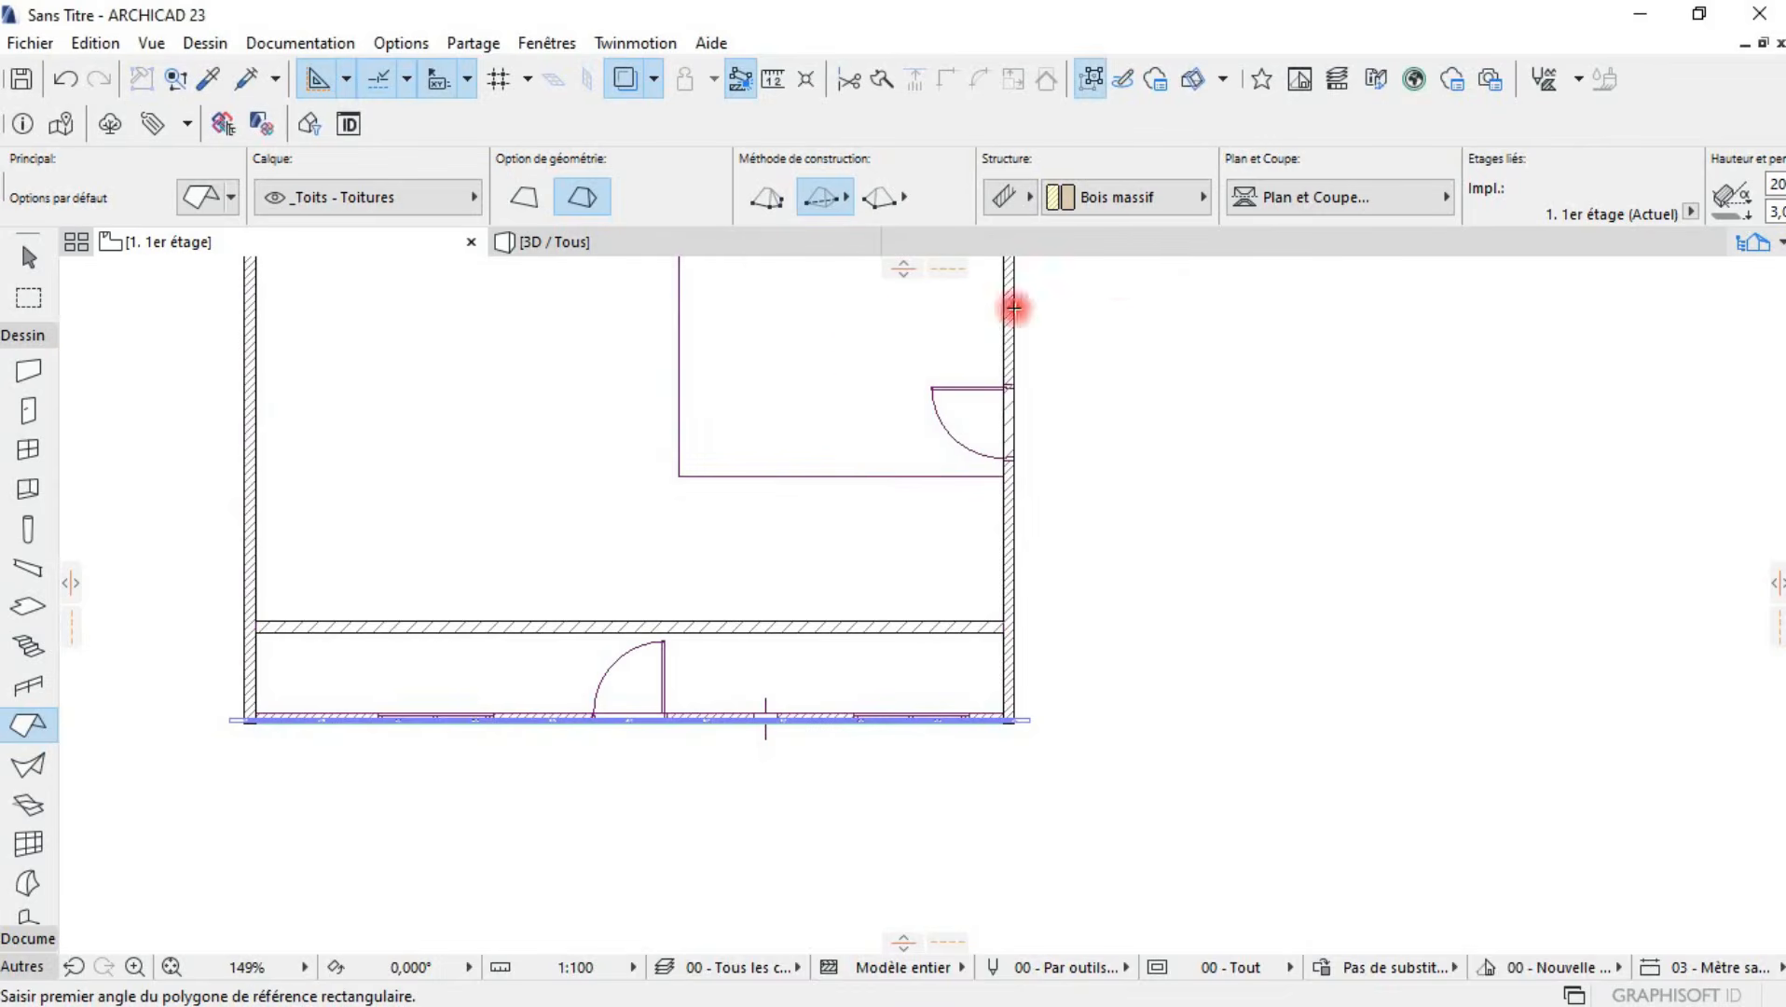
# - Delete the 2e étage storey from the project's storey list and confirm the irreversible removal
pyautogui.scroll(-3, 1717, 203)
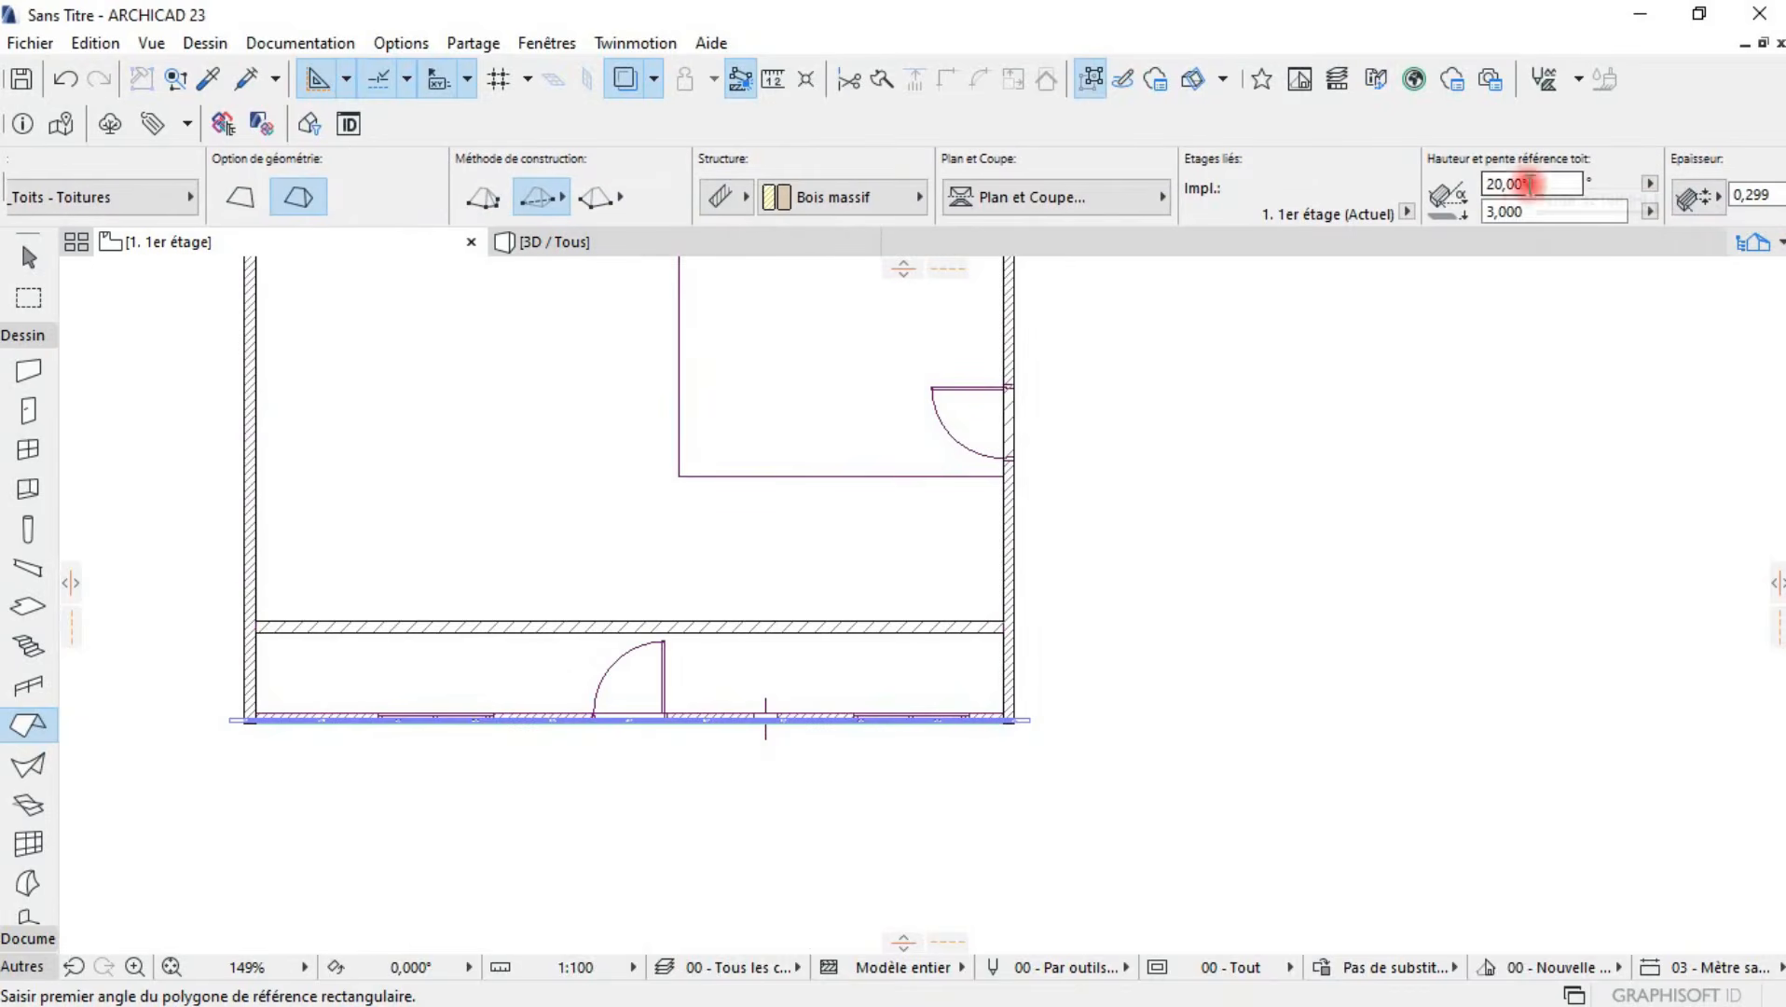
pyautogui.click(589, 253)
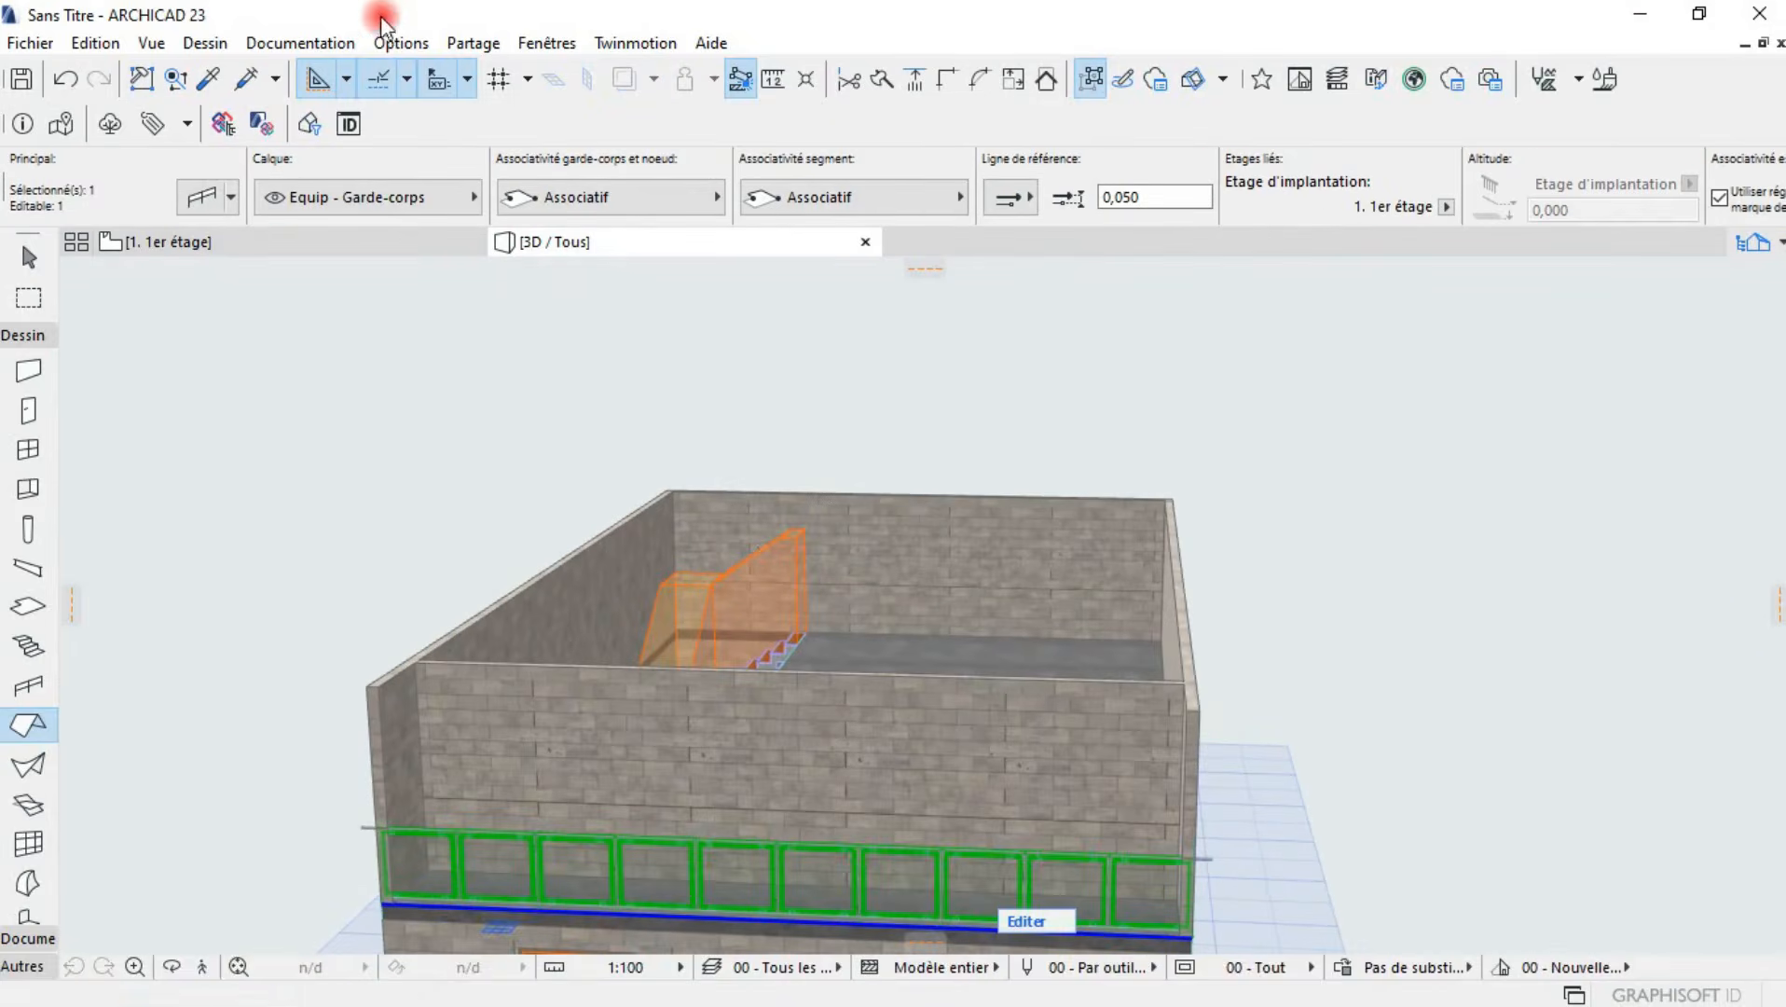
pyautogui.click(198, 48)
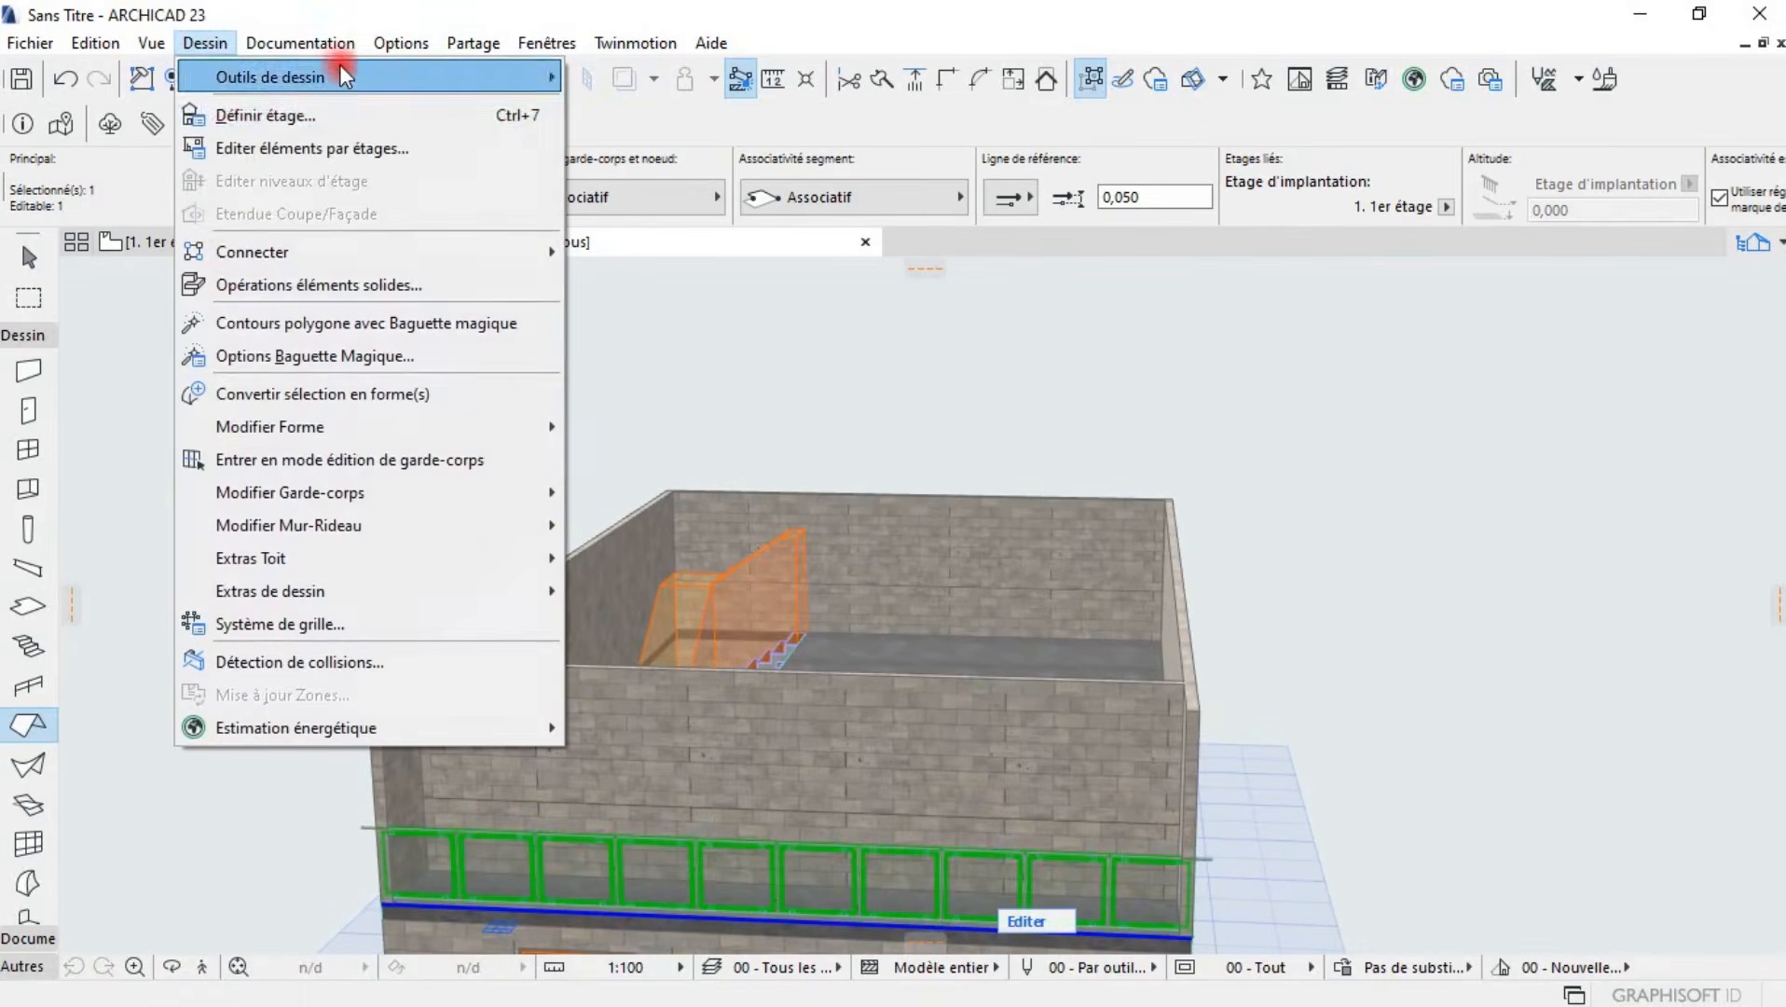
pyautogui.click(359, 112)
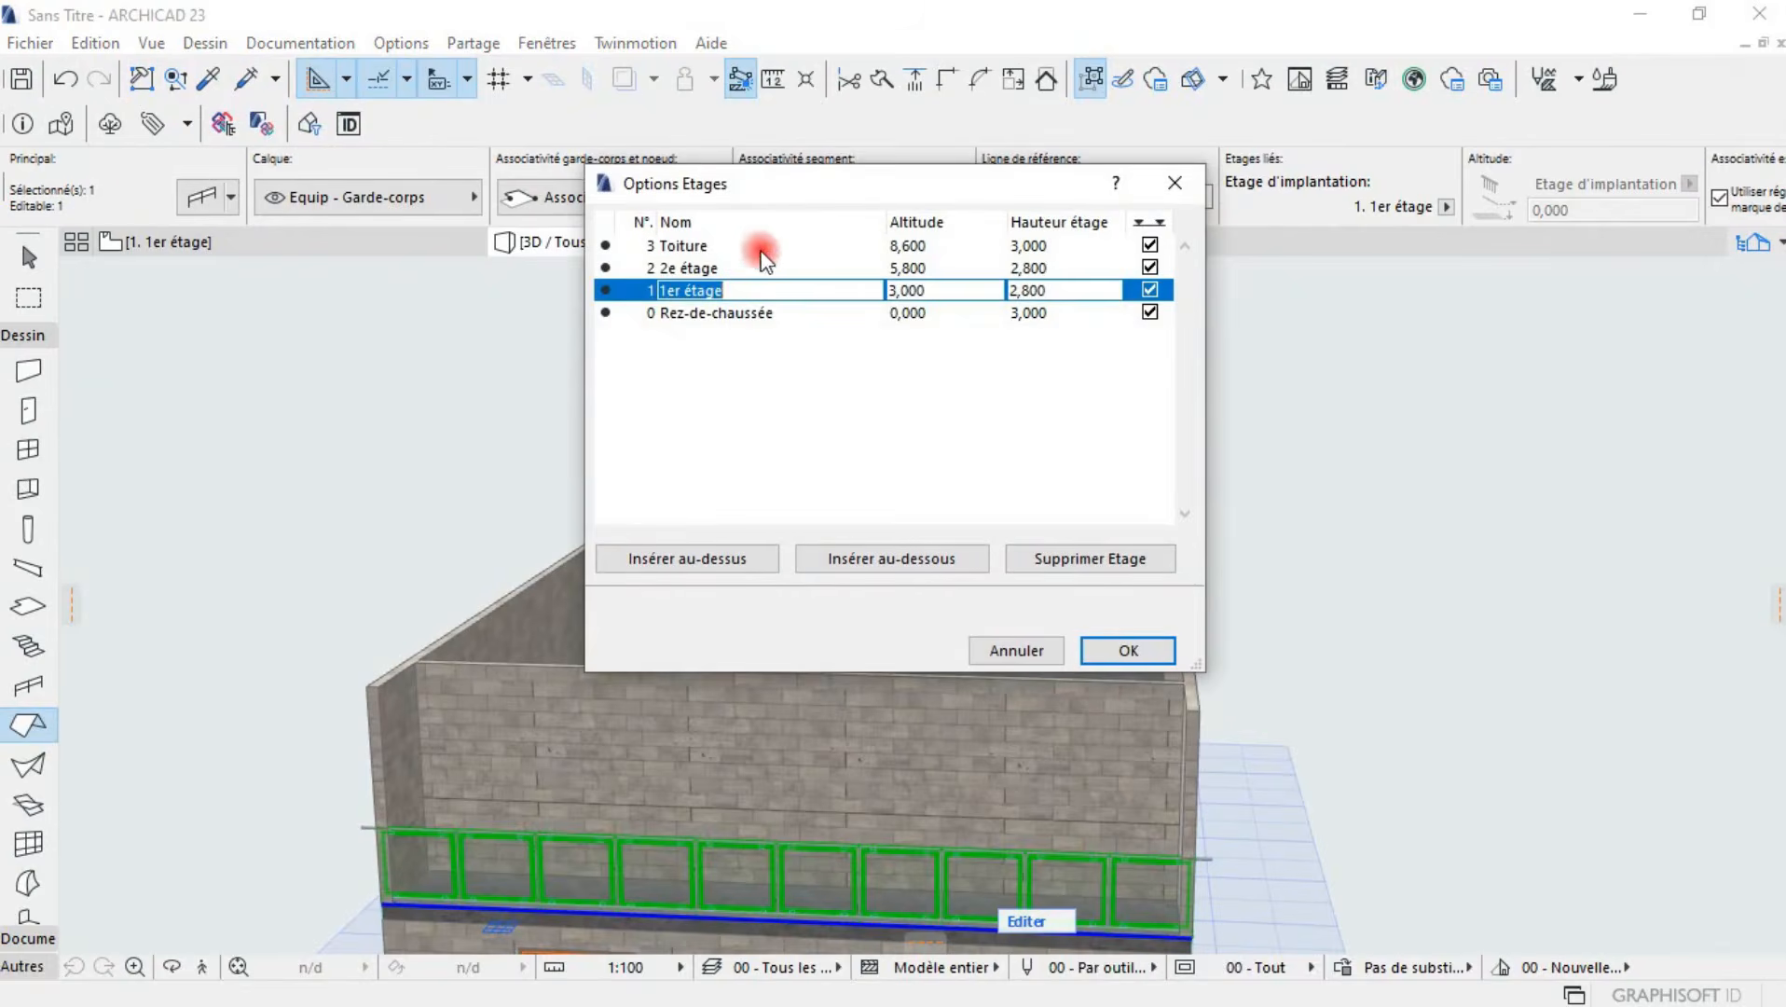
pyautogui.click(720, 270)
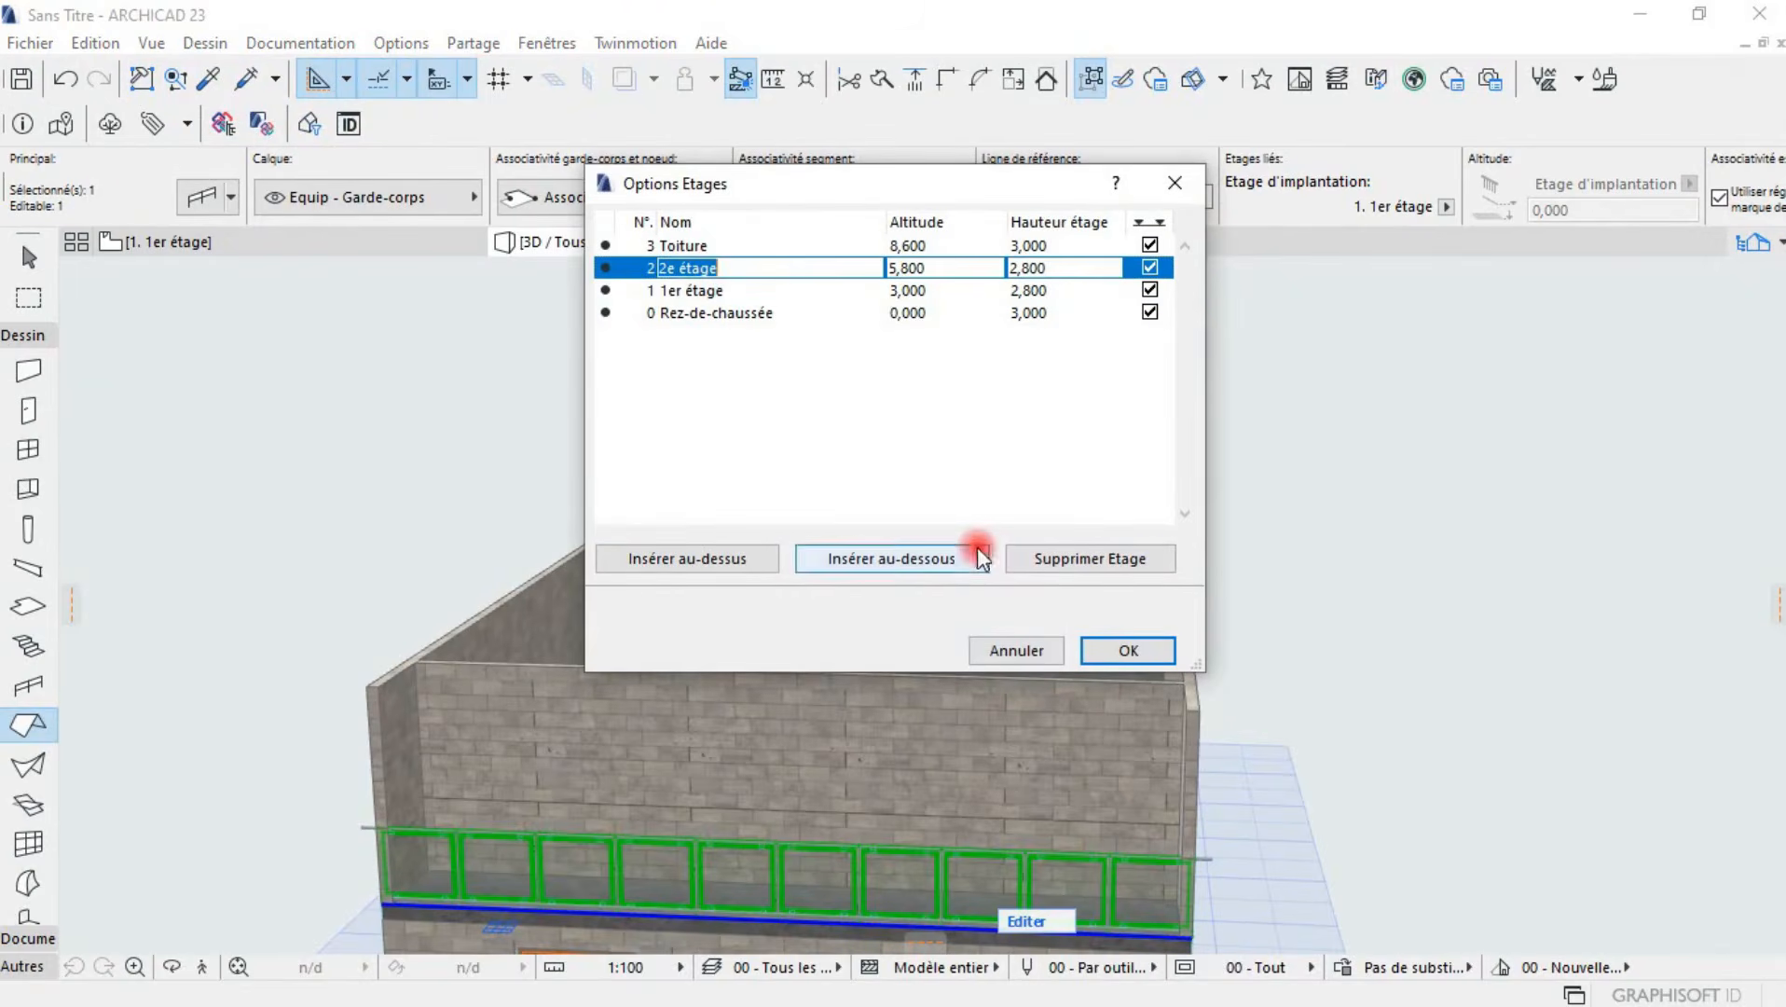
pyautogui.click(1056, 558)
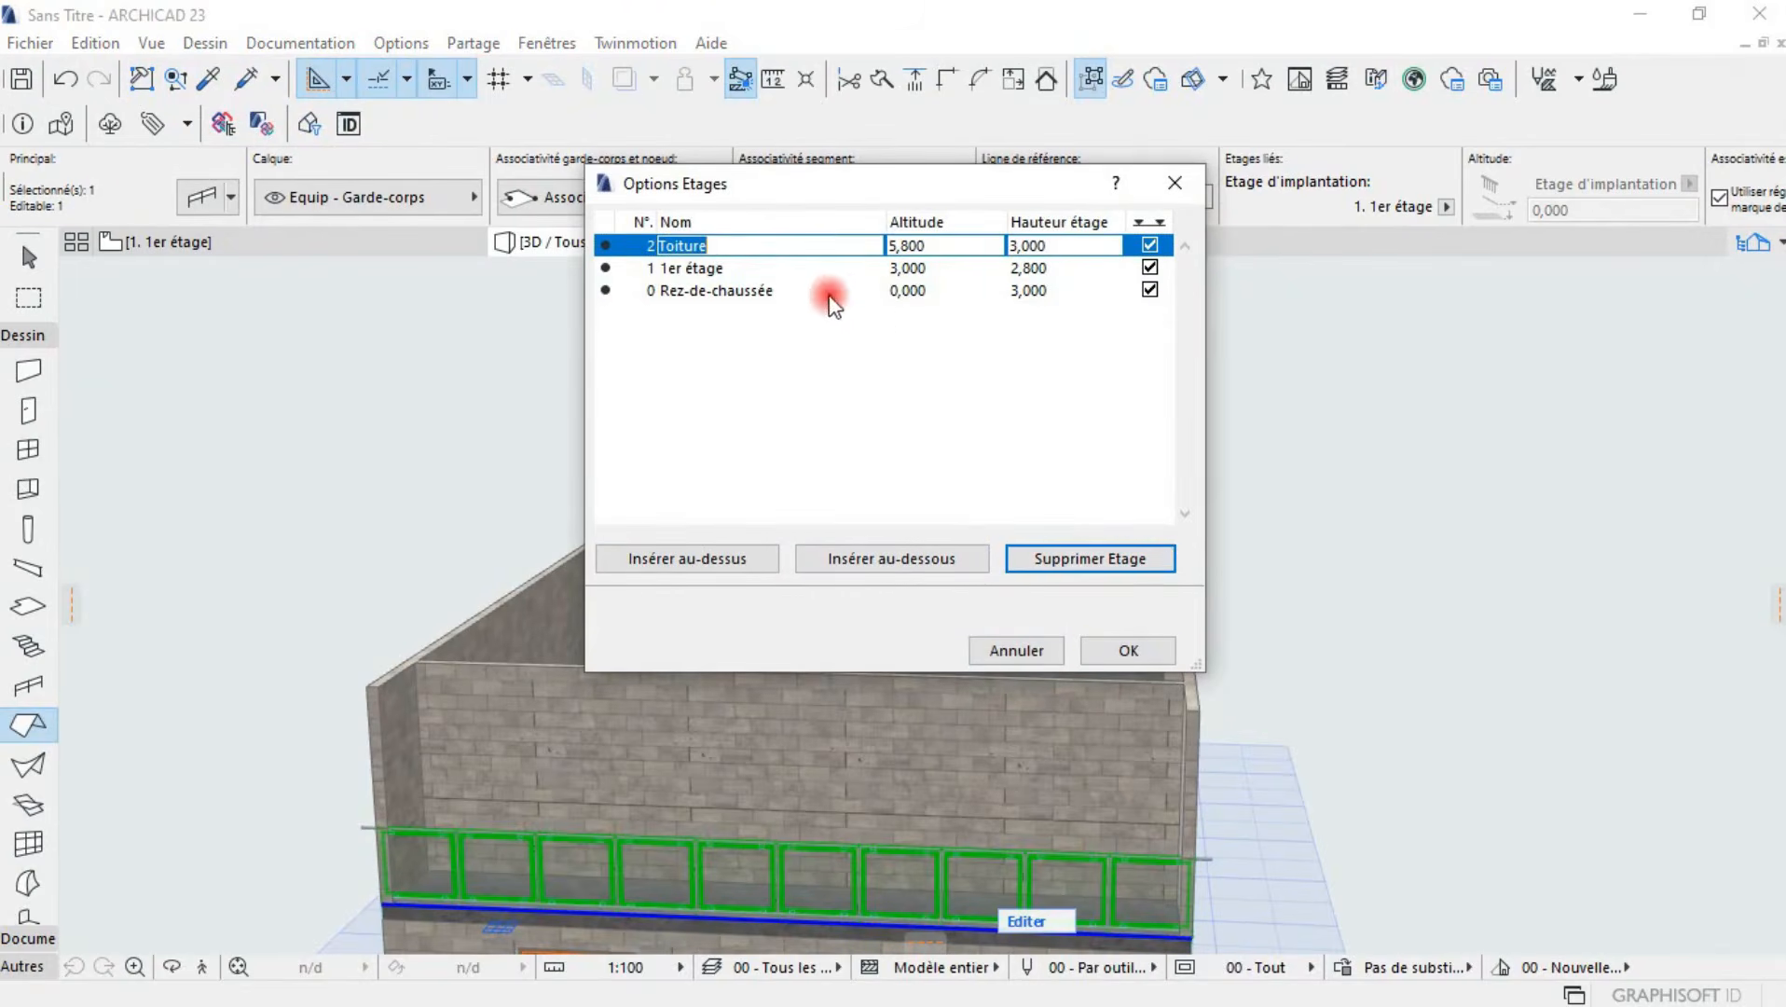
pyautogui.click(1093, 649)
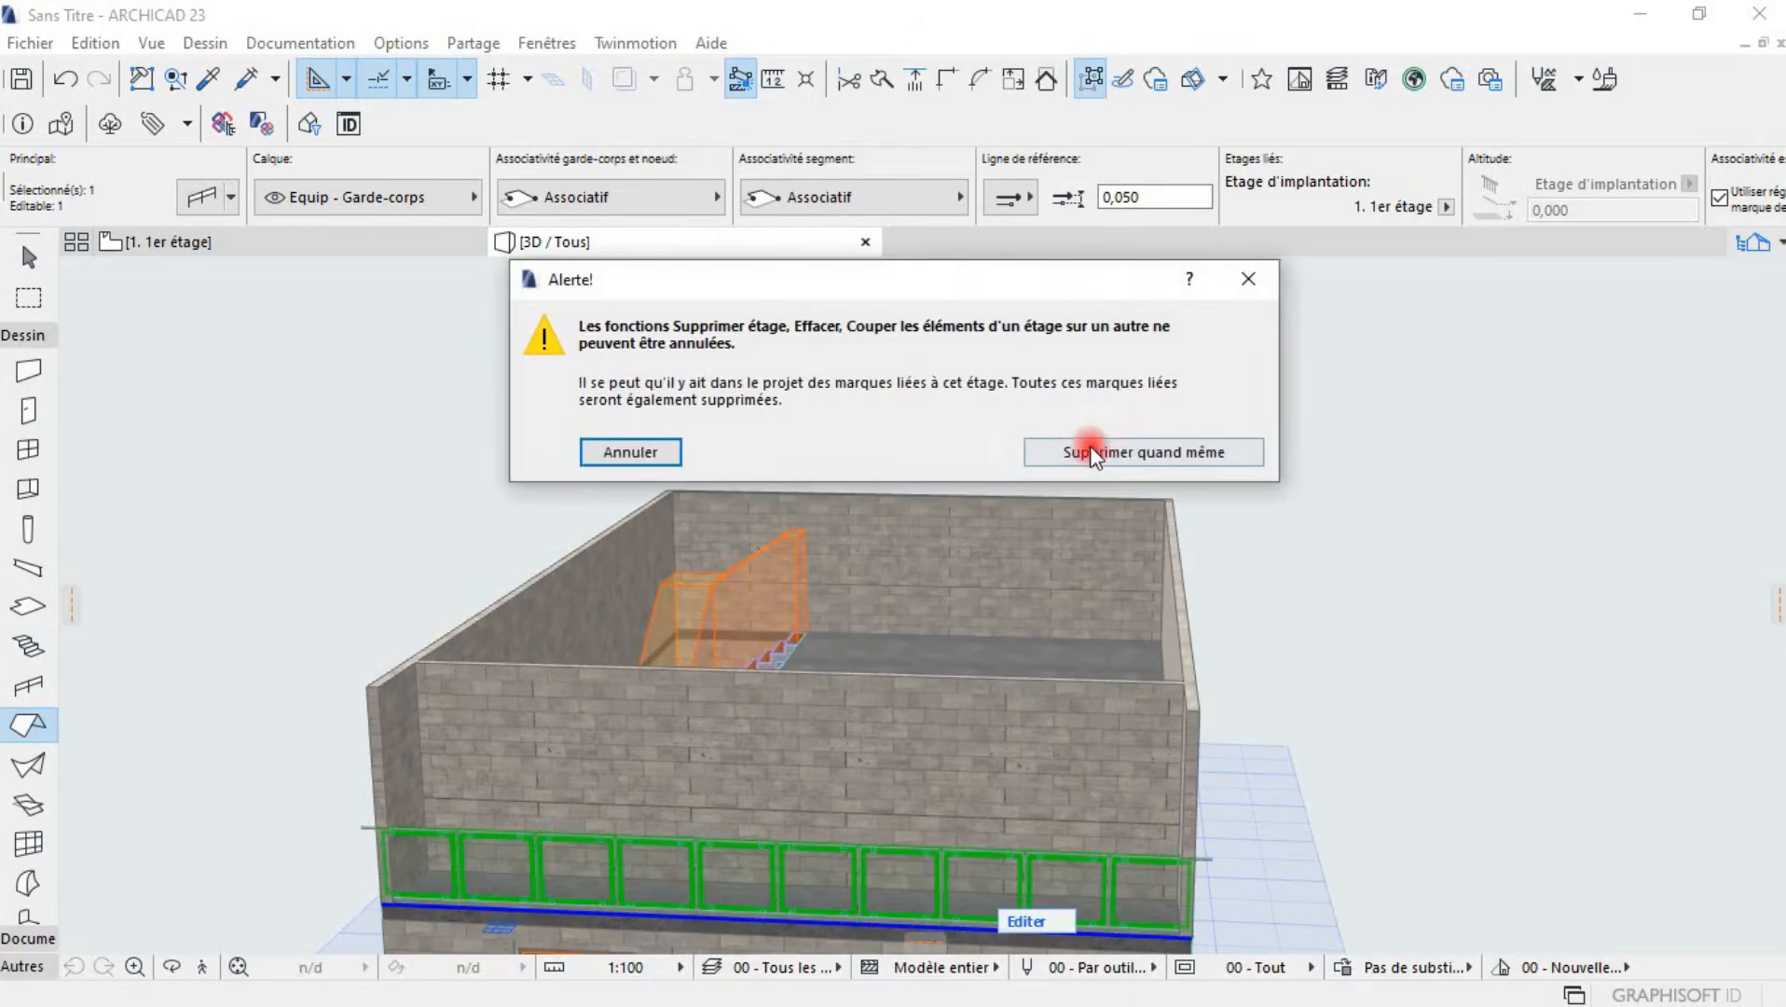
pyautogui.click(1092, 453)
# - Draw the rectangular multi-plane roof on the 1er étage from the rear-left outer corner to the outer corner at the cross wall's right end
pyautogui.click(319, 244)
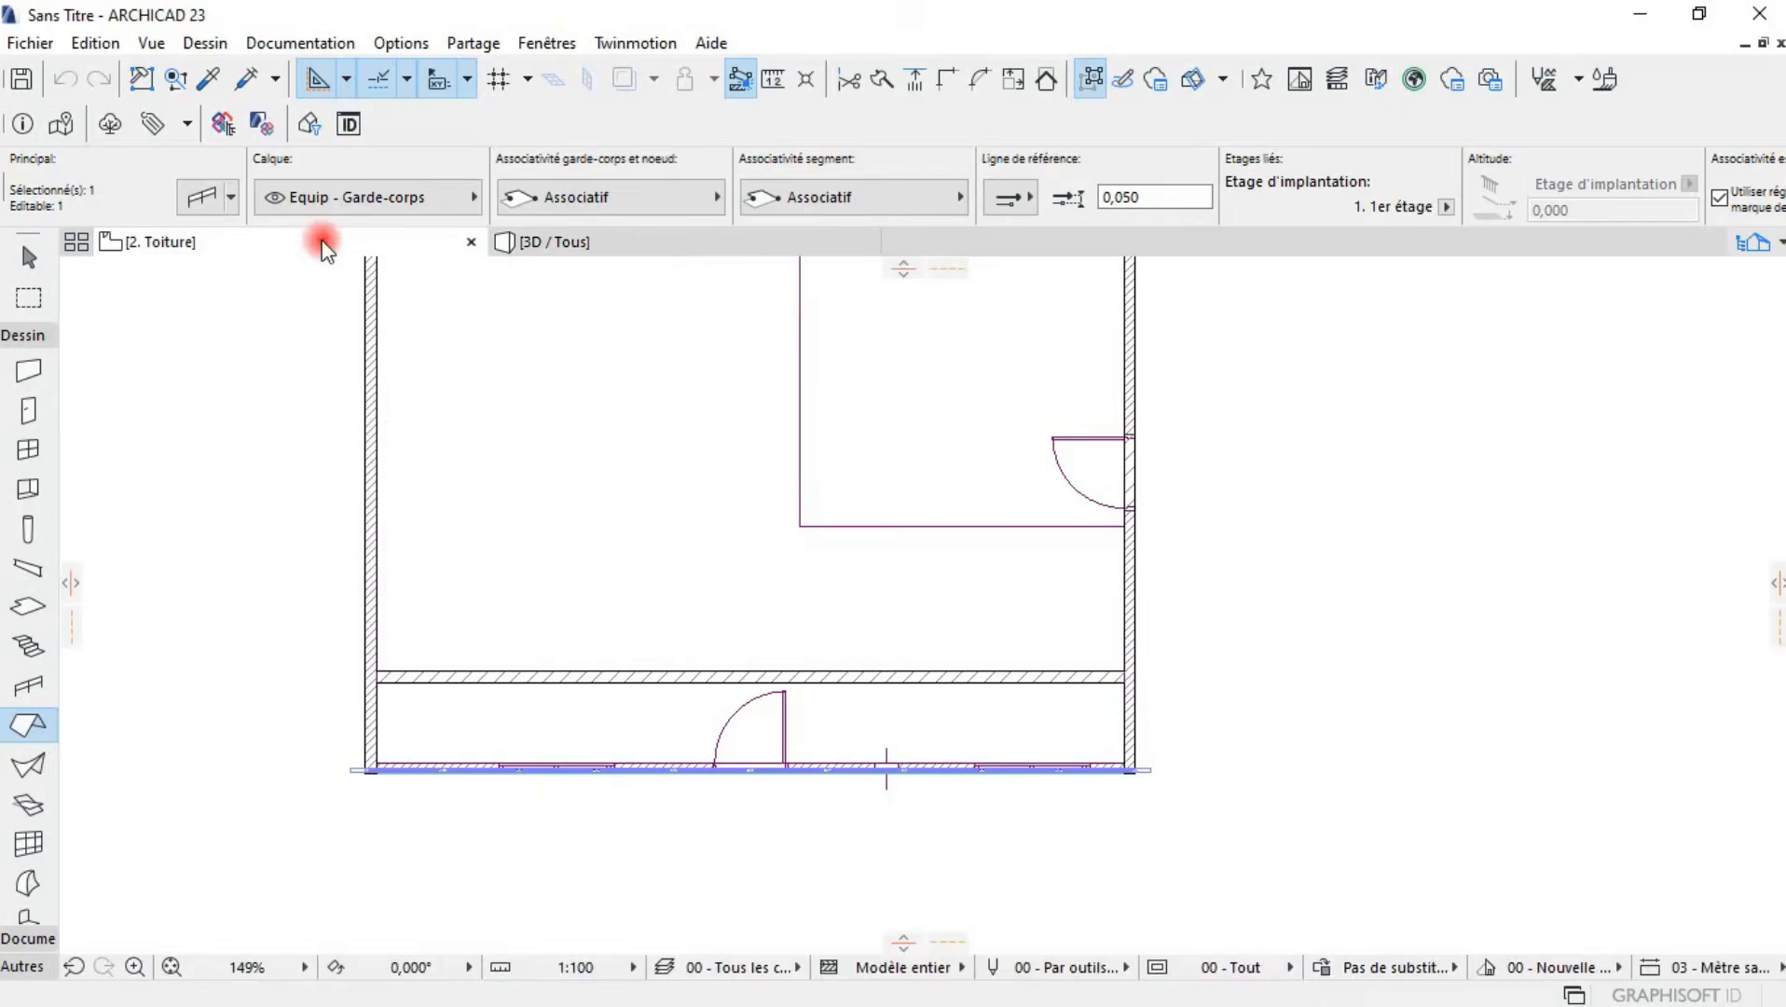
pyautogui.scroll(-4, 708, 664)
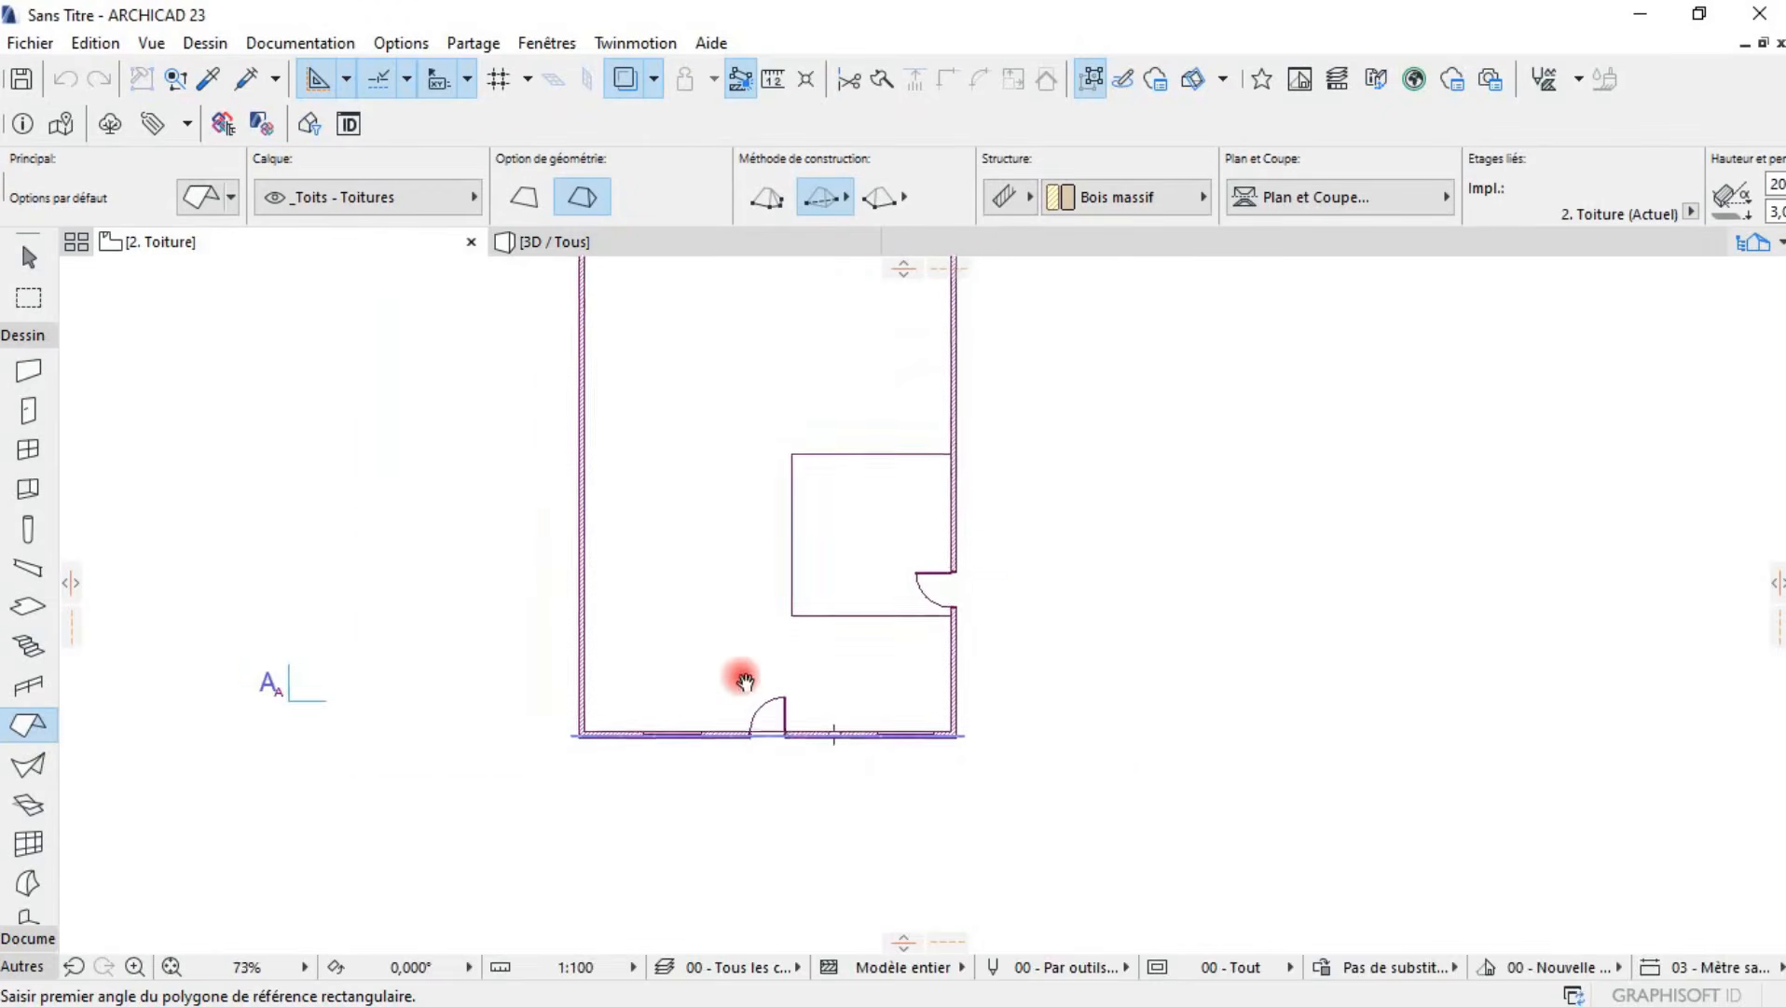
pyautogui.click(1758, 245)
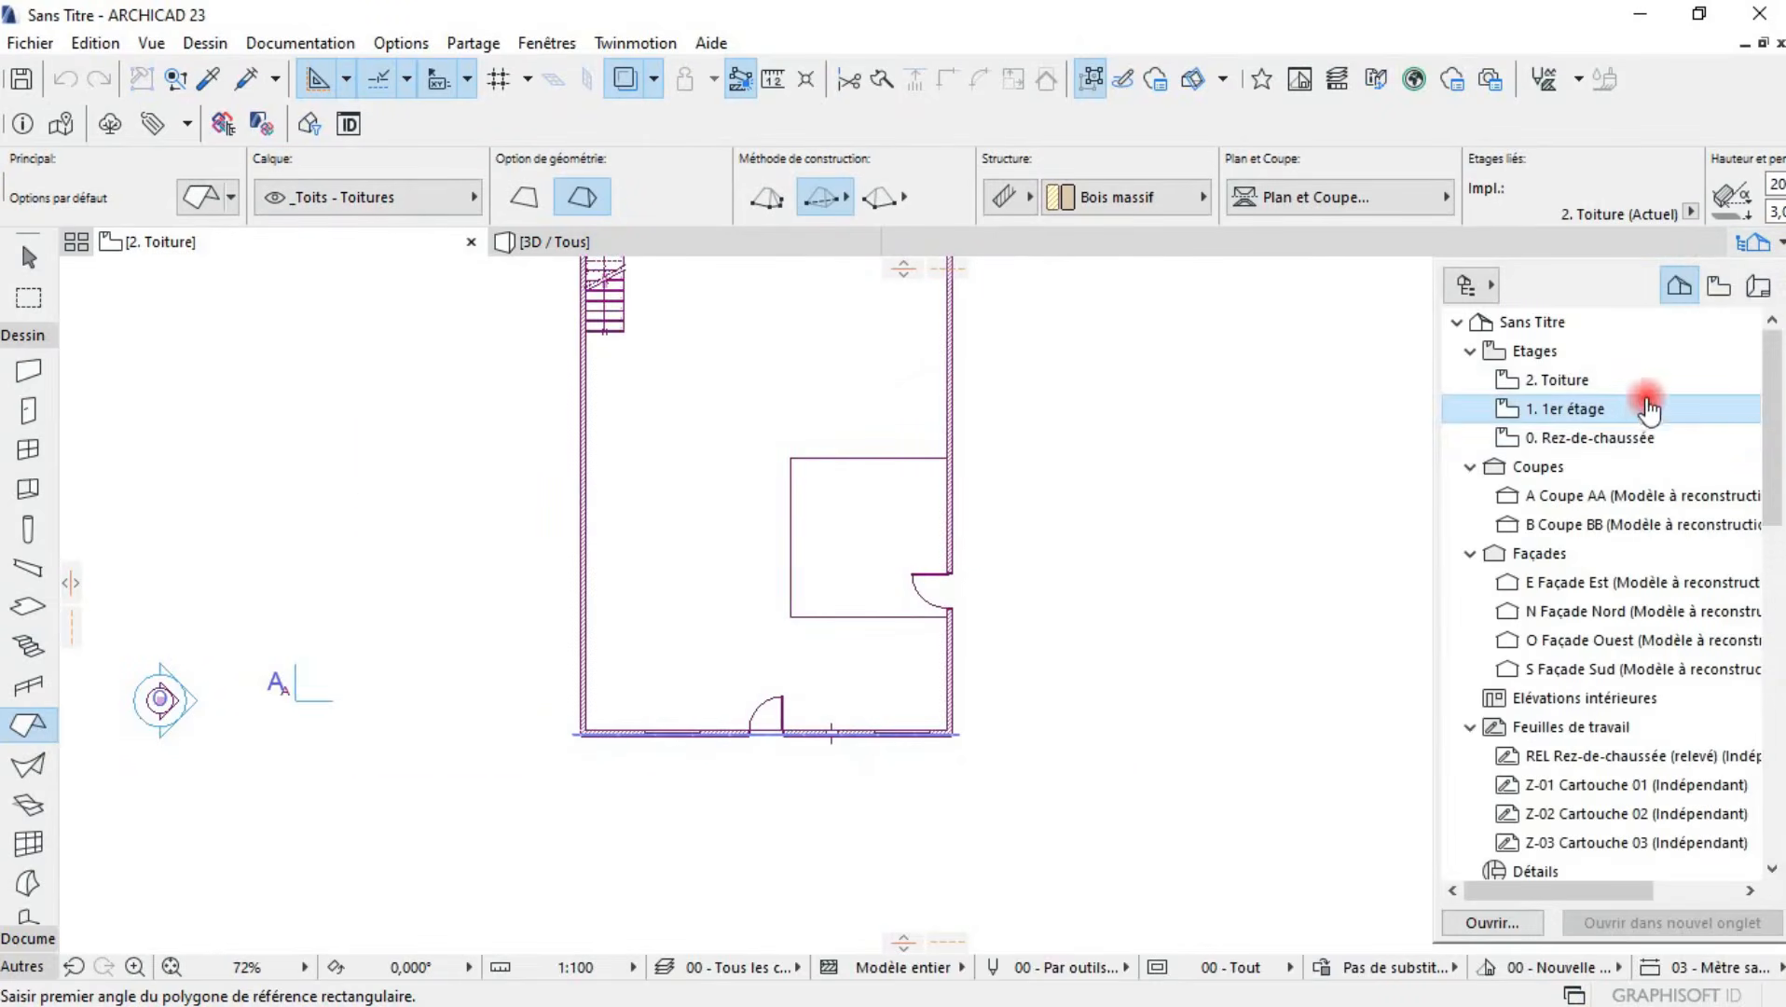
pyautogui.click(1643, 411)
pyautogui.moveTo(586, 457); pyautogui.dragTo(711, 508, button='middle')
pyautogui.click(705, 317)
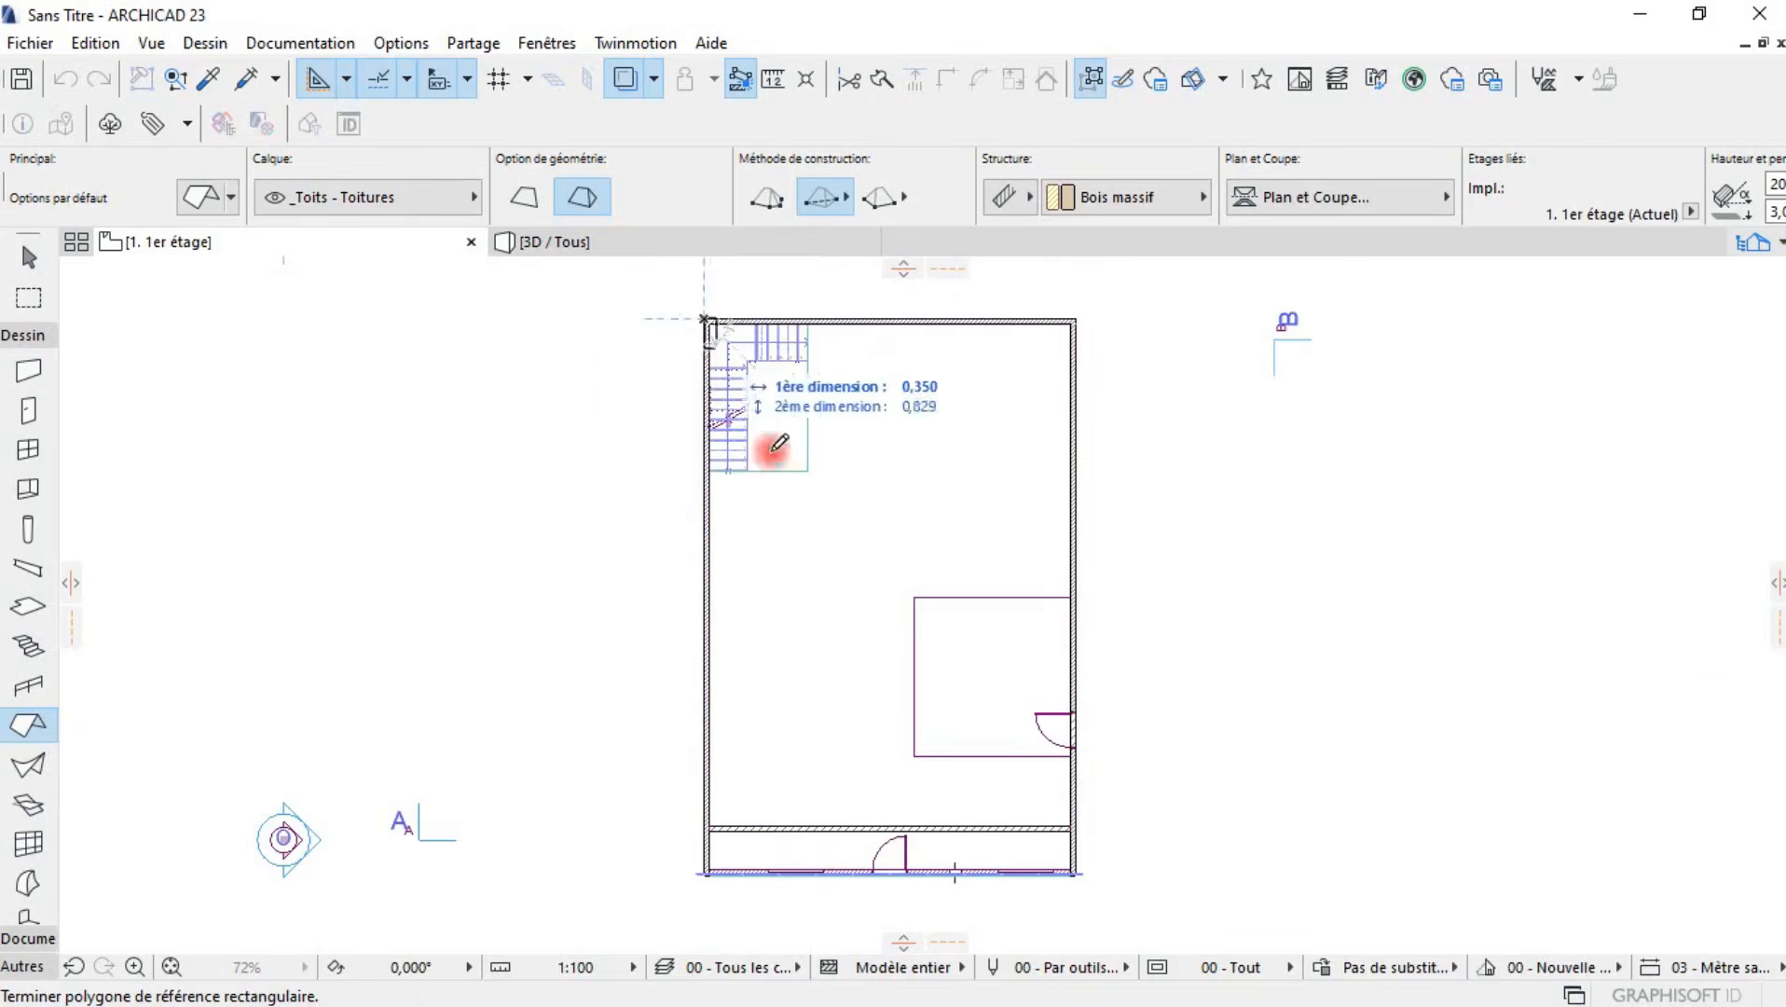
pyautogui.scroll(3, 1079, 825)
pyautogui.click(1080, 813)
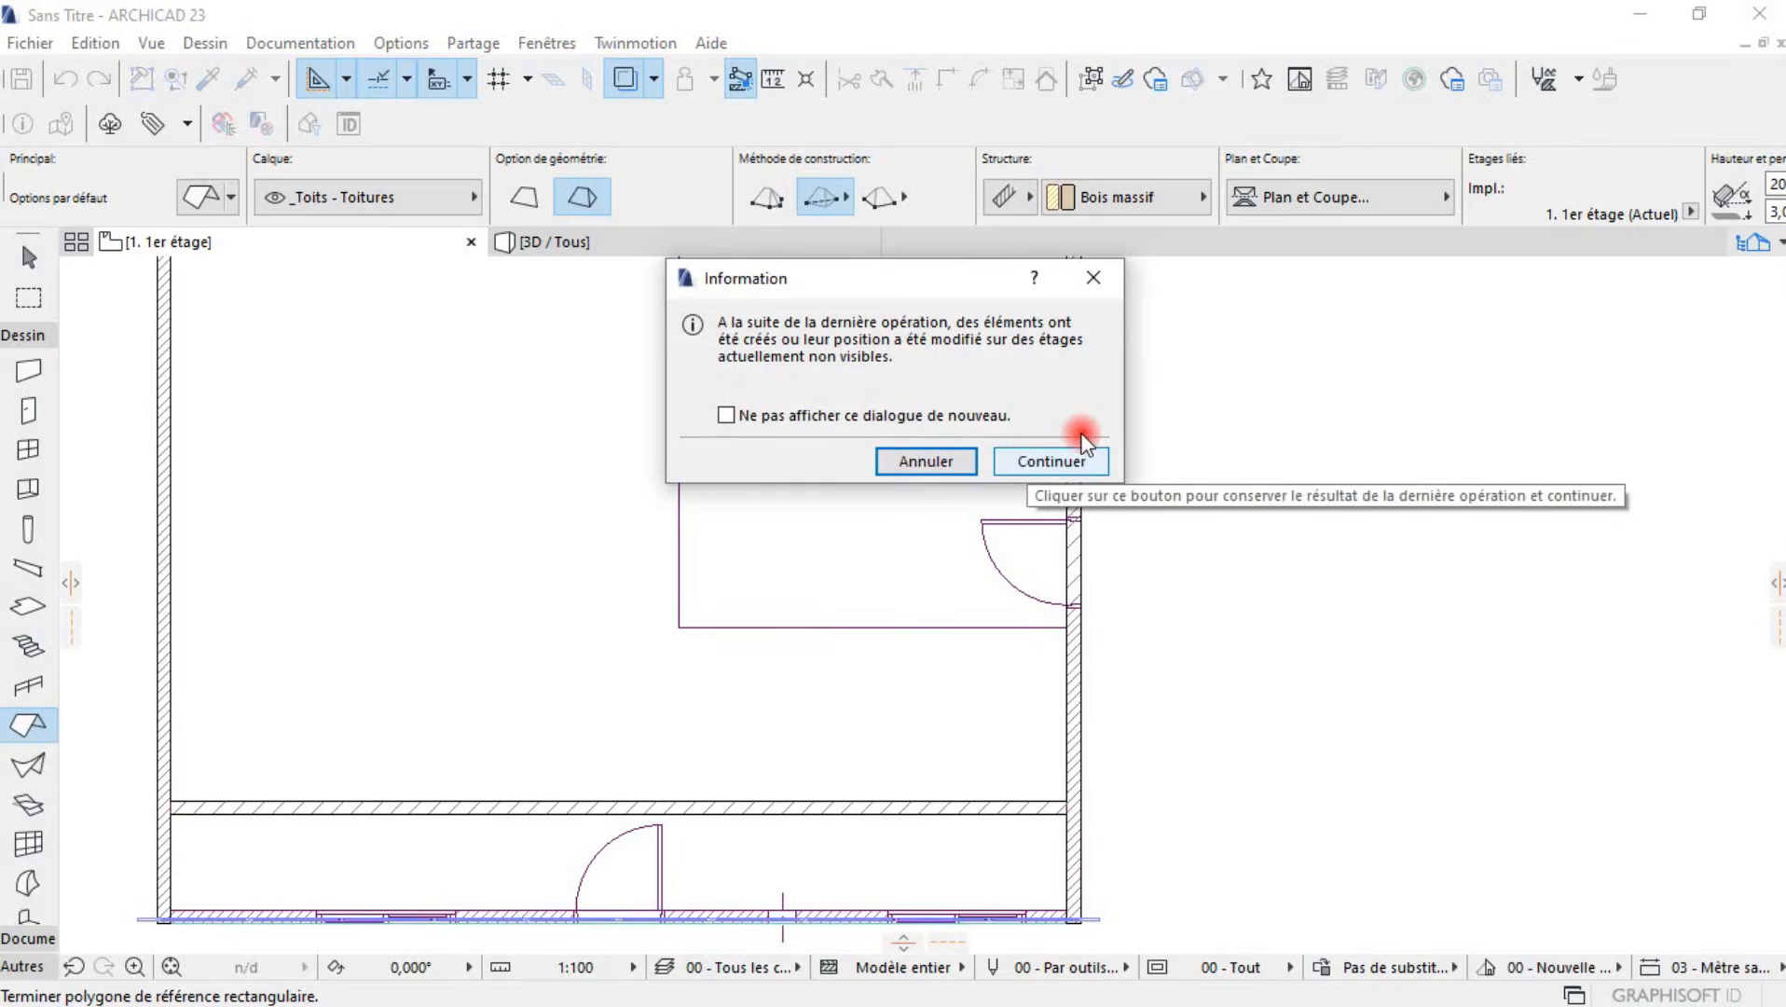
pyautogui.click(1035, 462)
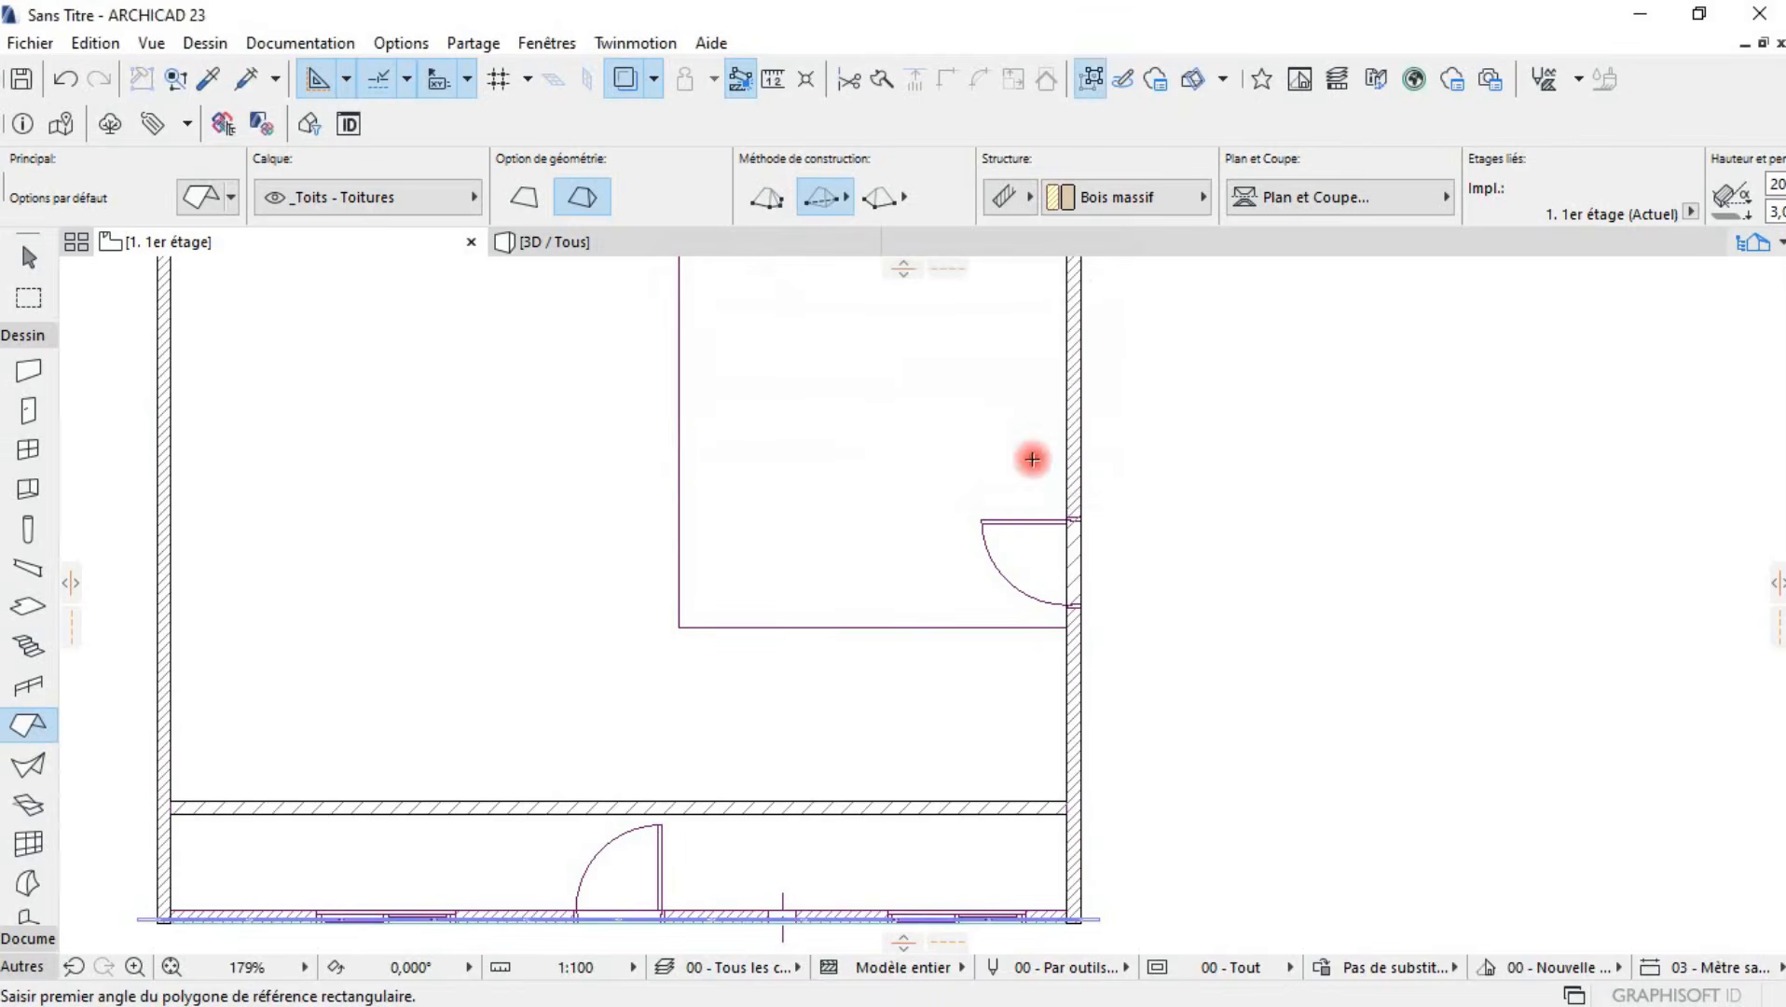
# - Examine the hip roof in 3D from several sides, checking its eaves and how it meets the first-floor walls
pyautogui.click(789, 245)
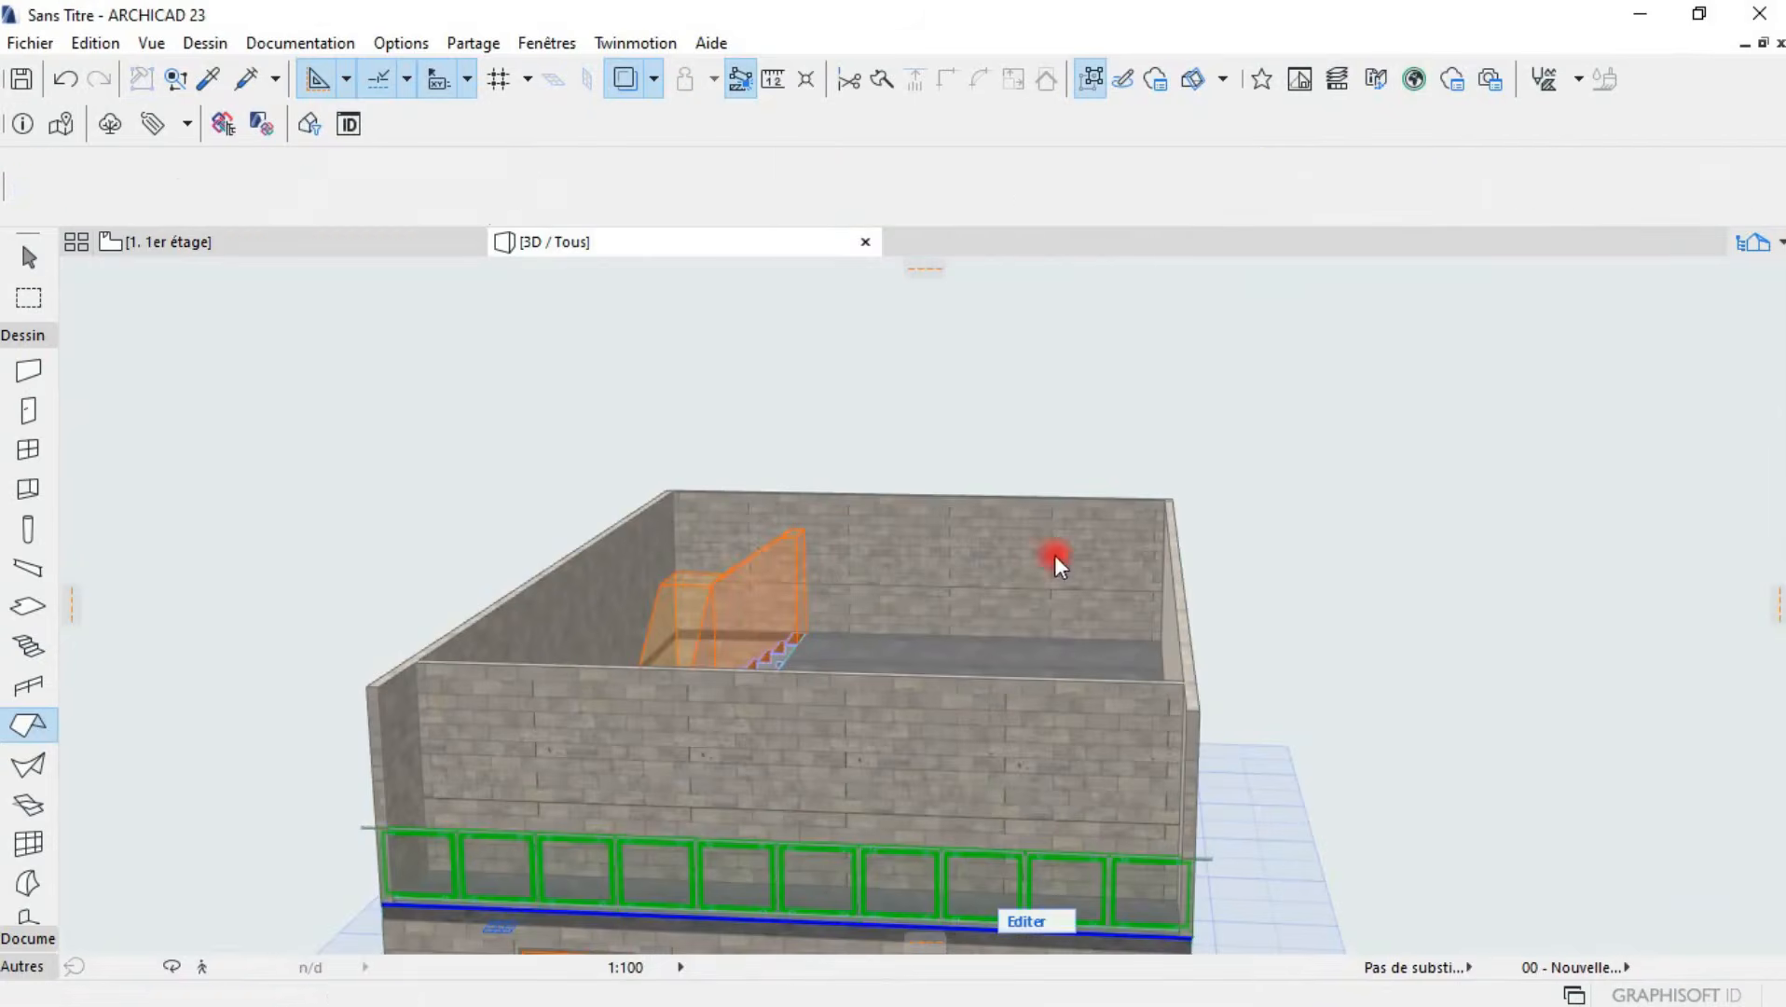
pyautogui.keyDown('shift'); pyautogui.moveTo(1312, 650); pyautogui.dragTo(951, 588, button='middle'); pyautogui.keyUp('shift')
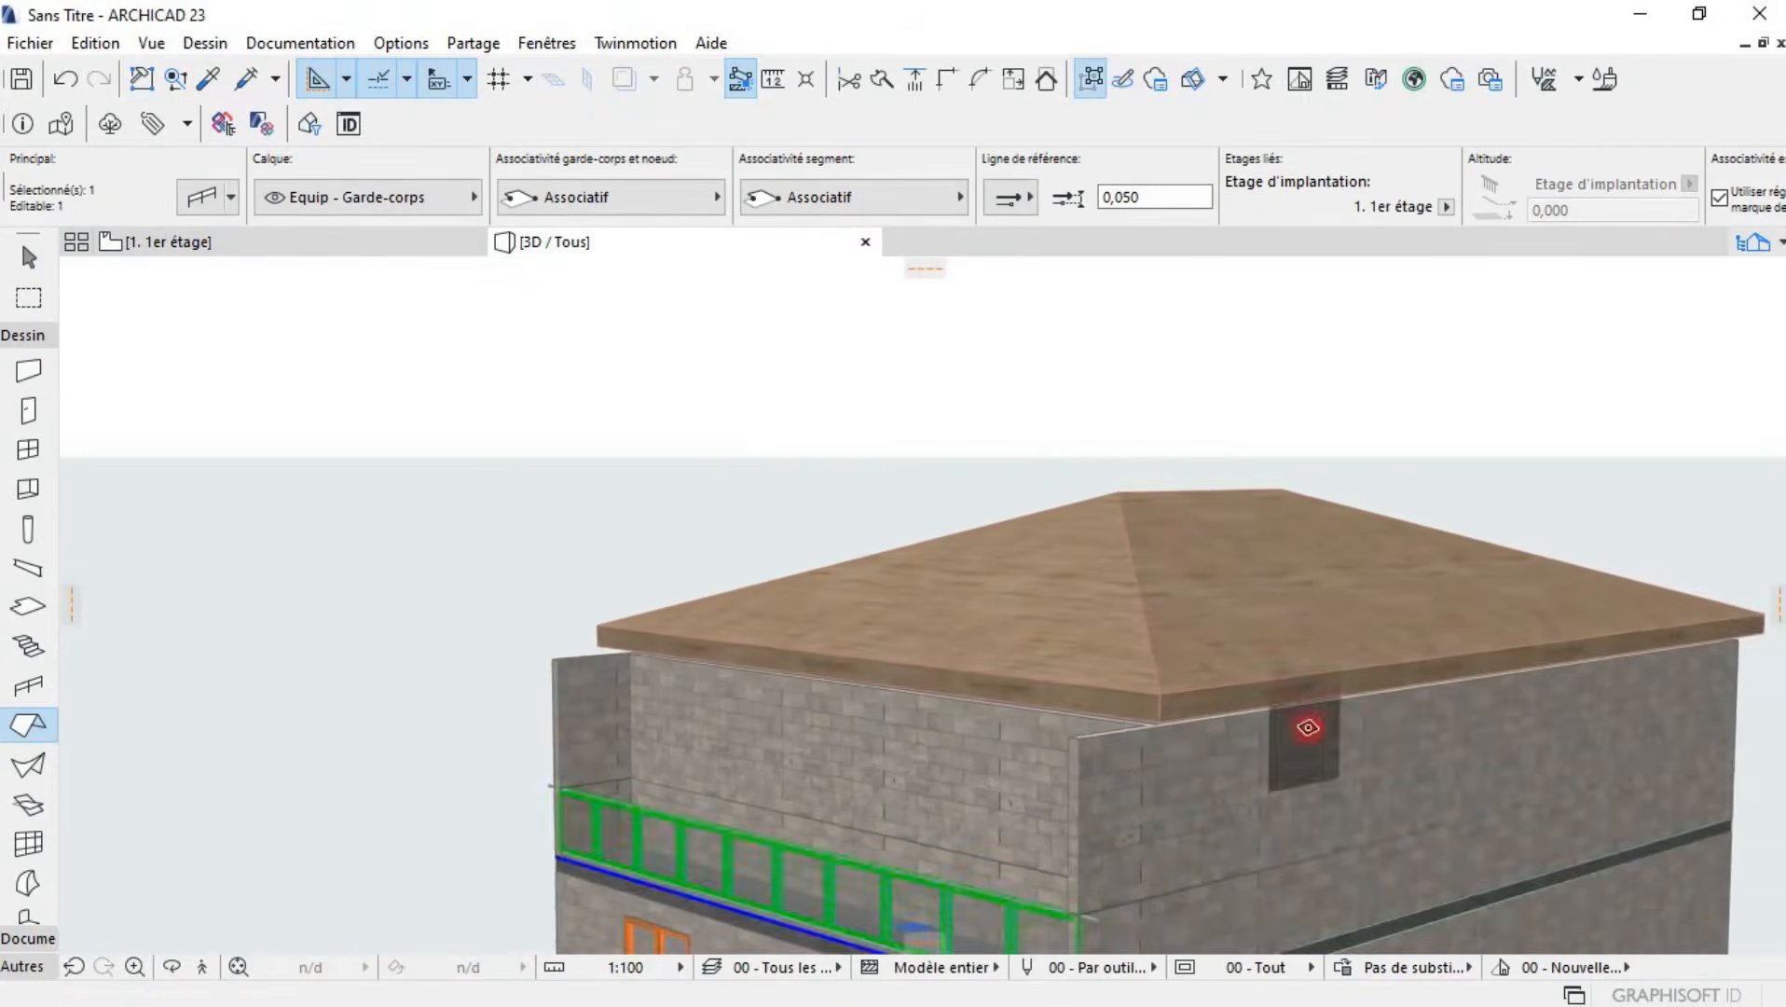
pyautogui.scroll(2, 1341, 723)
pyautogui.keyDown('shift'); pyautogui.moveTo(1345, 720); pyautogui.dragTo(750, 634, button='middle'); pyautogui.keyUp('shift')
pyautogui.press('Escape')
pyautogui.scroll(5, 769, 649)
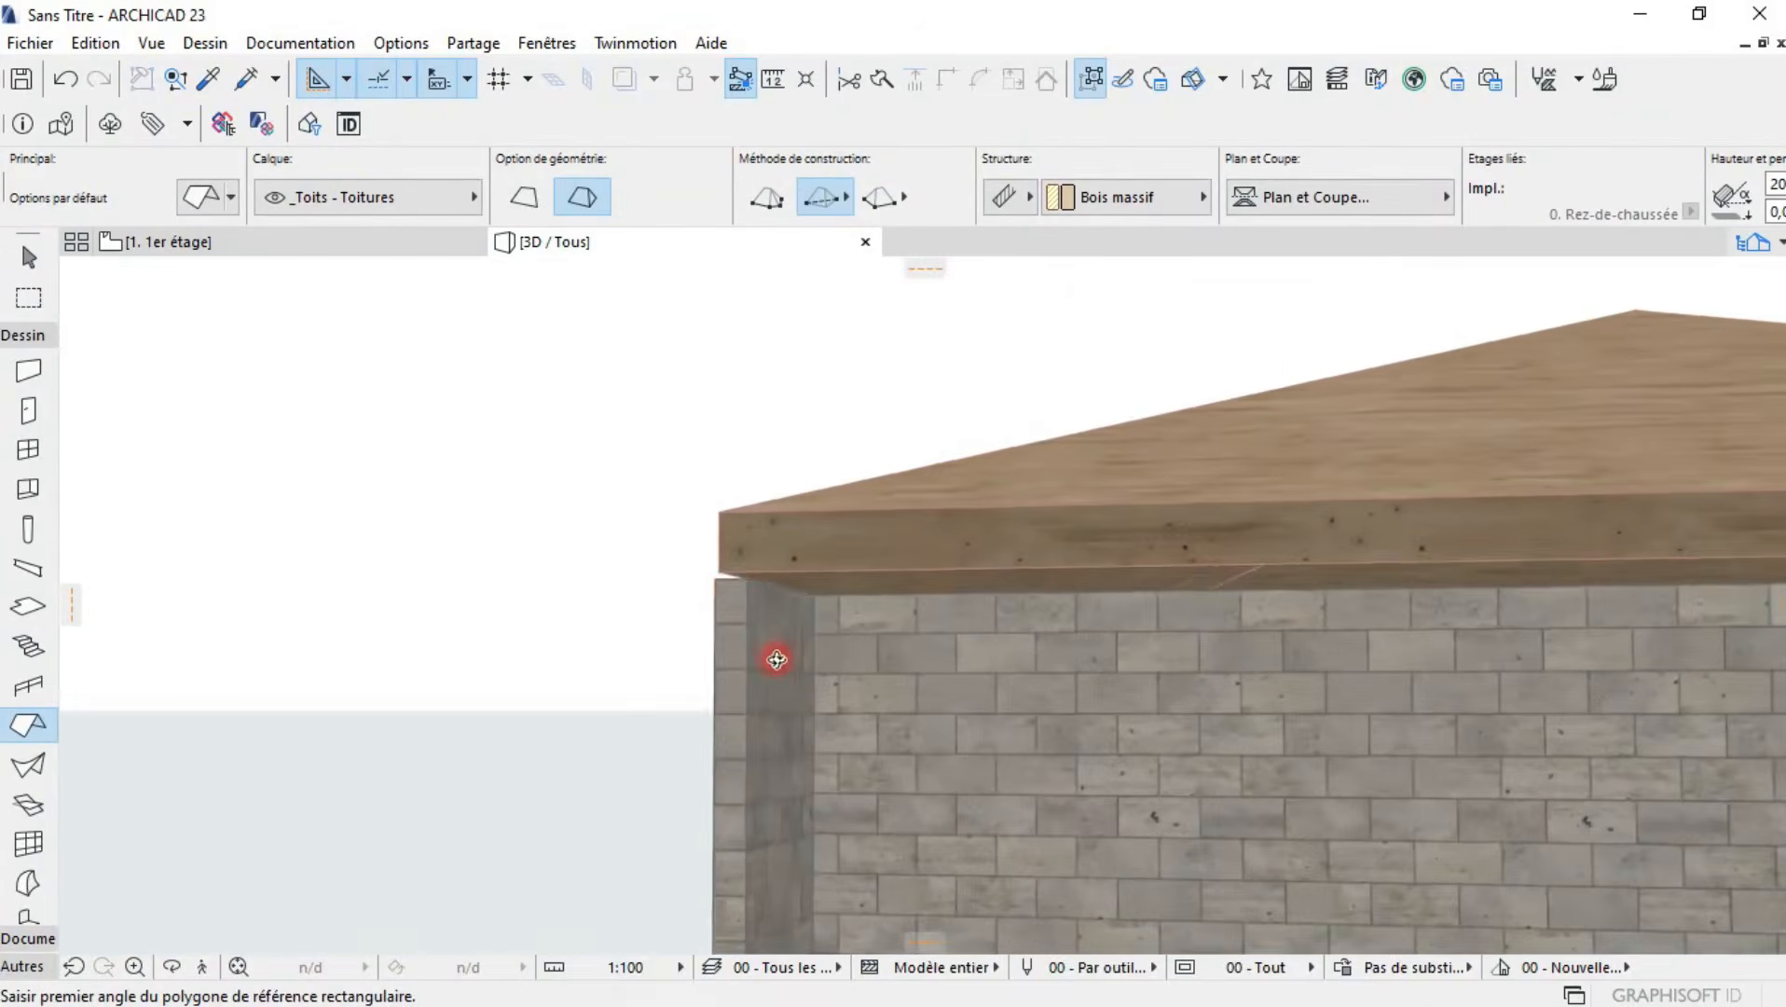
pyautogui.keyDown('shift'); pyautogui.moveTo(919, 667); pyautogui.dragTo(1034, 523, button='middle'); pyautogui.keyUp('shift')
pyautogui.keyDown('shift'); pyautogui.moveTo(902, 563); pyautogui.dragTo(1231, 535, button='middle'); pyautogui.keyUp('shift')
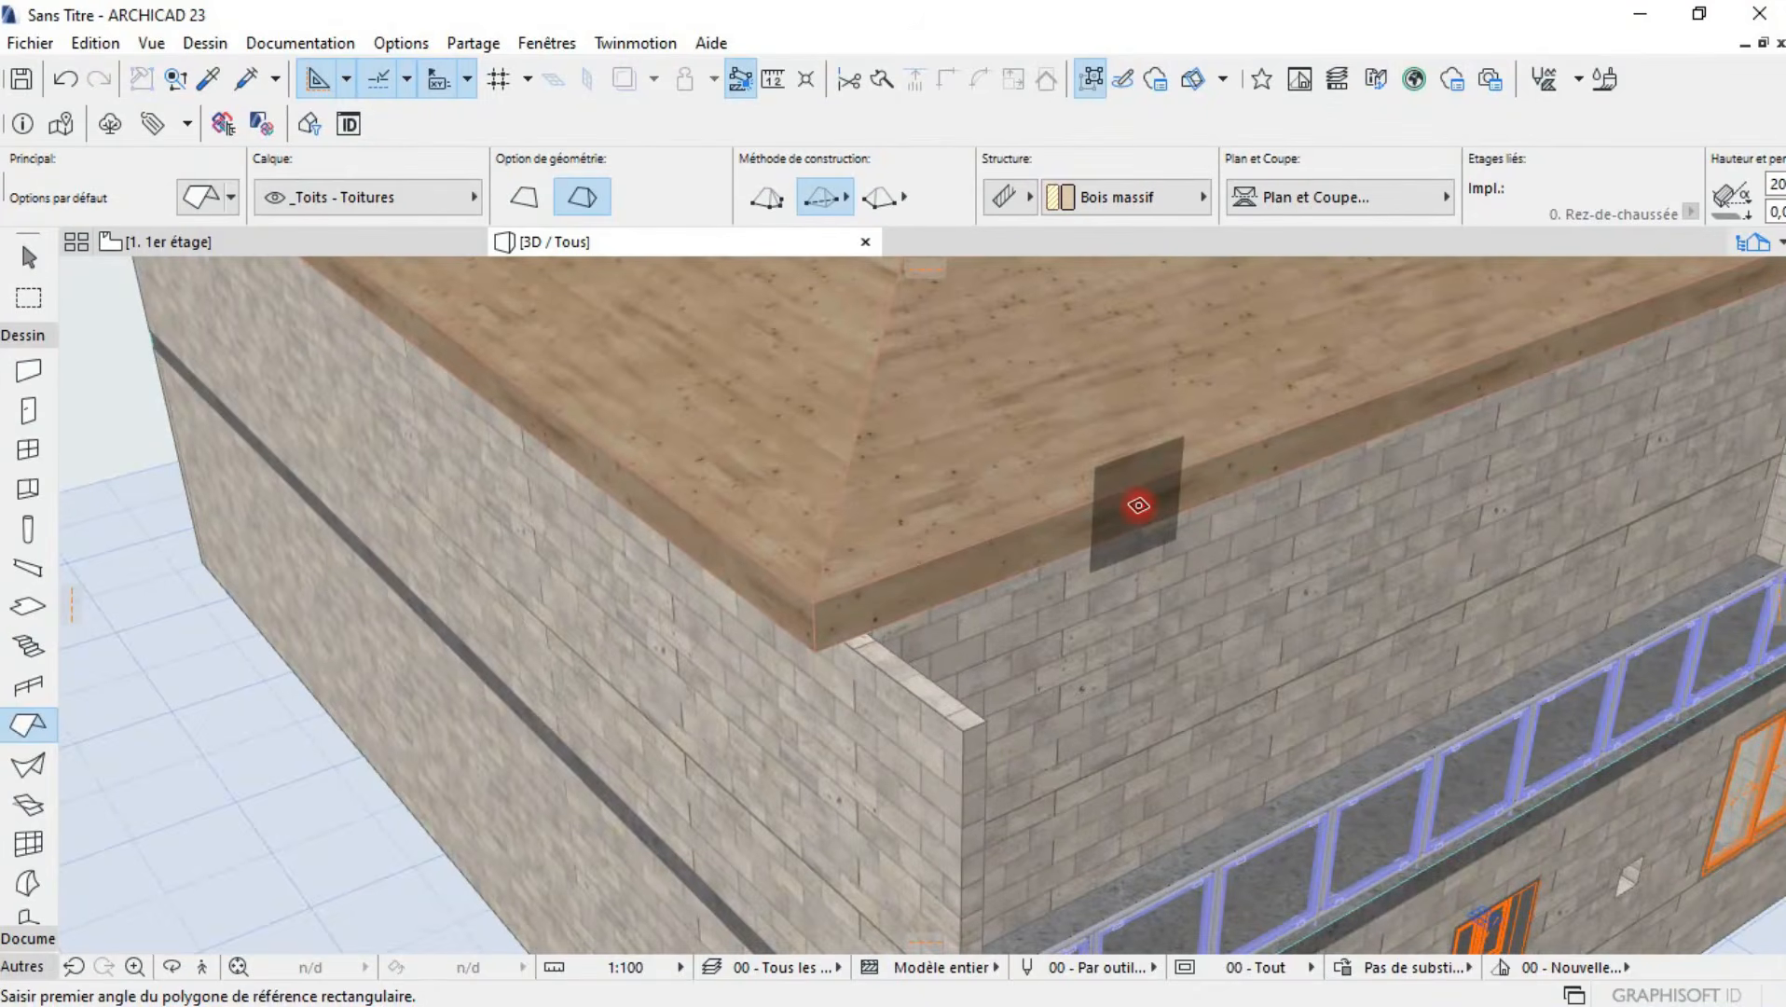
pyautogui.keyDown('shift'); pyautogui.moveTo(1157, 512); pyautogui.dragTo(904, 492, button='middle'); pyautogui.keyUp('shift')
pyautogui.scroll(-3, 906, 495)
pyautogui.keyDown('shift'); pyautogui.moveTo(1324, 606); pyautogui.dragTo(1027, 590, button='middle'); pyautogui.keyUp('shift')
pyautogui.keyDown('shift'); pyautogui.moveTo(1607, 730); pyautogui.dragTo(1184, 597, button='middle'); pyautogui.keyUp('shift')
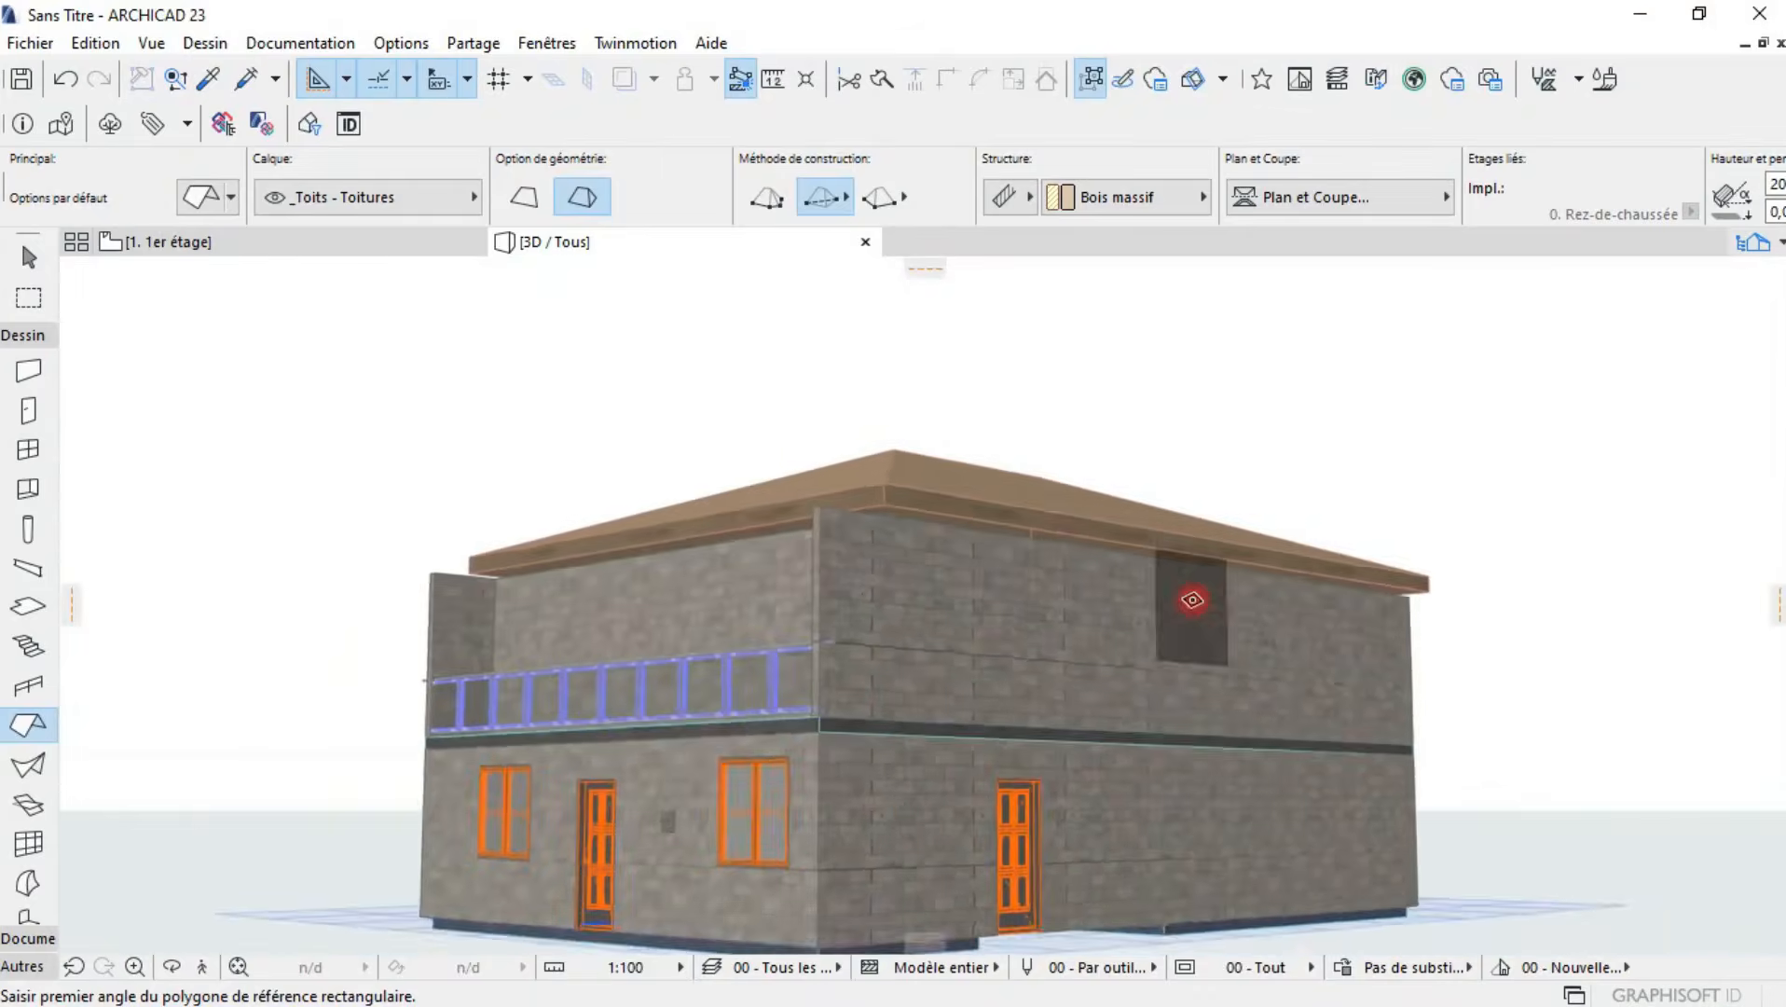
pyautogui.scroll(3, 1013, 566)
pyautogui.keyDown('shift'); pyautogui.moveTo(994, 613); pyautogui.dragTo(1742, 598, button='middle'); pyautogui.keyUp('shift')
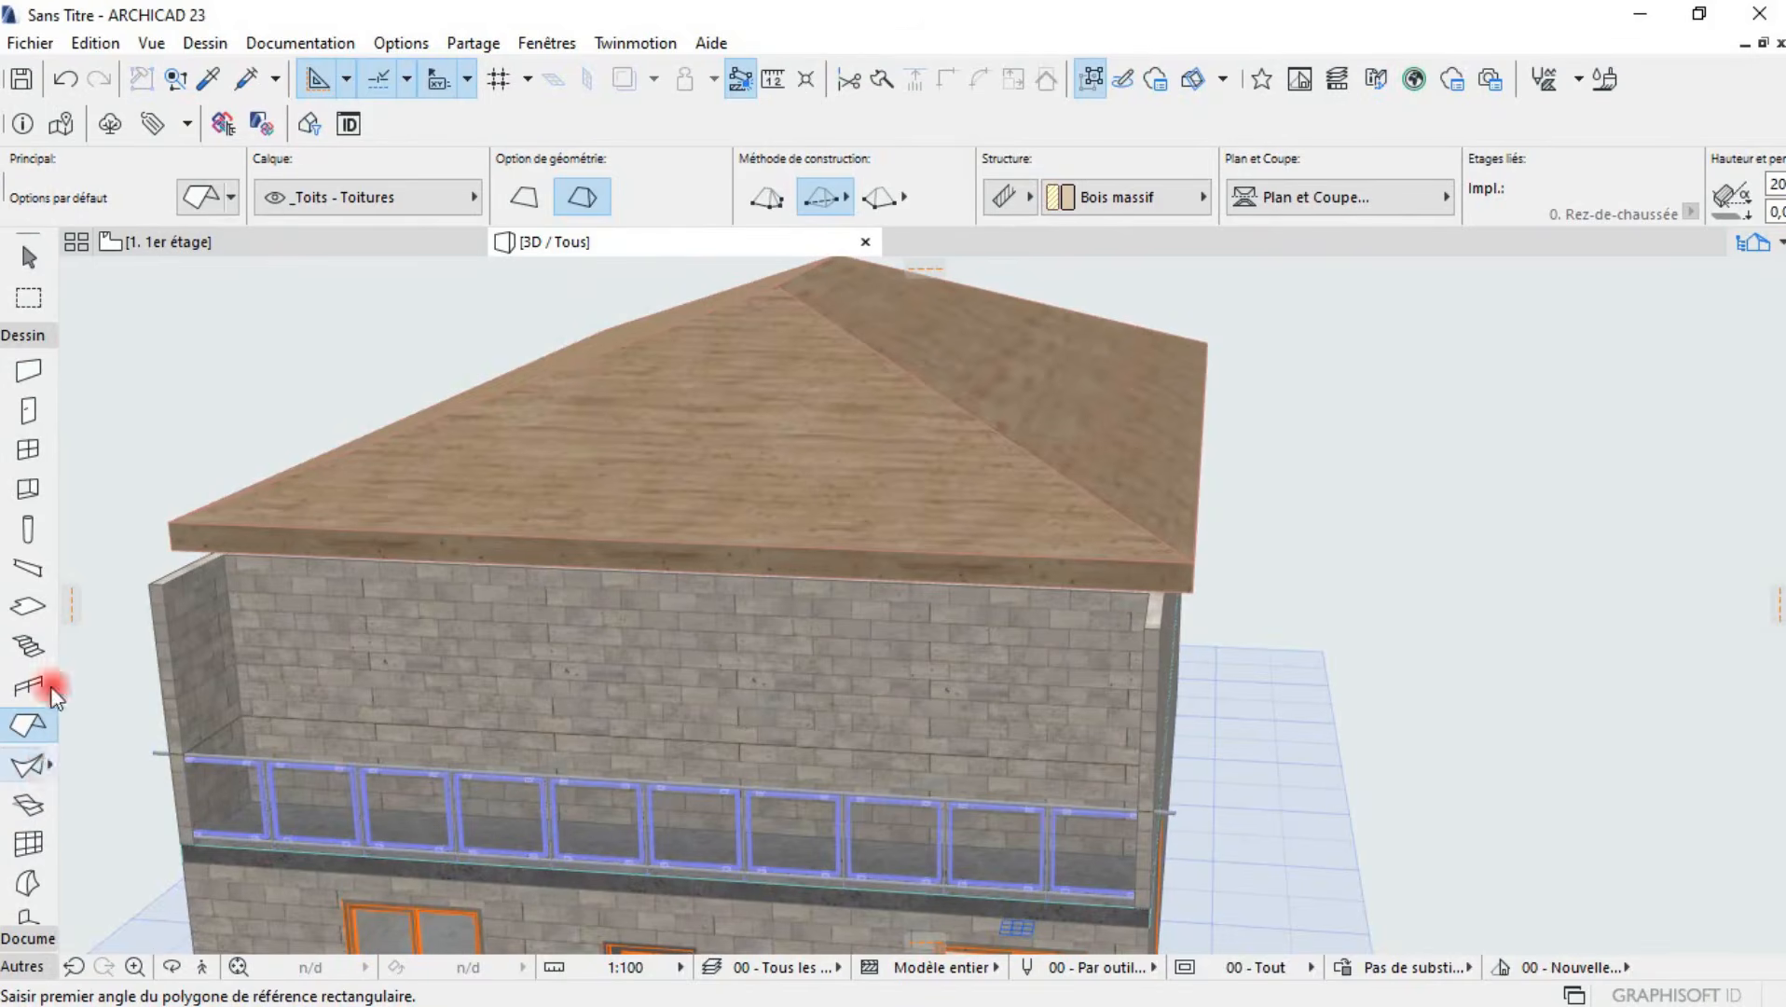
pyautogui.keyDown('shift'); pyautogui.moveTo(297, 670); pyautogui.dragTo(326, 659, button='middle'); pyautogui.keyUp('shift')
pyautogui.keyDown('shift'); pyautogui.moveTo(552, 475); pyautogui.dragTo(949, 387, button='middle'); pyautogui.keyUp('shift')
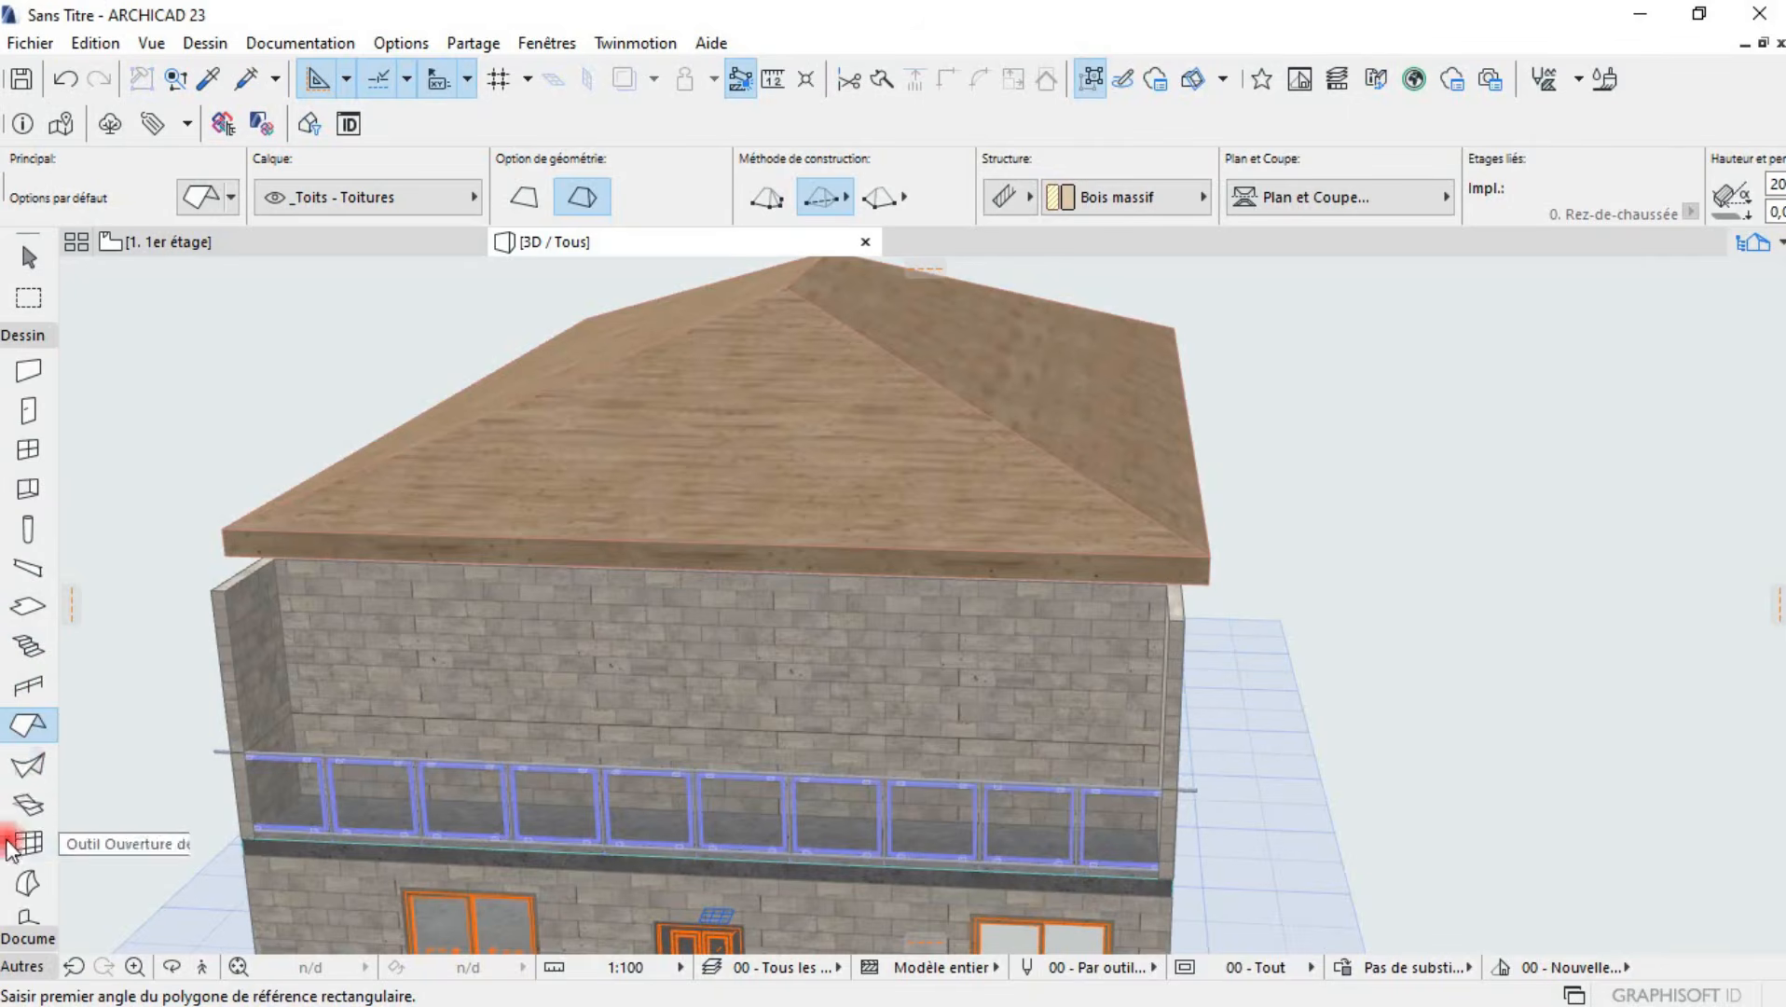
# - Place a Fenêtre de toit axe 23 roof window, 0,900 by 1,600, on the upper part of the front roof slope
pyautogui.scroll(-2, 28, 820)
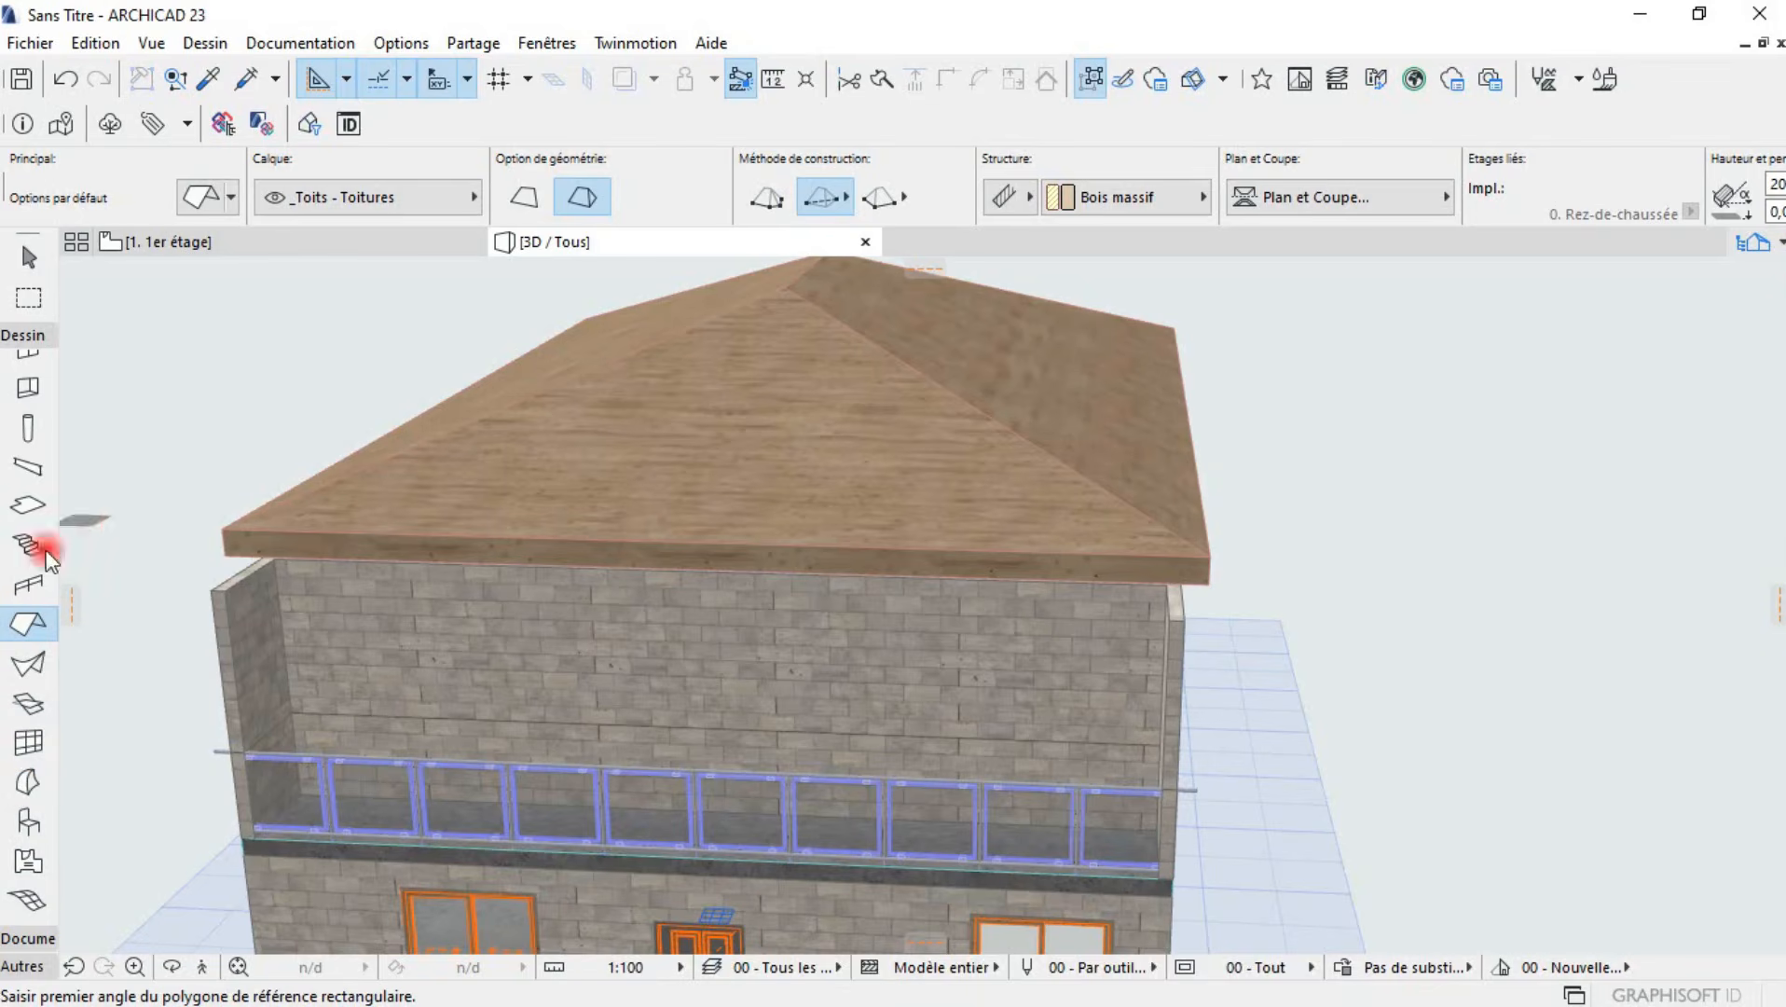
pyautogui.scroll(1, 86, 611)
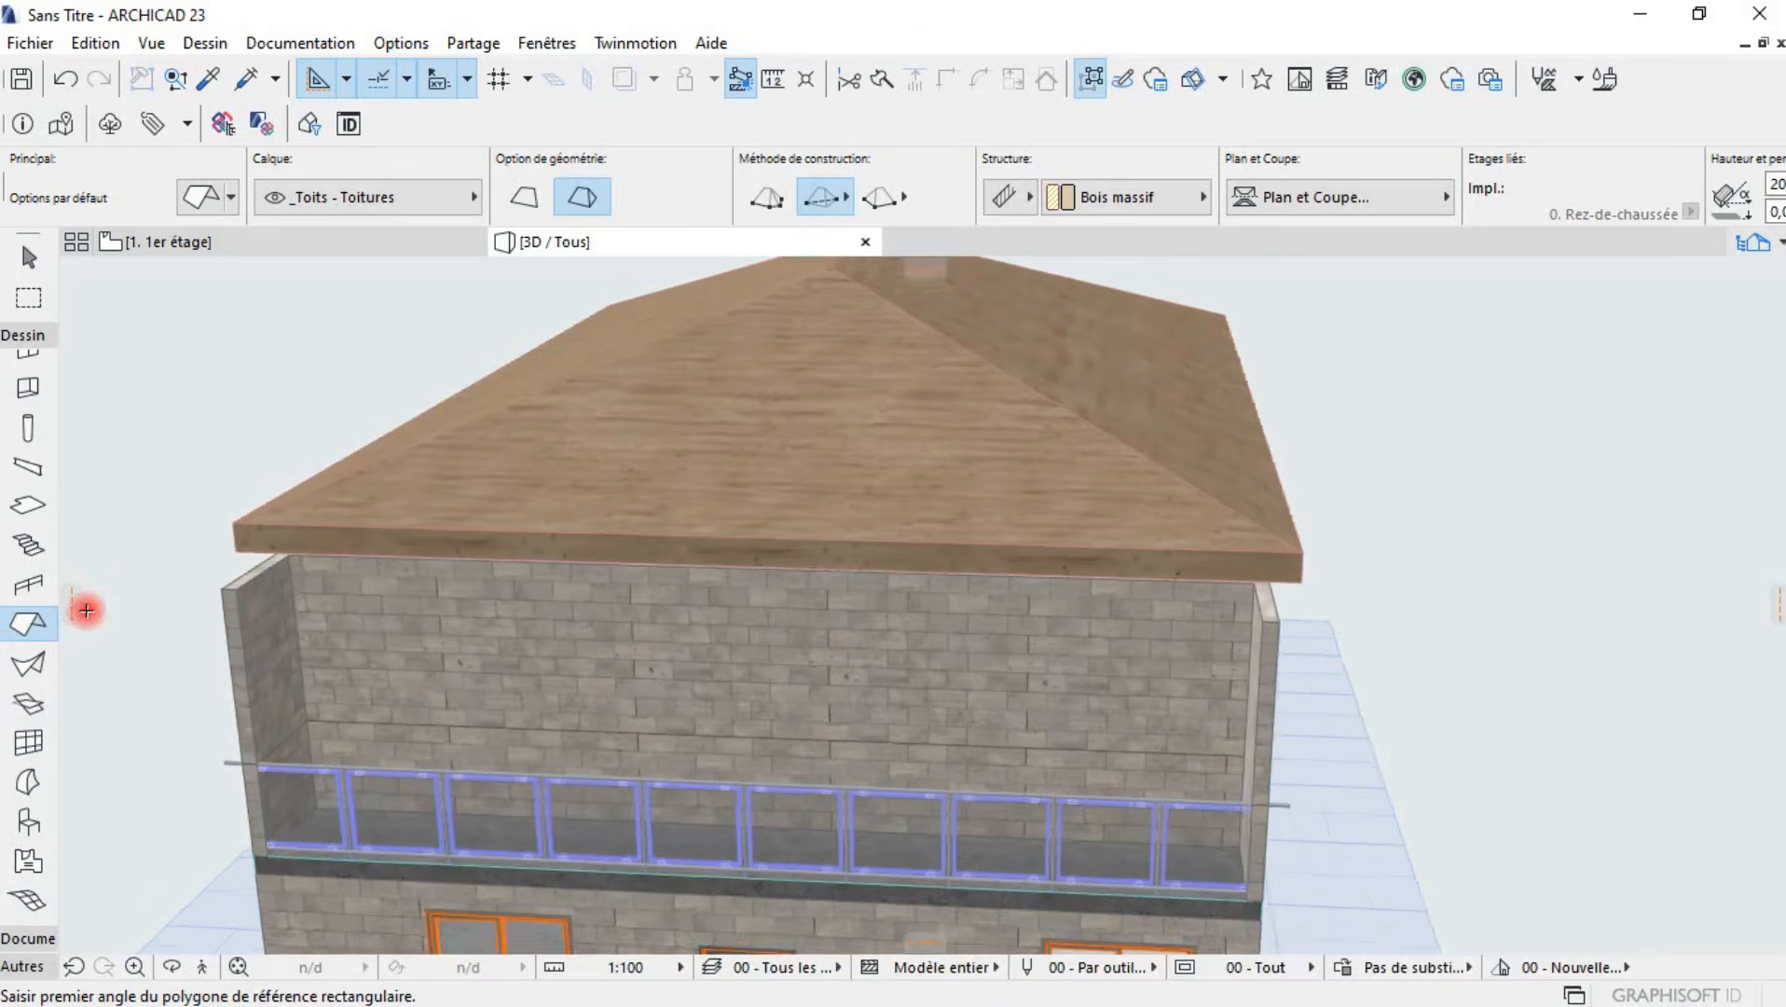
pyautogui.scroll(1, 85, 610)
pyautogui.scroll(2, 48, 376)
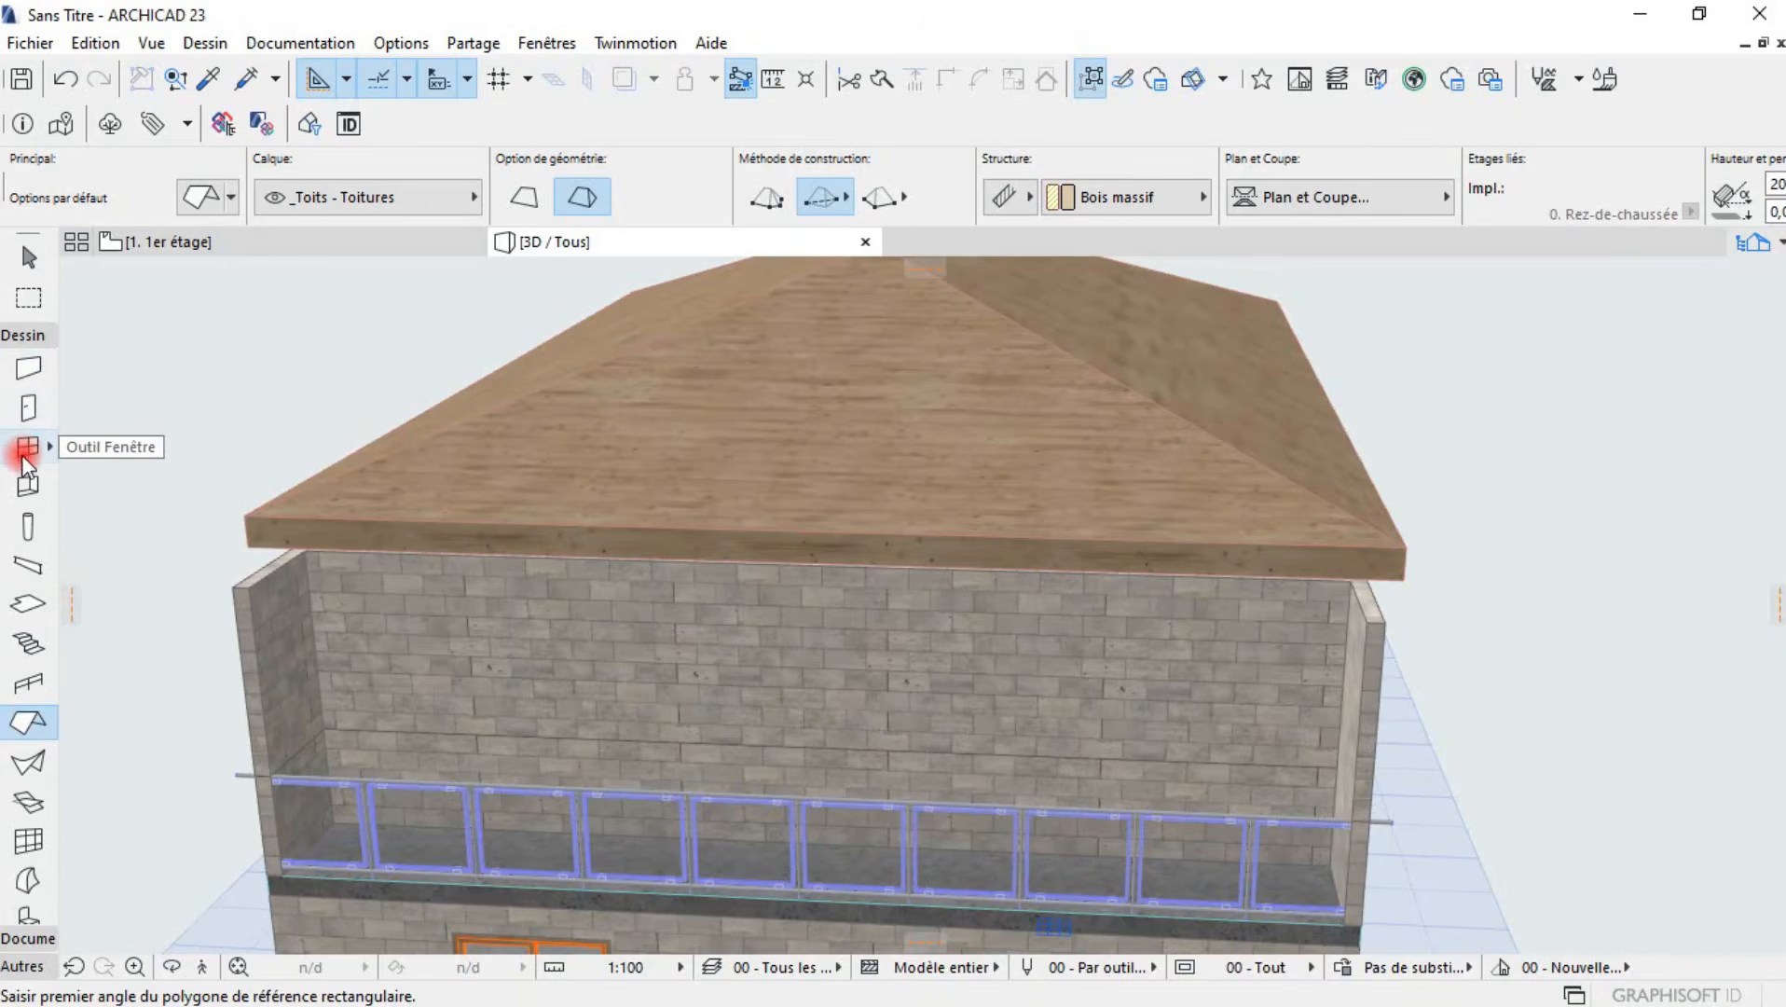
pyautogui.scroll(-2, 28, 611)
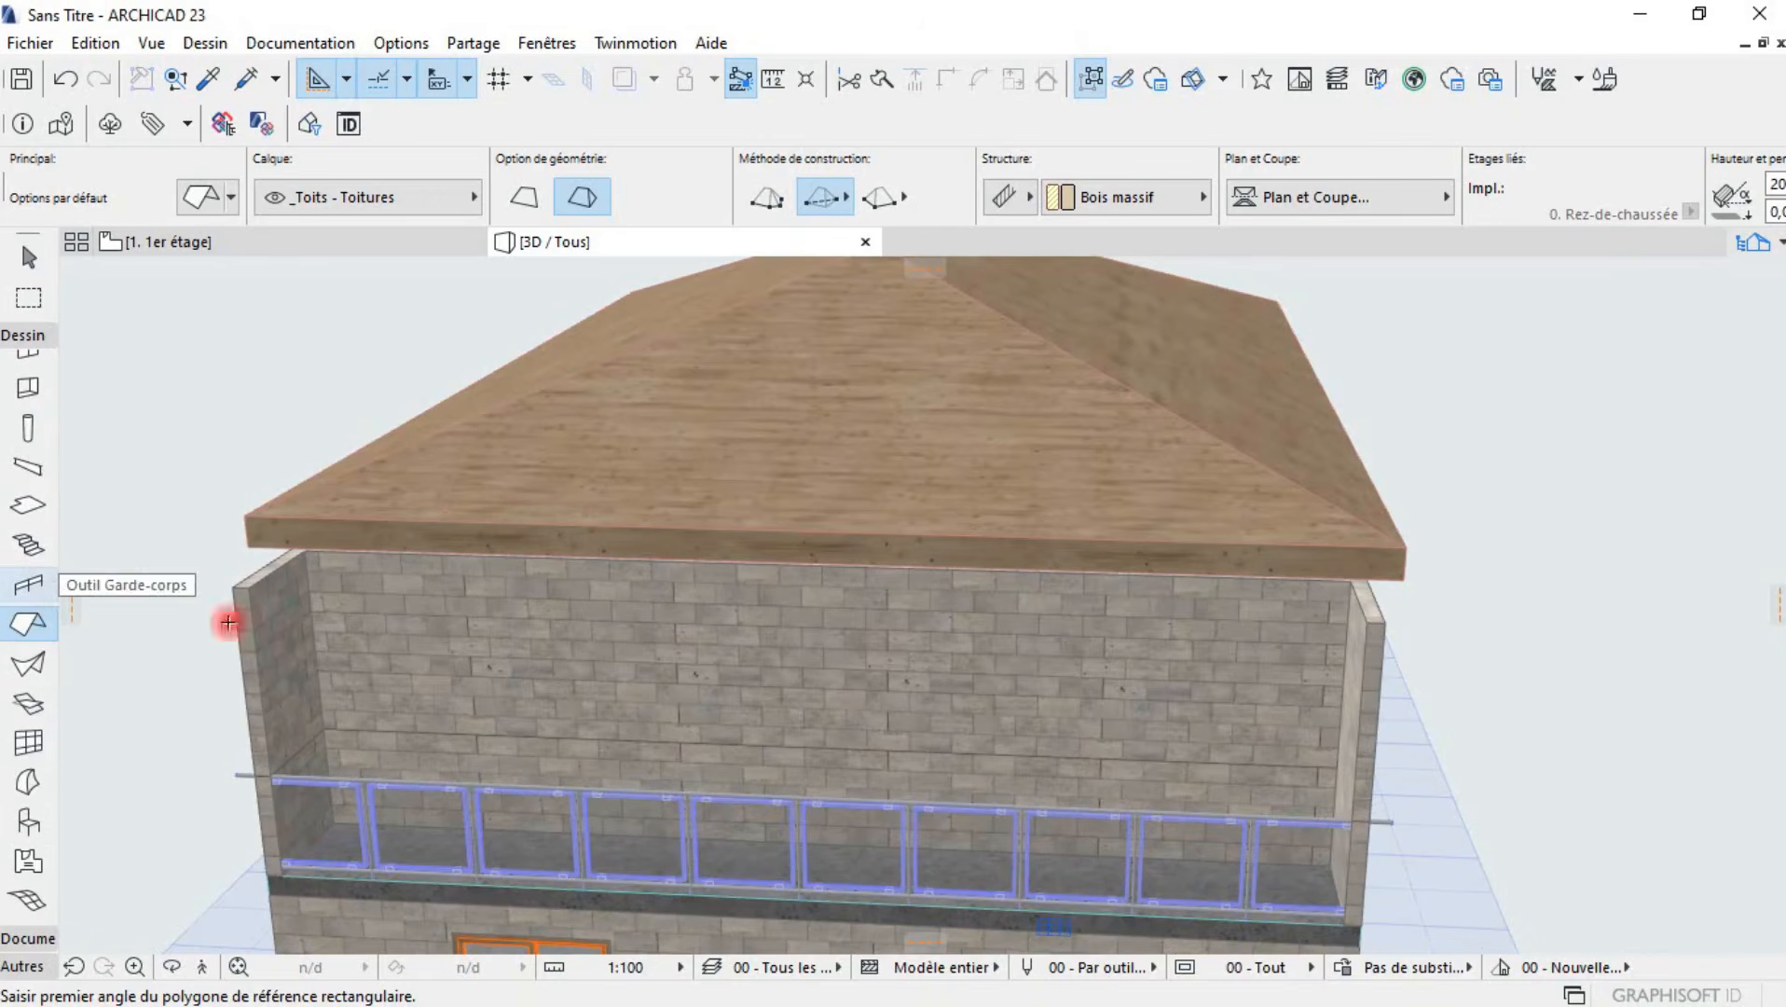
pyautogui.scroll(-1, 658, 585)
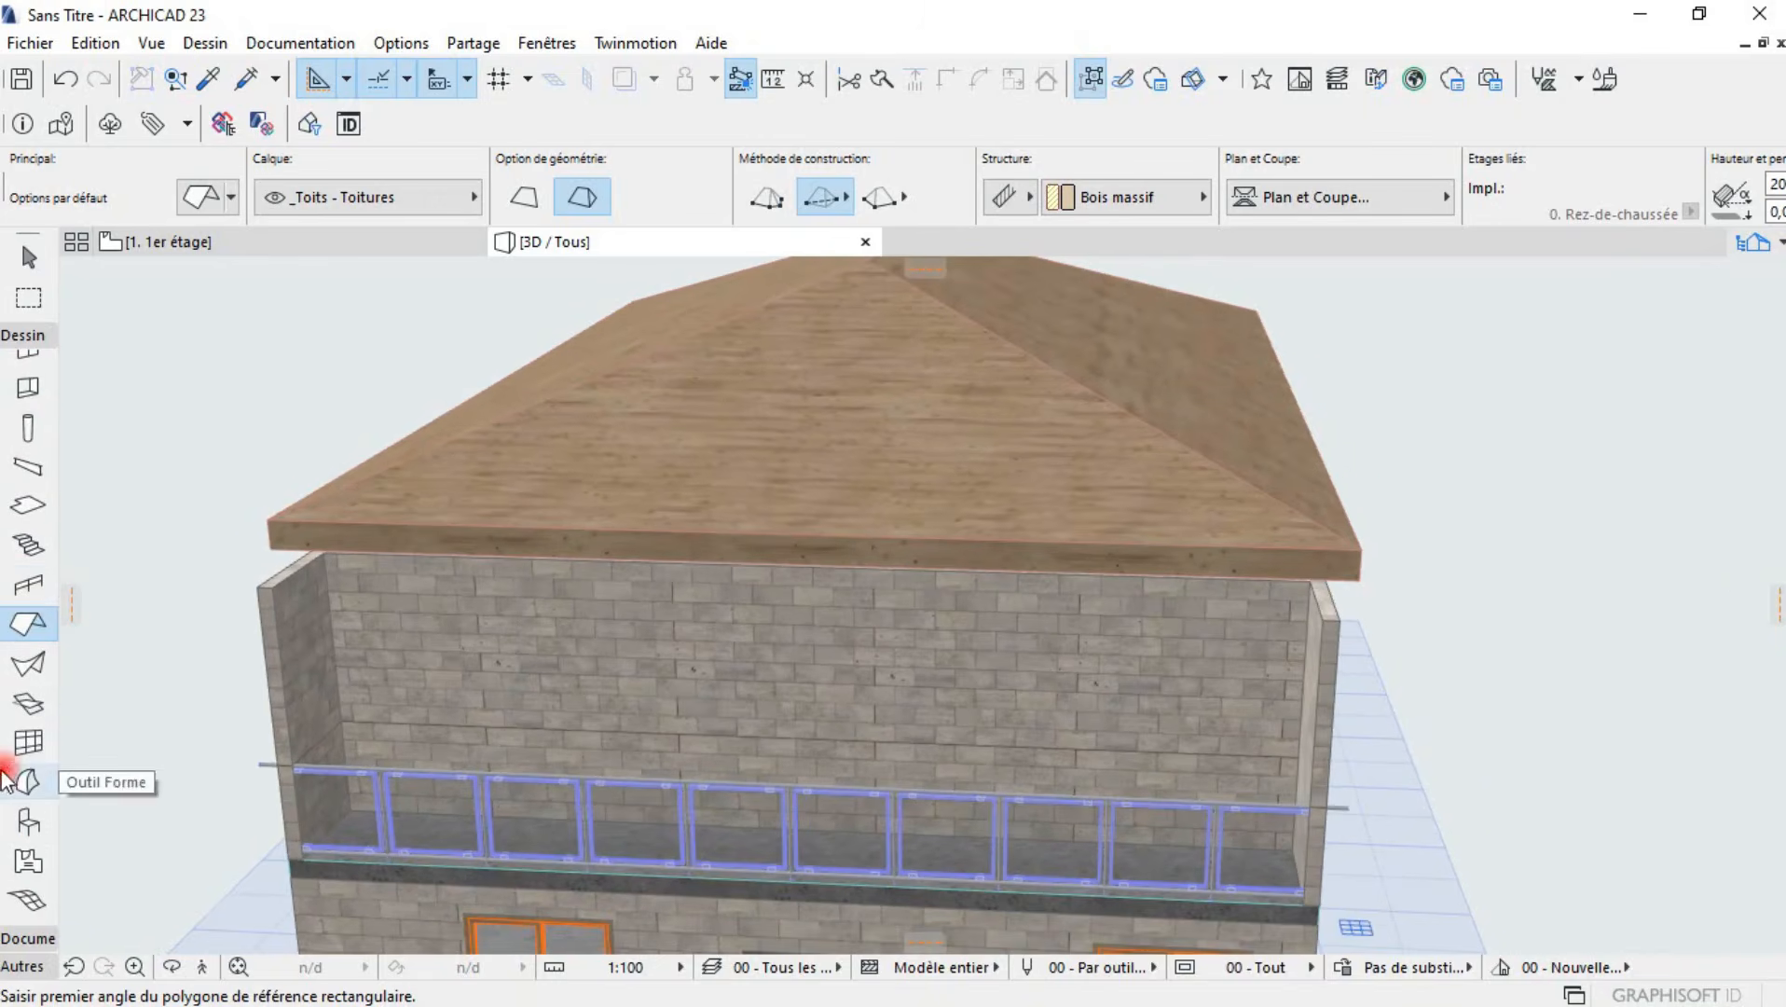
pyautogui.click(15, 710)
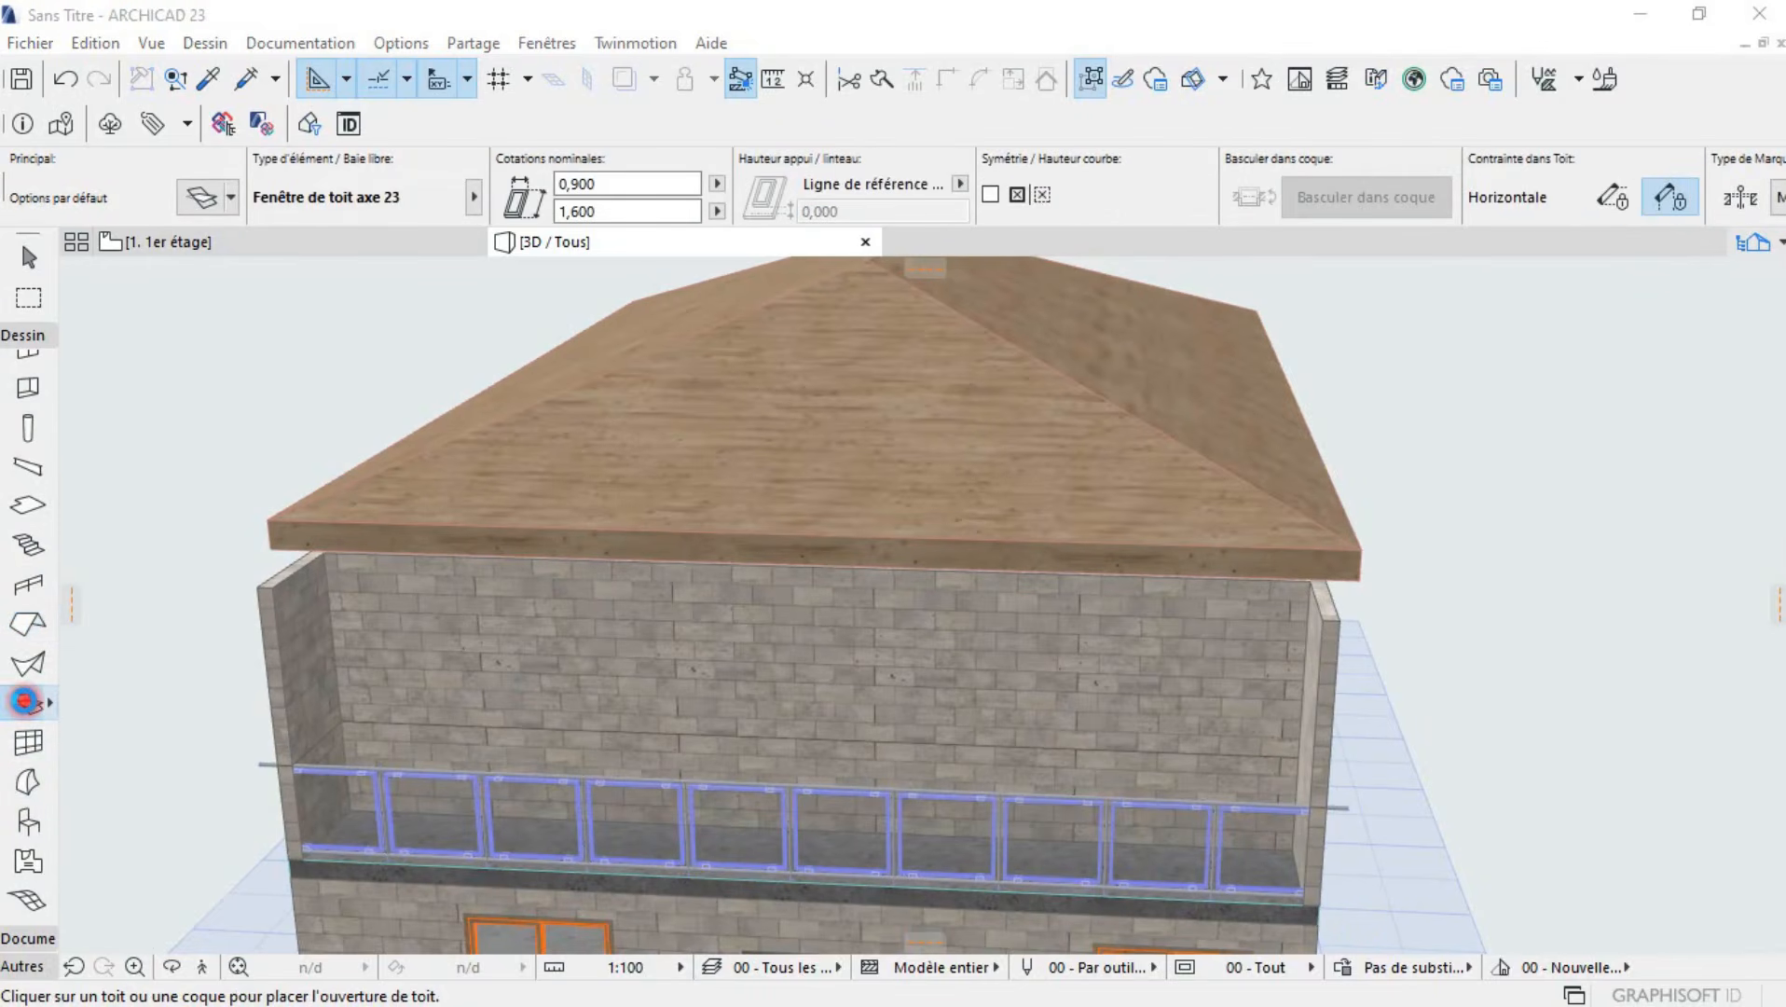
pyautogui.scroll(-5, 626, 561)
pyautogui.scroll(5, 627, 562)
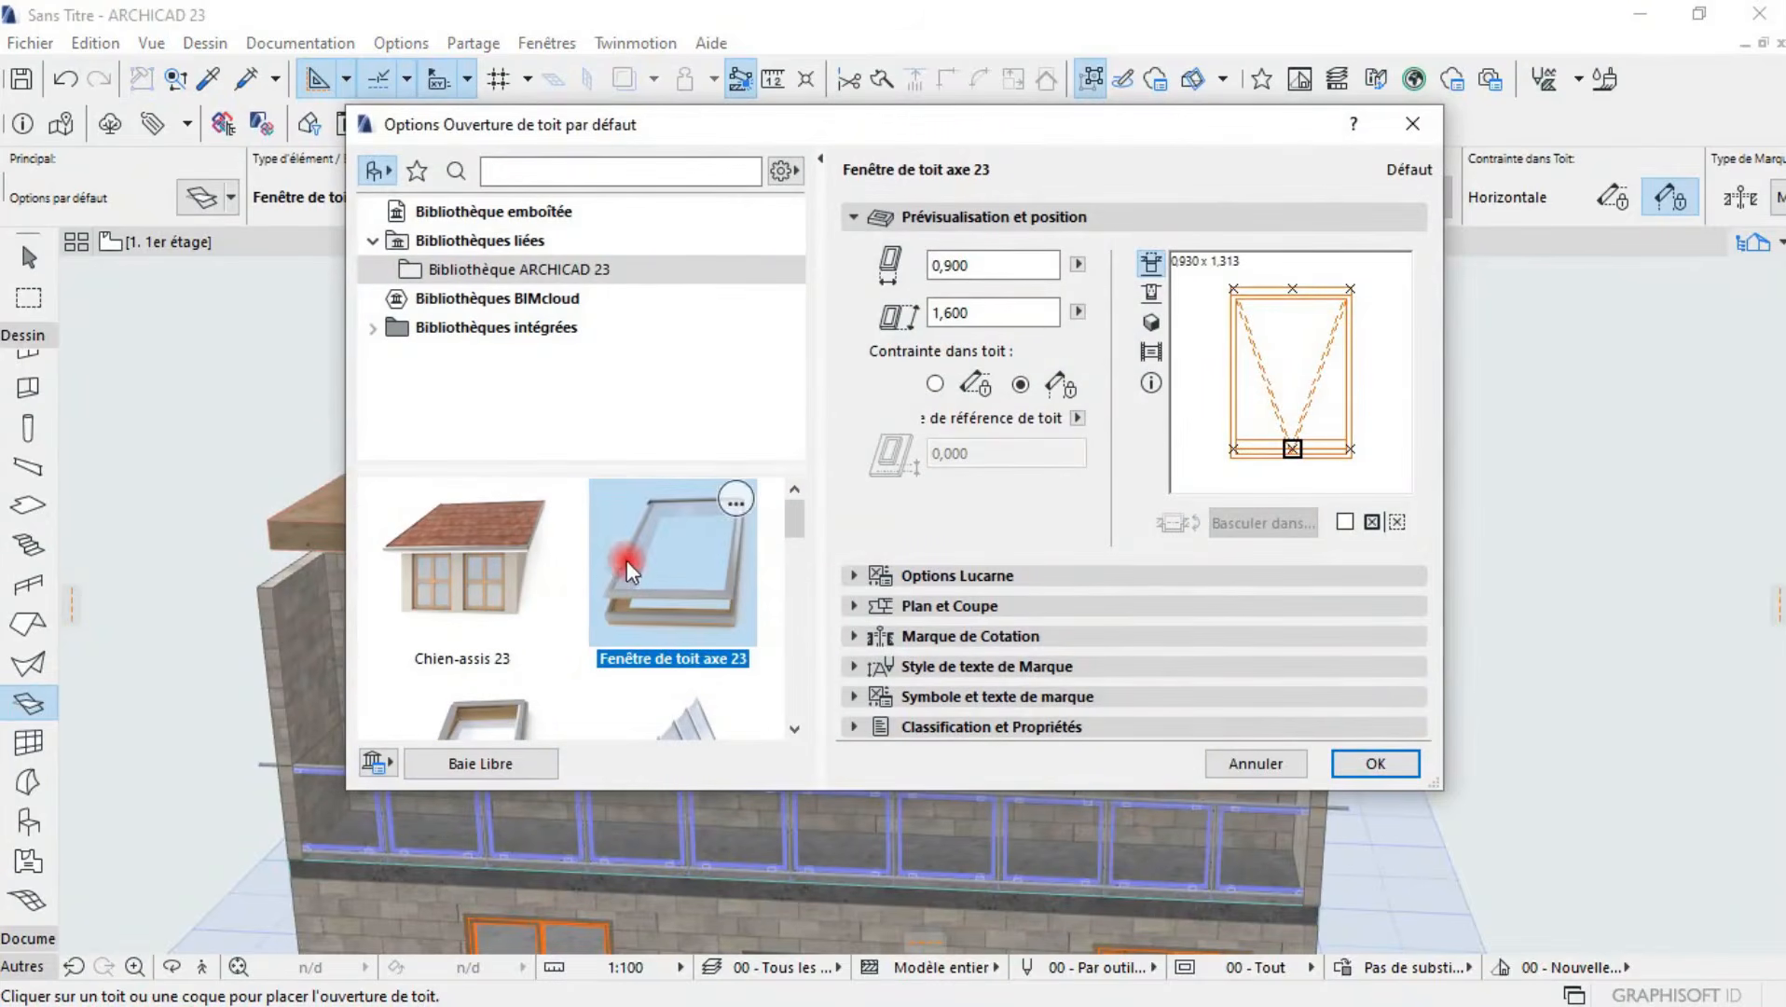
pyautogui.click(1363, 764)
pyautogui.click(802, 408)
pyautogui.keyDown('shift'); pyautogui.moveTo(1218, 459); pyautogui.dragTo(1296, 455, button='middle'); pyautogui.keyUp('shift')
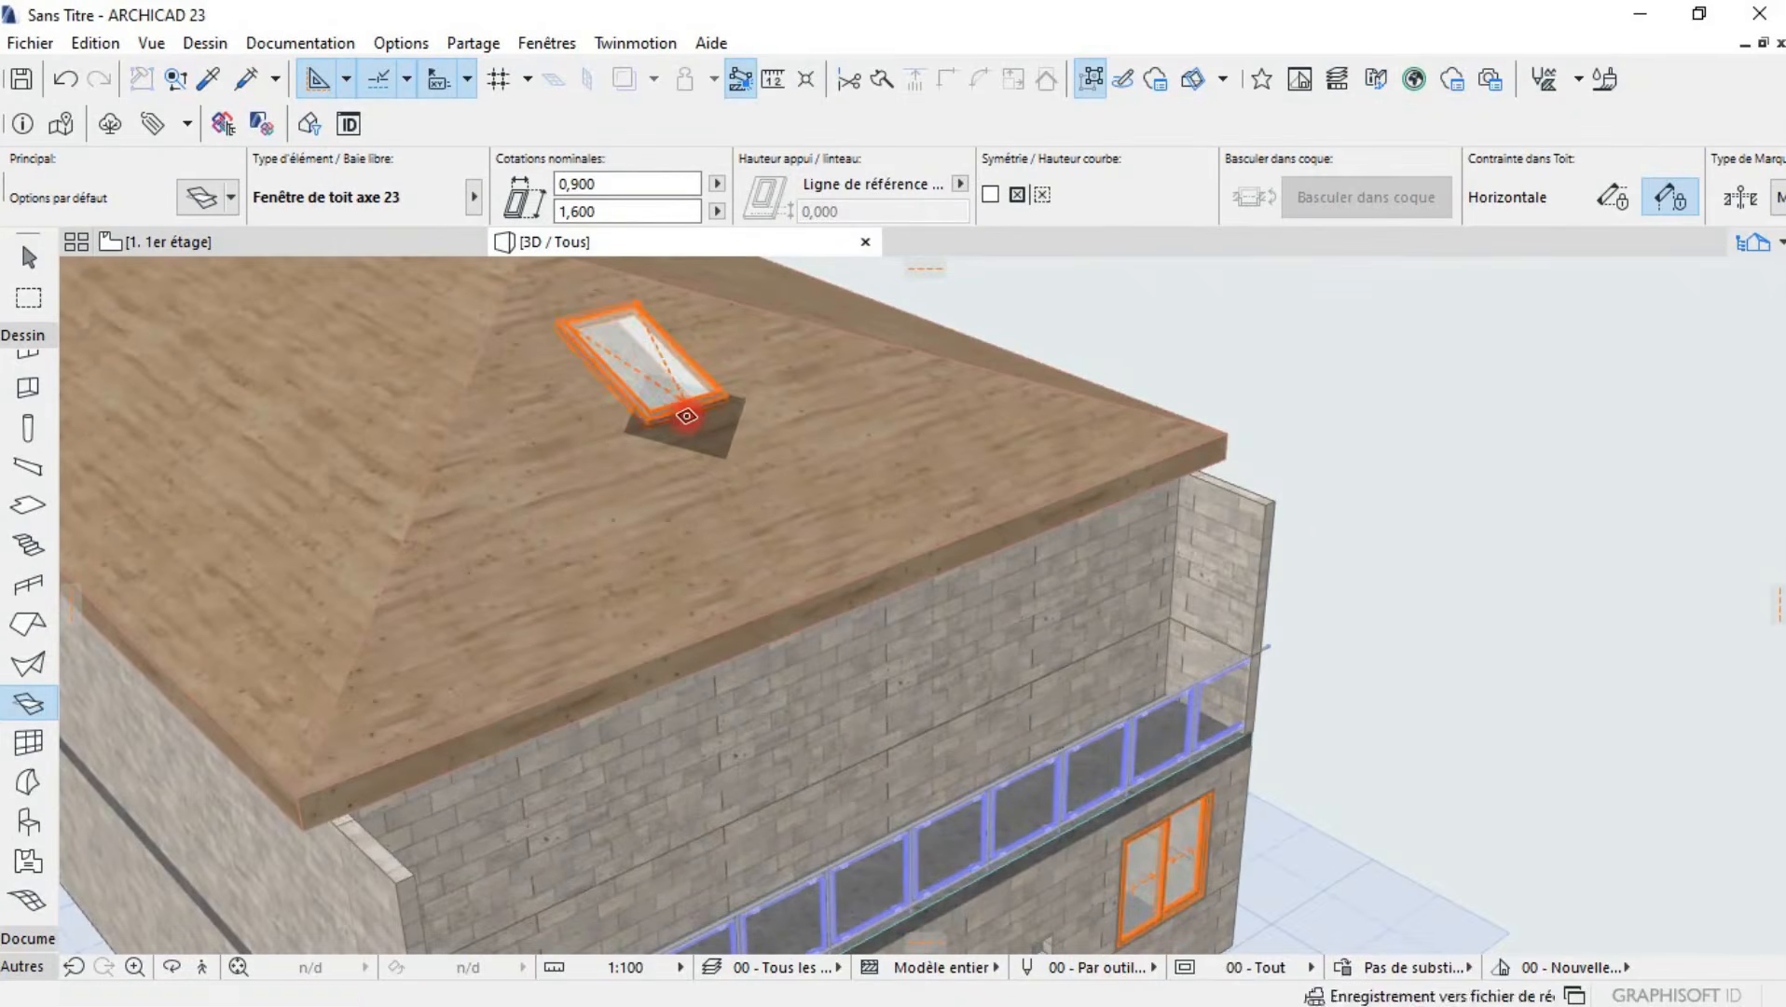
# - Examine the roof window up close, and view the whole building with its roof from the sides and front
pyautogui.scroll(6, 687, 416)
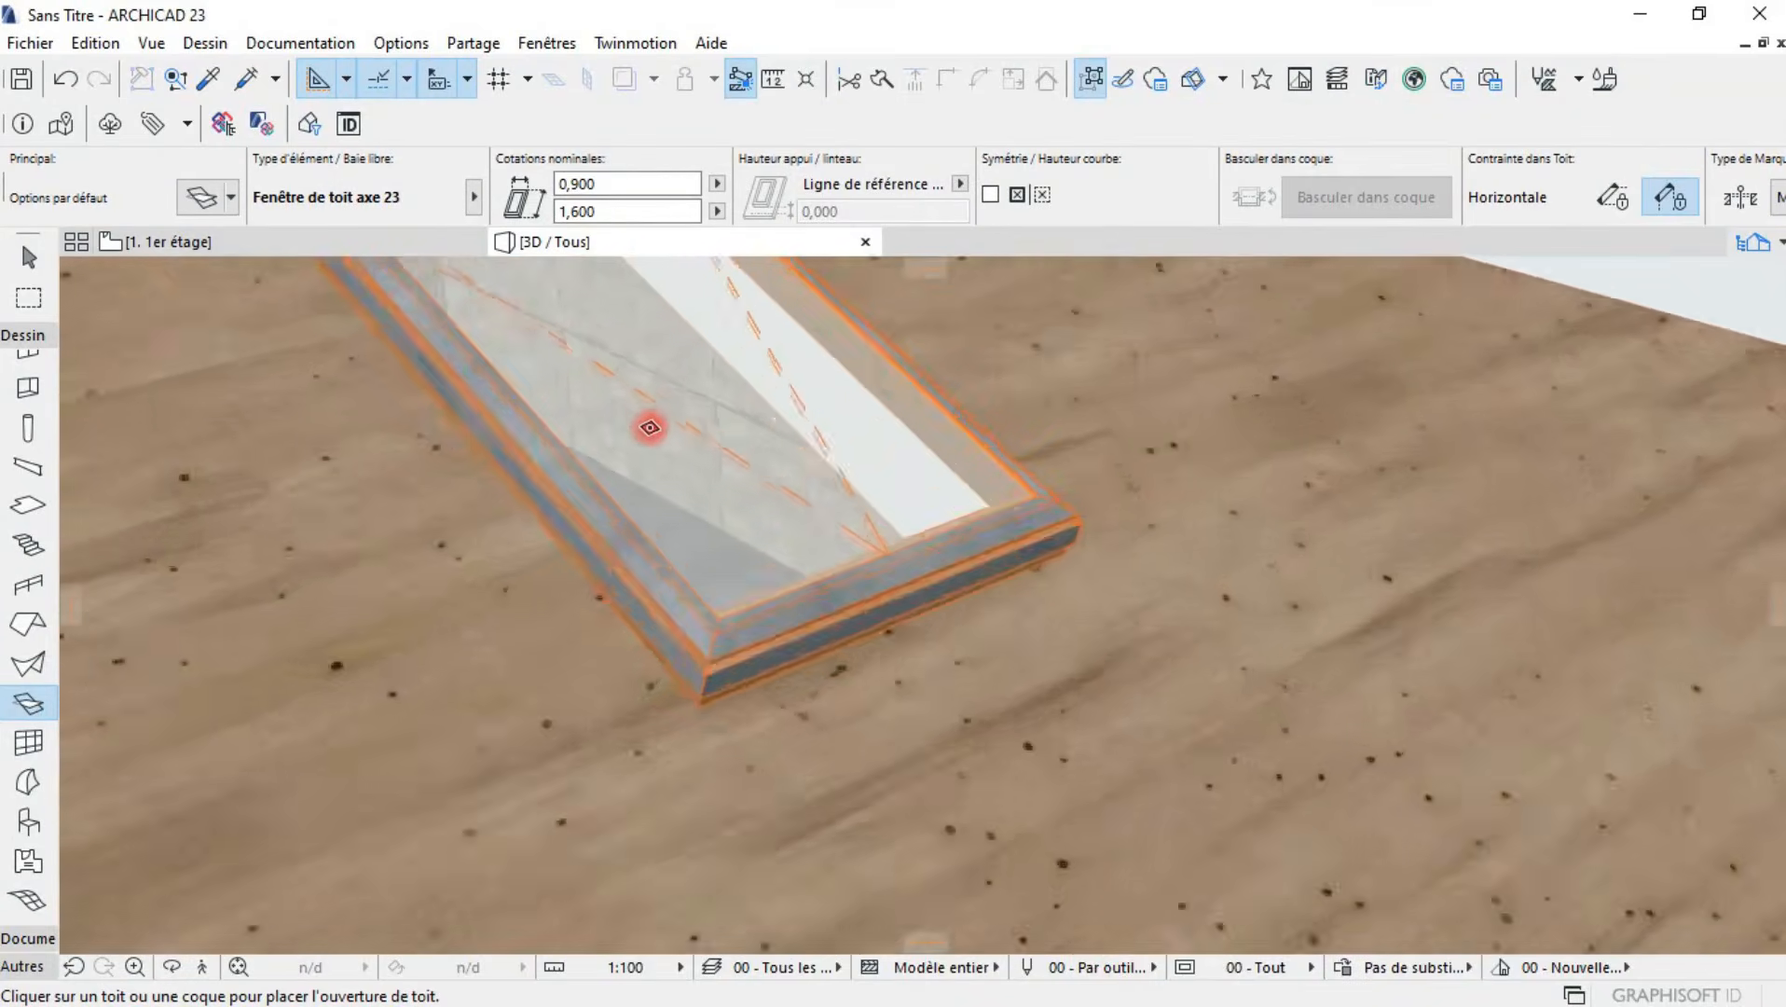
pyautogui.scroll(-6, 662, 457)
pyautogui.scroll(2, 879, 623)
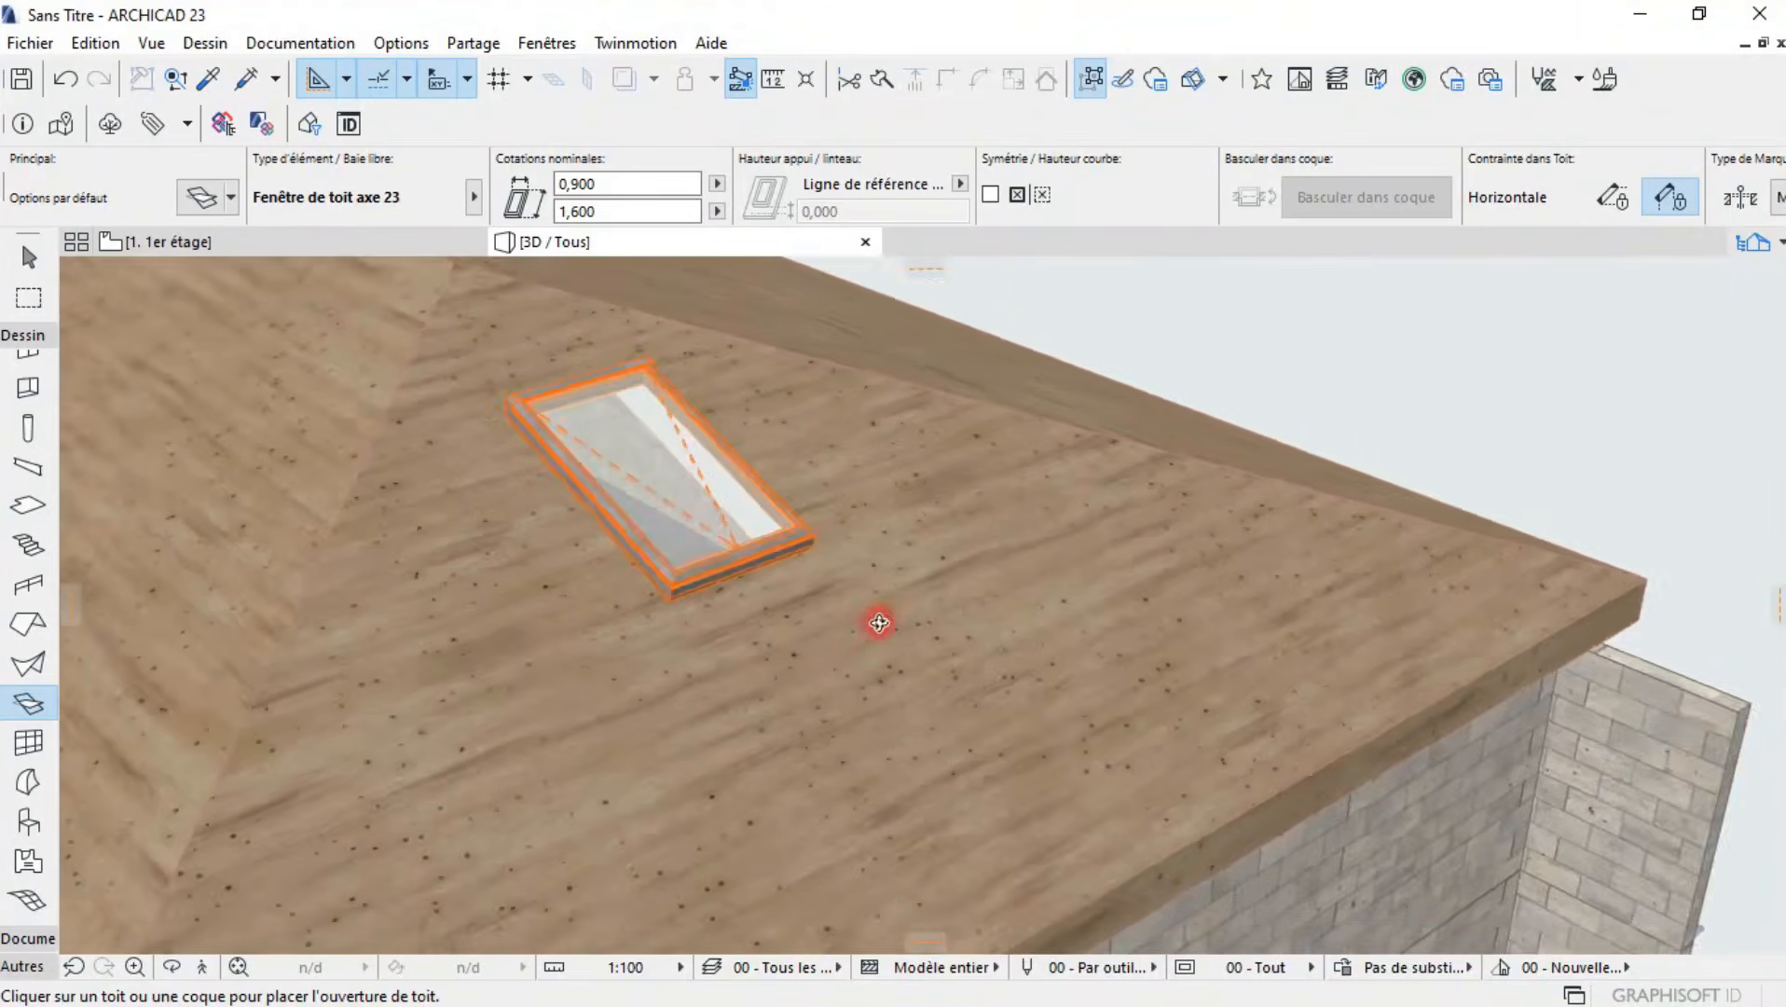
pyautogui.keyDown('shift'); pyautogui.moveTo(879, 623); pyautogui.dragTo(339, 631, button='middle'); pyautogui.keyUp('shift')
pyautogui.scroll(-3, 466, 620)
pyautogui.keyDown('shift'); pyautogui.moveTo(869, 582); pyautogui.dragTo(403, 580, button='middle'); pyautogui.keyUp('shift')
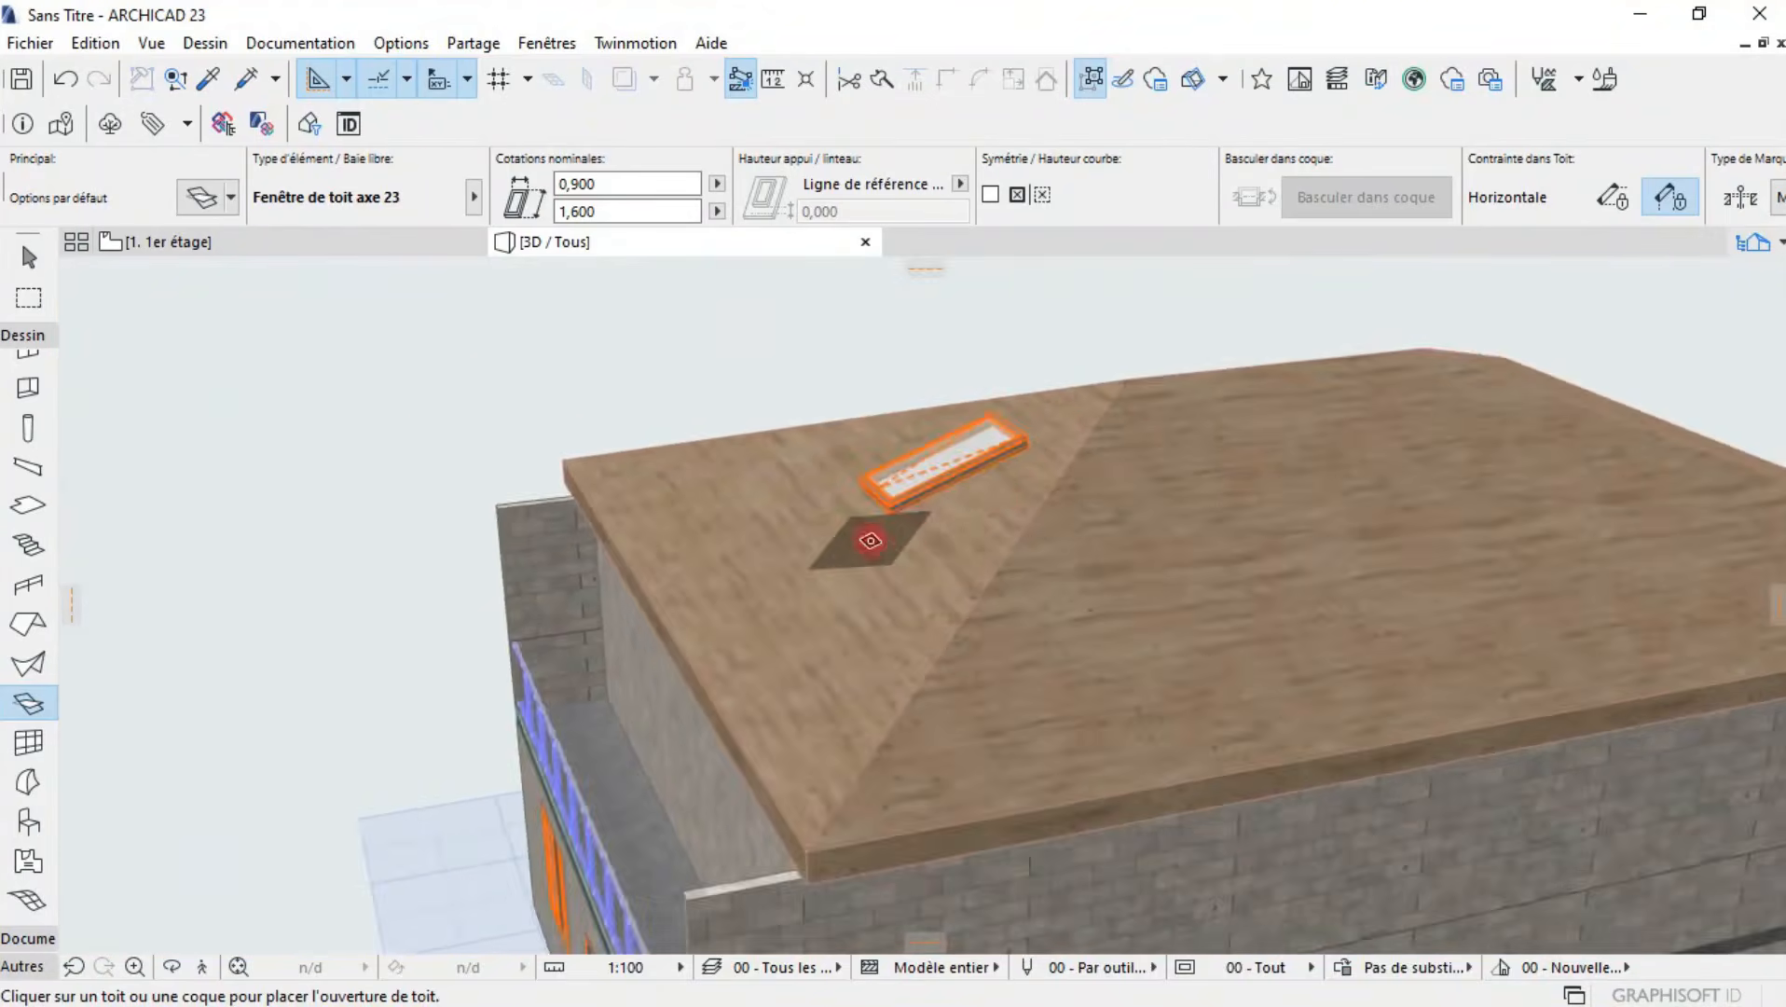
pyautogui.scroll(2, 895, 536)
pyautogui.keyDown('shift'); pyautogui.moveTo(1040, 498); pyautogui.dragTo(738, 515, button='middle'); pyautogui.keyUp('shift')
pyautogui.scroll(2, 1058, 481)
pyautogui.moveTo(1258, 494); pyautogui.dragTo(981, 546, button='middle')
pyautogui.scroll(-2, 981, 546)
pyautogui.keyDown('shift'); pyautogui.moveTo(1124, 563); pyautogui.dragTo(772, 513, button='middle'); pyautogui.keyUp('shift')
pyautogui.scroll(-1, 846, 474)
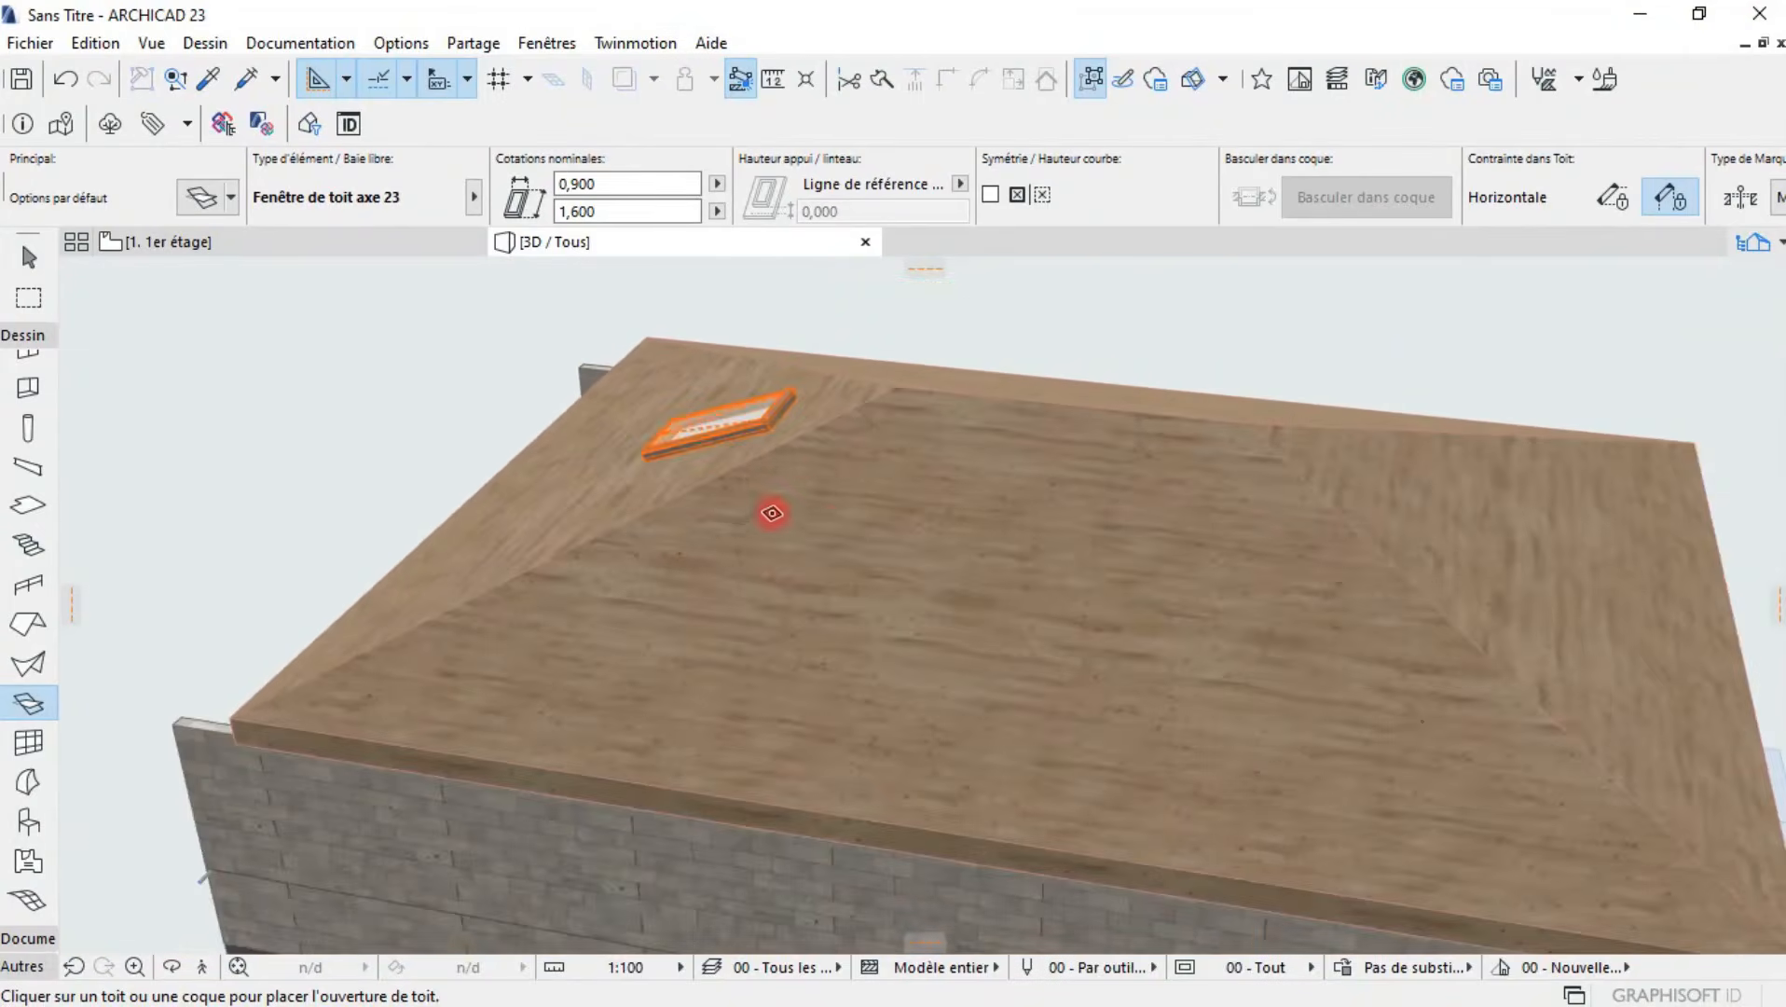
pyautogui.click(65, 78)
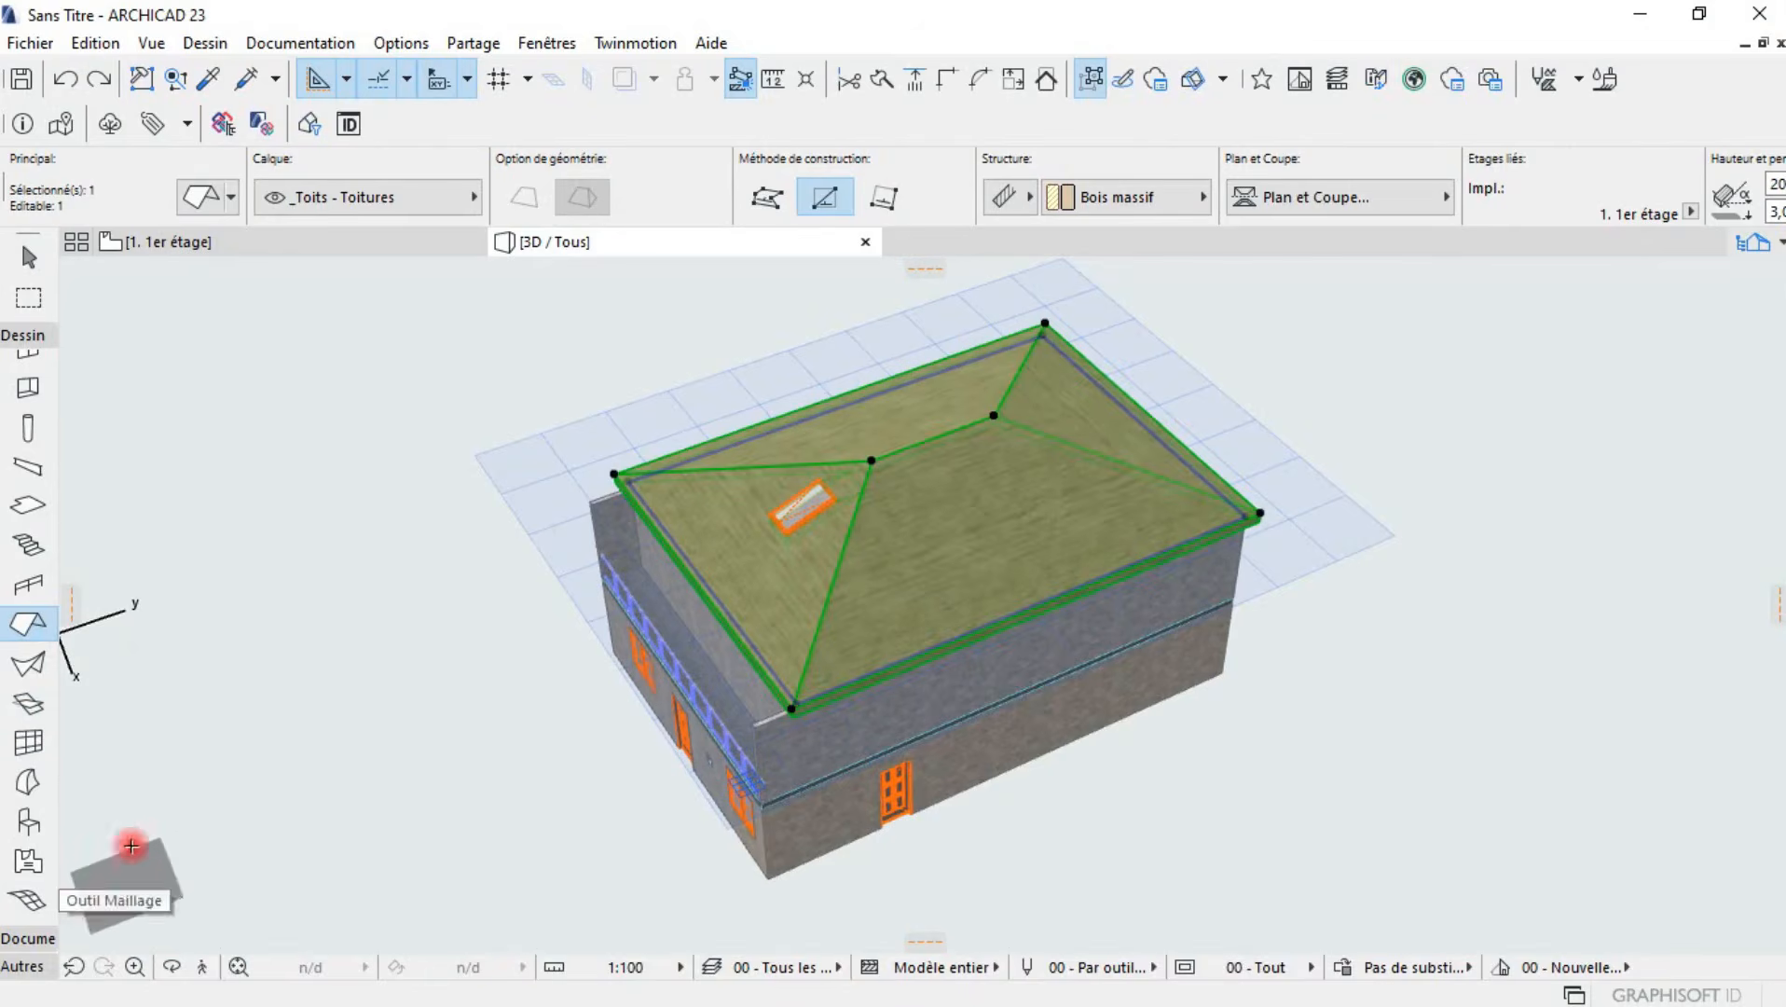
pyautogui.keyDown('shift'); pyautogui.moveTo(291, 744); pyautogui.dragTo(785, 624, button='middle'); pyautogui.keyUp('shift')
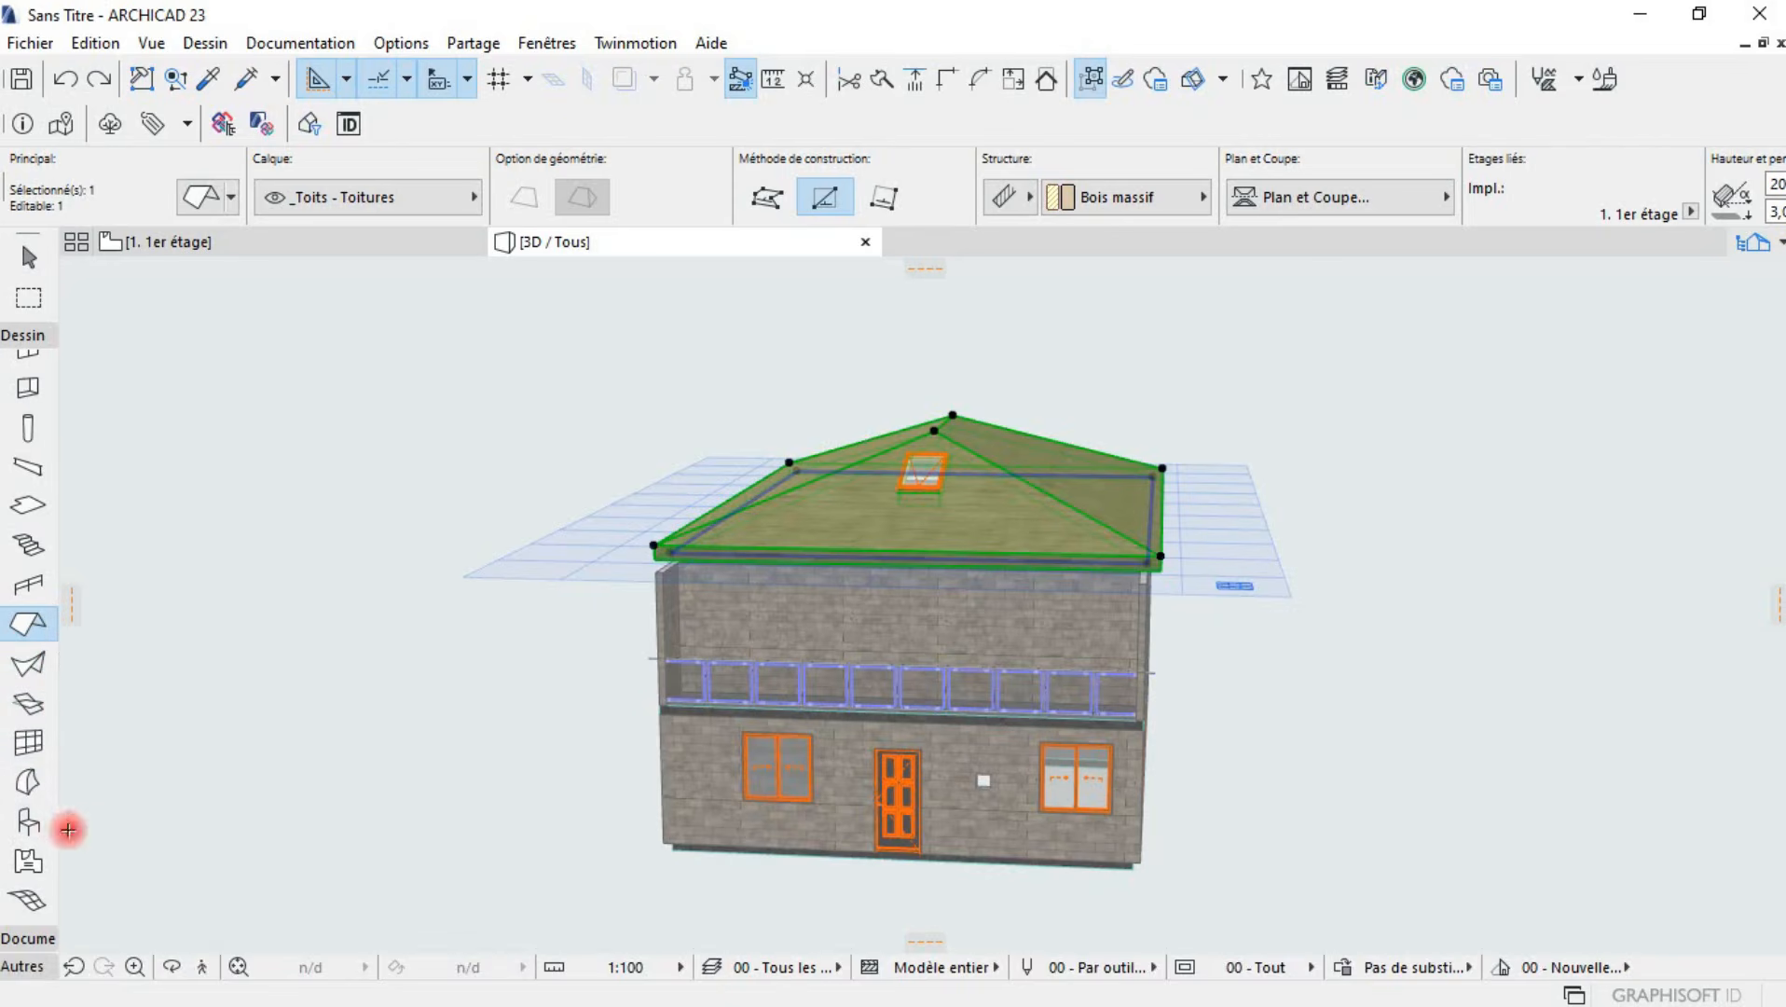
pyautogui.keyDown('shift'); pyautogui.moveTo(510, 741); pyautogui.dragTo(702, 730, button='middle'); pyautogui.keyUp('shift')
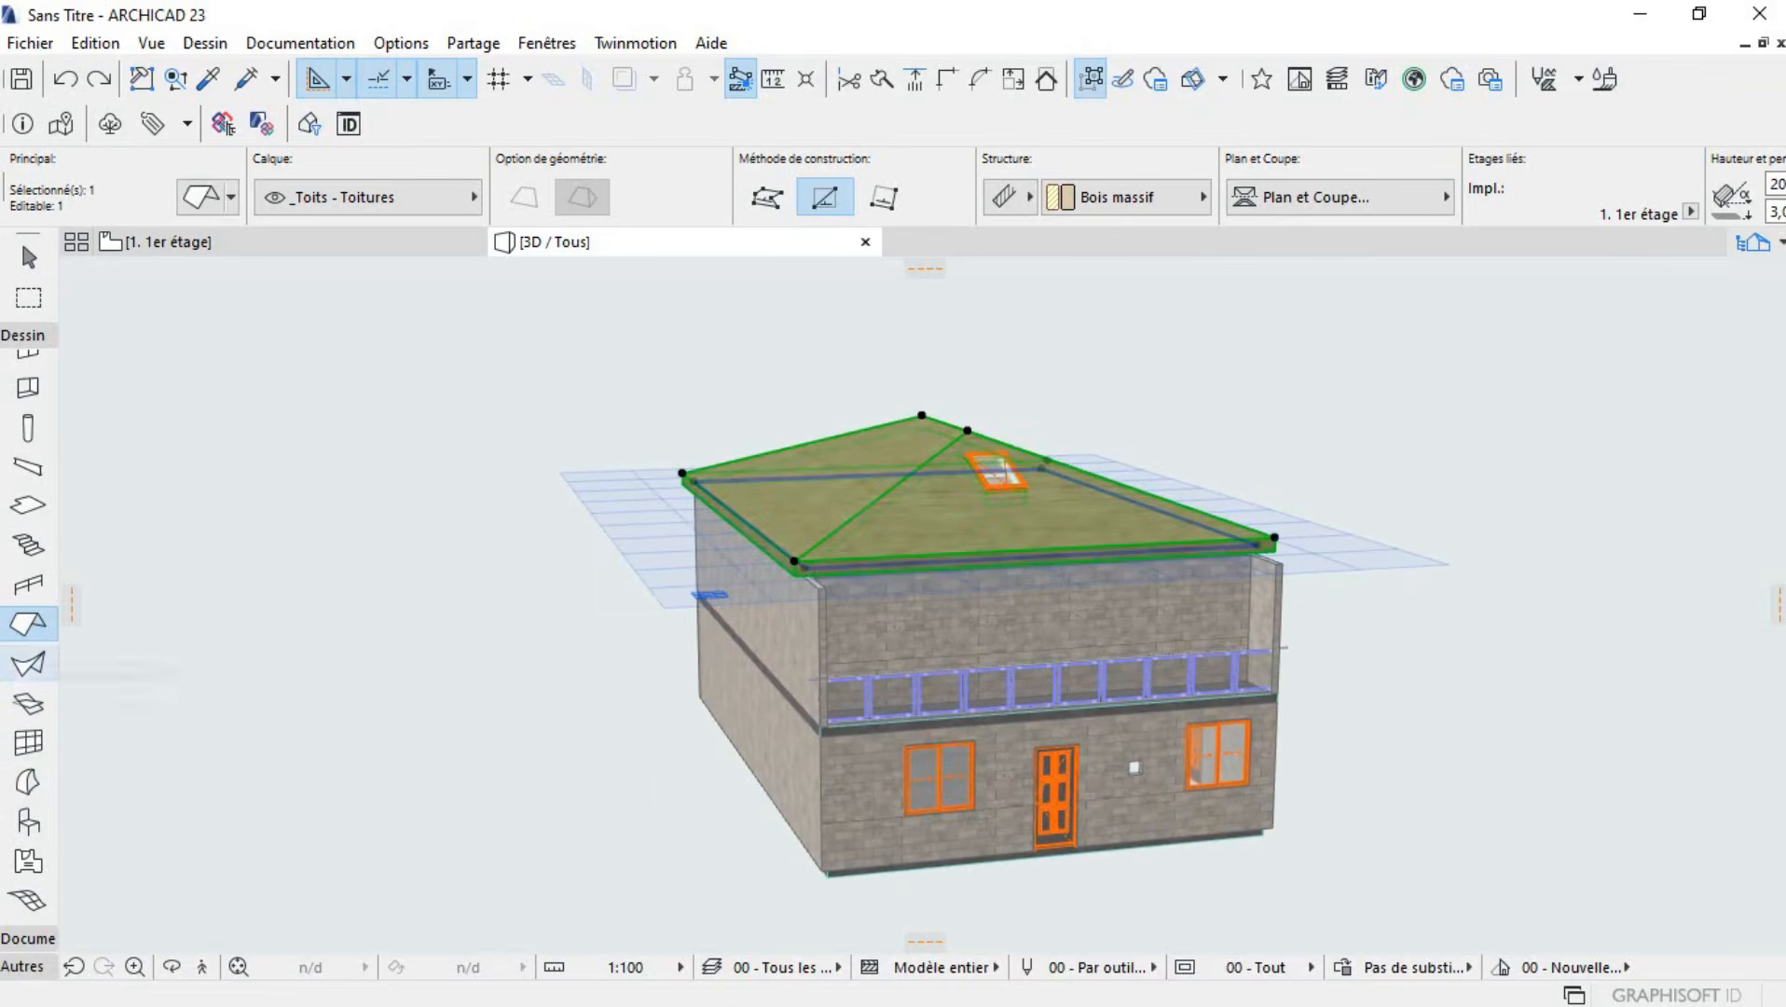
# - Move the multi-plane roof straight down at its front corner so its eaves overlap the tops of the first-floor walls
pyautogui.click(36, 664)
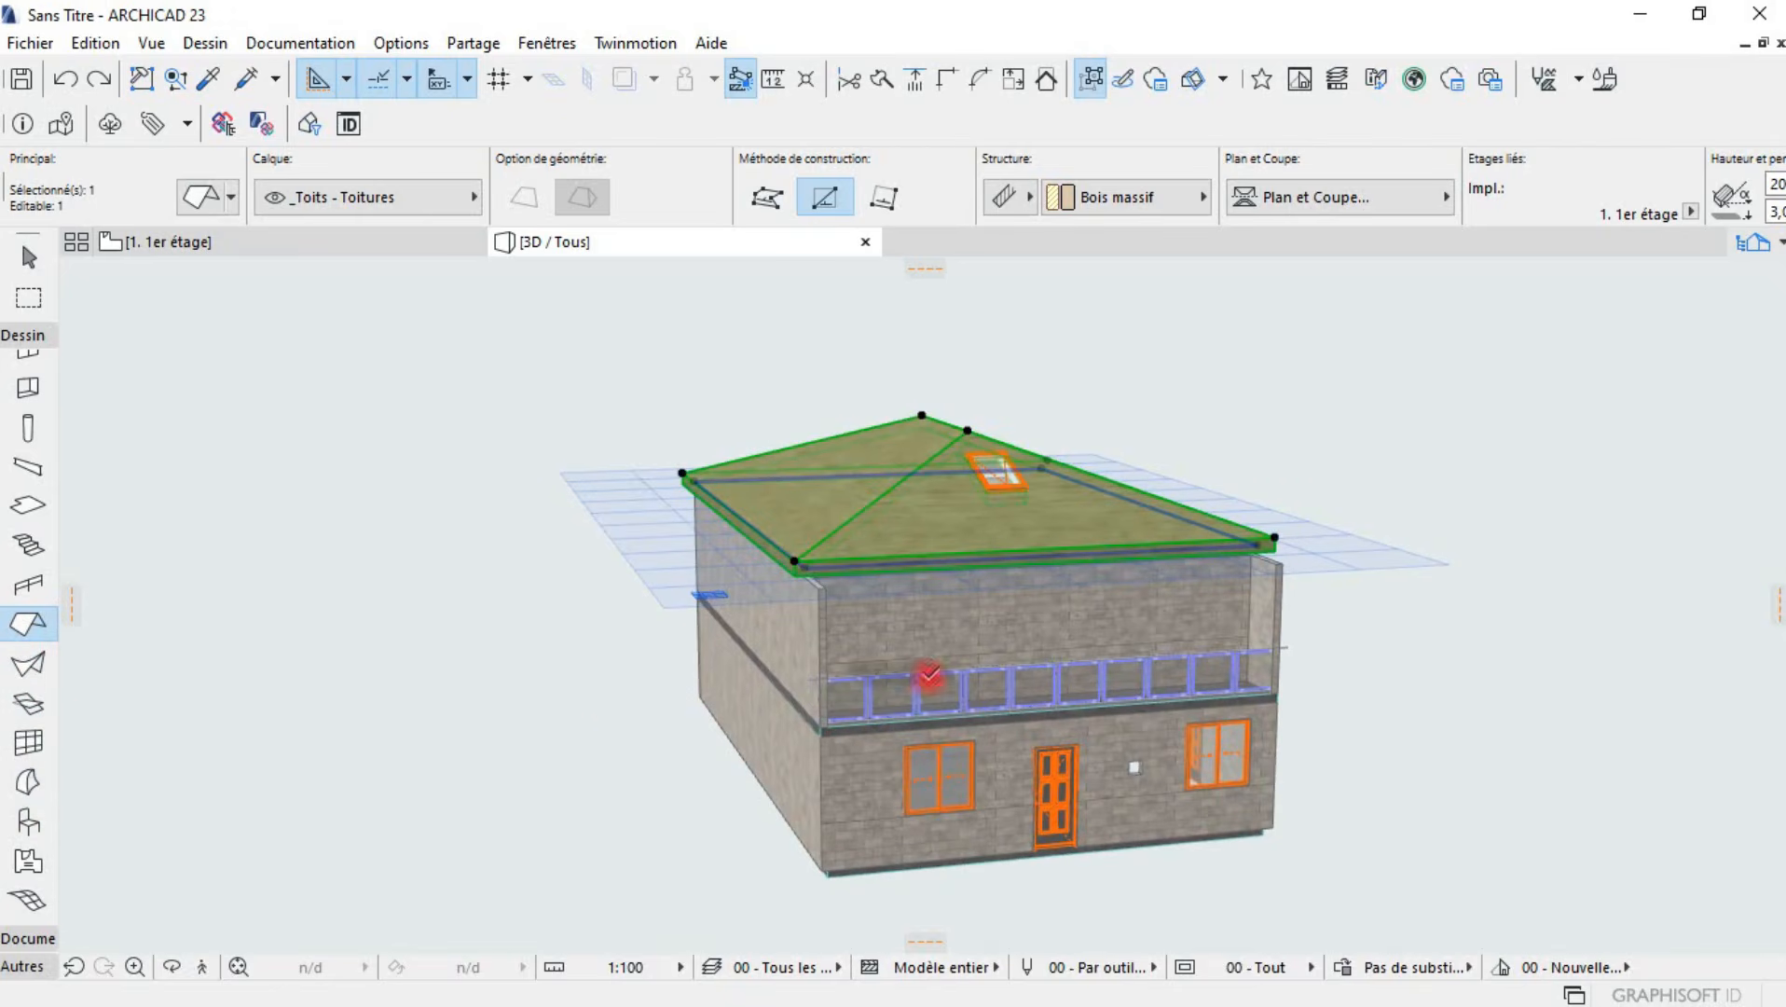
pyautogui.scroll(3, 1072, 669)
pyautogui.keyDown('shift'); pyautogui.moveTo(921, 642); pyautogui.dragTo(718, 618, button='middle'); pyautogui.keyUp('shift')
pyautogui.keyDown('shift'); pyautogui.moveTo(1215, 670); pyautogui.dragTo(910, 631, button='middle'); pyautogui.keyUp('shift')
pyautogui.scroll(5, 531, 572)
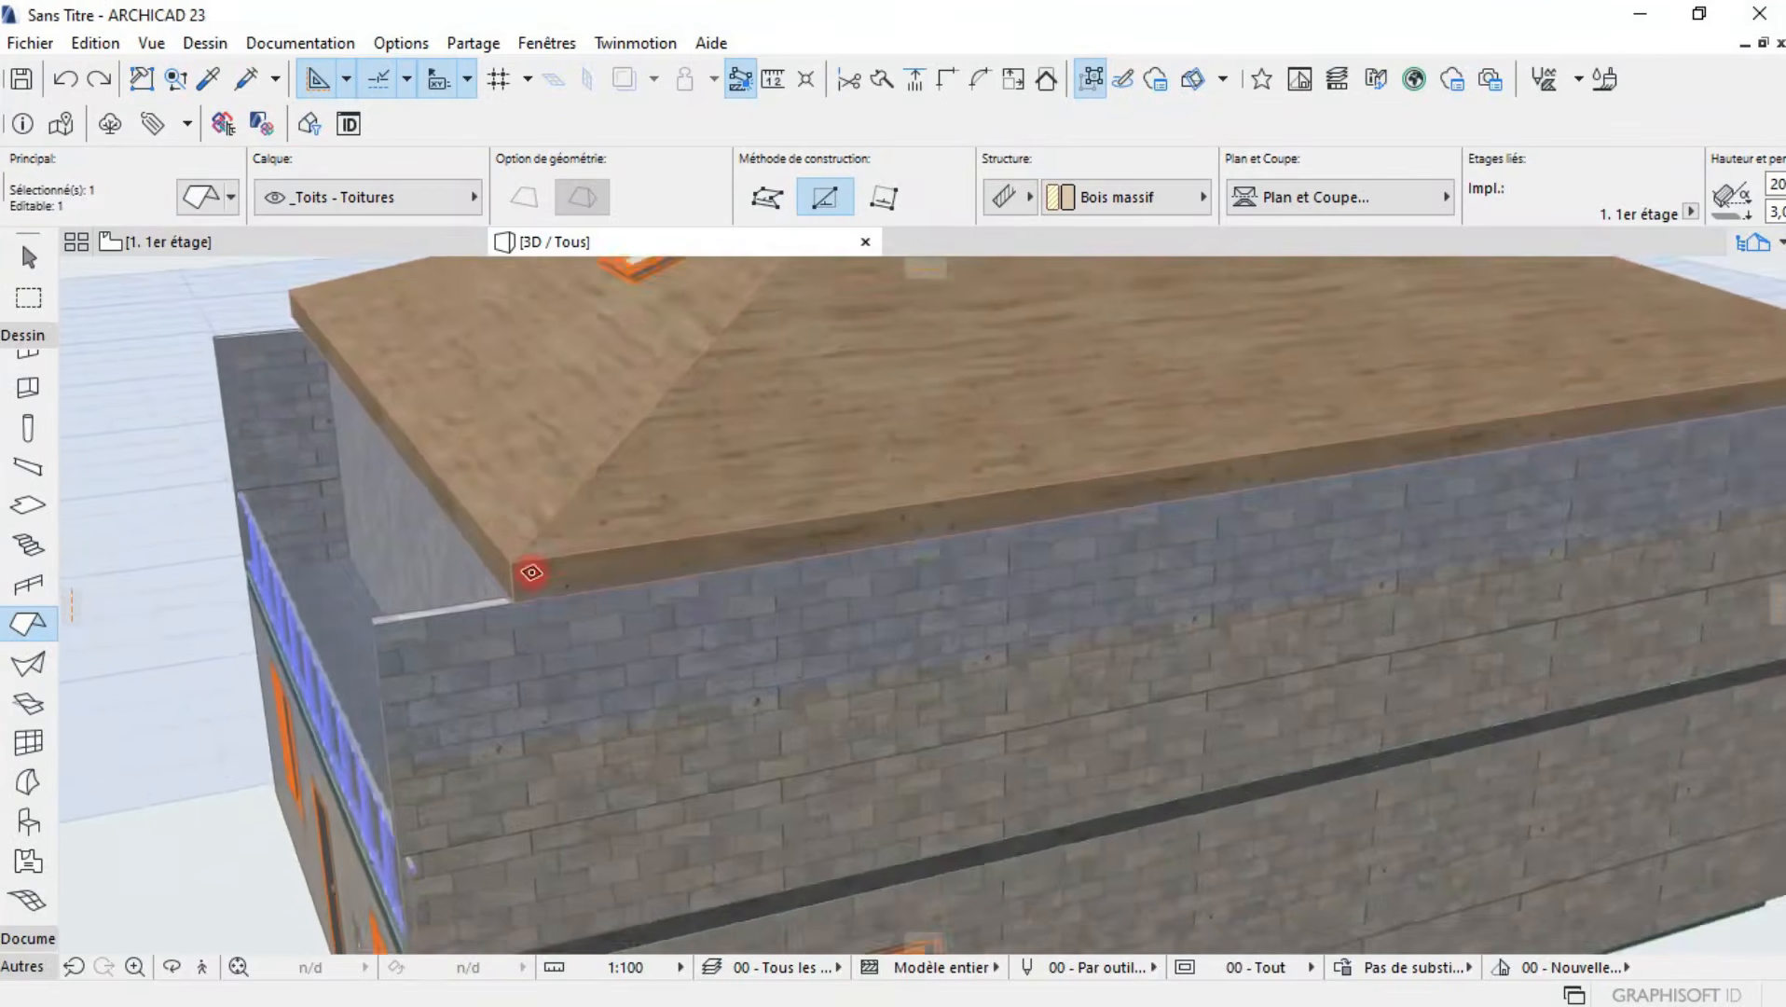
pyautogui.scroll(4, 524, 617)
pyautogui.keyDown('shift'); pyautogui.moveTo(502, 598); pyautogui.dragTo(546, 482, button='middle'); pyautogui.keyUp('shift')
pyautogui.moveTo(550, 392); pyautogui.dragTo(568, 427, button='middle')
pyautogui.click(562, 299)
pyautogui.click(714, 491)
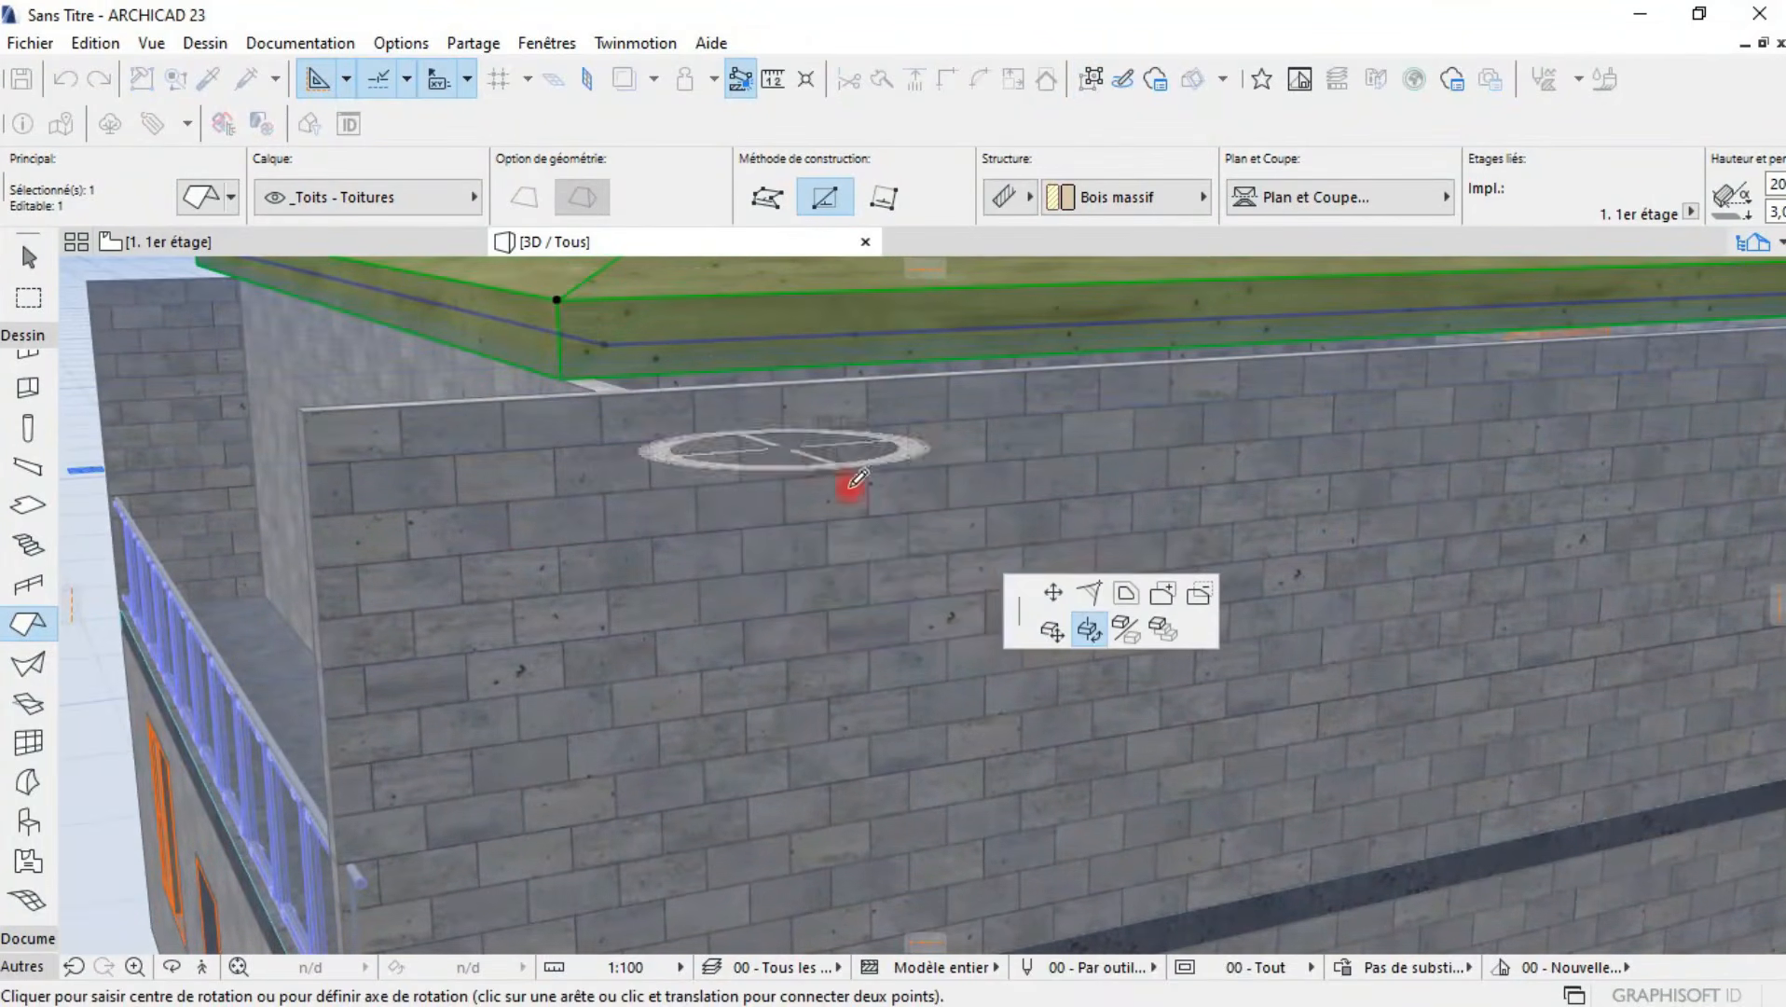
pyautogui.click(1050, 633)
pyautogui.click(557, 299)
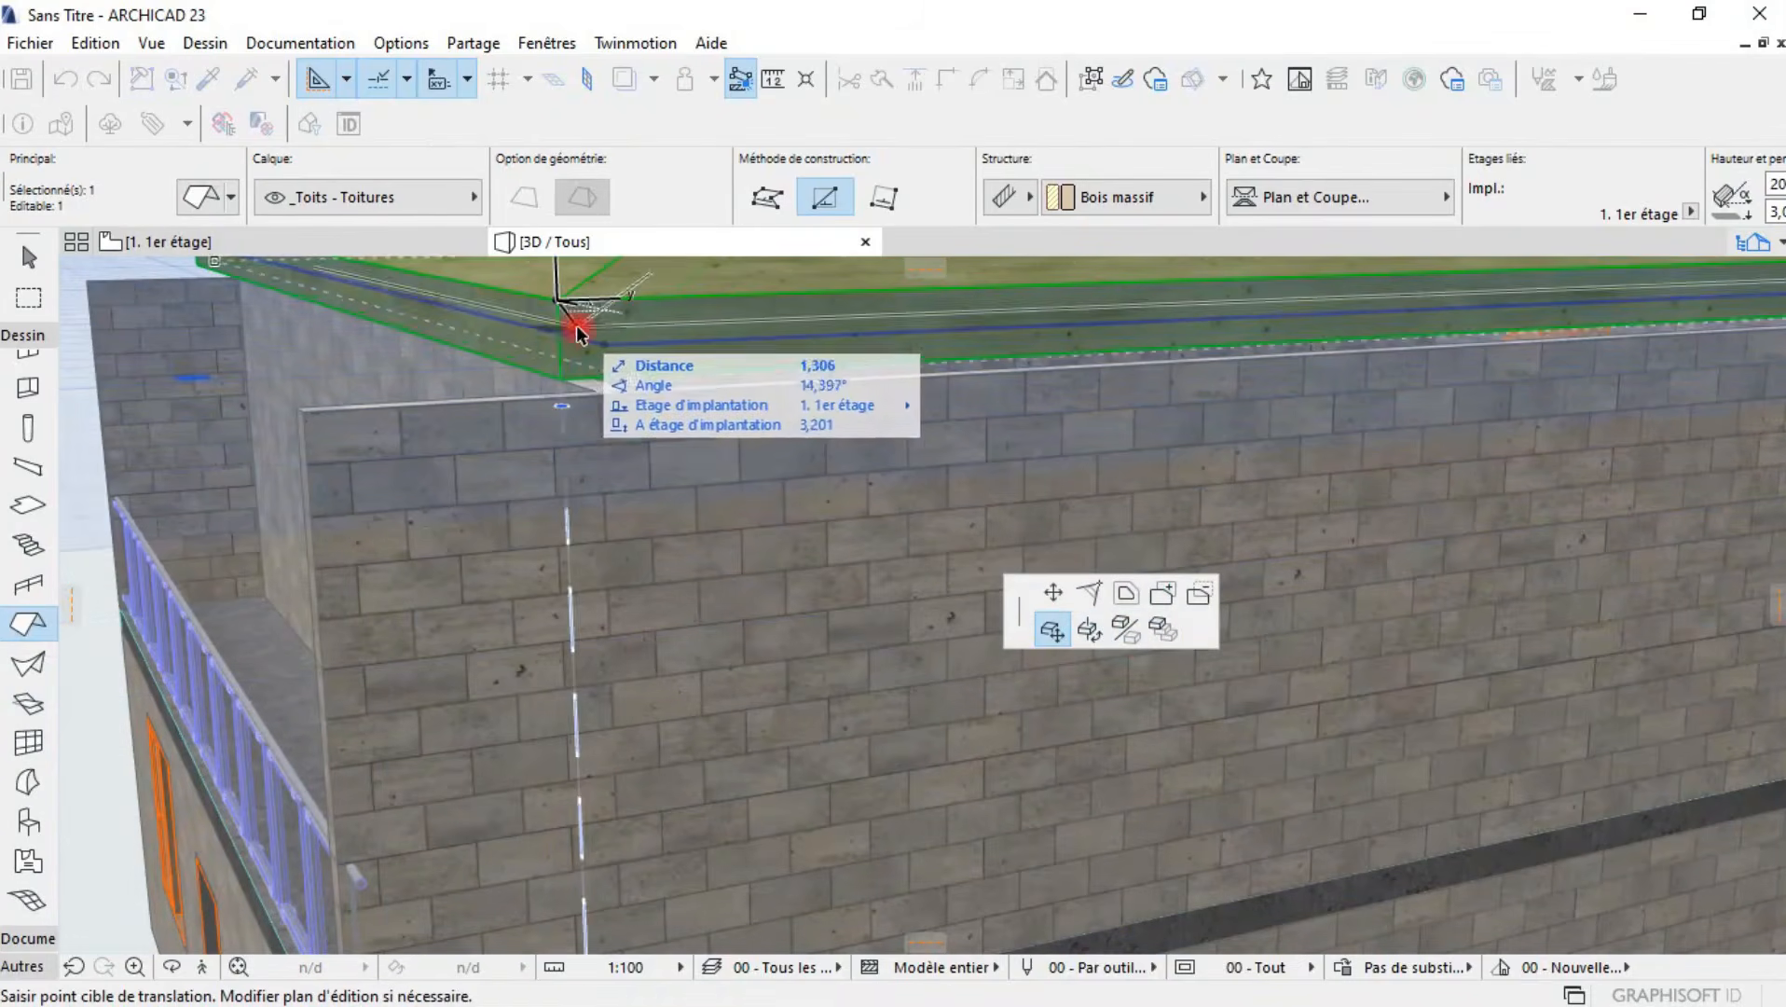
pyautogui.click(560, 341)
# - Examine in 3D how the lowered roof meets the side and front walls of the first floor
pyautogui.keyDown('shift'); pyautogui.moveTo(563, 339); pyautogui.dragTo(682, 474, button='middle'); pyautogui.keyUp('shift')
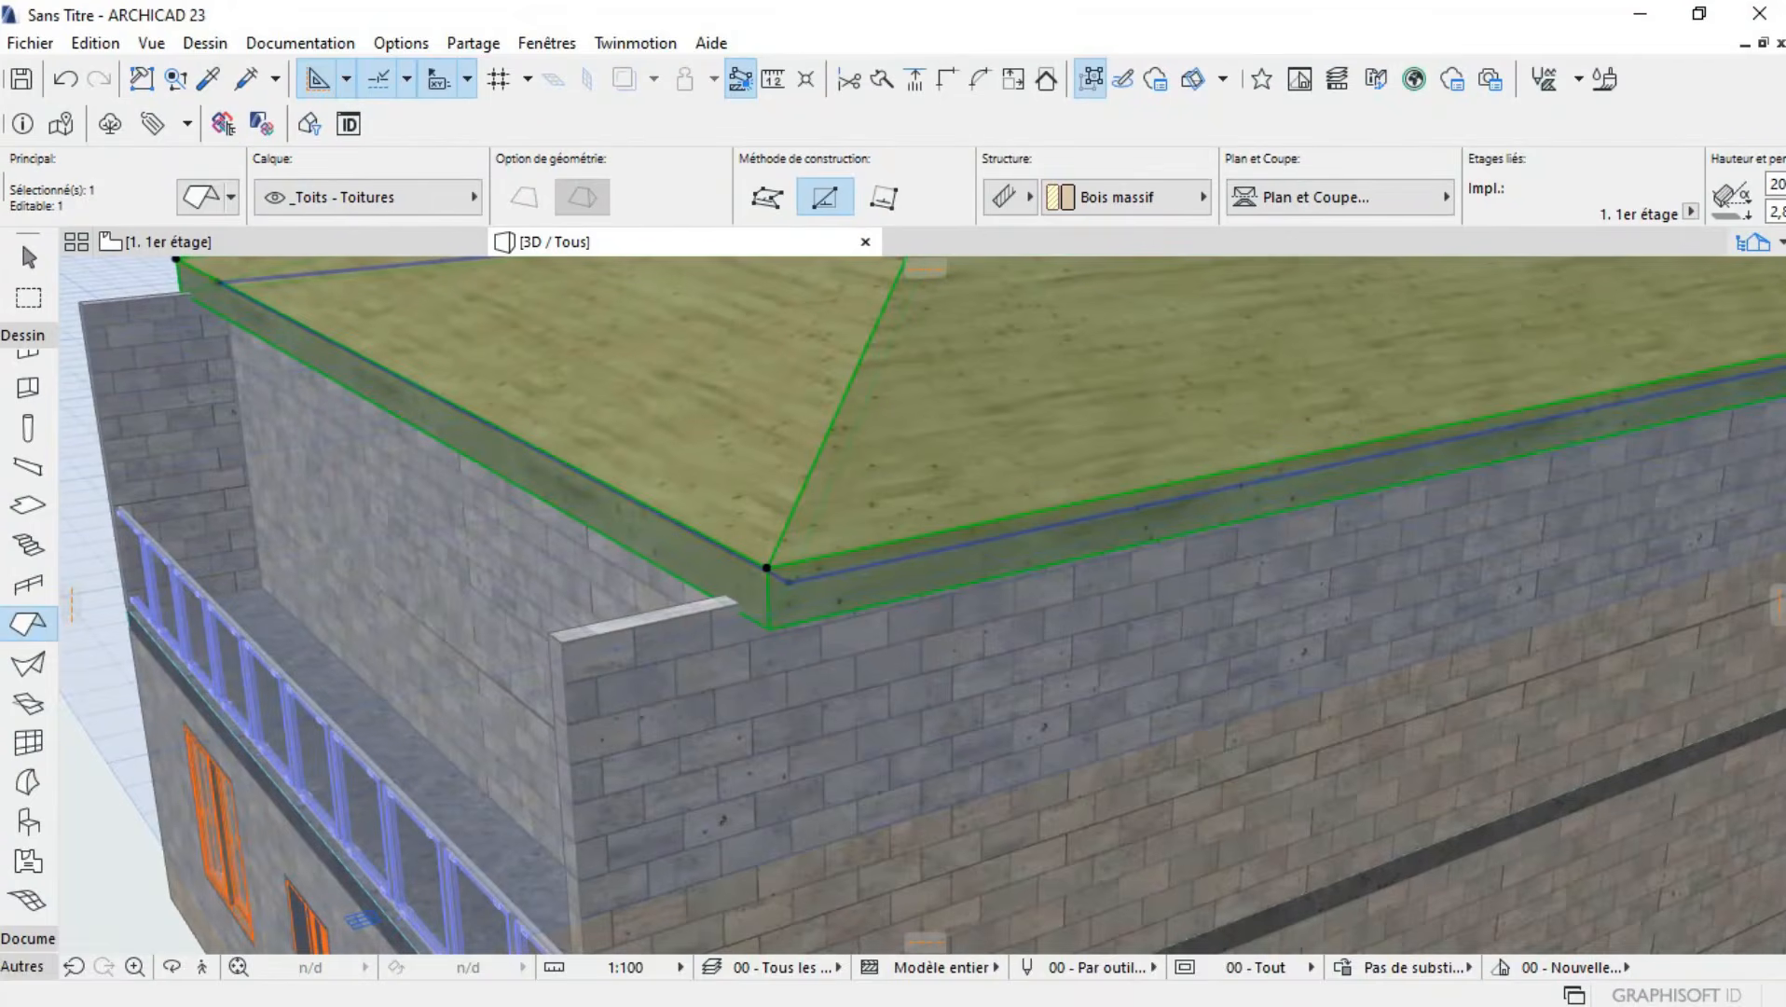
pyautogui.scroll(3, 17, 419)
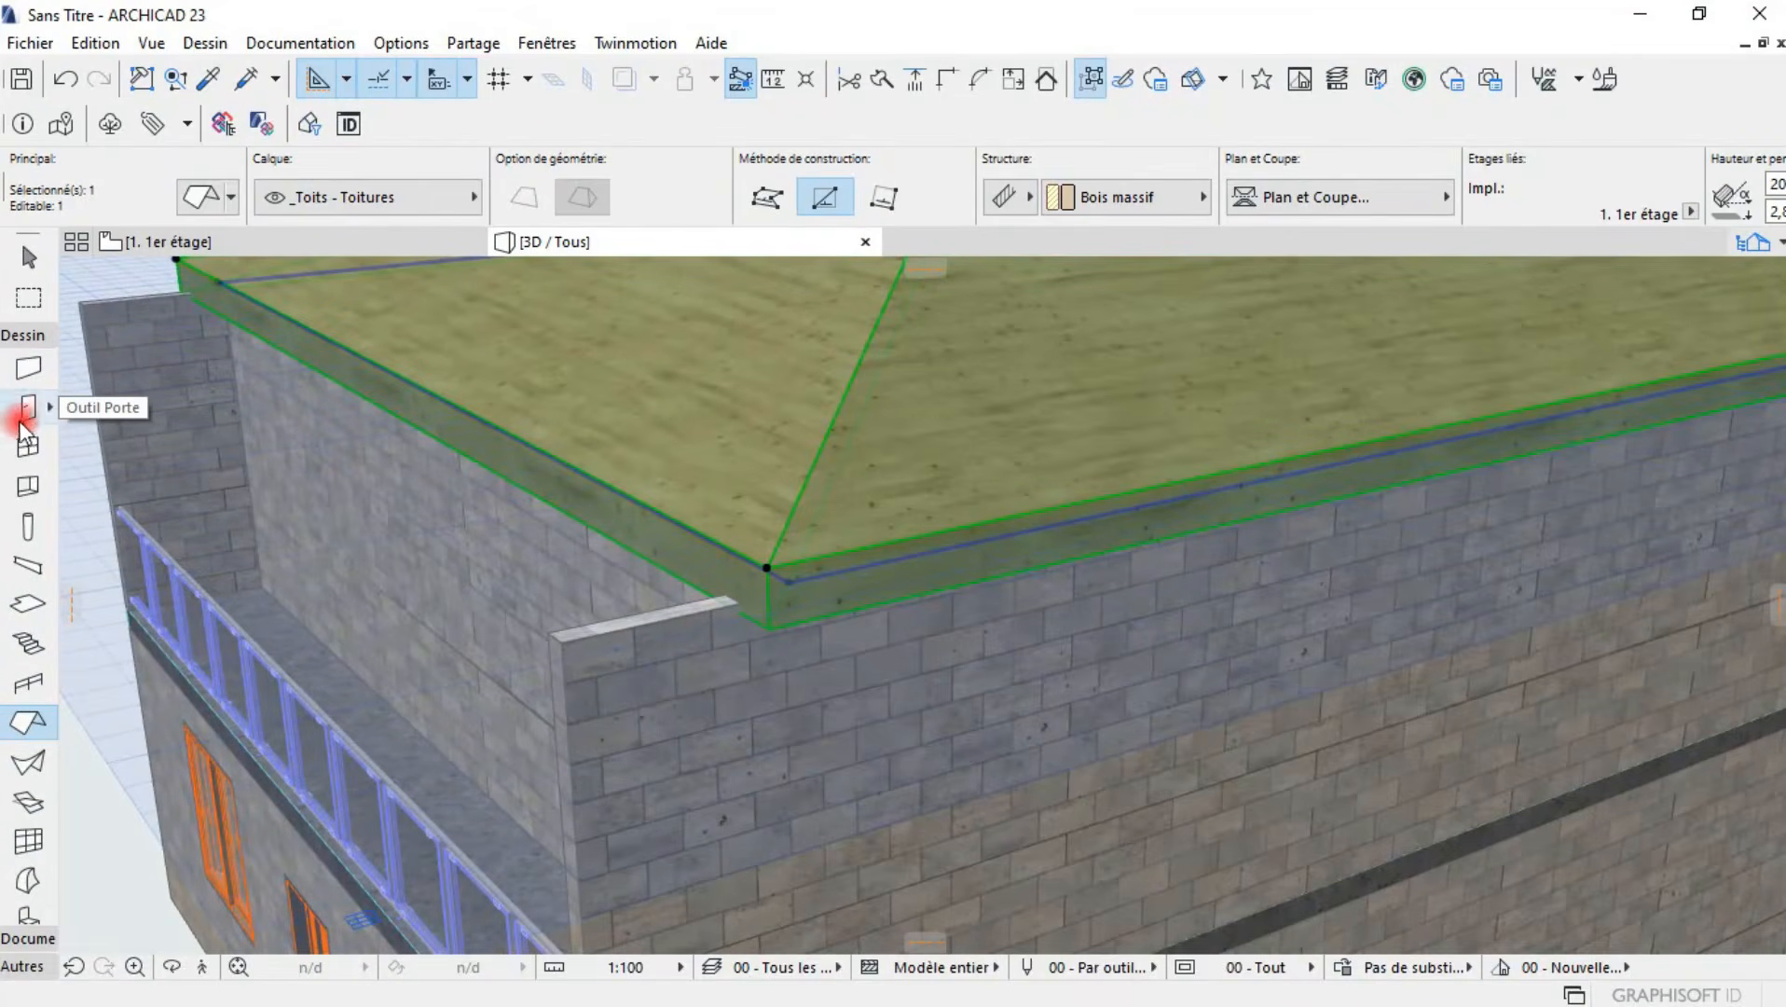
pyautogui.keyDown('shift'); pyautogui.moveTo(347, 606); pyautogui.dragTo(512, 662, button='middle'); pyautogui.keyUp('shift')
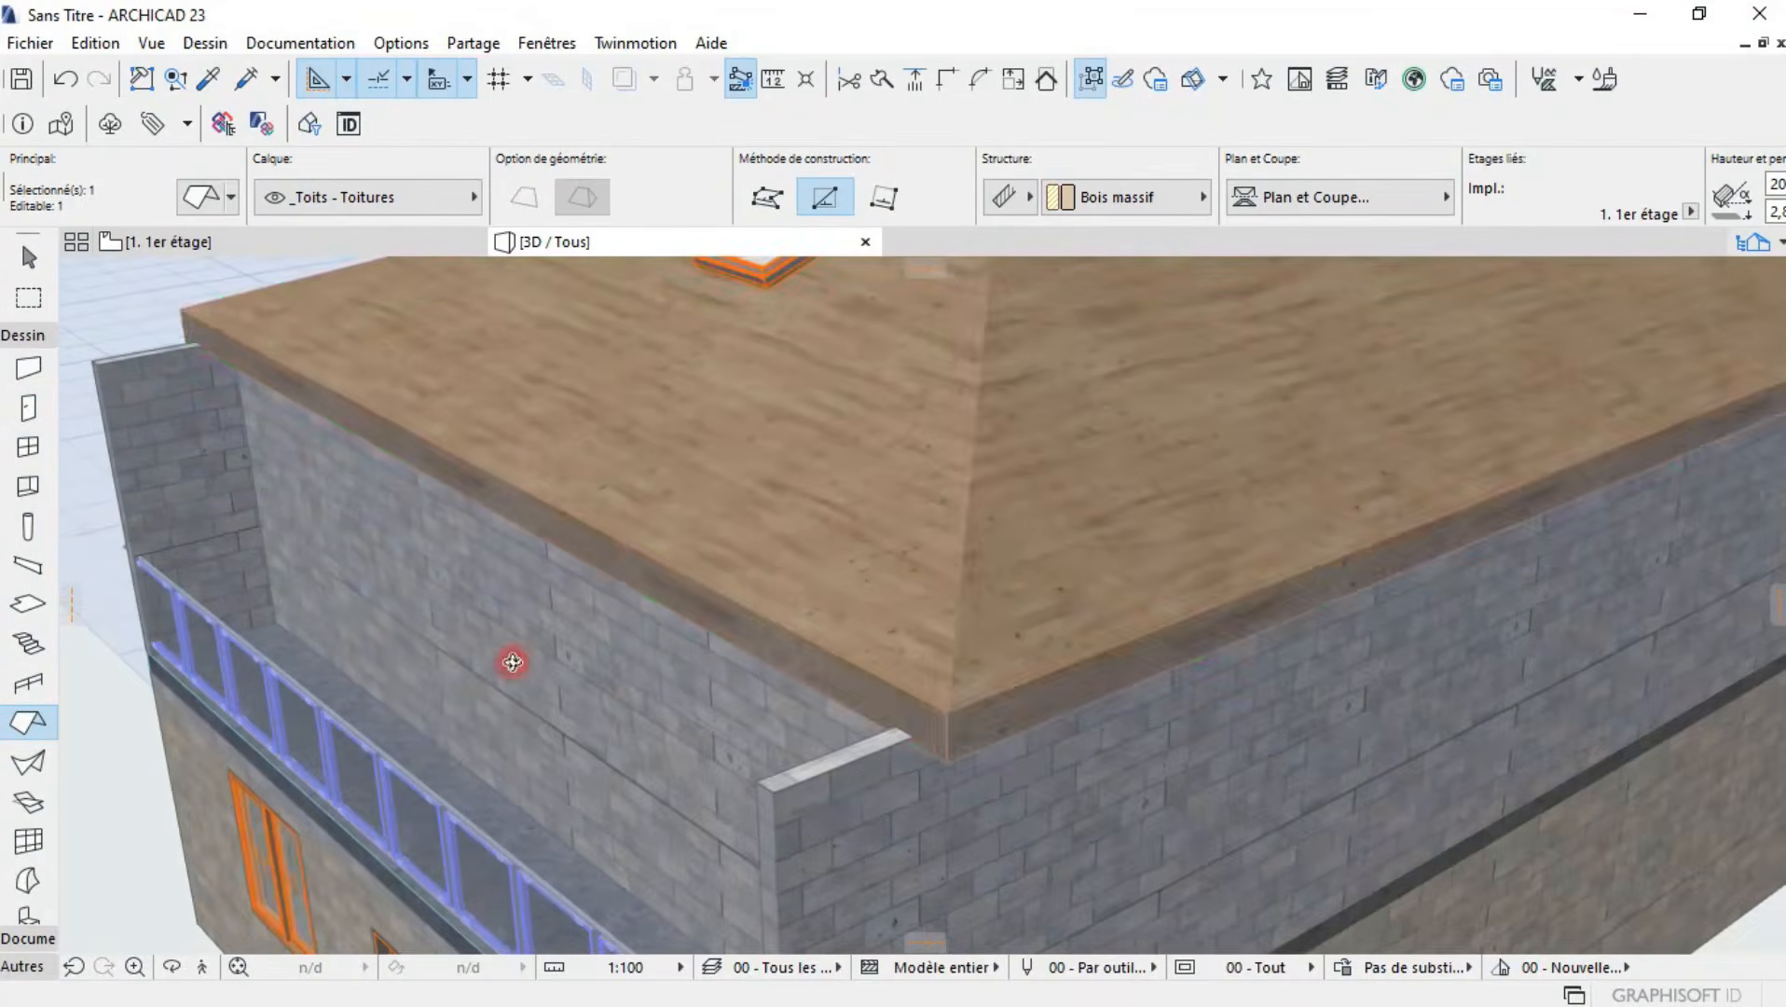
pyautogui.scroll(-3, 19, 740)
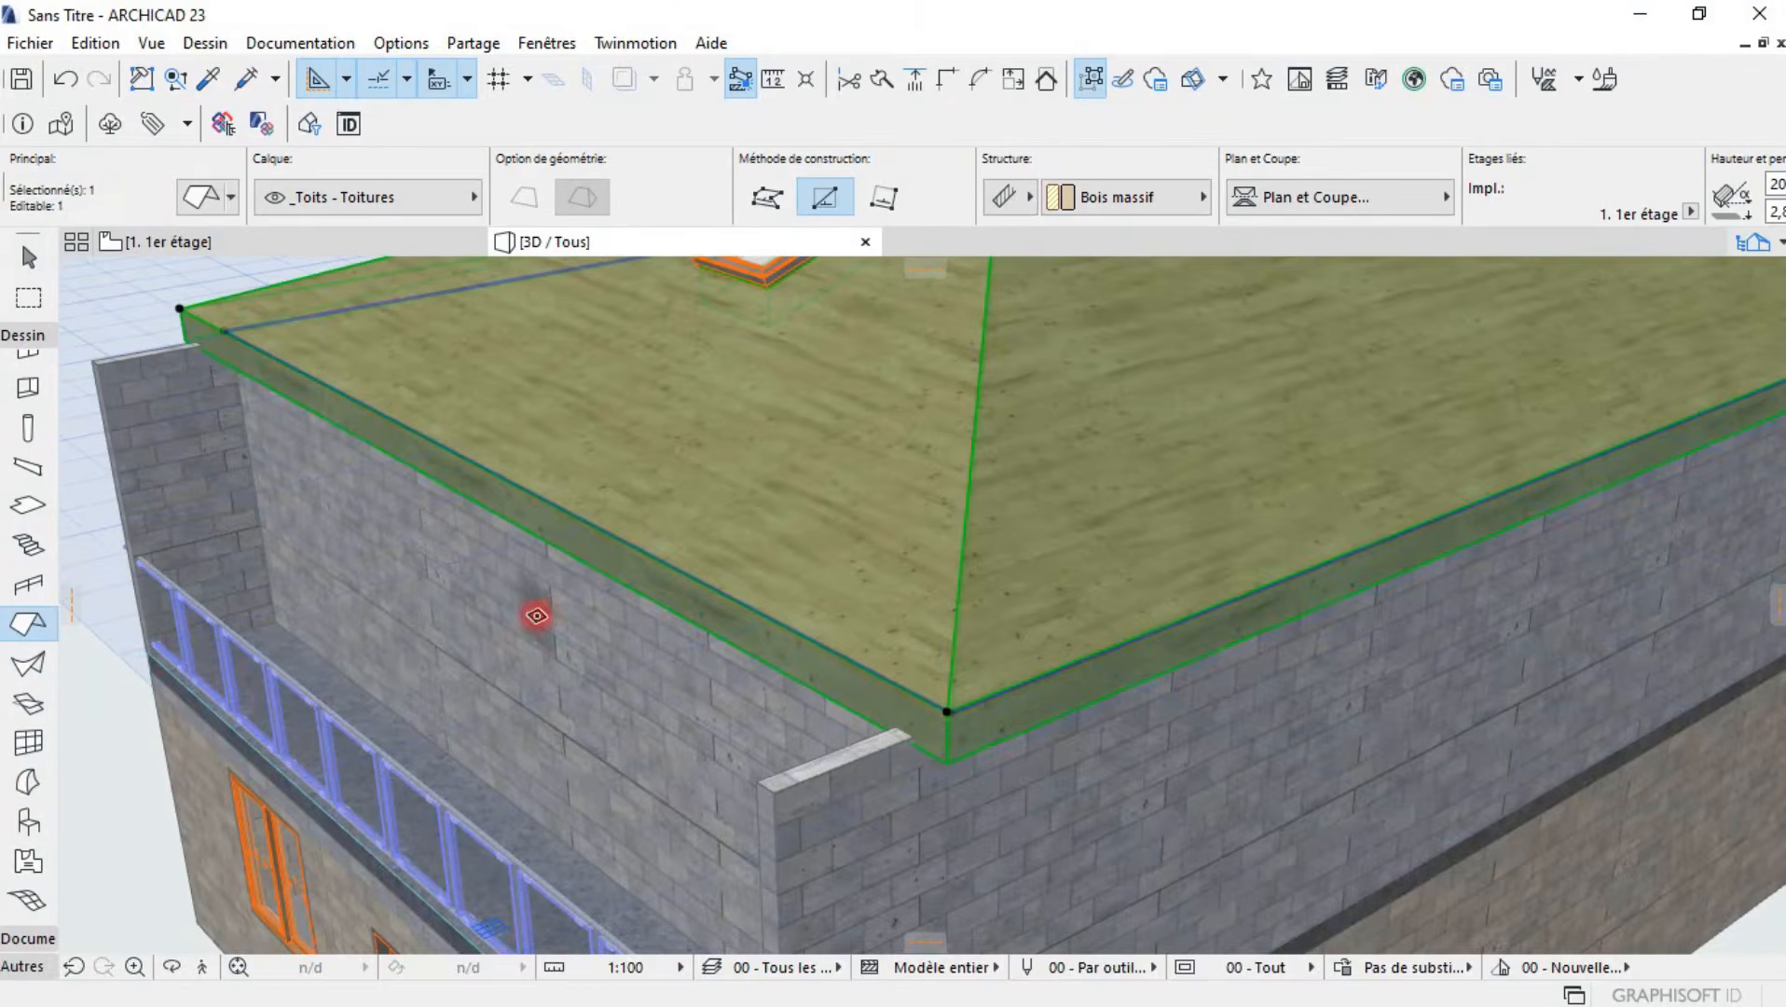
pyautogui.scroll(-3, 540, 623)
pyautogui.keyDown('shift'); pyautogui.moveTo(546, 624); pyautogui.dragTo(733, 570, button='middle'); pyautogui.keyUp('shift')
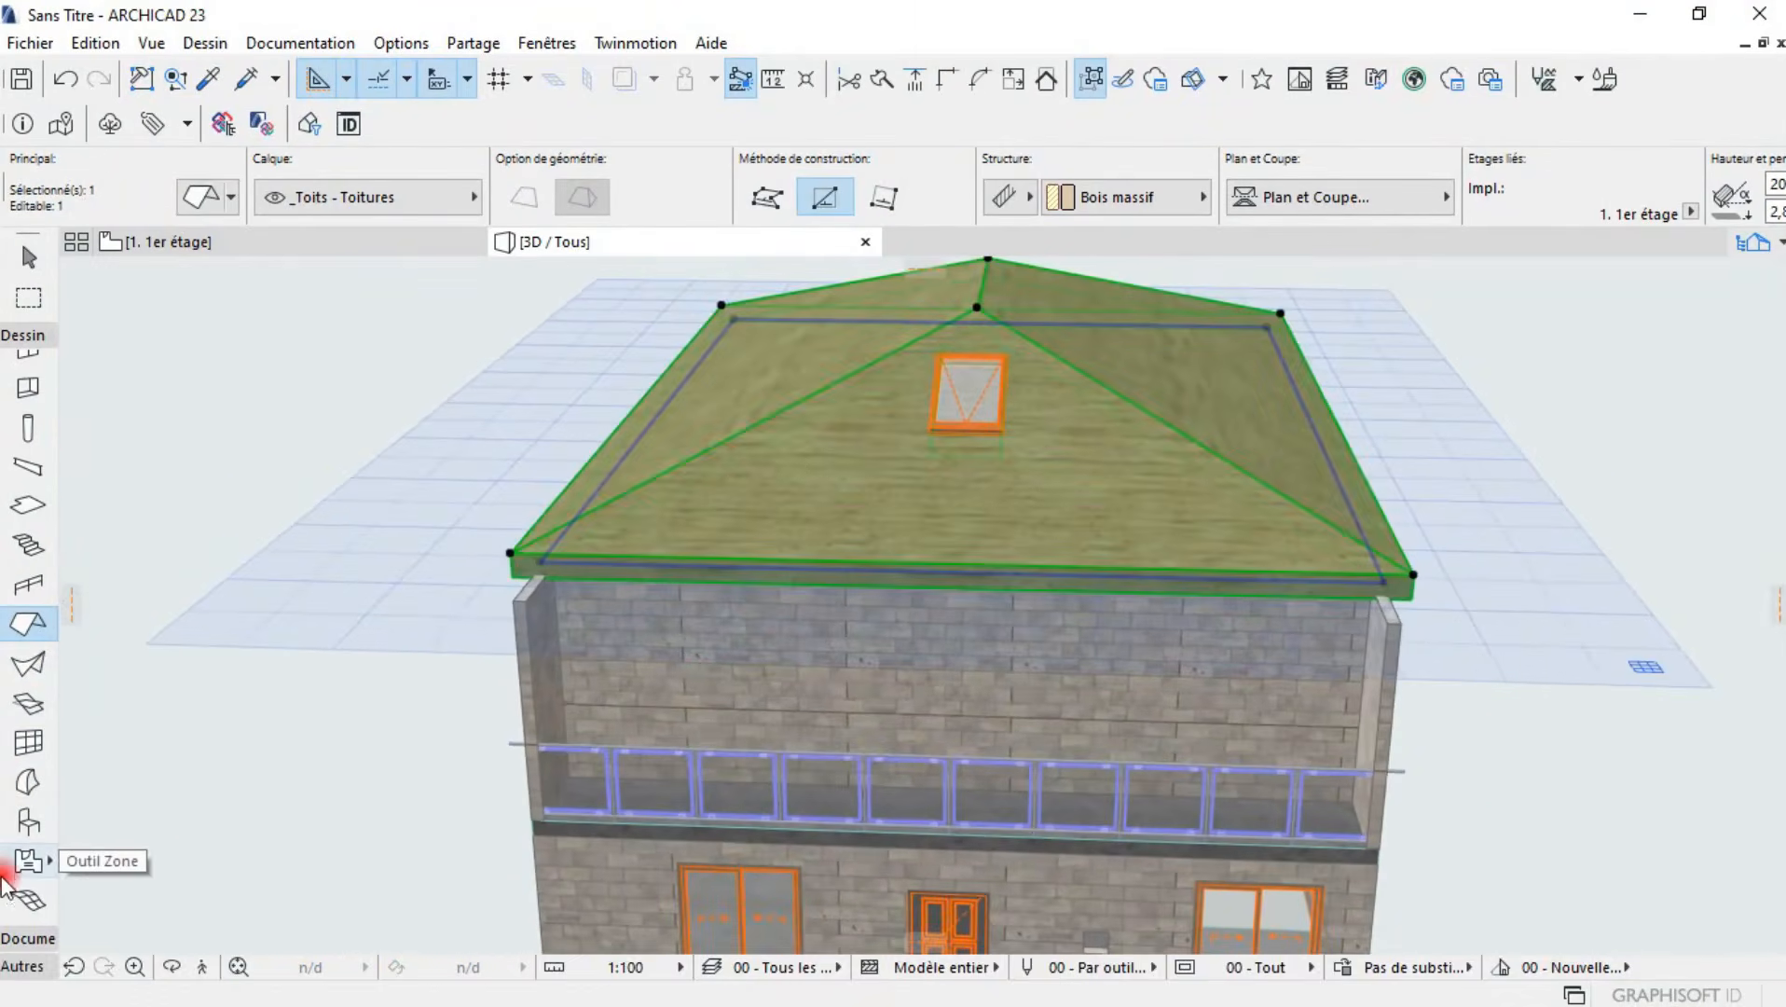
# - Open the default object settings and browse Accessoires de salle de bains 23 and Accessoires mobilier 23 under Fournitures 23
pyautogui.doubleClick(26, 822)
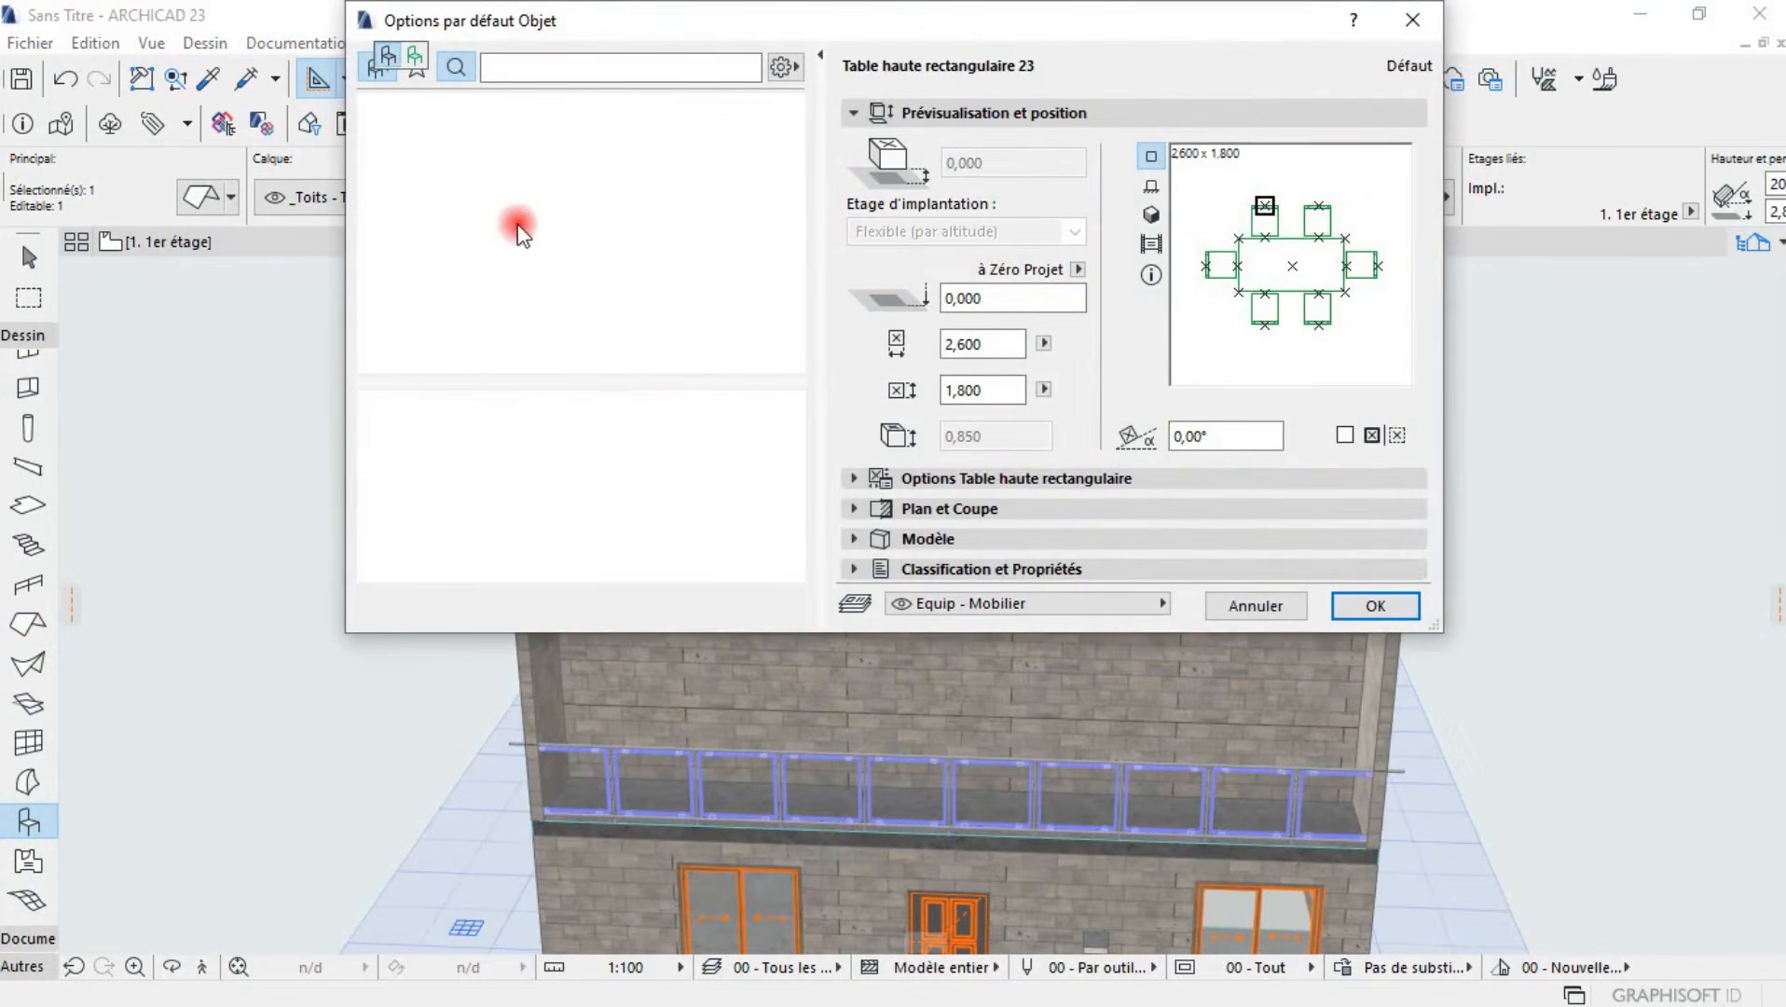
pyautogui.click(379, 67)
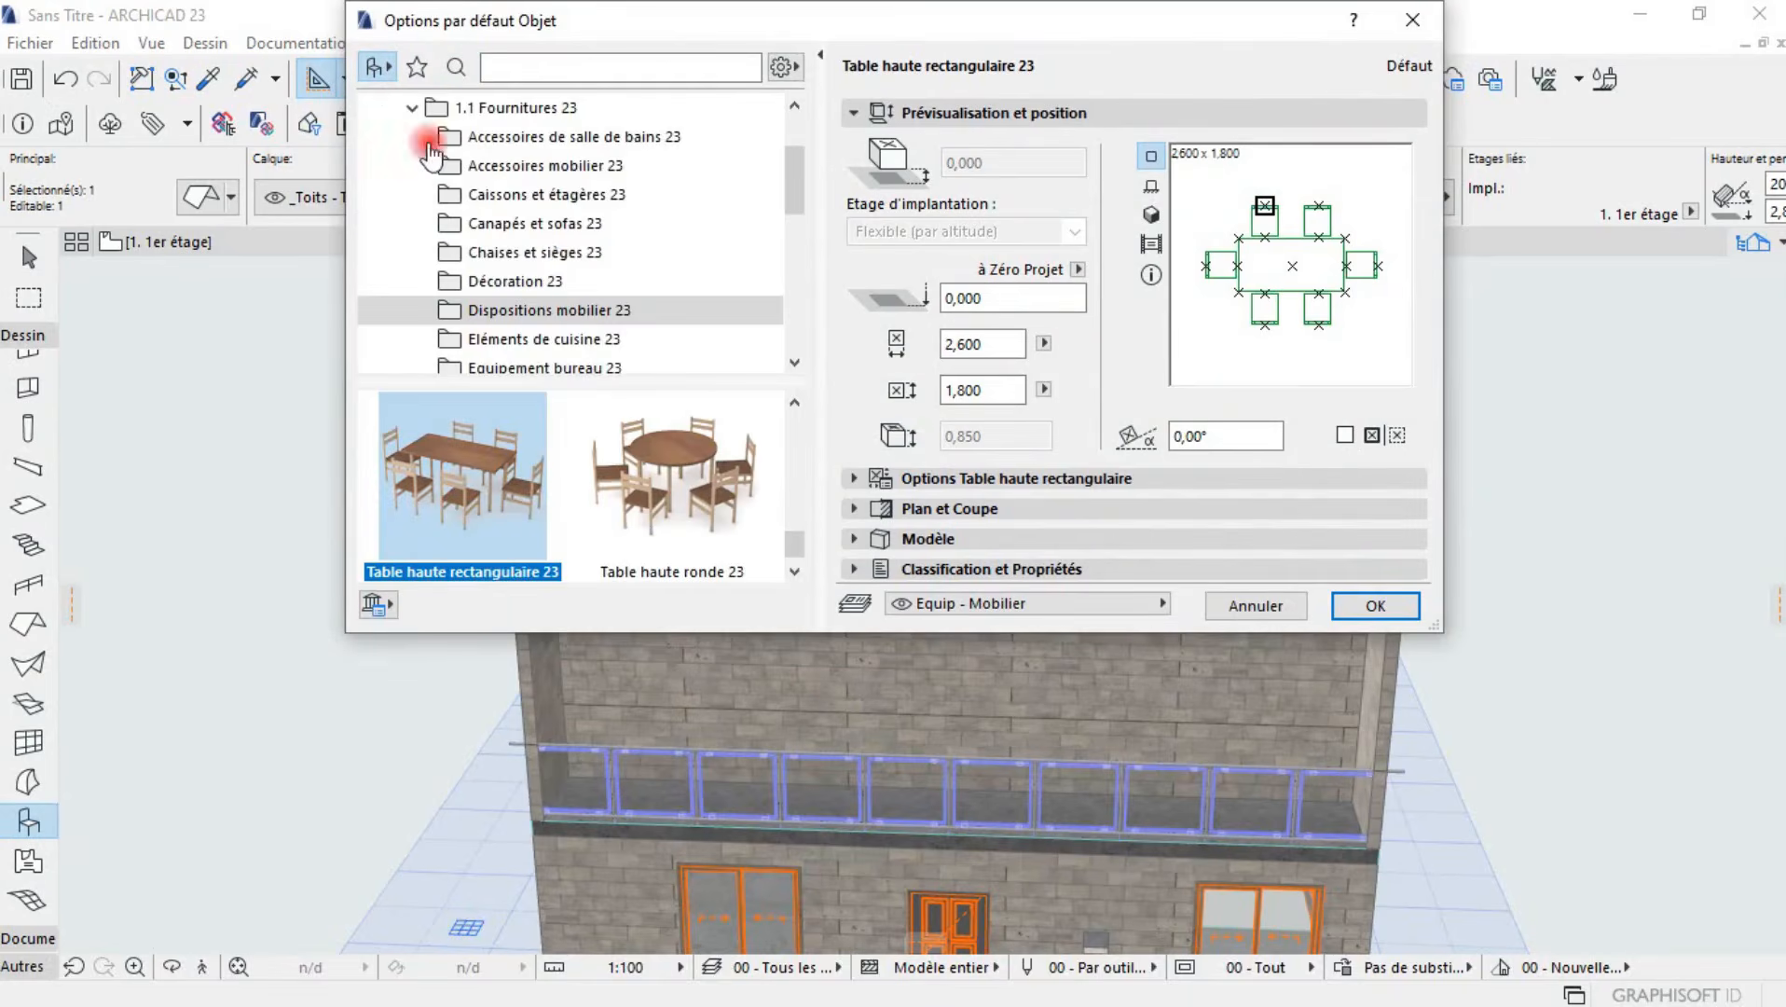
pyautogui.scroll(-6, 515, 227)
pyautogui.scroll(6, 522, 242)
pyautogui.scroll(2, 697, 226)
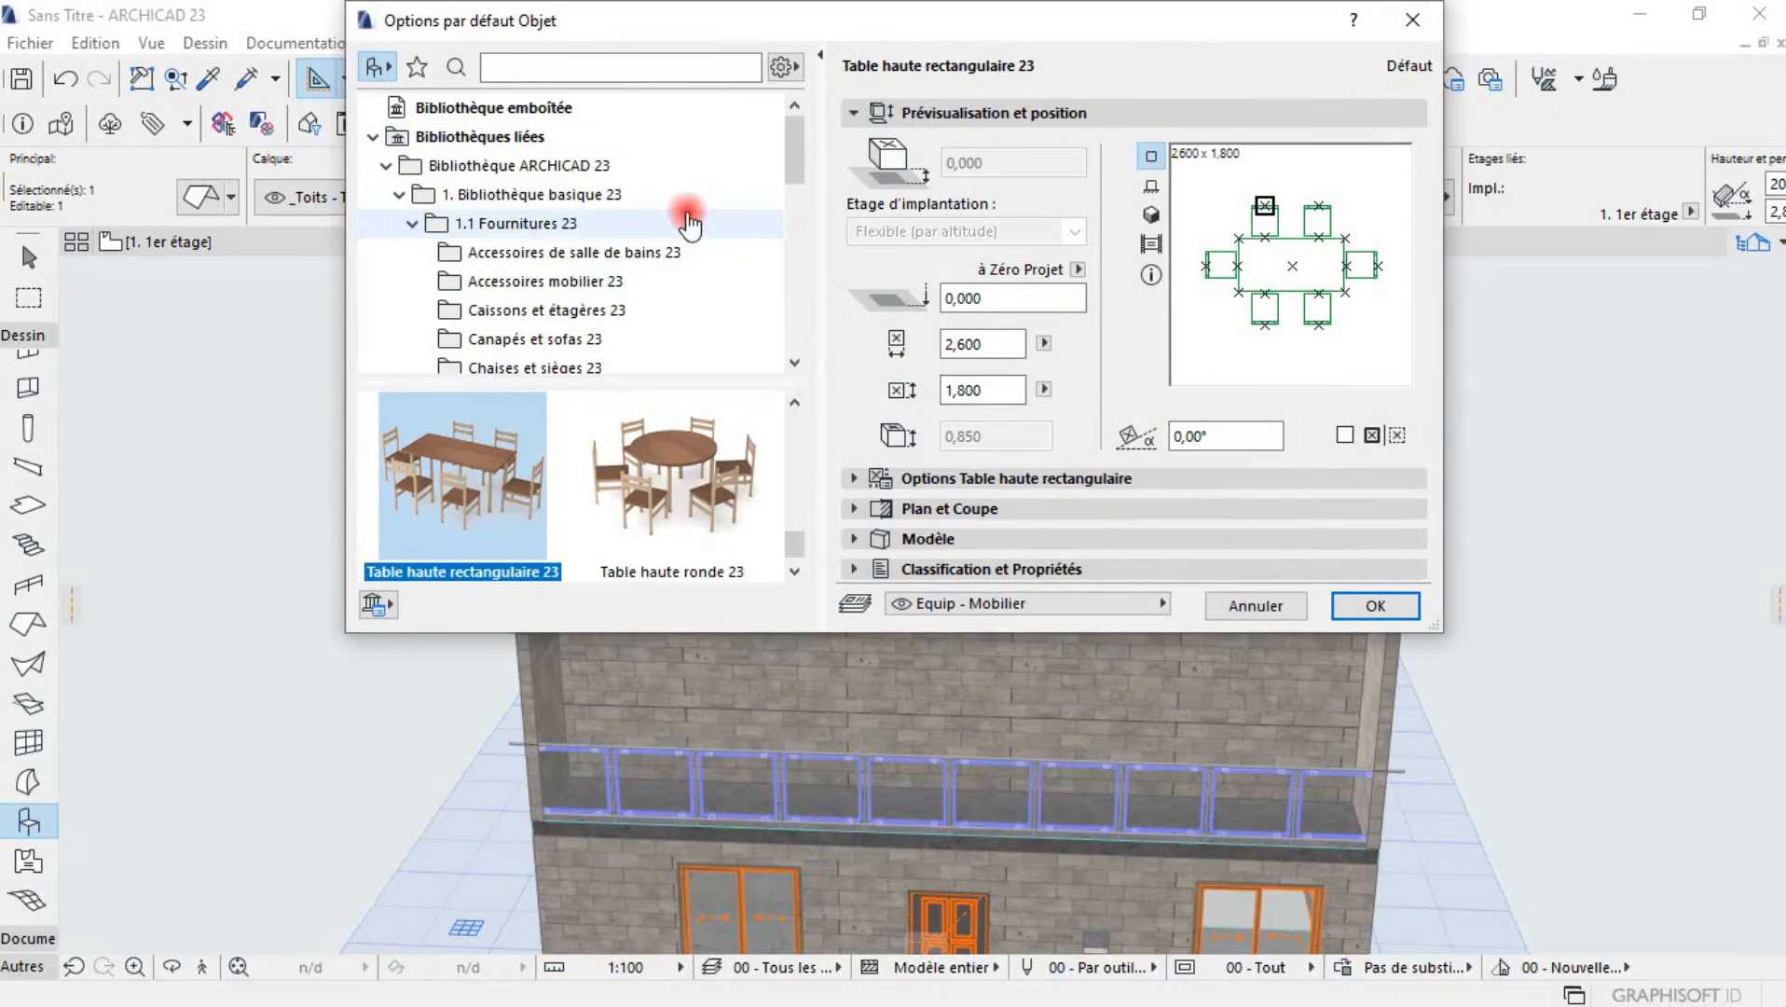
pyautogui.click(558, 252)
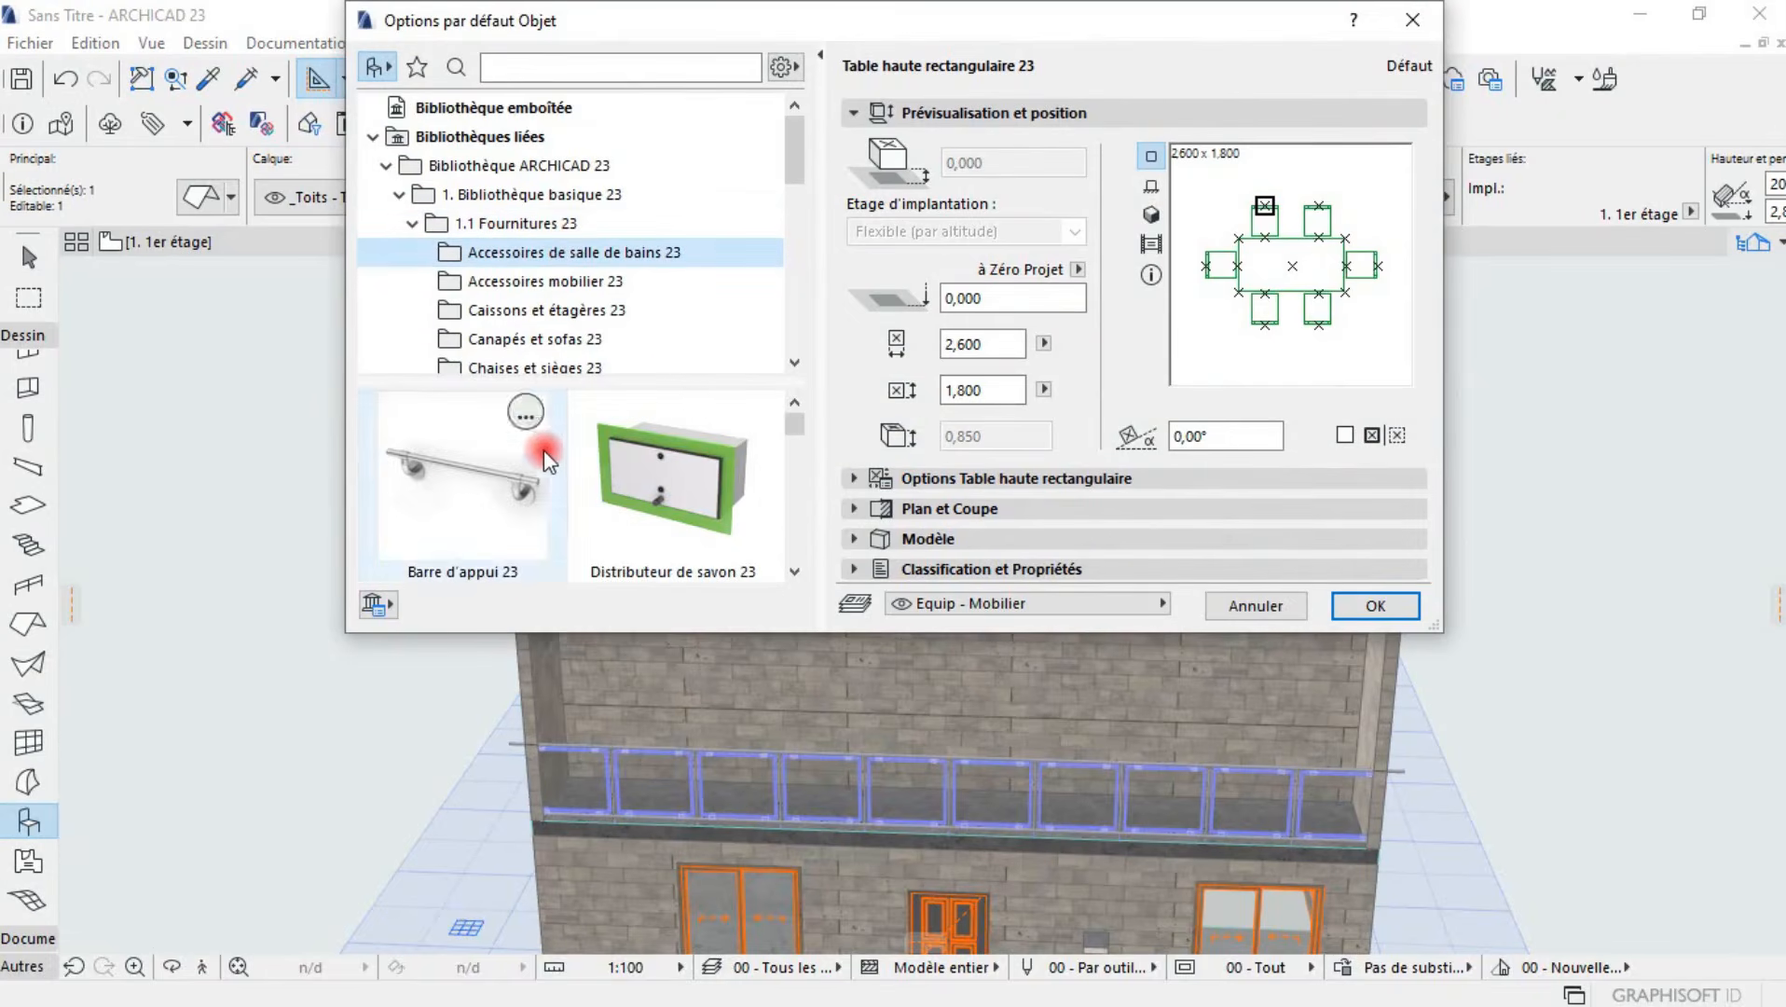
pyautogui.scroll(-3, 545, 466)
pyautogui.scroll(3, 548, 483)
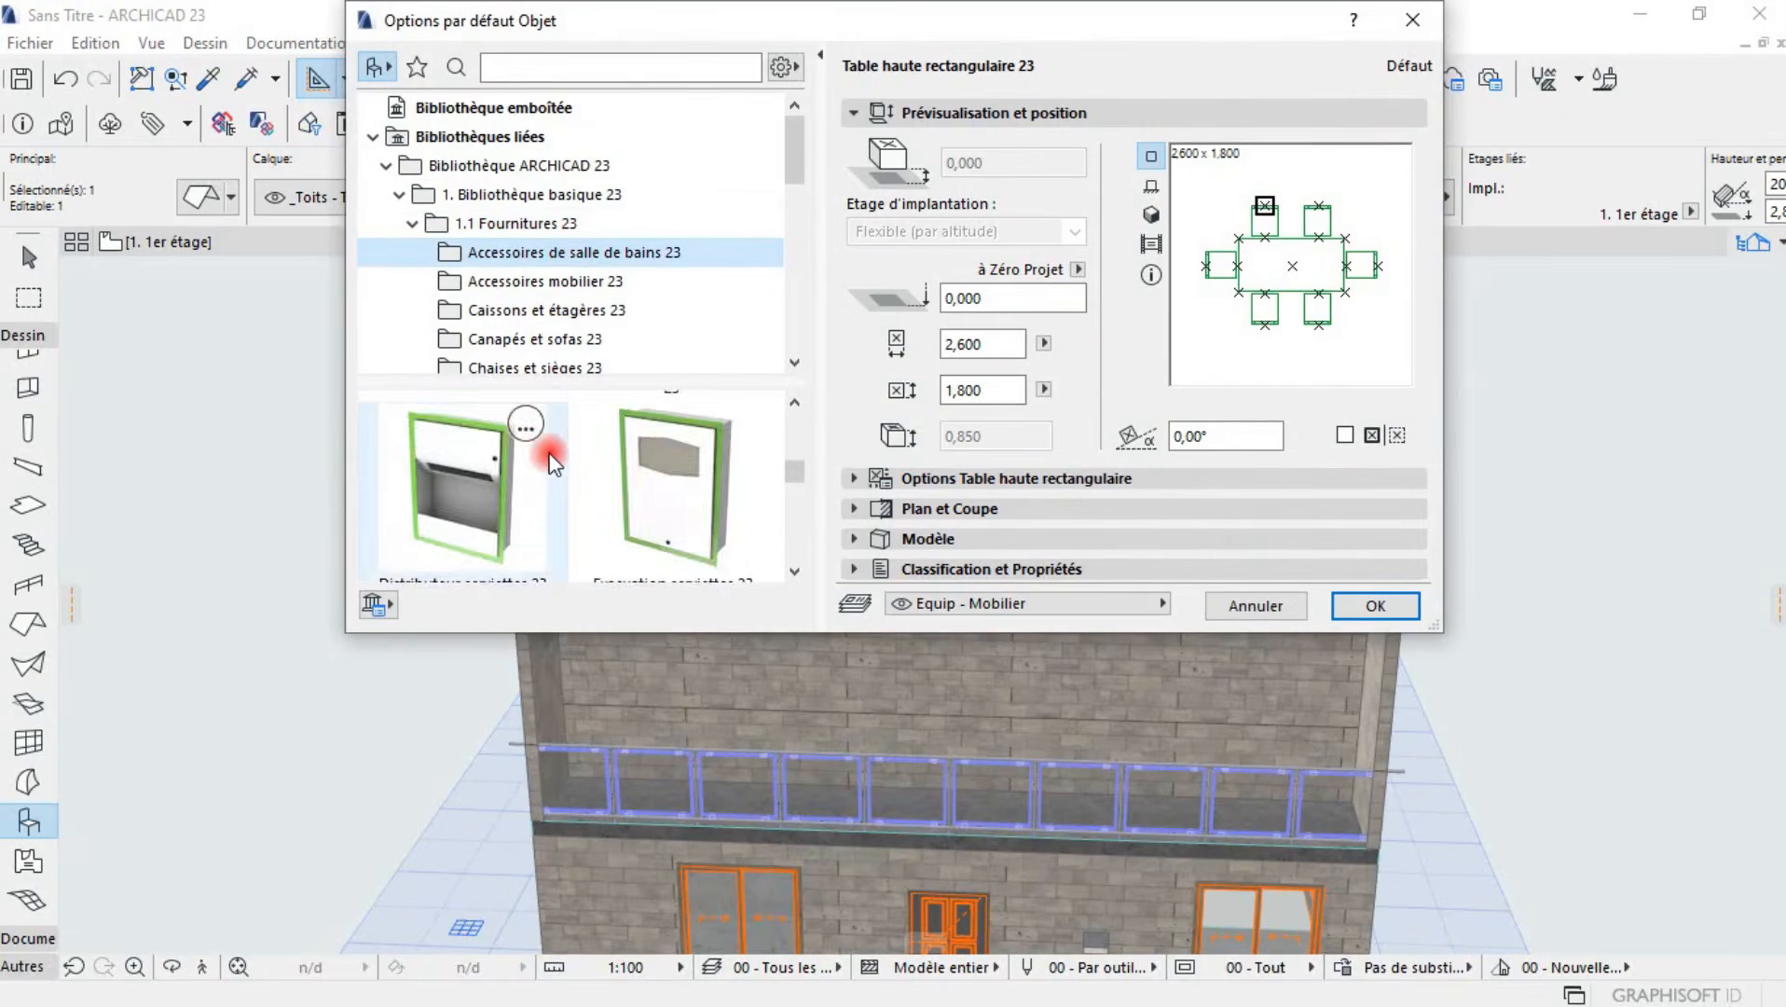
pyautogui.click(583, 283)
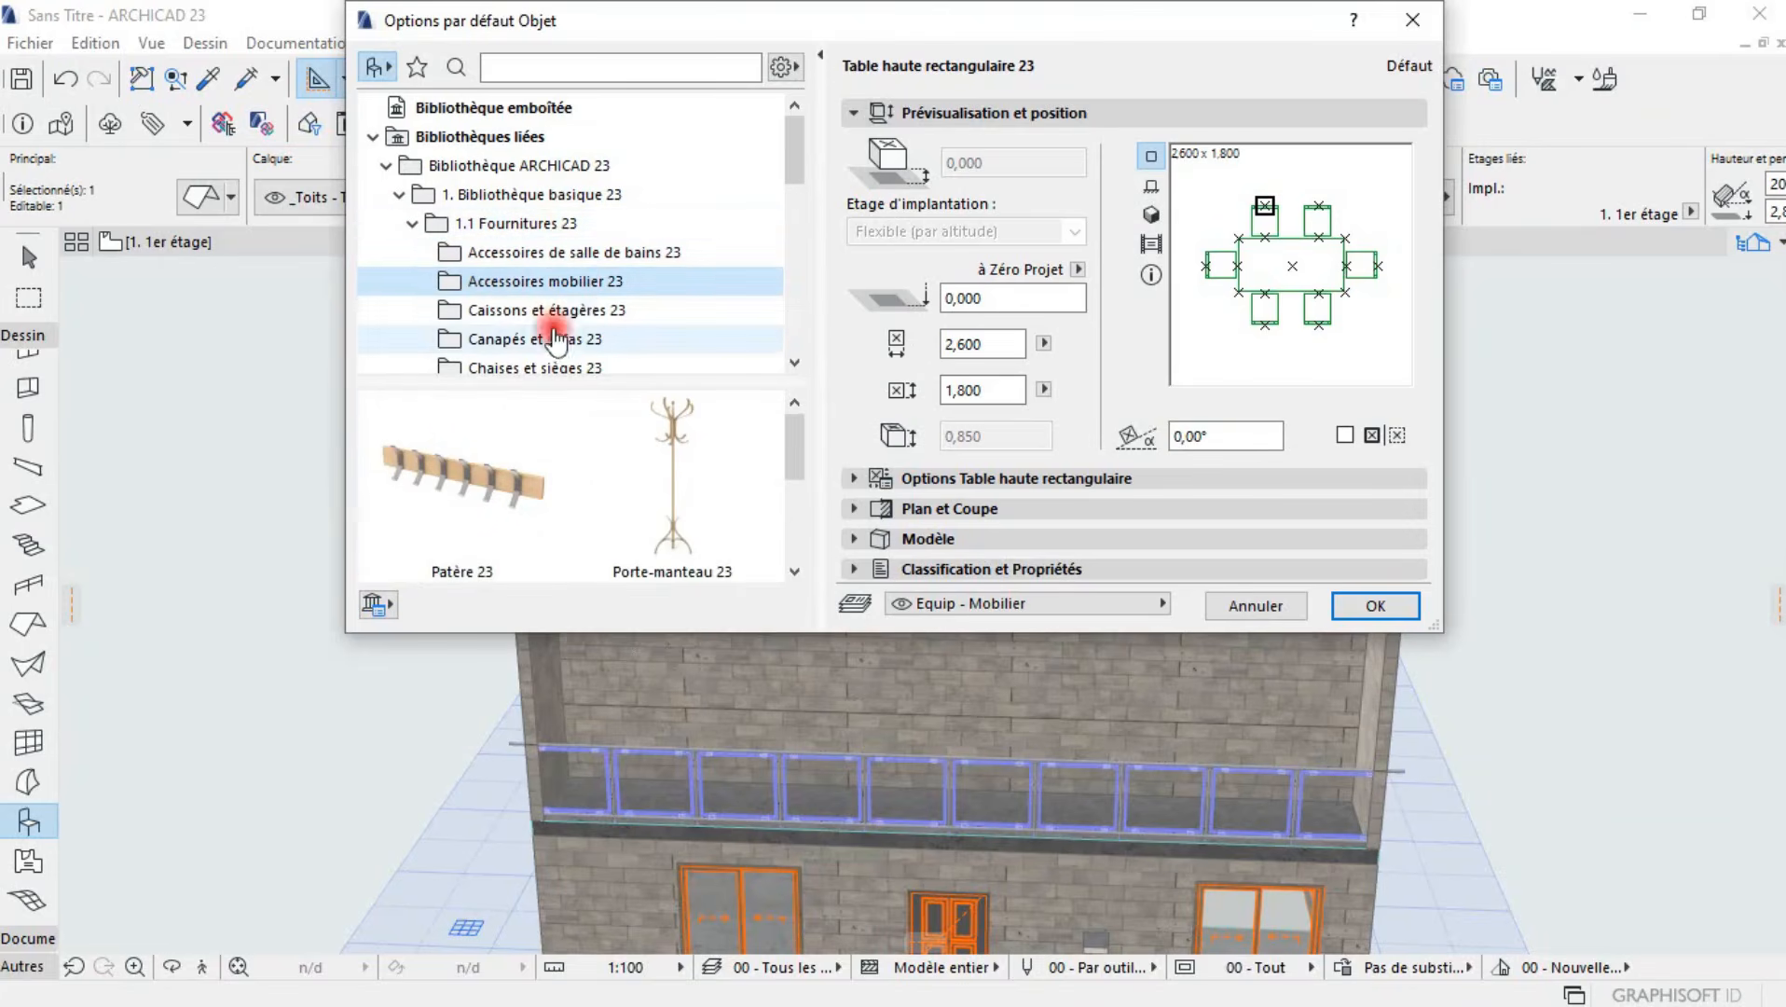
# - Choose Canapé 23 from Canapés et sofas 23 as the default object, 1,600 by 0,850 by 0,800, rotated 0,00°
pyautogui.click(587, 343)
pyautogui.click(492, 474)
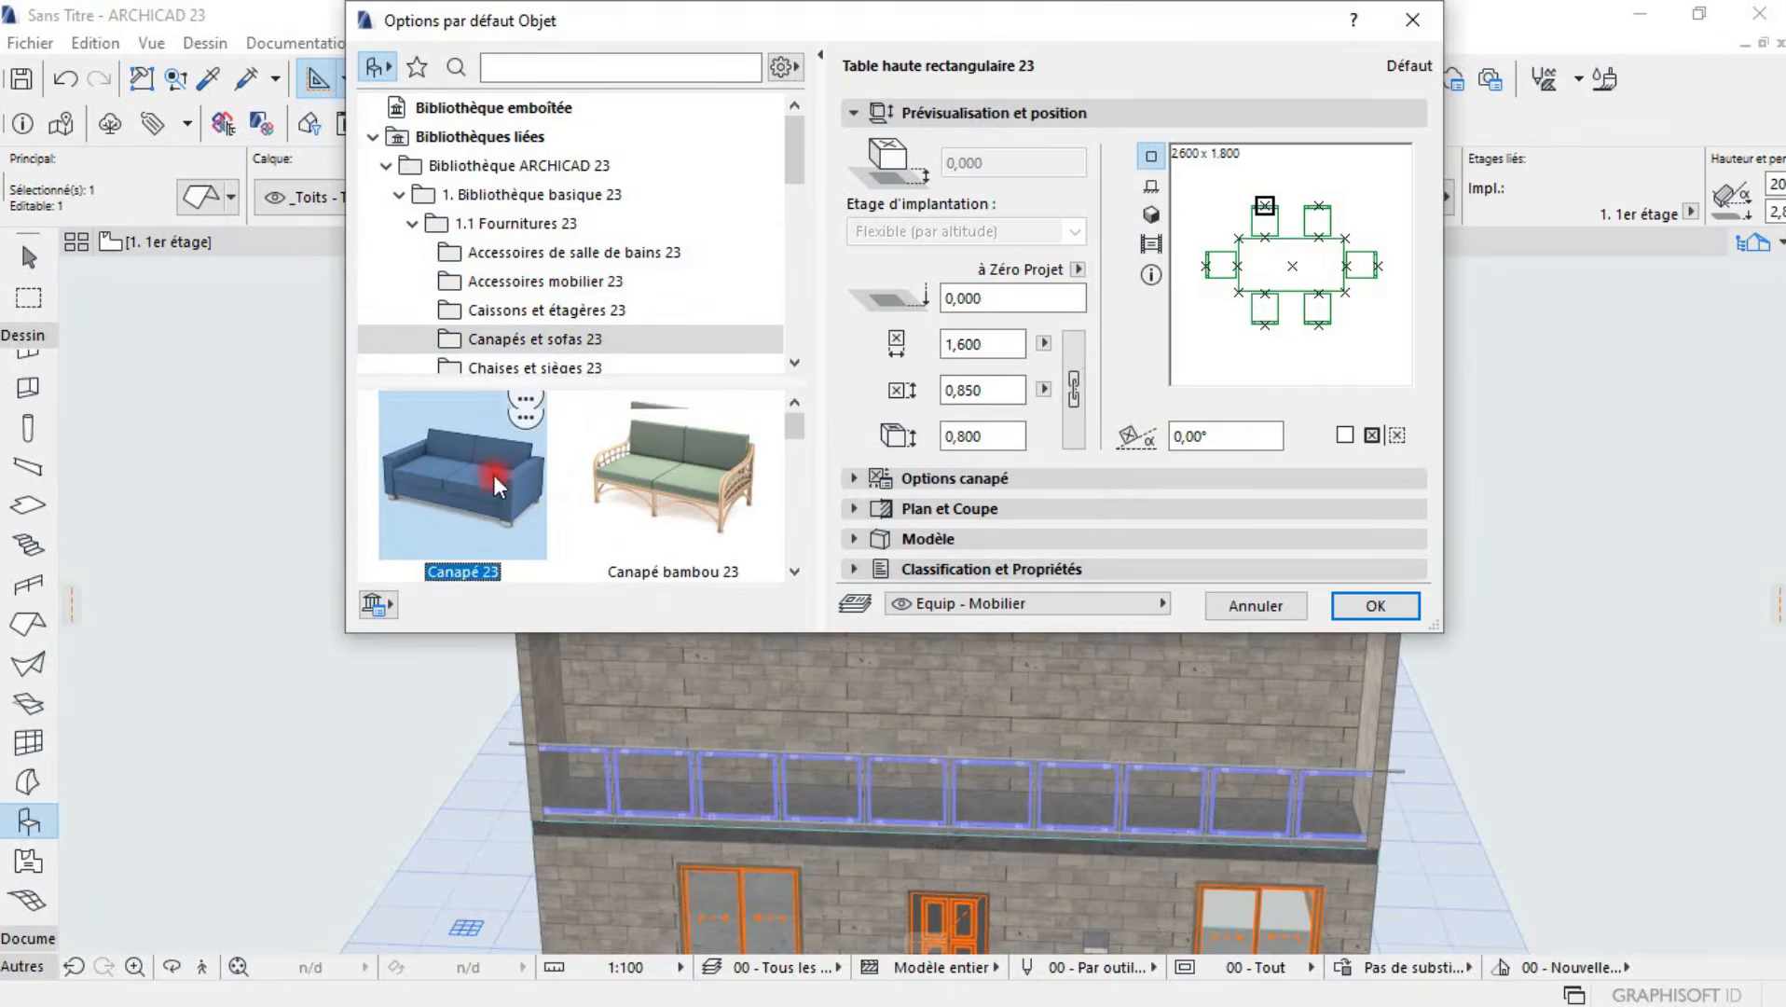
pyautogui.moveTo(1303, 267); pyautogui.dragTo(1299, 170)
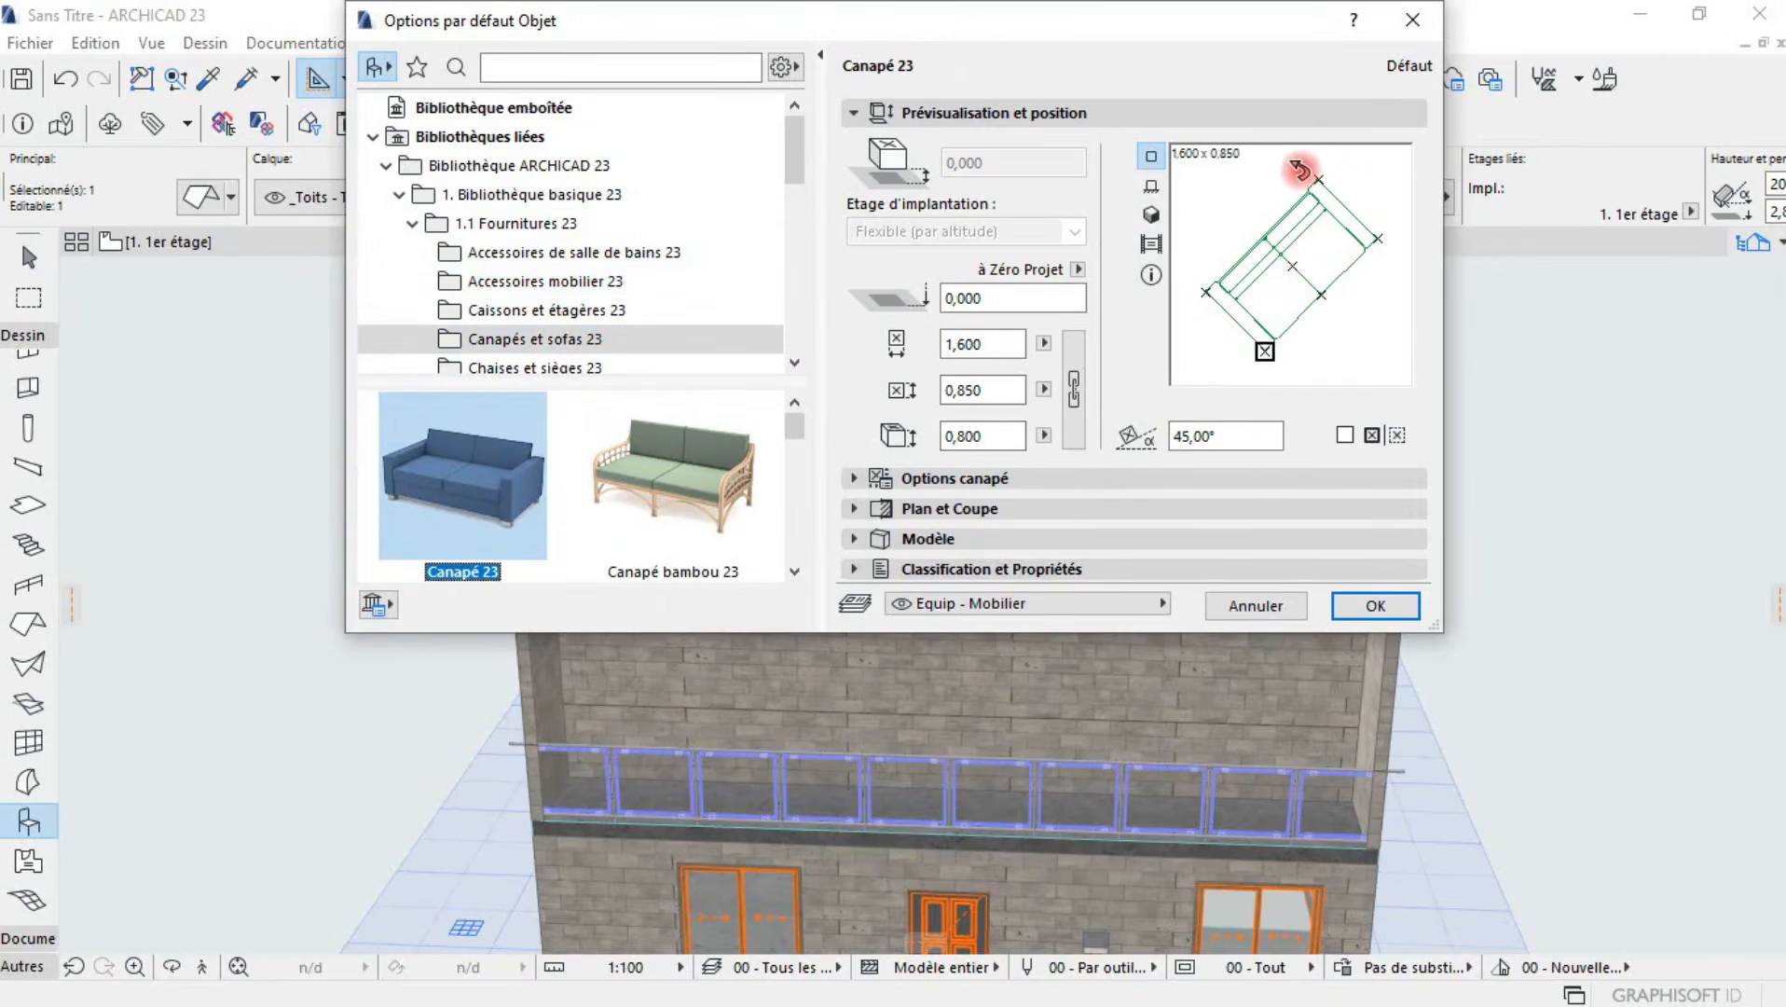
pyautogui.click(1235, 193)
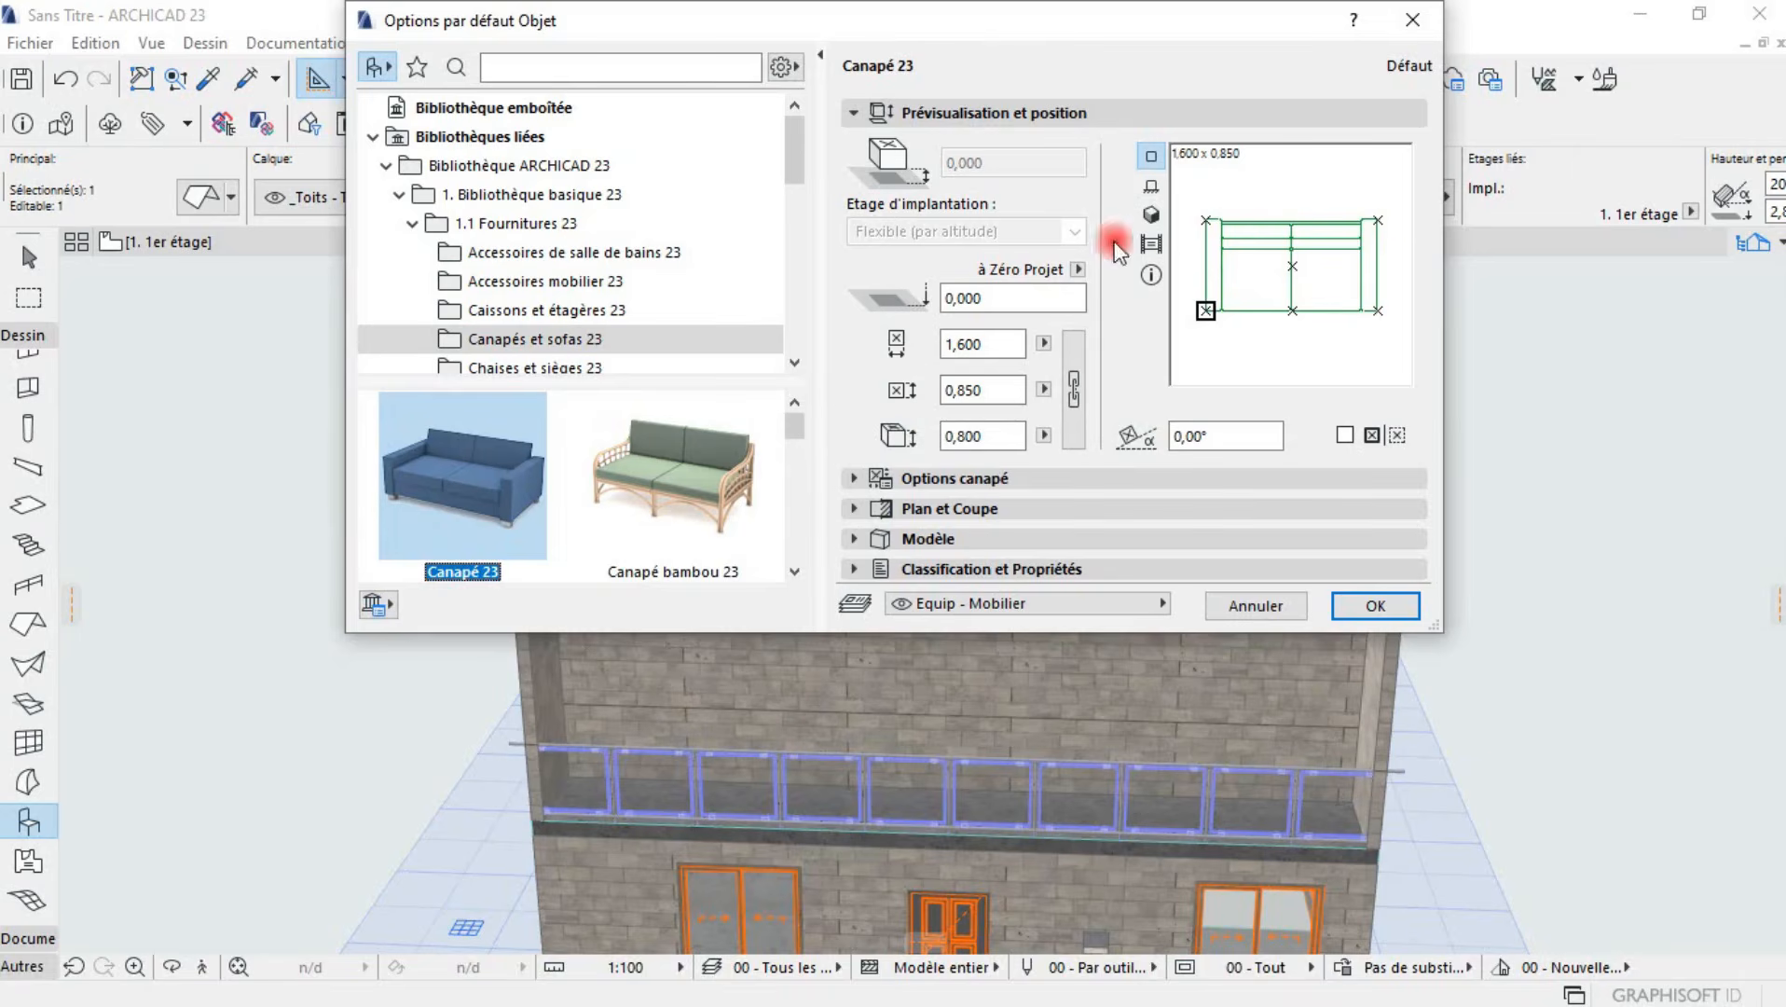
pyautogui.click(1371, 608)
# - Place one Canapé 23 on the 1er étage plan in the open floor area near the staircase, and switch to 3D
pyautogui.click(438, 242)
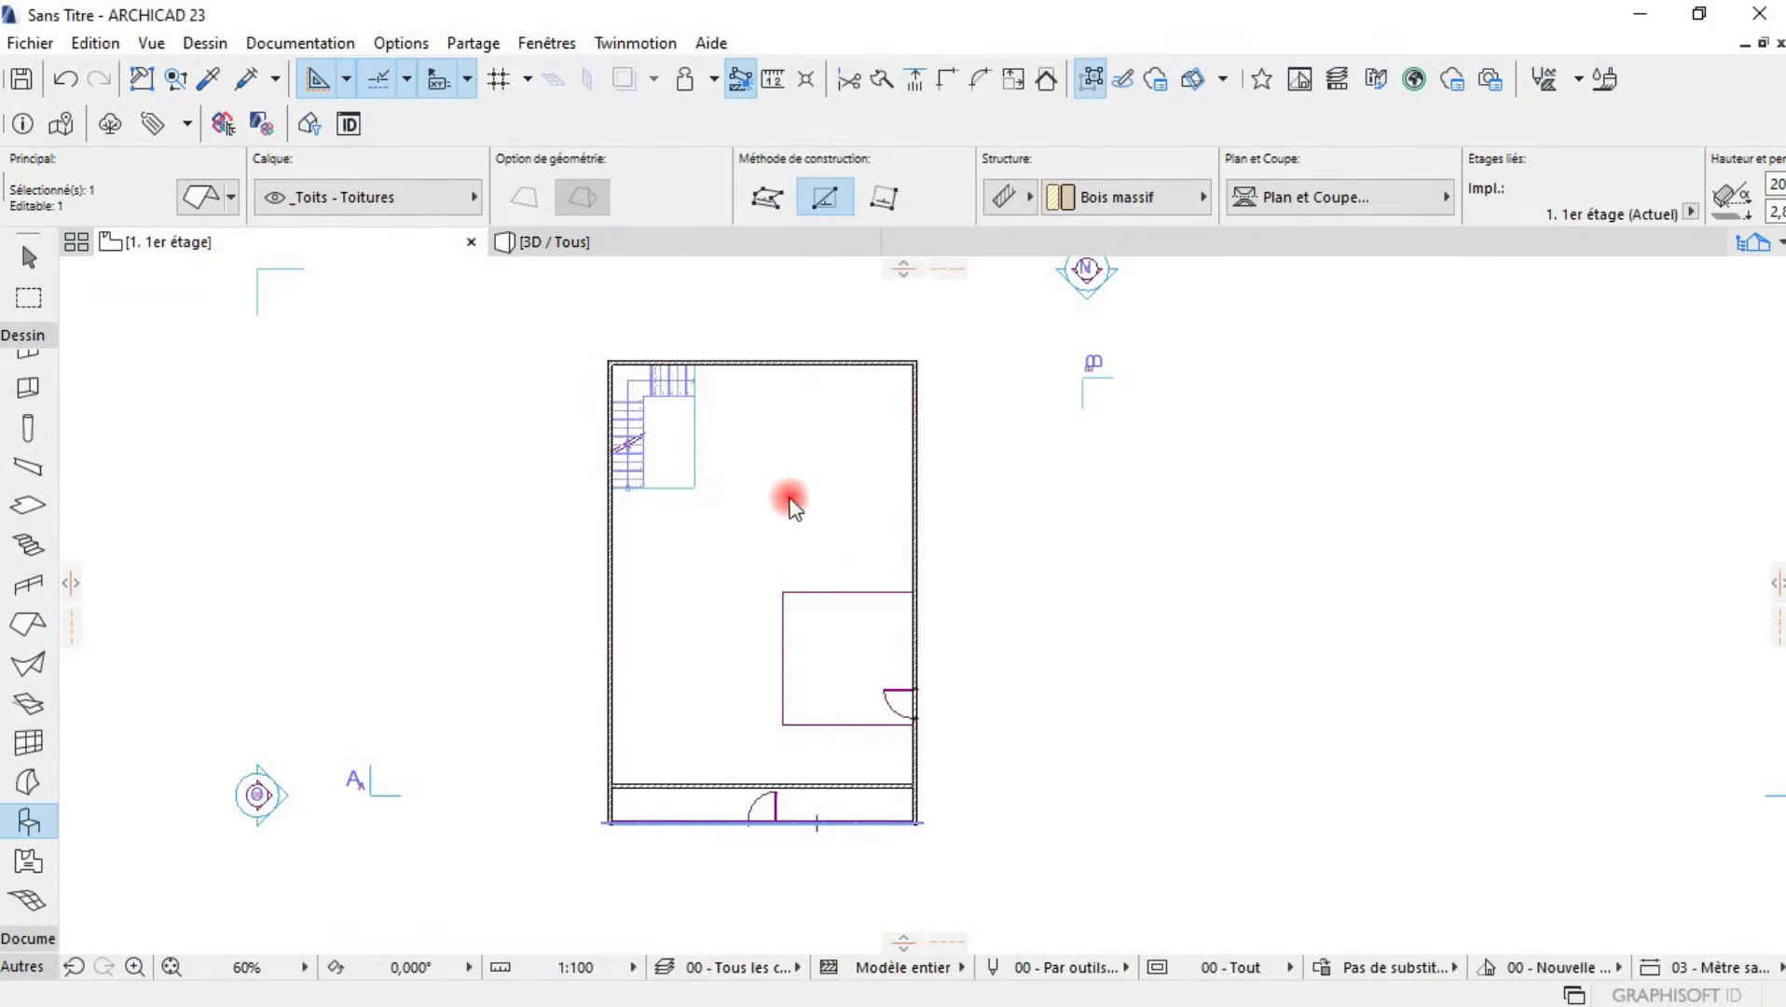
pyautogui.scroll(5, 713, 529)
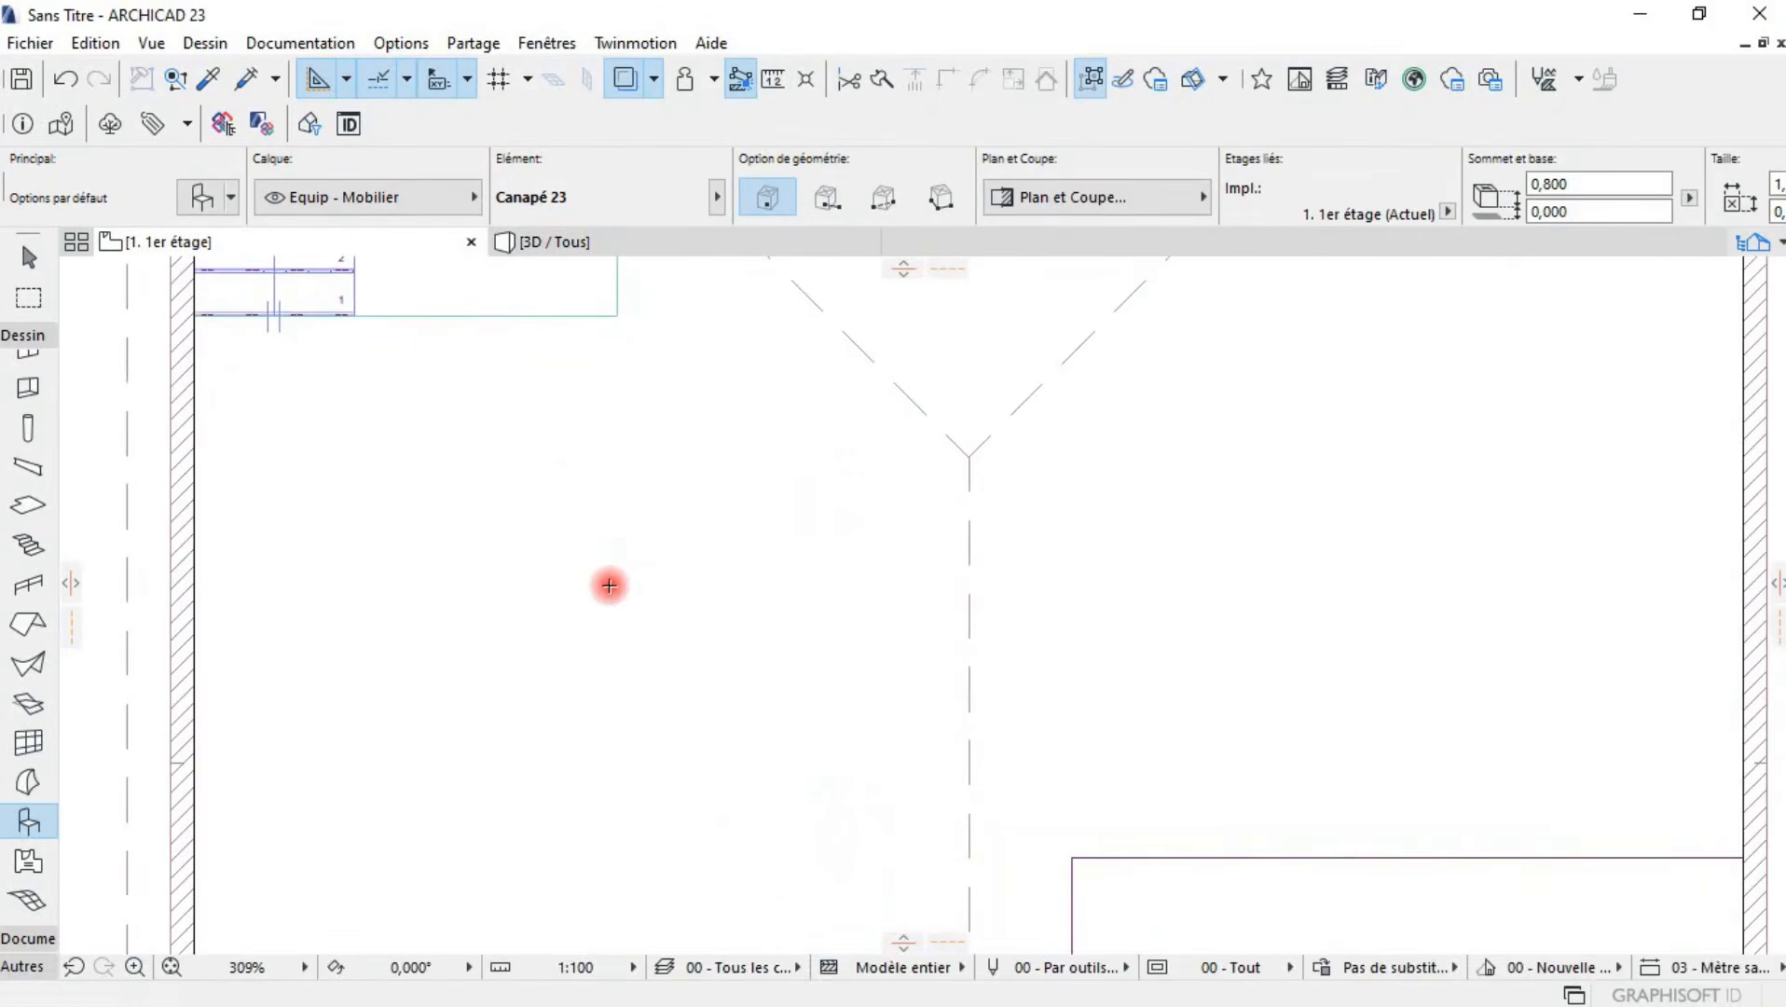
pyautogui.click(629, 248)
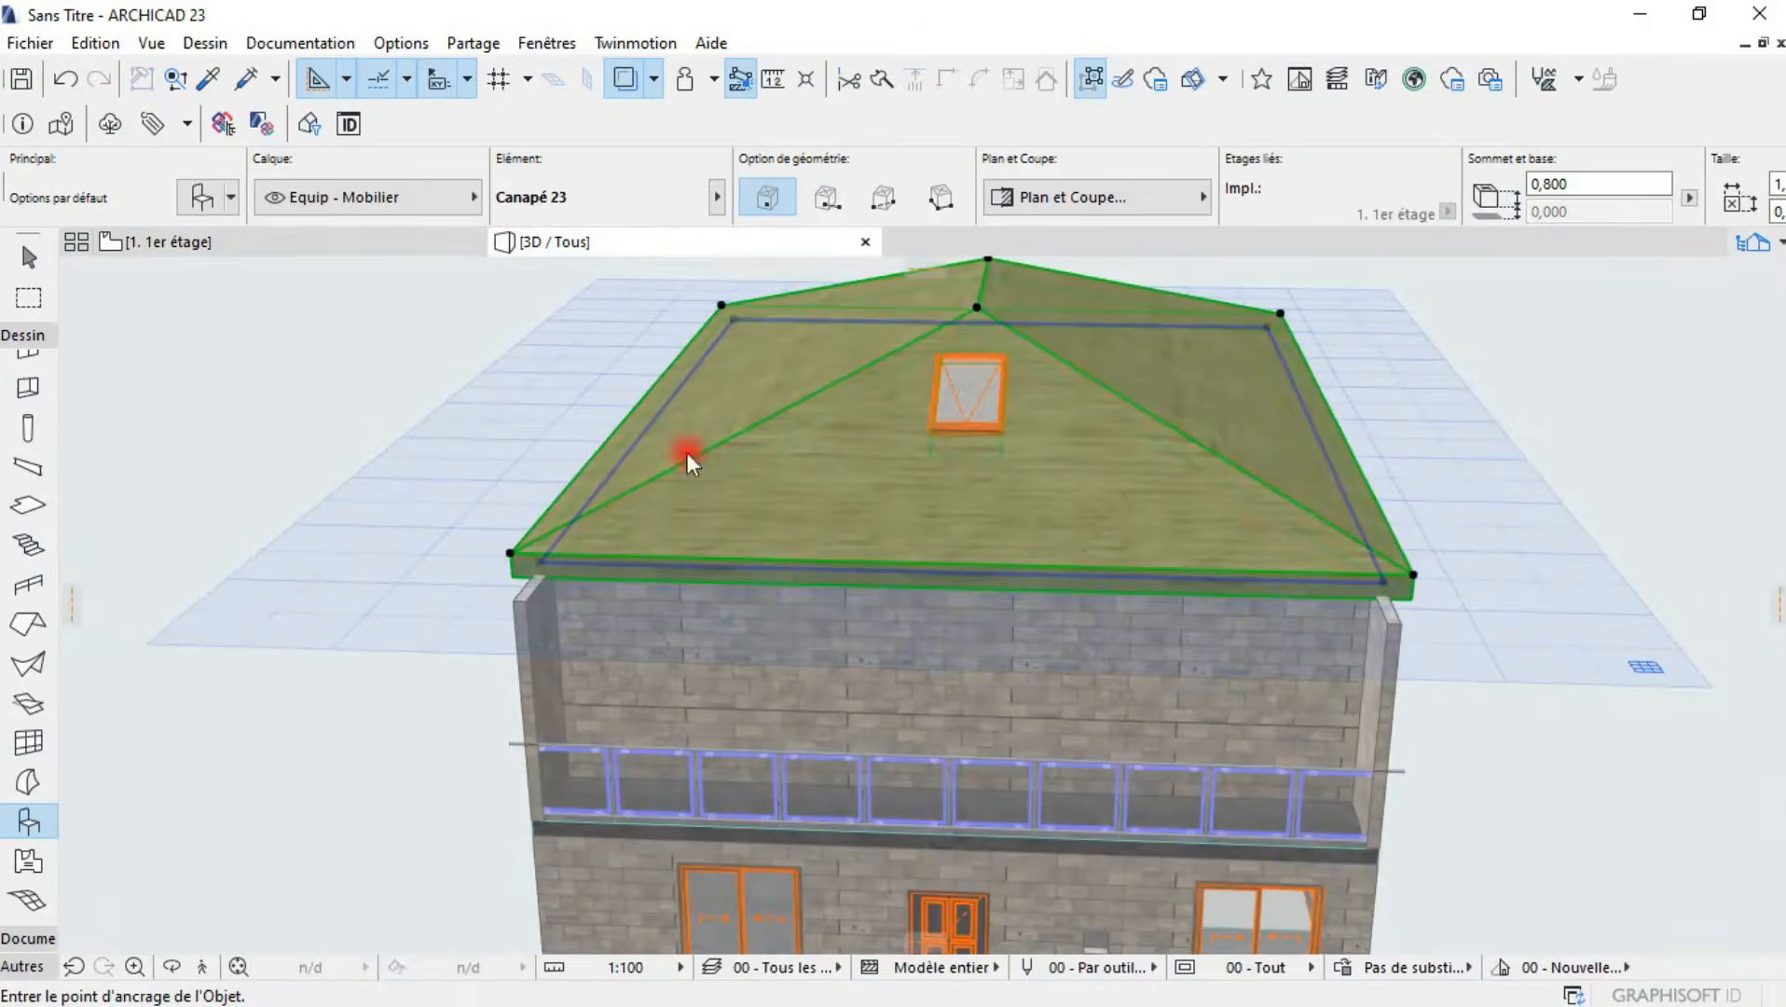
# - Examine the placed sofa inside the first floor from the front and the side, up close and with its surroundings
pyautogui.scroll(3, 811, 630)
pyautogui.scroll(10, 823, 624)
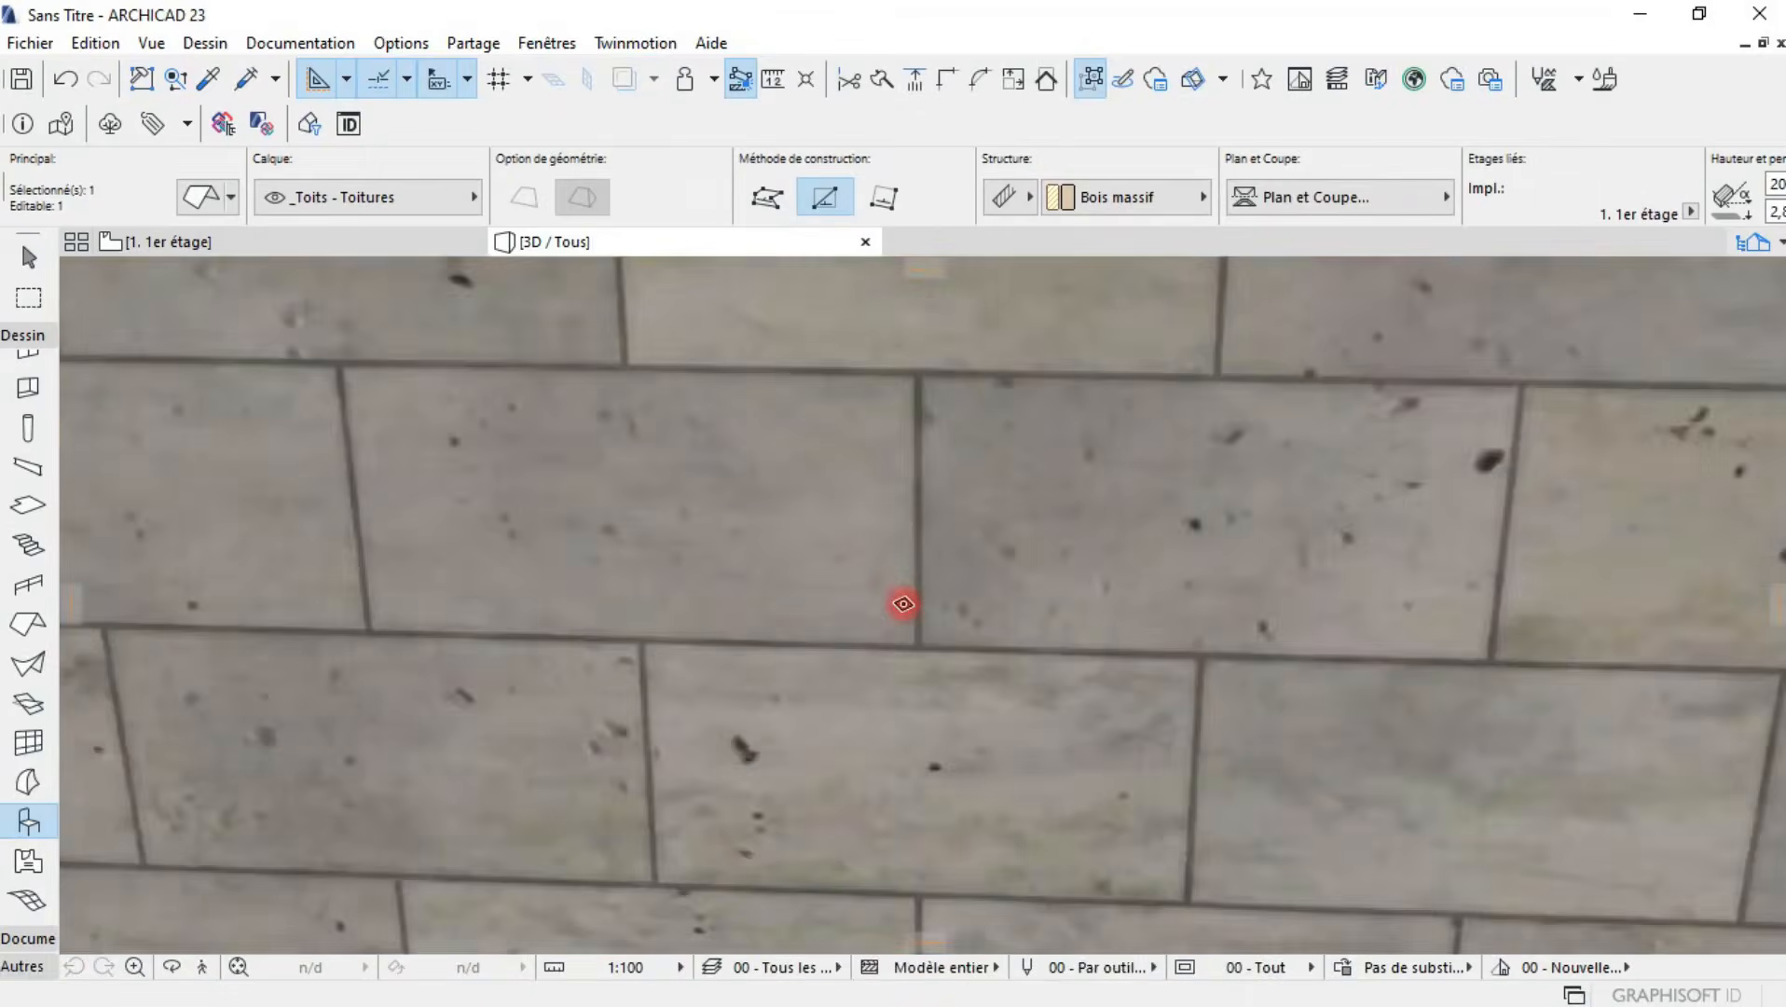
pyautogui.moveTo(901, 606); pyautogui.dragTo(849, 825, button='middle')
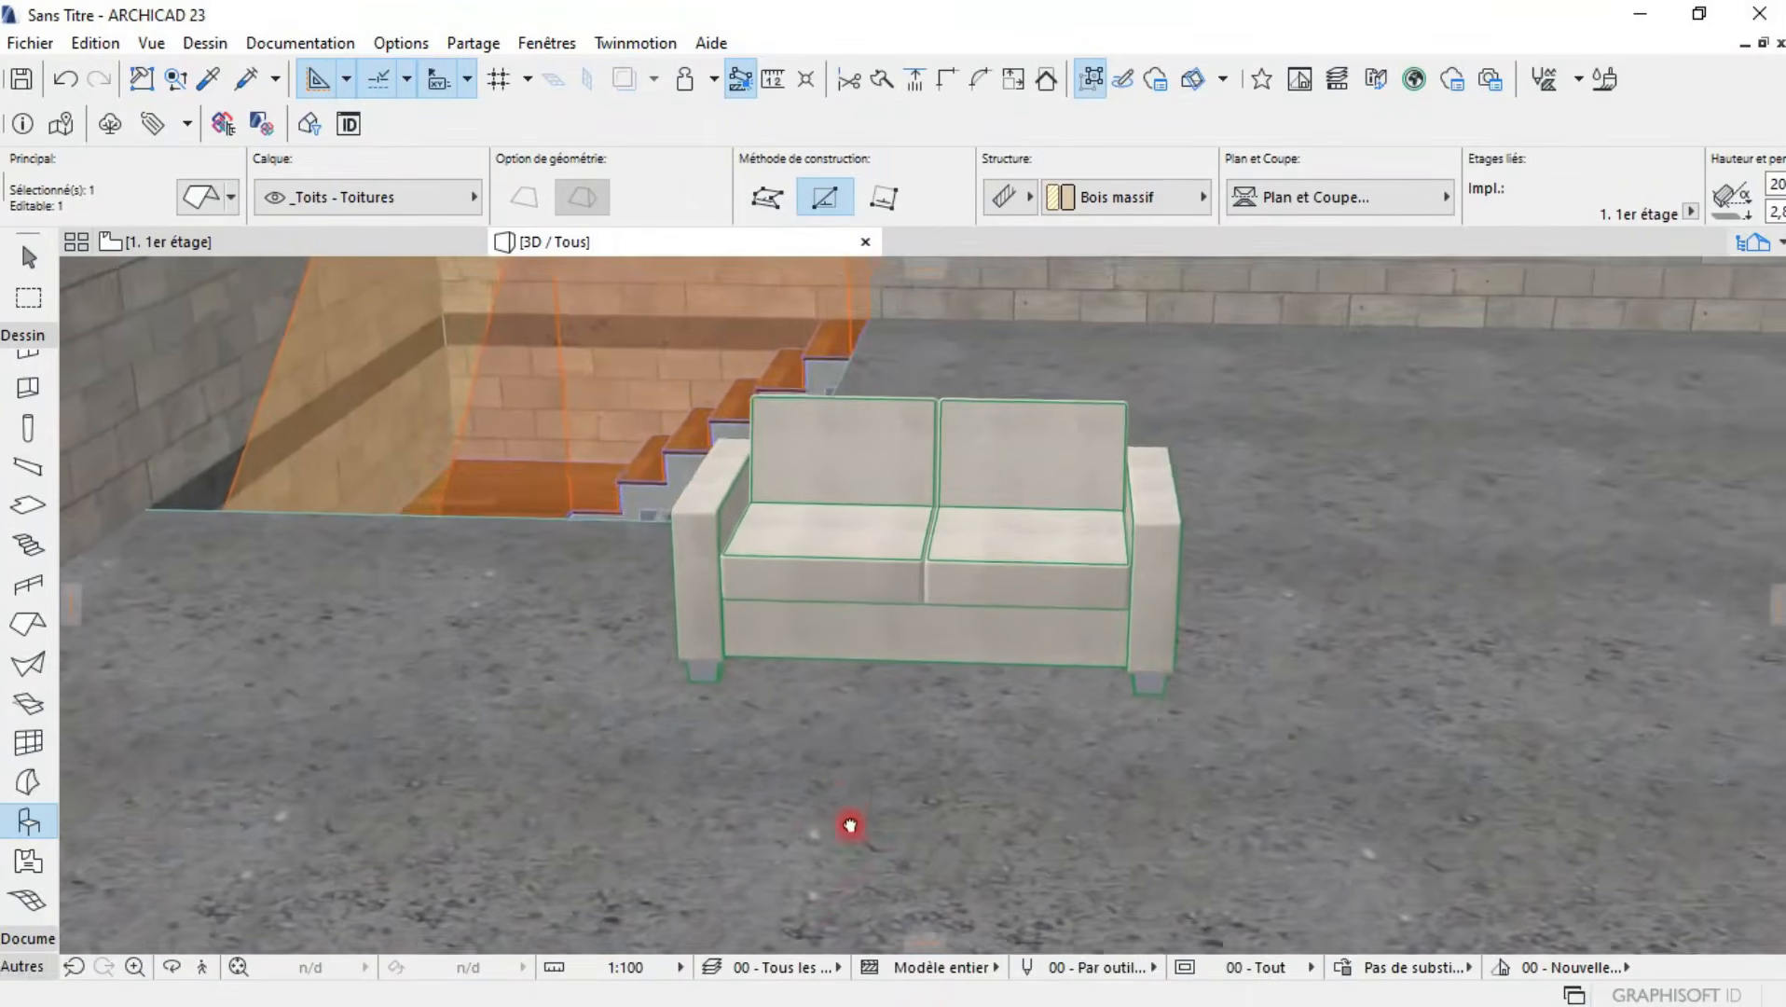
pyautogui.scroll(3, 1144, 586)
pyautogui.keyDown('shift'); pyautogui.moveTo(1298, 684); pyautogui.dragTo(821, 646, button='middle'); pyautogui.keyUp('shift')
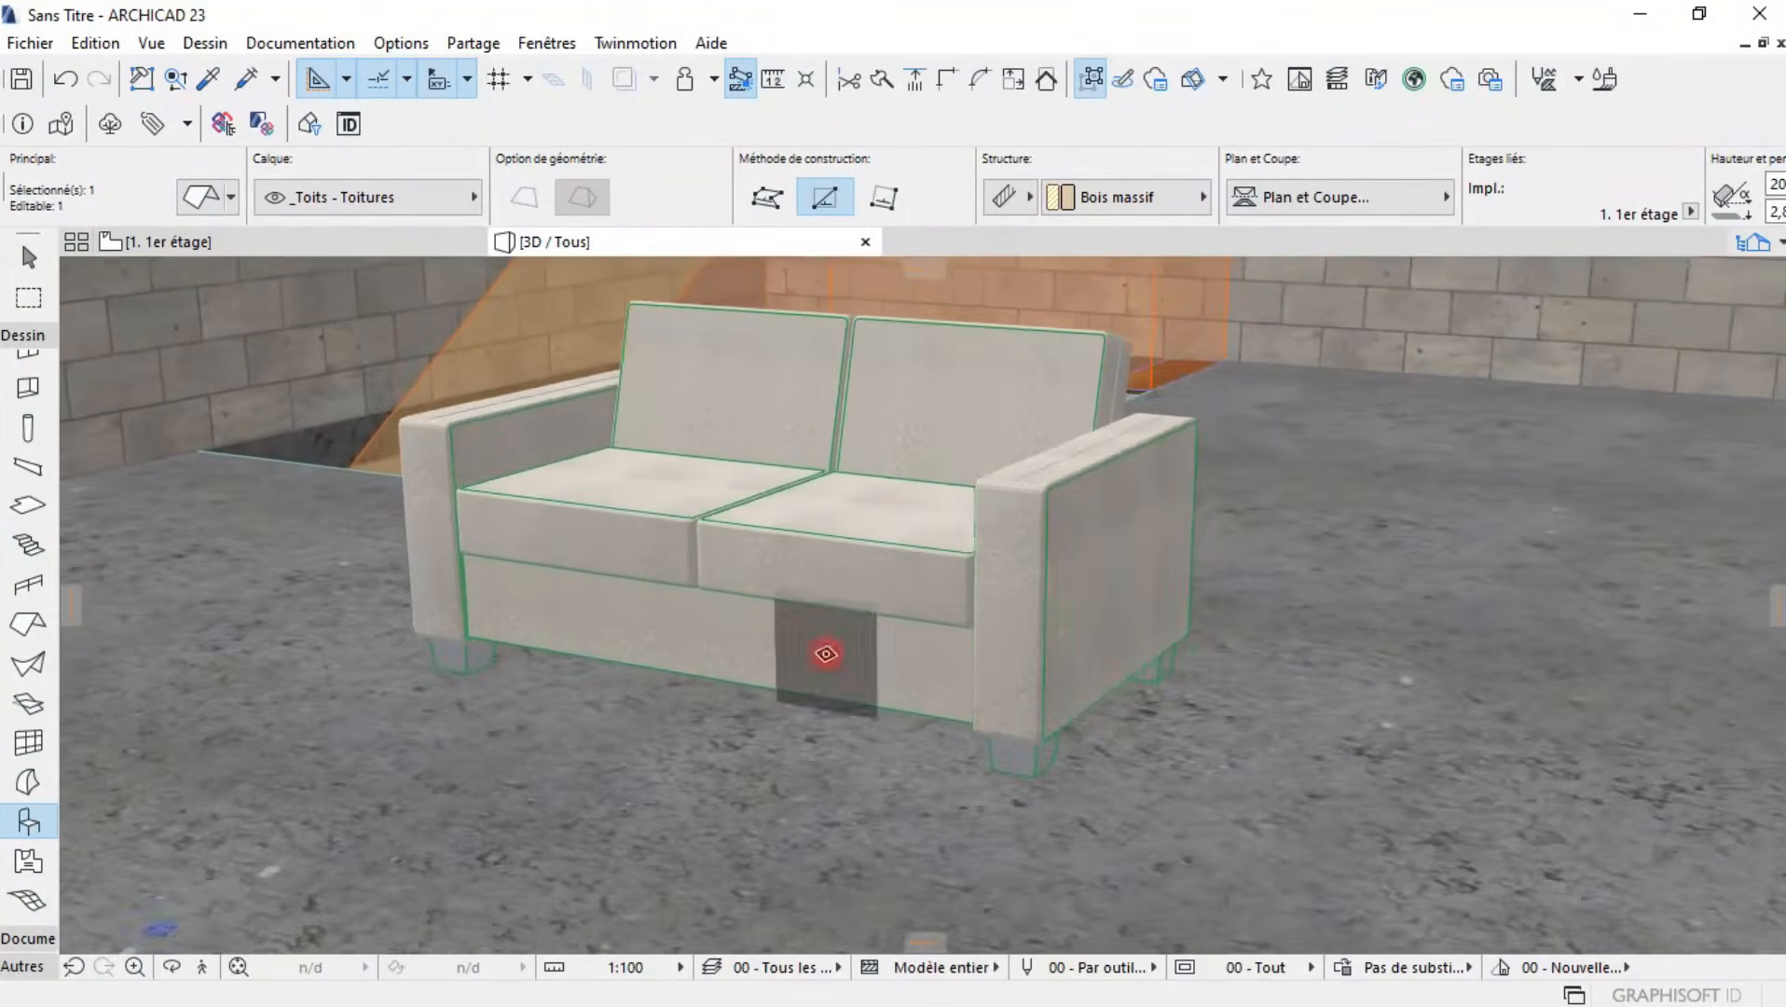
pyautogui.scroll(5, 1120, 769)
pyautogui.scroll(-5, 1106, 771)
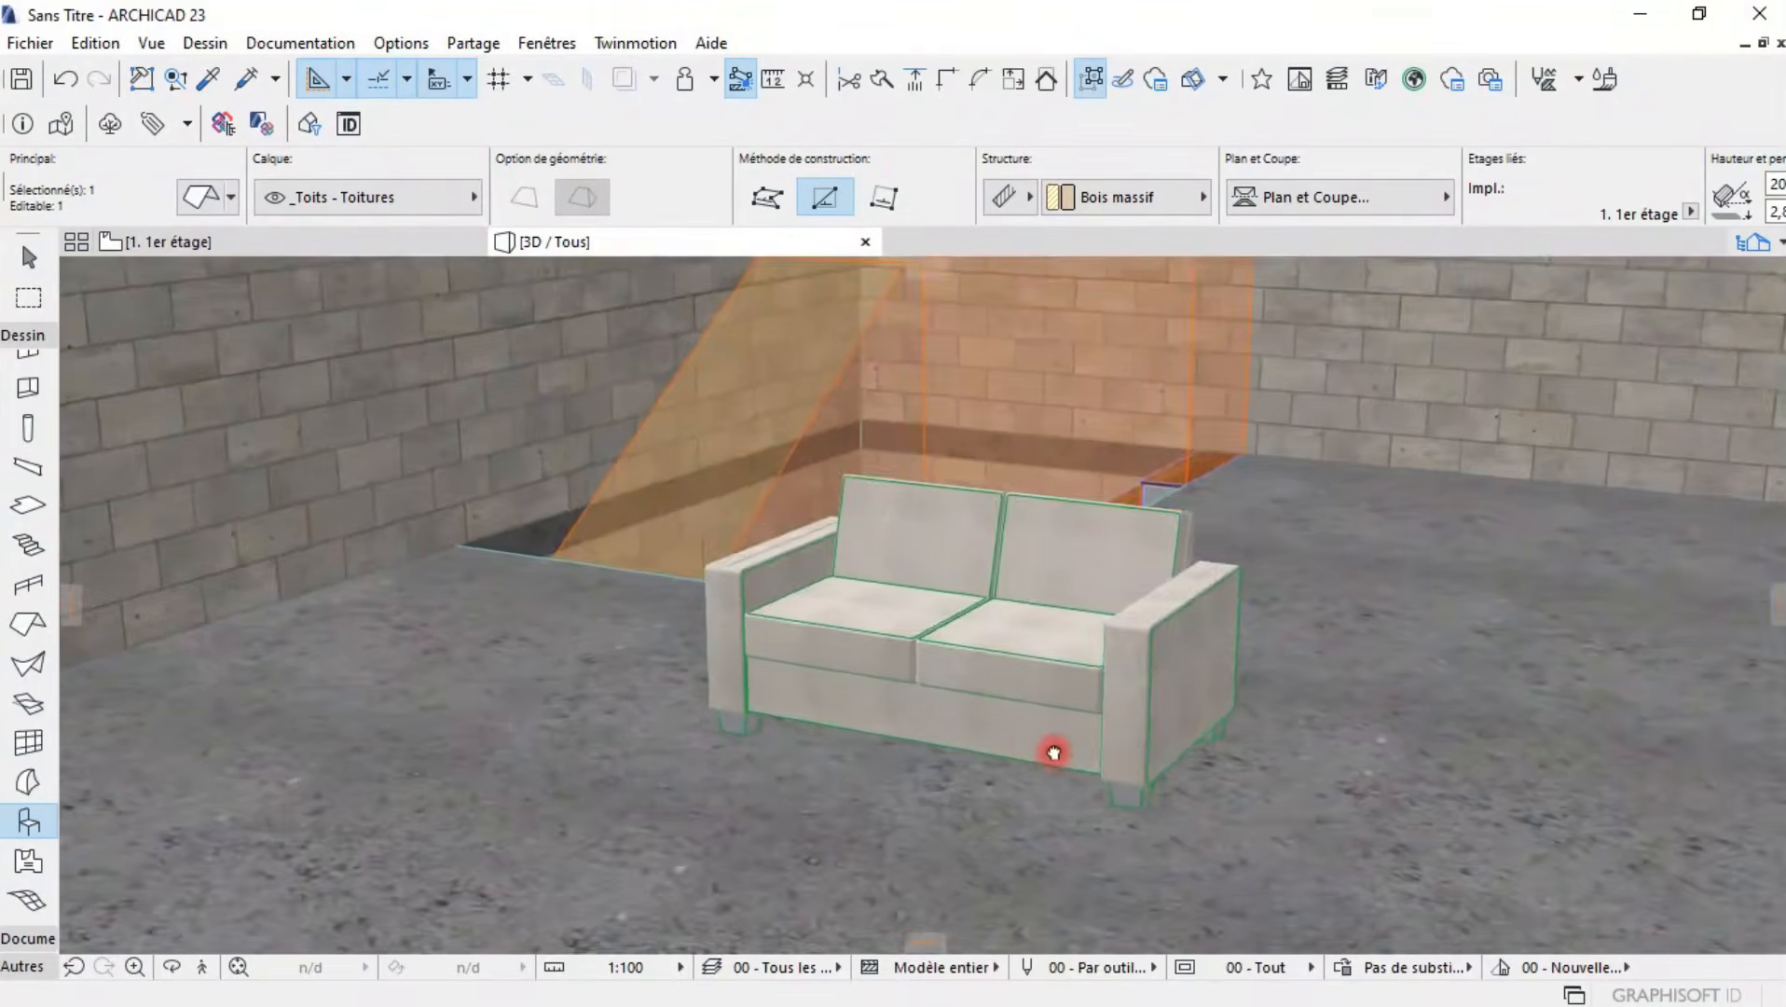
pyautogui.keyDown('shift'); pyautogui.moveTo(1053, 749); pyautogui.dragTo(1303, 758, button='middle'); pyautogui.keyUp('shift')
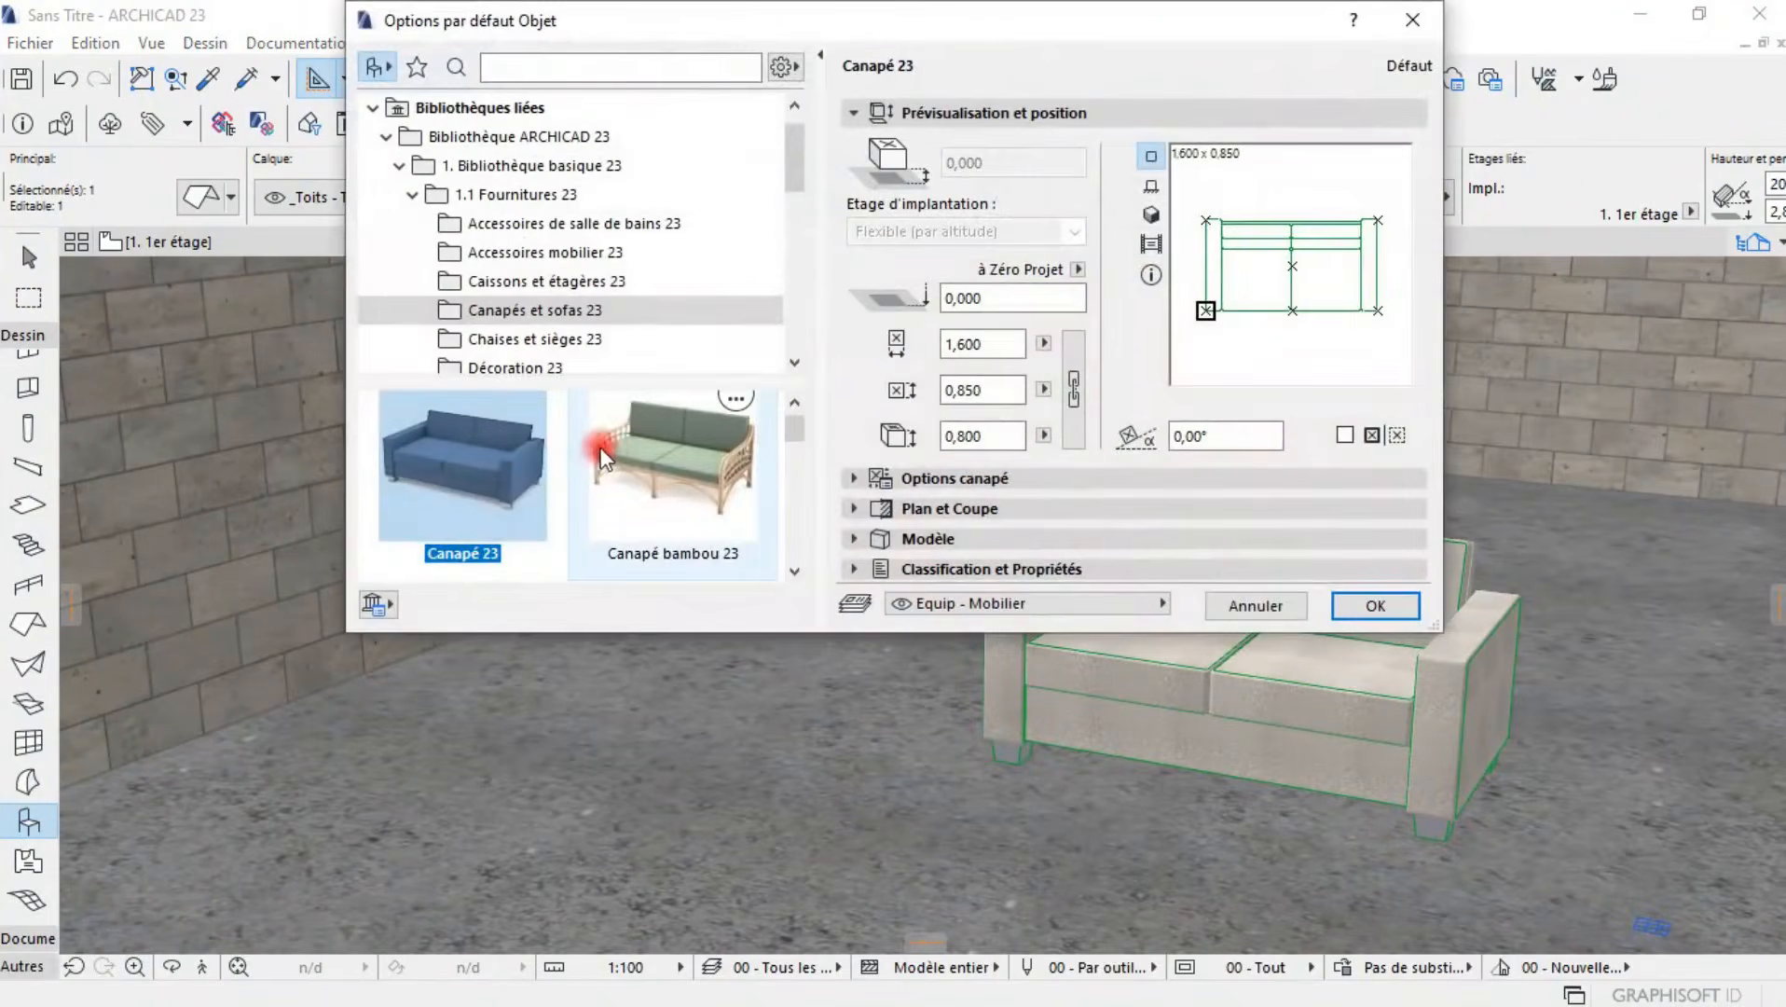
# - Set the default object to Canapé bambou 23, 1,550 by 0,800 by 0,800, from the sofa folder
pyautogui.scroll(-1, 682, 450)
pyautogui.scroll(1, 682, 450)
pyautogui.scroll(-1, 682, 450)
pyautogui.click(683, 457)
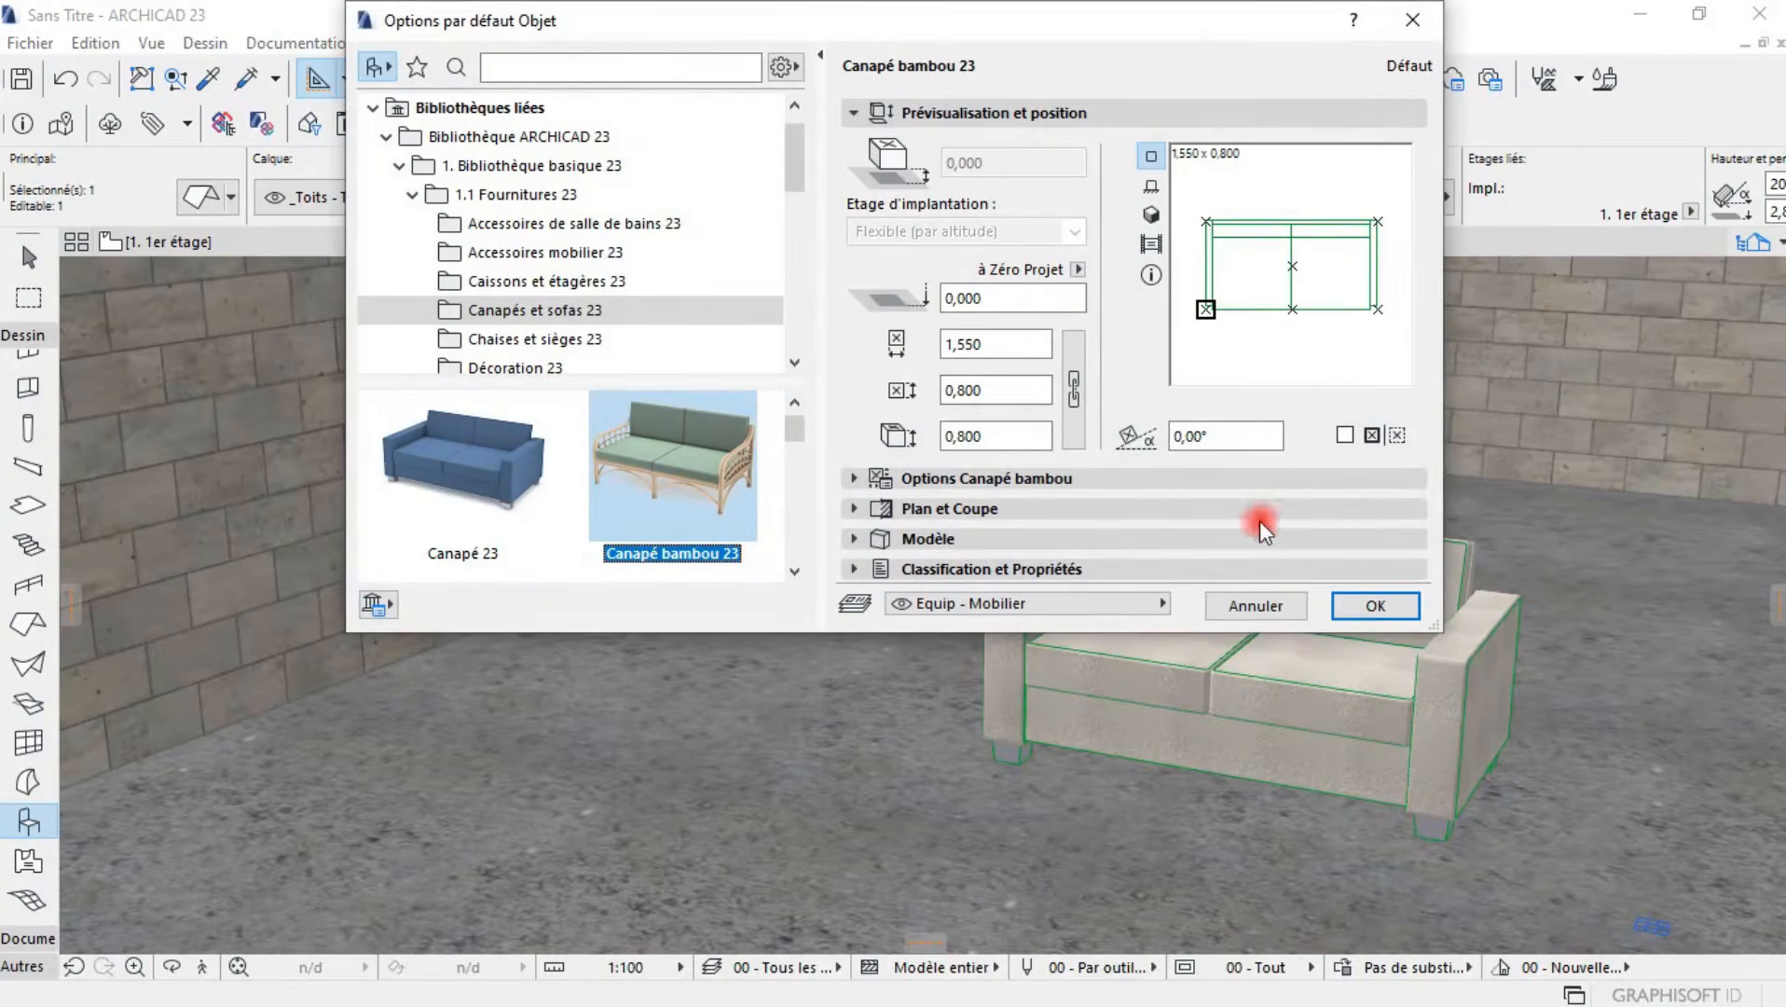
pyautogui.click(1363, 608)
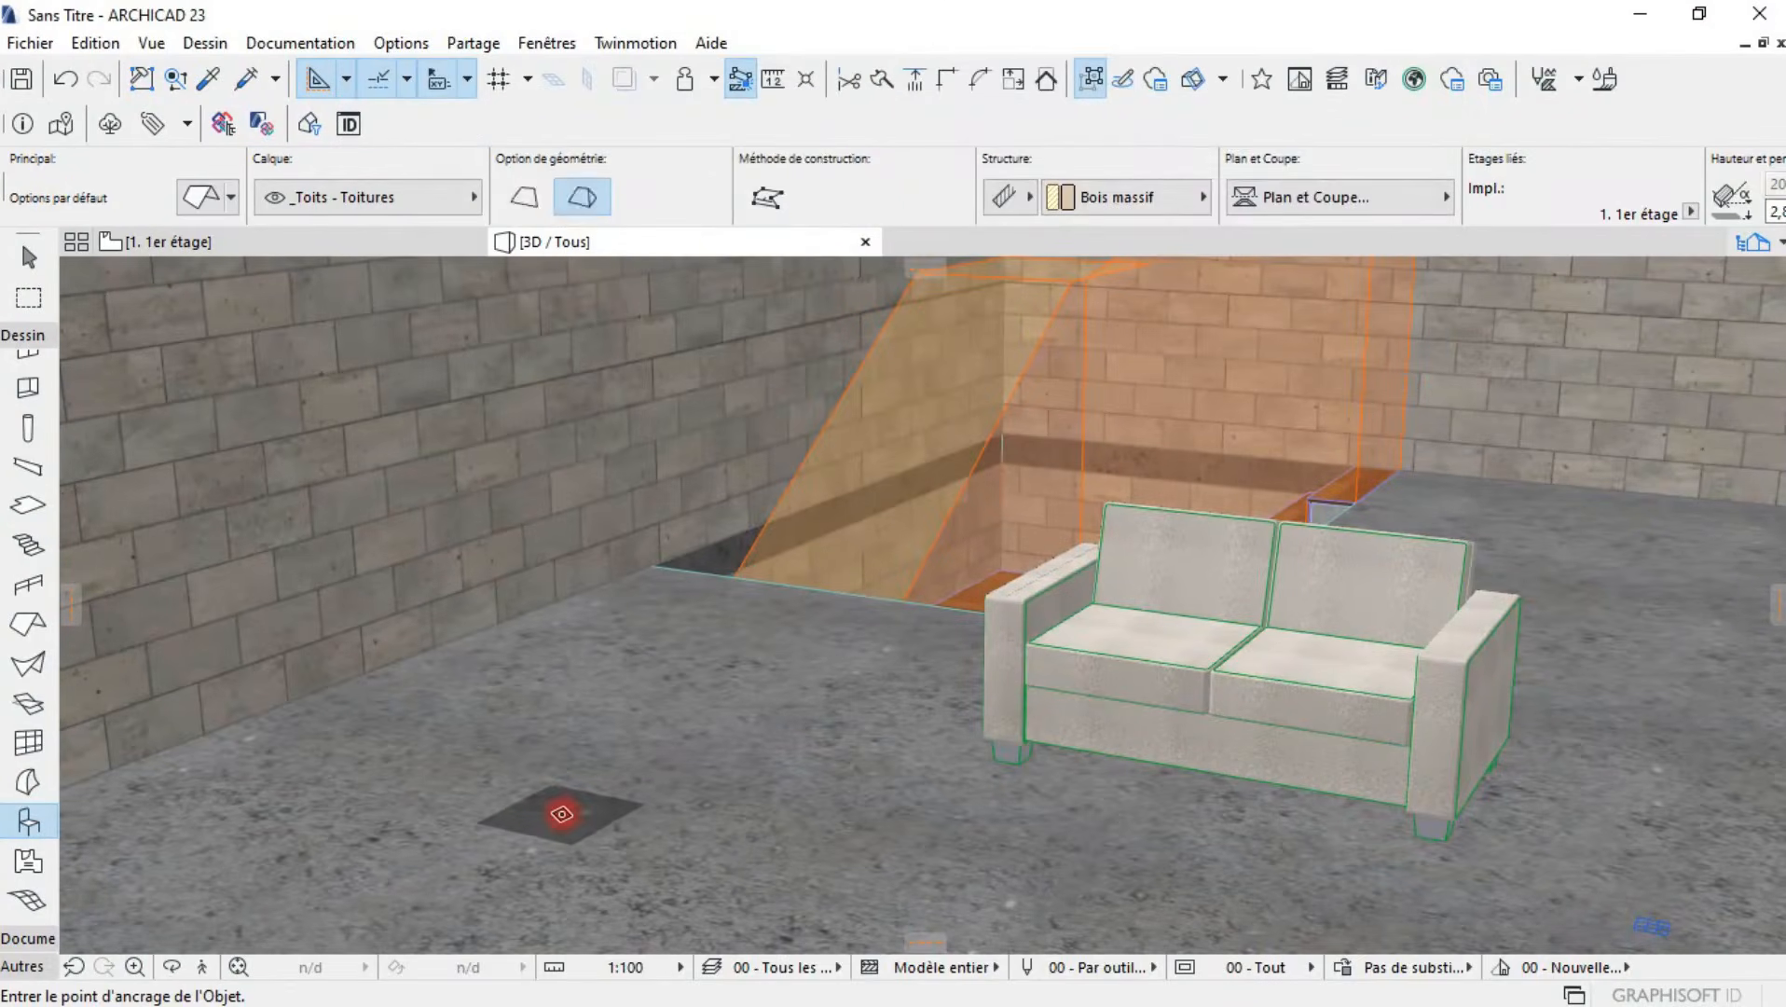
# - Place a Canapé bambou 23 on the floor beside the first sofa in 3D and view both sofas up close
pyautogui.scroll(-1, 566, 811)
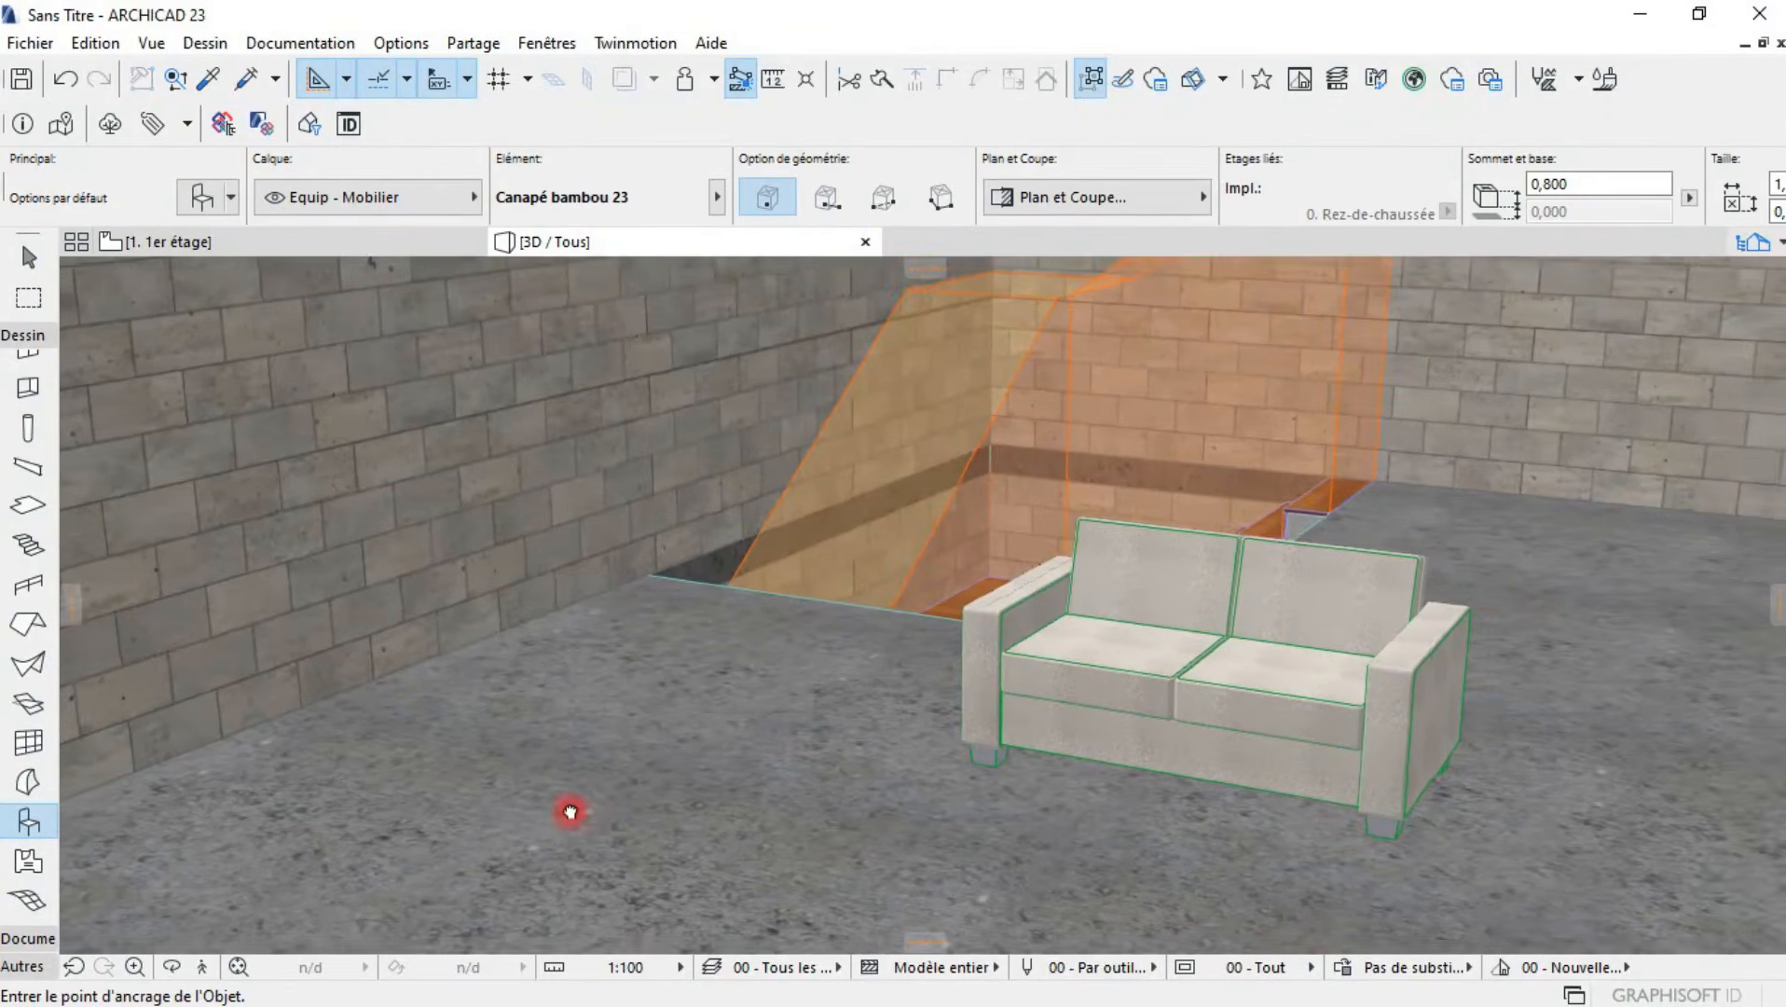
pyautogui.moveTo(568, 812); pyautogui.dragTo(621, 820, button='middle')
pyautogui.click(620, 825)
pyautogui.scroll(-2, 626, 825)
pyautogui.keyDown('shift'); pyautogui.moveTo(777, 821); pyautogui.dragTo(739, 375, button='middle'); pyautogui.keyUp('shift')
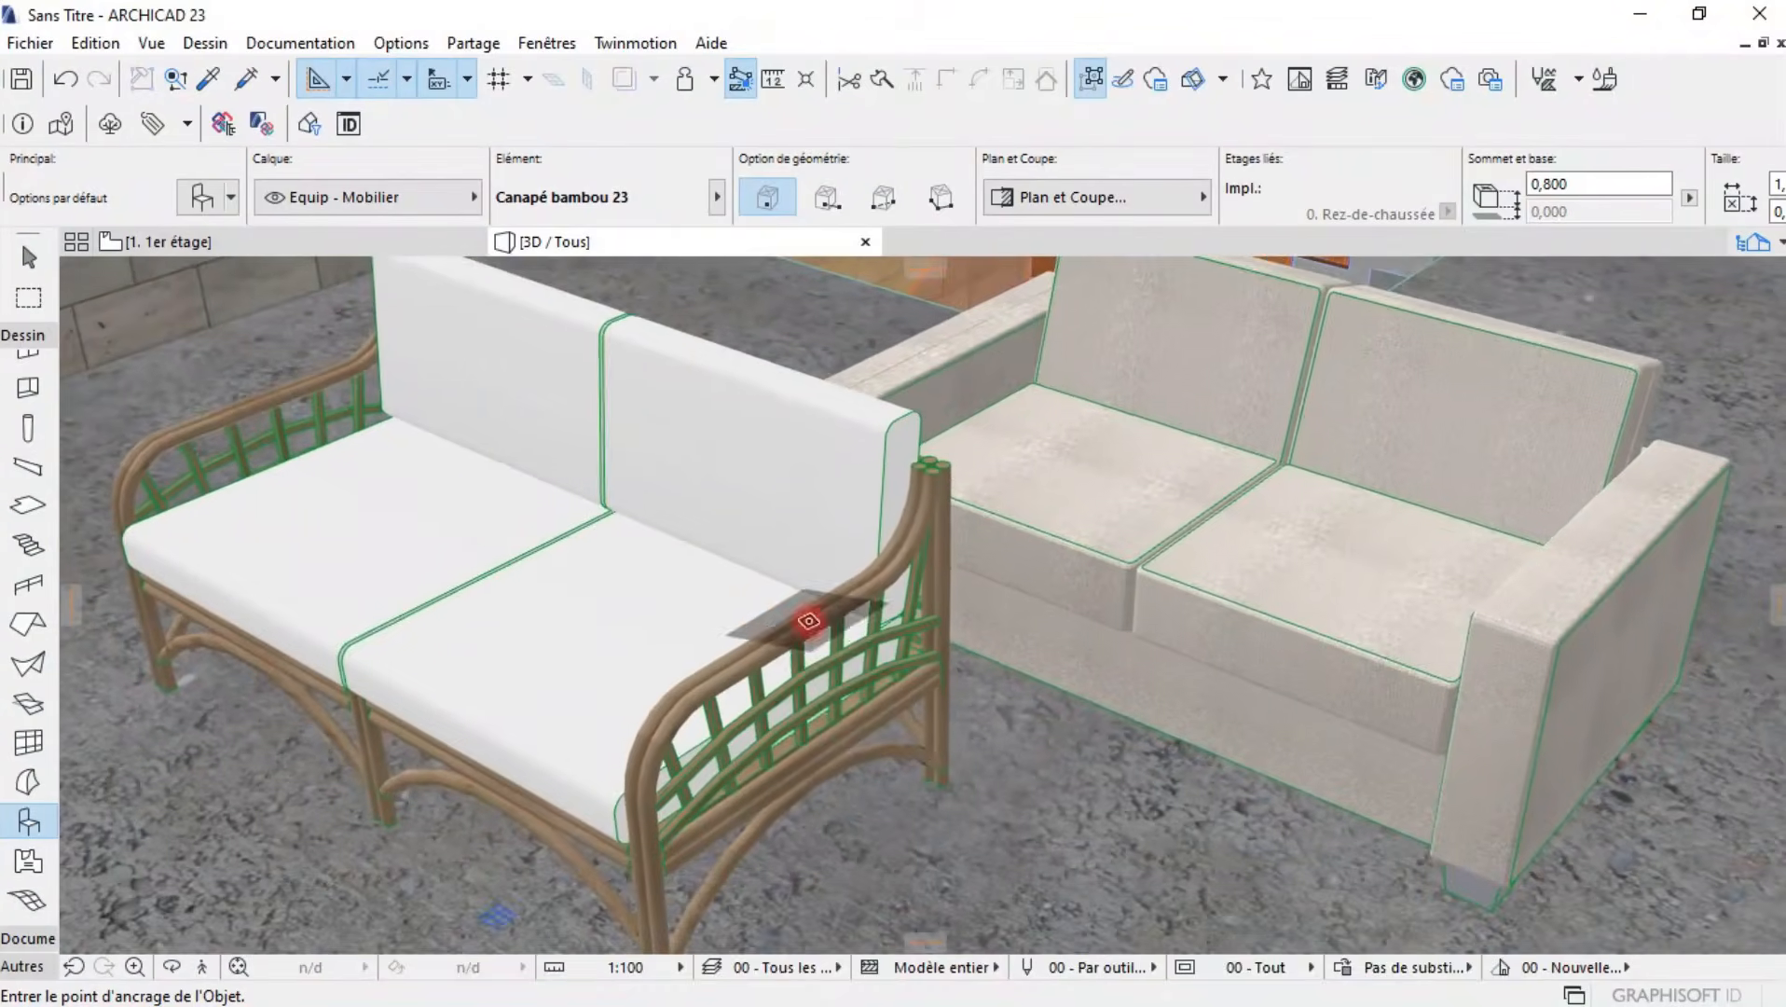
pyautogui.keyDown('shift'); pyautogui.moveTo(836, 718); pyautogui.dragTo(597, 697, button='middle'); pyautogui.keyUp('shift')
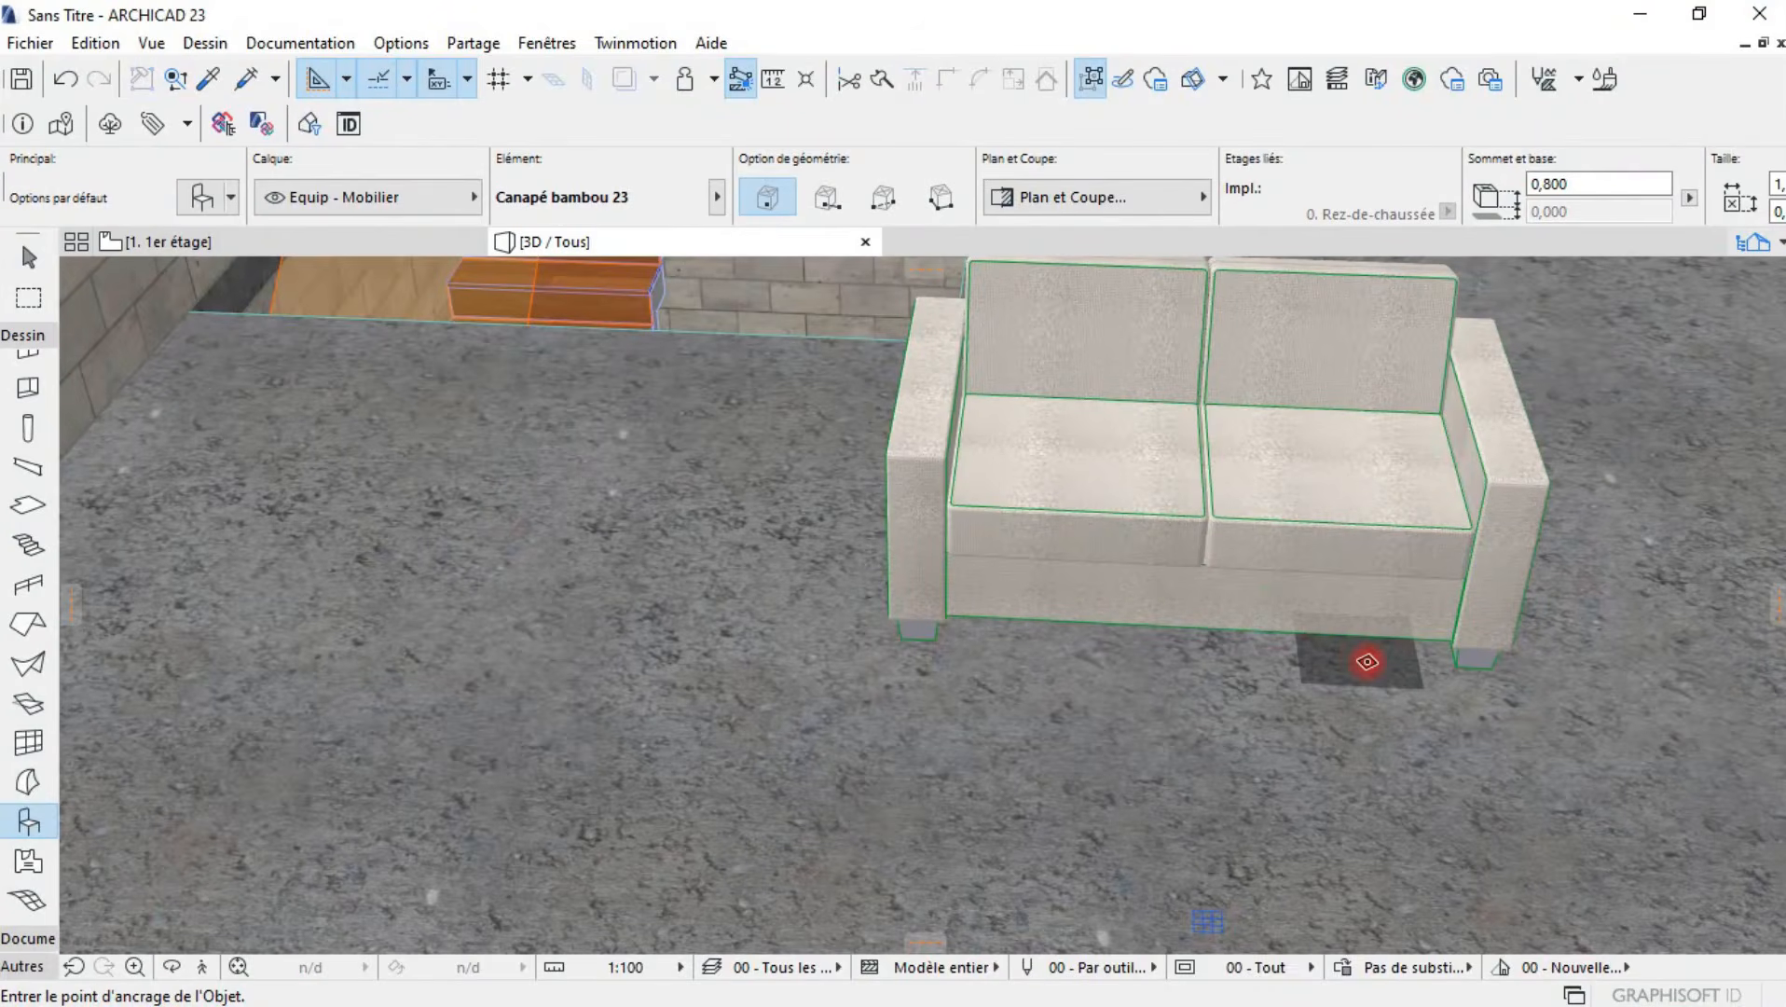
# - View the fabric sofa from its side, and look through the list of design tools and the documentation tool group
pyautogui.keyDown('shift'); pyautogui.moveTo(1467, 829); pyautogui.dragTo(843, 743, button='middle'); pyautogui.keyUp('shift')
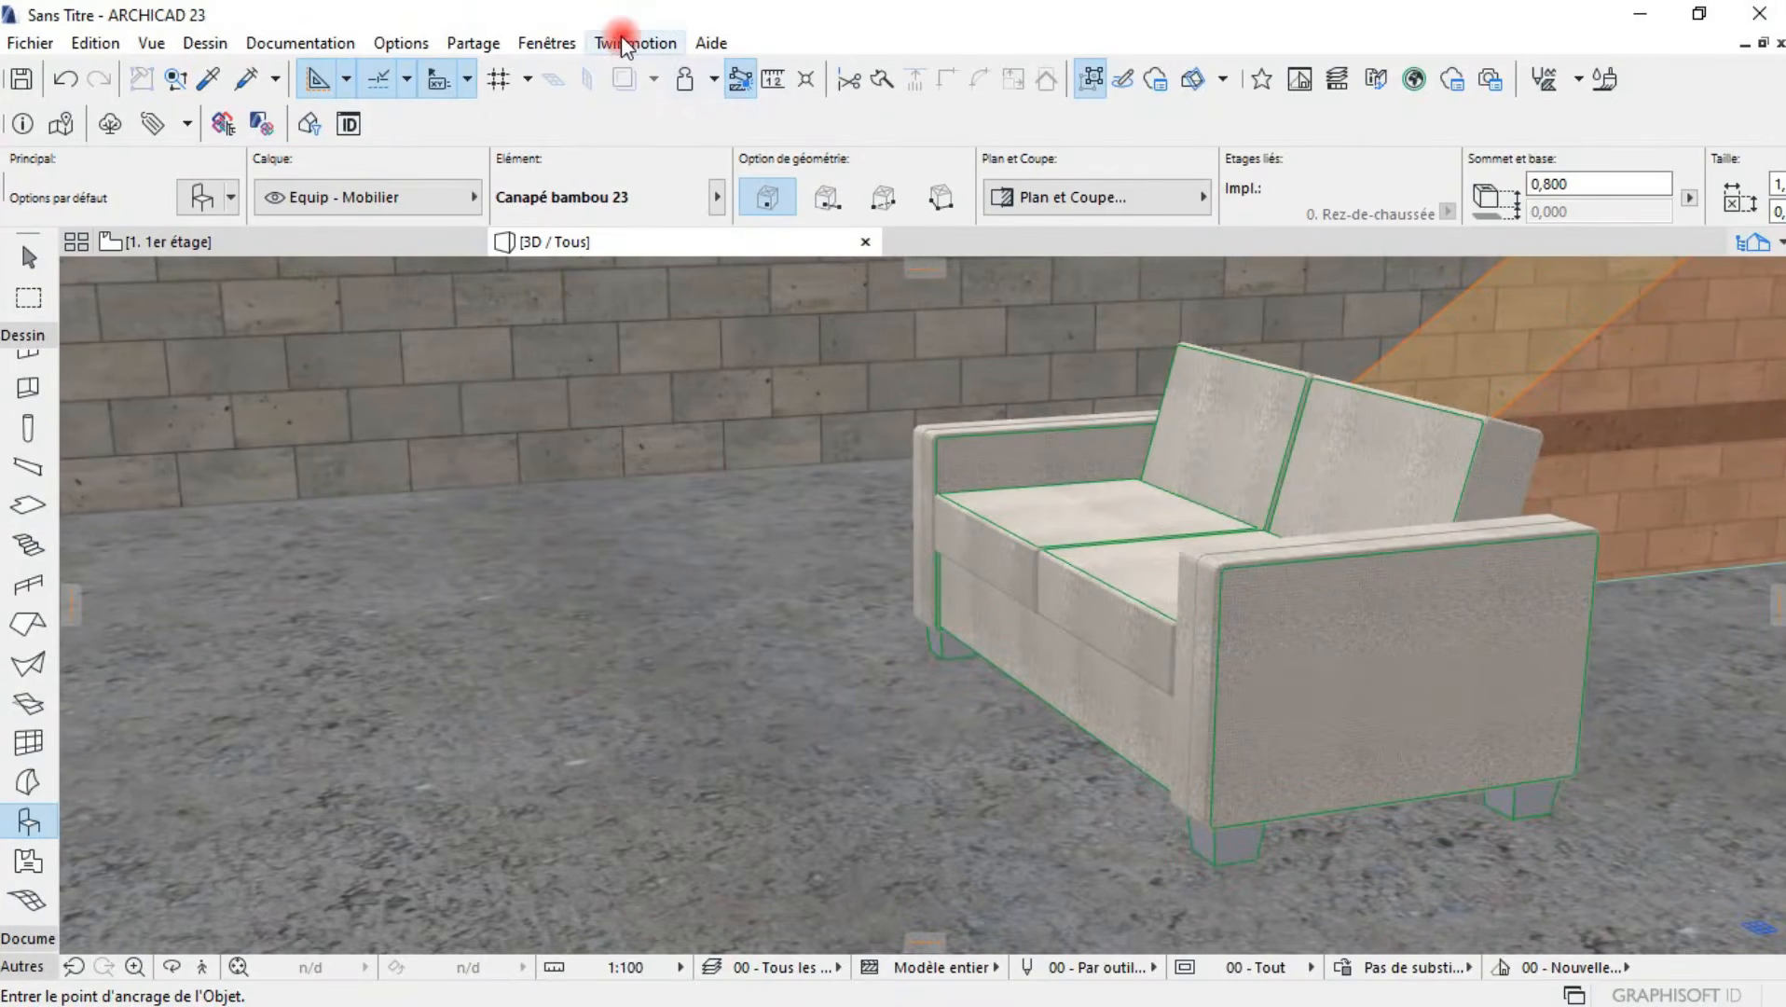
pyautogui.click(212, 44)
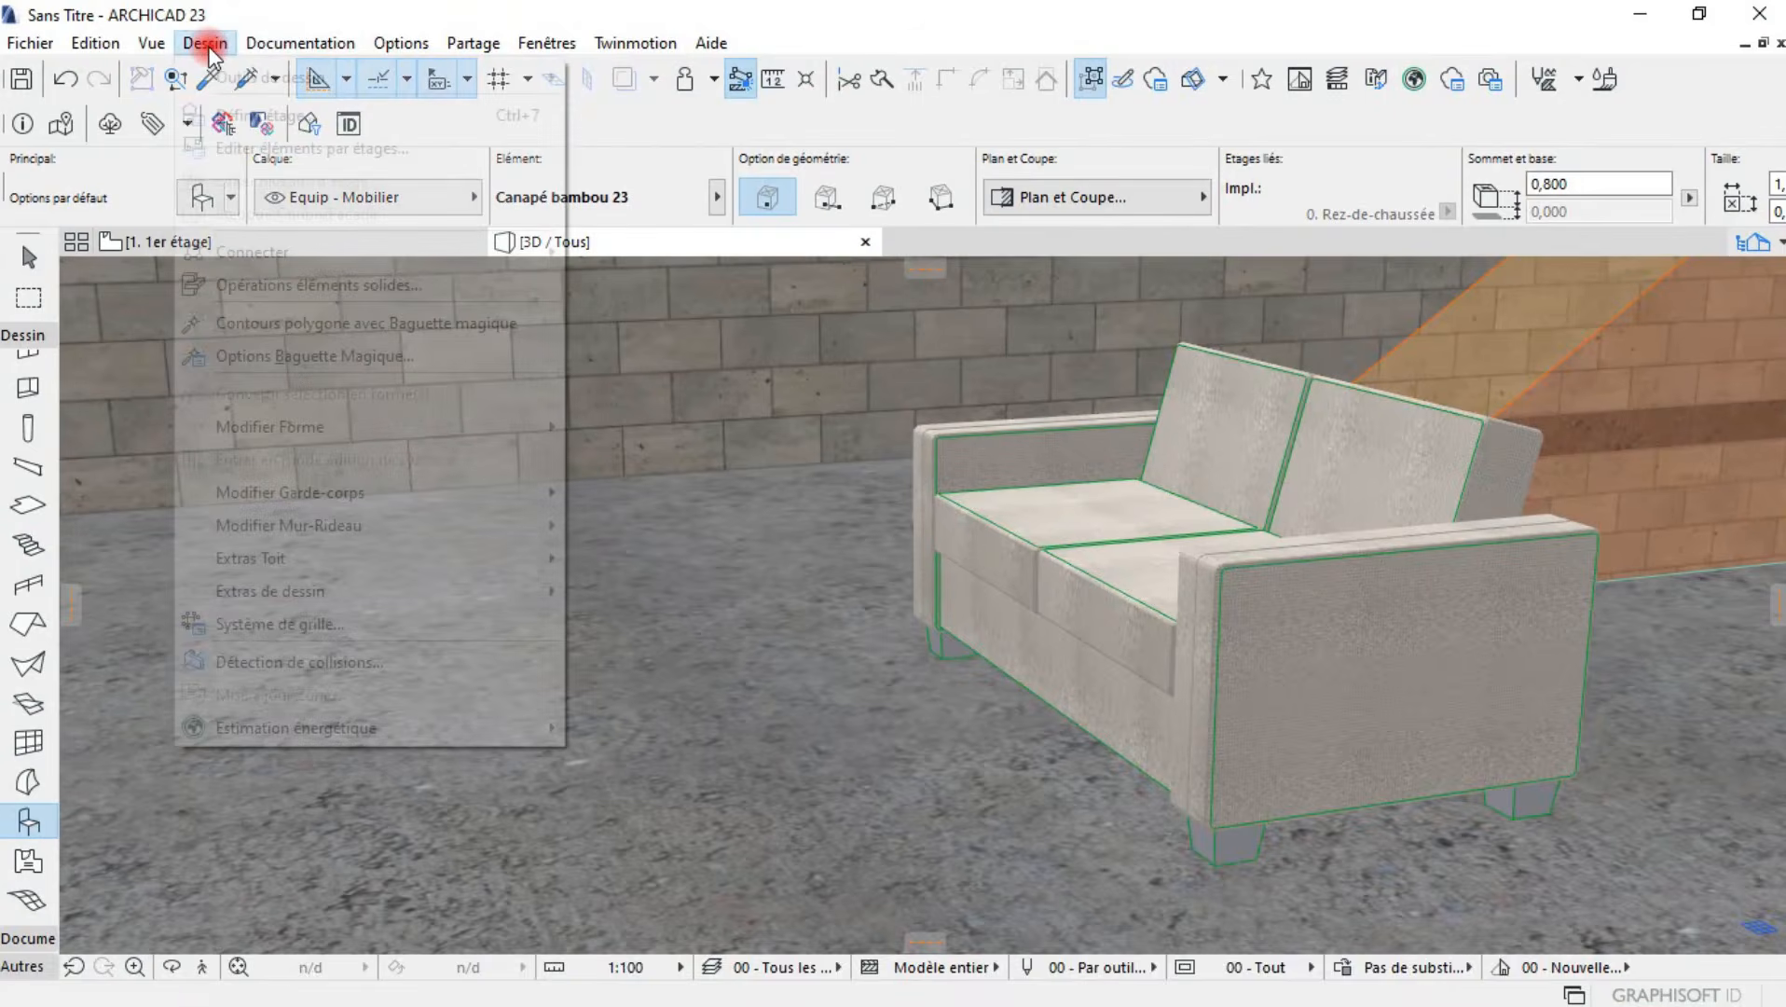
pyautogui.click(248, 75)
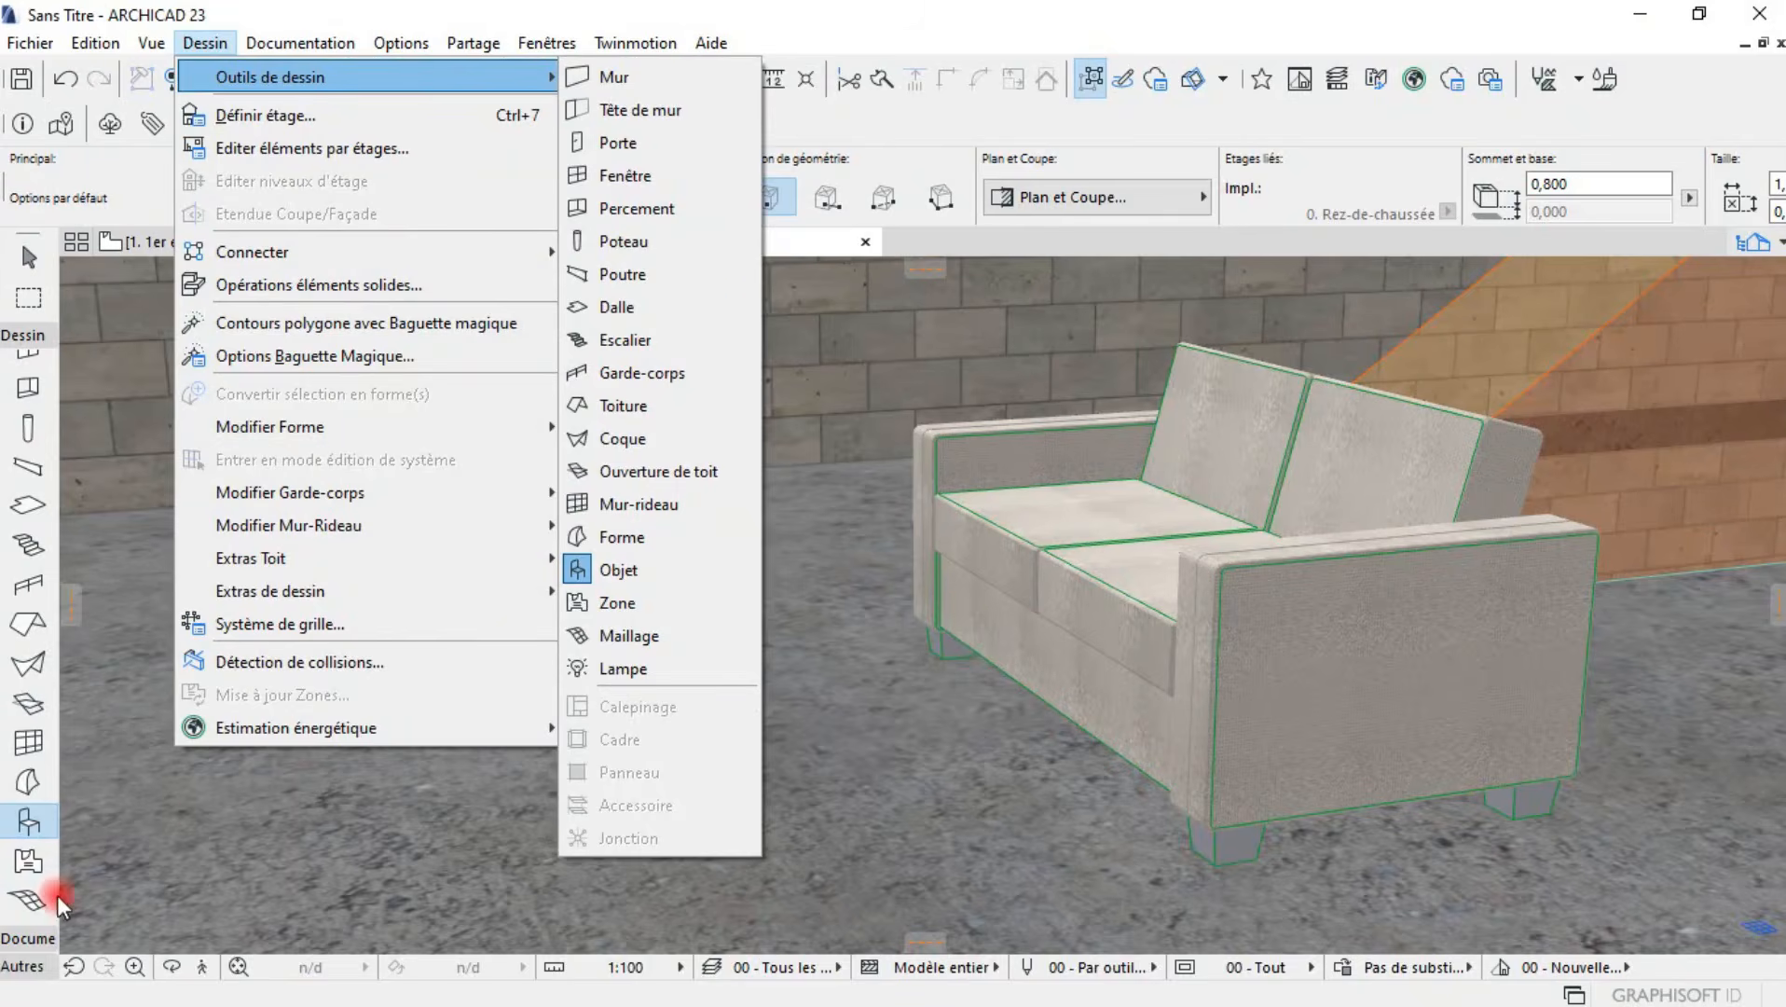
pyautogui.click(14, 944)
pyautogui.click(21, 362)
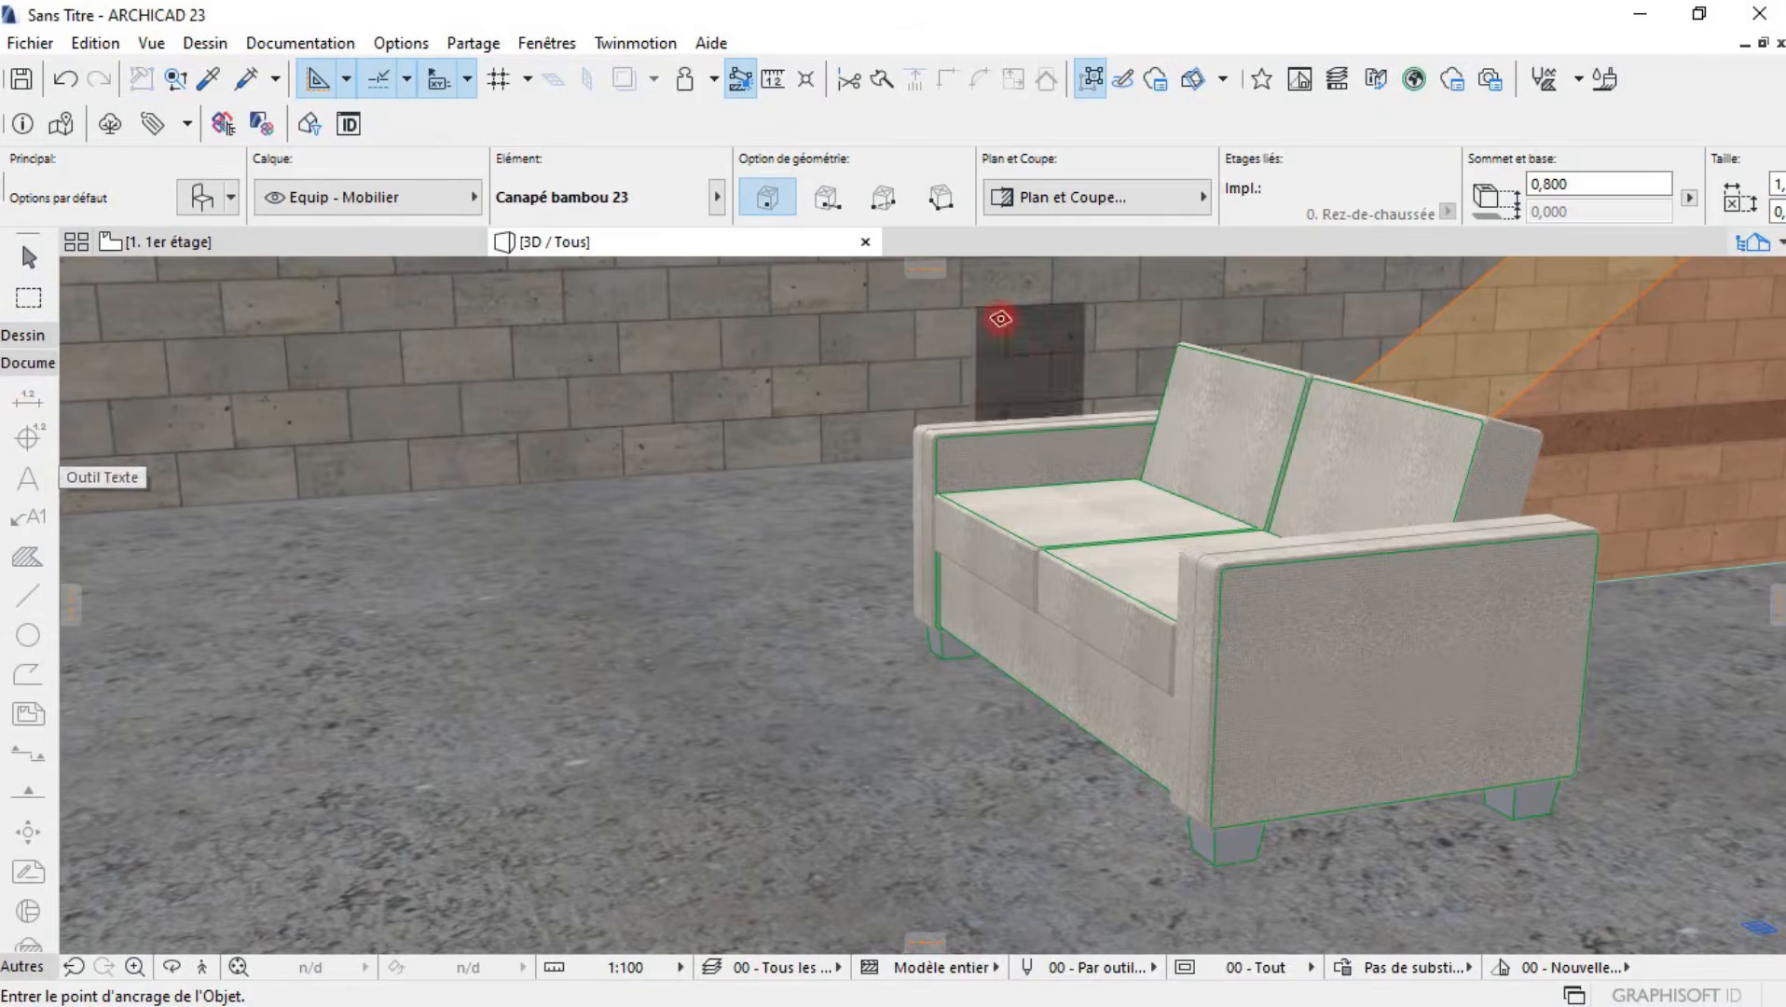
# - In the 1er étage floor plan, draw an L-shaped continuous polyline outside the building, with a horizontal segment about 2.4 m long and a vertical one
pyautogui.click(265, 244)
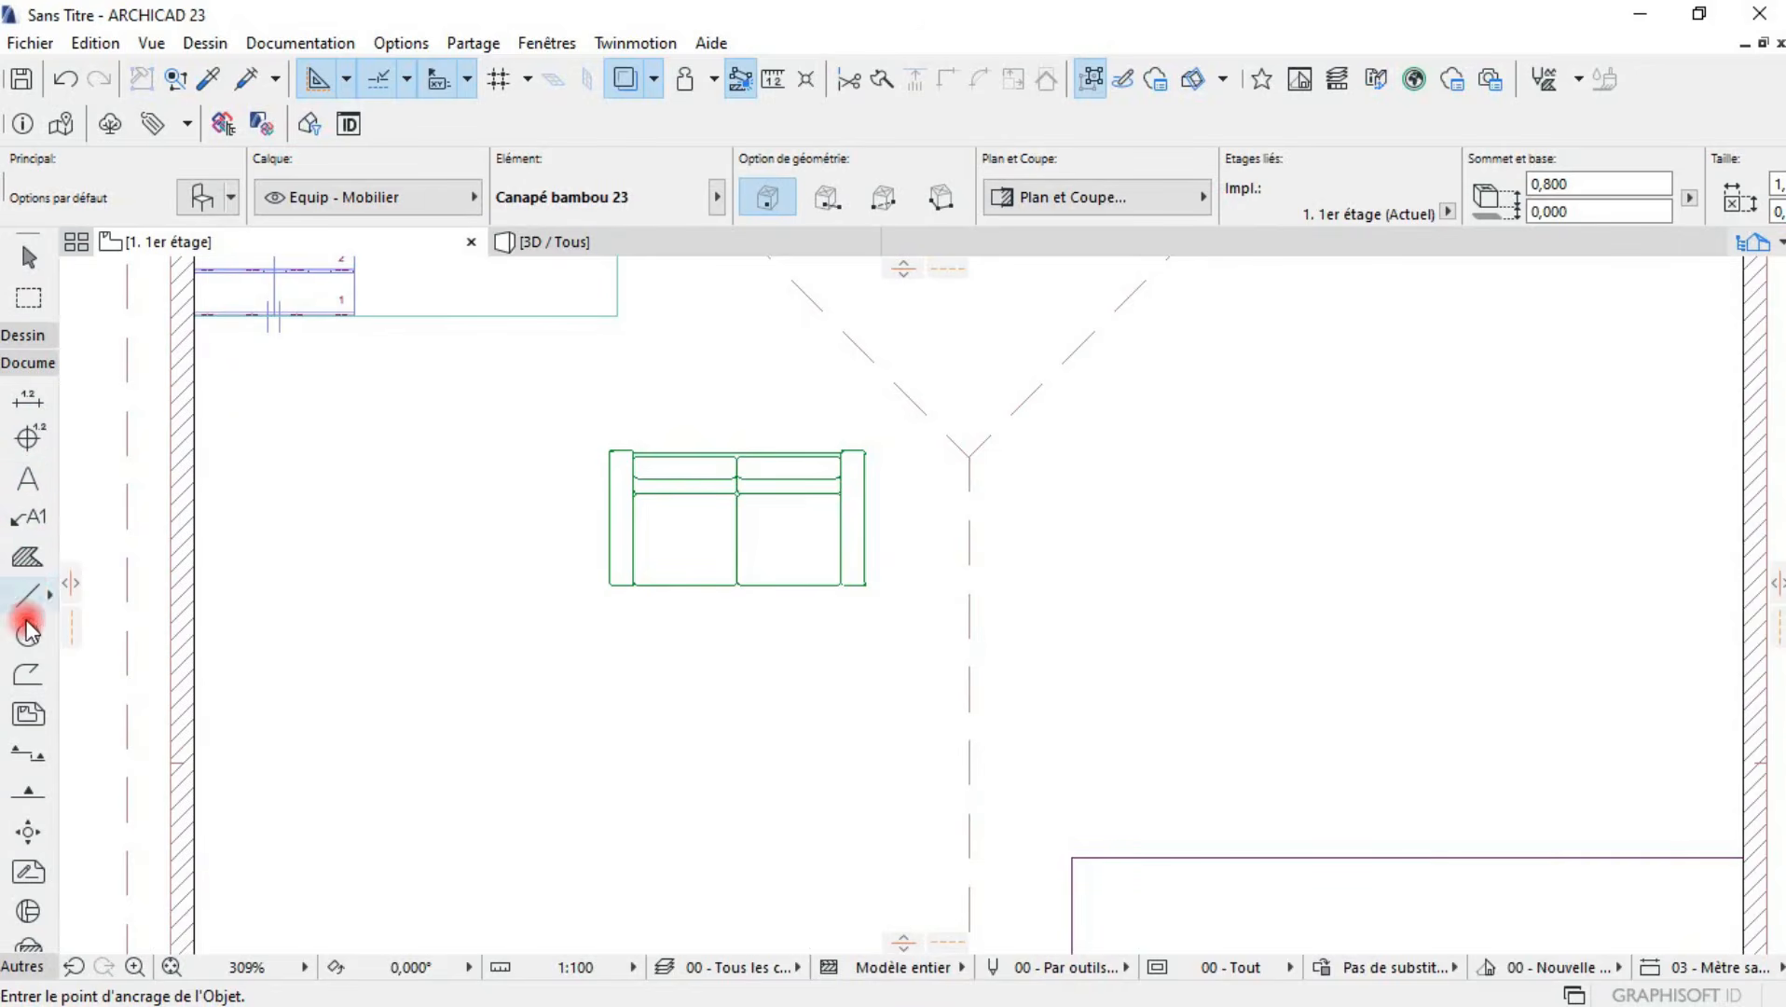
pyautogui.scroll(-1, 37, 862)
pyautogui.scroll(1, 23, 709)
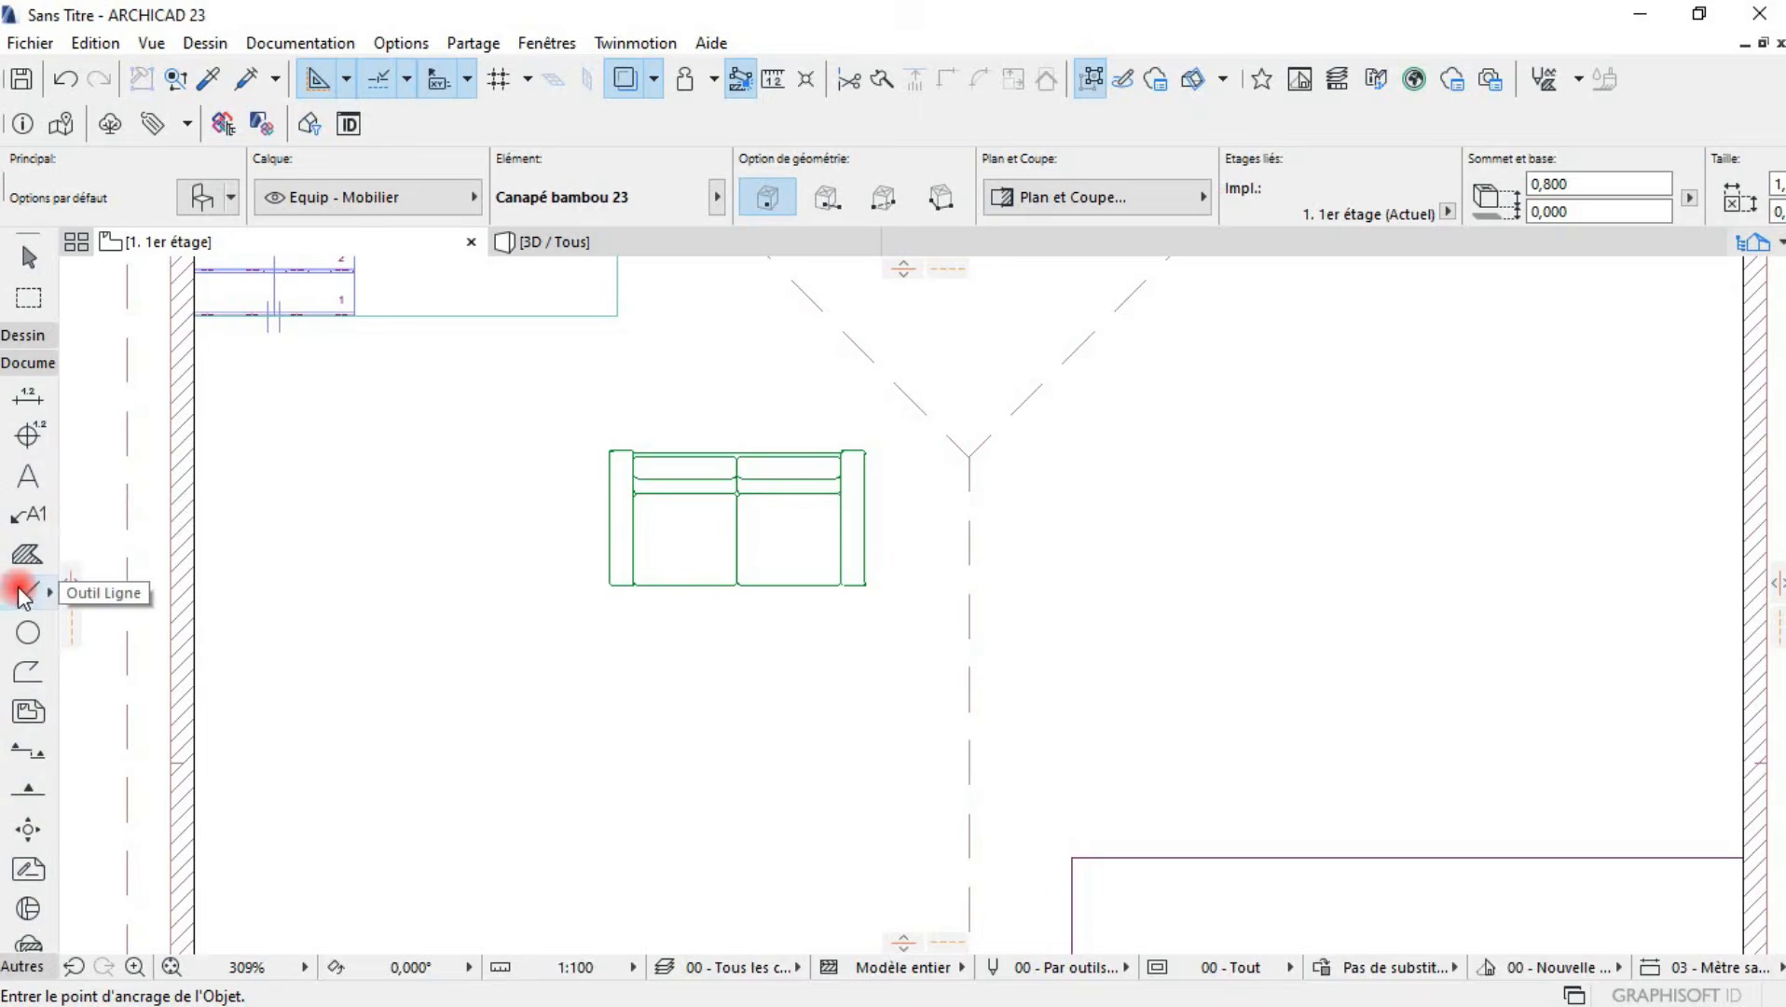
pyautogui.scroll(-5, 490, 494)
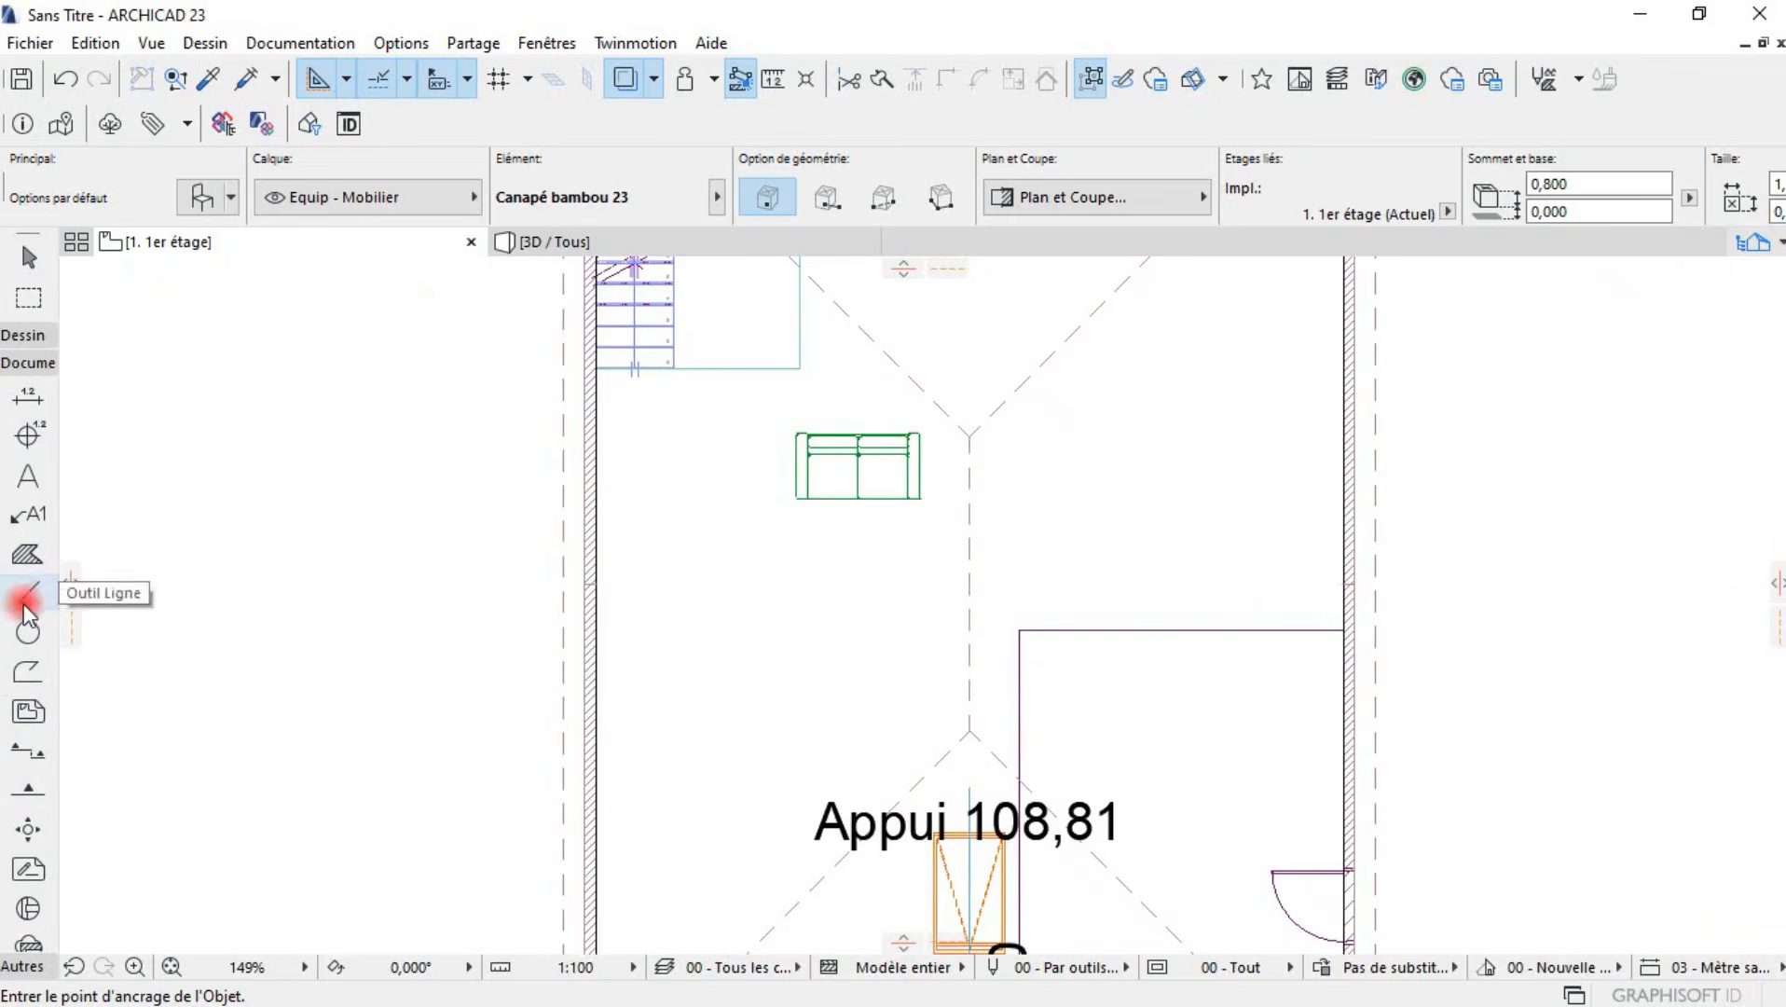
pyautogui.click(26, 592)
pyautogui.click(190, 594)
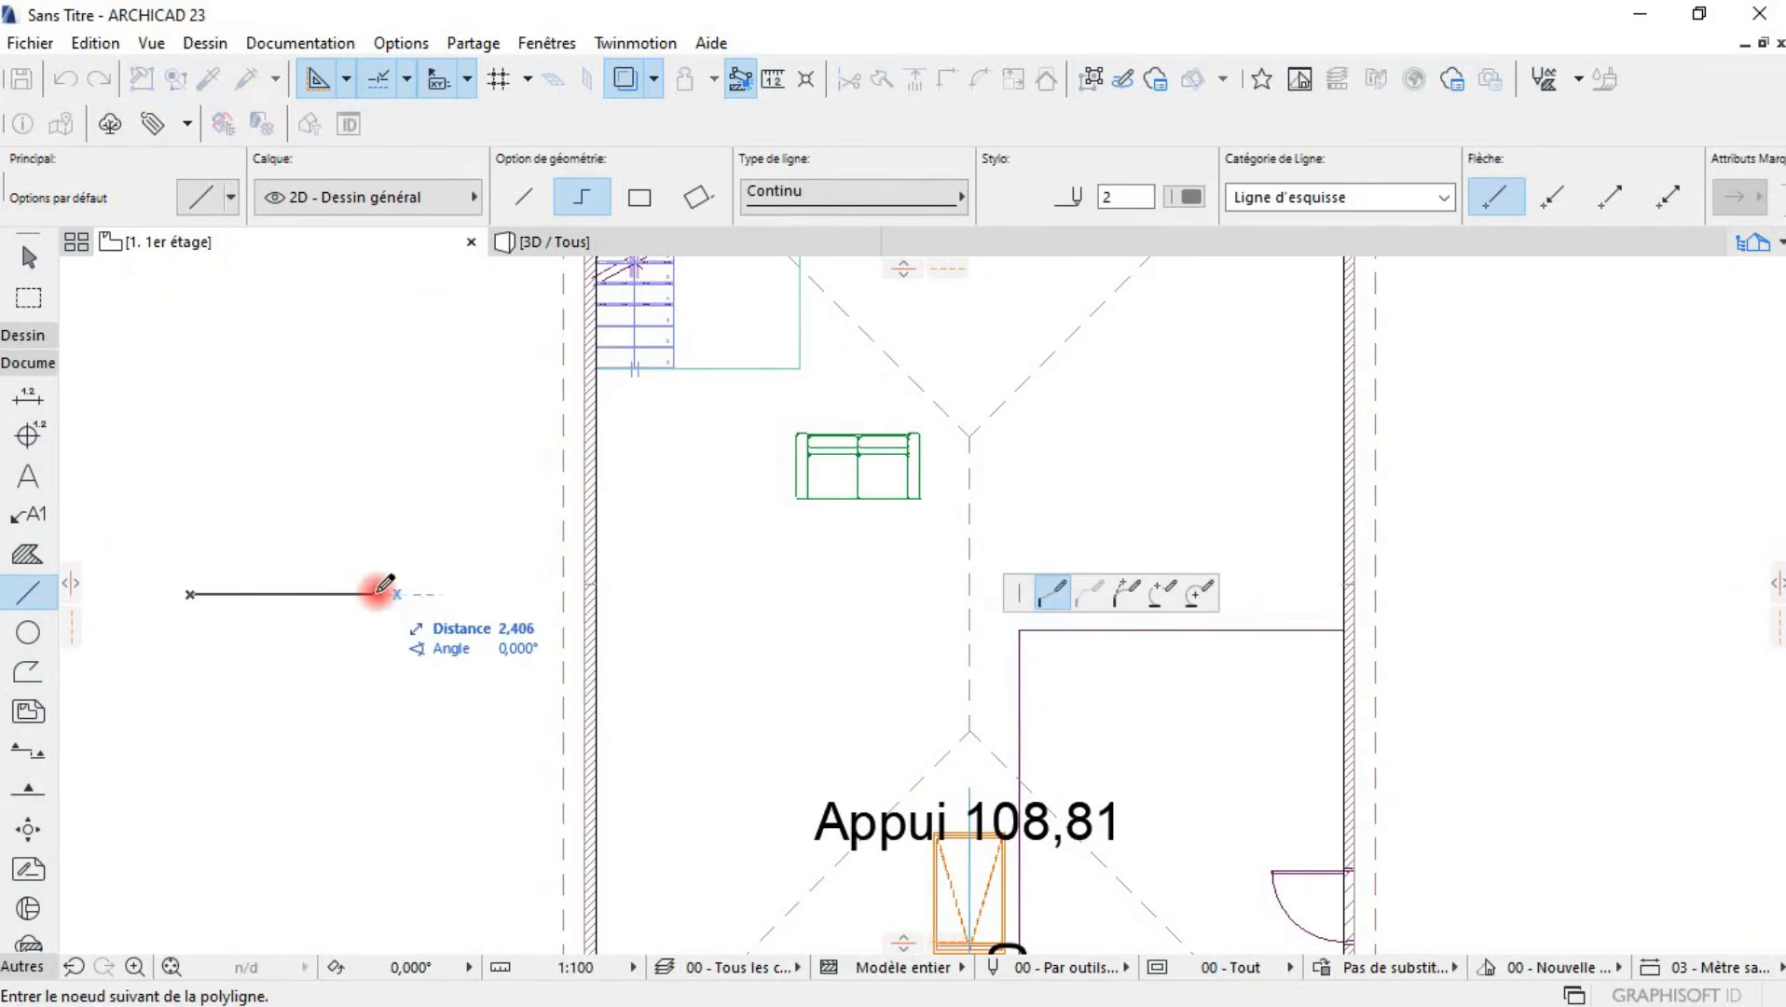
pyautogui.click(379, 594)
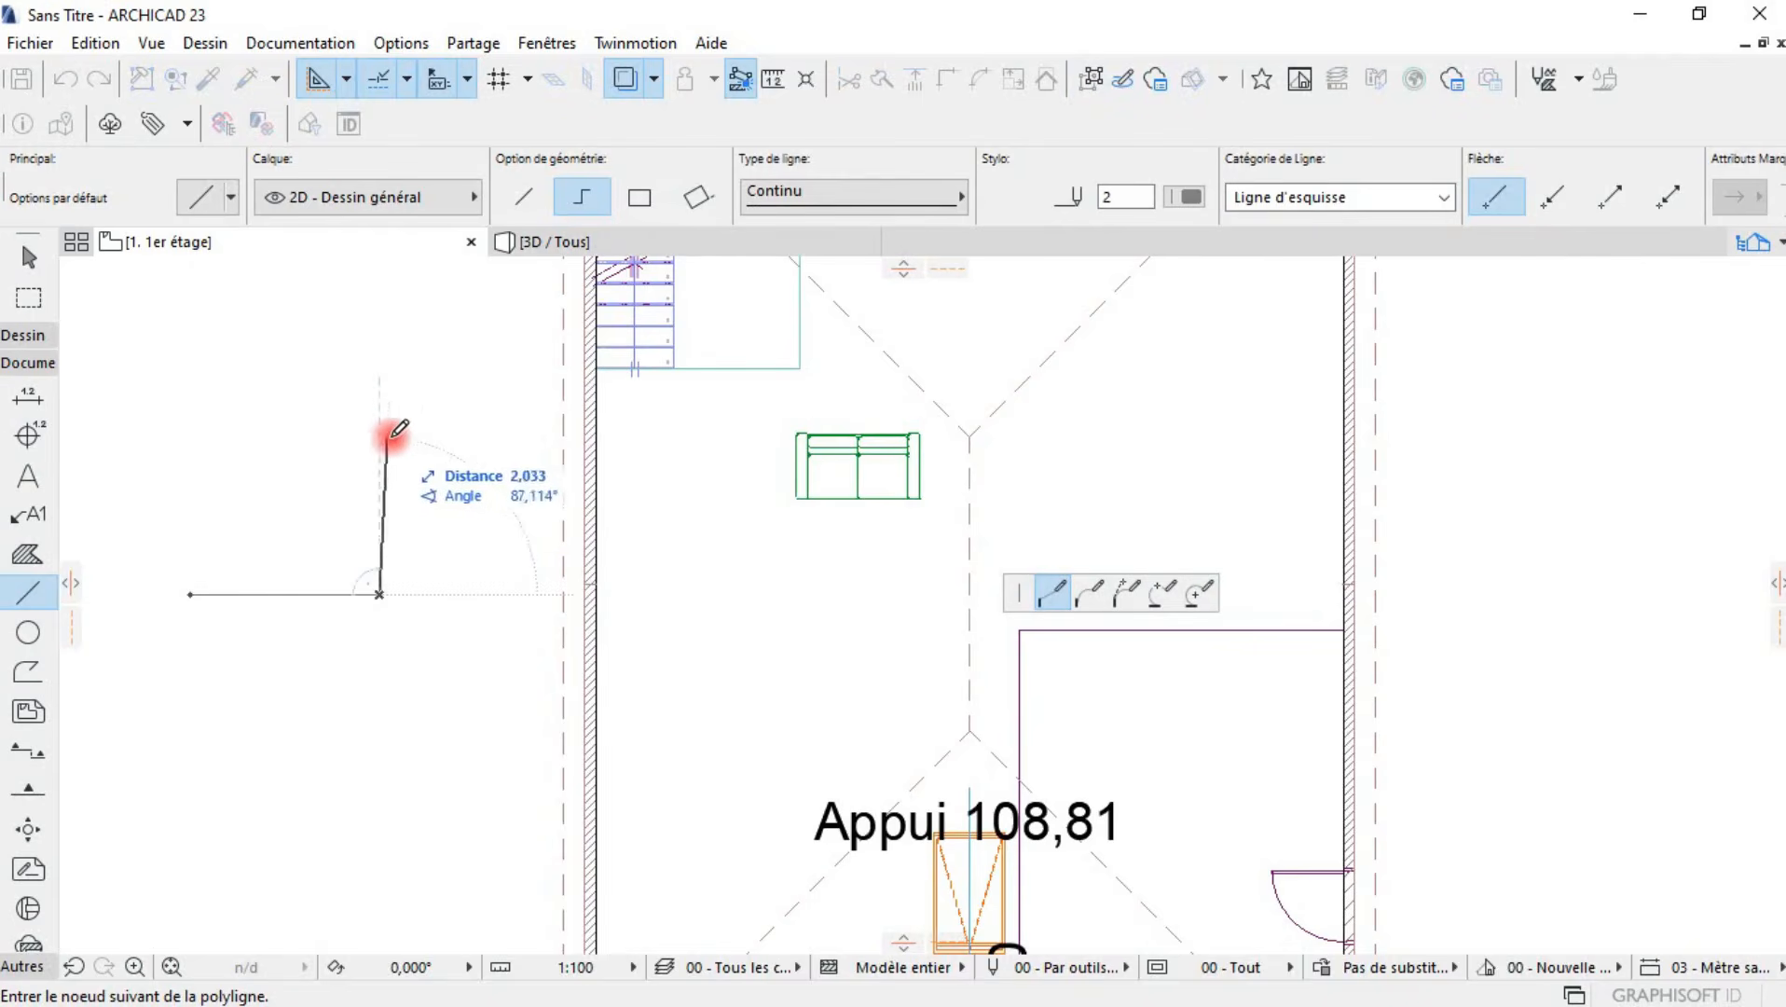
pyautogui.doubleClick(381, 426)
pyautogui.click(584, 216)
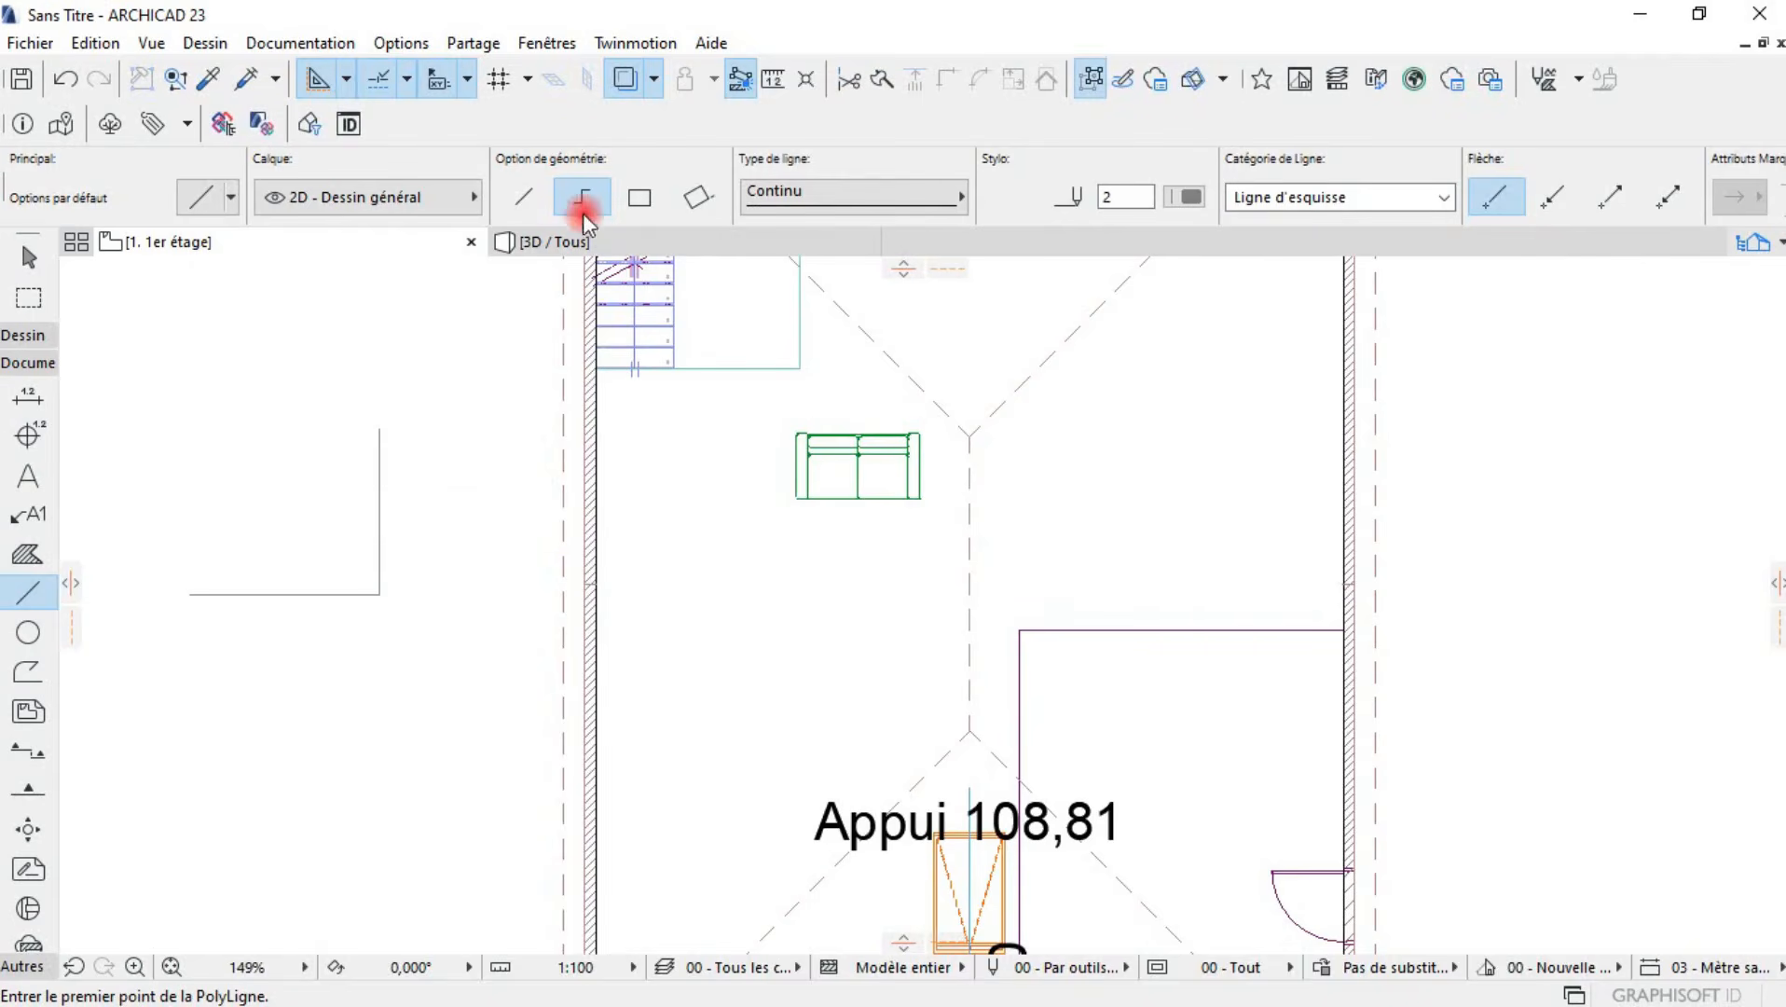
# - Draw a rectangle of continuous lines with the rectangular Line option, outside the building below the L-shaped polyline
pyautogui.click(639, 197)
pyautogui.scroll(-2, 498, 398)
pyautogui.moveTo(498, 398); pyautogui.dragTo(900, 264, button='middle')
pyautogui.click(469, 612)
pyautogui.click(719, 457)
# - Draw a closed, irregular five-corner polyline outside the building, beside the rectangle, ending at its starting point
pyautogui.click(698, 197)
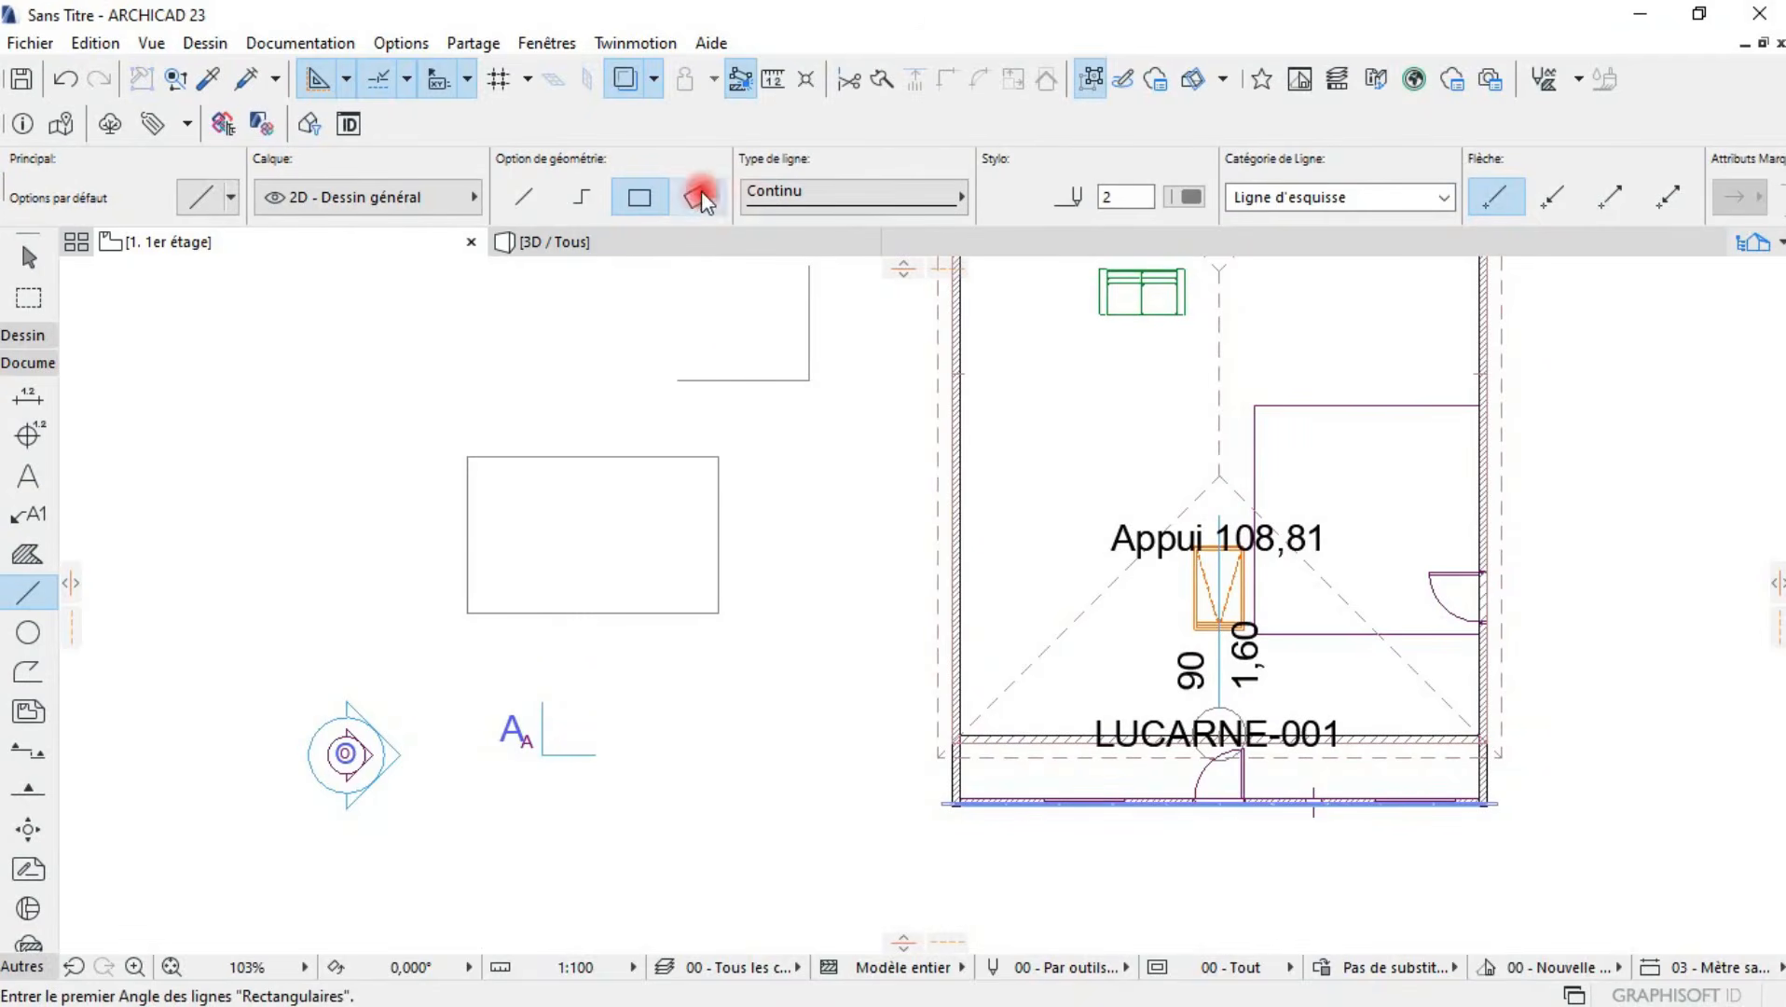
pyautogui.click(128, 470)
pyautogui.click(585, 195)
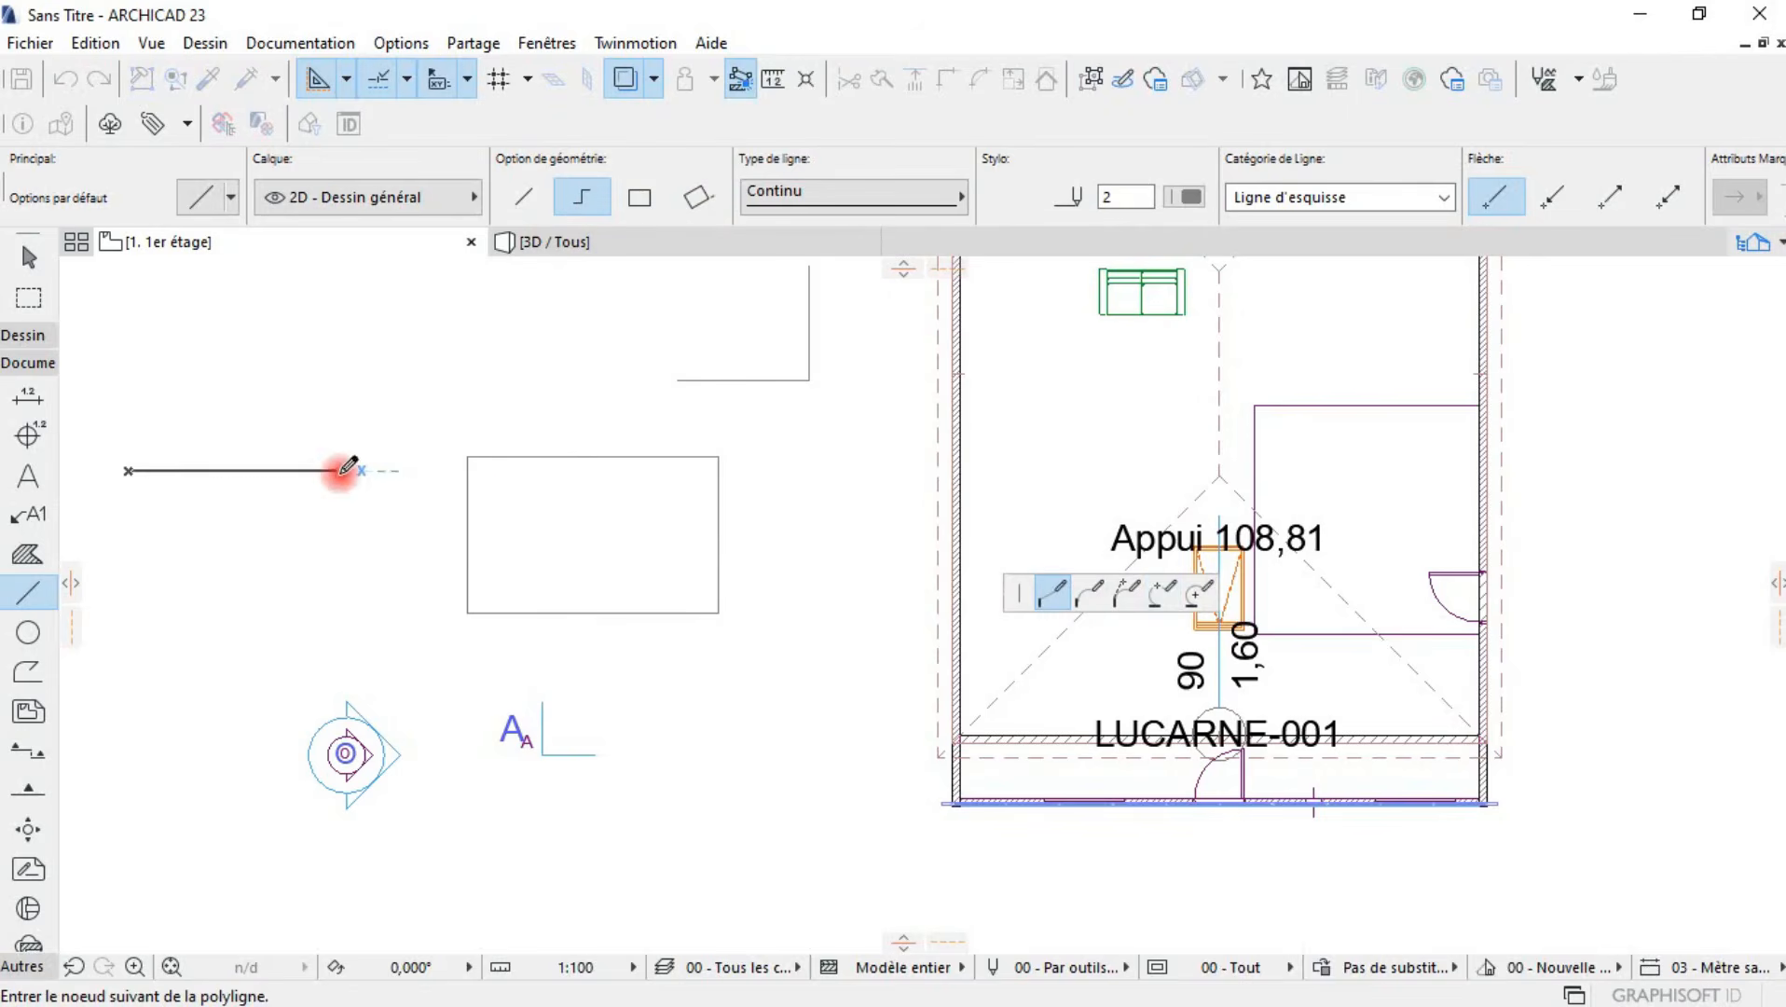
pyautogui.click(339, 272)
pyautogui.click(221, 388)
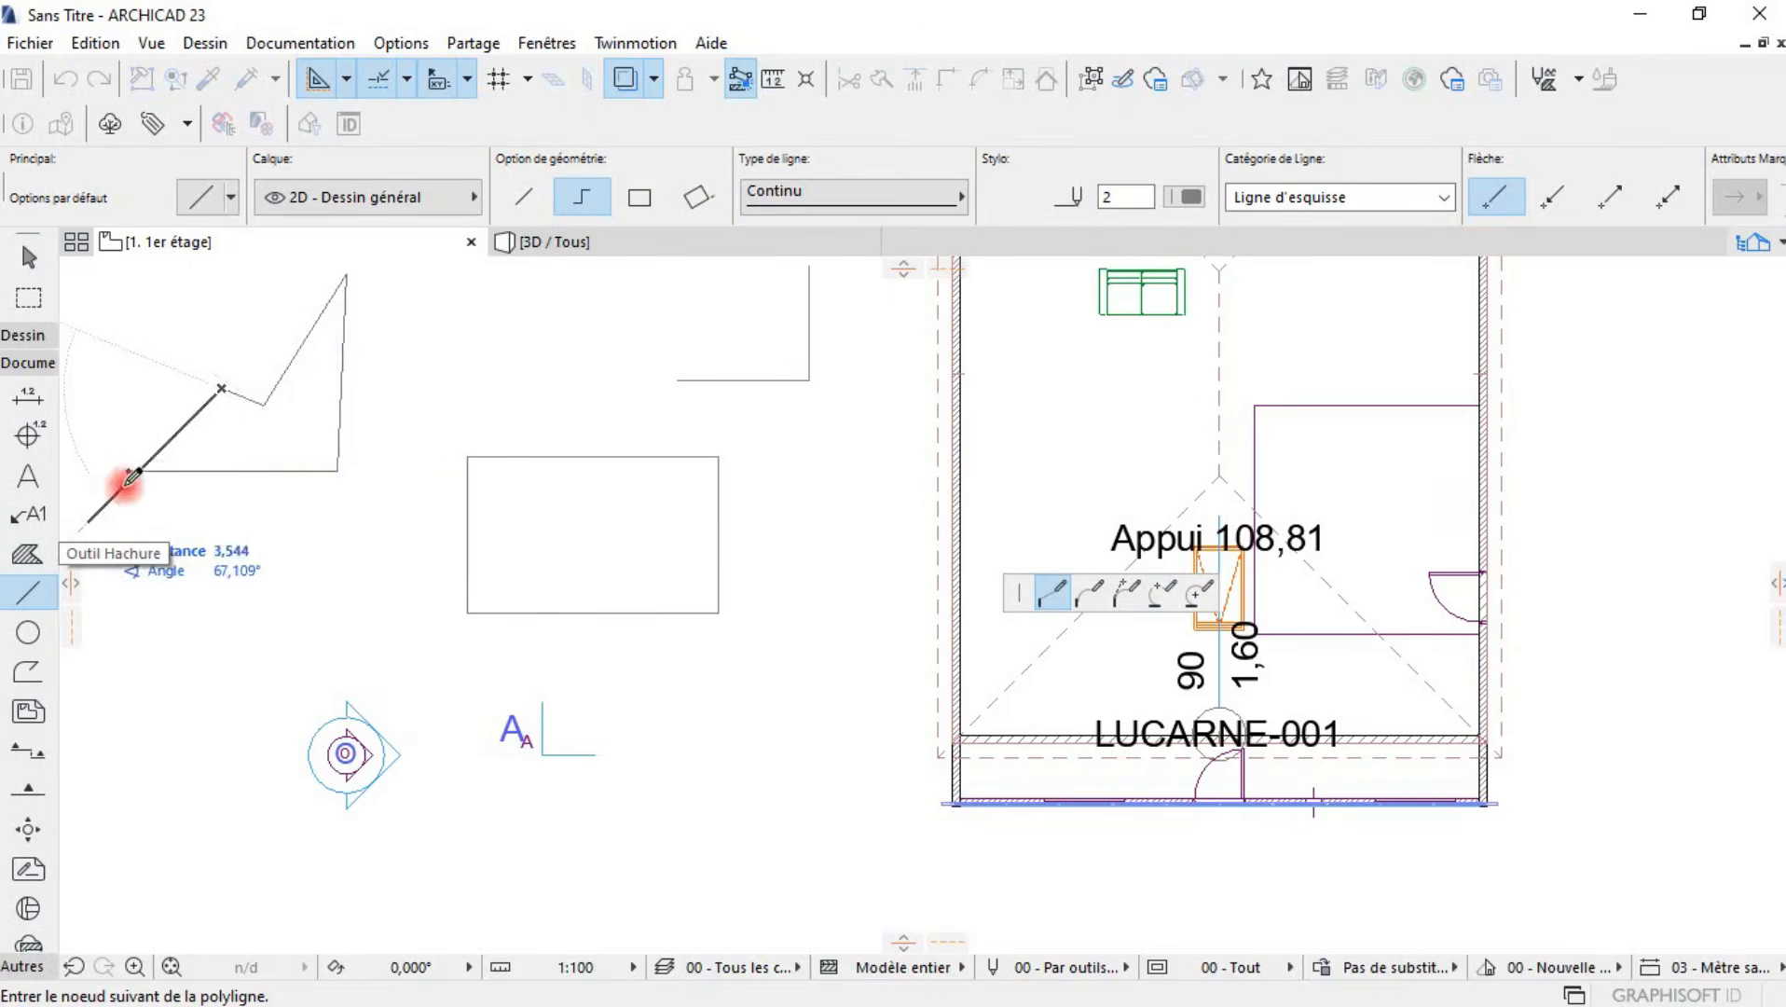
pyautogui.click(131, 470)
pyautogui.click(129, 470)
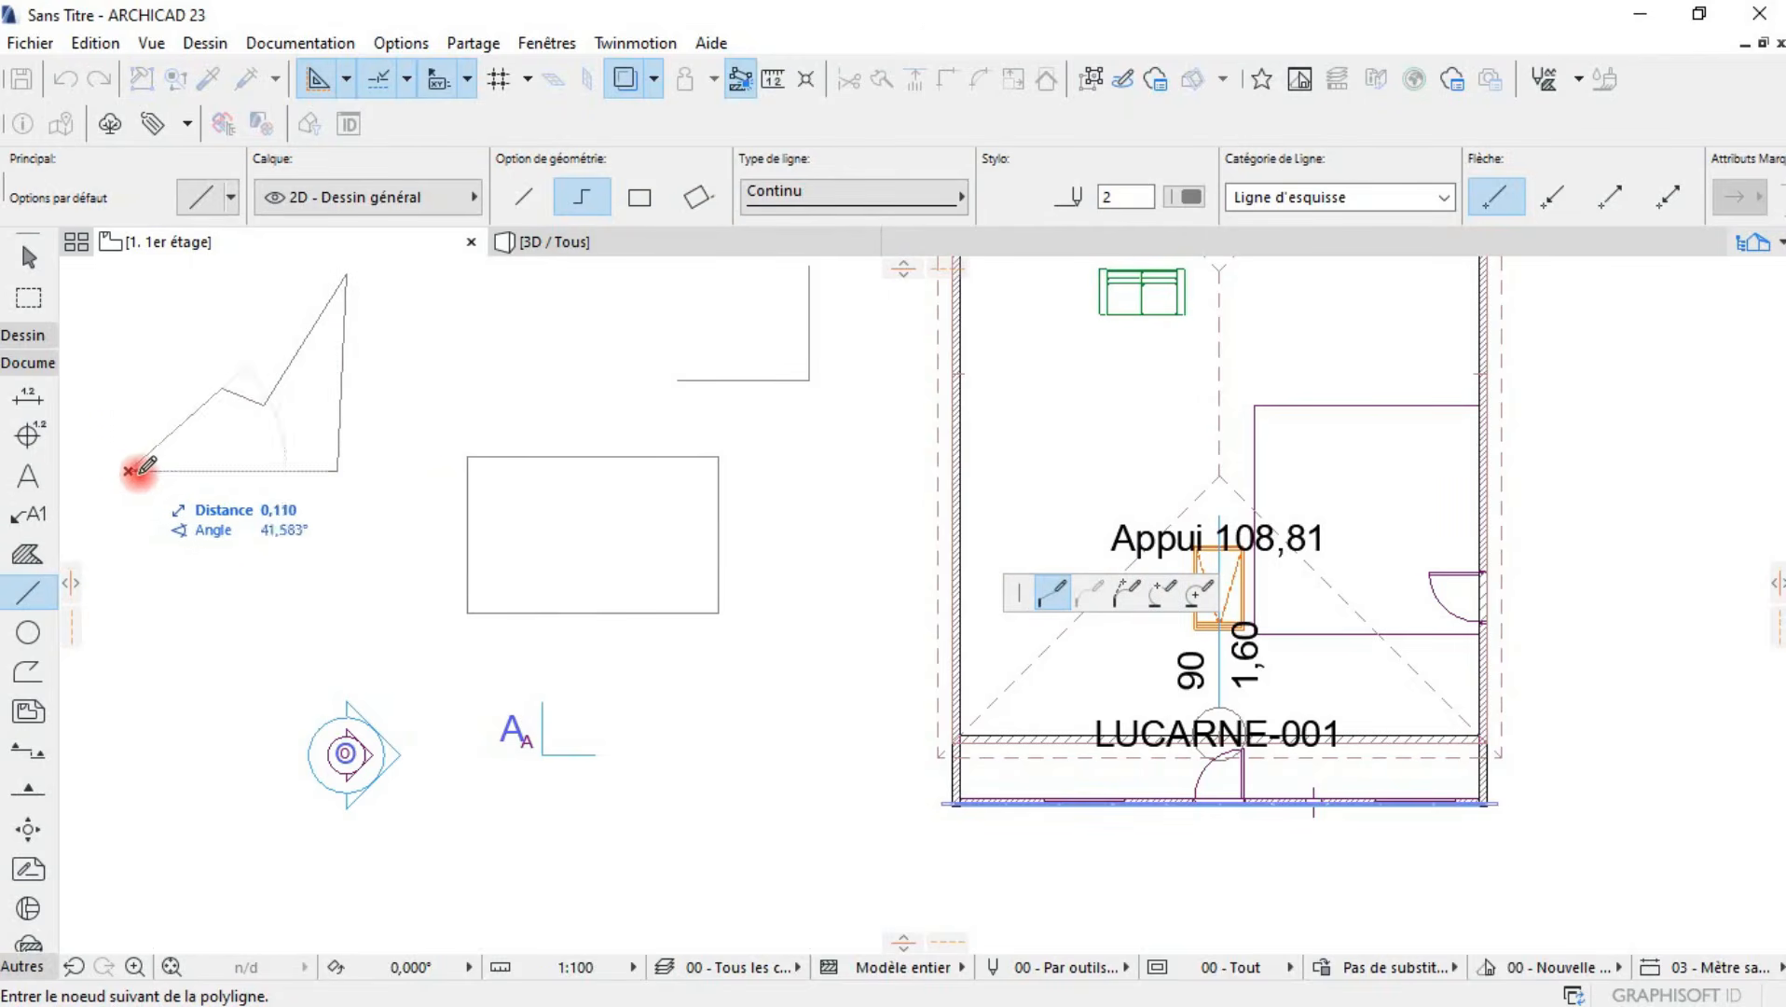
pyautogui.click(141, 470)
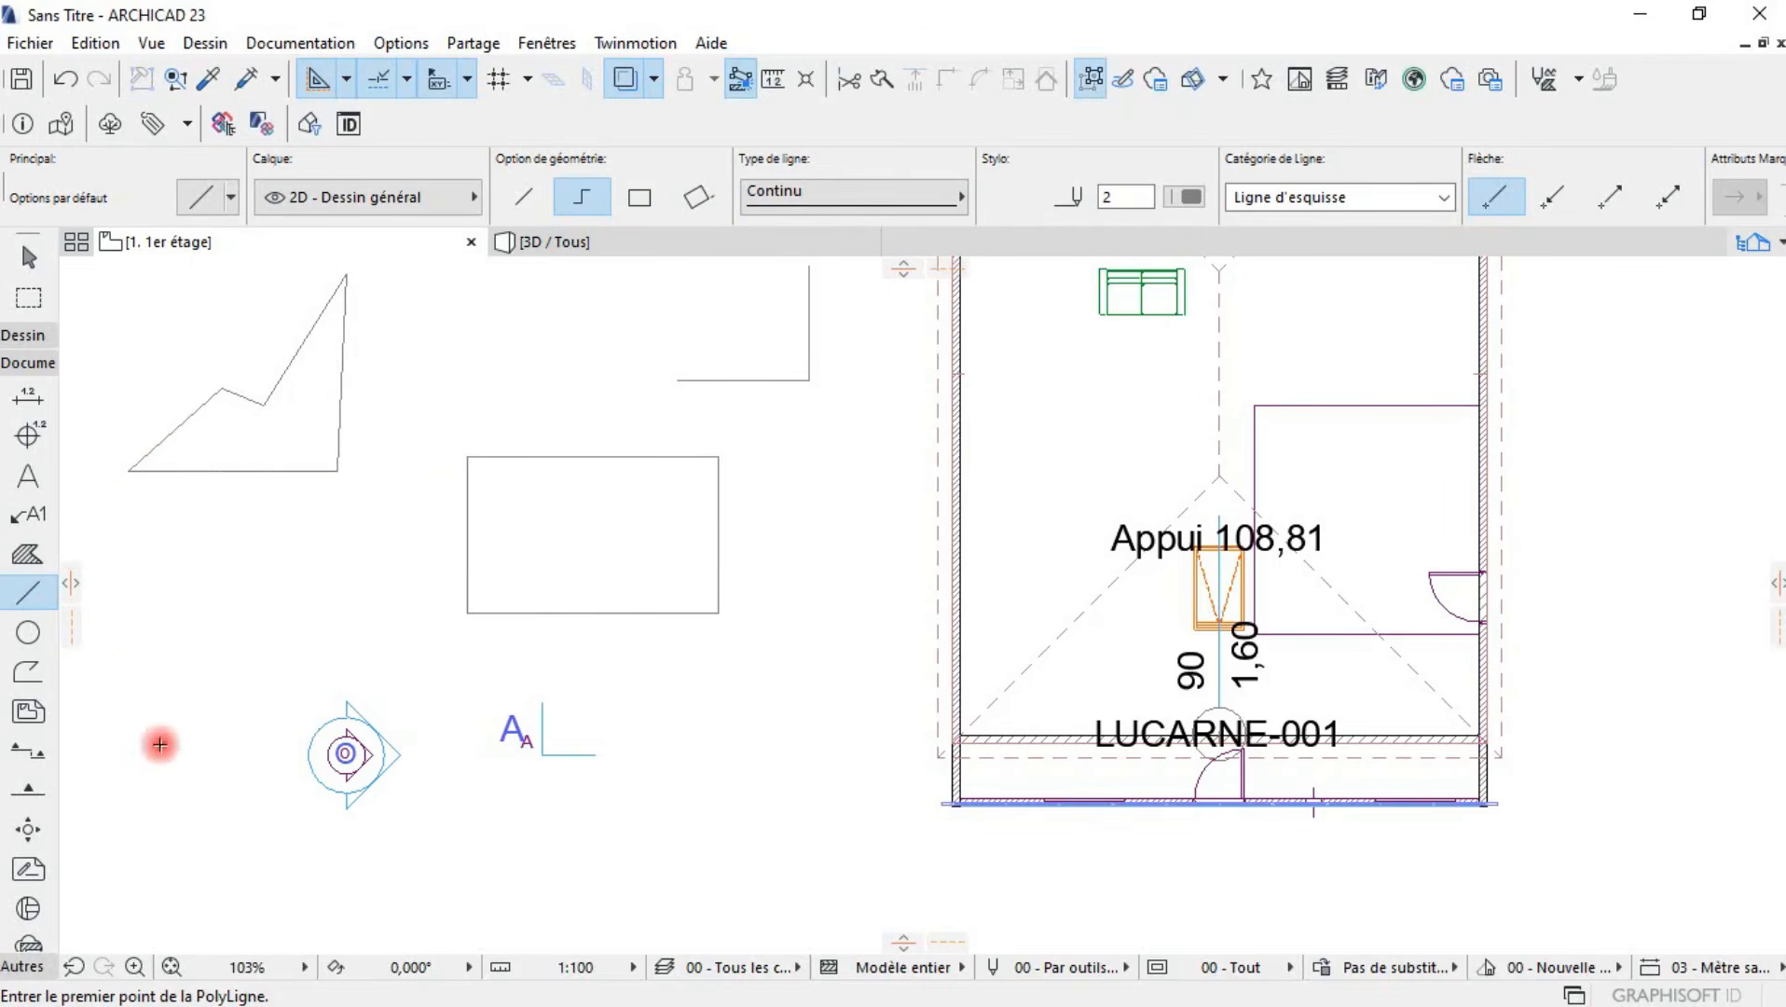
# - Return to the 3D view, show the building's front from outside, and open Peindre Surface clear of the facade
pyautogui.scroll(-1, 159, 744)
pyautogui.moveTo(938, 597); pyautogui.dragTo(639, 789, button='middle')
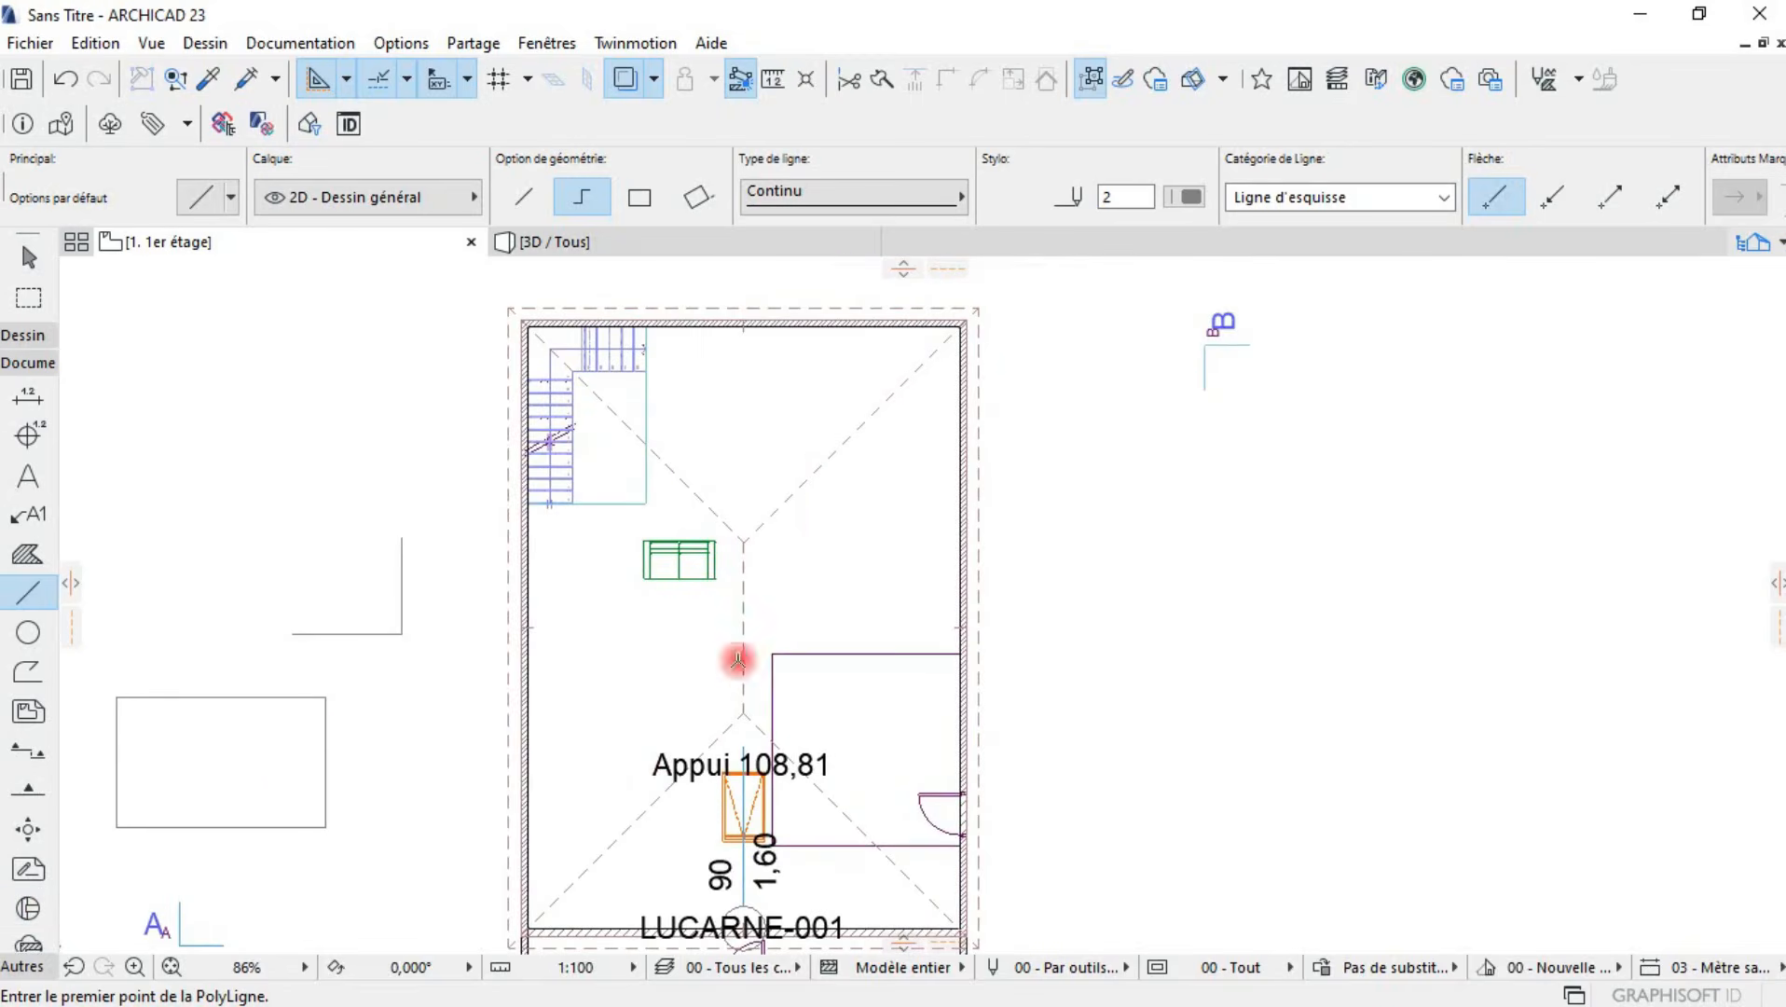
pyautogui.scroll(-4, 760, 849)
pyautogui.scroll(3, 773, 578)
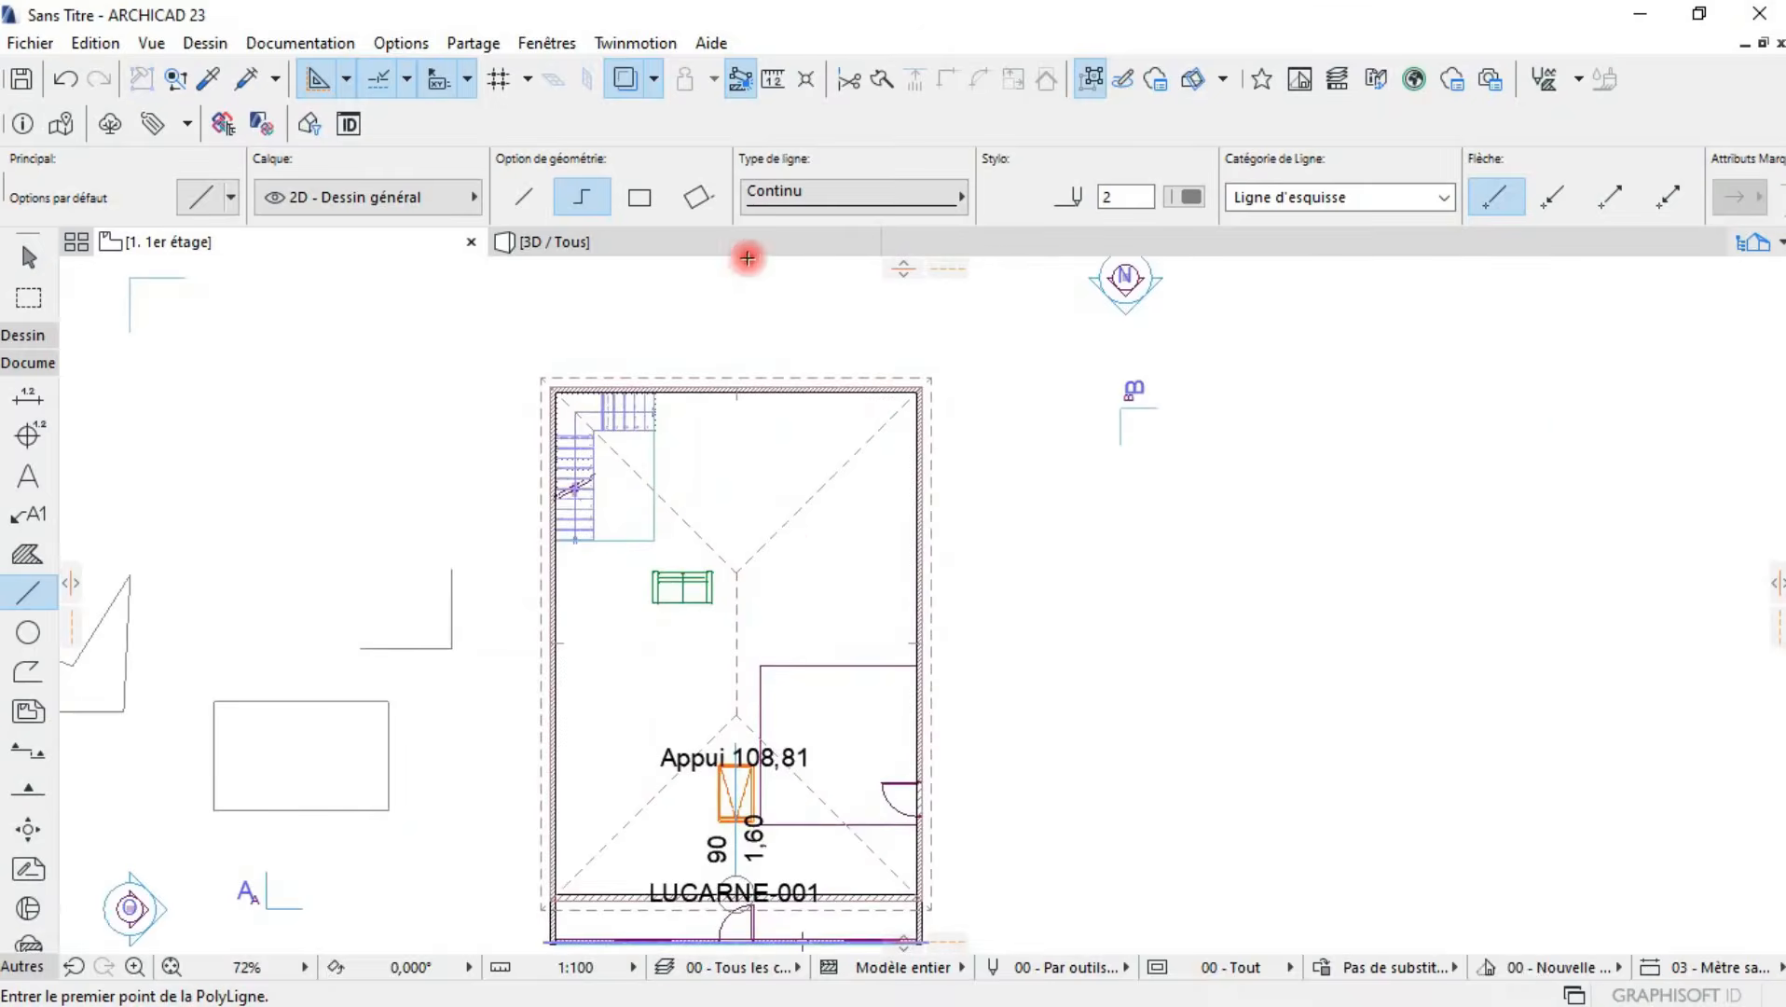
pyautogui.click(715, 236)
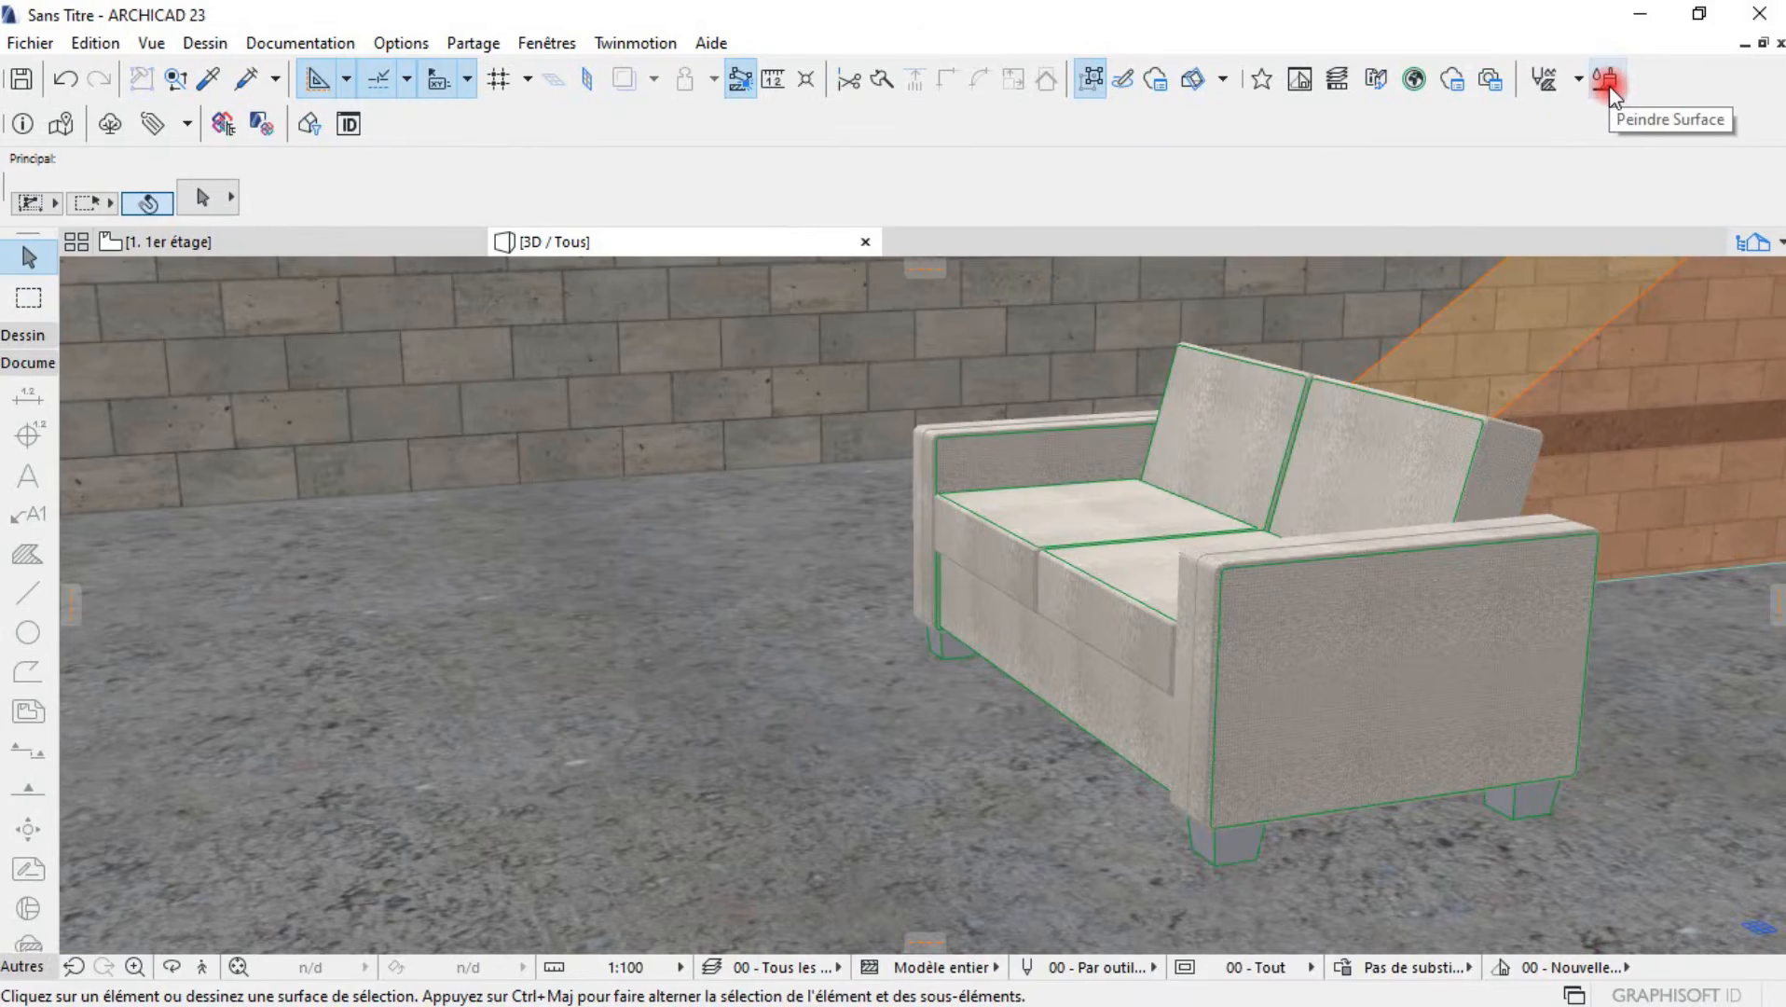
pyautogui.scroll(-6, 1161, 446)
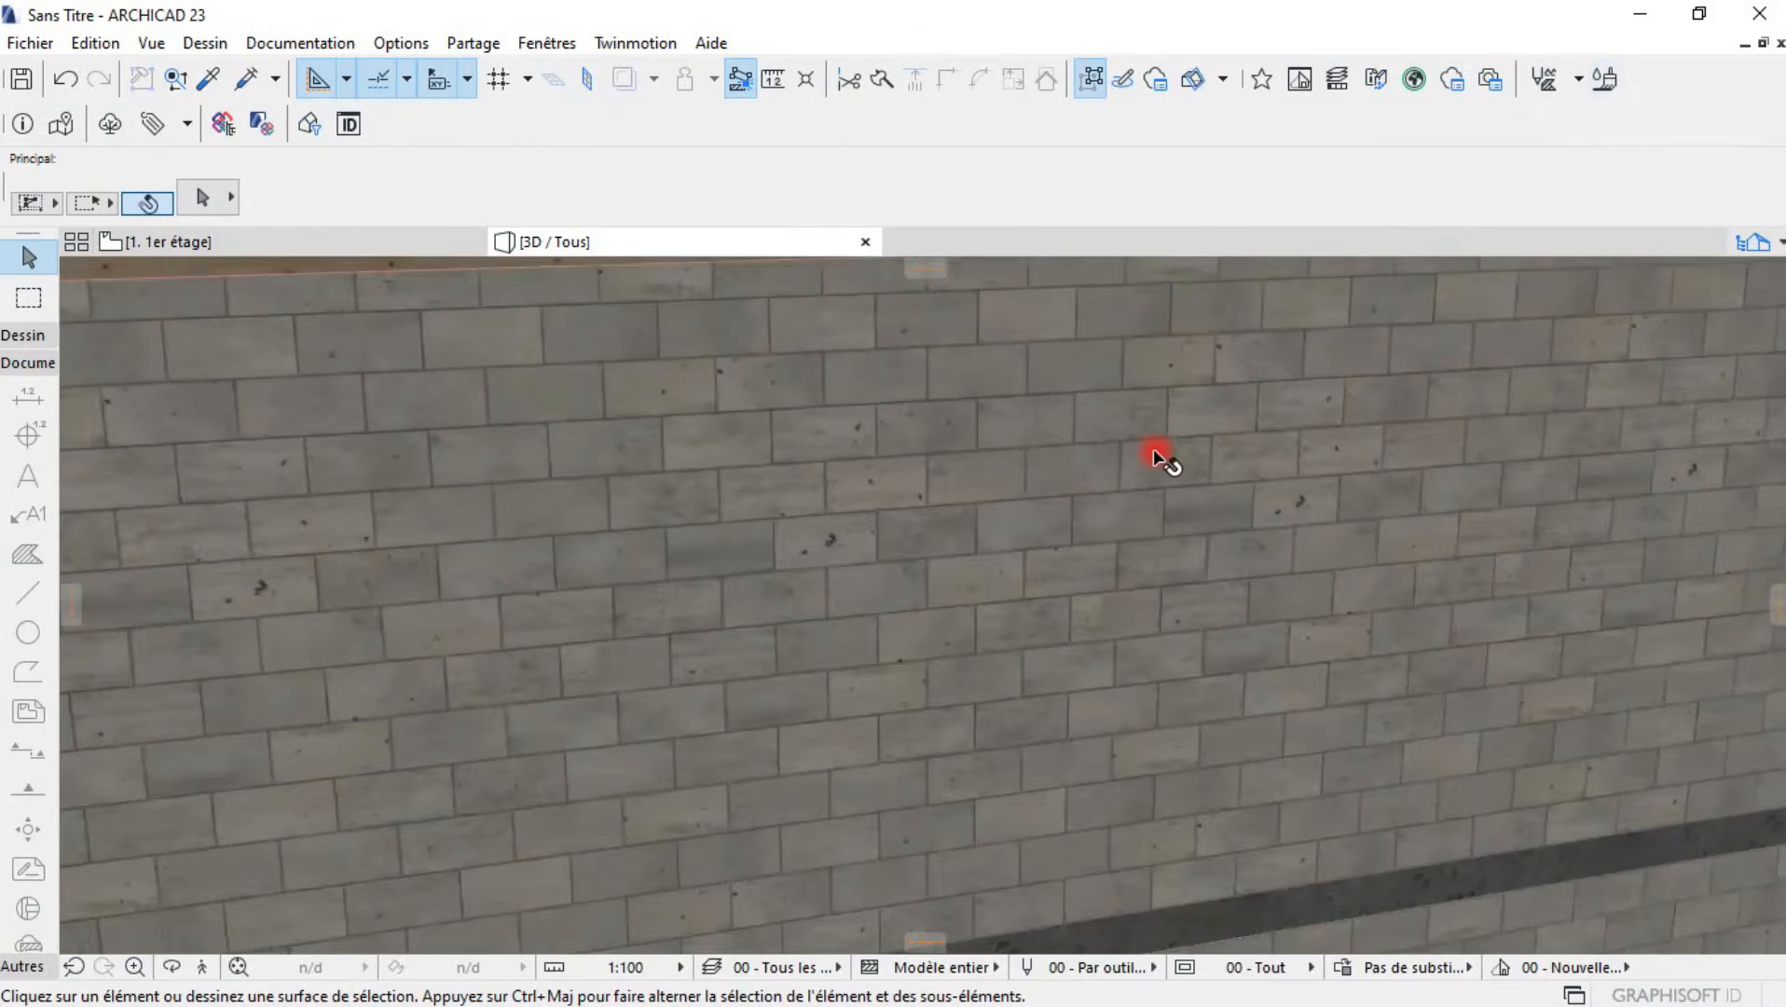
pyautogui.moveTo(742, 594); pyautogui.dragTo(939, 603)
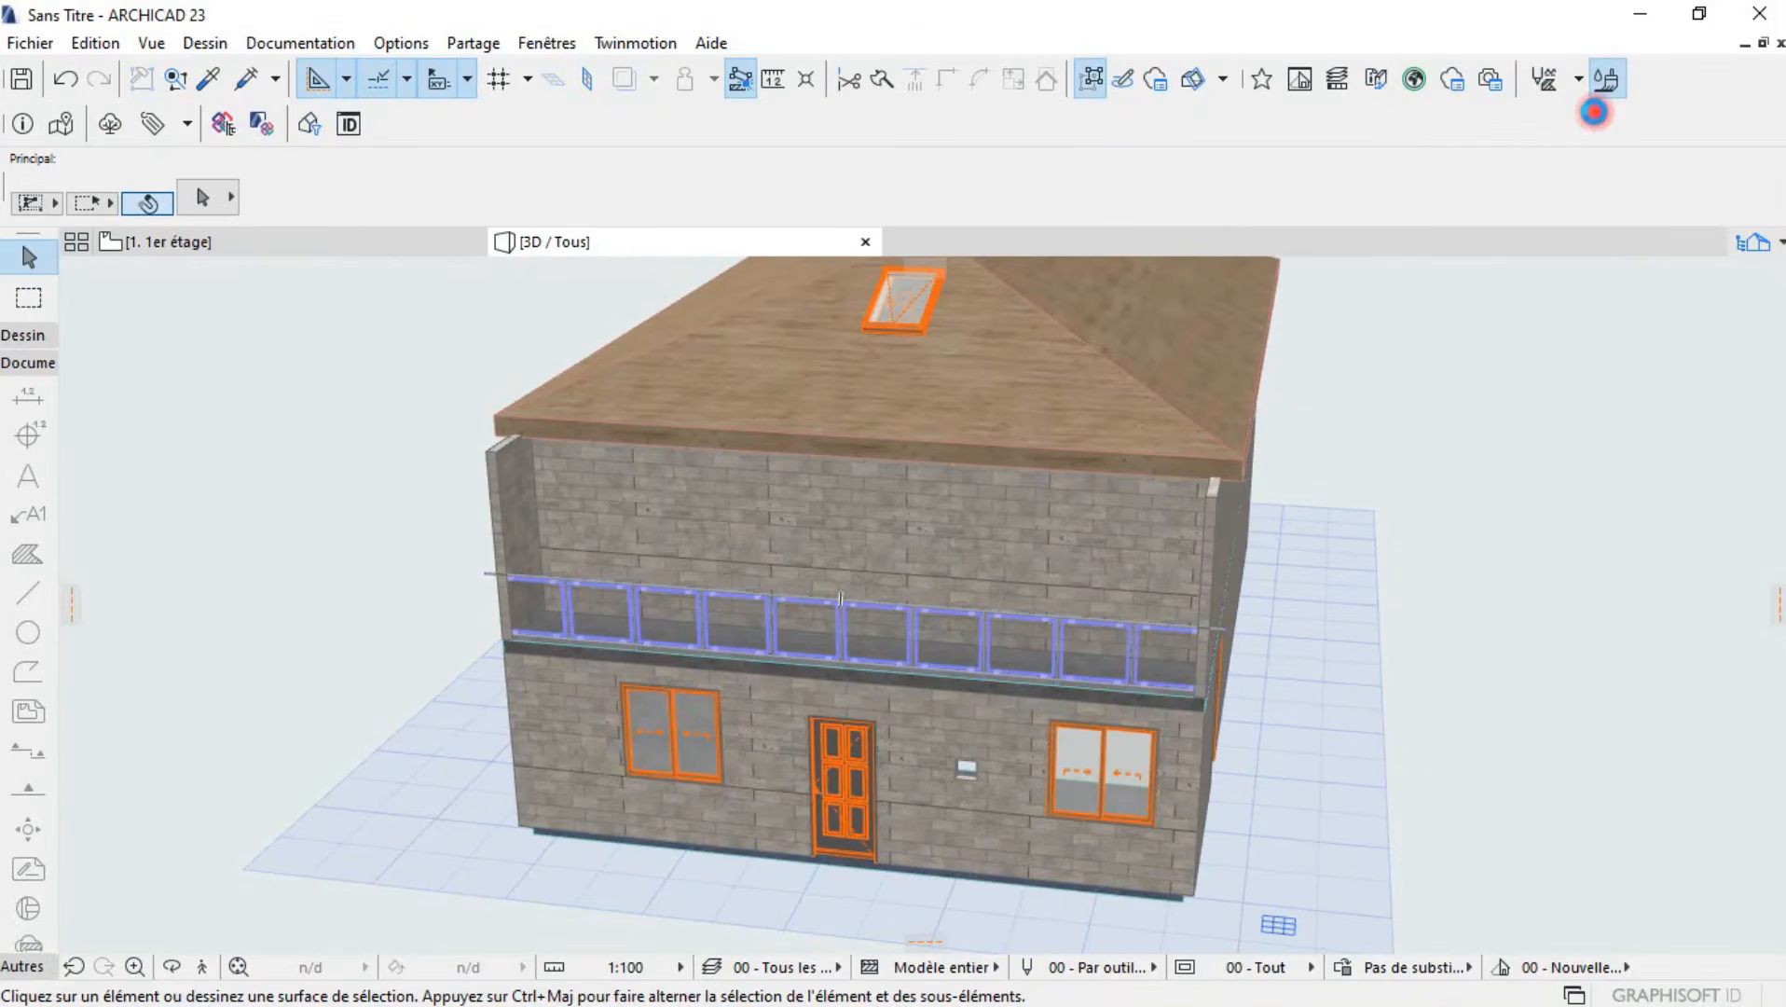
pyautogui.moveTo(1351, 665); pyautogui.dragTo(1335, 343)
# - Find the project surface Bois - Noyer vertical and paint the roof's top faces with it
pyautogui.scroll(-5, 1264, 678)
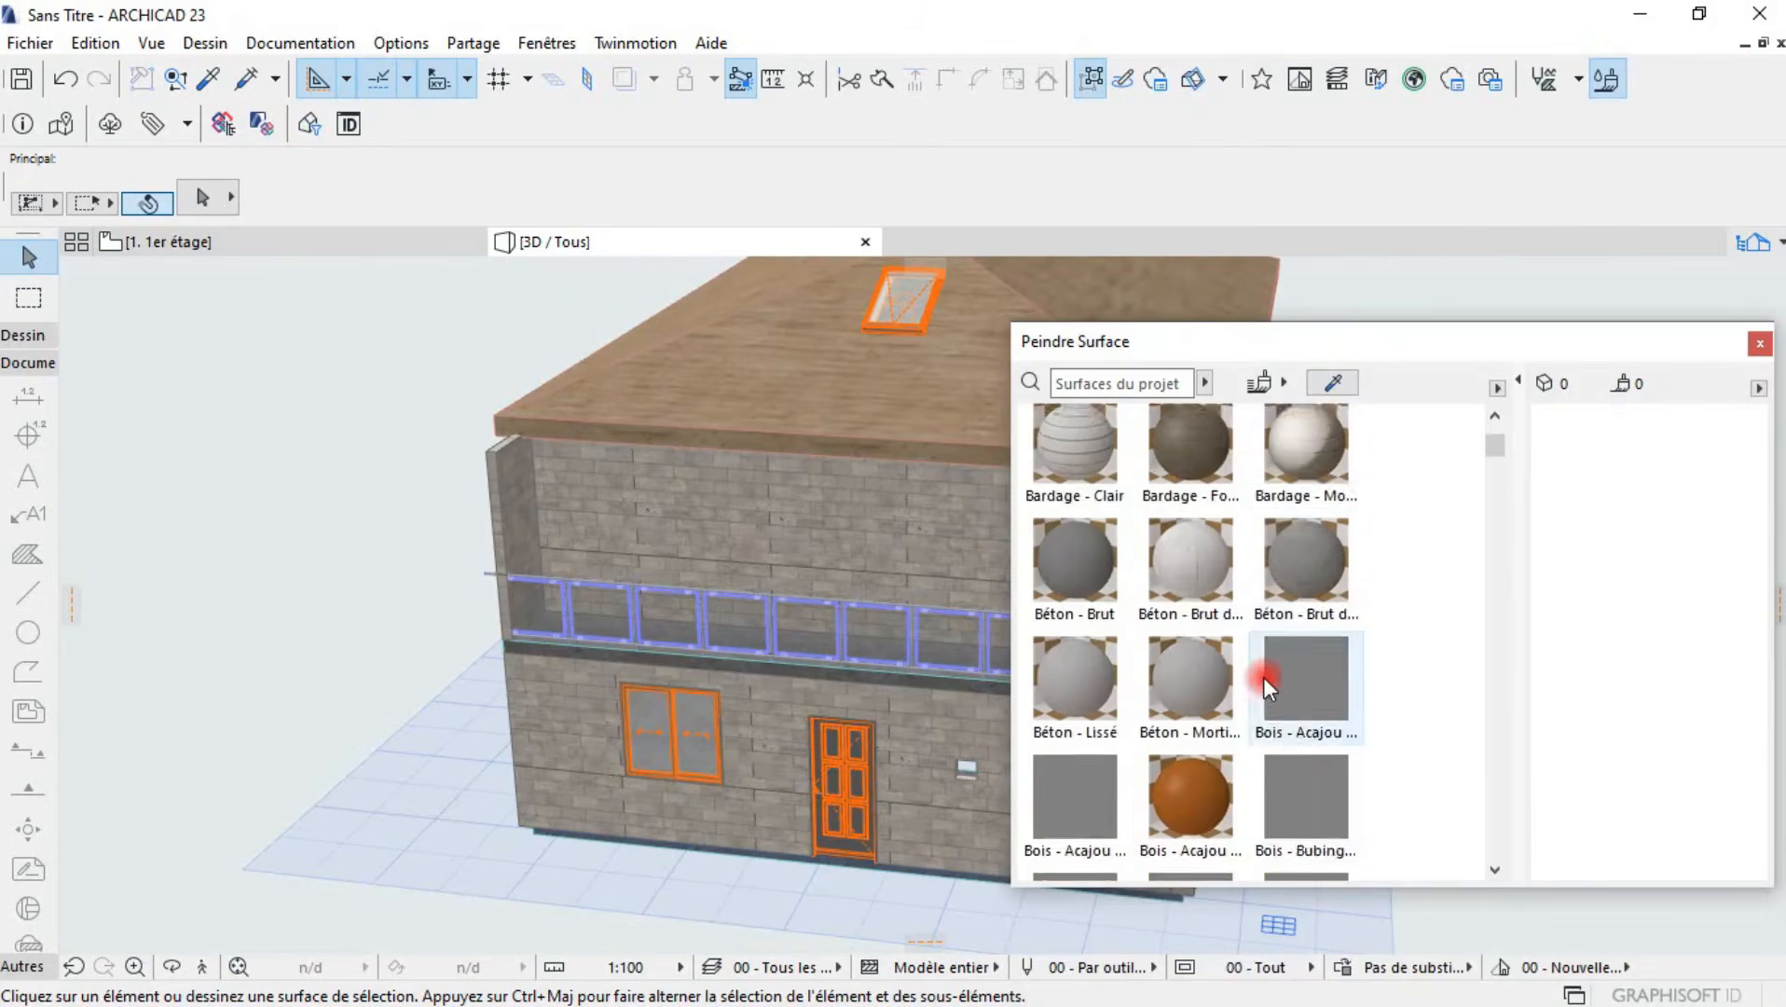
pyautogui.scroll(2, 1180, 675)
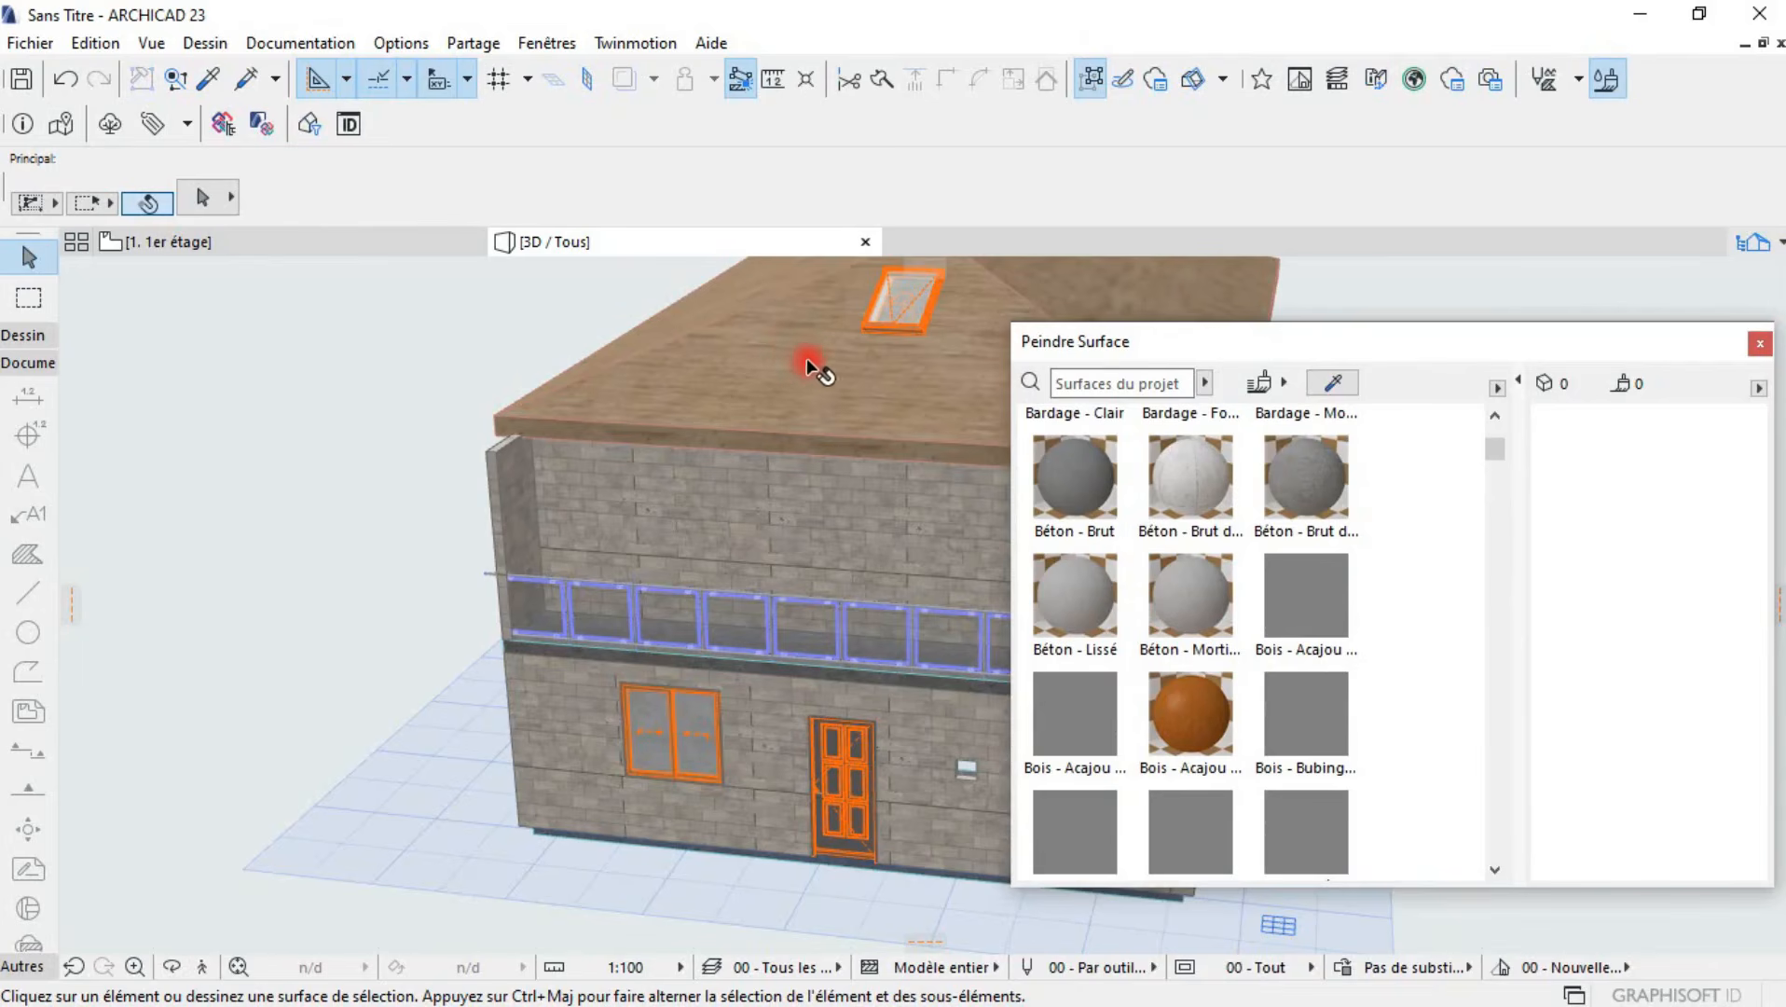
pyautogui.scroll(-6, 1200, 676)
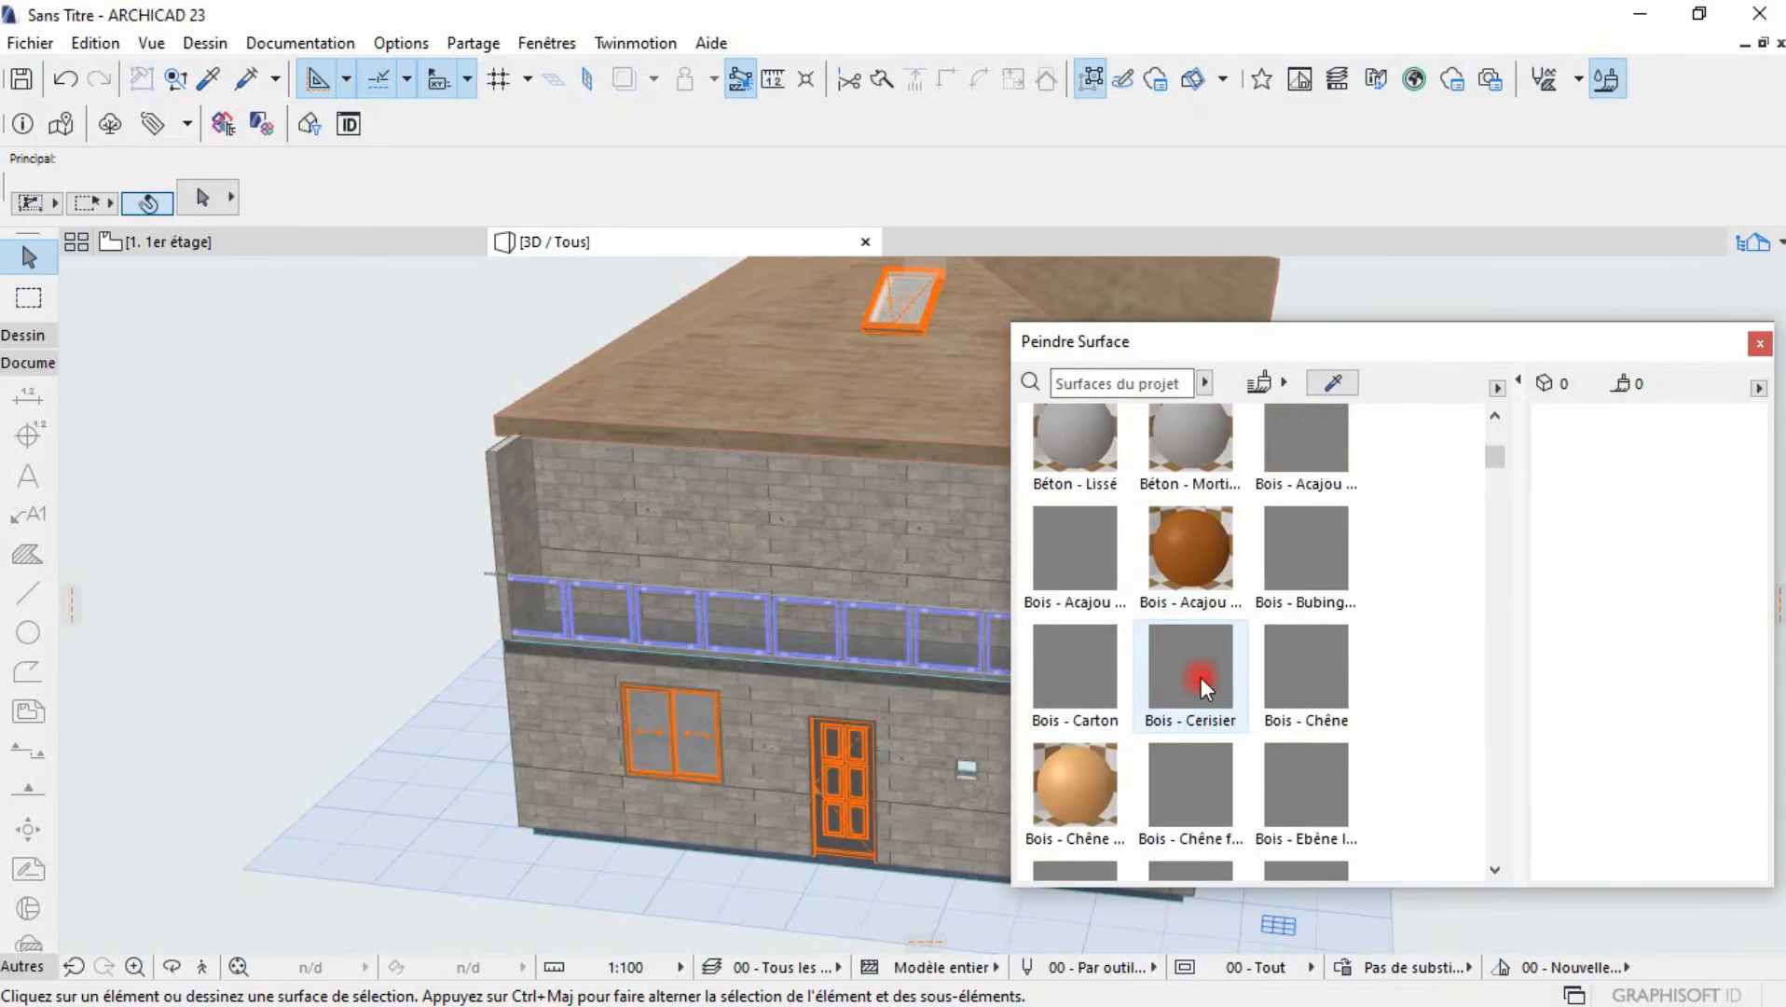
pyautogui.click(1196, 716)
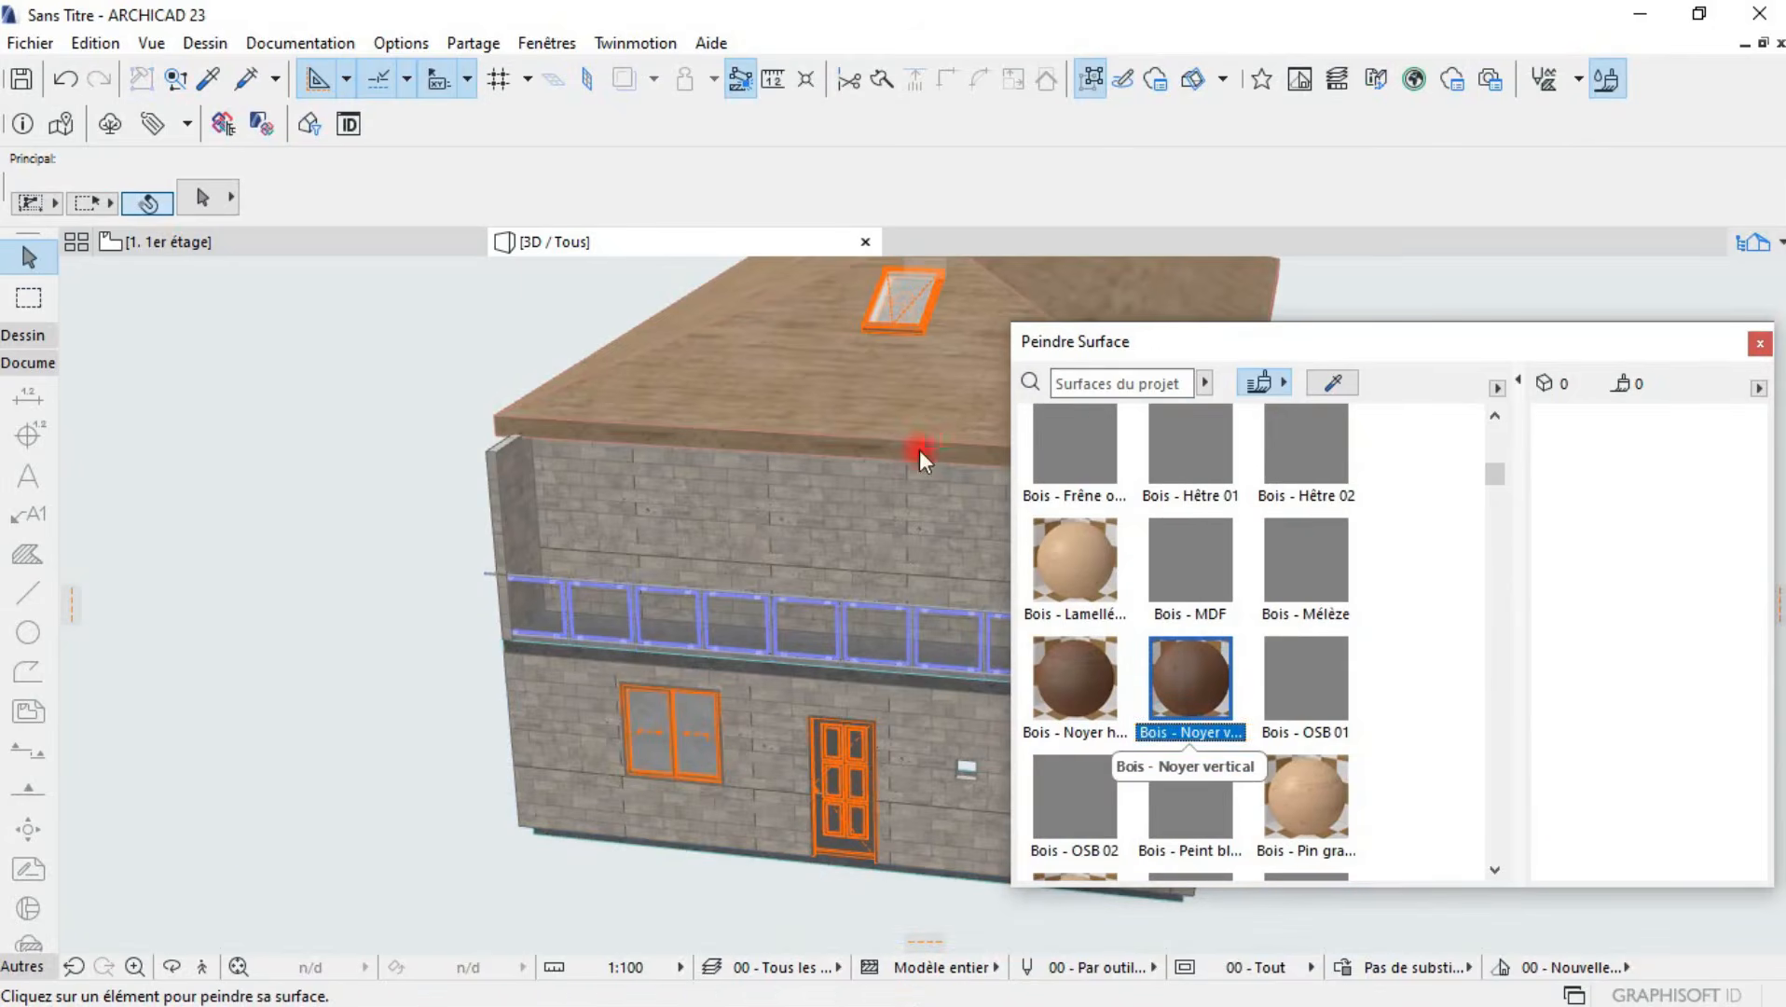
pyautogui.click(891, 385)
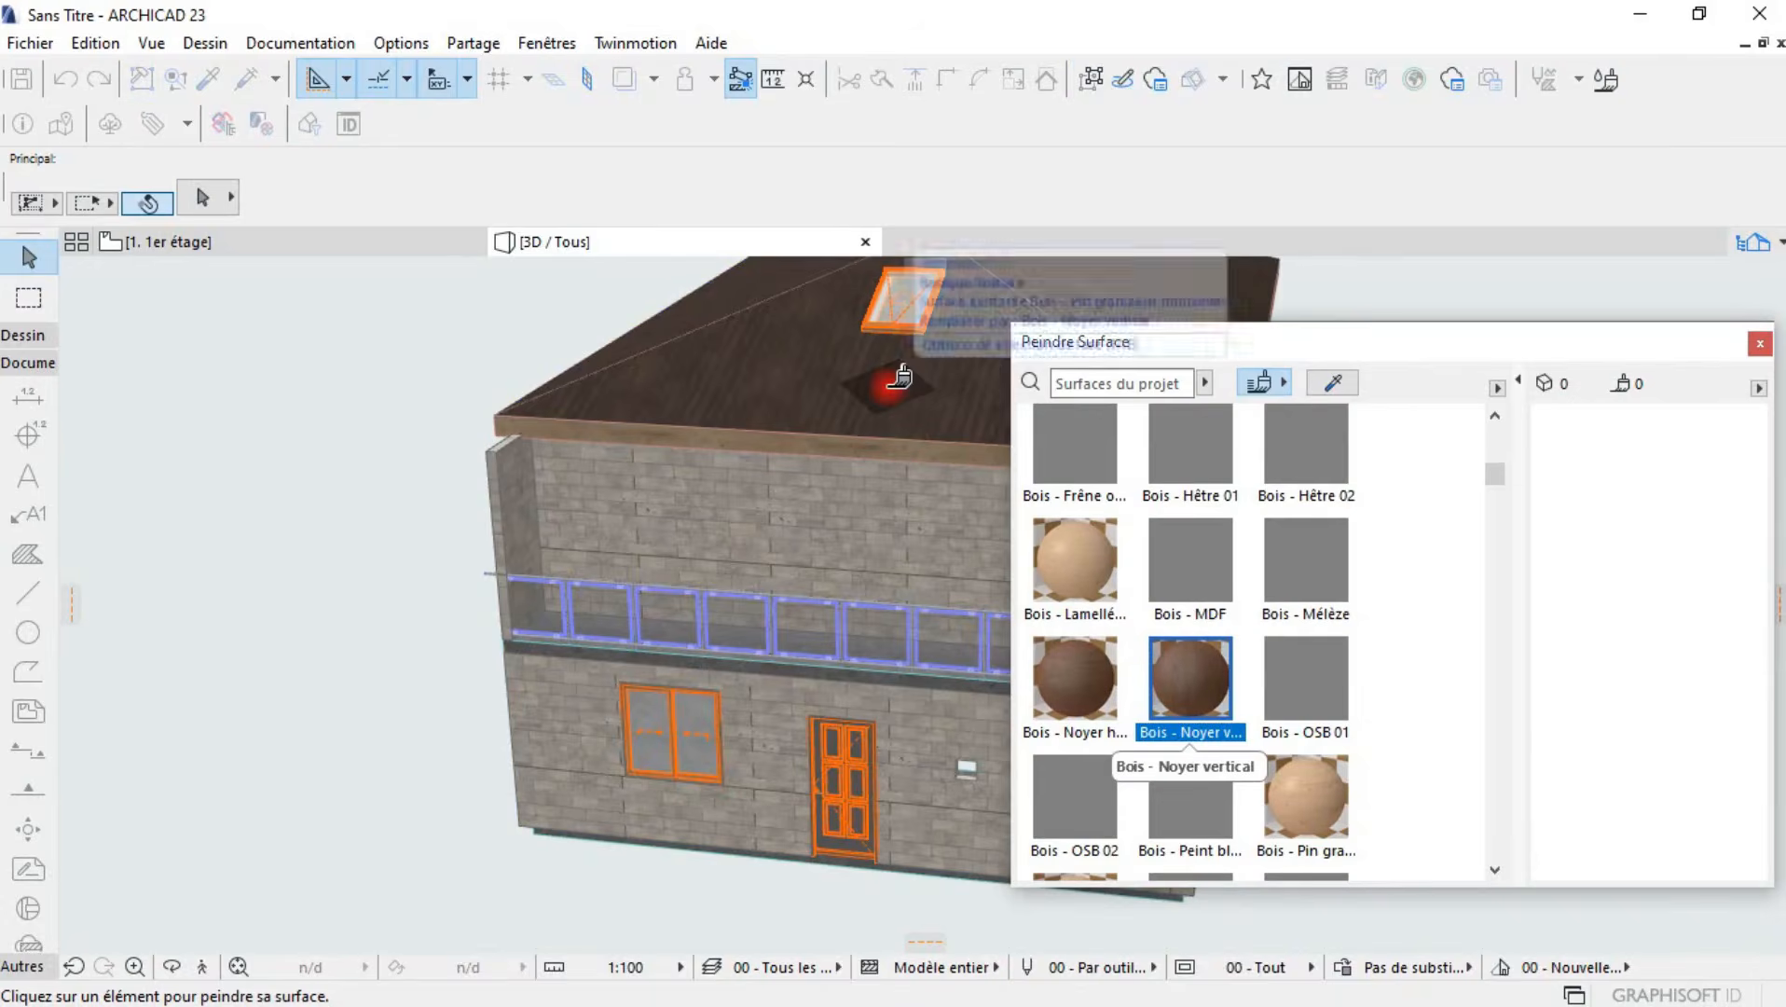
# - Paint the roof's edge with Bois - Noyer vertical as well
pyautogui.keyDown('shift'); pyautogui.moveTo(784, 457); pyautogui.dragTo(1058, 480, button='middle'); pyautogui.keyUp('shift')
pyautogui.scroll(-1, 1059, 479)
pyautogui.keyDown('shift'); pyautogui.moveTo(797, 483); pyautogui.dragTo(1011, 378, button='middle'); pyautogui.keyUp('shift')
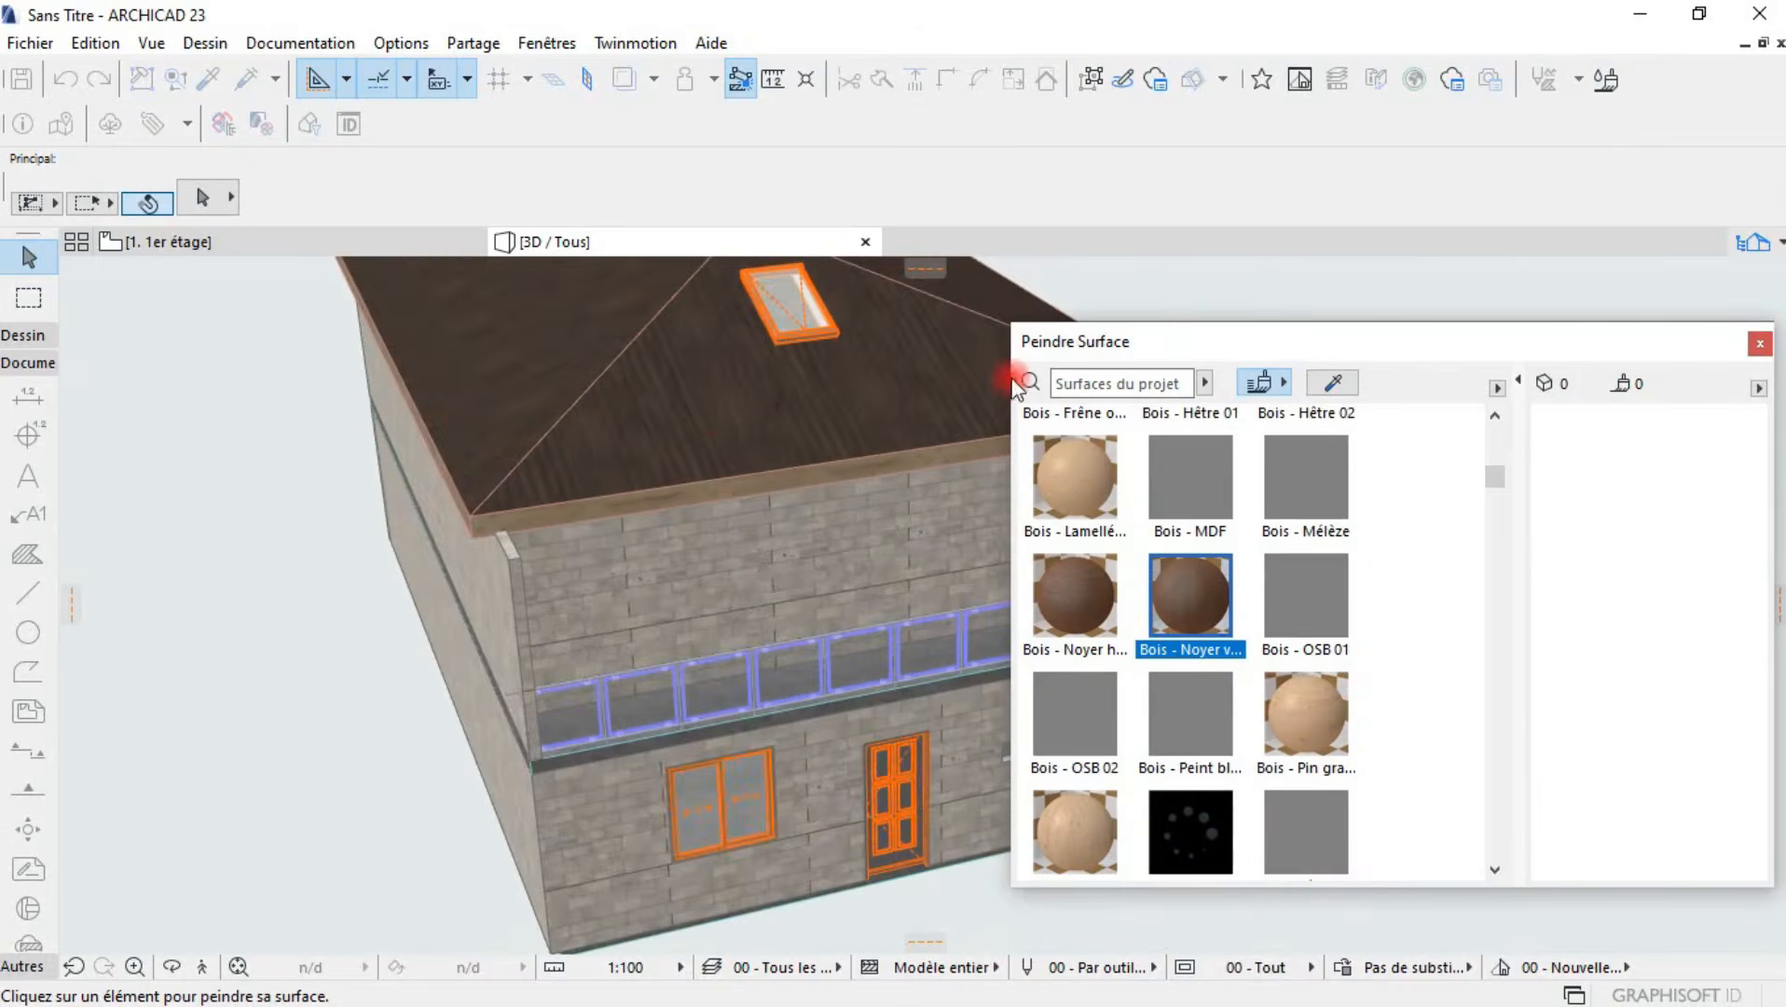
pyautogui.click(604, 497)
pyautogui.keyDown('shift'); pyautogui.moveTo(590, 506); pyautogui.dragTo(893, 447, button='middle'); pyautogui.keyUp('shift')
# - Paint the outer face of the first-floor side wall with the beige Appareillage stone surface
pyautogui.scroll(2, 1031, 596)
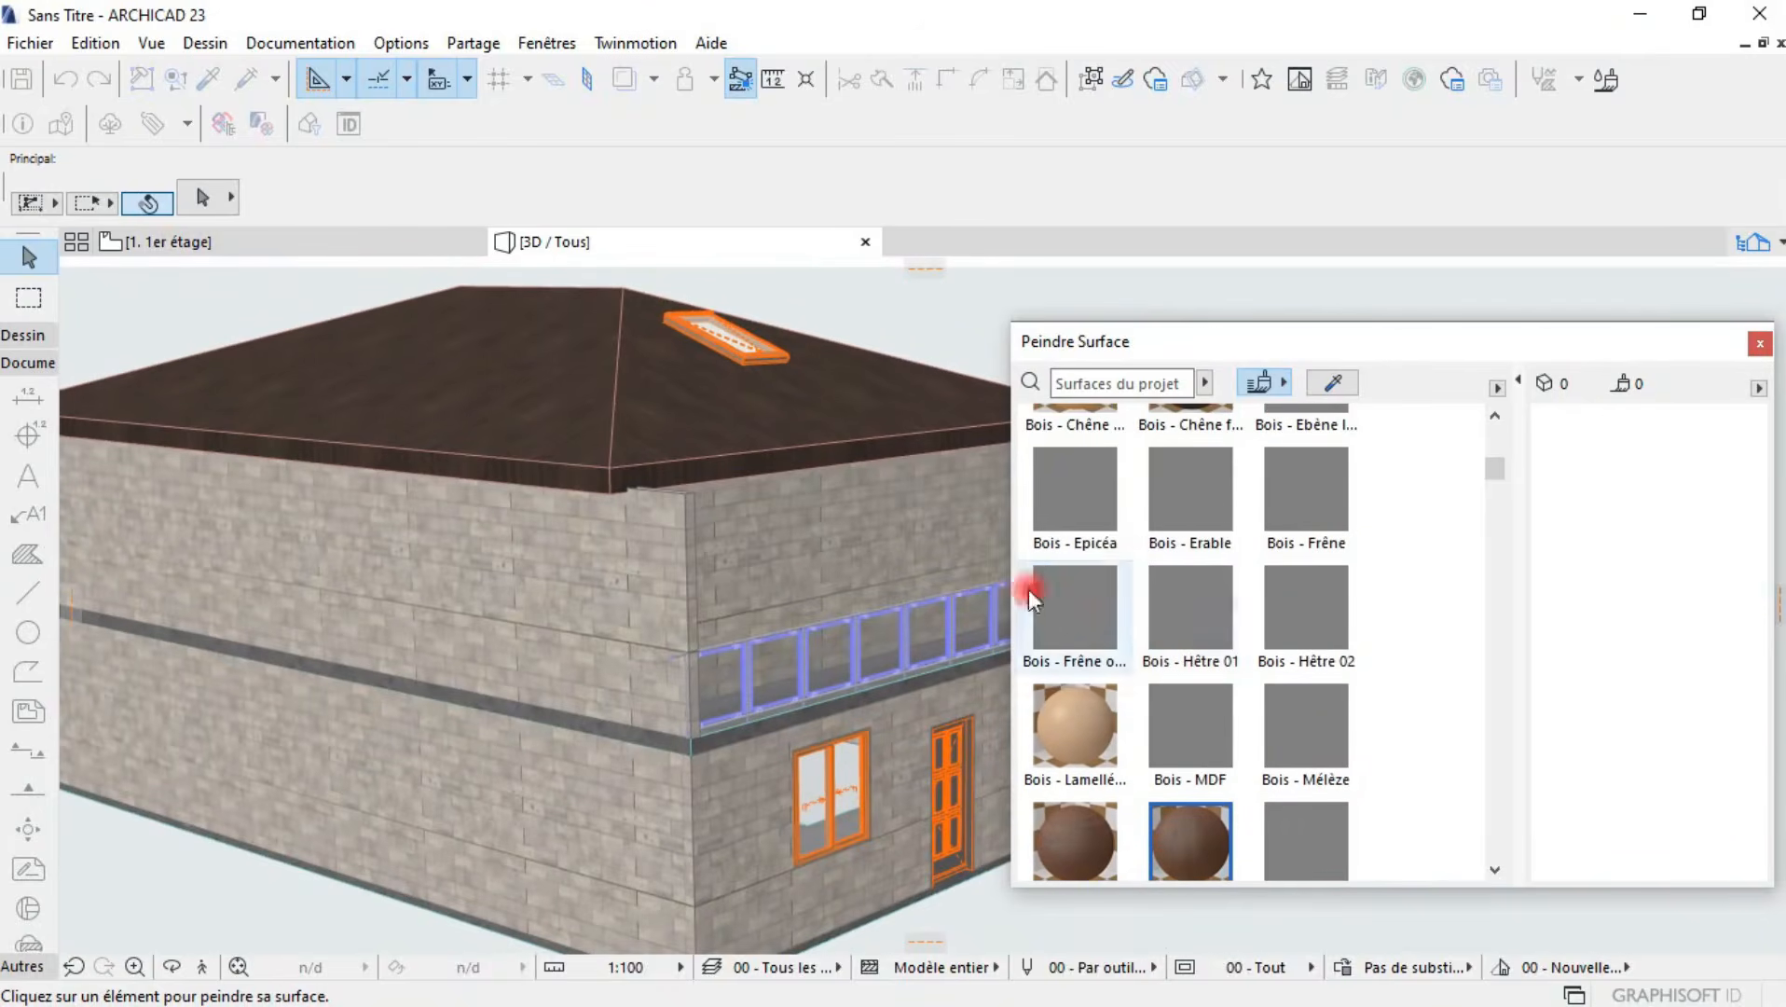
pyautogui.scroll(10, 1222, 634)
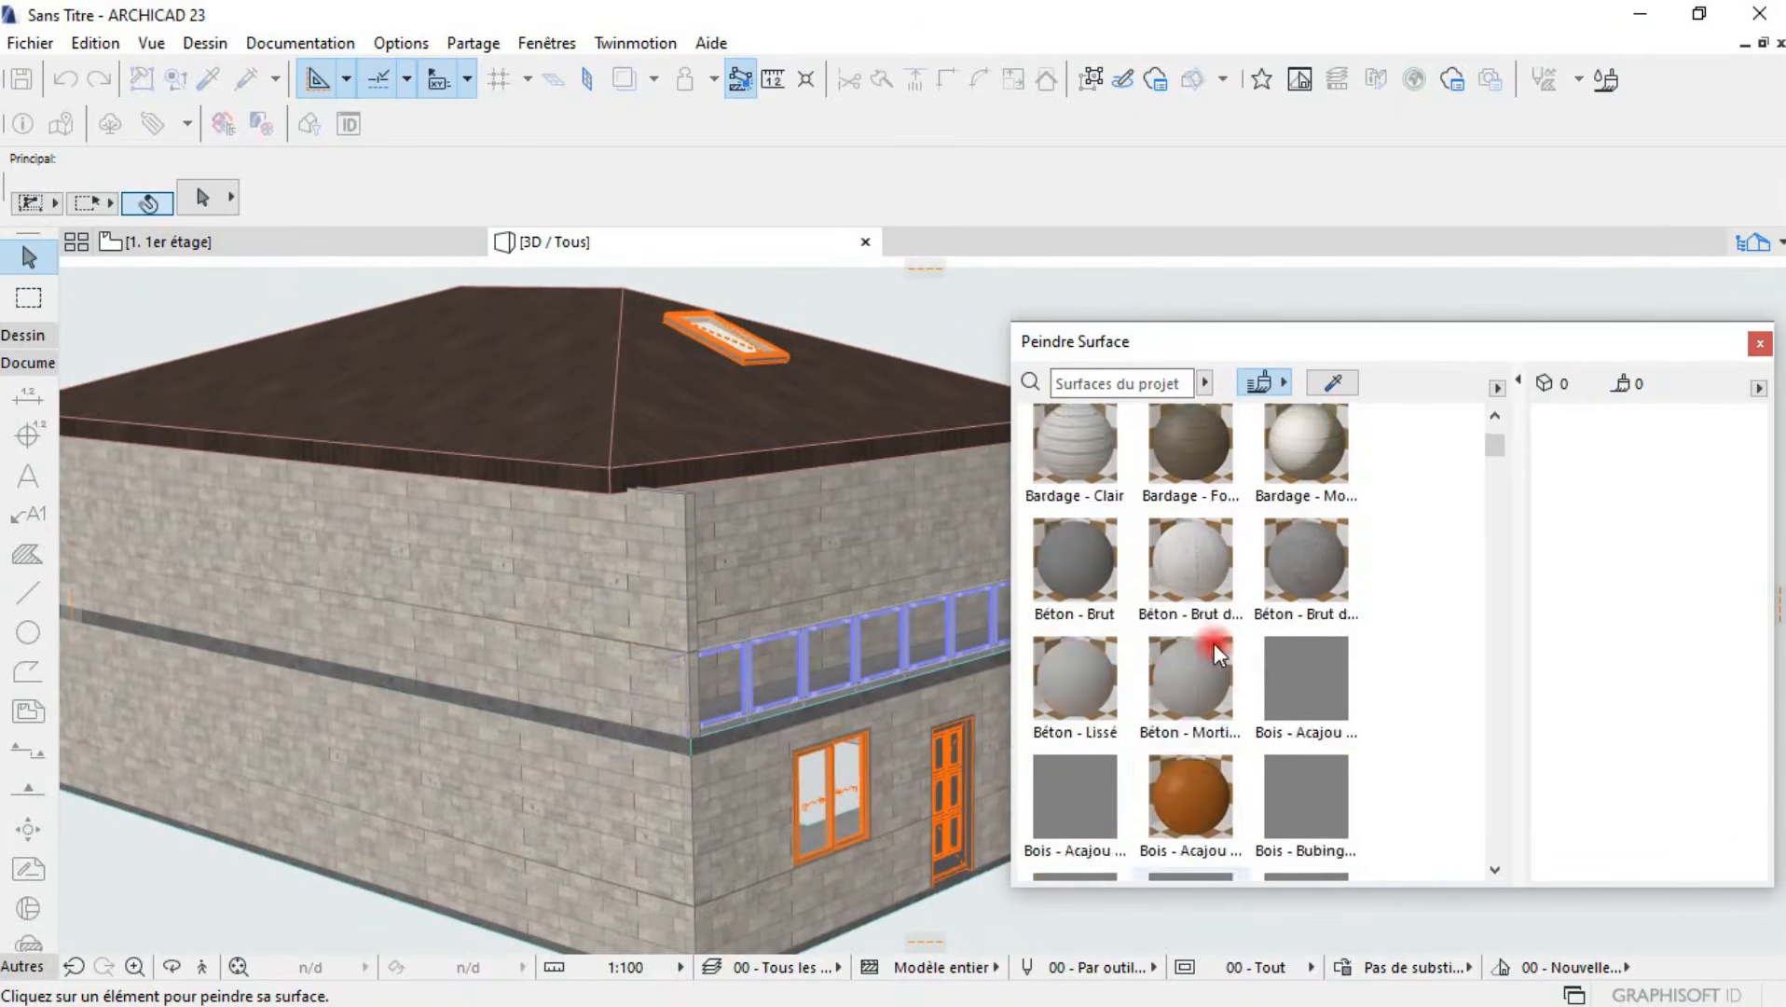
pyautogui.click(1214, 634)
pyautogui.click(618, 569)
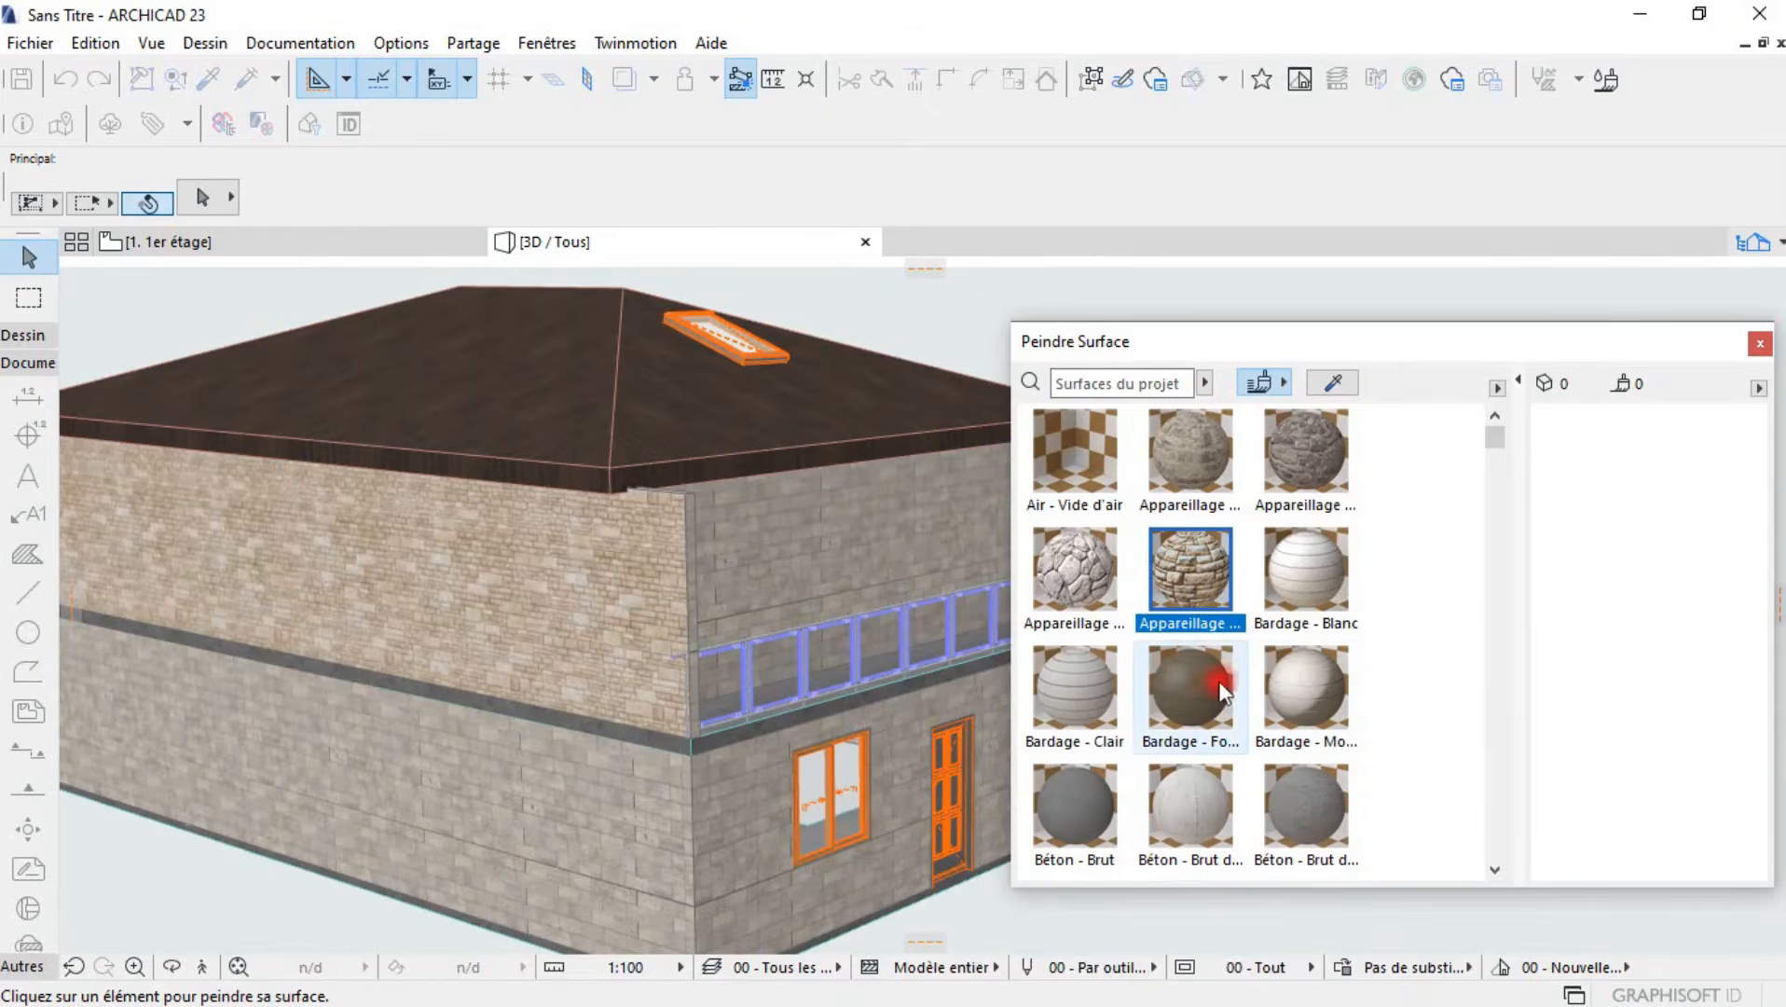
# - Paint the first-floor front wall, the ground-floor side wall and the slab edge with Carrelage - Blanc mat 15x15
pyautogui.scroll(-12, 1196, 692)
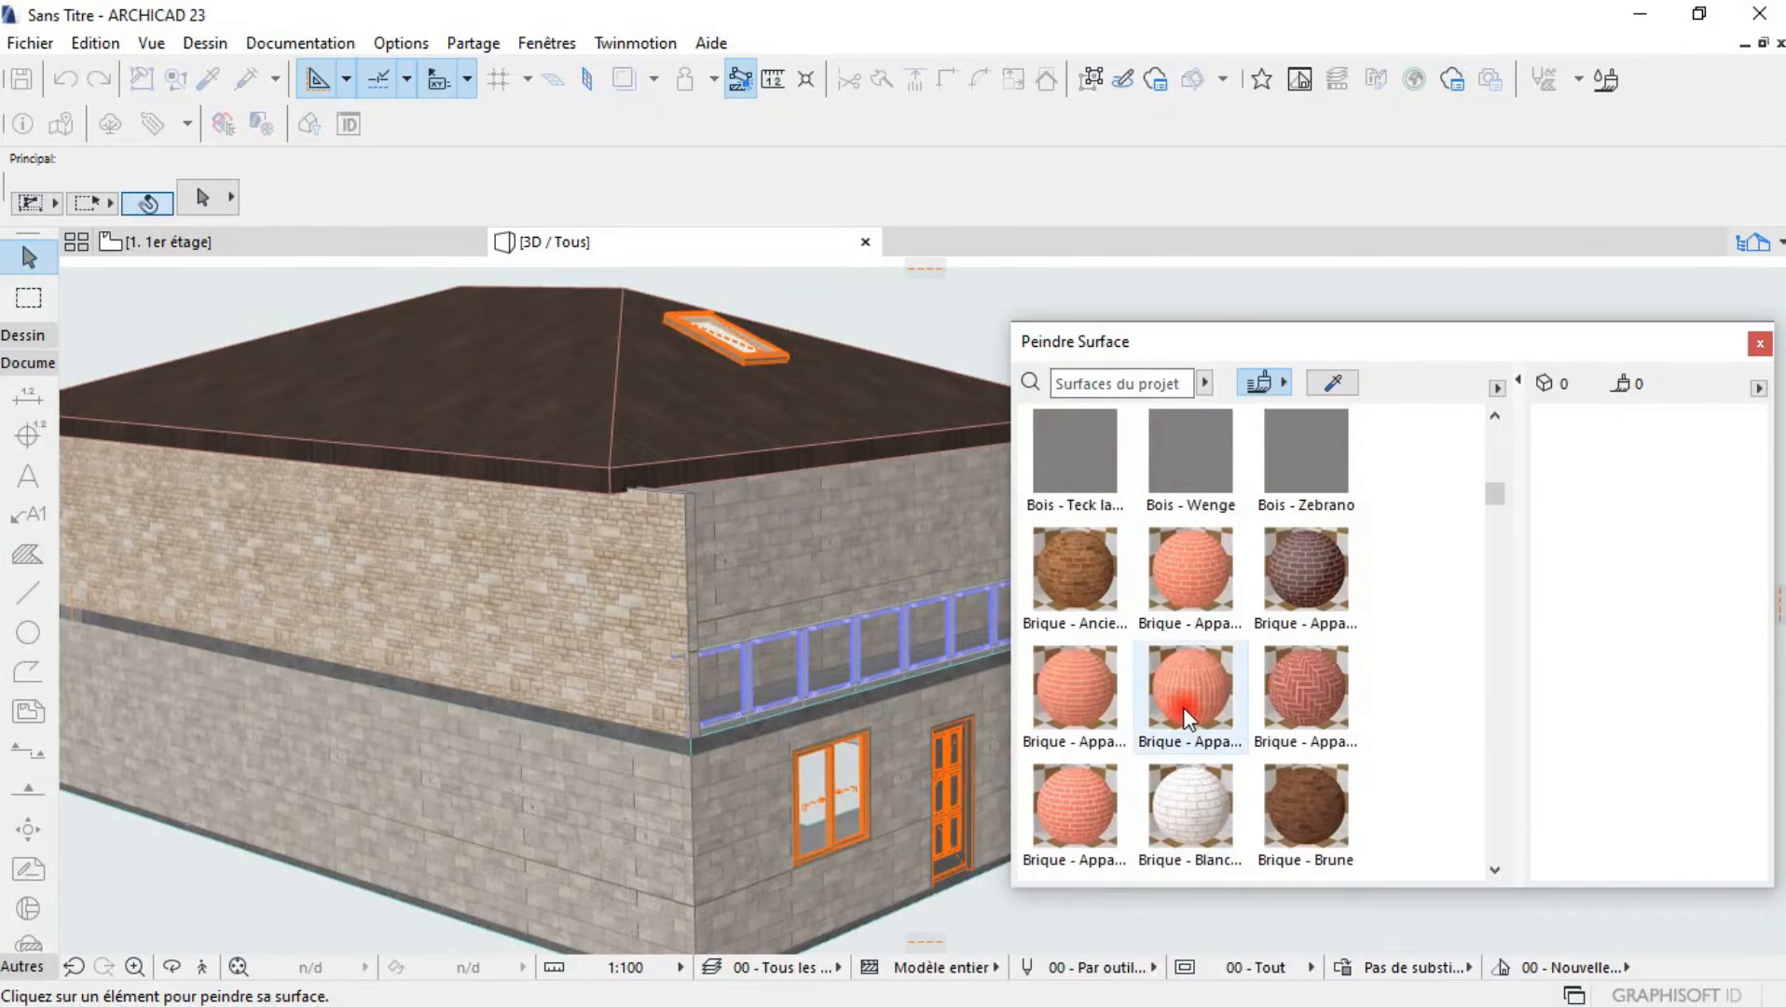
pyautogui.scroll(-3, 1167, 565)
pyautogui.click(1041, 786)
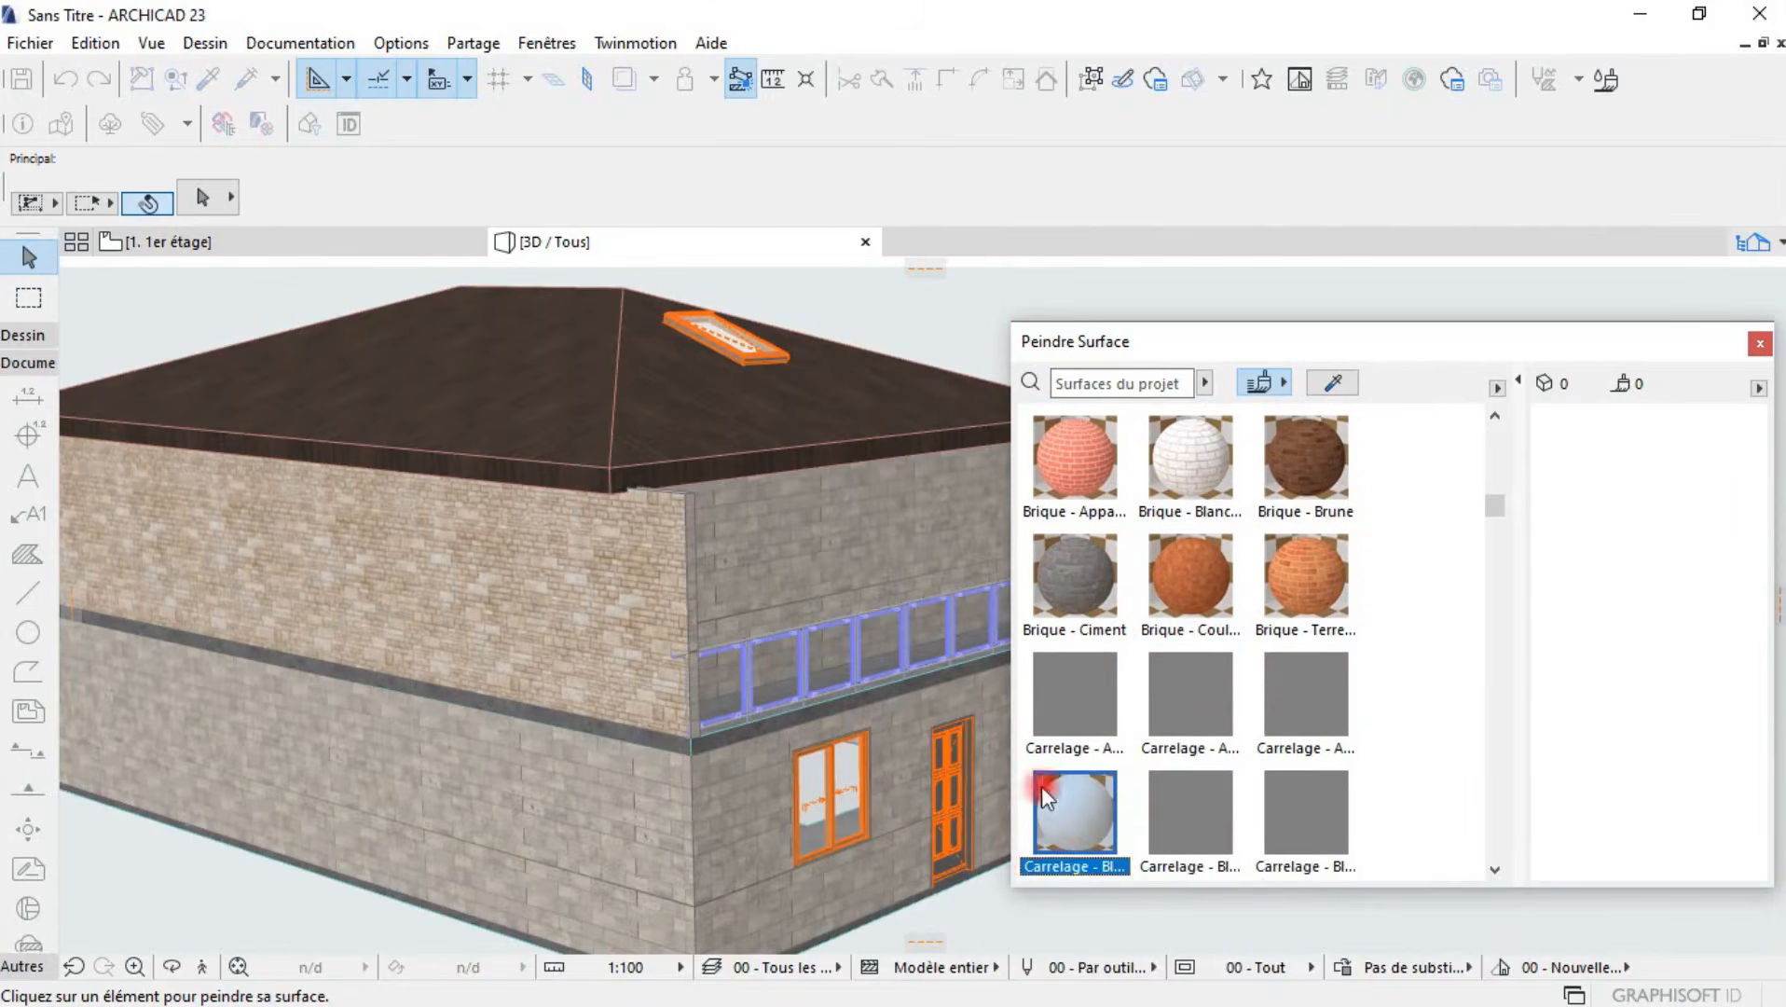
pyautogui.click(879, 552)
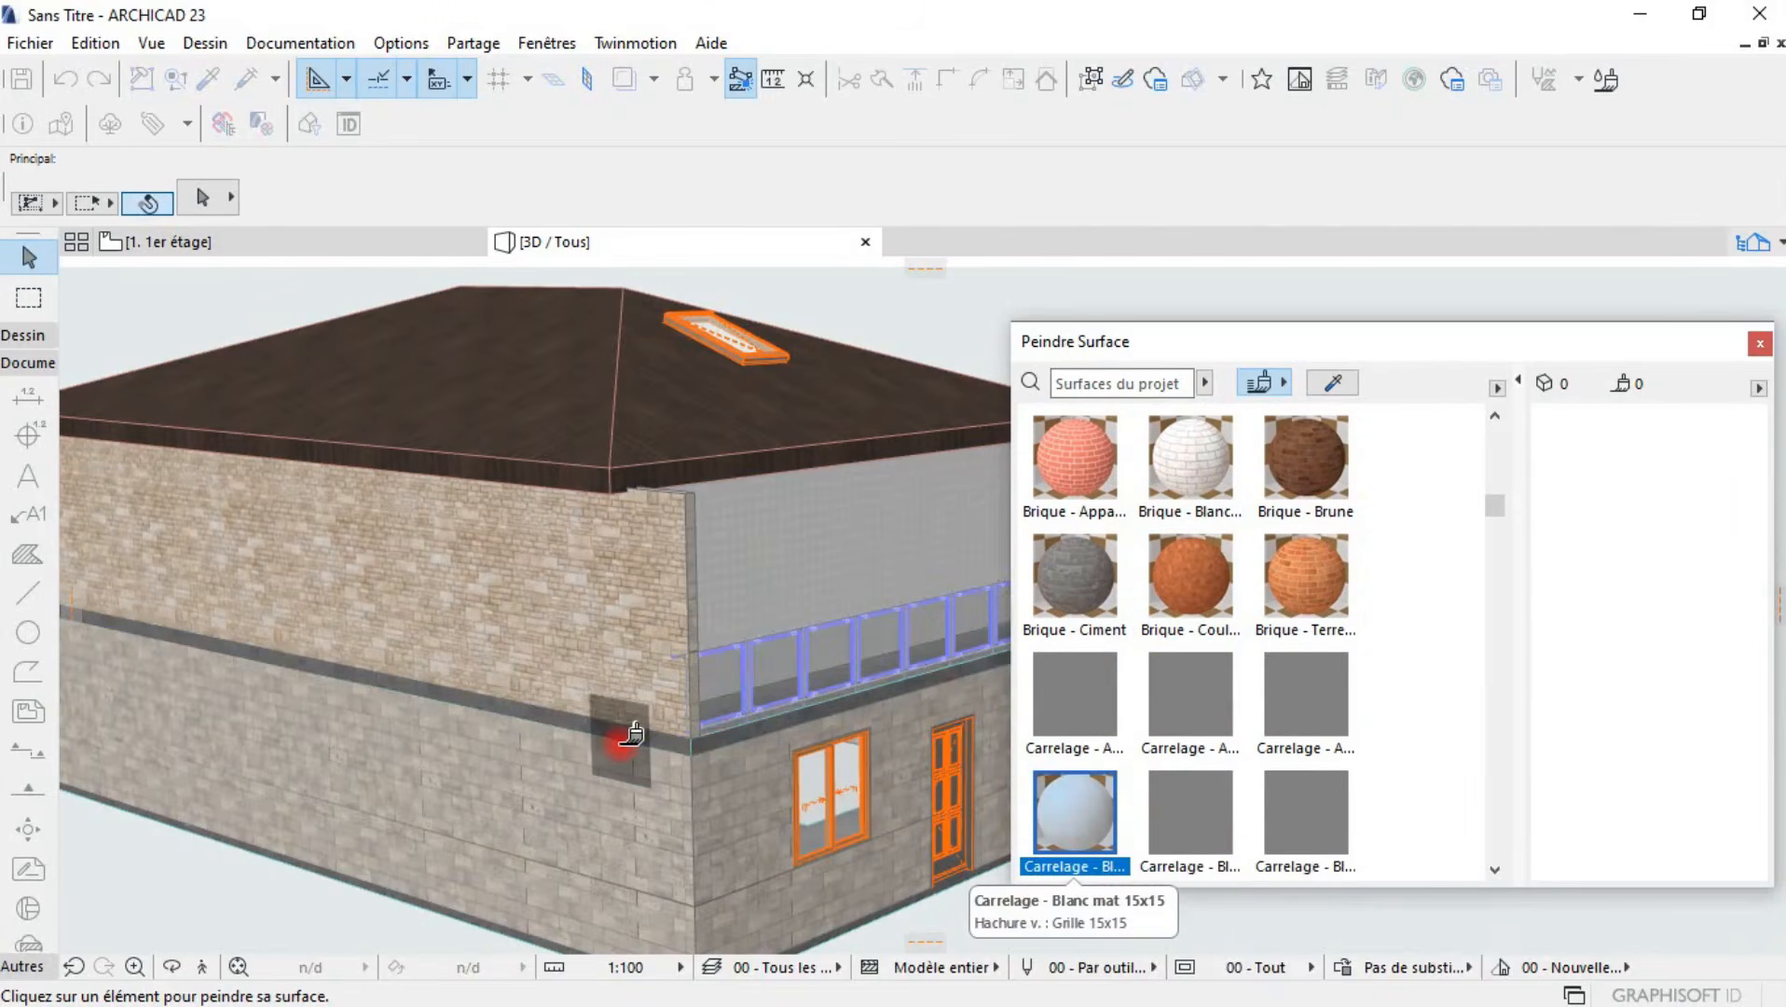
pyautogui.click(612, 772)
pyautogui.scroll(-2, 606, 784)
pyautogui.keyDown('shift'); pyautogui.moveTo(606, 784); pyautogui.dragTo(373, 748, button='middle'); pyautogui.keyUp('shift')
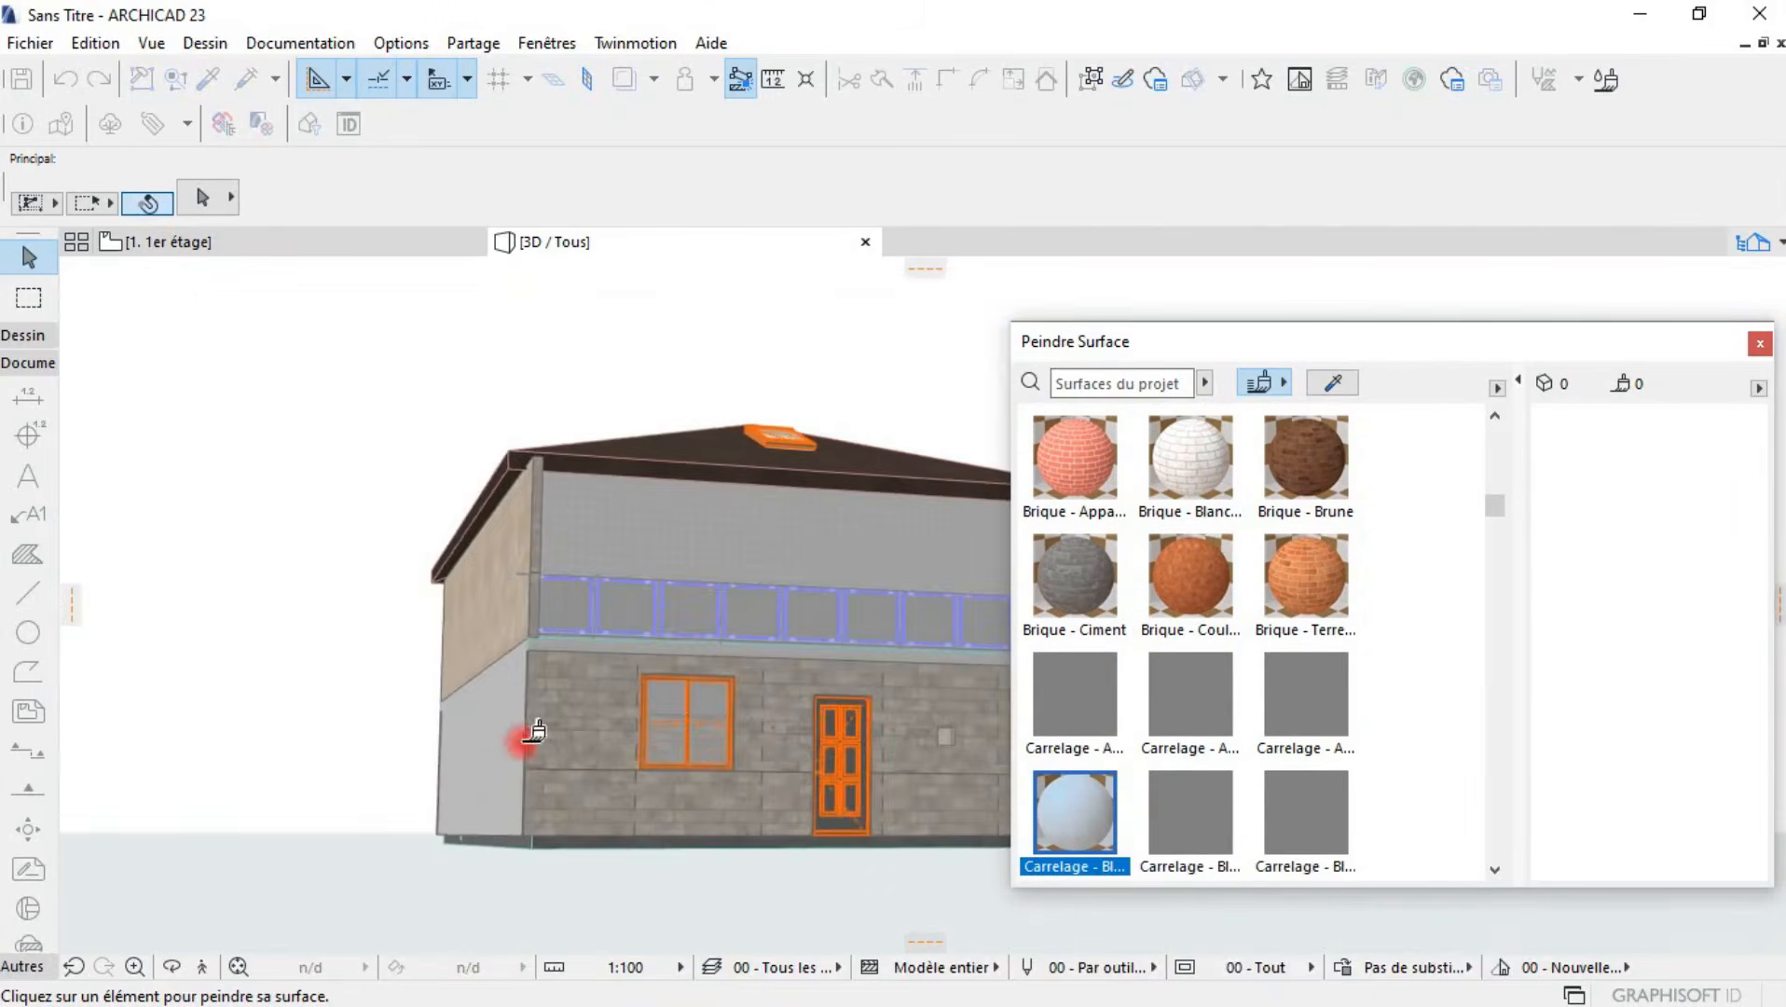
# - Paint the glass panes of the ground-floor front window with the blue Carrelage mosaic surface
pyautogui.scroll(3, 723, 744)
pyautogui.scroll(6, 739, 737)
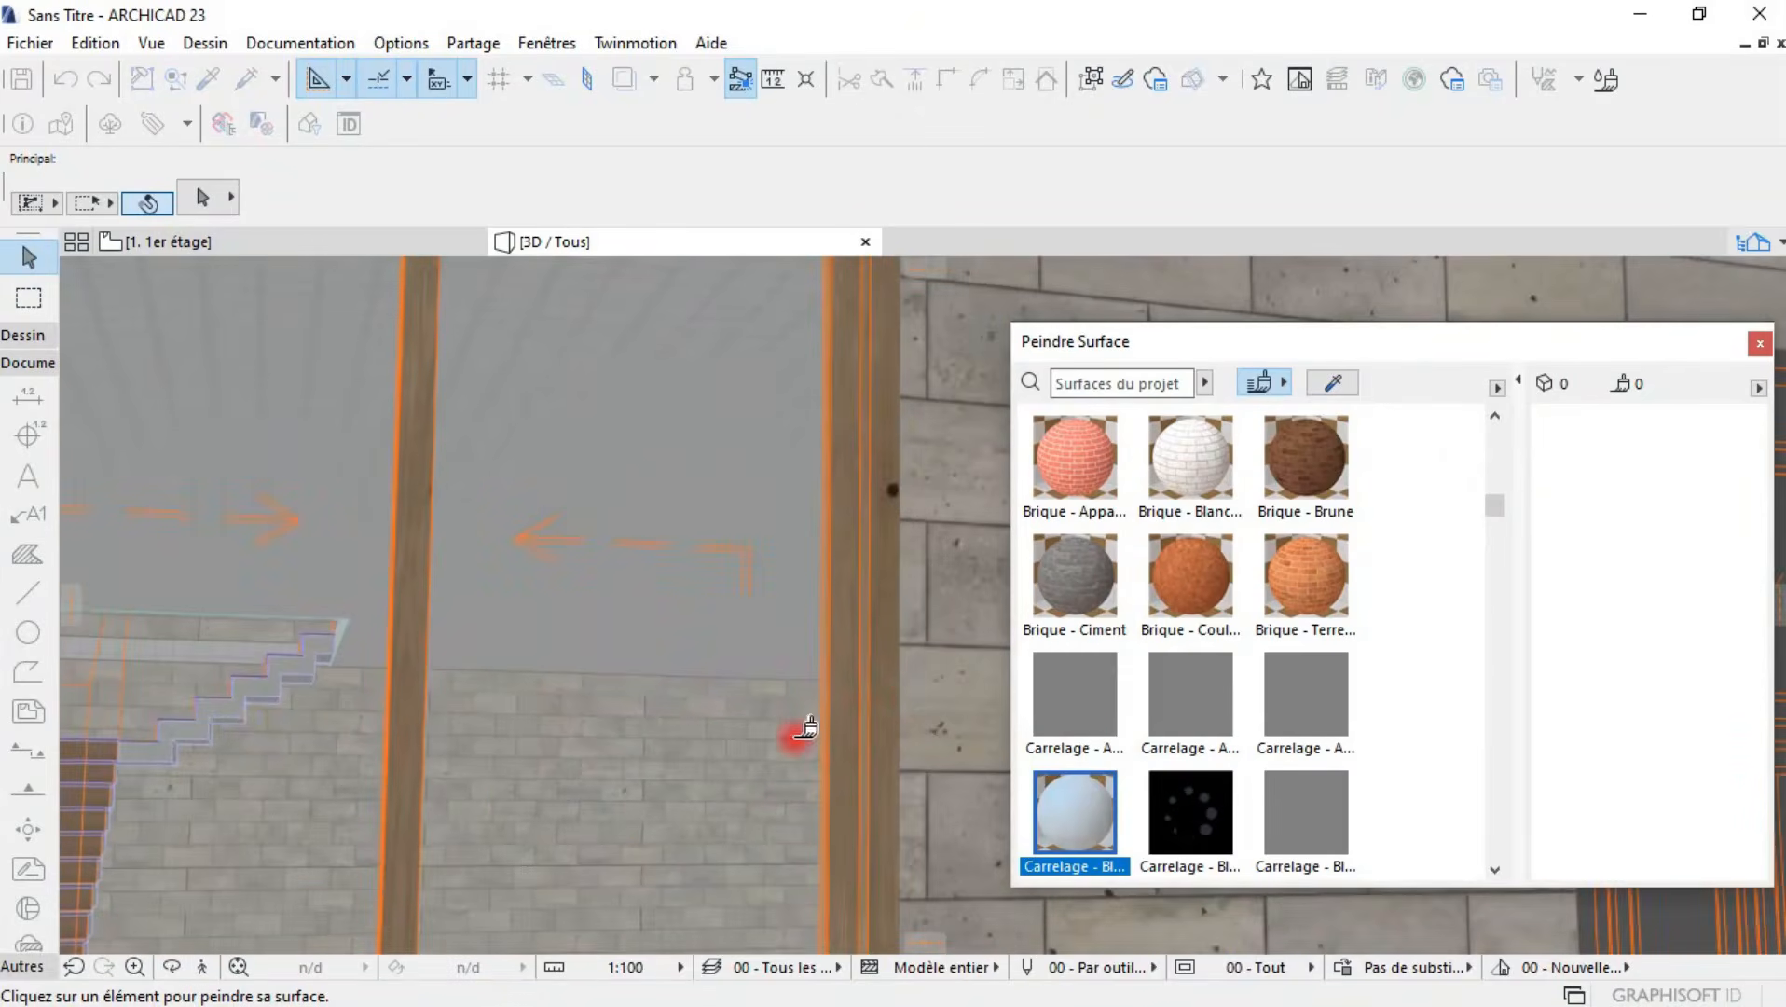
pyautogui.keyDown('shift'); pyautogui.moveTo(859, 700); pyautogui.dragTo(874, 740, button='middle'); pyautogui.keyUp('shift')
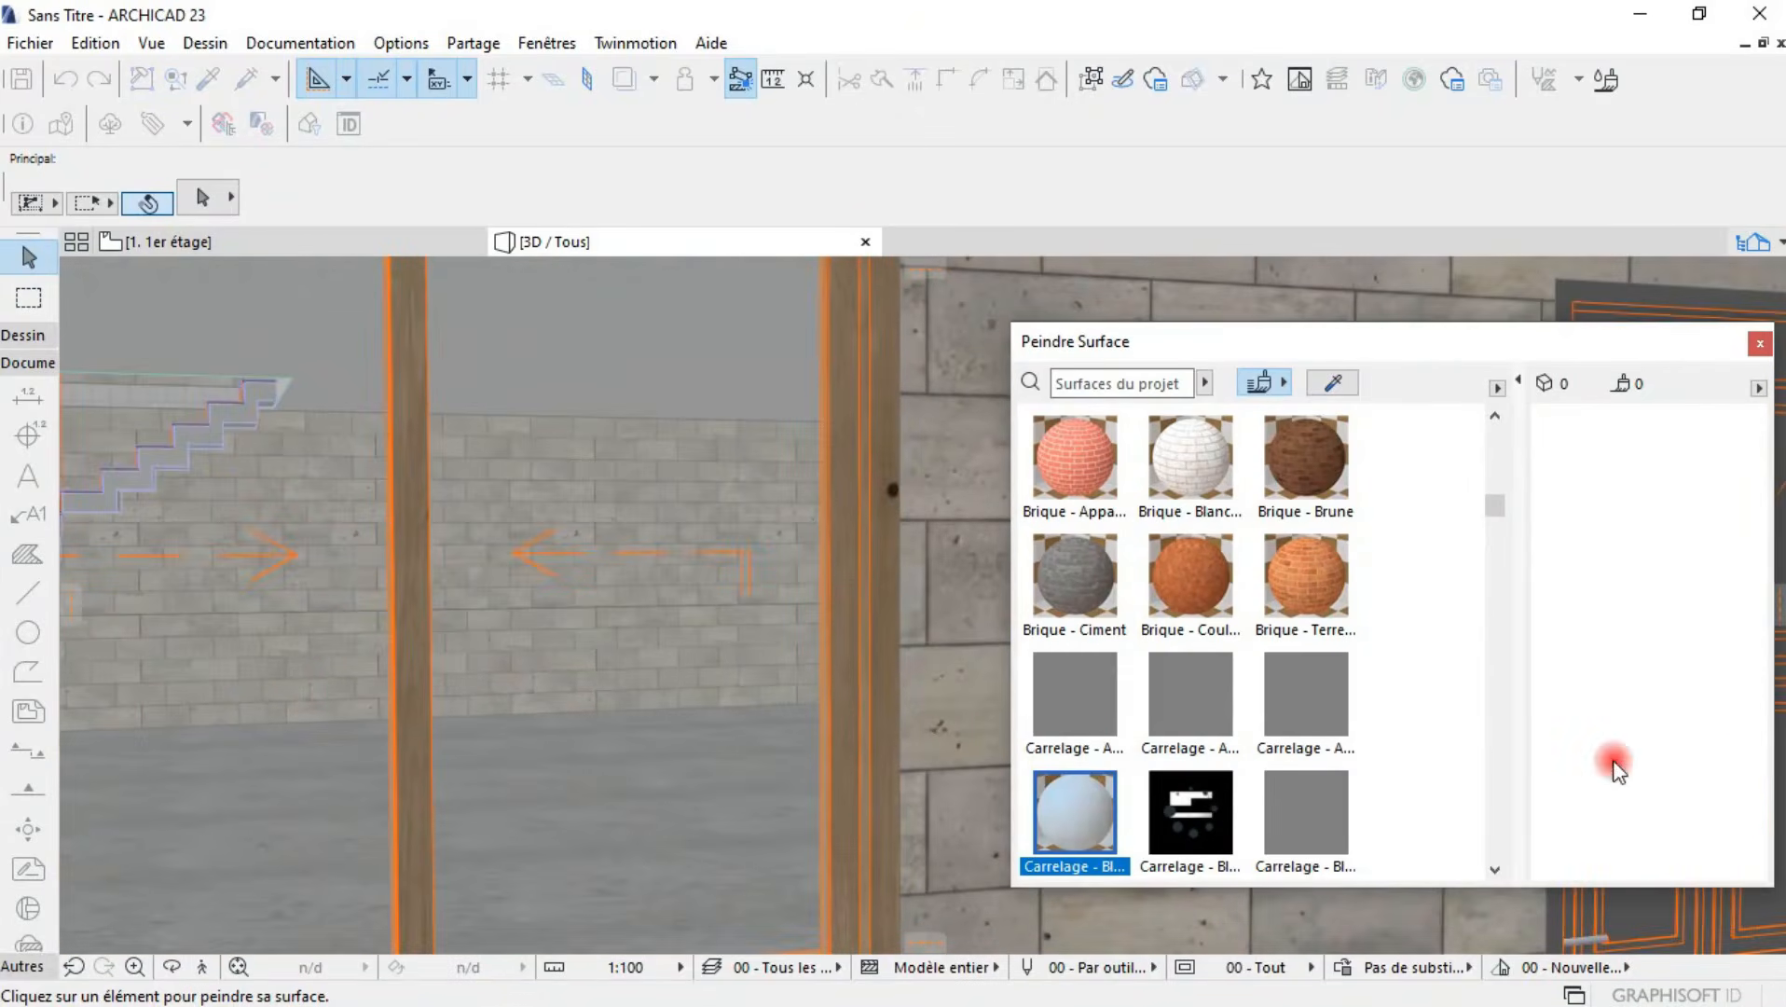
pyautogui.scroll(-5, 1351, 708)
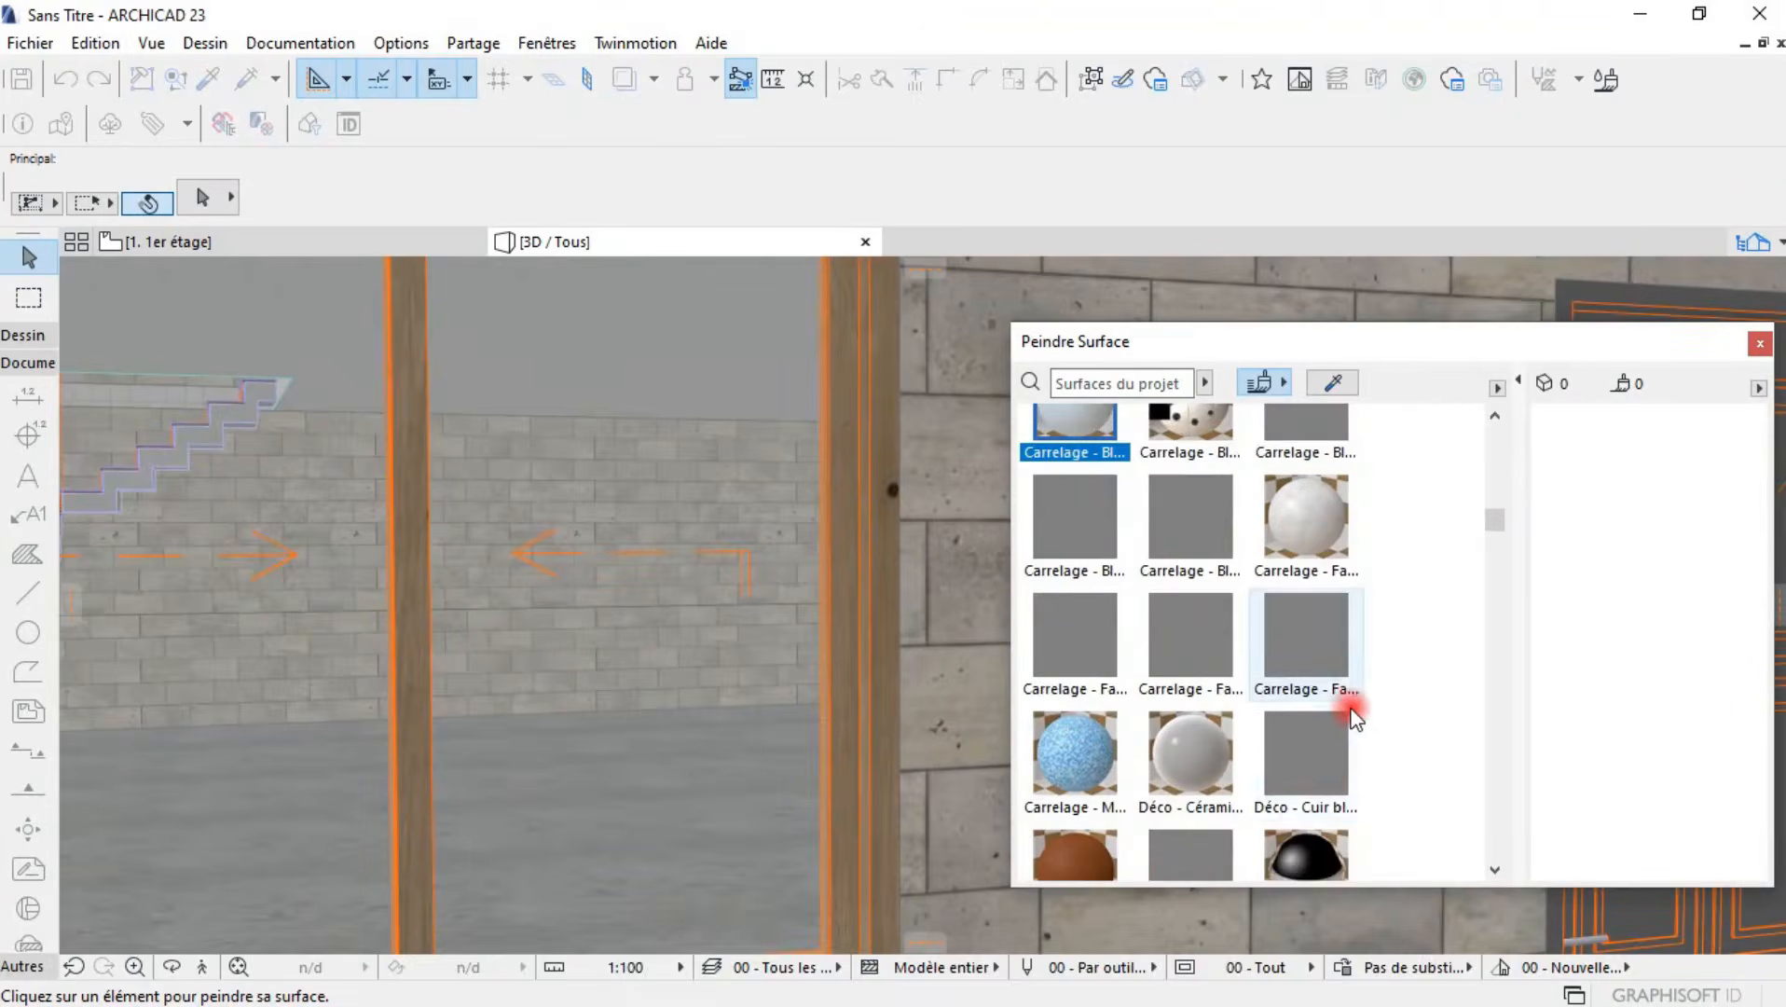
pyautogui.scroll(-1, 1318, 736)
pyautogui.click(1072, 615)
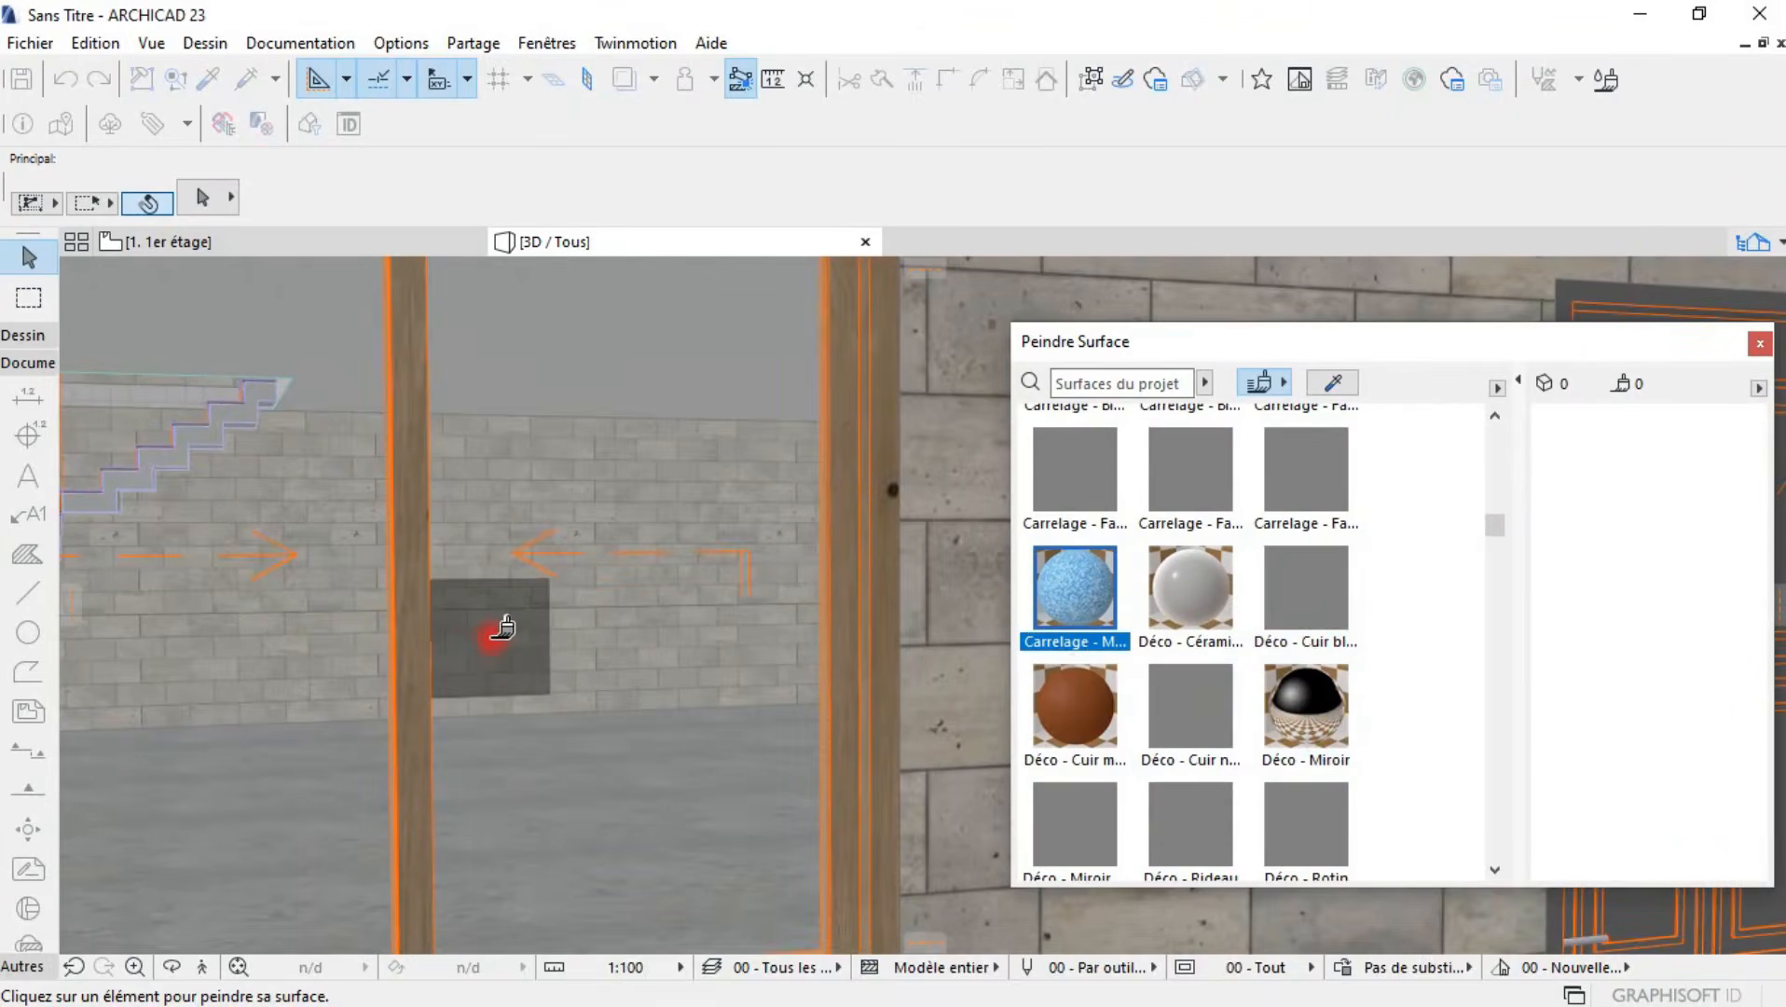
pyautogui.click(510, 627)
pyautogui.scroll(-3, 510, 626)
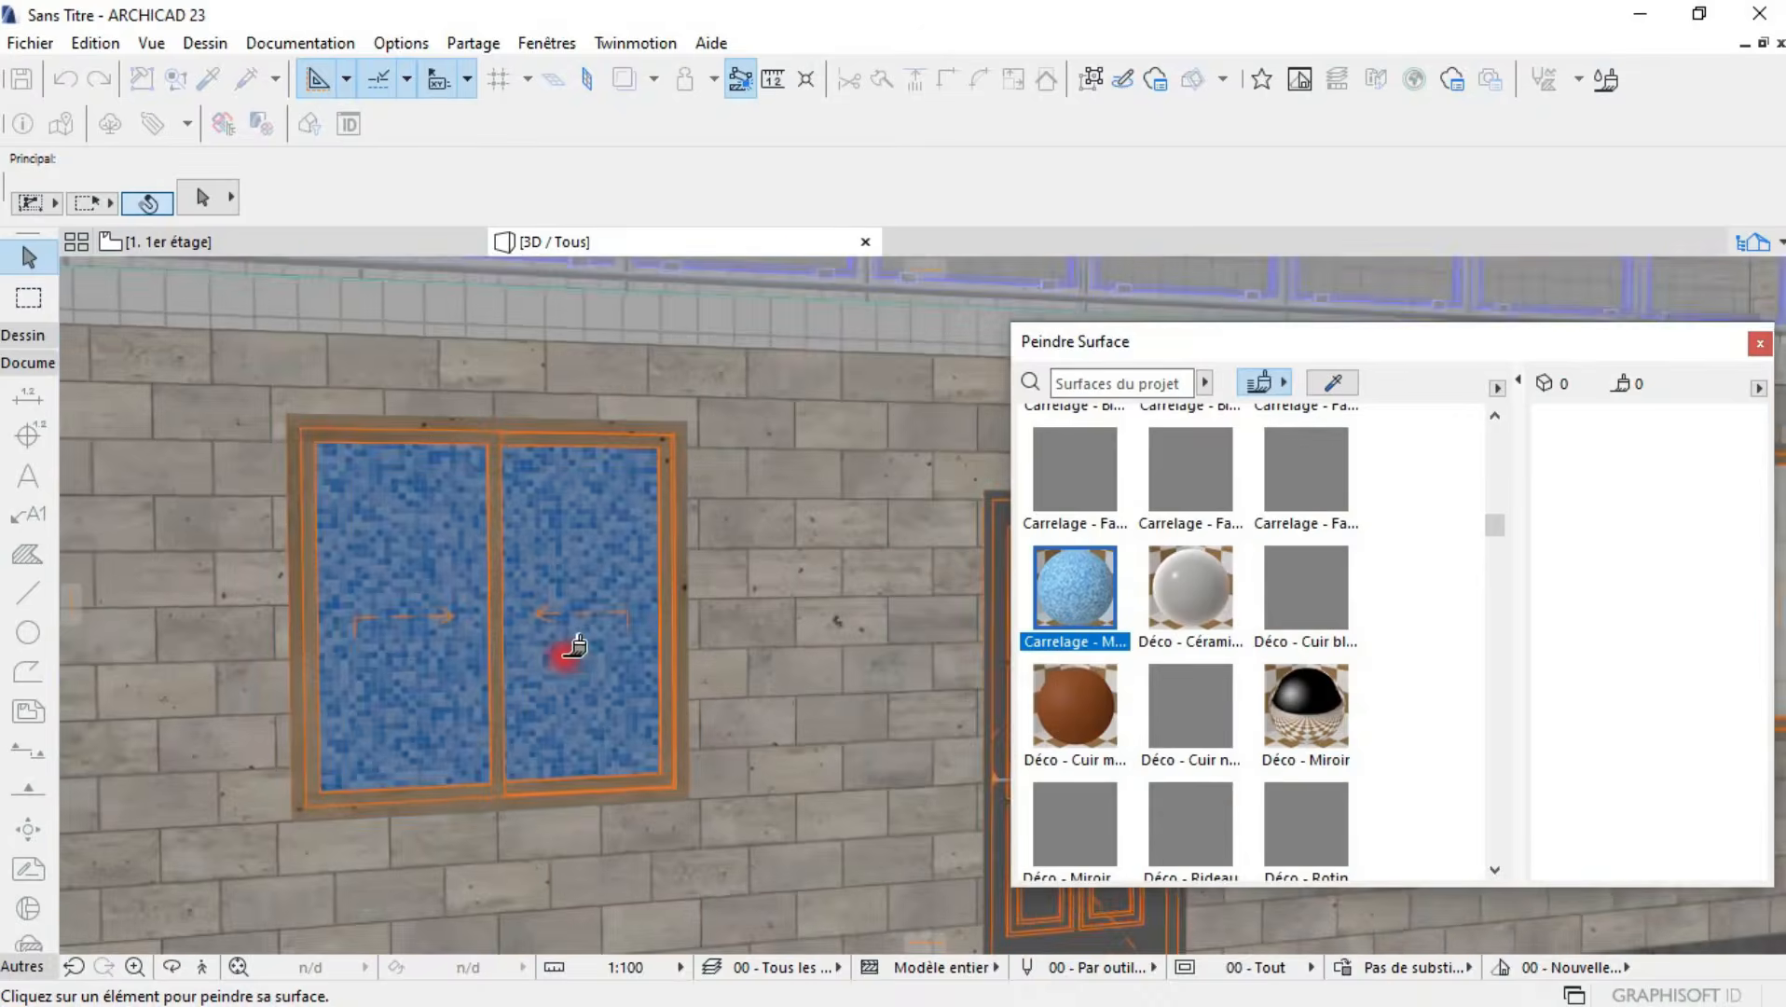
pyautogui.keyDown('shift'); pyautogui.moveTo(577, 692); pyautogui.dragTo(333, 718, button='middle'); pyautogui.keyUp('shift')
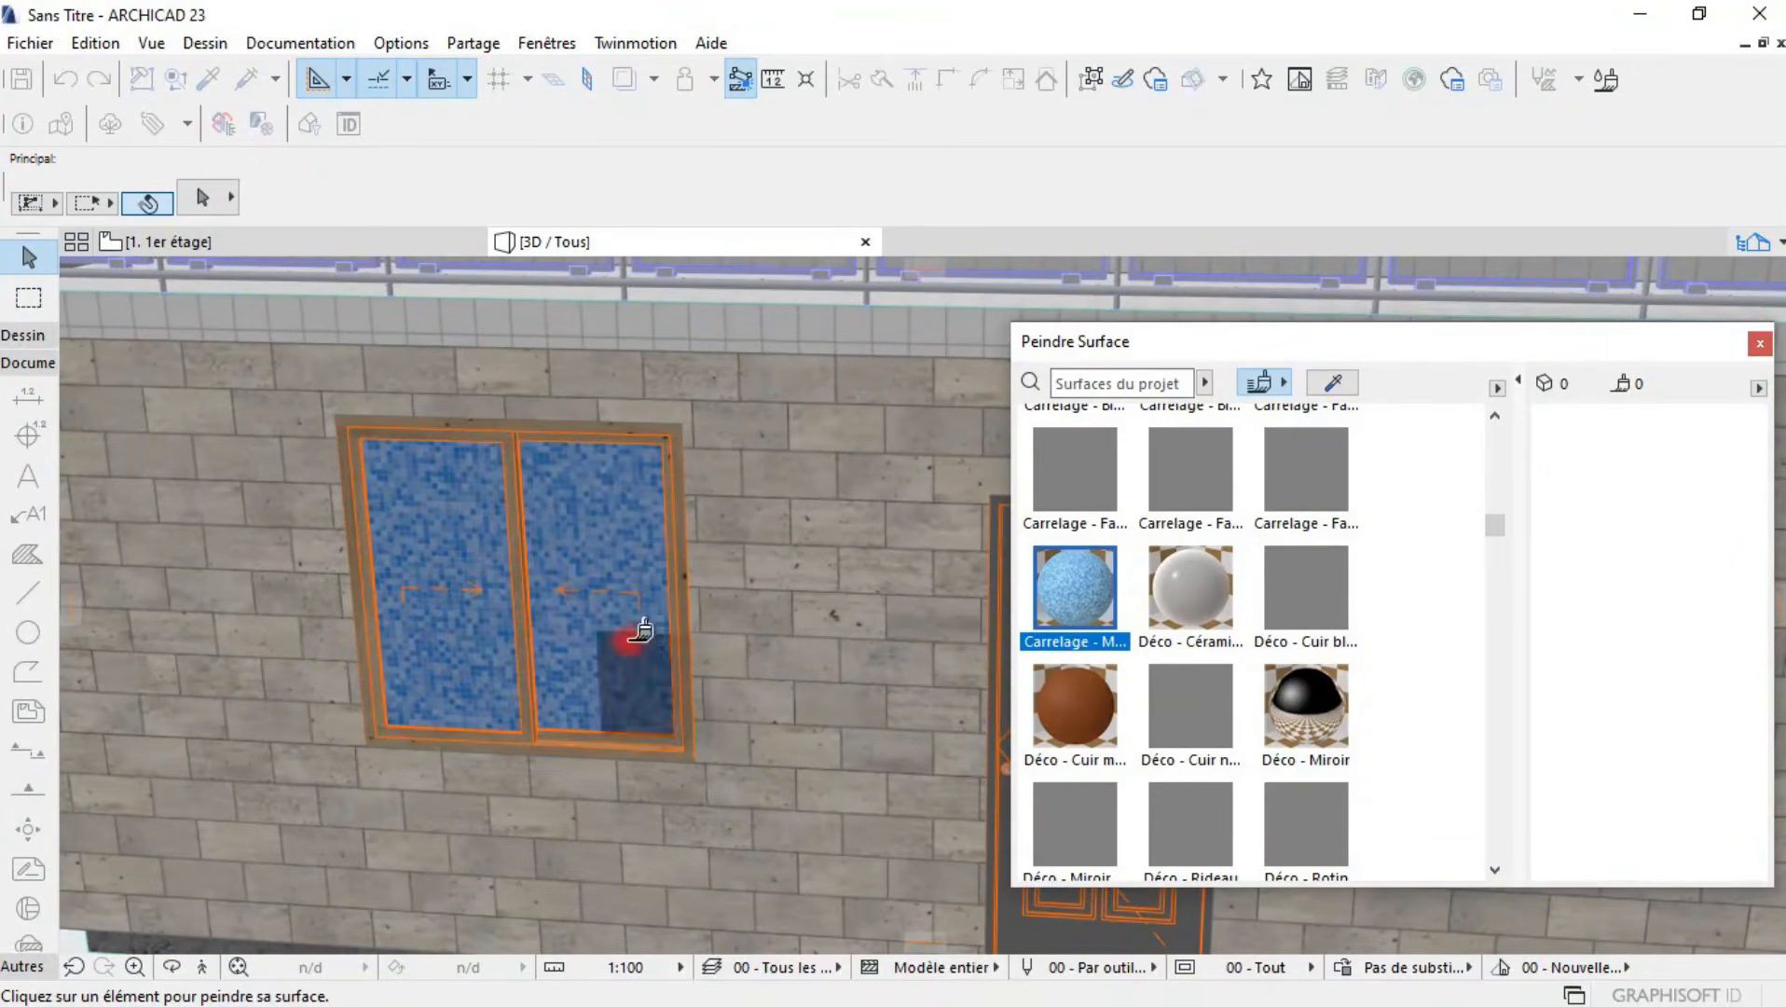
# - Finish surface painting and undo the blue mosaic applied to the ground-floor front window's panes
pyautogui.click(1760, 344)
pyautogui.scroll(-5, 1305, 587)
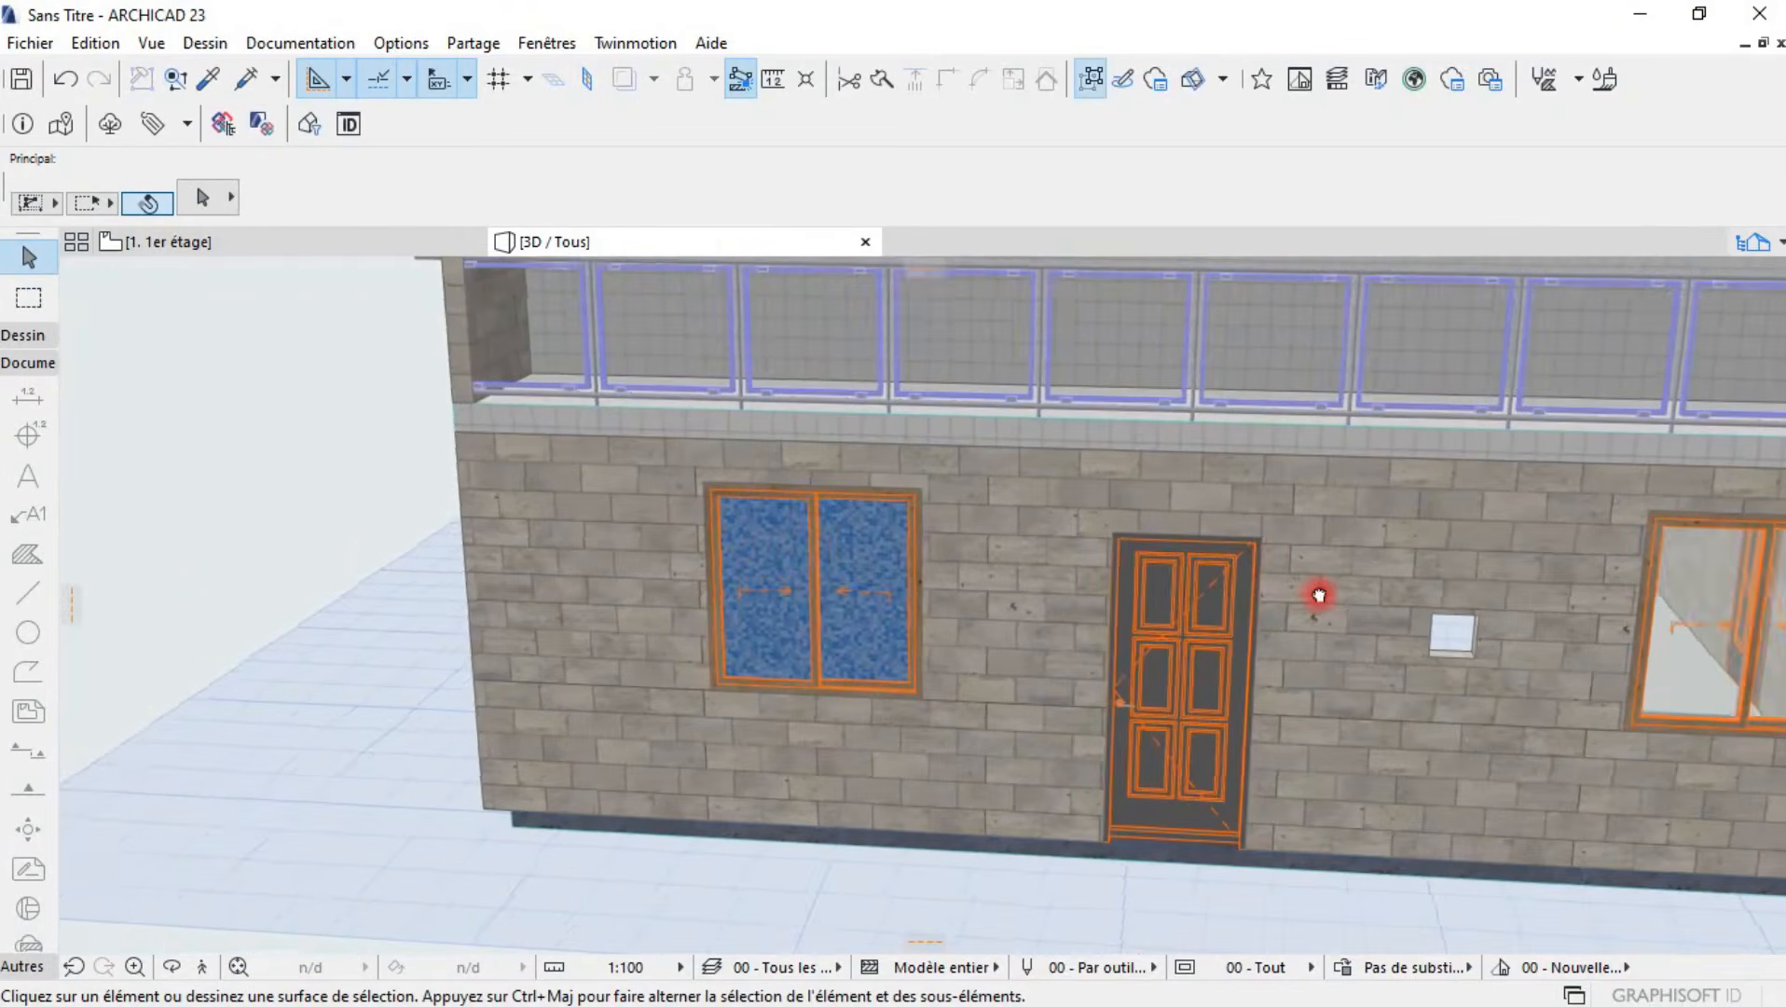
pyautogui.moveTo(1320, 597); pyautogui.dragTo(1186, 590, button='middle')
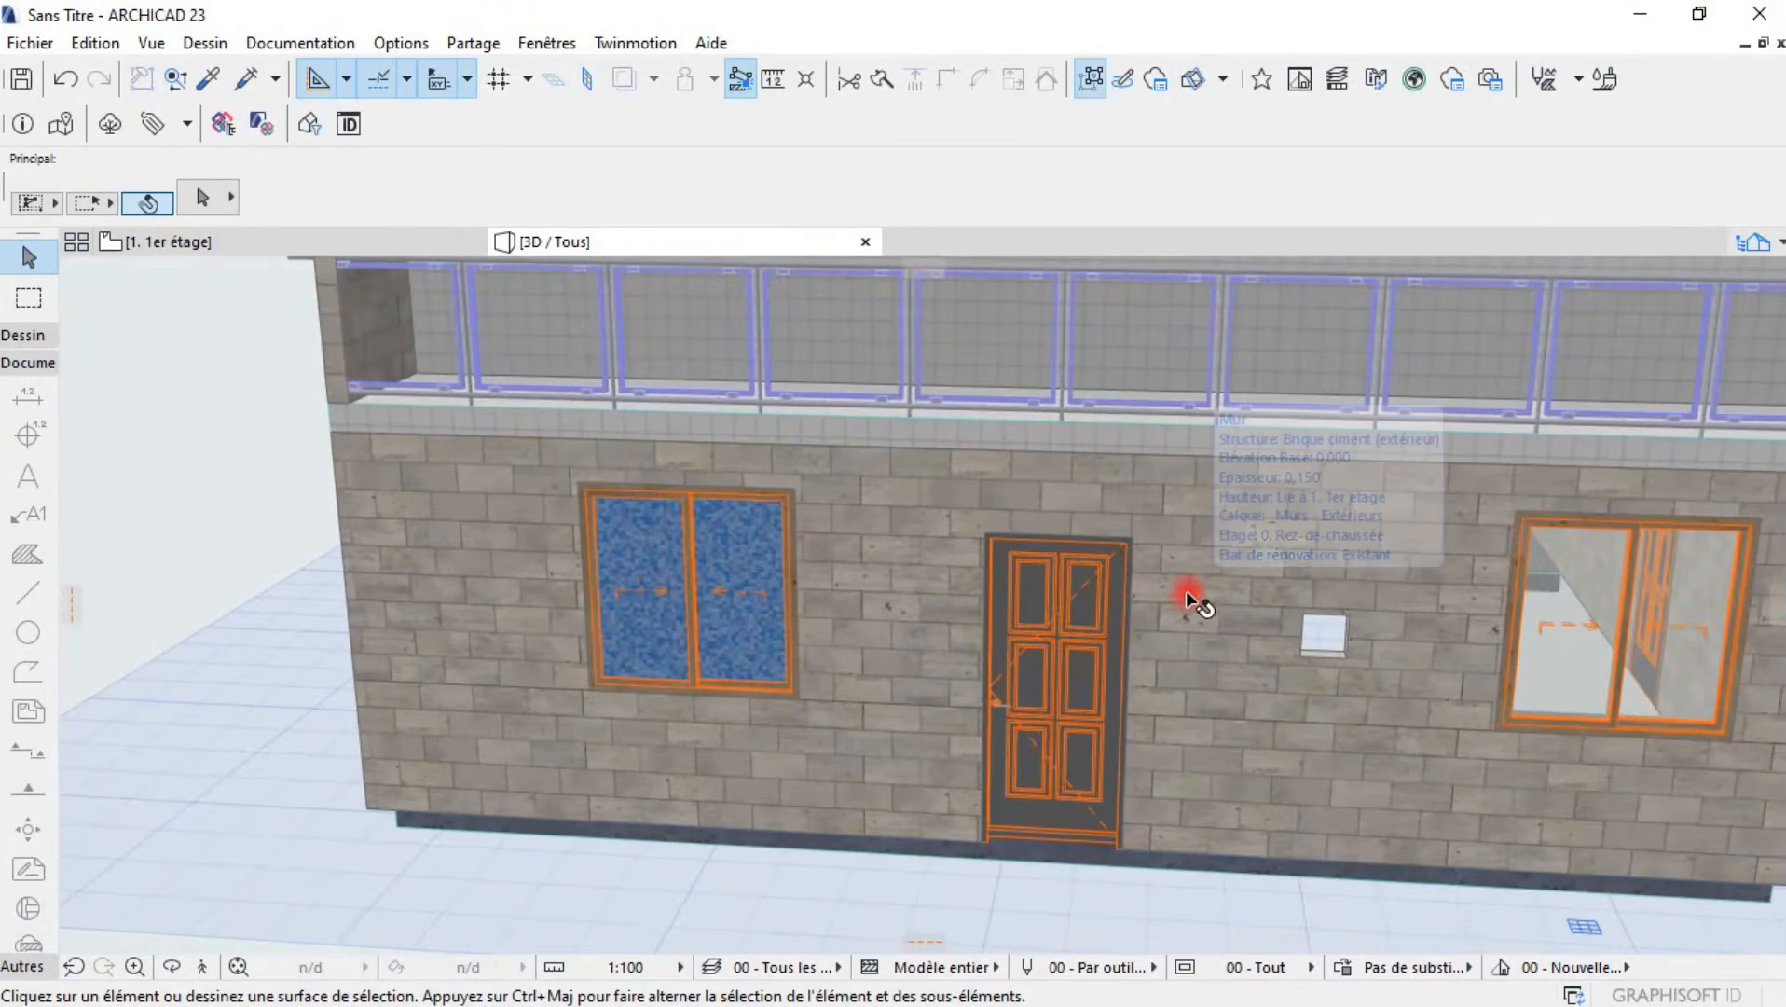
pyautogui.hotkey('ctrl', 'z')
# - Examine the painted building from all around, covering the roof, the side and rear walls, and the front façade
pyautogui.scroll(-2, 834, 669)
pyautogui.keyDown('shift'); pyautogui.moveTo(782, 673); pyautogui.dragTo(711, 616, button='middle'); pyautogui.keyUp('shift')
pyautogui.scroll(-2, 710, 615)
pyautogui.scroll(-2, 713, 623)
pyautogui.keyDown('shift'); pyautogui.moveTo(1252, 665); pyautogui.dragTo(937, 669, button='middle'); pyautogui.keyUp('shift')
pyautogui.scroll(3, 1042, 703)
pyautogui.keyDown('shift'); pyautogui.moveTo(1269, 737); pyautogui.dragTo(1329, 722, button='middle'); pyautogui.keyUp('shift')
pyautogui.scroll(-3, 989, 499)
pyautogui.keyDown('shift'); pyautogui.moveTo(974, 494); pyautogui.dragTo(1302, 635, button='middle'); pyautogui.keyUp('shift')
pyautogui.keyDown('shift'); pyautogui.moveTo(189, 430); pyautogui.dragTo(1113, 630, button='middle'); pyautogui.keyUp('shift')
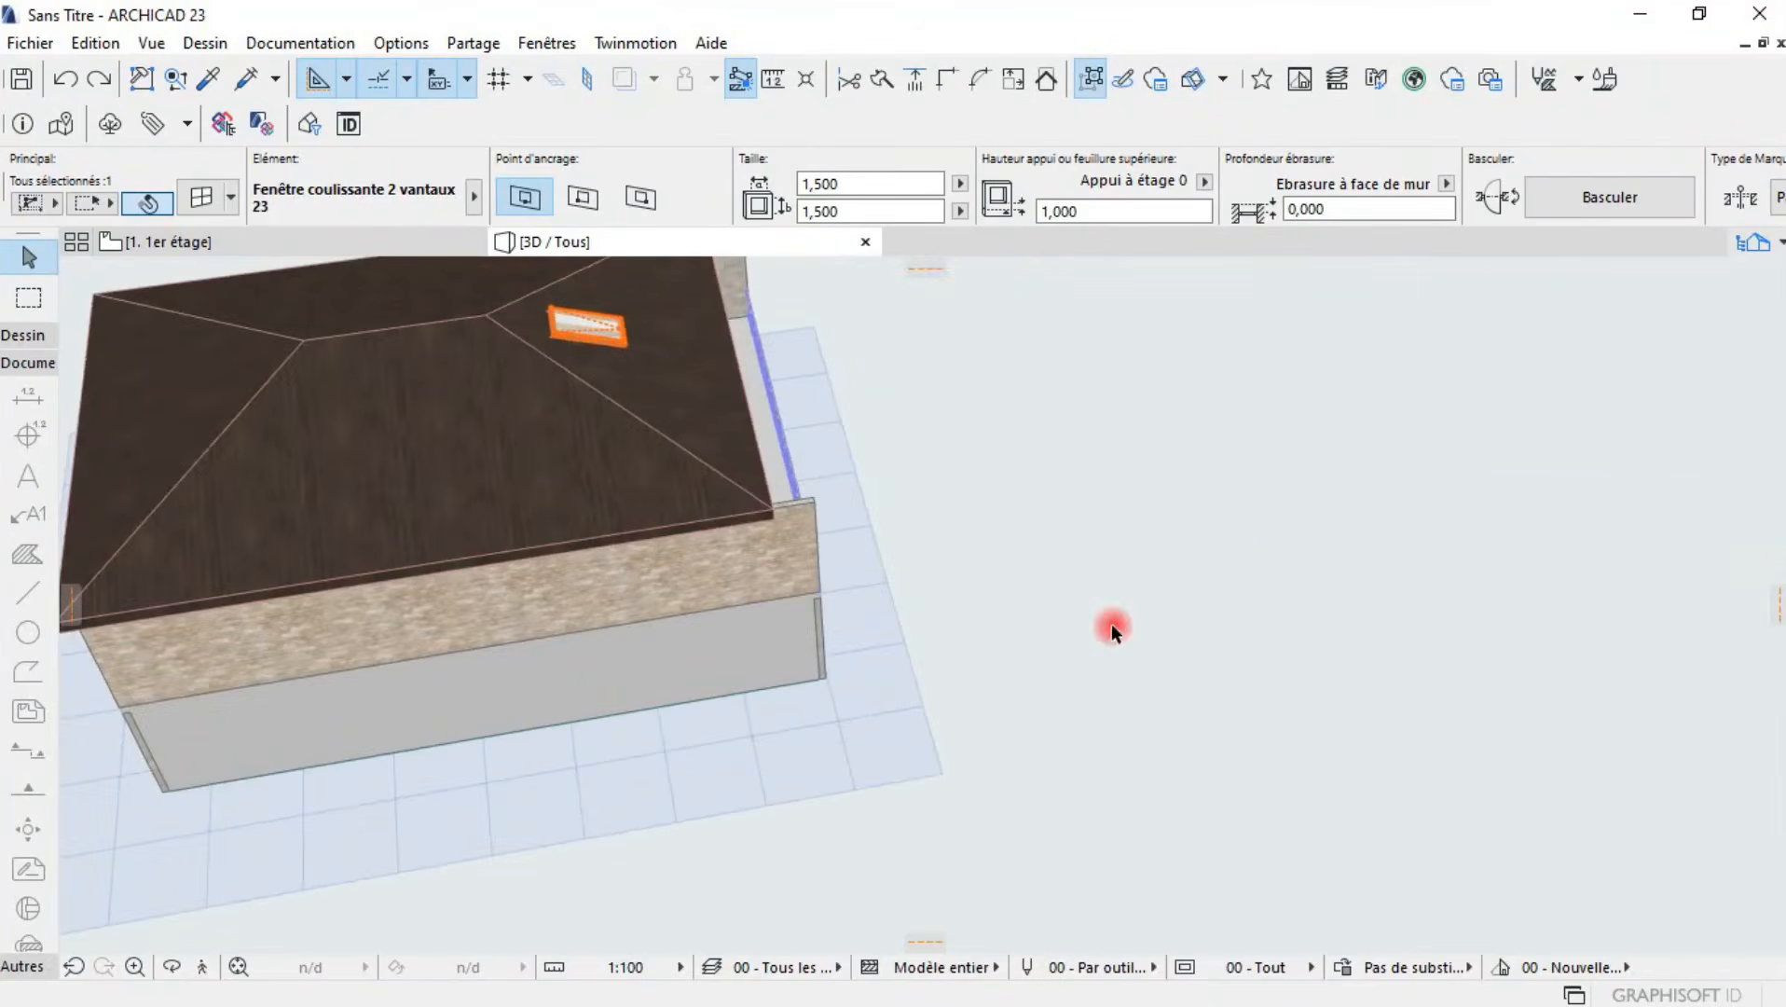
pyautogui.keyDown('shift'); pyautogui.moveTo(183, 616); pyautogui.dragTo(849, 659, button='middle'); pyautogui.keyUp('shift')
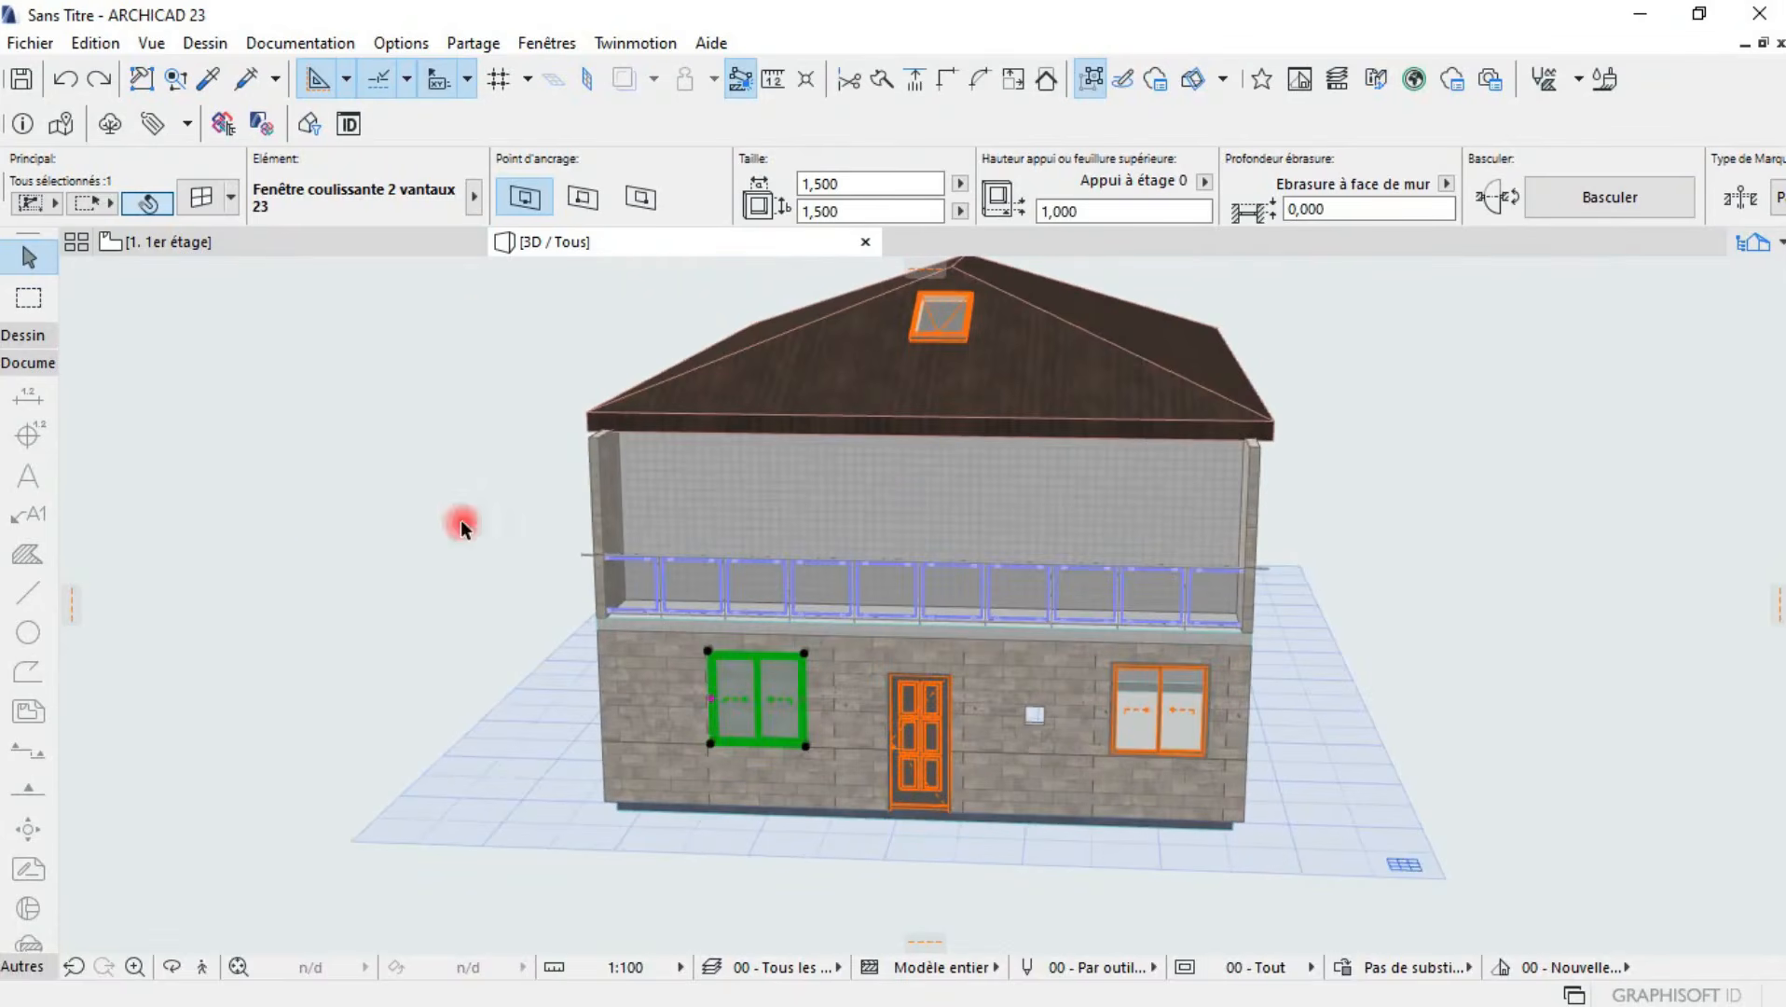
pyautogui.keyDown('shift'); pyautogui.moveTo(851, 399); pyautogui.dragTo(811, 473, button='middle'); pyautogui.keyUp('shift')
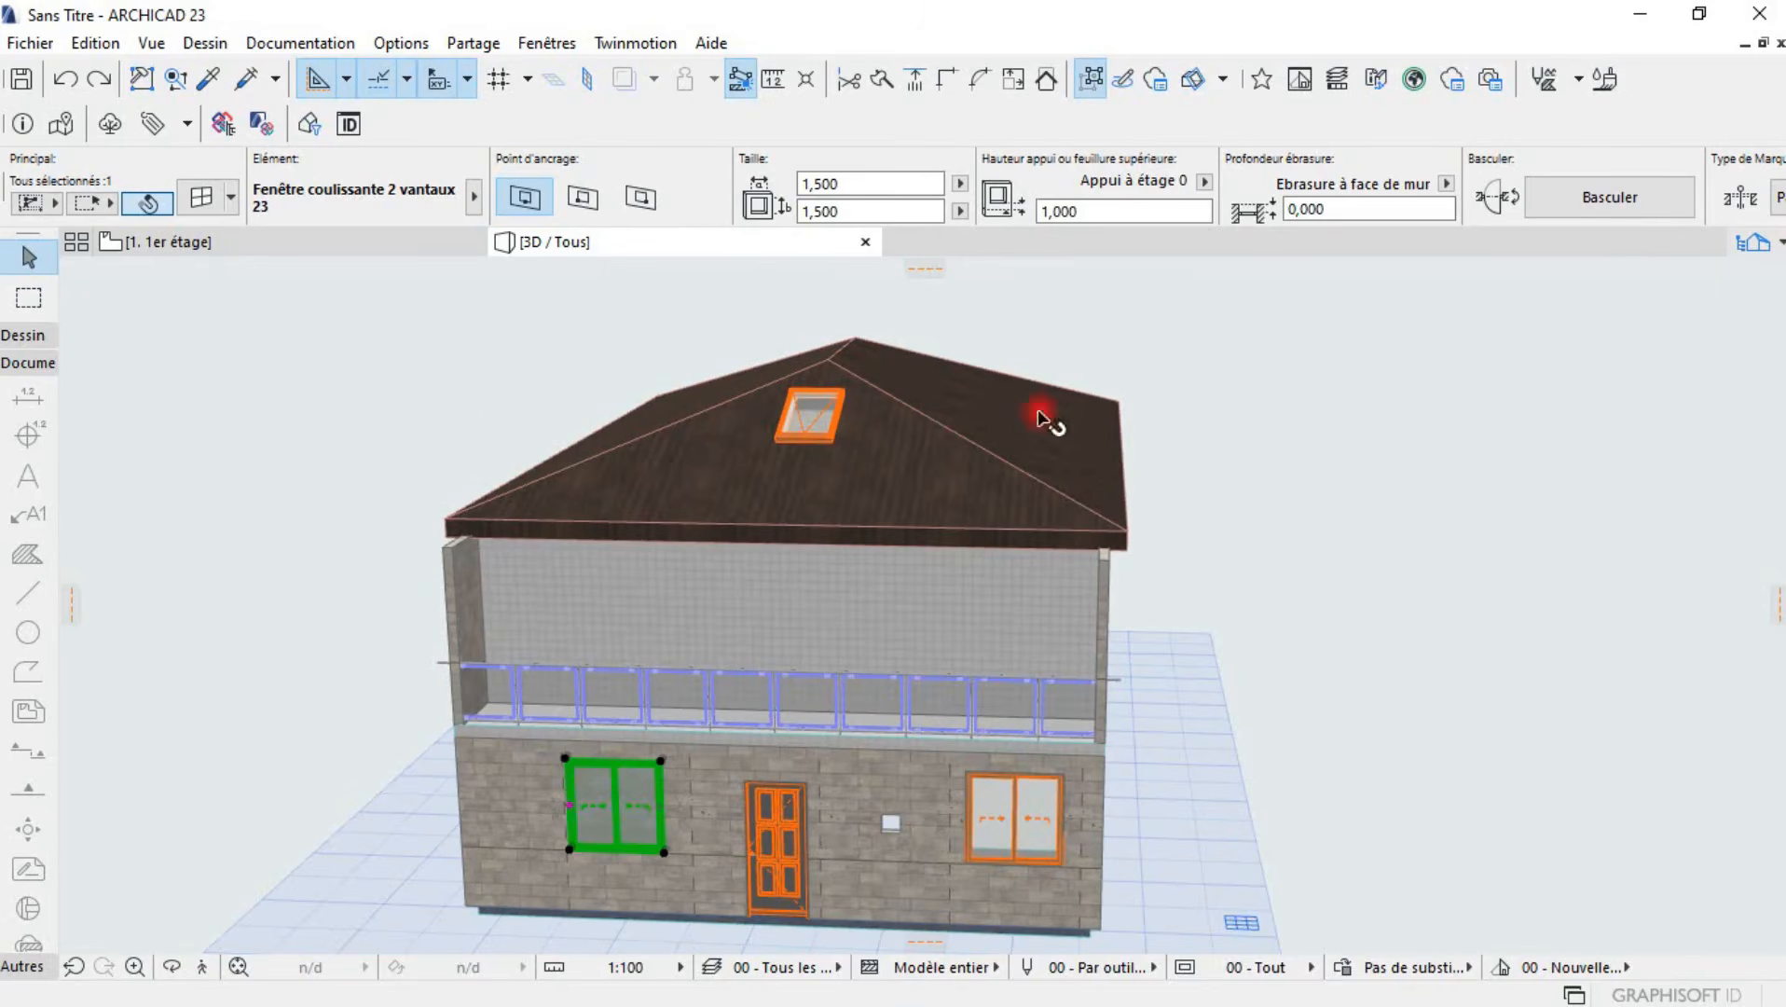
pyautogui.scroll(-2, 722, 447)
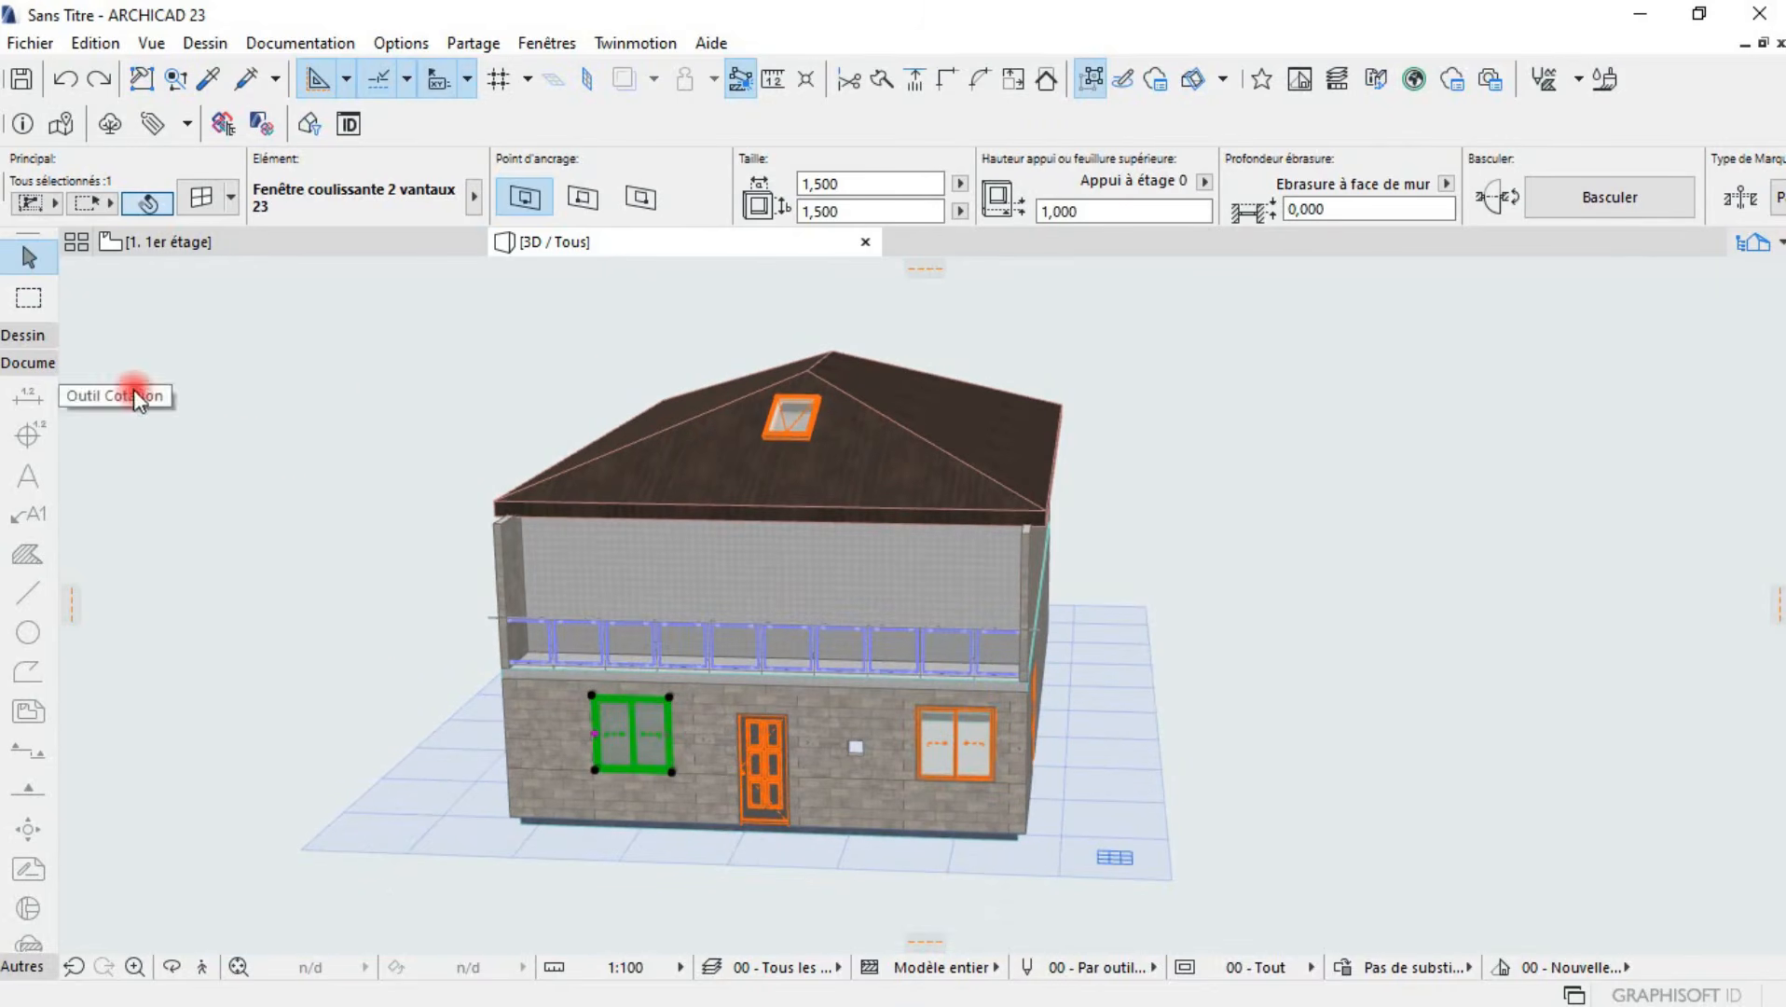
pyautogui.click(37, 337)
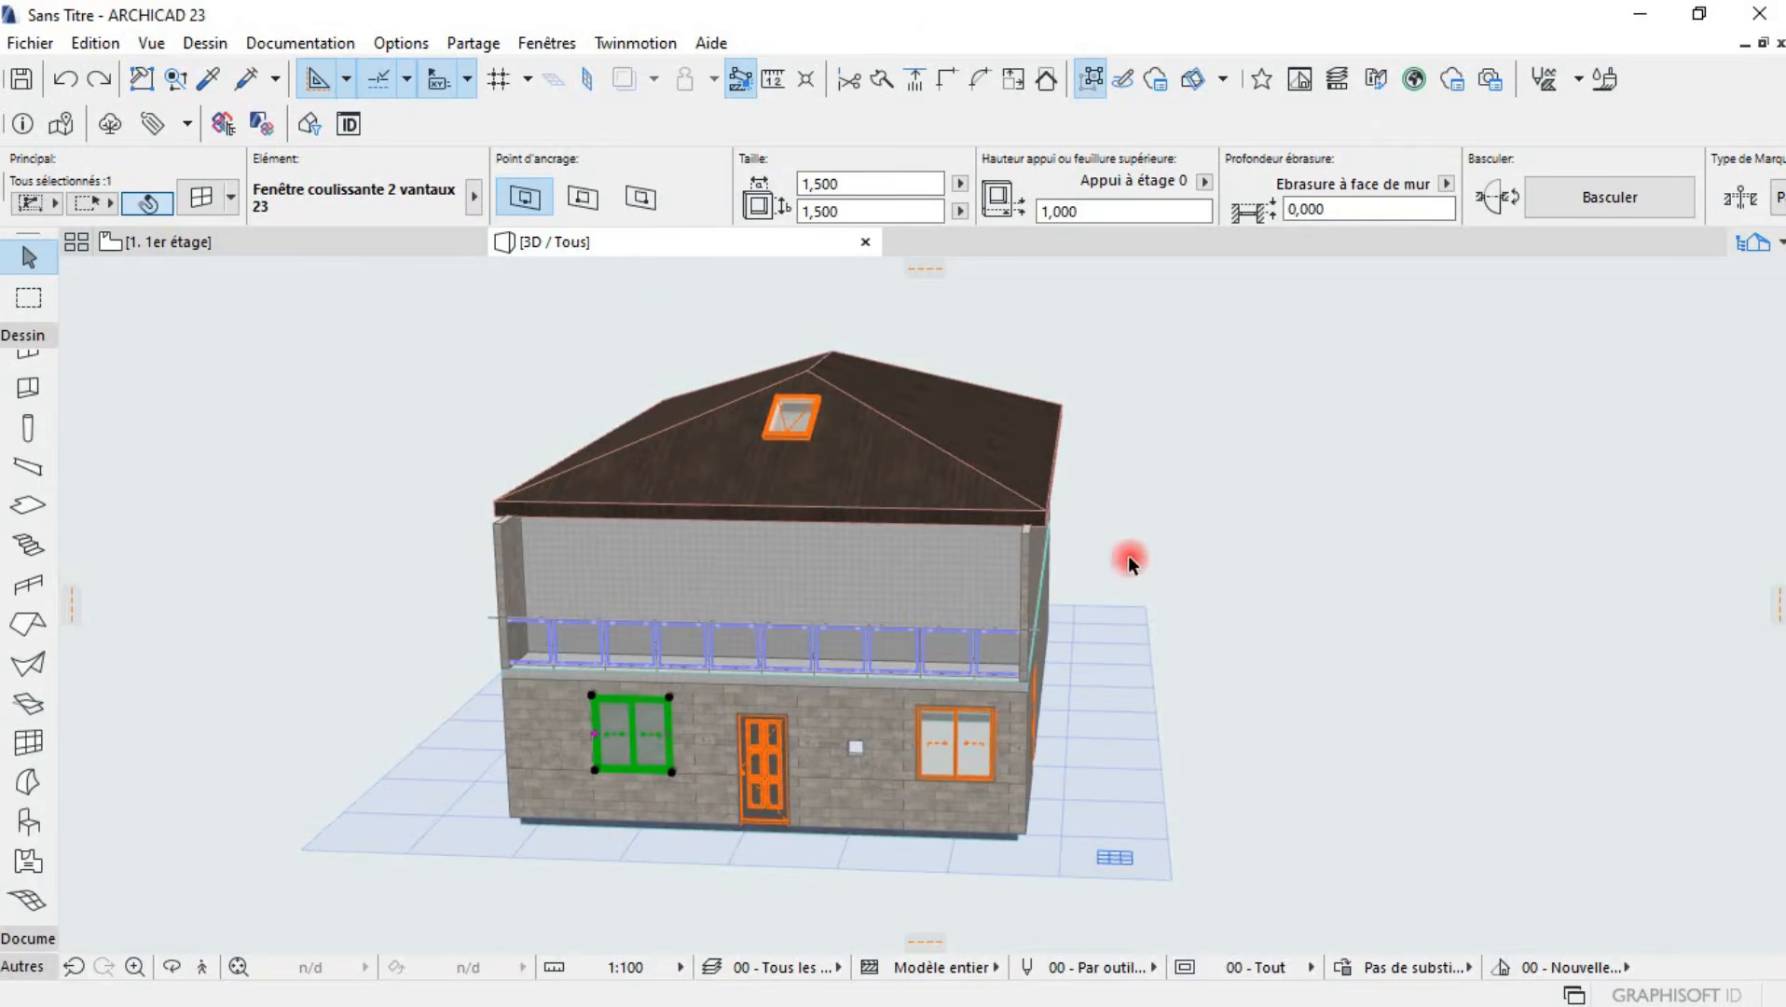
pyautogui.scroll(-2, 1100, 557)
pyautogui.keyDown('shift'); pyautogui.moveTo(708, 540); pyautogui.dragTo(1176, 778, button='middle'); pyautogui.keyUp('shift')
pyautogui.scroll(-2, 1145, 781)
pyautogui.moveTo(1357, 830); pyautogui.dragTo(1254, 755, button='middle')
pyautogui.keyDown('shift'); pyautogui.moveTo(1133, 753); pyautogui.dragTo(1095, 757, button='middle'); pyautogui.keyUp('shift')
pyautogui.keyDown('shift'); pyautogui.moveTo(1152, 810); pyautogui.dragTo(871, 807, button='middle'); pyautogui.keyUp('shift')
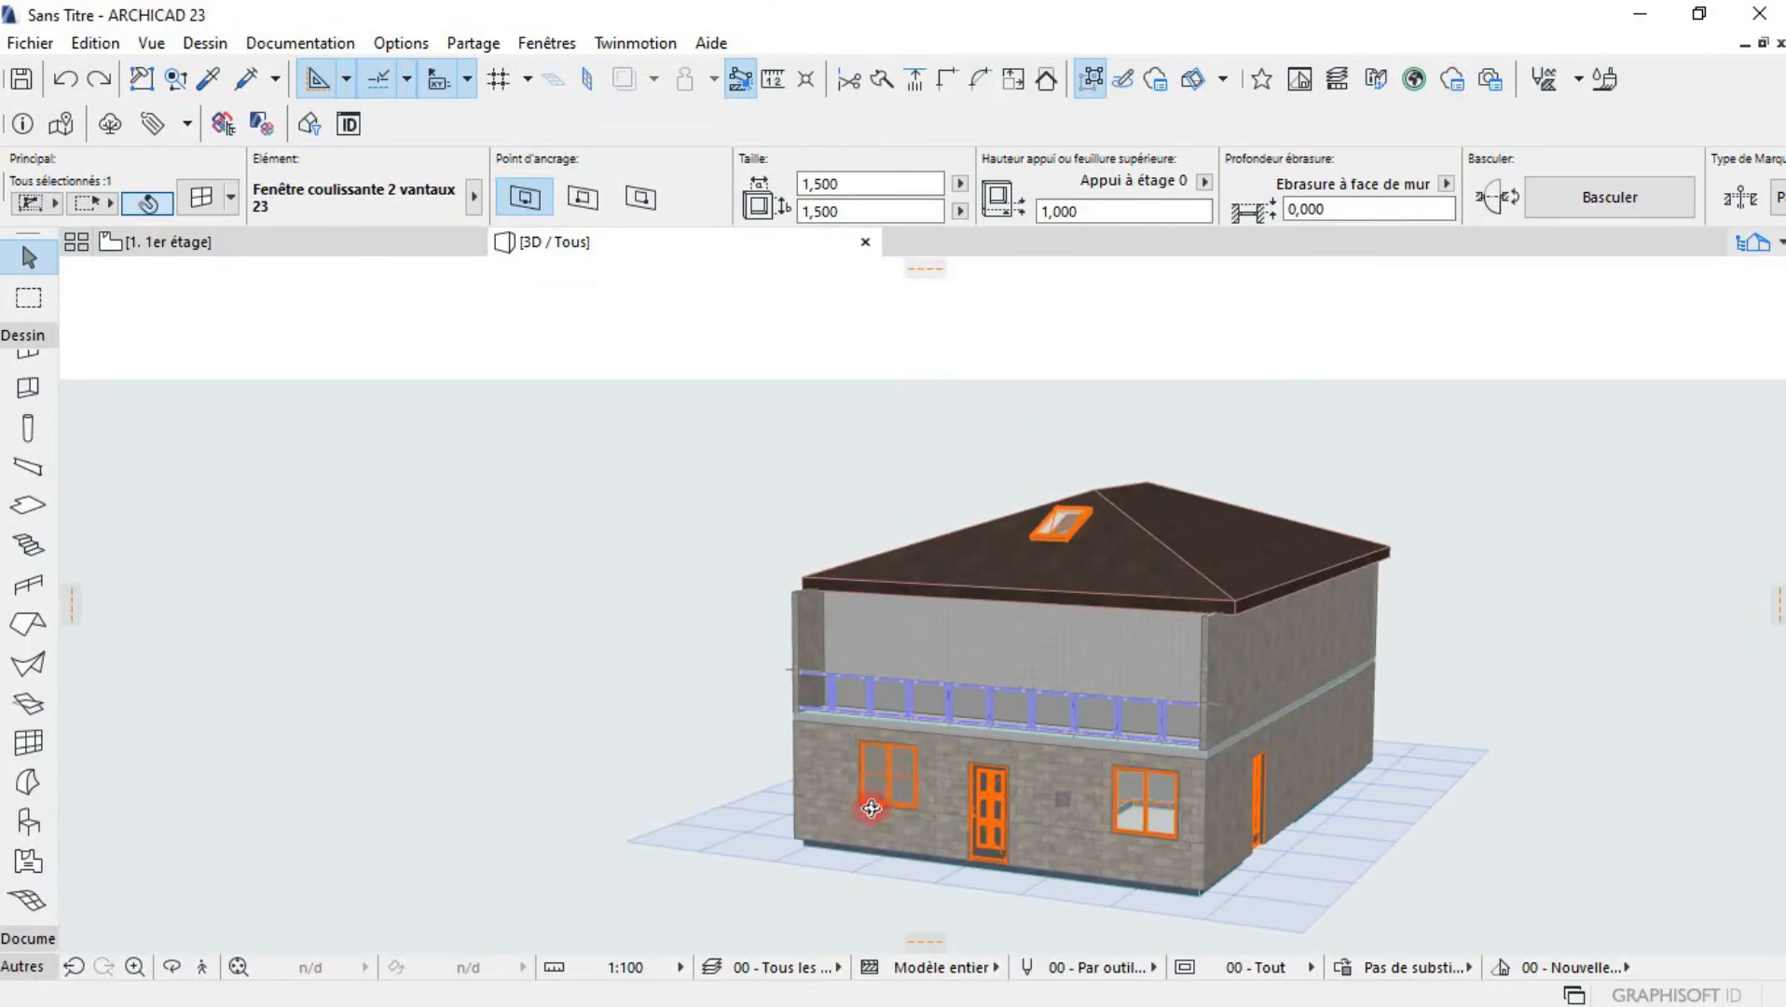
pyautogui.press('super')
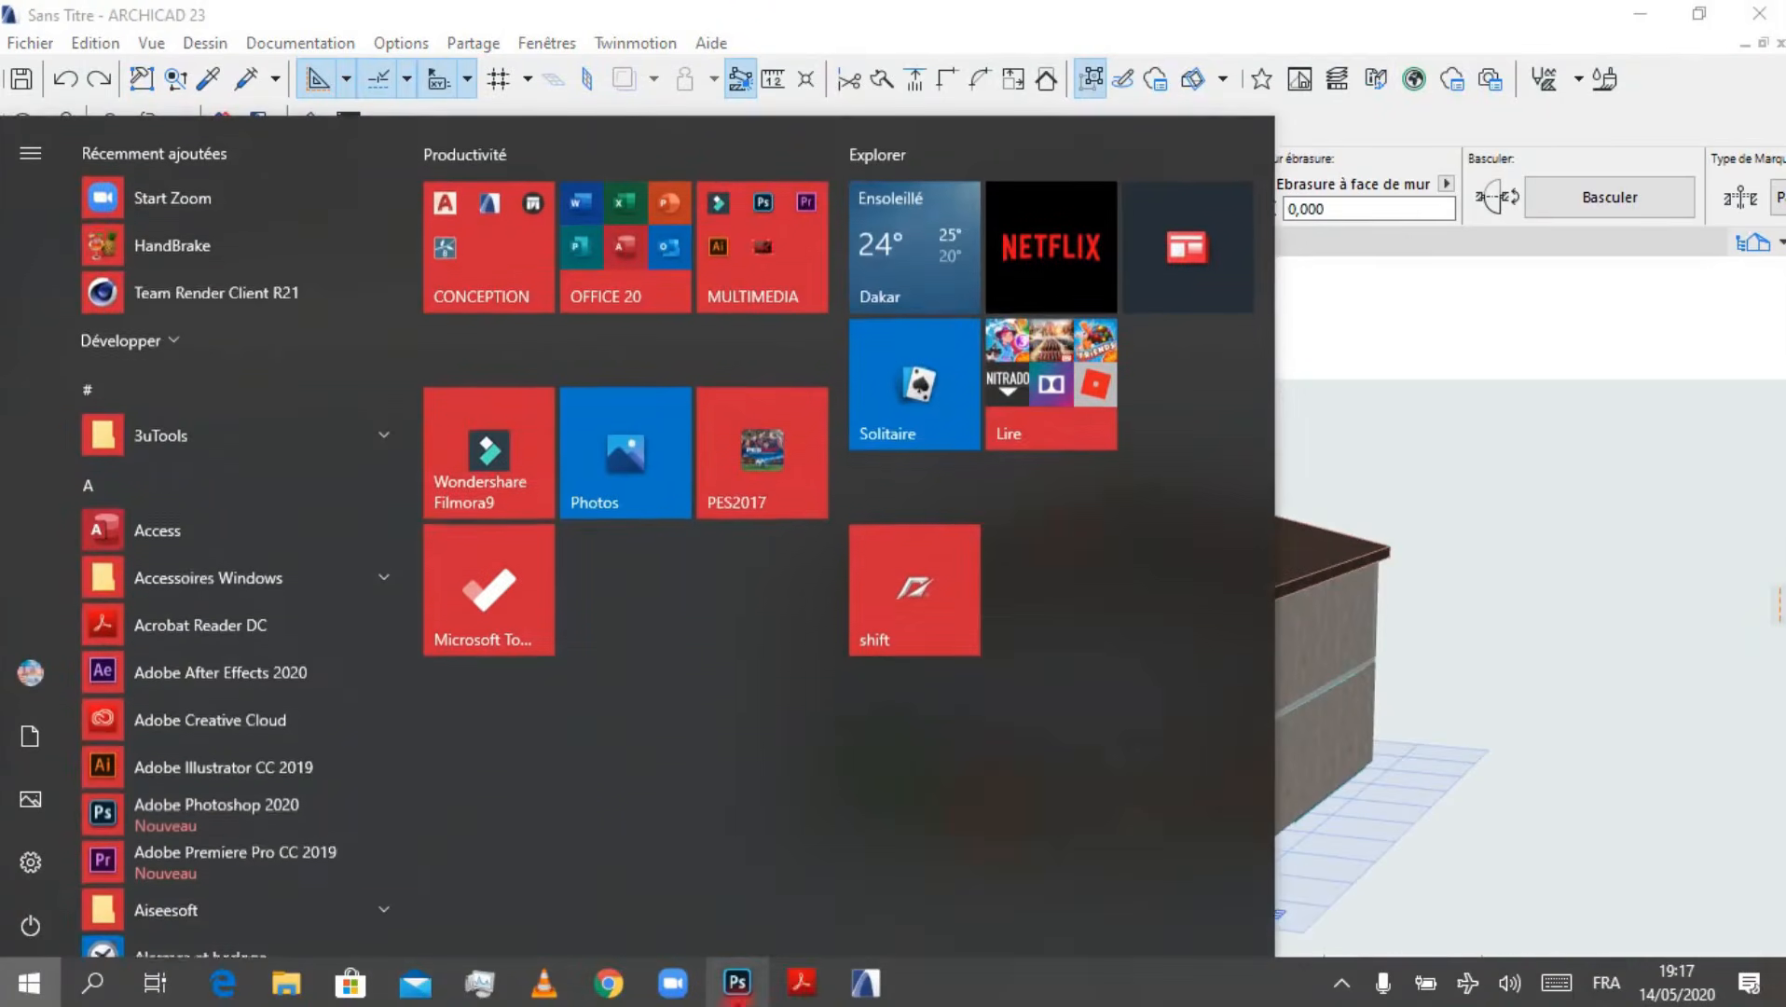
pyautogui.click(1347, 986)
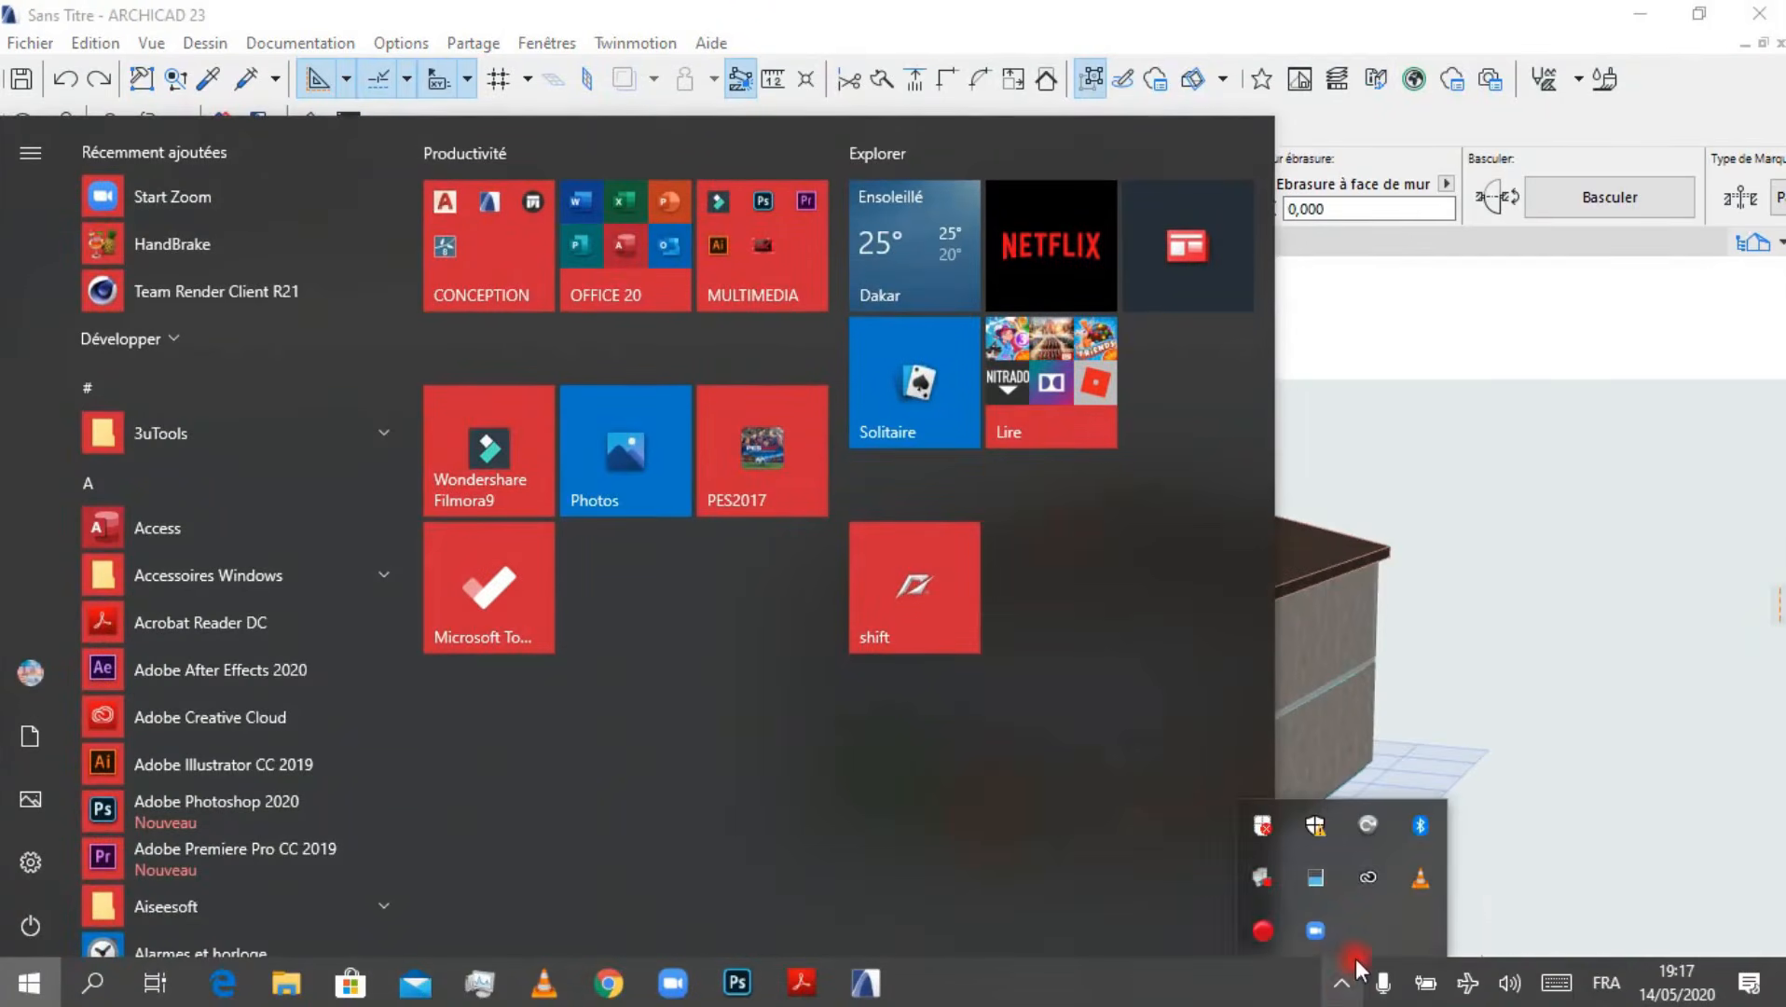
pyautogui.click(1265, 930)
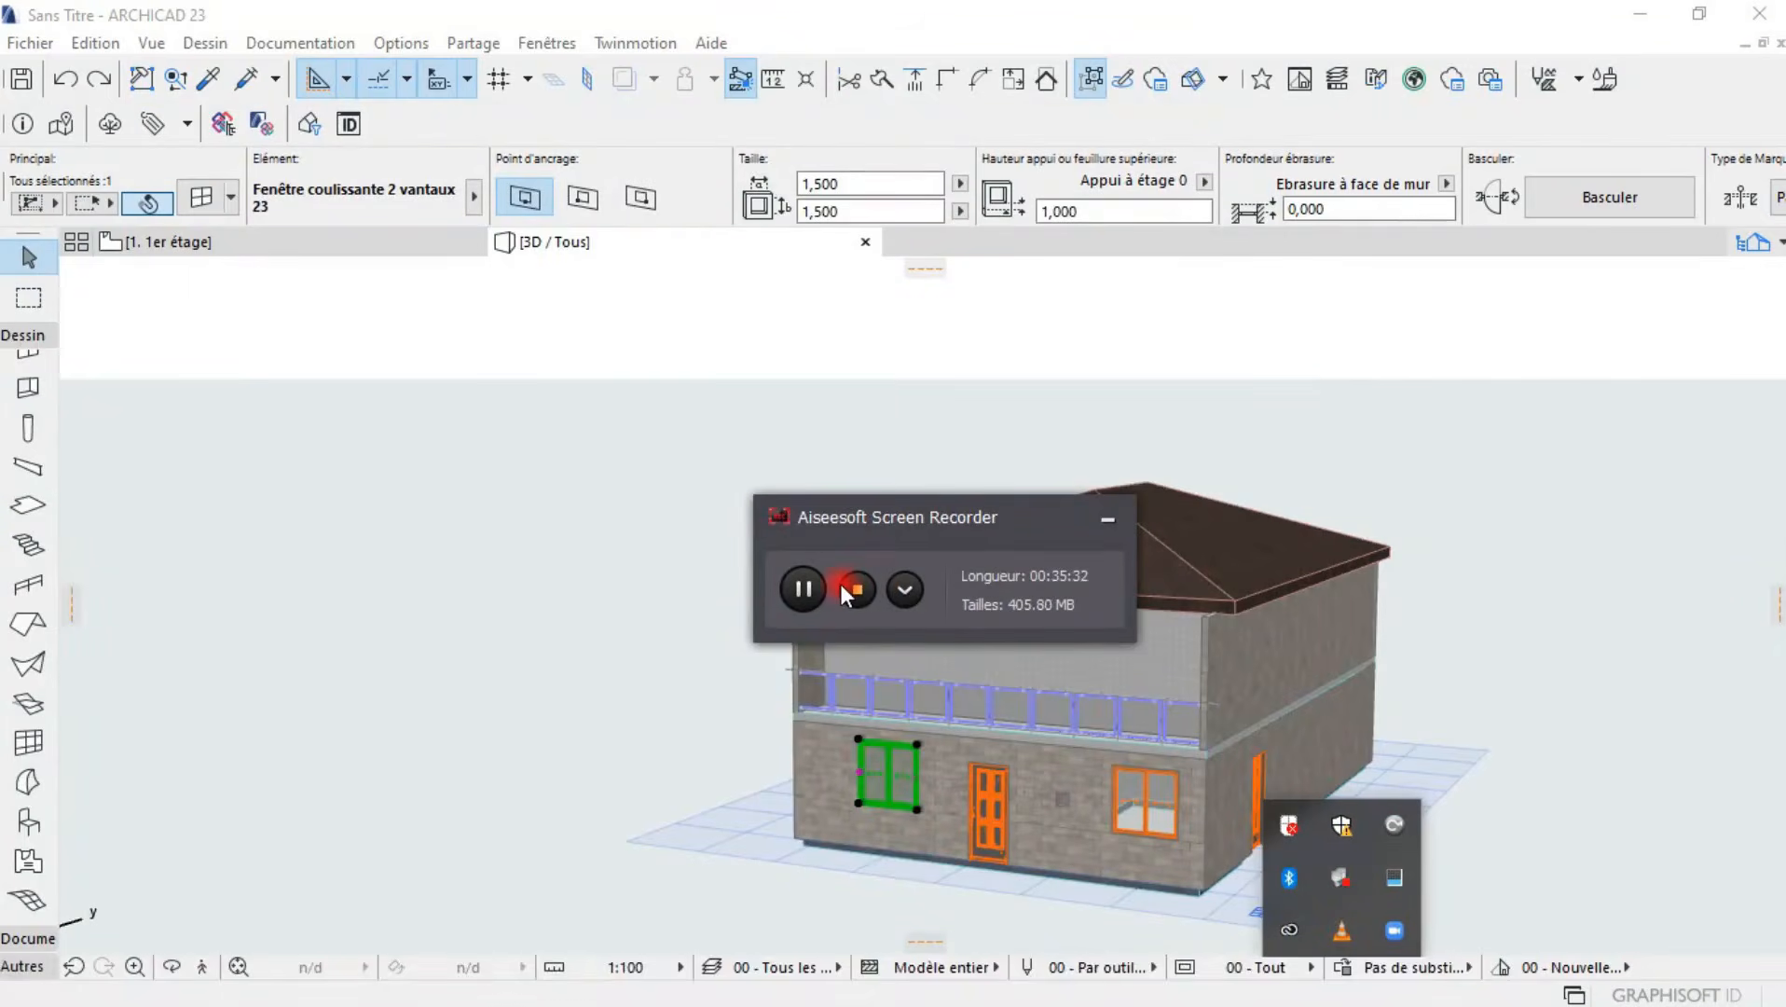